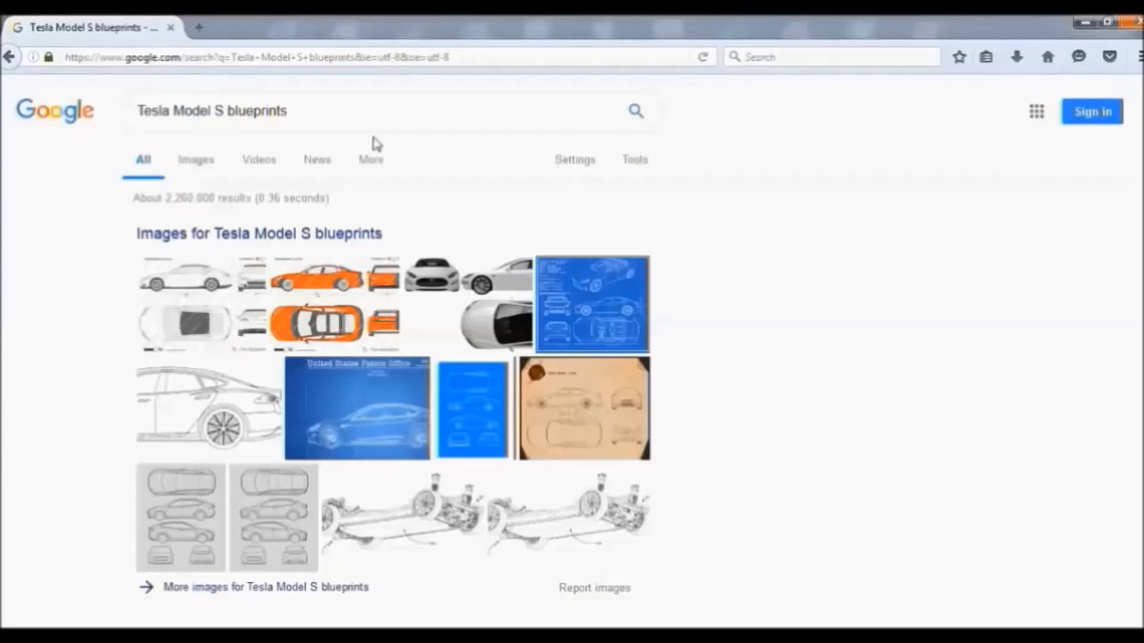
Open the Google image results for 'Tesla Model S blueprints' from the image strip
mouse_move(100, 636)
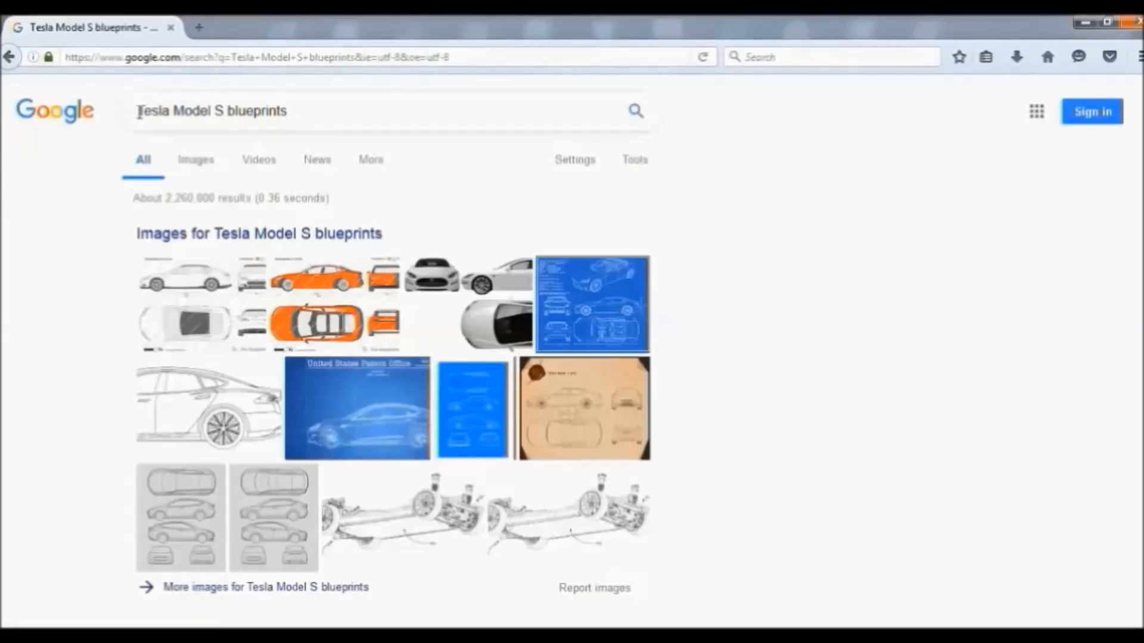
drag(140, 111, 304, 114)
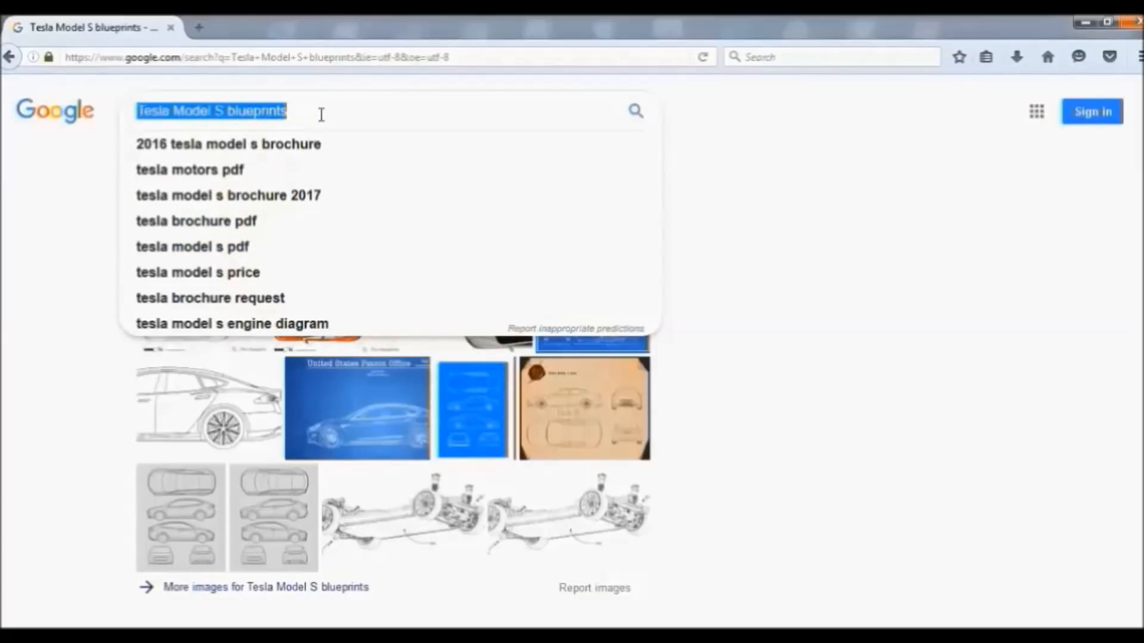
click(321, 114)
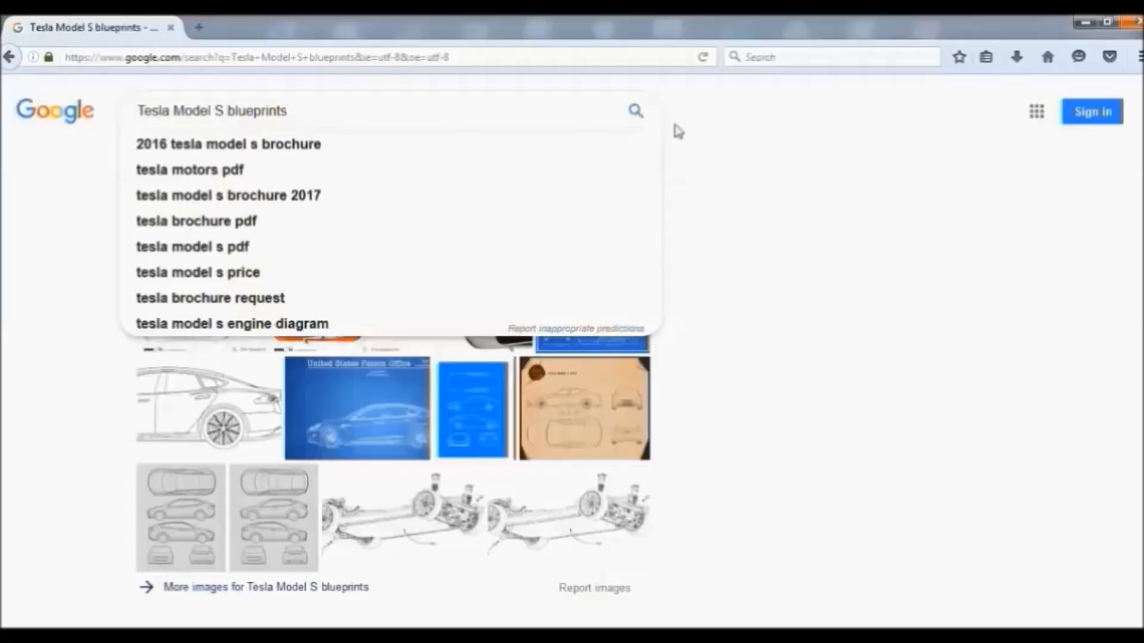
click(694, 138)
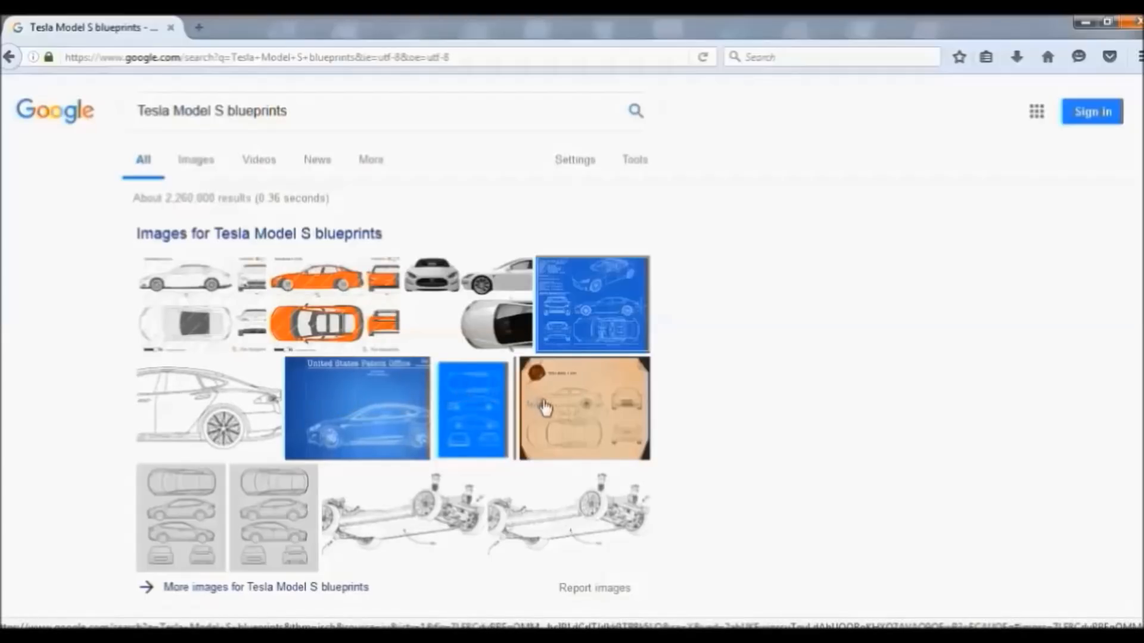
click(453, 322)
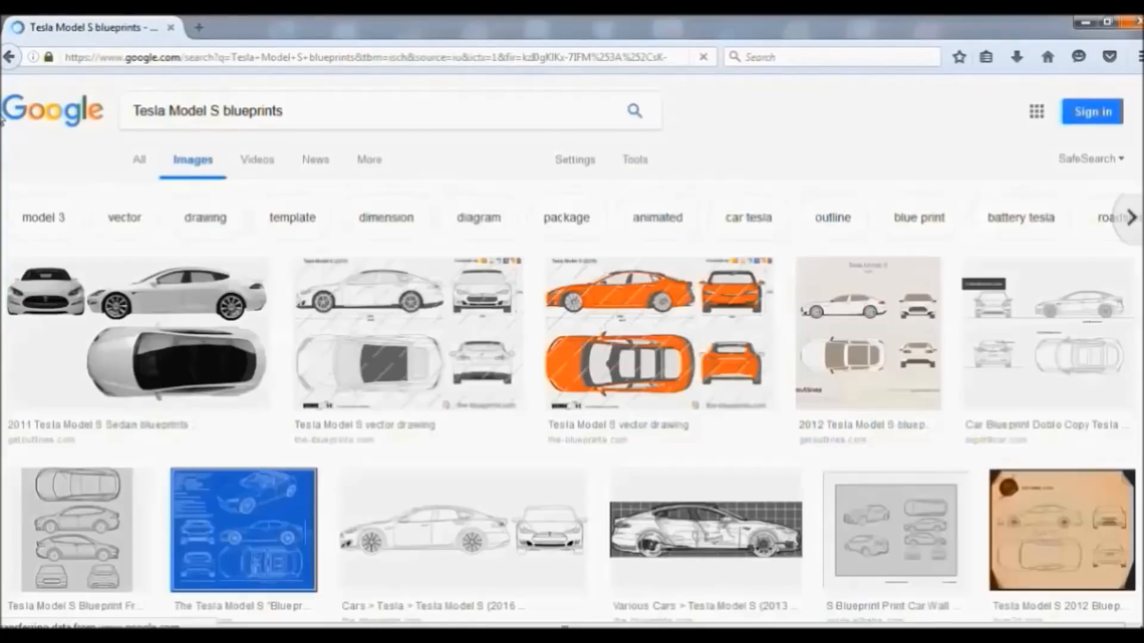
Enlarge the orange Tesla Model S vector drawing from the-blueprints.com in the preview
click(590, 292)
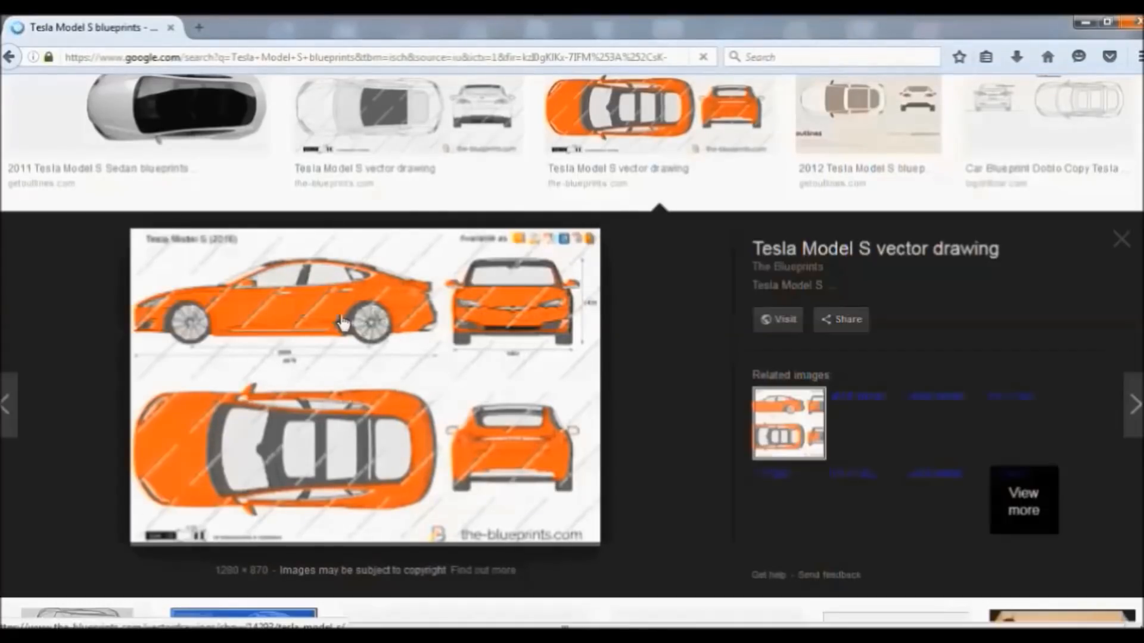
right_click(335, 295)
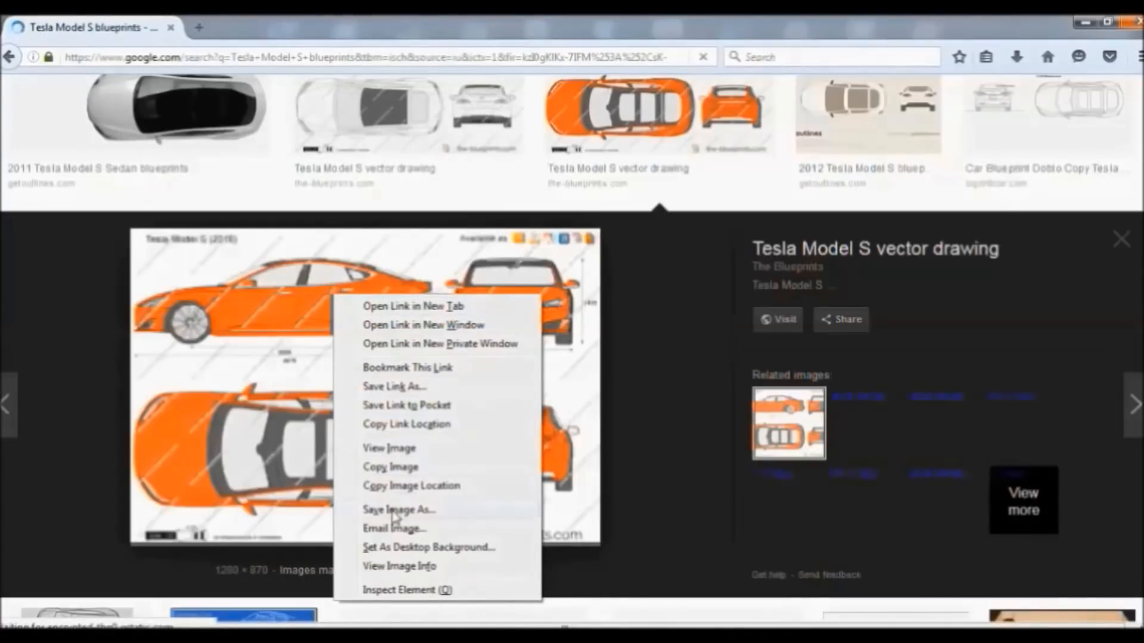
click(394, 511)
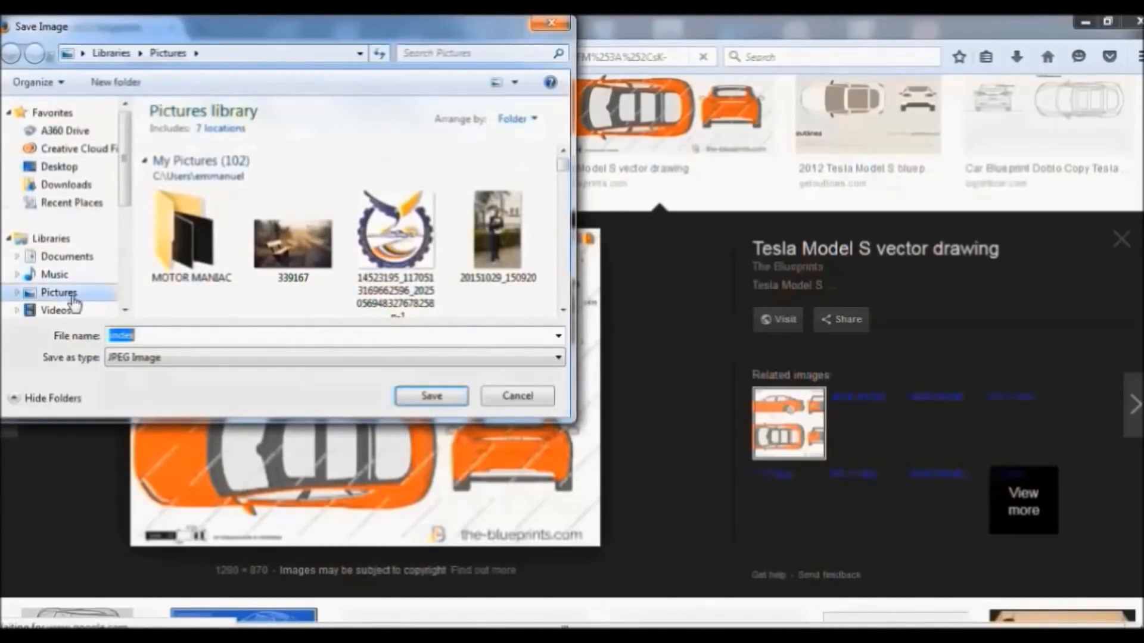
click(67, 296)
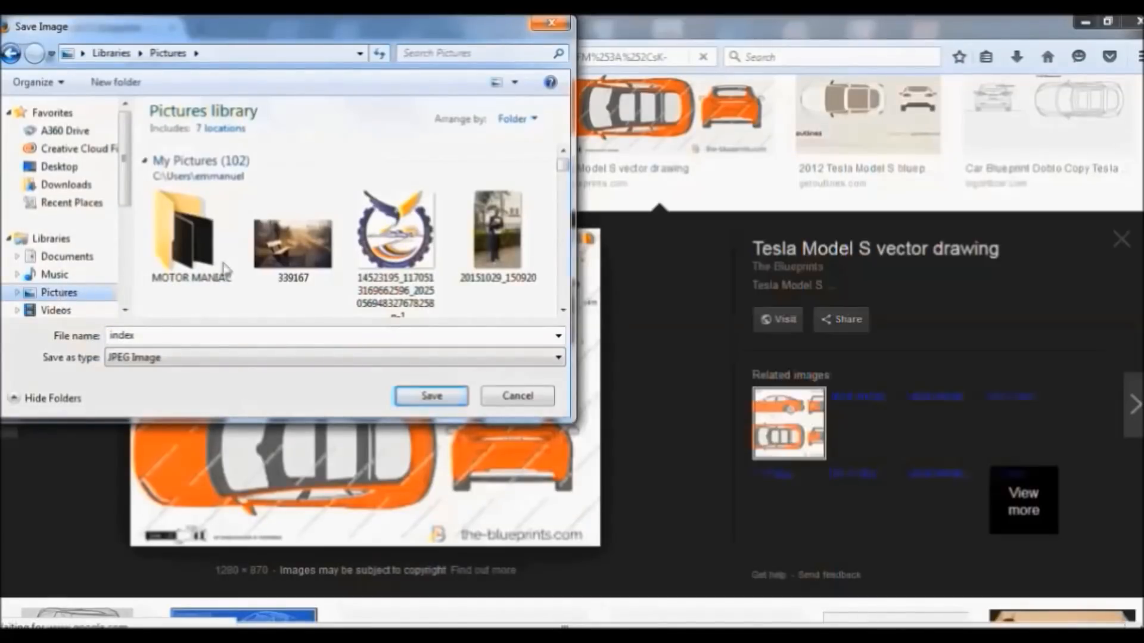
double_click(165, 340)
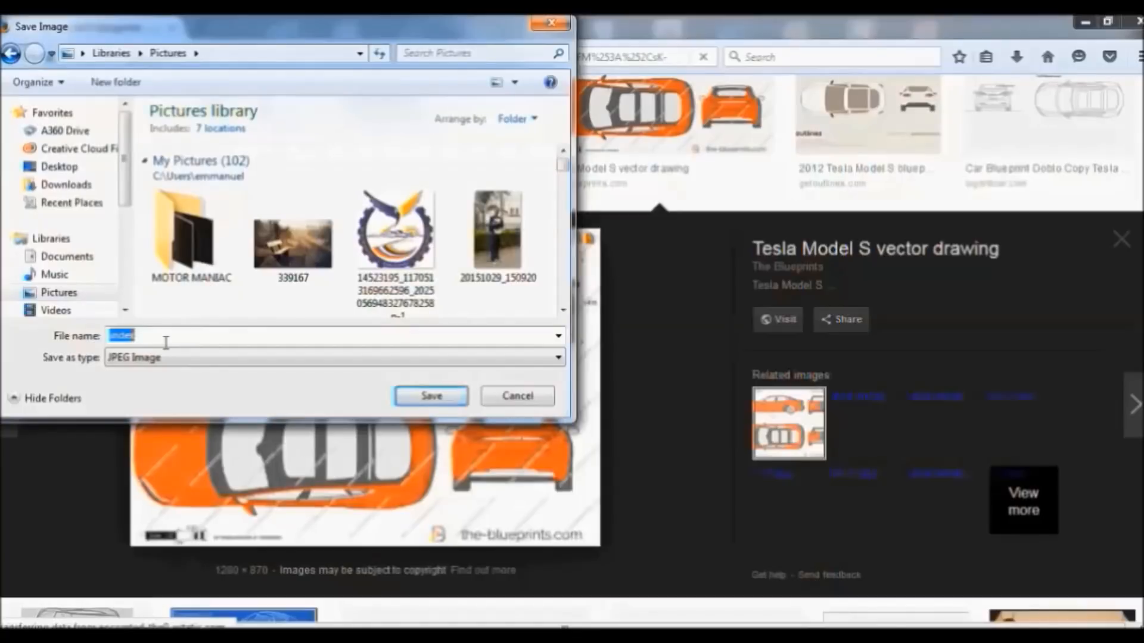
text(T)
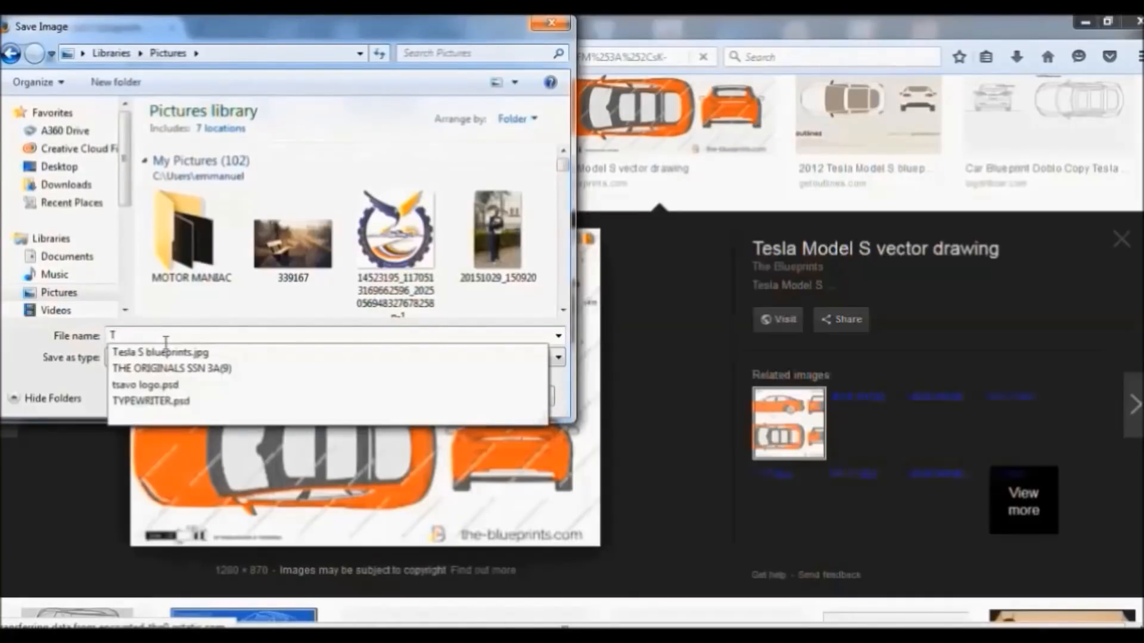
text(e)
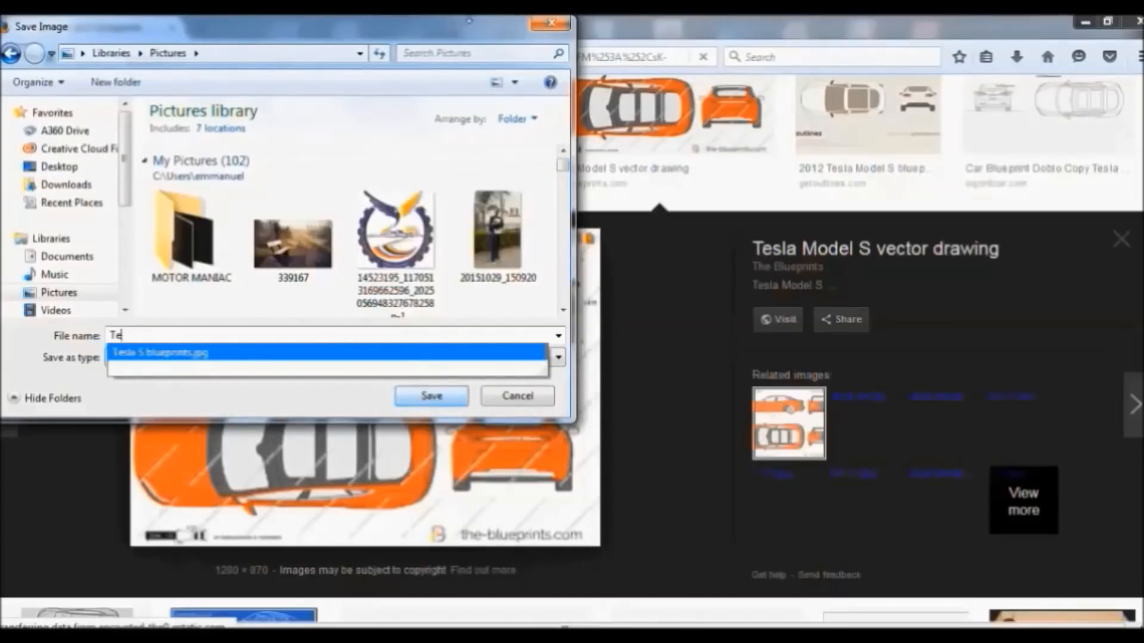
click(546, 24)
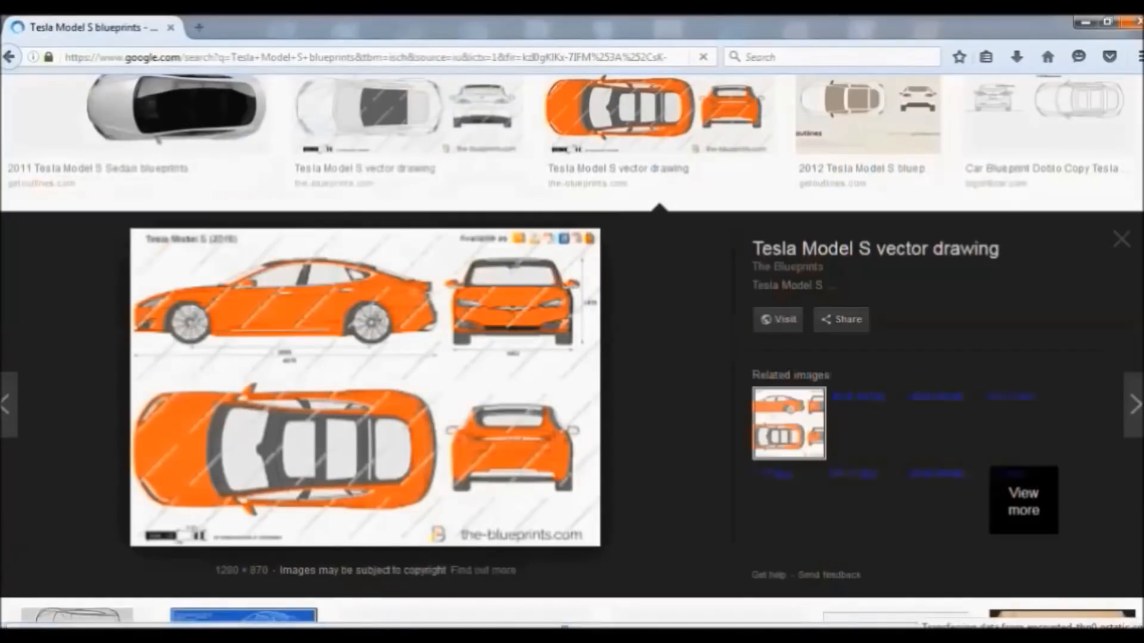
click(4, 622)
click(258, 156)
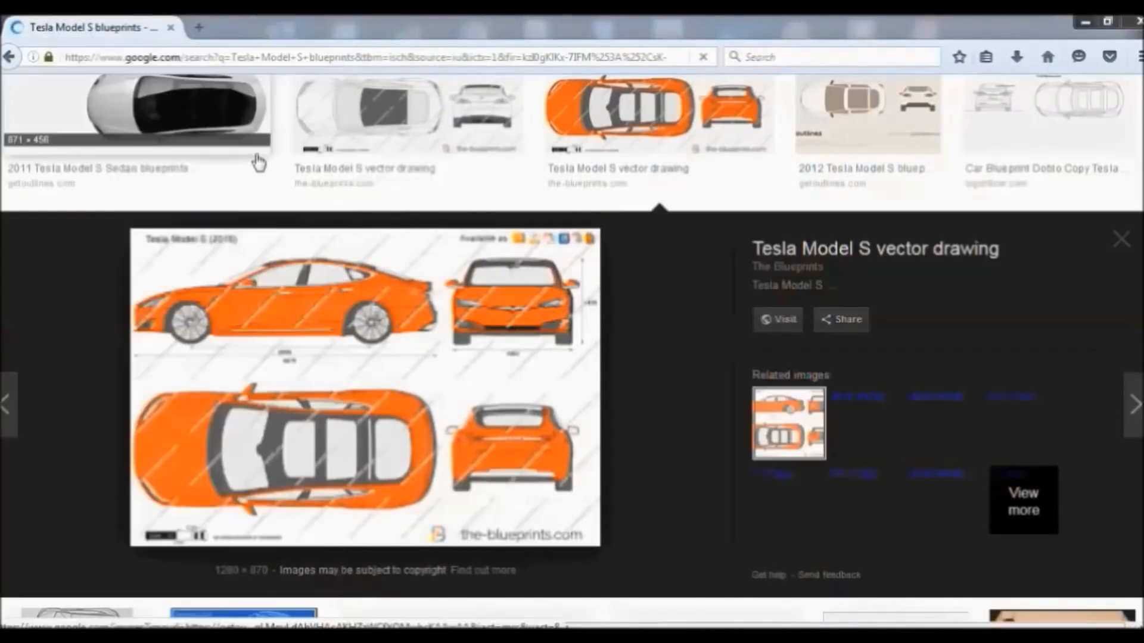
Find 'Tesla S blueprints' in the Pictures library and open it in Windows Photo Viewer
scroll(814, 398, down, 15)
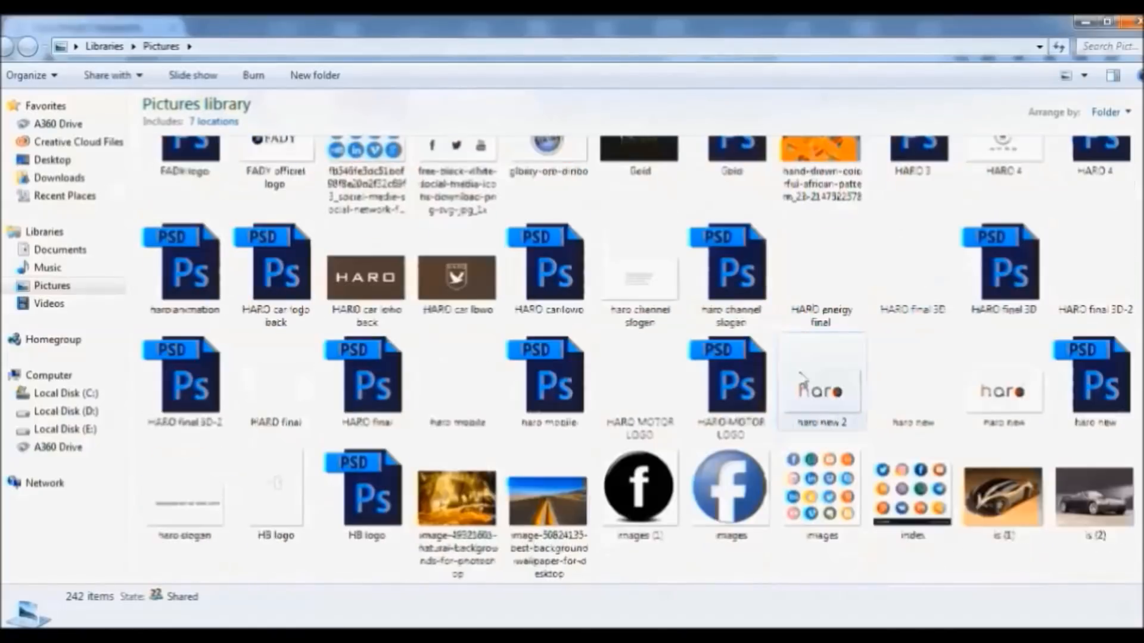
scroll(792, 368, down, 5)
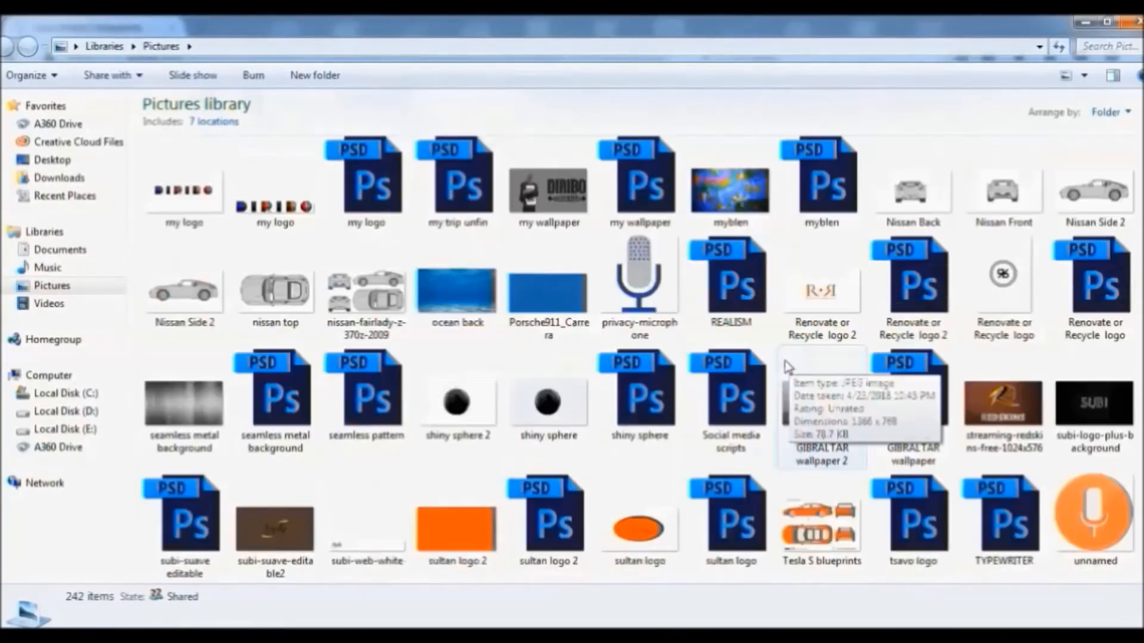
scroll(780, 365, down, 6)
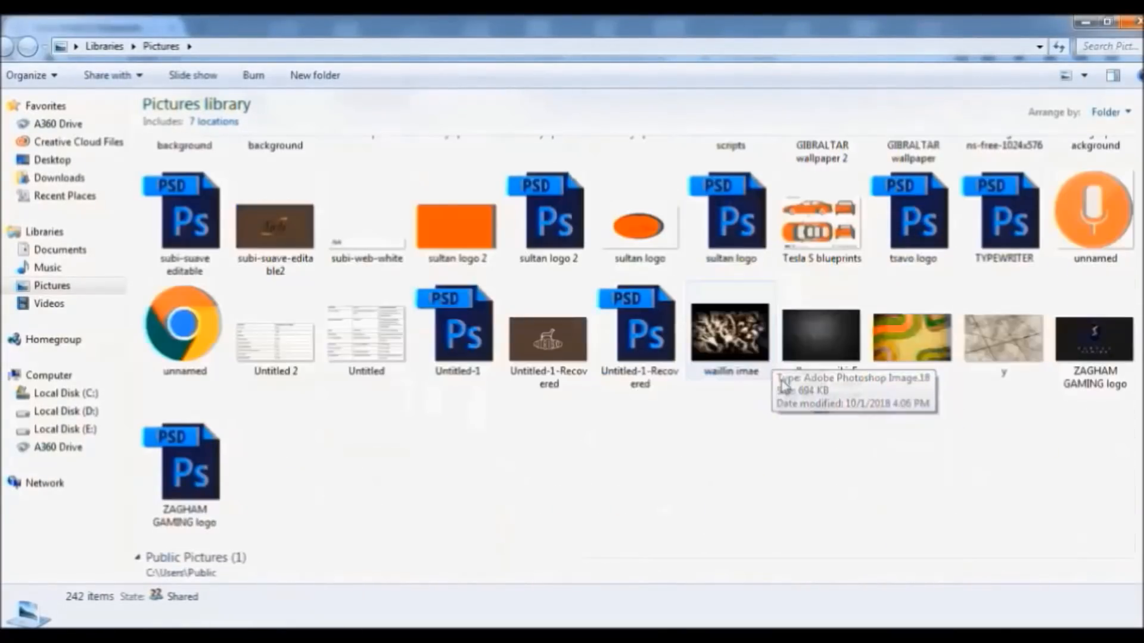
click(805, 228)
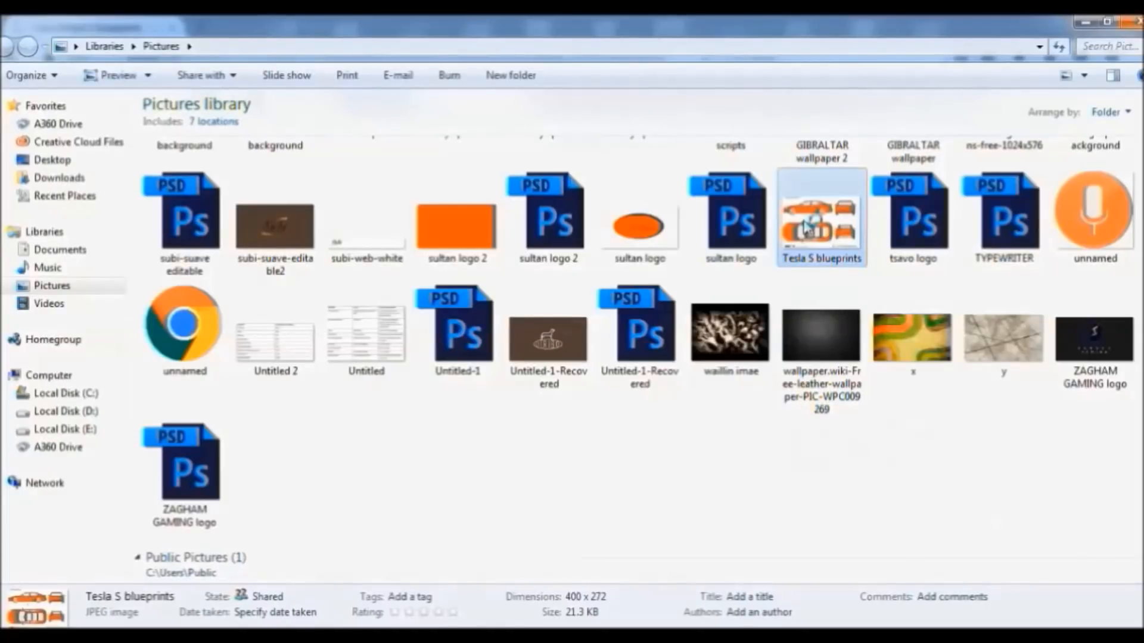
double_click(804, 228)
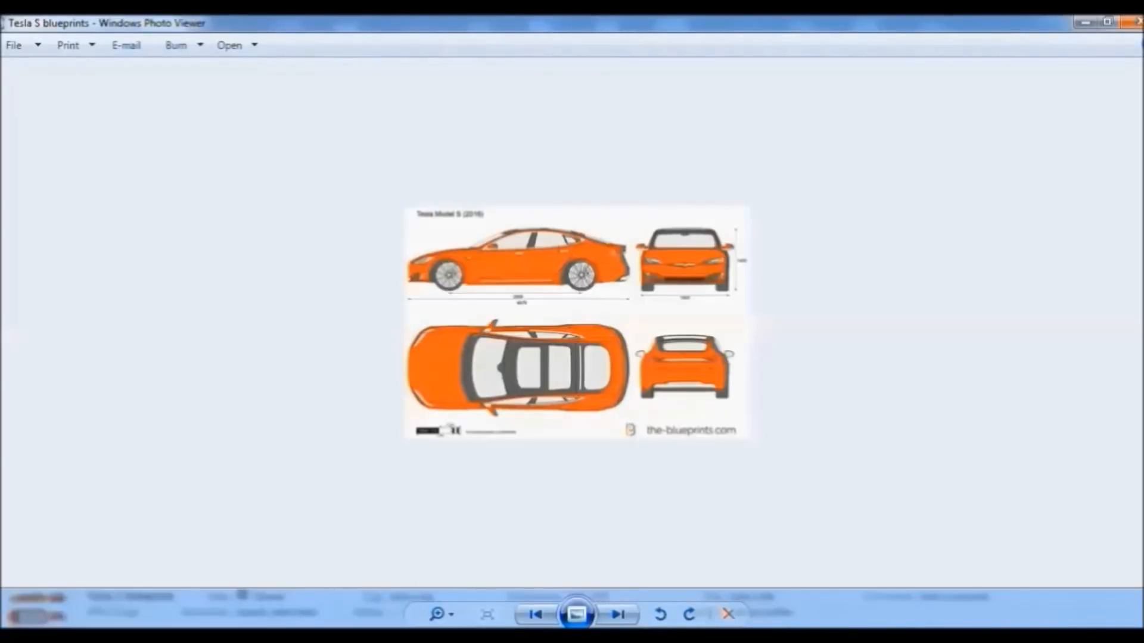
Switch to the Photoshop window with the blank Untitled-1 document from the taskbar
mouse_move(333, 636)
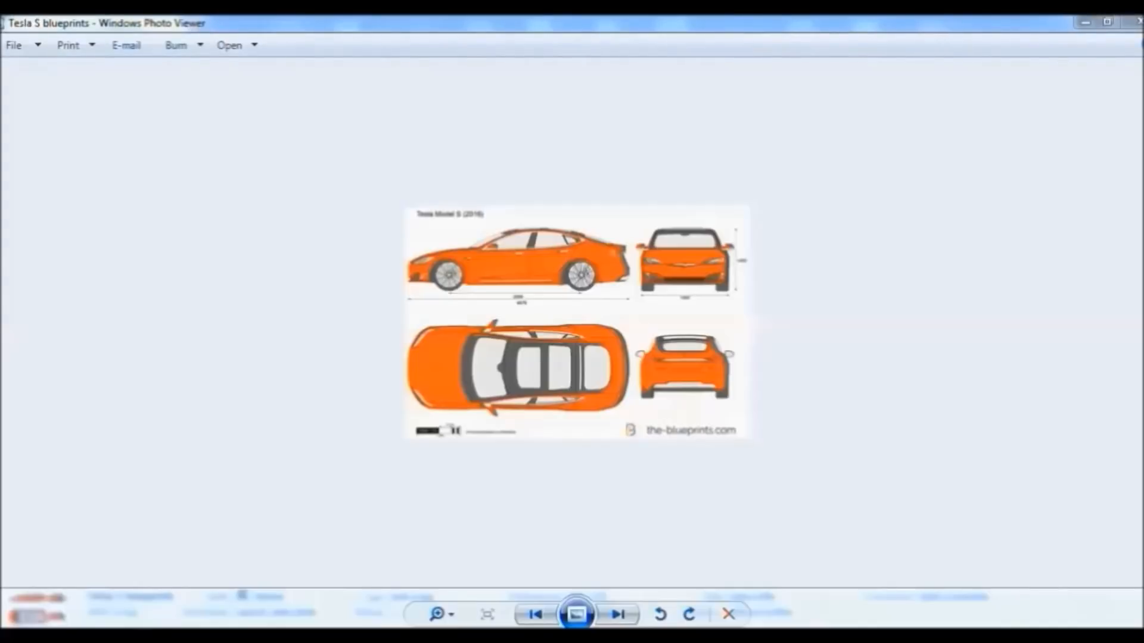
right_click(341, 636)
click(324, 570)
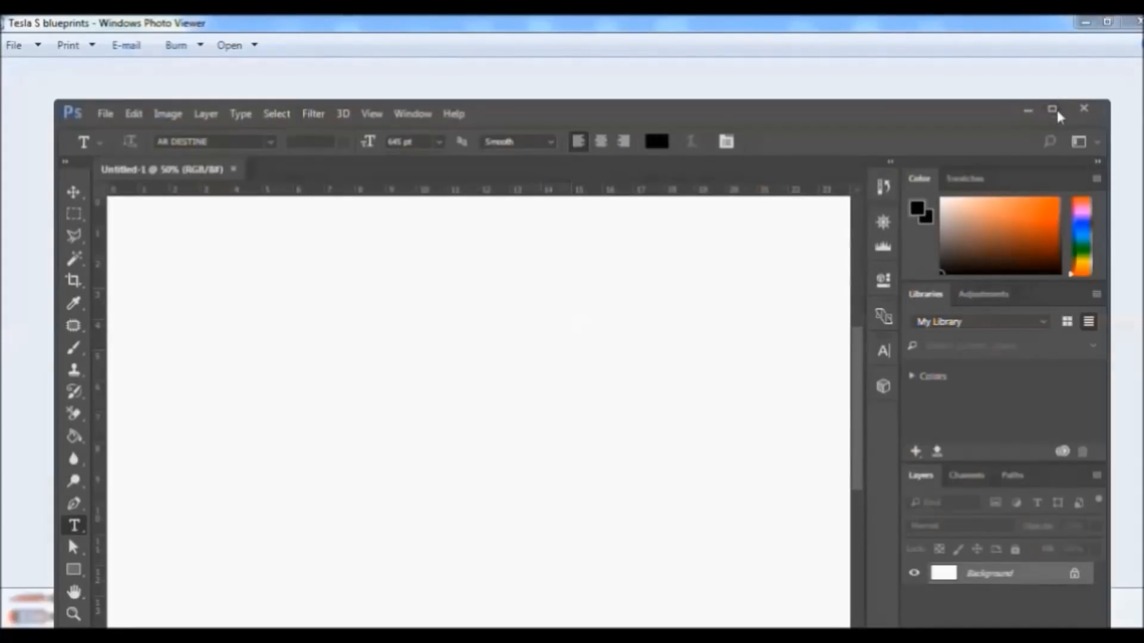
Maximize Photoshop and dismiss the Open dialog that was started by mistake
click(1053, 111)
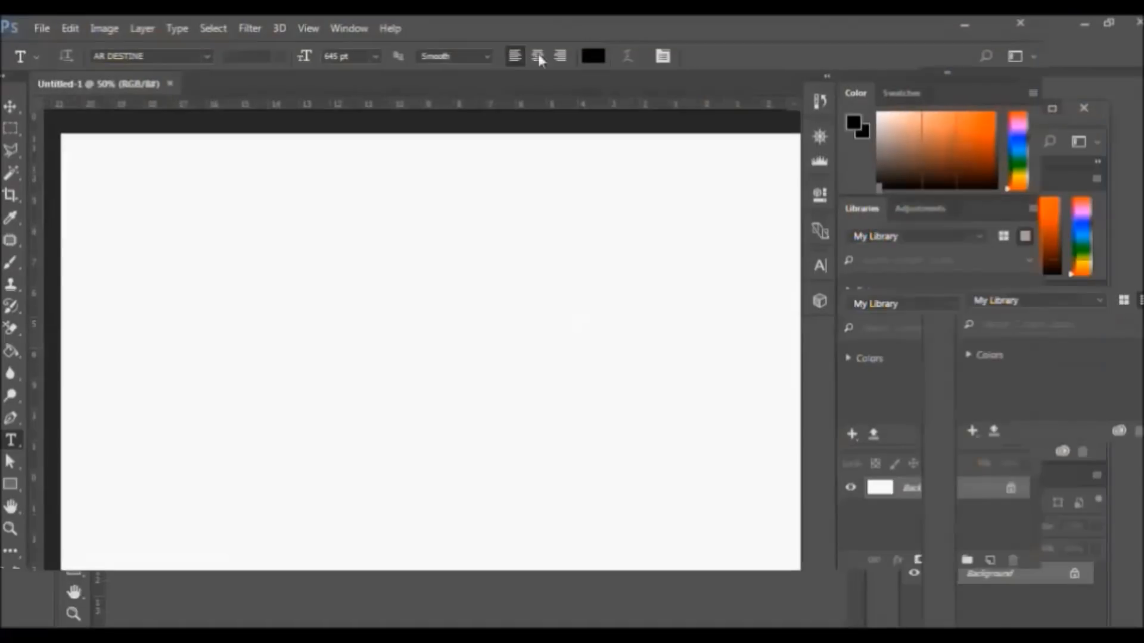
click(38, 26)
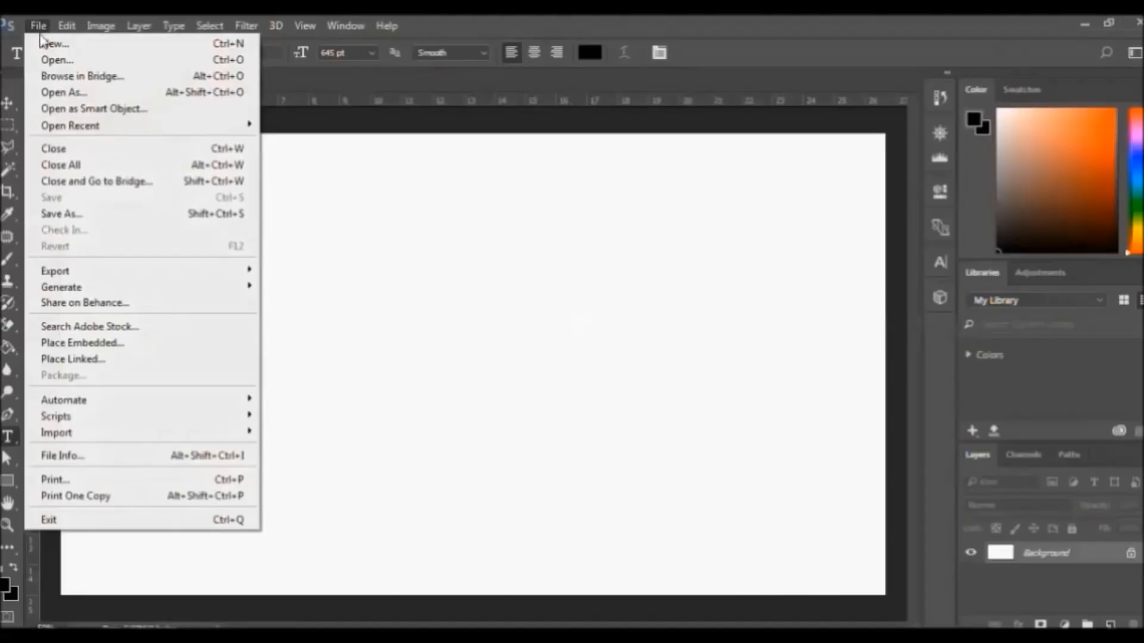
click(63, 61)
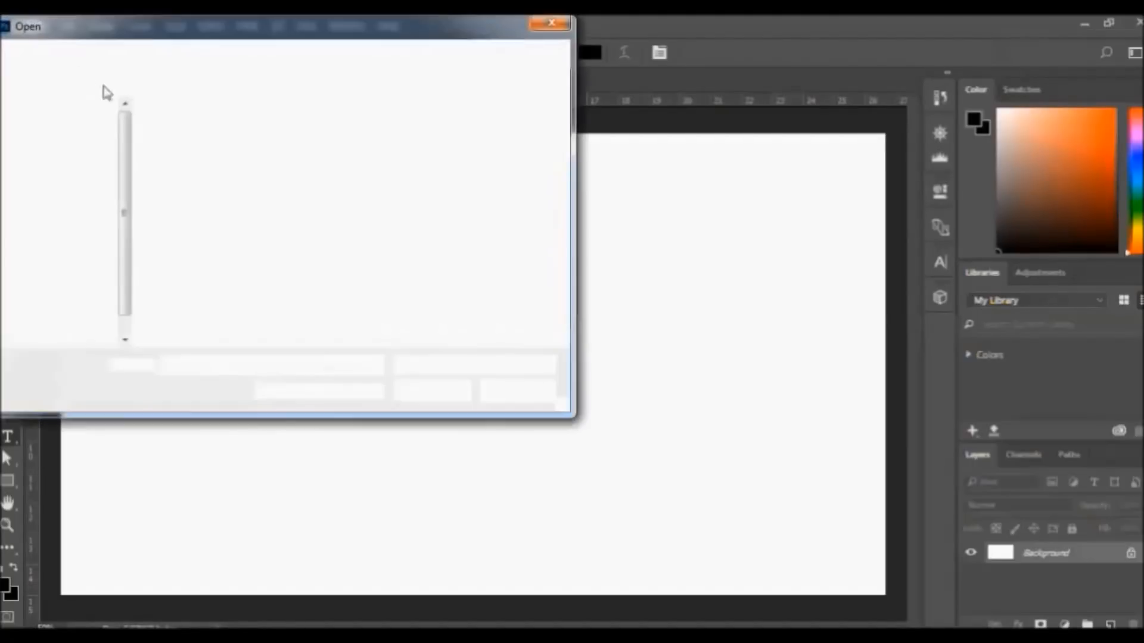
click(549, 23)
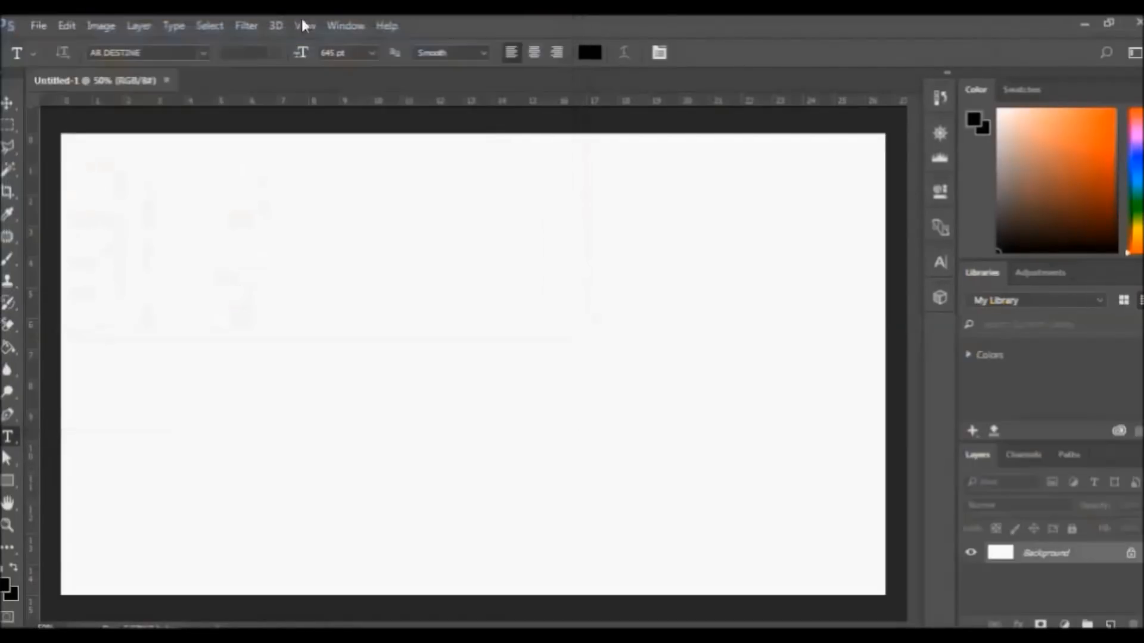
Create a new 1920 × 1080 px, 72 ppi document and close Untitled-1
click(38, 26)
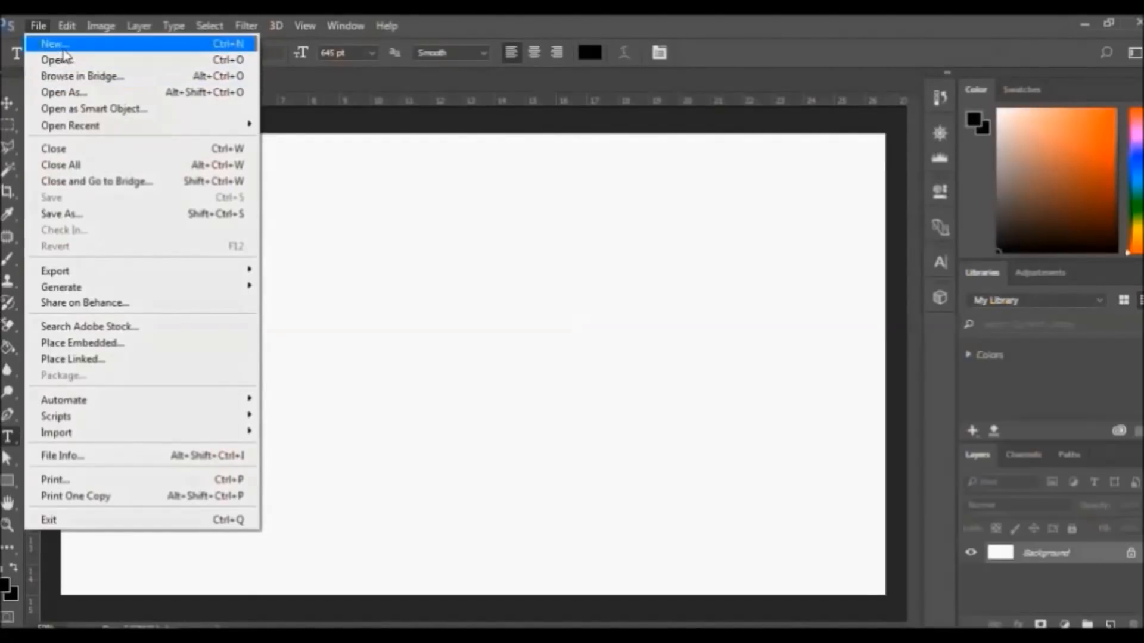
click(61, 46)
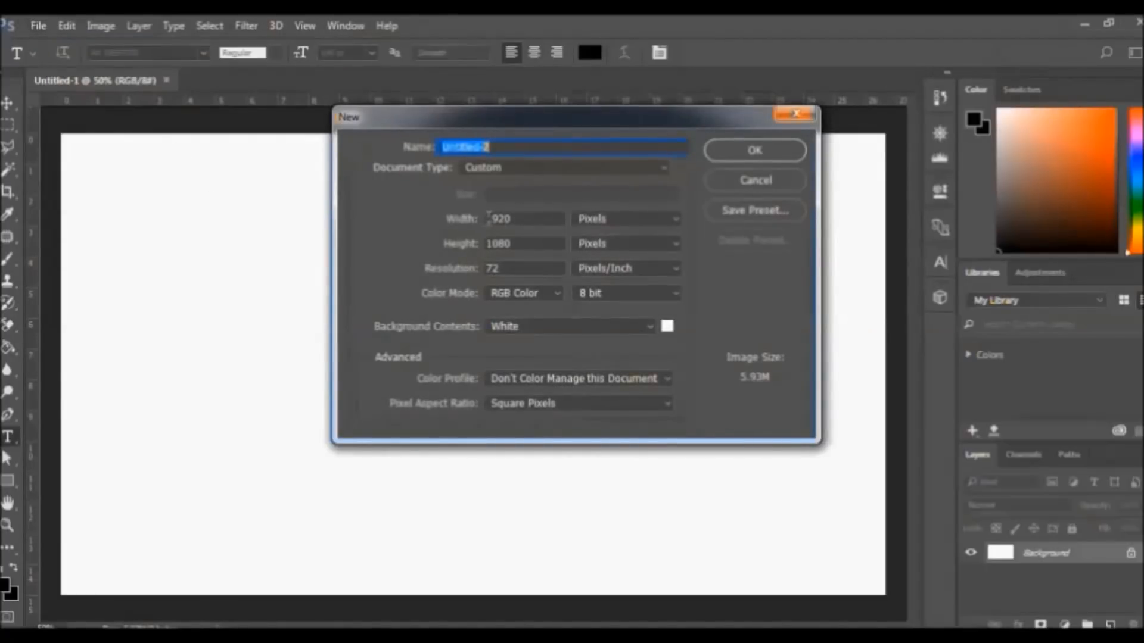
drag(497, 218, 511, 245)
click(504, 271)
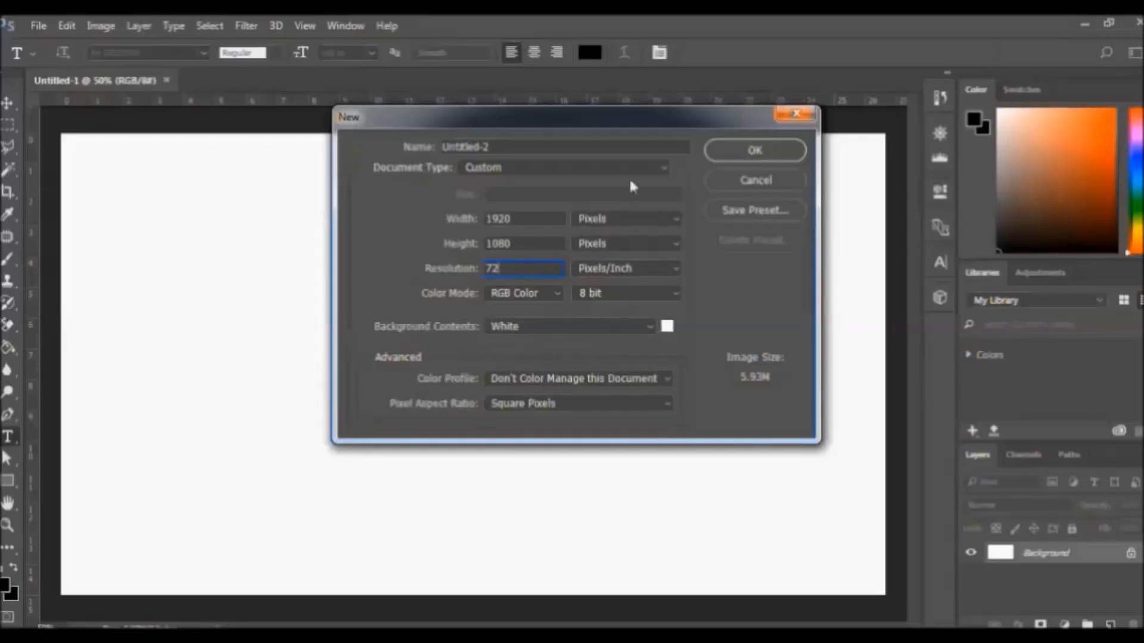
click(739, 156)
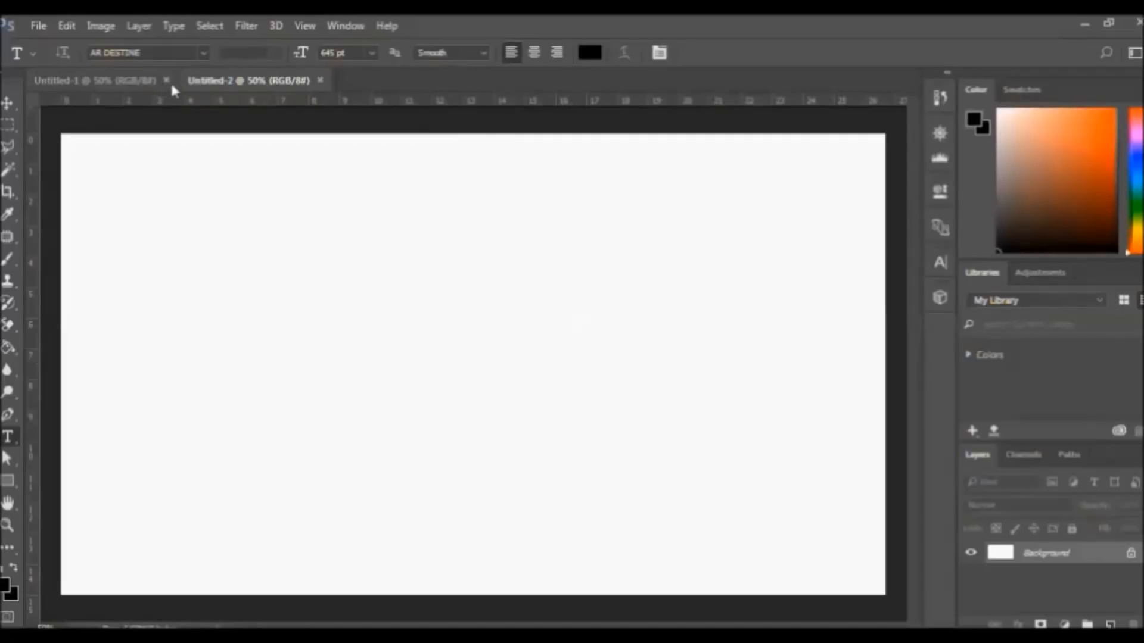
click(166, 80)
Open 'Tesla S blueprints' from the Pictures library as its own Photoshop document
click(31, 25)
click(59, 59)
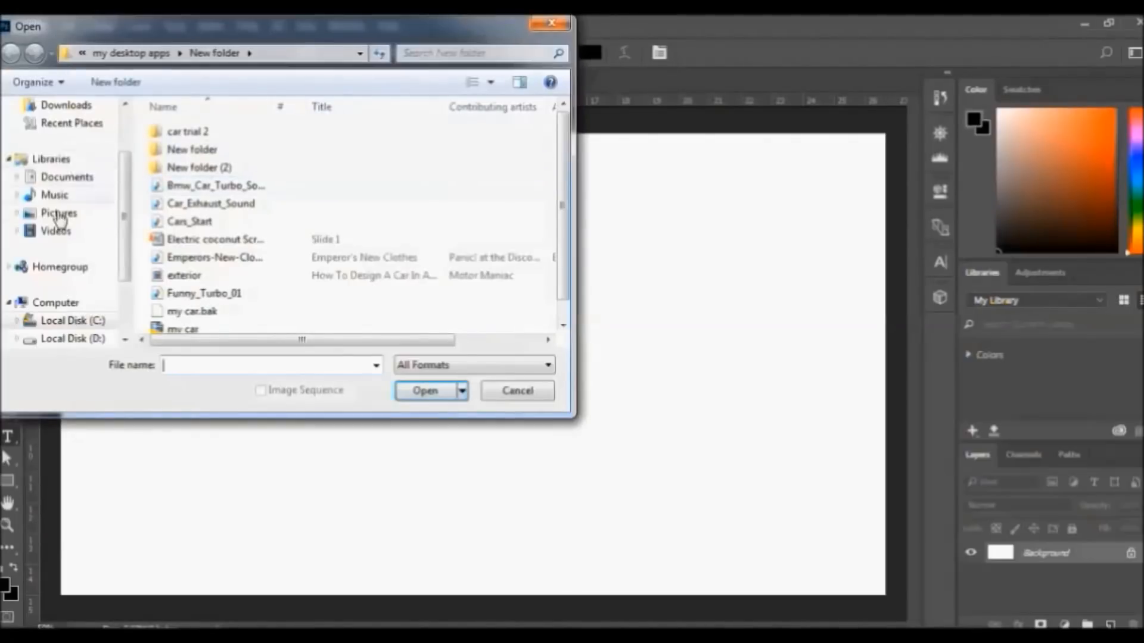
click(56, 215)
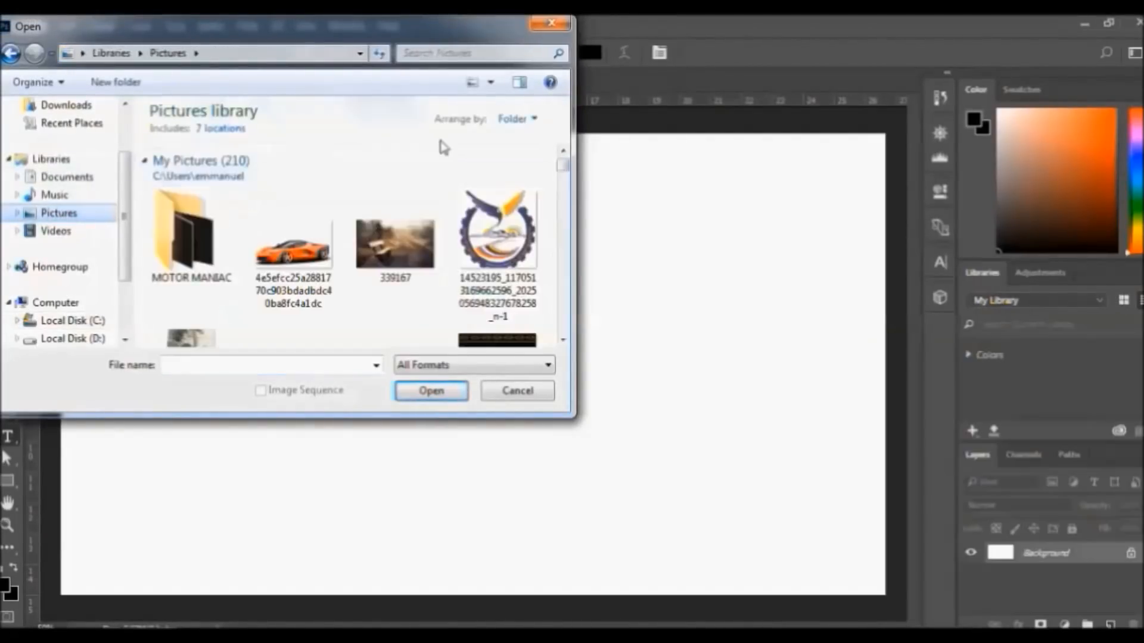
drag(562, 164, 565, 286)
click(400, 281)
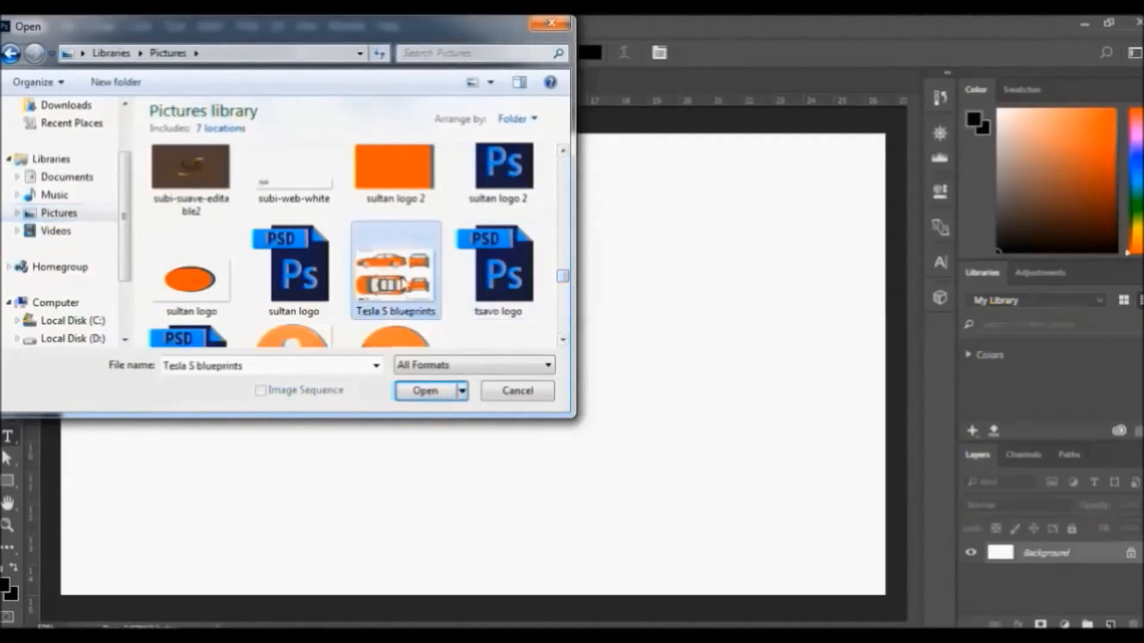
click(436, 391)
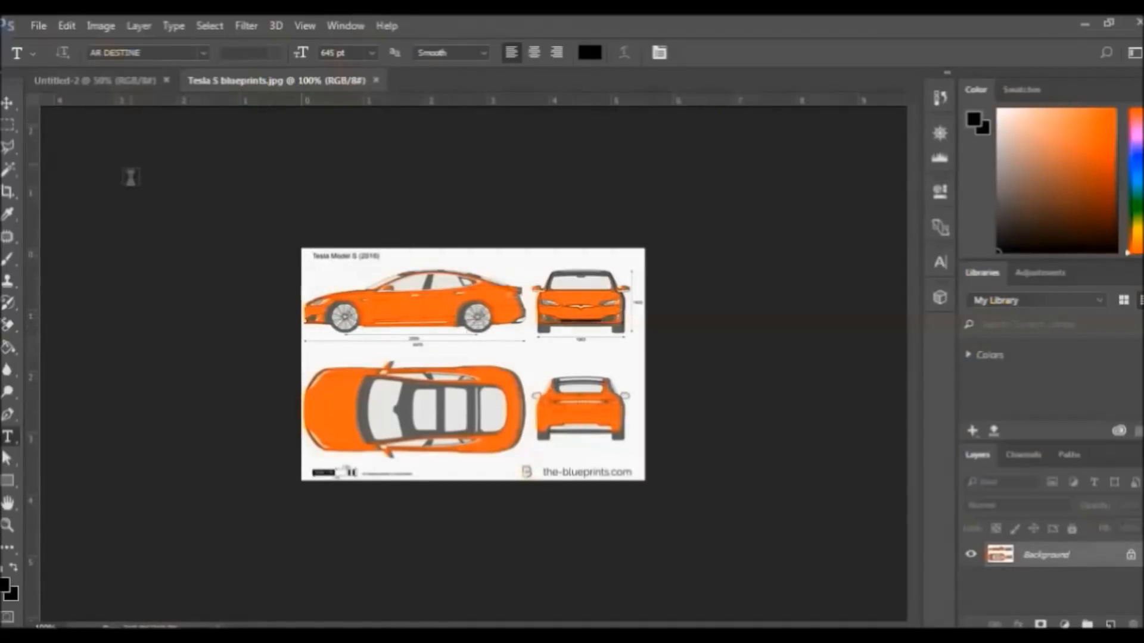
Move the blueprint into Untitled-2 as Layer 1 and scale it up to fill the canvas
click(8, 105)
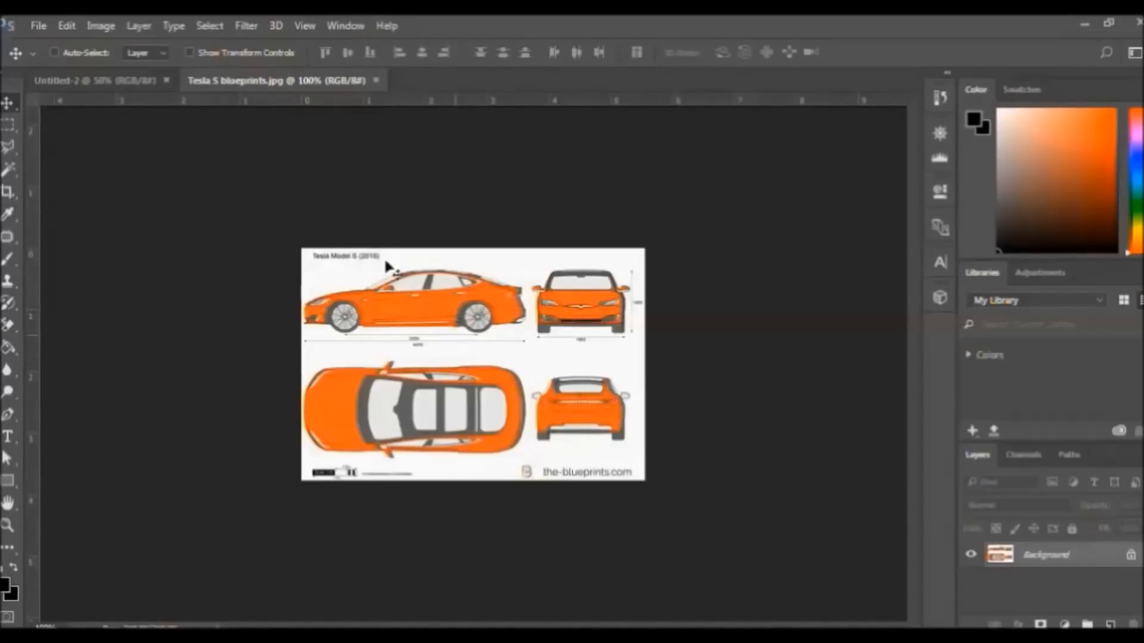
drag(241, 192, 141, 522)
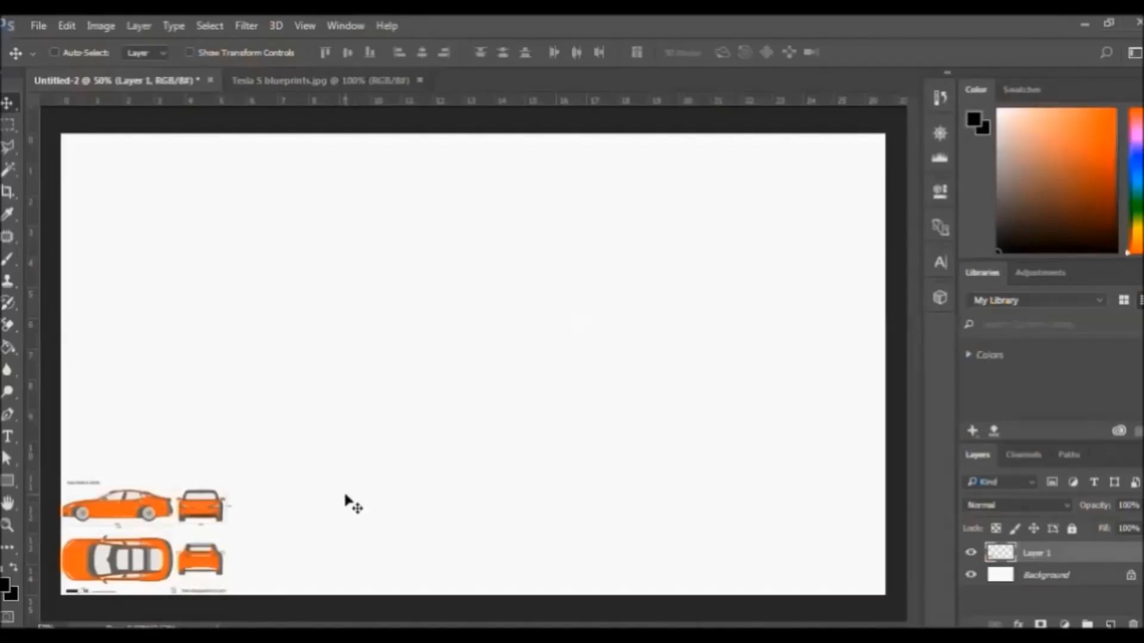
key(ctrl)
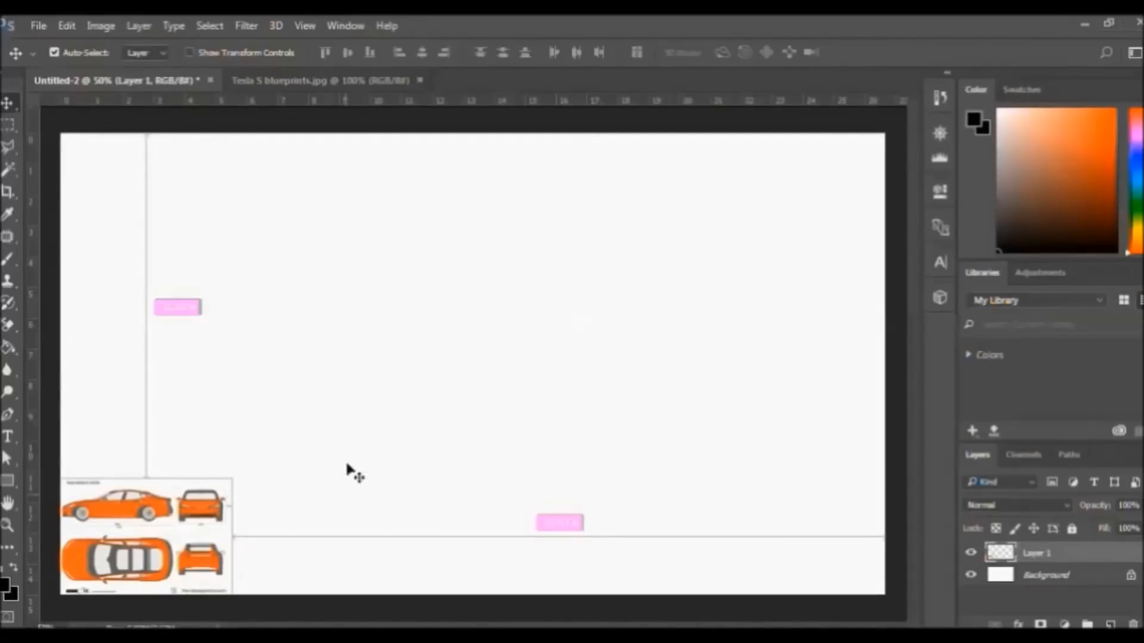
key(ctrl+t)
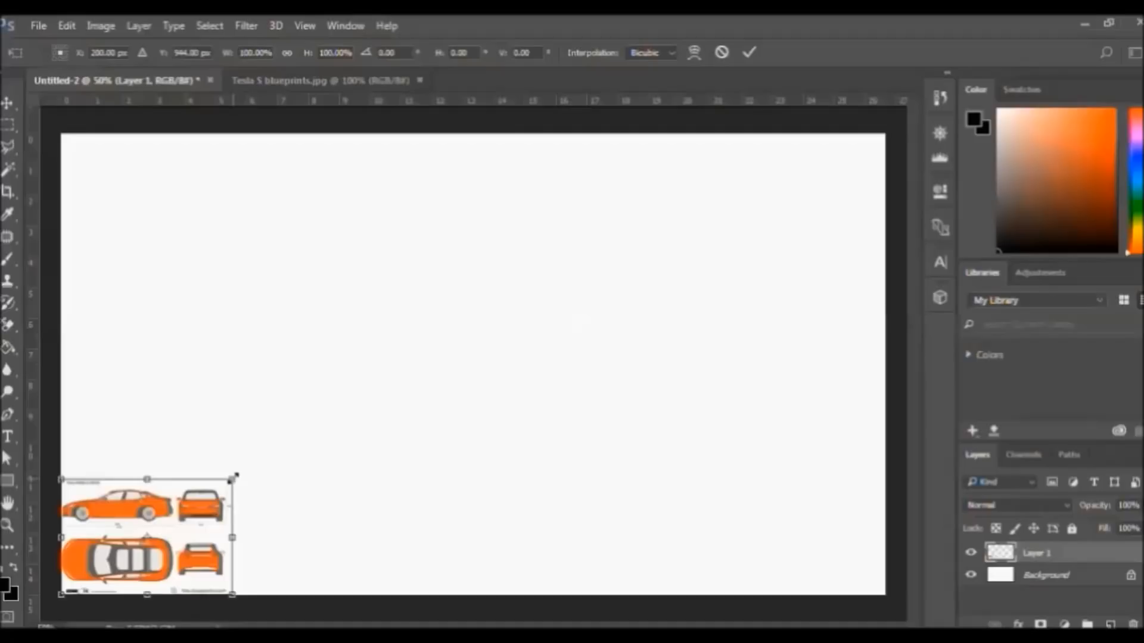
drag(257, 467, 977, 173)
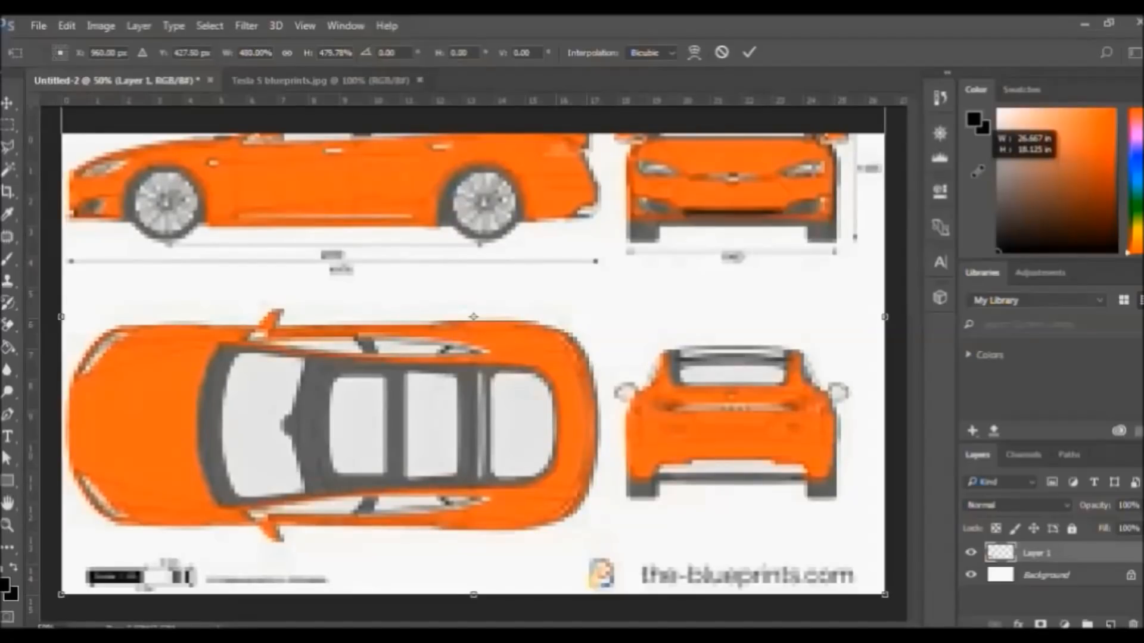
drag(977, 172, 978, 173)
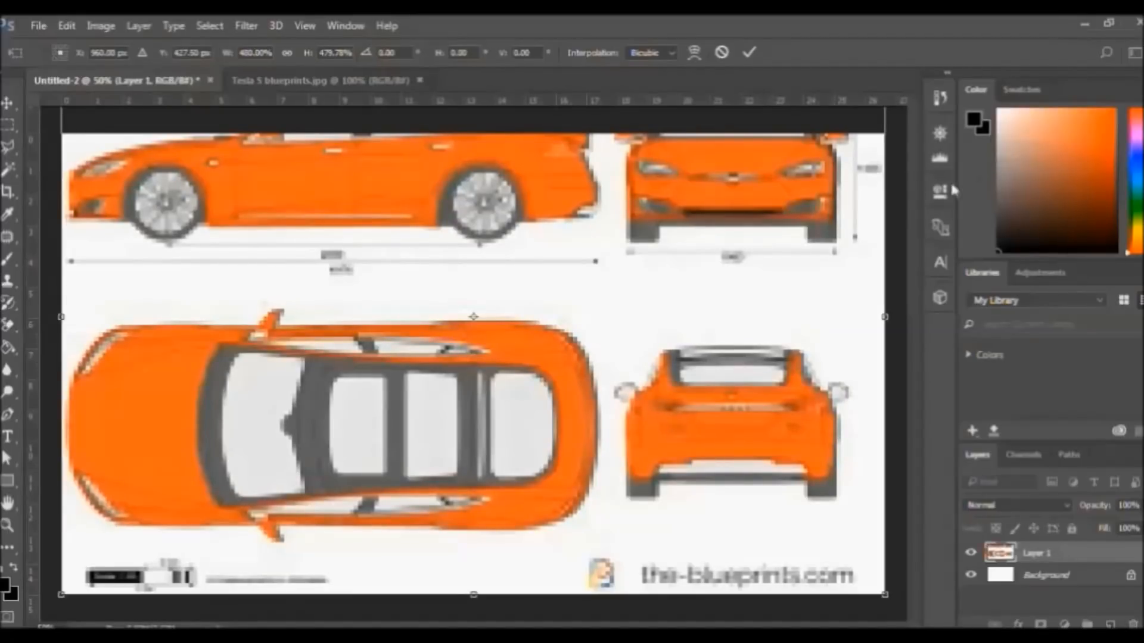
click(752, 53)
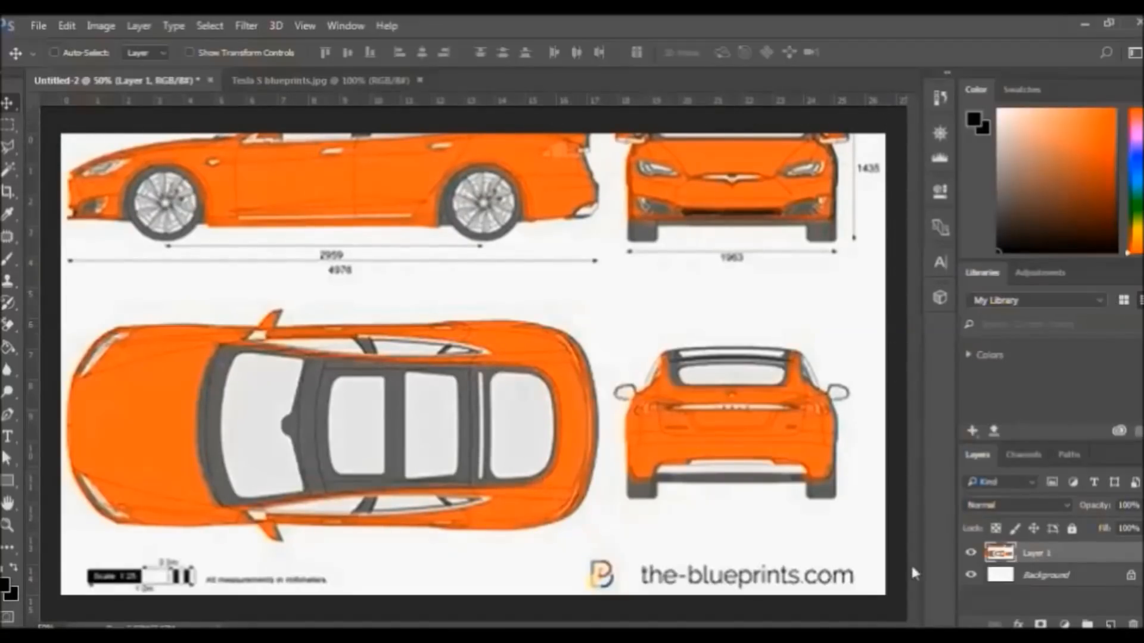
Close Tesla S blueprints.jpg, create a new 1920×1080 Untitled-3, and return to Untitled-2
click(420, 81)
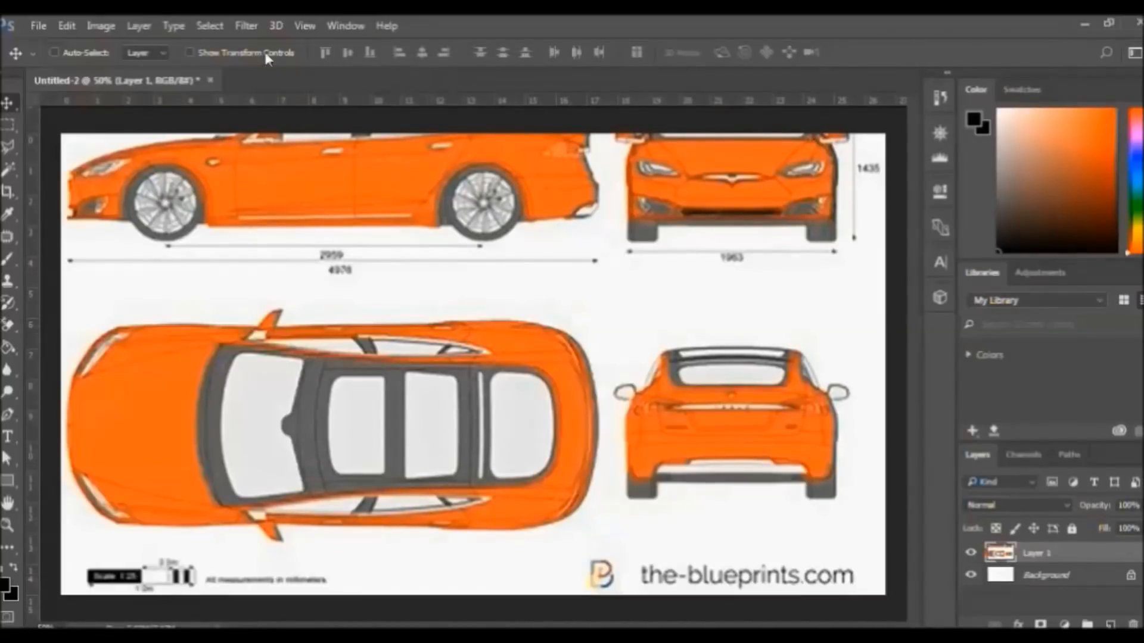
click(37, 26)
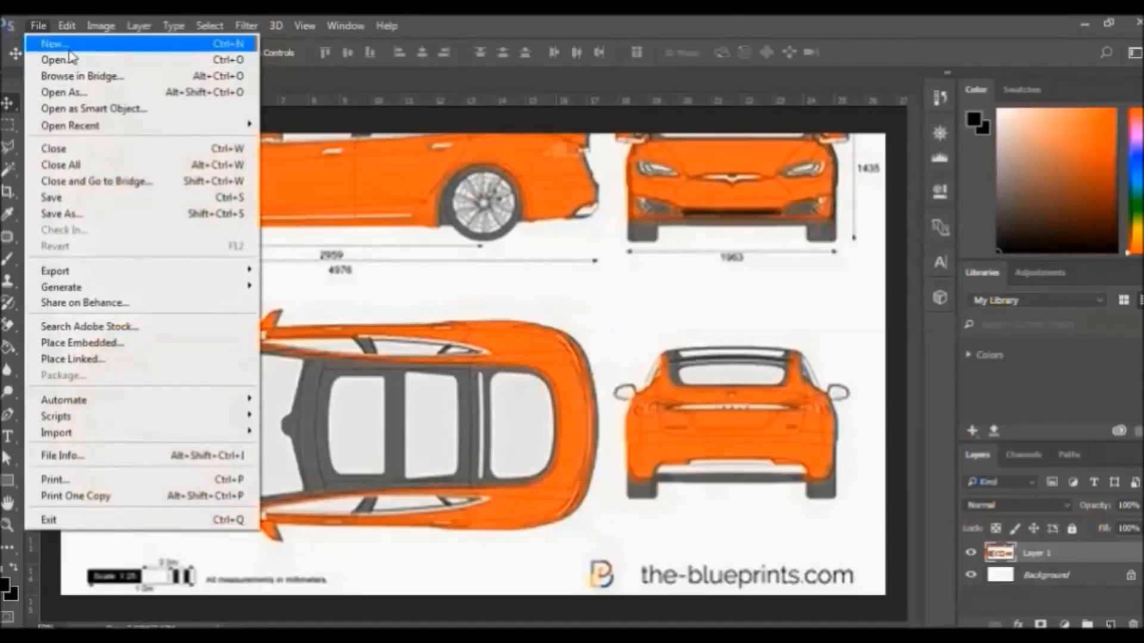
click(69, 45)
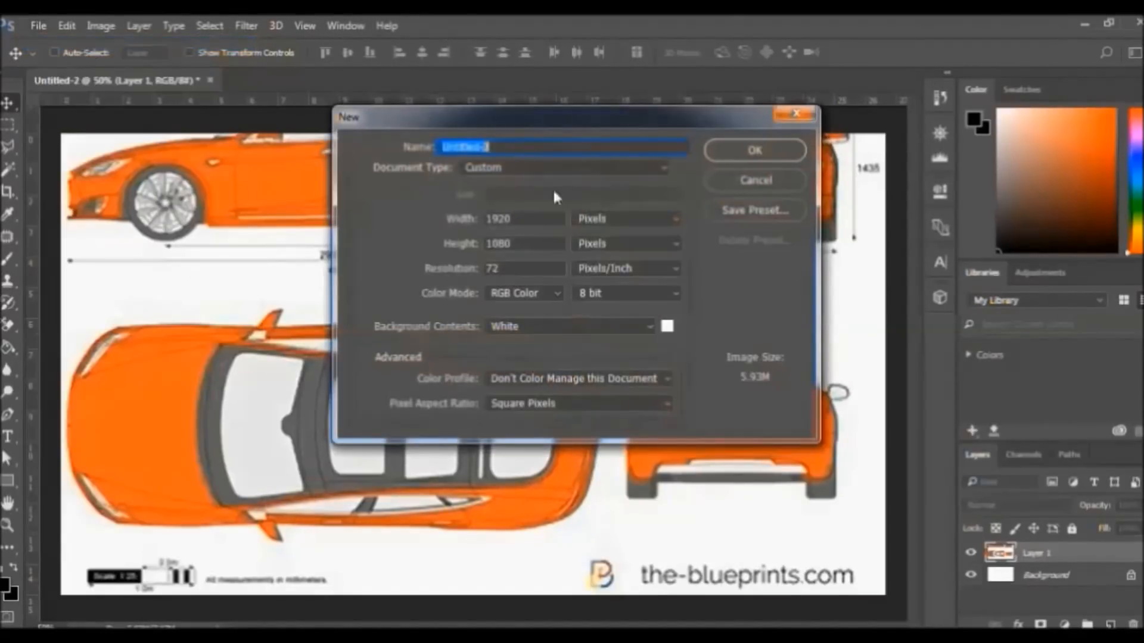
click(727, 143)
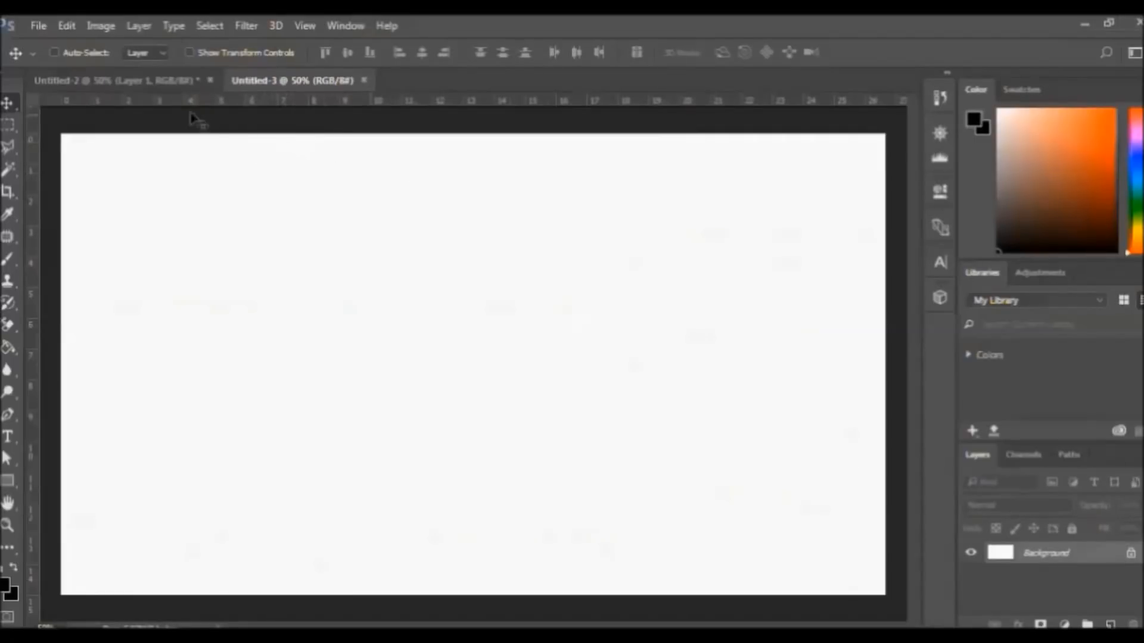
click(151, 81)
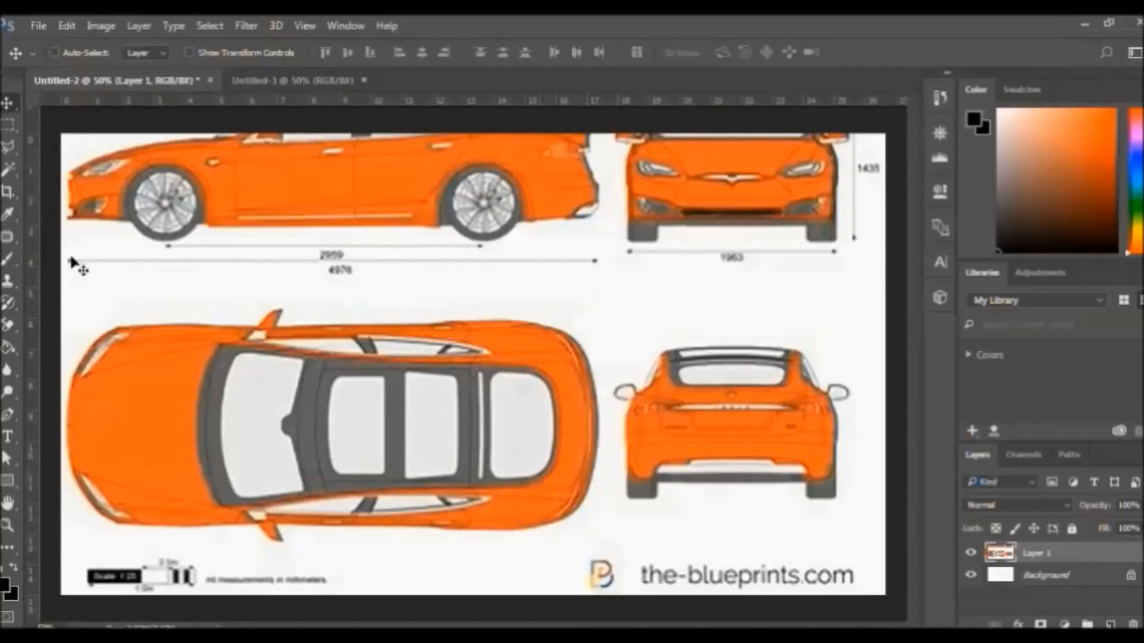
Draw a crop box around only the car's top view in Untitled-2
click(8, 191)
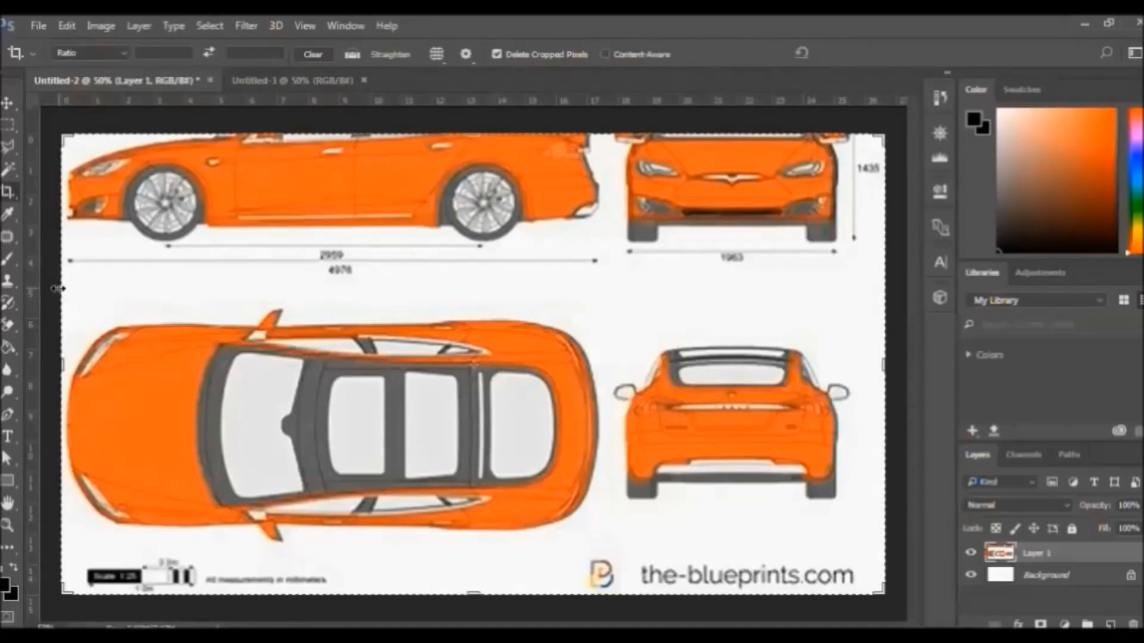
drag(65, 291, 603, 601)
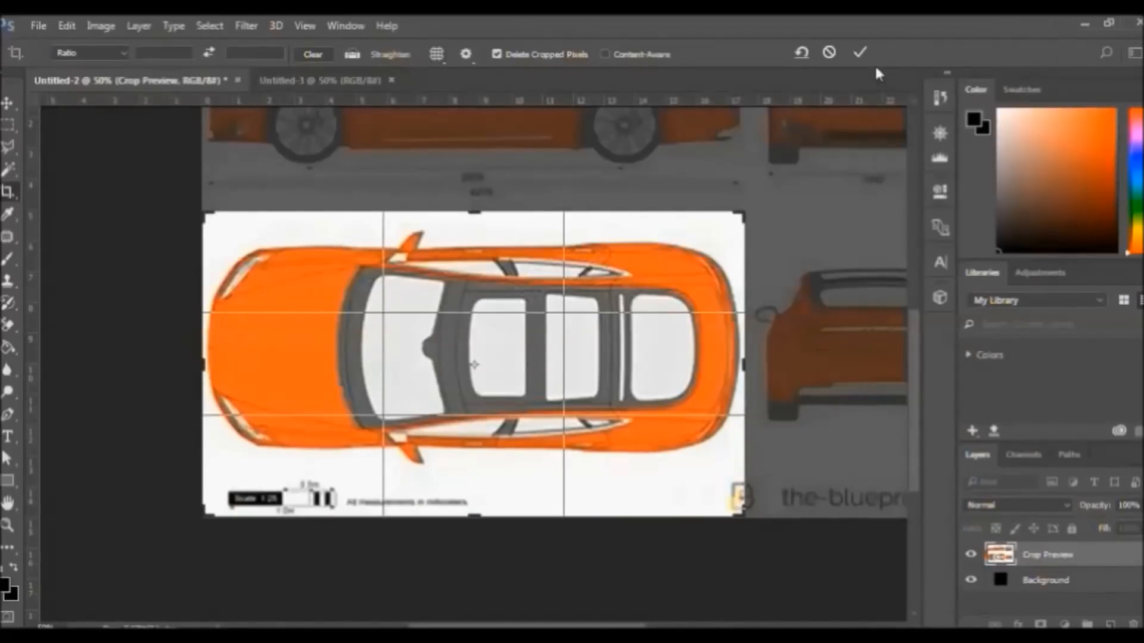
Apply the top-view crop, then drag the layer into Untitled-3 and centre it
click(859, 55)
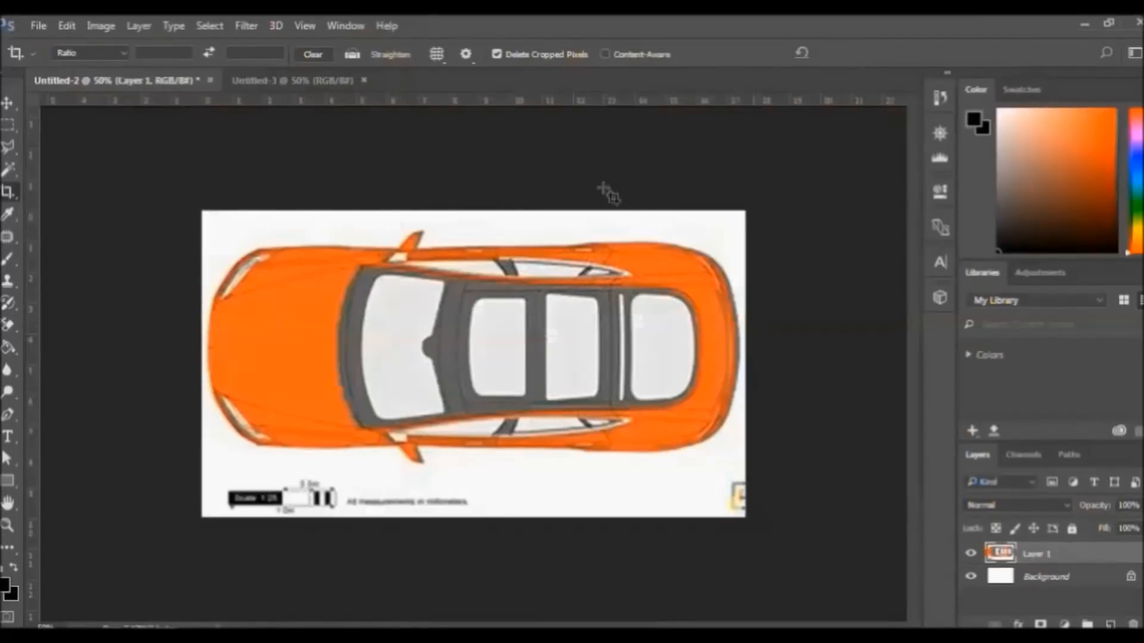
click(9, 105)
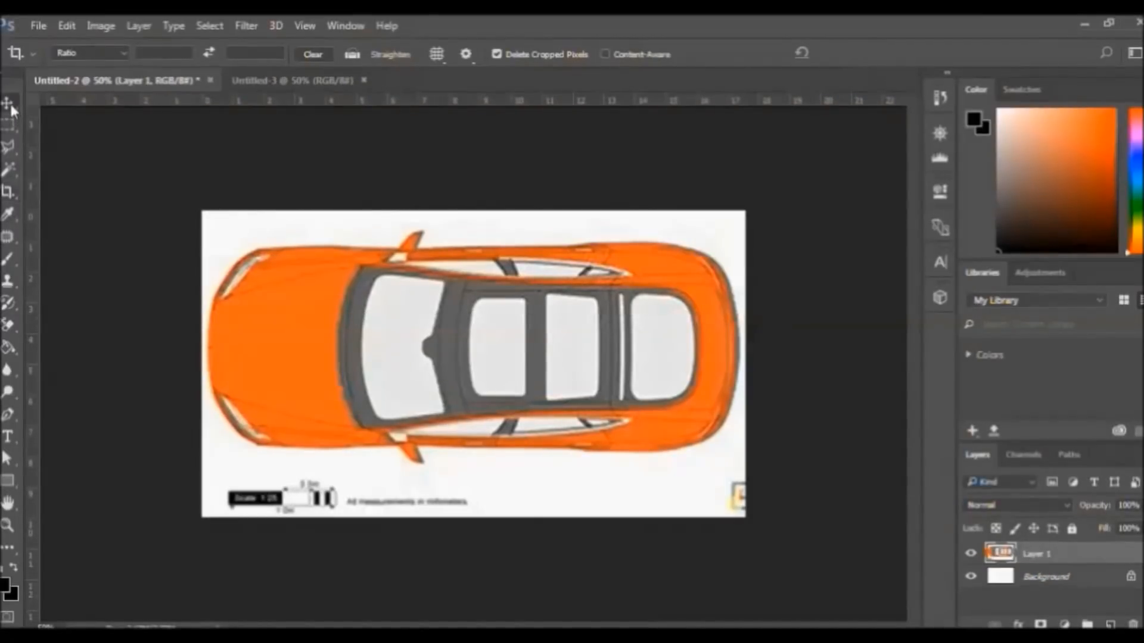
drag(452, 333, 449, 362)
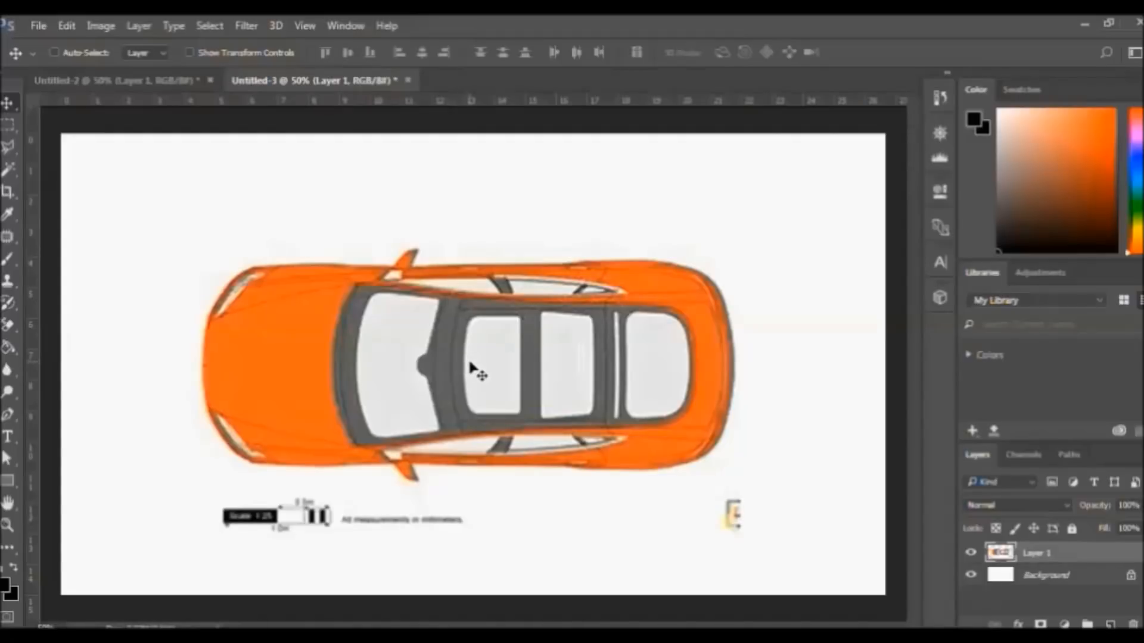
mouse_move(471, 365)
mouse_down()
mouse_move(463, 350)
mouse_move(442, 360)
mouse_move(480, 360)
mouse_move(467, 374)
mouse_move(451, 365)
mouse_move(447, 389)
mouse_move(467, 383)
mouse_move(472, 352)
mouse_up()
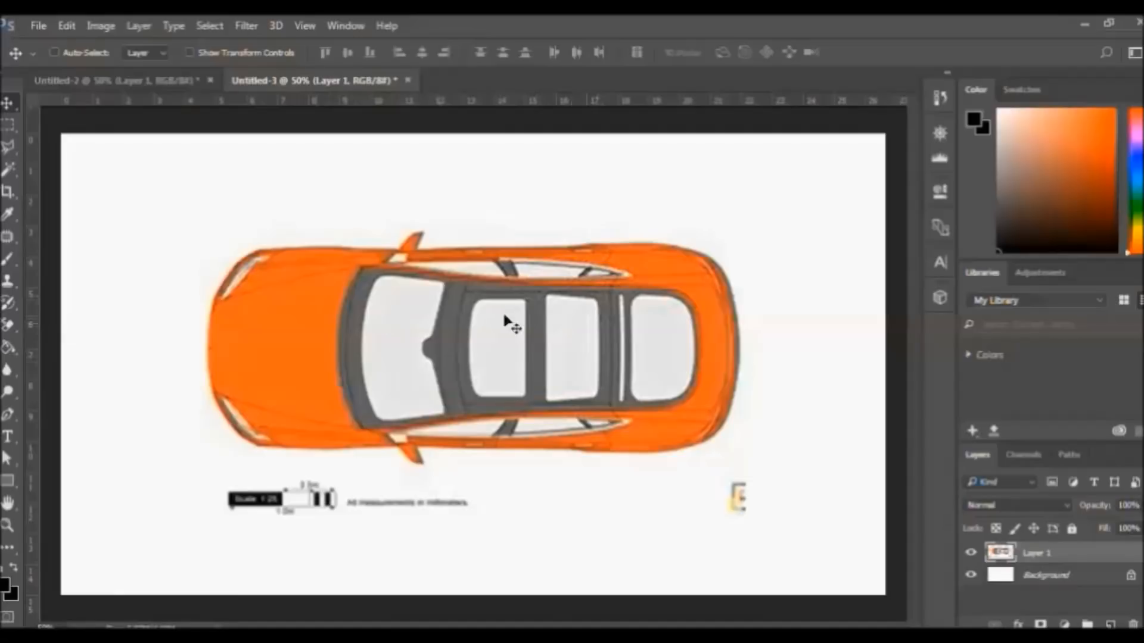
Check the Image Size dialog and the Edit menu without changing anything
click(99, 26)
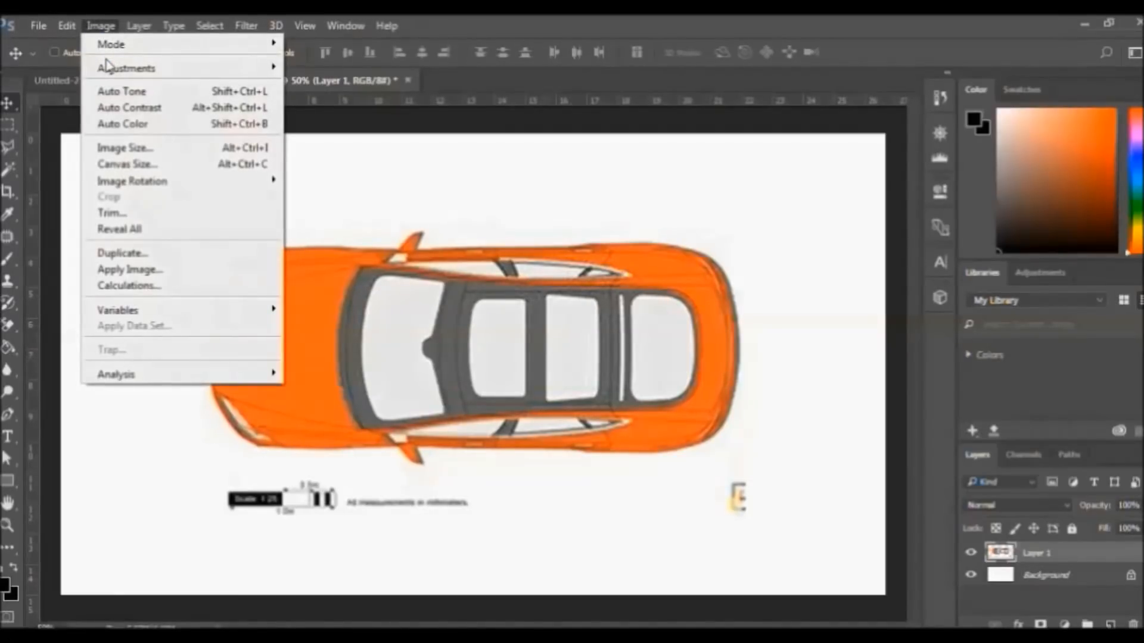
click(137, 149)
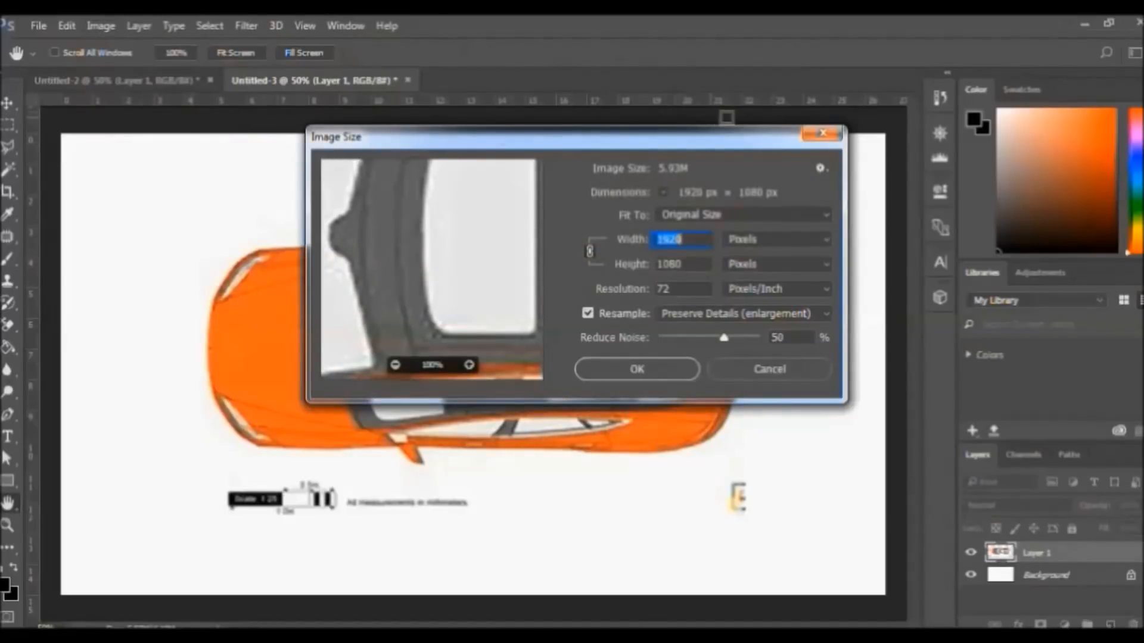
click(821, 135)
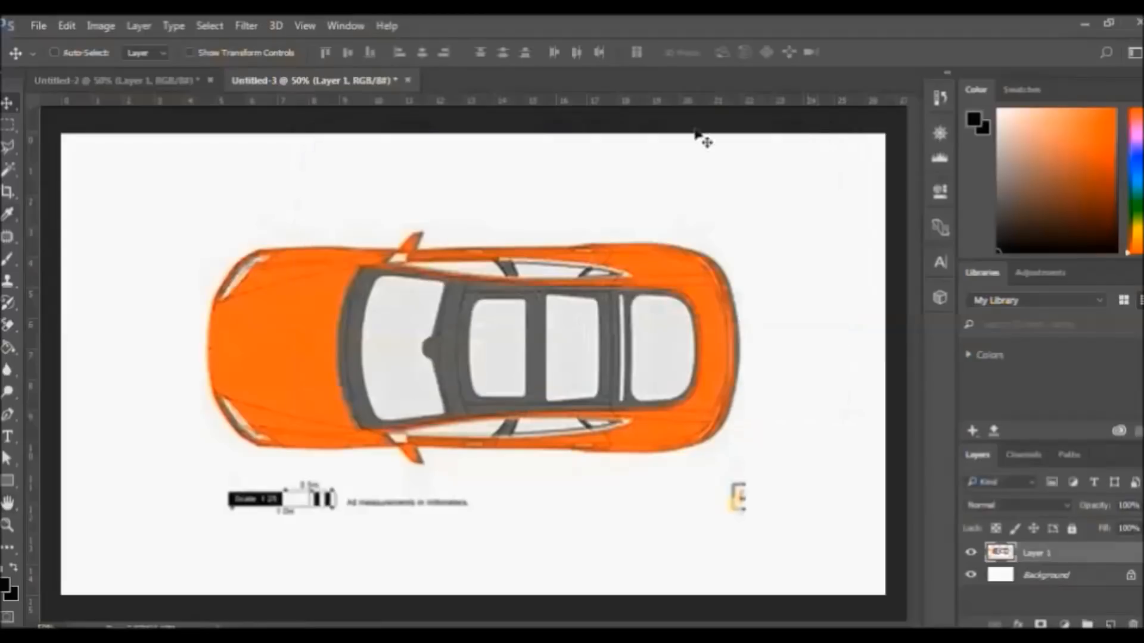
click(70, 25)
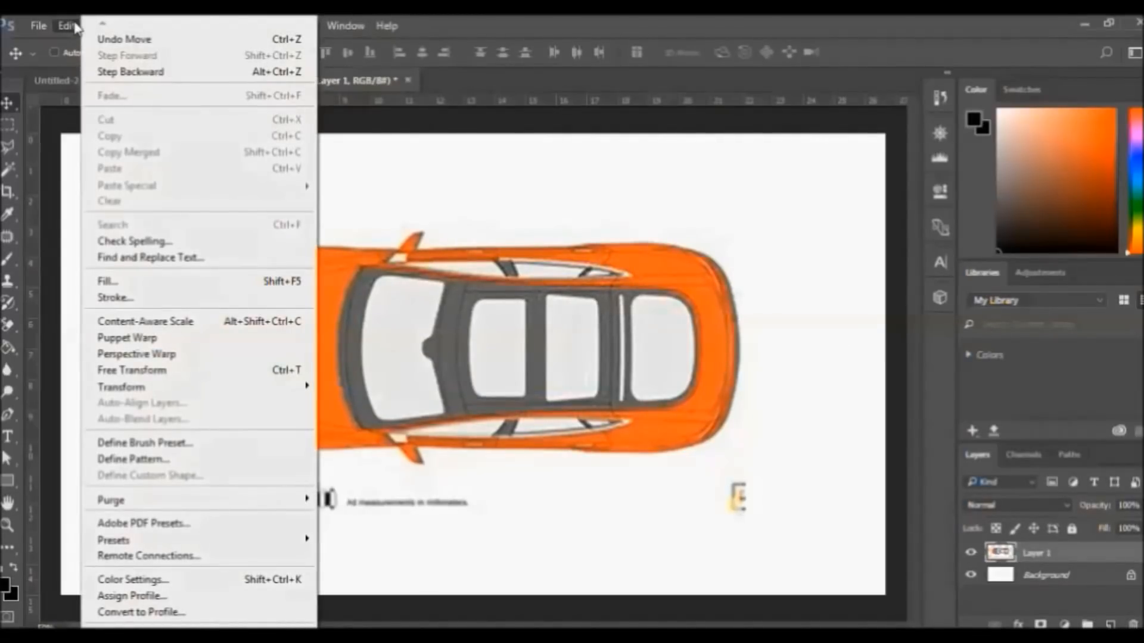
click(375, 110)
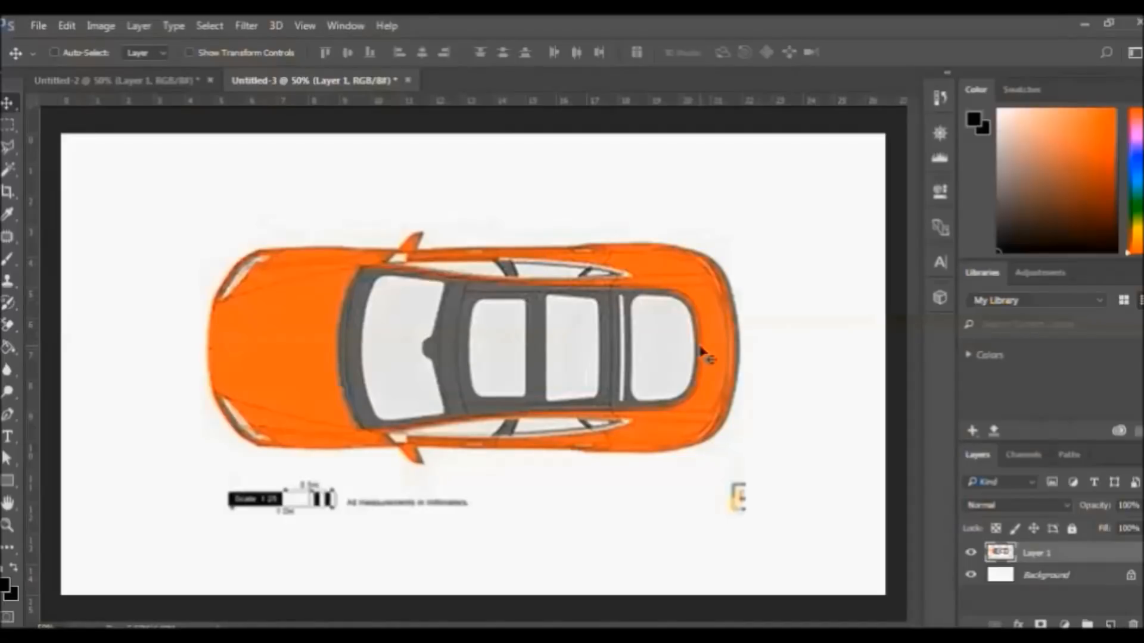
Scale the top-view layer to 150% with width and height linked
key(ctrl+t)
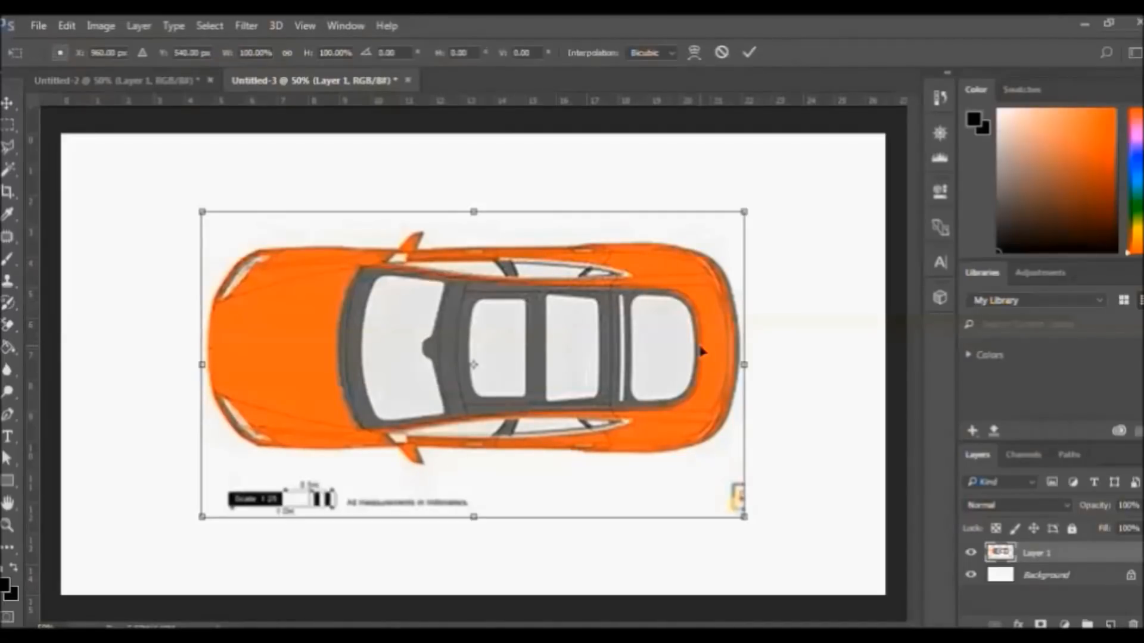
click(287, 52)
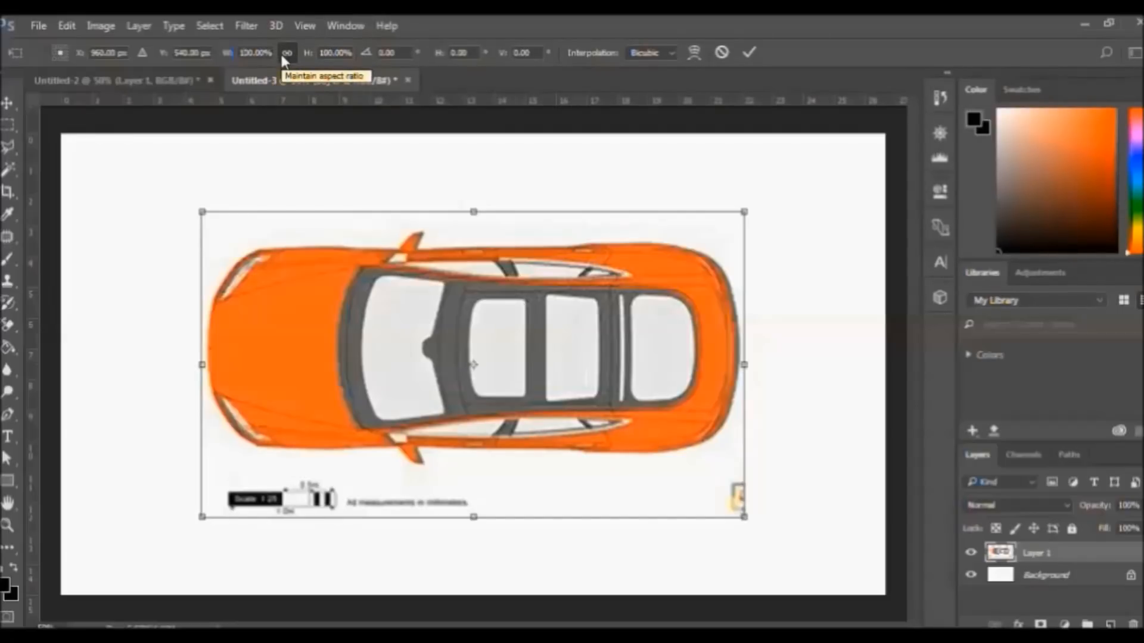
key(BackSpace)
text(2)
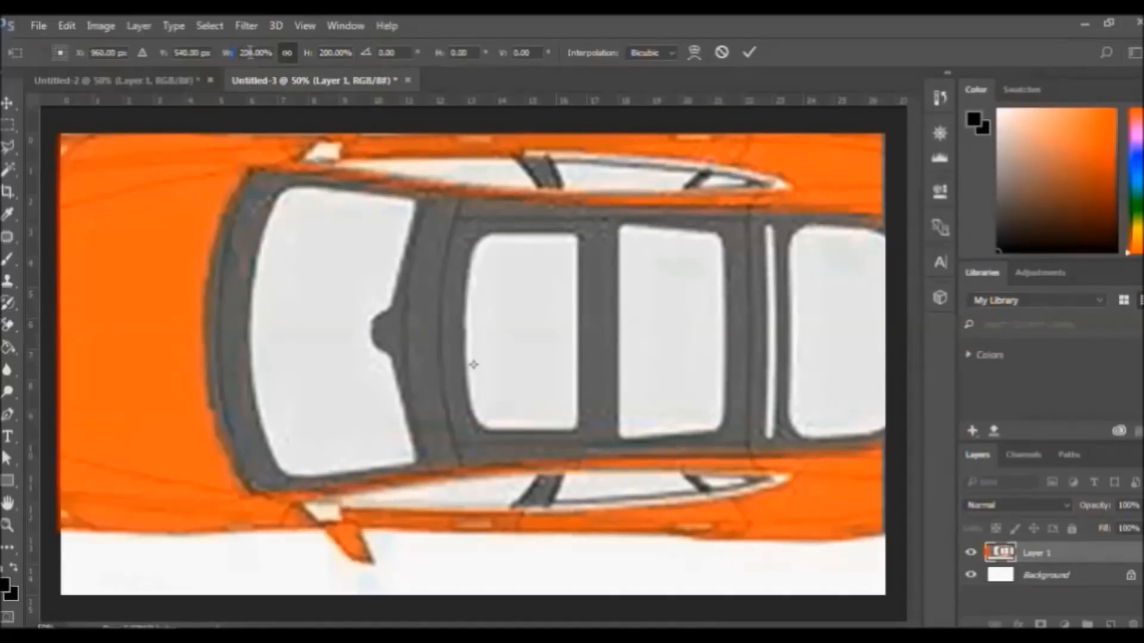
key(BackSpace)
key(BackSpace)
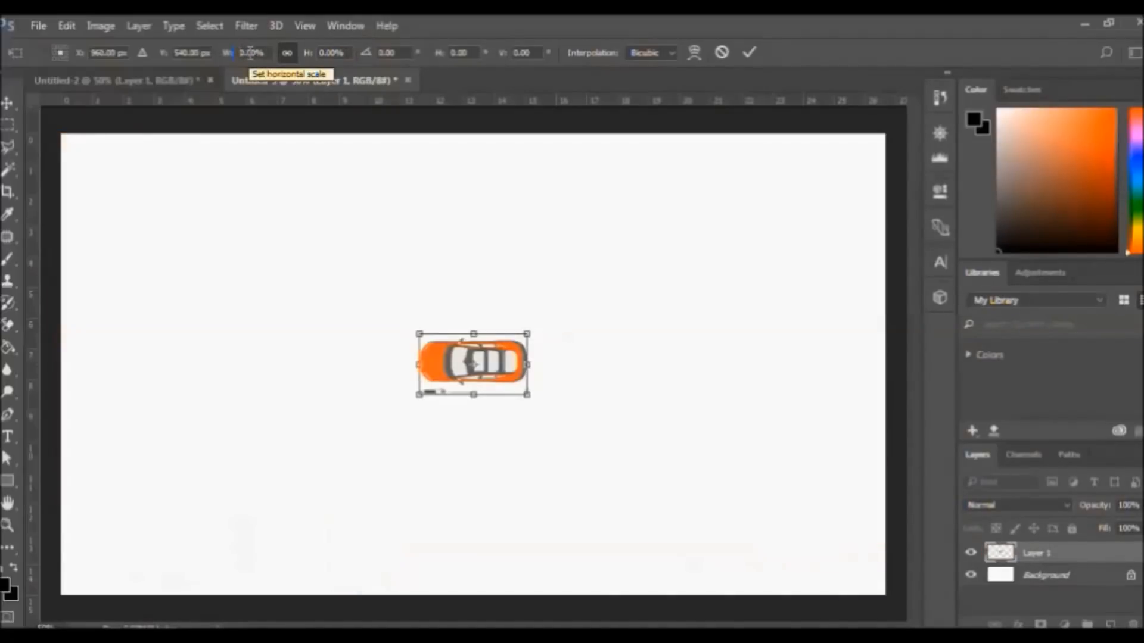
text(15)
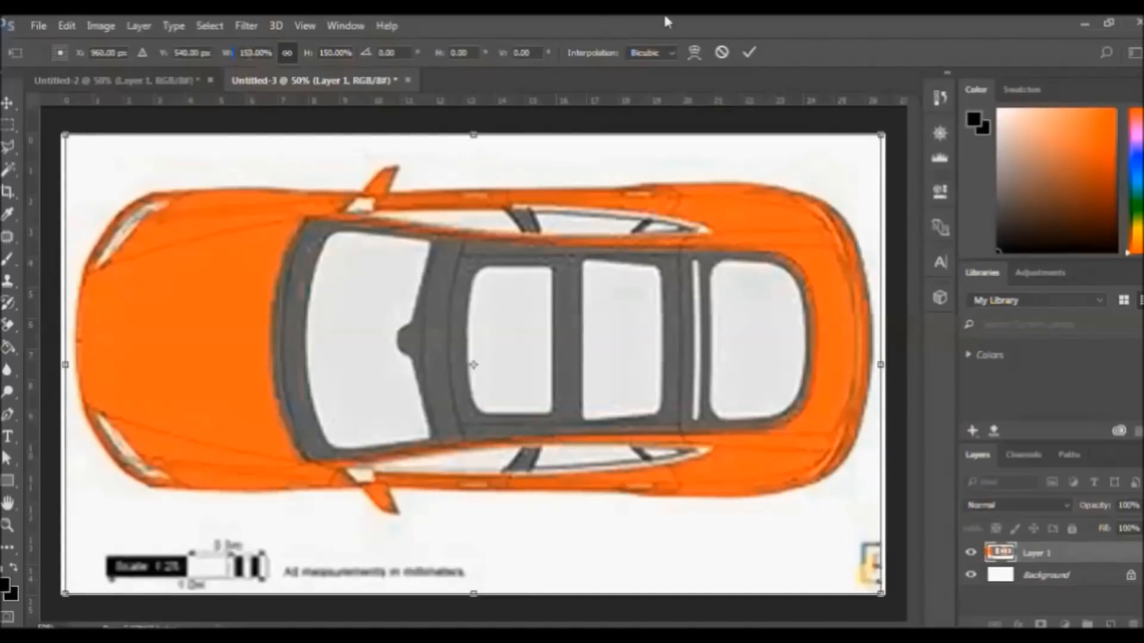
click(745, 55)
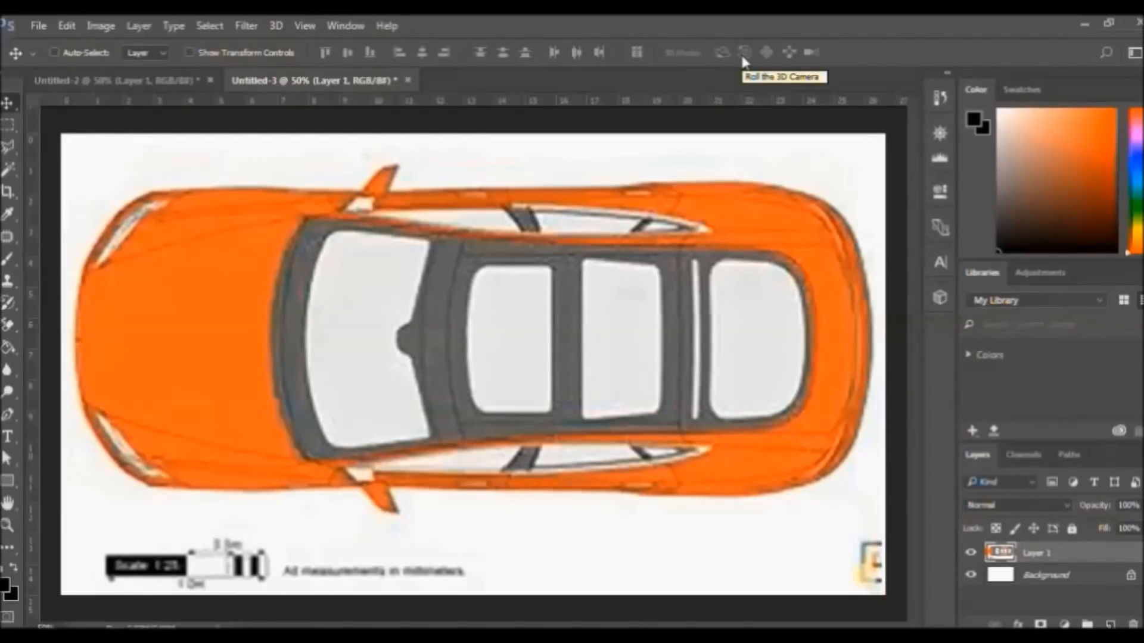
Save the enlarged top view as a JPEG named 'Tesla S blueprints top', accepting the quality settings
click(38, 29)
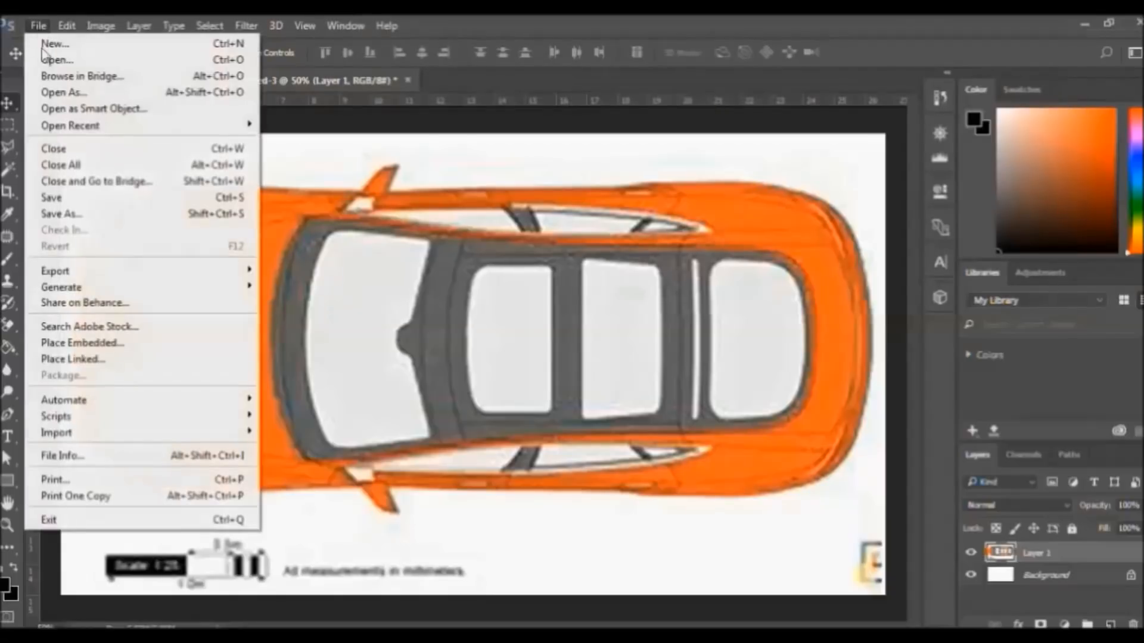
click(77, 199)
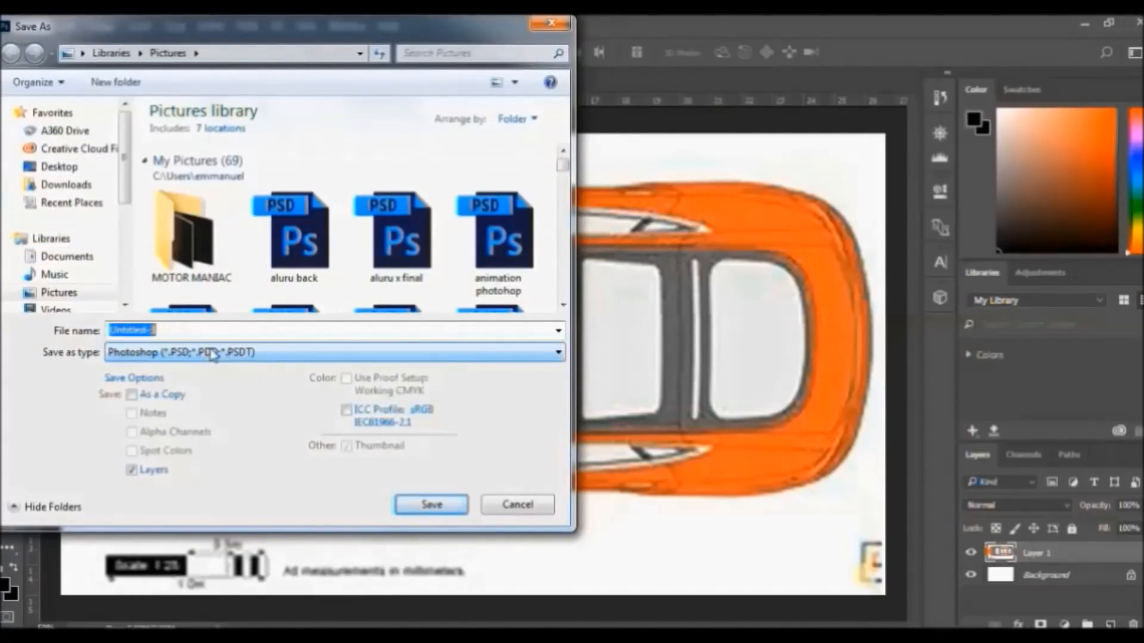
text(Te)
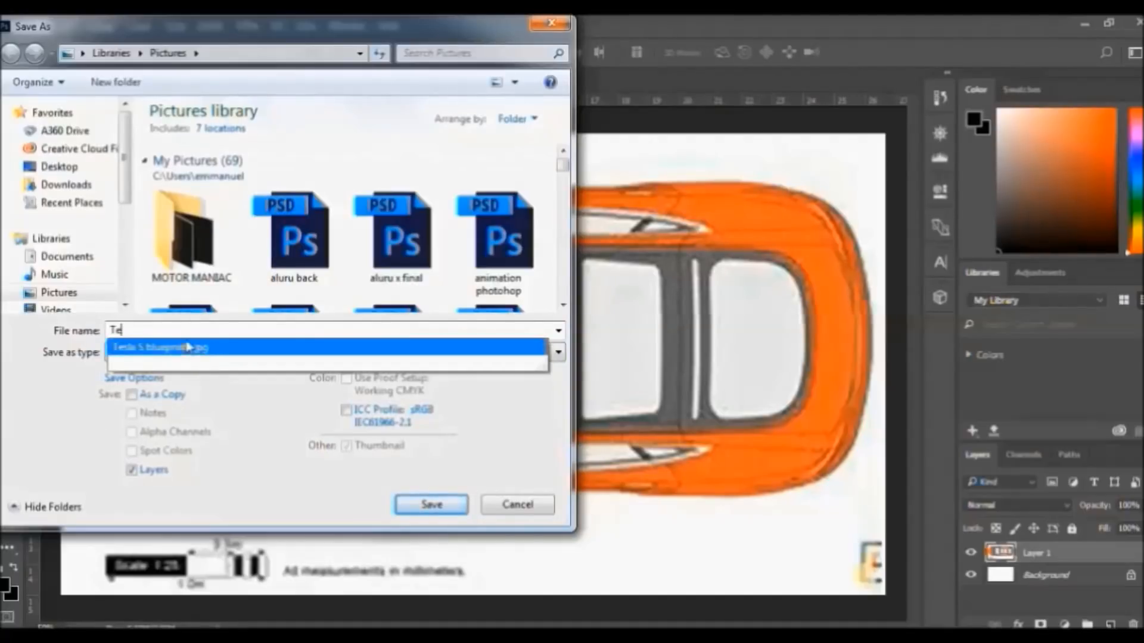
click(209, 348)
click(231, 335)
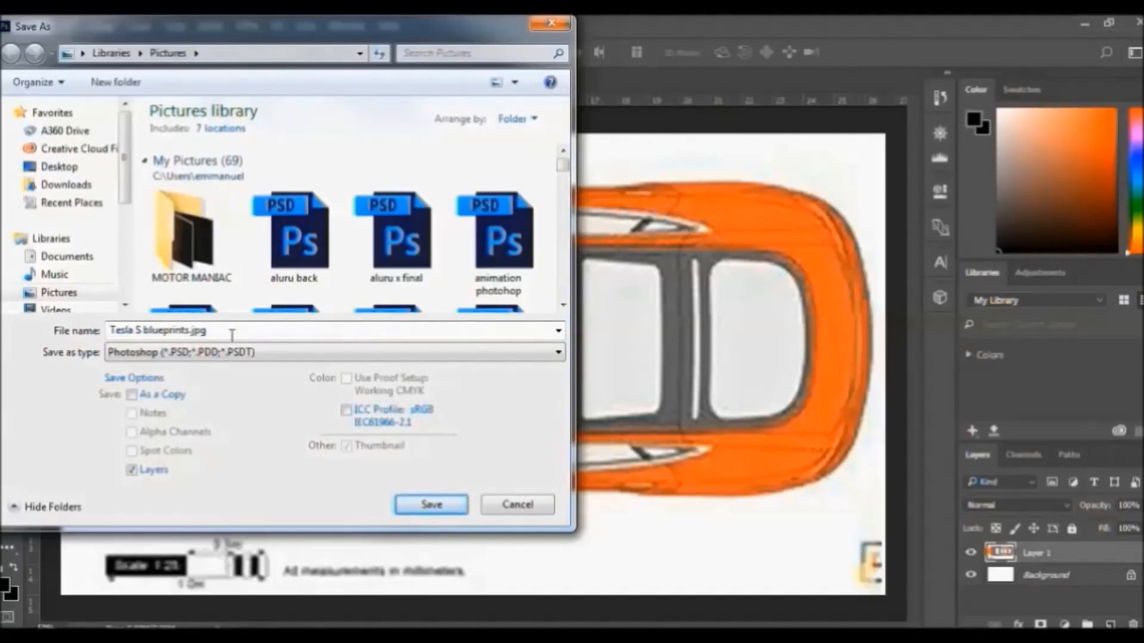
key(BackSpace)
key(BackSpace)
click(350, 352)
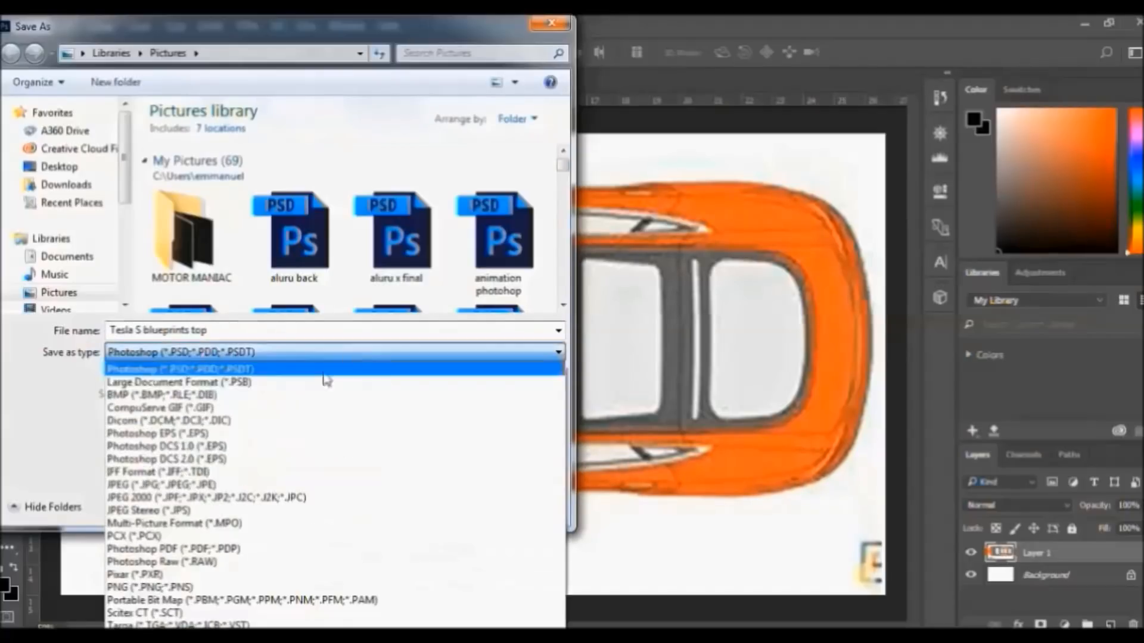
click(151, 484)
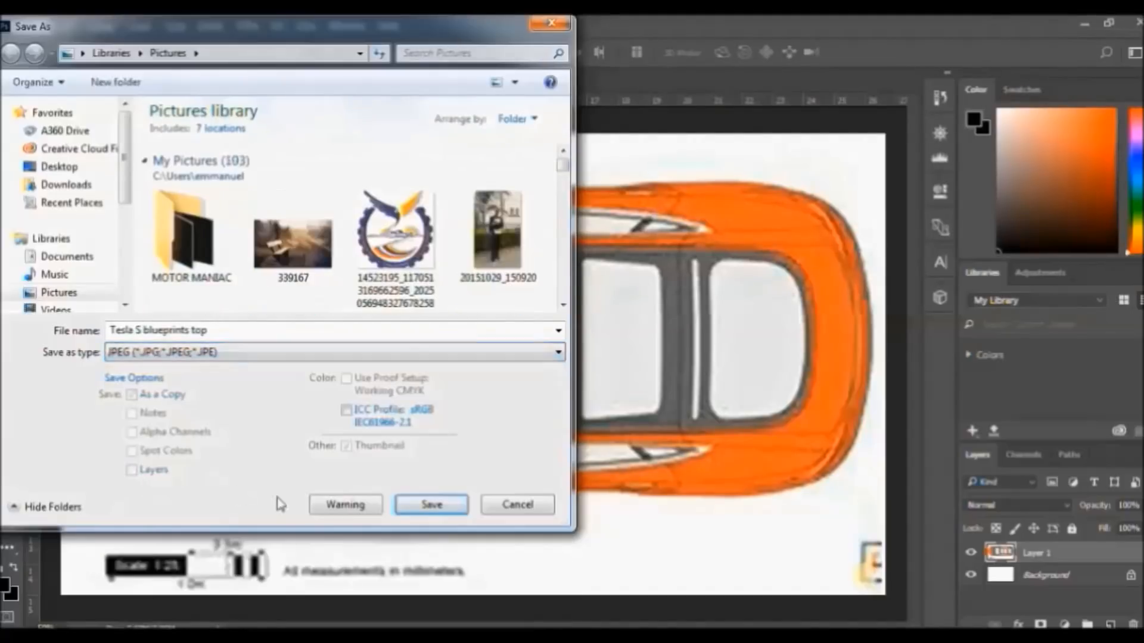
click(432, 505)
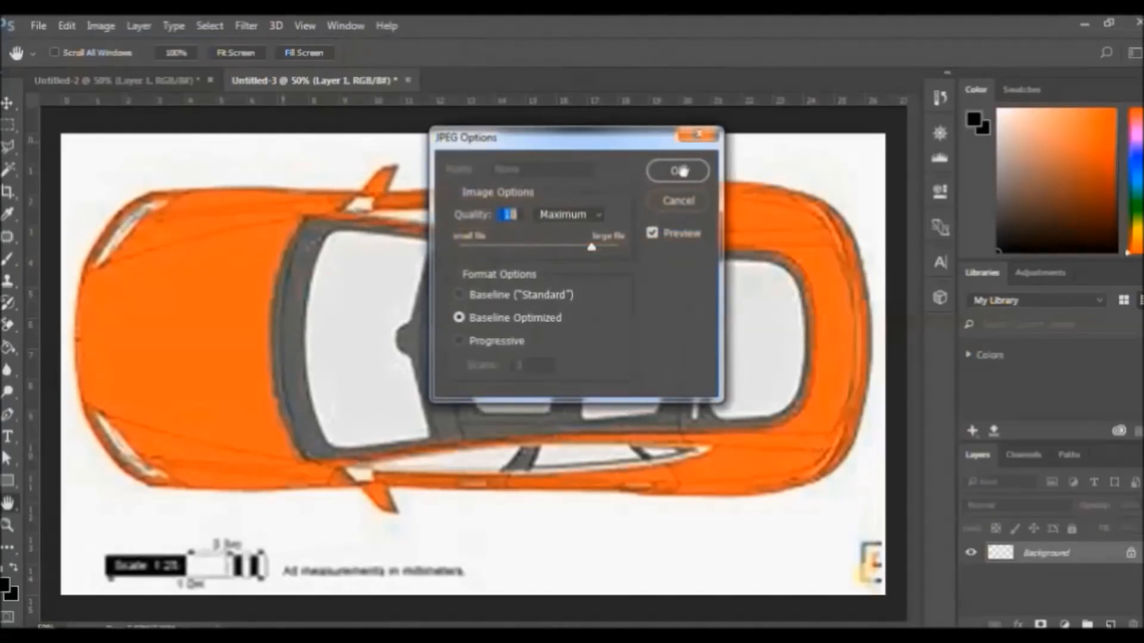
click(677, 171)
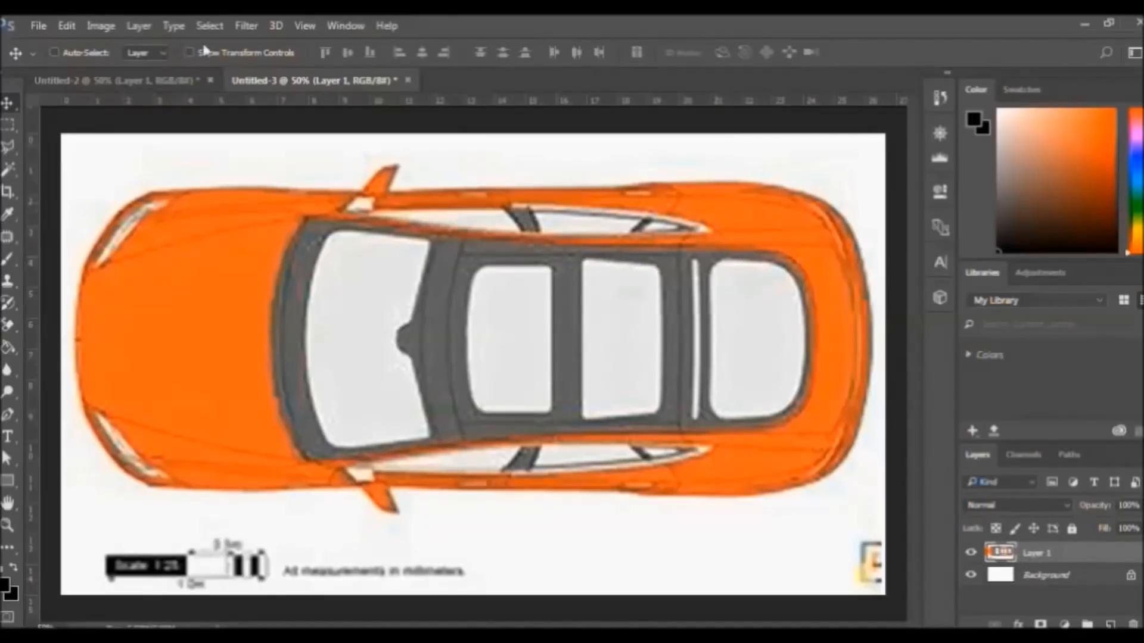
click(37, 25)
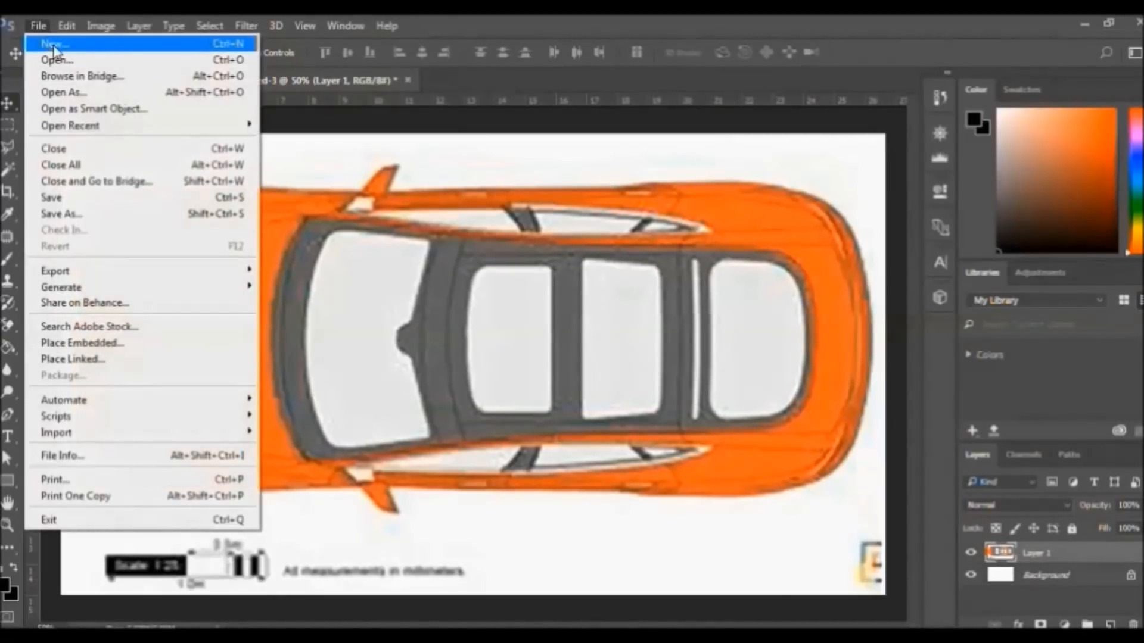
Create a blank 1920×1080 document, then step back in Untitled-2 and shift the blueprint down
click(53, 46)
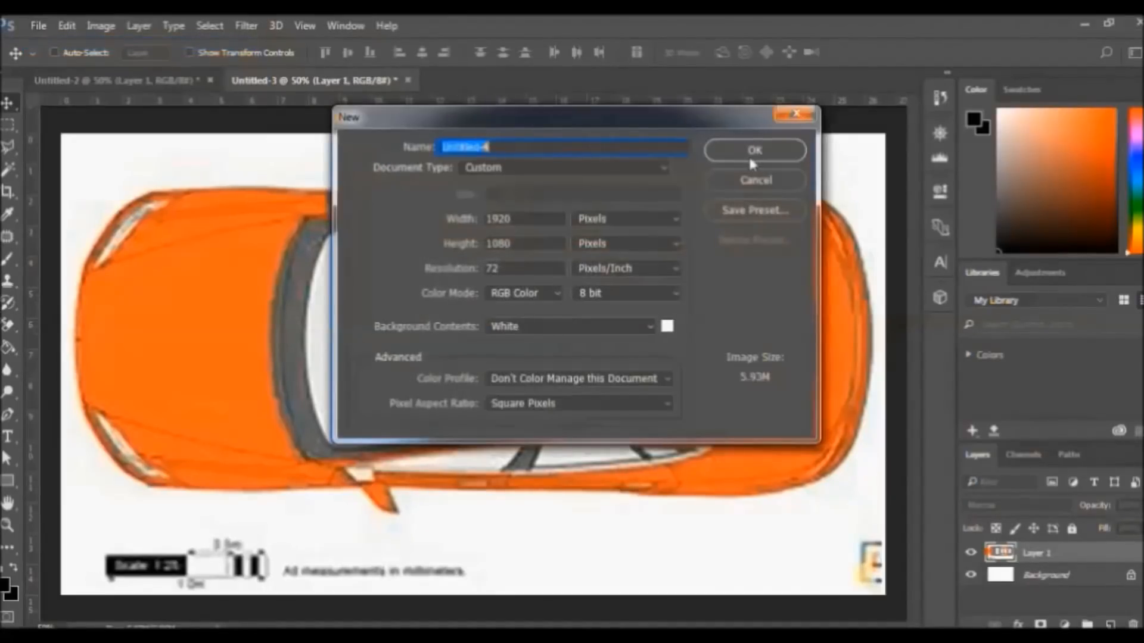
click(750, 158)
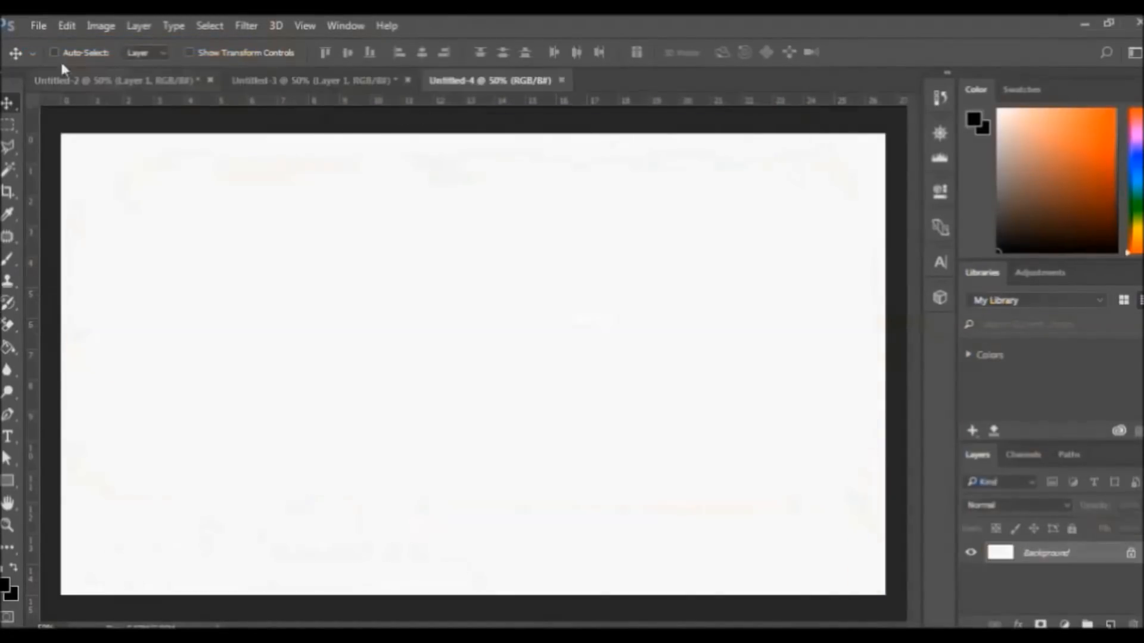
click(146, 77)
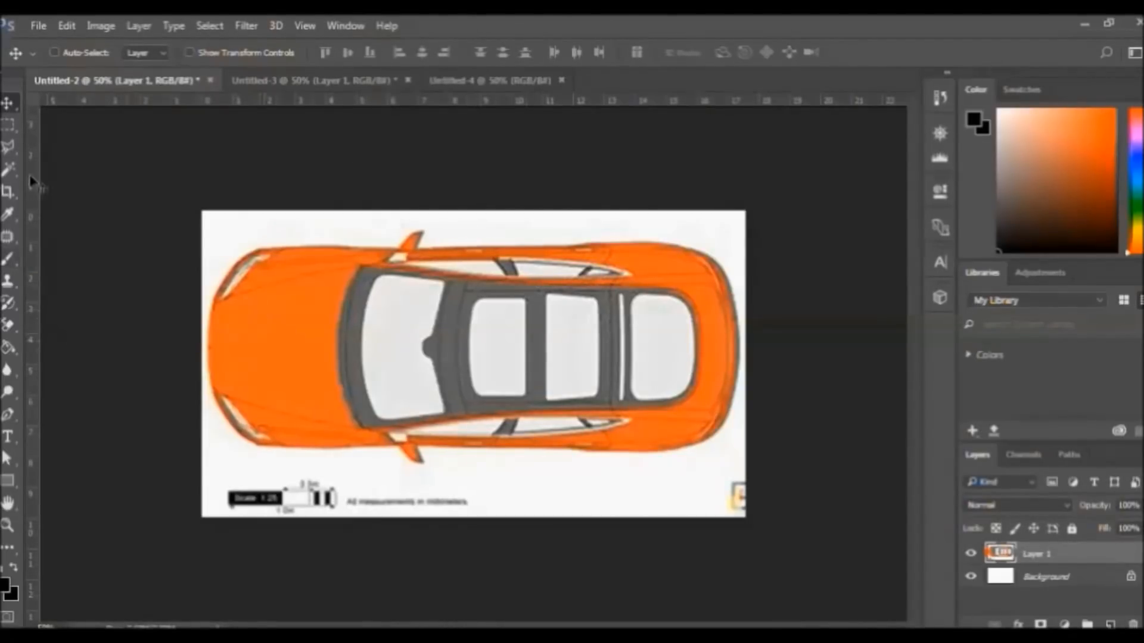
click(39, 25)
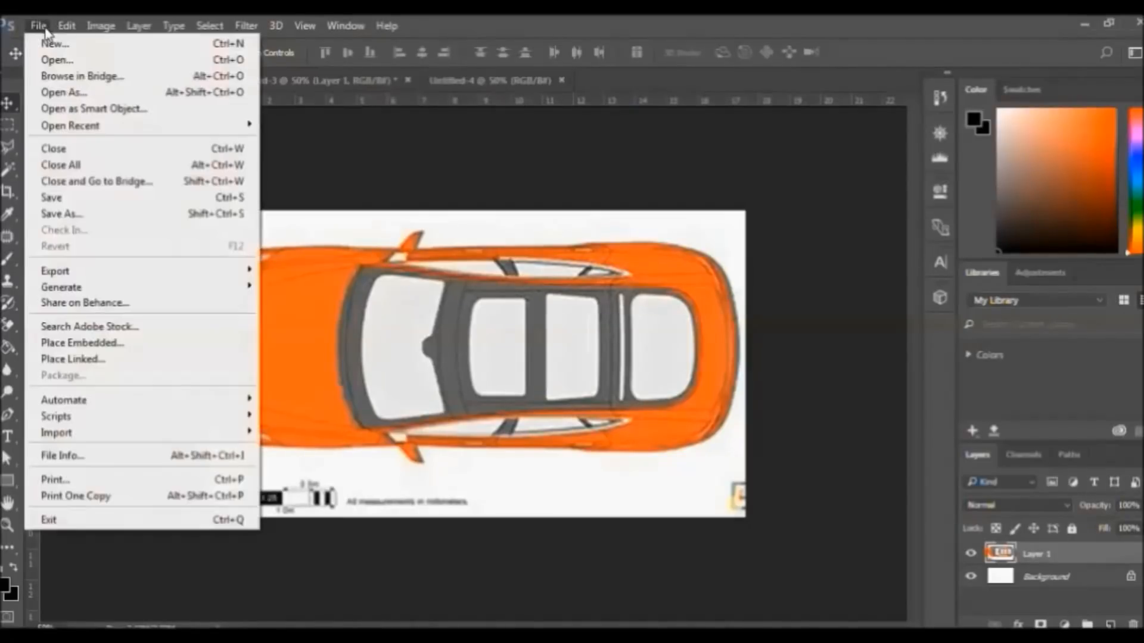
mouse_move(64, 25)
click(89, 72)
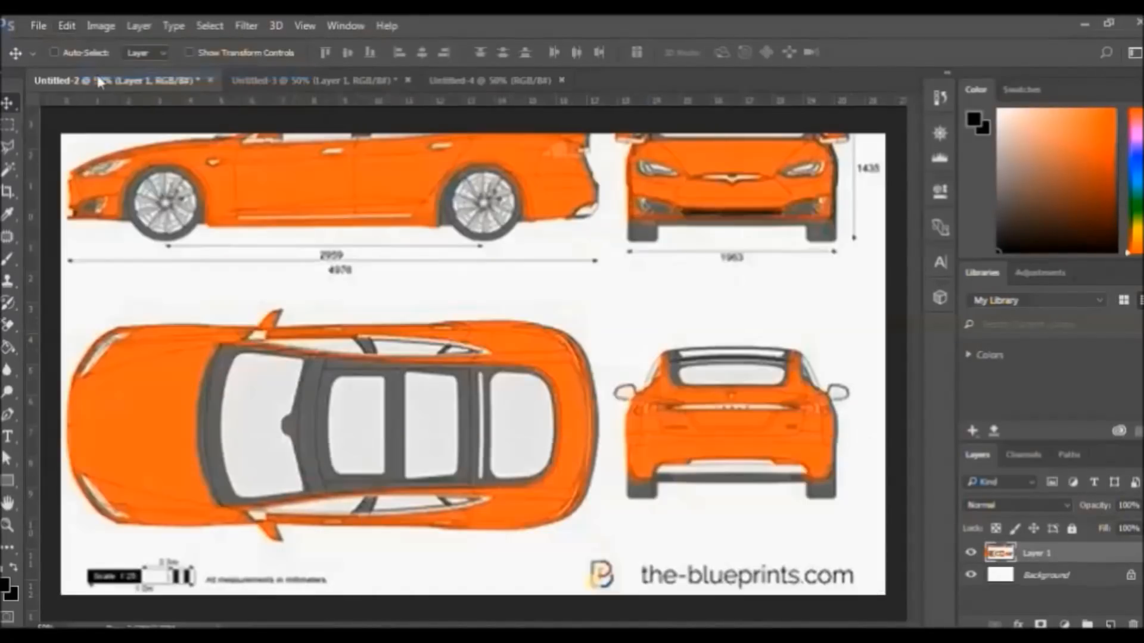
drag(521, 232, 518, 329)
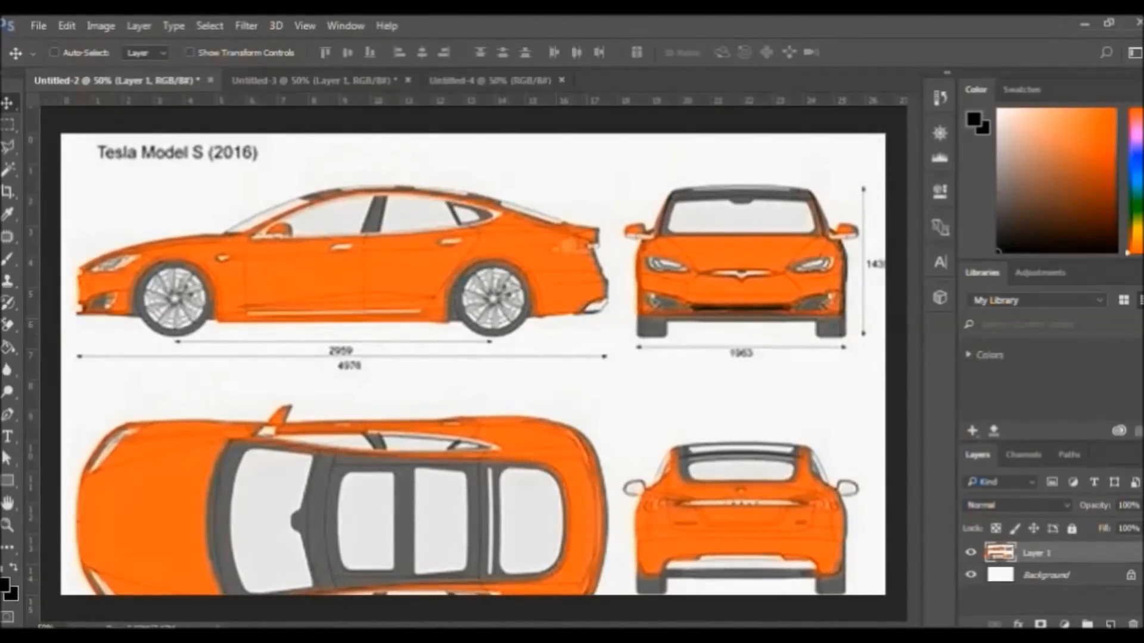
Crop Untitled-2 to the car's side view and drag it into Untitled-4
click(7, 191)
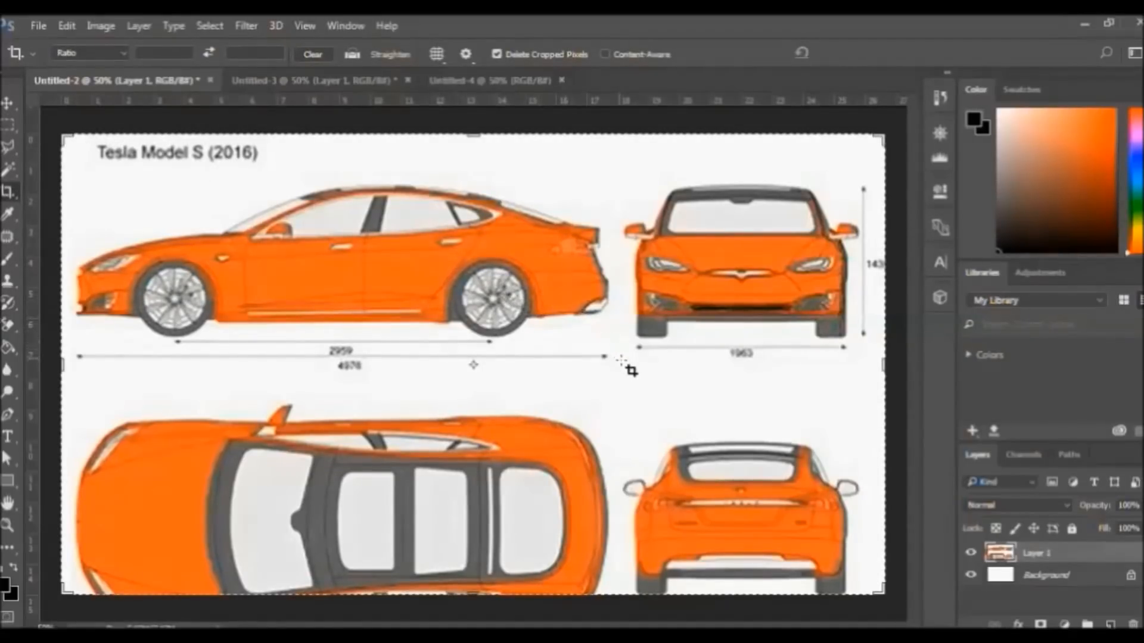
drag(625, 362, 41, 141)
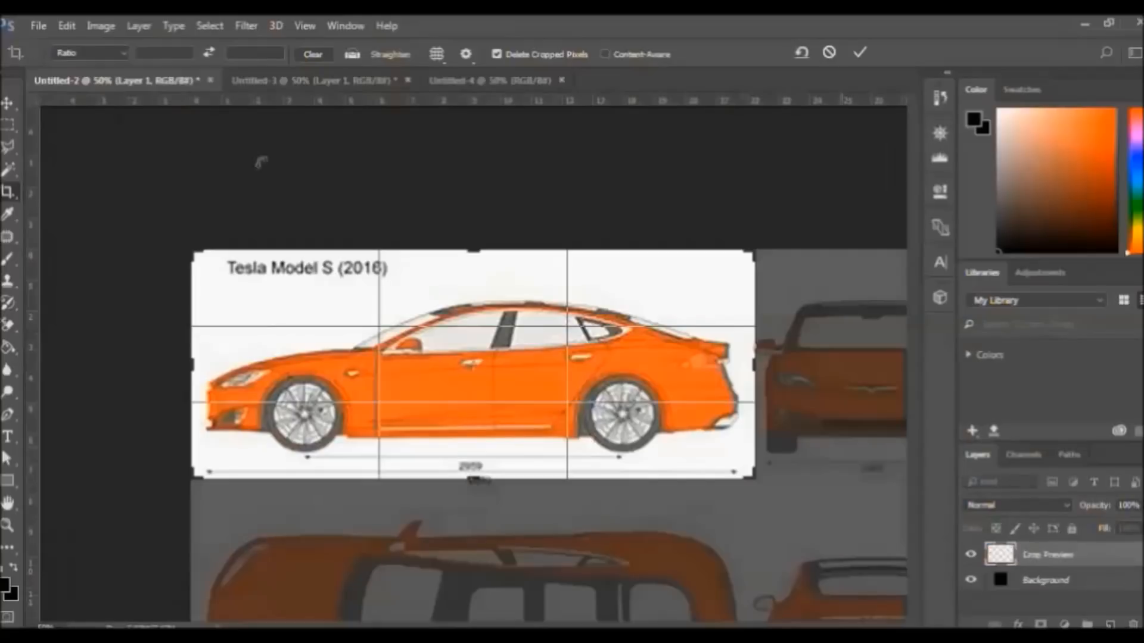
click(857, 53)
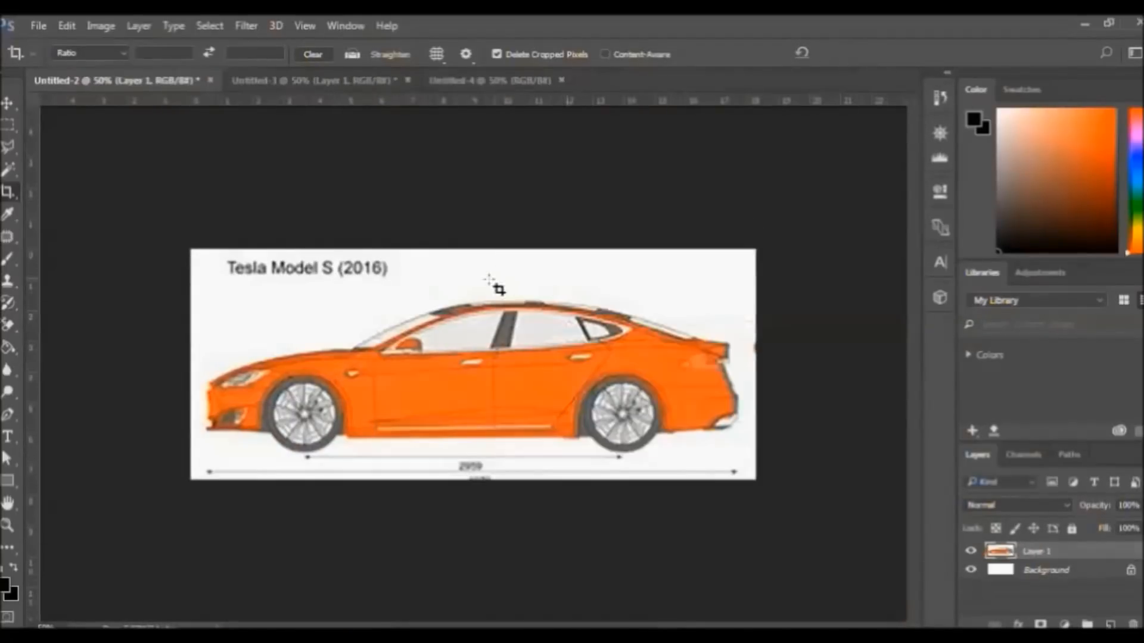
click(7, 103)
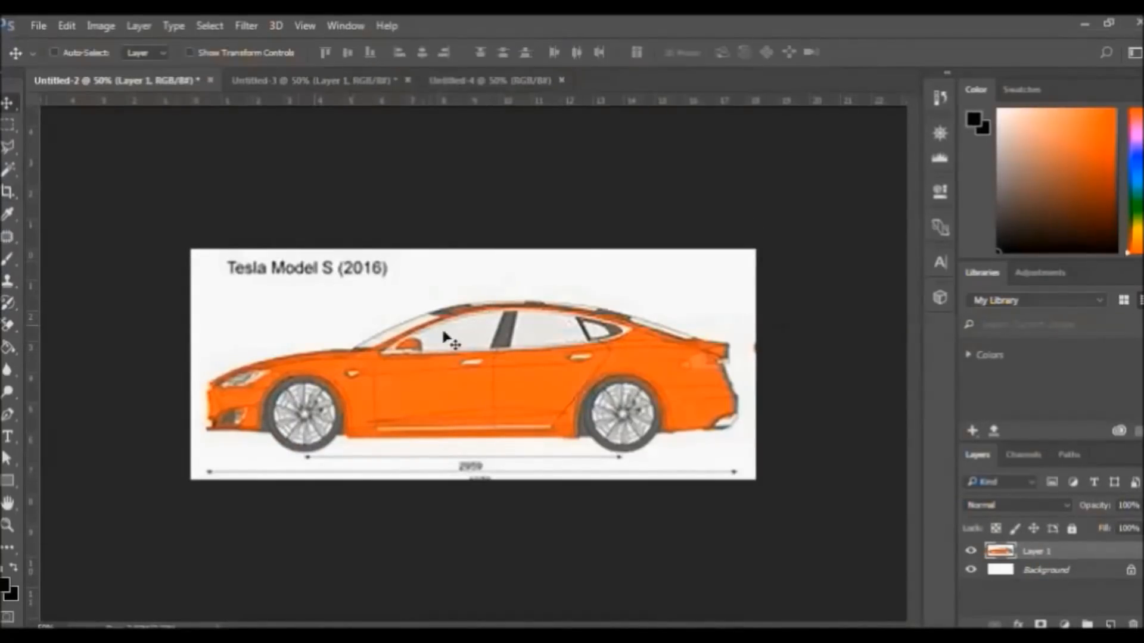
drag(518, 383, 549, 385)
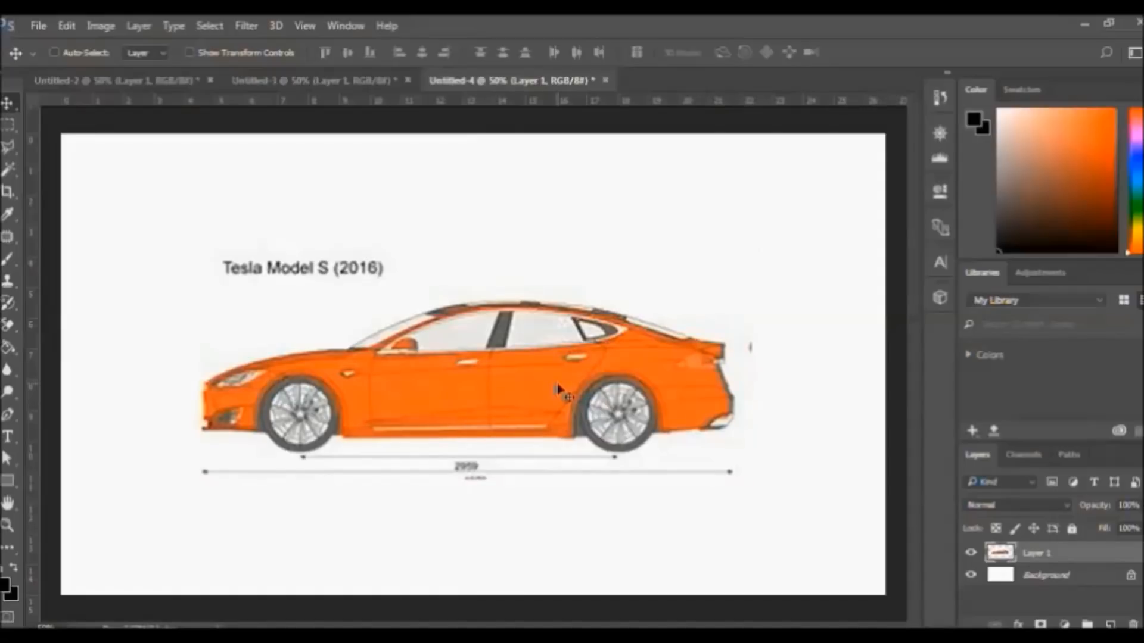
Transform the side-view layer to 150% with linked proportions and commit
key(ctrl+t)
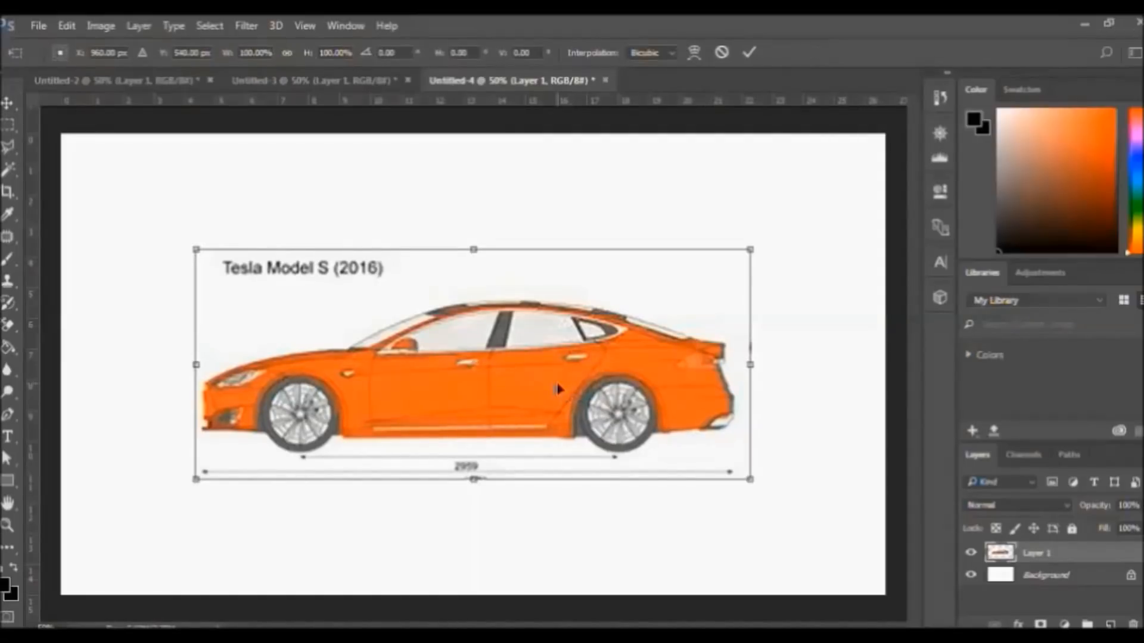
click(286, 52)
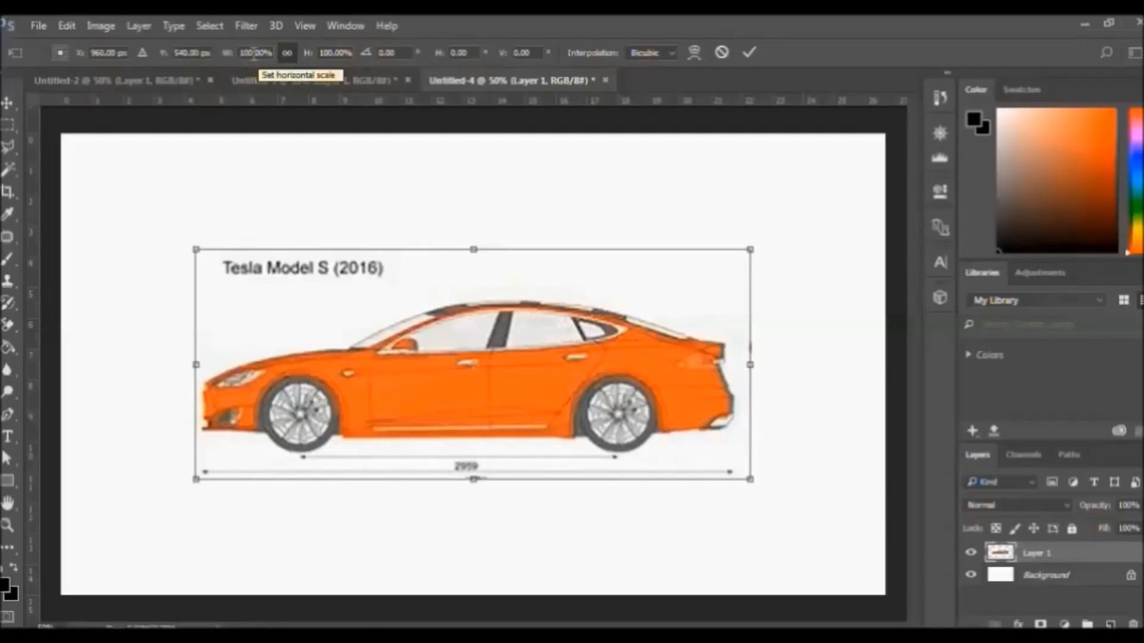
text(150)
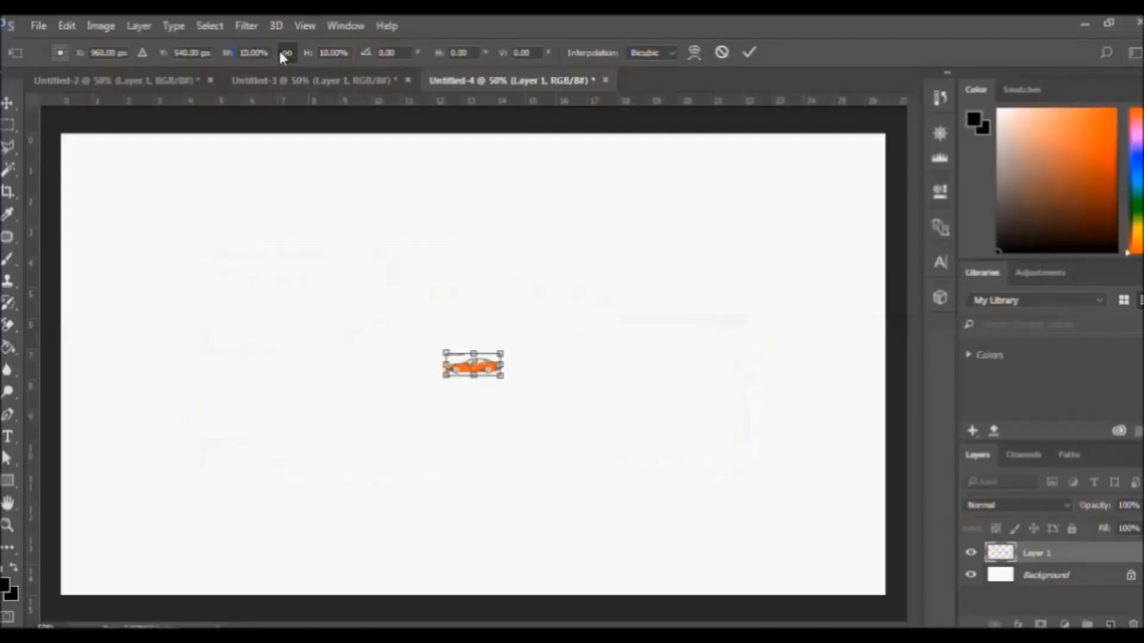
key(Return)
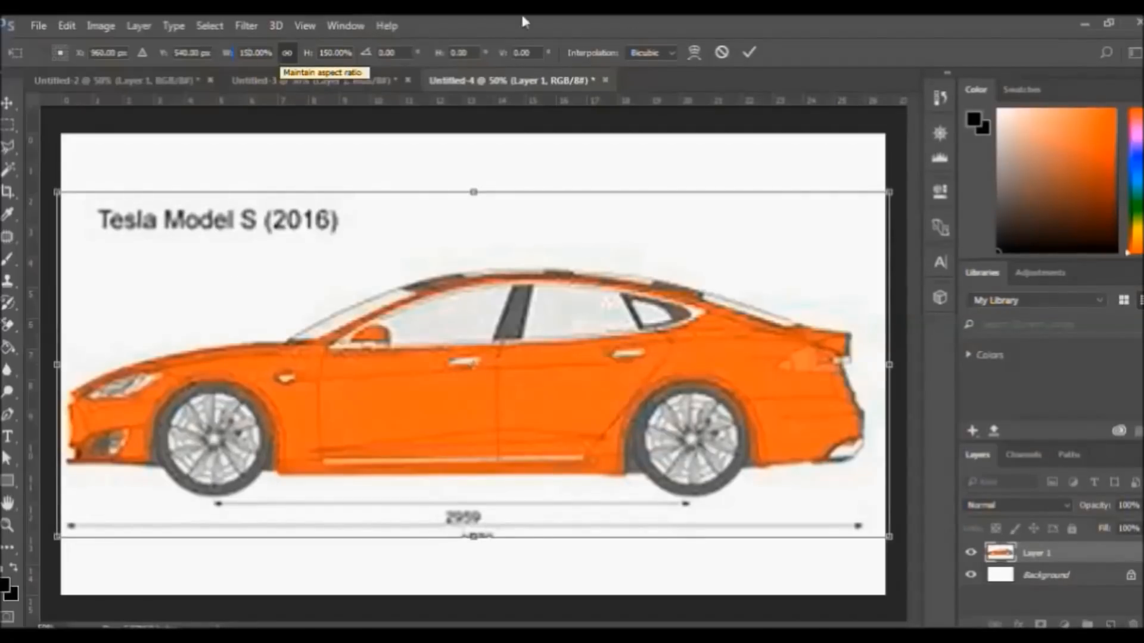
click(745, 53)
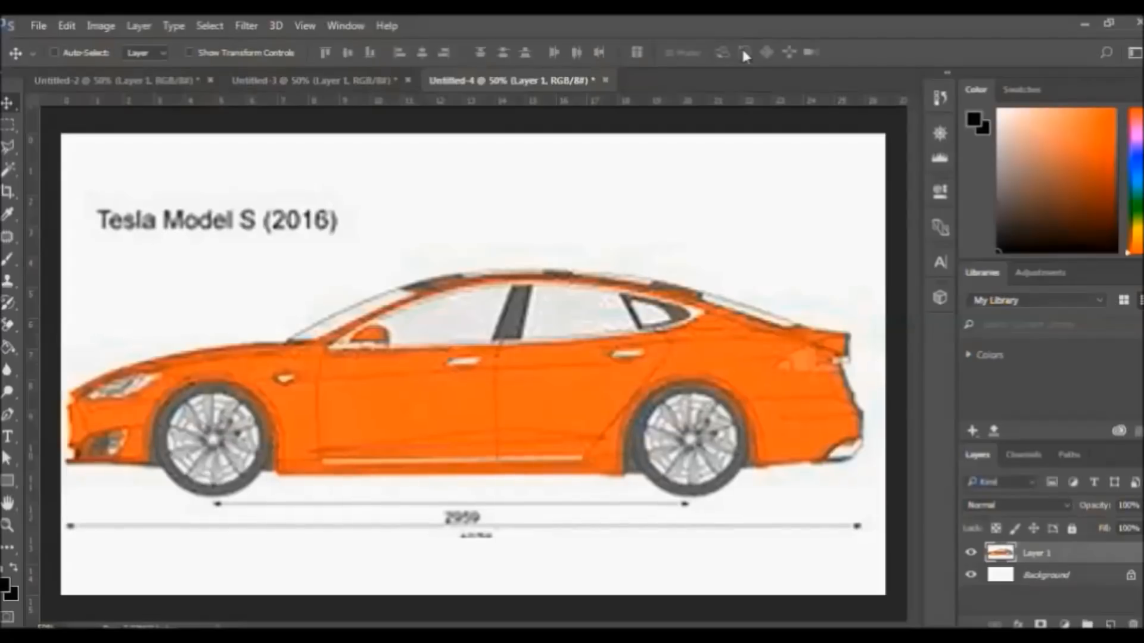
In Save As, recall the earlier 'Tesla S blueprints top.jpg' name and select its ending
click(38, 25)
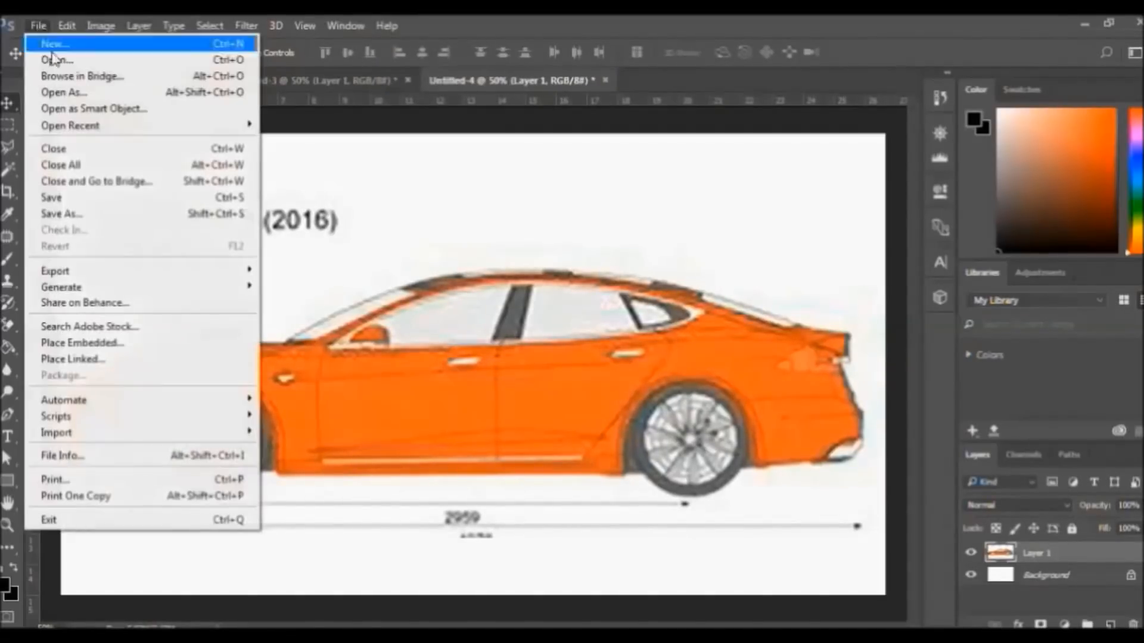
click(65, 214)
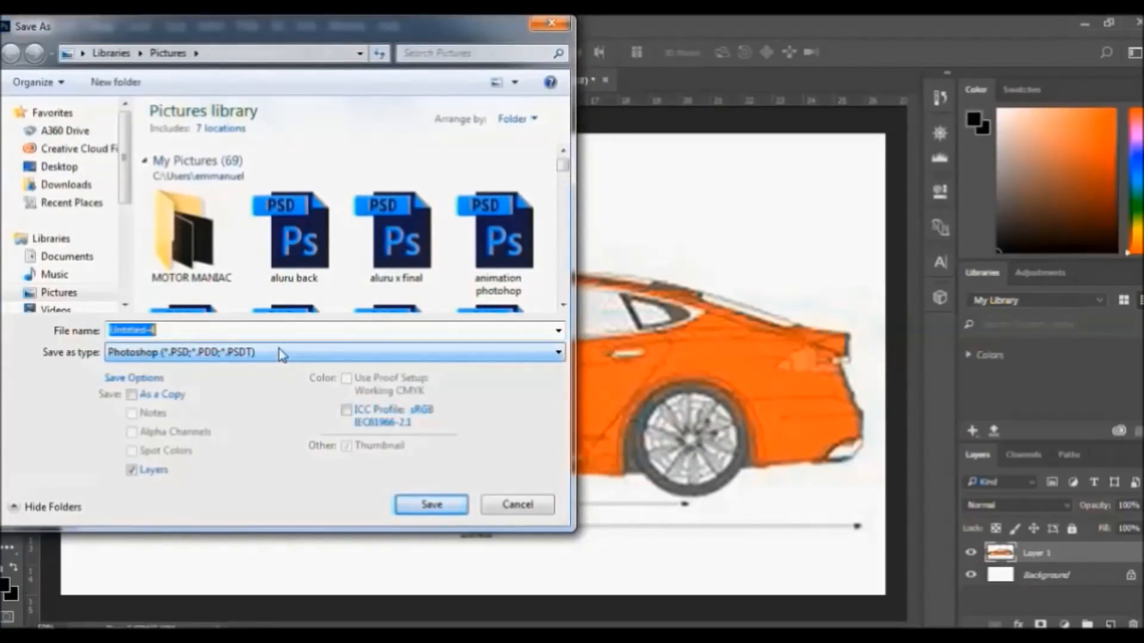
text(T)
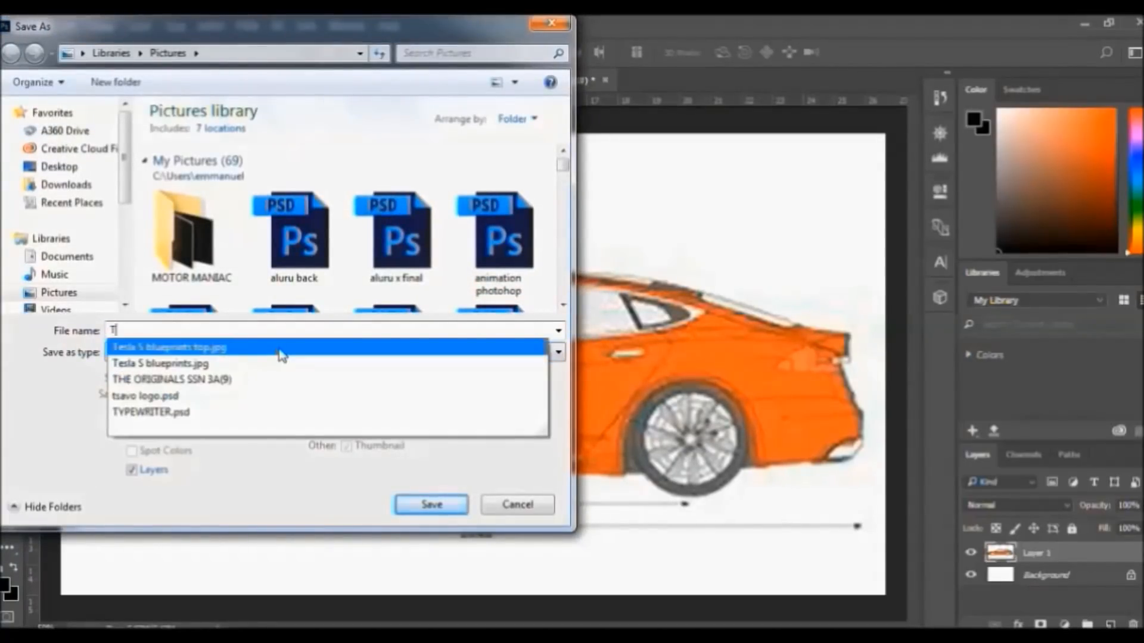
click(281, 353)
click(225, 332)
drag(225, 332, 191, 333)
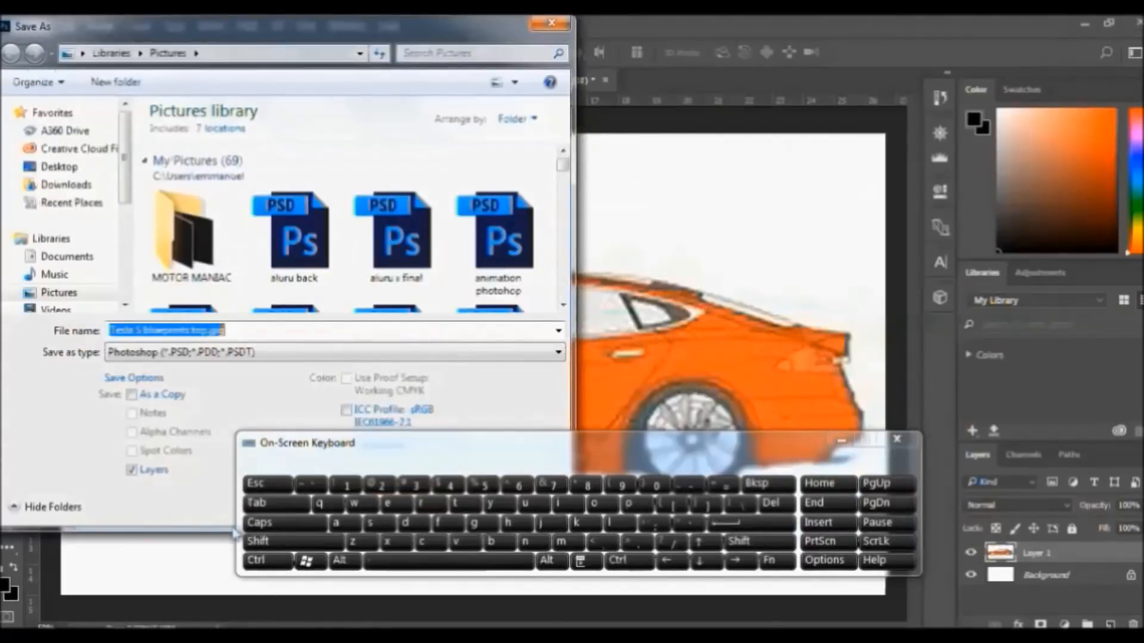
drag(228, 330, 197, 335)
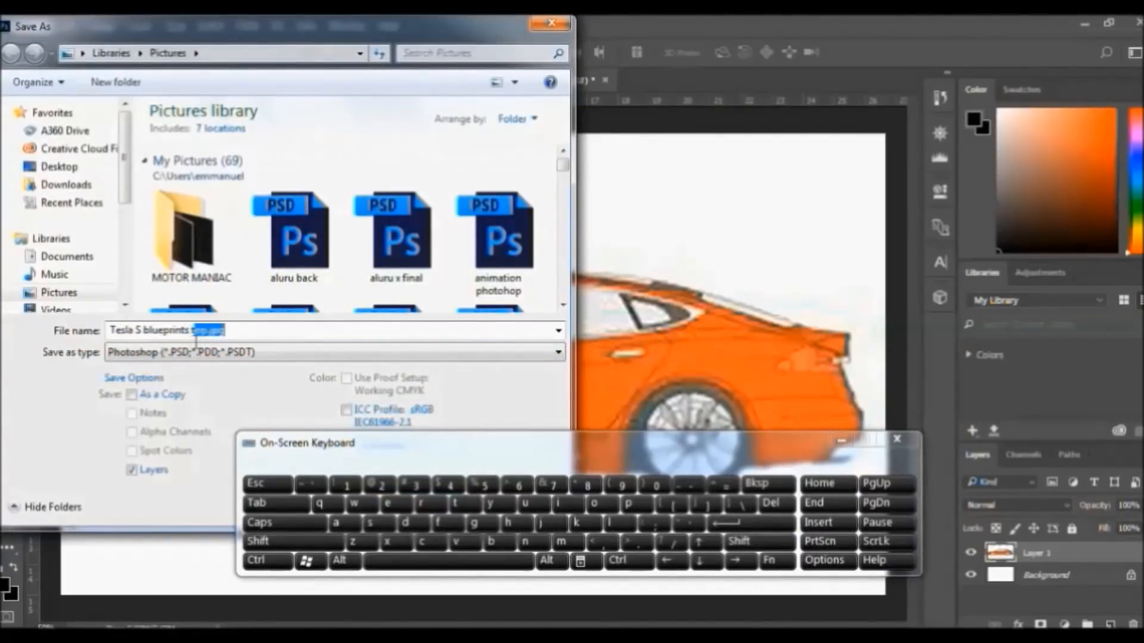
Rename it to 'Tesla S blueprints sideview' and save it as a PSD
click(375, 523)
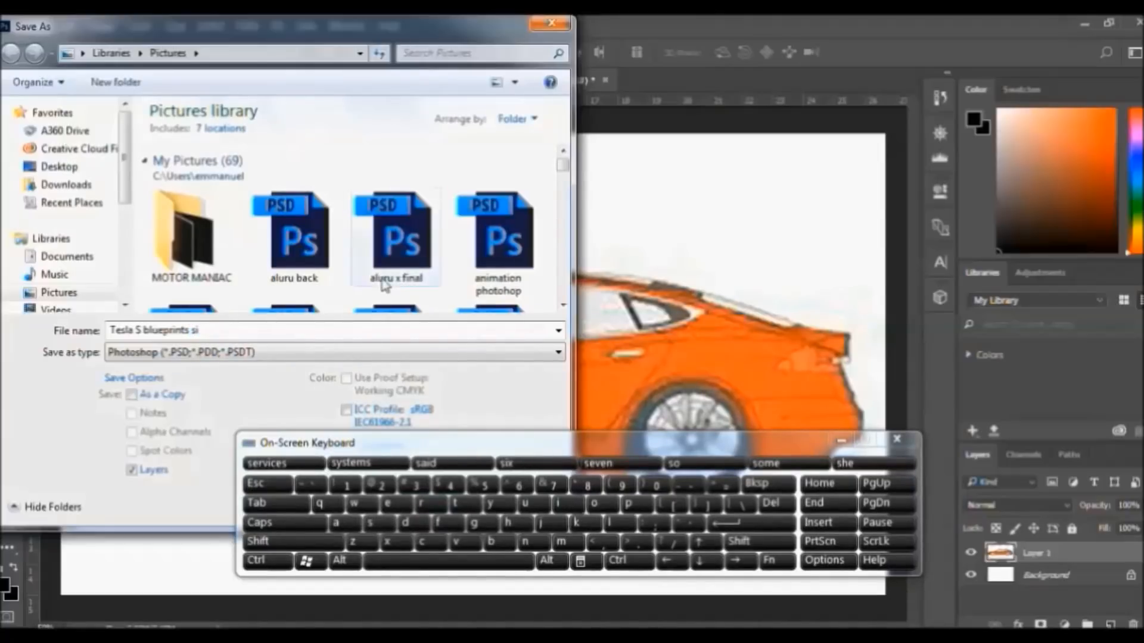
text(i)
click(410, 523)
click(398, 505)
click(400, 507)
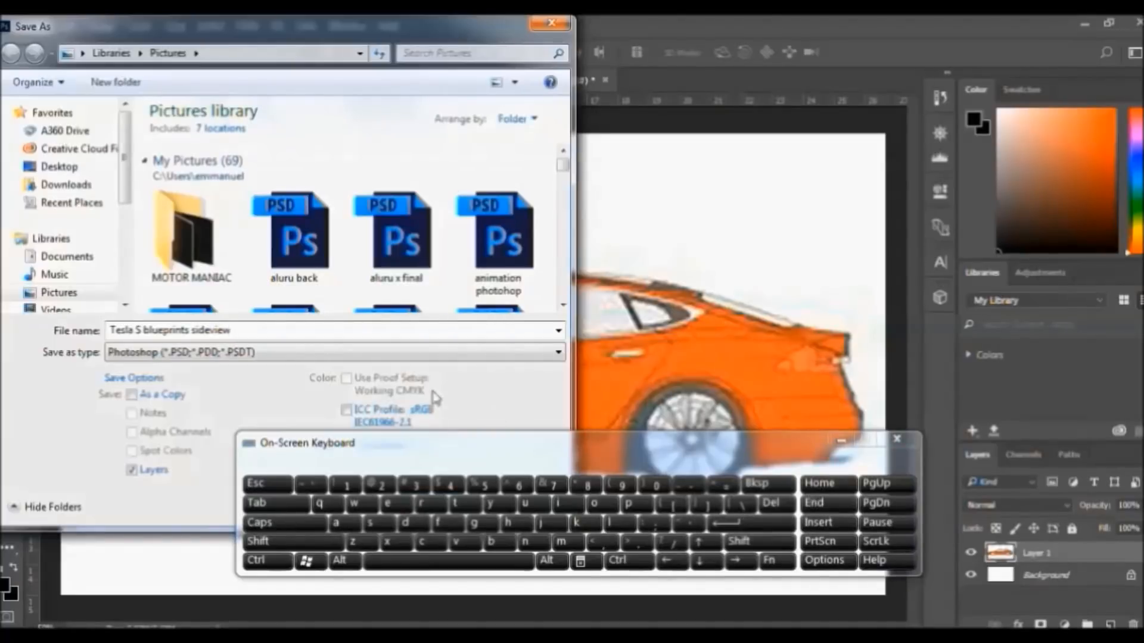
click(840, 440)
click(430, 504)
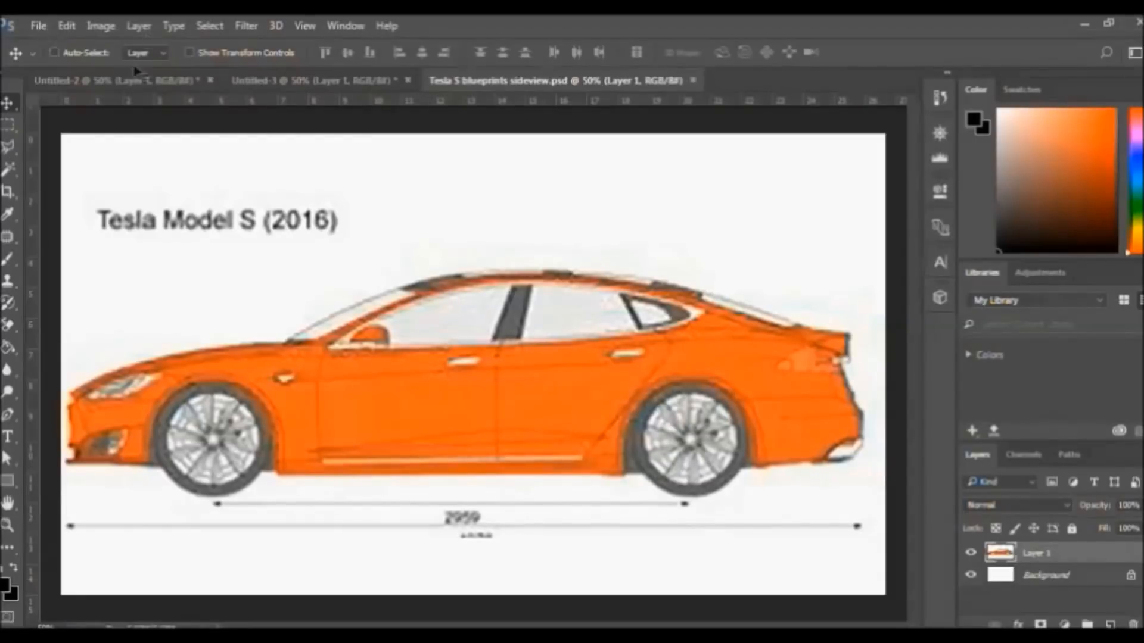
click(38, 25)
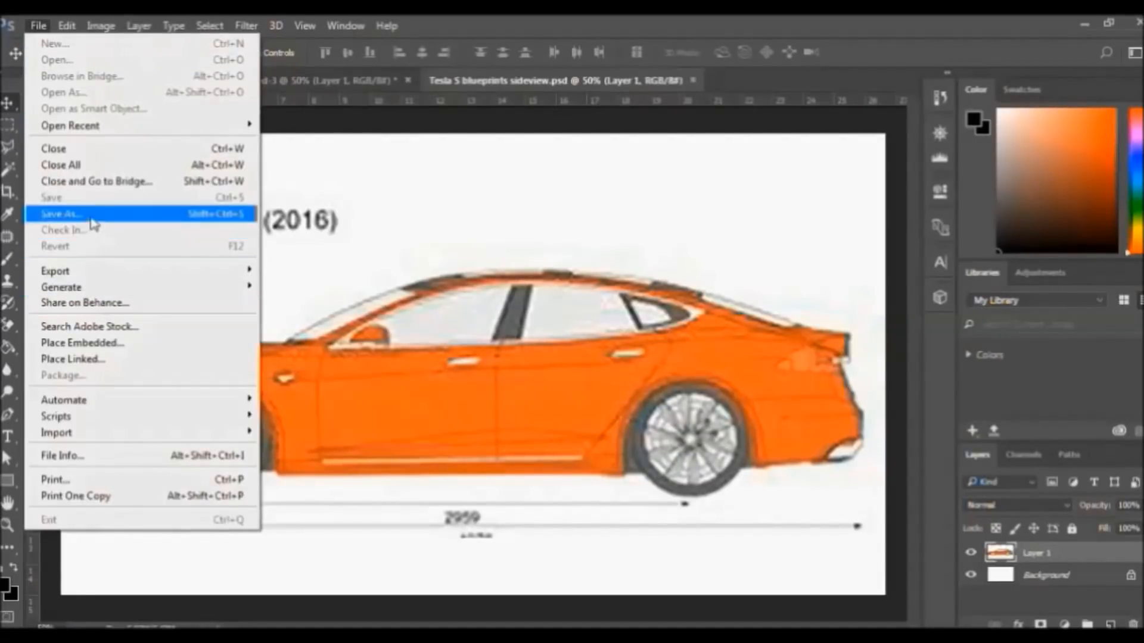
Save a maximum-quality JPEG copy of the side view, then switch to Untitled-3
click(62, 214)
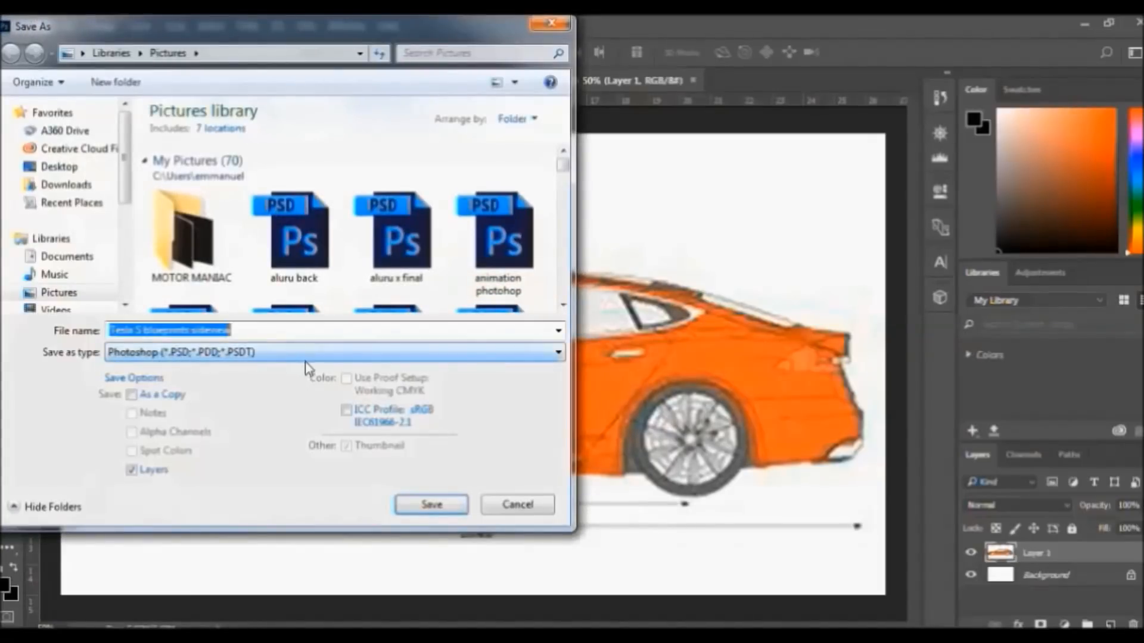
click(350, 355)
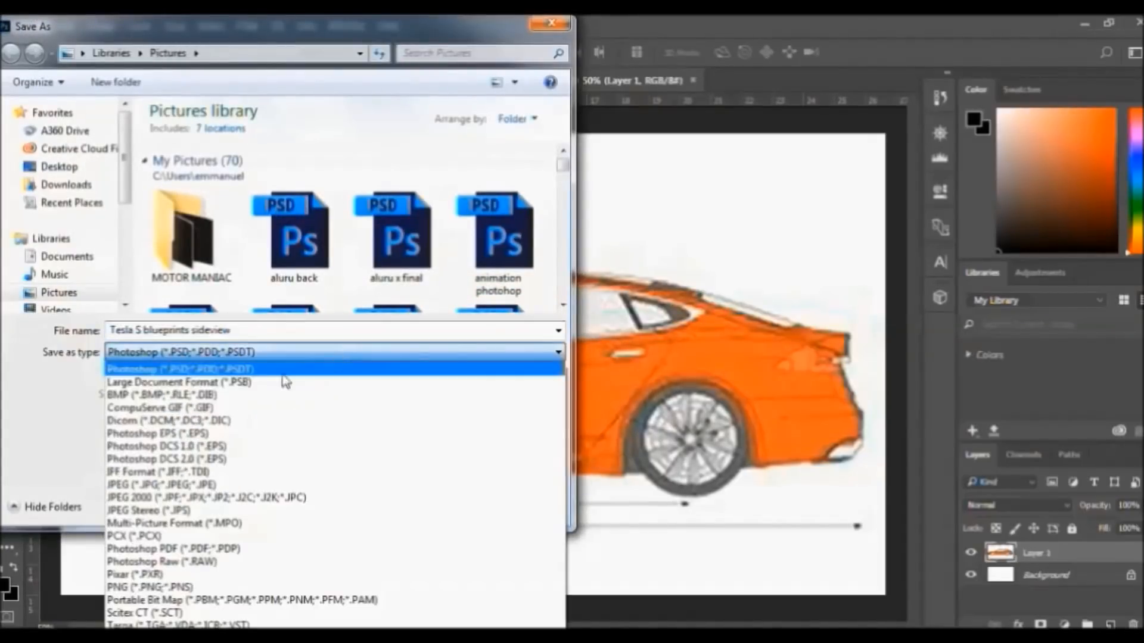
click(154, 485)
click(432, 503)
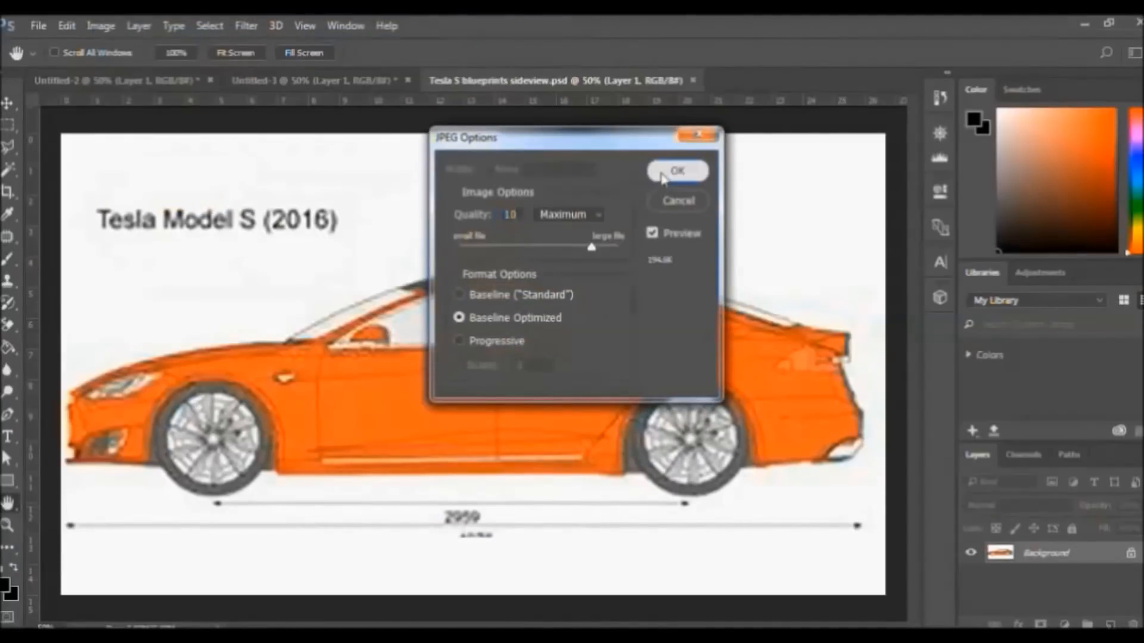
click(663, 172)
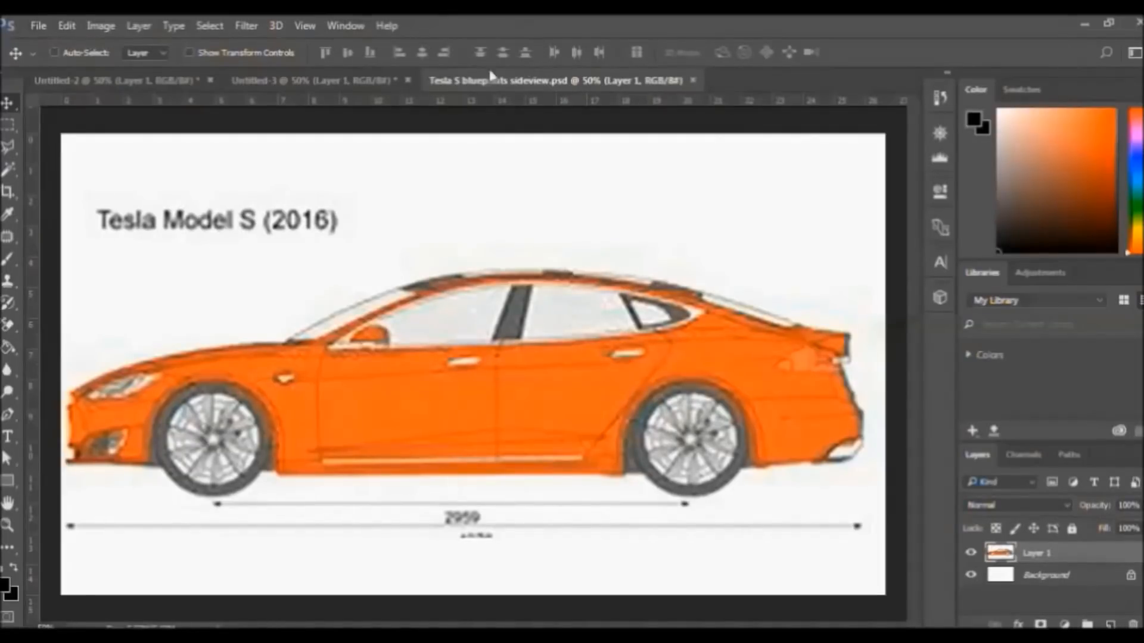
click(408, 81)
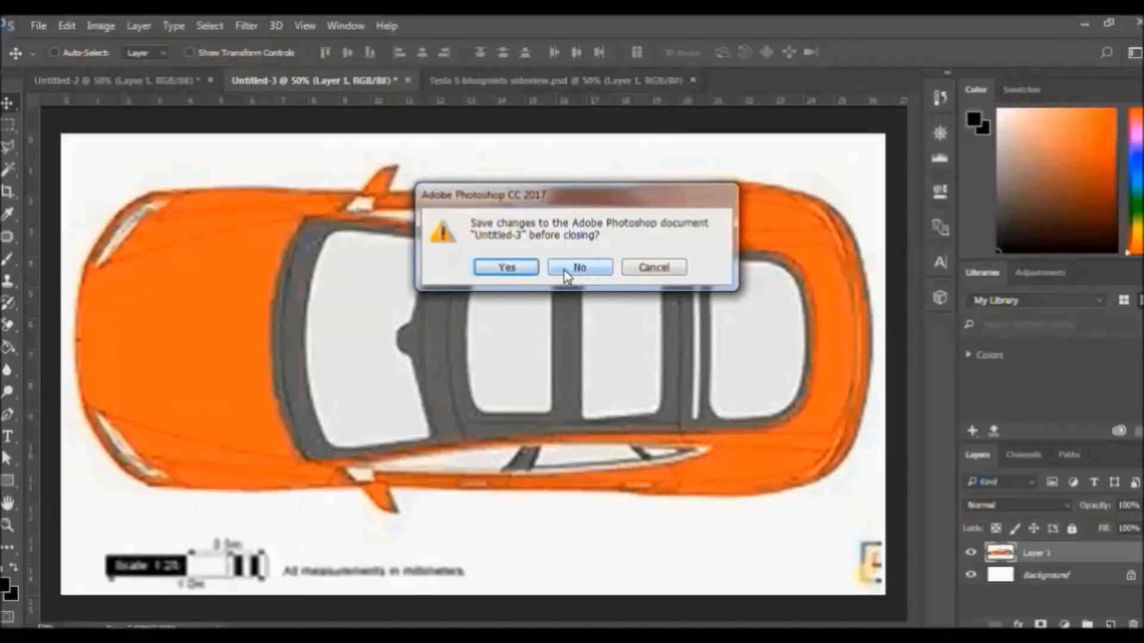
Close Untitled-3 without saving and close the sideview document
click(527, 267)
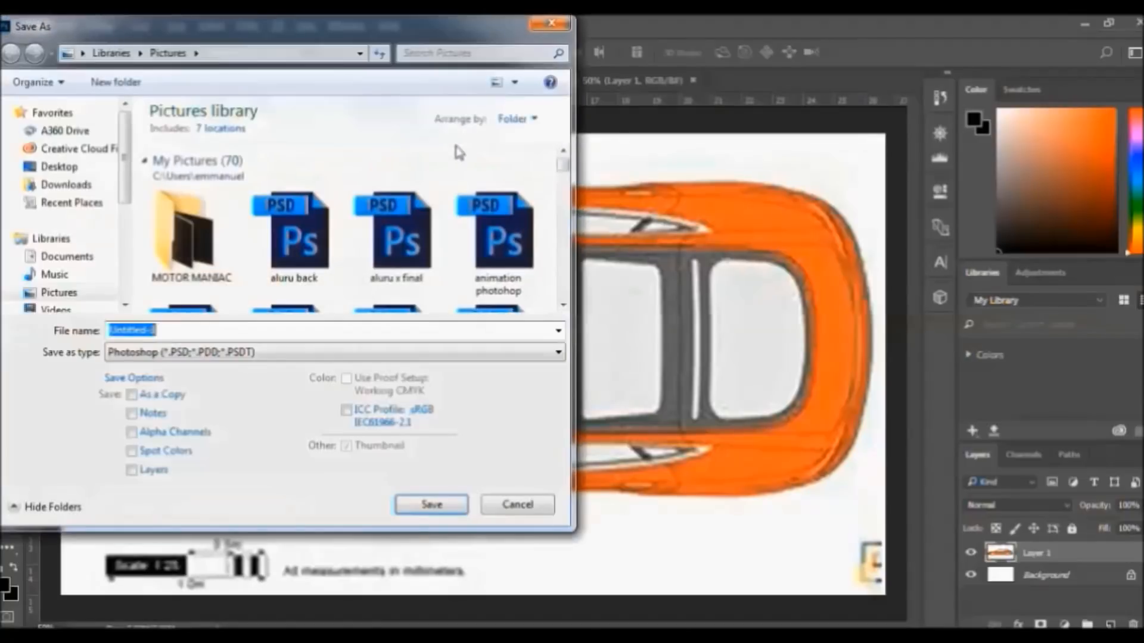
click(551, 24)
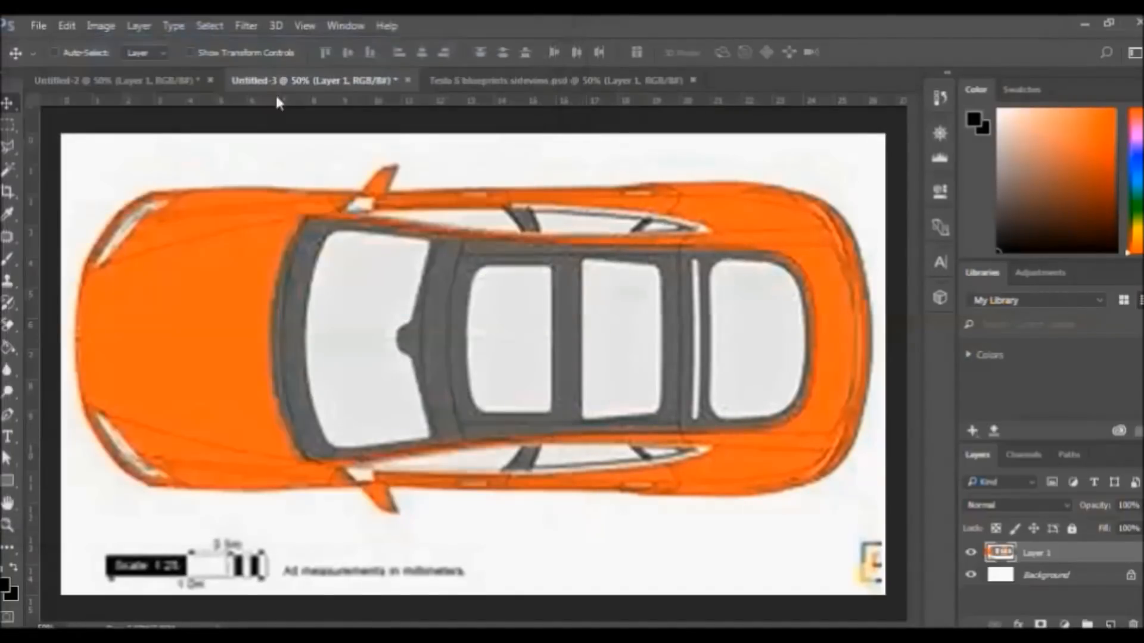
click(461, 77)
click(335, 79)
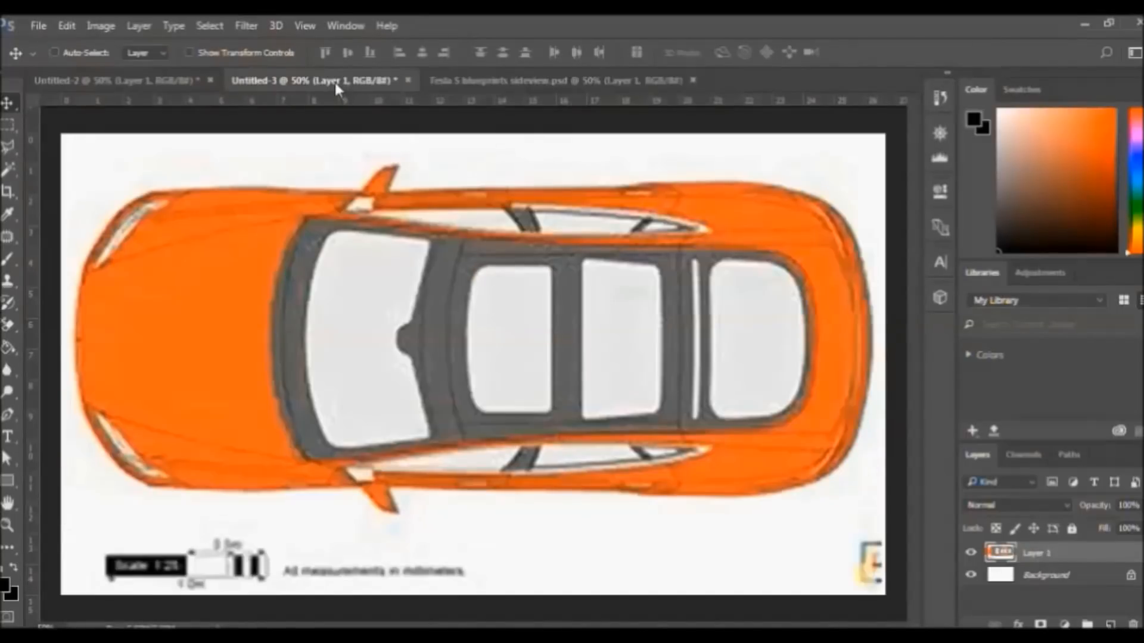
click(407, 80)
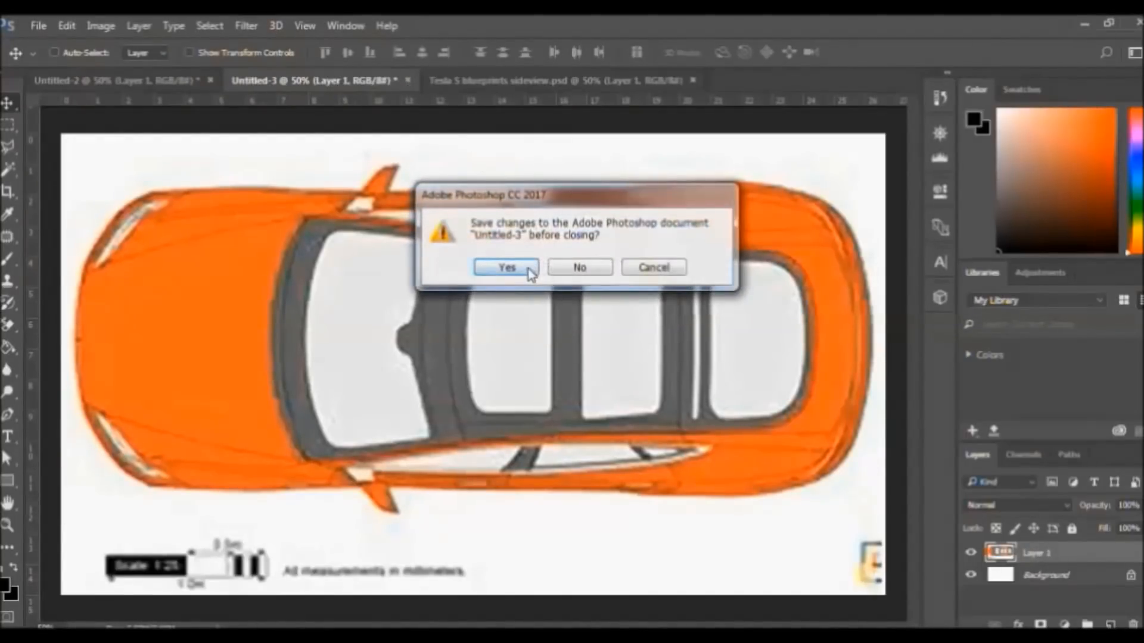
click(570, 269)
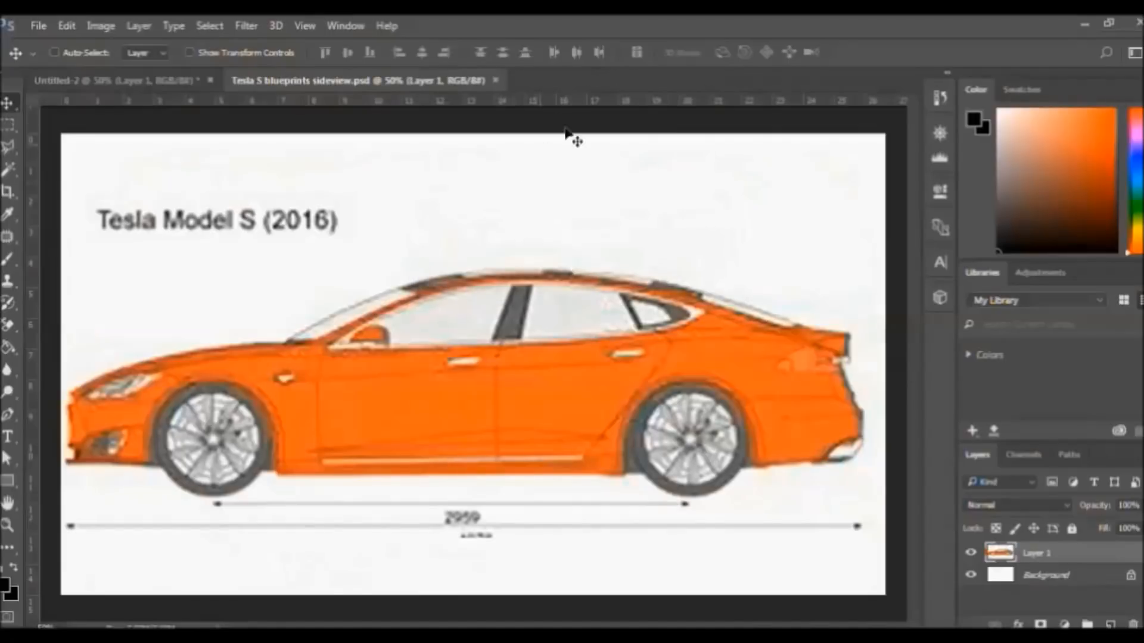
click(494, 81)
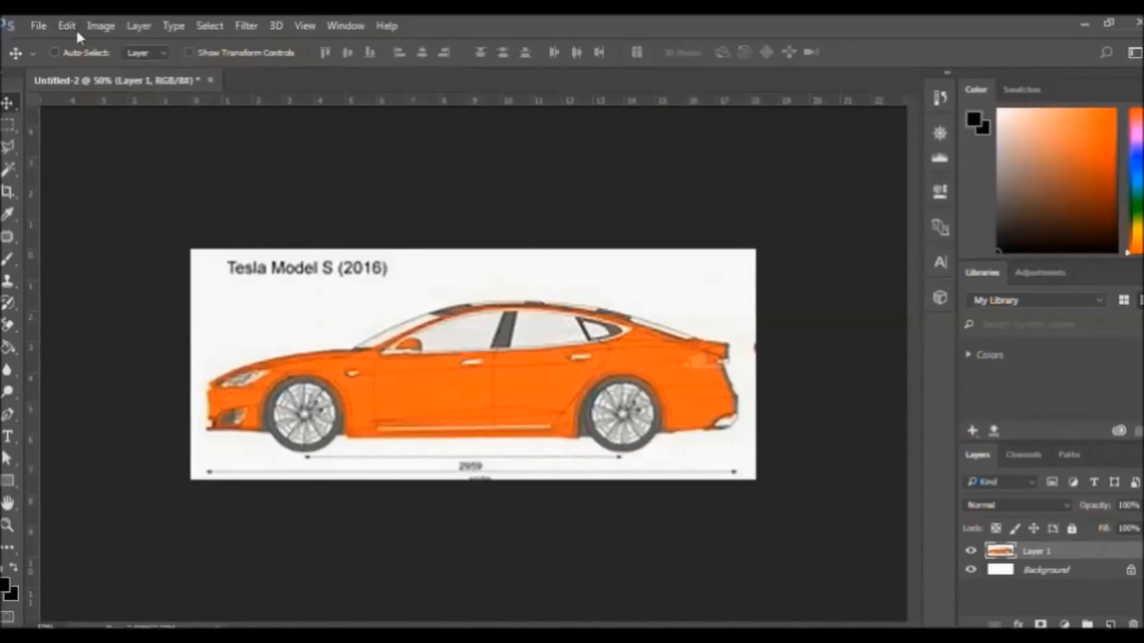
Step backward in Untitled-2 to restore the full four-view blueprint
click(69, 27)
click(134, 71)
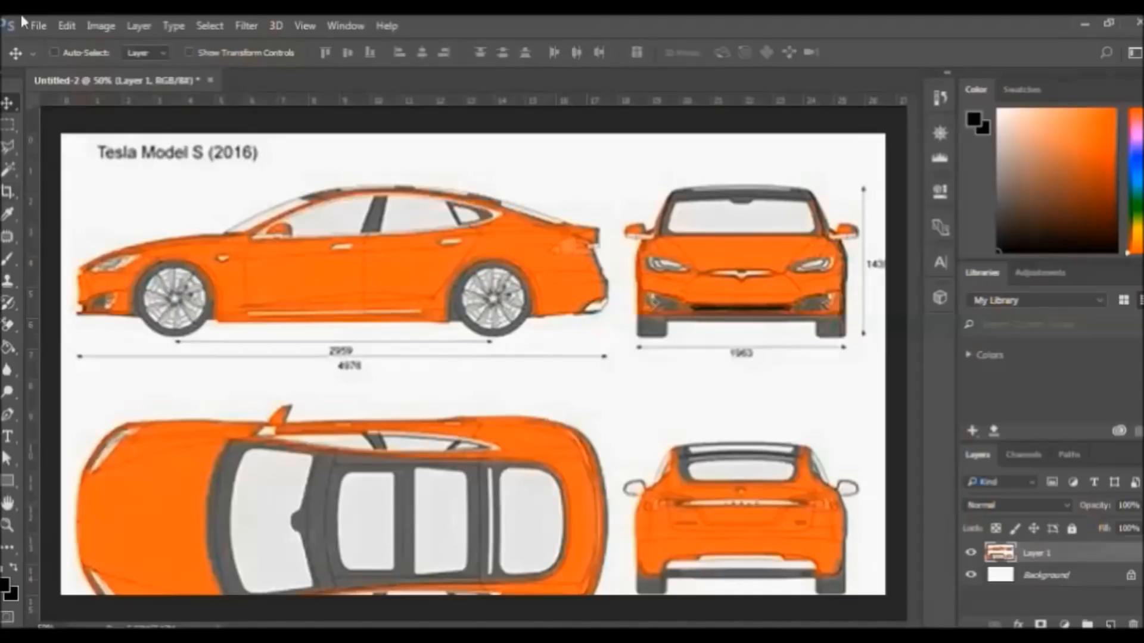
click(38, 25)
Create another blank 1920×1080 document and return to Untitled-2
click(63, 42)
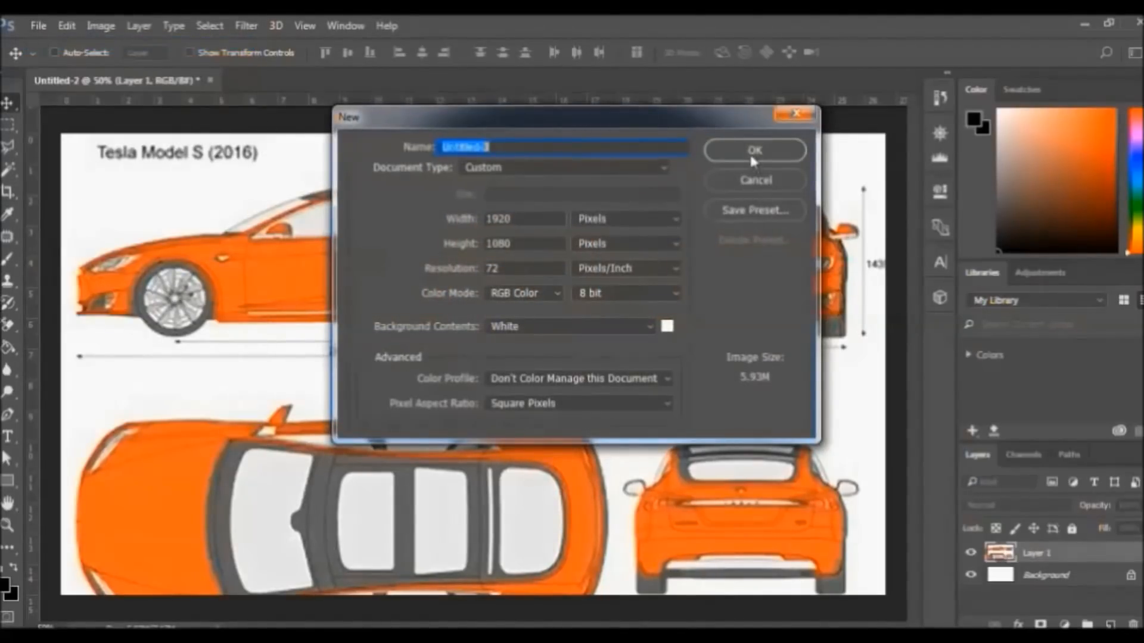
click(754, 151)
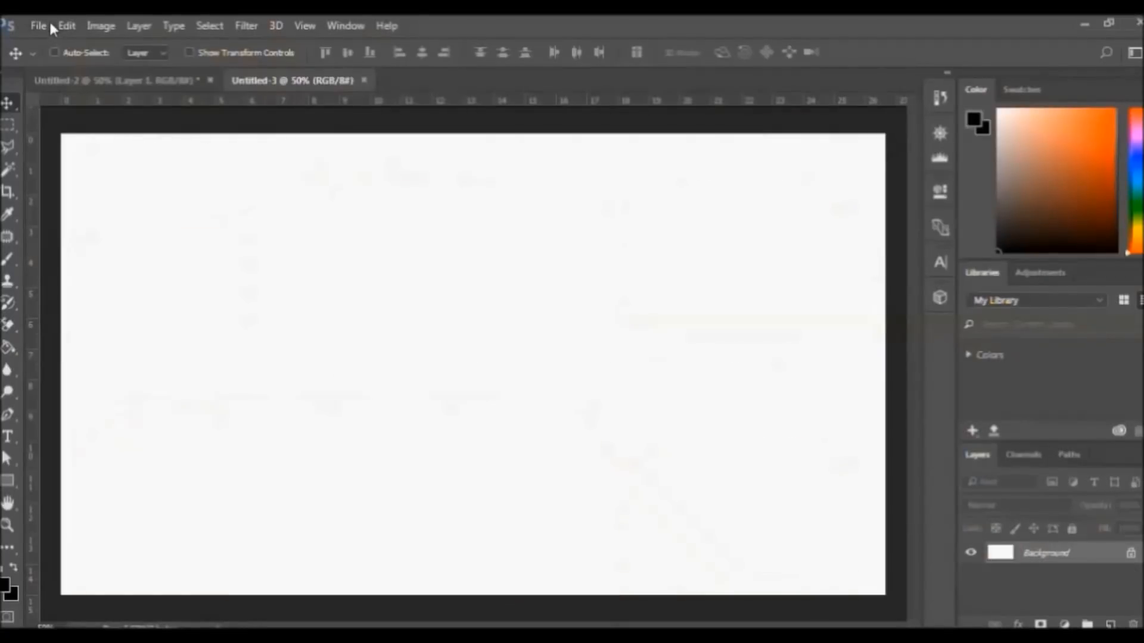
click(134, 80)
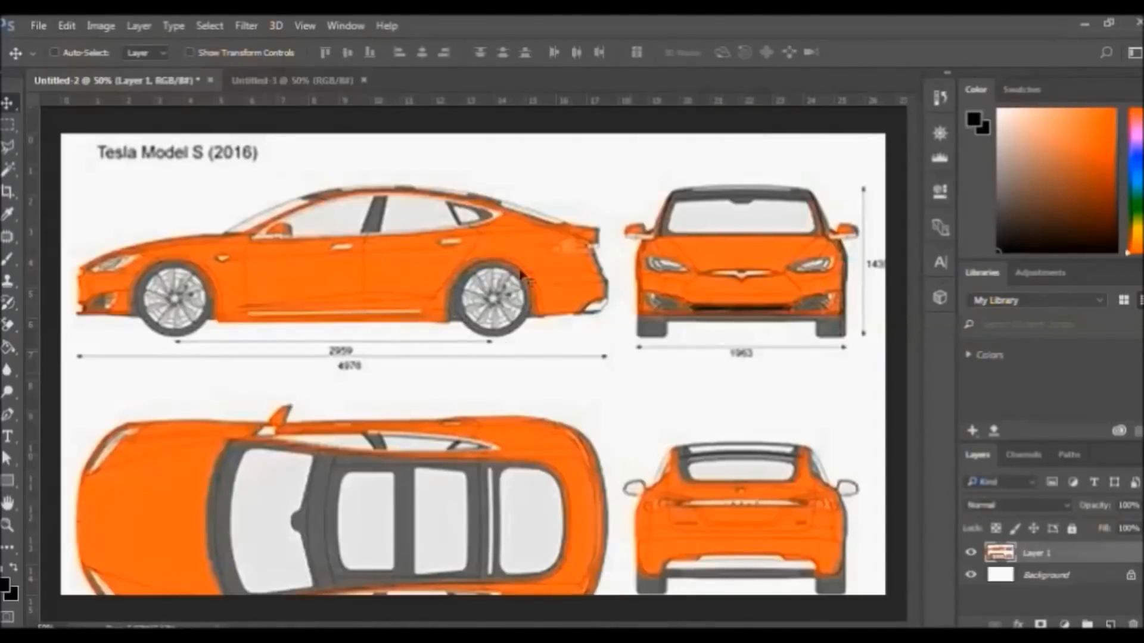
Crop Untitled-2 down to the car's front view after discarding a narrow first crop
click(9, 190)
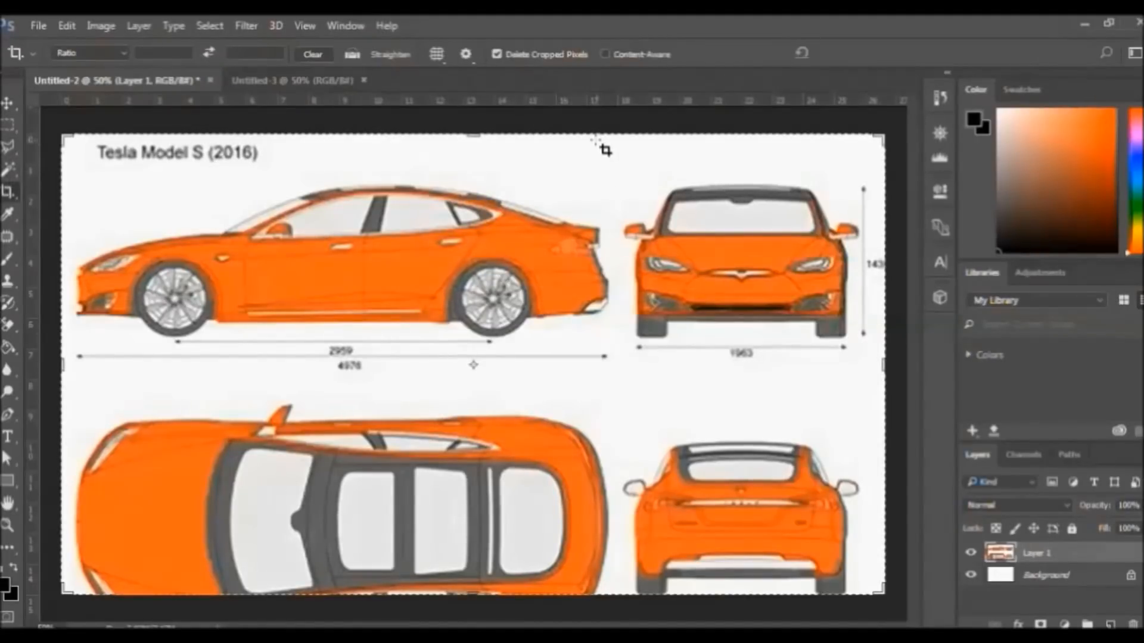
drag(611, 146, 634, 310)
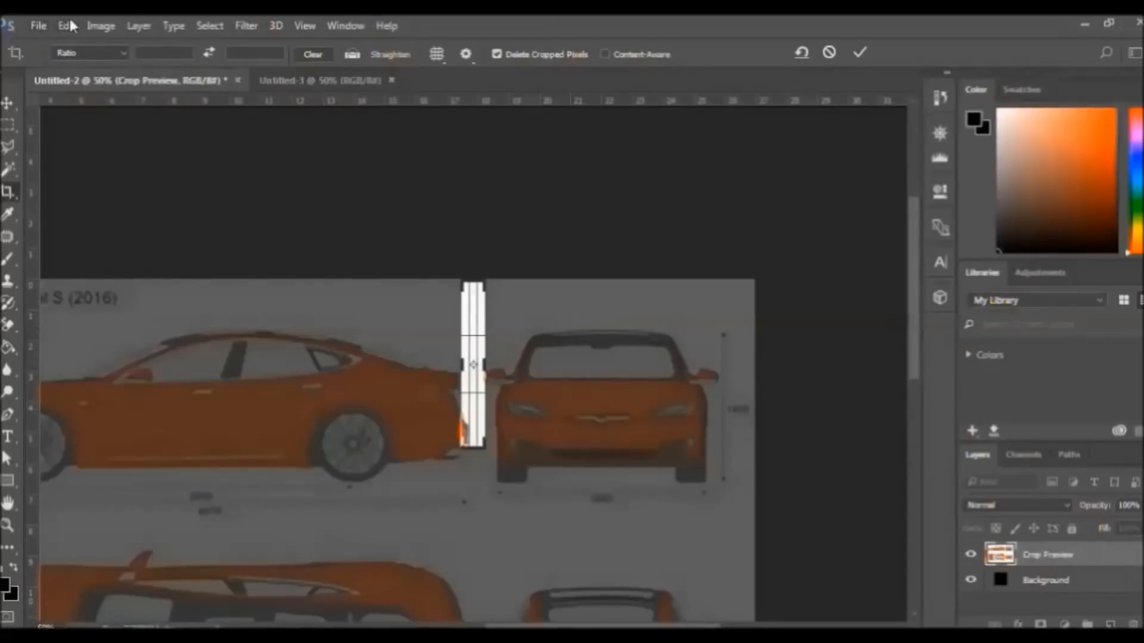
click(65, 26)
click(99, 37)
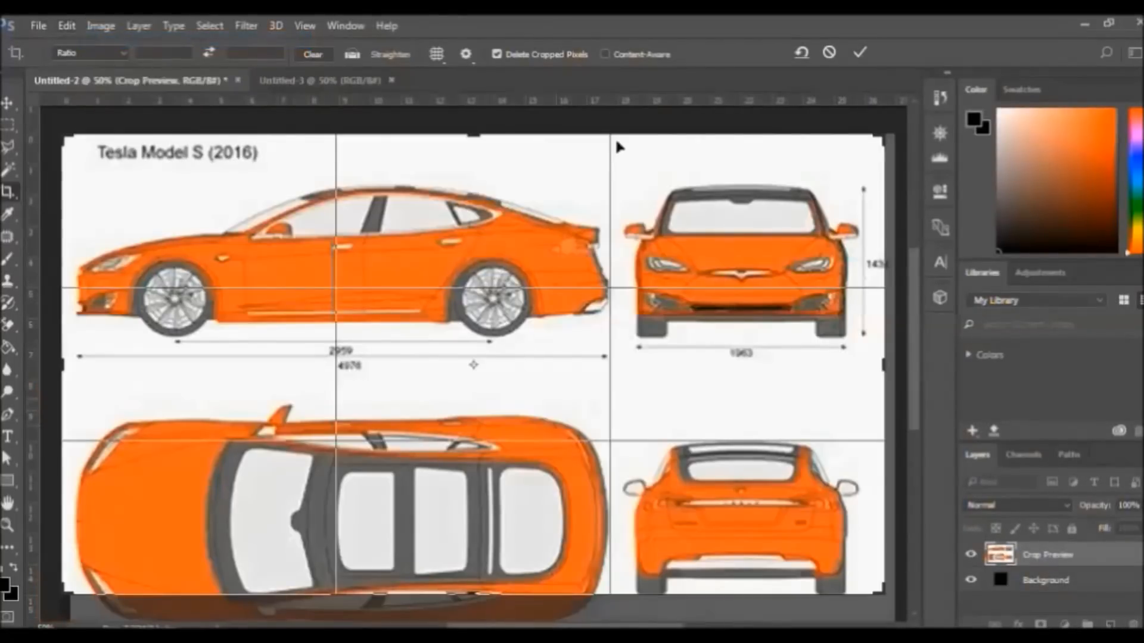
click(66, 26)
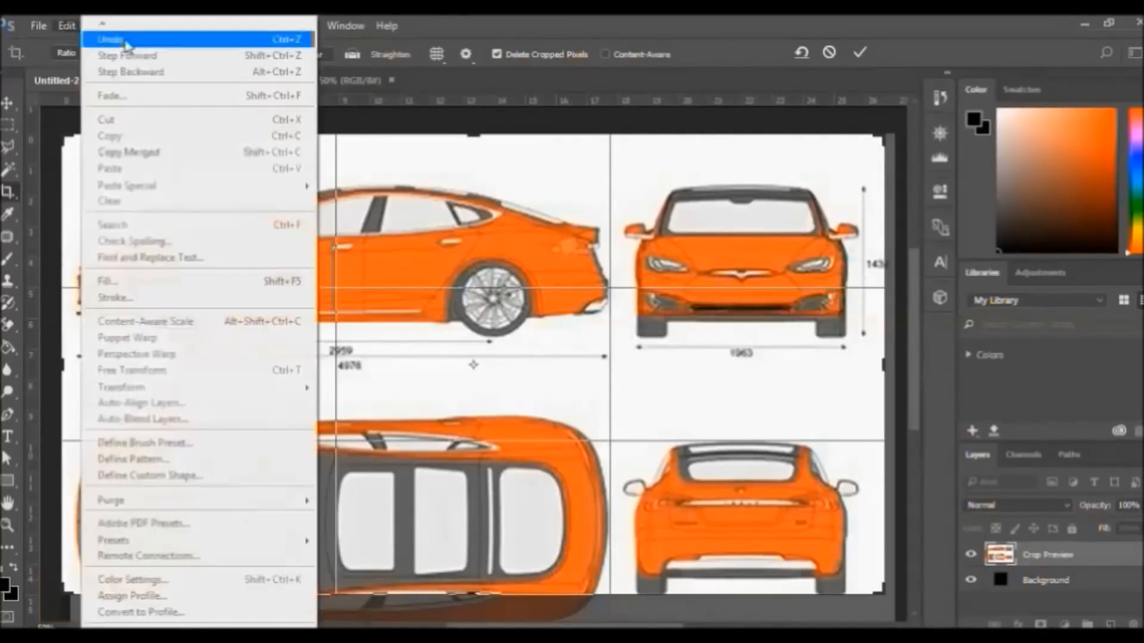
click(128, 41)
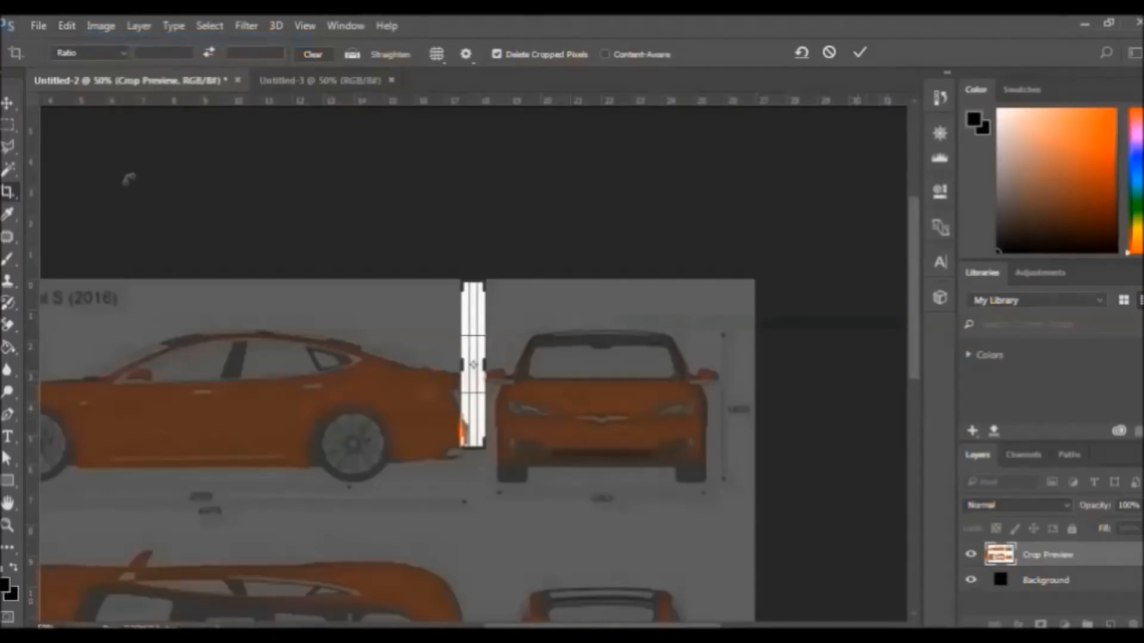
key(Escape)
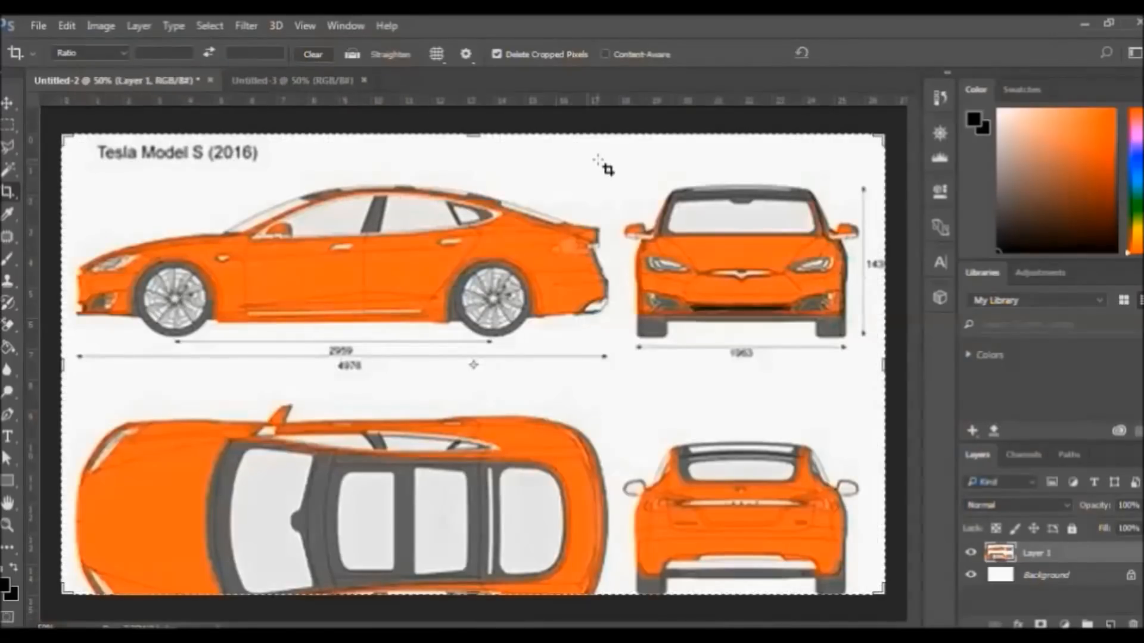
drag(606, 138, 899, 359)
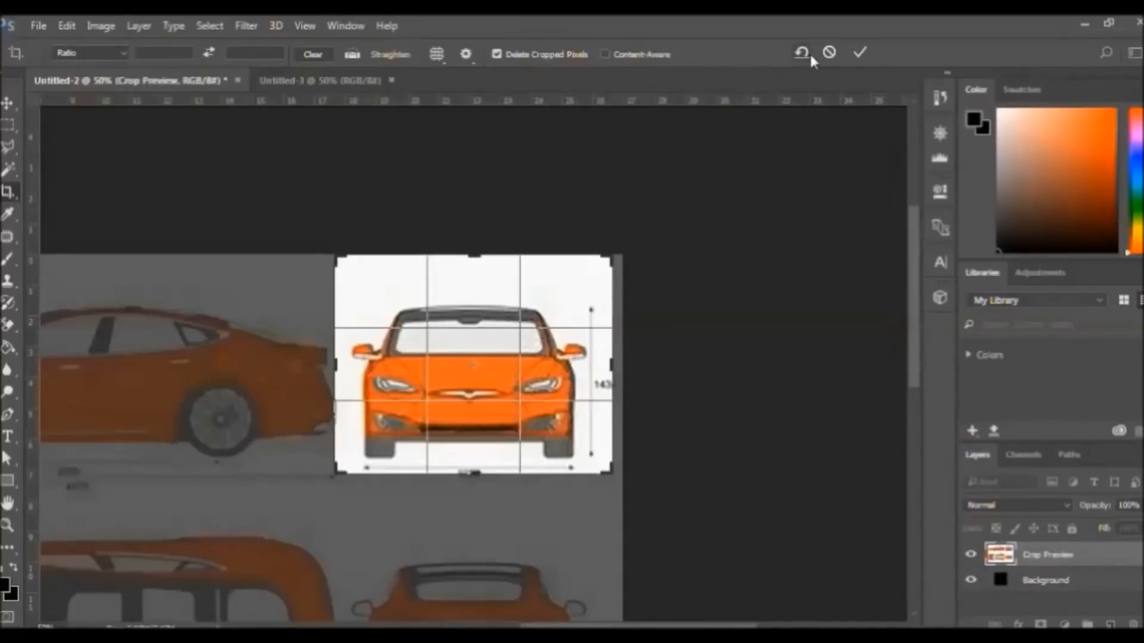
click(850, 53)
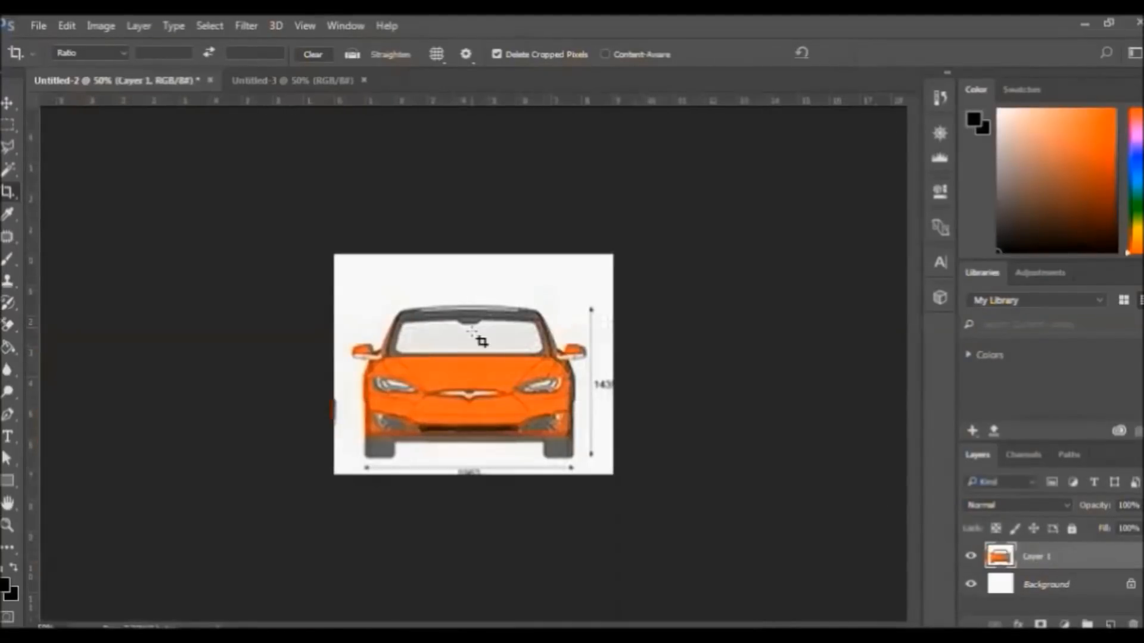
click(8, 103)
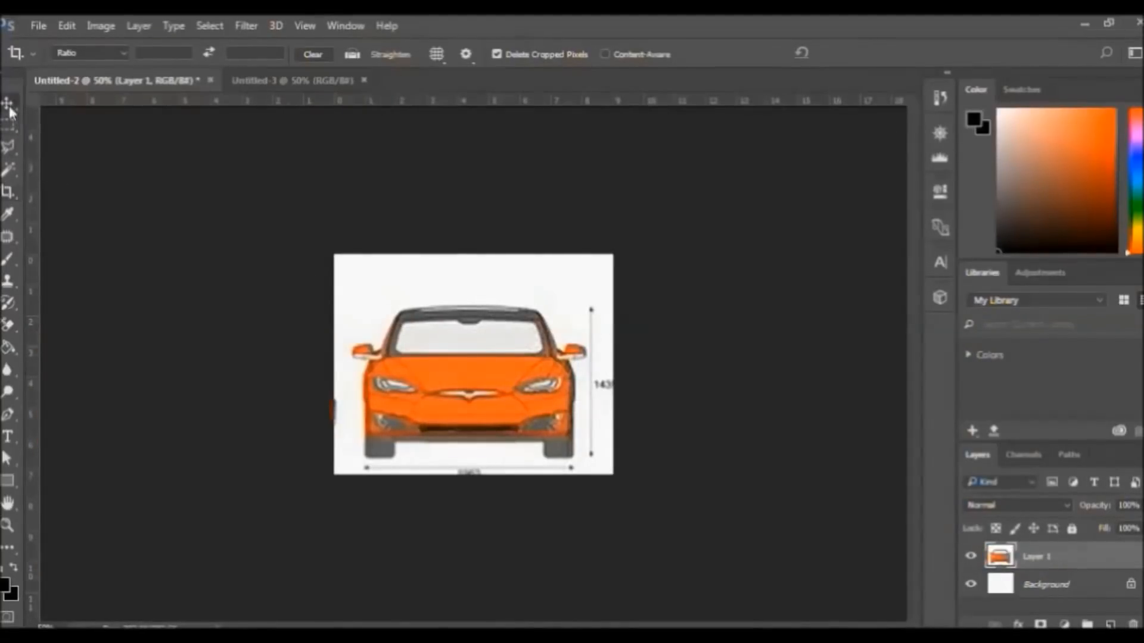
Copy the front-view car into Untitled-3 and scale it to 150% with linked proportions
mouse_move(462, 396)
mouse_down()
mouse_move(352, 262)
mouse_move(277, 93)
mouse_move(332, 239)
mouse_move(445, 378)
mouse_move(494, 373)
mouse_move(468, 374)
mouse_move(469, 400)
mouse_up()
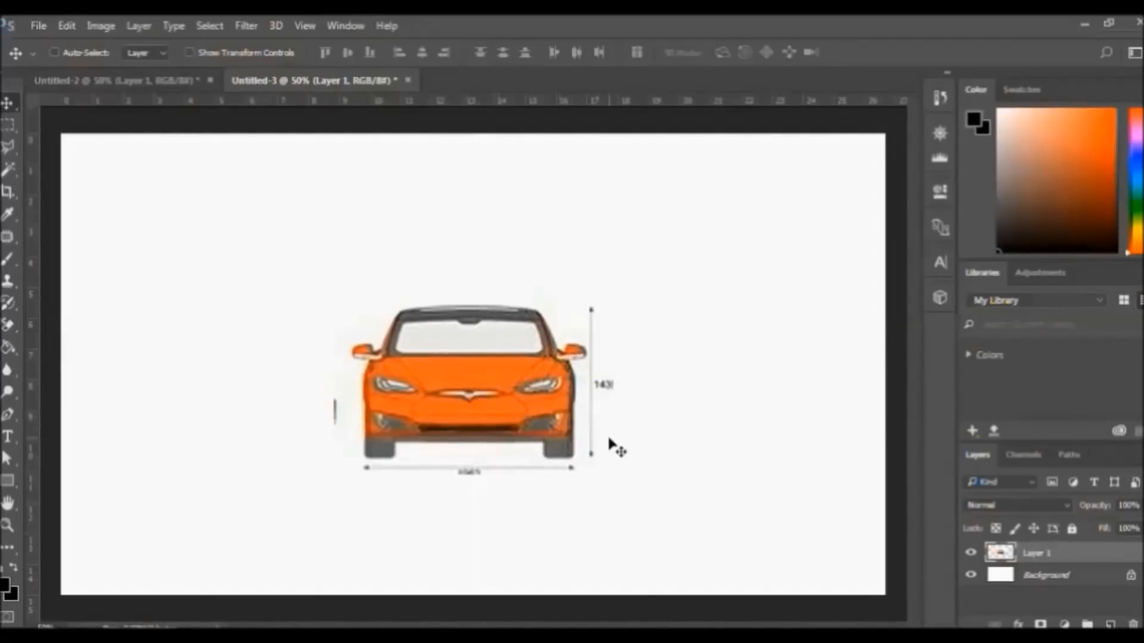
key(ctrl+t)
click(287, 52)
click(250, 52)
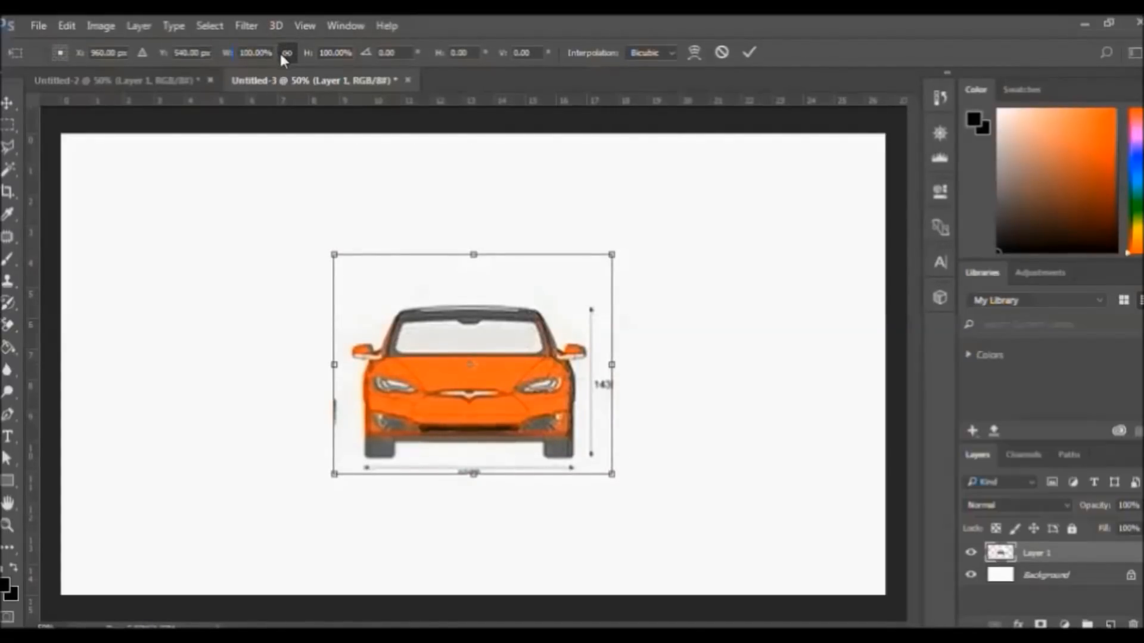
text(150)
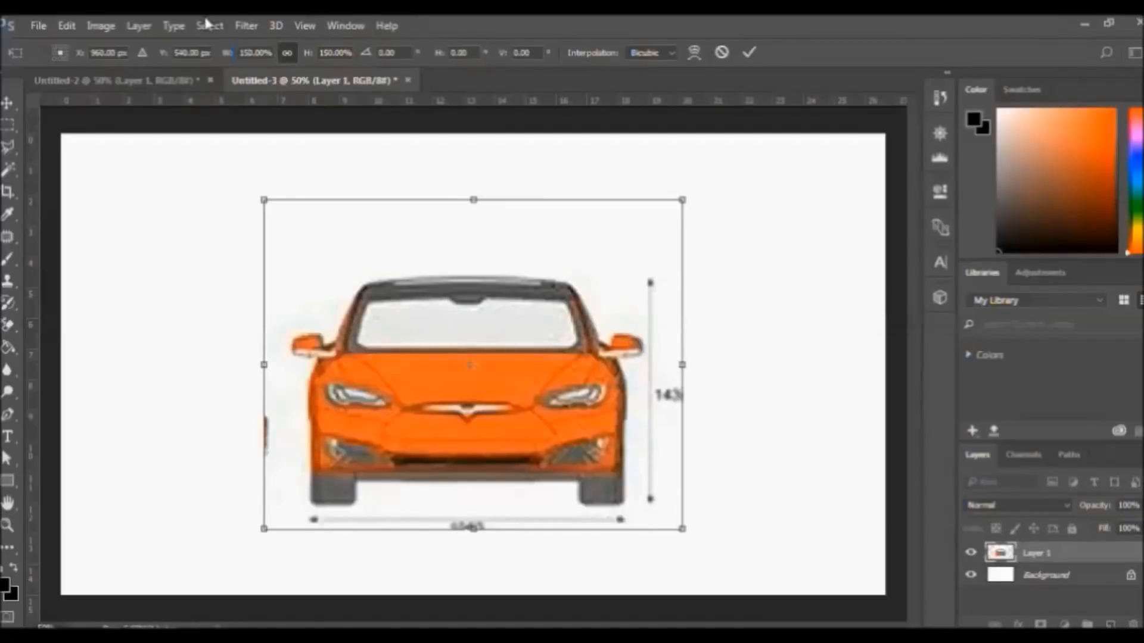
click(746, 51)
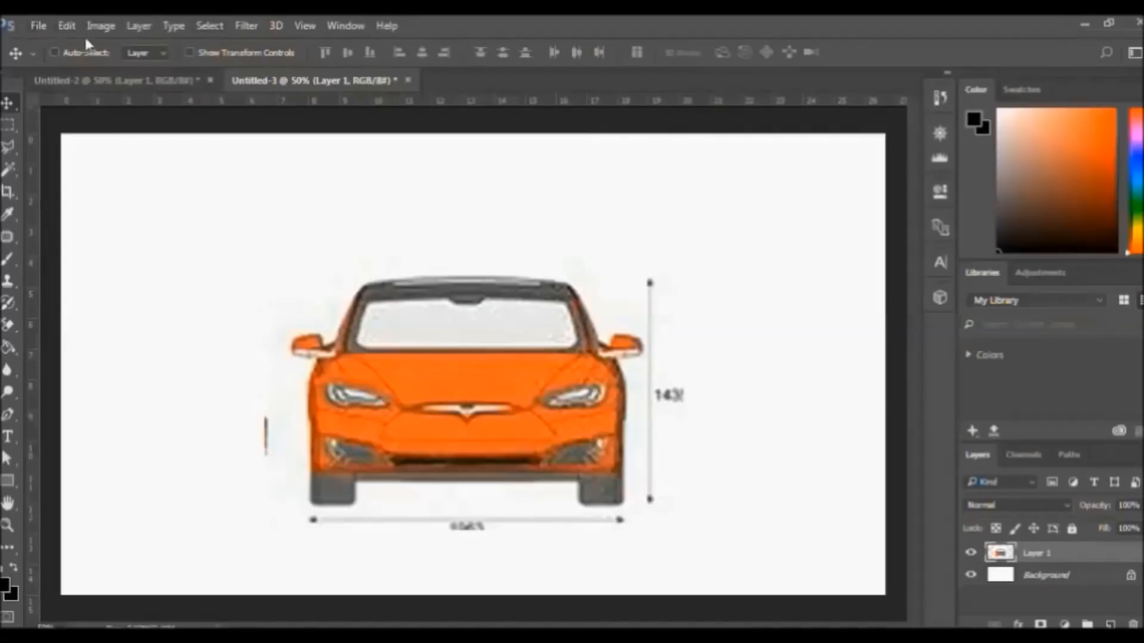
click(38, 26)
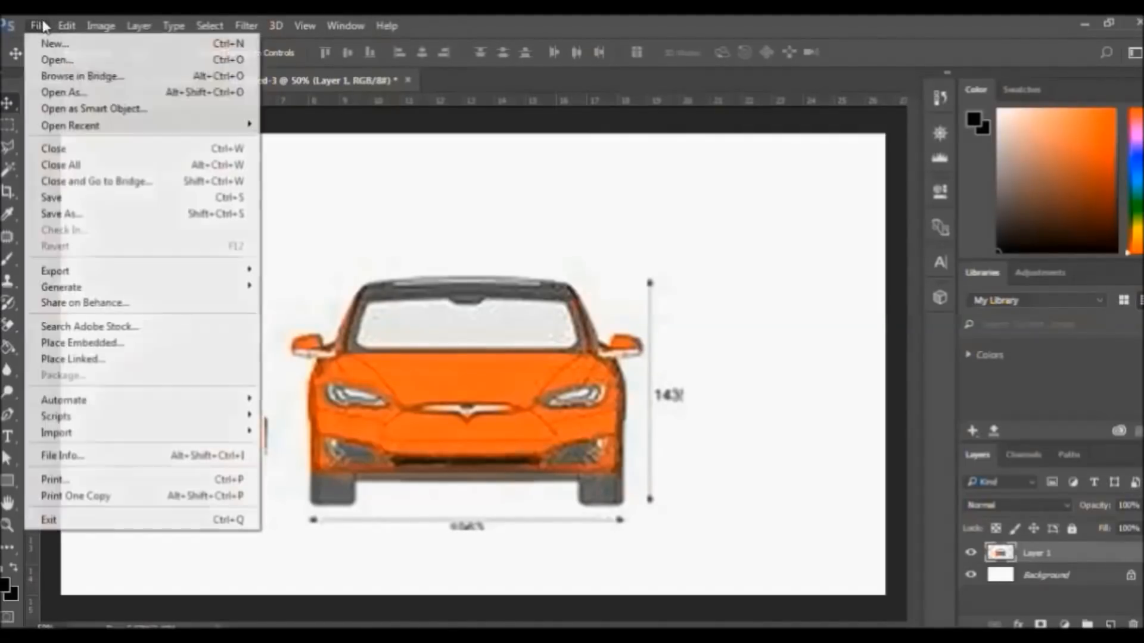
Save the image as a JPEG named 'Tesla S blueprints front', accepting the quality settings
click(65, 215)
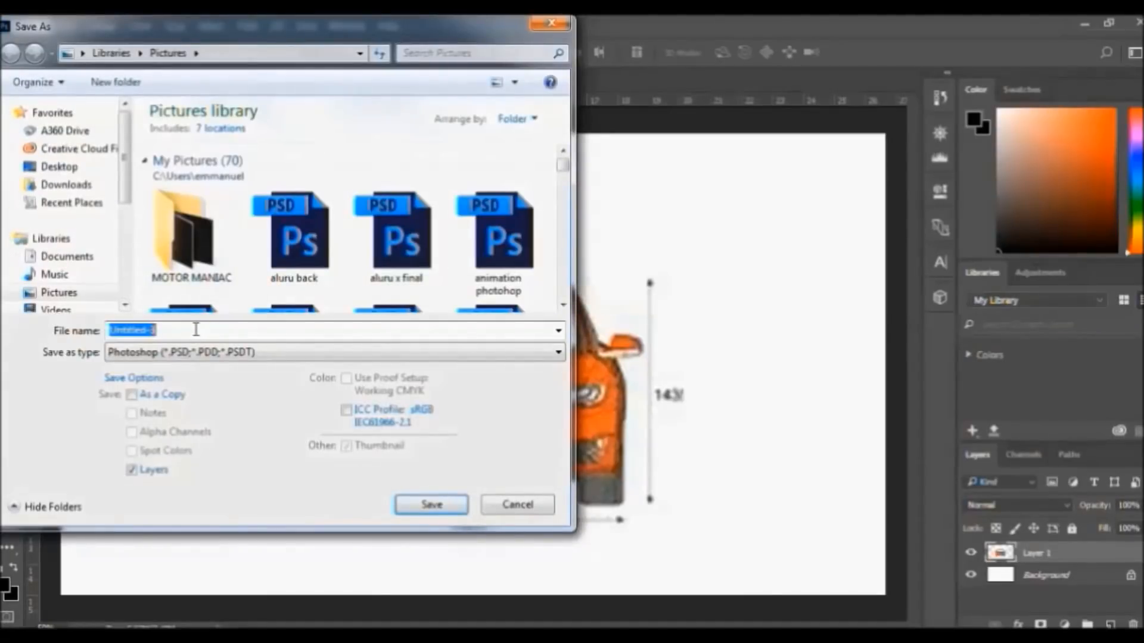
text(T)
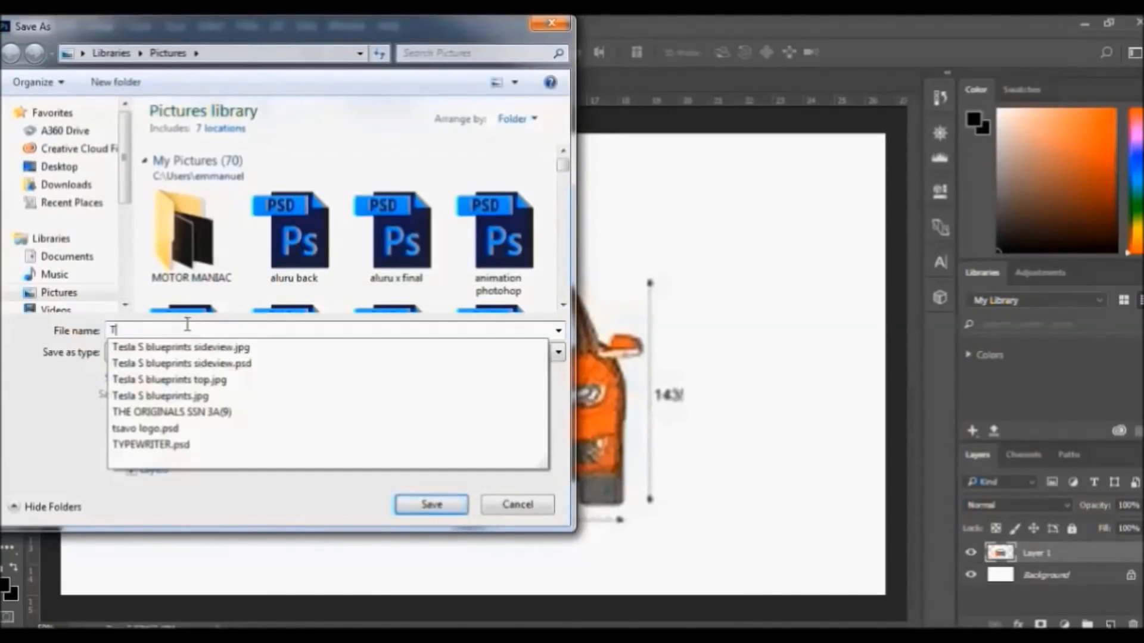
click(221, 352)
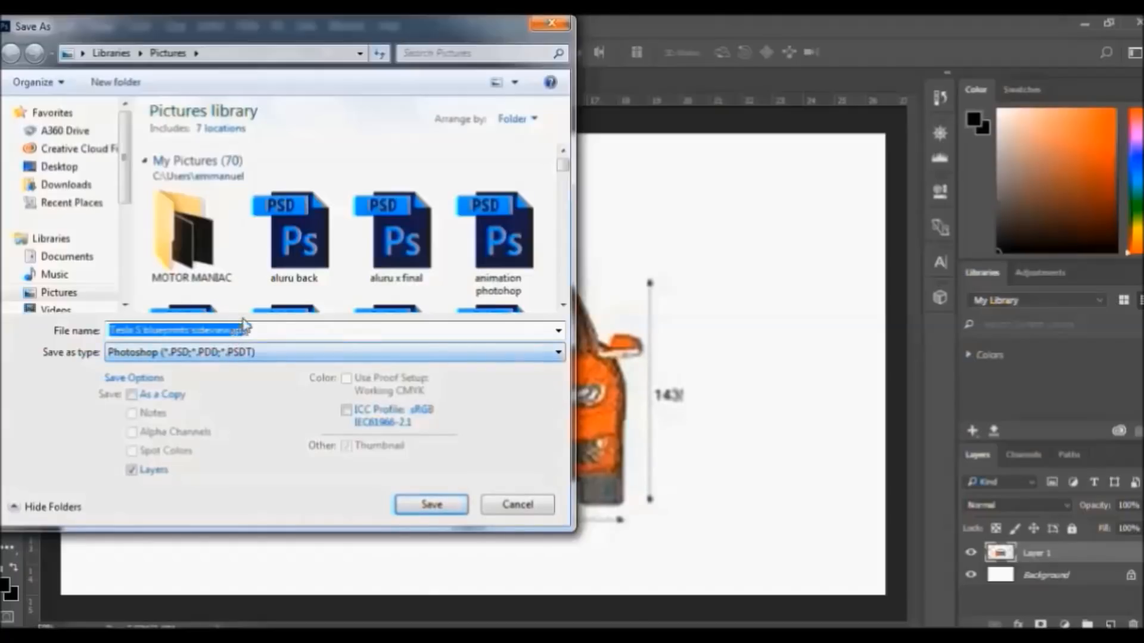
drag(260, 331, 203, 333)
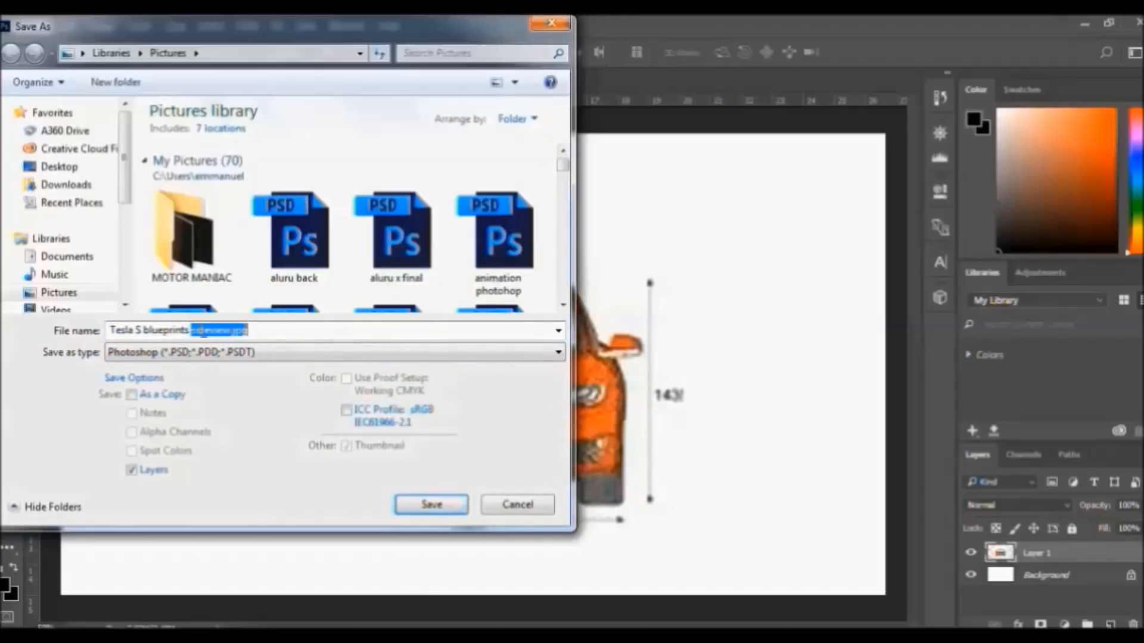
text(front)
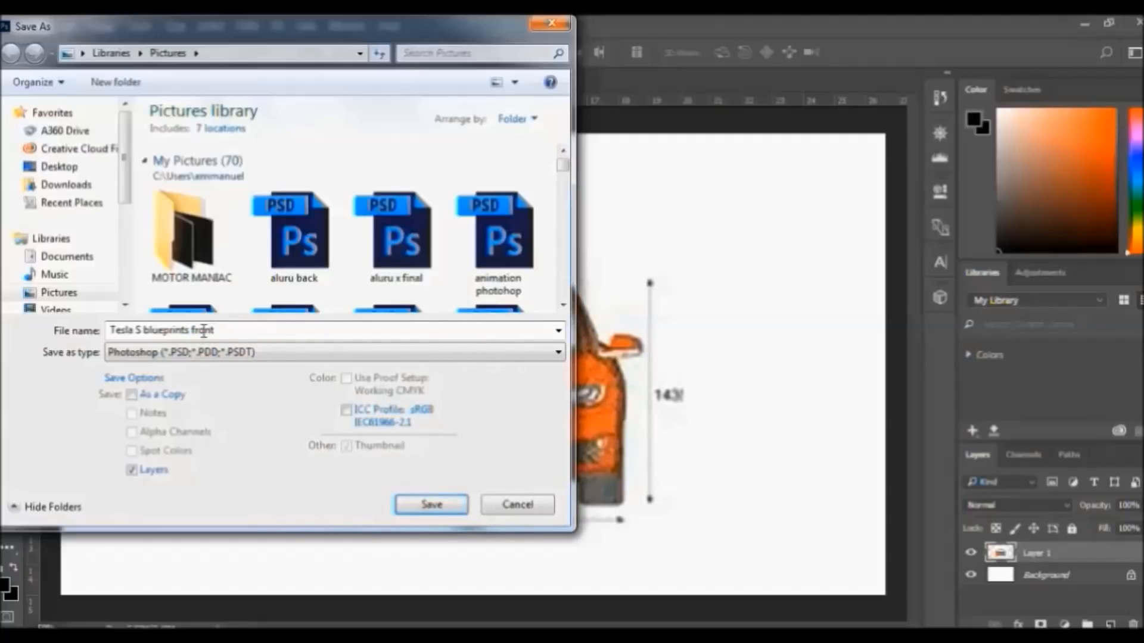
click(319, 353)
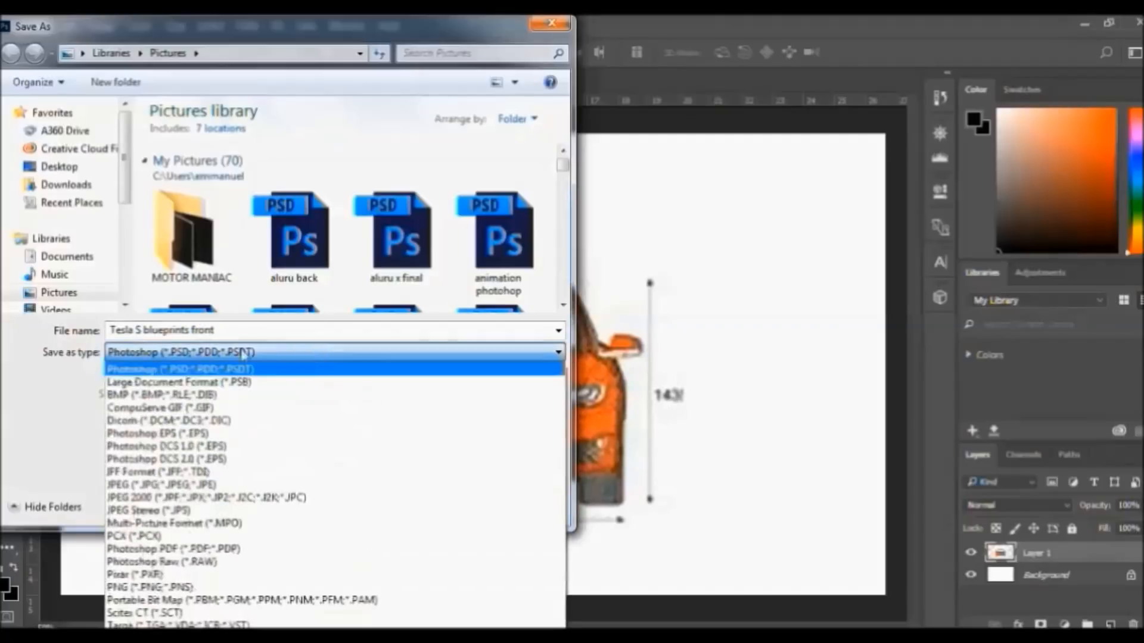
click(161, 484)
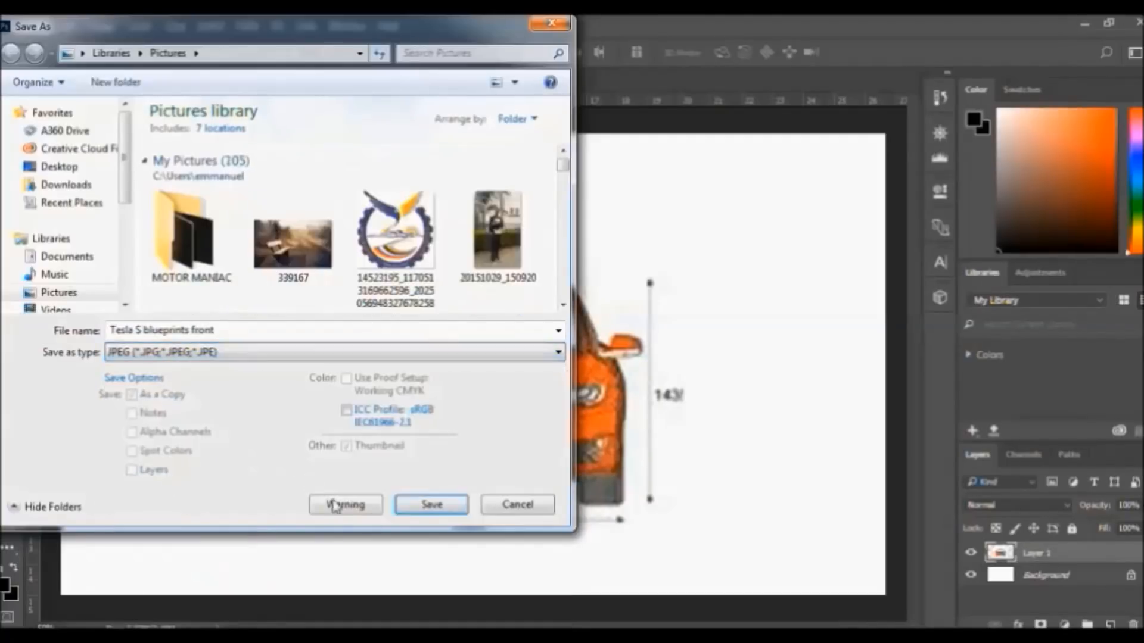
click(428, 506)
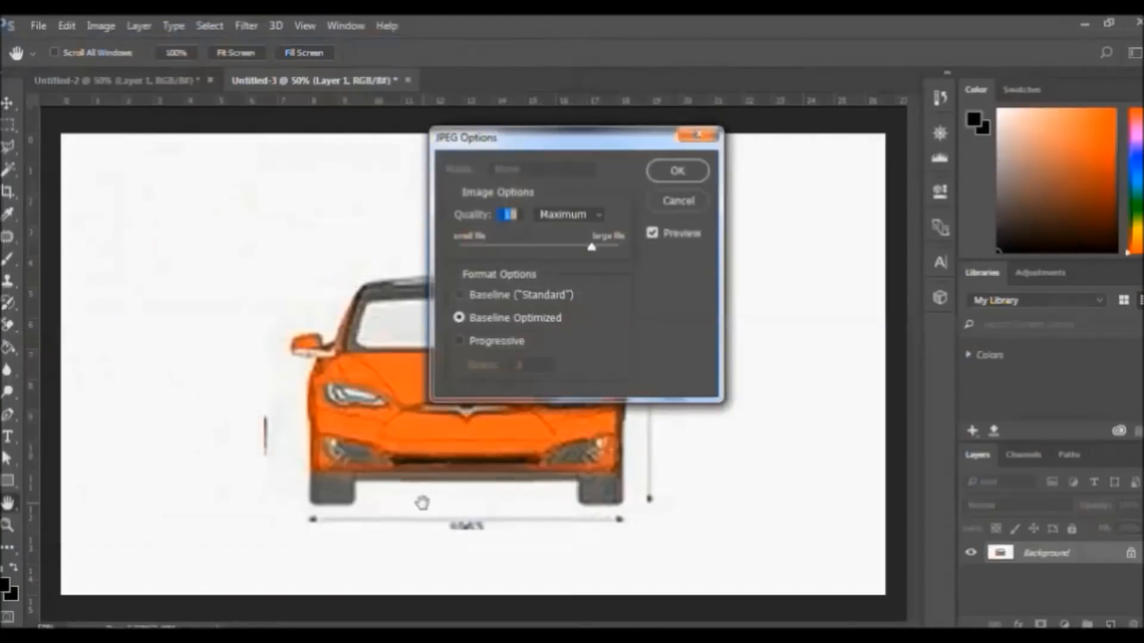
click(678, 173)
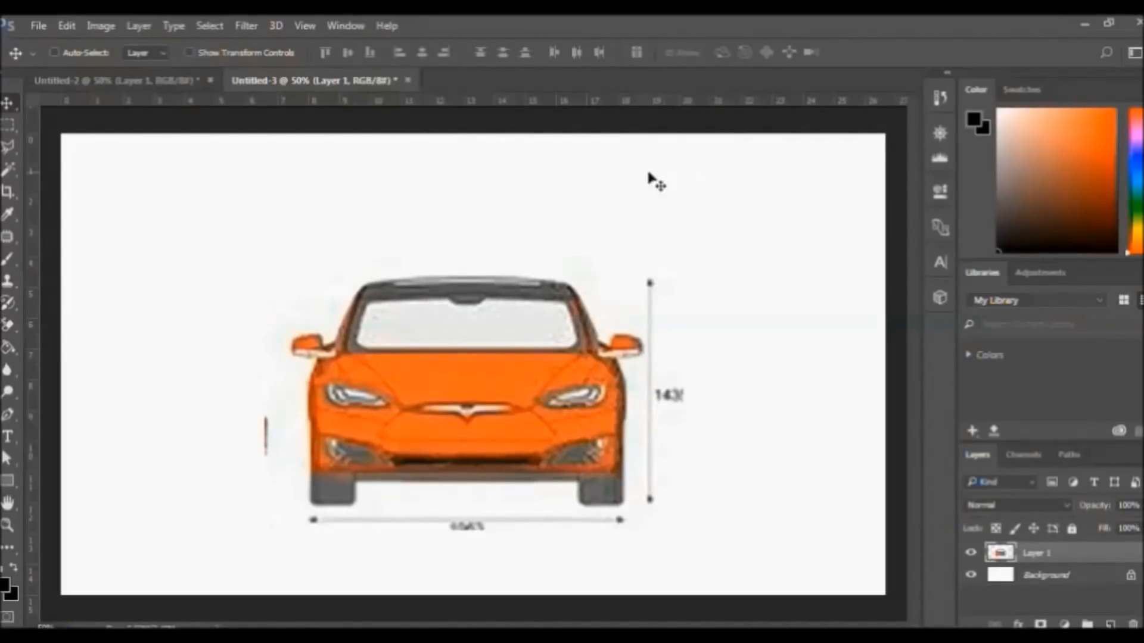
Close the Untitled-3 and Untitled-2 documents without saving changes
click(408, 80)
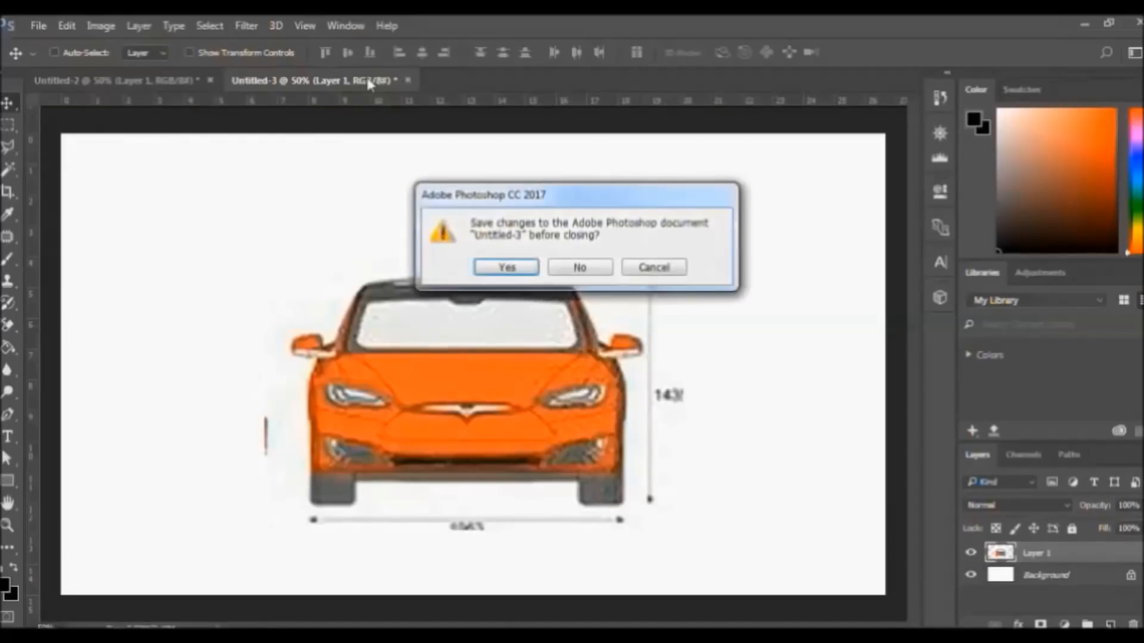
click(582, 268)
click(211, 82)
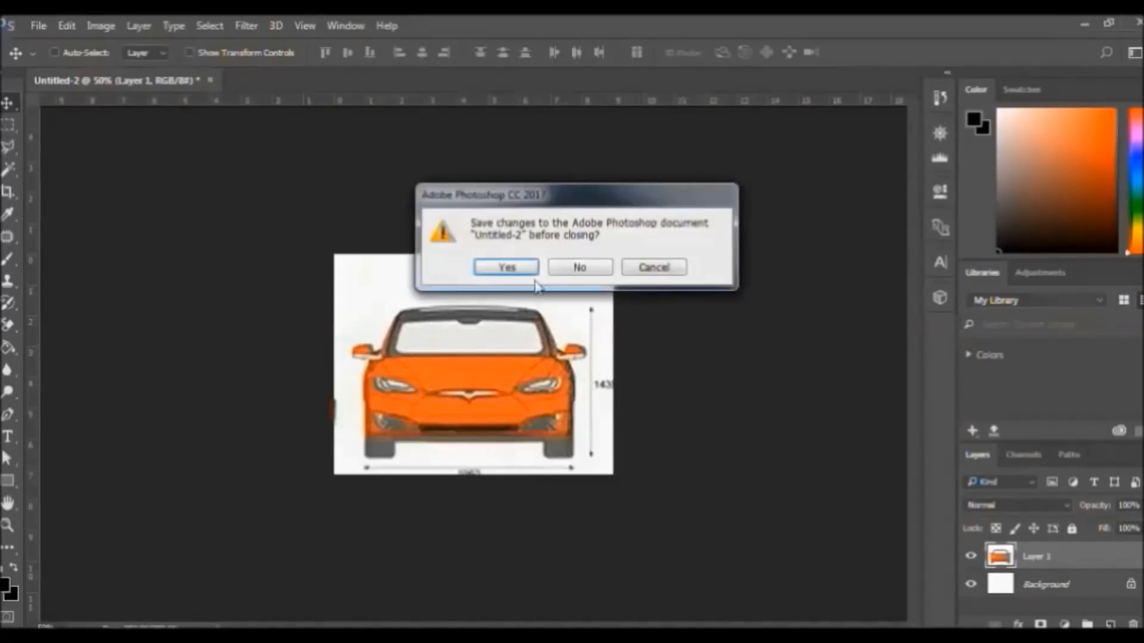
click(578, 267)
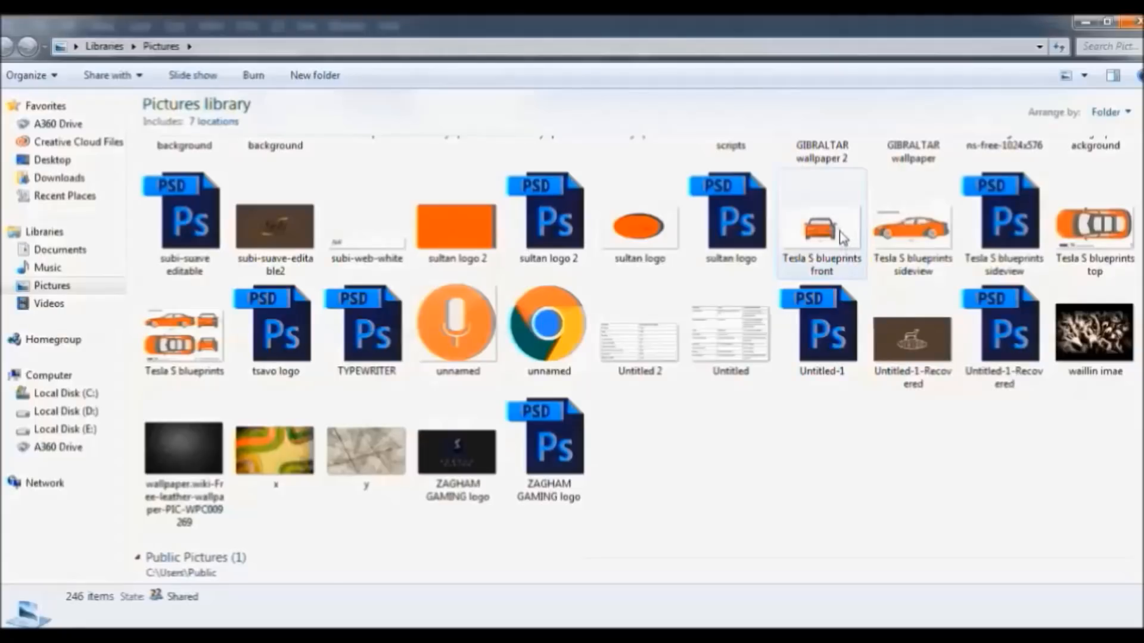
Preview 'Tesla S blueprints front' in Photo Viewer and advance to the side-view image
double_click(839, 232)
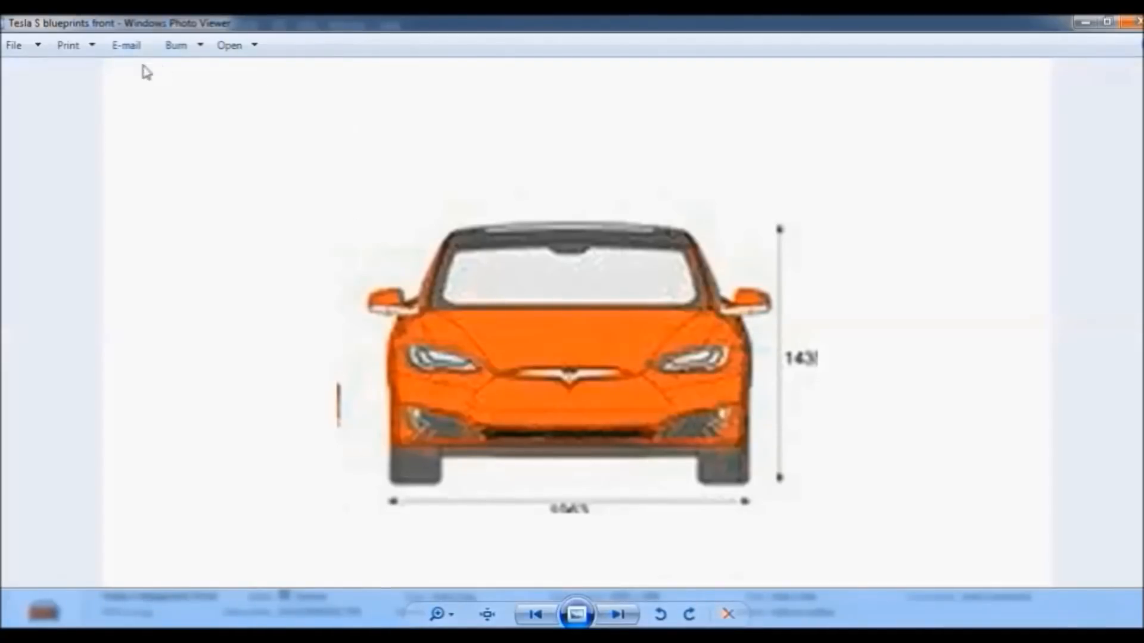
click(618, 614)
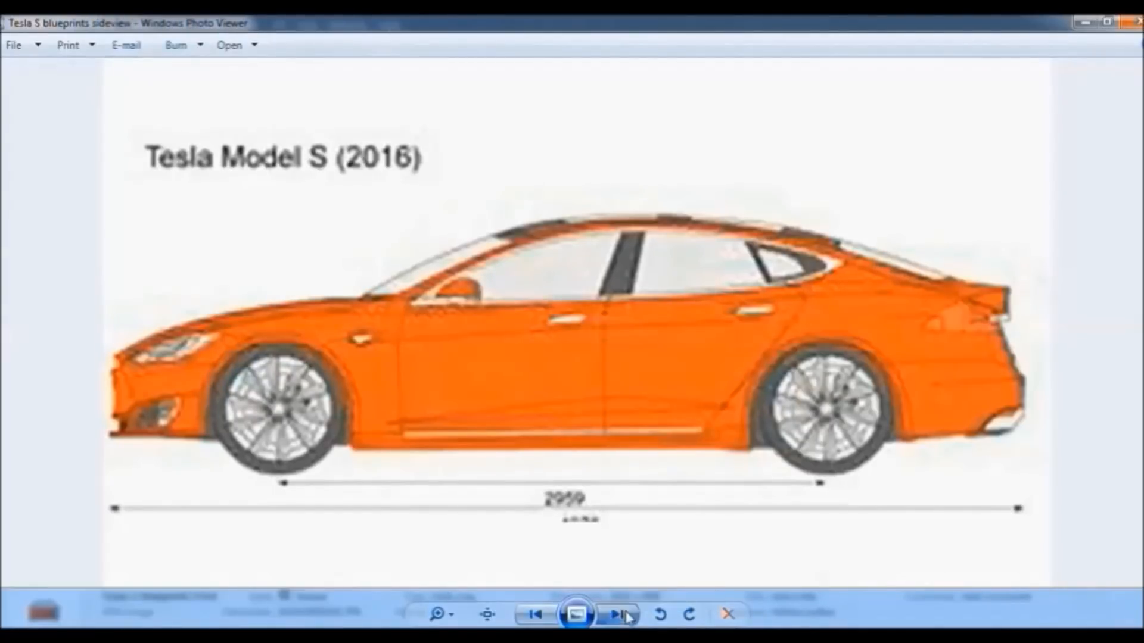
click(626, 611)
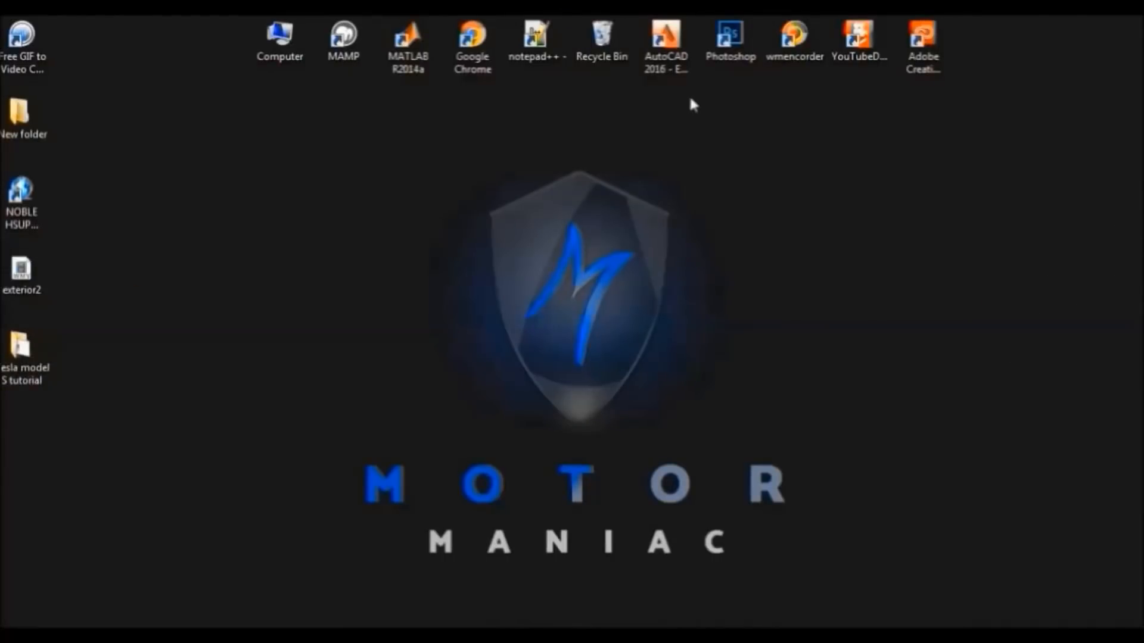
Start AutoCAD 2016 from its desktop shortcut's context menu
click(658, 38)
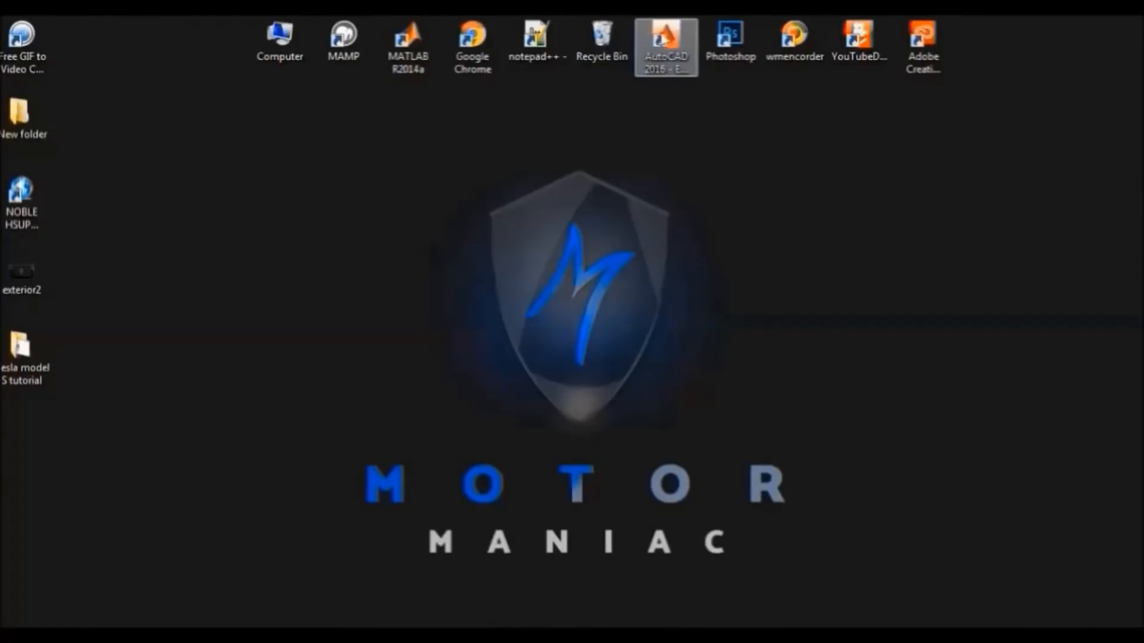
right_click(660, 33)
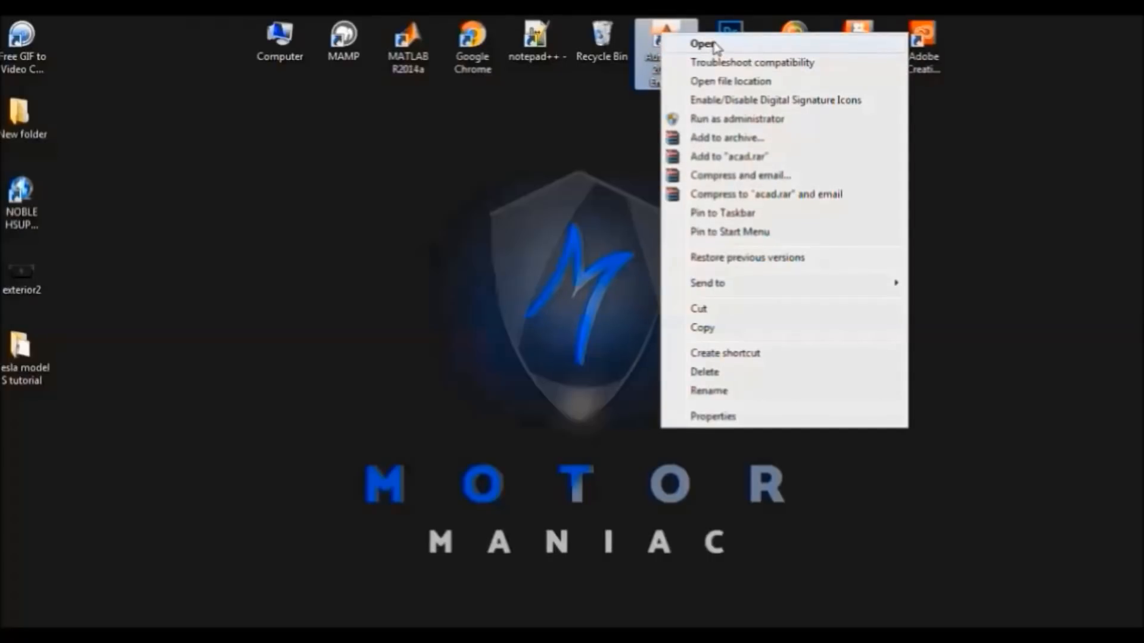
click(627, 118)
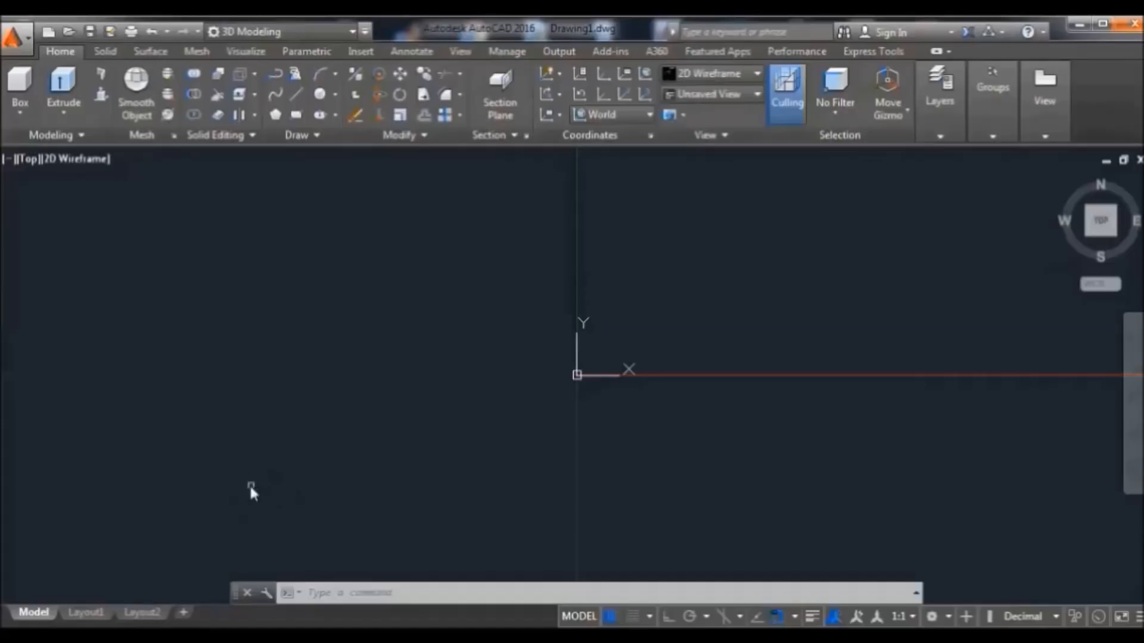
Create a new drawing based on the acad template
click(29, 41)
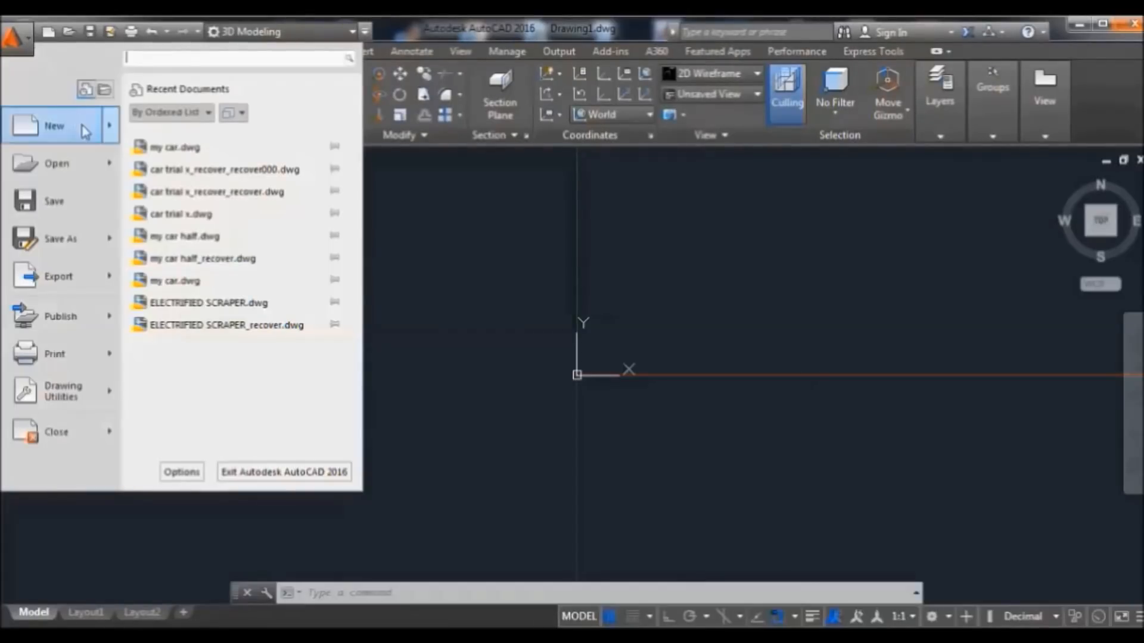
mouse_move(86, 133)
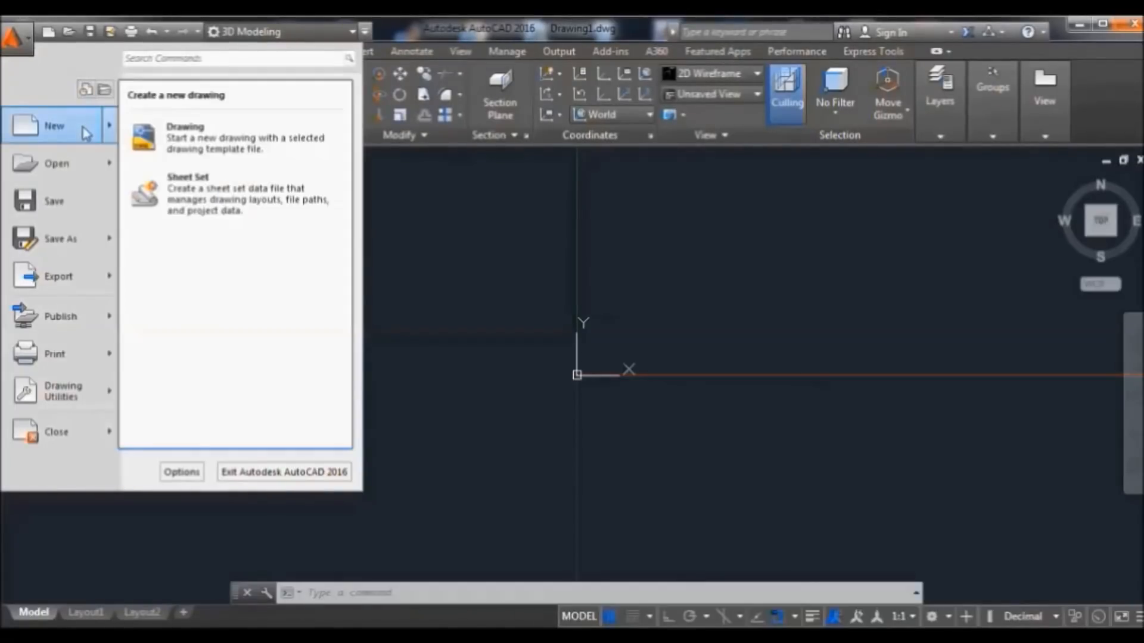
click(189, 138)
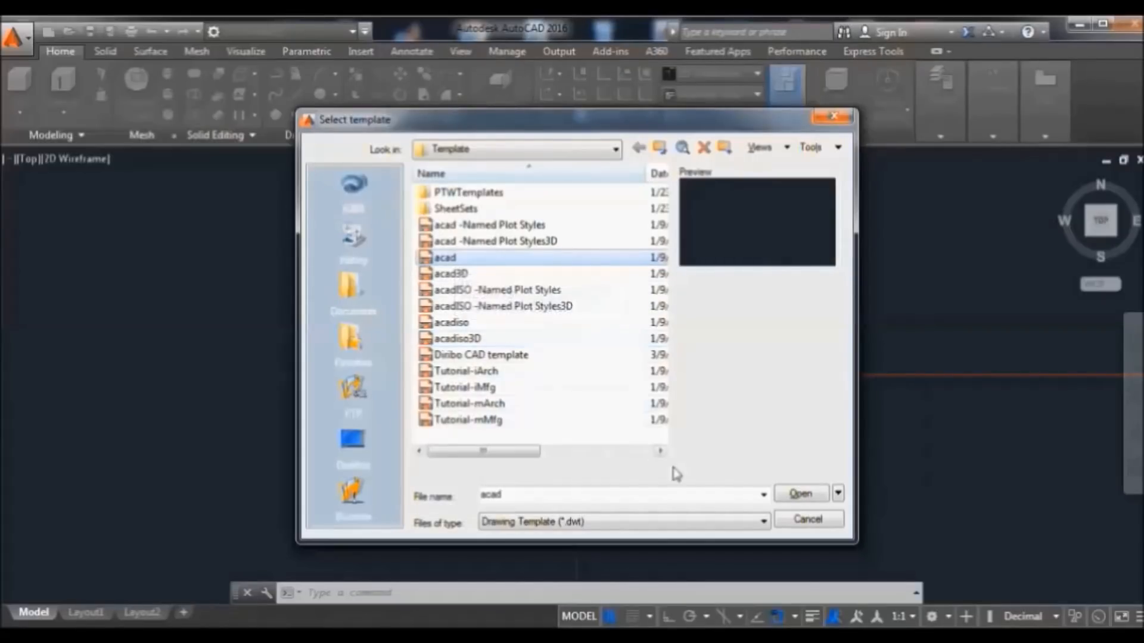
click(794, 499)
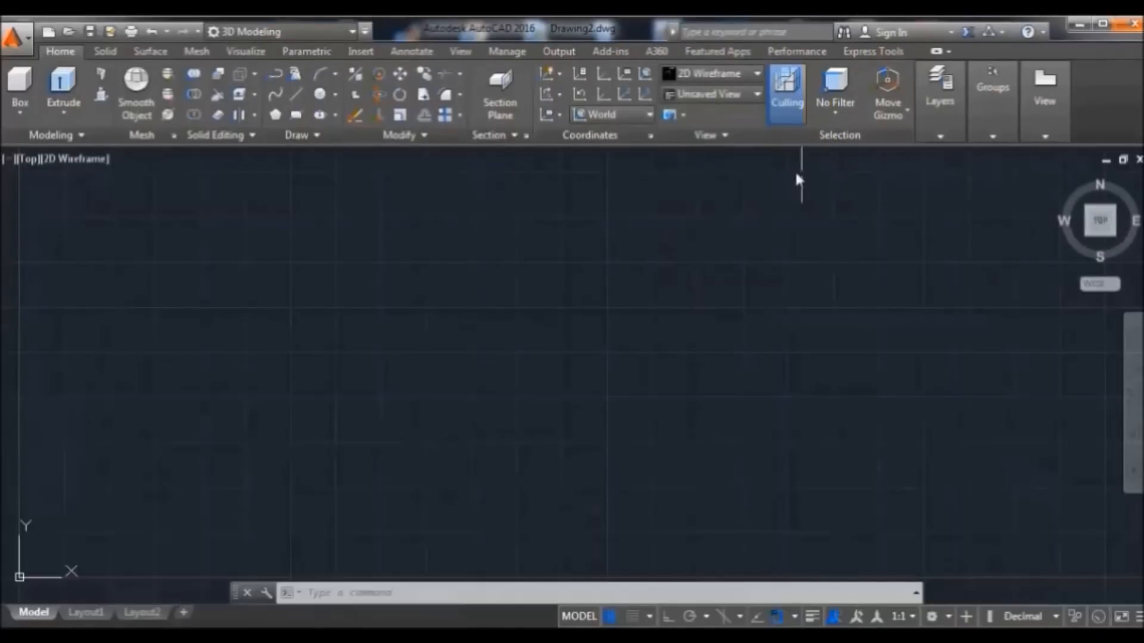
Set the UCS to Top and choose the 'Tesla S blueprints top' image to attach
click(642, 113)
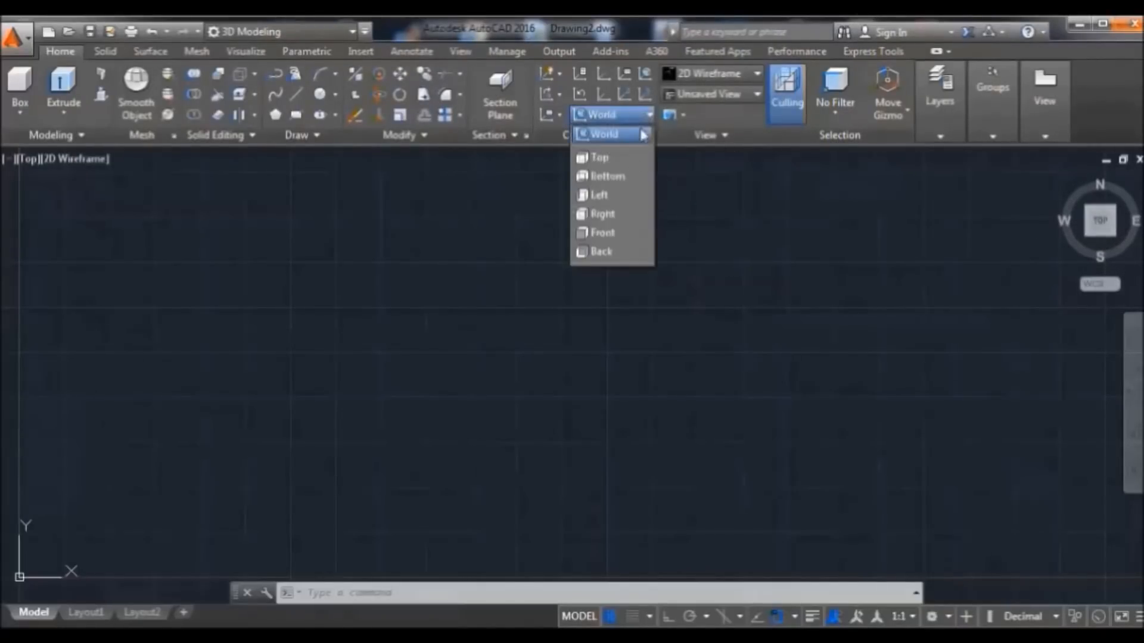
click(598, 158)
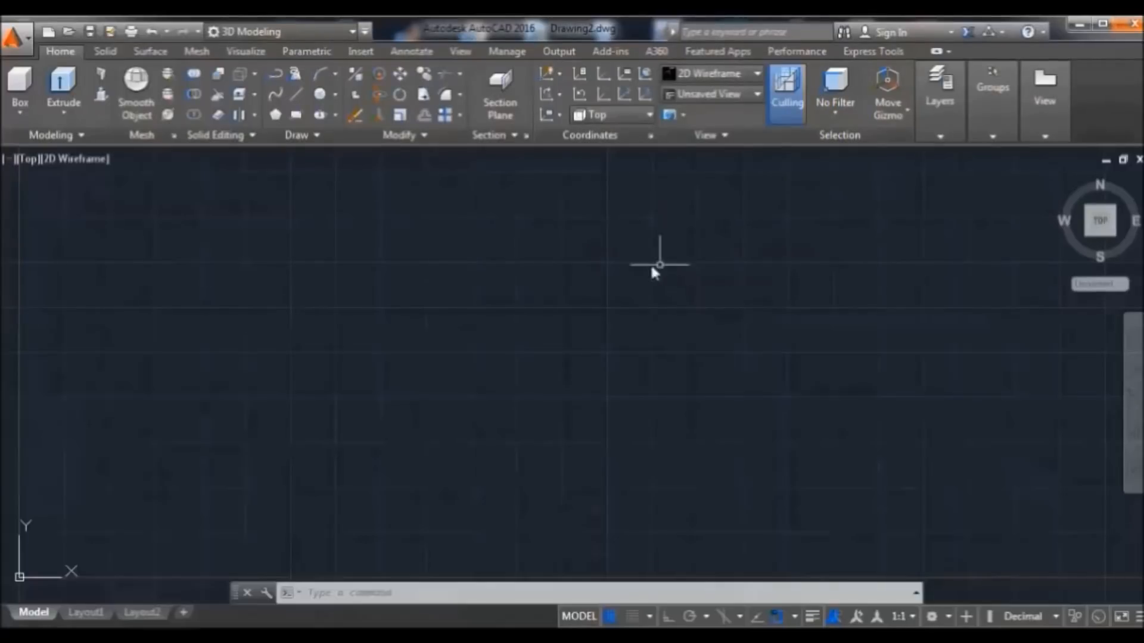
click(360, 51)
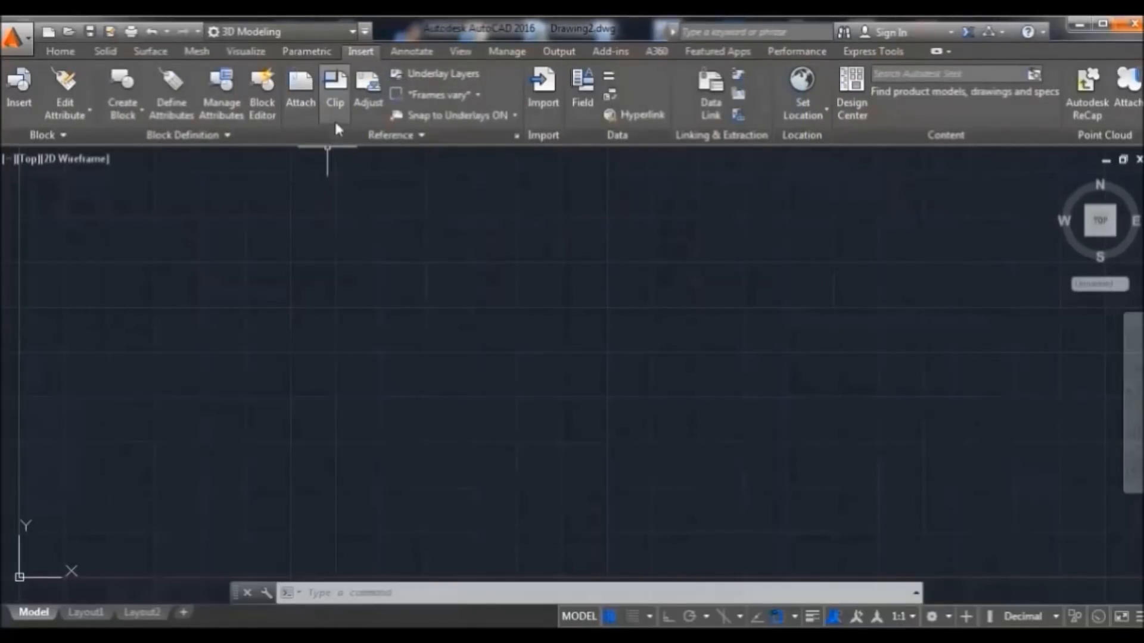
click(302, 93)
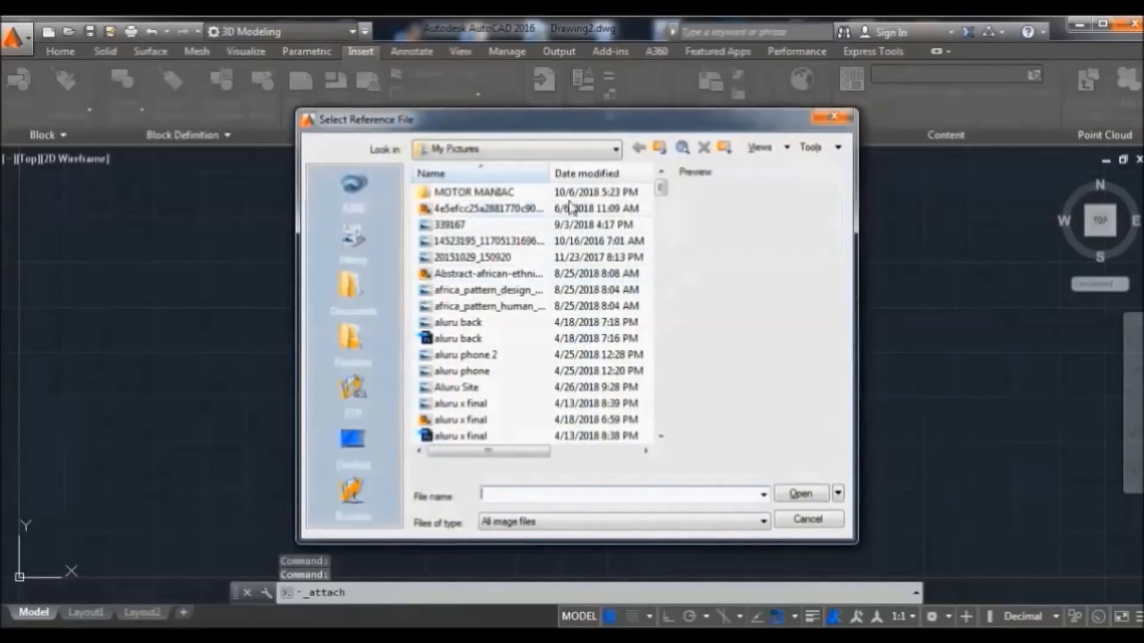
drag(663, 191, 677, 414)
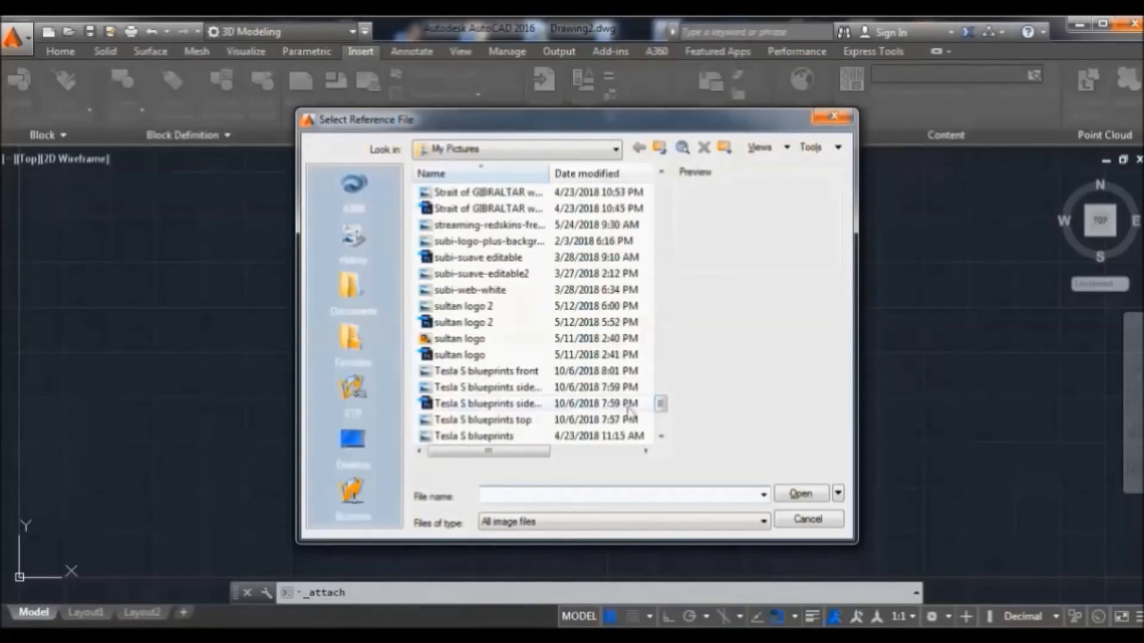
click(515, 421)
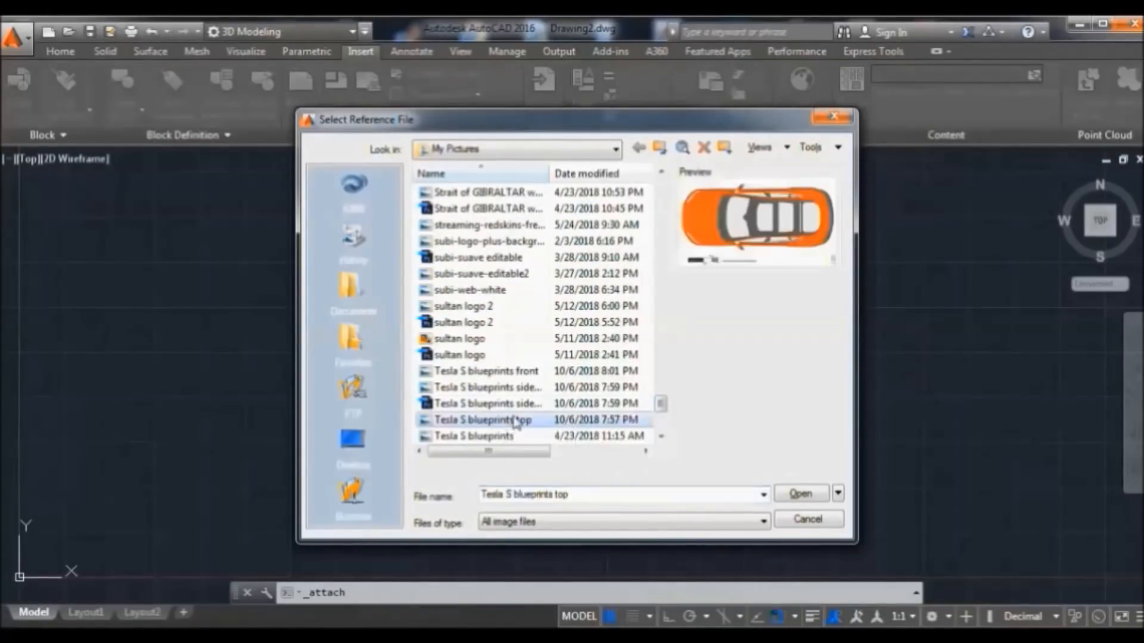
click(792, 499)
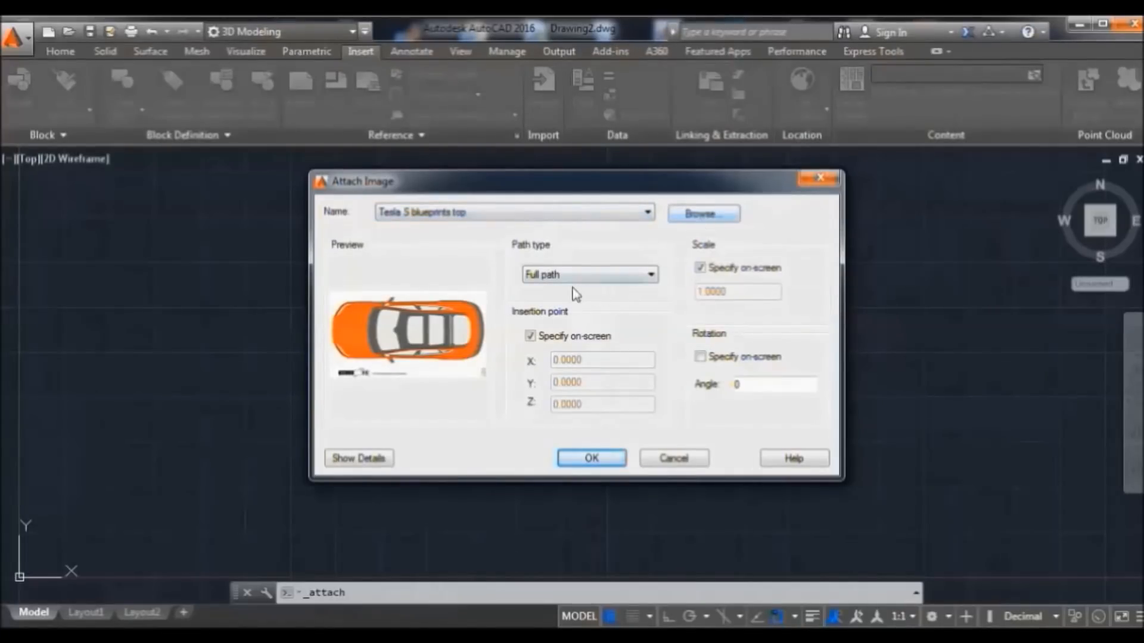
Attach the top-view image at insertion point 0,0 with scale 1
click(700, 269)
click(700, 269)
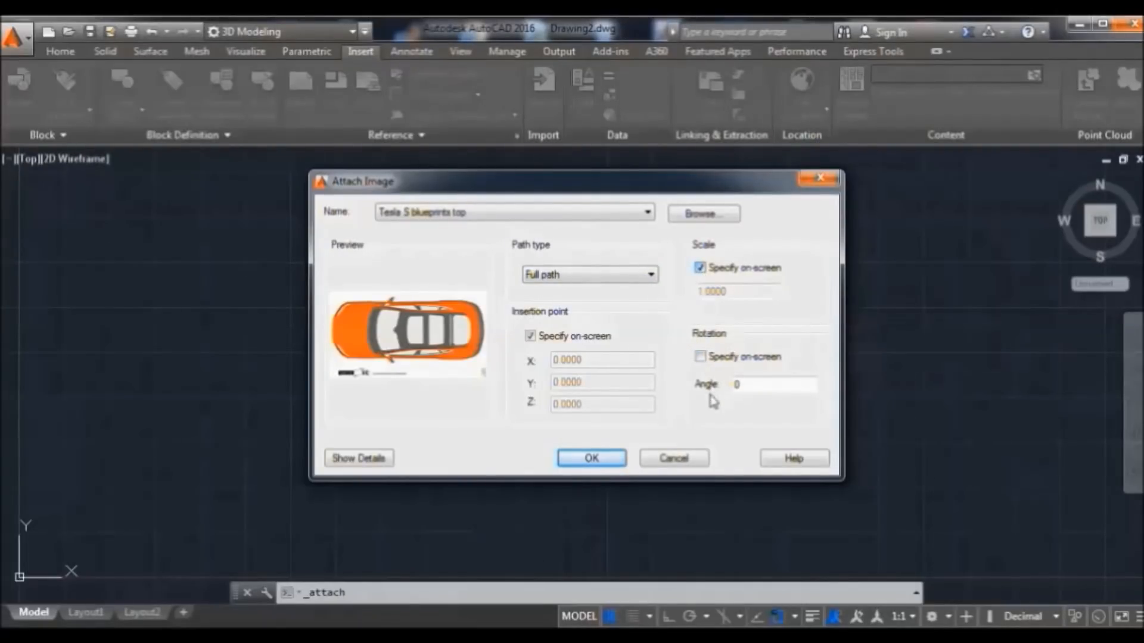
click(603, 457)
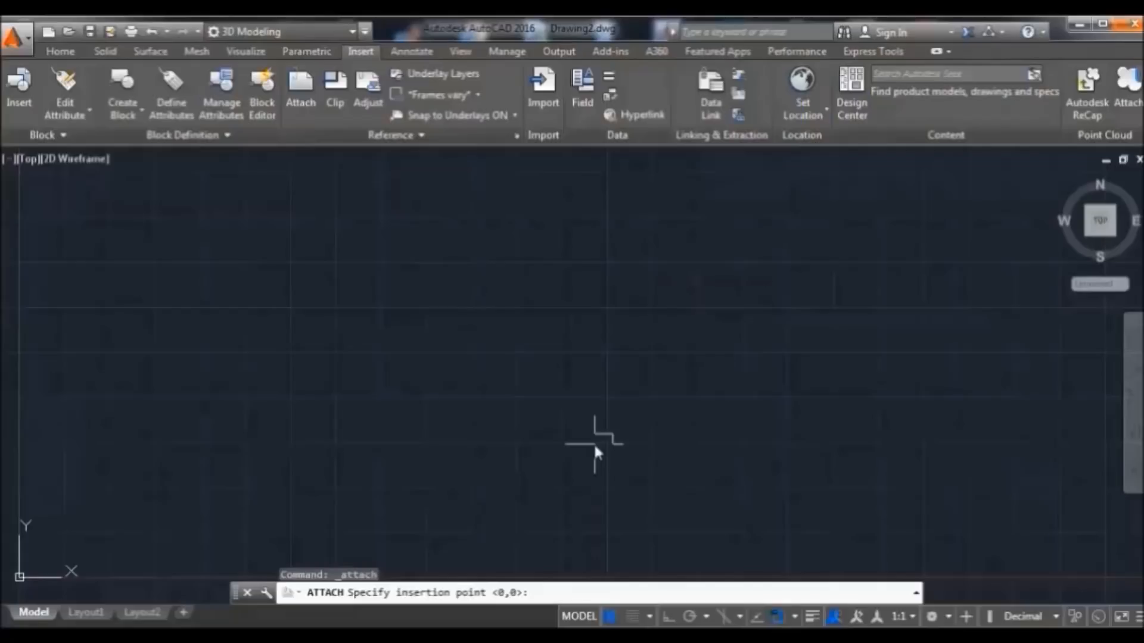
key(Return)
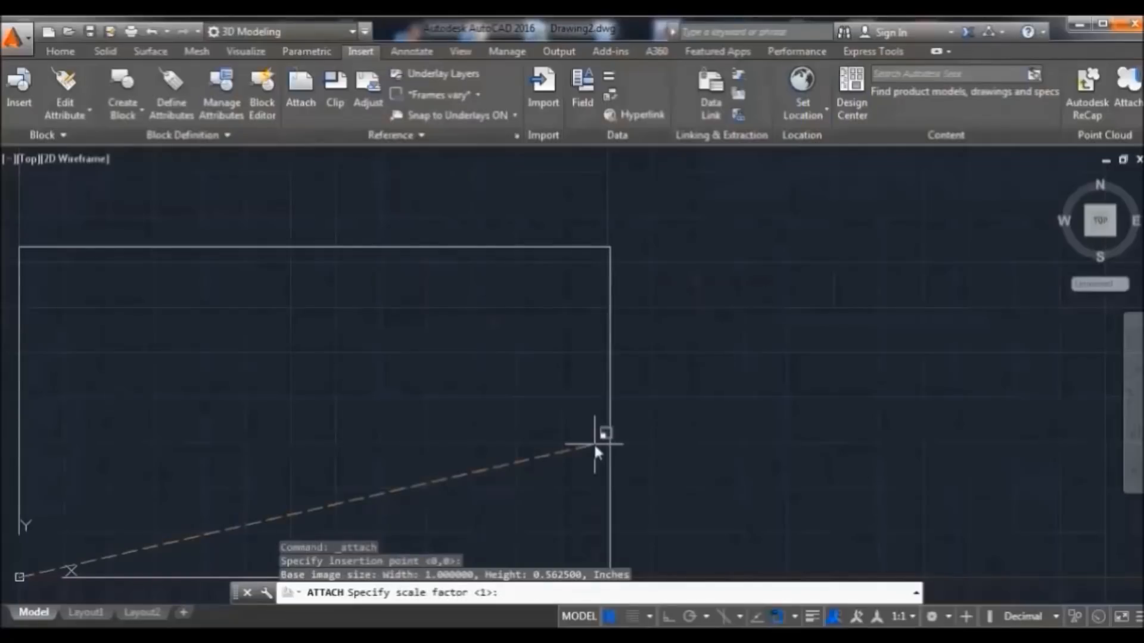
key(Return)
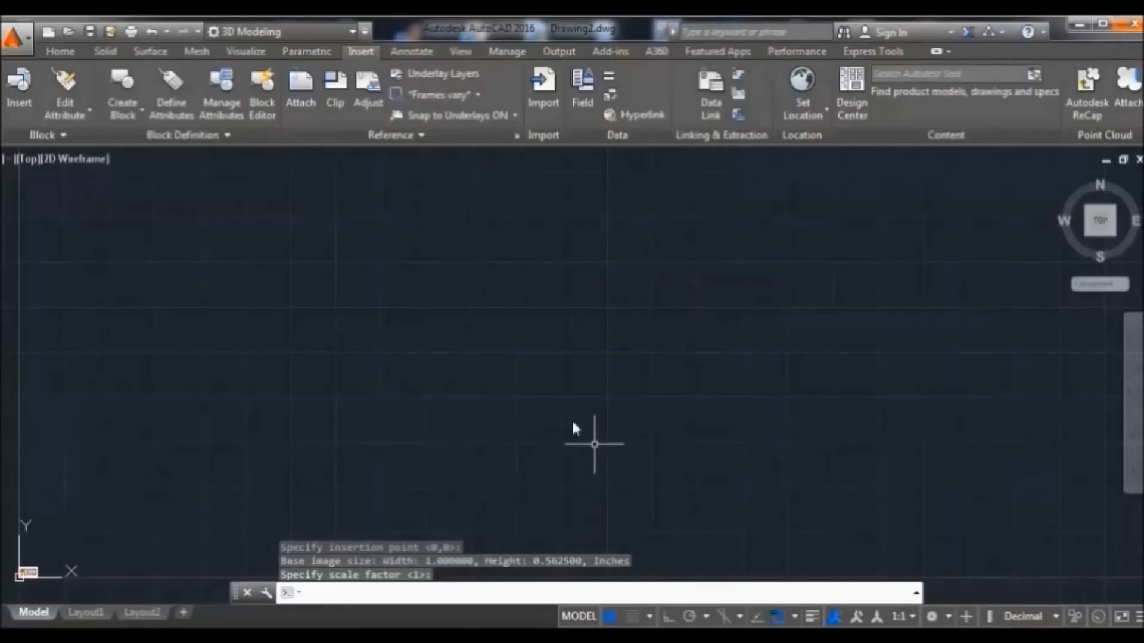
Zoom to the extents of the top-view image and switch to the isometric Home view
click(390, 592)
key(Return)
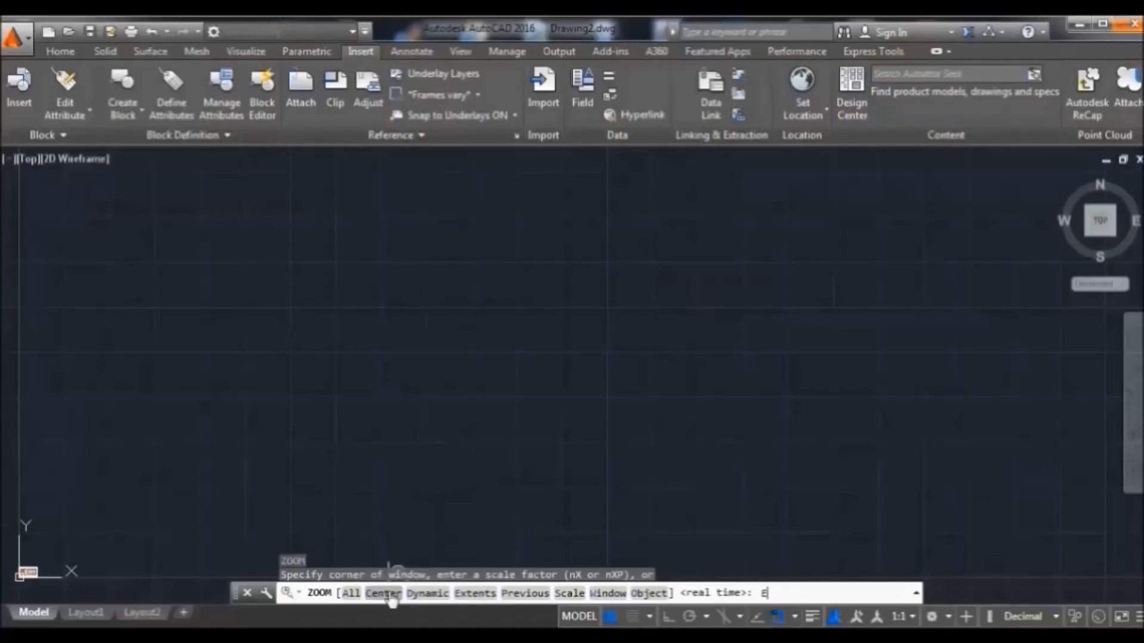
key(Return)
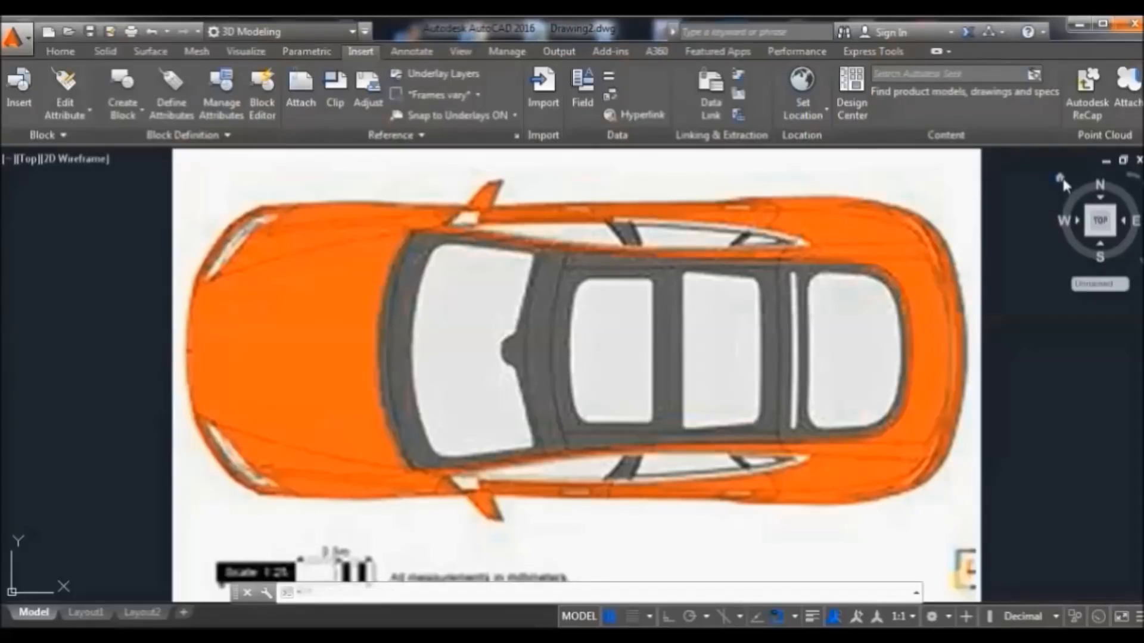
click(1062, 177)
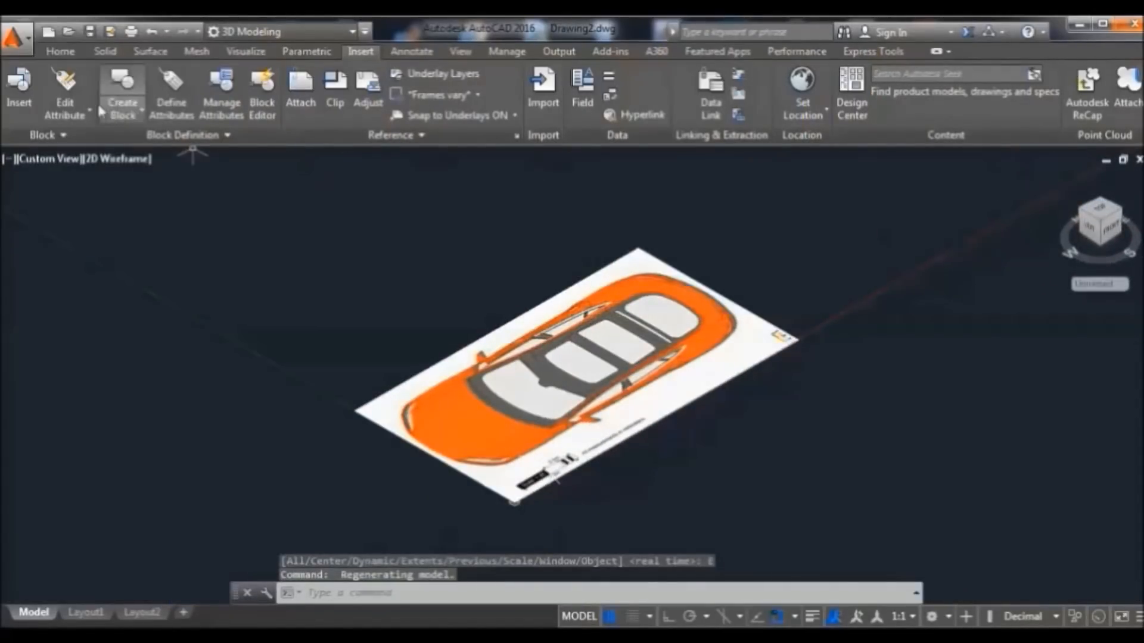
click(78, 51)
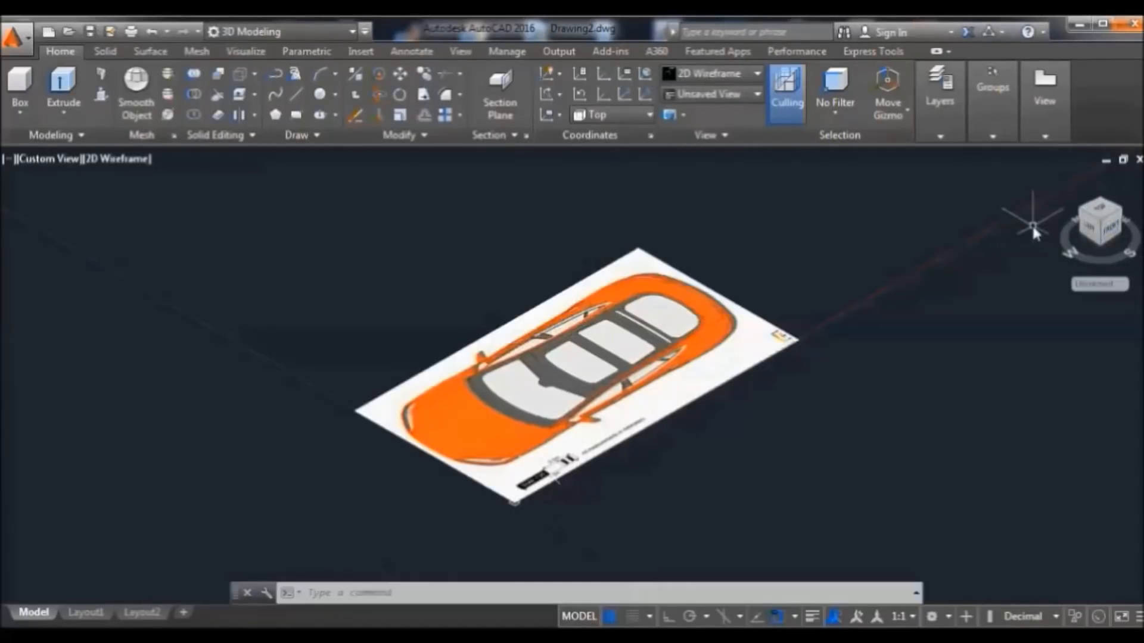
Reset the UCS to World, turn to the Front view, then set the UCS to Front
click(637, 114)
click(625, 136)
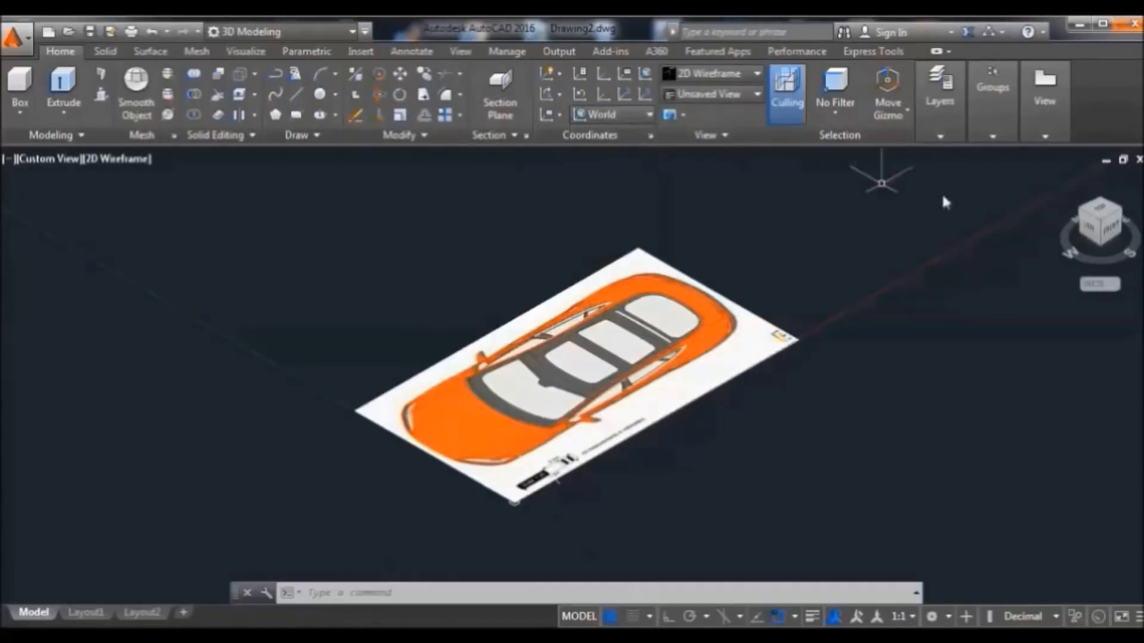
click(1113, 229)
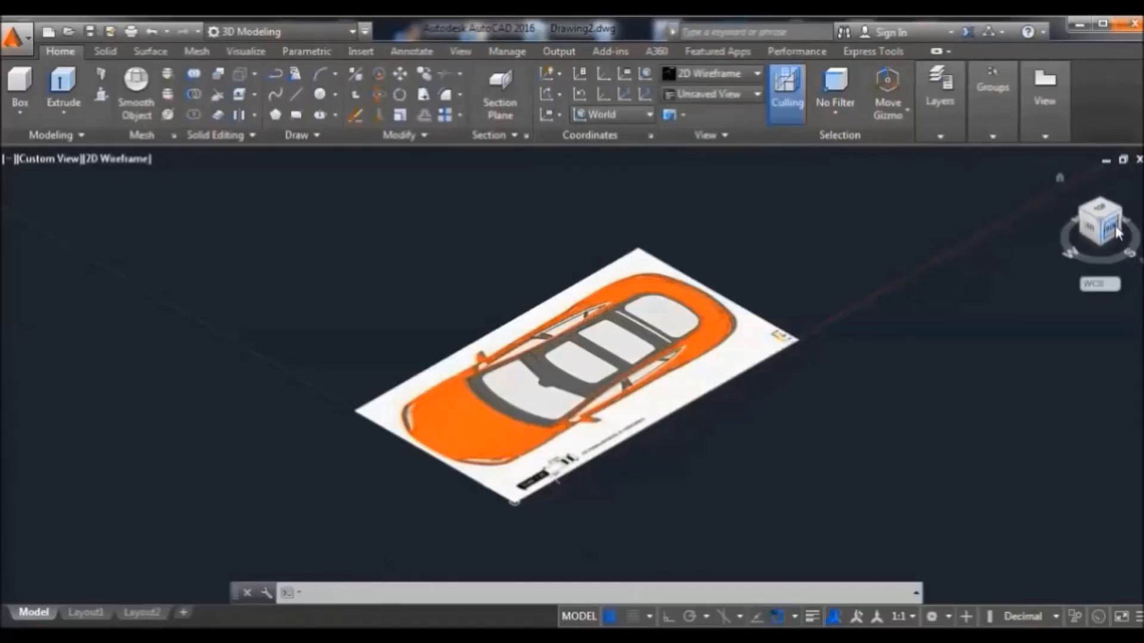
click(643, 116)
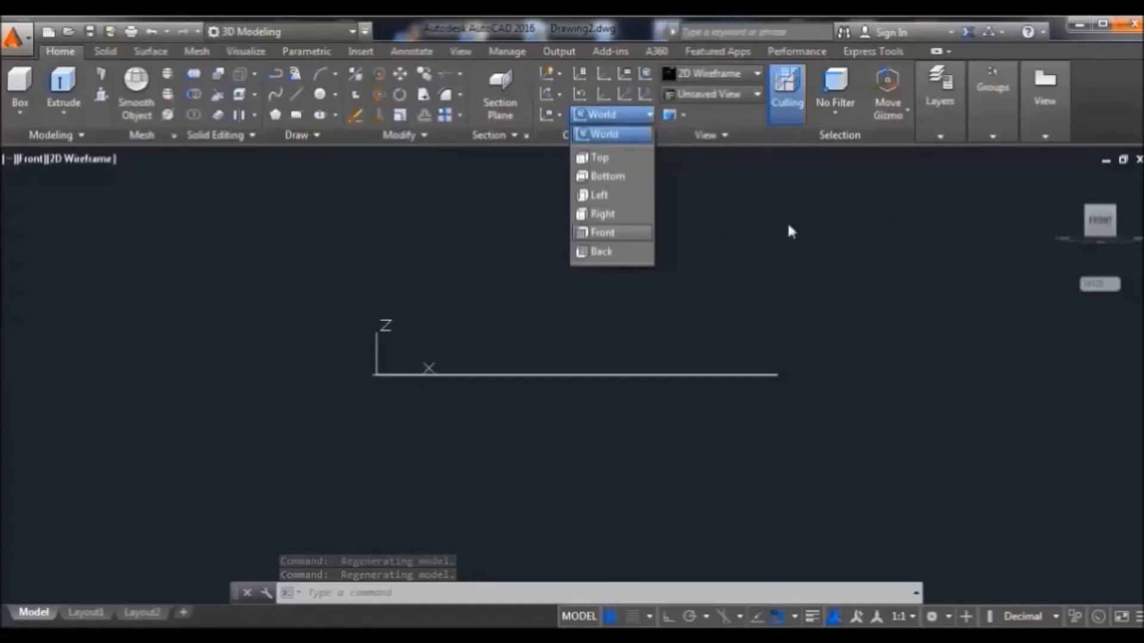
click(616, 232)
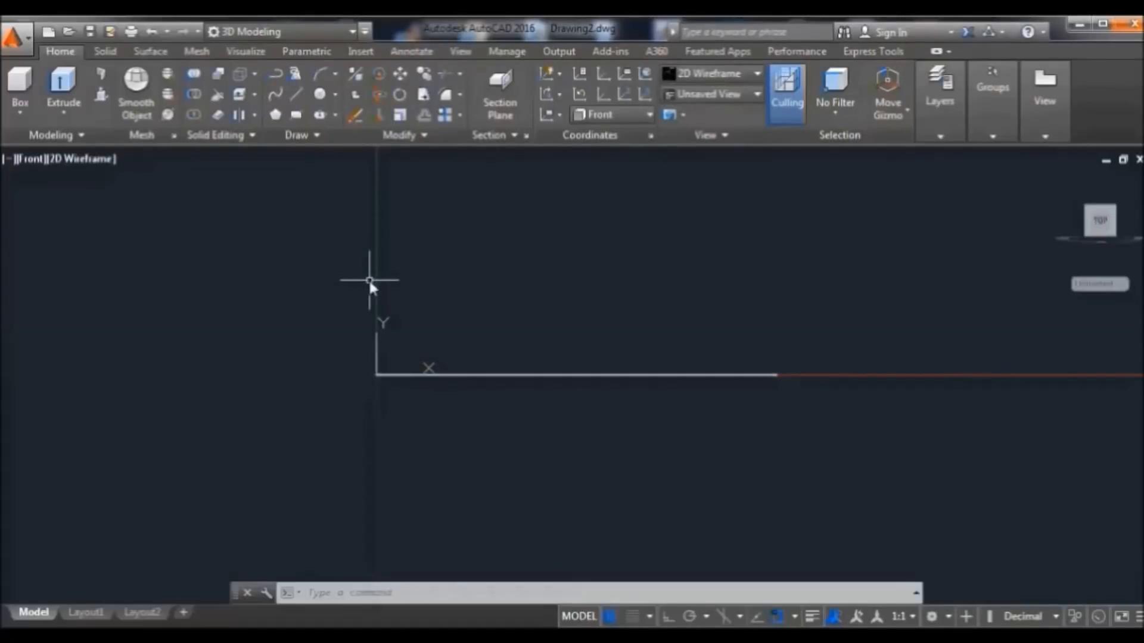
Attach 'Tesla S blueprints sideview' at insertion point 0,0 with scale 1
click(360, 52)
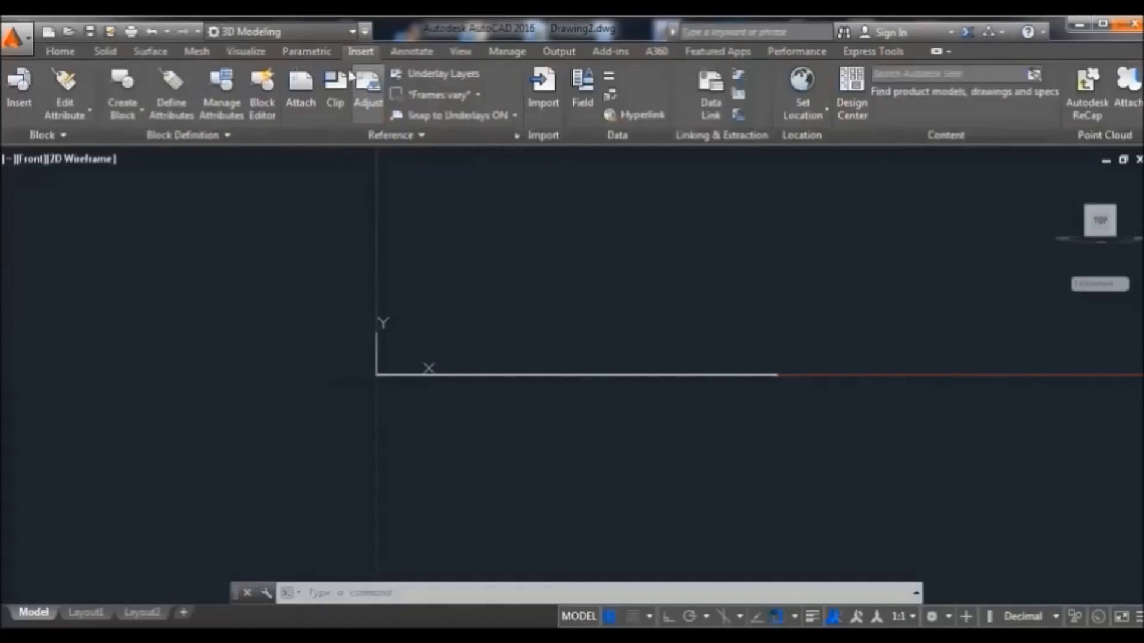
click(301, 89)
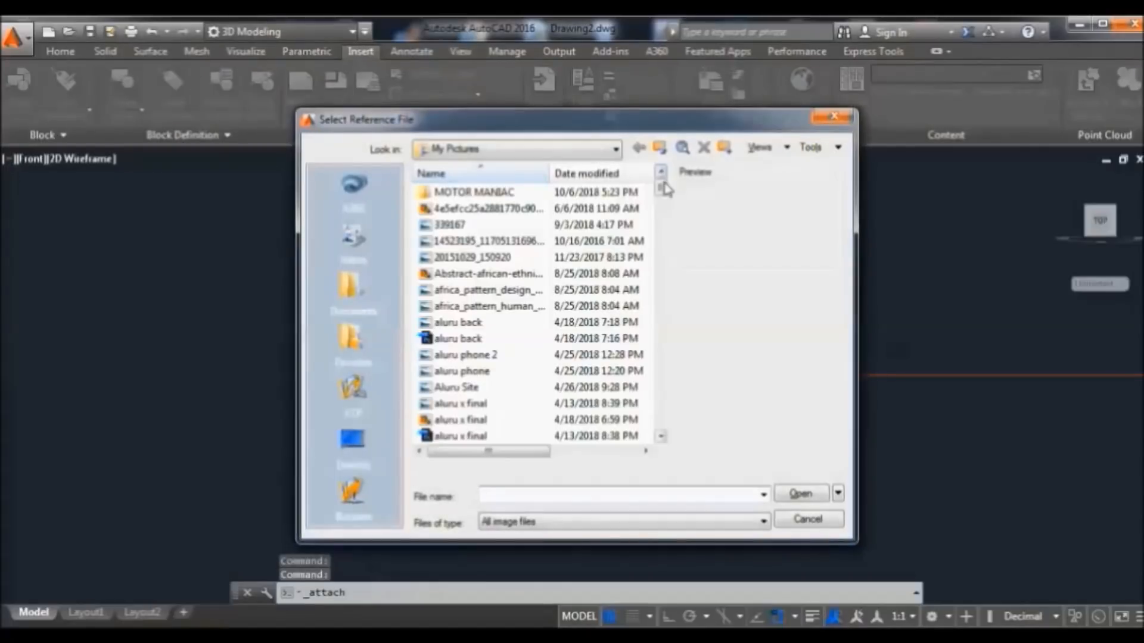
drag(662, 194, 680, 417)
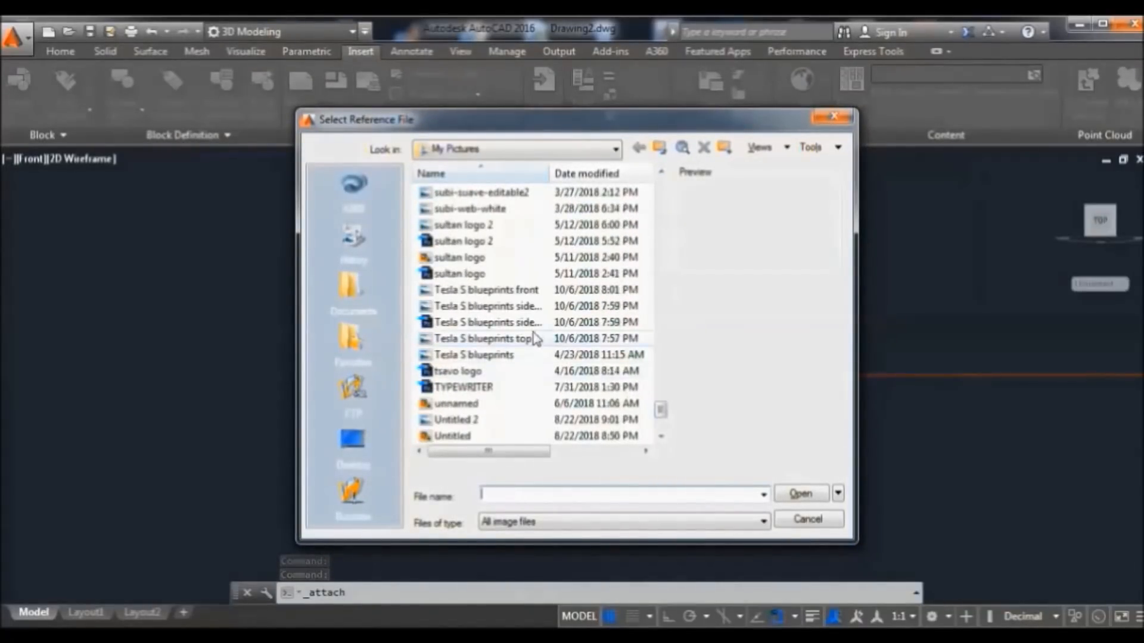
click(519, 311)
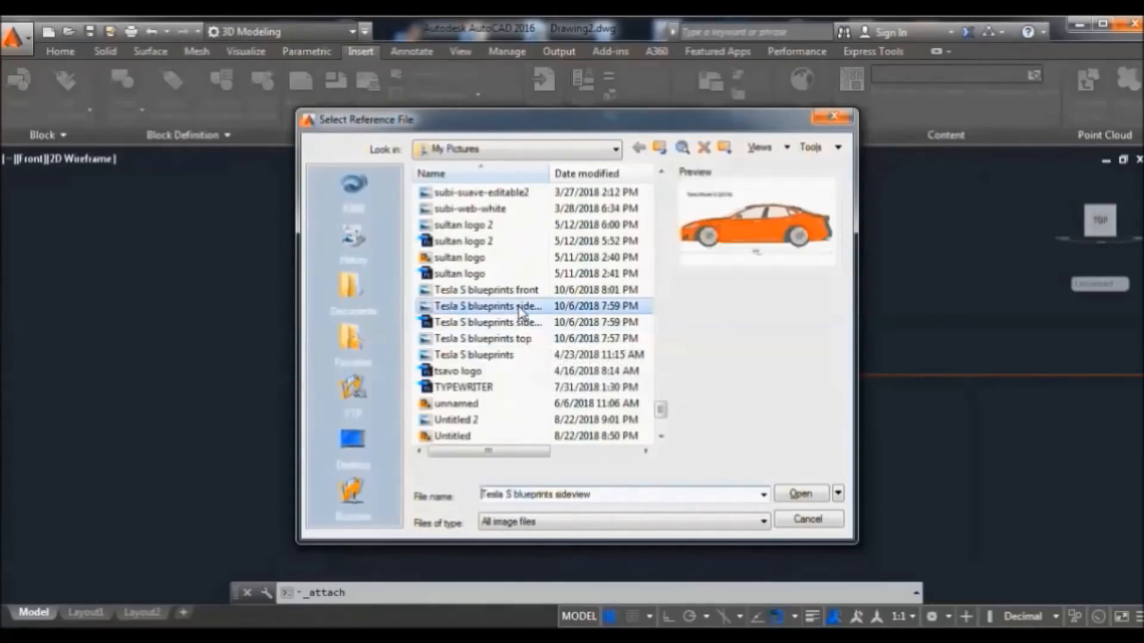
click(802, 494)
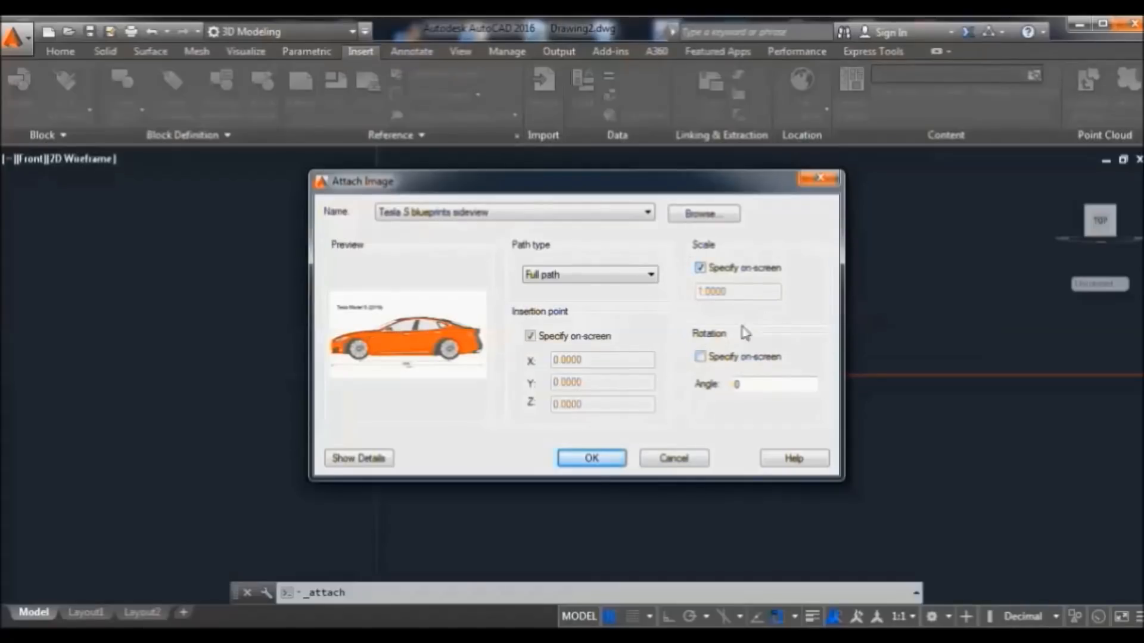
click(593, 458)
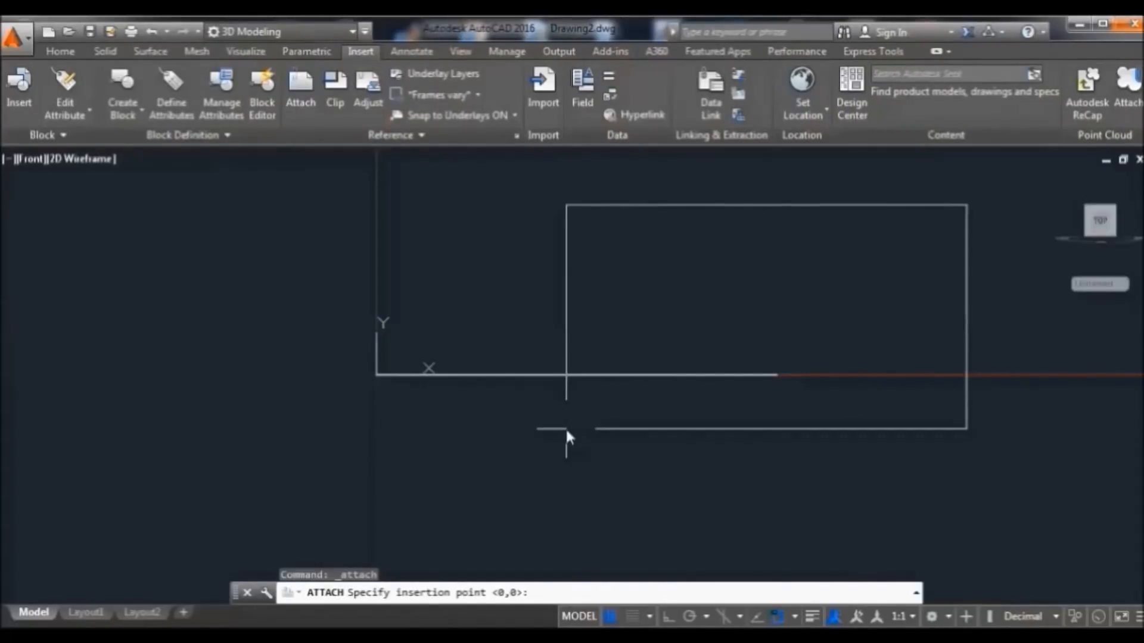
key(Return)
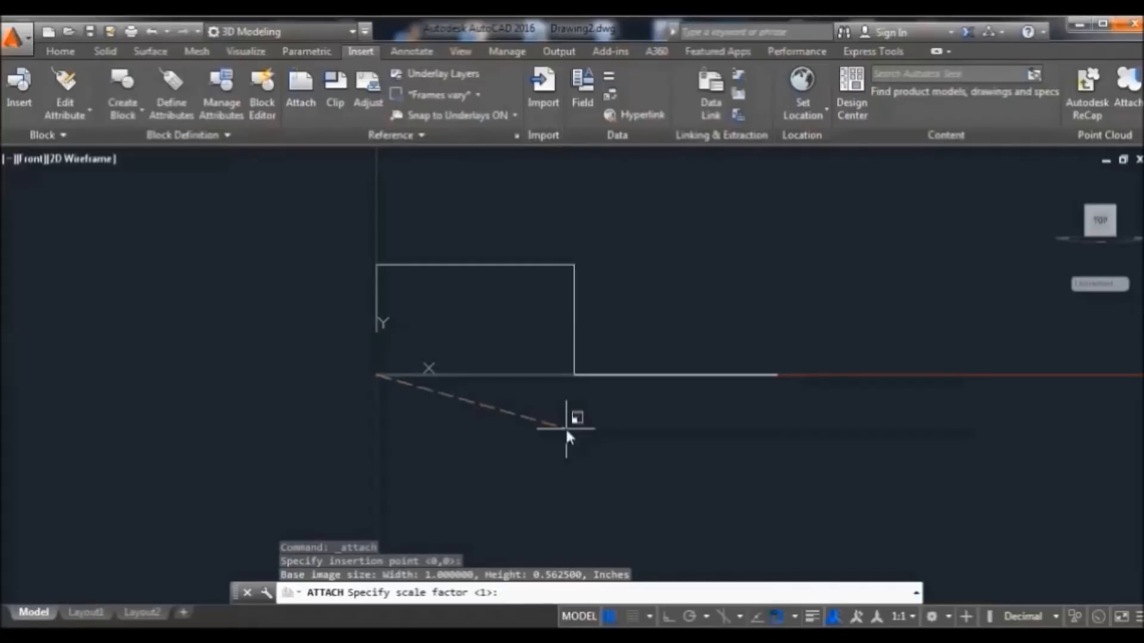
key(Return)
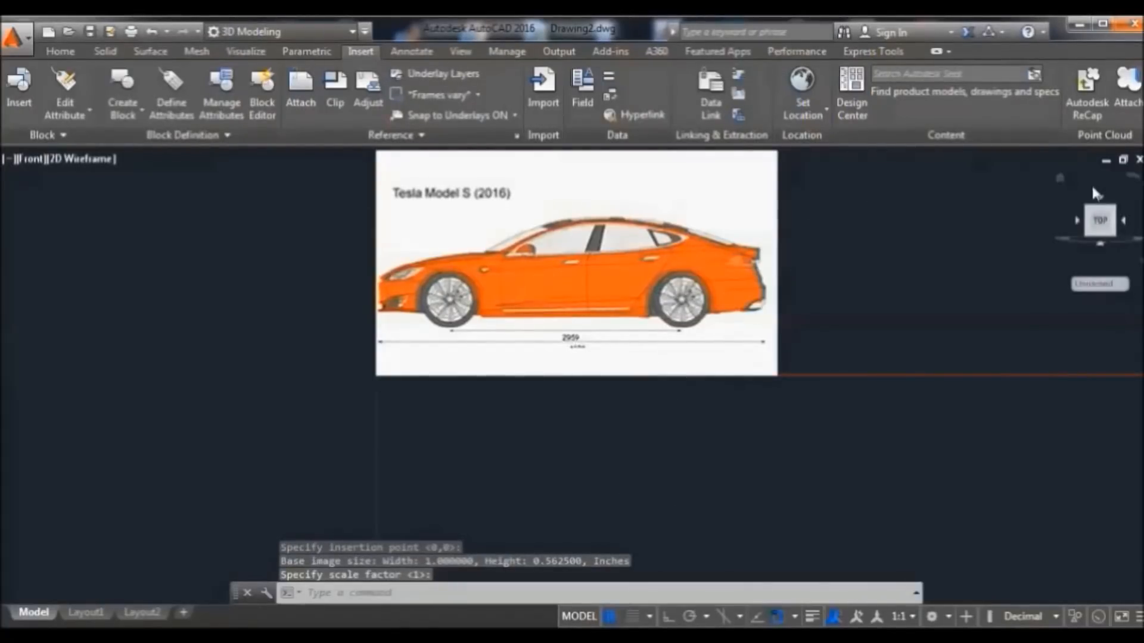
Return to the isometric Home view and select the side-view image
click(1059, 178)
click(1060, 178)
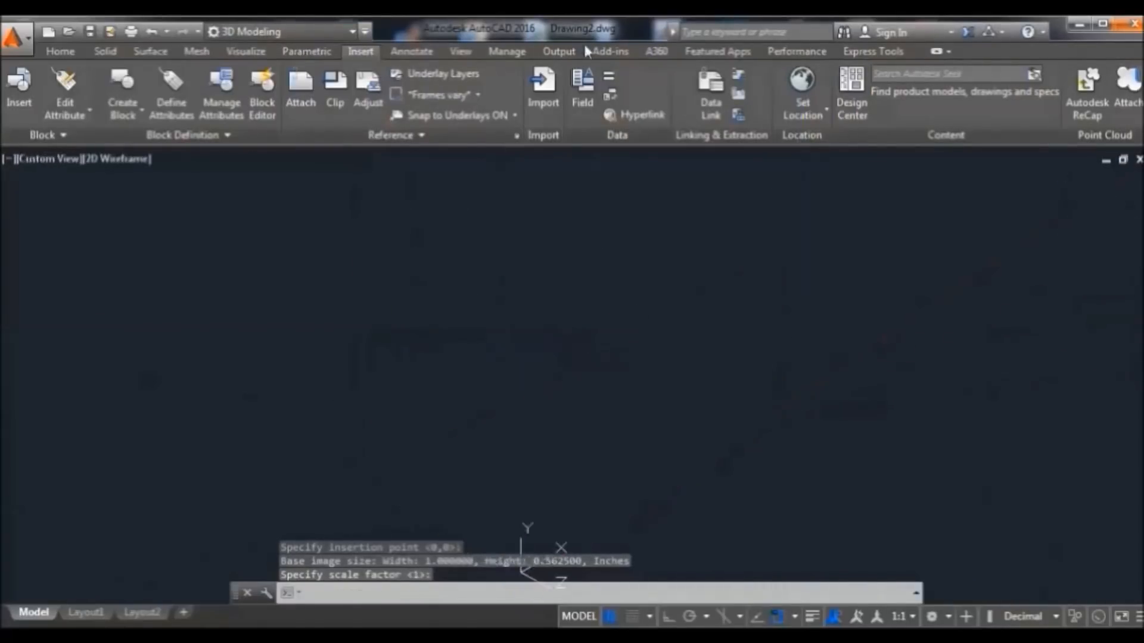
click(60, 51)
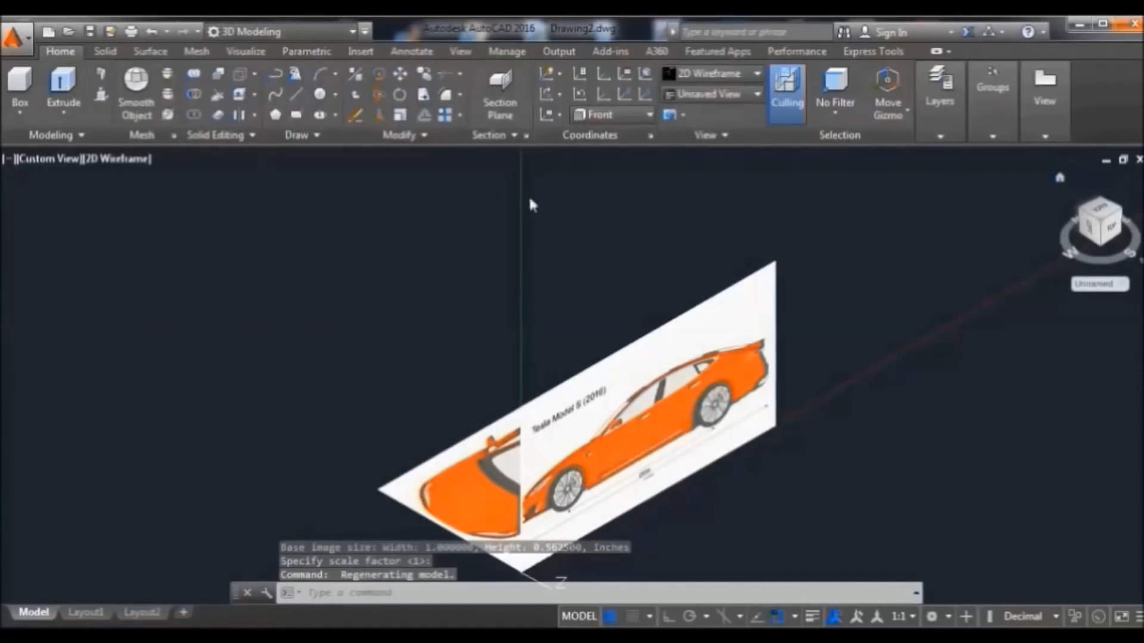
click(766, 269)
click(59, 51)
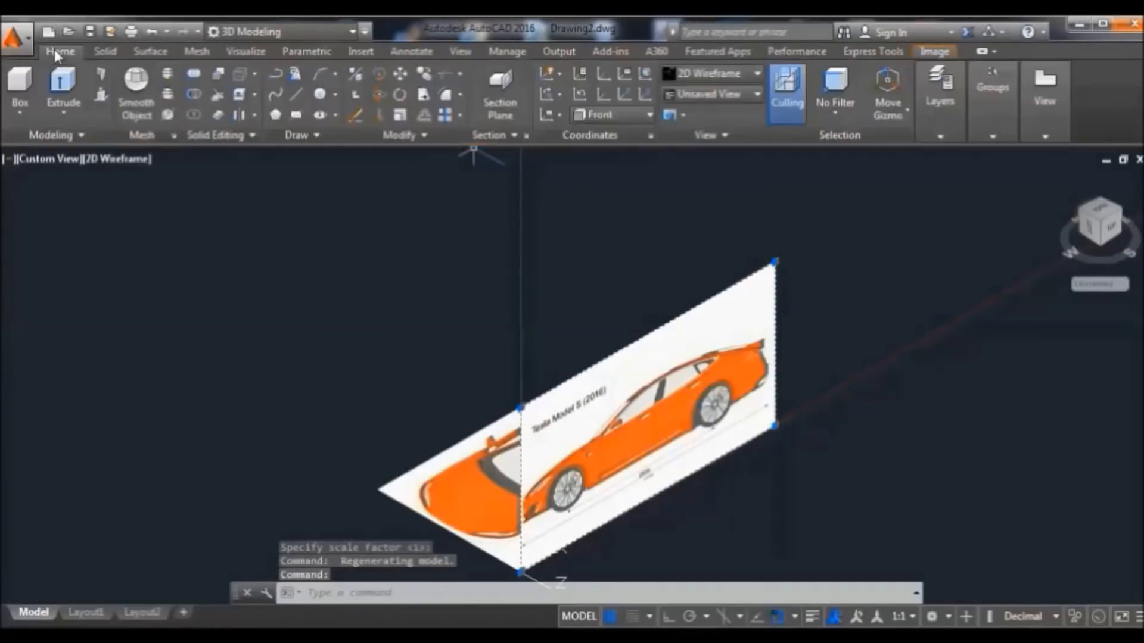
MOVE the side-view image upright across the top-view image, then reset the UCS to World
click(391, 591)
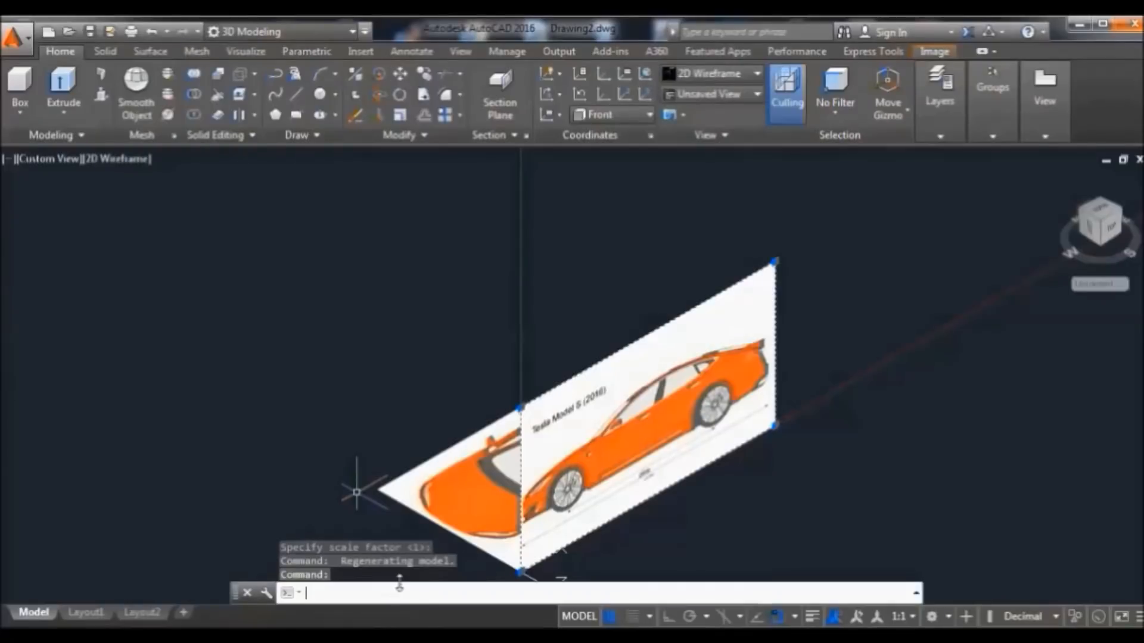
text(MOVE)
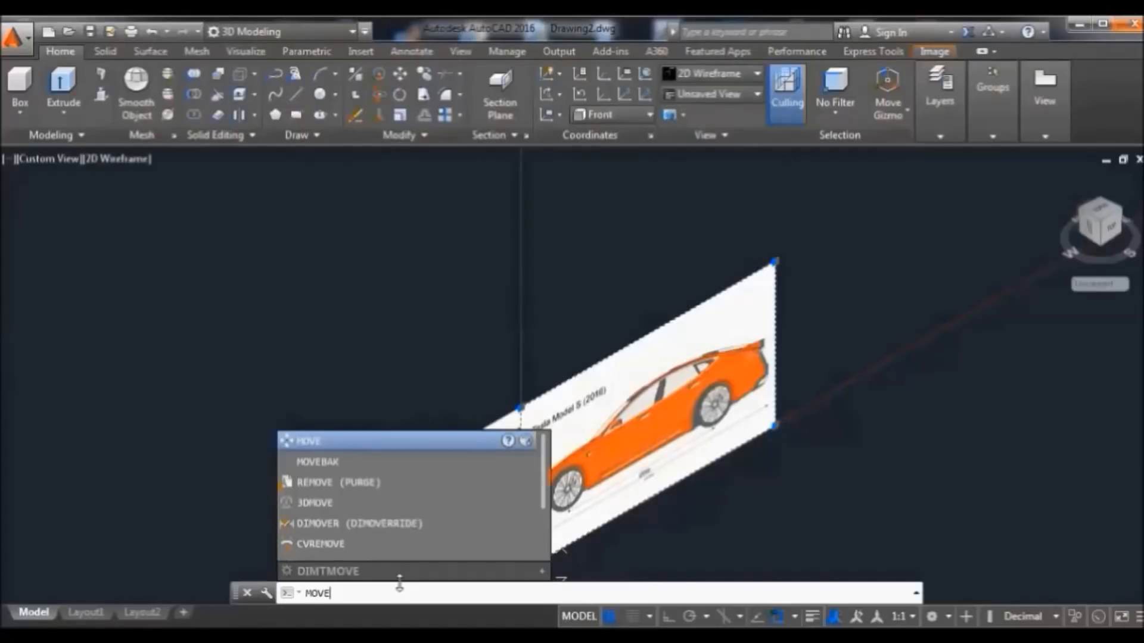
key(Return)
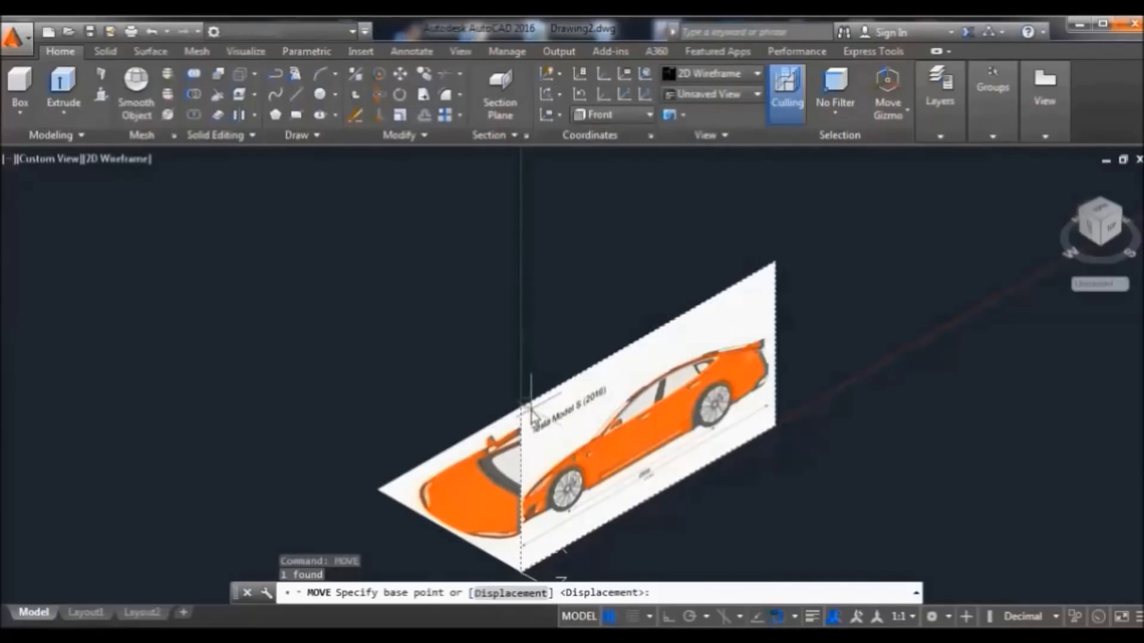
click(524, 505)
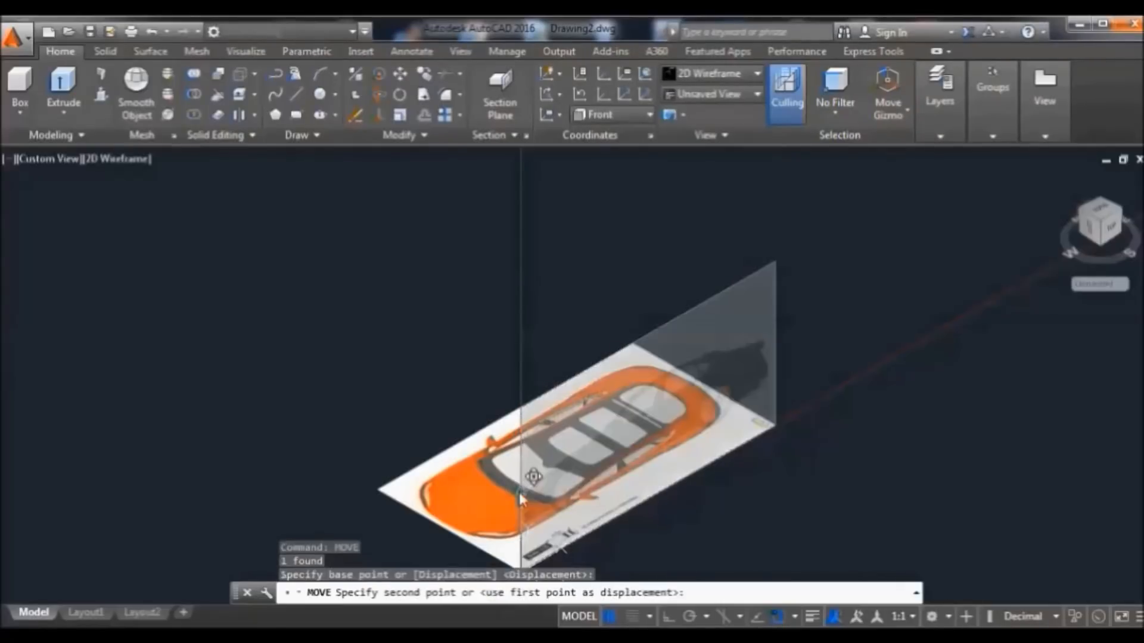
click(453, 535)
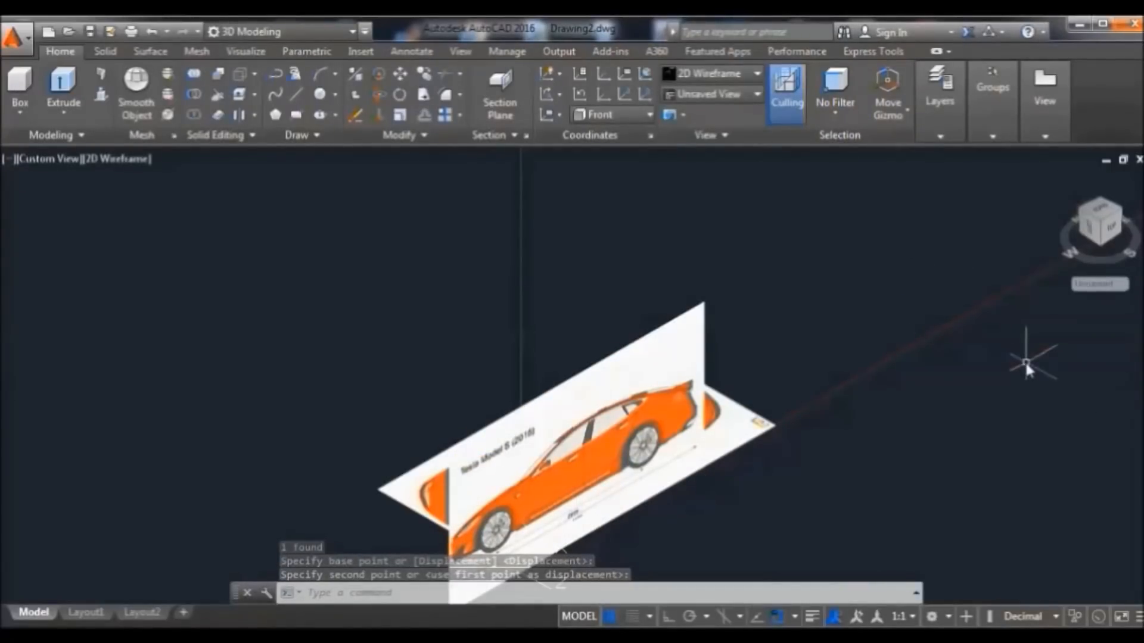
click(649, 115)
click(628, 137)
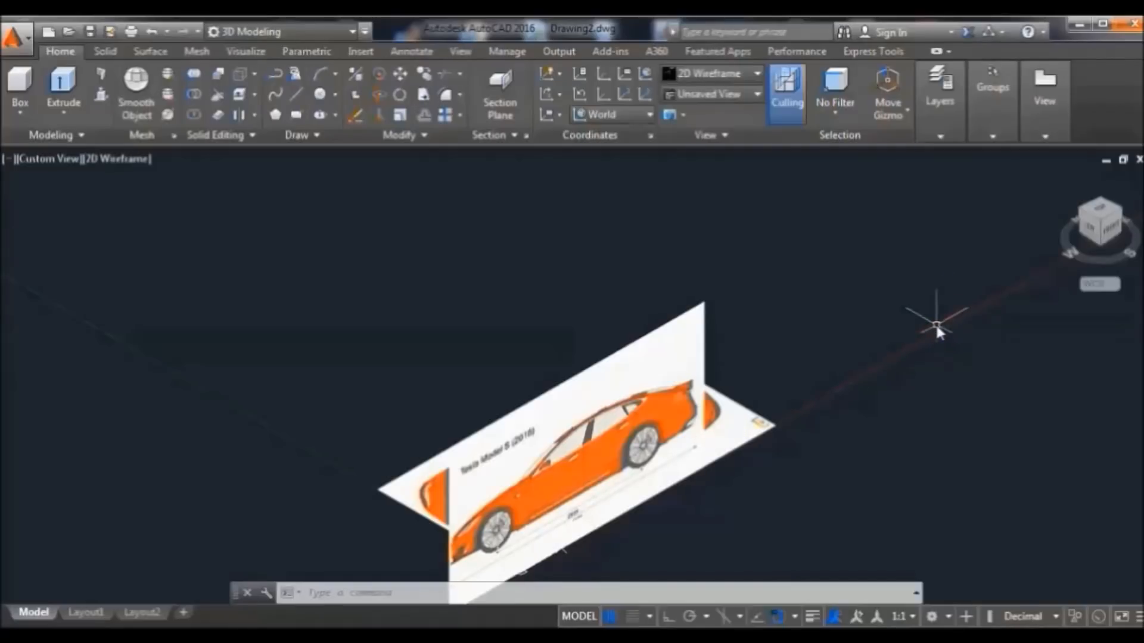
Turn to the Left view and set the UCS to Left
click(1094, 229)
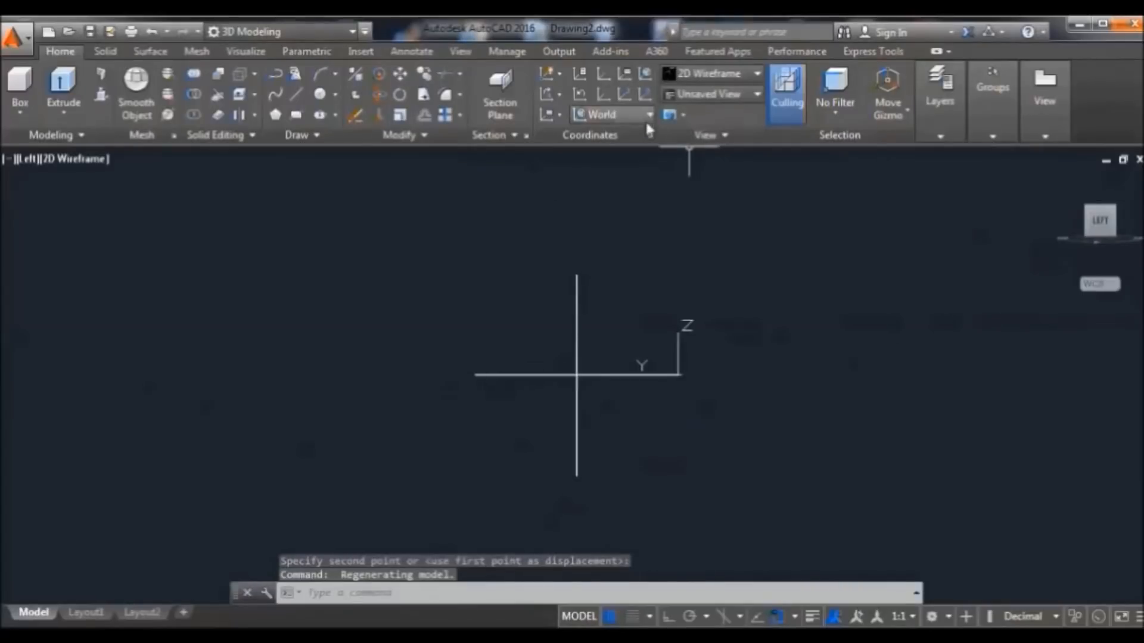
click(599, 114)
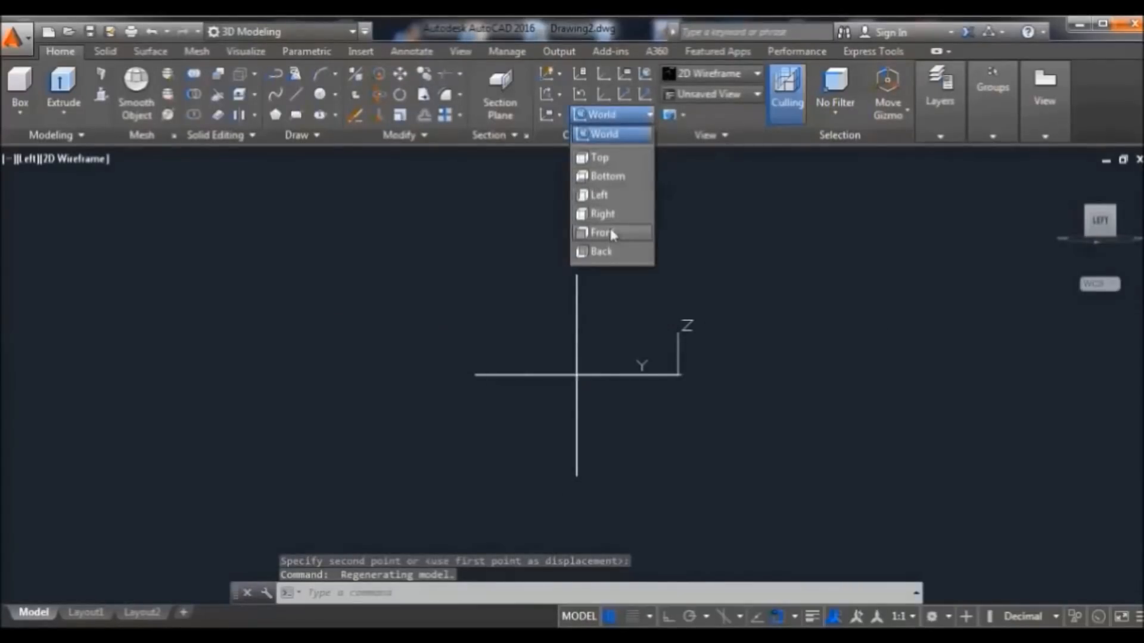
click(614, 195)
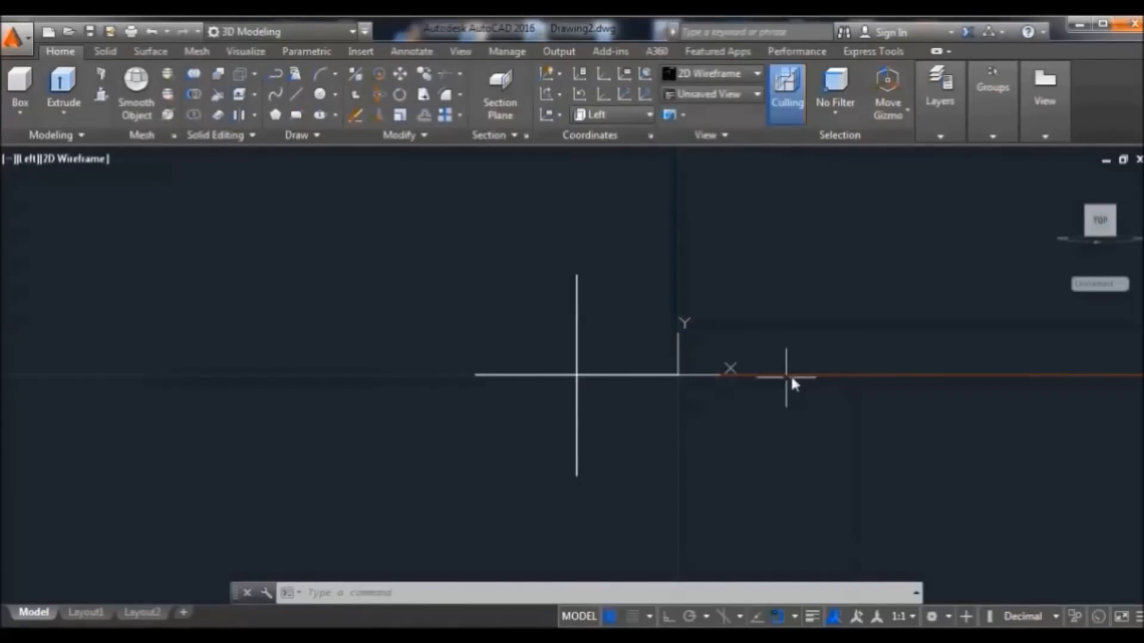
Attach 'Tesla S blueprints front' at a picked insertion point with scale 1, then select it
click(360, 54)
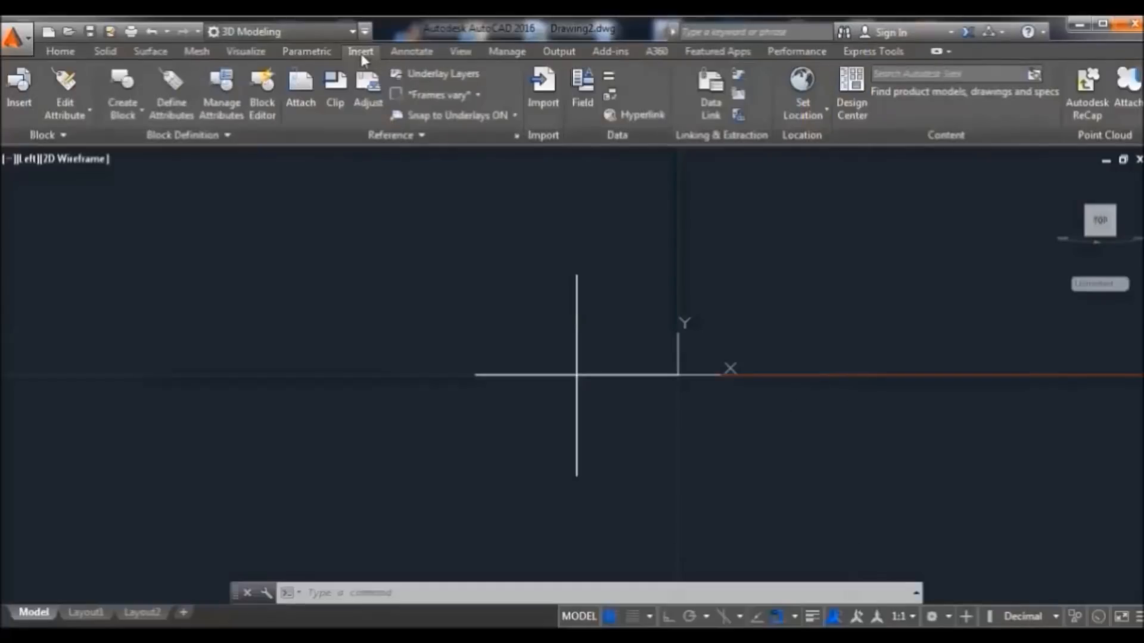
click(306, 71)
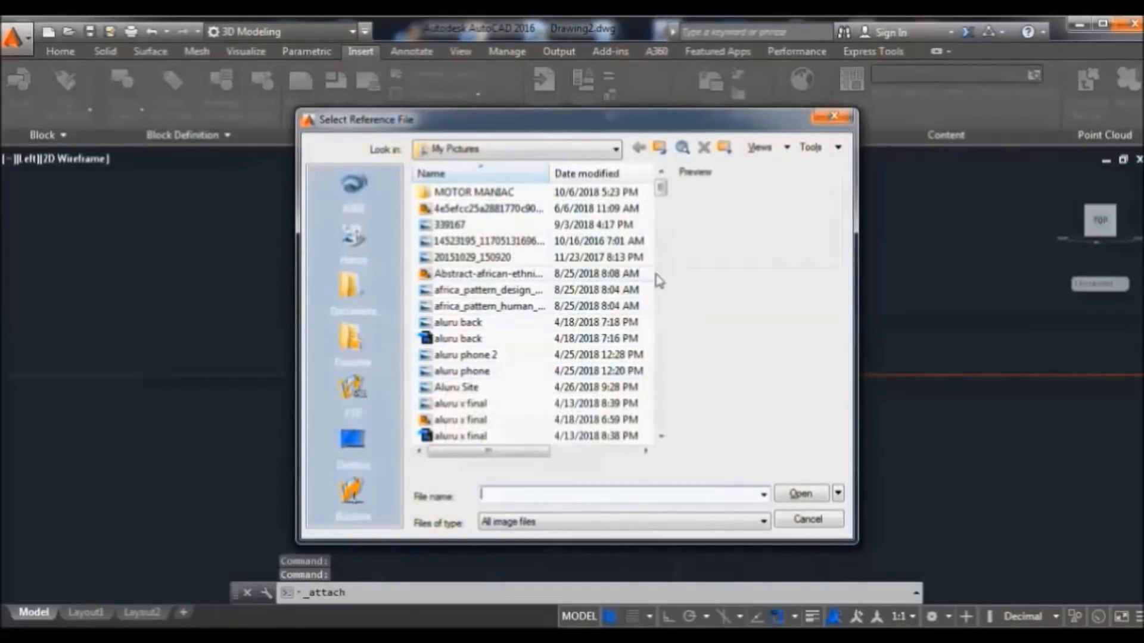
drag(662, 191, 661, 403)
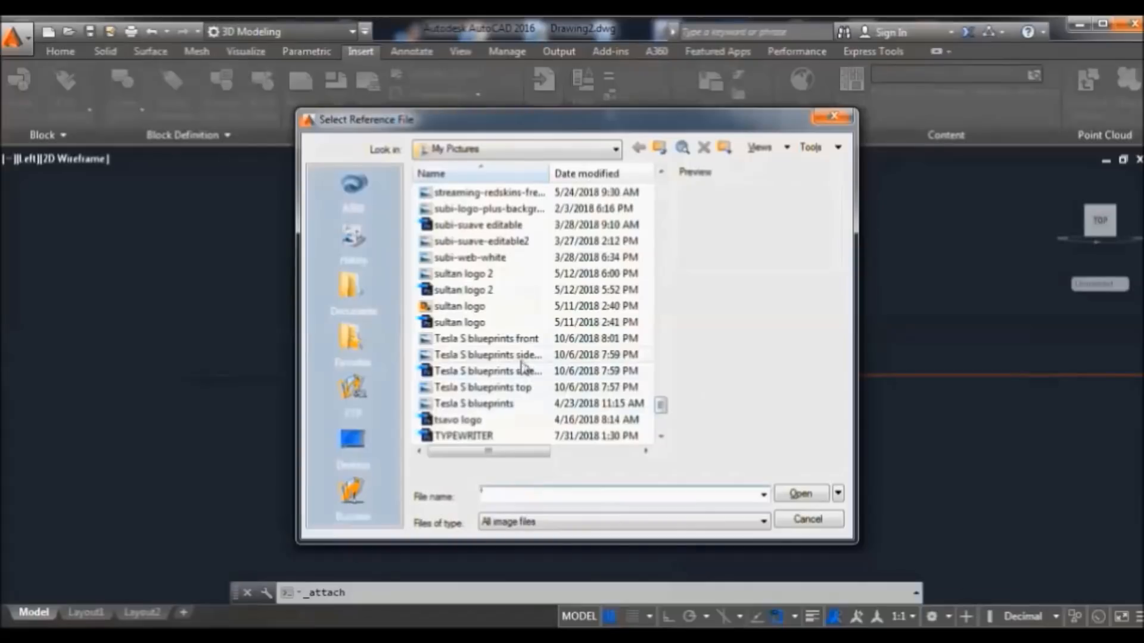
click(519, 338)
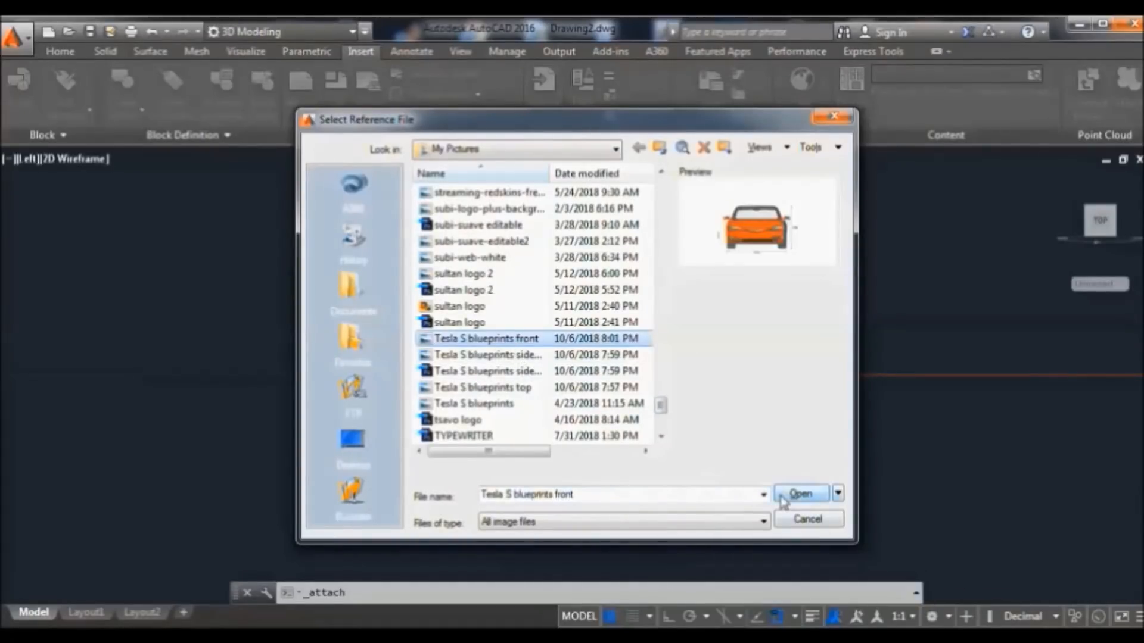
click(798, 493)
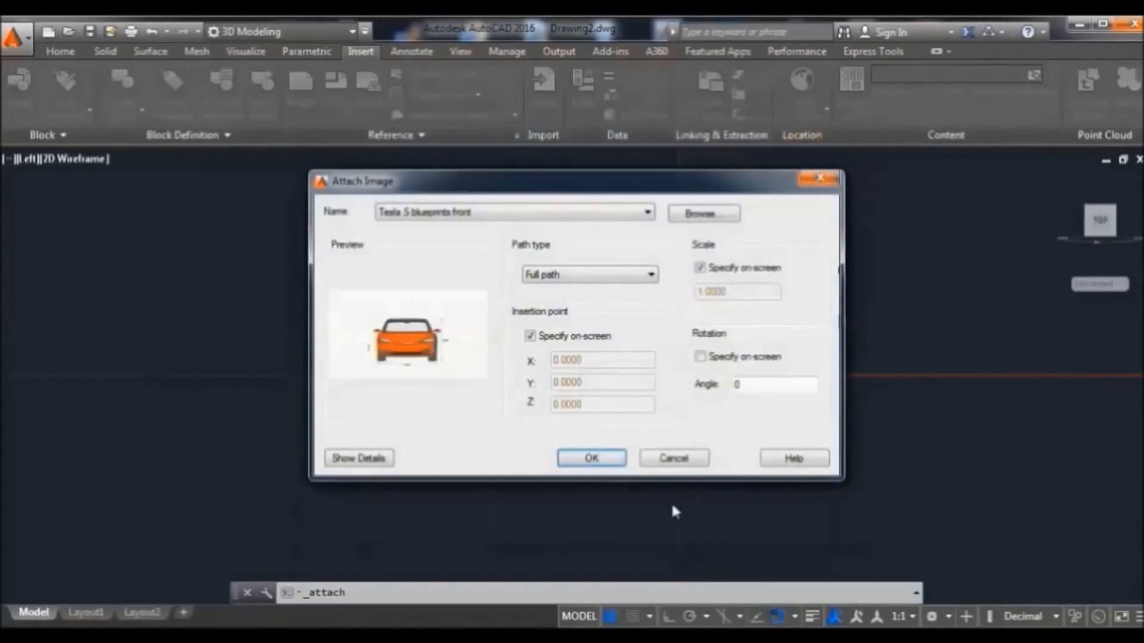
click(585, 460)
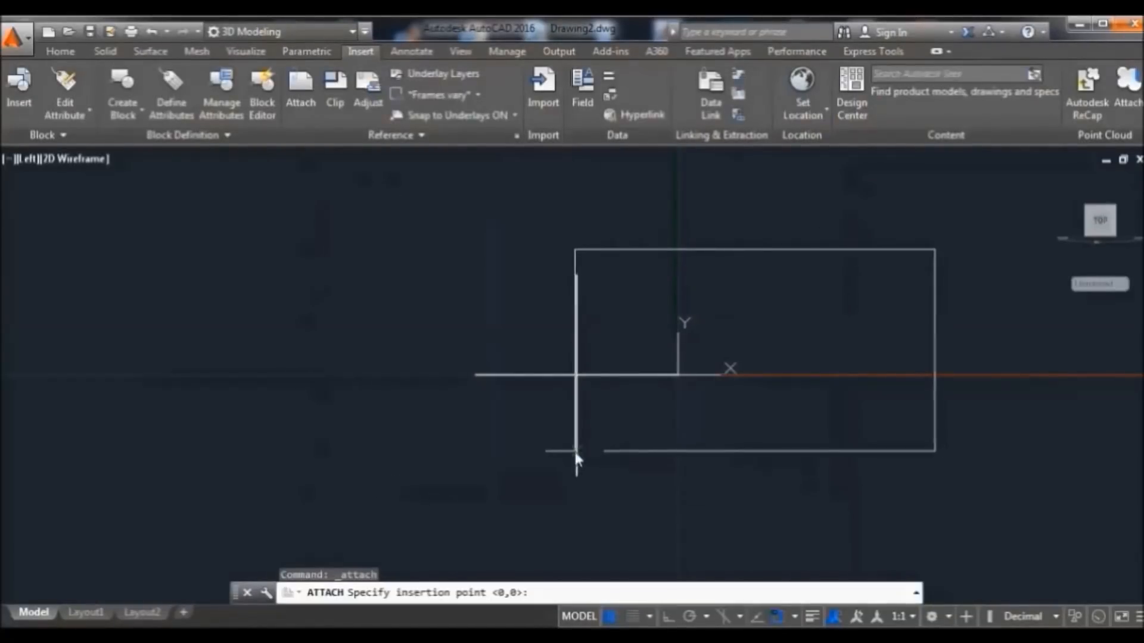
click(614, 434)
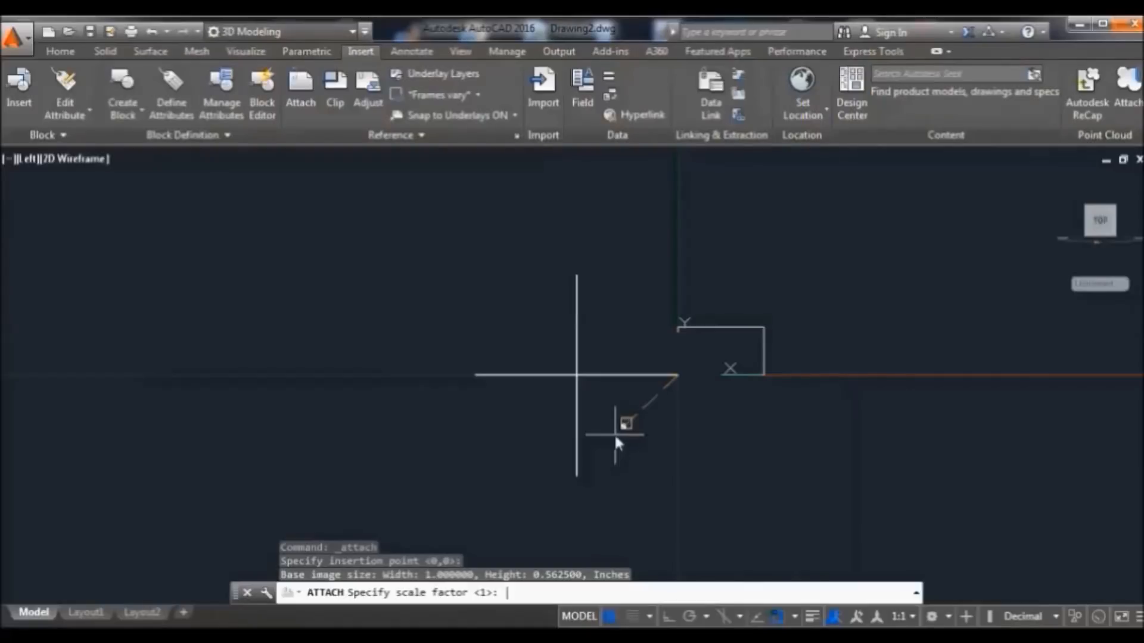
key(Return)
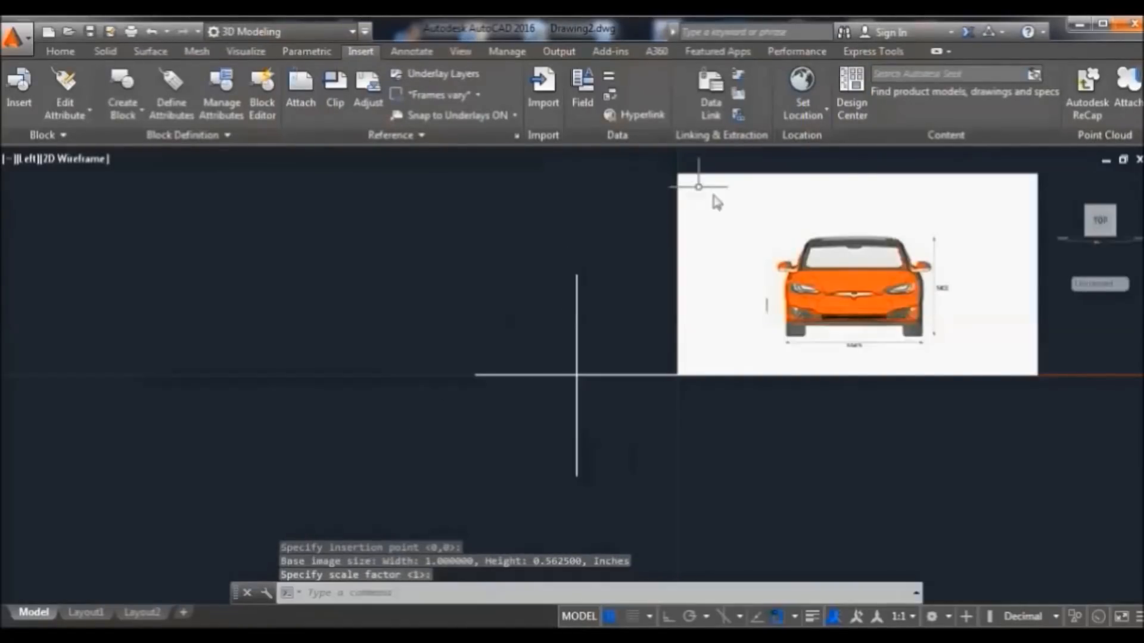
click(864, 176)
click(61, 53)
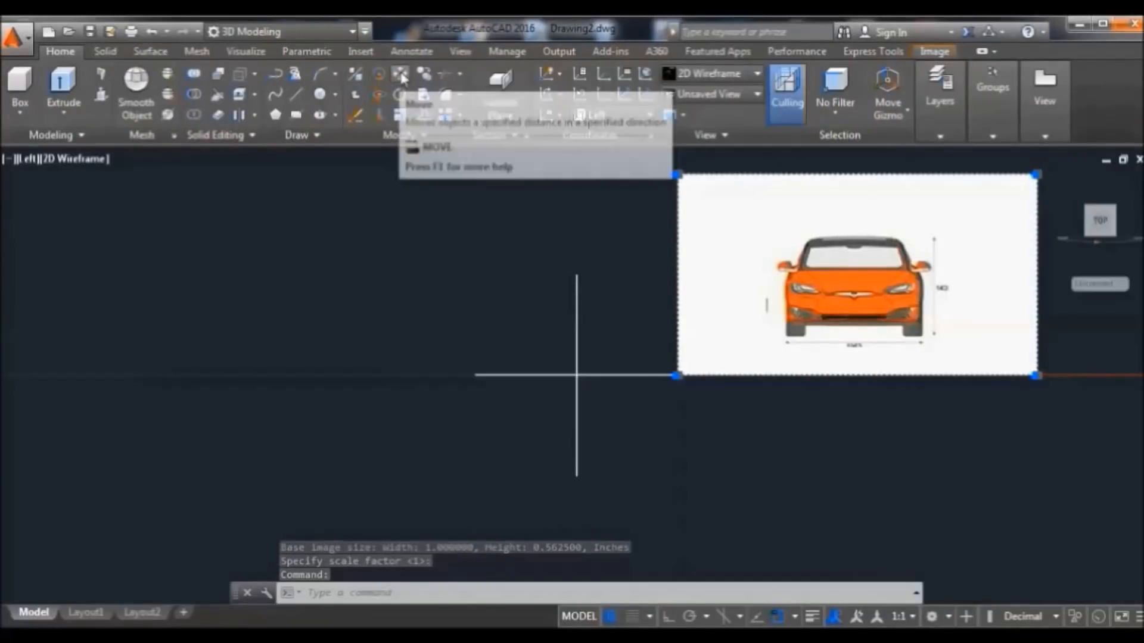
Move the front-view image by its top edge onto the planes' intersection, then view in 3D
click(402, 78)
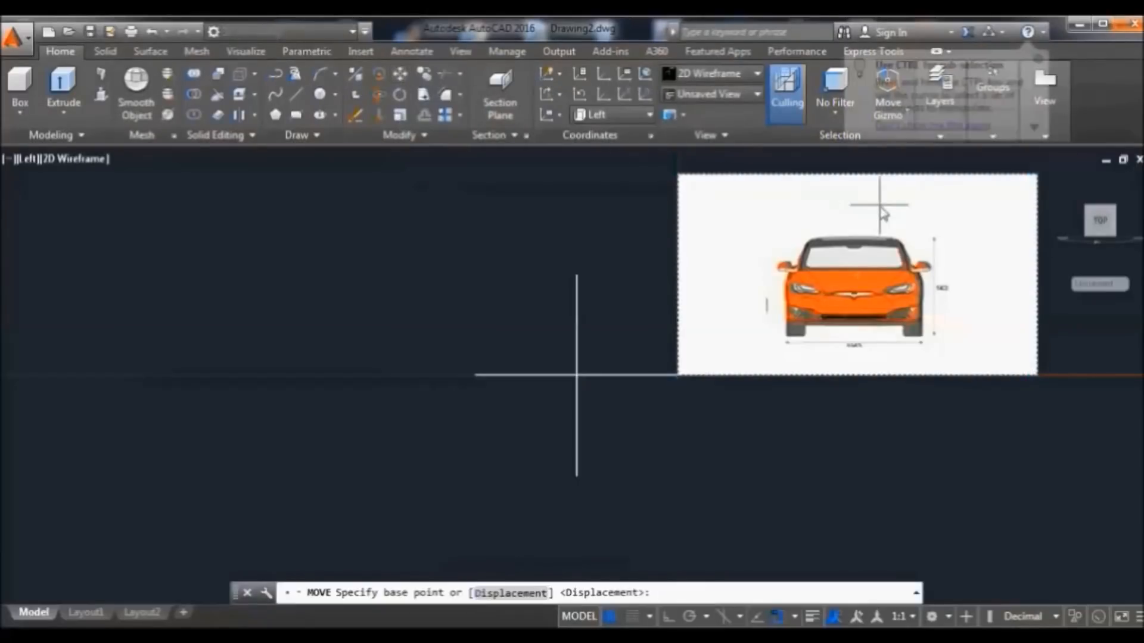
click(858, 175)
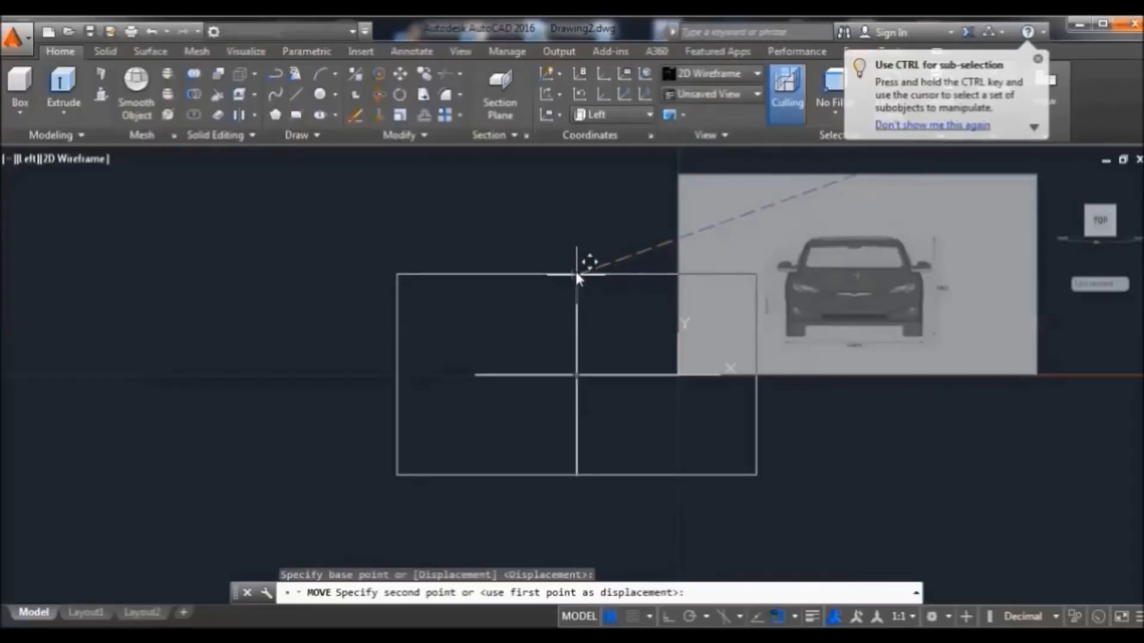
click(576, 273)
click(1053, 89)
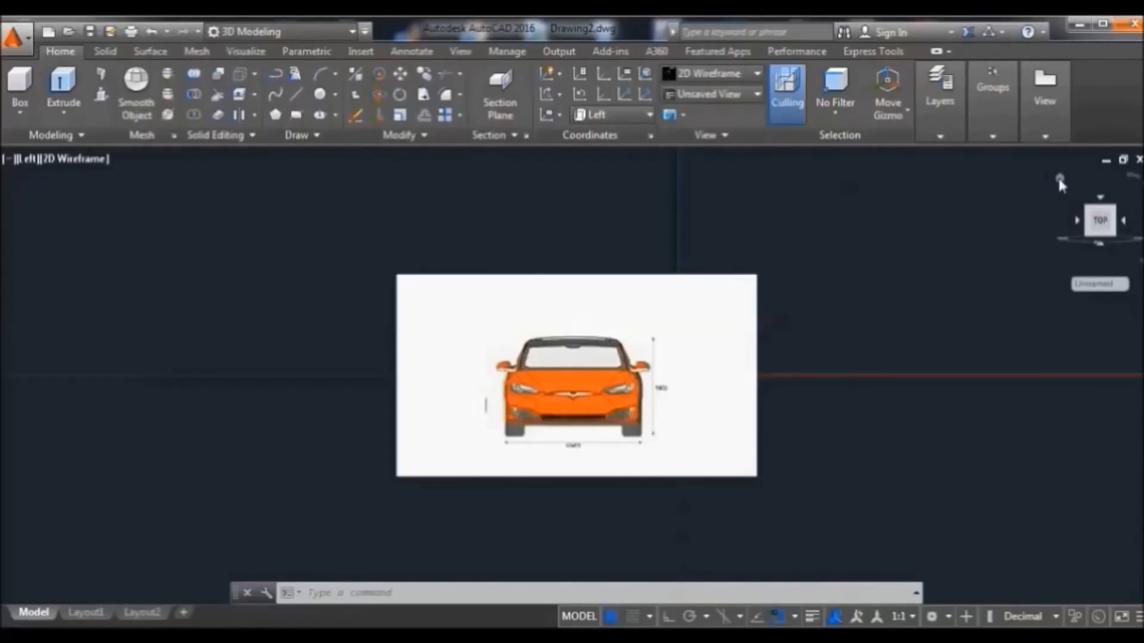
click(1059, 177)
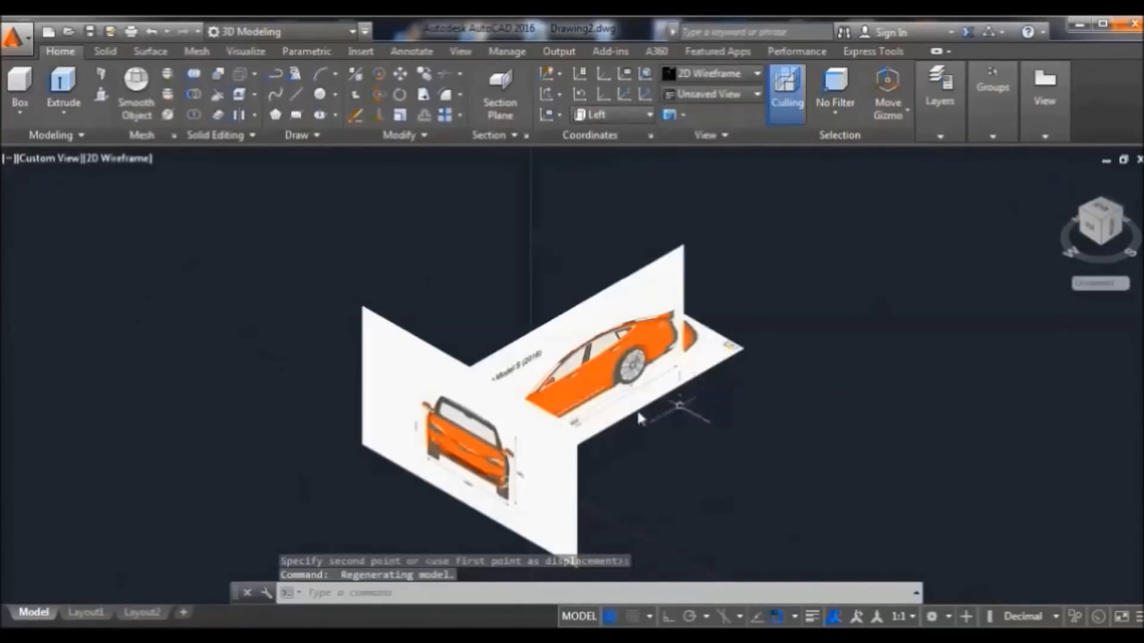
Move the front blueprint image to the planes' intersection, then reset the UCS to World
click(412, 335)
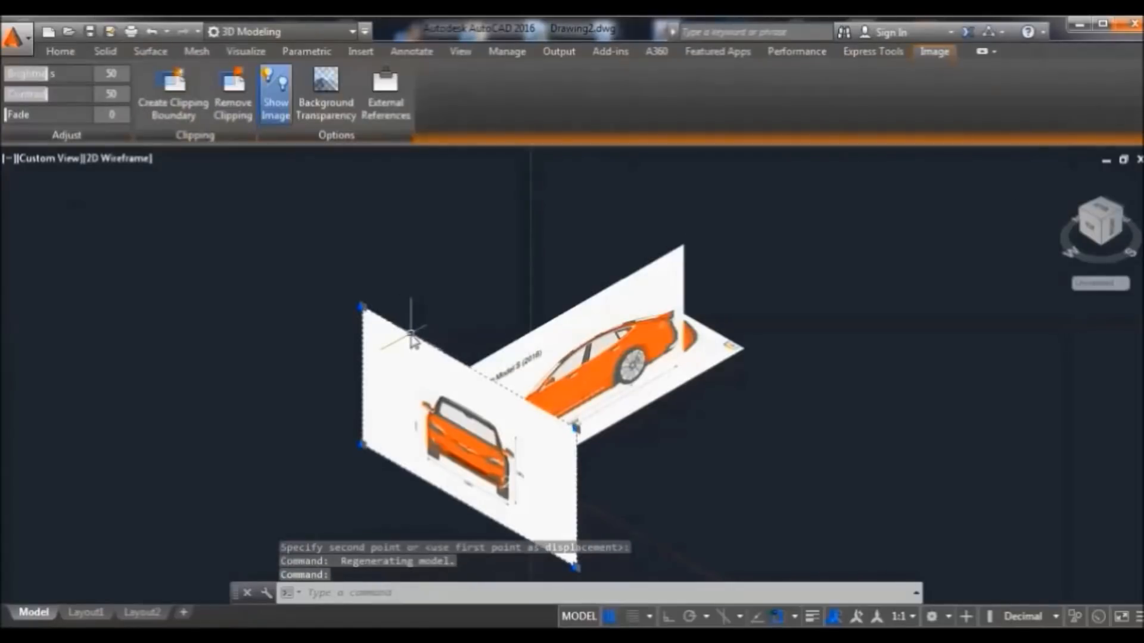
click(60, 52)
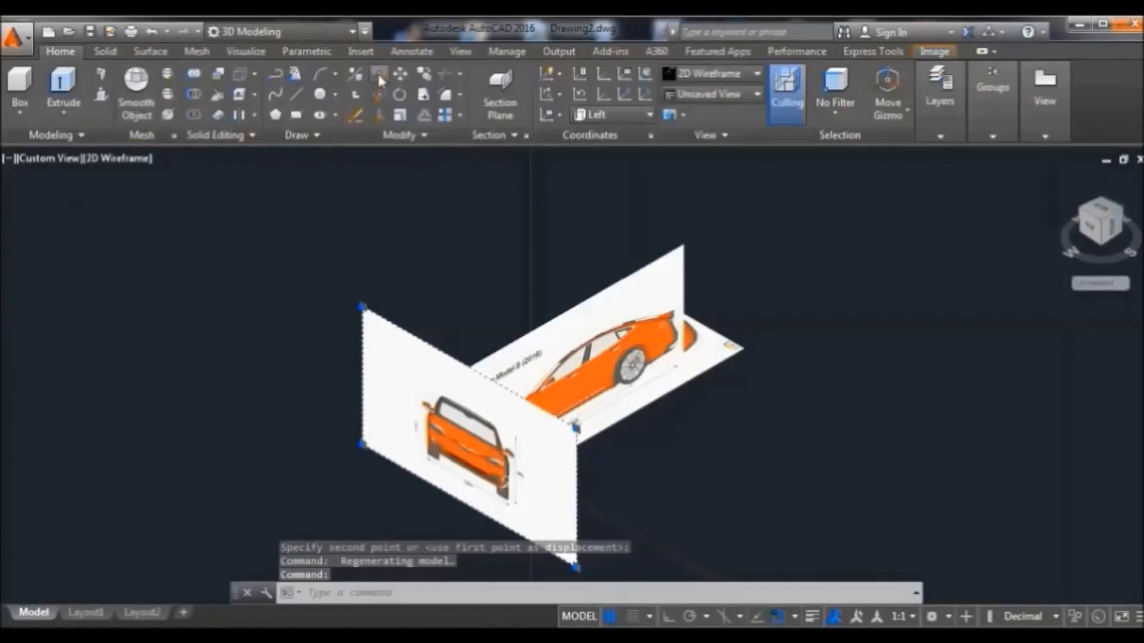
key(Return)
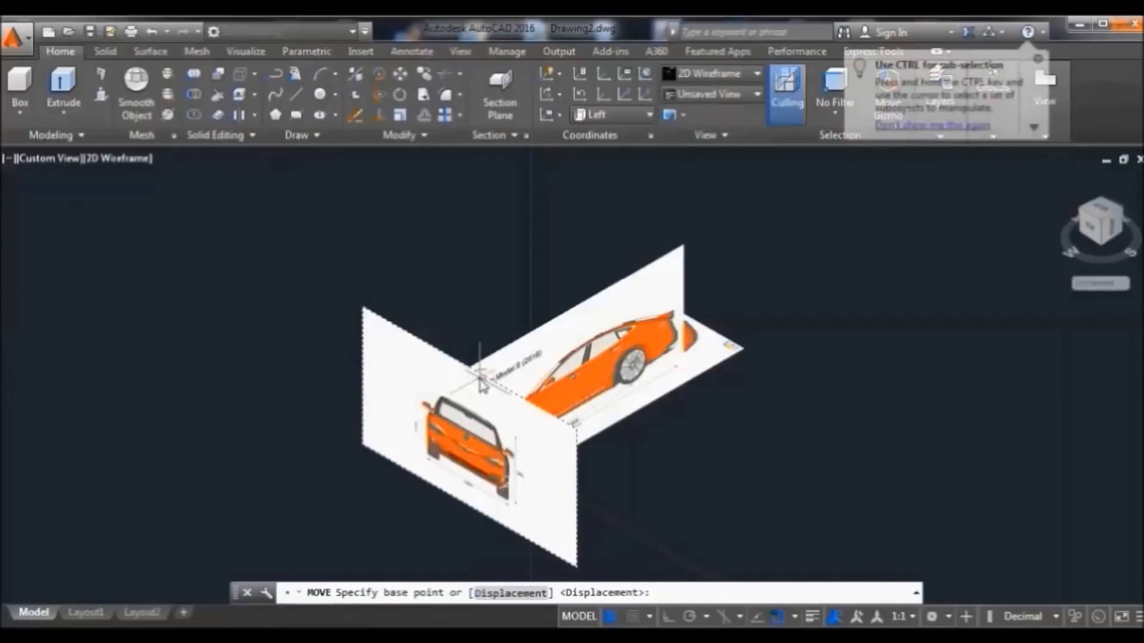
click(470, 371)
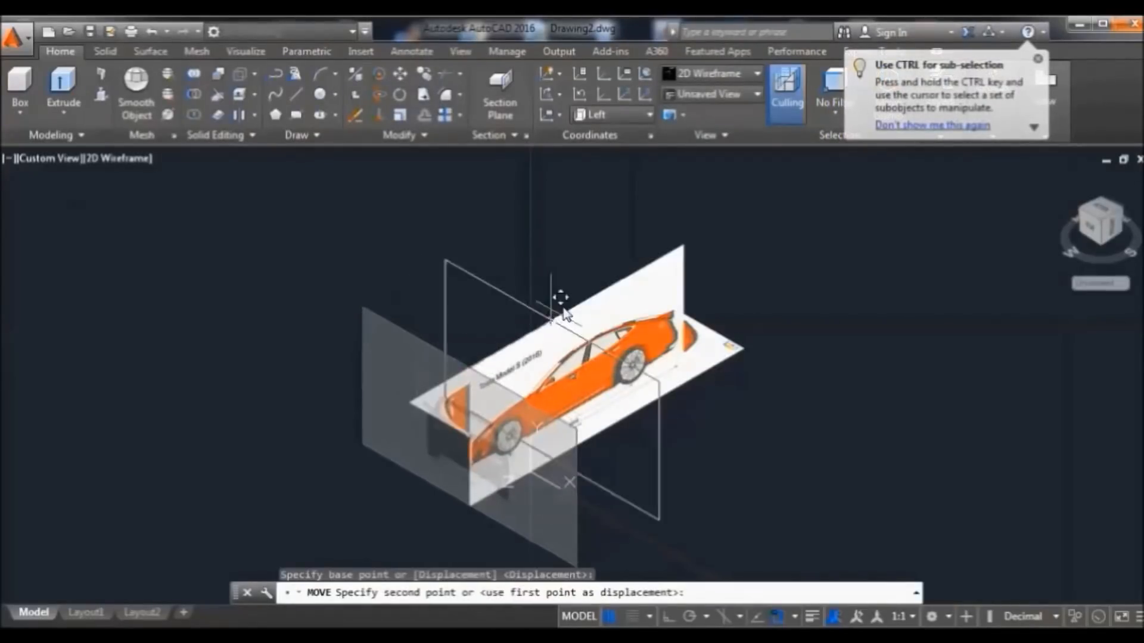
click(576, 305)
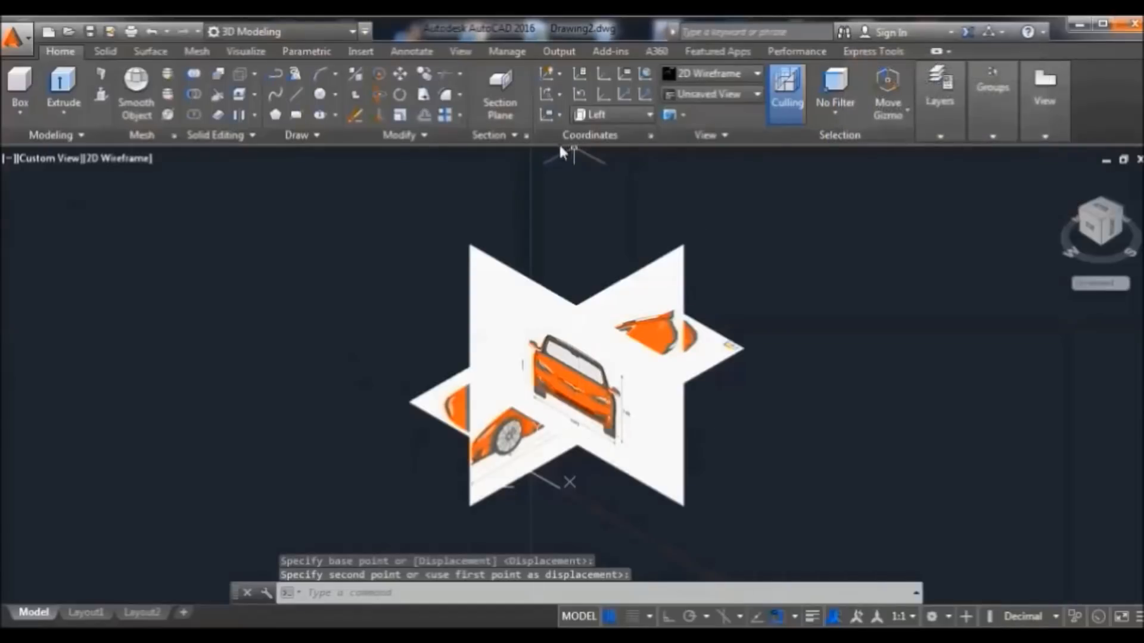
click(608, 115)
click(604, 134)
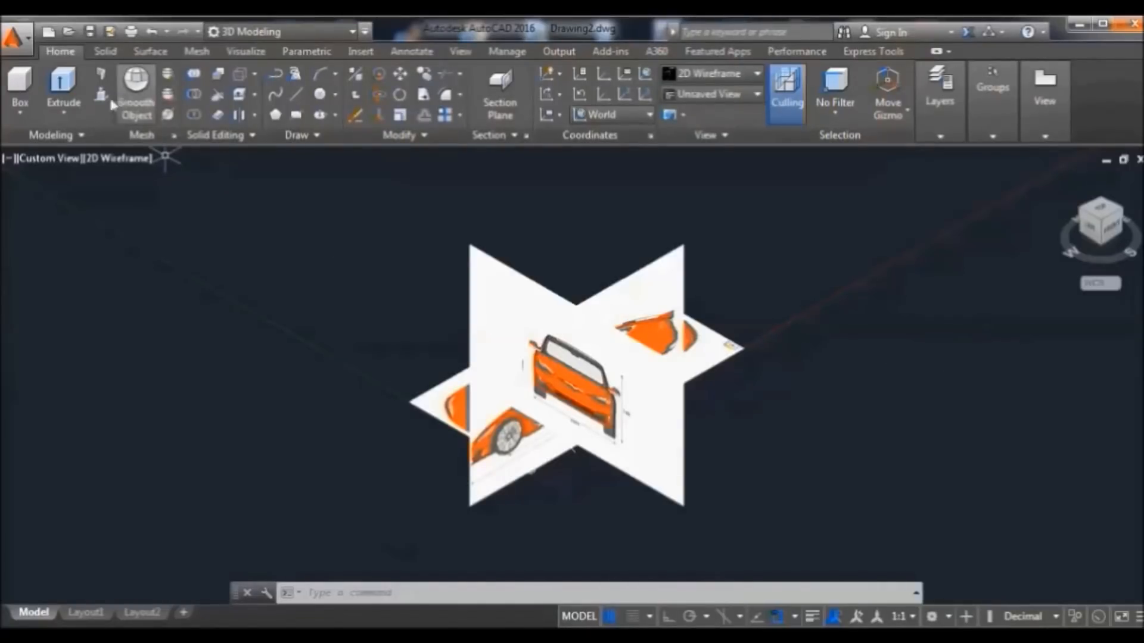
click(89, 135)
click(99, 201)
click(144, 206)
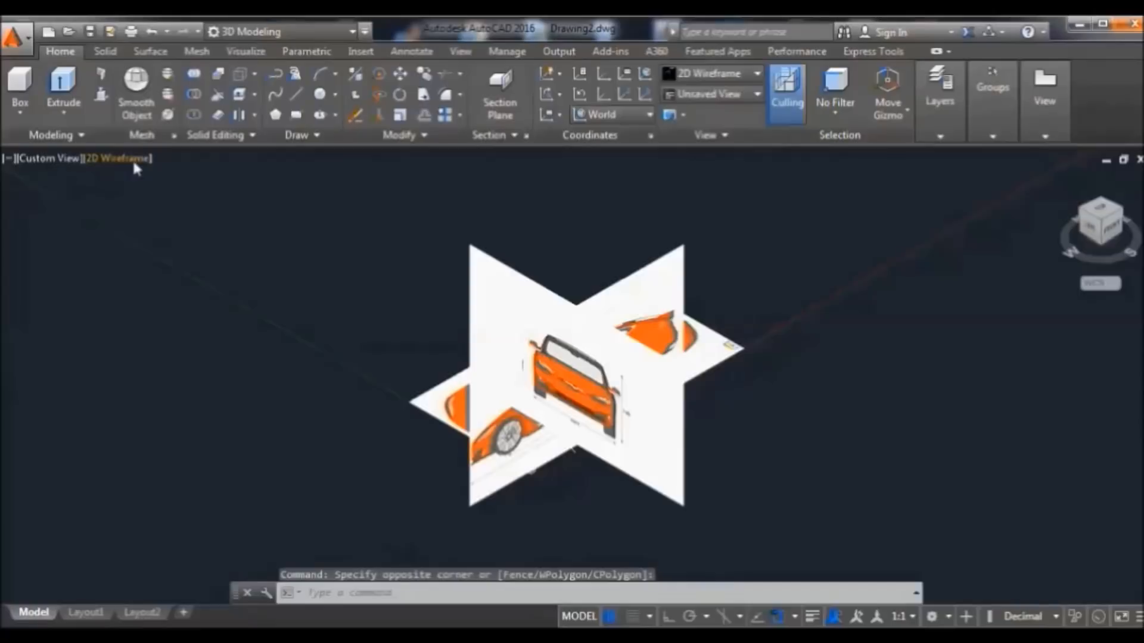
click(132, 158)
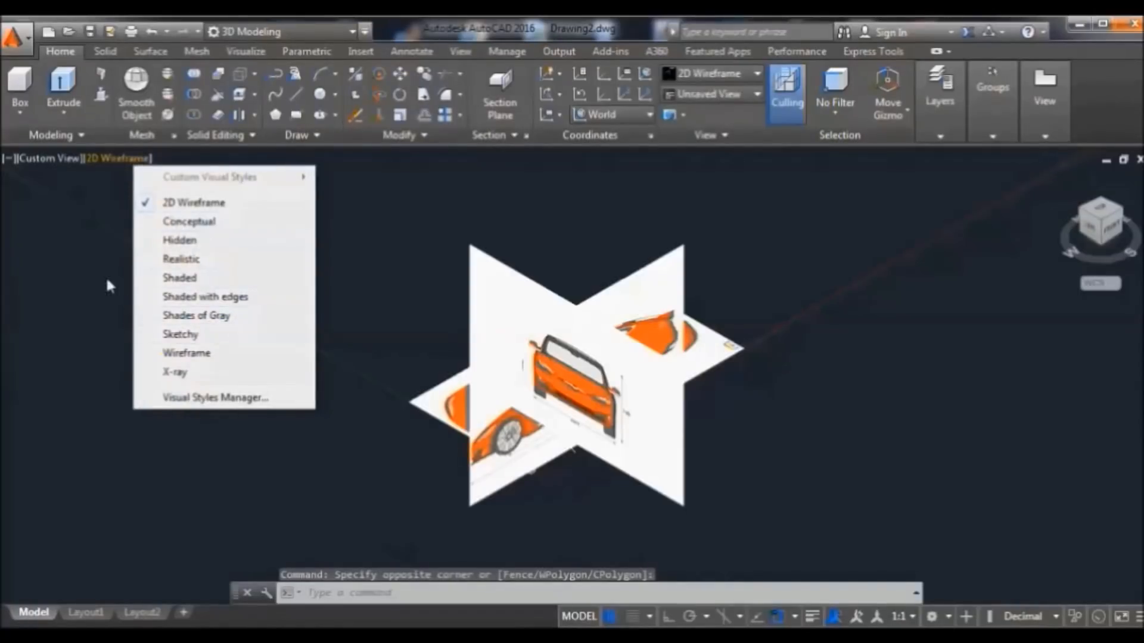
click(73, 258)
click(222, 245)
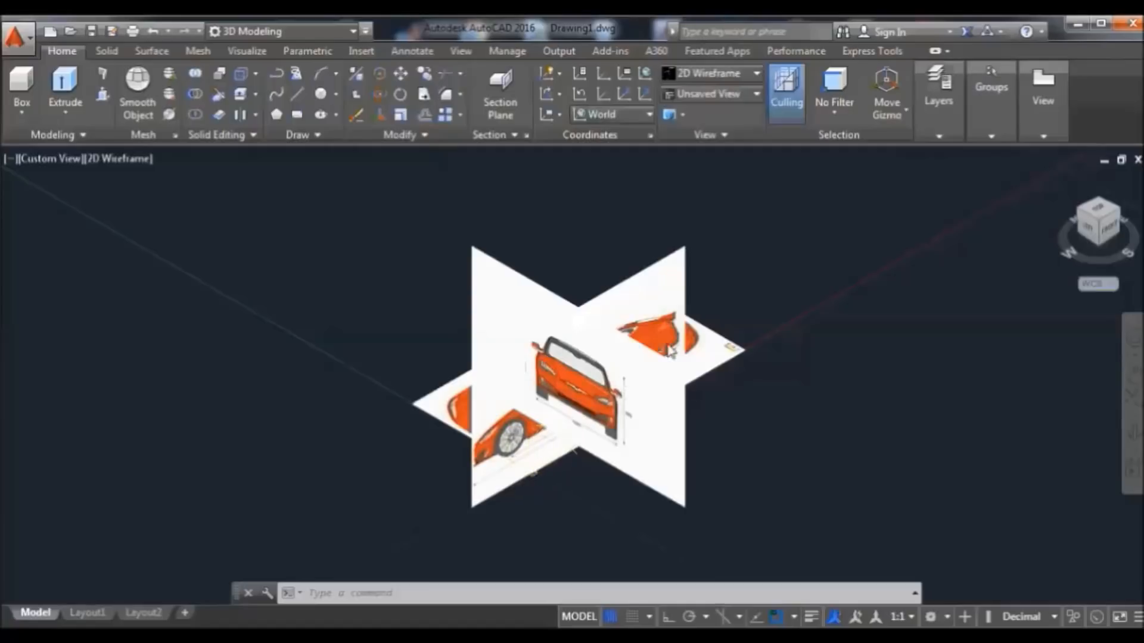
mouse_move(697, 329)
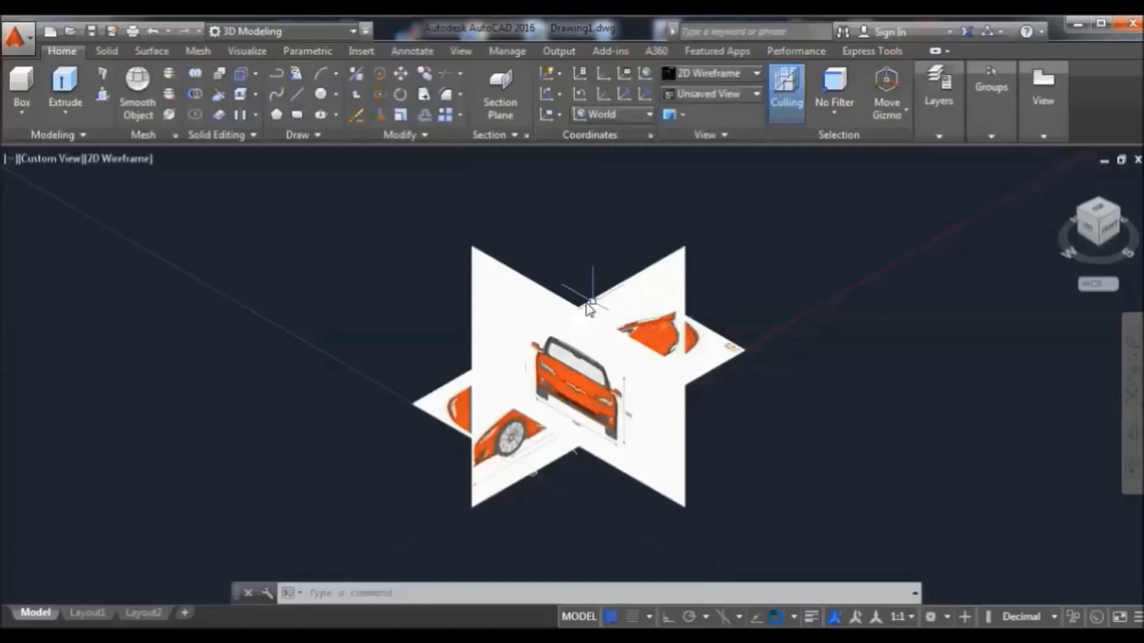
Hide the front and top blueprint image planes with Isolate > Hide Objects
click(536, 289)
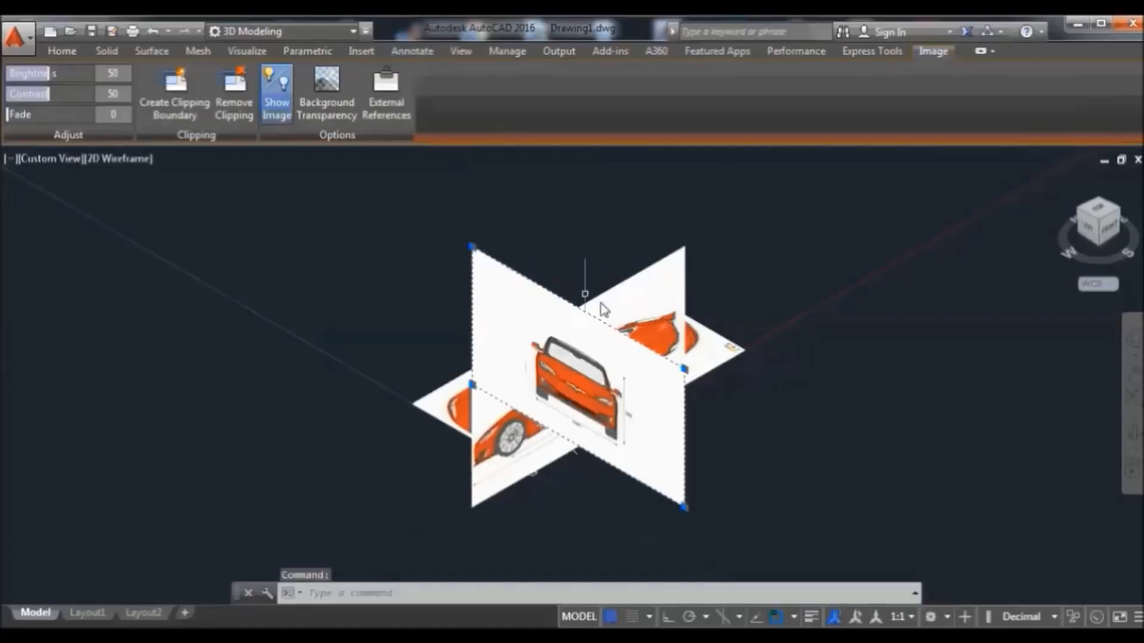
click(720, 368)
right_click(711, 305)
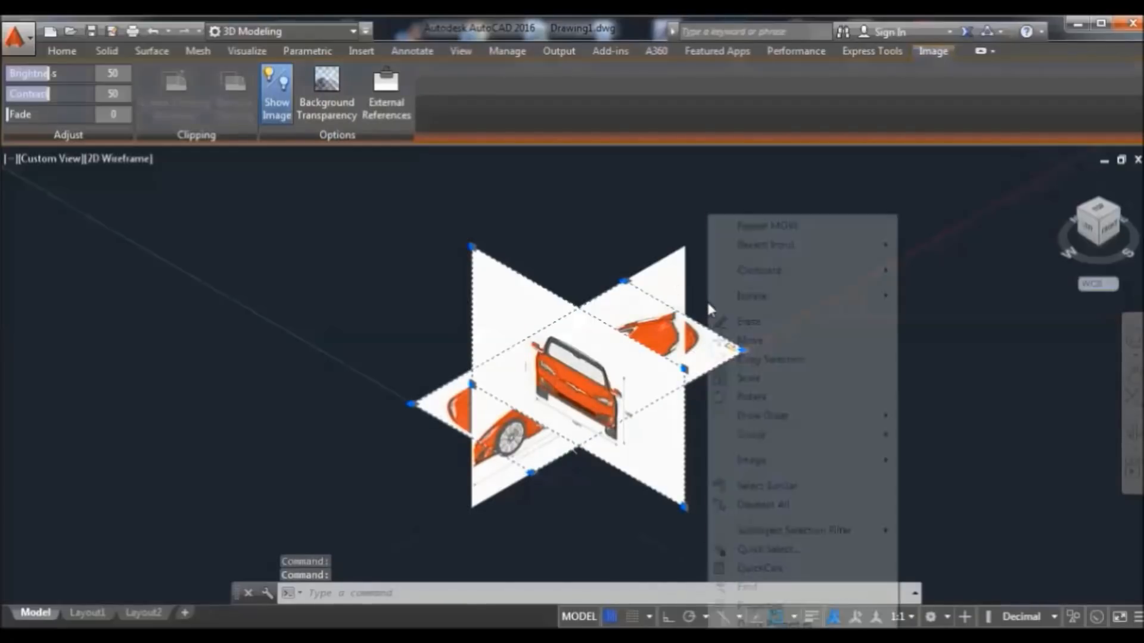
mouse_move(825, 296)
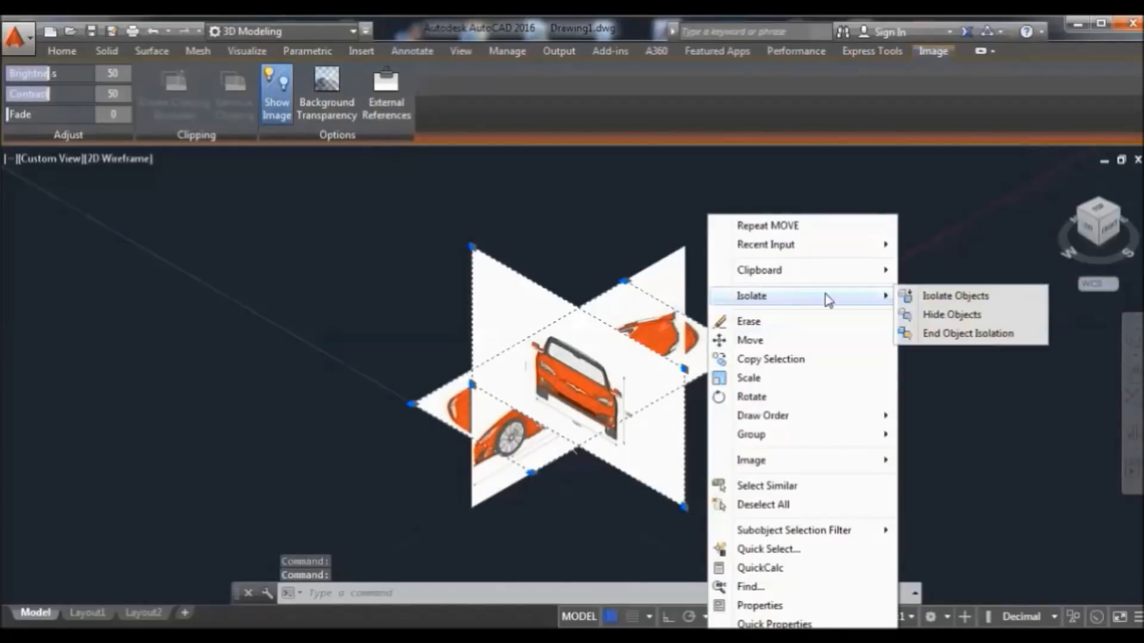
click(937, 315)
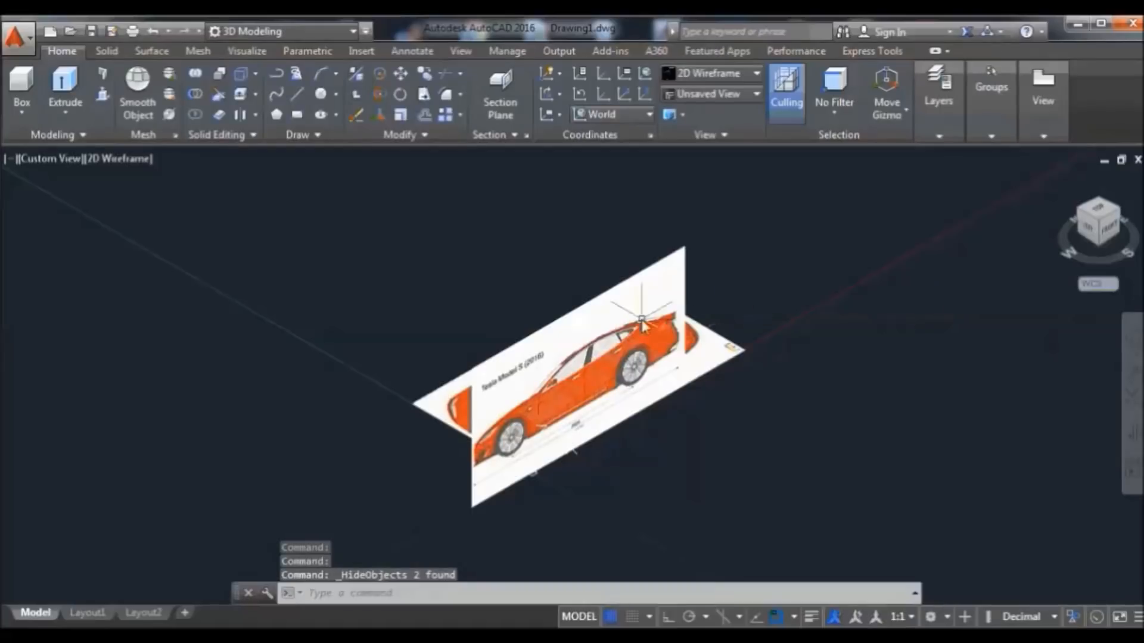
Hide the remaining extra plane and view the side image straight from the Front
click(737, 358)
right_click(736, 358)
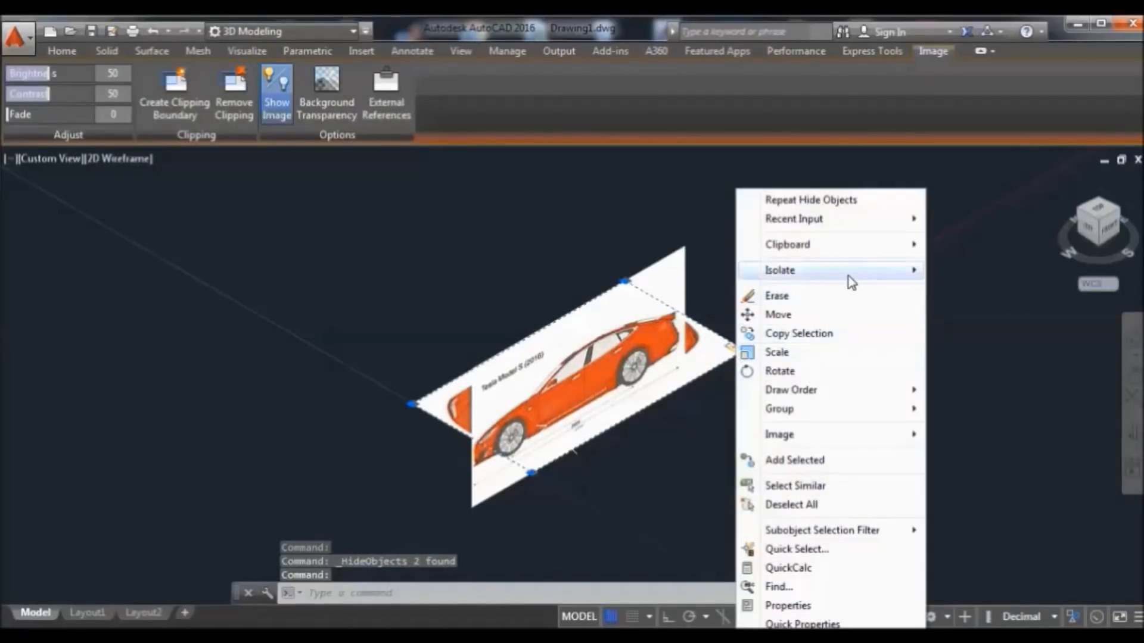
mouse_move(906, 273)
click(968, 290)
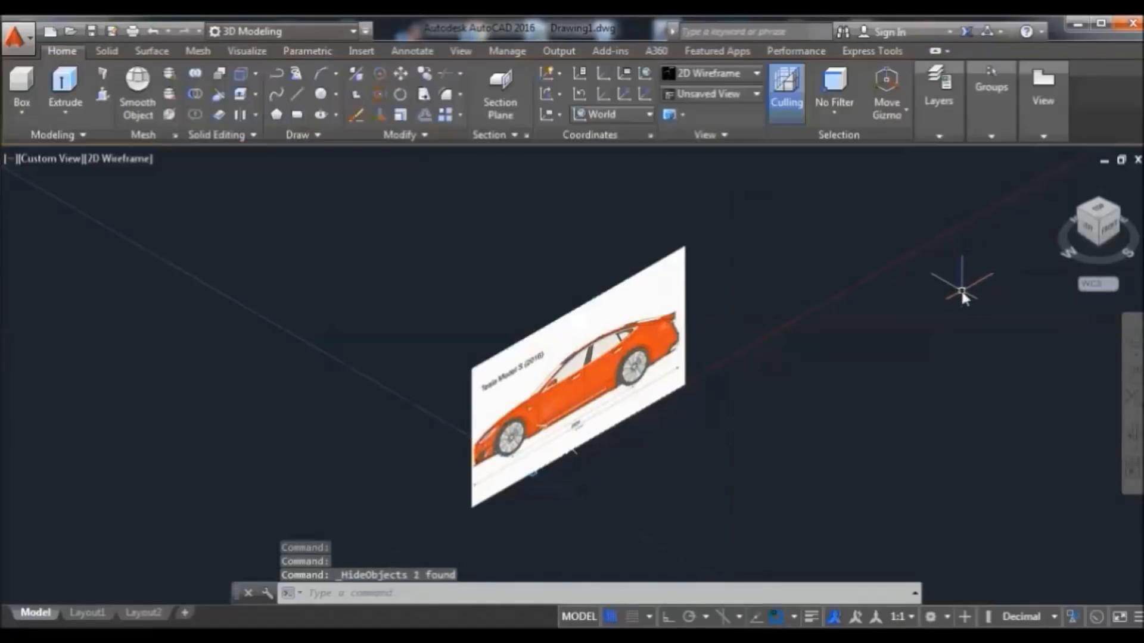
click(1114, 232)
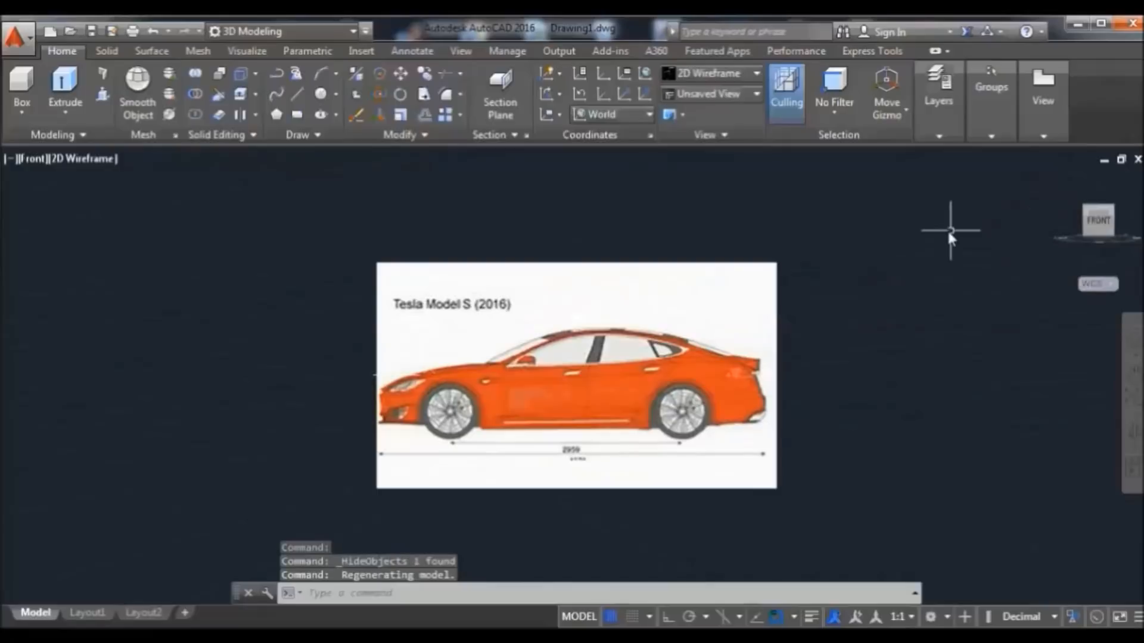
Align the UCS to the Front plane and return to the angled home view
click(649, 115)
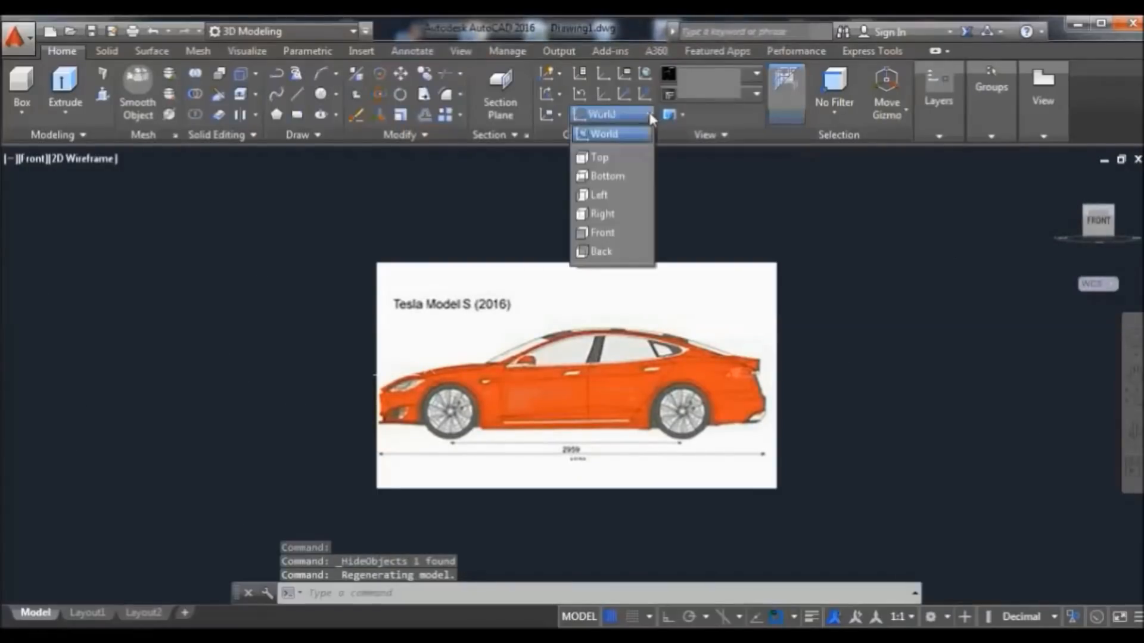
click(615, 231)
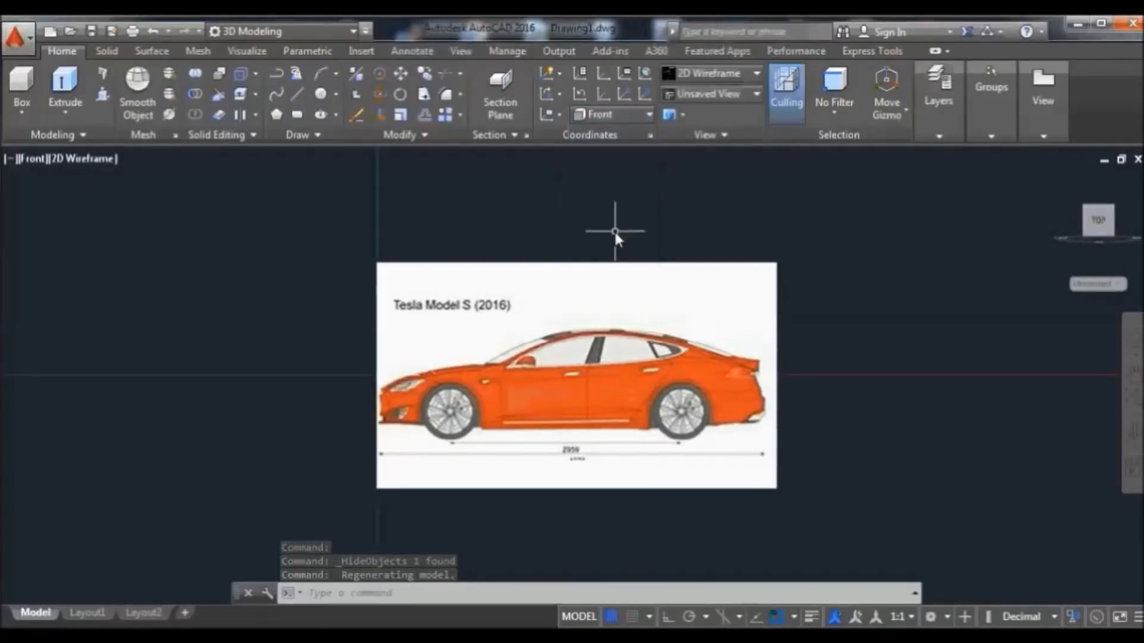
click(1057, 179)
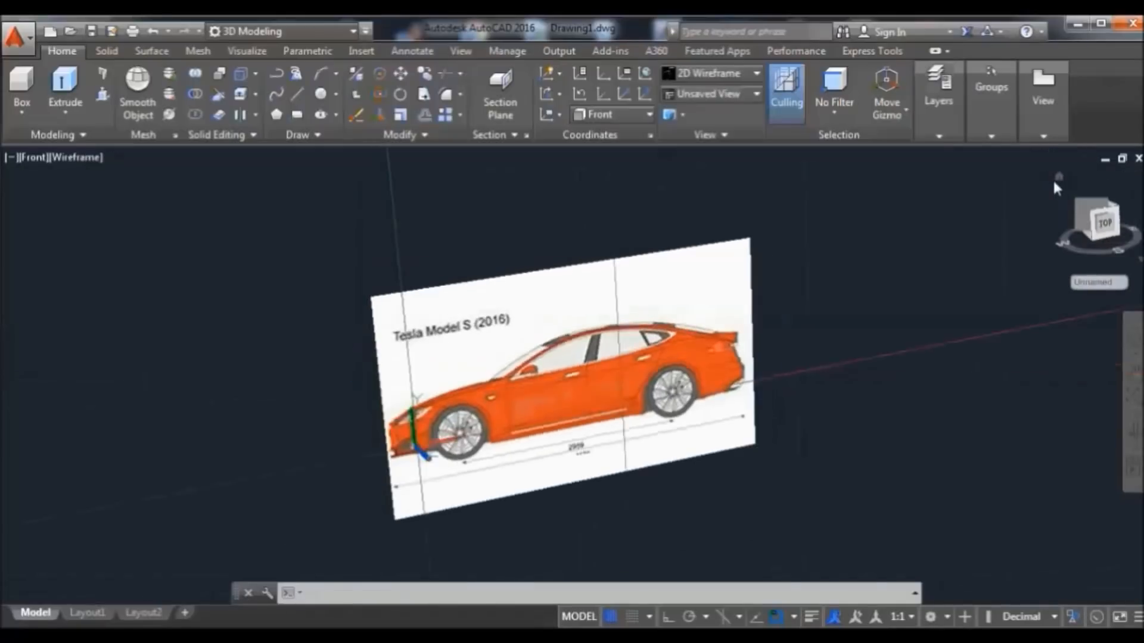
click(516, 501)
click(516, 501)
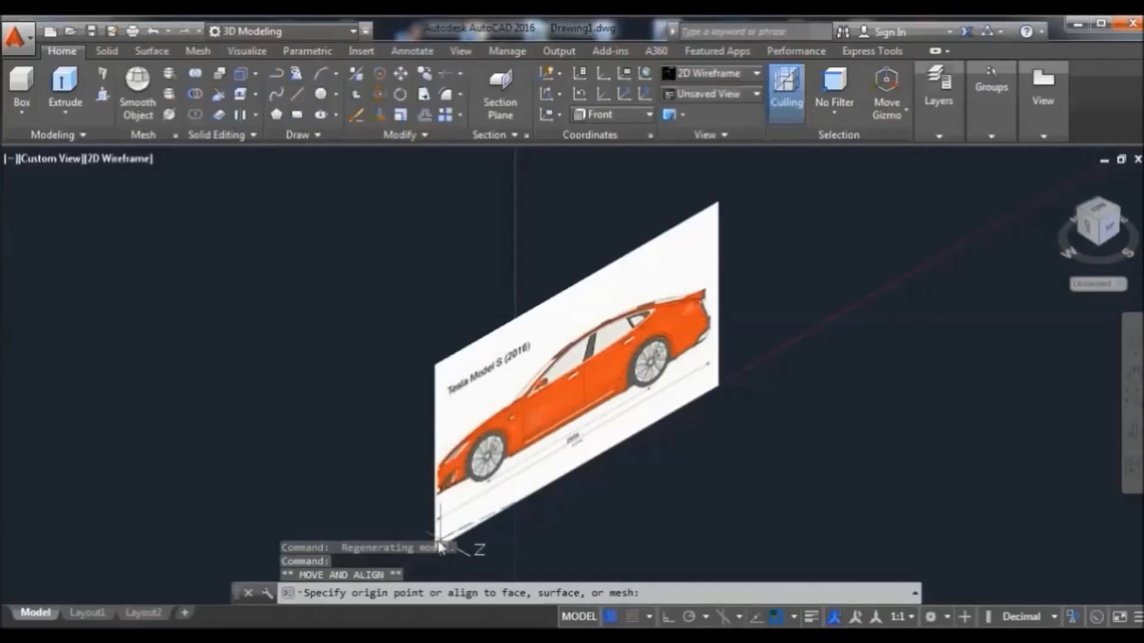
key(Escape)
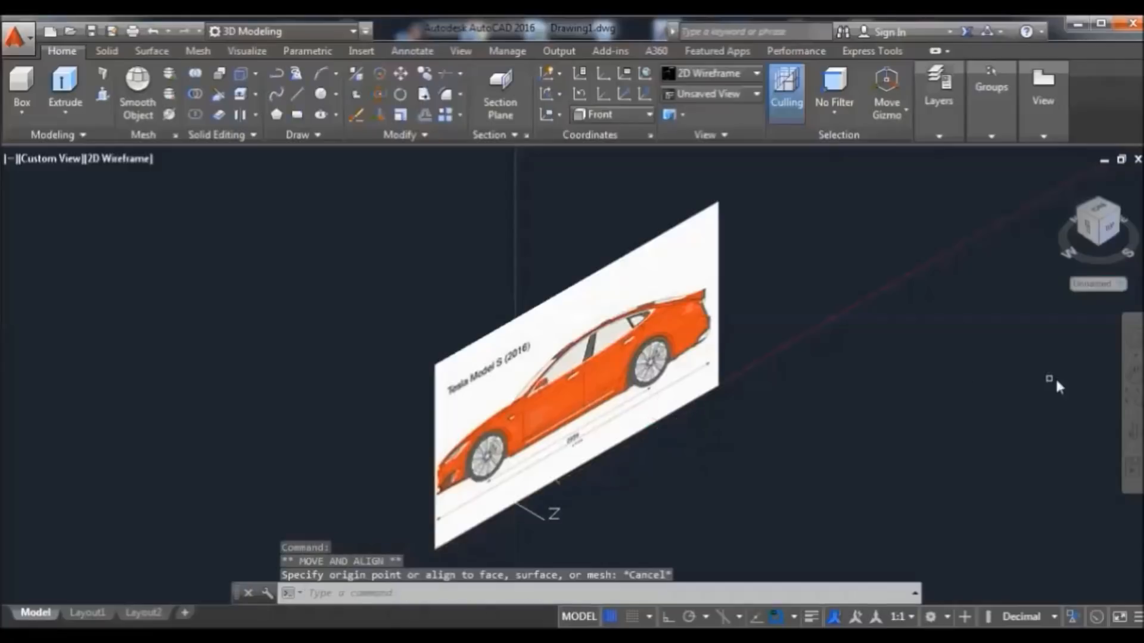
Move the UCS origin to the side-view image plane's lower corner
click(1134, 376)
drag(709, 452, 716, 418)
right_click(805, 275)
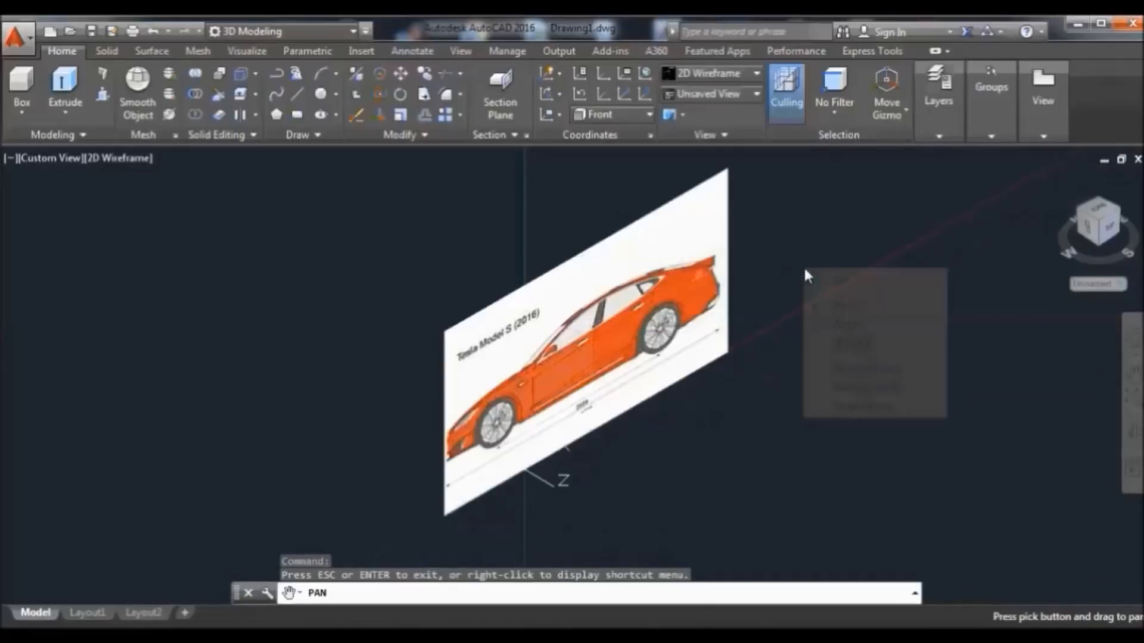
click(845, 280)
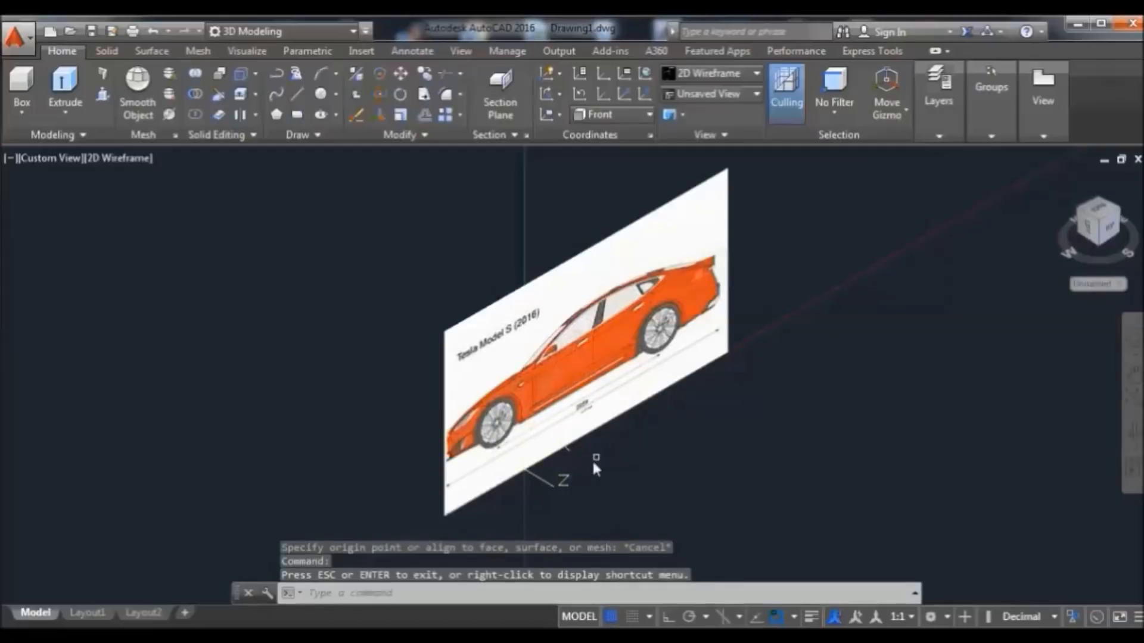
click(524, 470)
click(524, 468)
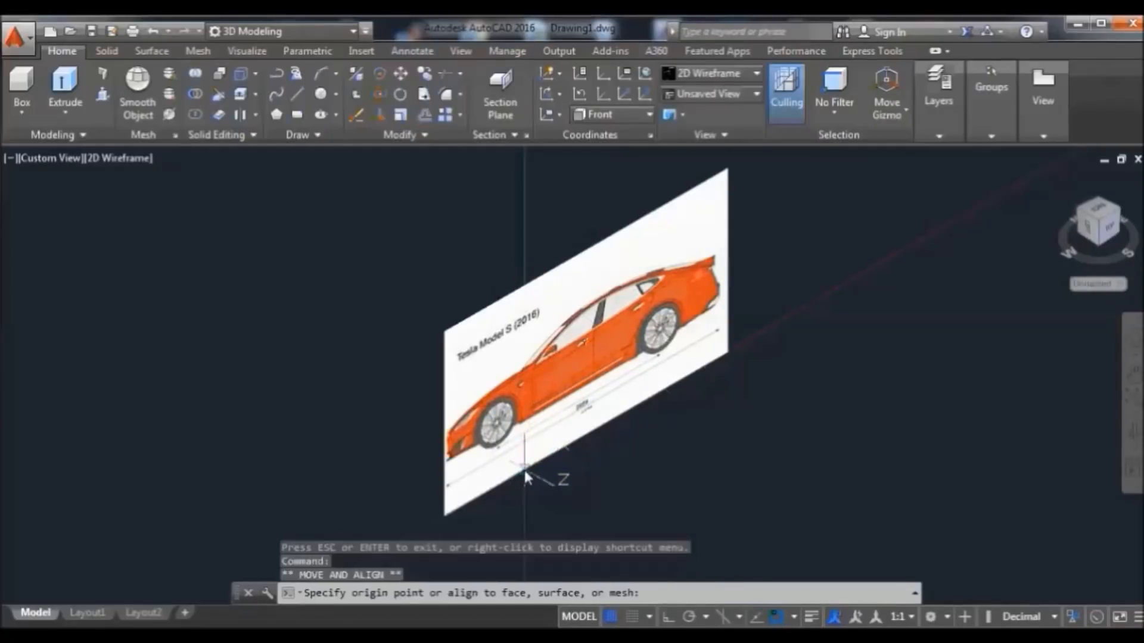
click(442, 511)
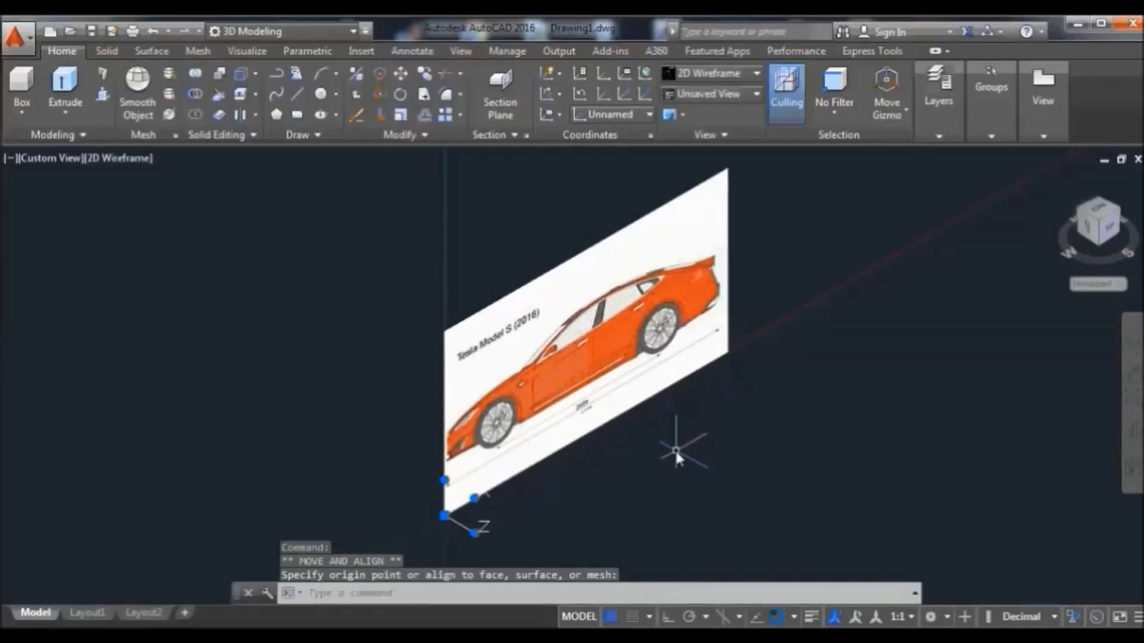
middle_drag(676, 451, 654, 469)
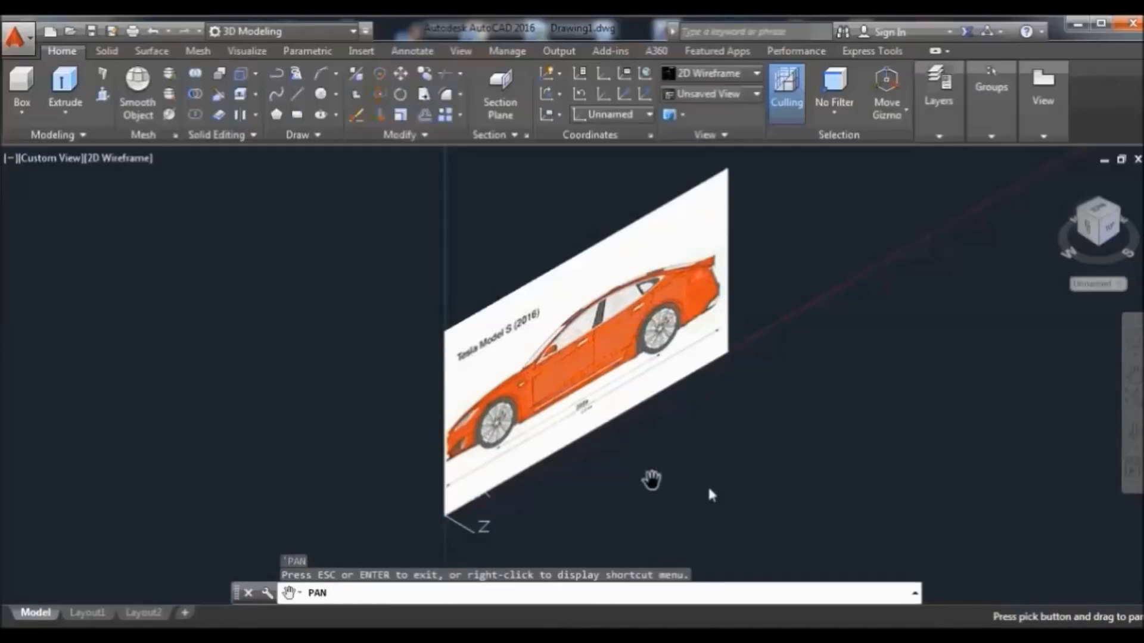
key(Escape)
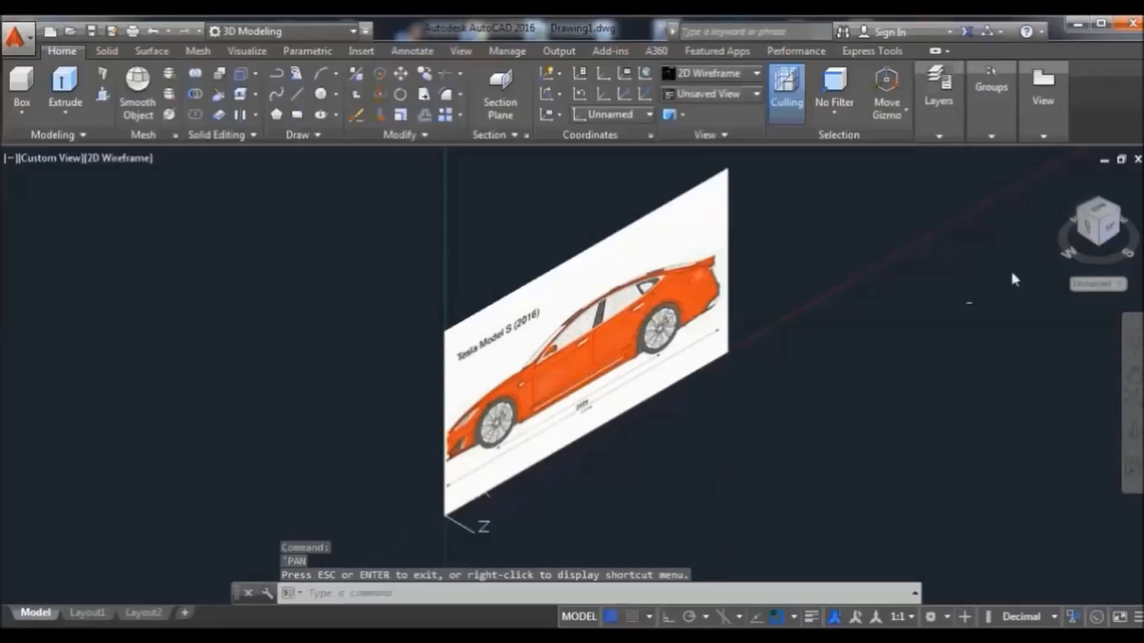
click(1109, 232)
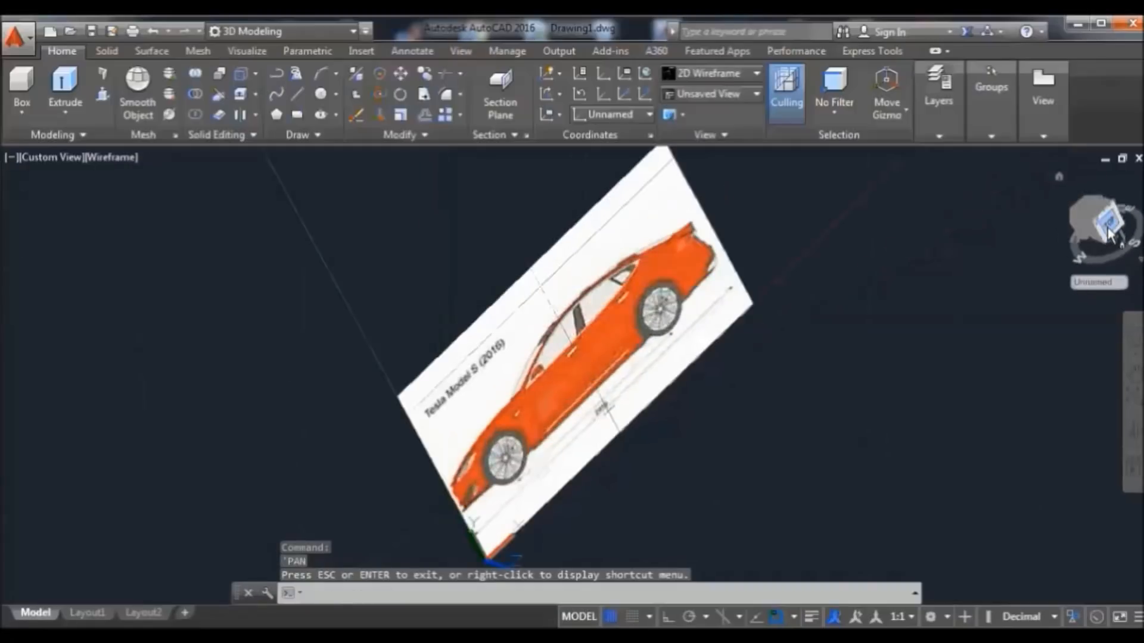
View the side-view Tesla straight from the Front, zoomed in and centred in the drawing area
click(1109, 229)
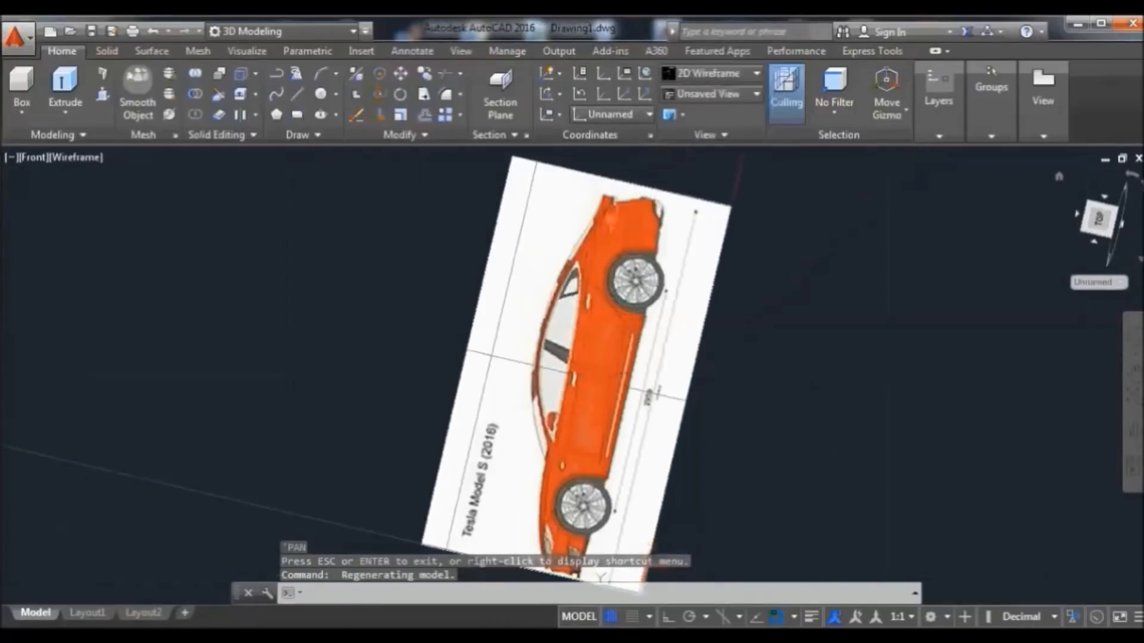
scroll(711, 392, up, 2)
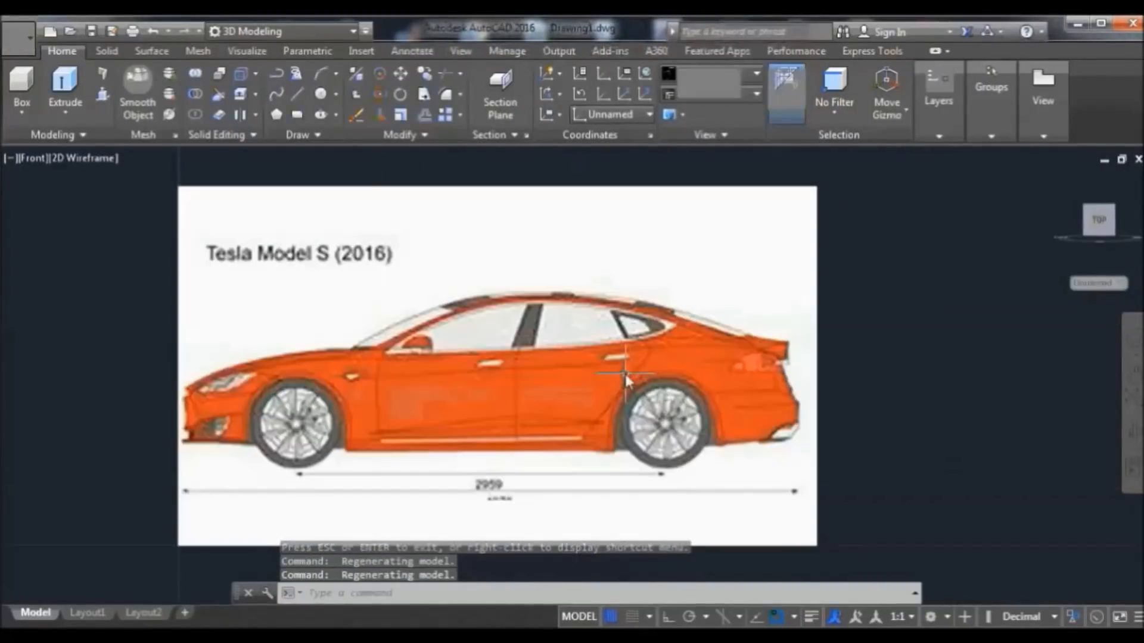
scroll(625, 371, up, 2)
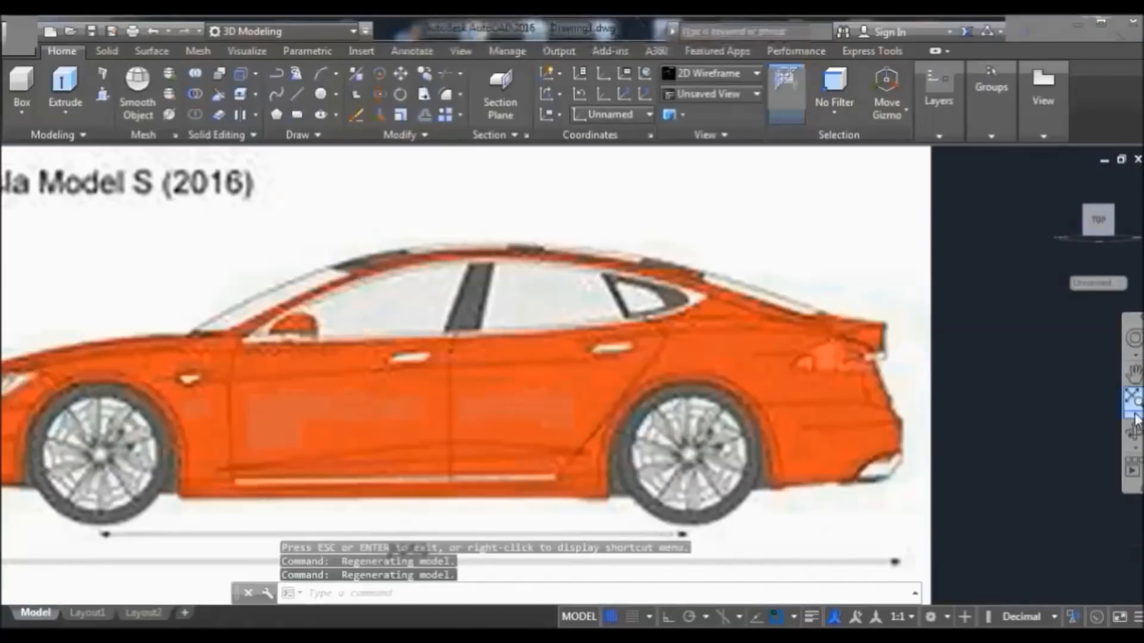
click(1134, 377)
drag(643, 475, 699, 462)
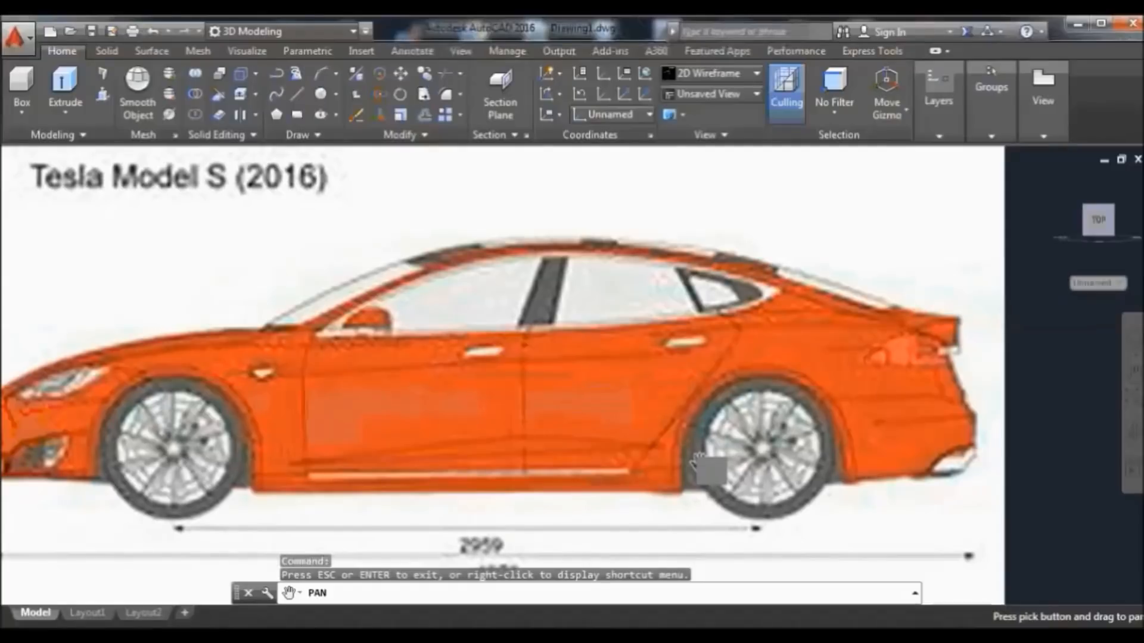
drag(607, 336, 659, 311)
right_click(573, 188)
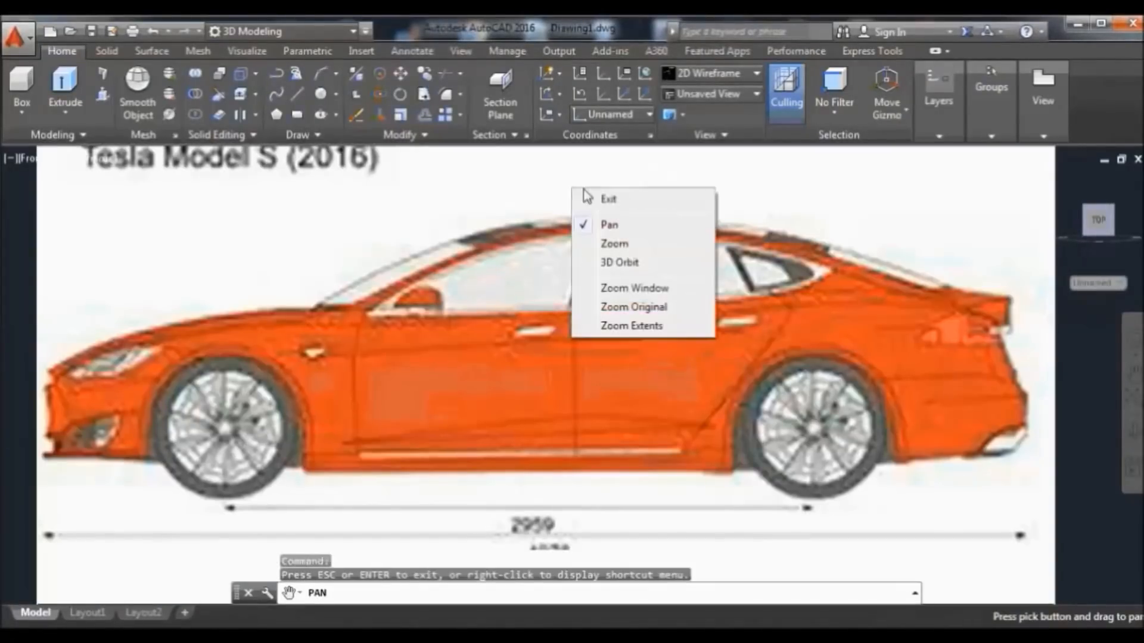
click(608, 199)
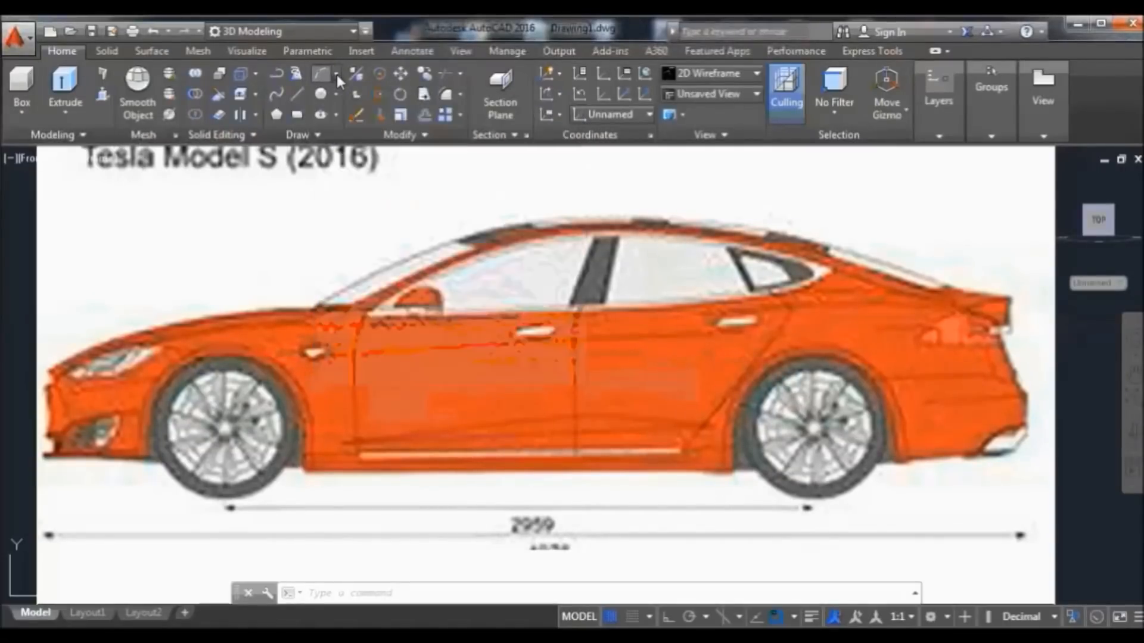
Start a Start, End, Direction arc from the Draw panel's Arc list
click(338, 74)
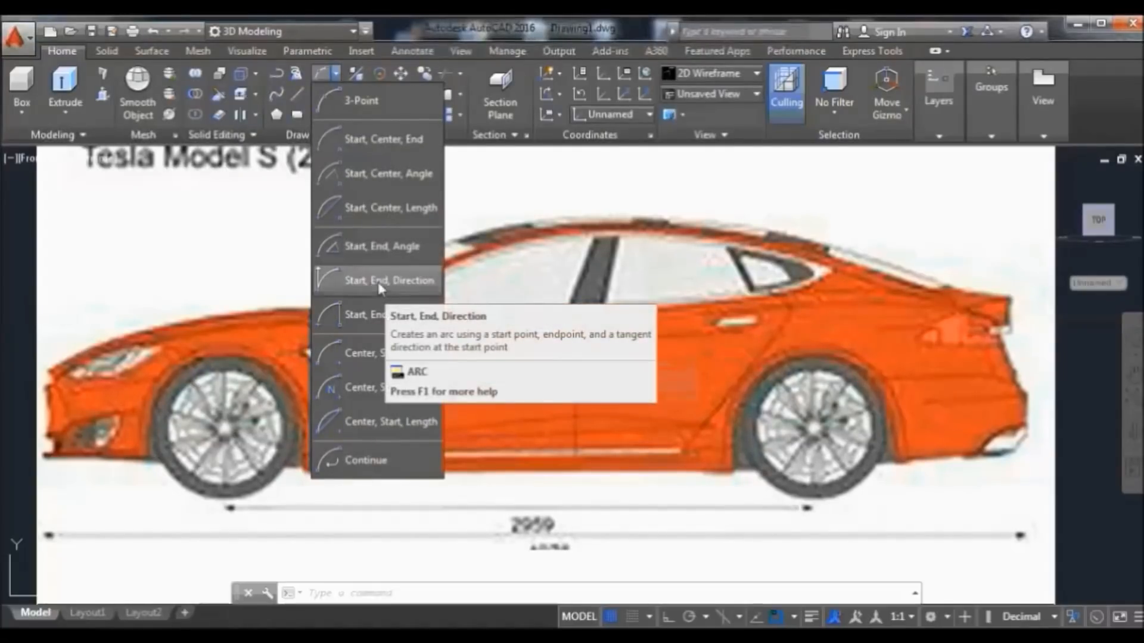
click(359, 281)
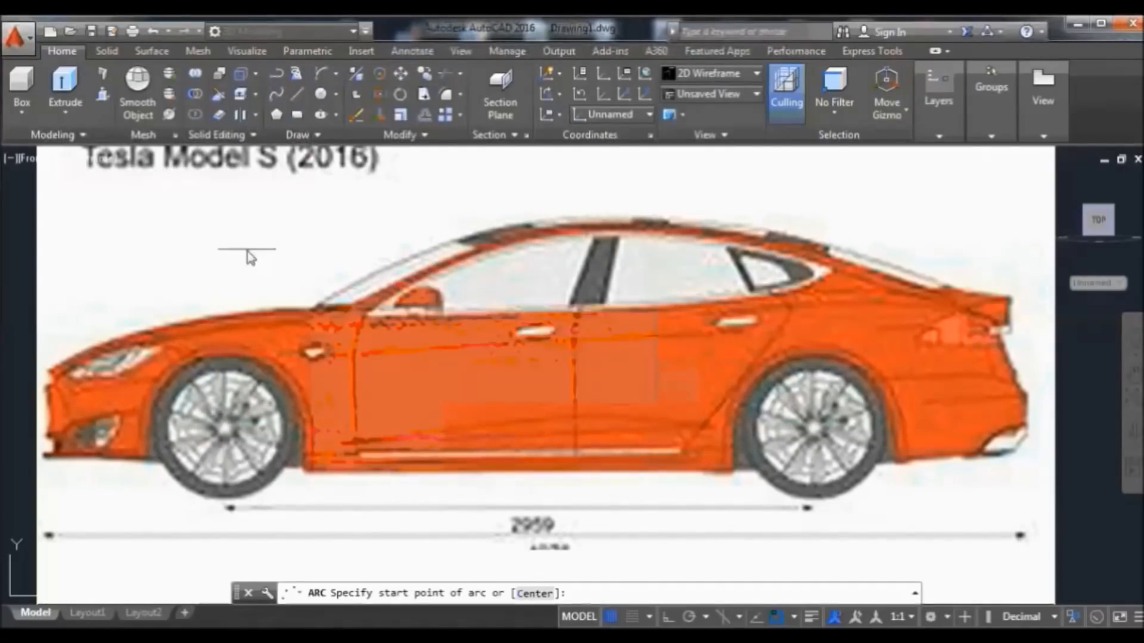
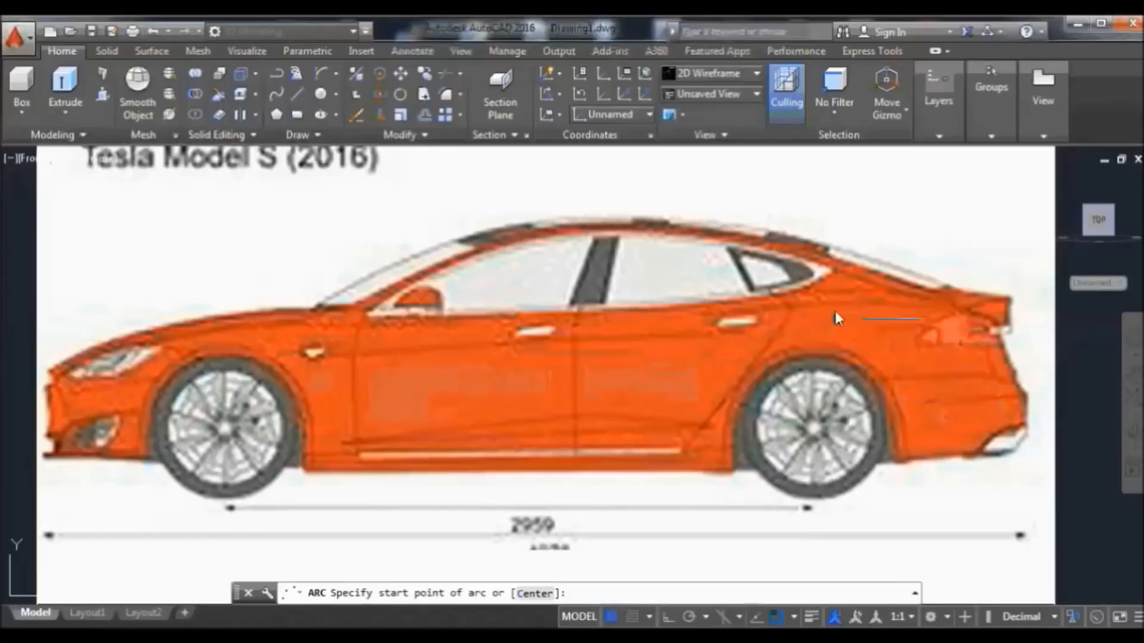
Trace the hood with a Start-End-Direction arc from the hood front to the windshield base, then select it
click(47, 370)
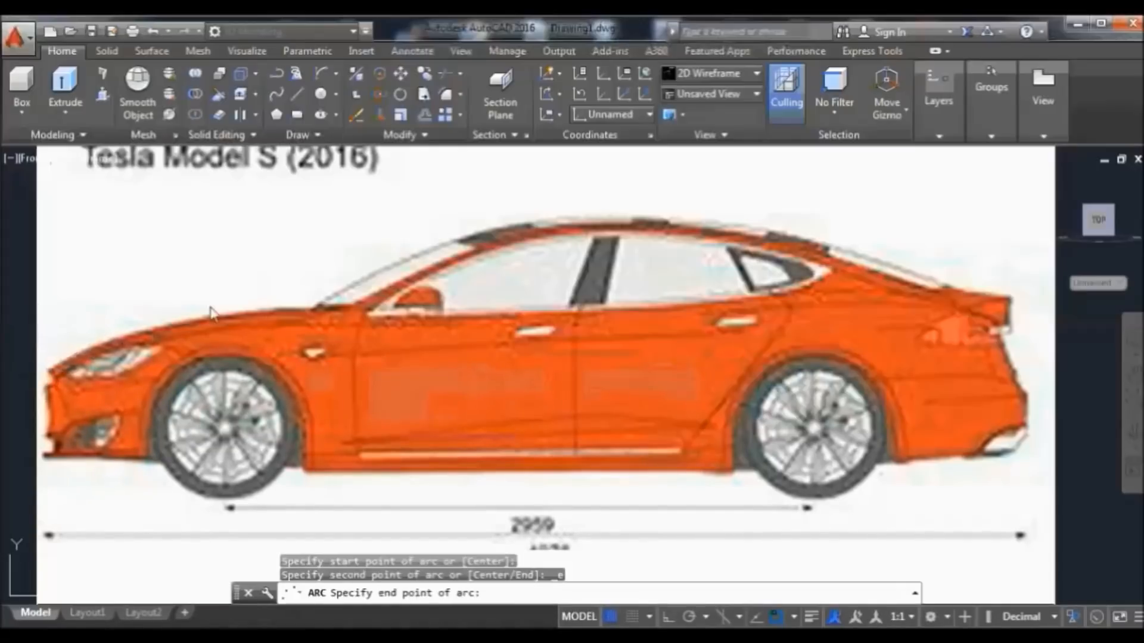
click(312, 309)
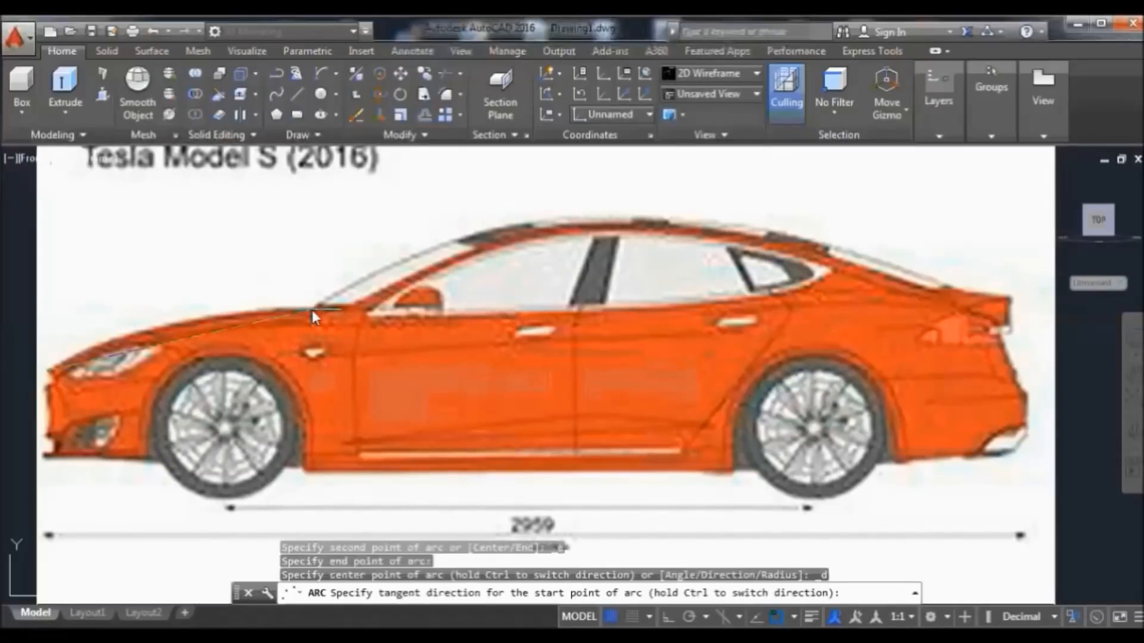
click(213, 290)
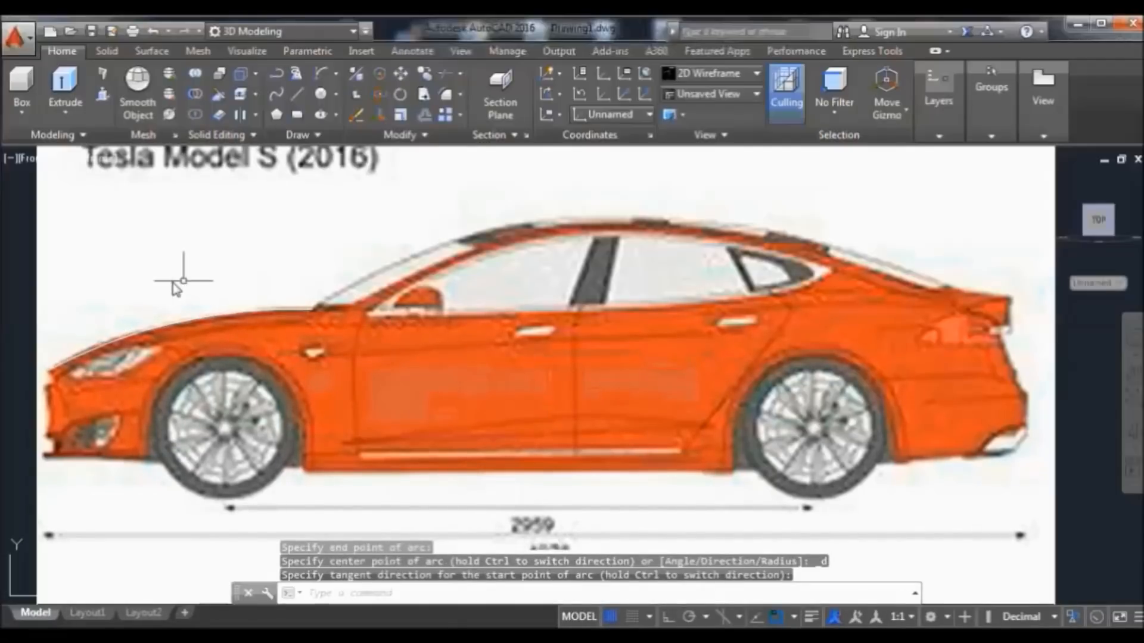
click(93, 347)
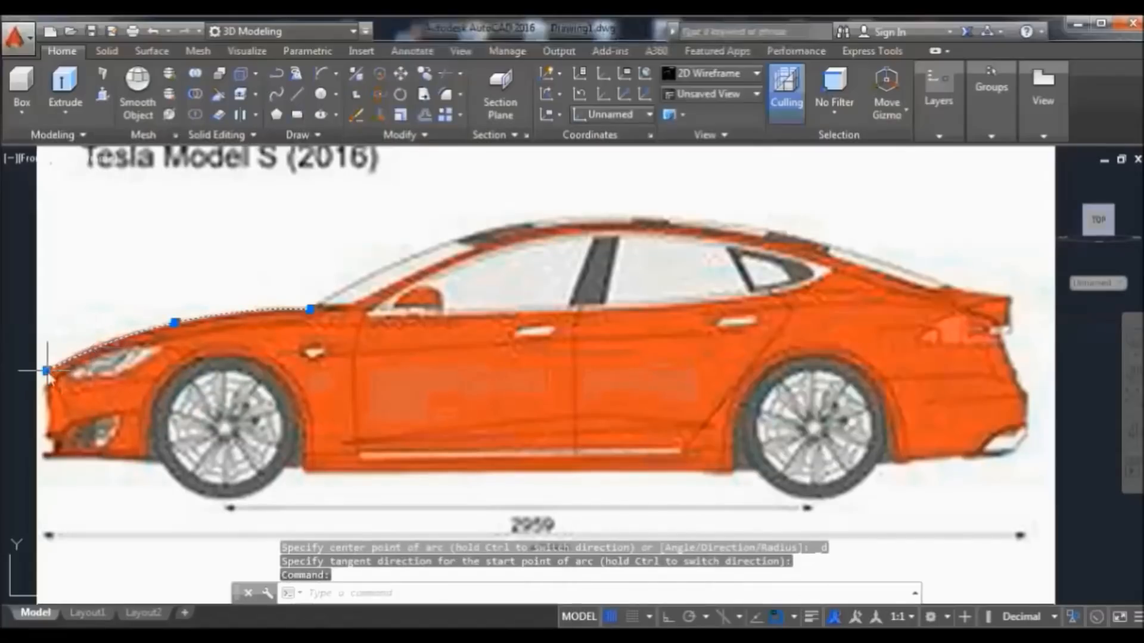
With object snap off, stretch the hood arc's front endpoint out to the car's leftmost nose edge
mouse_move(48, 371)
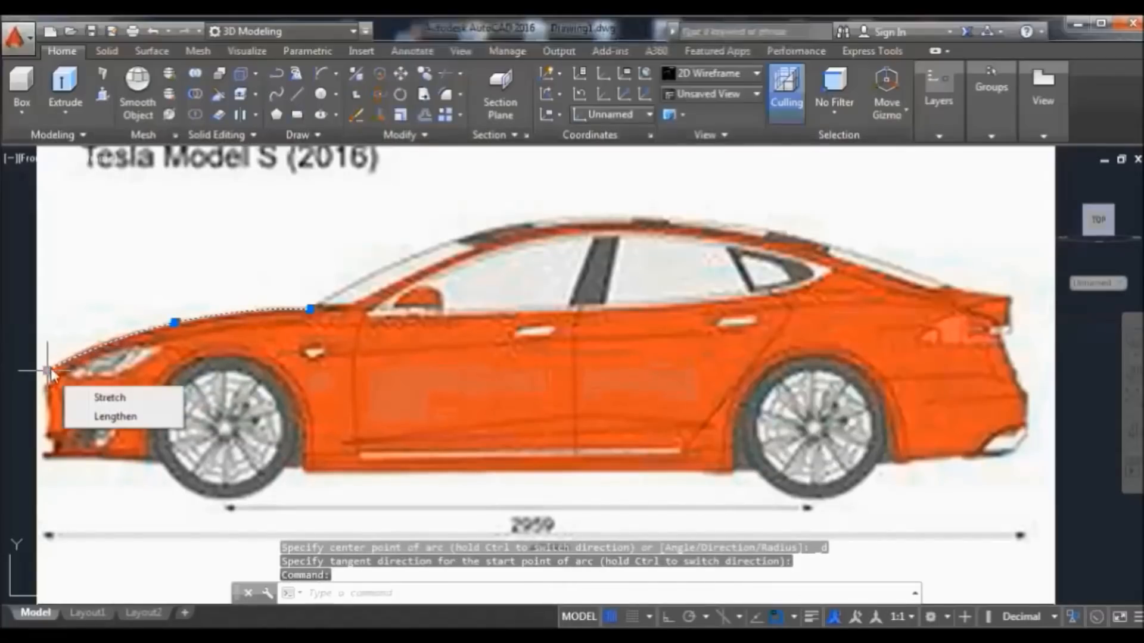
click(107, 397)
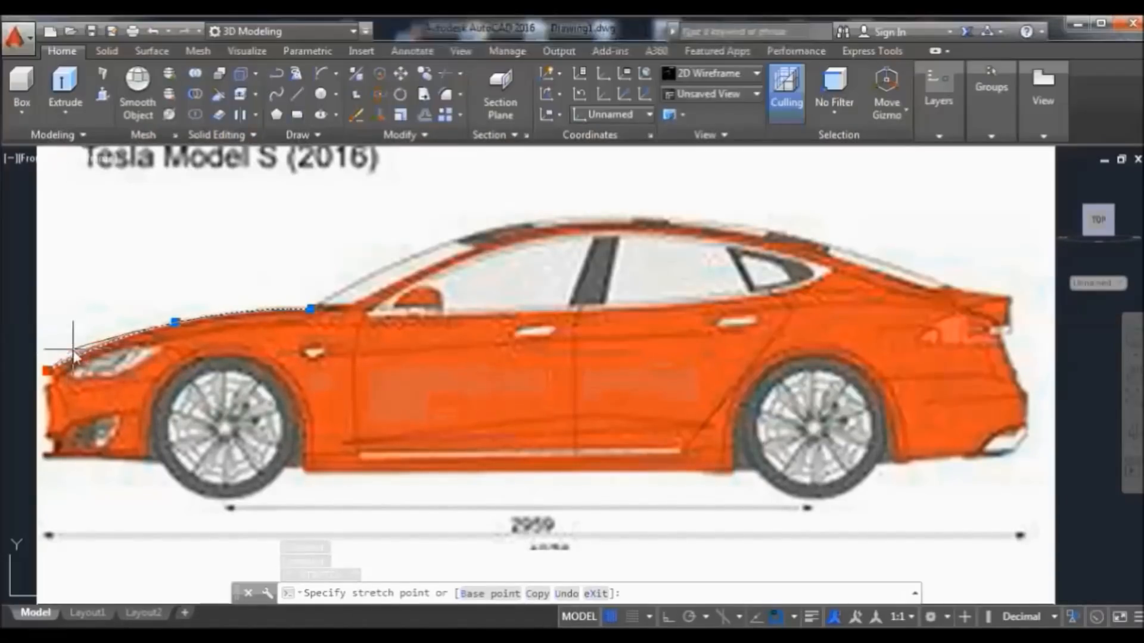
click(776, 617)
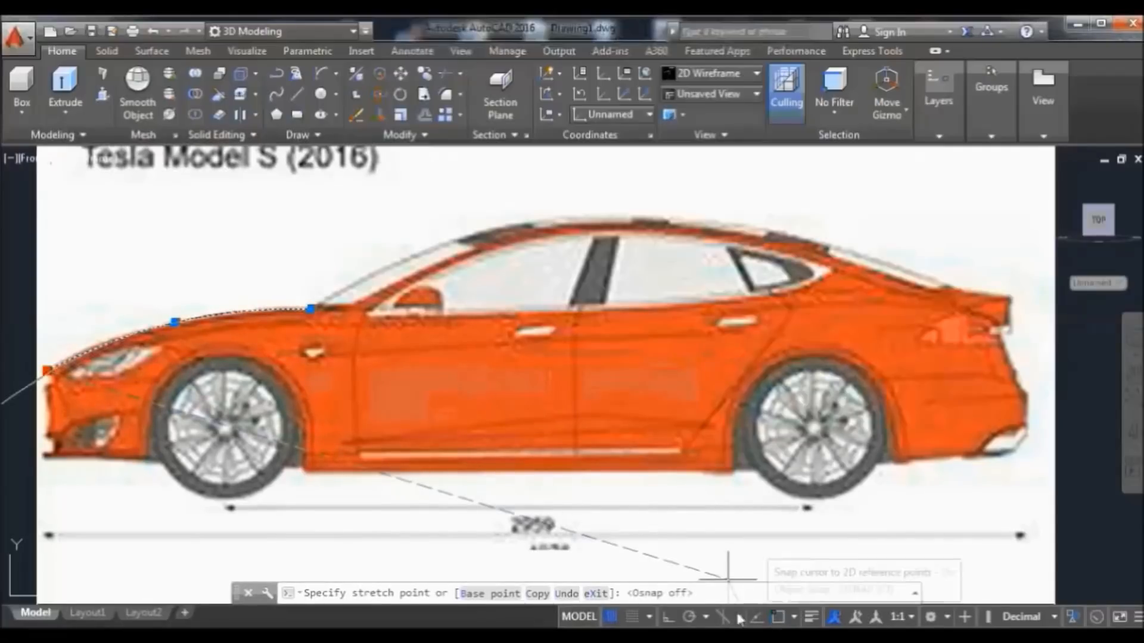
click(25, 379)
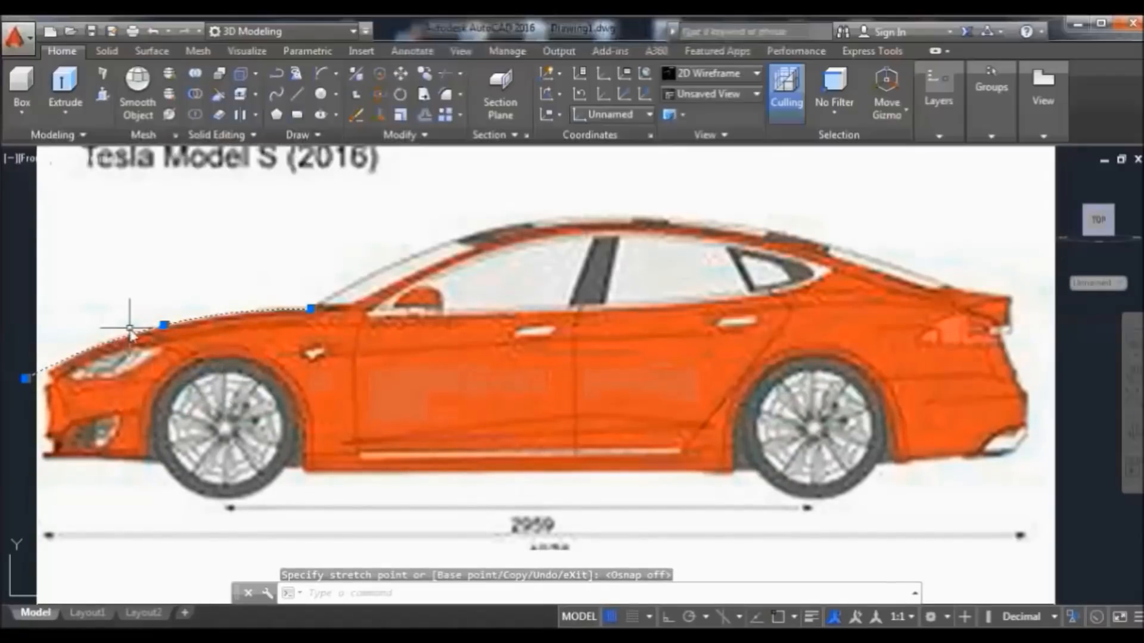
mouse_move(26, 380)
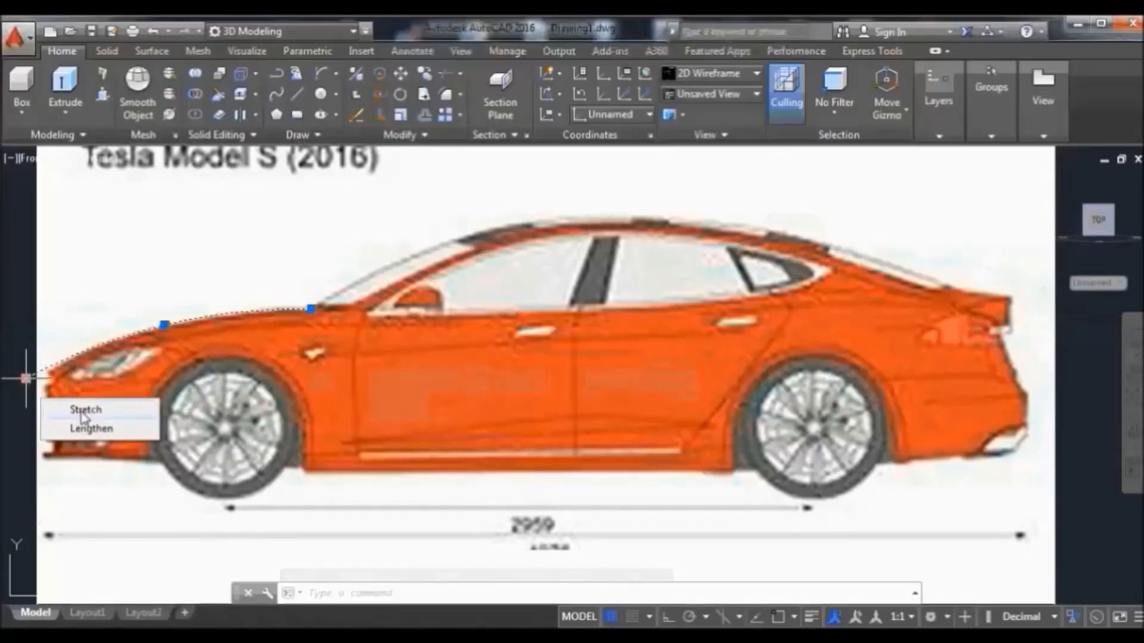
click(25, 379)
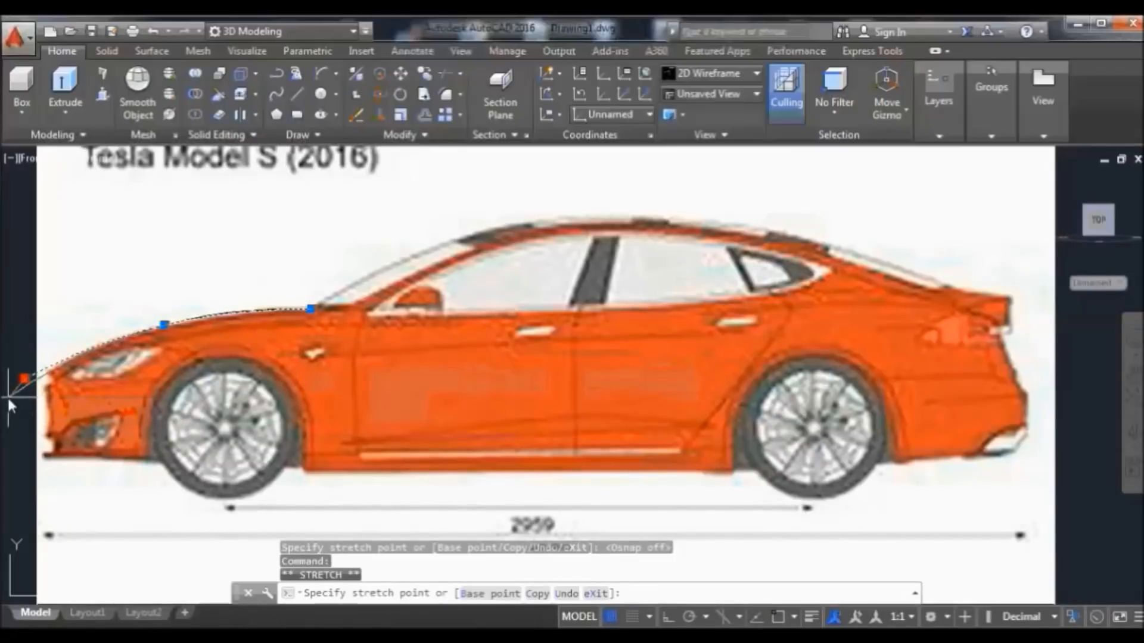
click(8, 396)
text(arc)
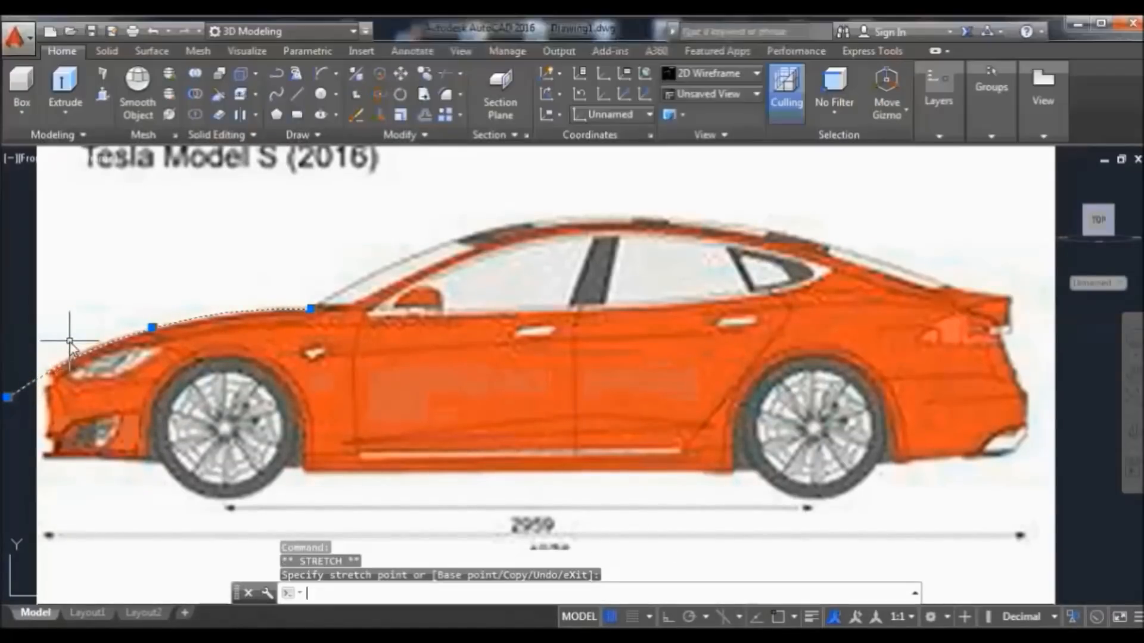
key(Return)
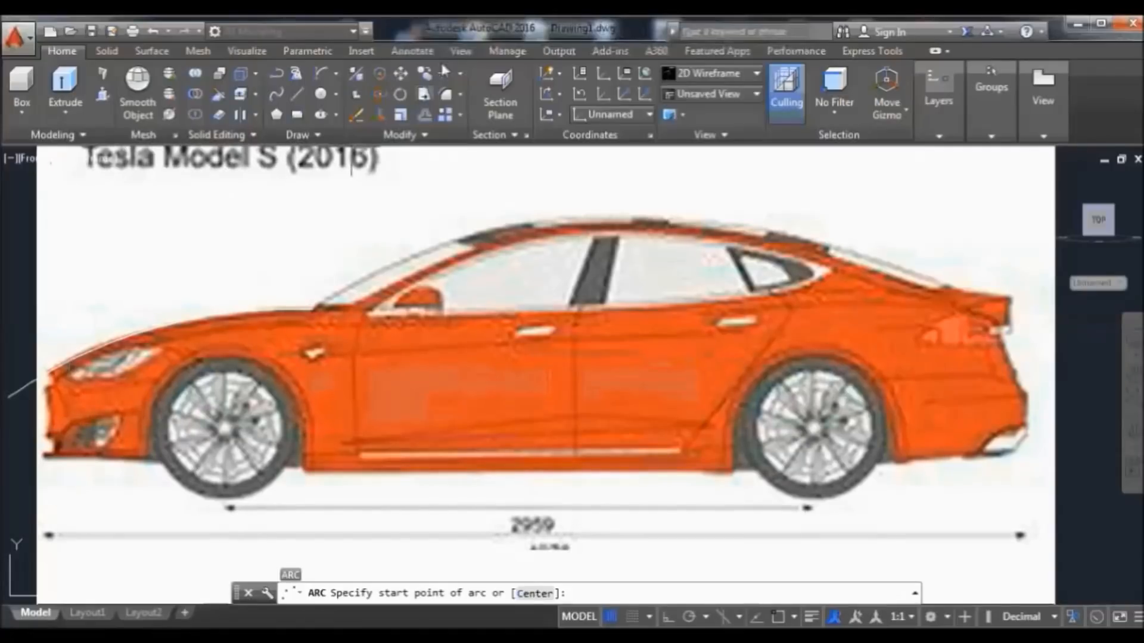
Trace the windshield with an arc from the hood's rear end up to the windshield top
click(327, 76)
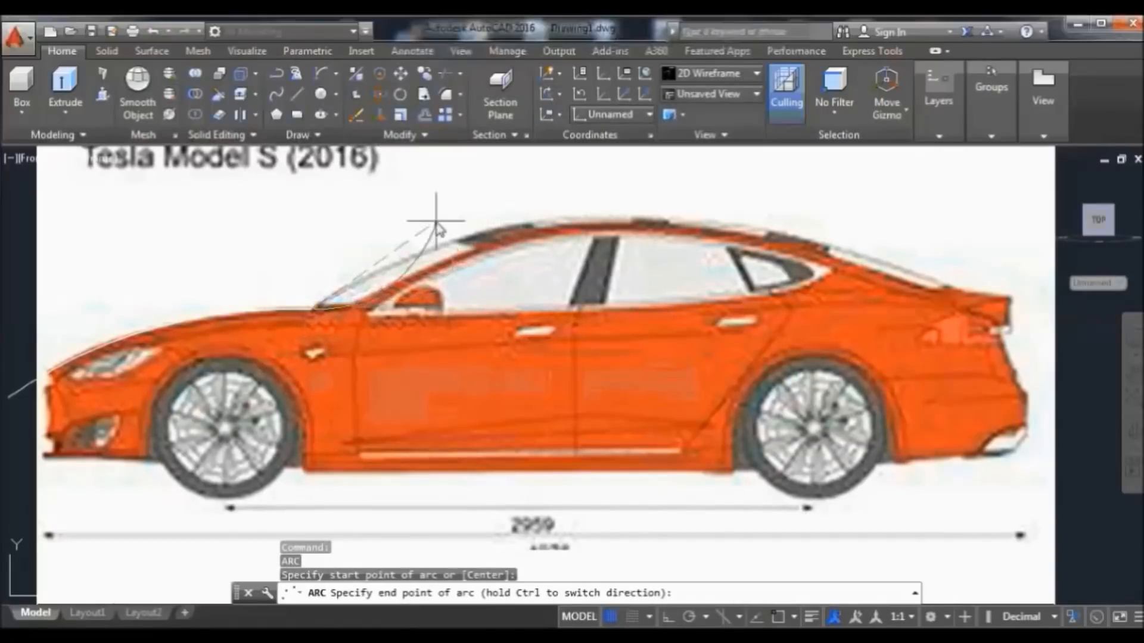
key(Escape)
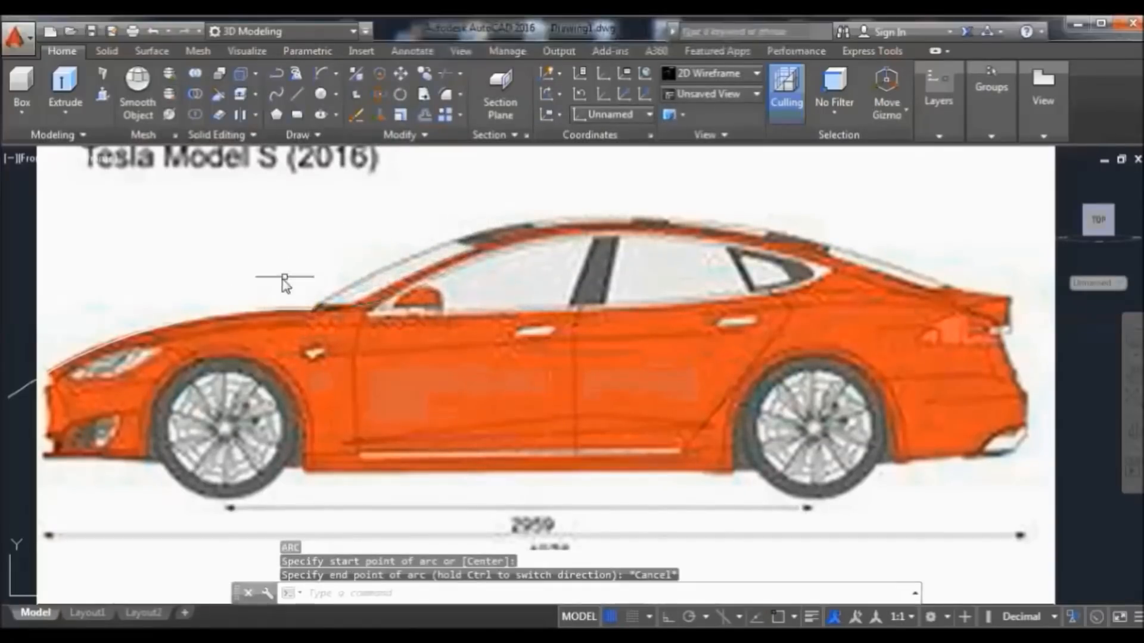
click(320, 70)
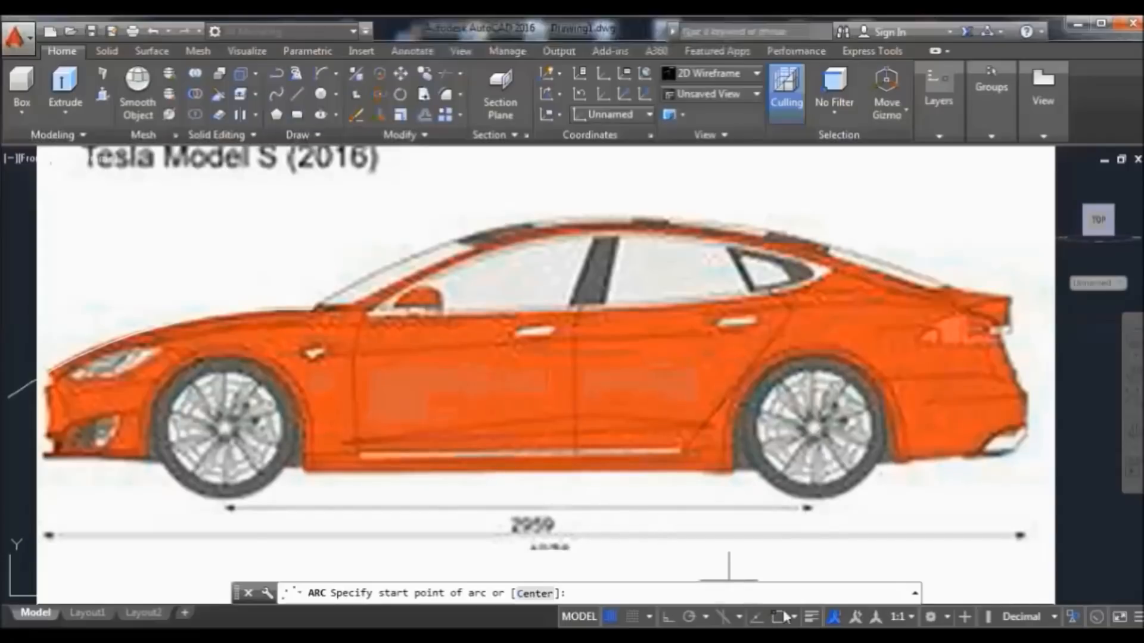
click(313, 310)
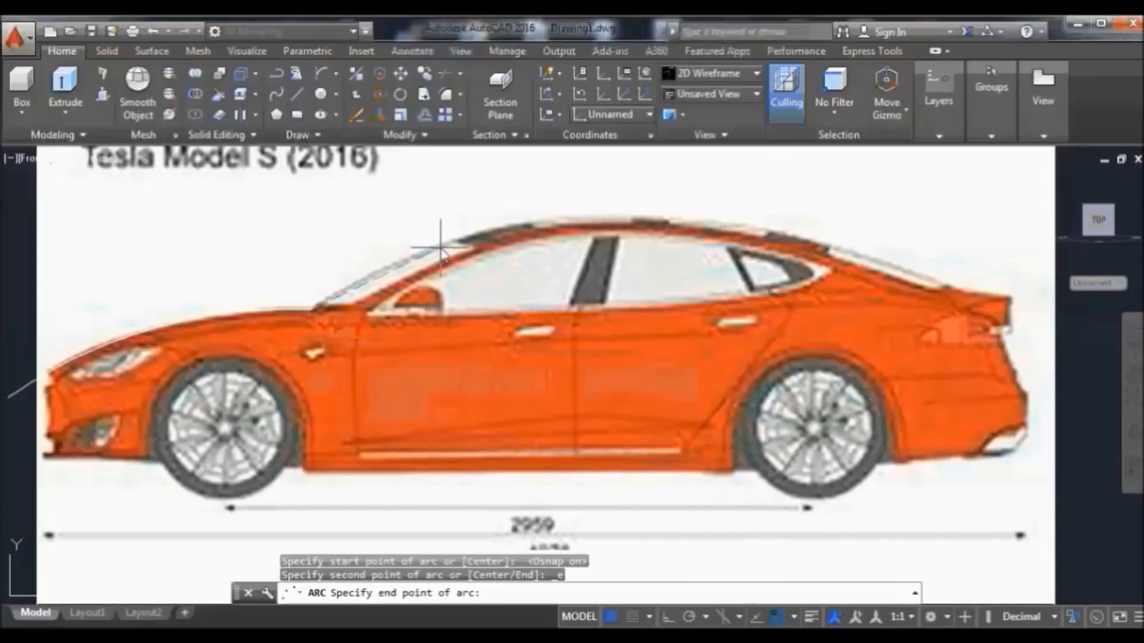
click(481, 239)
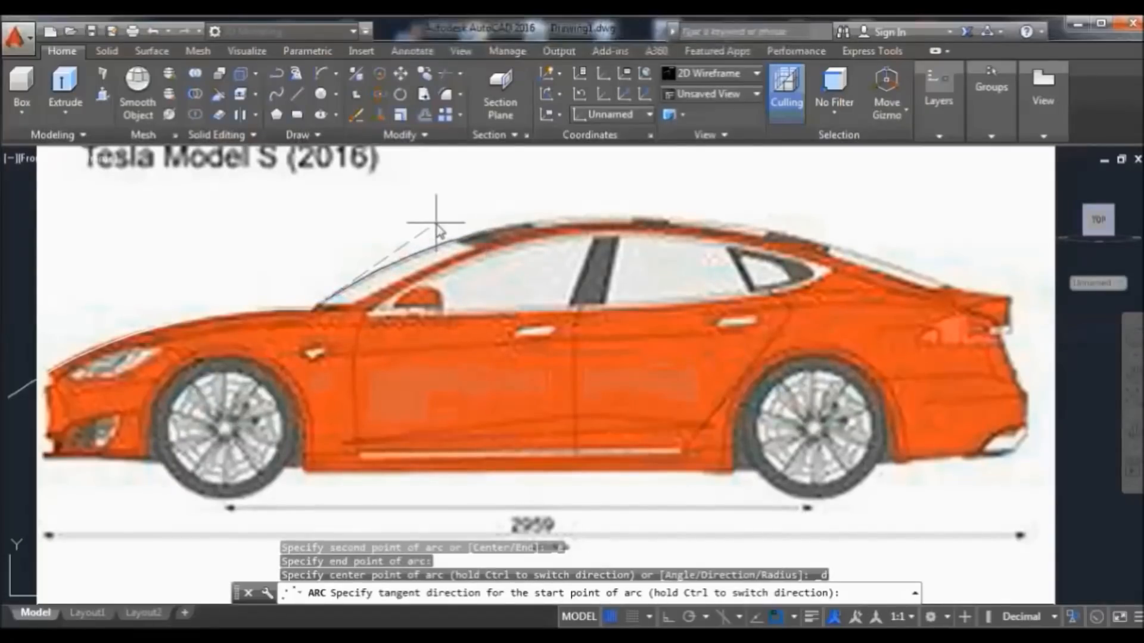
click(437, 227)
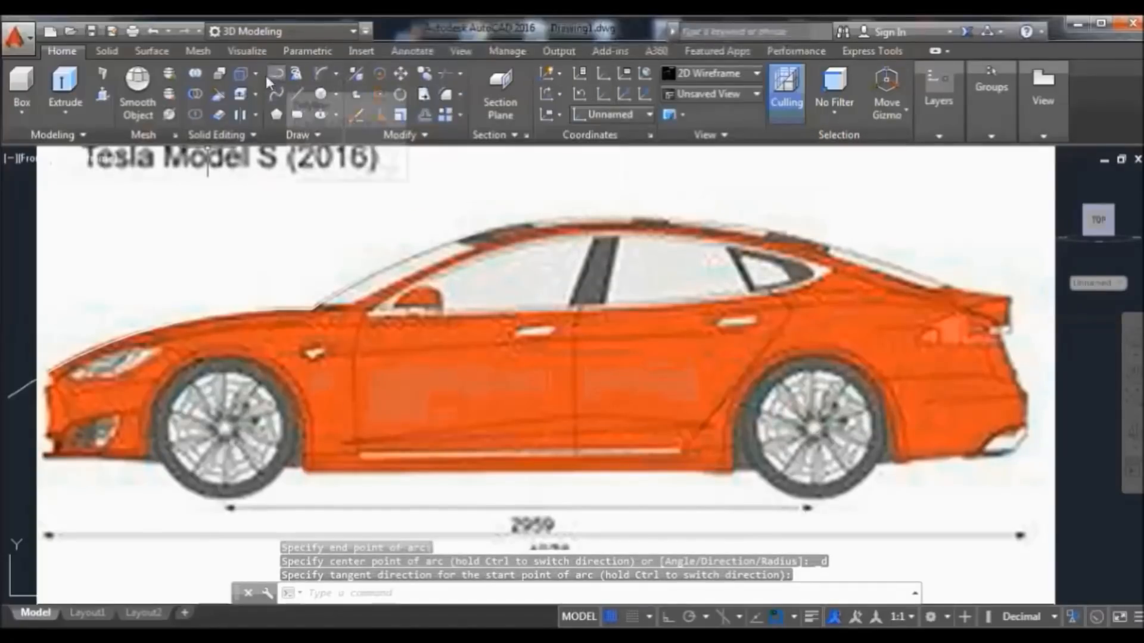
Add arcs following the roof from the windshield top along the roofline to the rear roof
click(320, 76)
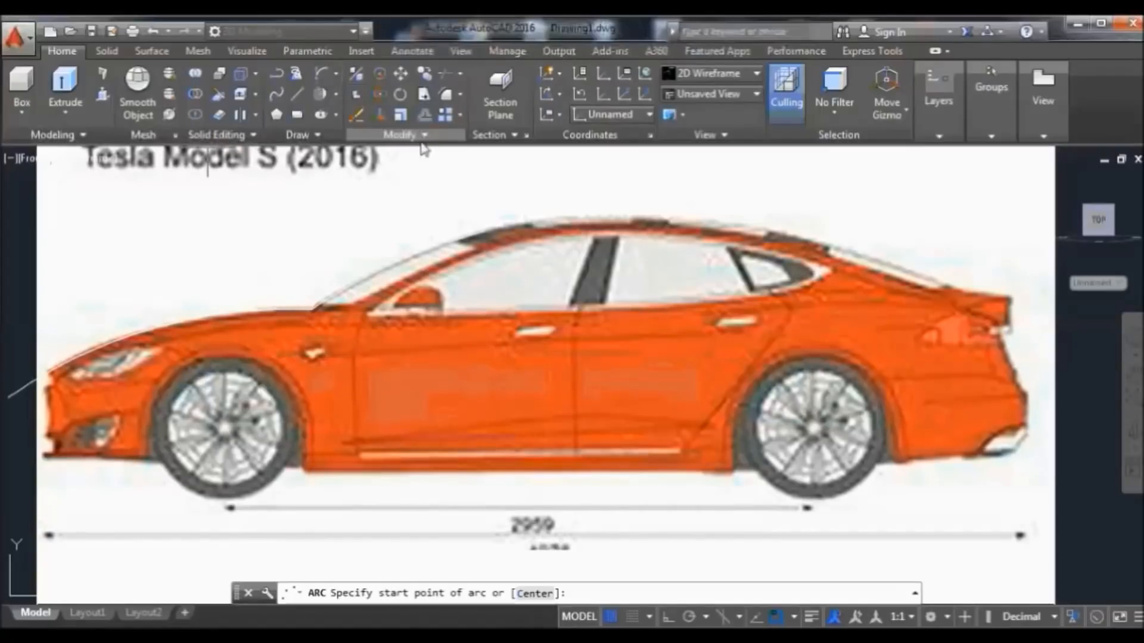
click(485, 232)
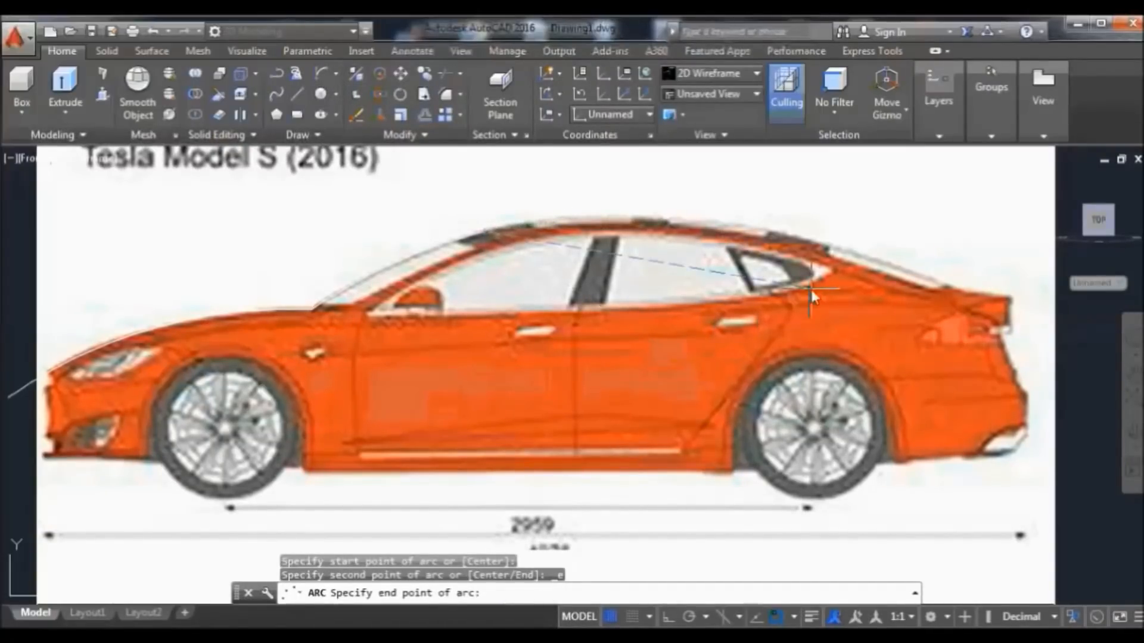
click(786, 237)
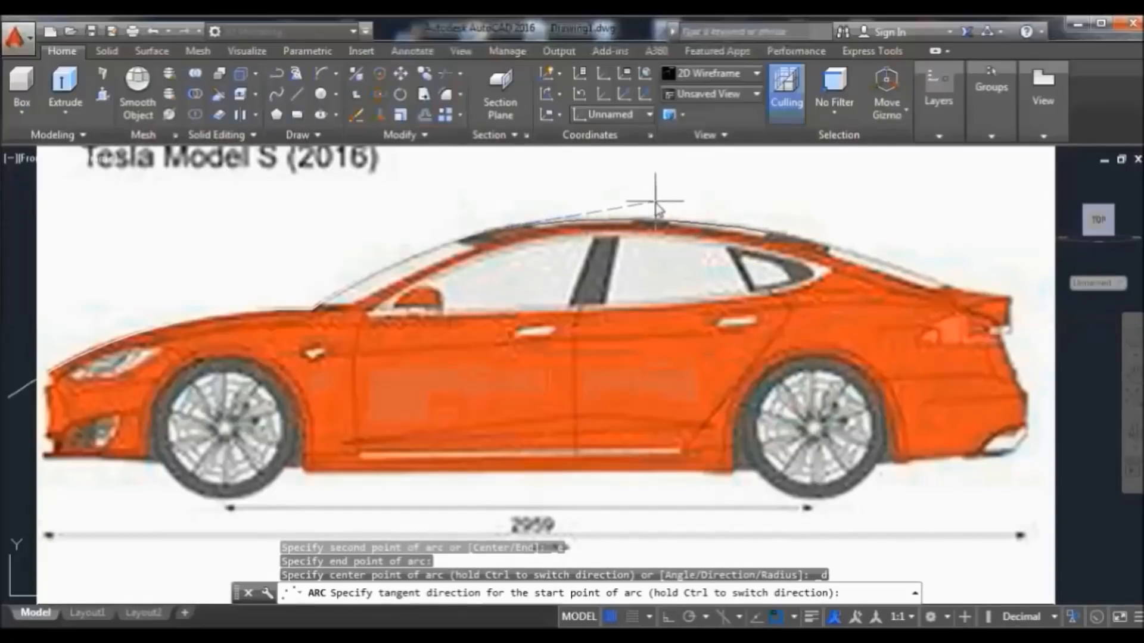
click(655, 203)
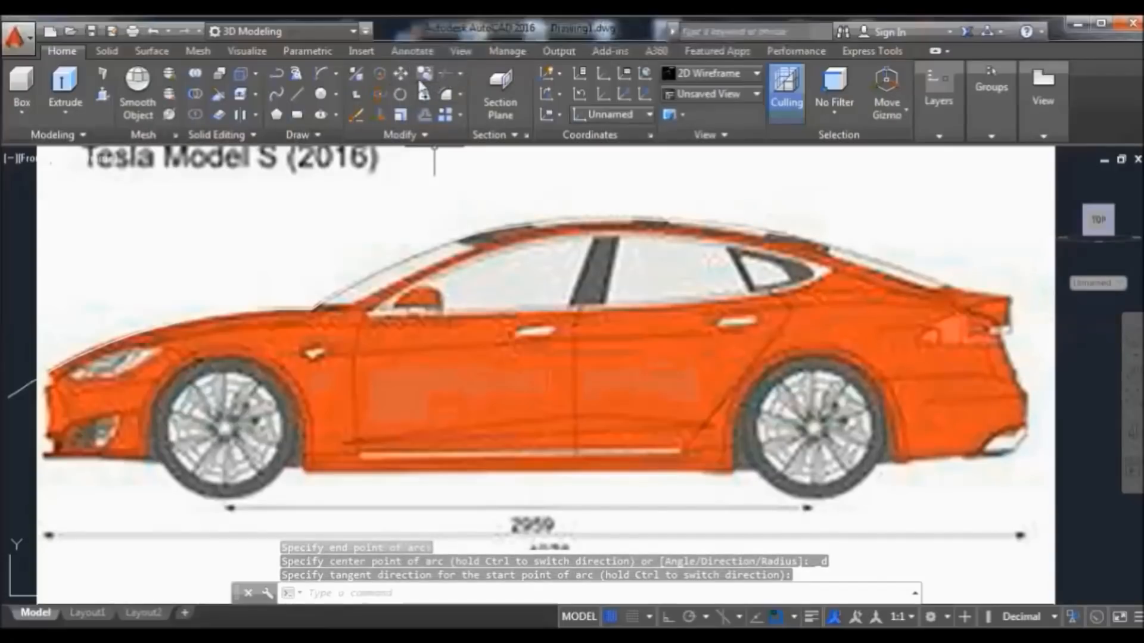
click(322, 76)
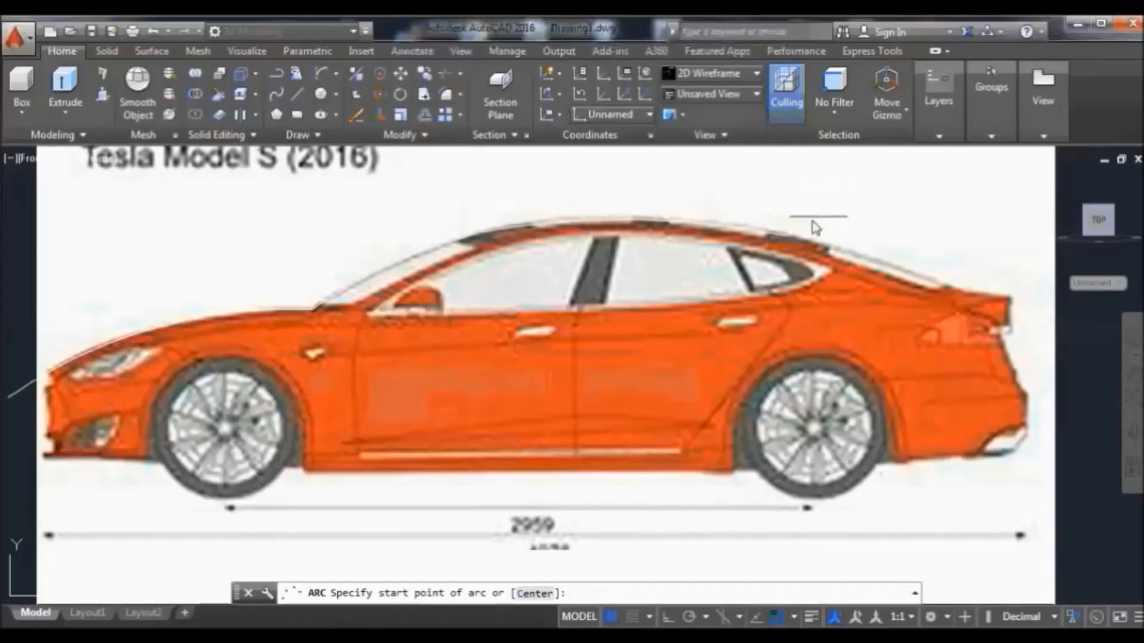
click(786, 237)
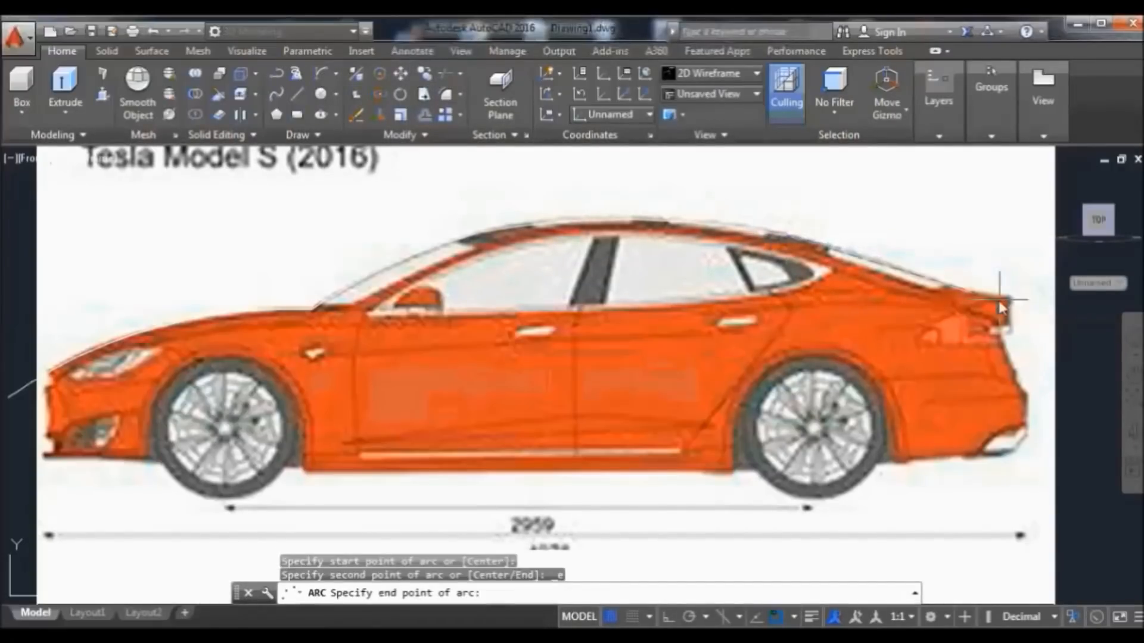
click(964, 290)
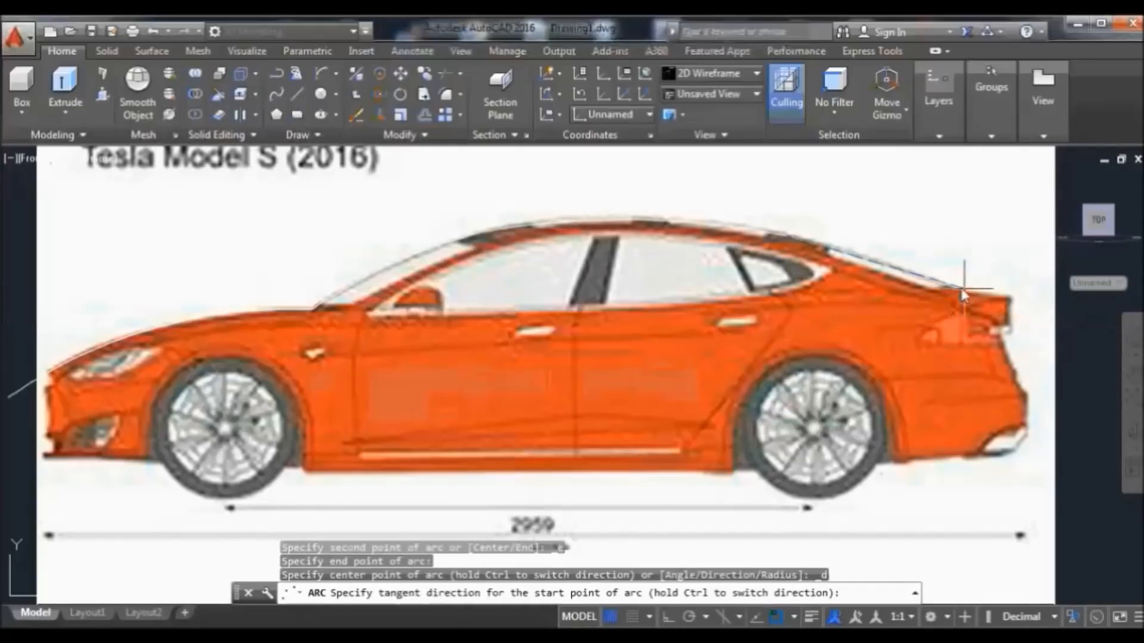
click(931, 264)
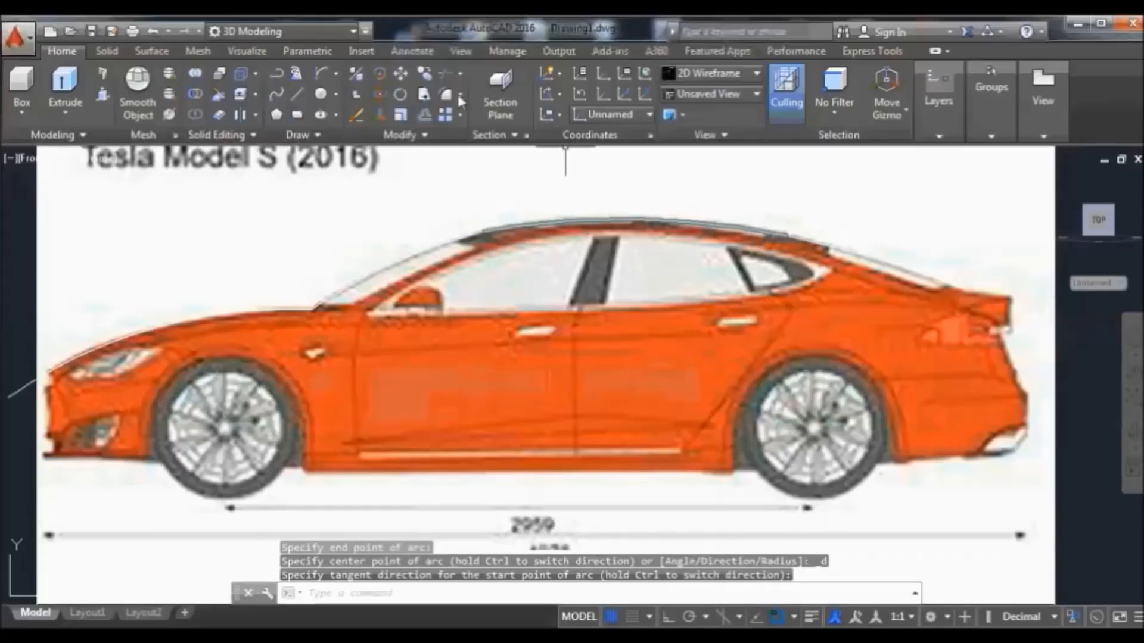
Draw the rear-deck arc from the rear roofline to the tail, then select the hood arc
click(325, 74)
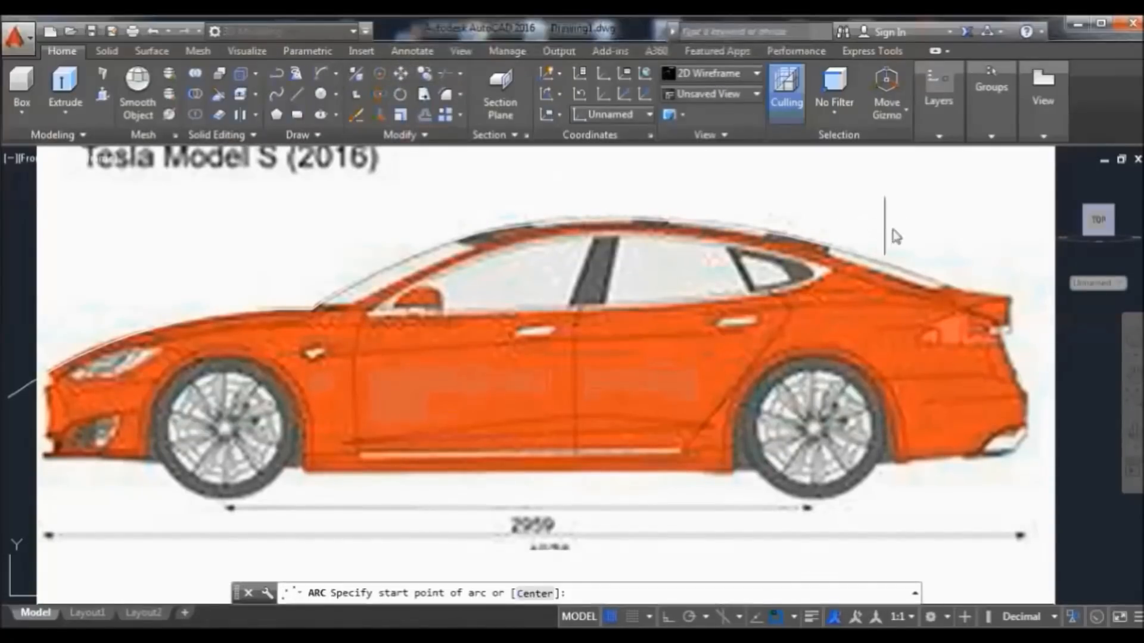
click(964, 290)
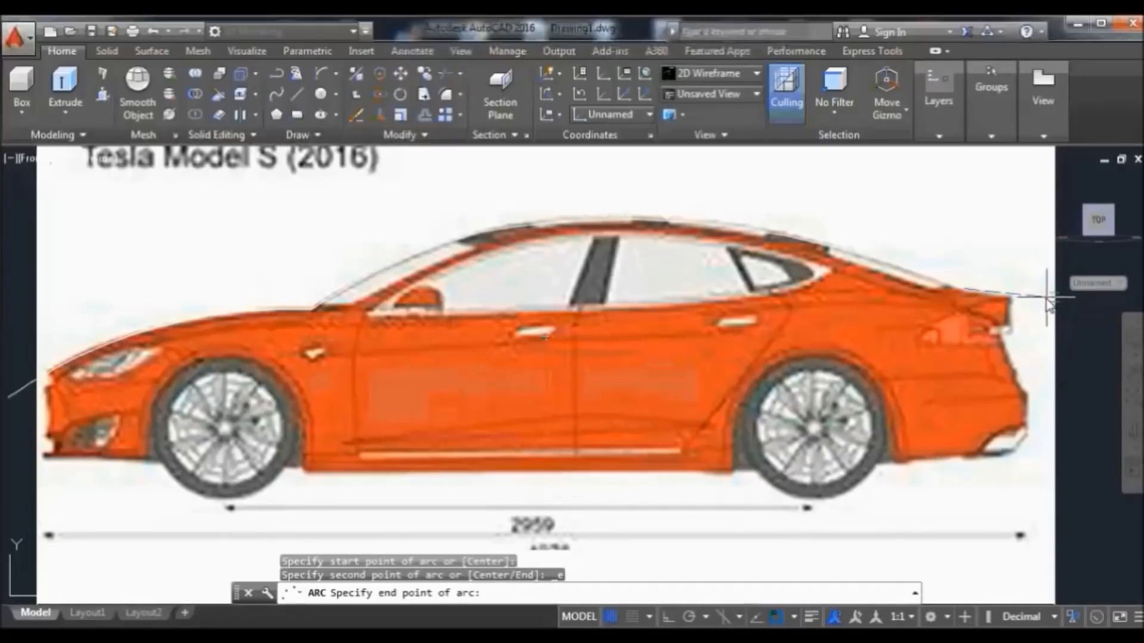
click(1046, 298)
click(1044, 301)
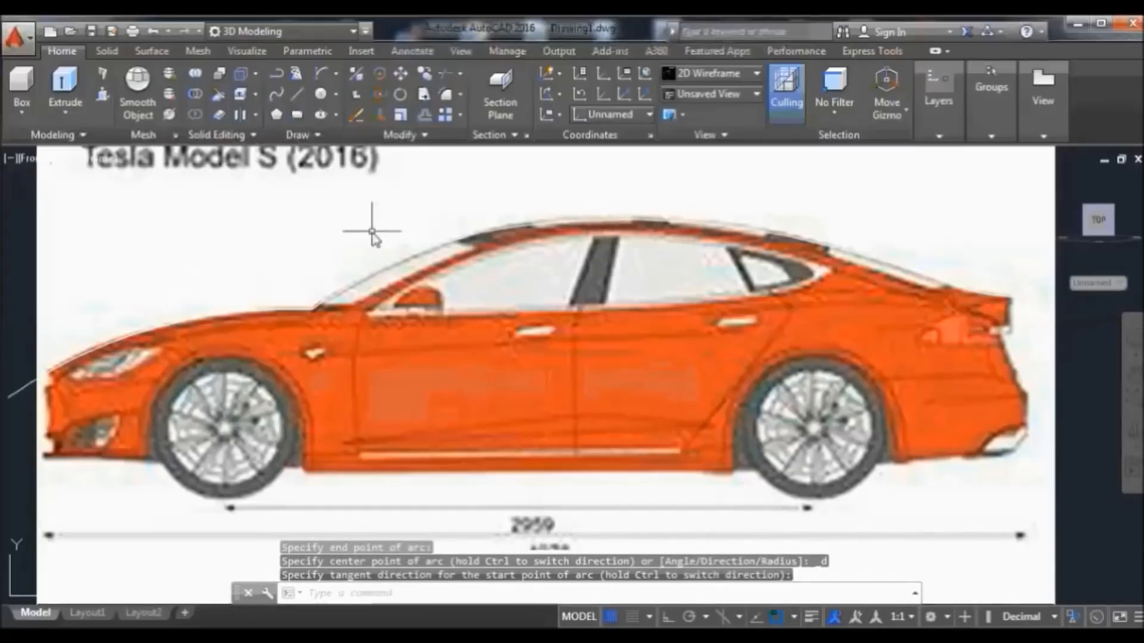
click(293, 311)
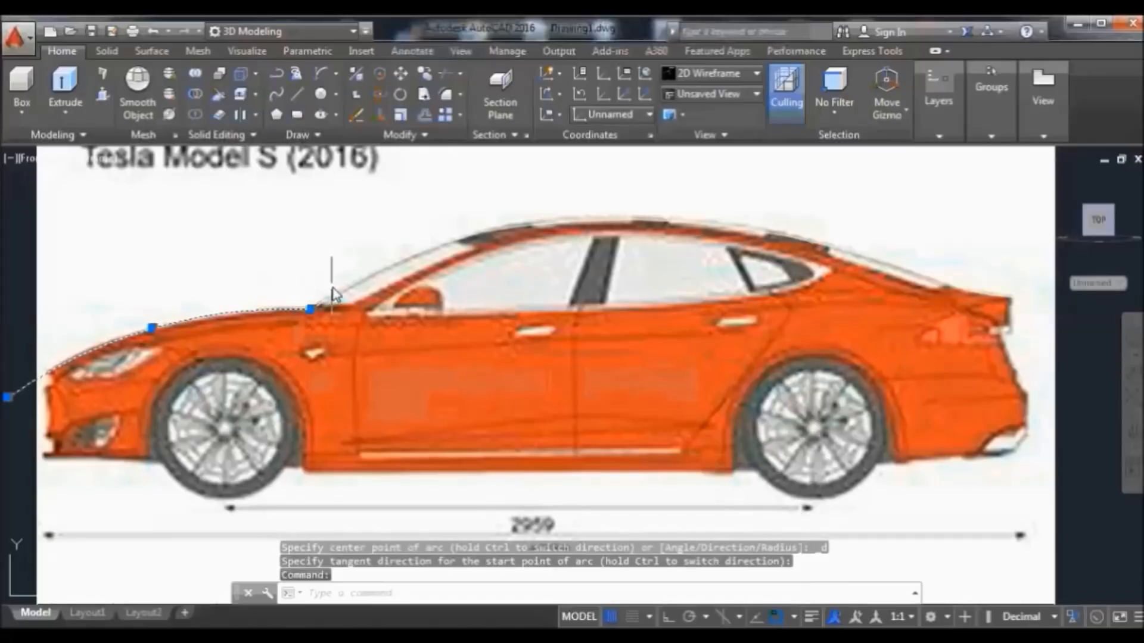
Join the hood, windshield, roof, rear roof and trunk arcs into one polyline
click(351, 284)
click(518, 225)
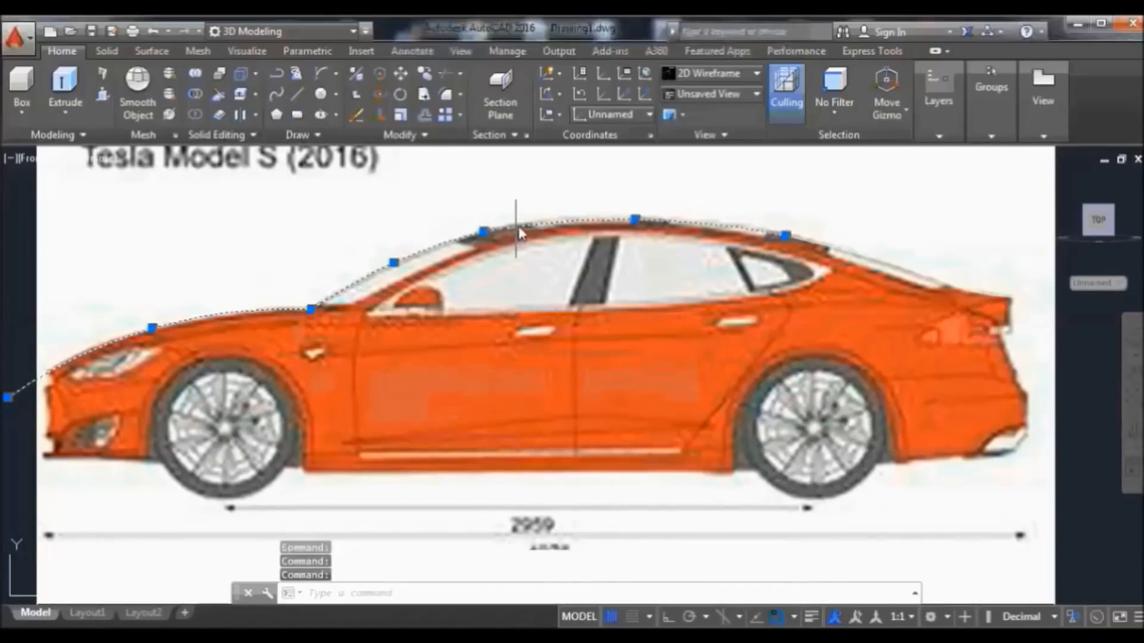
click(825, 243)
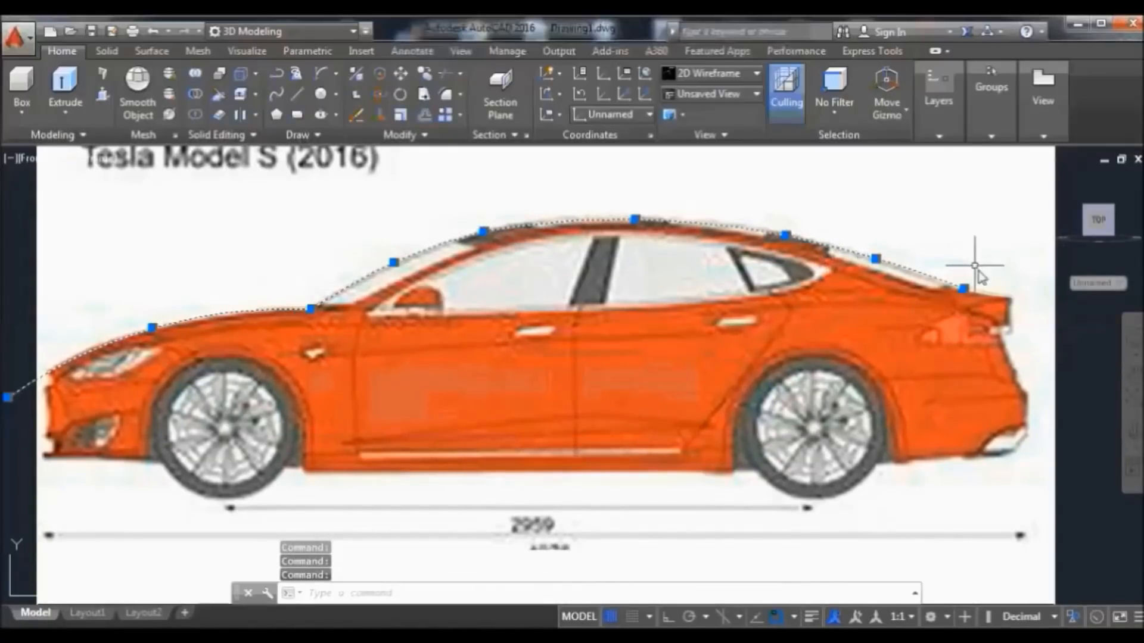
click(1005, 301)
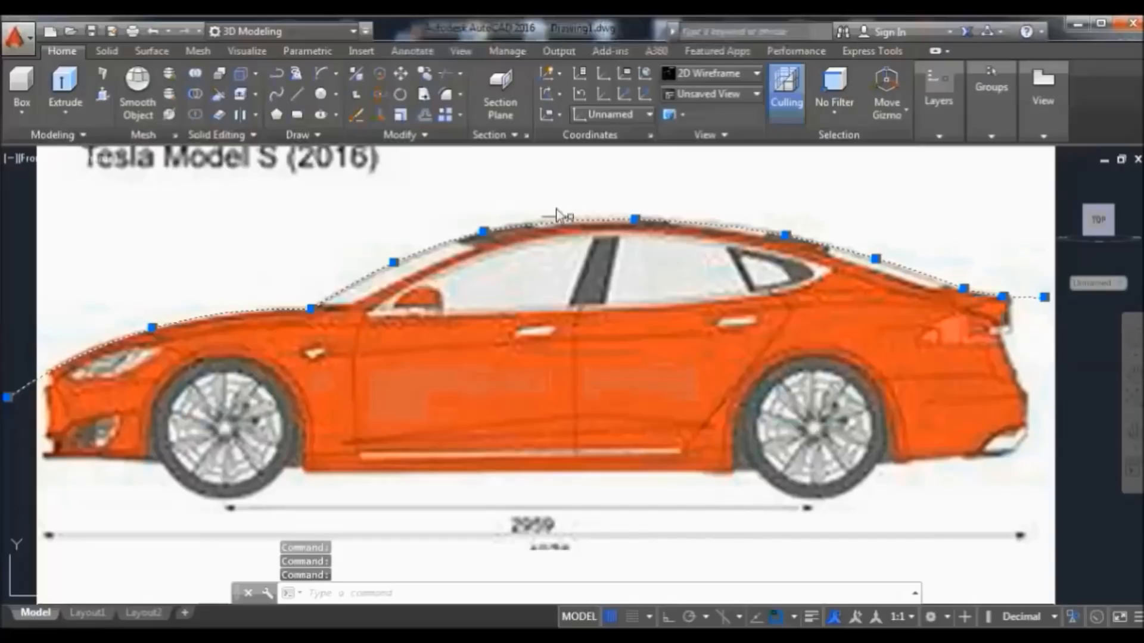
click(413, 136)
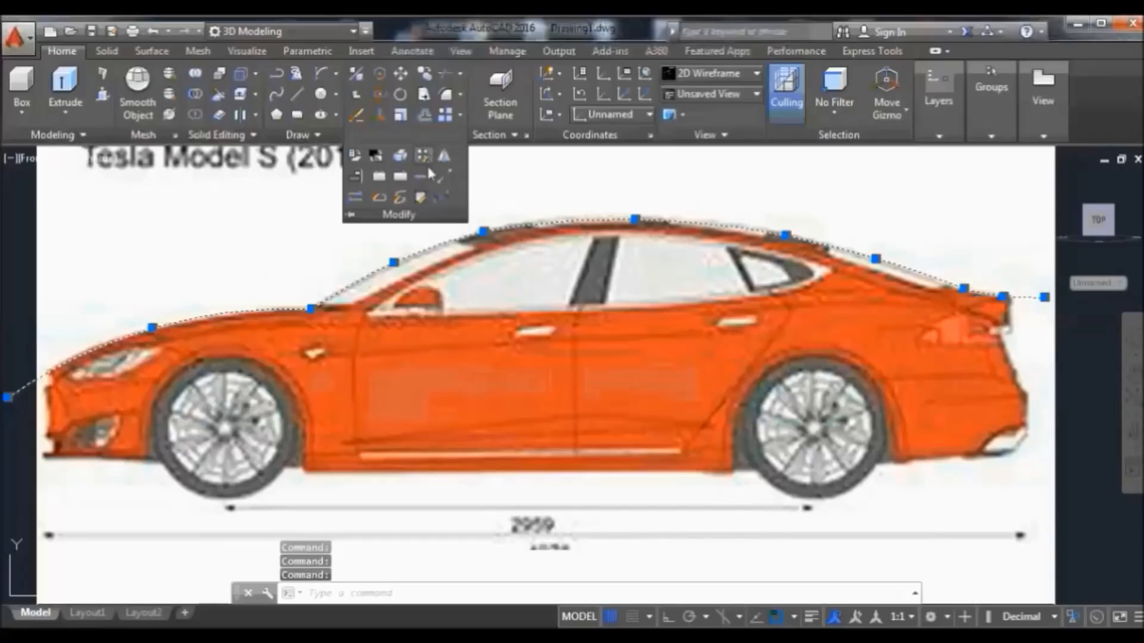
click(420, 176)
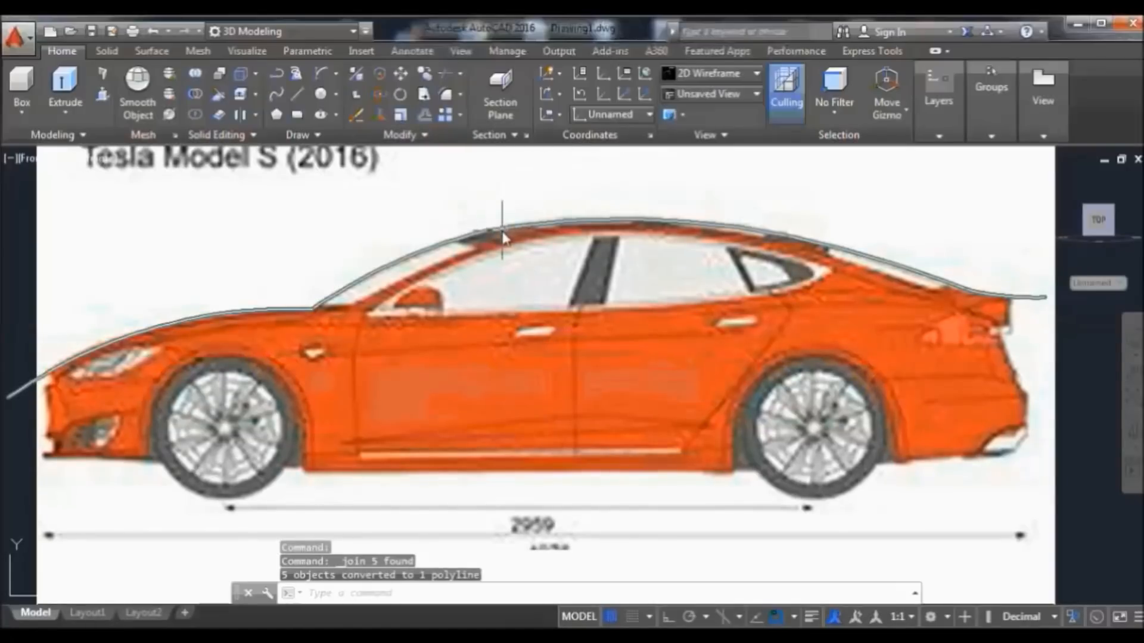
Select the joined roofline polyline
mouse_move(506, 231)
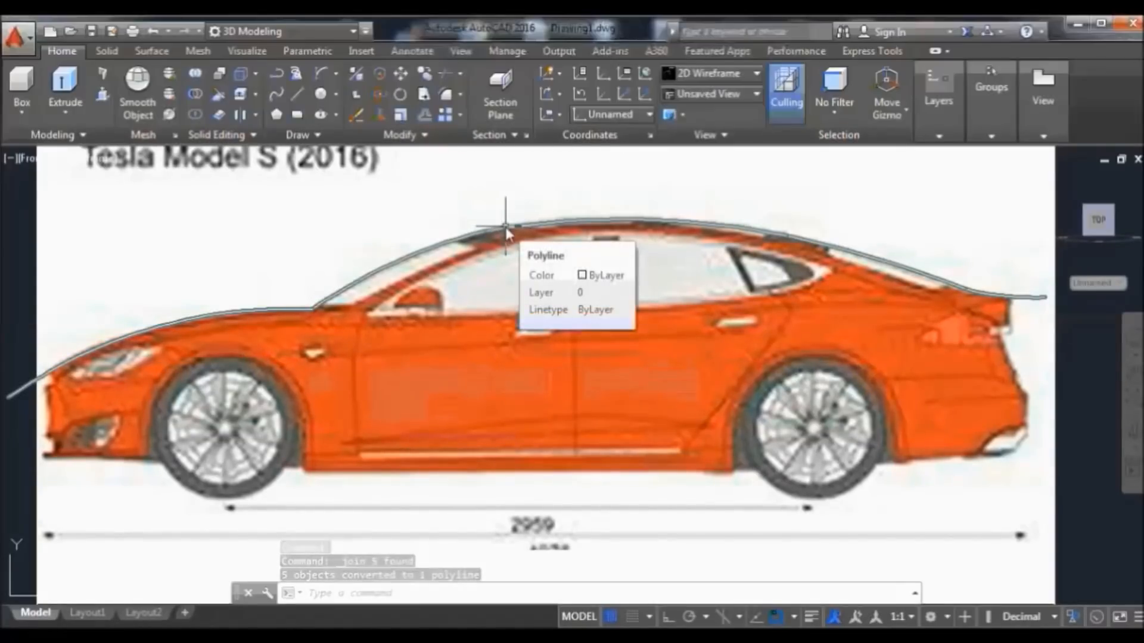
click(521, 223)
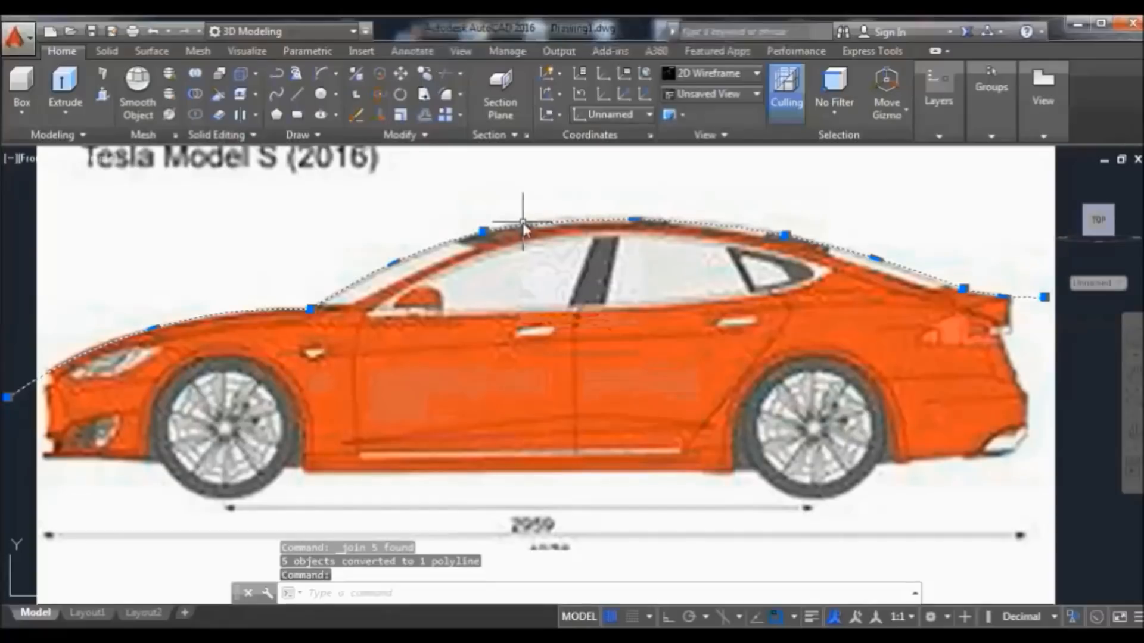
key(Escape)
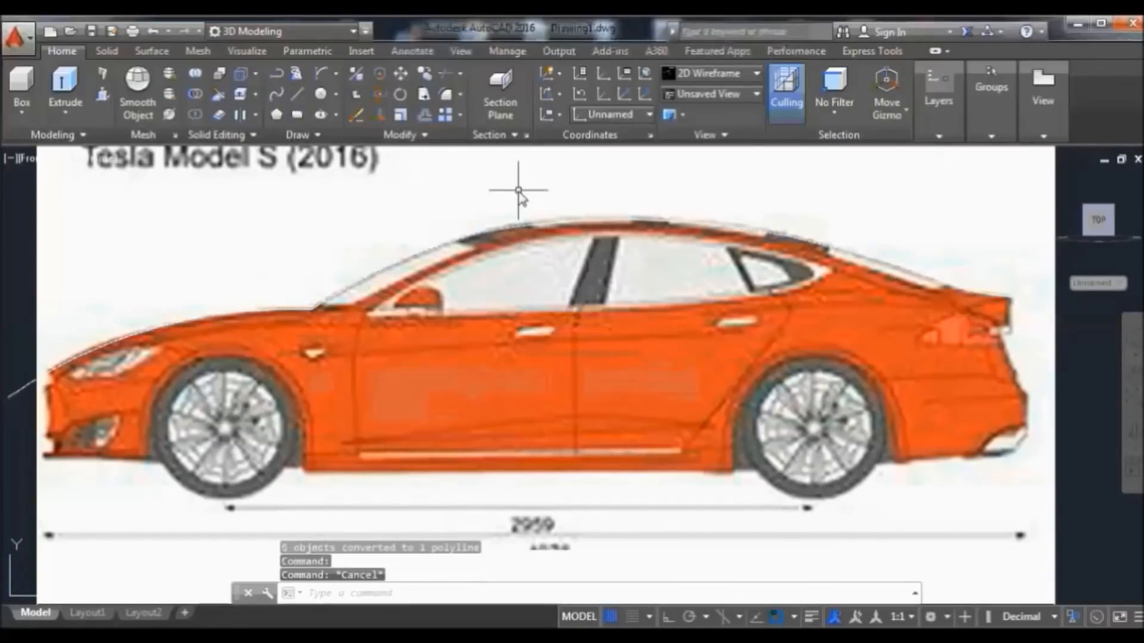
click(494, 236)
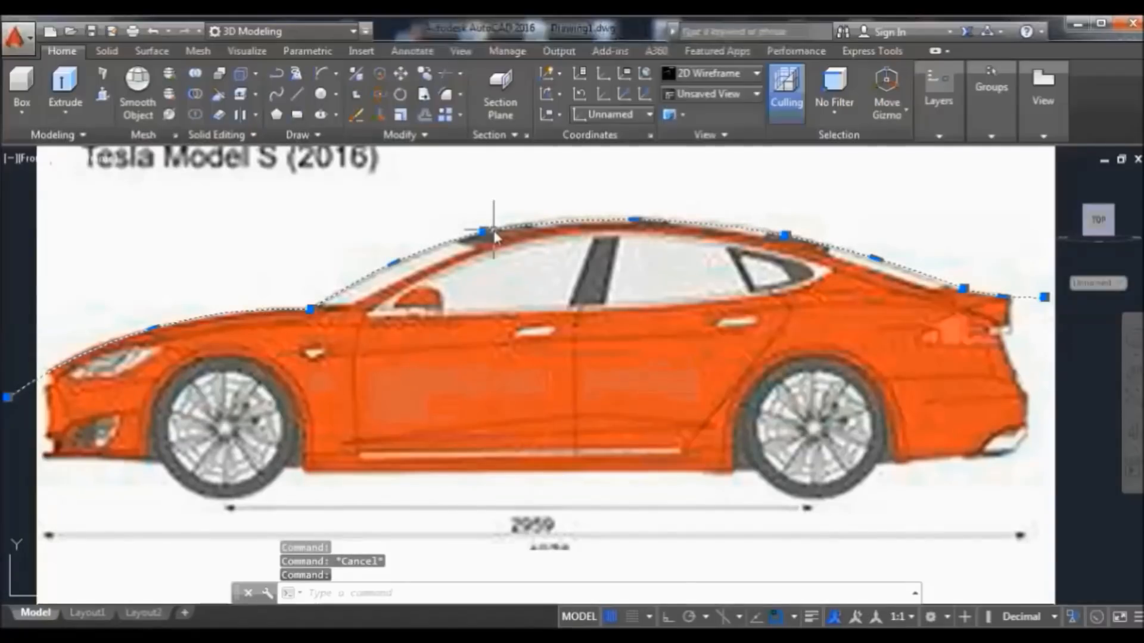
In Properties, give the roofline polyline Blue colour and a 0.50 mm lineweight
right_click(493, 235)
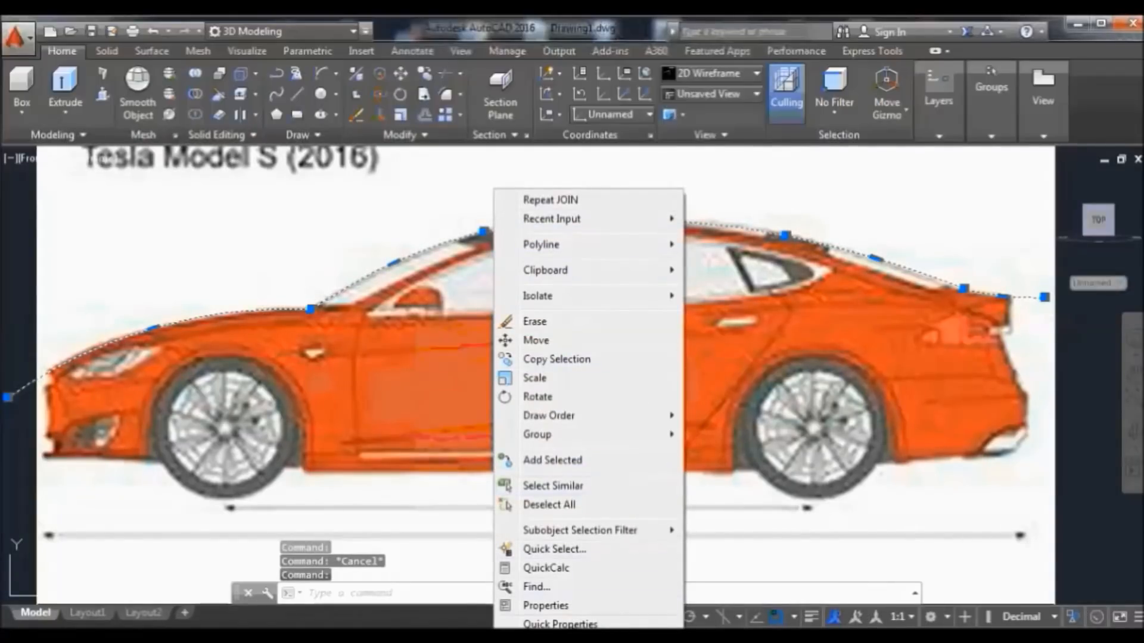
click(572, 606)
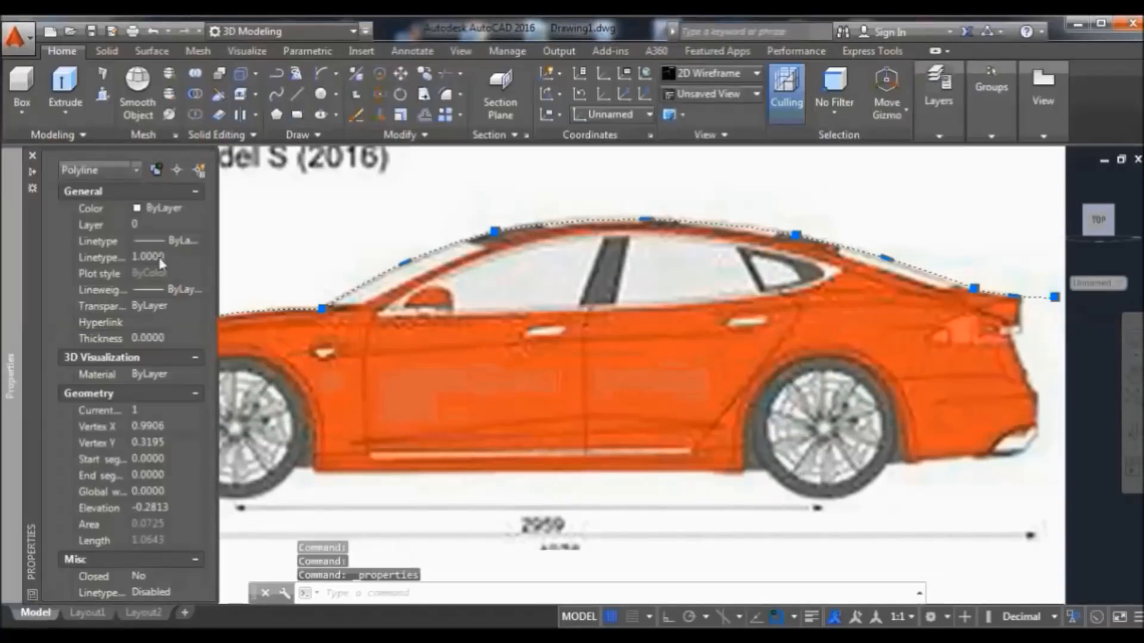
click(149, 210)
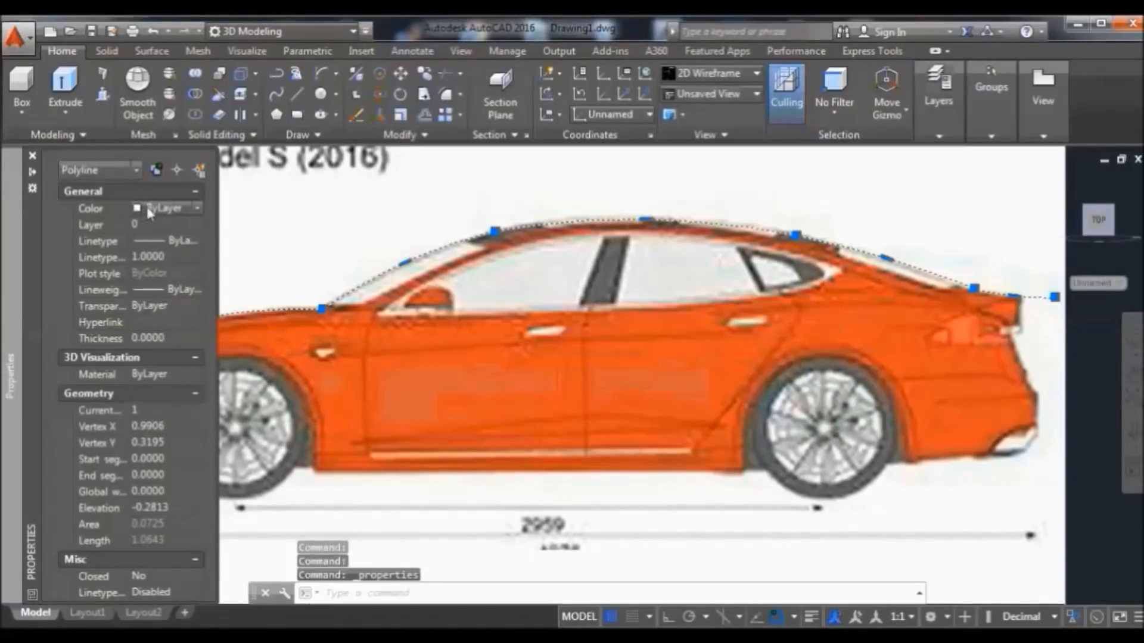
click(150, 208)
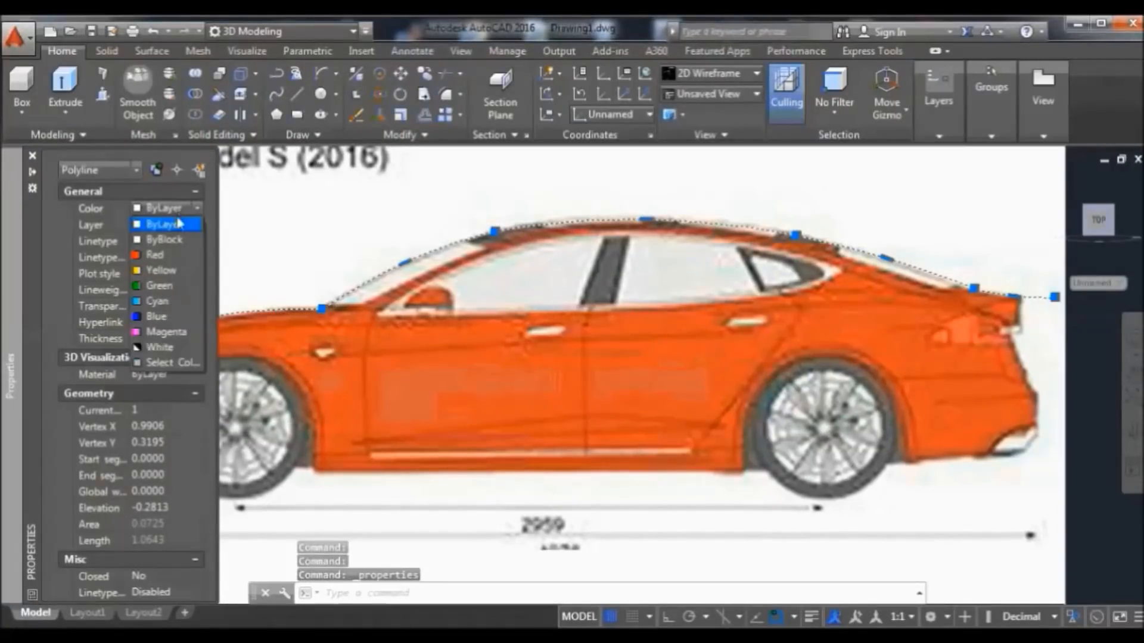
click(146, 320)
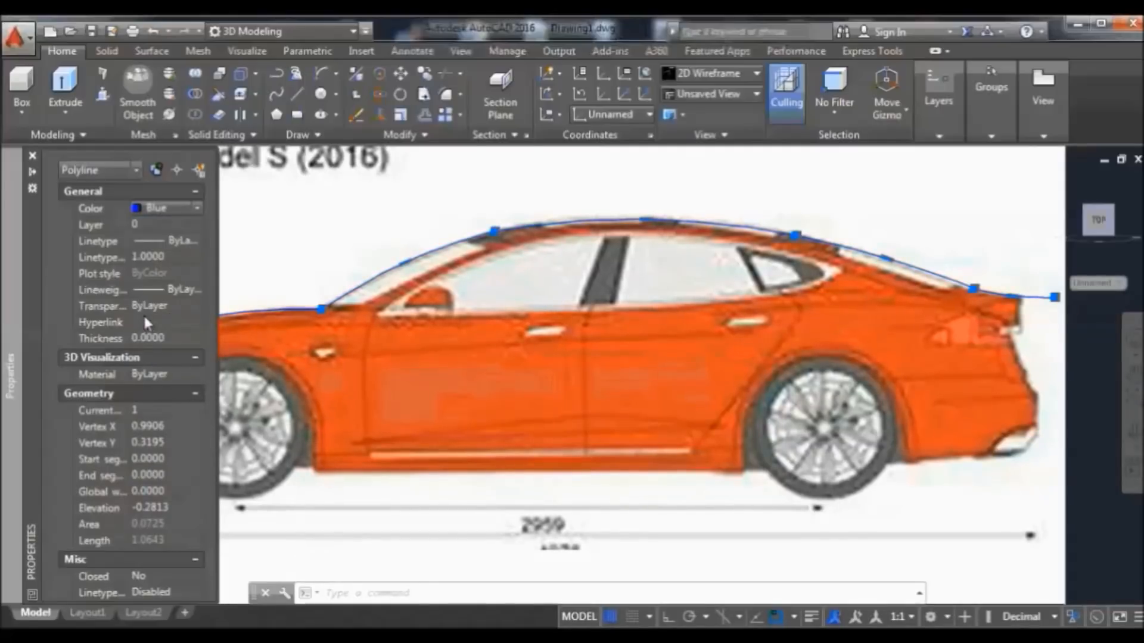
click(140, 292)
click(197, 290)
drag(203, 352, 203, 393)
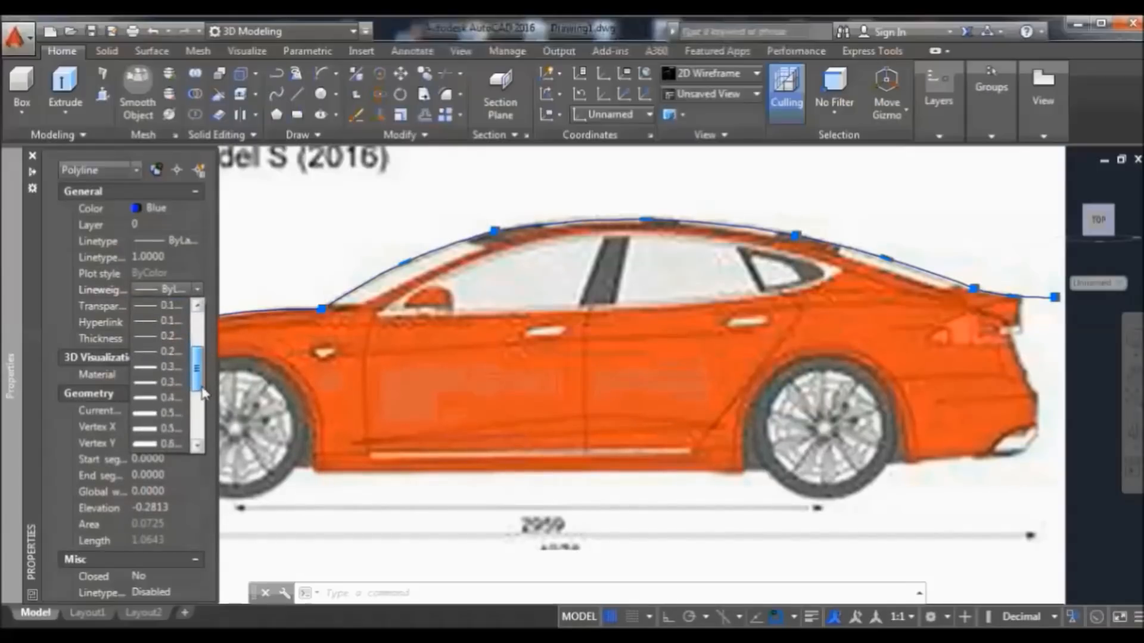
click(172, 415)
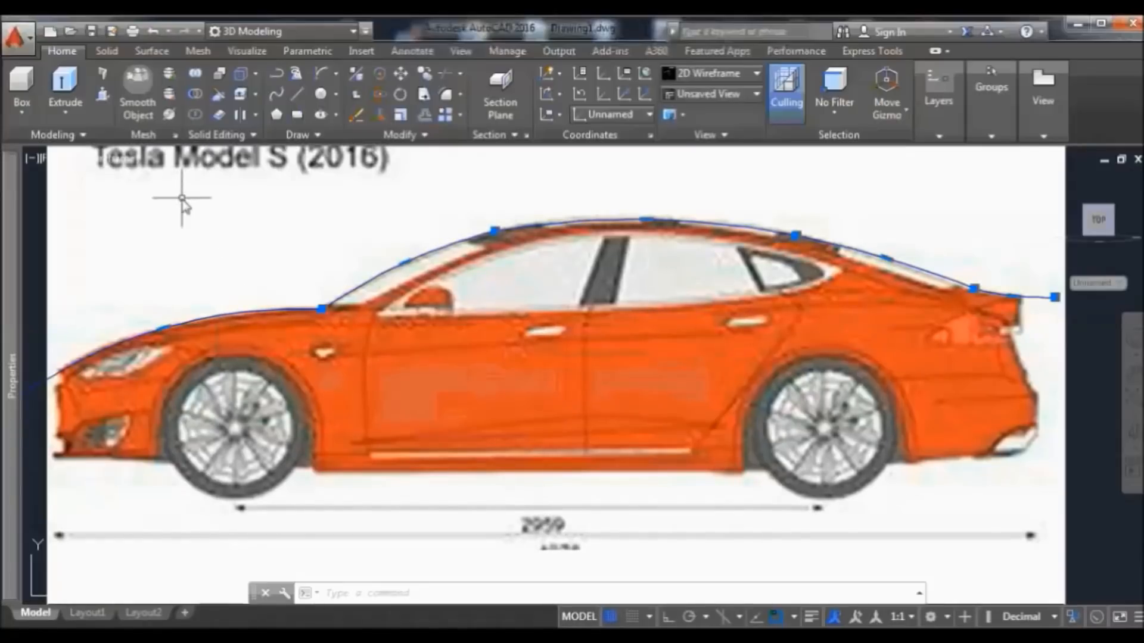
key(ctrl+1)
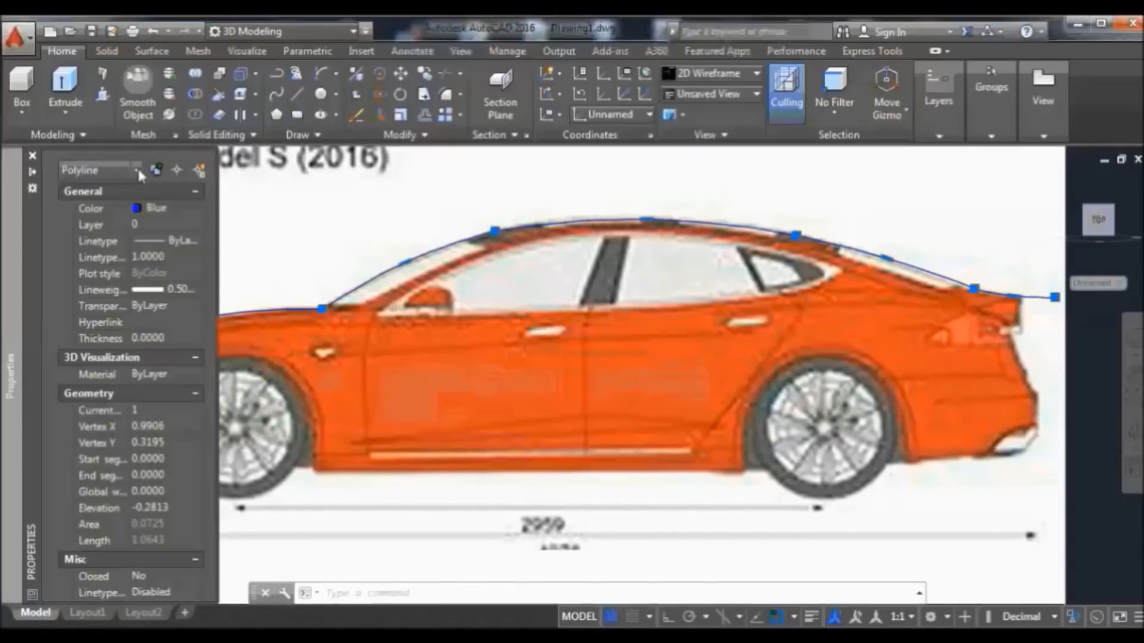
key(Escape)
In the Layer Properties Manager, set layer 0 colour to blue and lineweight to 0.50 mm
click(33, 157)
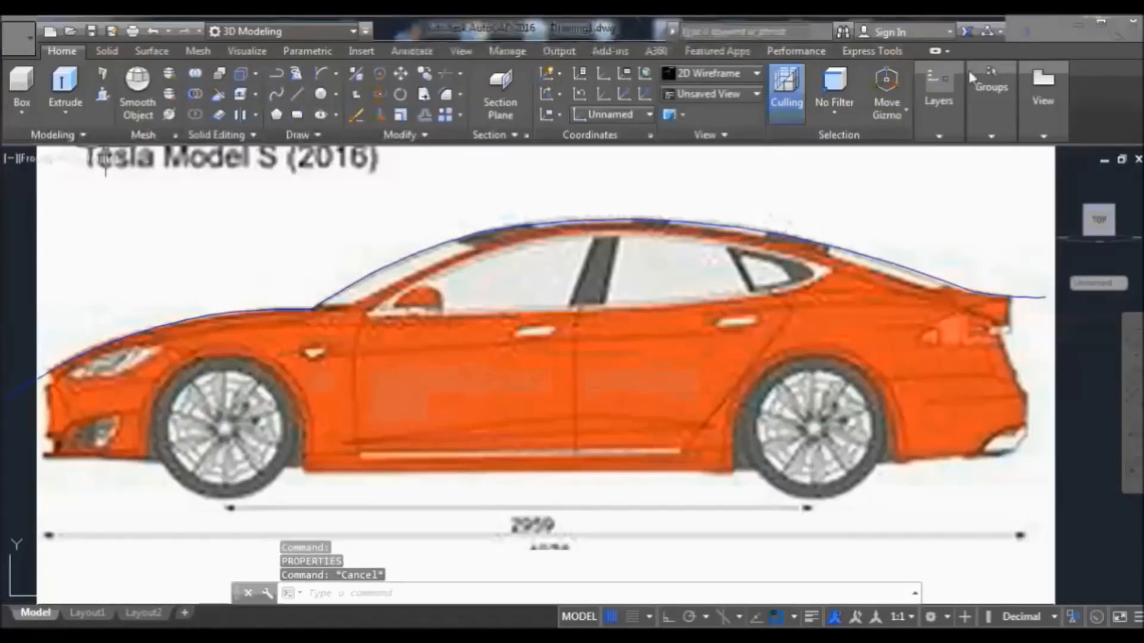
click(949, 130)
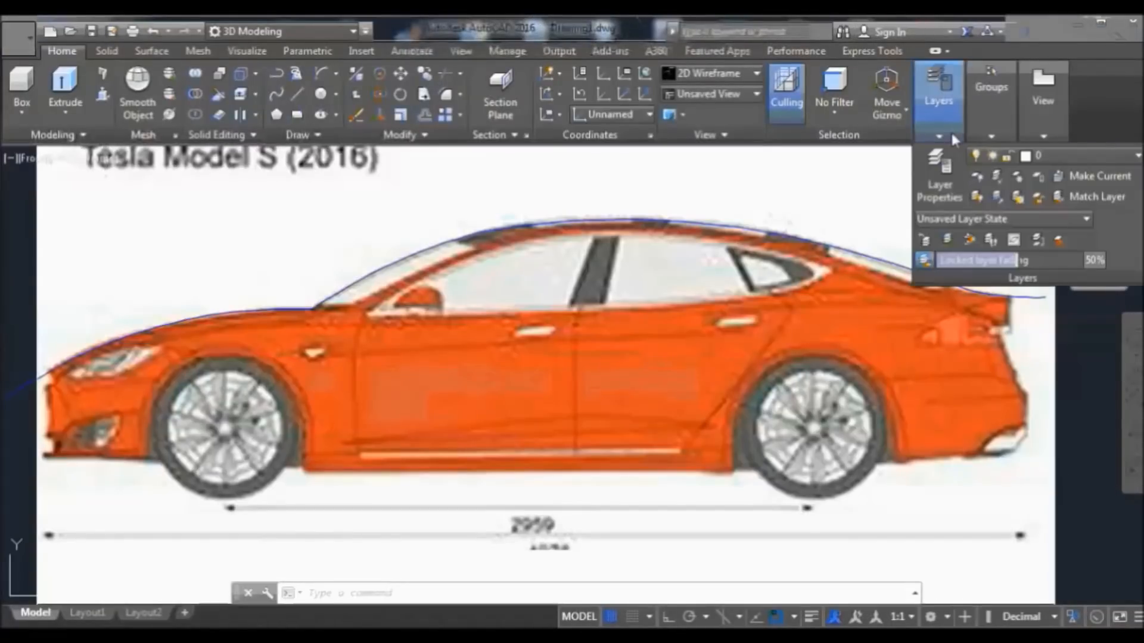
click(947, 189)
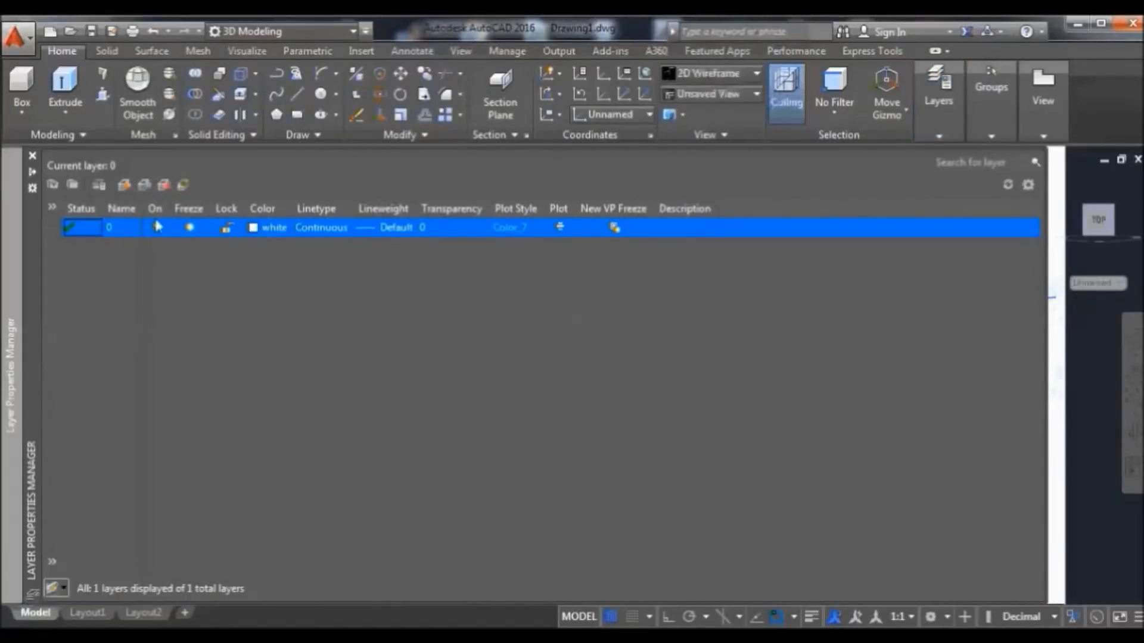
click(255, 227)
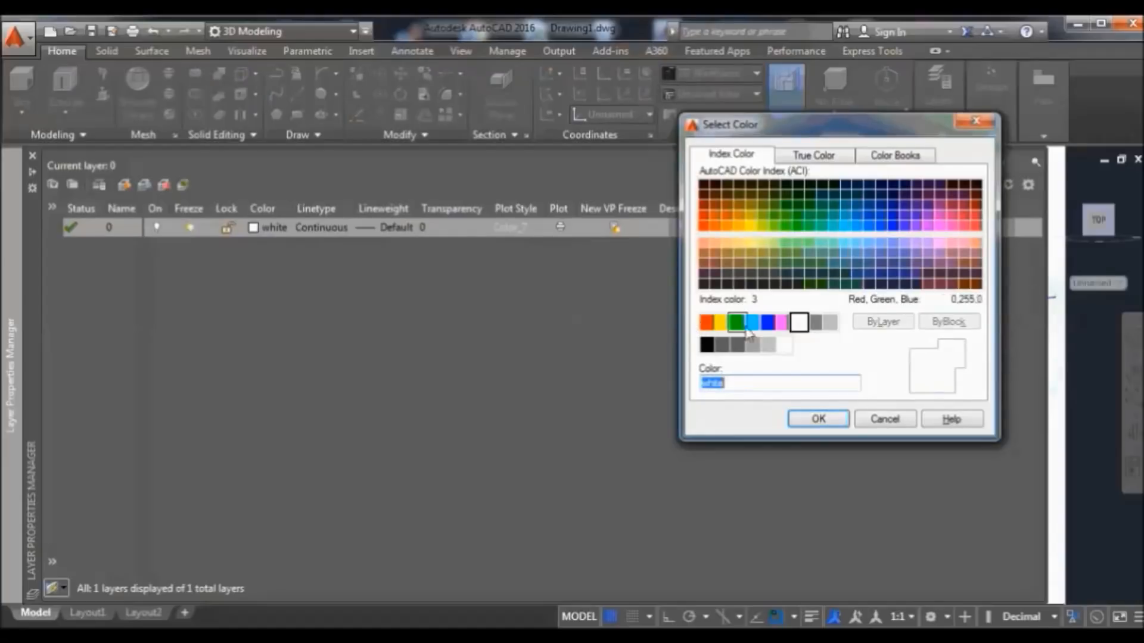
click(769, 325)
click(818, 419)
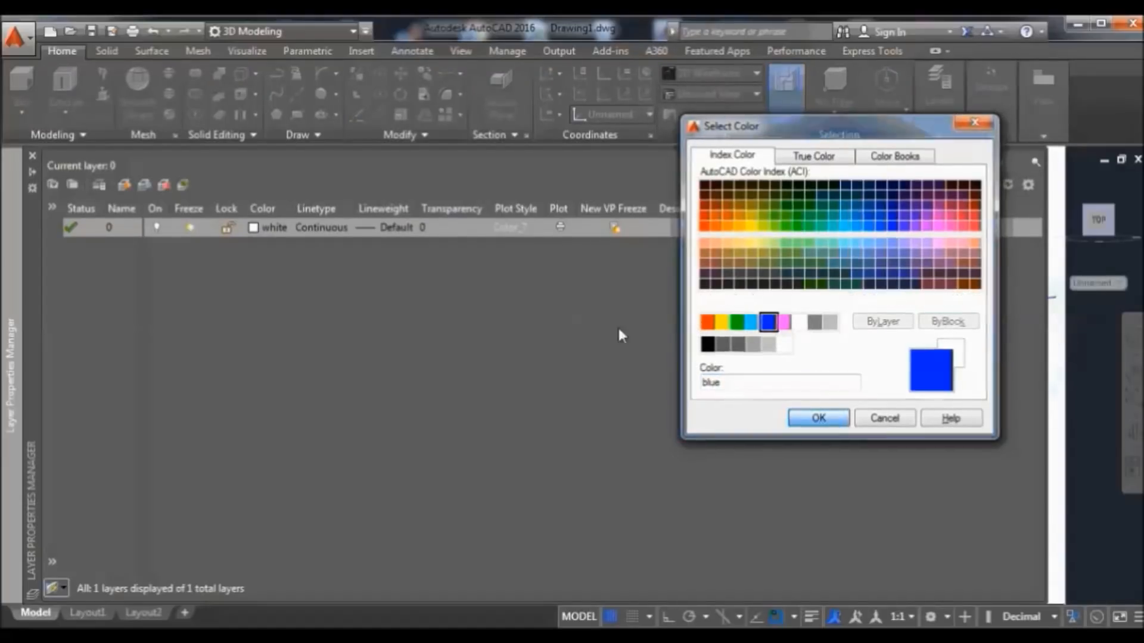
click(368, 230)
click(366, 228)
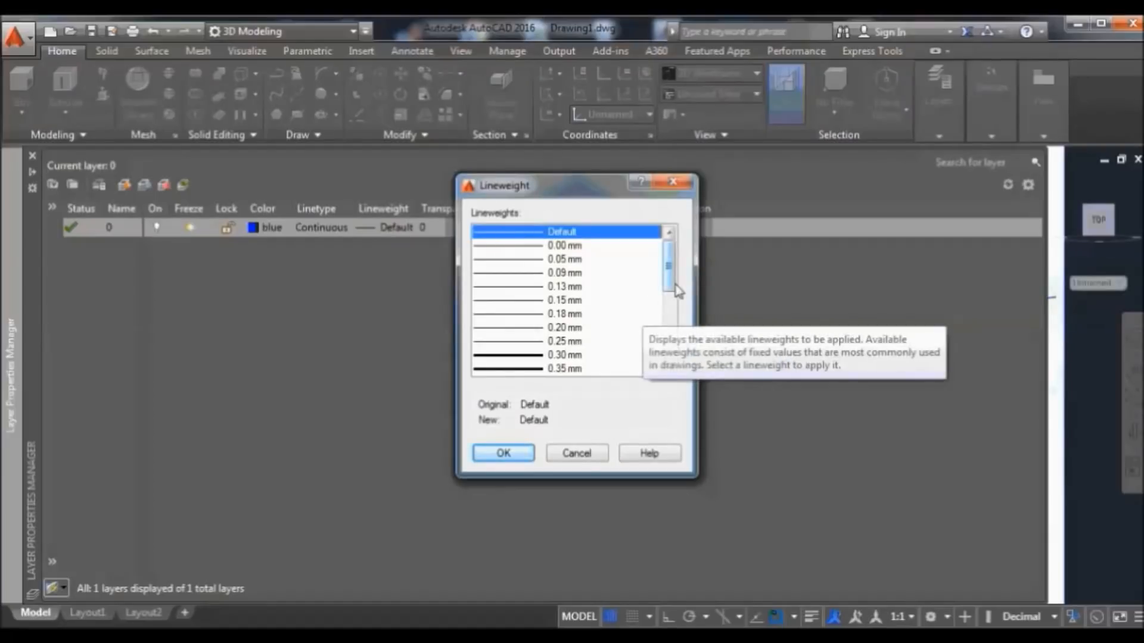
drag(670, 291, 670, 318)
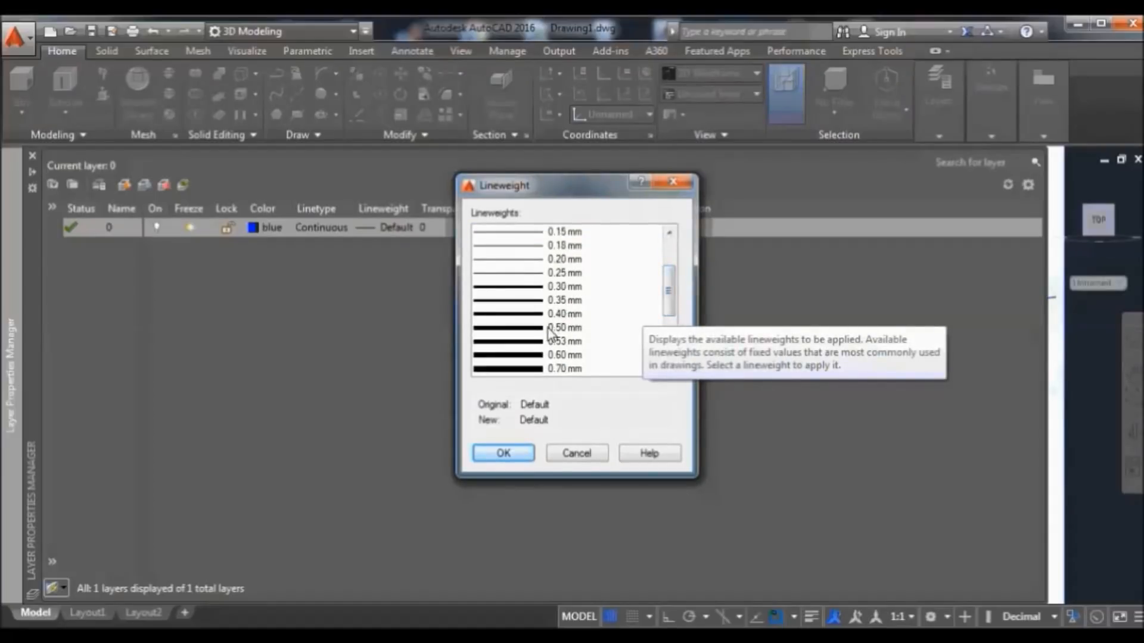
click(547, 329)
click(521, 451)
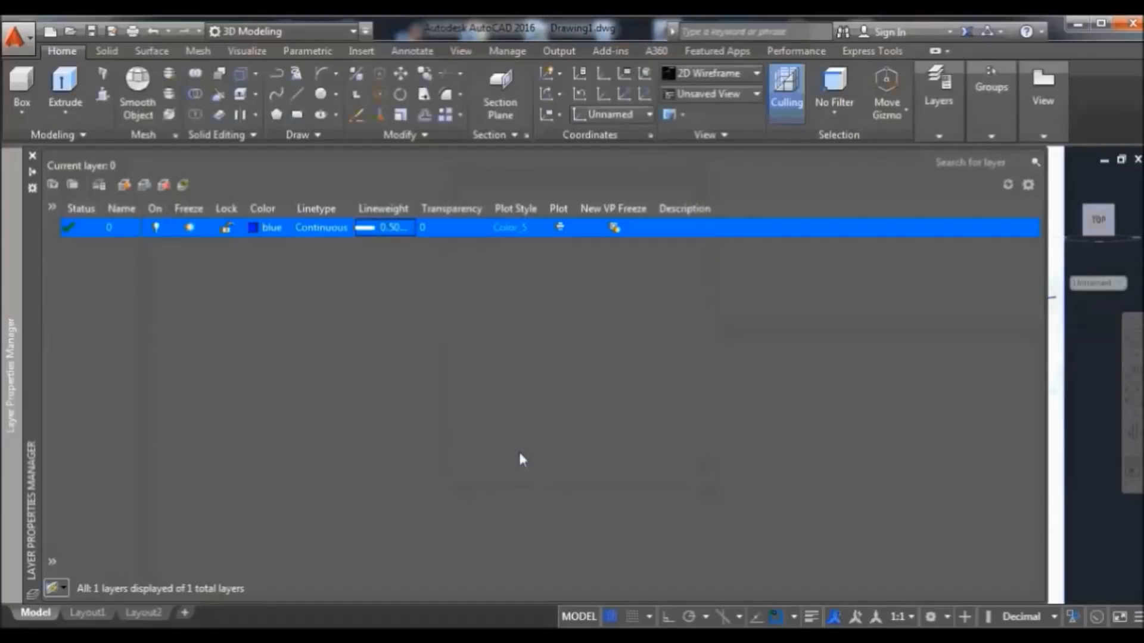
click(33, 156)
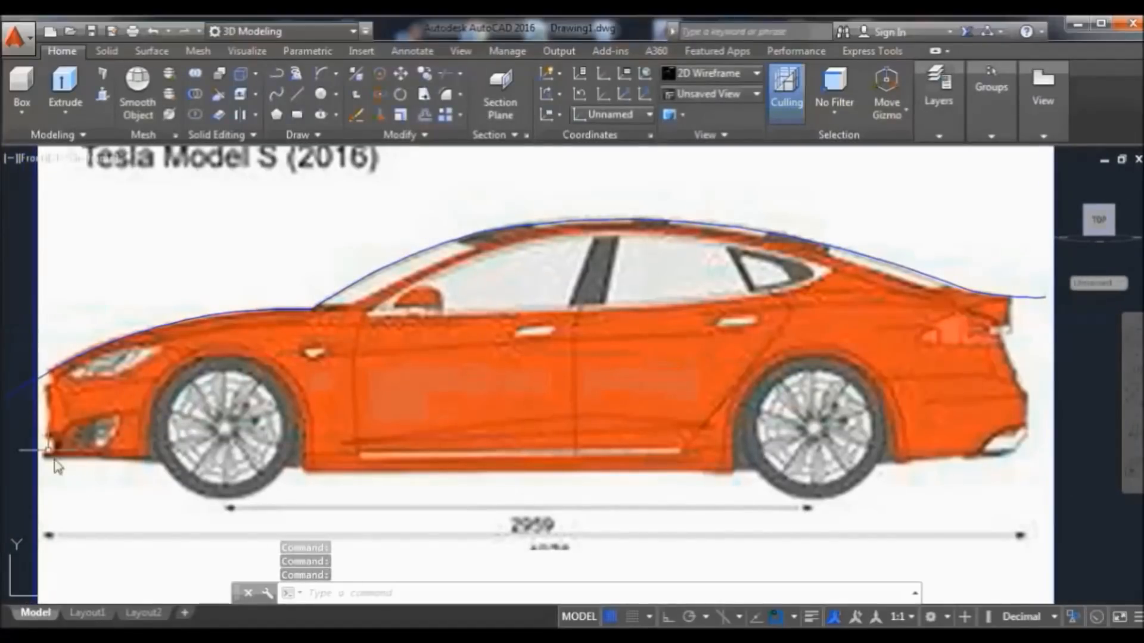
Draw a Start-End-Direction arc from the car's nose down to the bottom of the front bumper
click(317, 72)
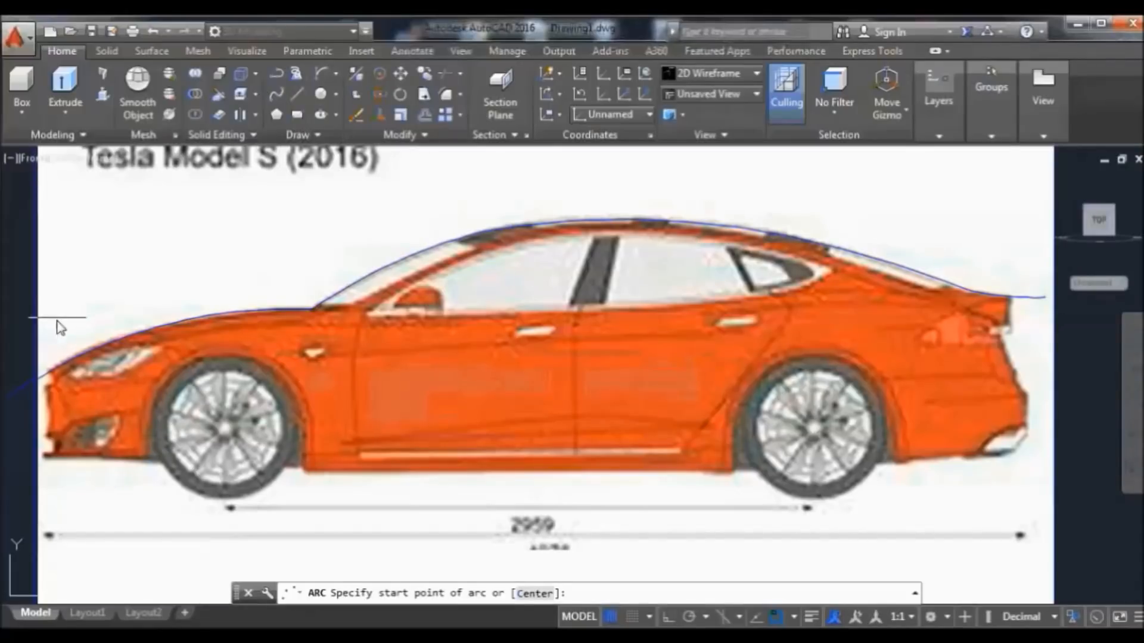
click(48, 356)
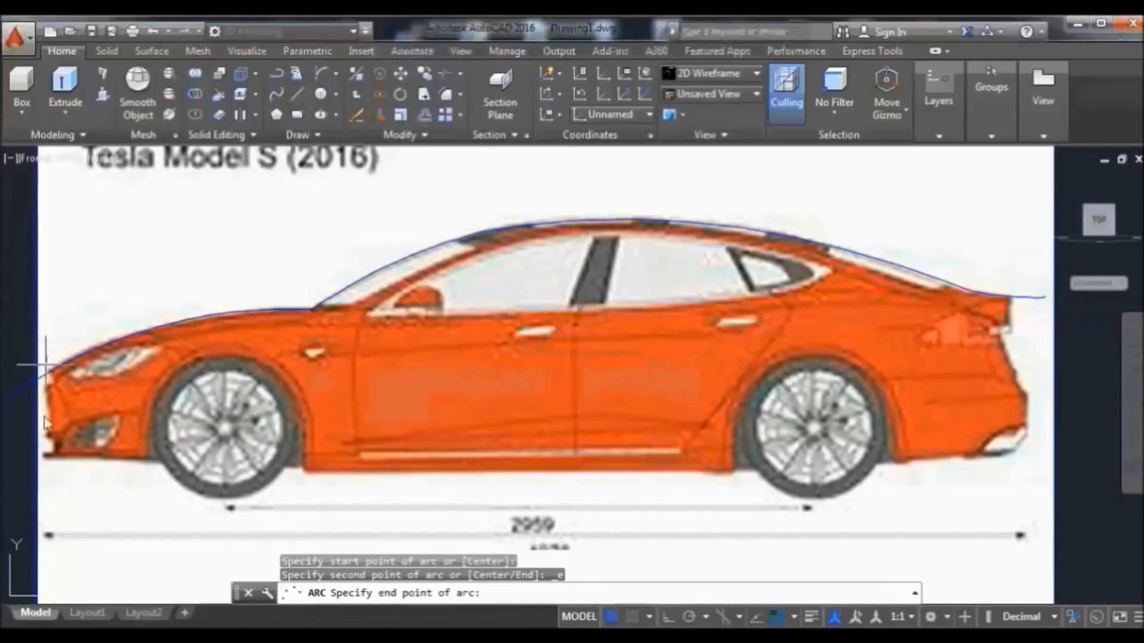
click(59, 519)
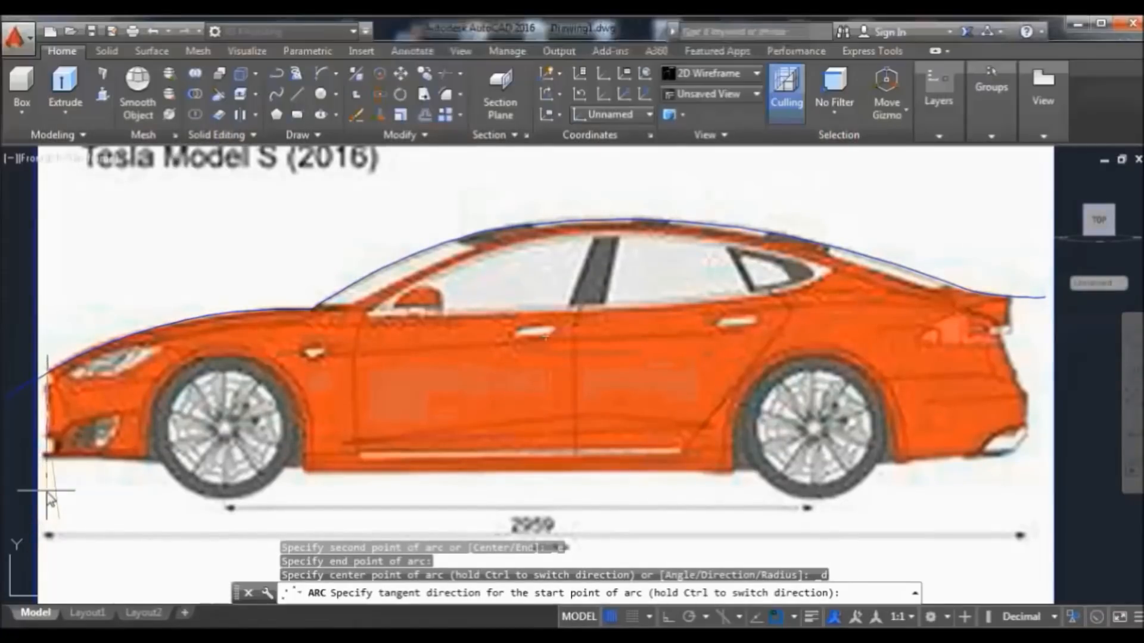
click(48, 498)
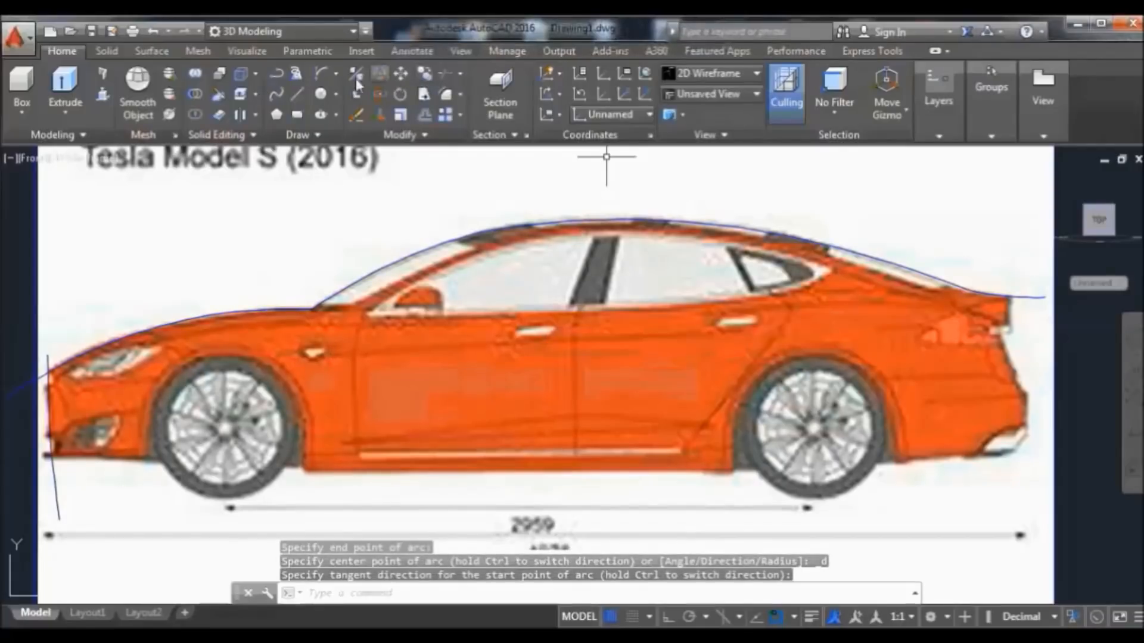
Discard a misplaced tail arc and draw an arc from the roofline's rear end to the tail top
click(316, 68)
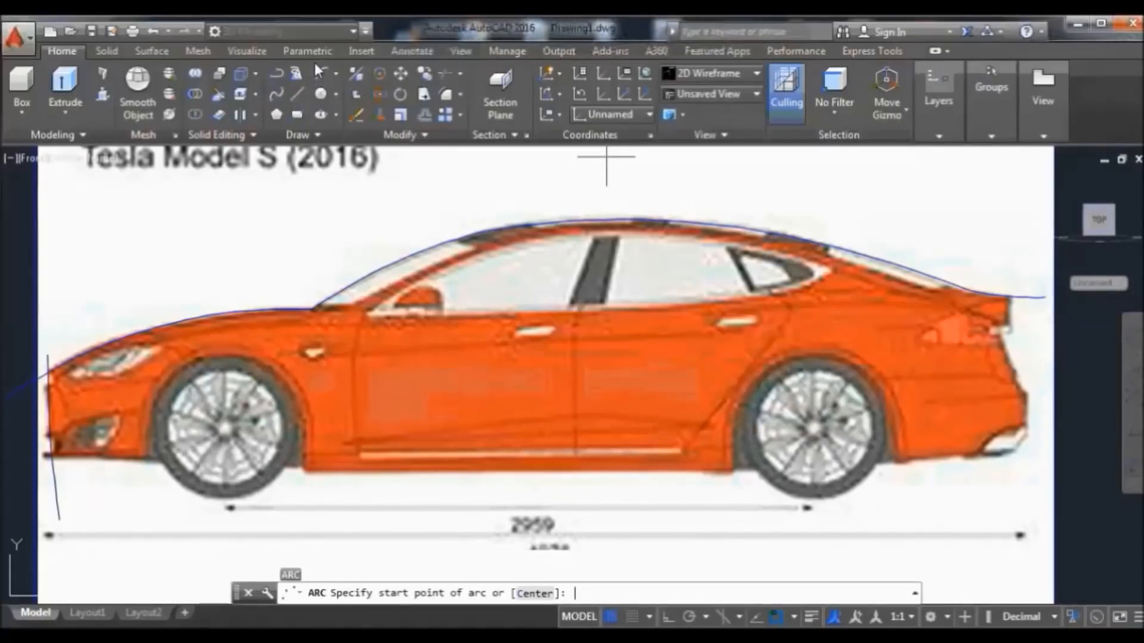
click(1011, 253)
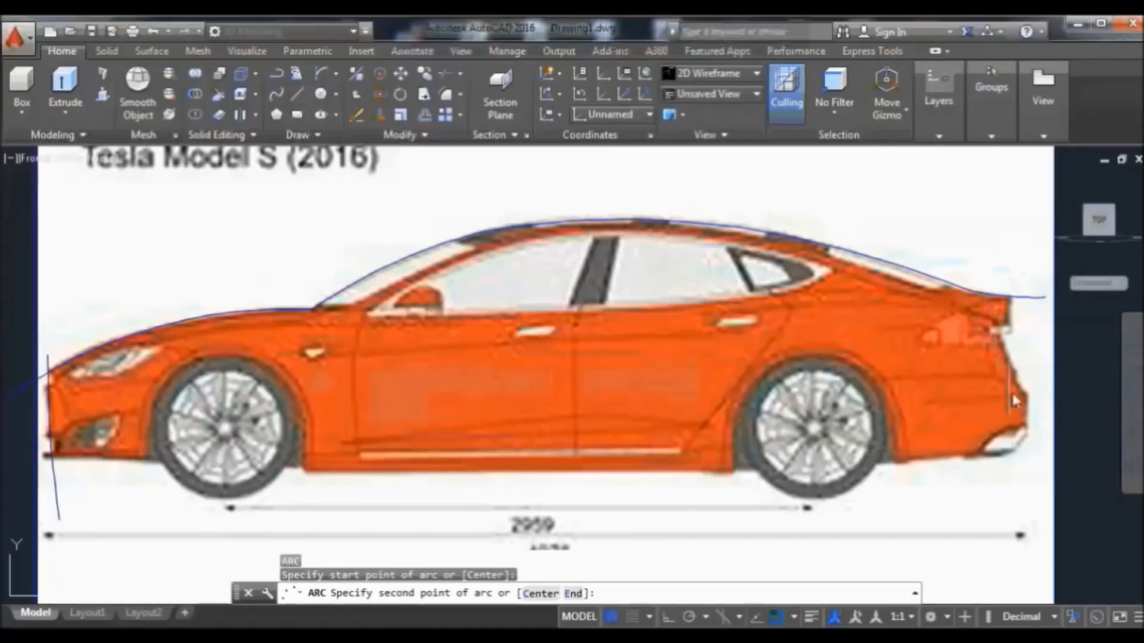
click(1011, 501)
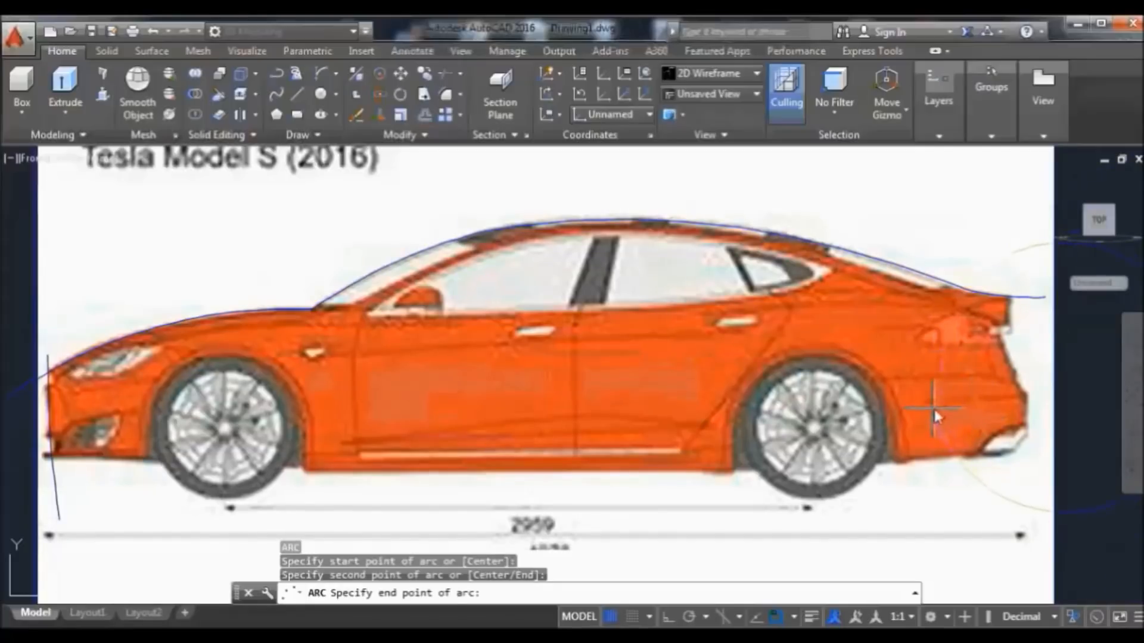
key(Escape)
click(335, 70)
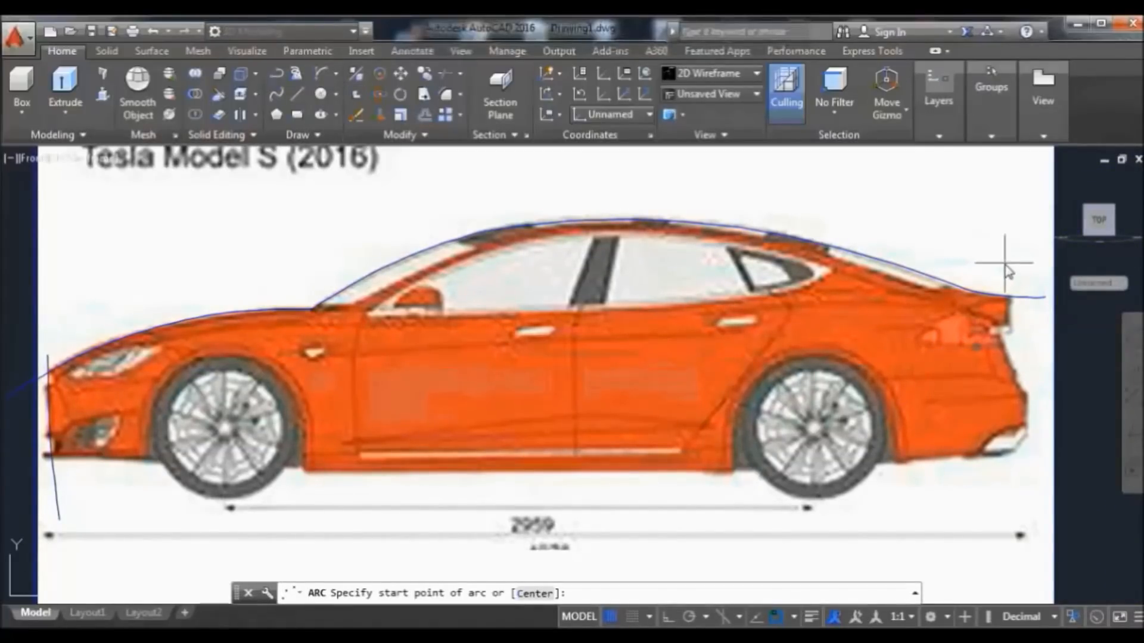
click(989, 293)
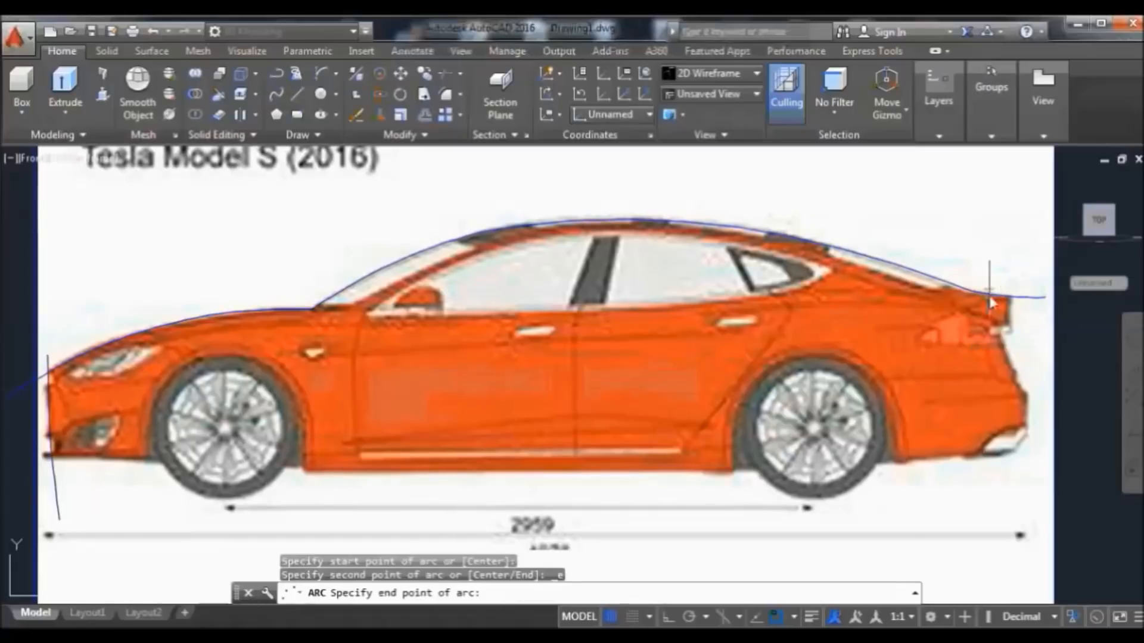
click(1012, 337)
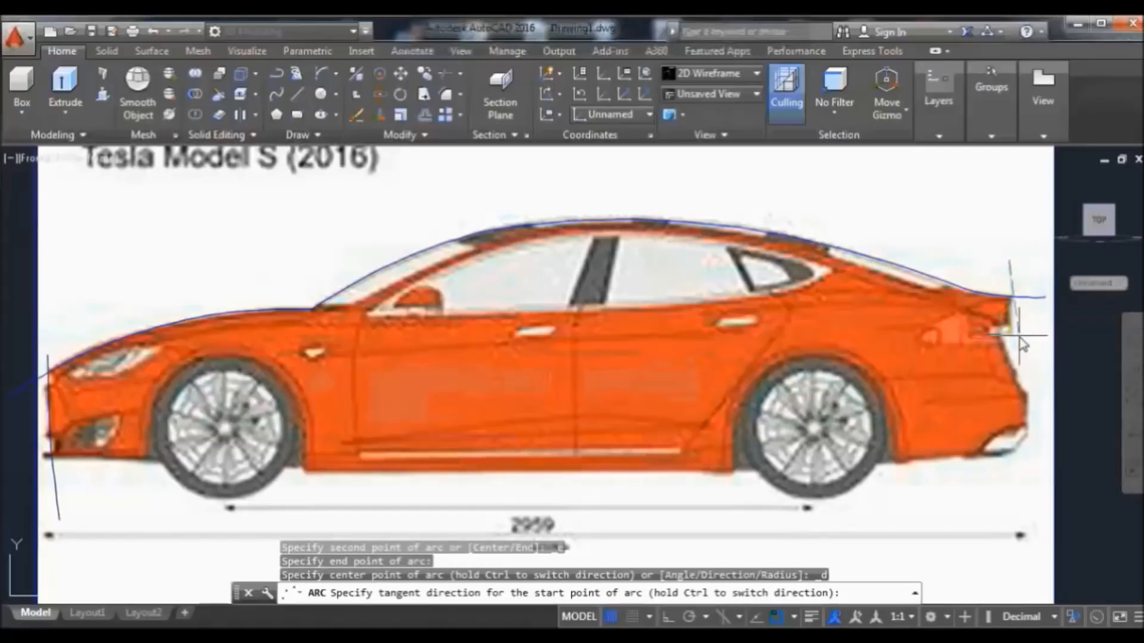
click(1007, 336)
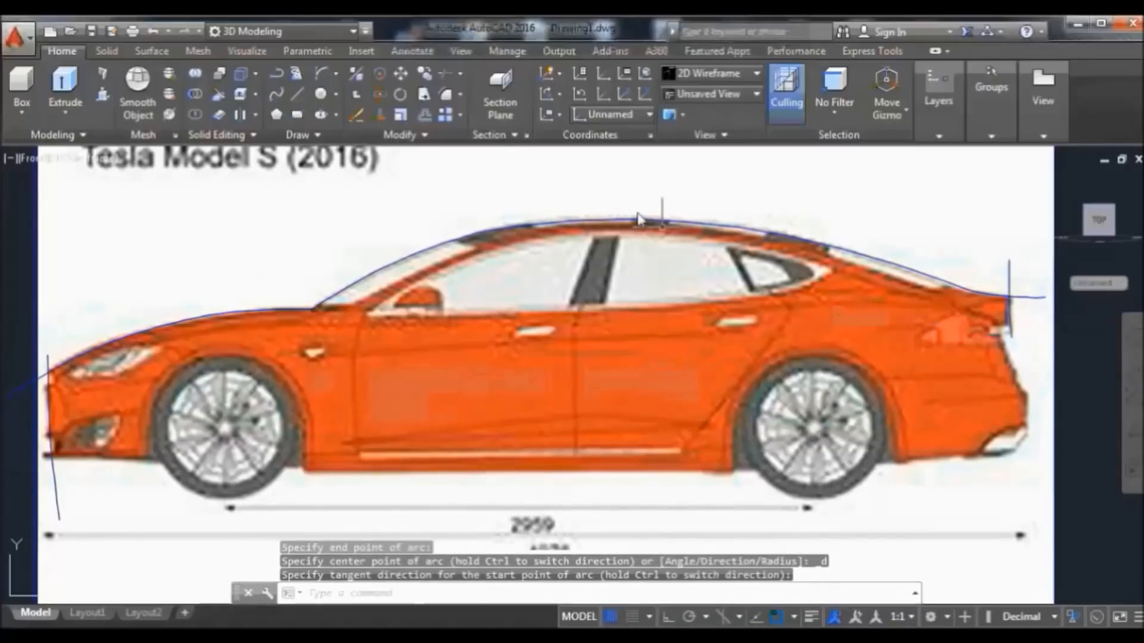
With object snap off, start an arc from the tail down below the rear bumper
click(322, 72)
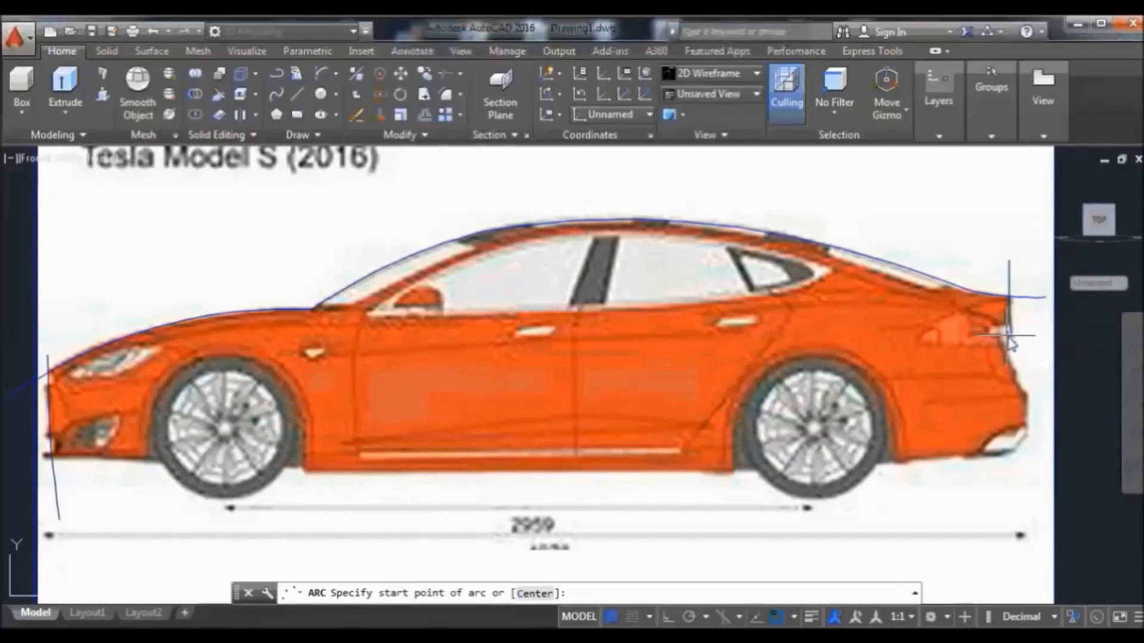
click(1007, 336)
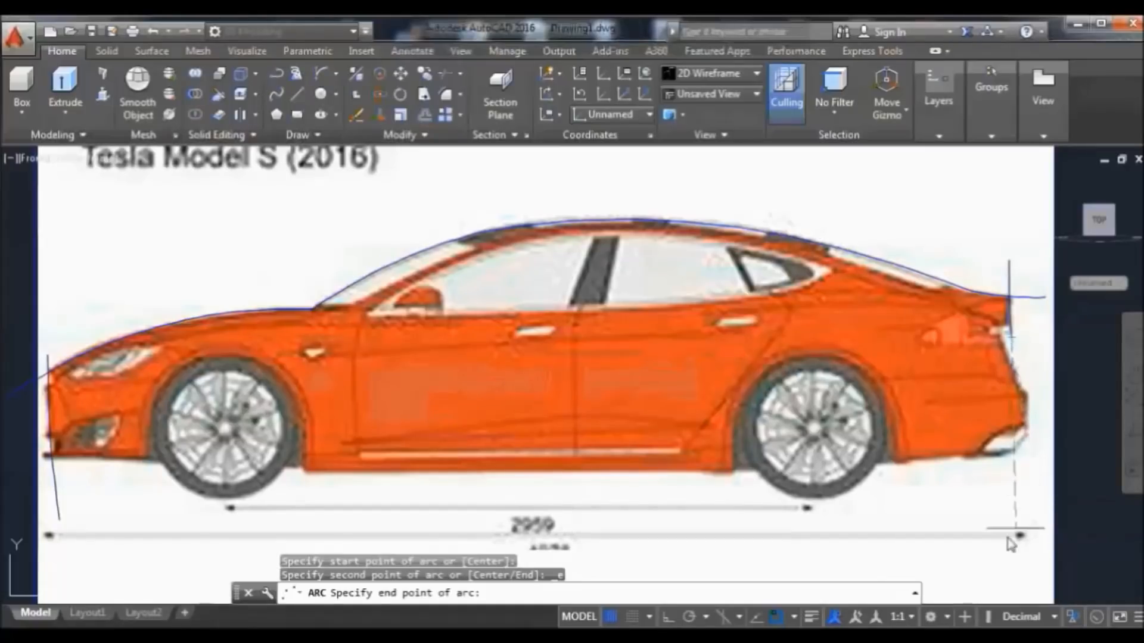
click(777, 617)
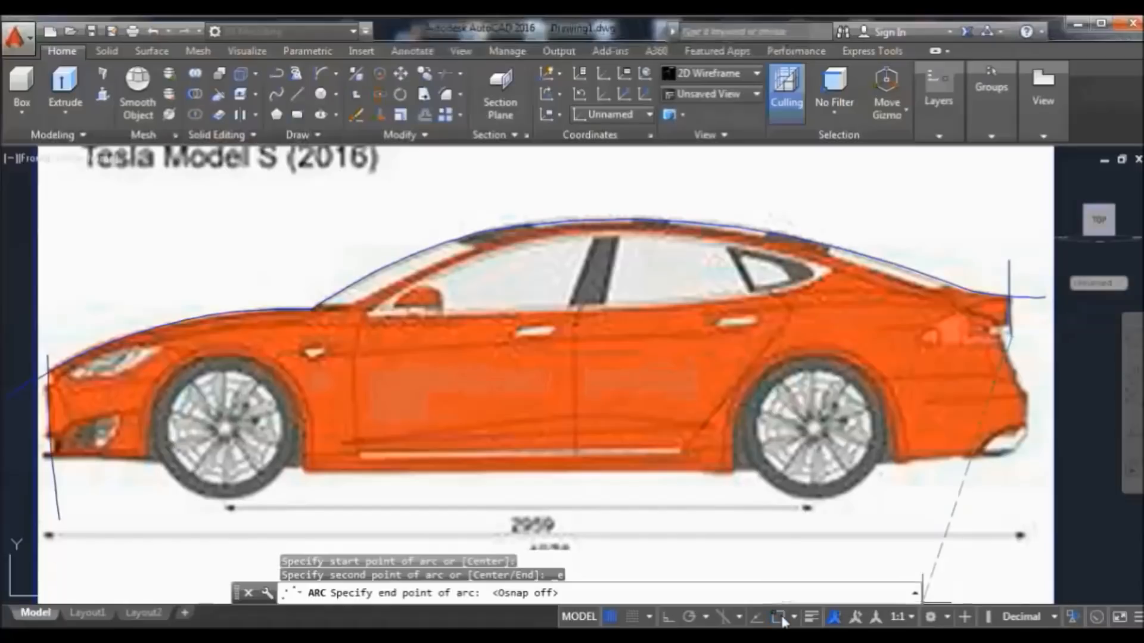
click(1044, 491)
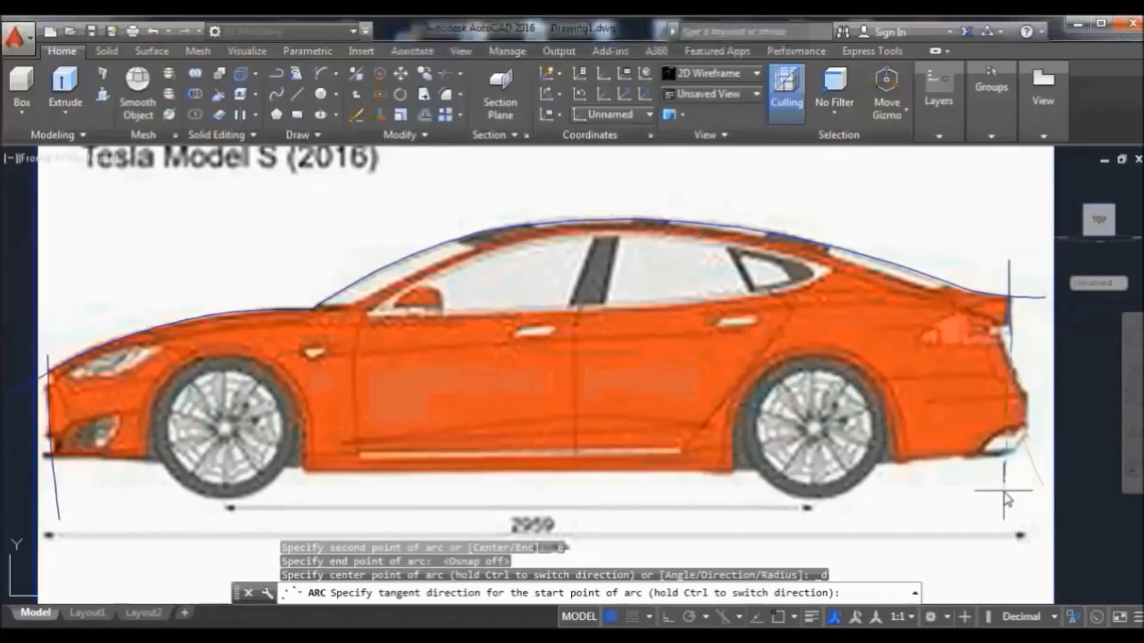
Complete the rear-bumper arc and stretch its lower end near the ground line
click(1040, 480)
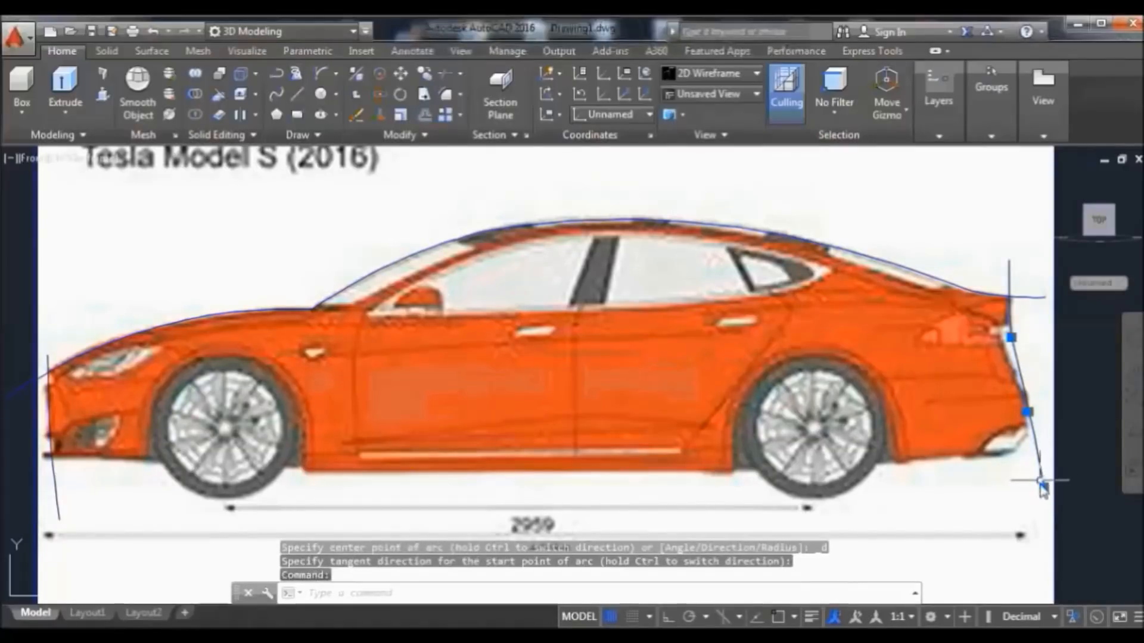
mouse_move(1044, 487)
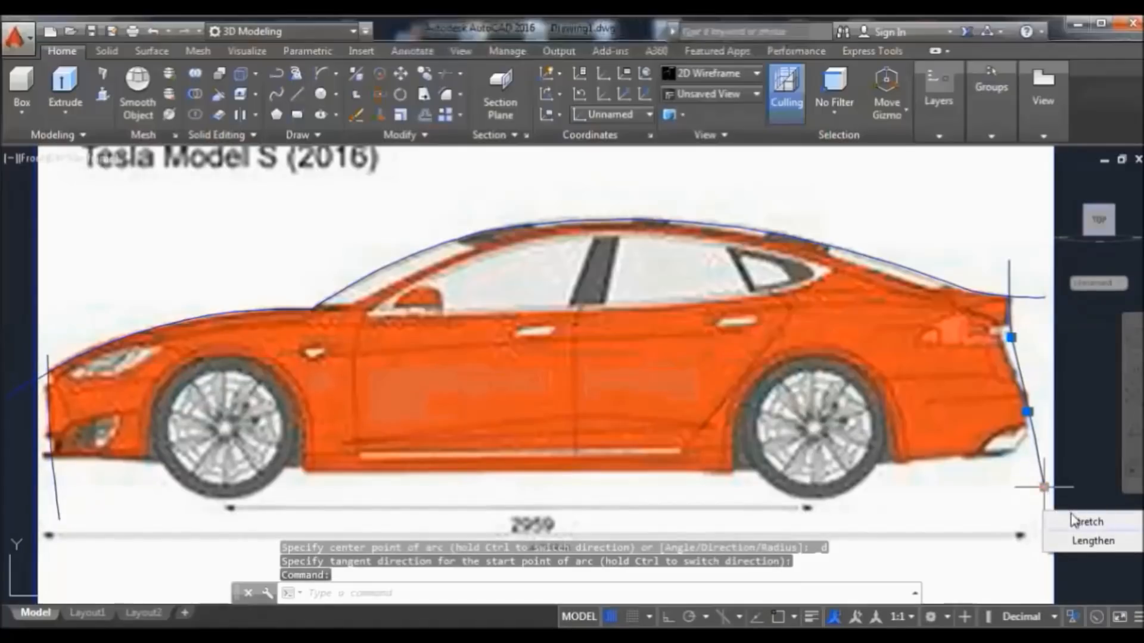
click(1084, 522)
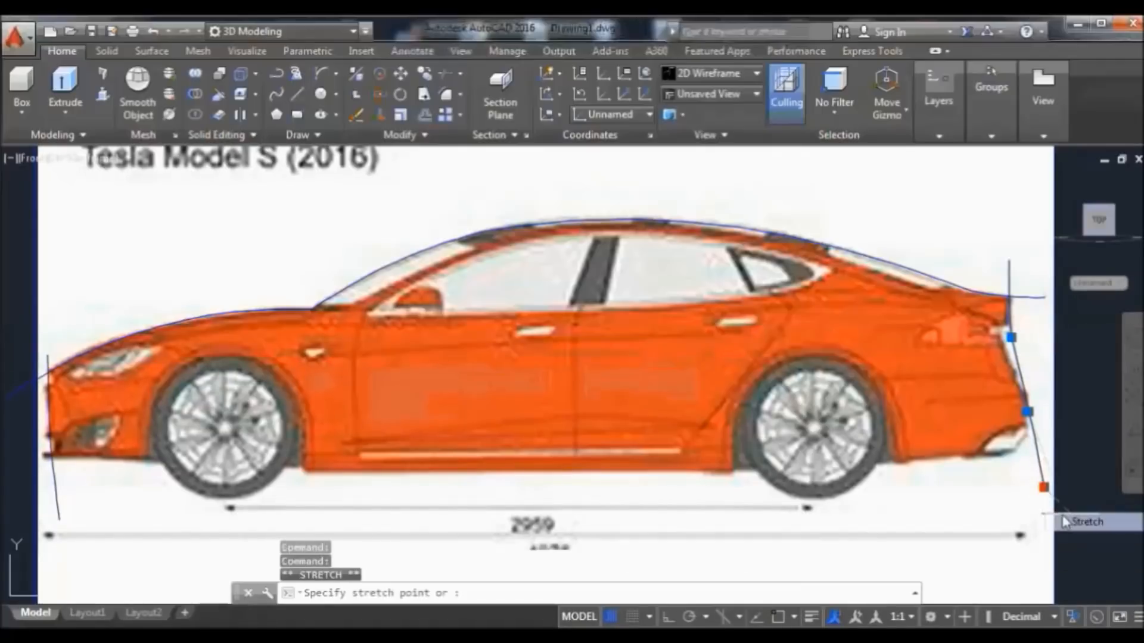
click(1006, 505)
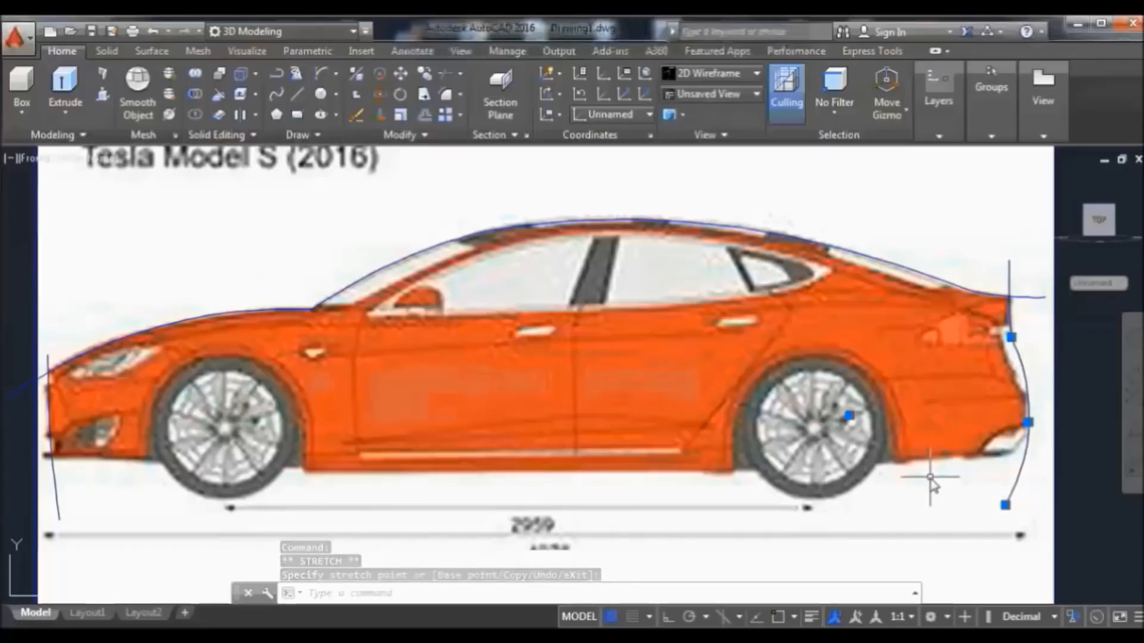
key(Escape)
Stretch the rear arc's upper end inward to meet the tail light
text(arc)
key(Return)
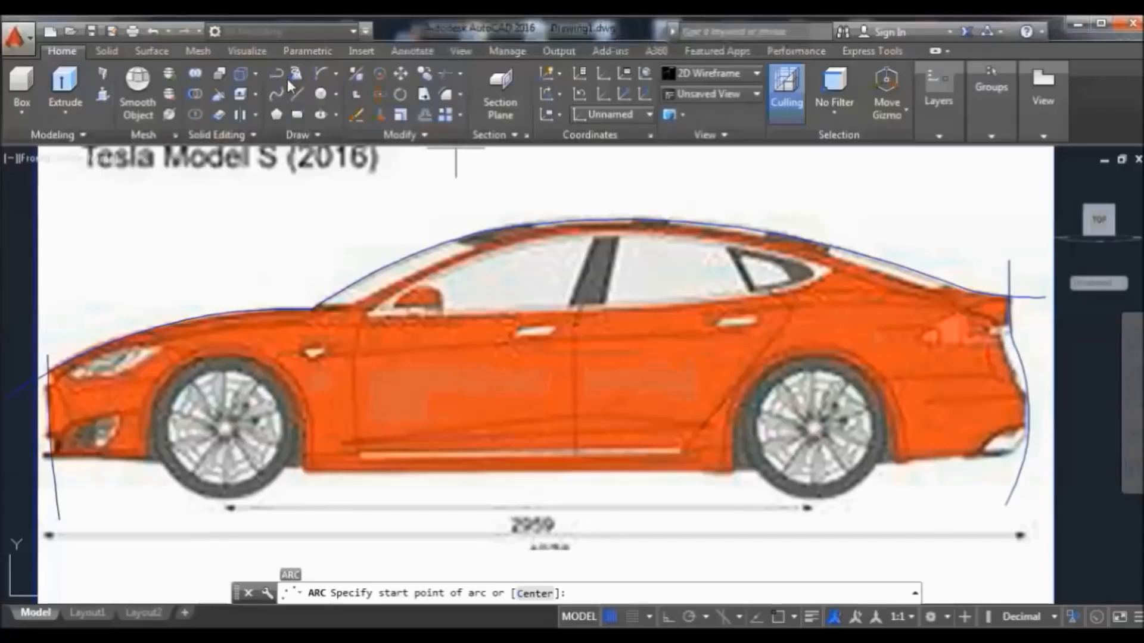
key(Return)
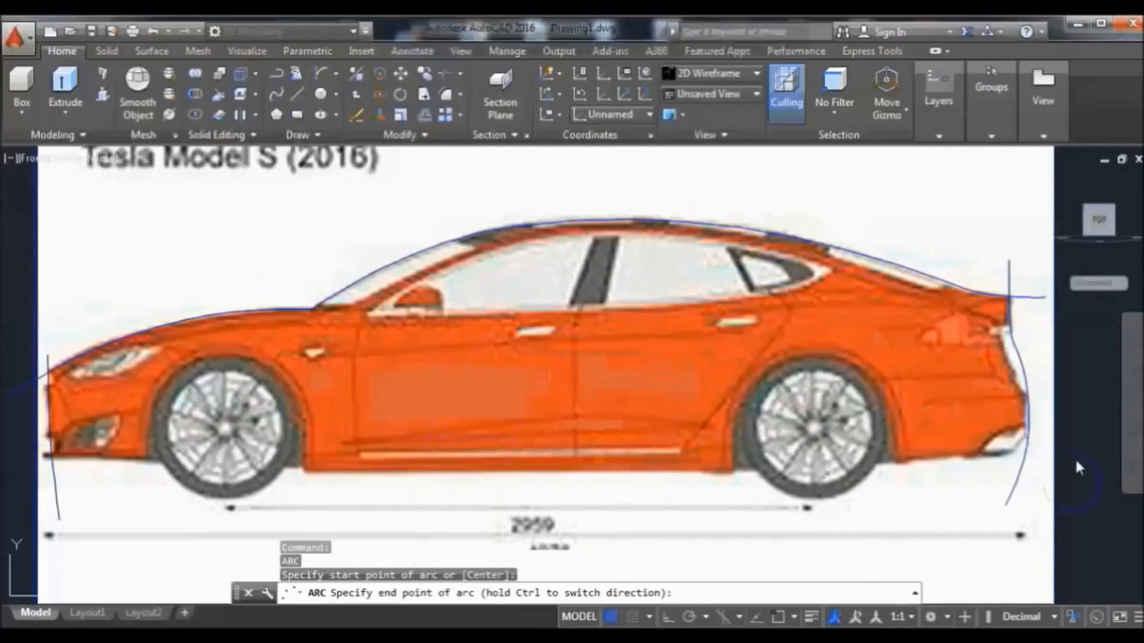
key(Escape)
click(1014, 357)
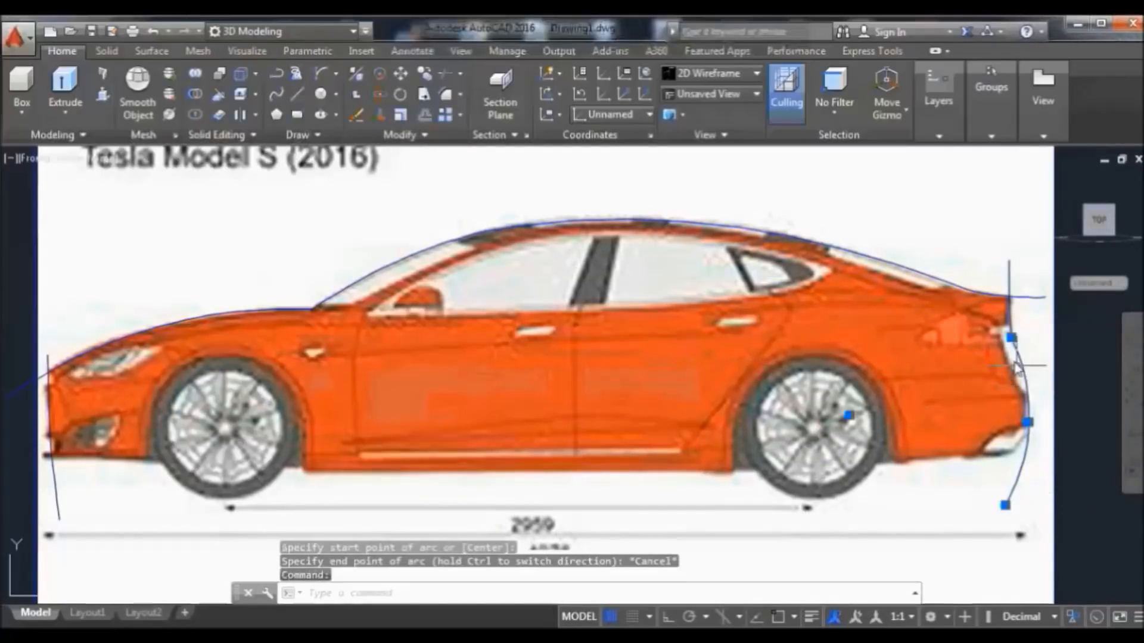
mouse_move(1010, 337)
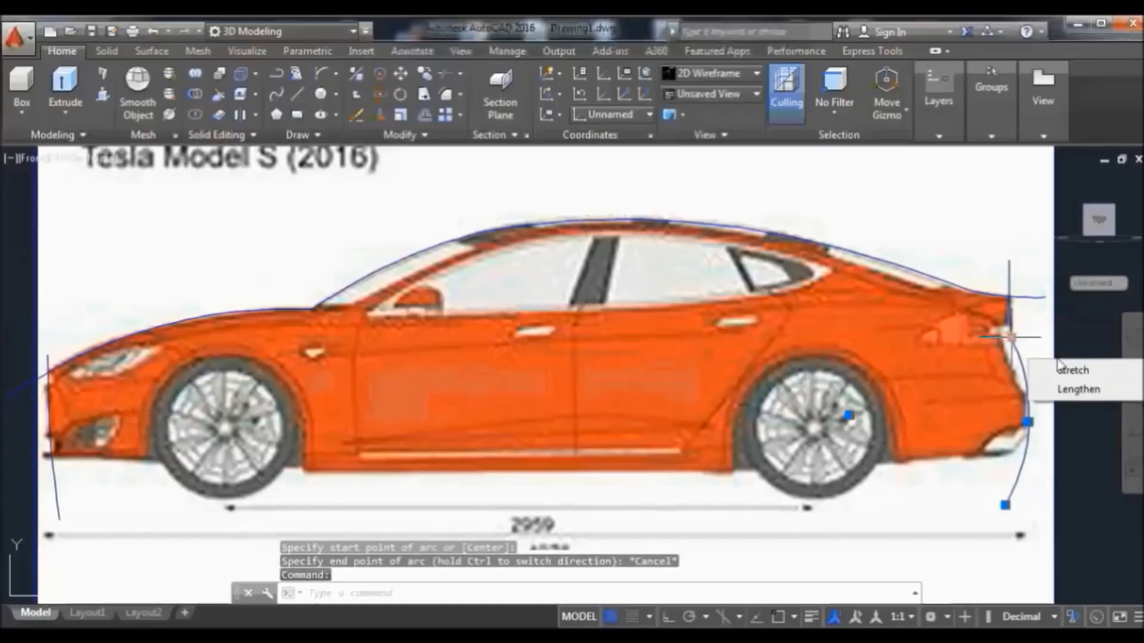
click(1083, 374)
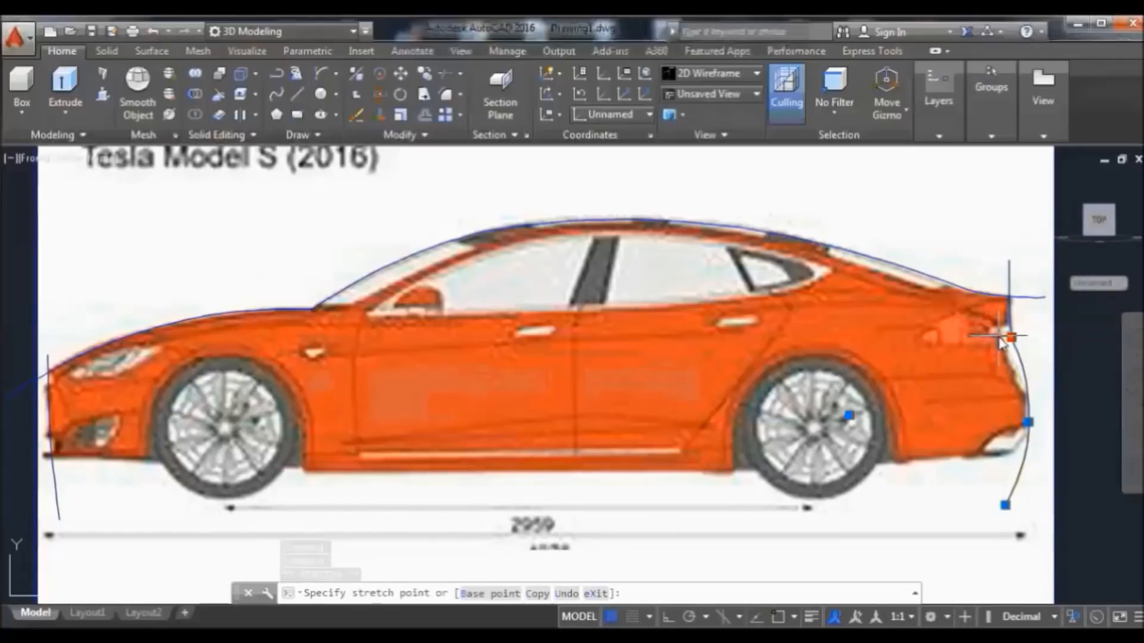
click(996, 333)
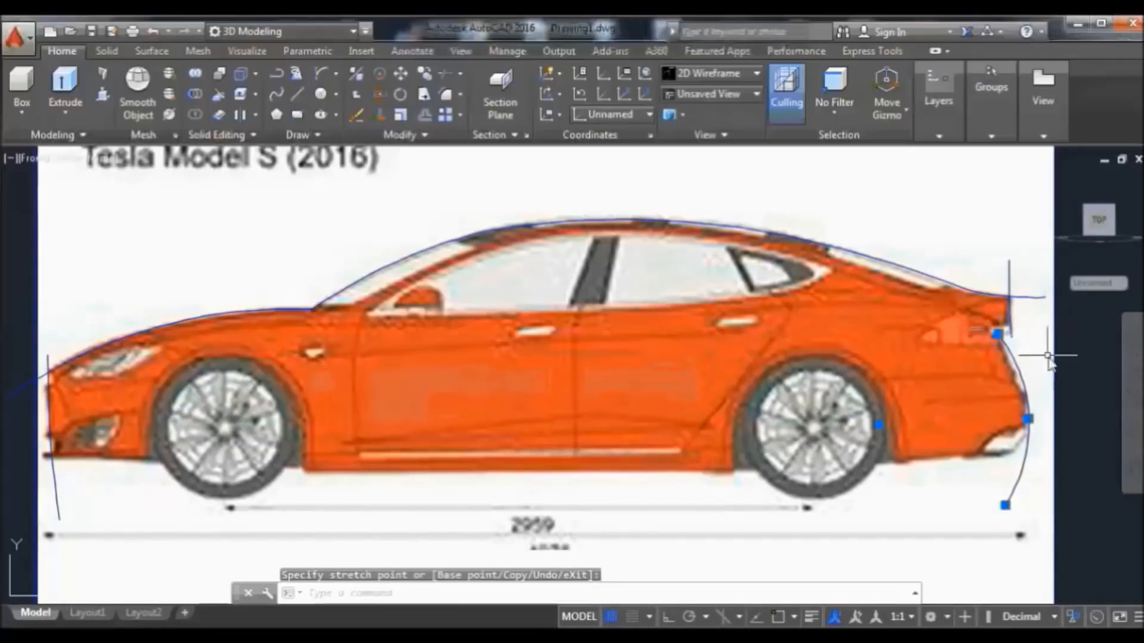
text(arc)
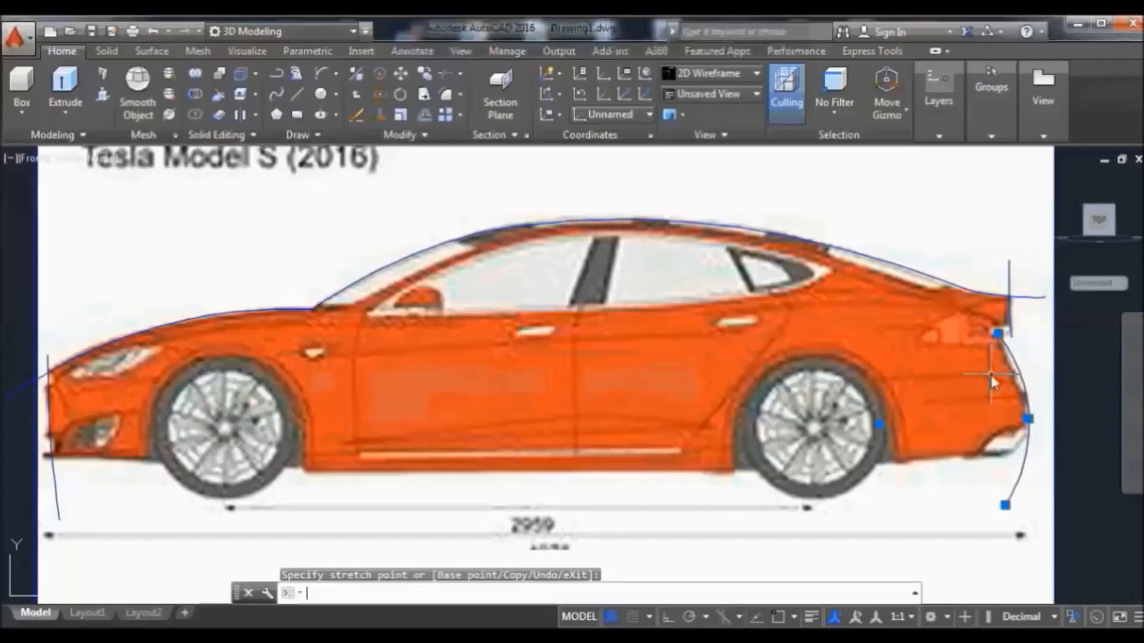
key(Return)
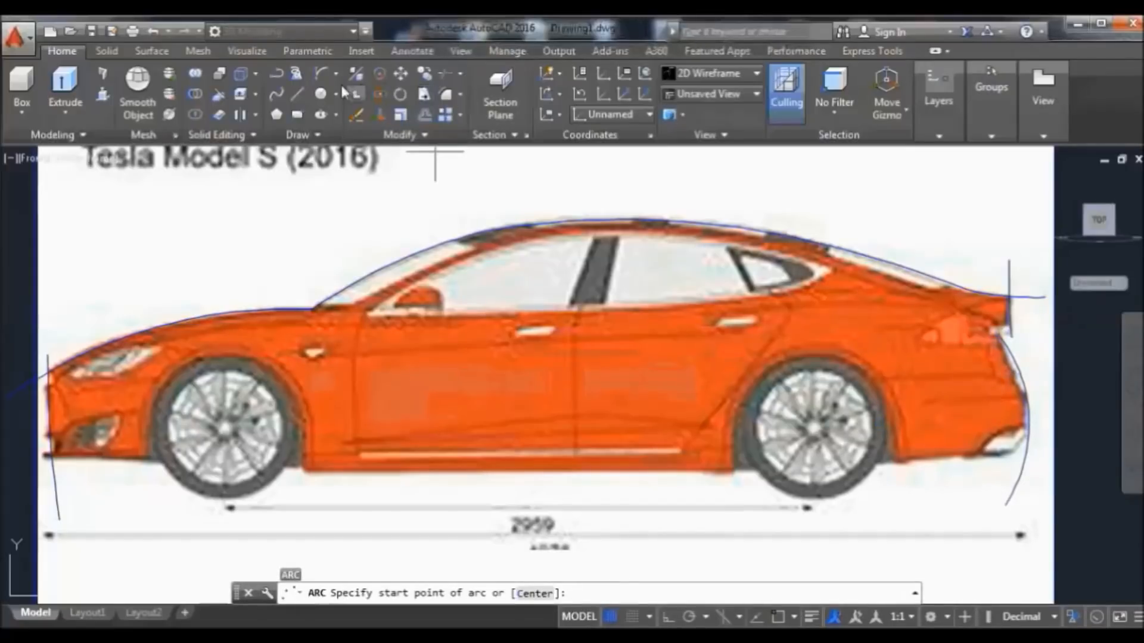
With object snap back on, draw a short line along the rear edge at the tail light
click(301, 96)
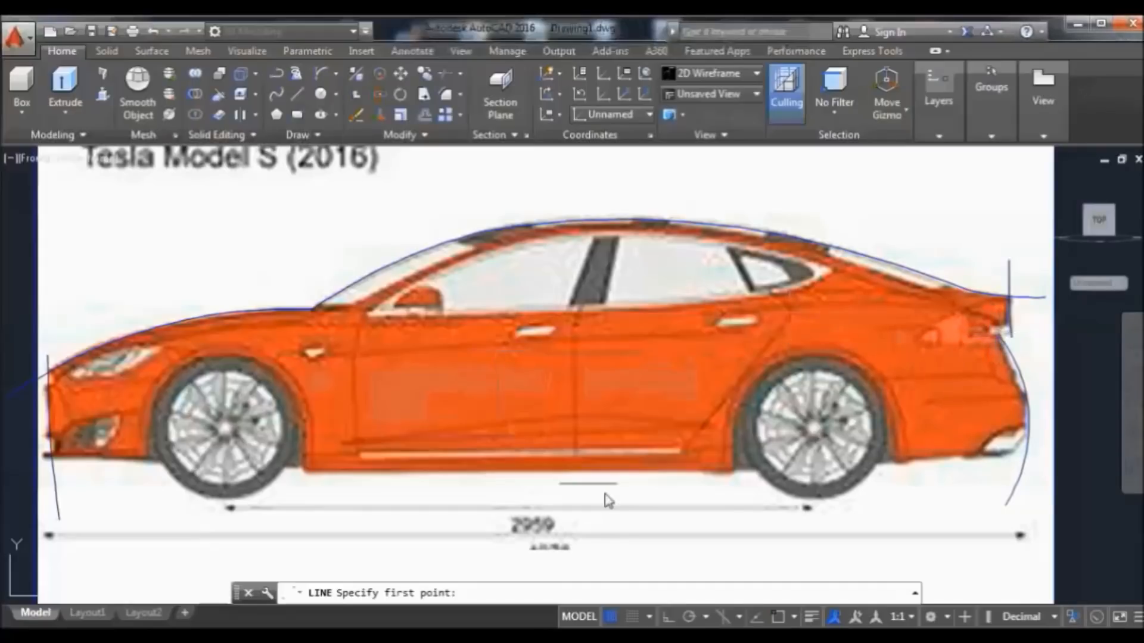
click(776, 616)
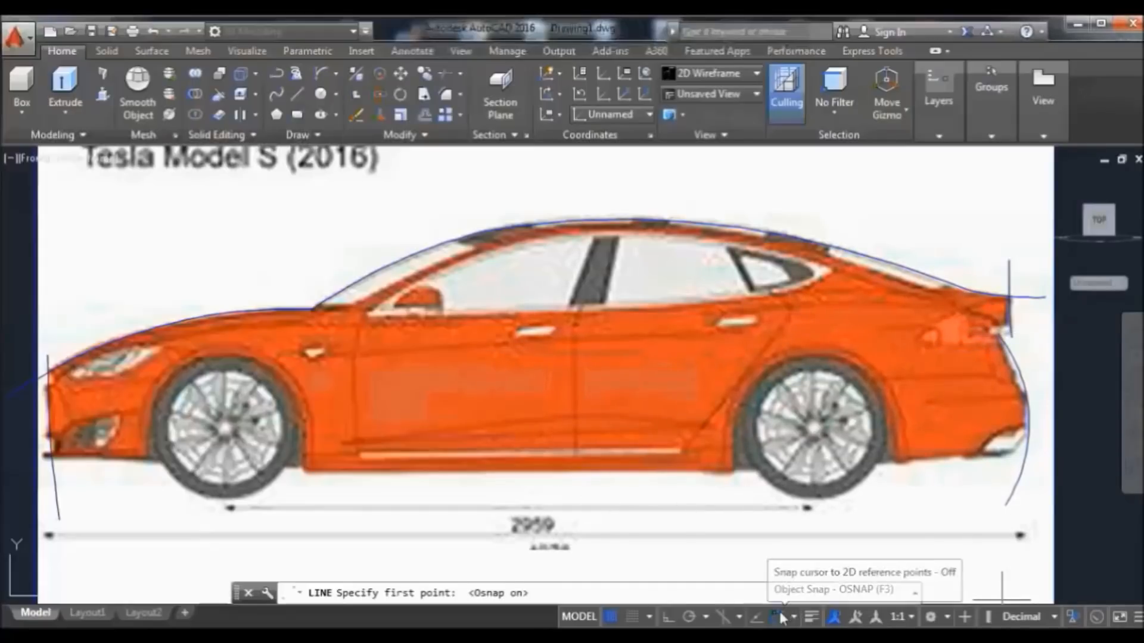
click(998, 332)
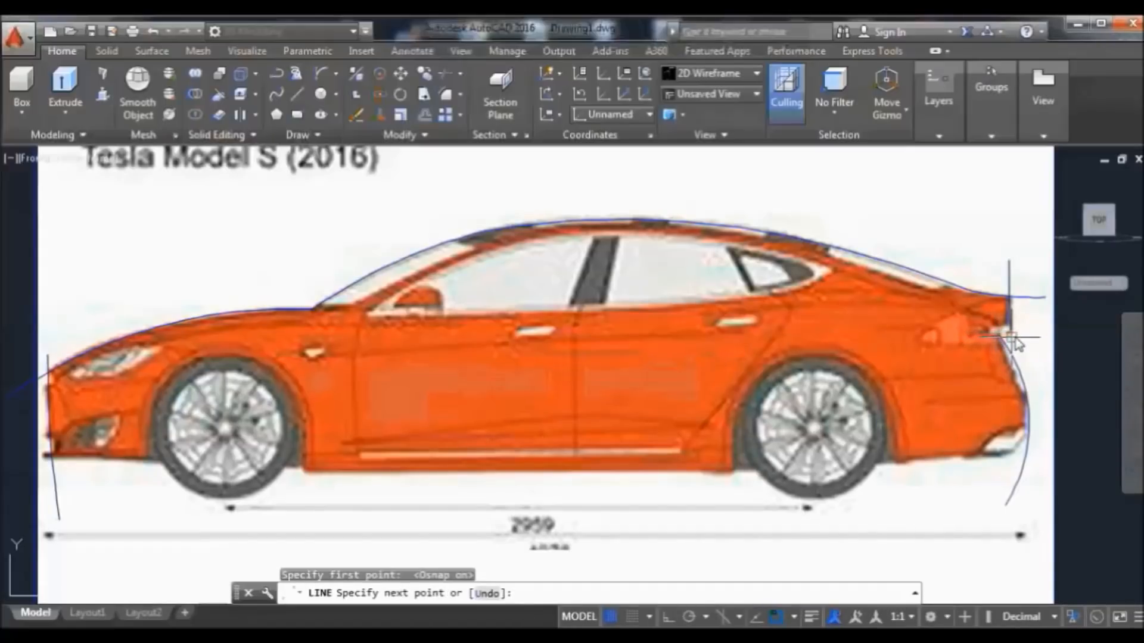
click(1010, 333)
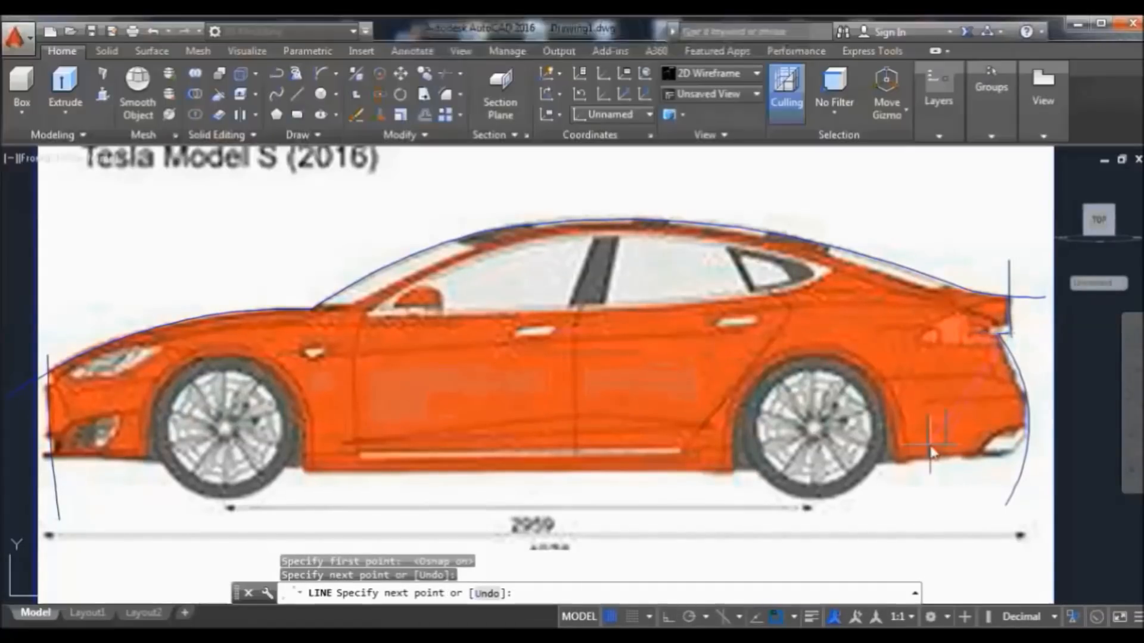
key(Return)
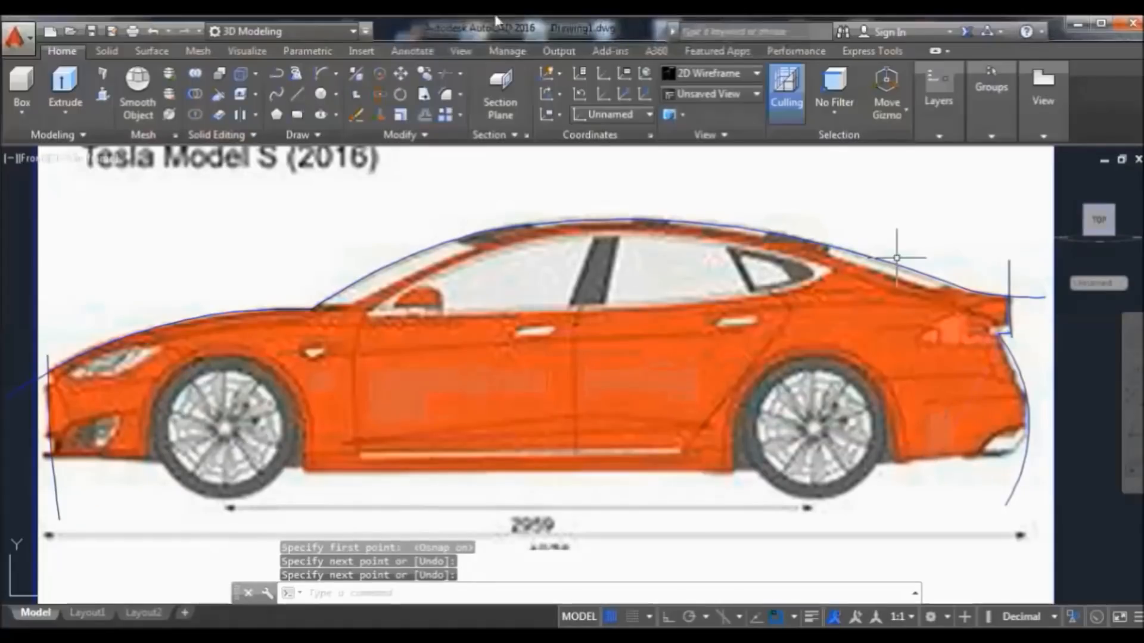
Trim the rear vertical line's overshoot above the roofline, using all objects as cutting edges
click(444, 76)
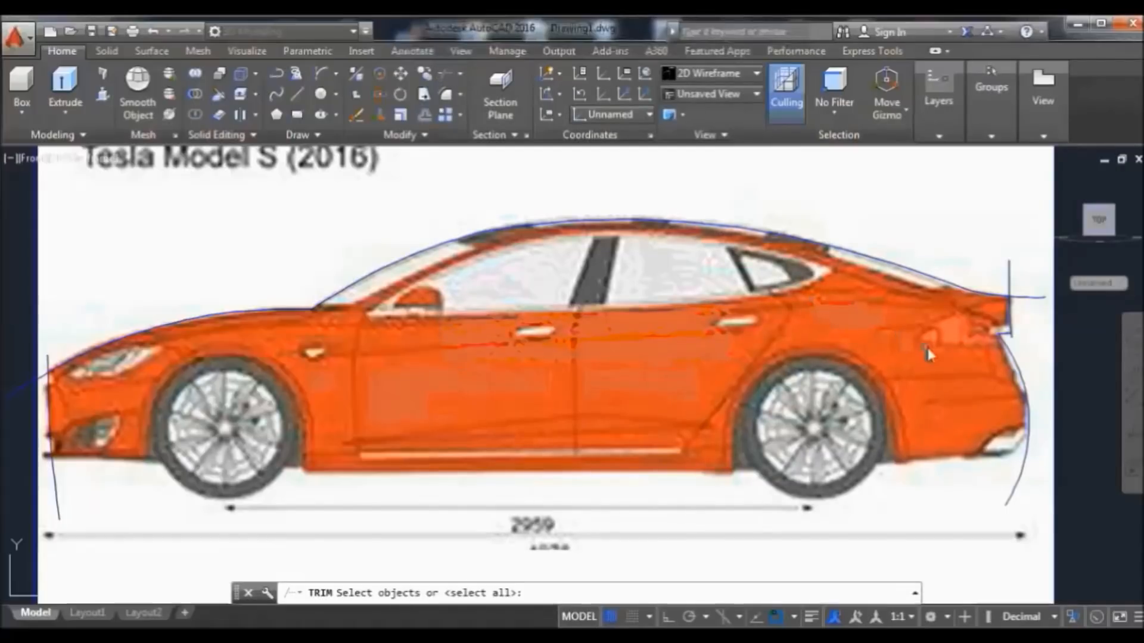
key(Return)
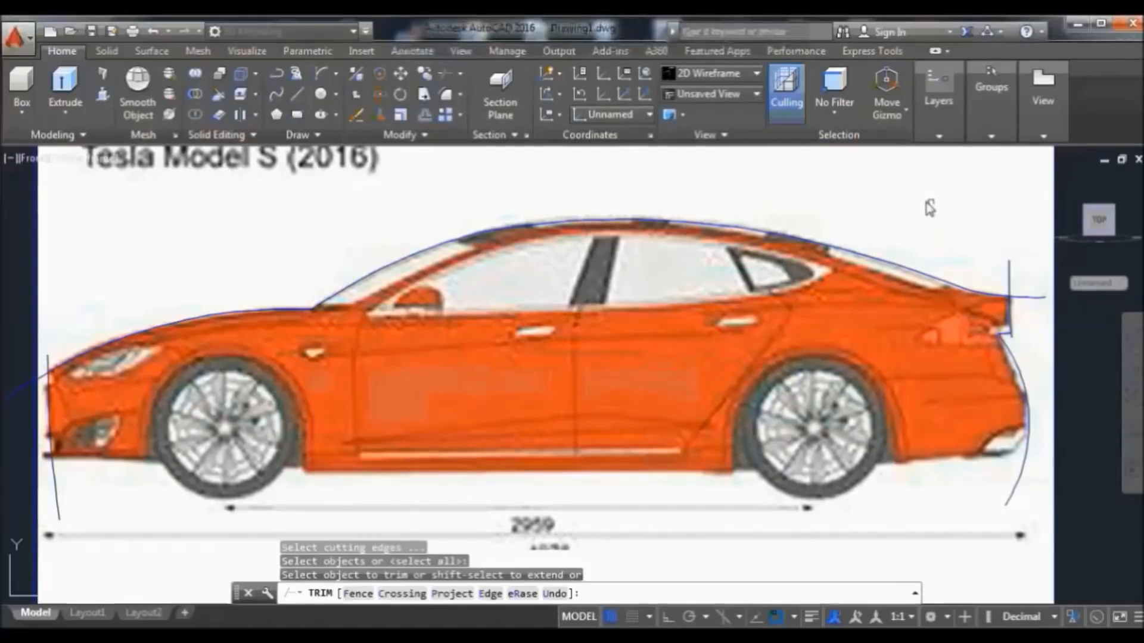
click(1013, 344)
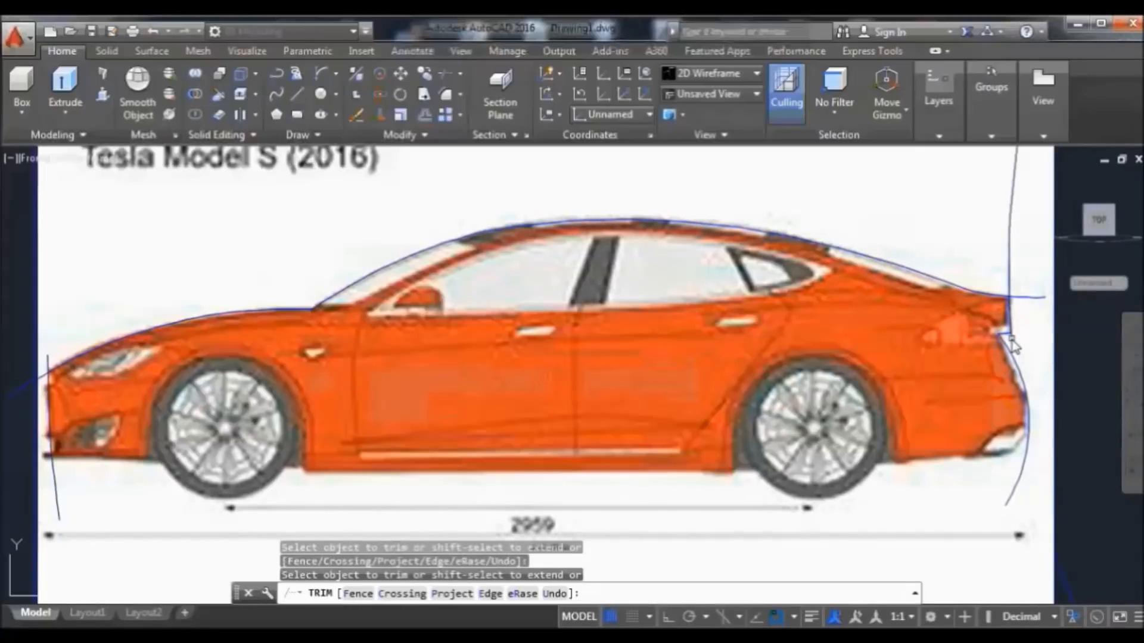
click(1012, 344)
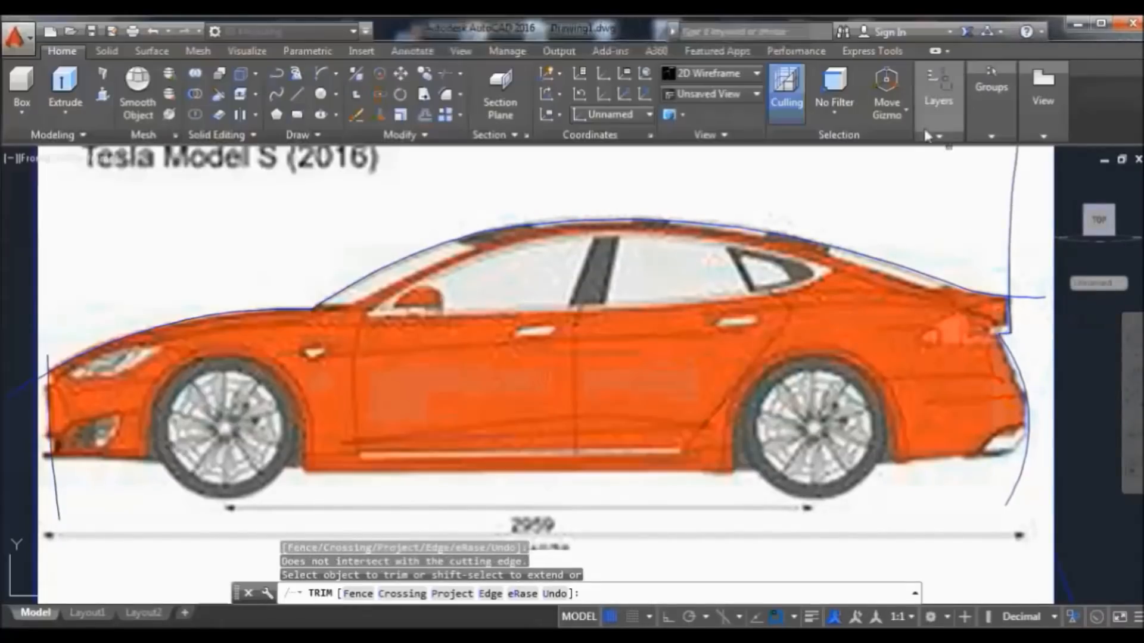
click(873, 200)
click(946, 170)
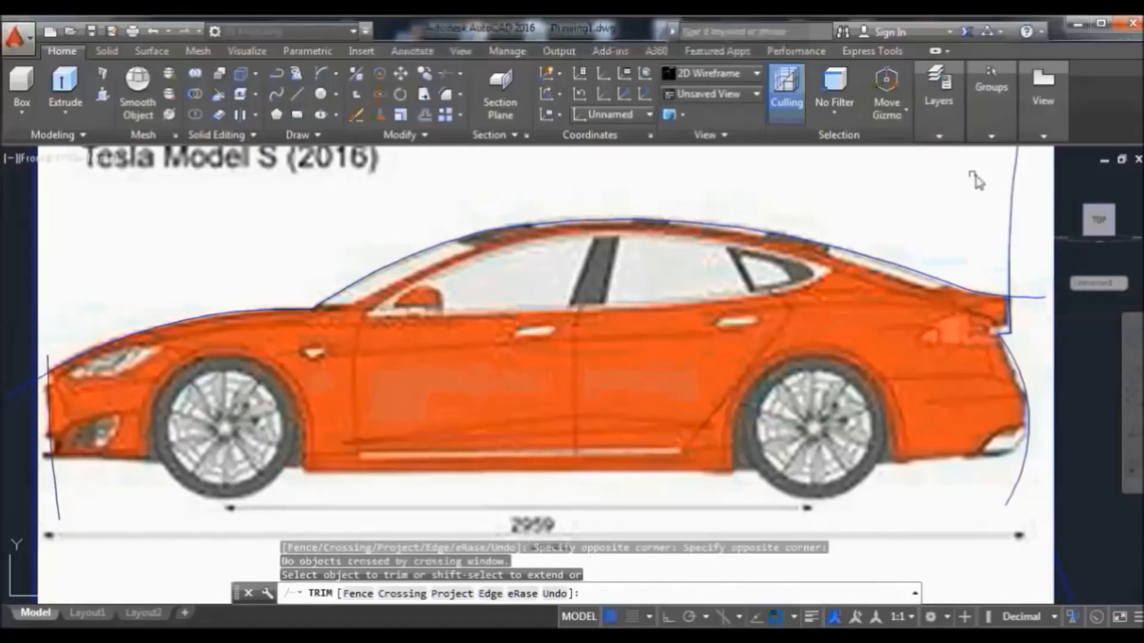
click(1016, 182)
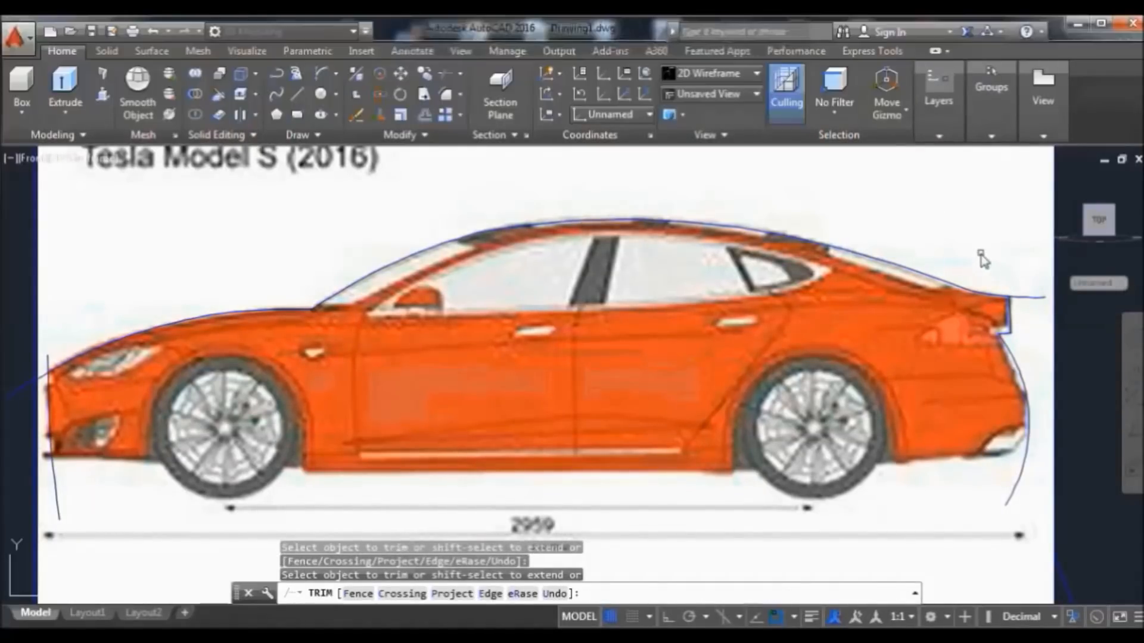
key(Return)
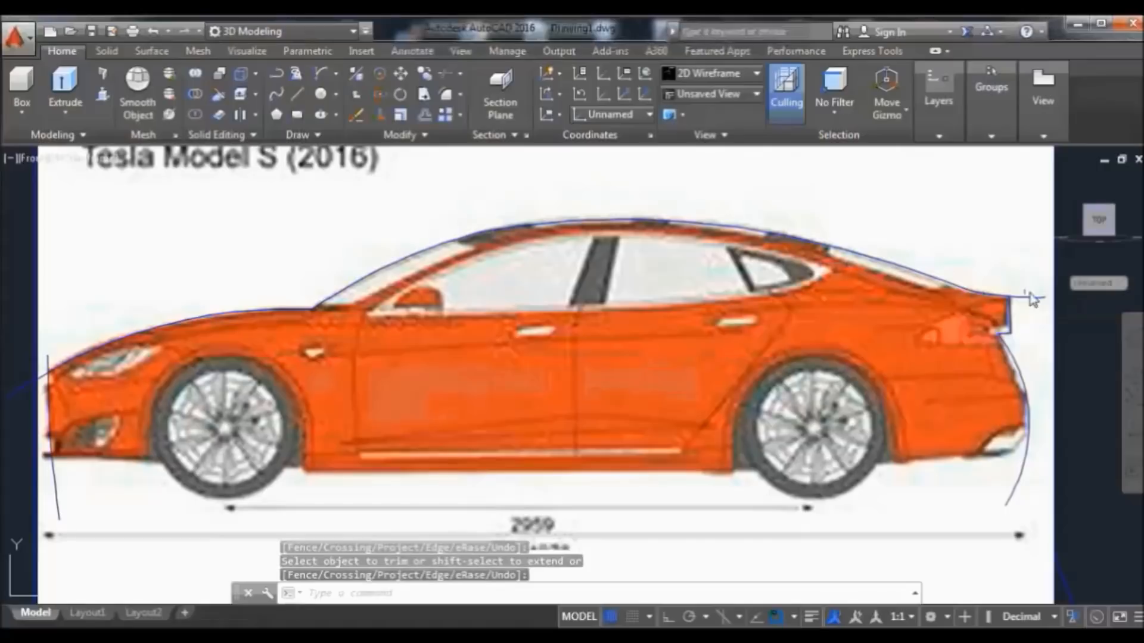
Join the rear vertical line, short horizontal line and rear arc into a single tail polyline
key(Return)
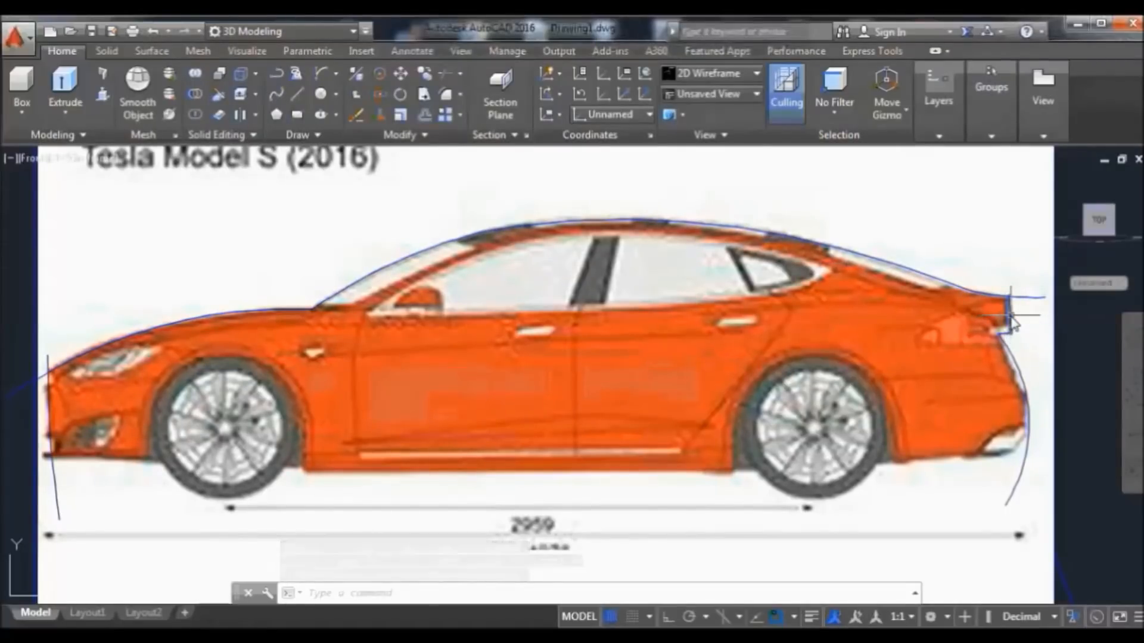
click(1006, 326)
click(1004, 333)
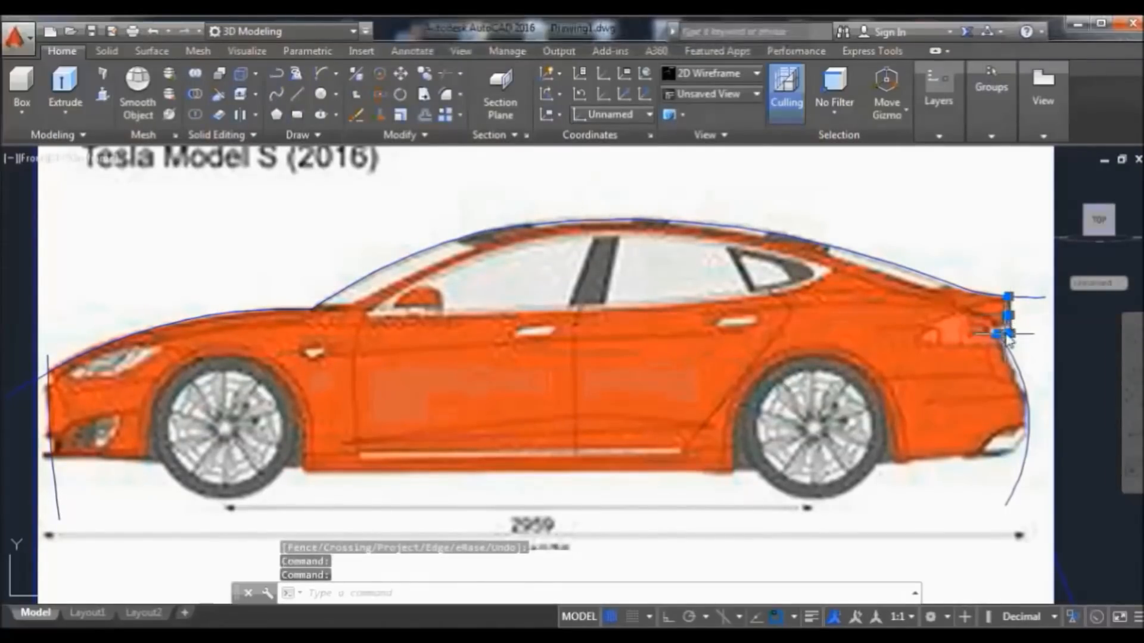
click(1020, 364)
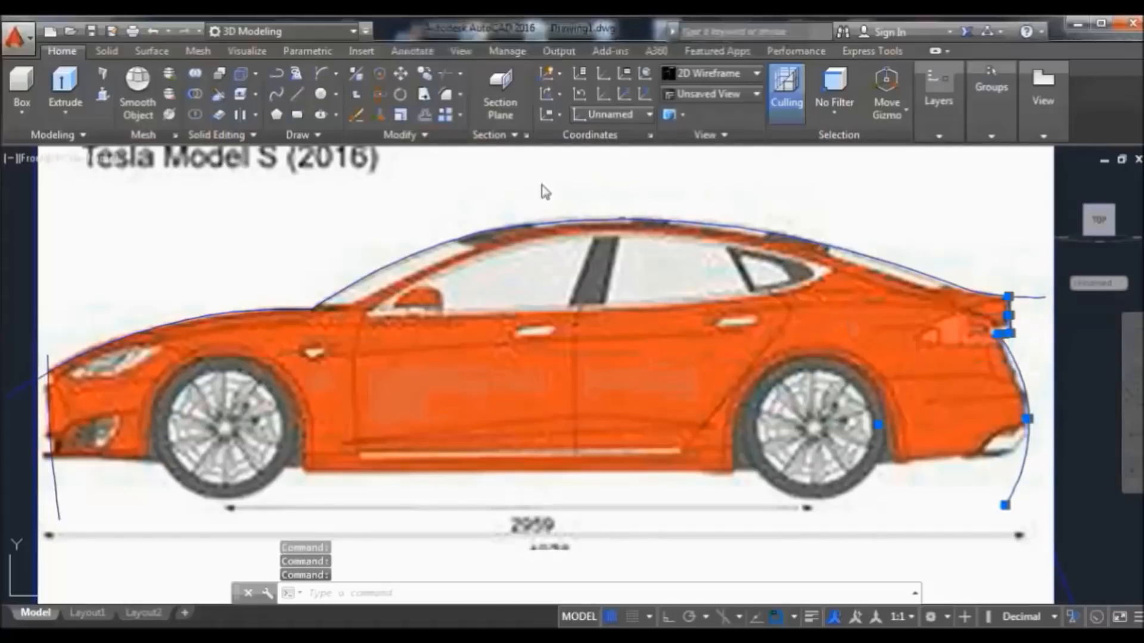
click(416, 135)
click(424, 179)
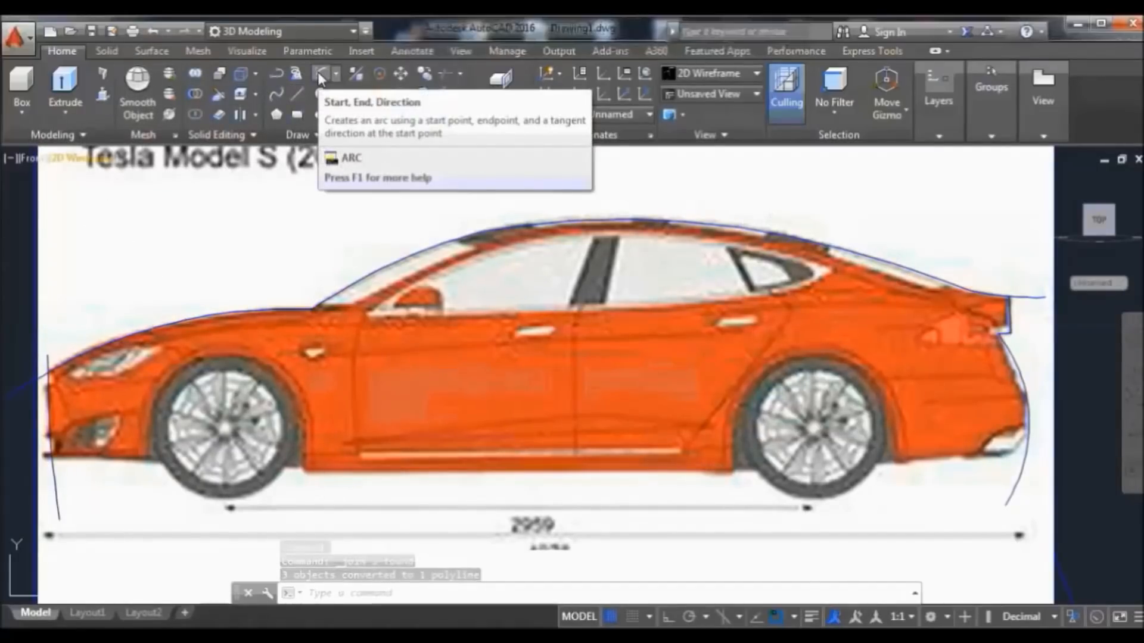
click(297, 93)
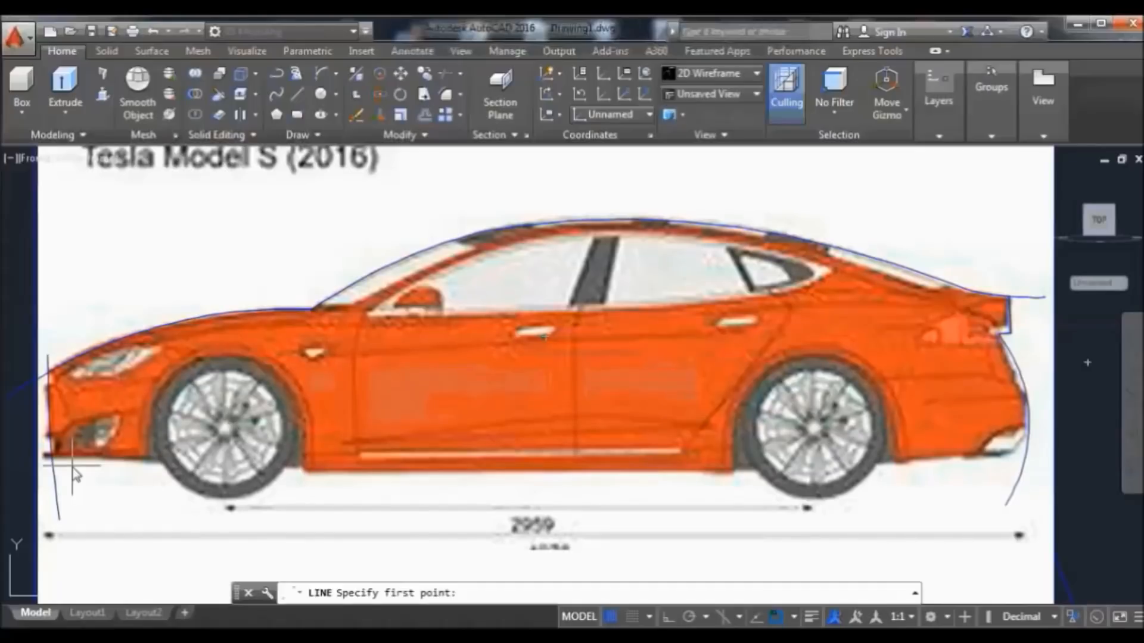
Draw a sill line from behind the front wheel to just before the rear wheel
click(303, 474)
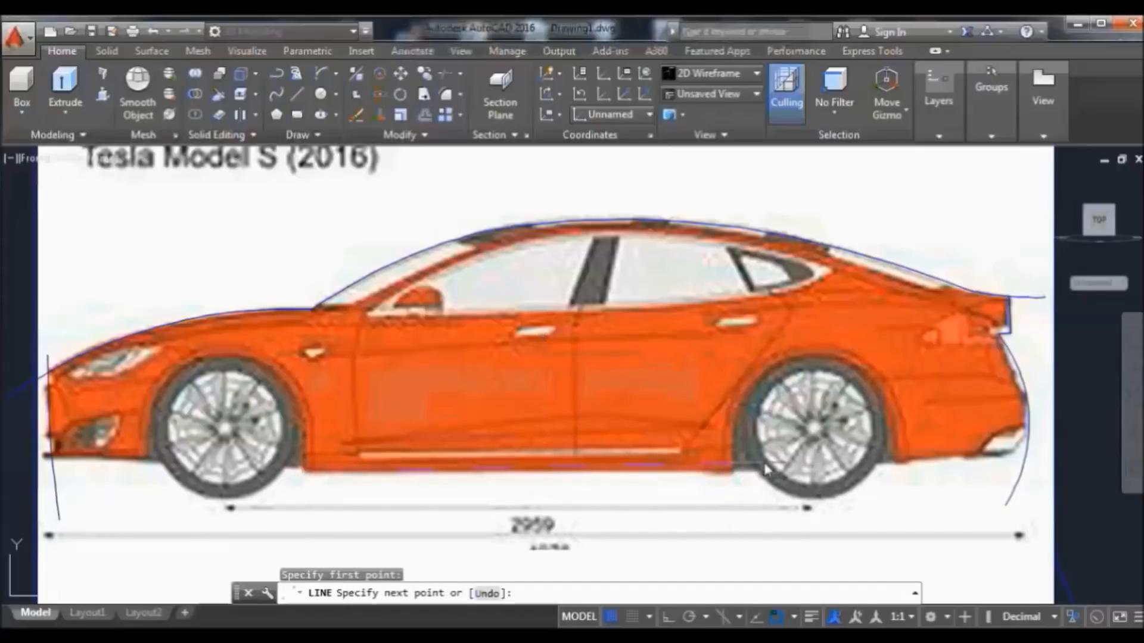
click(732, 473)
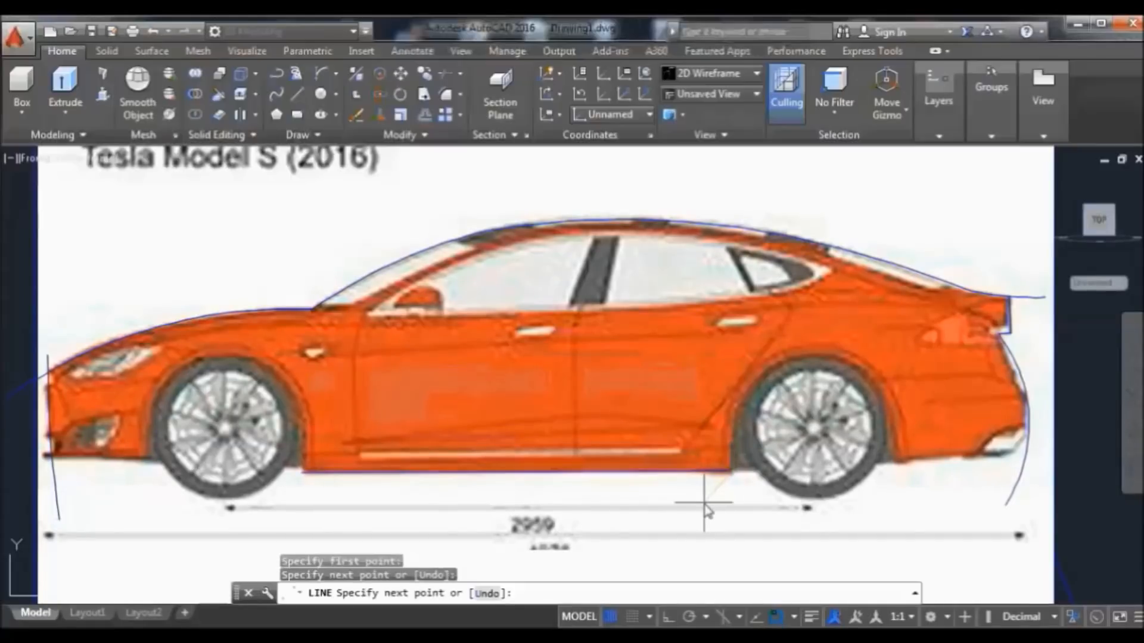
key(Return)
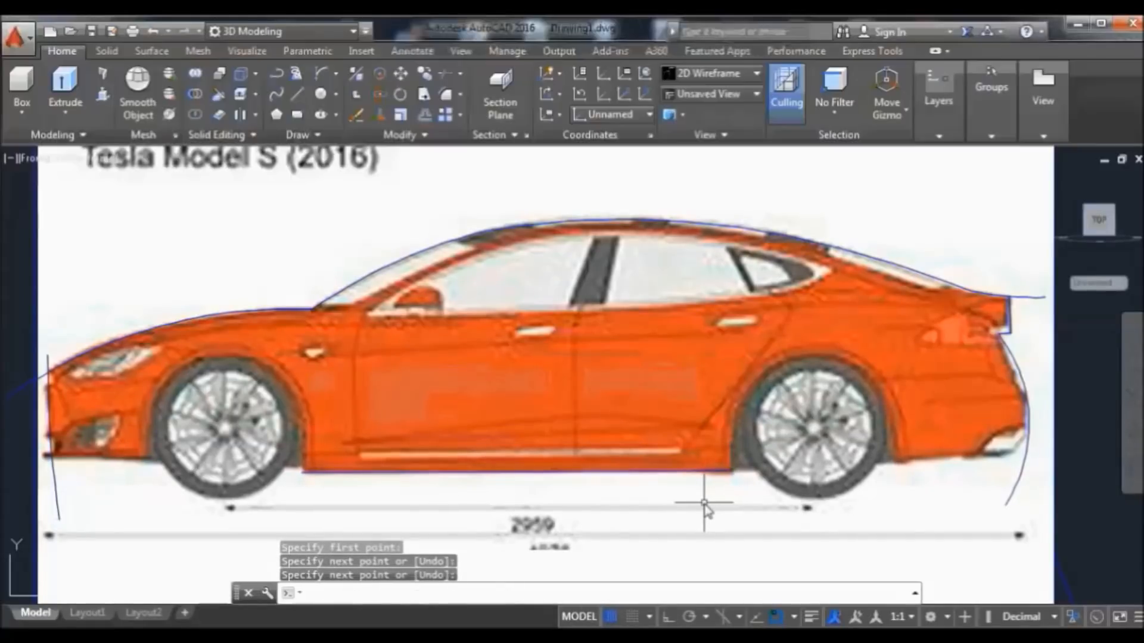
Trace the rear wheel arch with a start-end-direction arc and stretch its end down behind the wheel
click(324, 73)
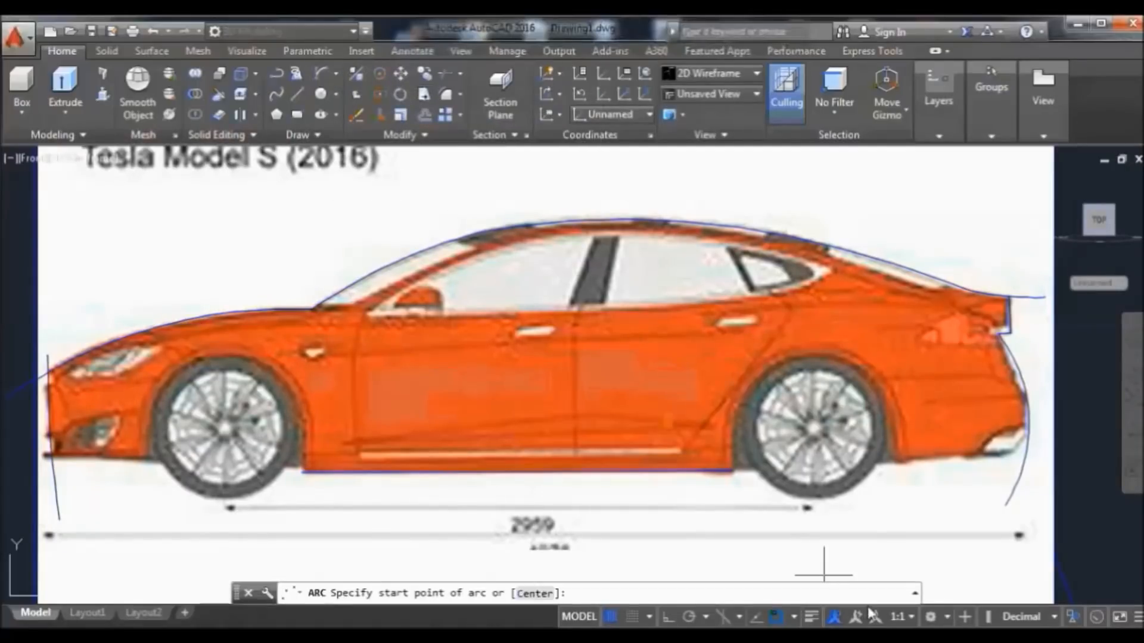
click(731, 472)
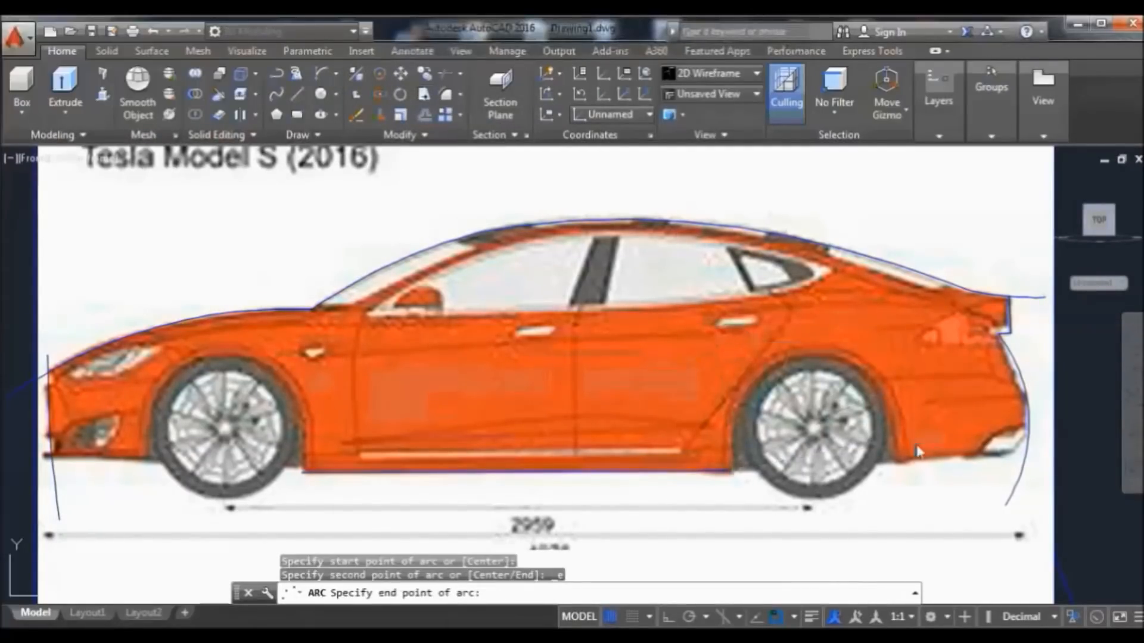
click(910, 464)
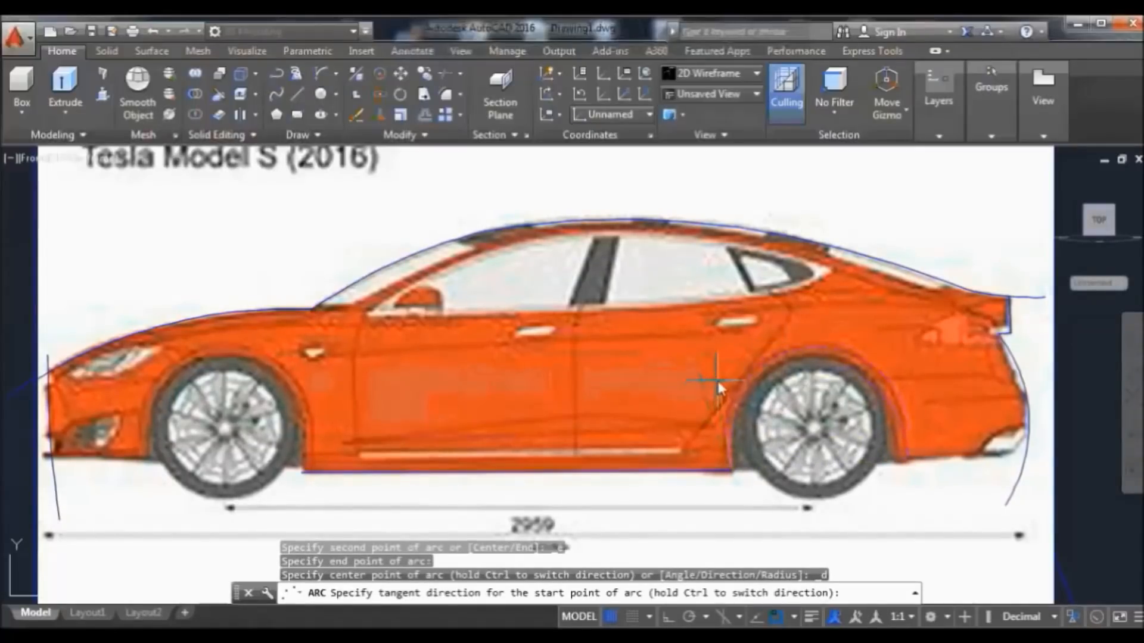
click(697, 345)
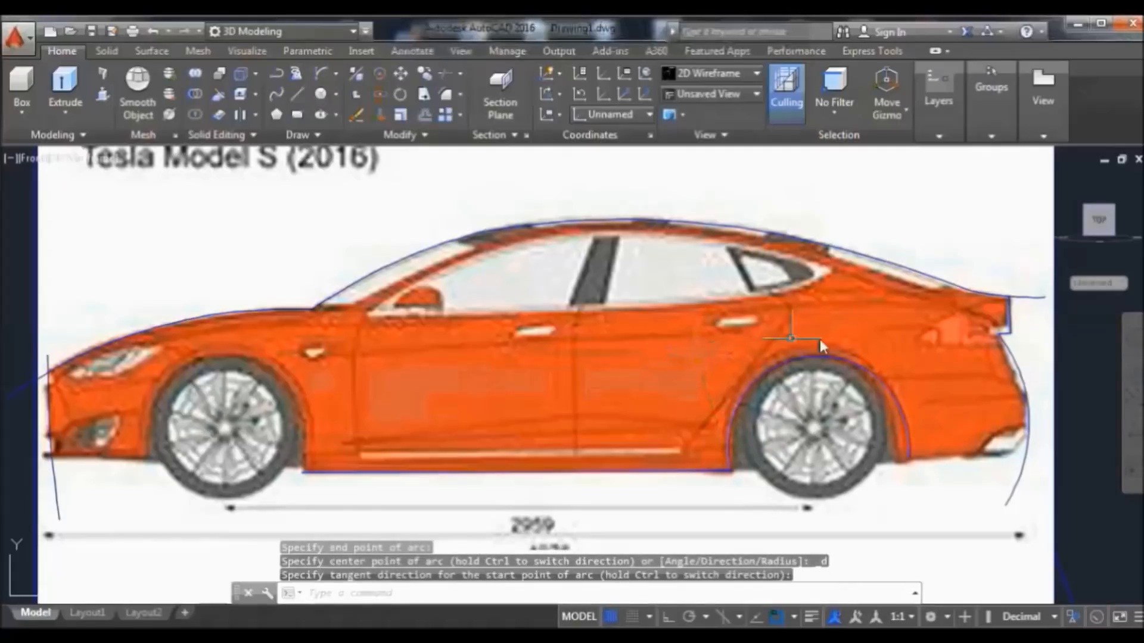
click(907, 430)
mouse_move(913, 465)
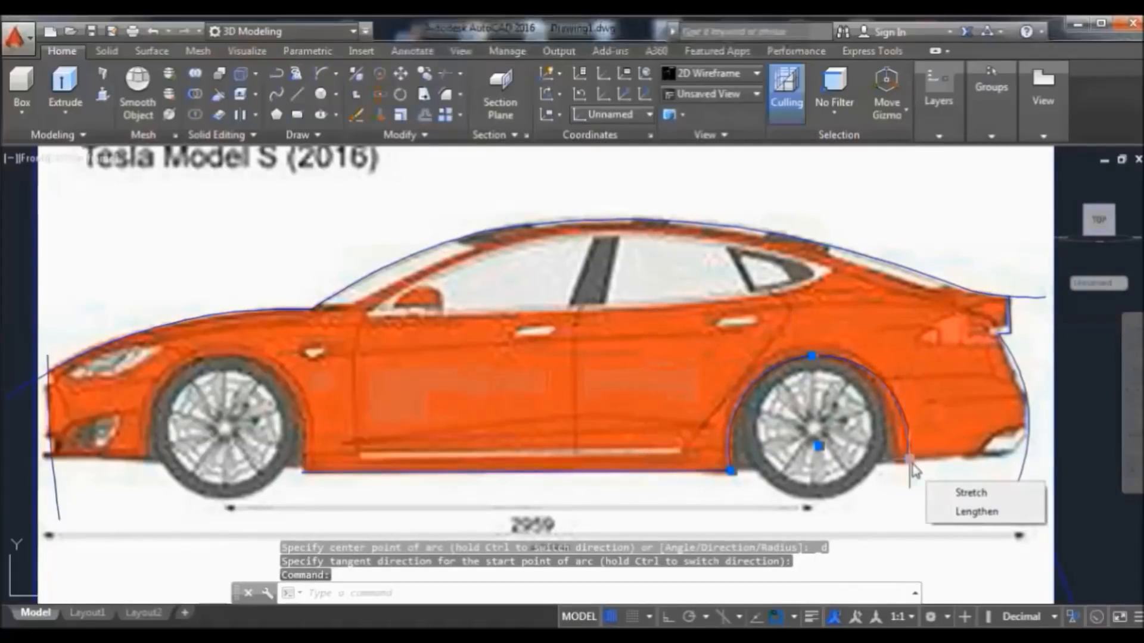
click(970, 492)
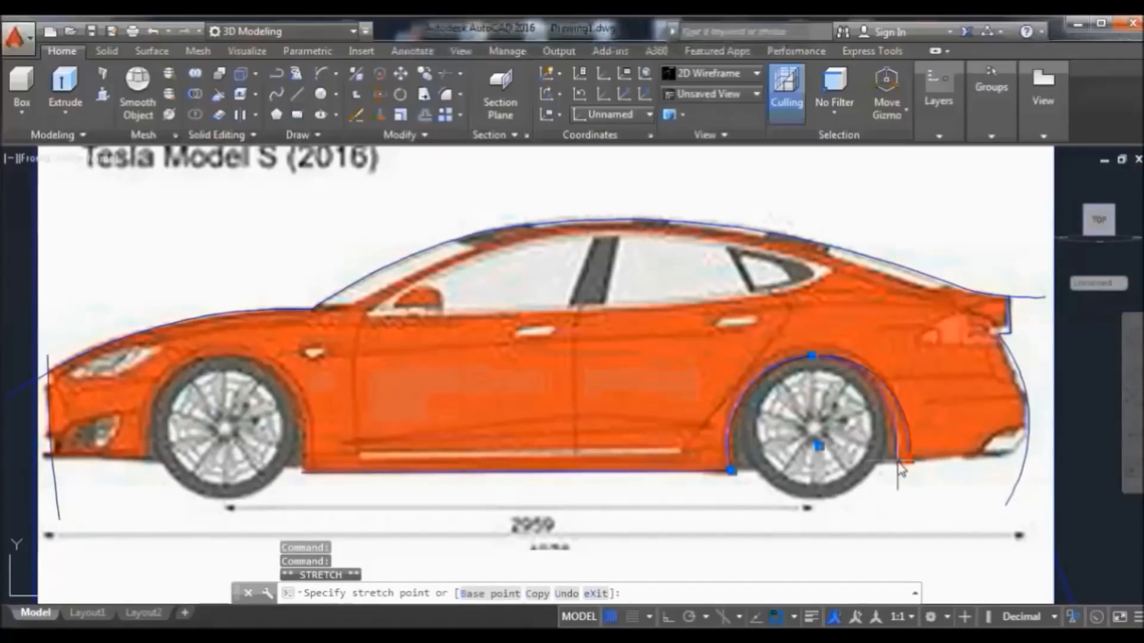
click(896, 462)
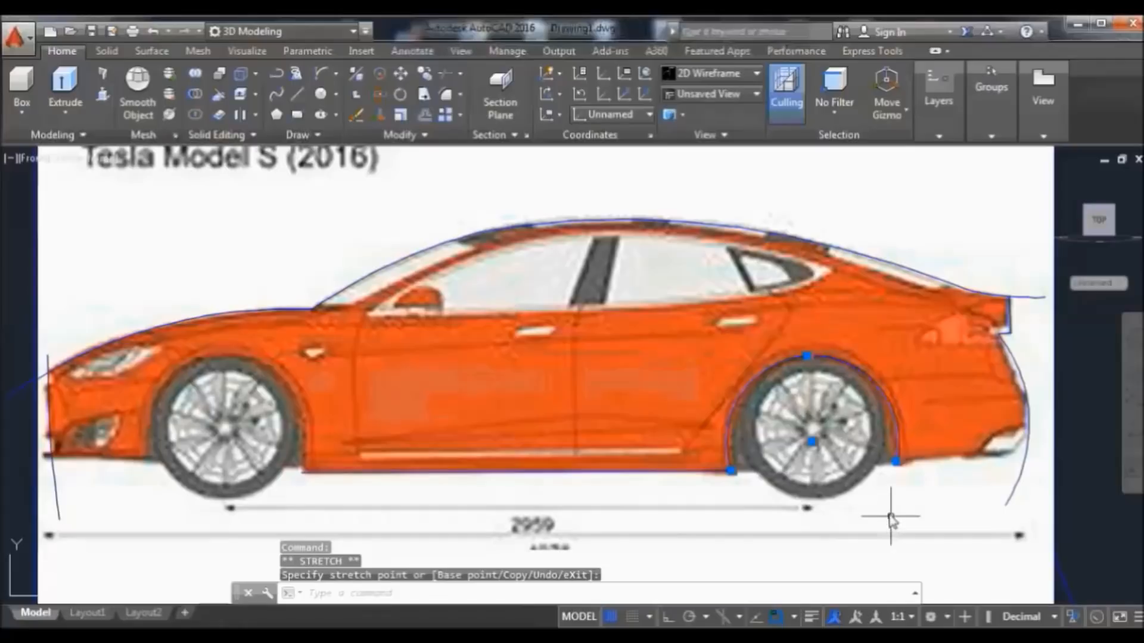
text(arc)
key(Return)
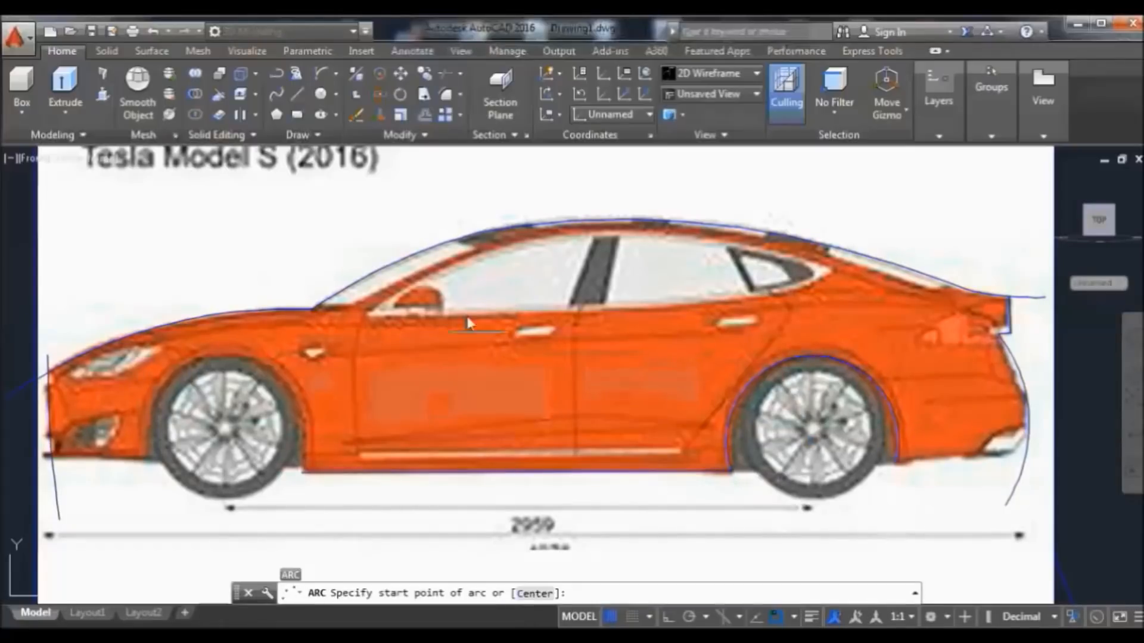
Draw a line from behind the rear wheel arch toward the rear bumper and erase the stray line below
click(298, 102)
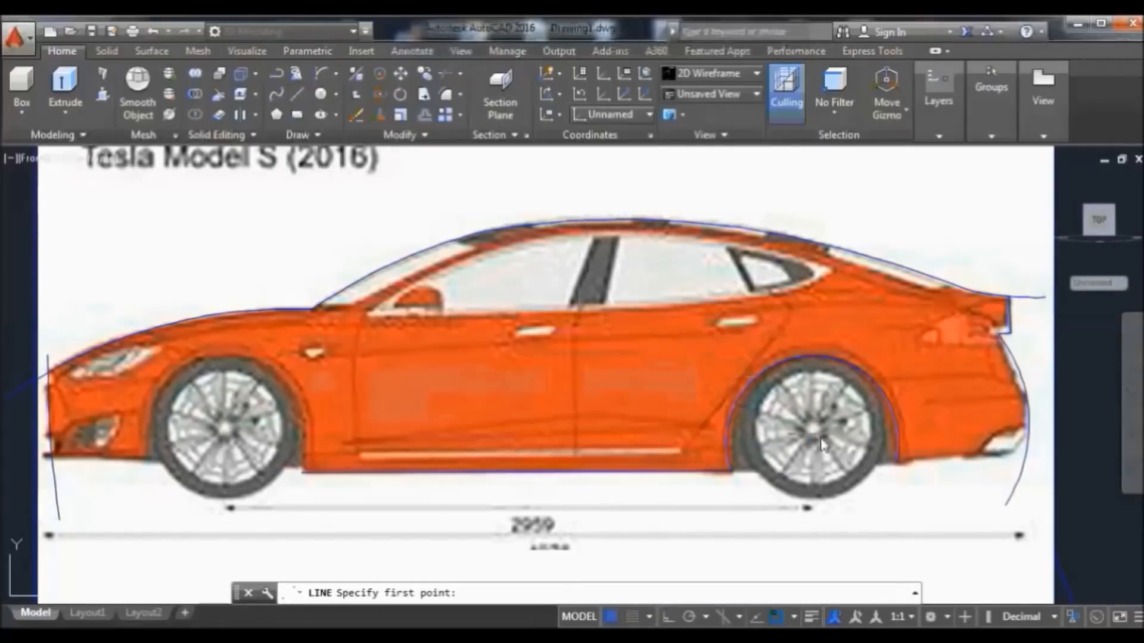
click(899, 461)
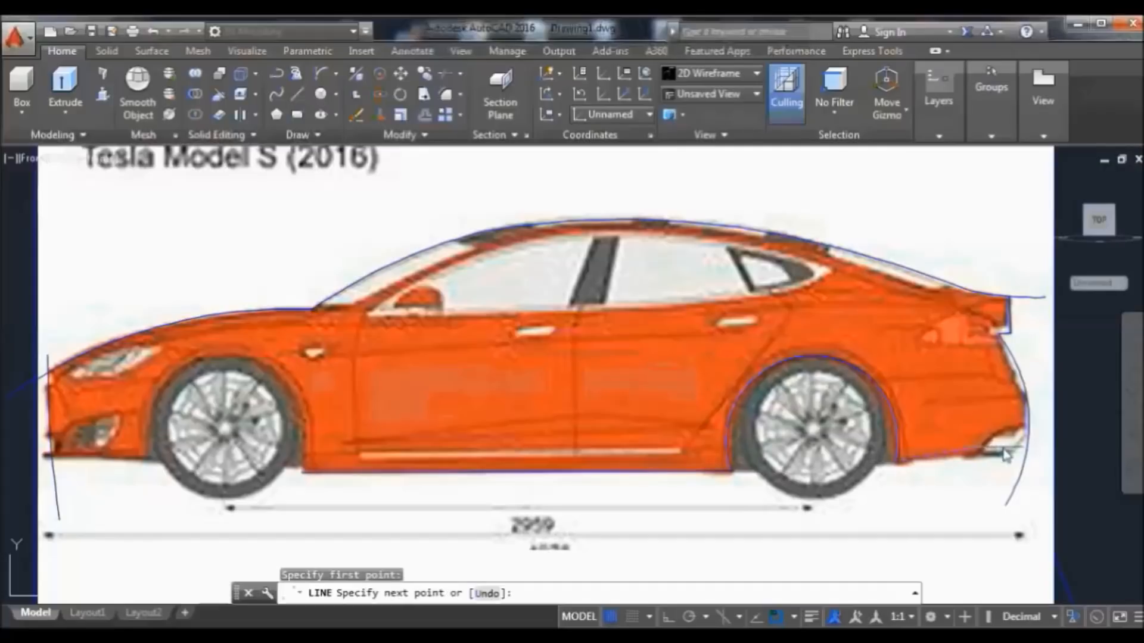
click(1044, 445)
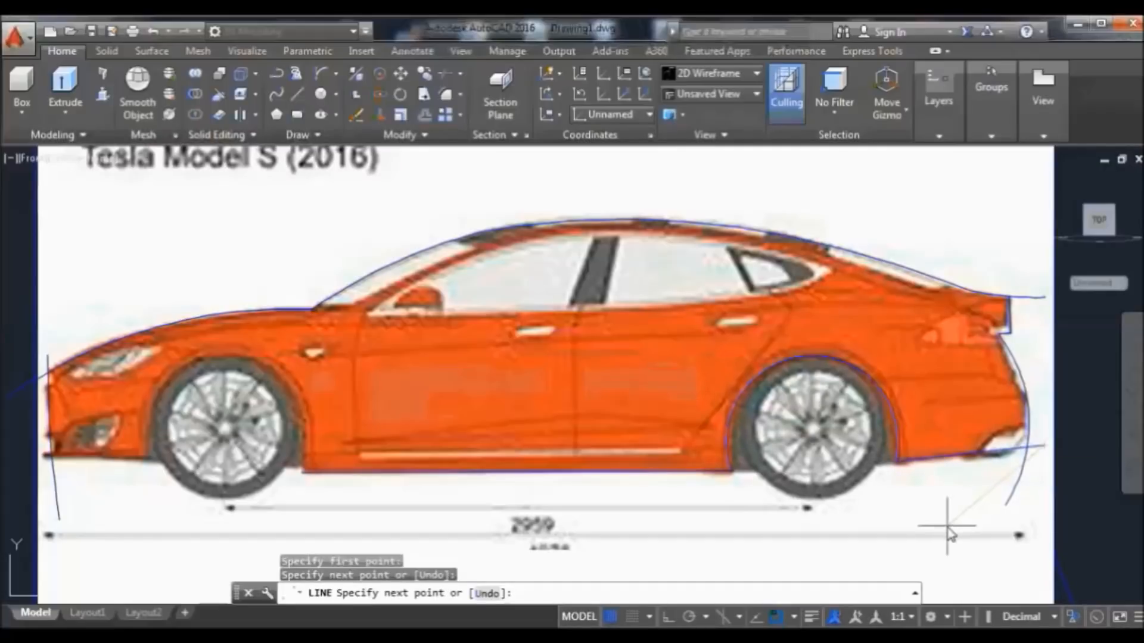
key(Return)
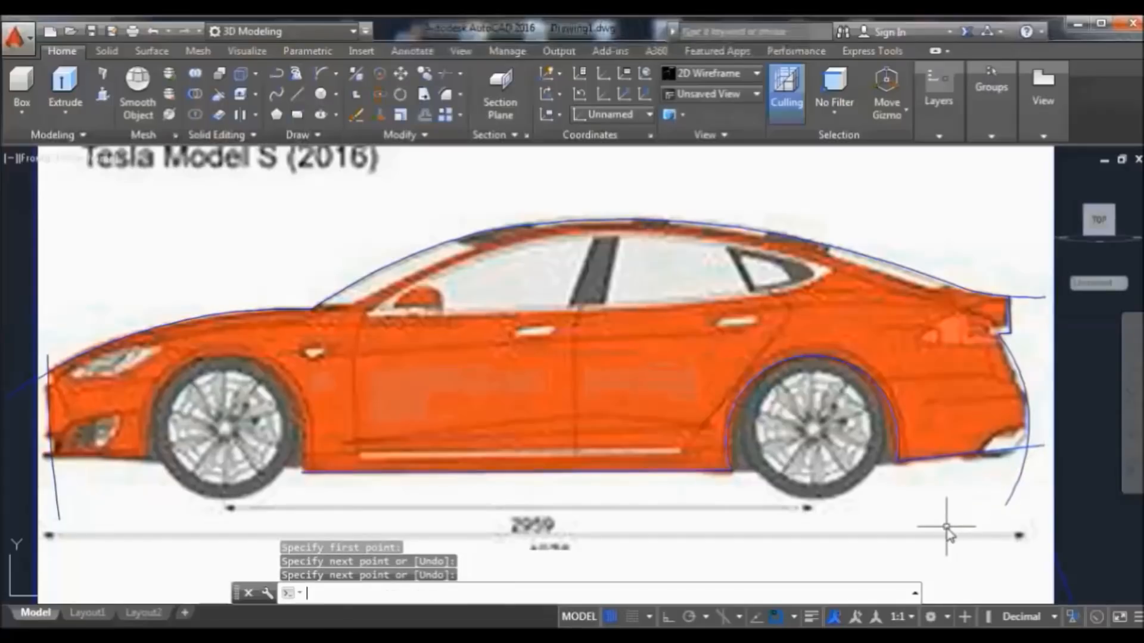
click(1069, 588)
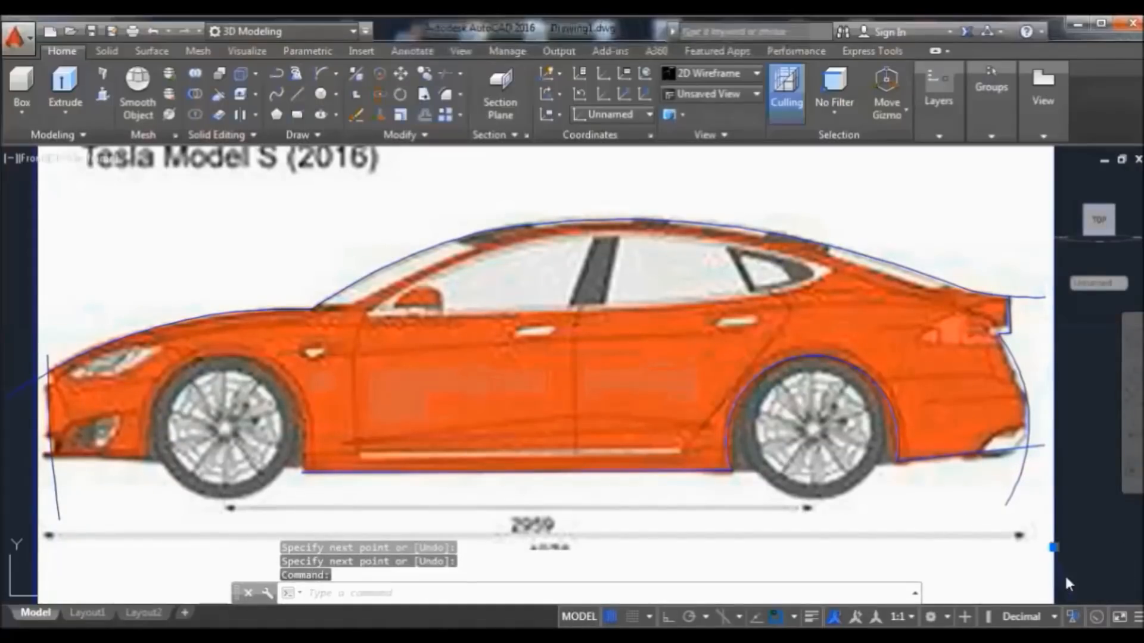
click(357, 115)
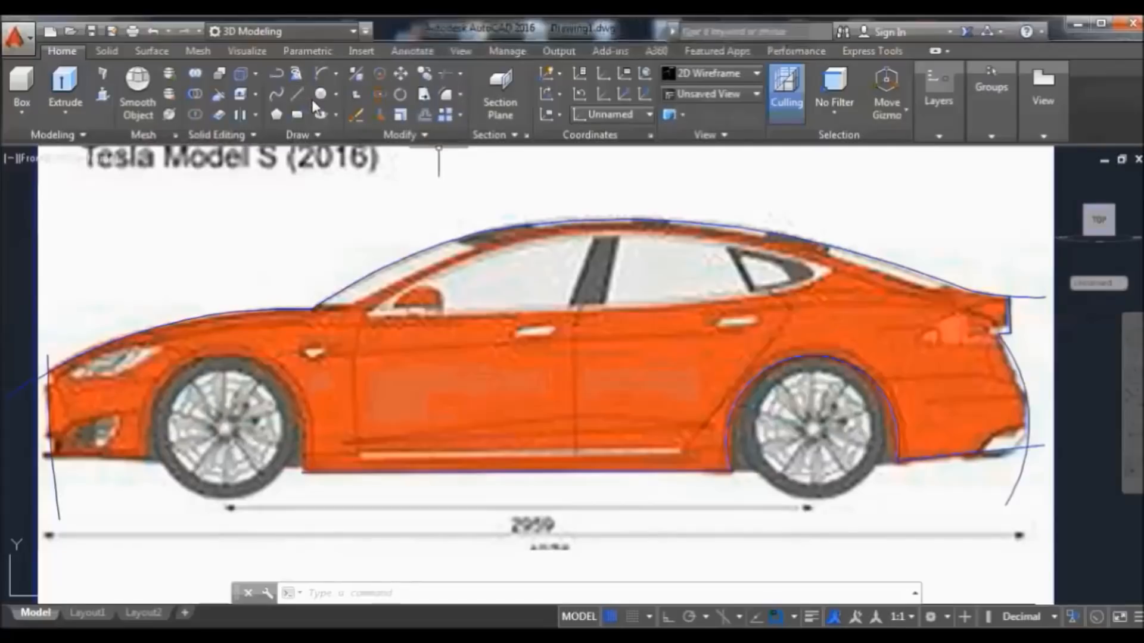
Trace the front wheel arch with an arc from the sill corner to the front bumper corner
click(320, 72)
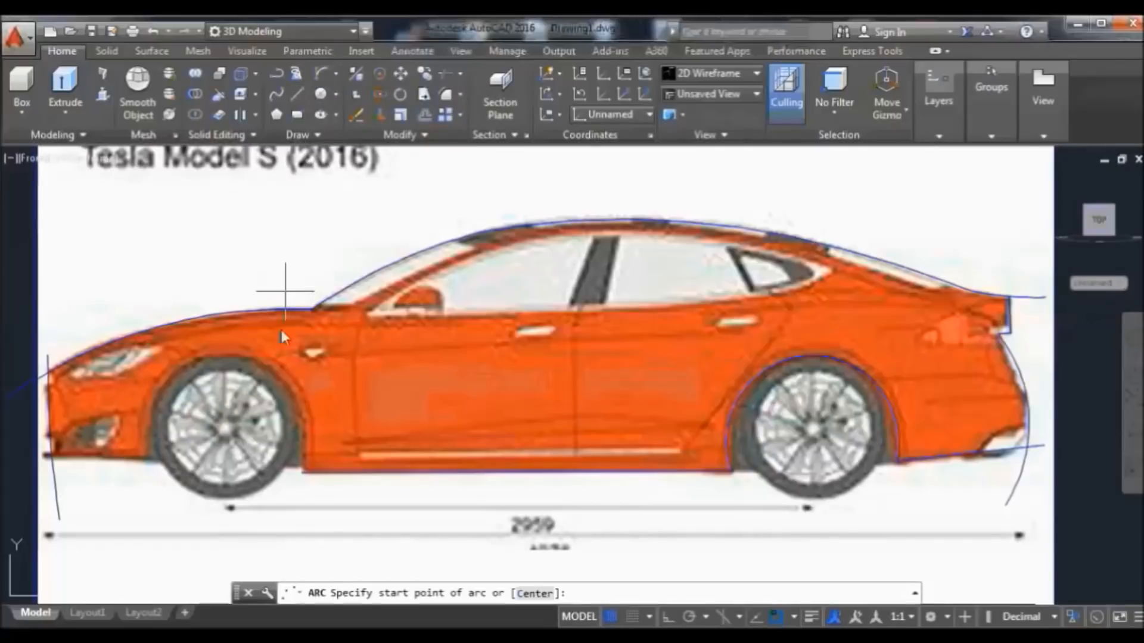
click(305, 472)
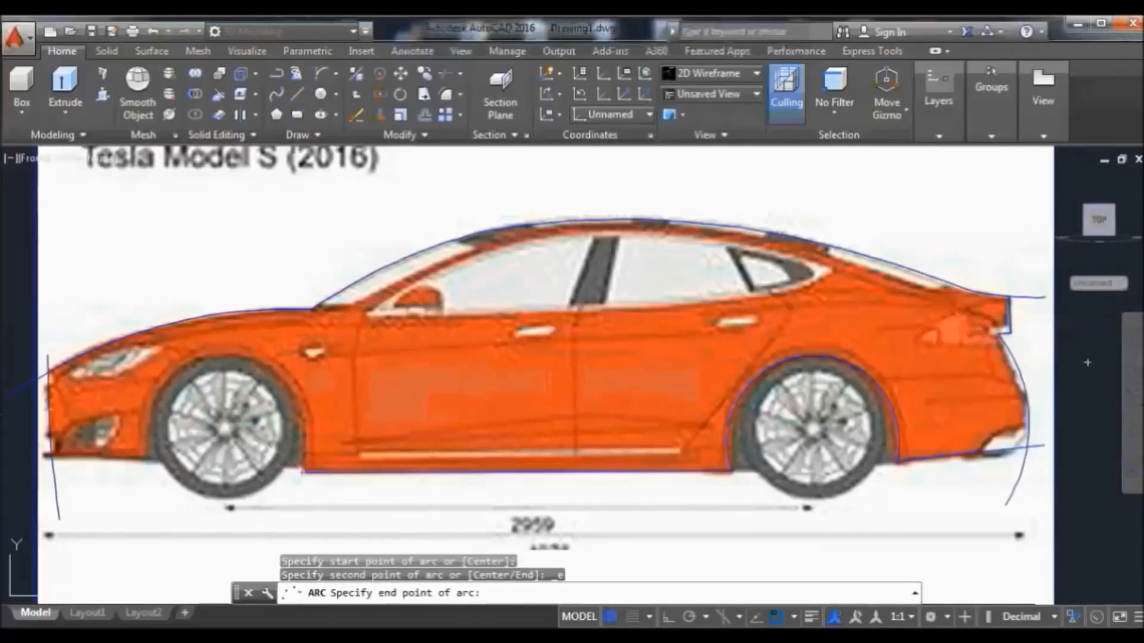
click(146, 460)
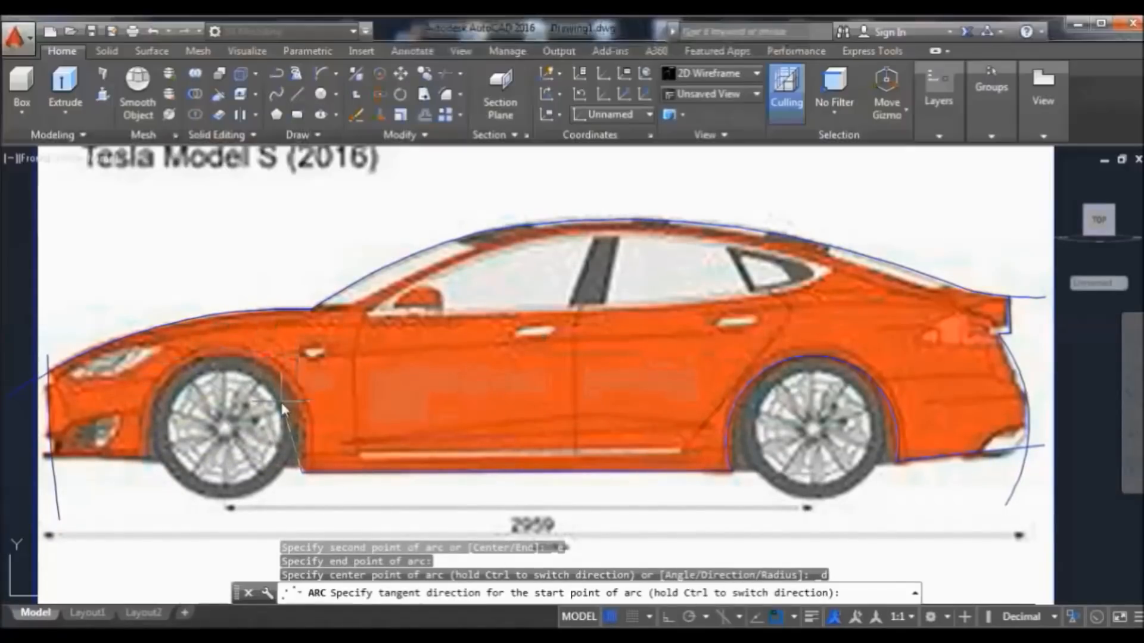
click(347, 368)
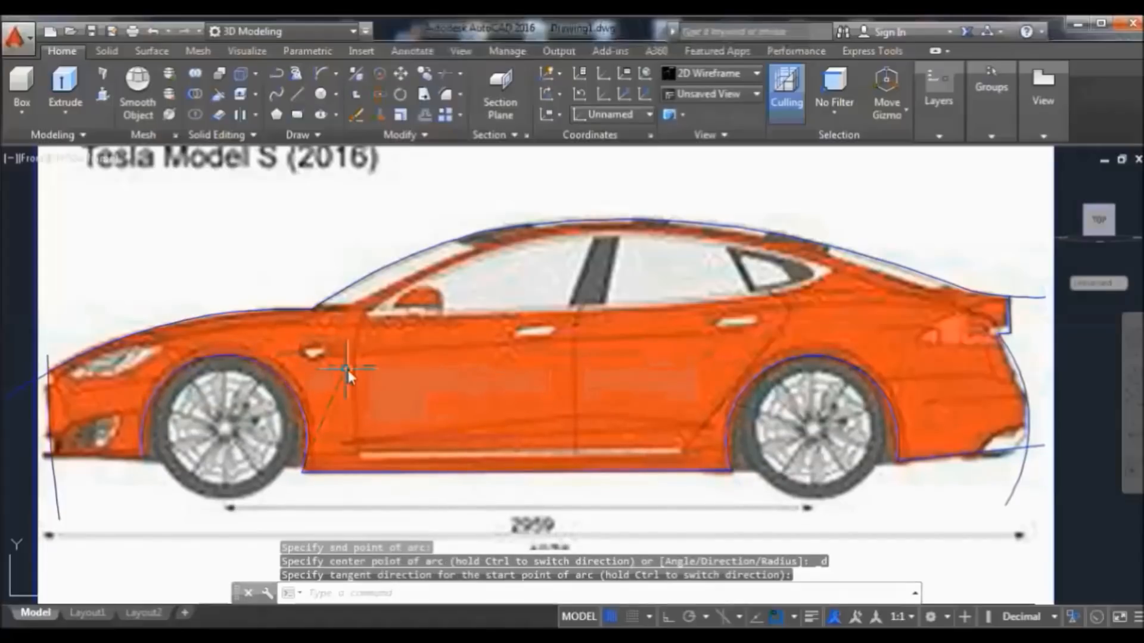
Draw a short line along the car's front bottom edge and select it with the front wheel arc
click(296, 94)
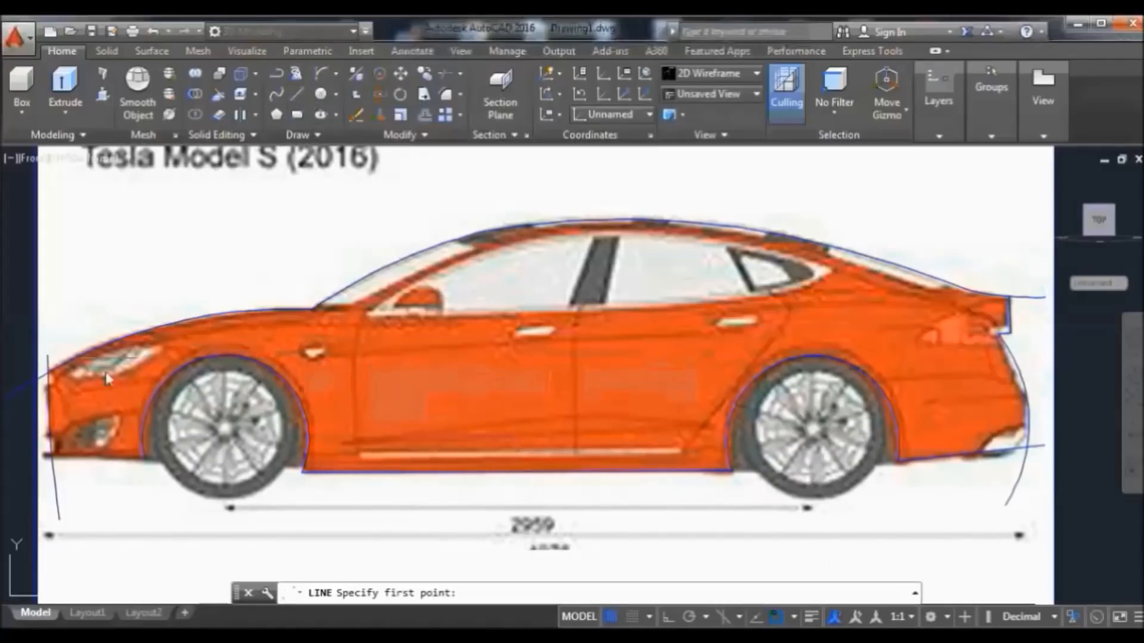
click(146, 459)
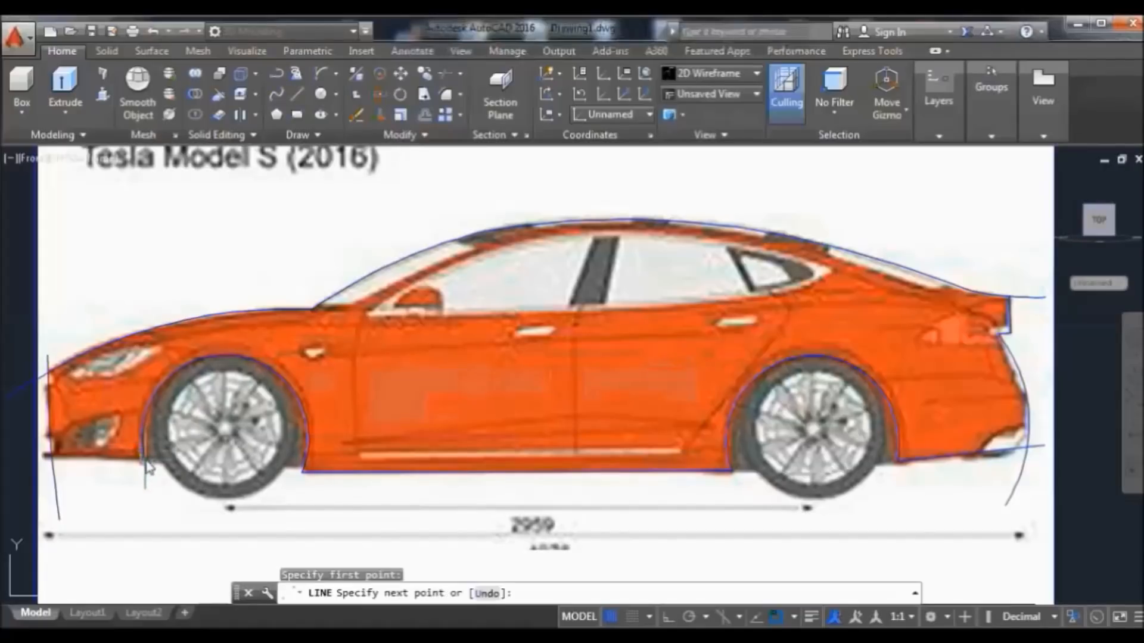
click(12, 454)
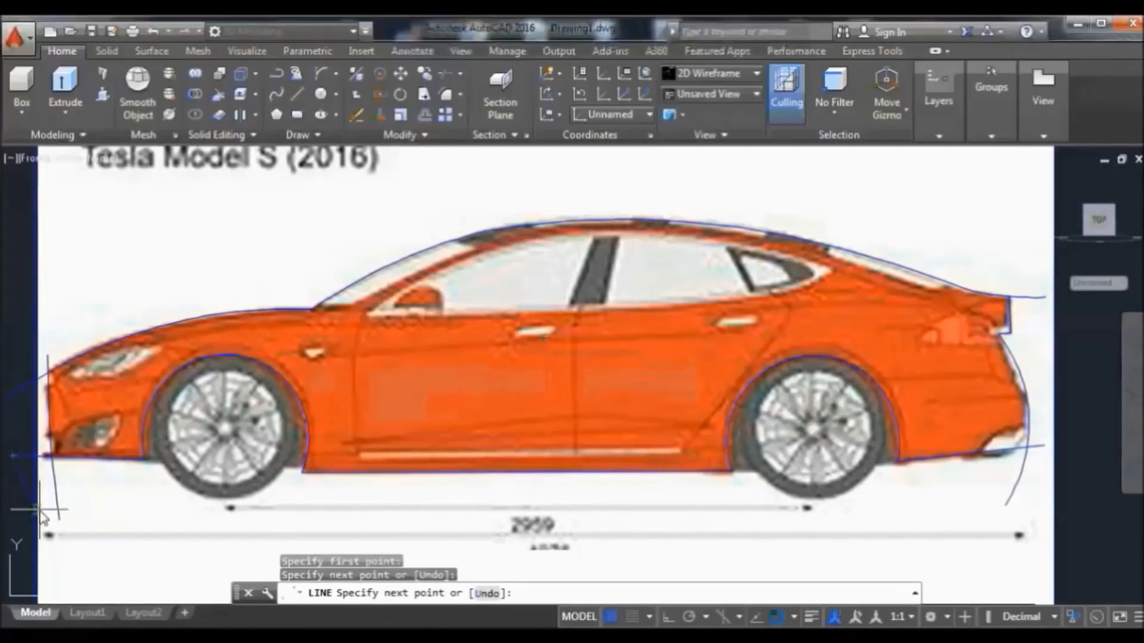
key(Return)
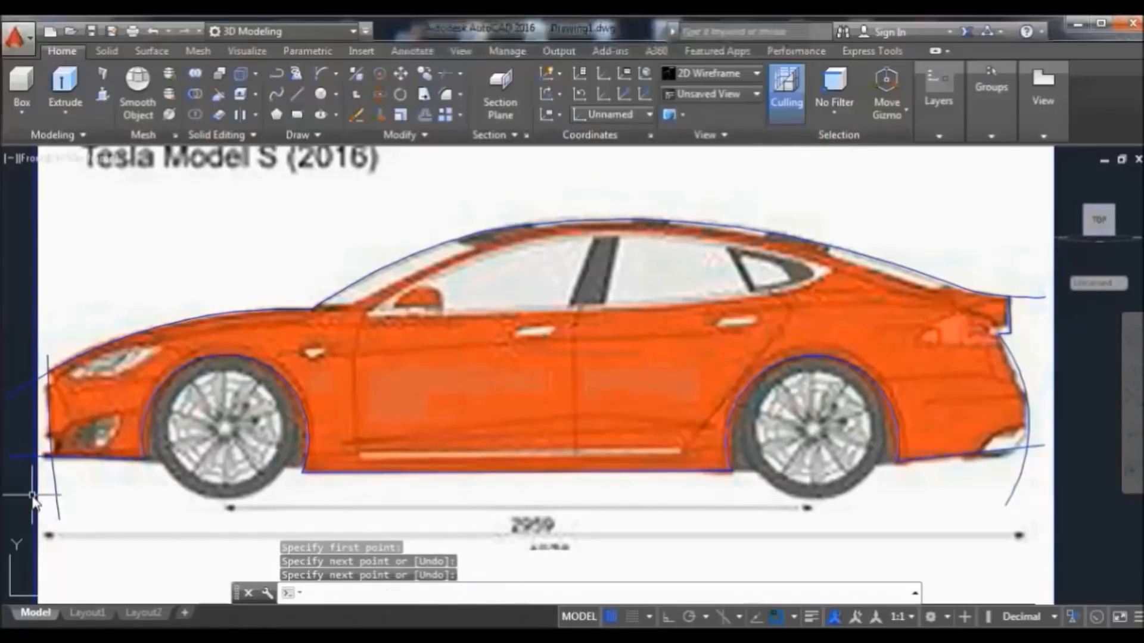
click(91, 458)
click(146, 412)
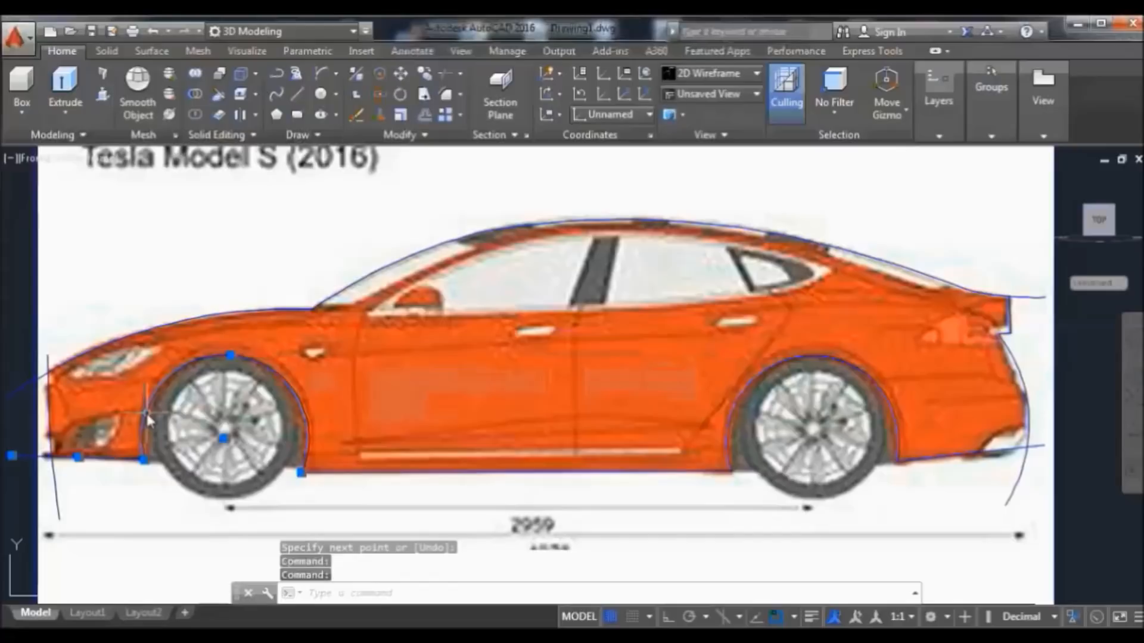
Join the bottom lines and both wheel arcs into one polyline
click(358, 474)
click(730, 453)
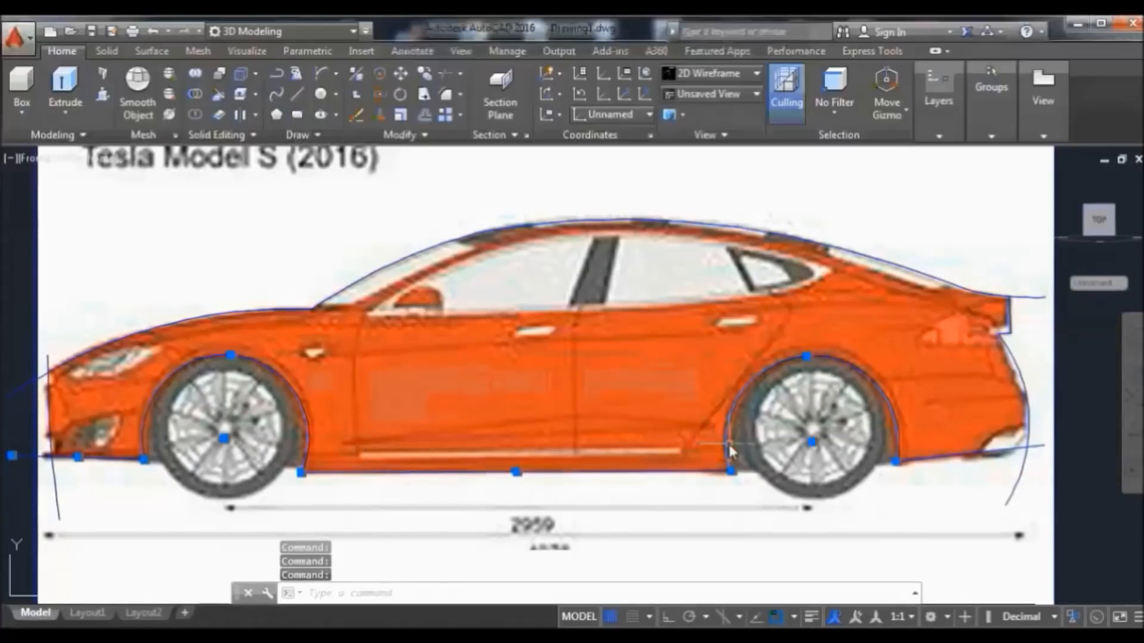
click(953, 457)
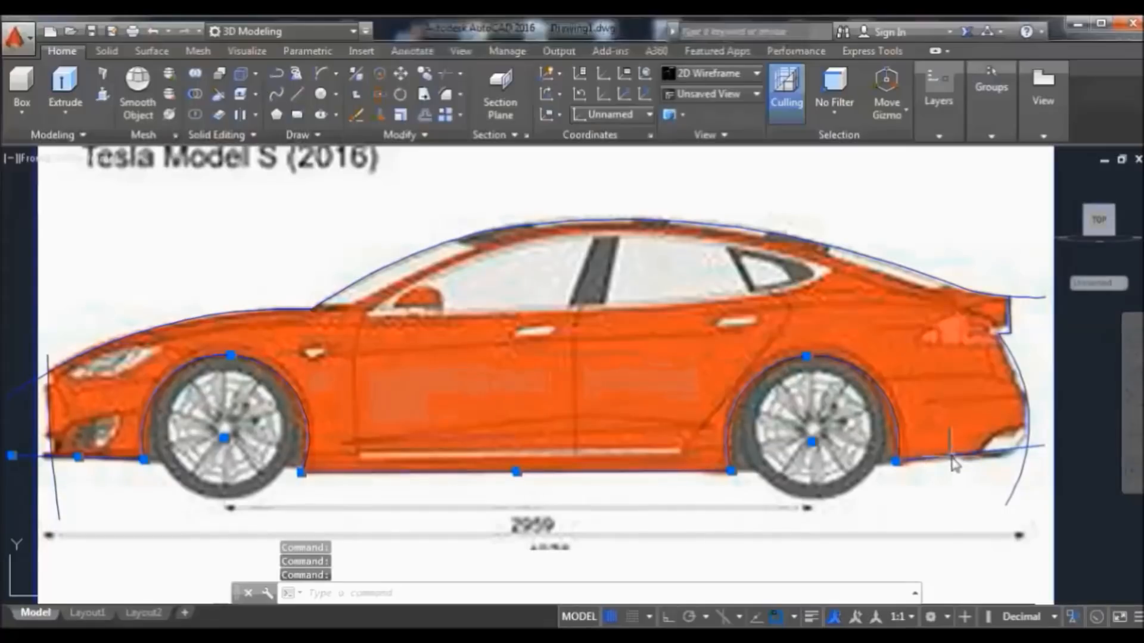
click(402, 134)
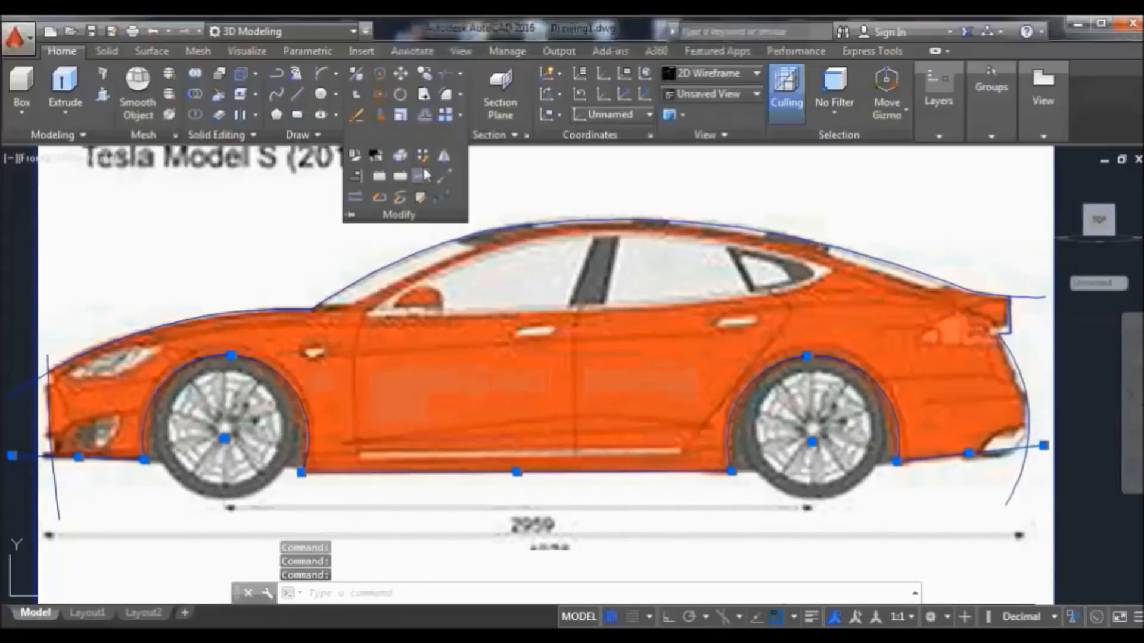
click(421, 177)
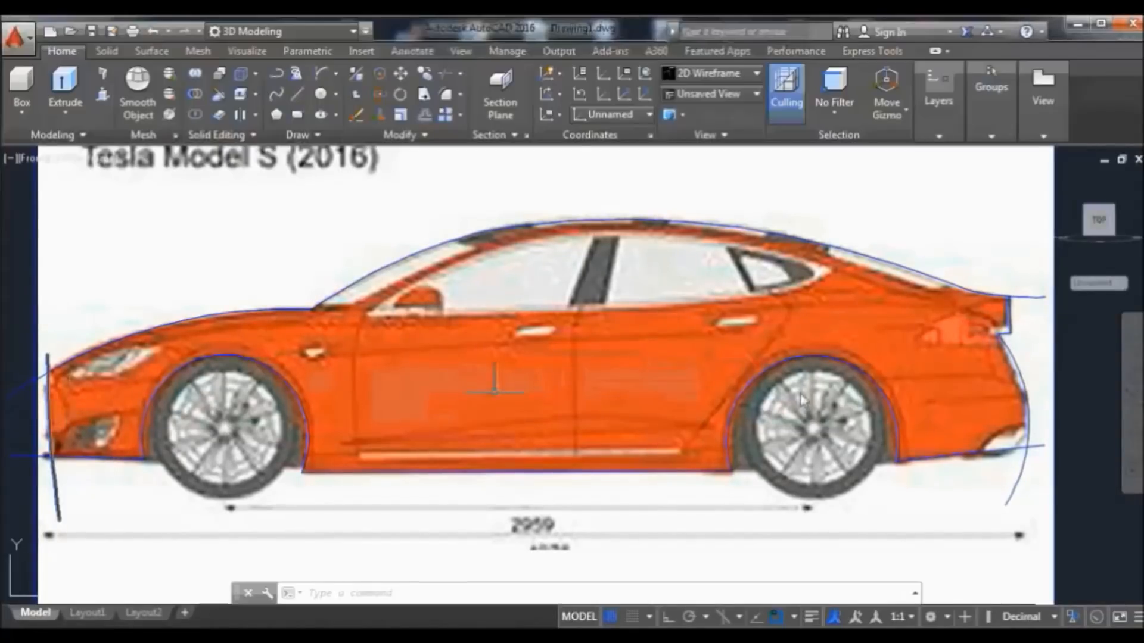
Stretch the rear curve's top vertex up to the roofline and join it to the adjacent pieces
click(1012, 316)
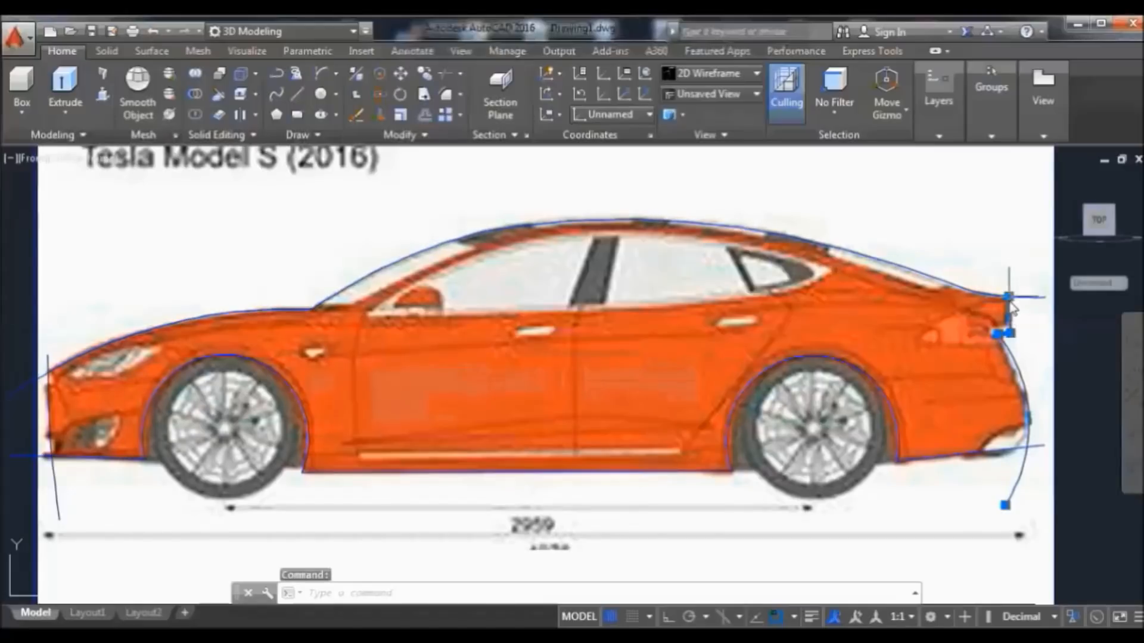
mouse_move(1012, 305)
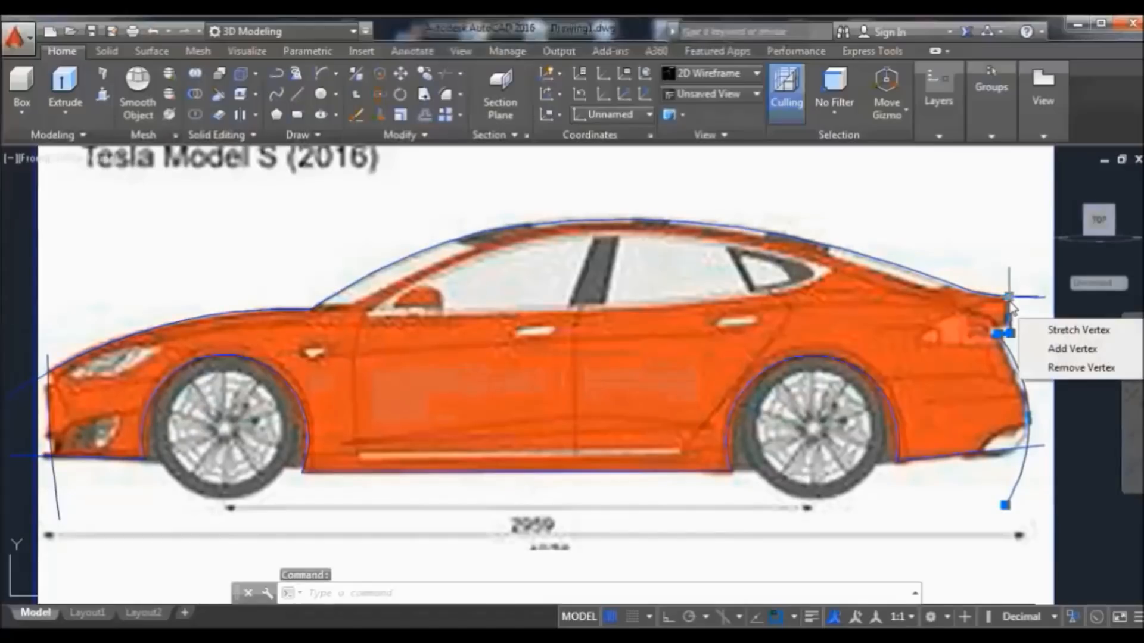
click(1067, 335)
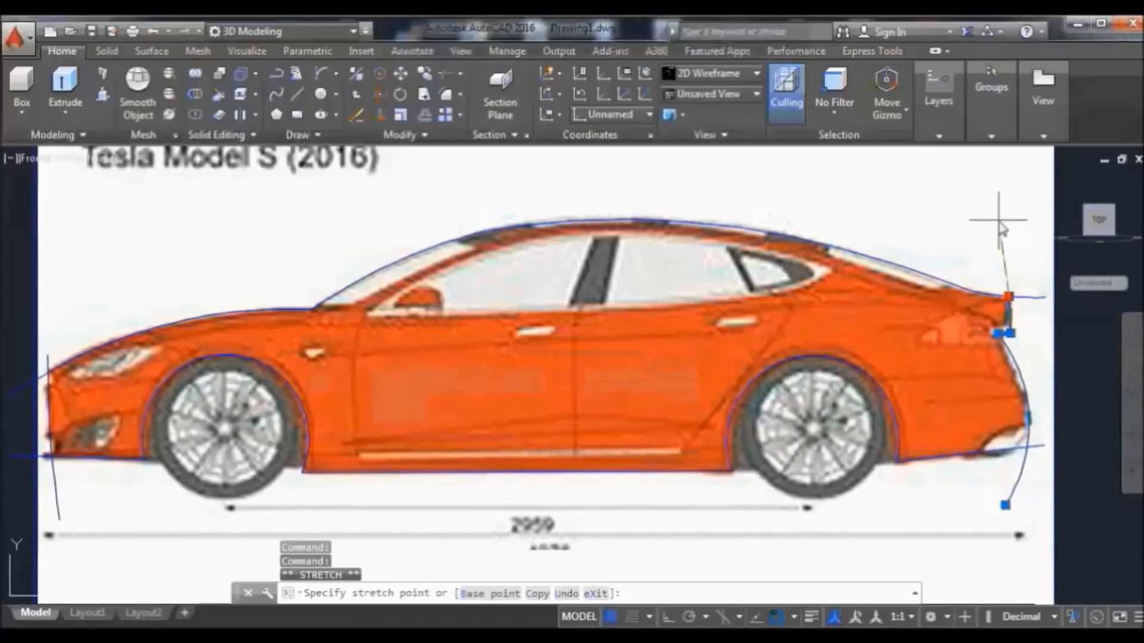
click(1008, 263)
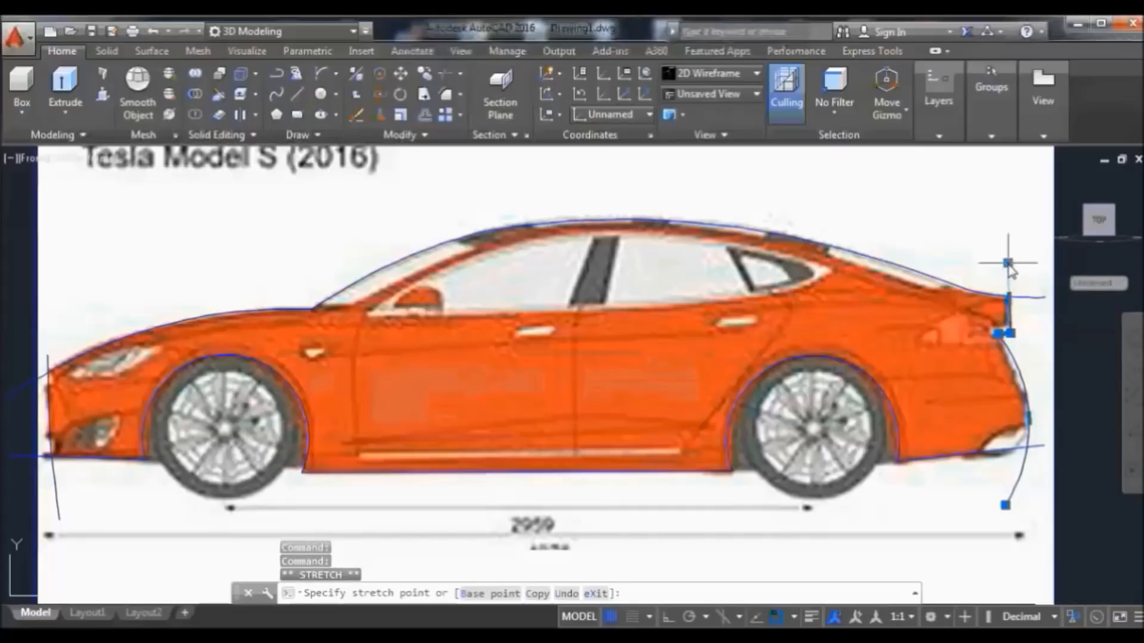
text(j)
key(Return)
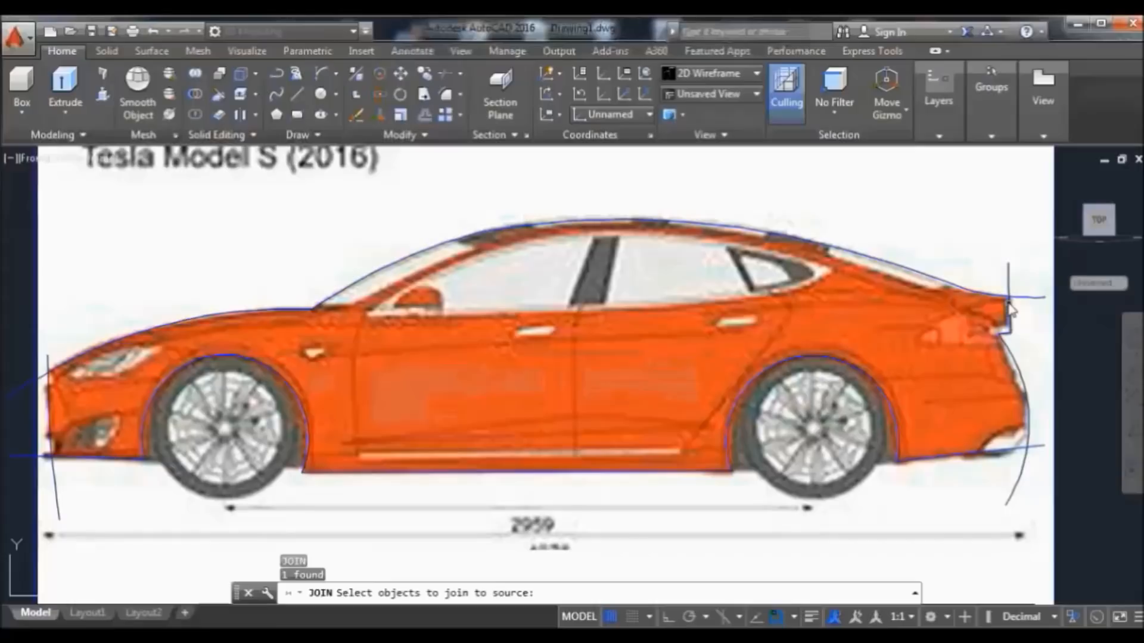
key(Return)
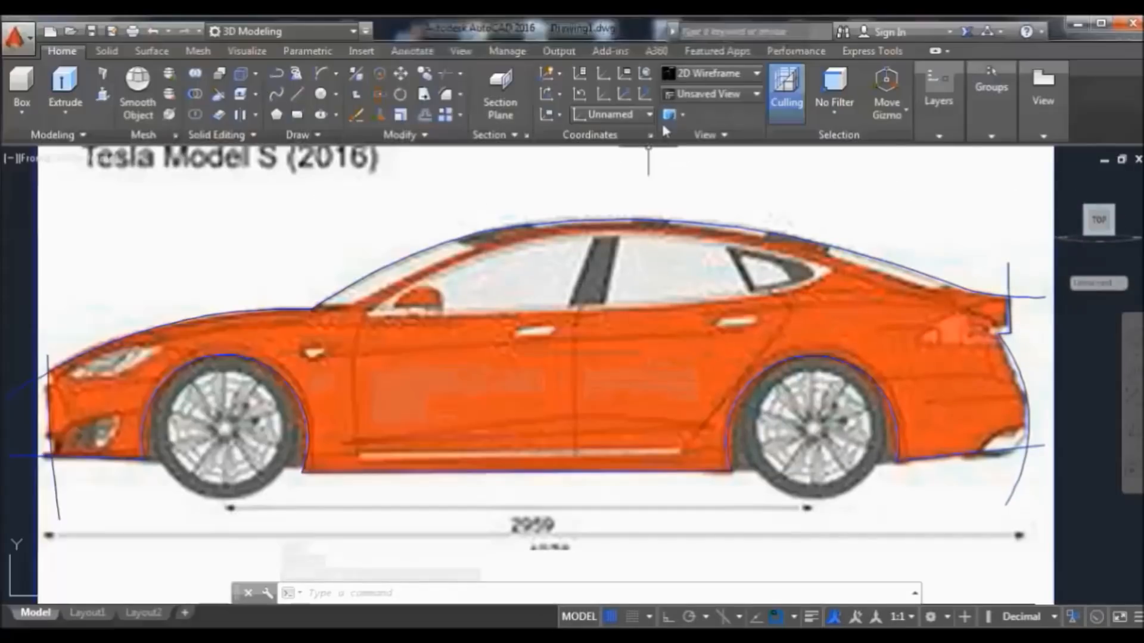
click(634, 112)
Set the UCS to World, orbit the home 3D view, and end object isolation to restore all image planes
click(616, 133)
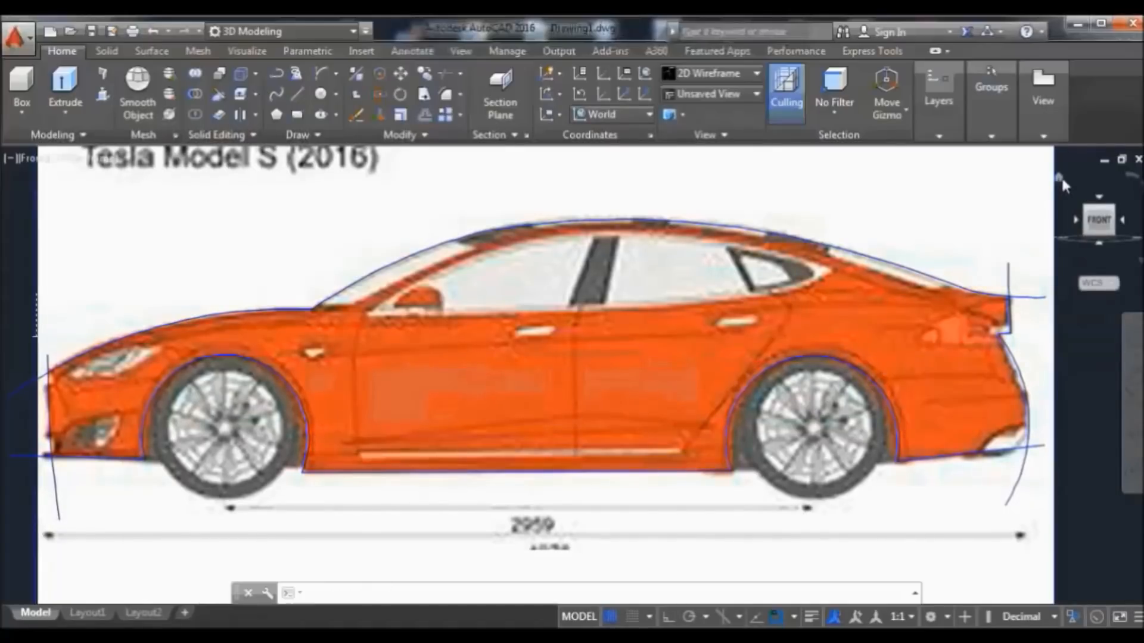
click(1060, 177)
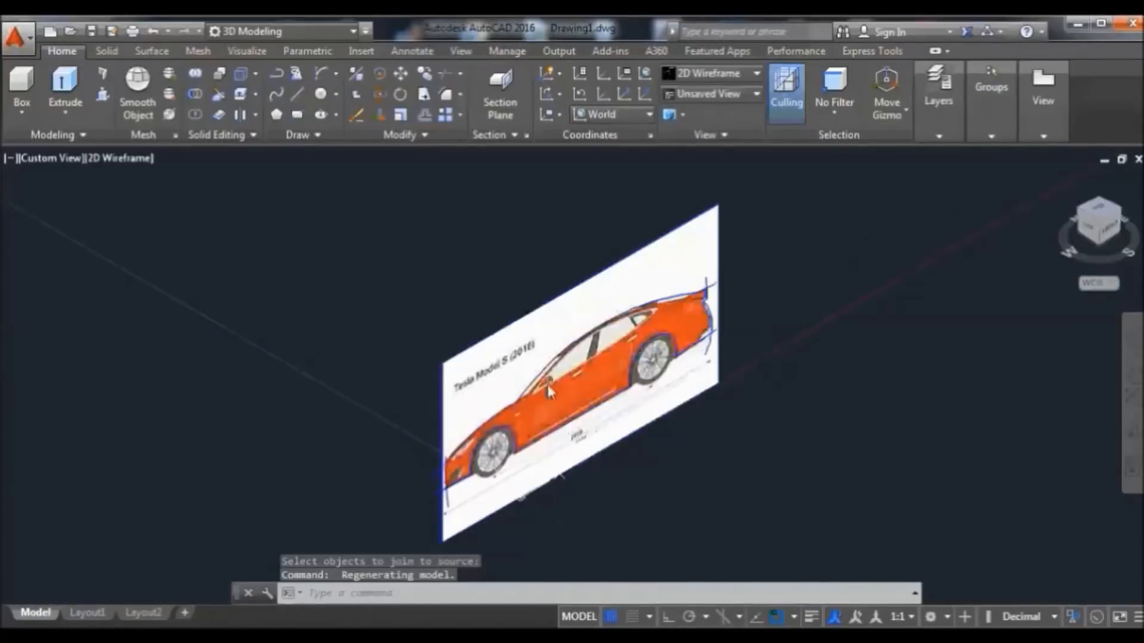
click(1133, 432)
drag(1059, 425, 954, 457)
right_click(810, 198)
click(828, 210)
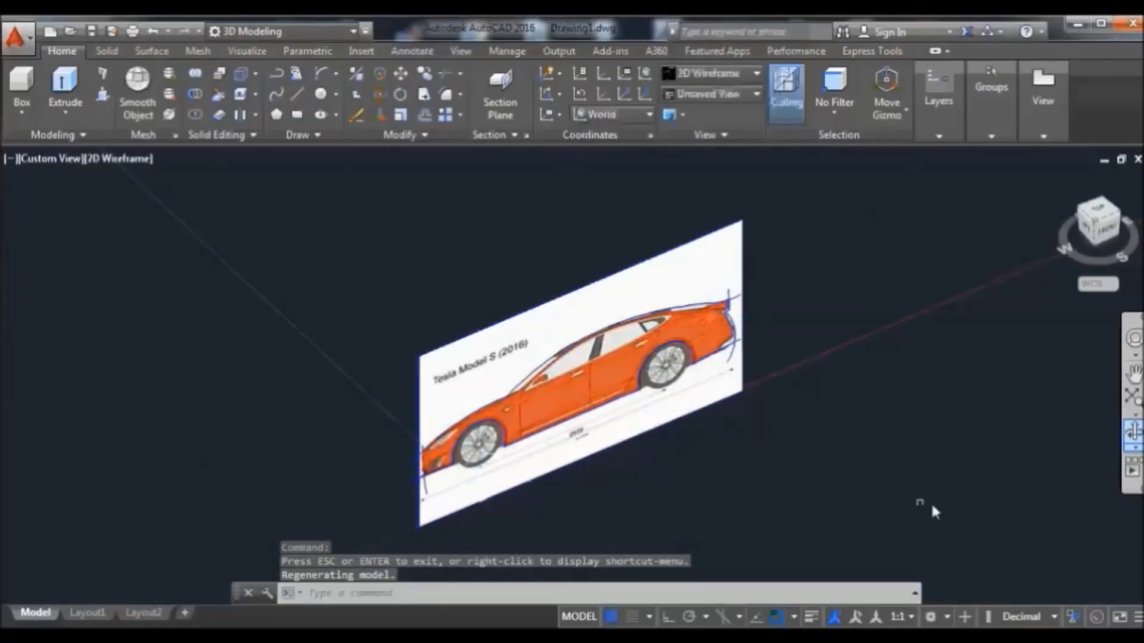
click(1072, 621)
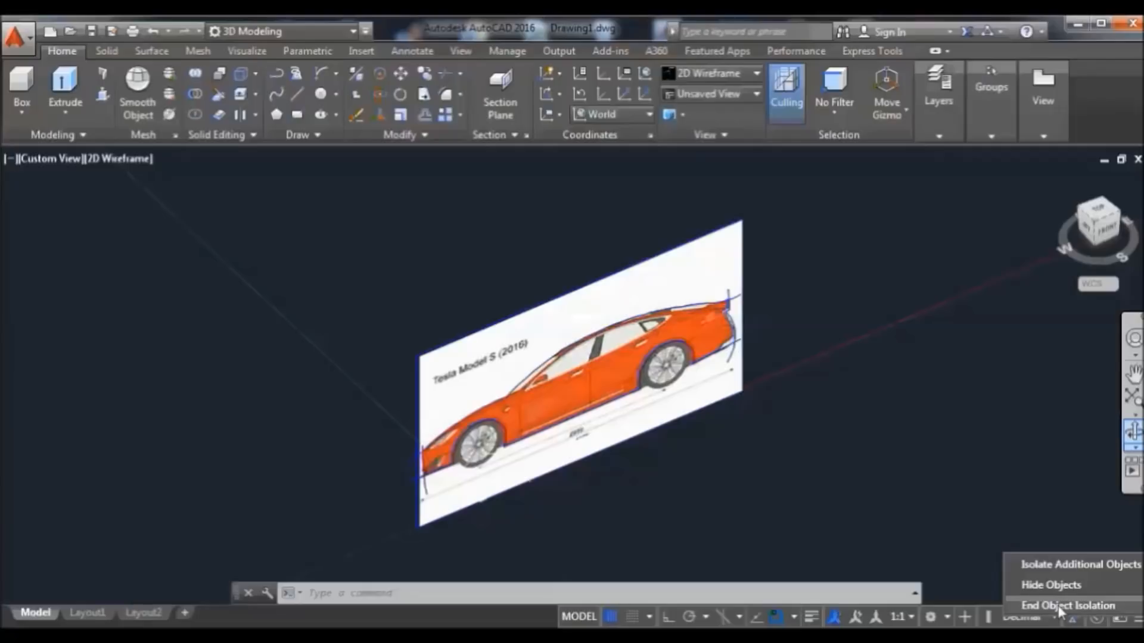
click(1059, 607)
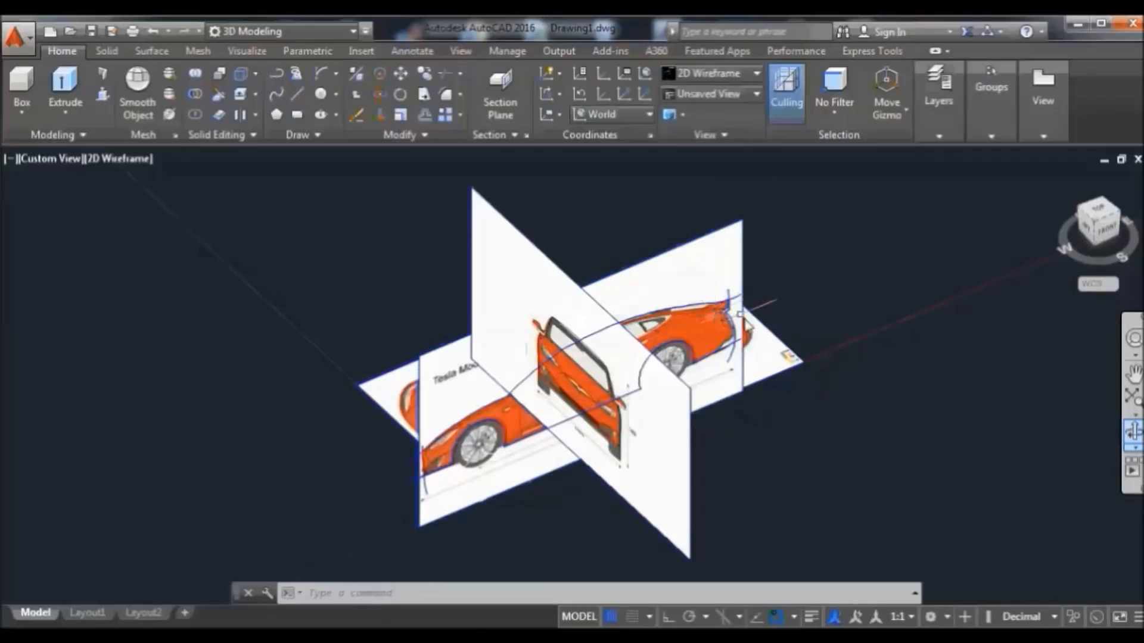
Hide the horizontal top-view image plane and its curves
click(824, 279)
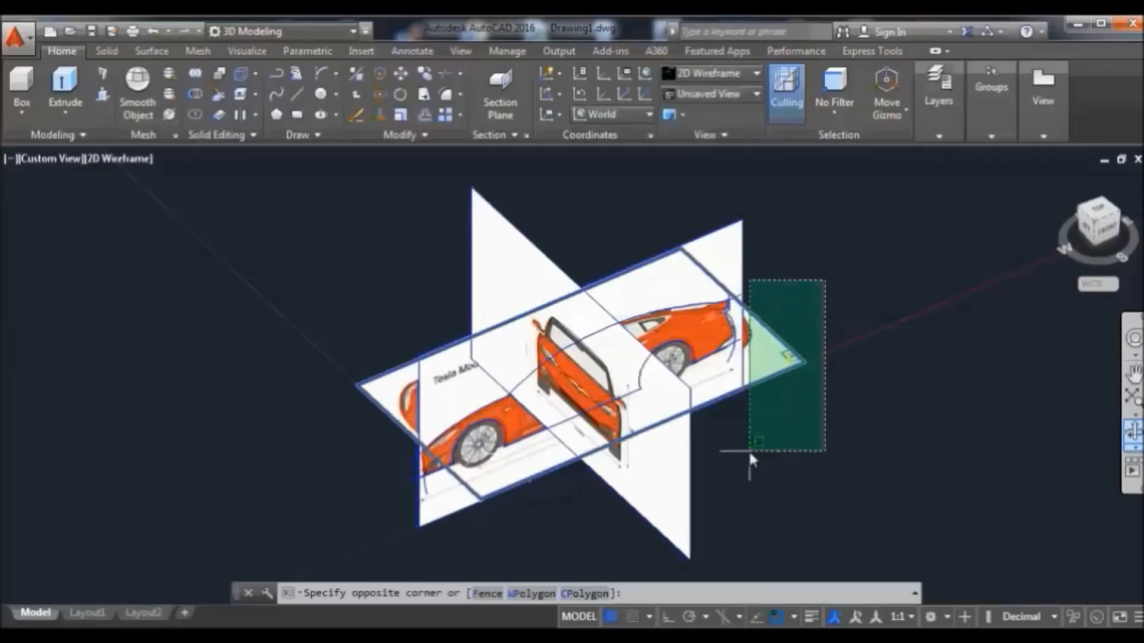
click(711, 467)
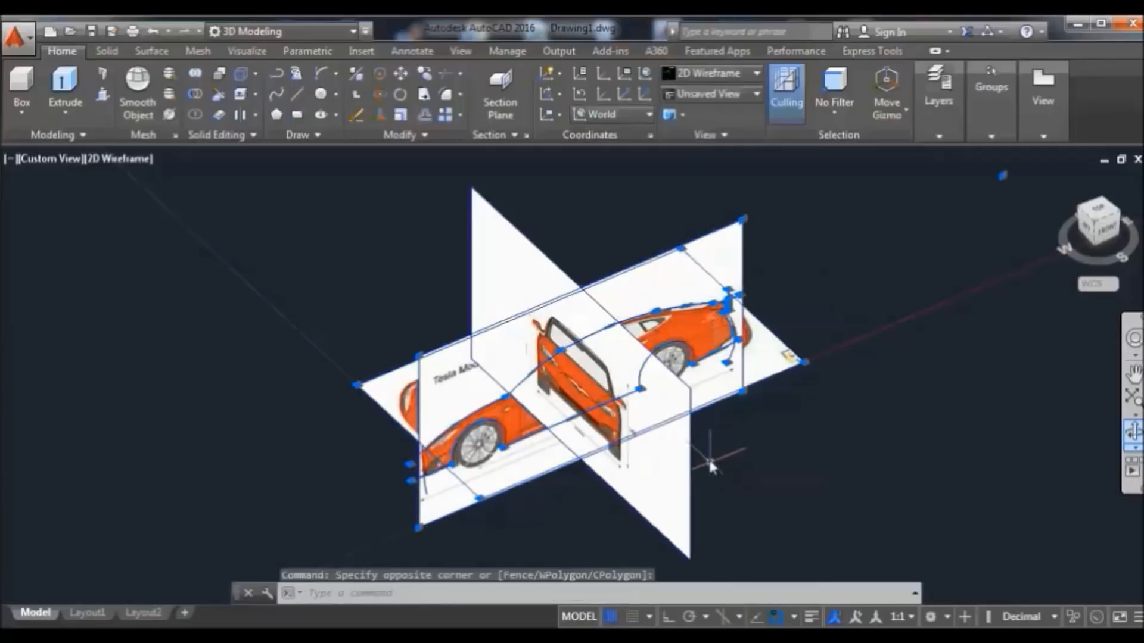
right_click(671, 186)
mouse_move(822, 279)
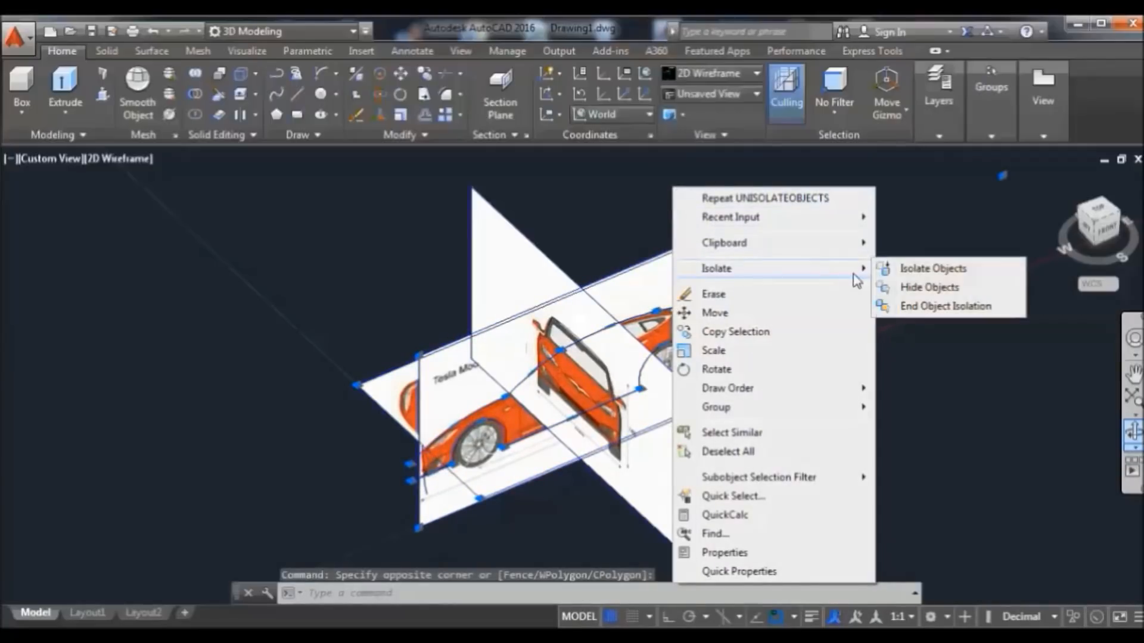
click(923, 290)
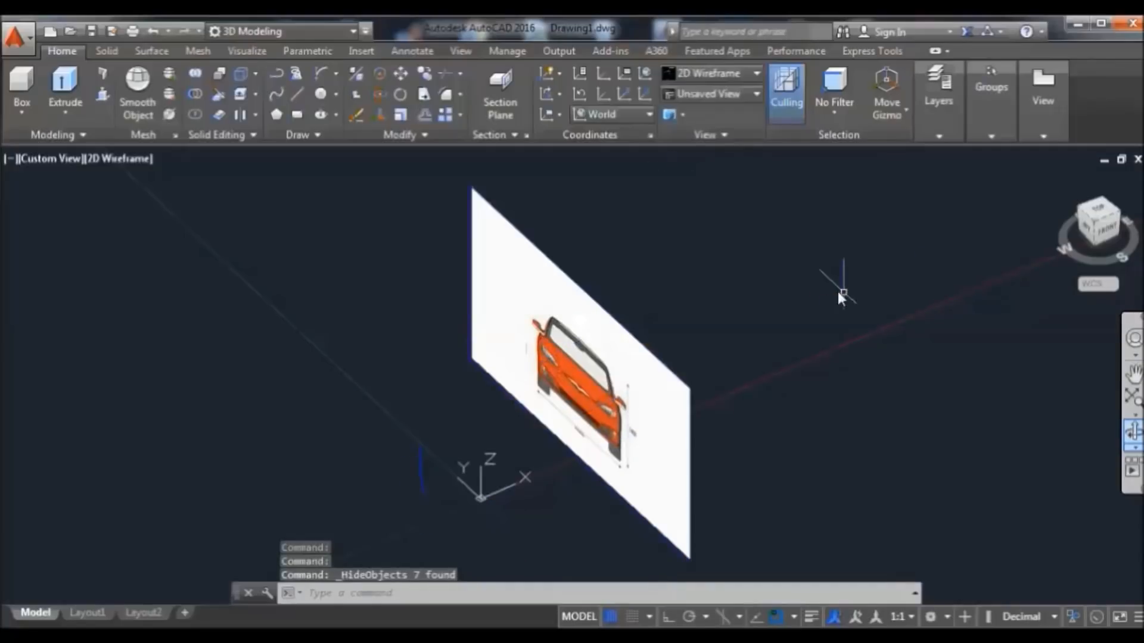
Hide the small stray object beside the front image and view the front image from the Left
click(419, 421)
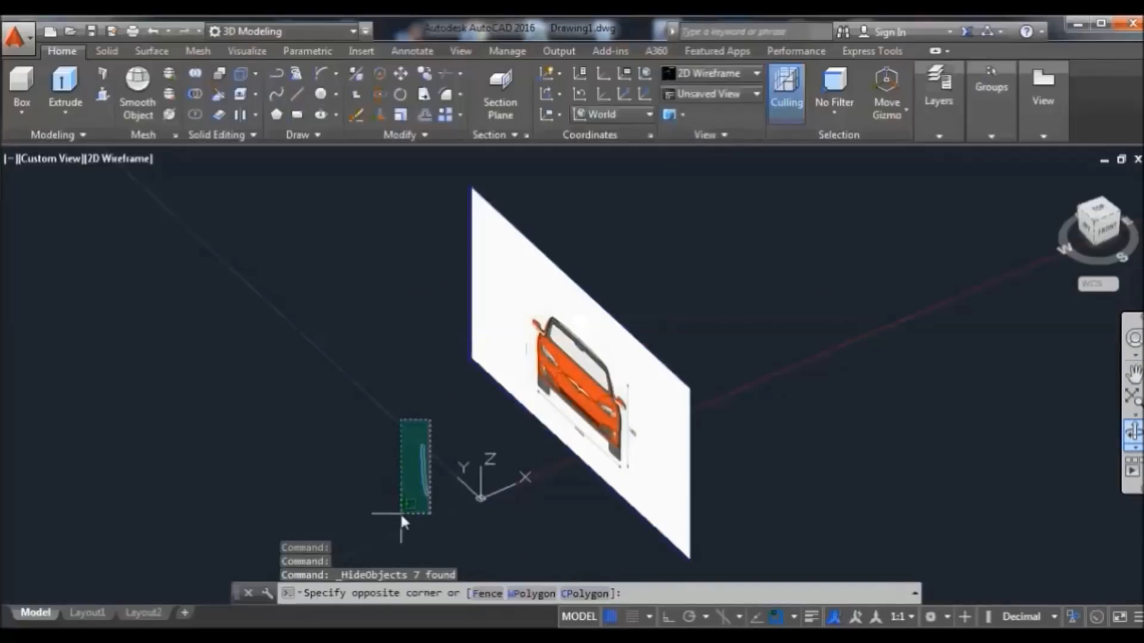
click(401, 513)
right_click(434, 441)
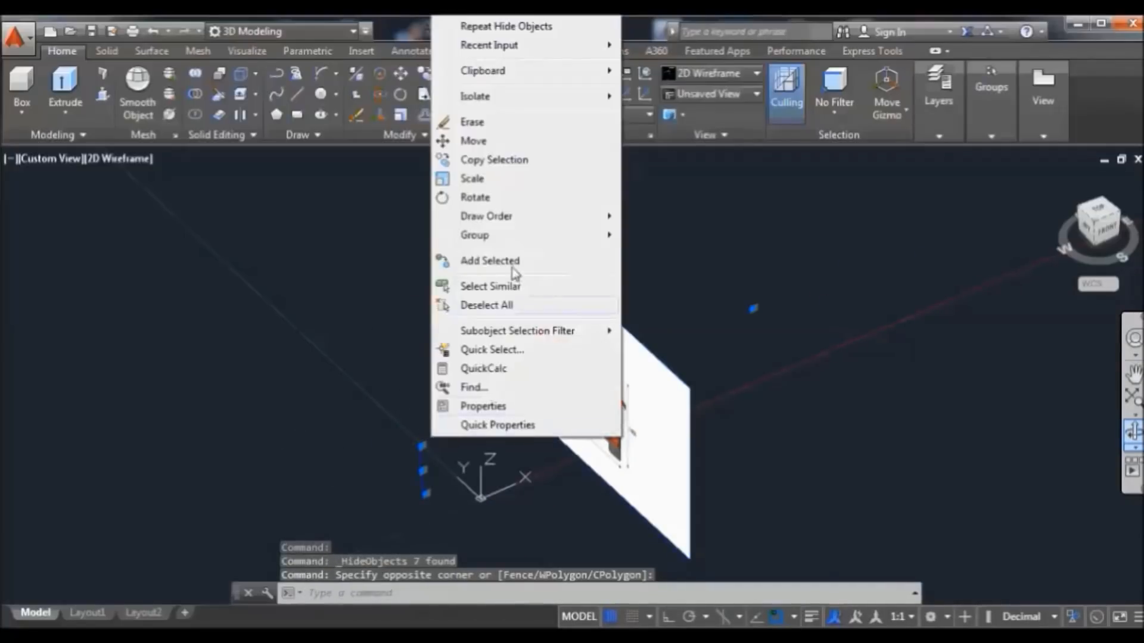
mouse_move(571, 97)
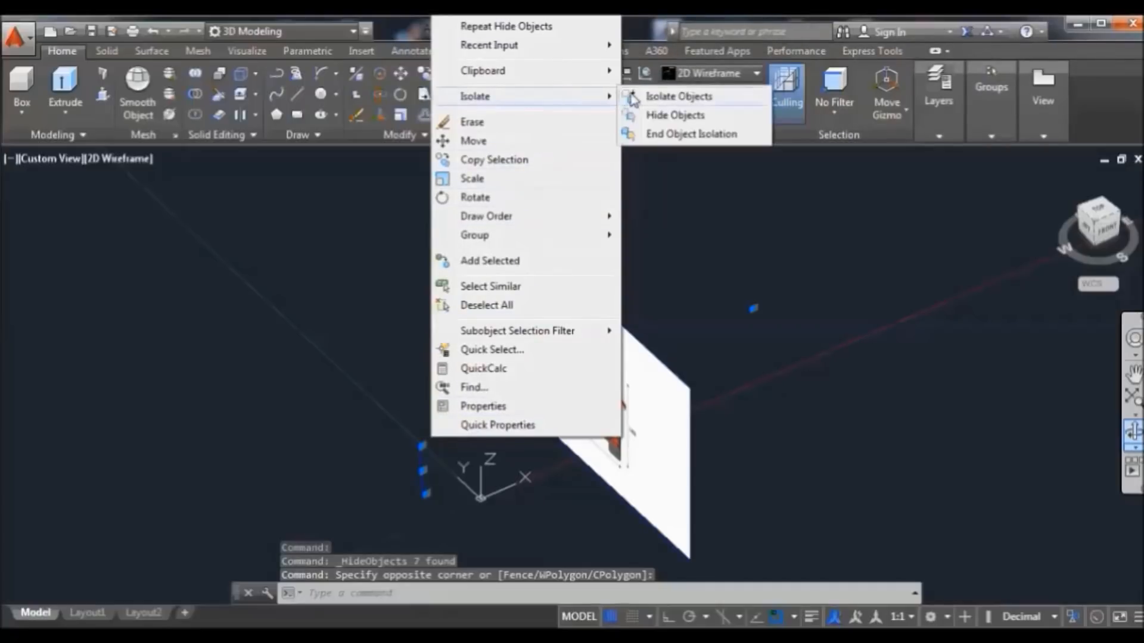
click(674, 115)
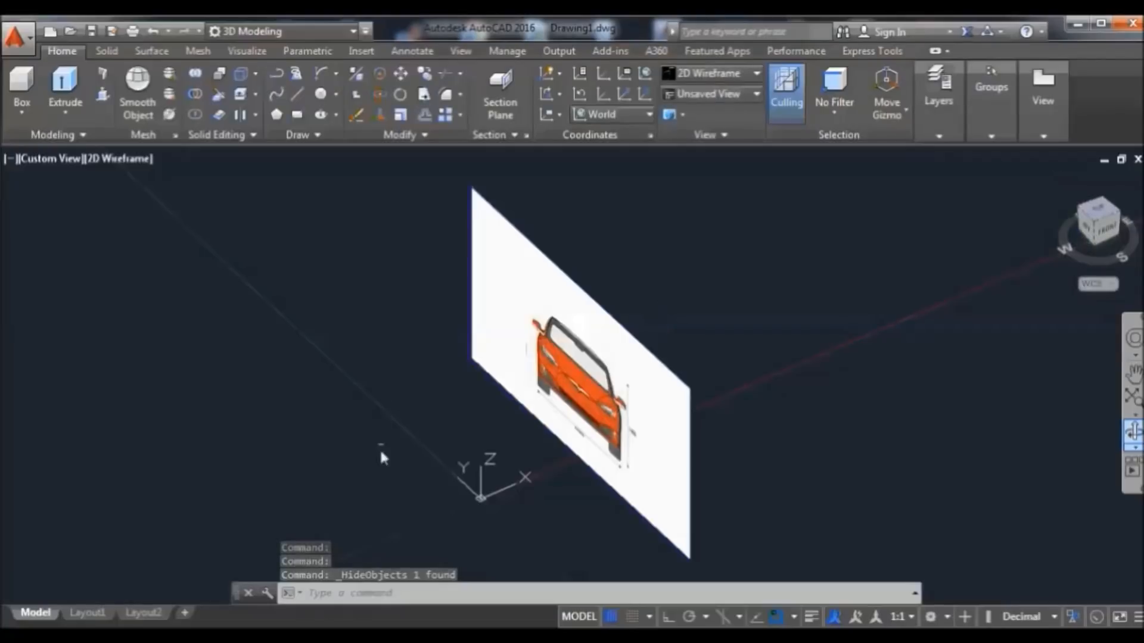
click(1099, 236)
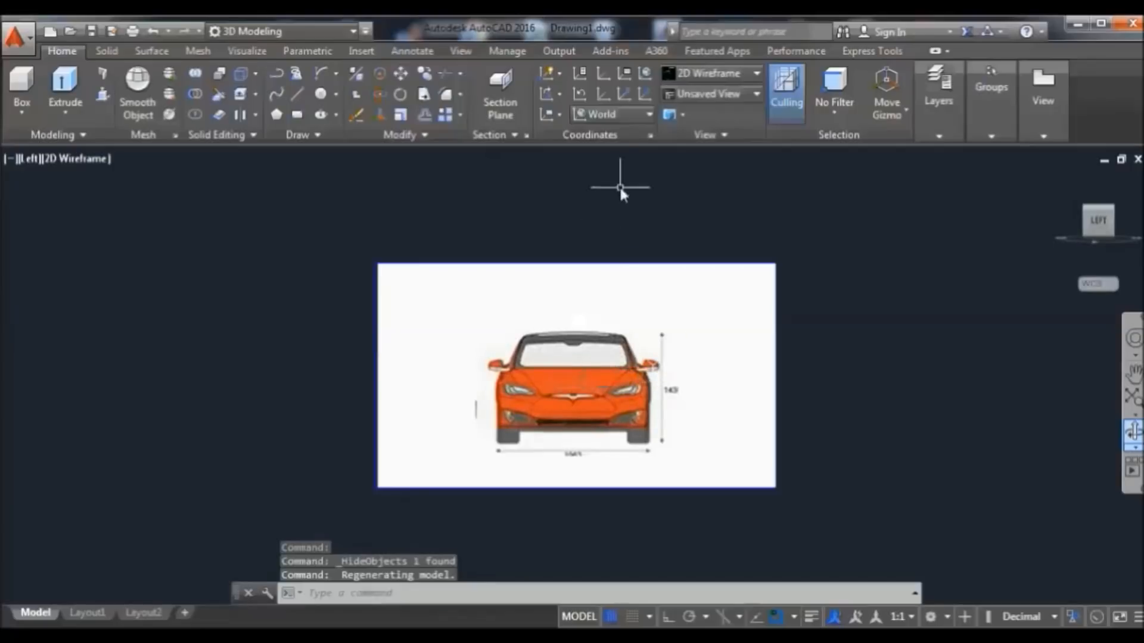
Align the UCS to the Left plane with its origin at the front image plane's corner
click(630, 116)
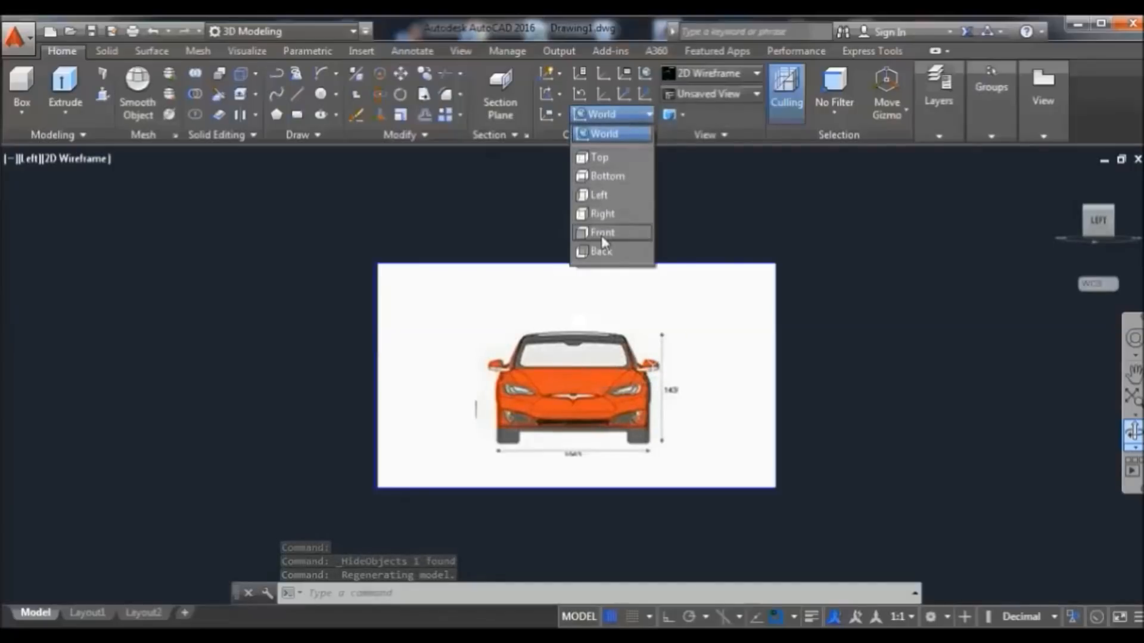
click(599, 196)
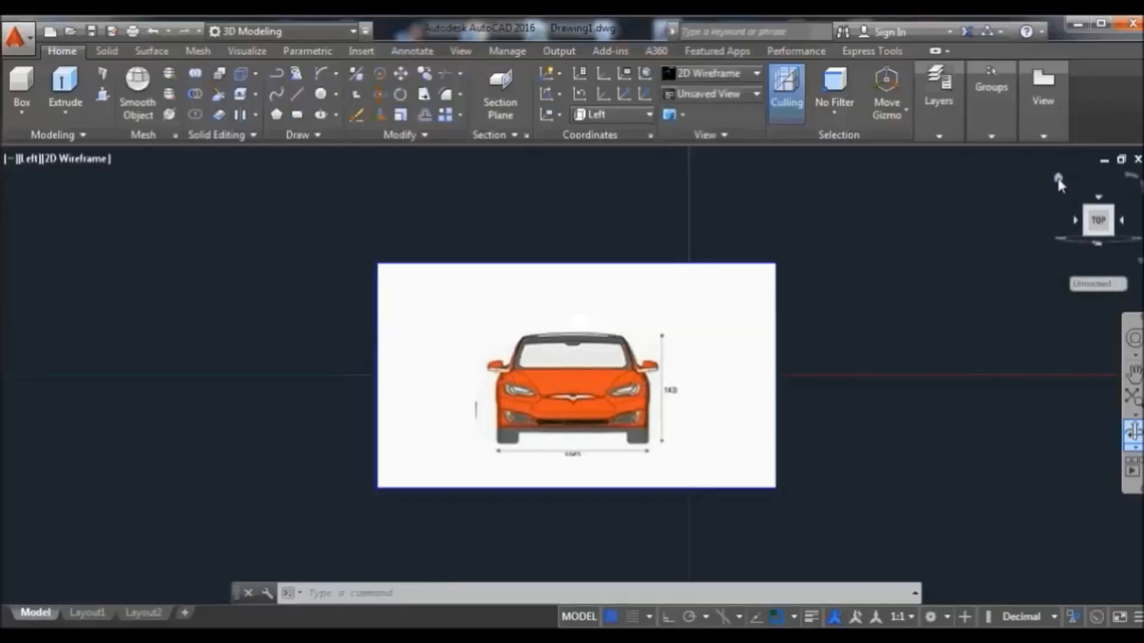
click(1059, 183)
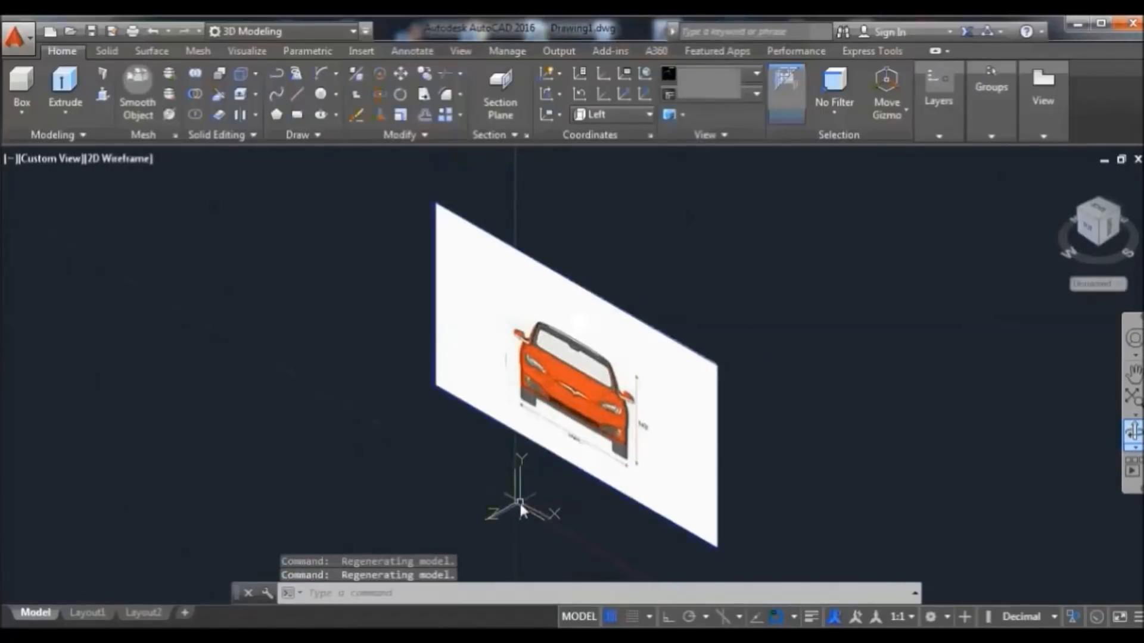
click(514, 504)
click(513, 502)
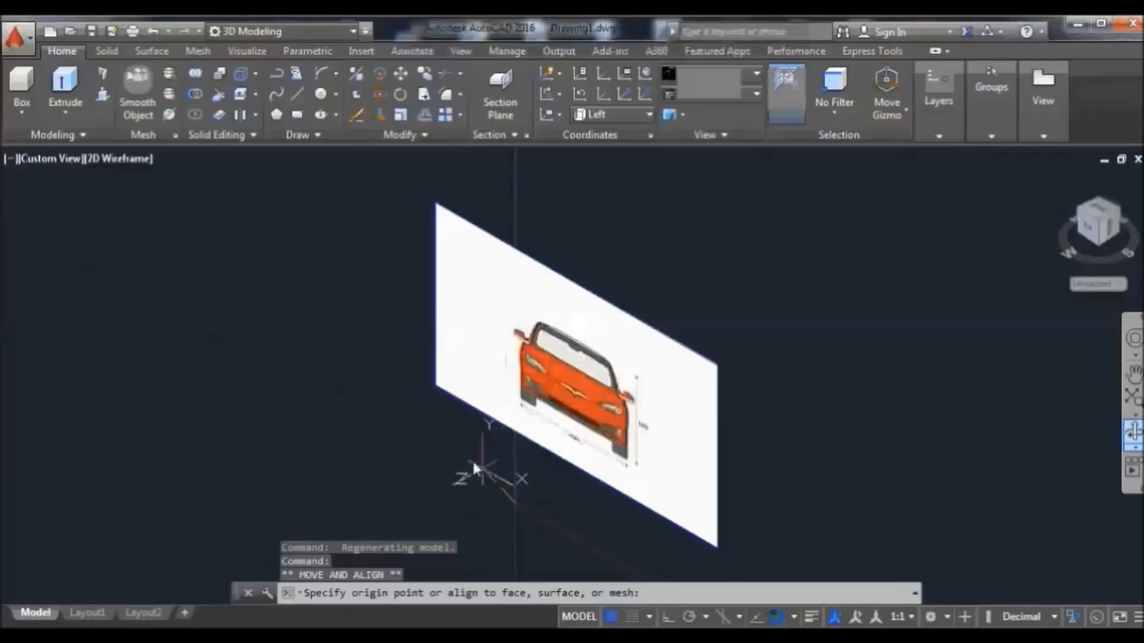
click(437, 386)
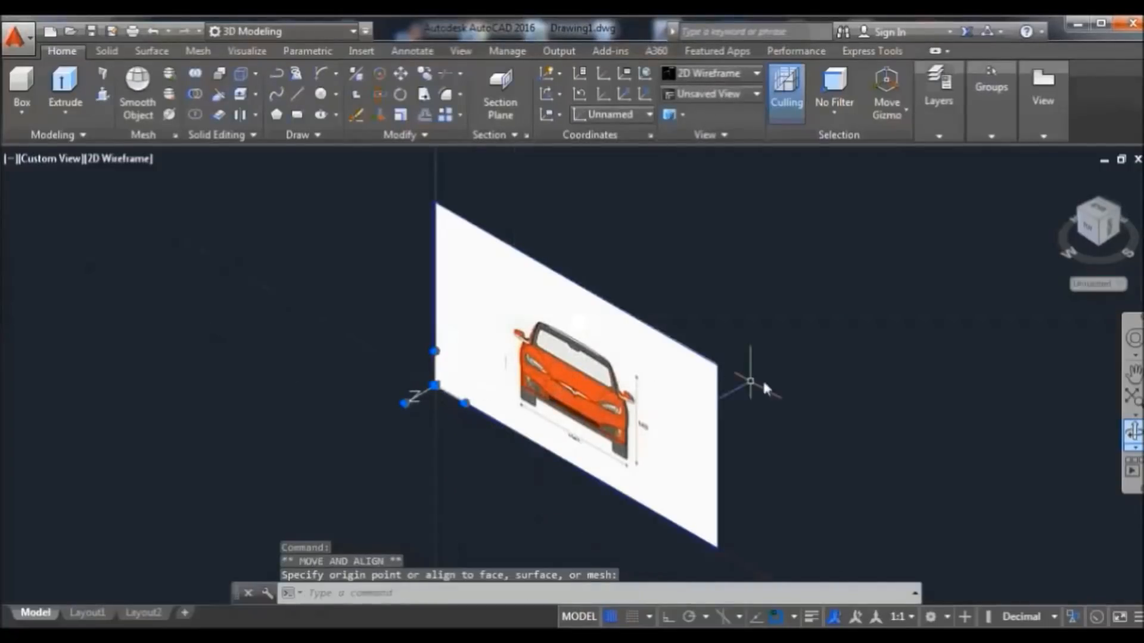
View the front reference image face-on, rotated upright and zoomed in
key(Return)
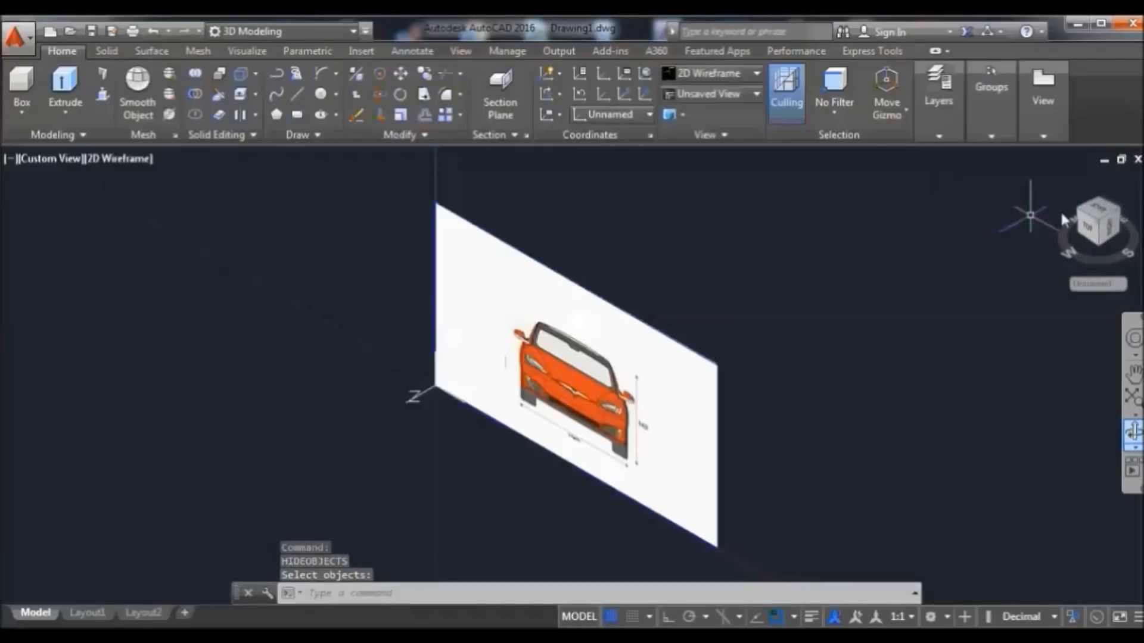
key(Return)
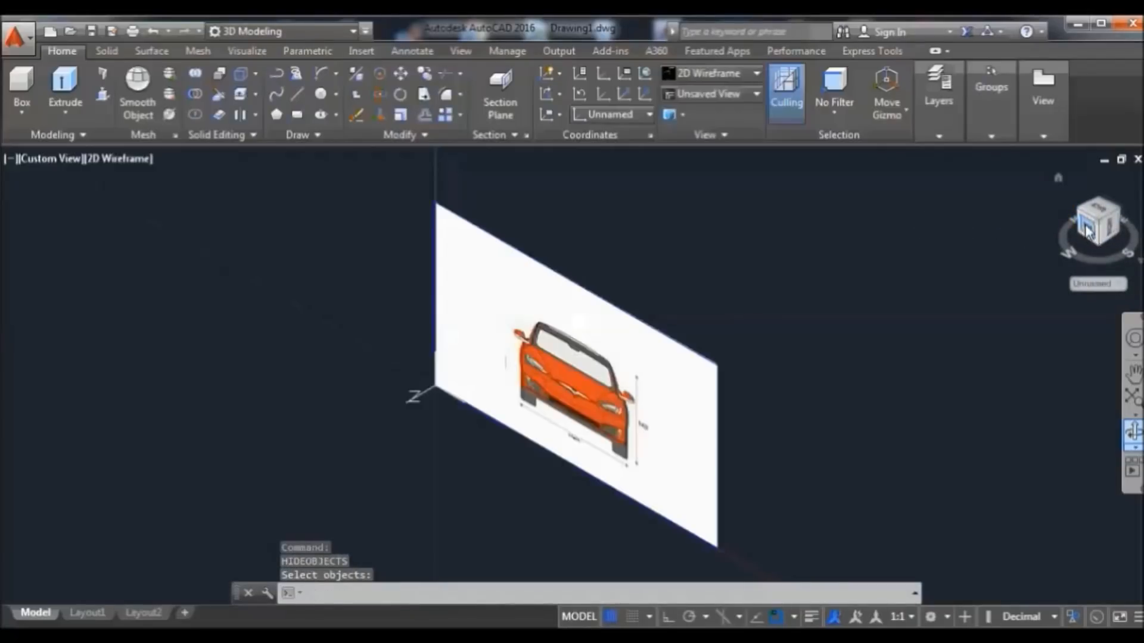
click(1088, 231)
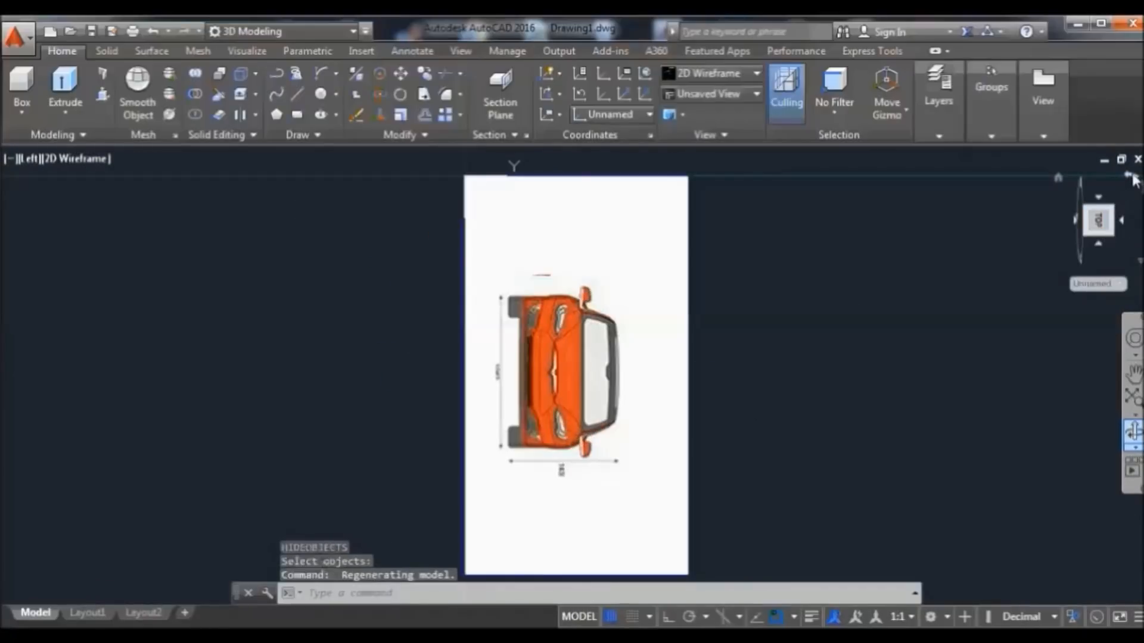
click(1131, 177)
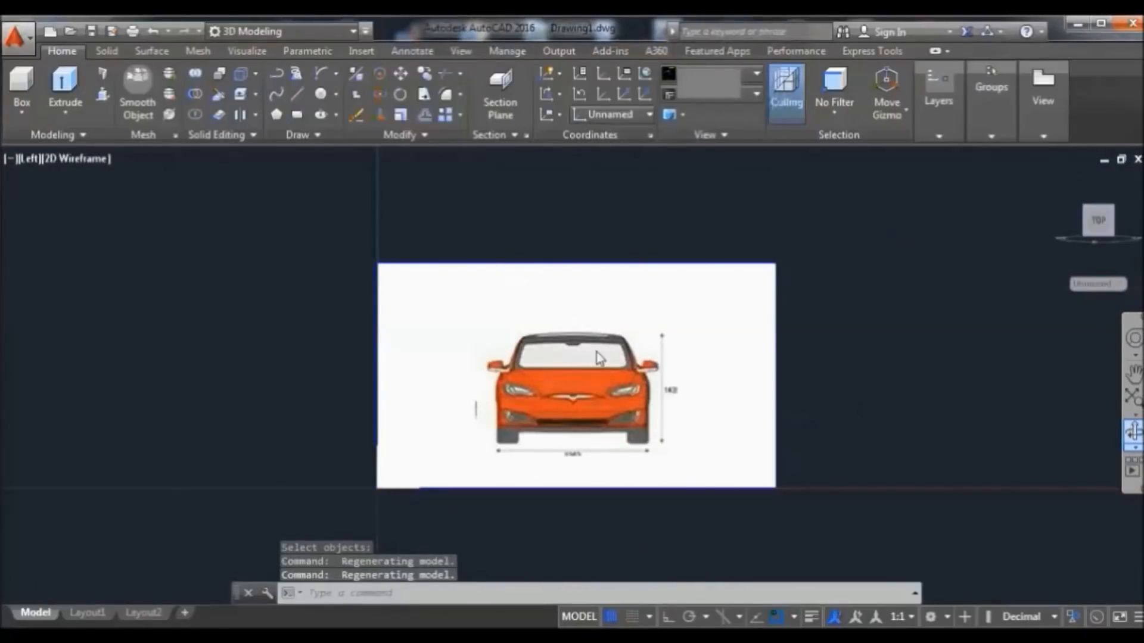
right_click(581, 317)
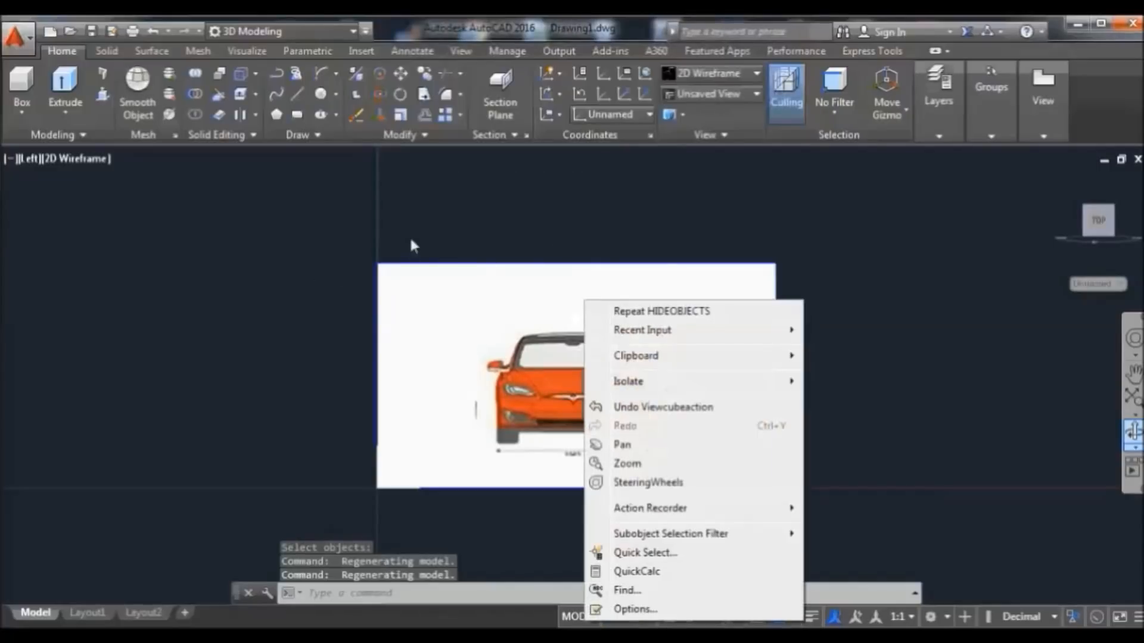
click(869, 255)
click(852, 316)
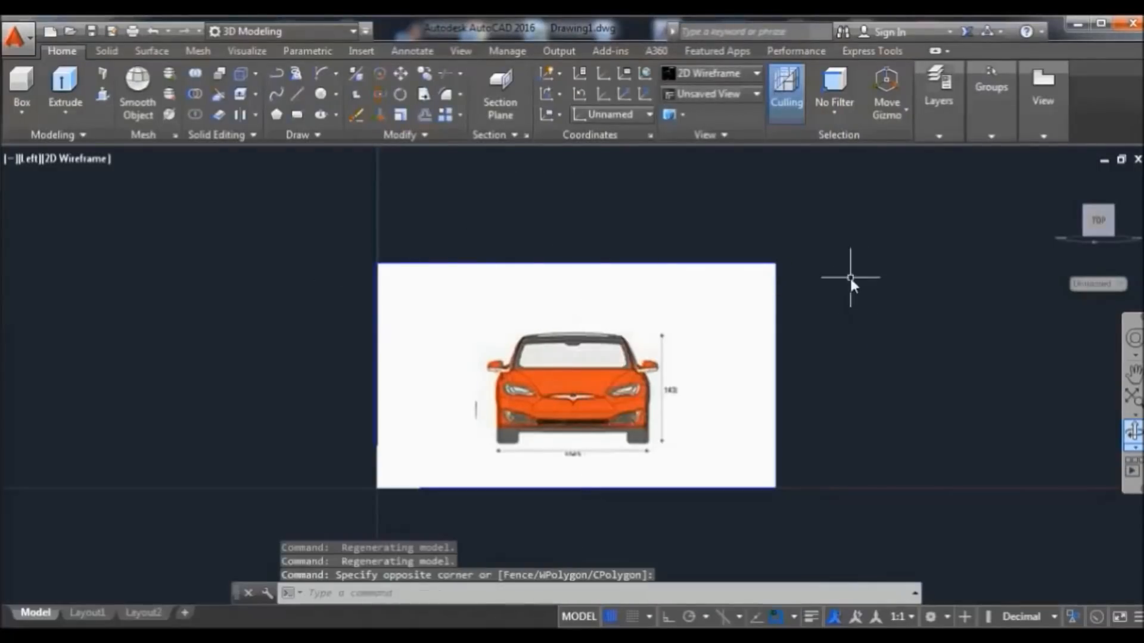
scroll(520, 368, up, 2)
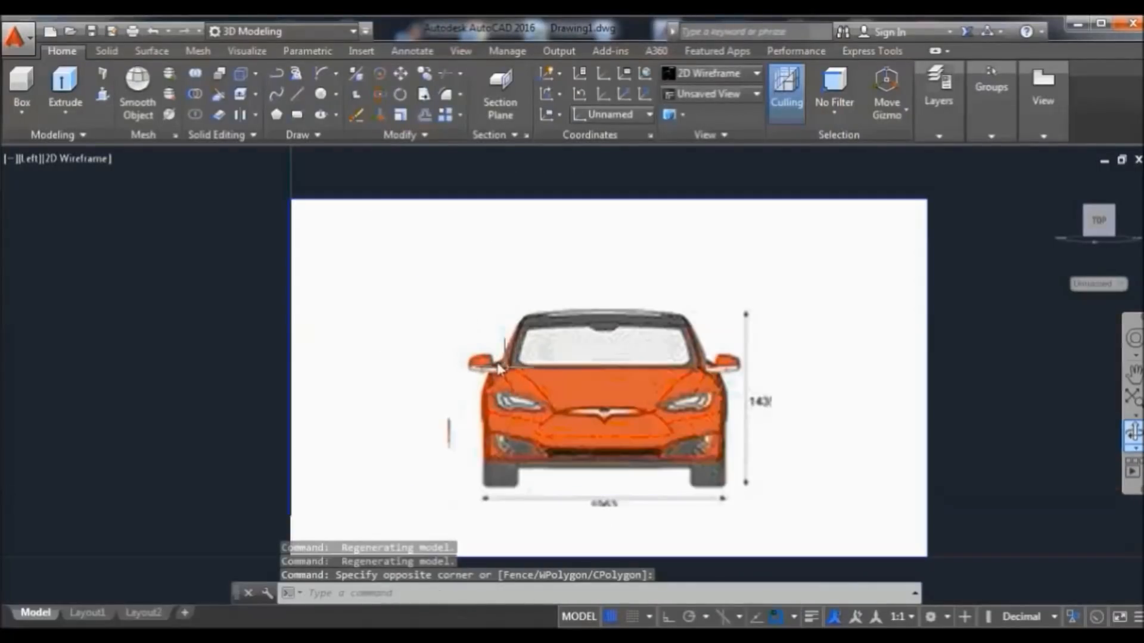
Draw a vertical centre line down the middle of the Tesla's front image, from its top edge to its bottom edge
click(297, 96)
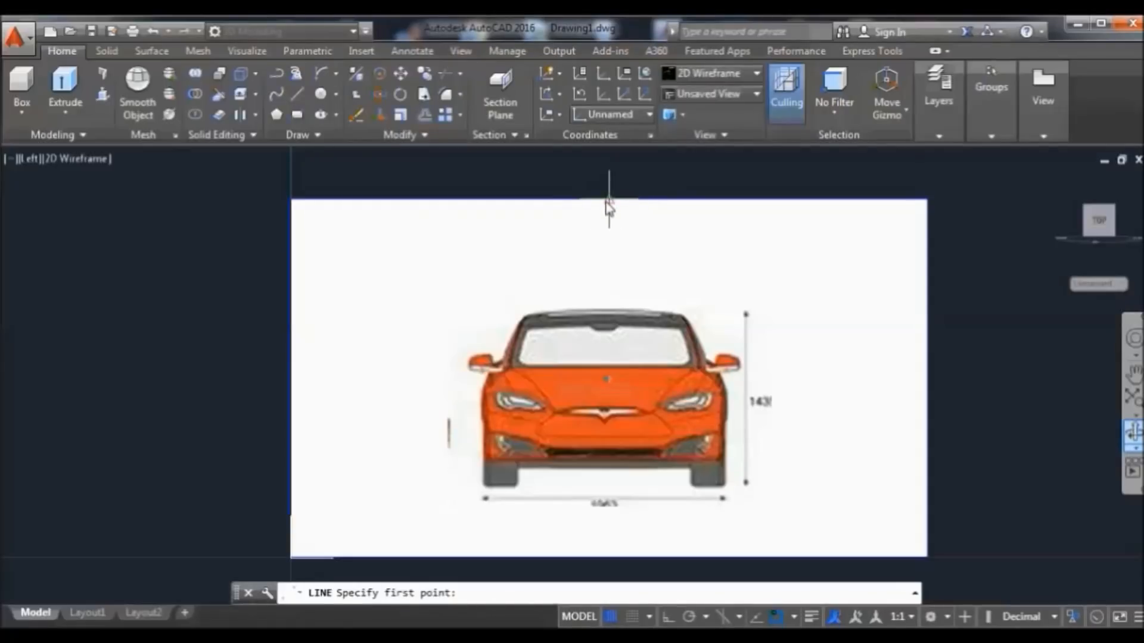
click(608, 201)
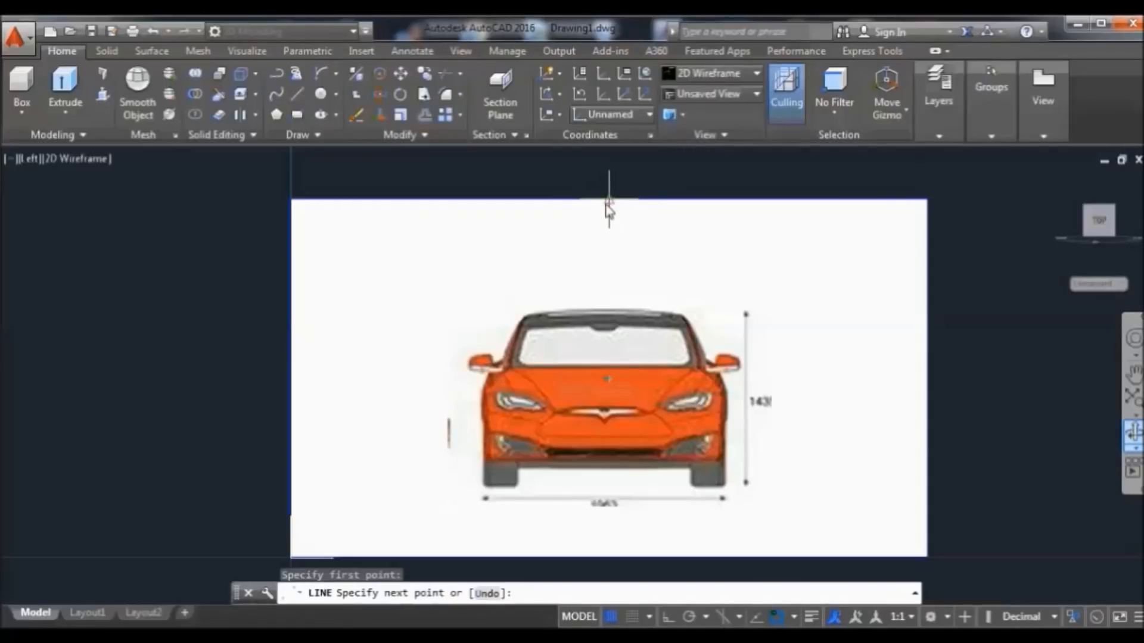
click(606, 558)
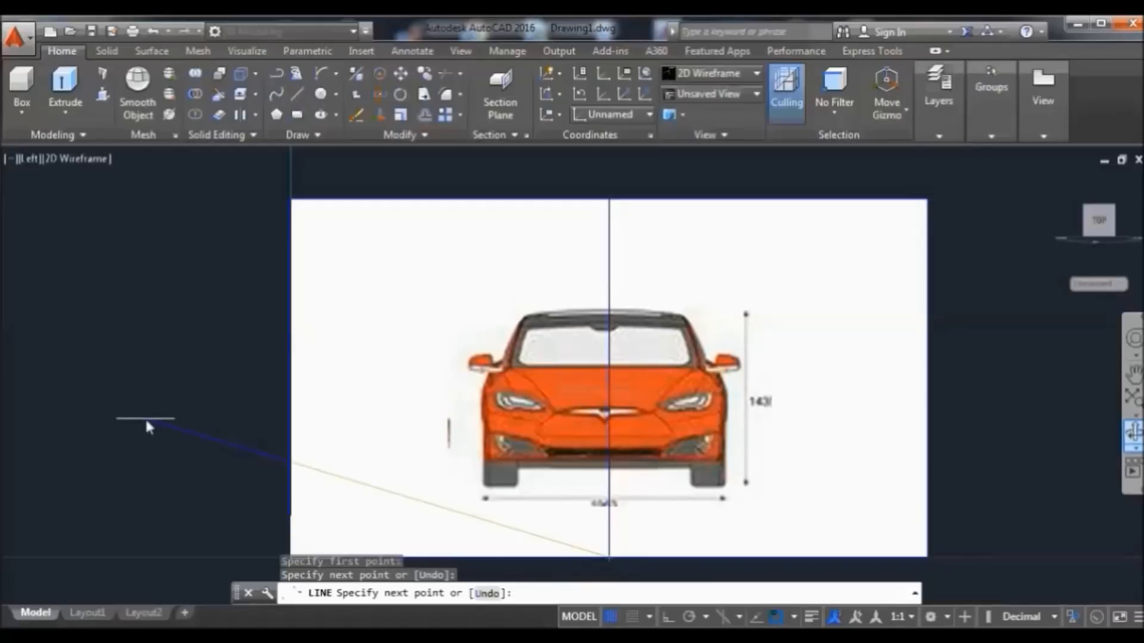
key(Return)
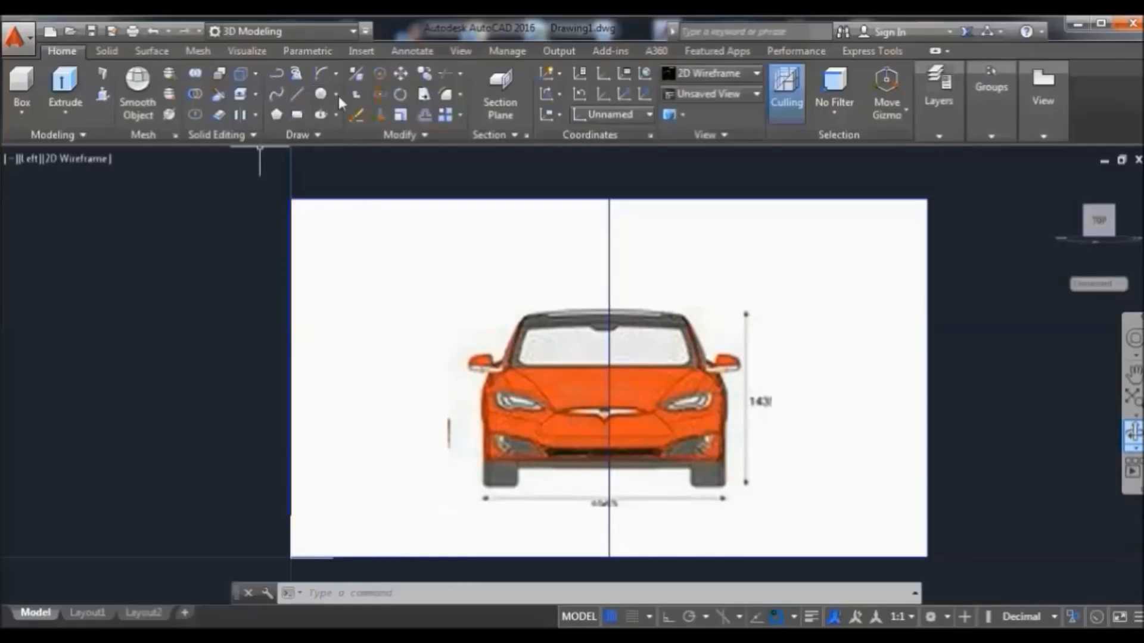
Draw the roof arc from the car's centre line to the roof's right corner
scroll(617, 384, up, 2)
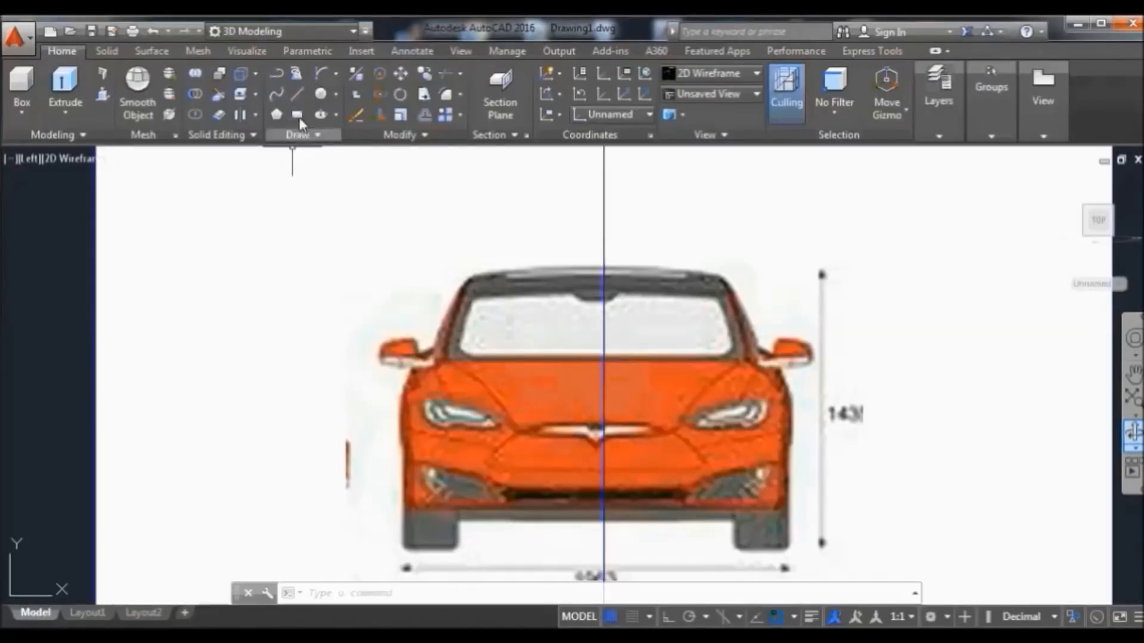
click(324, 77)
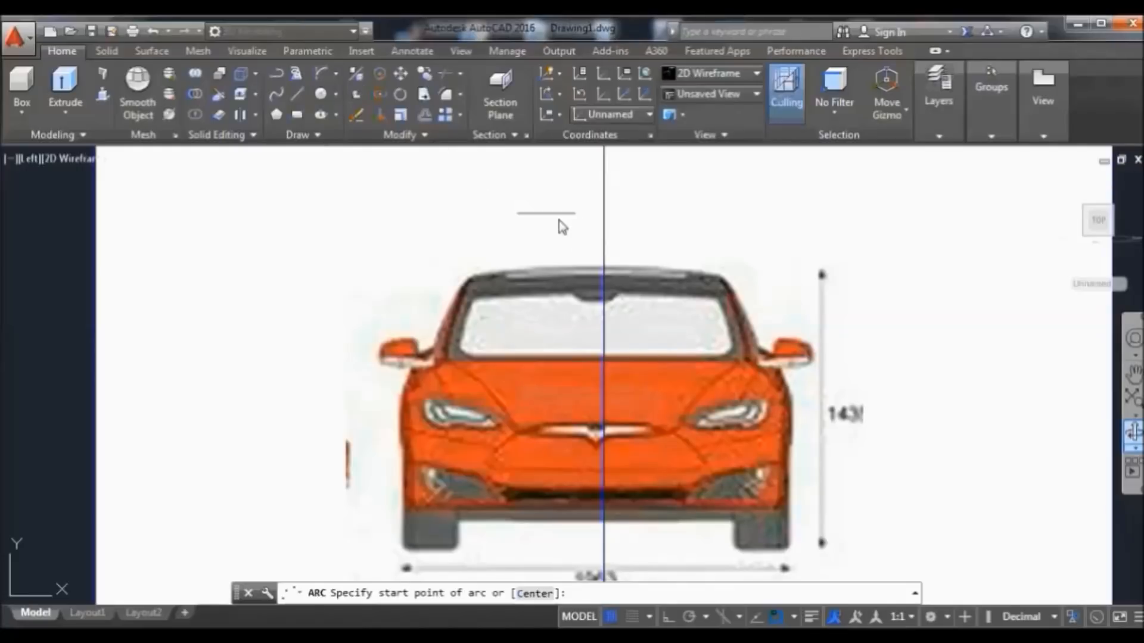
click(603, 269)
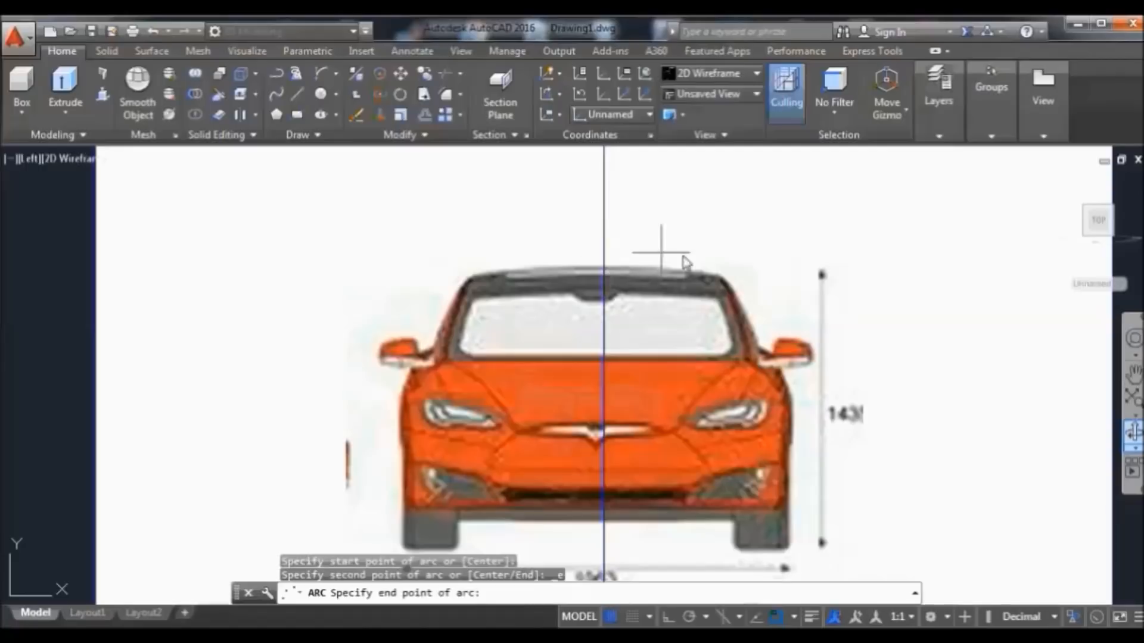
click(790, 287)
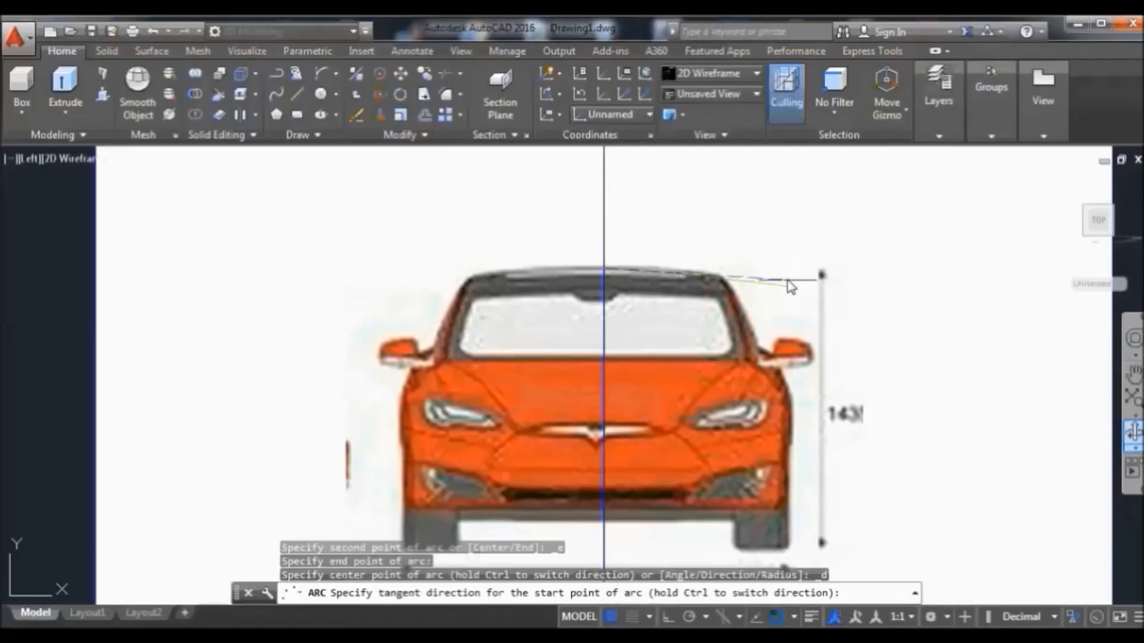
click(779, 264)
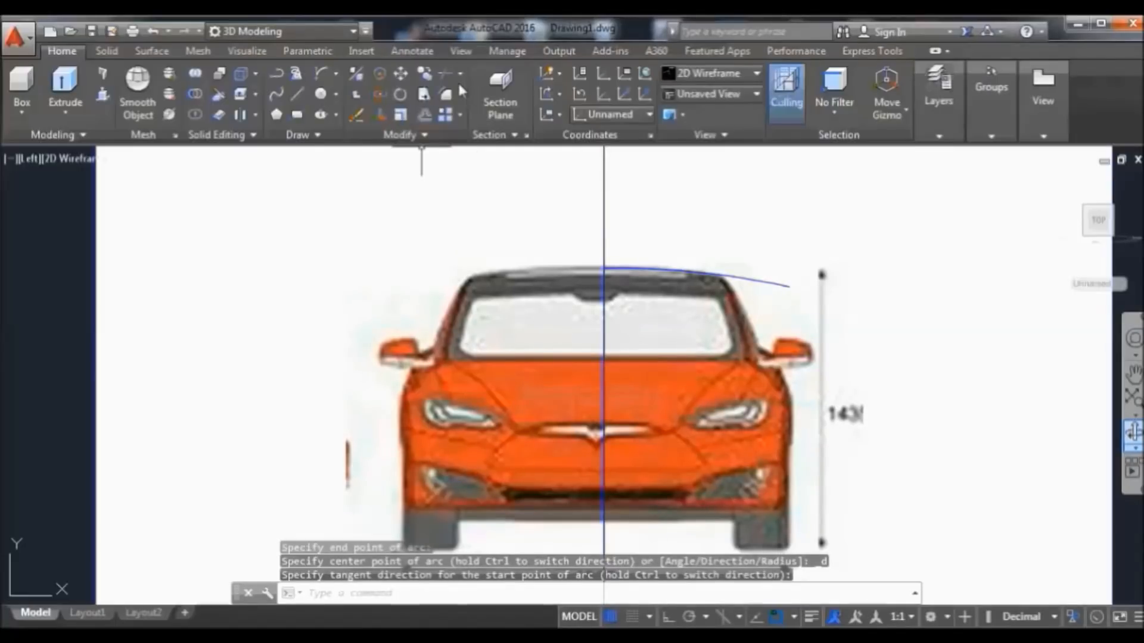
Draw an arc down the car's right side to below the bumper, then grip-edit its lower end
click(320, 71)
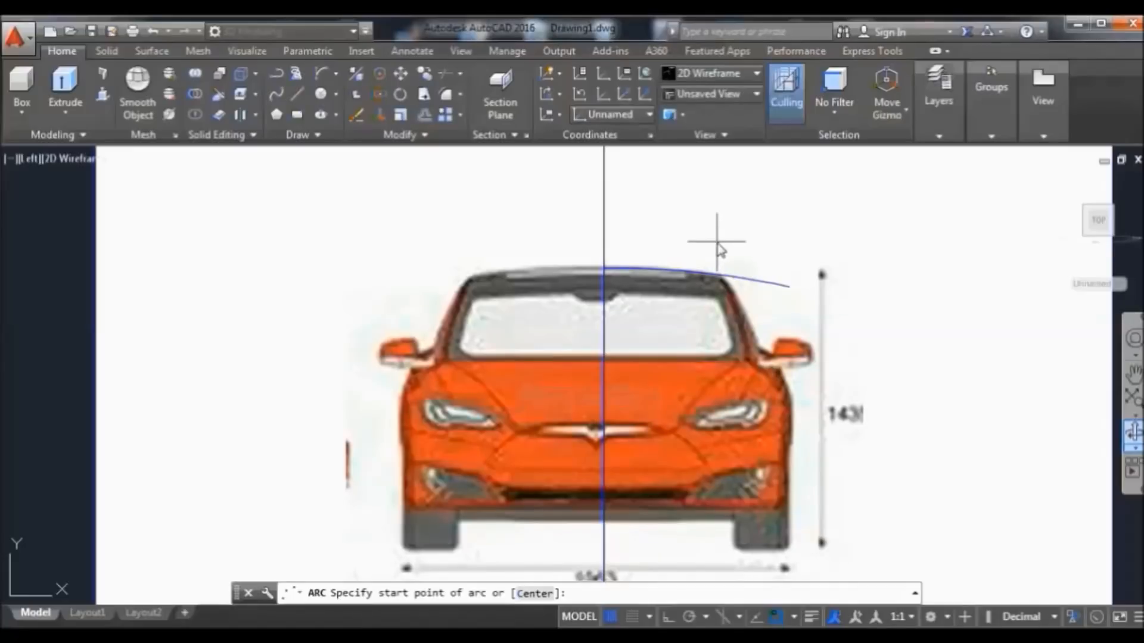
click(703, 245)
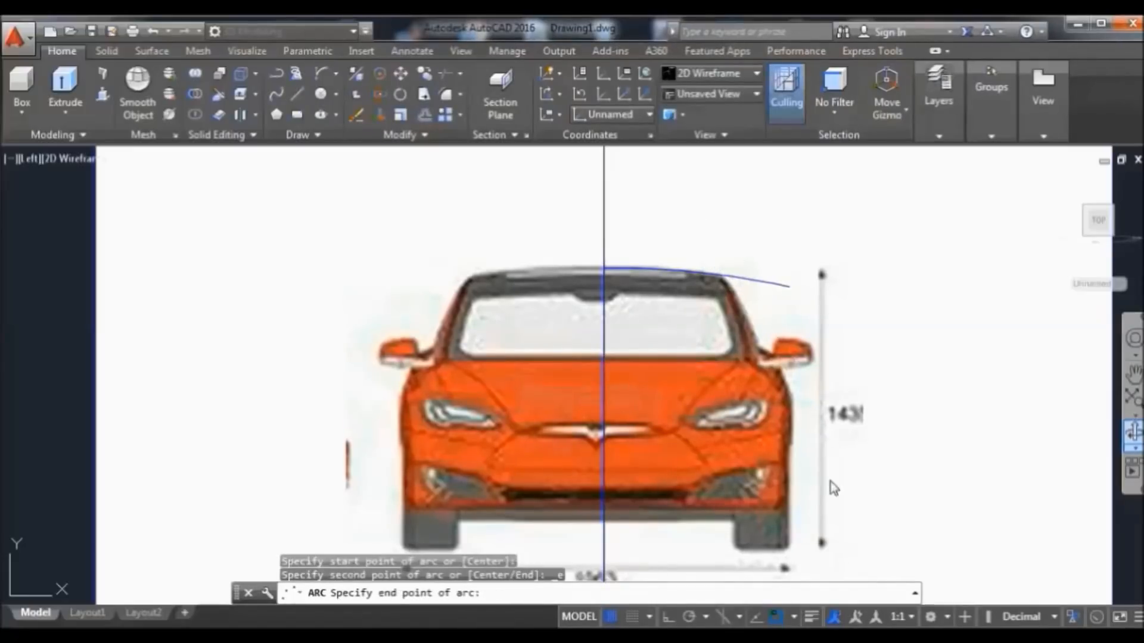
click(831, 527)
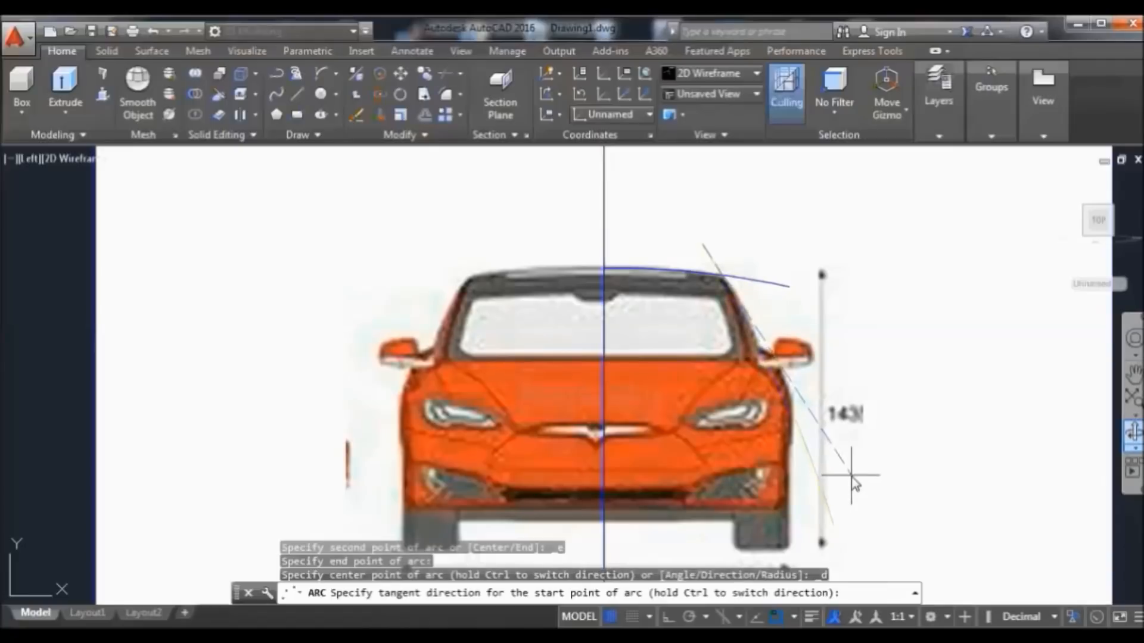
click(848, 476)
click(833, 525)
click(891, 554)
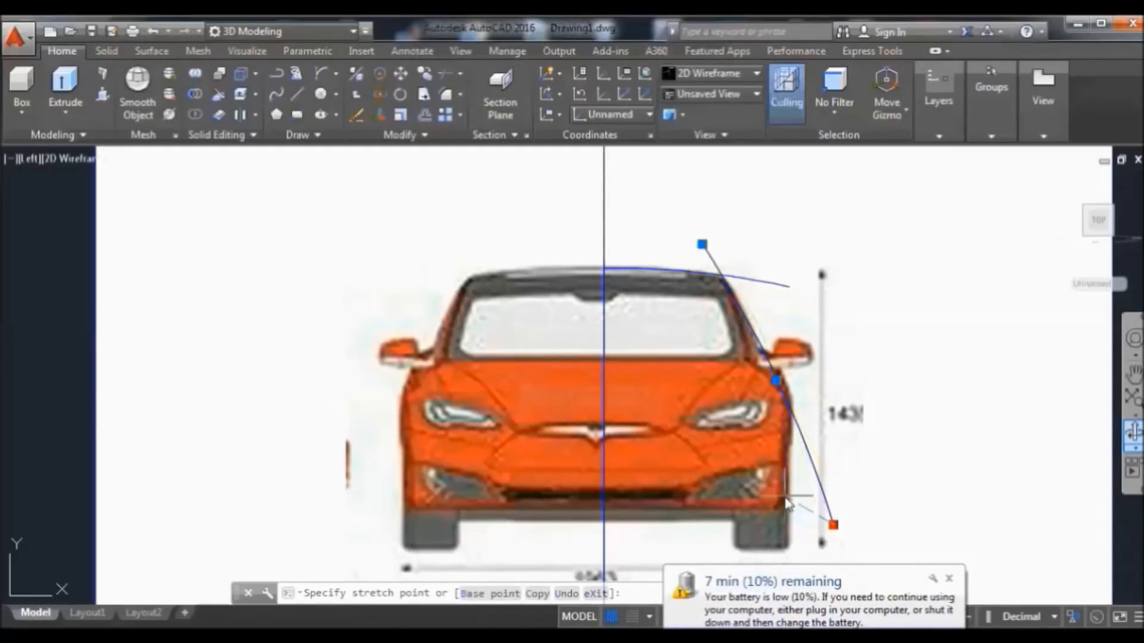
key(space)
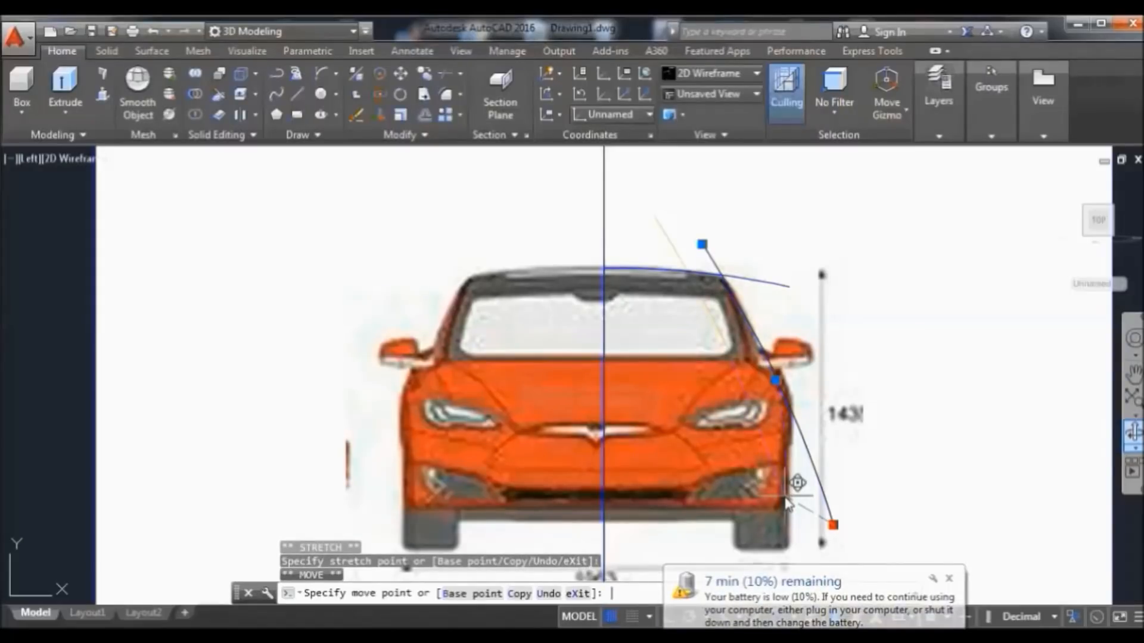
Cancel the grip edits and erase the misplaced curve along the car's right side
key(Escape)
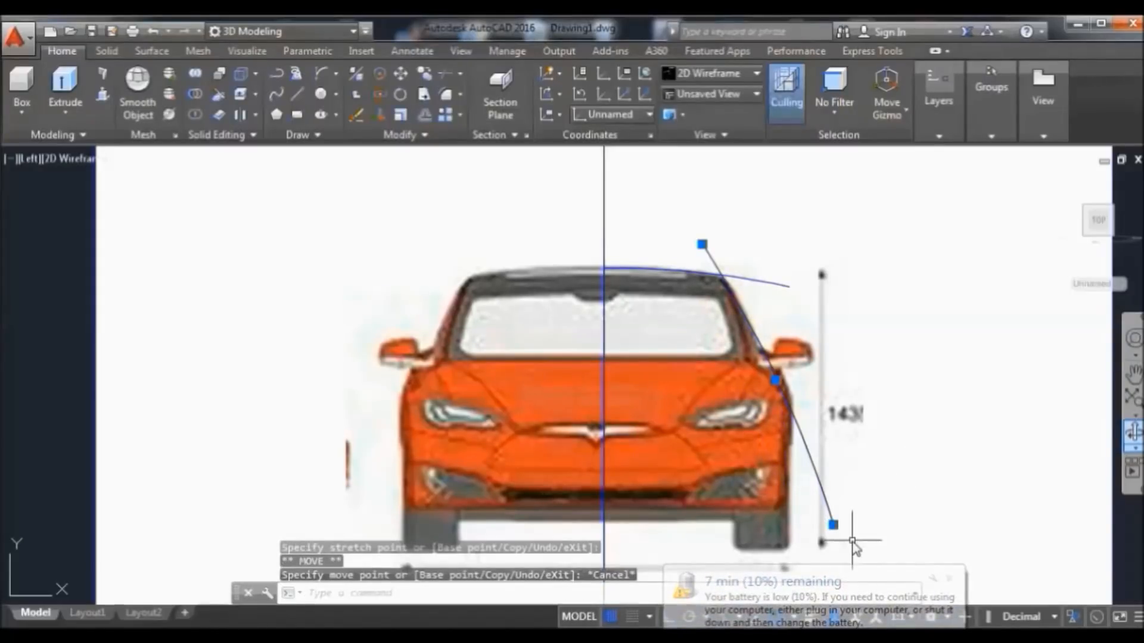
mouse_move(833, 525)
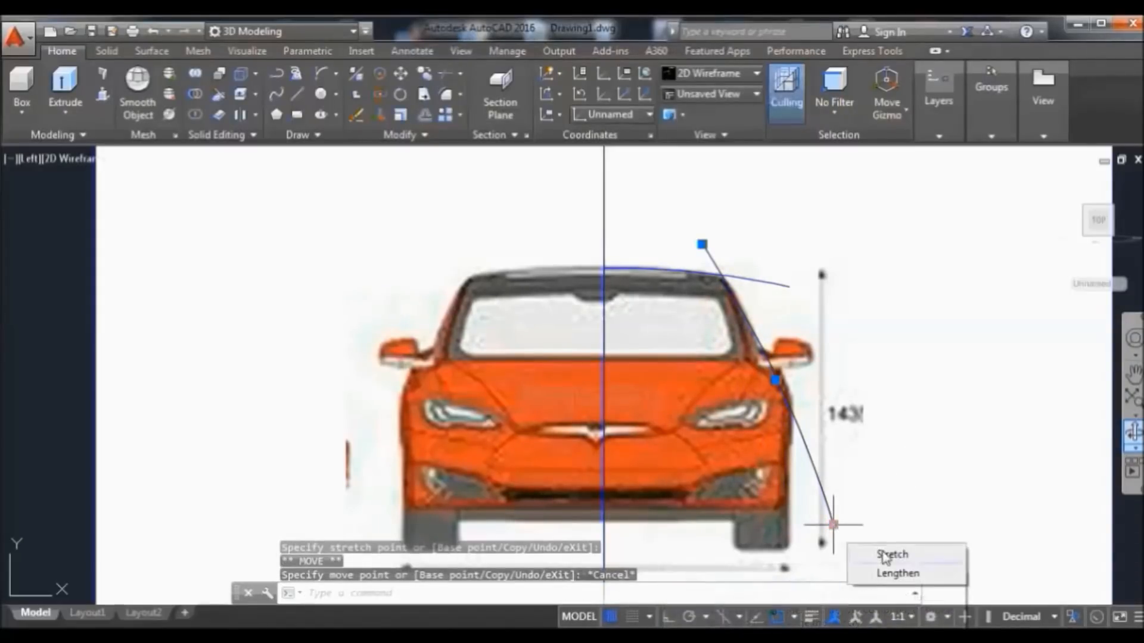
click(833, 525)
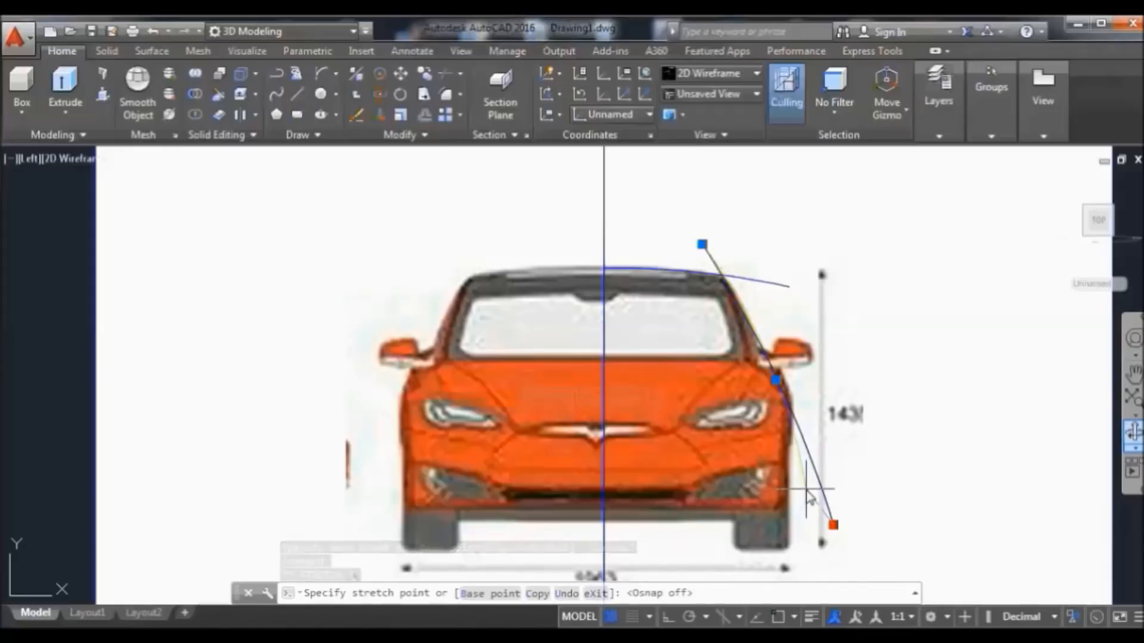
key(Escape)
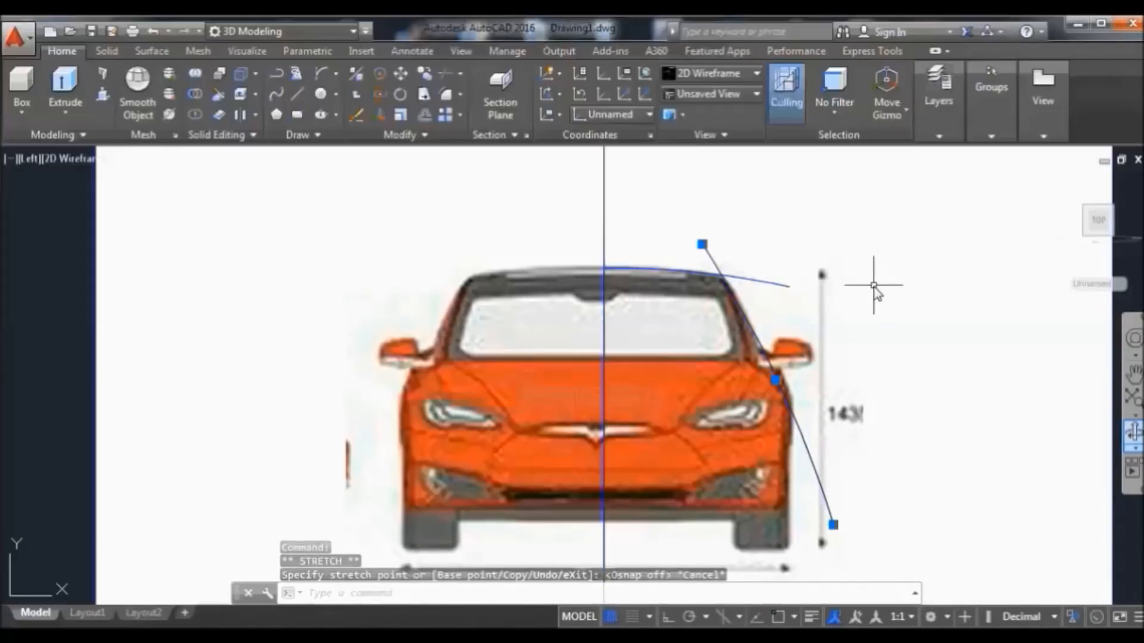
key(Escape)
click(756, 334)
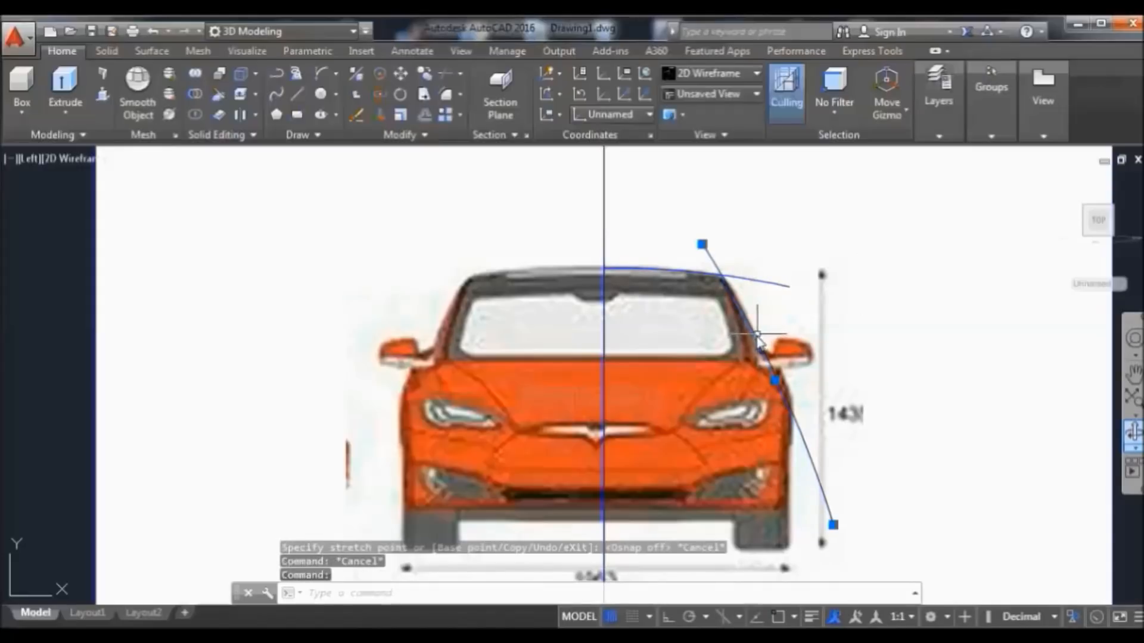
click(380, 116)
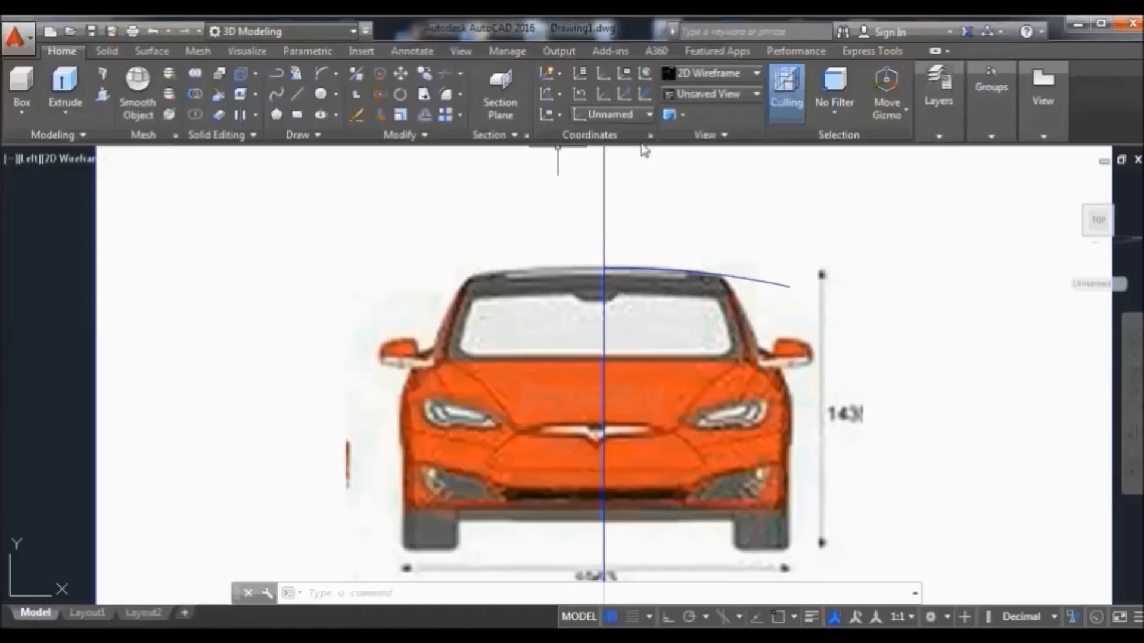
Draw a new arc from above the roof's right corner to beside the front bumper
click(320, 73)
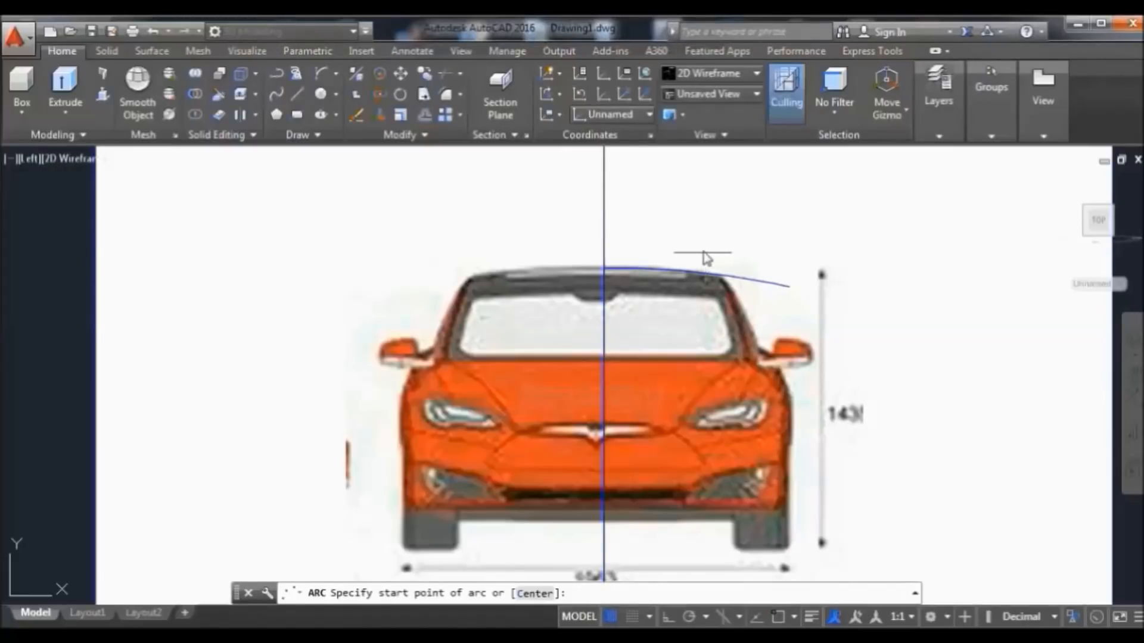
click(703, 253)
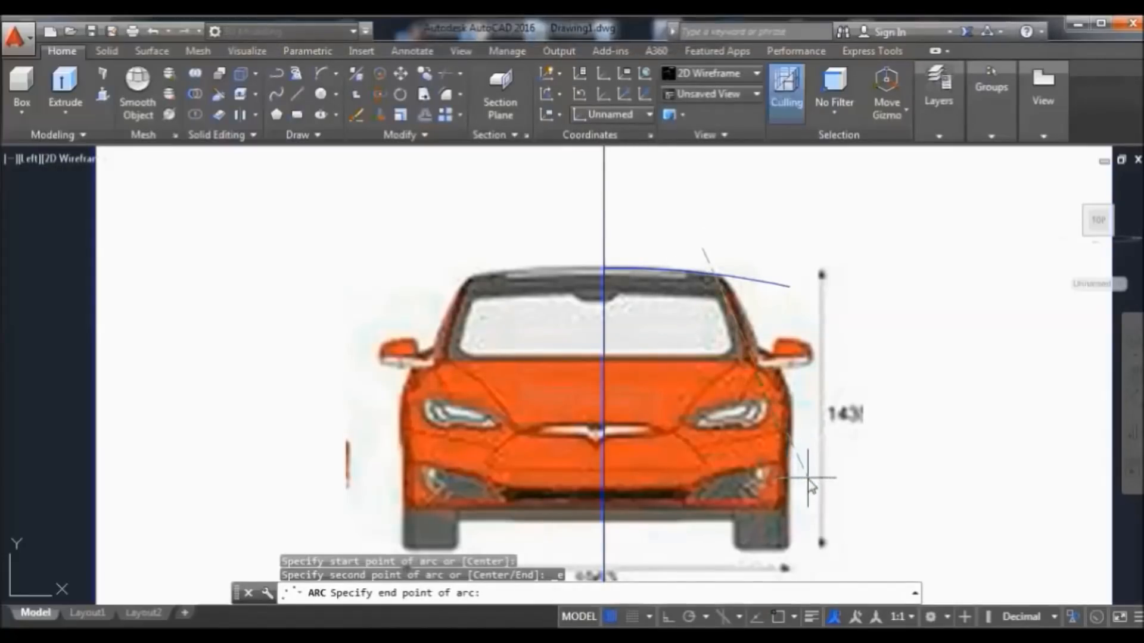
click(808, 460)
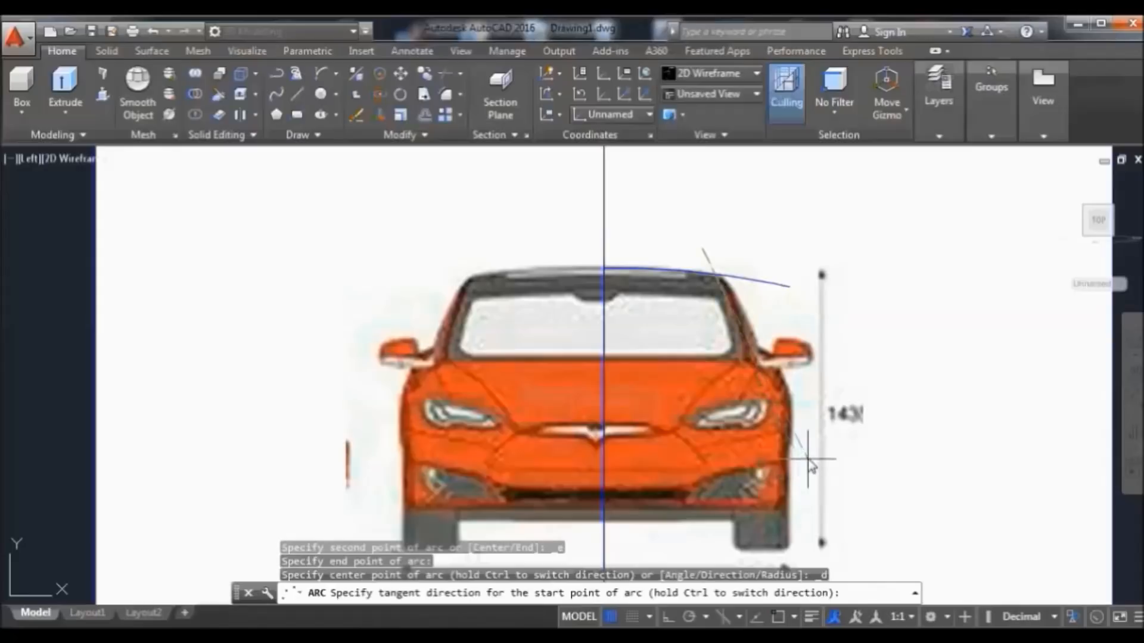
click(822, 414)
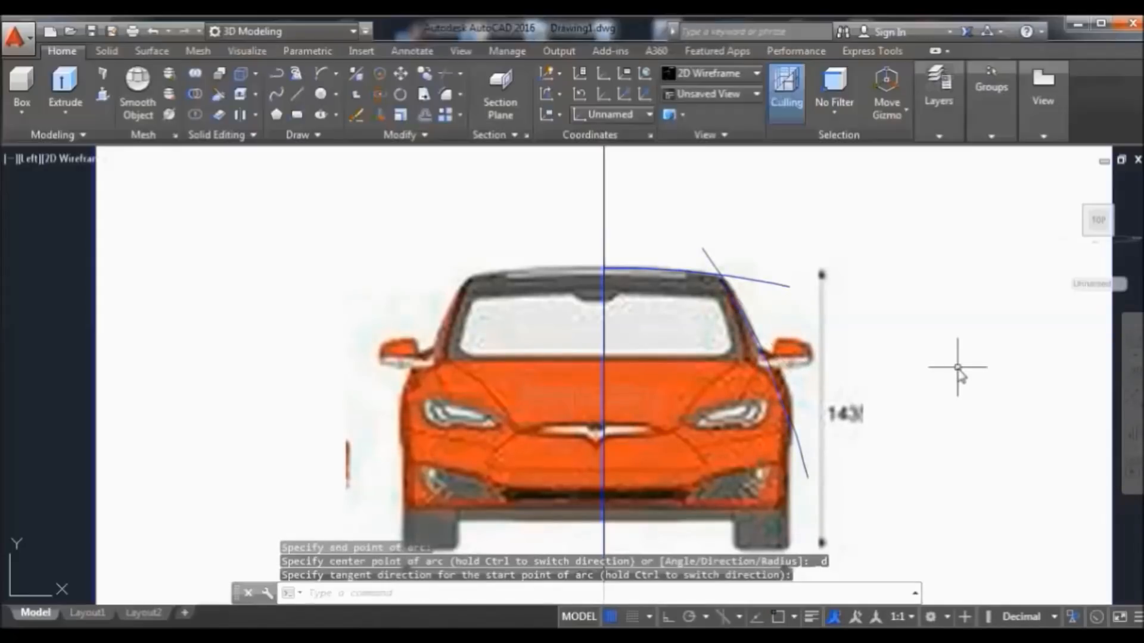
Stretch the new arc's lower end down to the bottom of the bumper
click(811, 466)
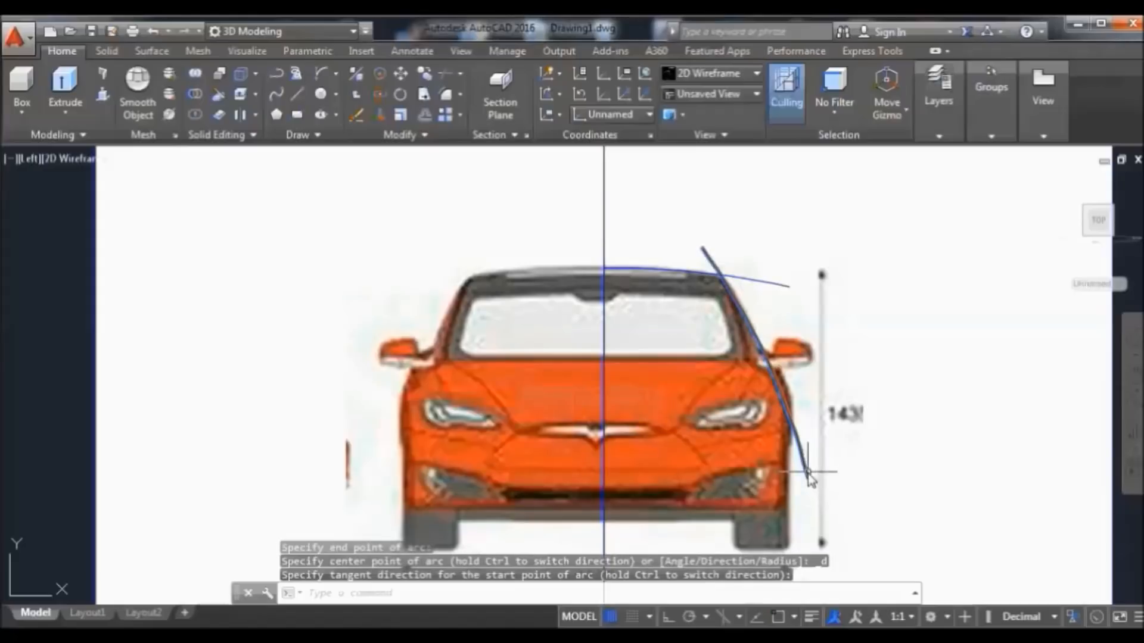
mouse_move(809, 478)
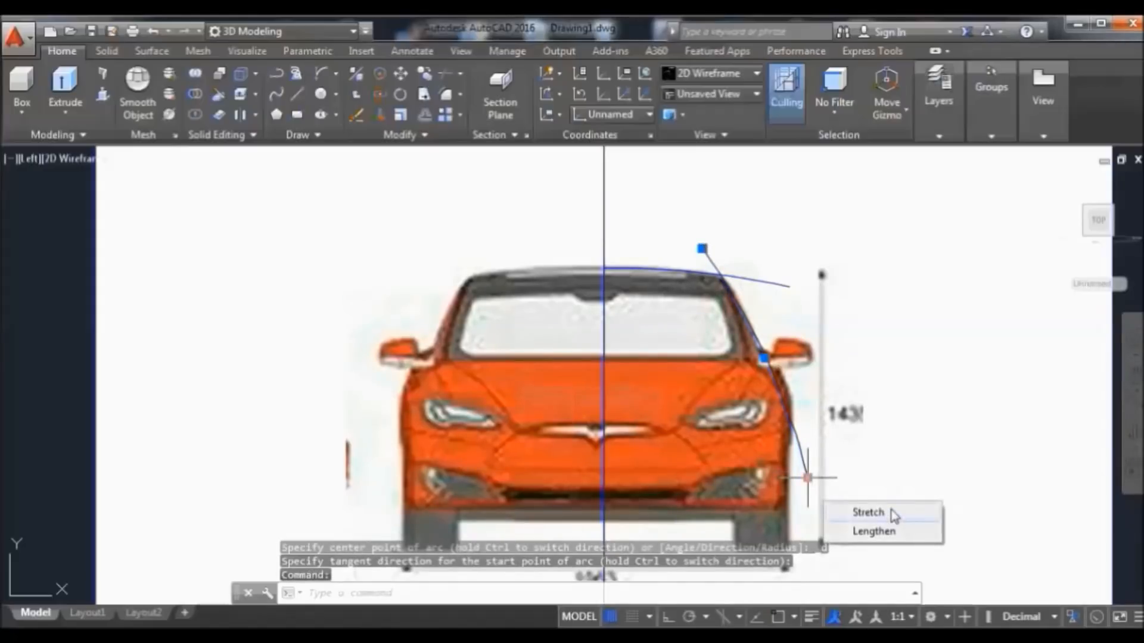
click(894, 516)
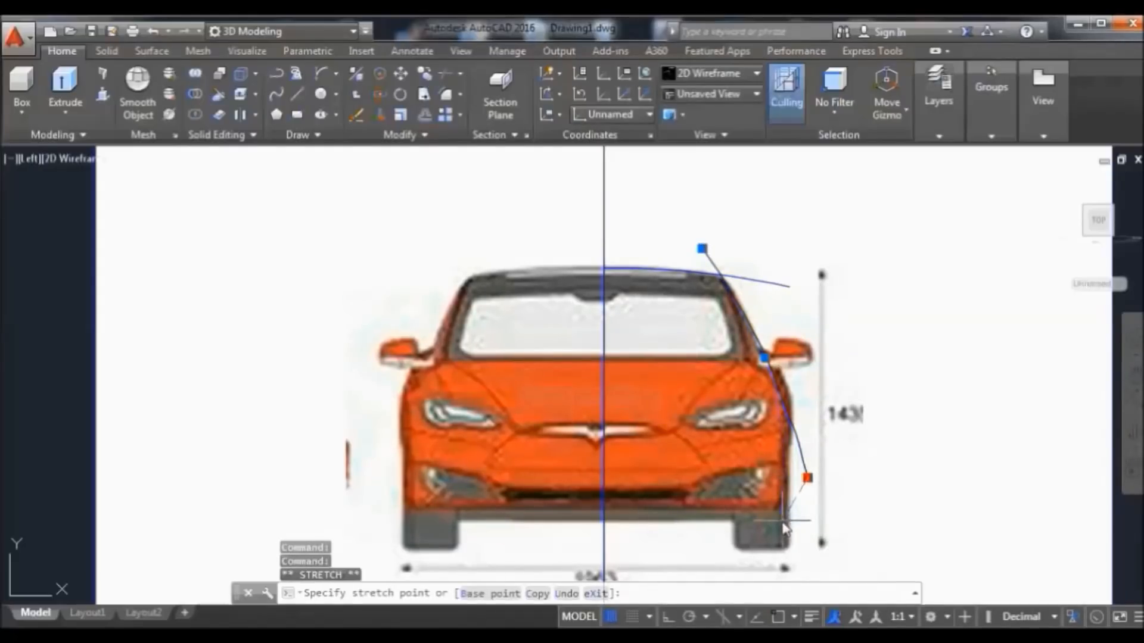
click(795, 519)
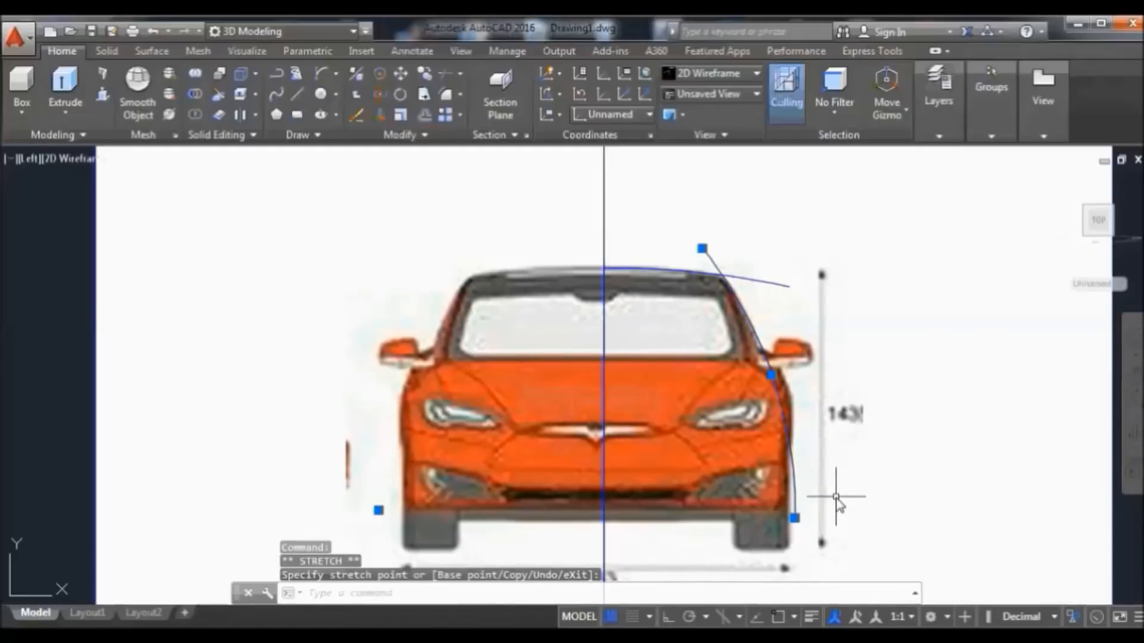
text(arc)
key(Return)
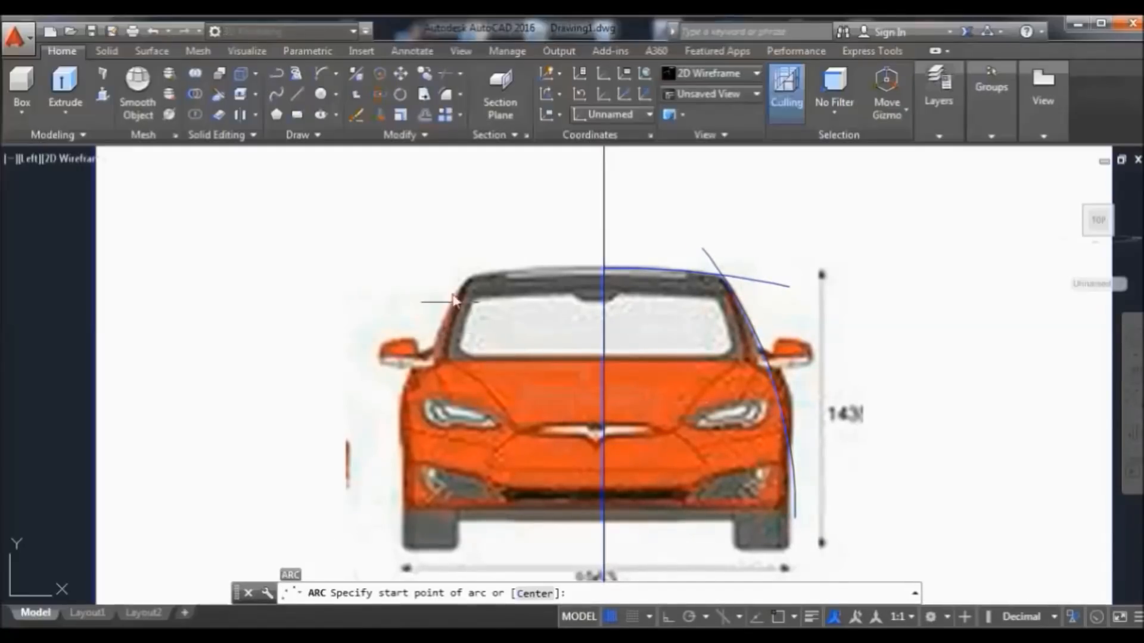
Draw a short arc across the right mirror to its tip
click(325, 74)
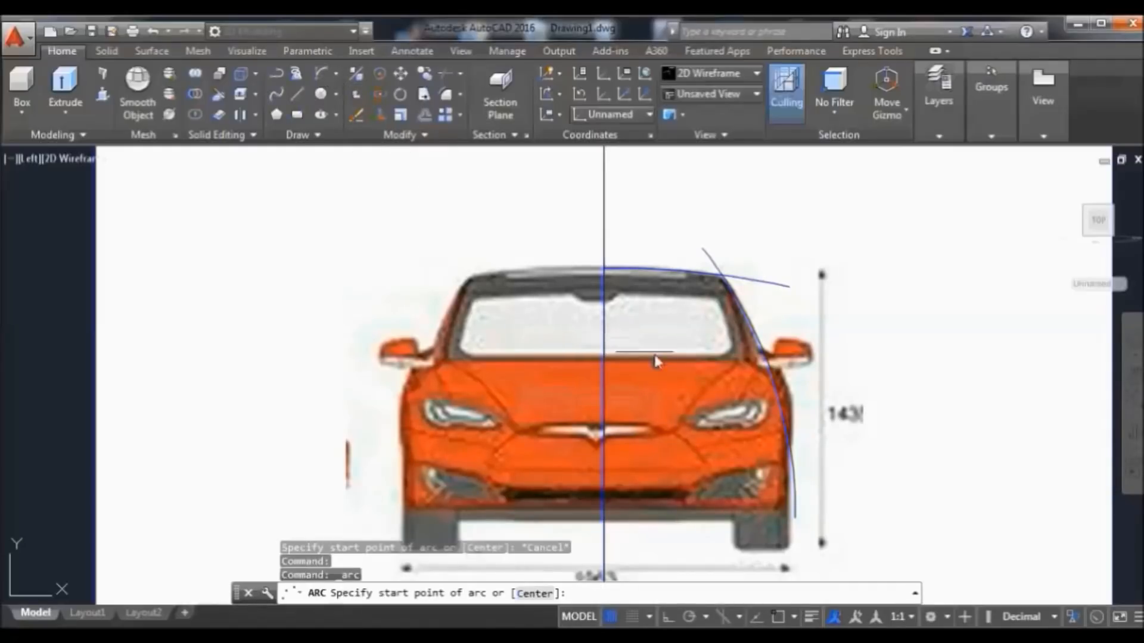
click(737, 340)
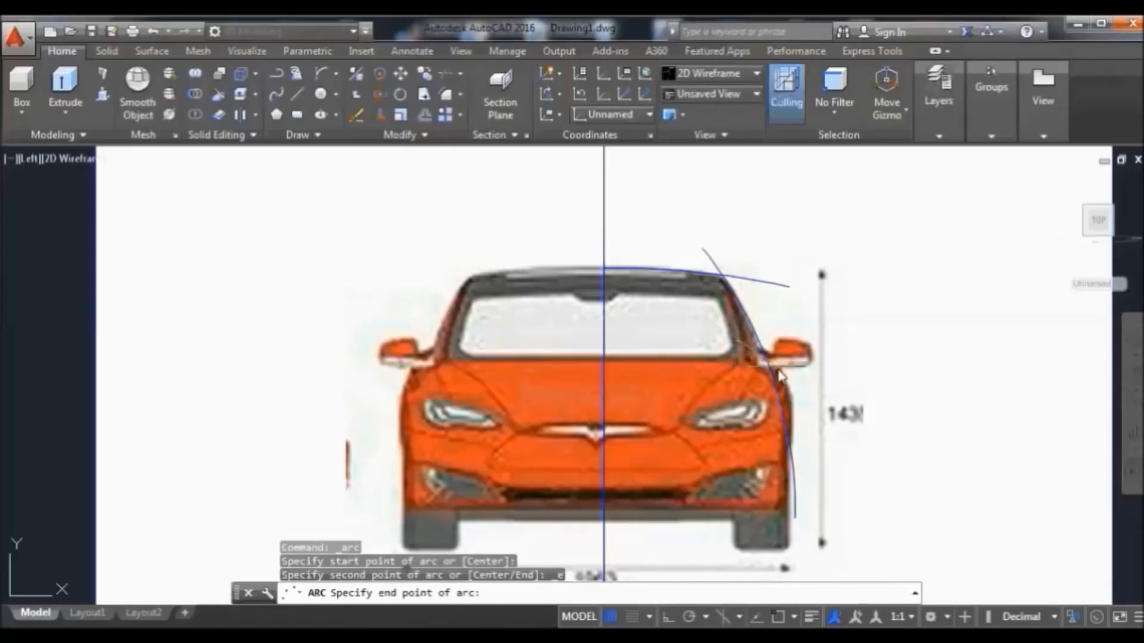
click(817, 376)
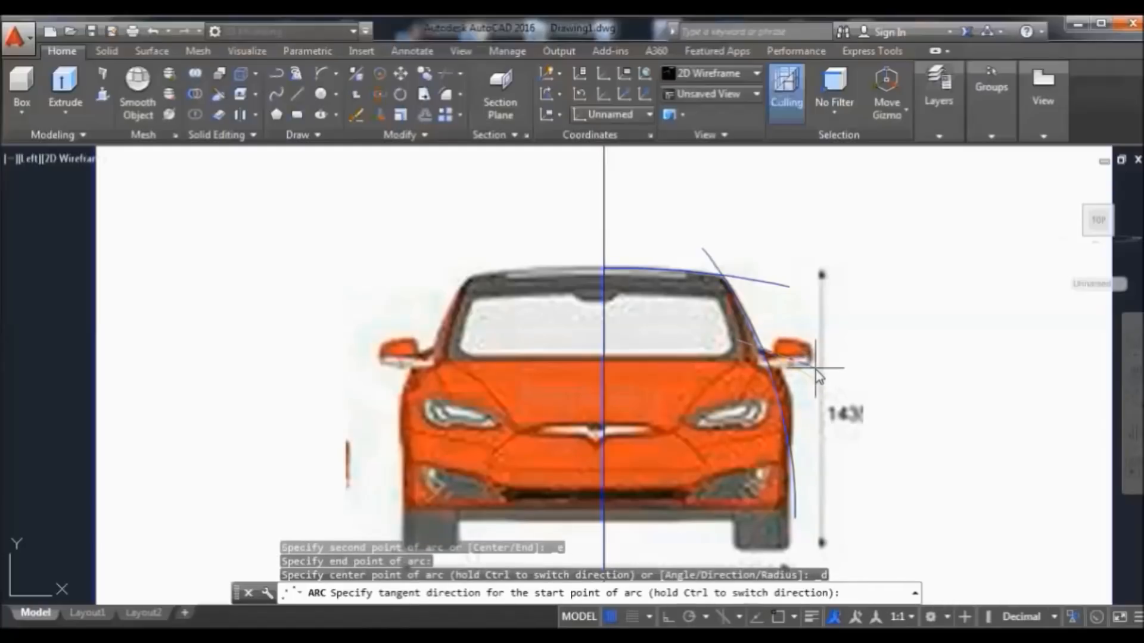
click(817, 377)
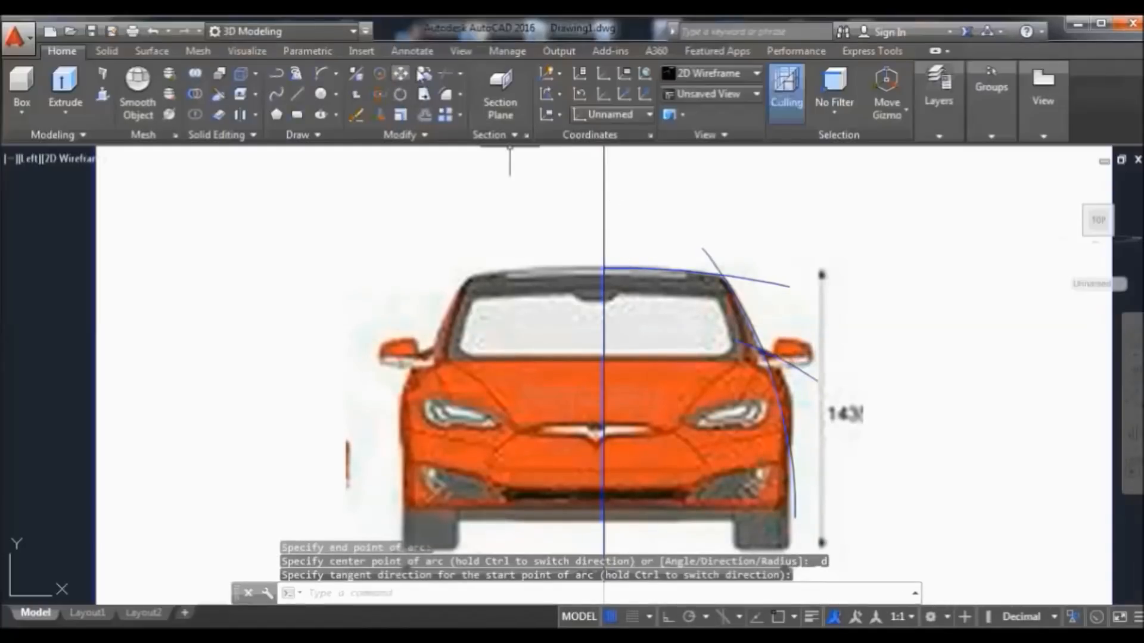
Draw an arc from above the right mirror down to the bottom of the wheel
click(329, 73)
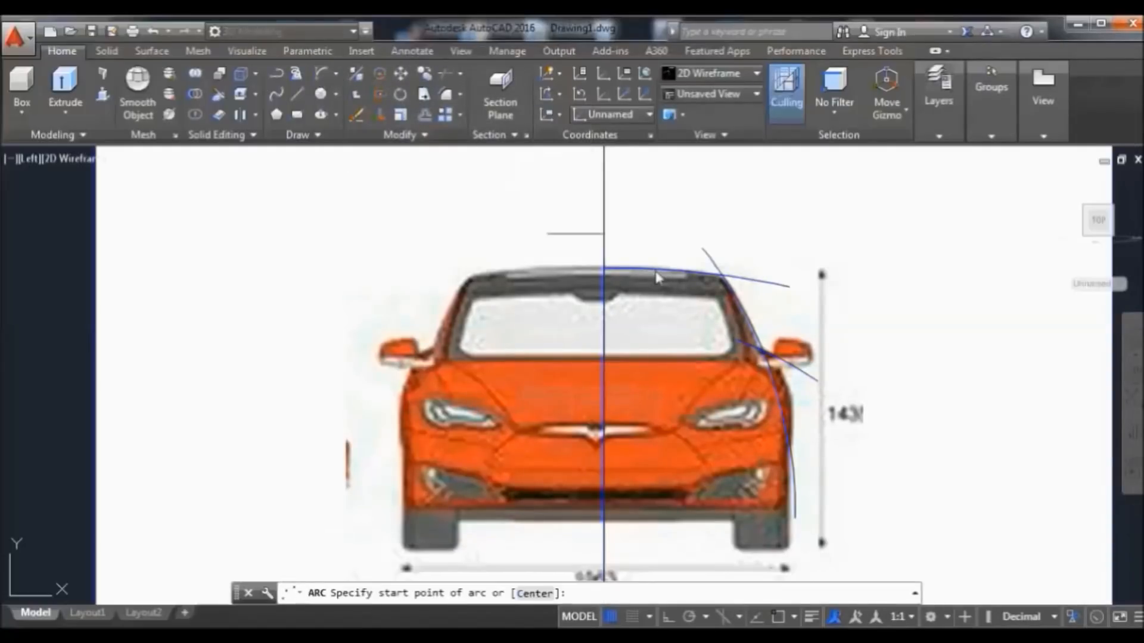
click(783, 336)
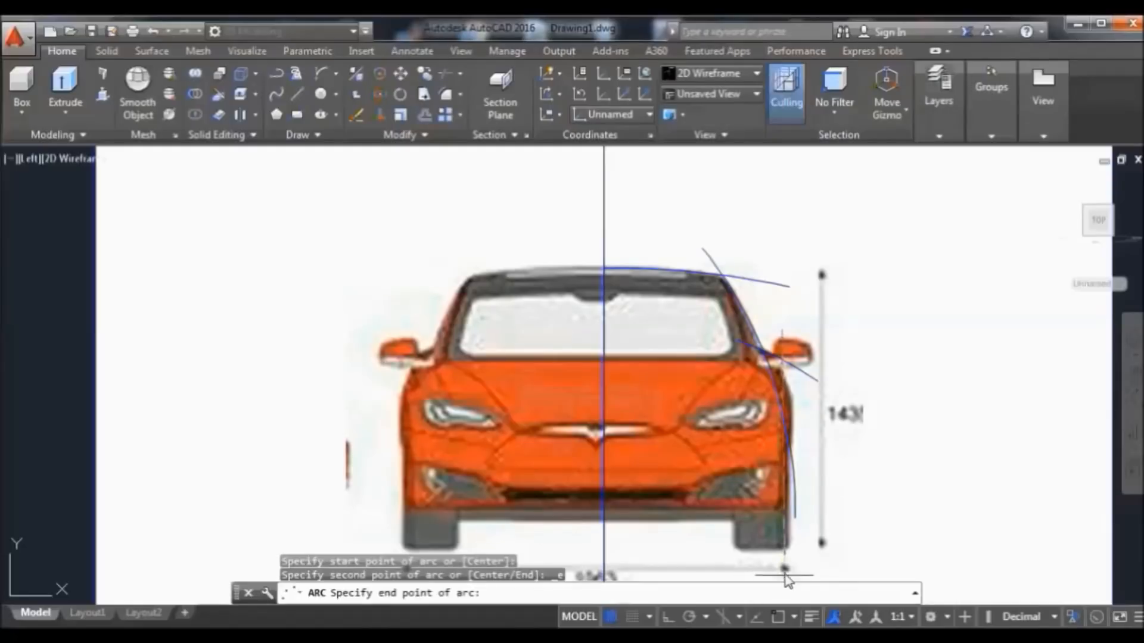
click(784, 565)
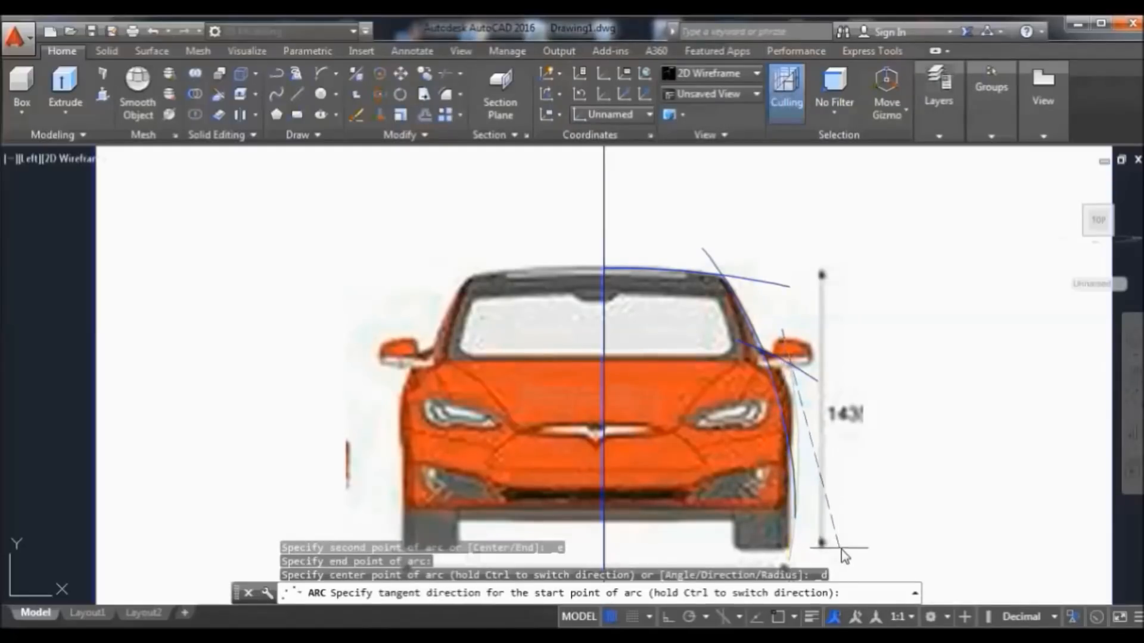
click(804, 546)
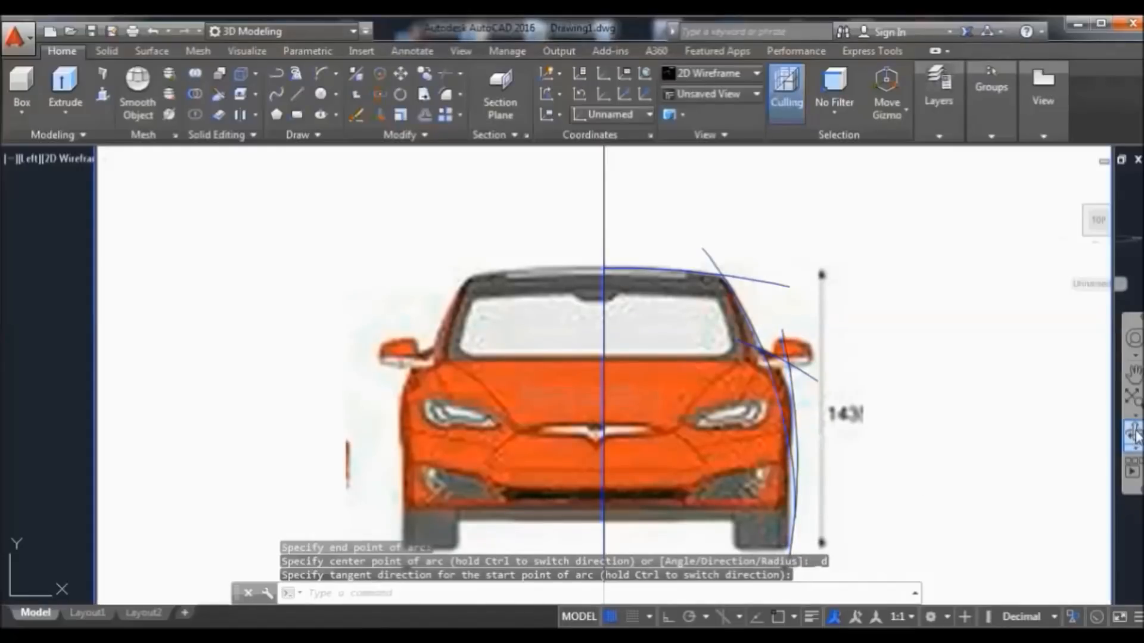
Stretch the right-side arc's lower end to the wheel bottom
click(1133, 381)
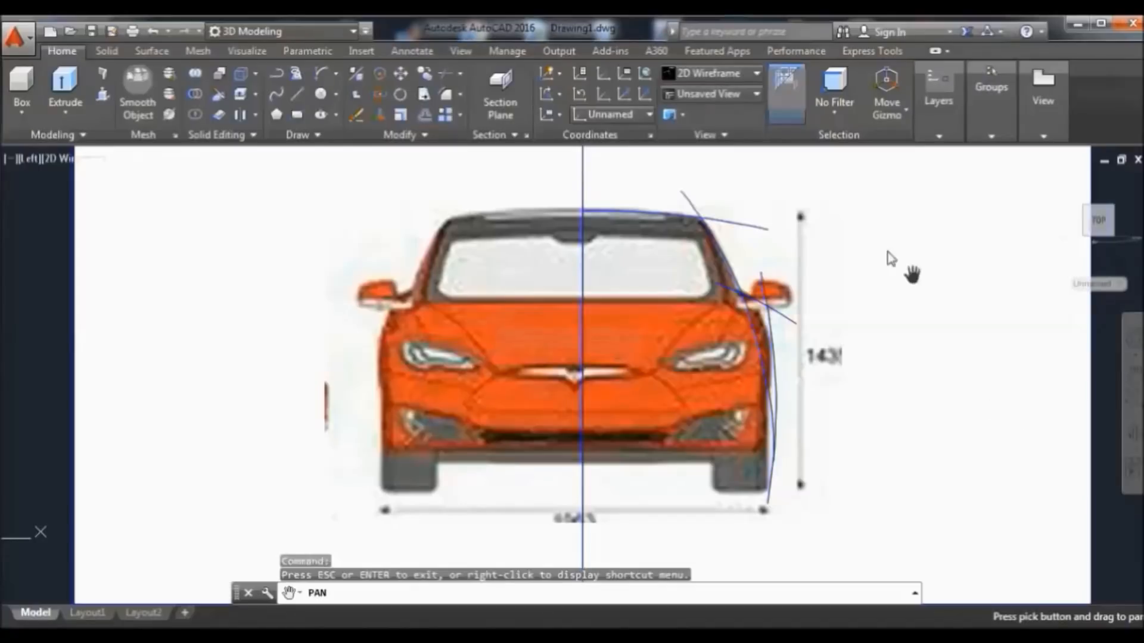
right_click(827, 205)
click(876, 221)
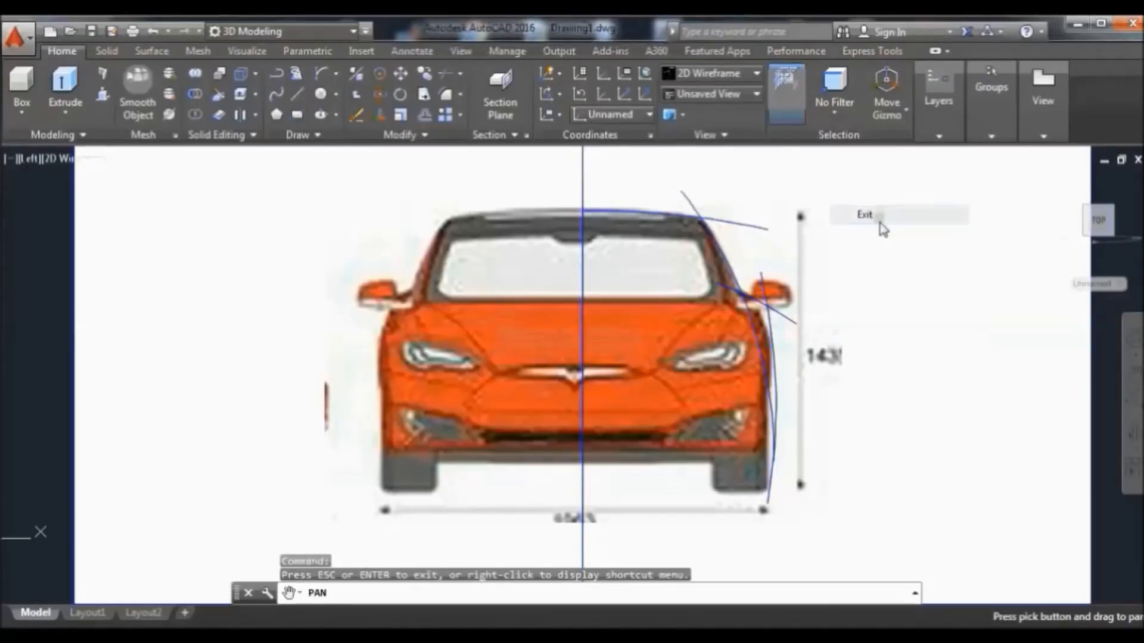
click(768, 501)
mouse_move(768, 504)
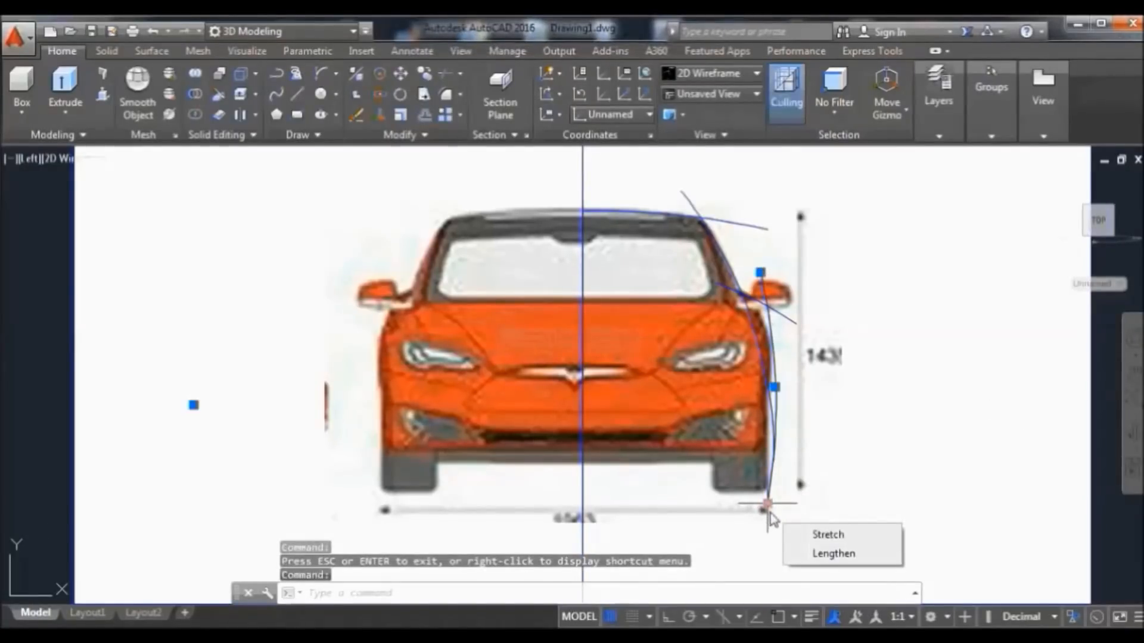
click(834, 535)
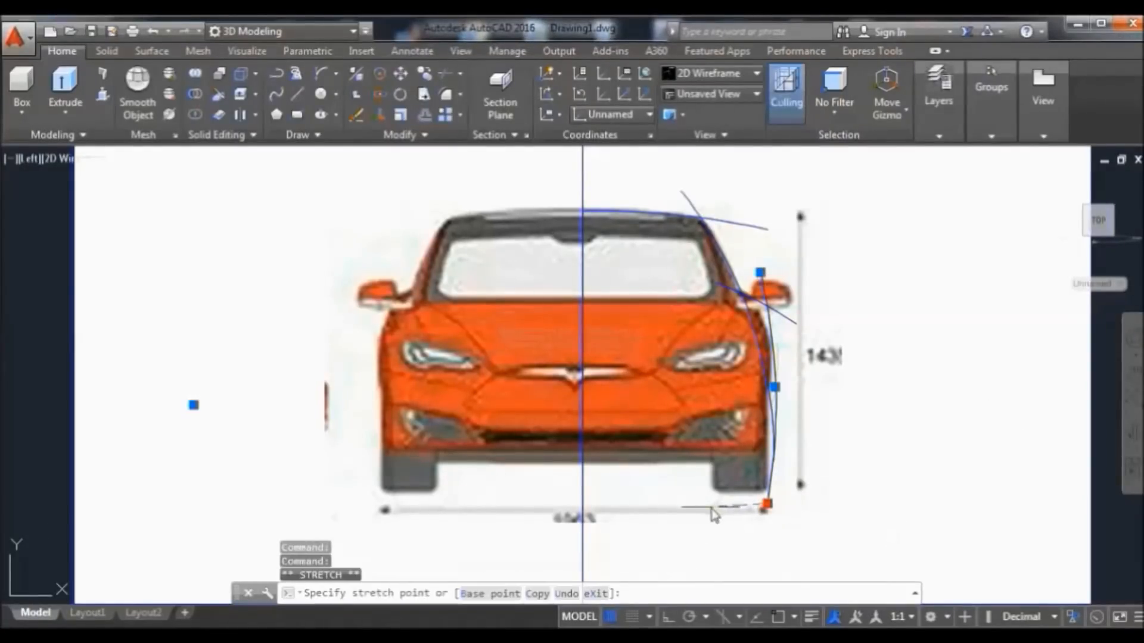
click(737, 547)
mouse_move(737, 547)
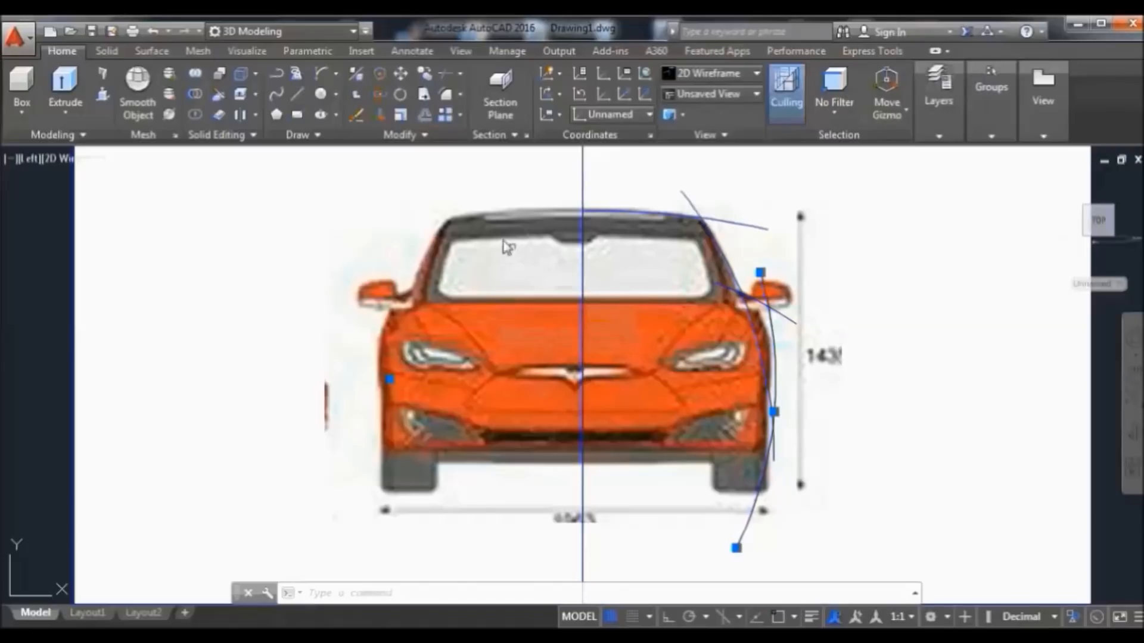
Move the side curve from its lower end to a new position with Osnap turned on
click(401, 73)
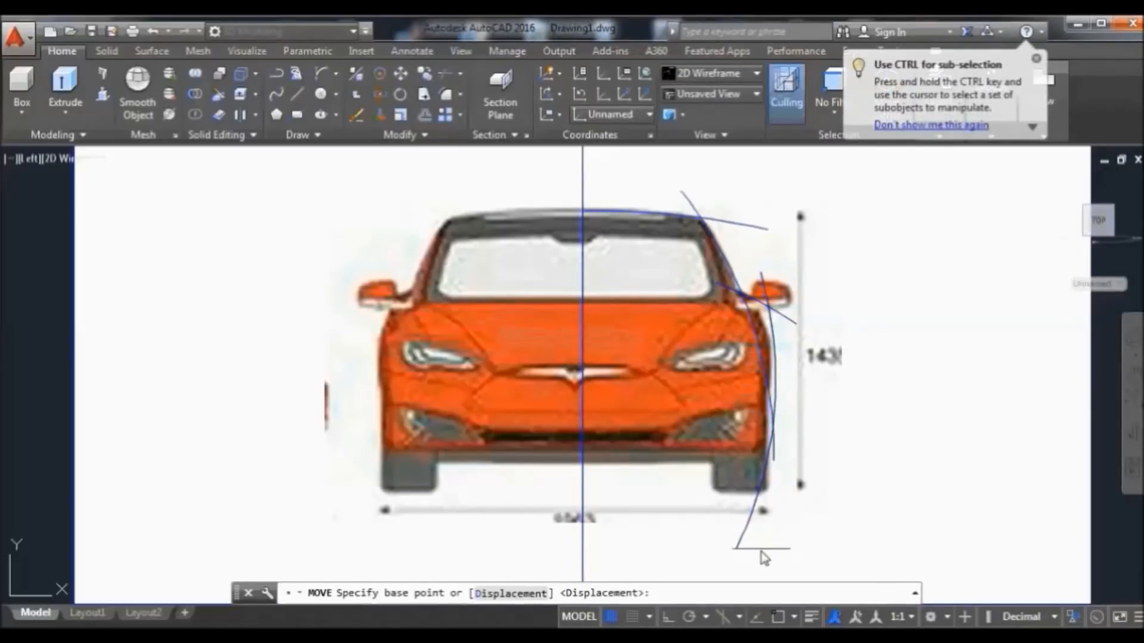
click(776, 616)
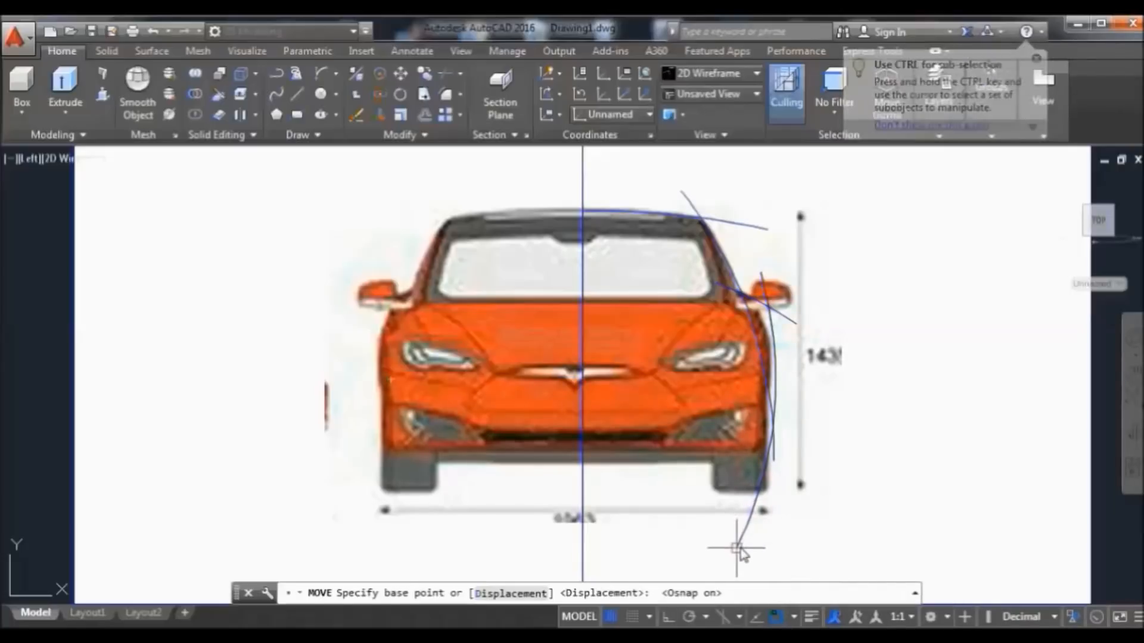
click(737, 538)
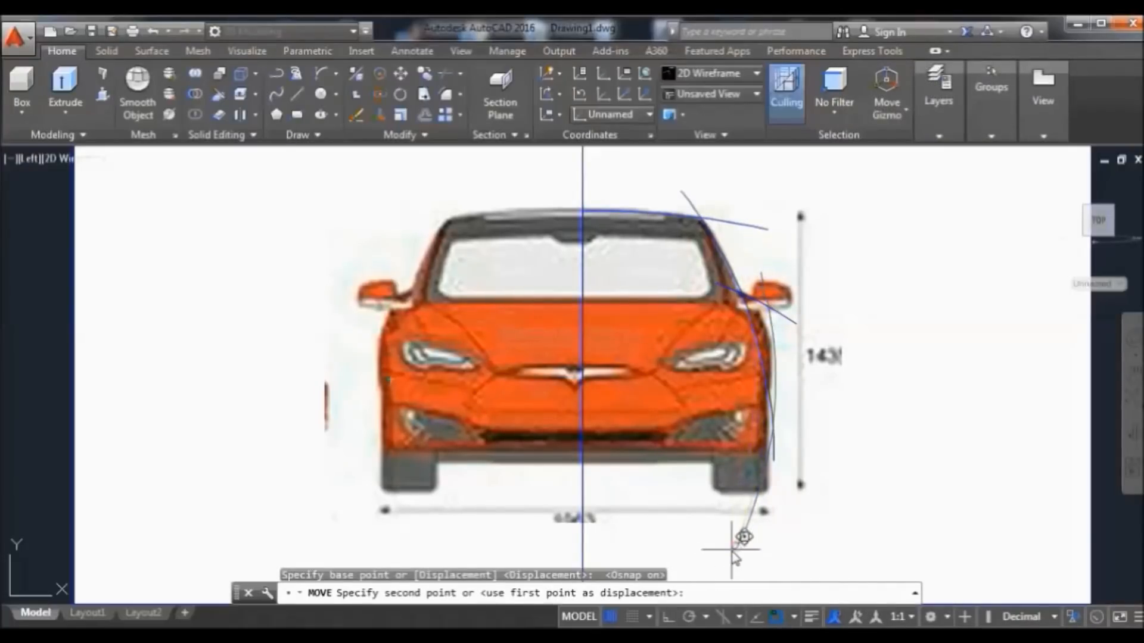
click(728, 549)
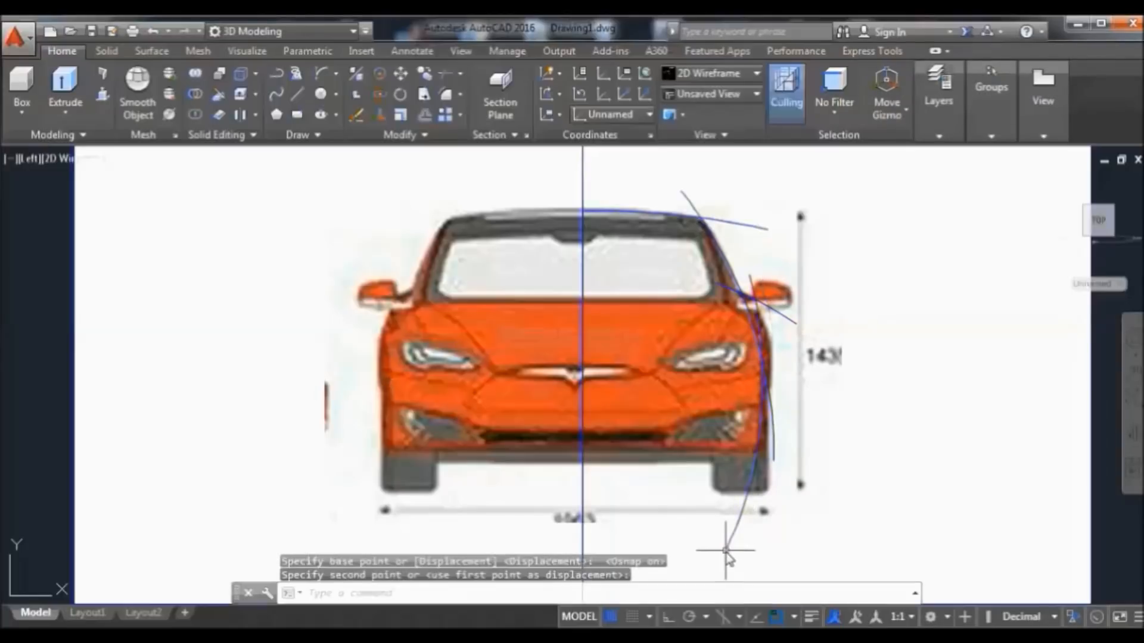
Stretch the side curve's upper end twice, up toward the roof line
click(744, 281)
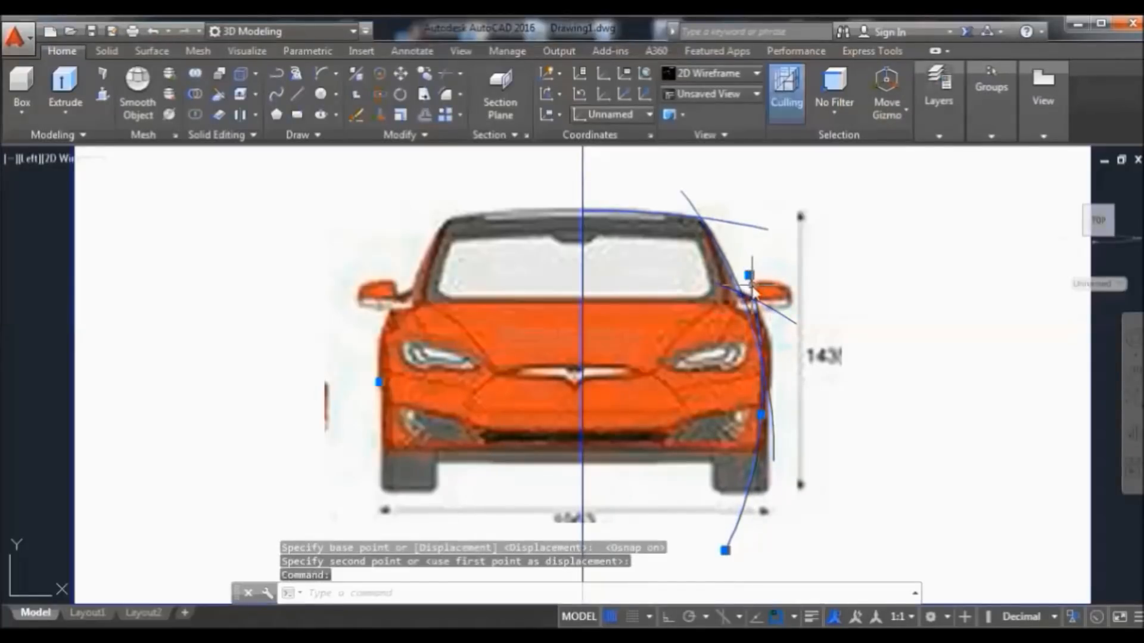
mouse_move(749, 276)
click(798, 307)
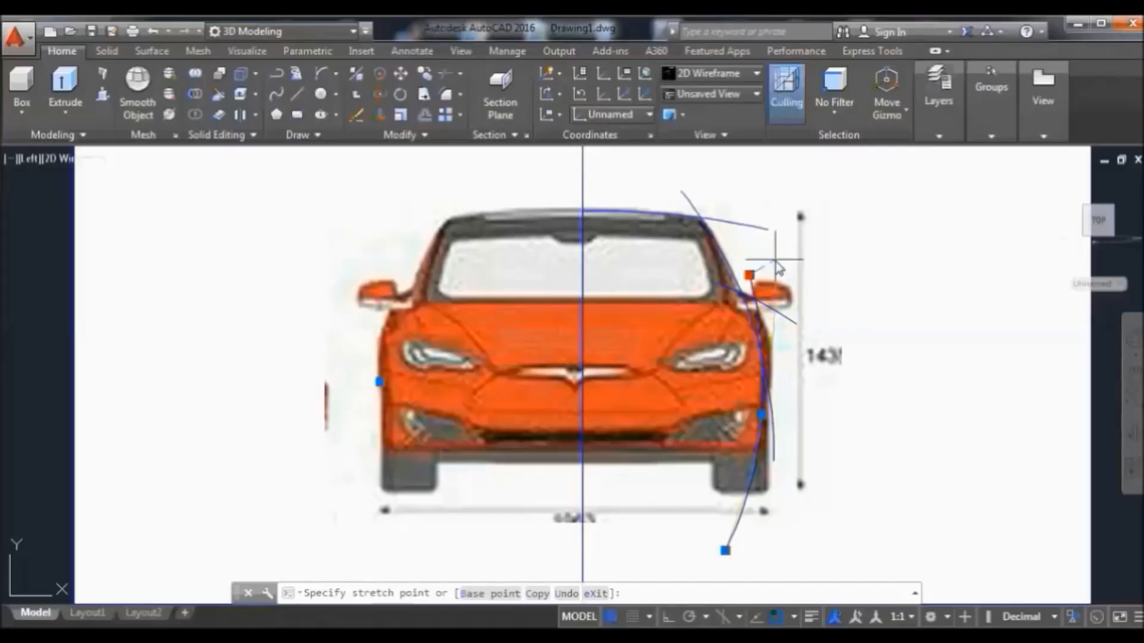
click(775, 259)
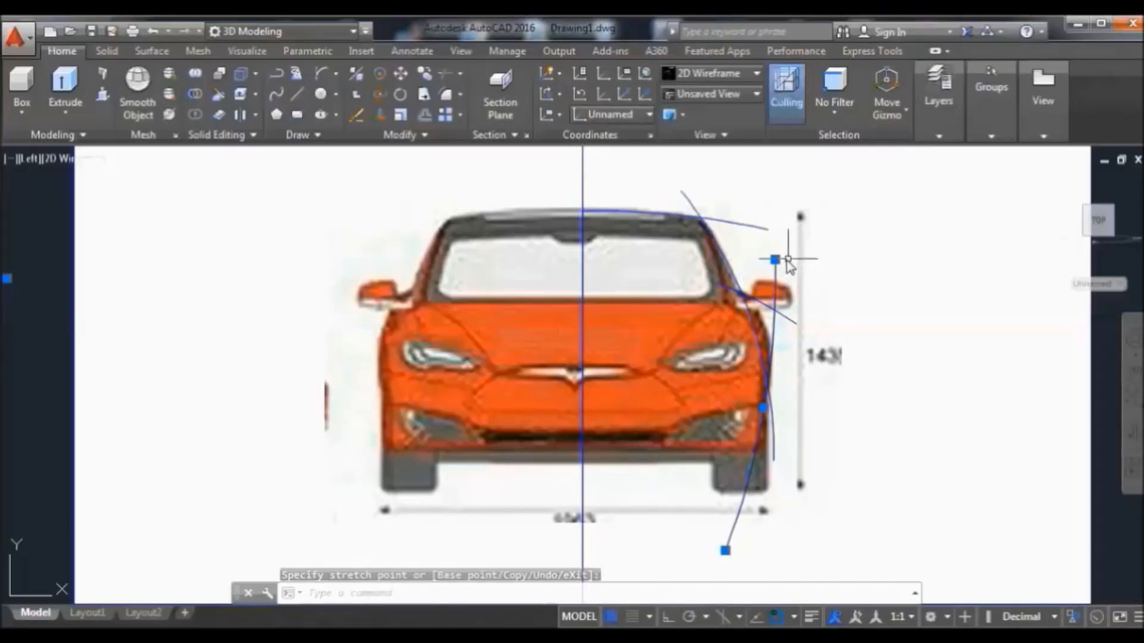
mouse_move(775, 260)
click(831, 289)
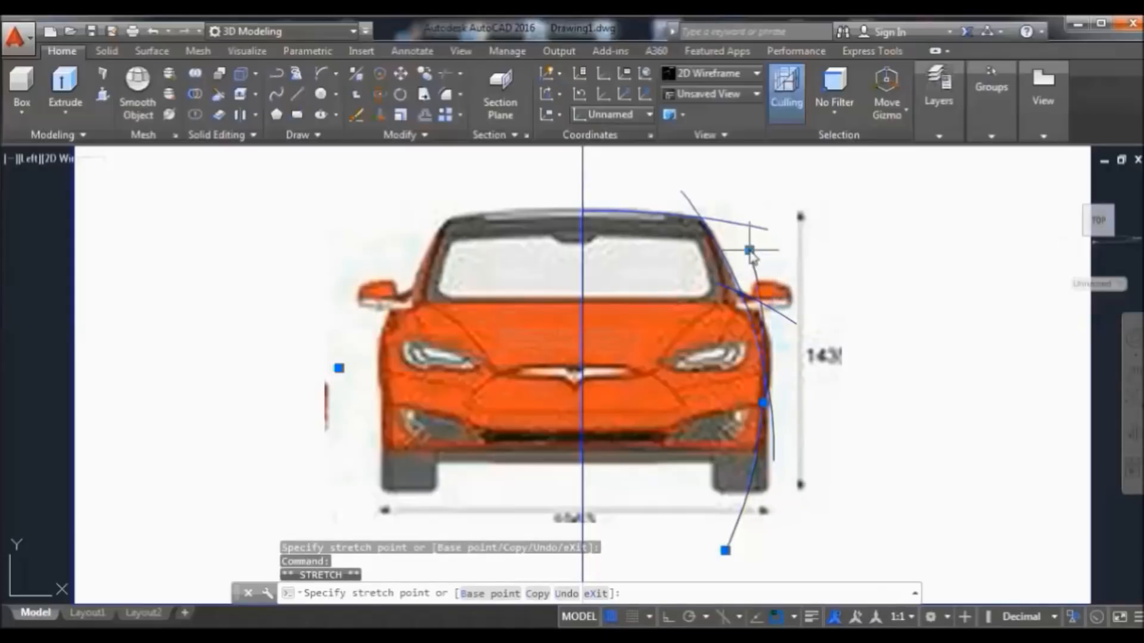
click(749, 250)
text(m)
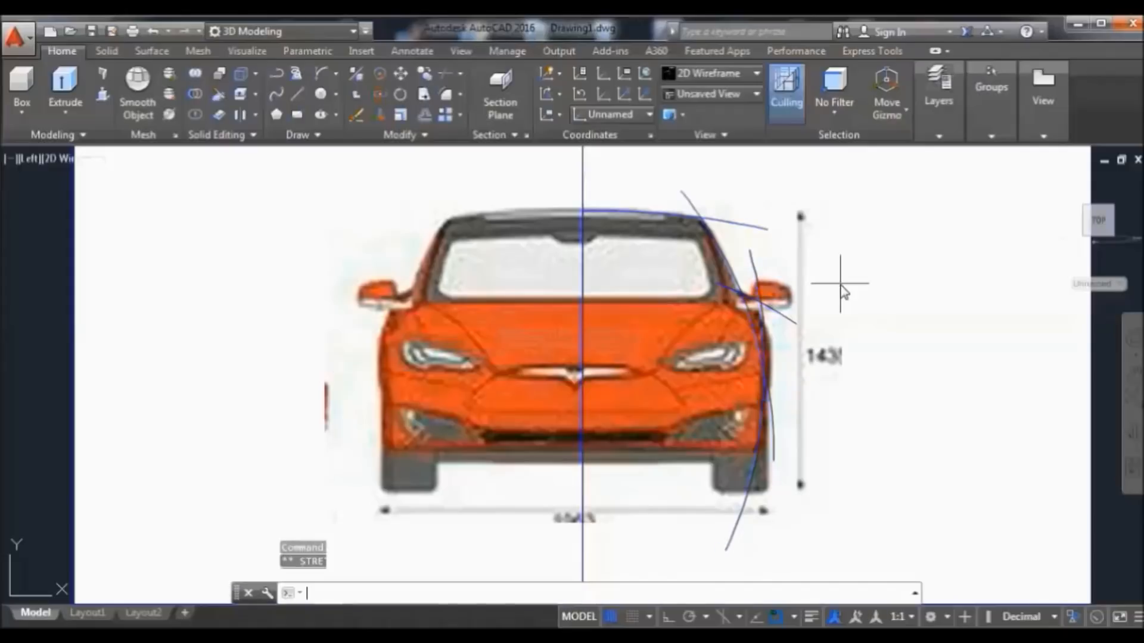
key(Return)
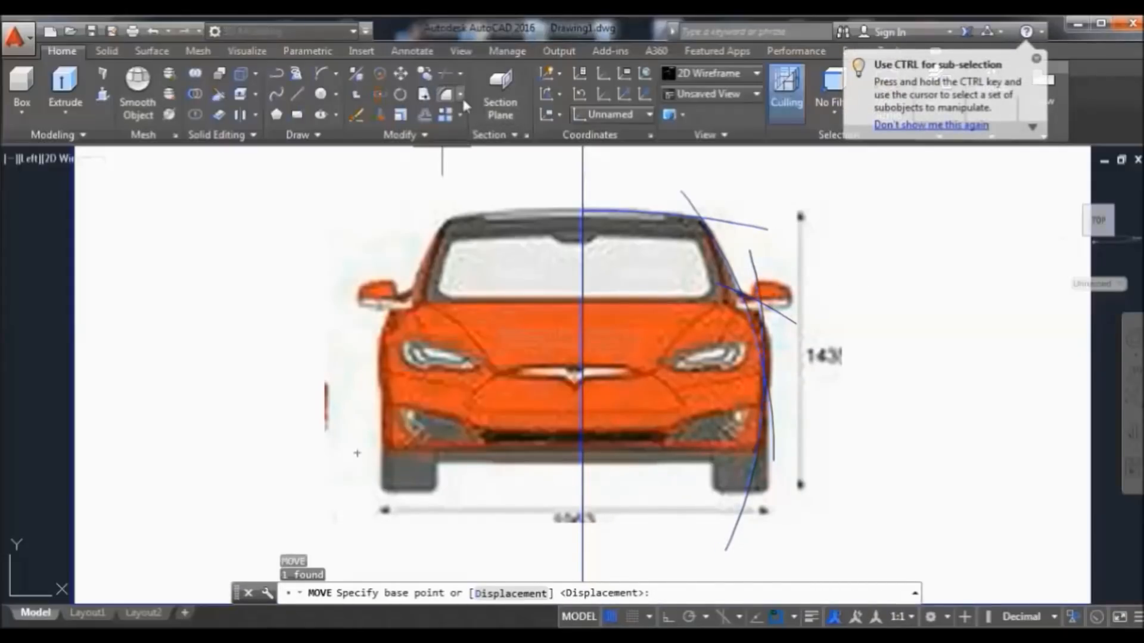
Trim the overlapping curve pieces at the fender and mirror, using all objects as cutting edges
click(450, 75)
key(Return)
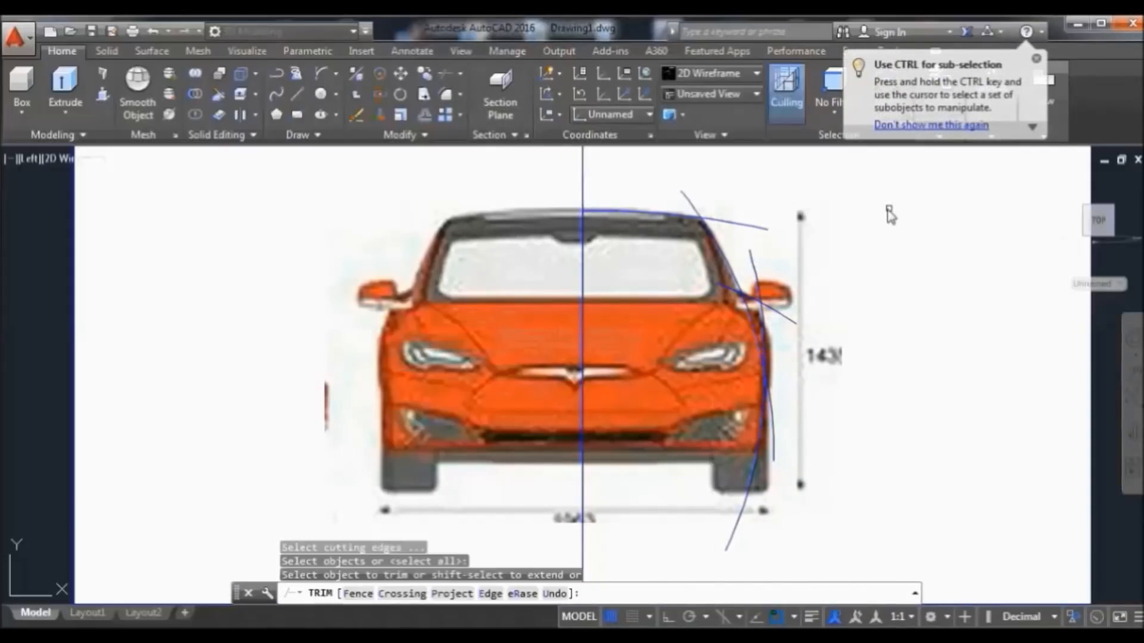
click(726, 284)
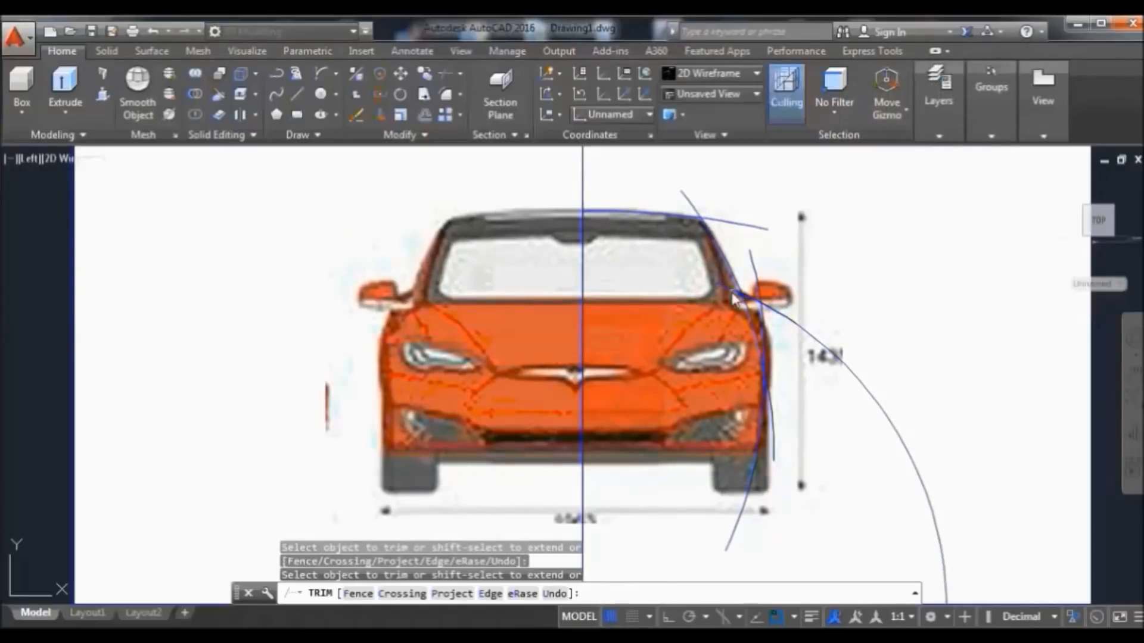
click(818, 344)
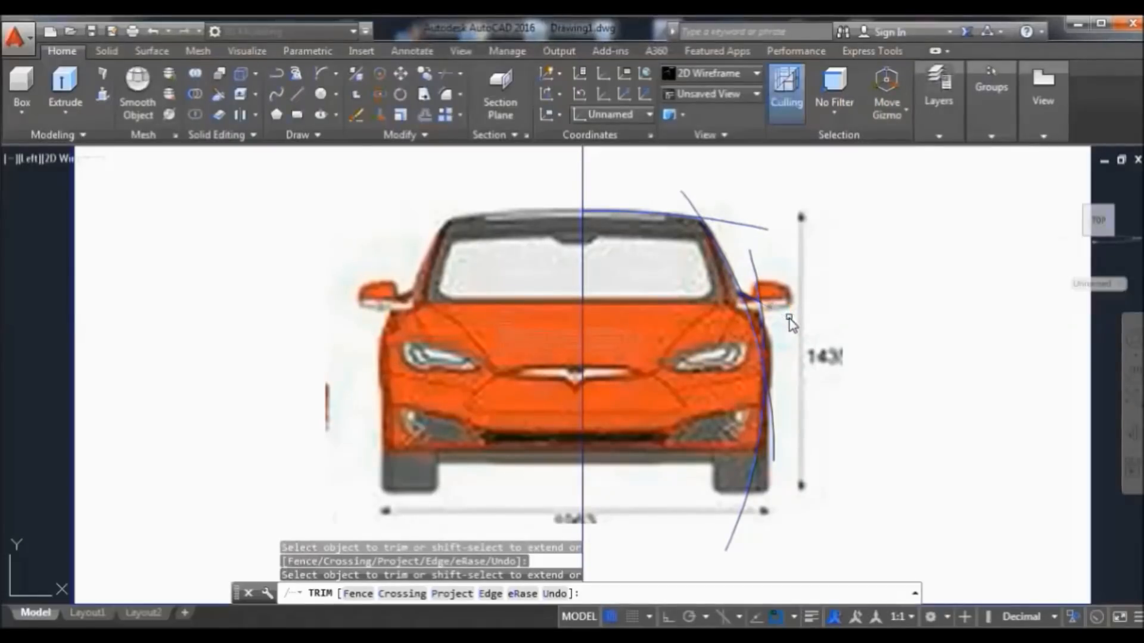
click(759, 275)
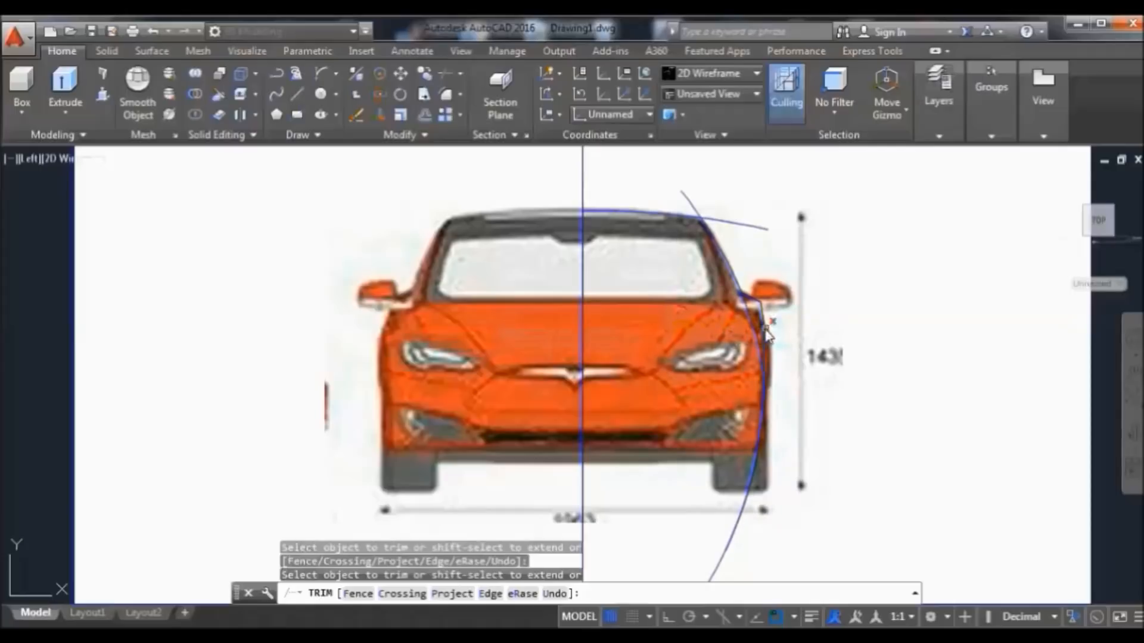
right_click(845, 277)
click(873, 289)
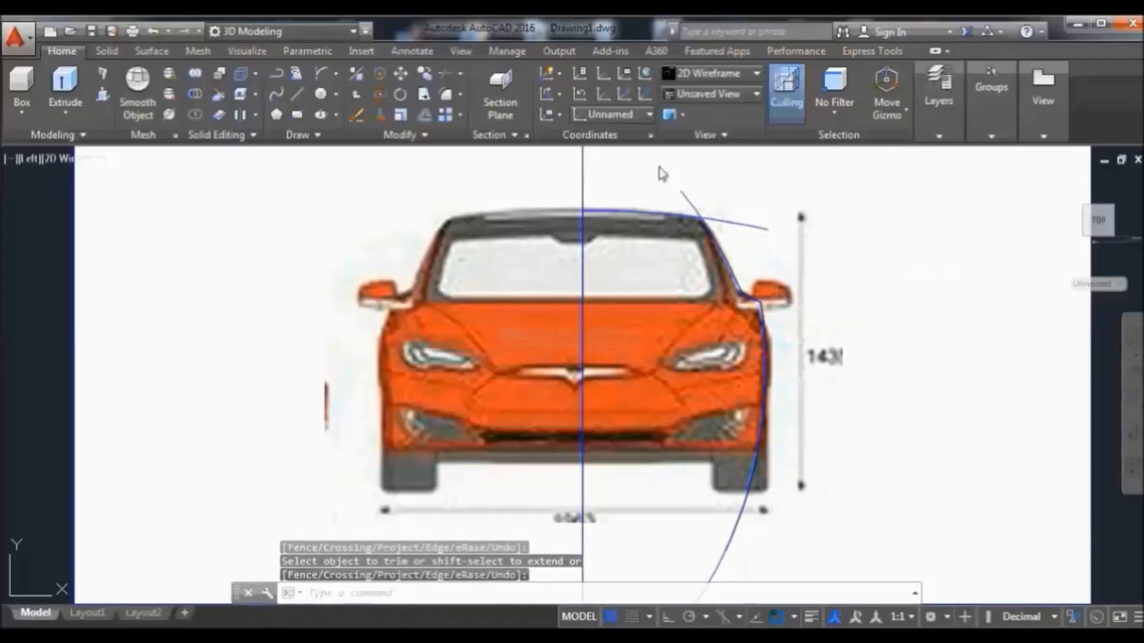
key(Return)
click(725, 253)
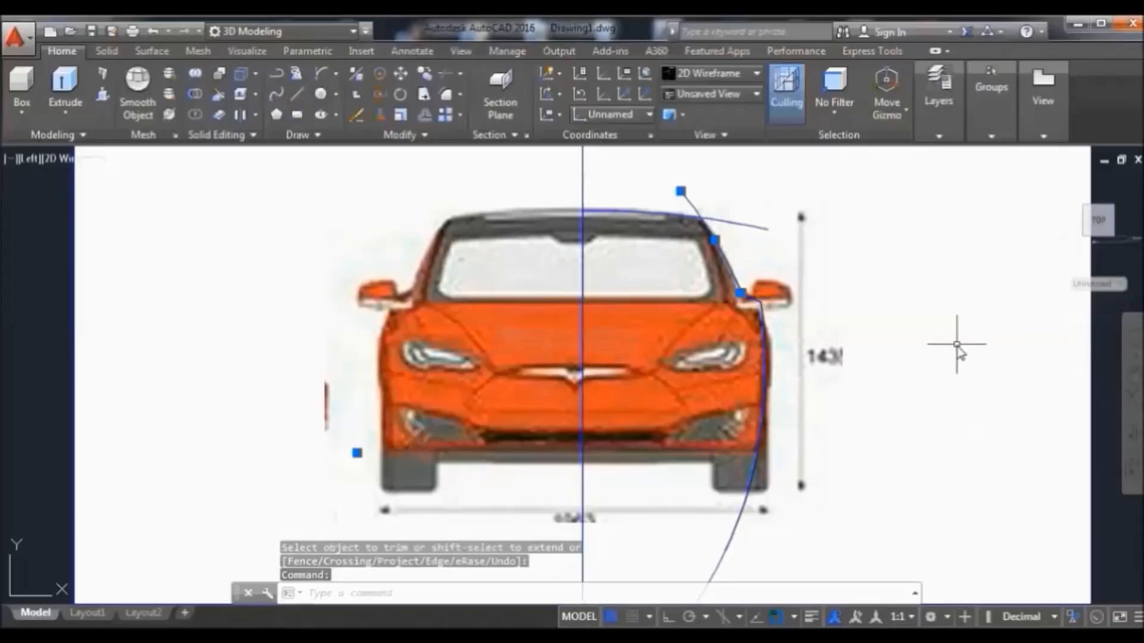
key(Escape)
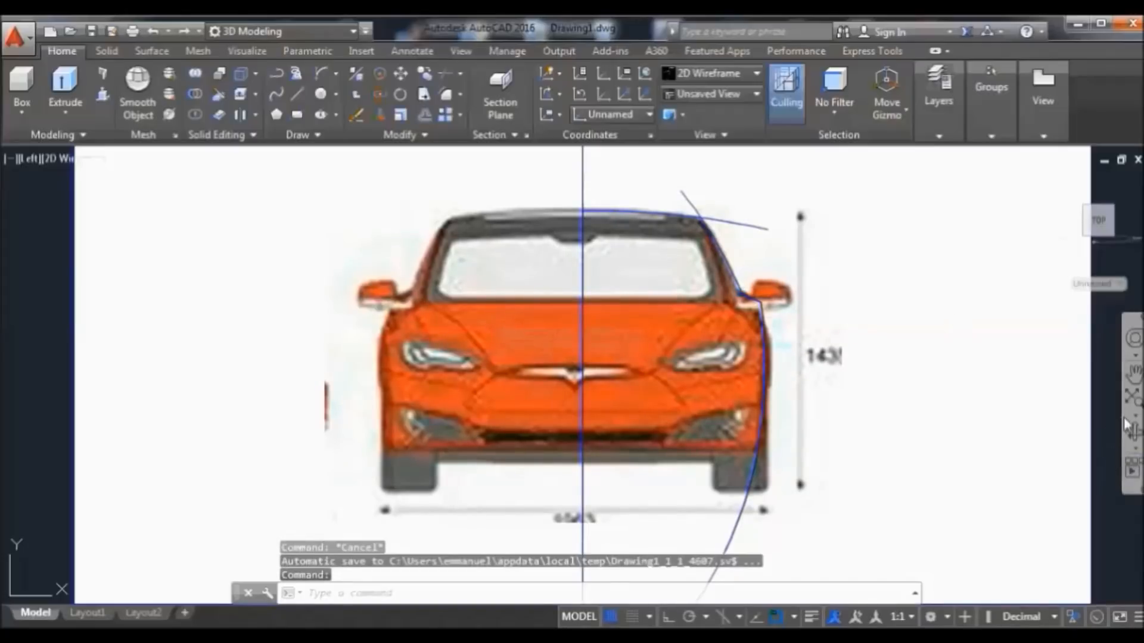
Window-select the two stray arcs below the image and delete them
click(1131, 373)
drag(1011, 348, 1016, 334)
right_click(902, 304)
click(940, 311)
click(999, 535)
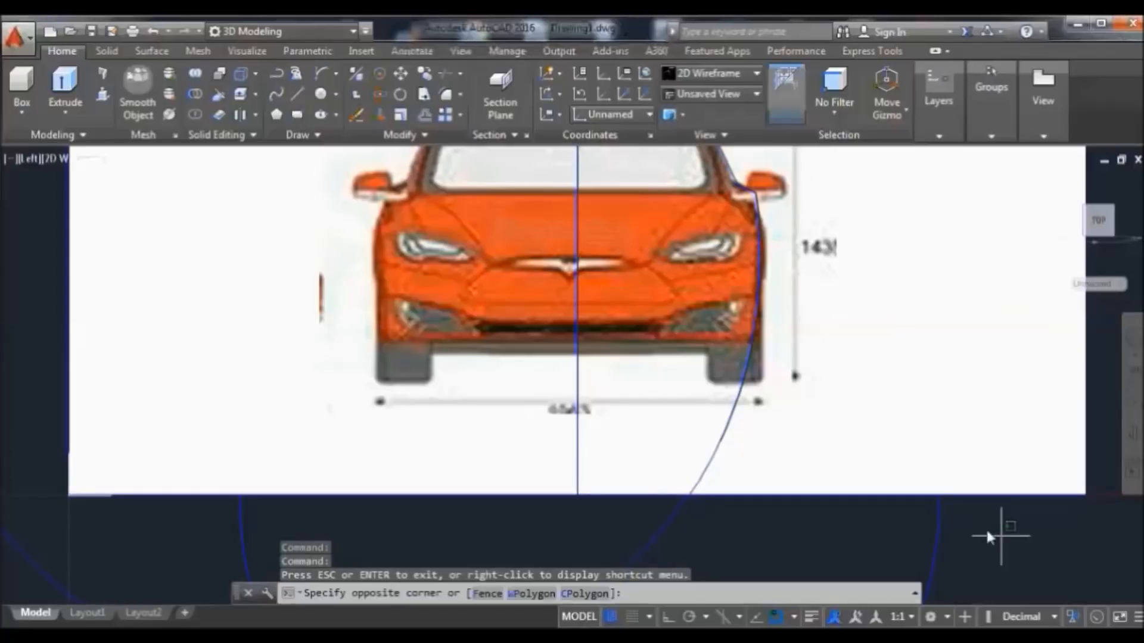
click(17, 571)
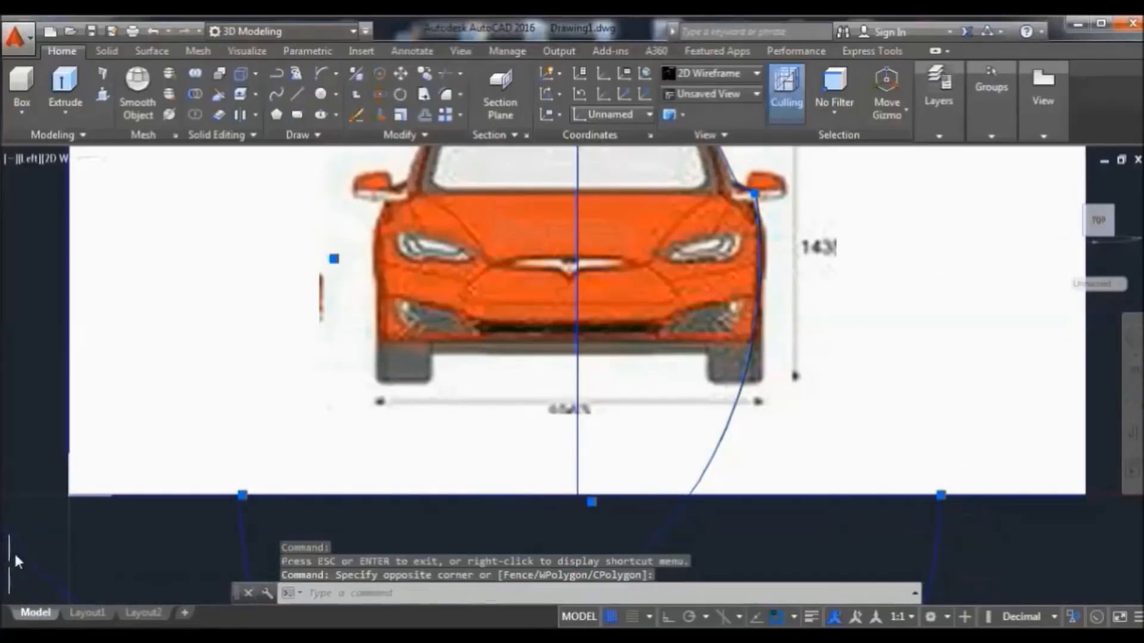
click(357, 116)
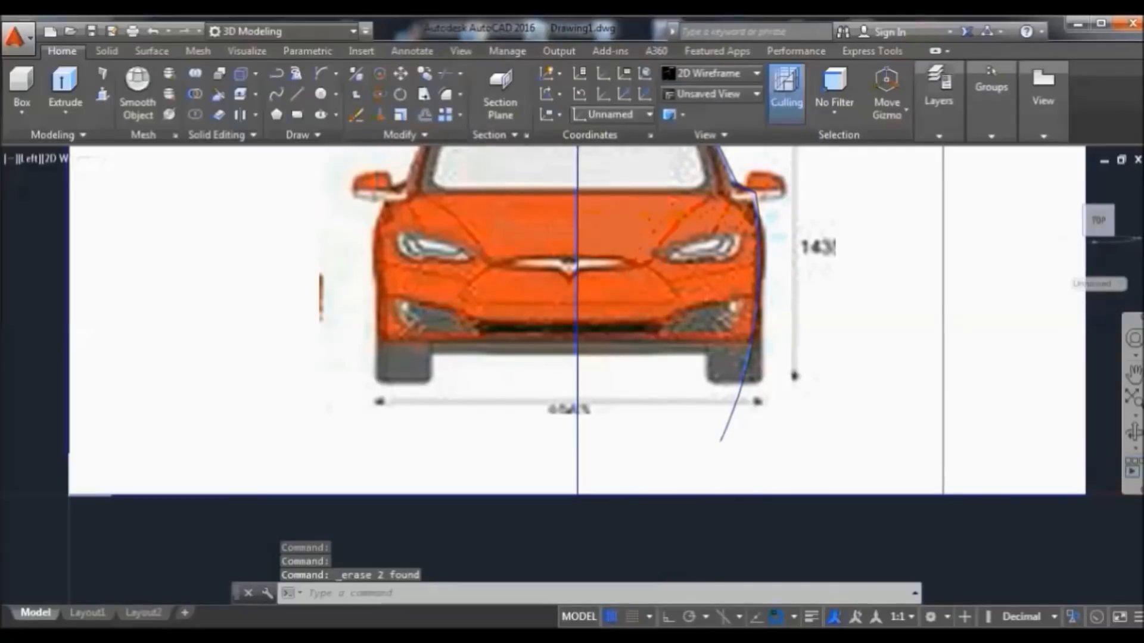
Join the three right-side outline curves into one polyline, then return to the home view
click(1133, 373)
drag(909, 263, 902, 365)
right_click(851, 235)
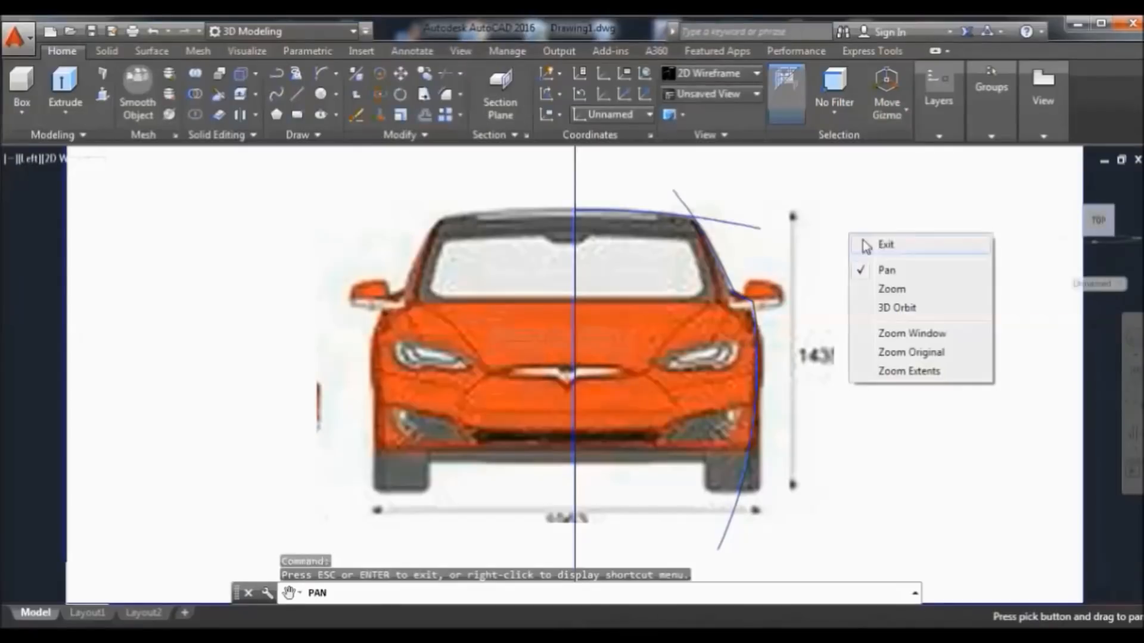
click(899, 250)
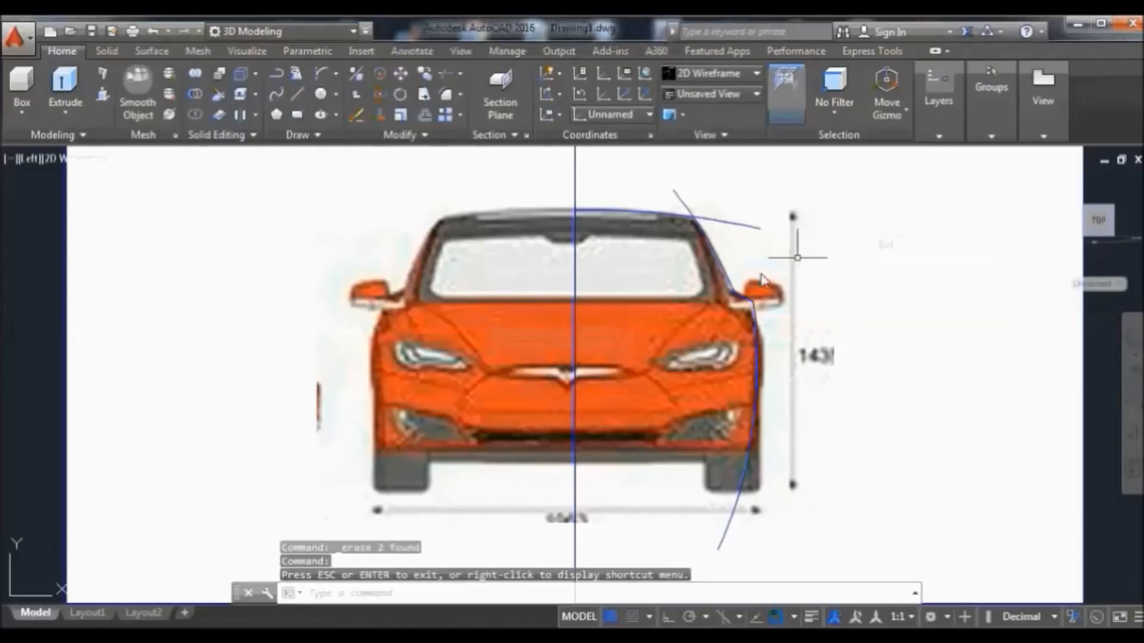
click(734, 292)
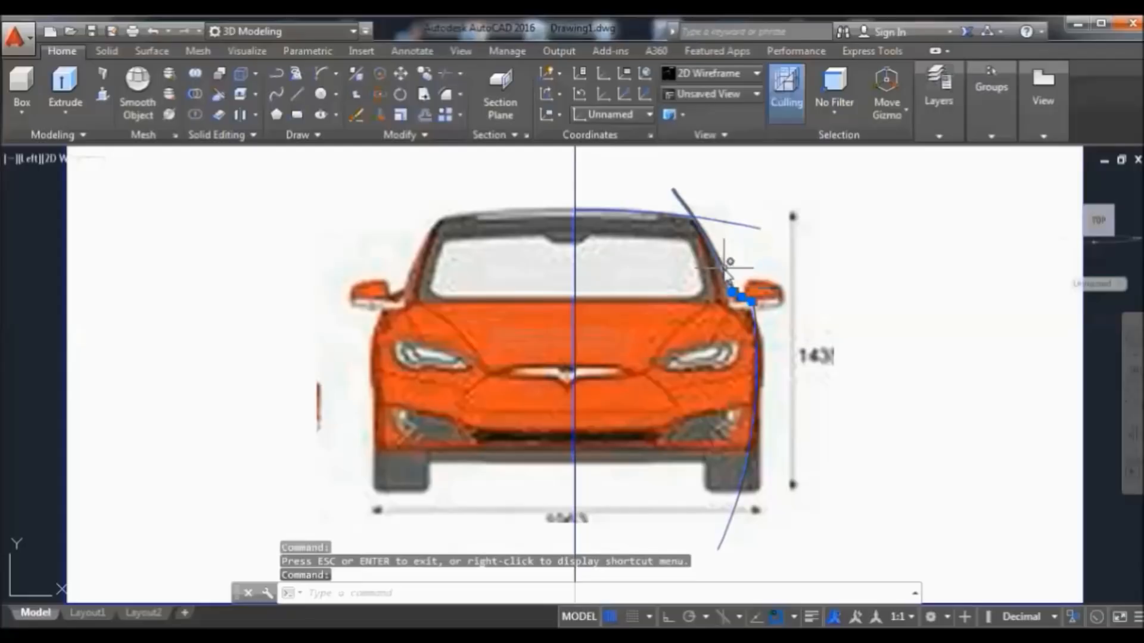
click(760, 365)
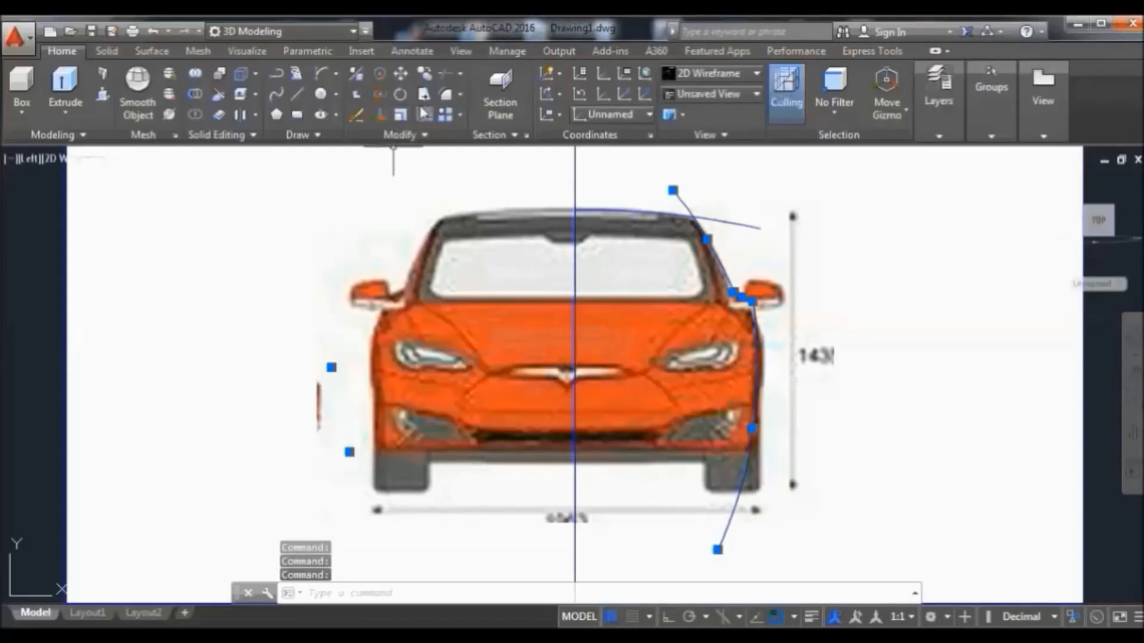
click(396, 134)
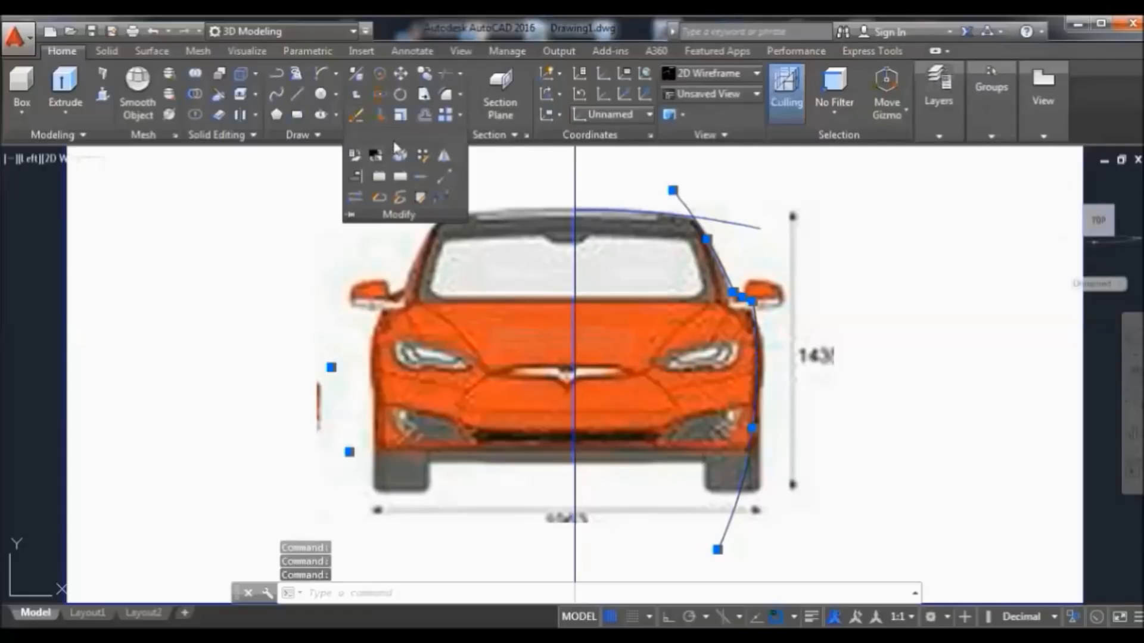
click(424, 176)
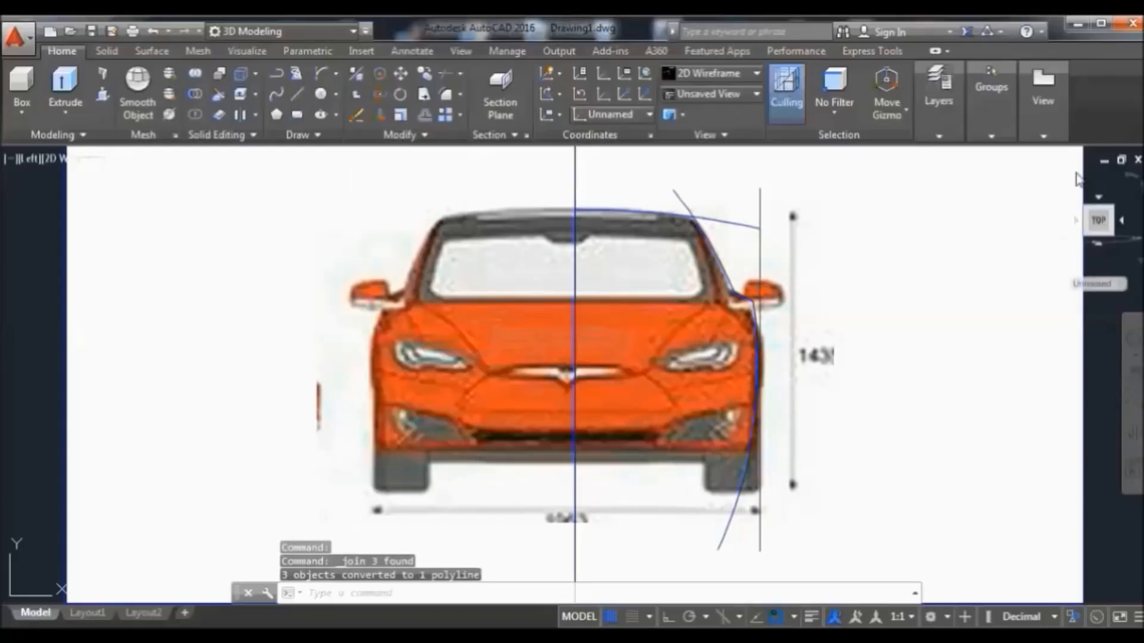
click(1054, 181)
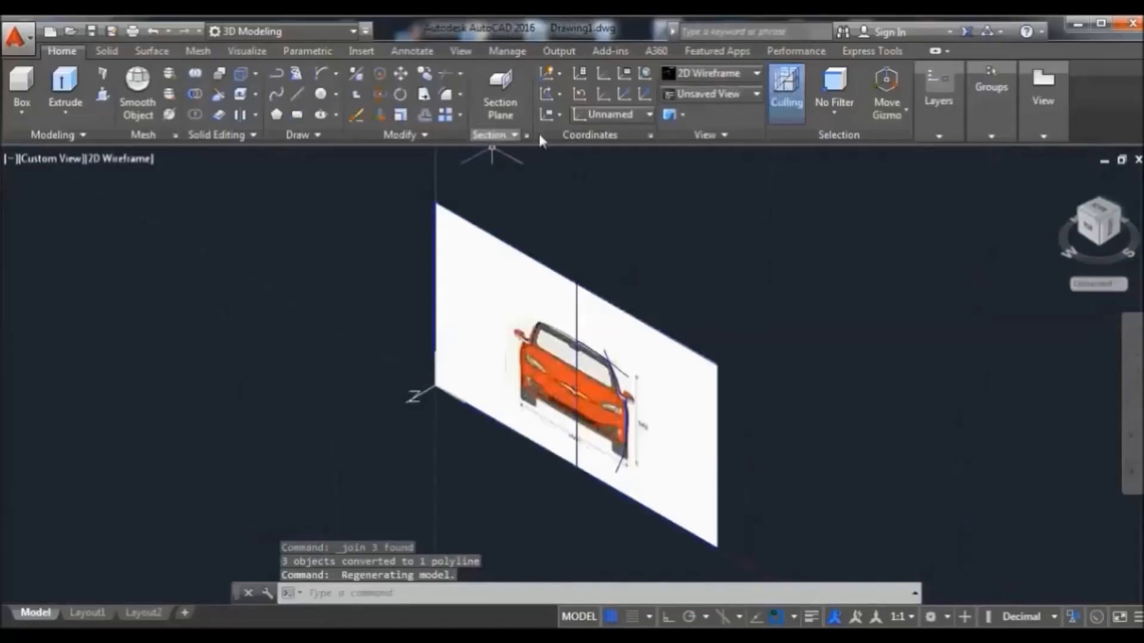
Reset the UCS to World and end object isolation so all image planes reappear
click(614, 113)
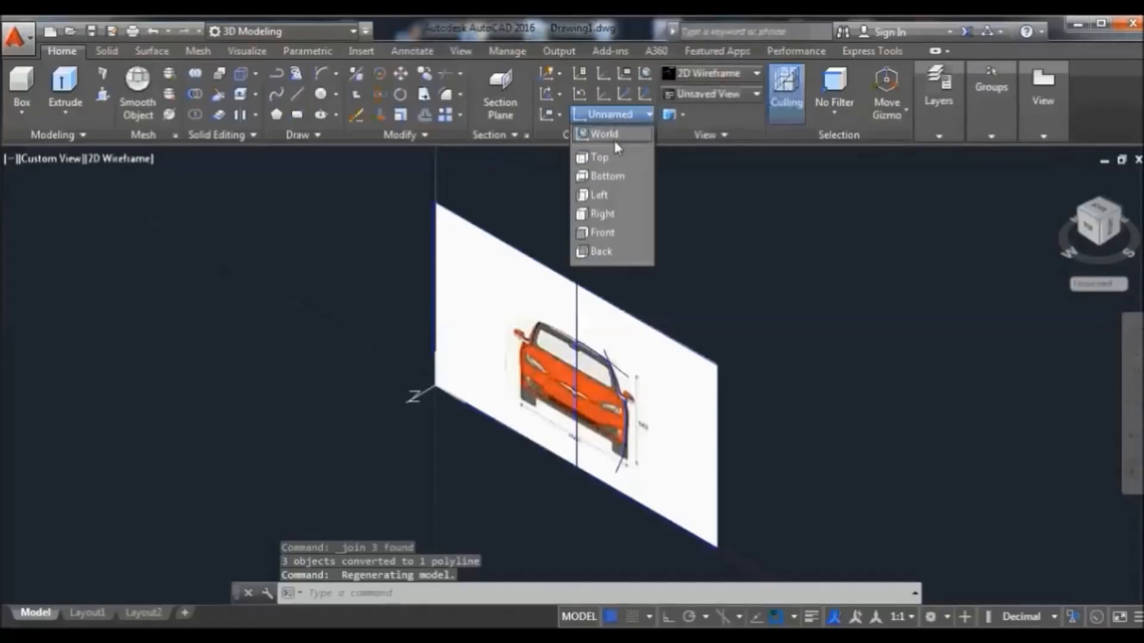
click(614, 137)
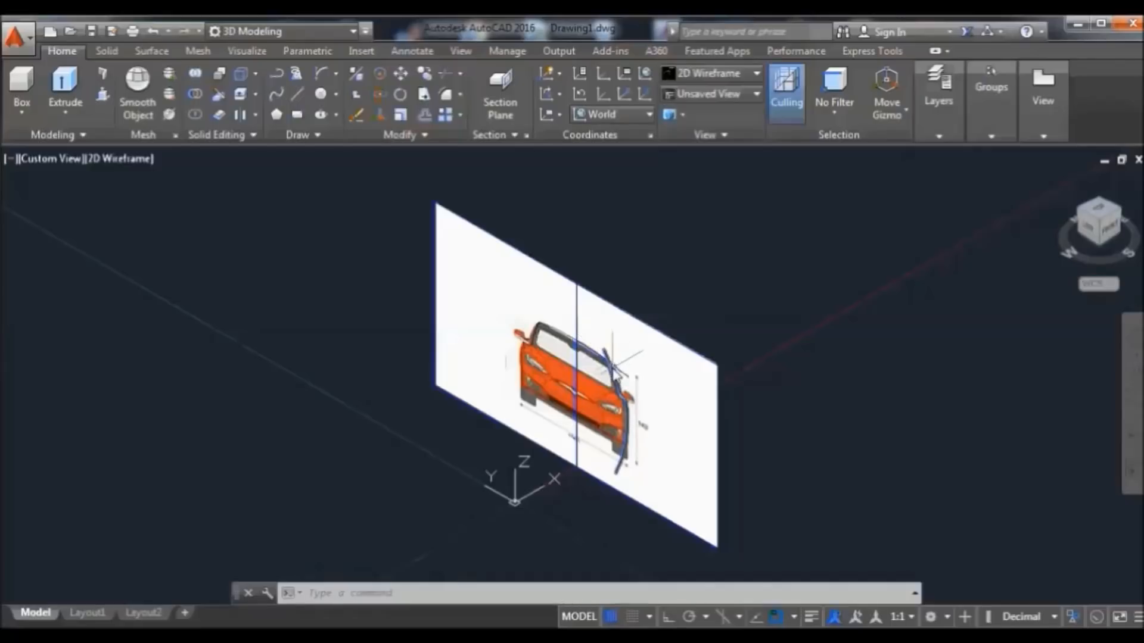
click(1072, 618)
click(1066, 597)
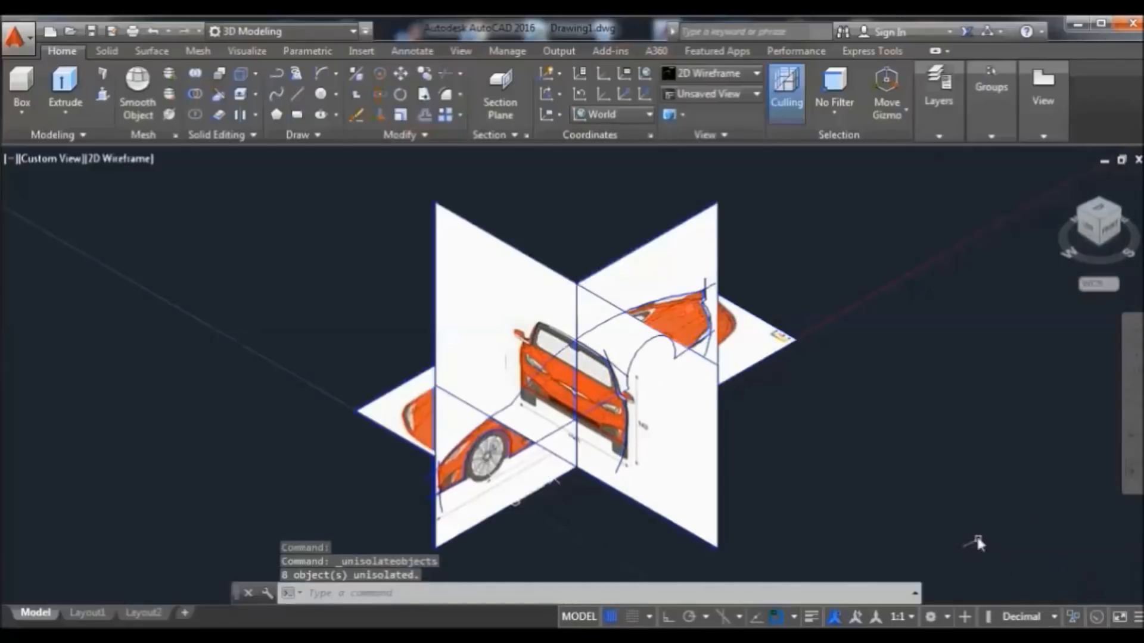
Select the image planes and hide the front and side planes with Isolate > Hide Objects
click(744, 189)
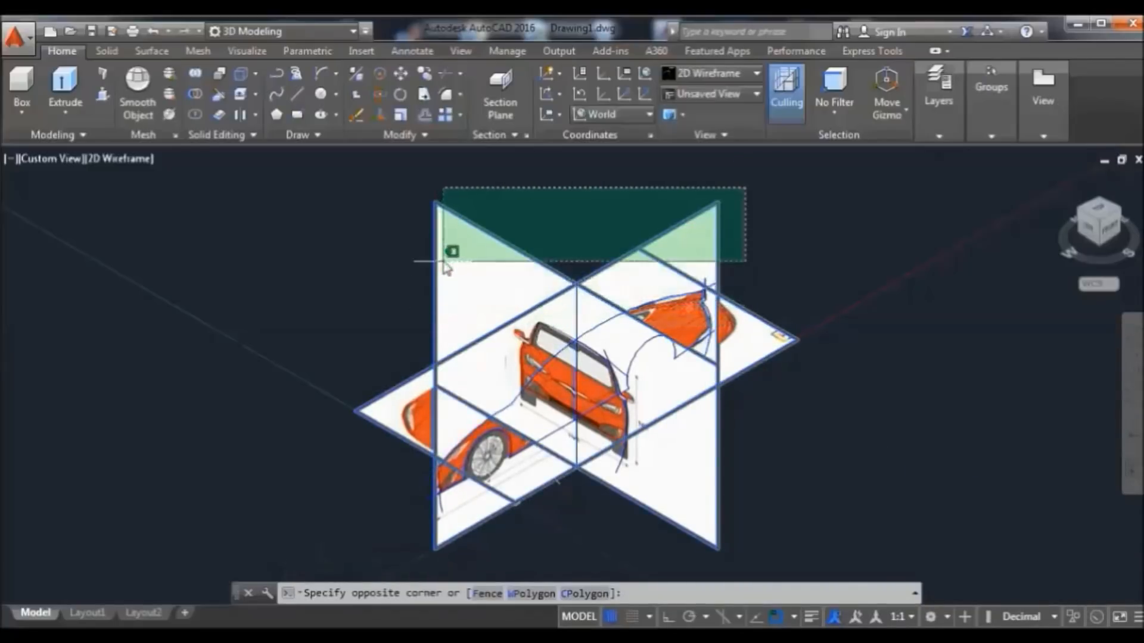
click(472, 250)
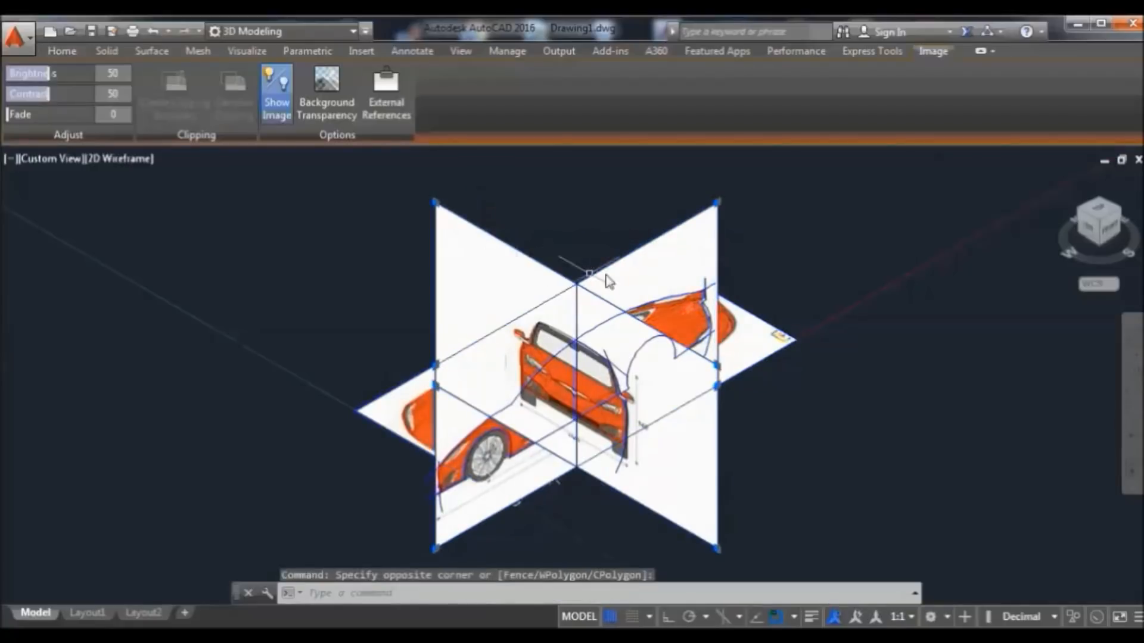
right_click(627, 228)
mouse_move(768, 279)
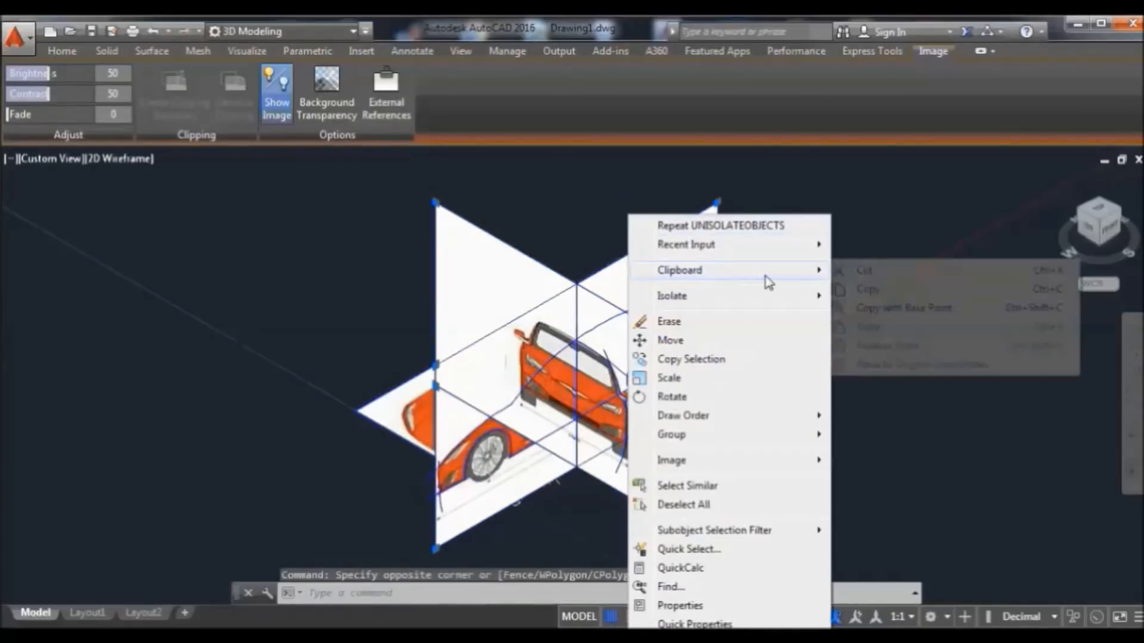
mouse_move(795, 298)
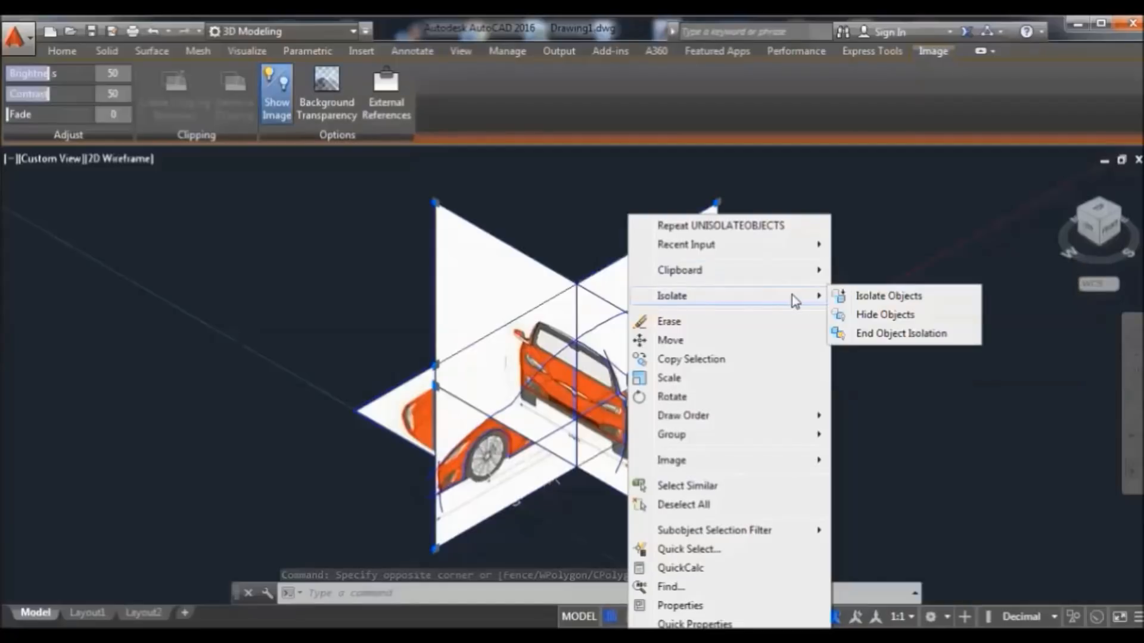
click(859, 318)
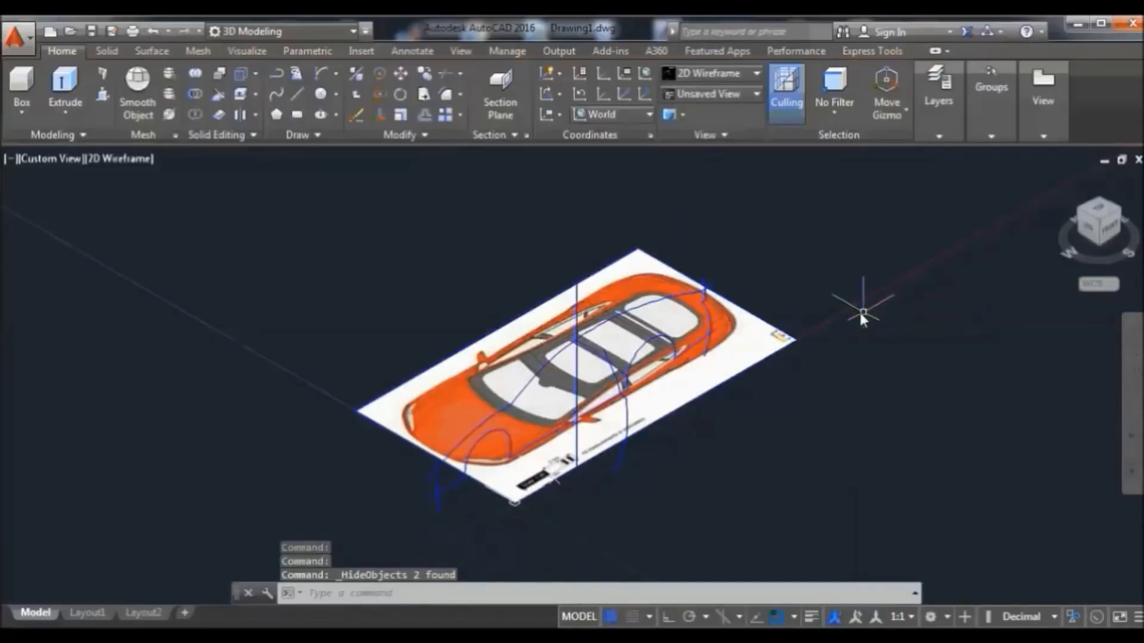
From the Front view, select the upper and lower traced outlines and hide them
click(1112, 234)
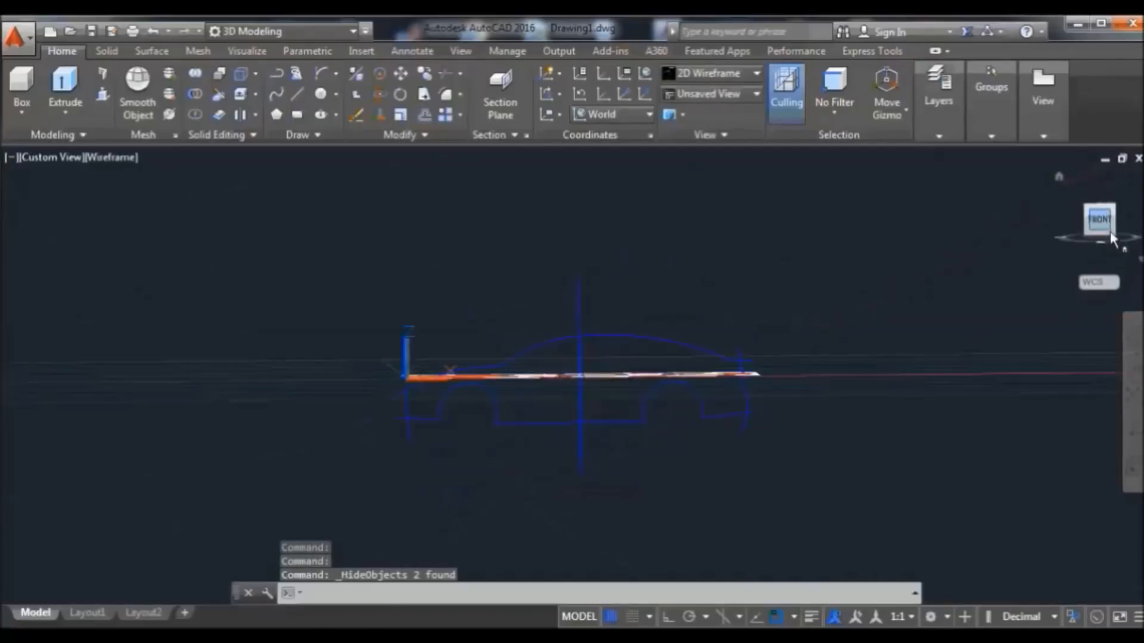
click(860, 298)
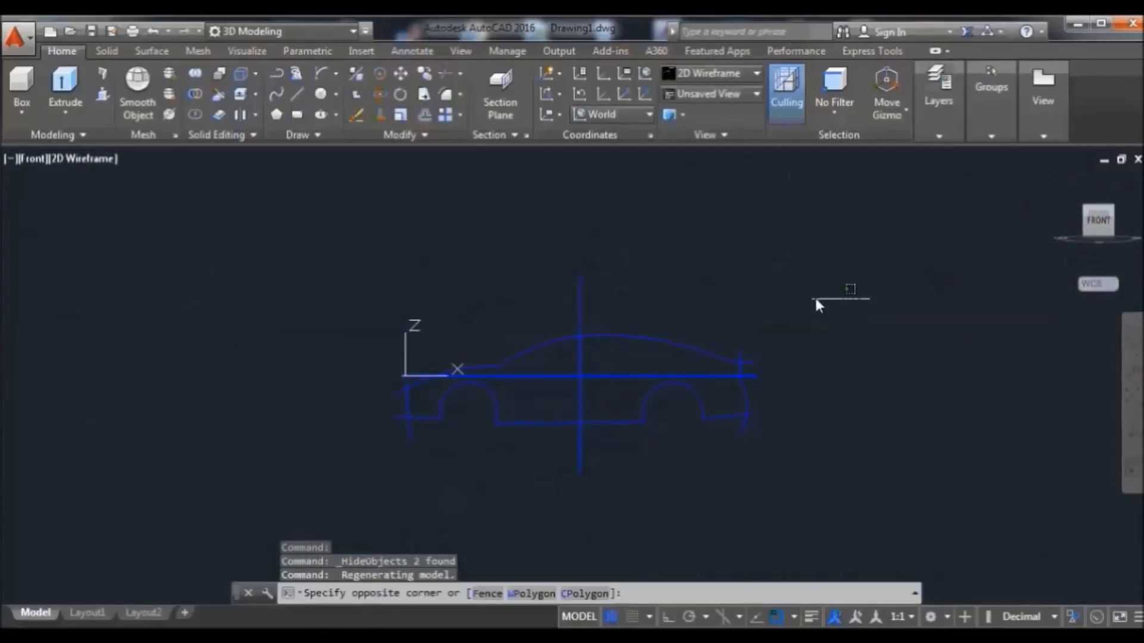
click(333, 354)
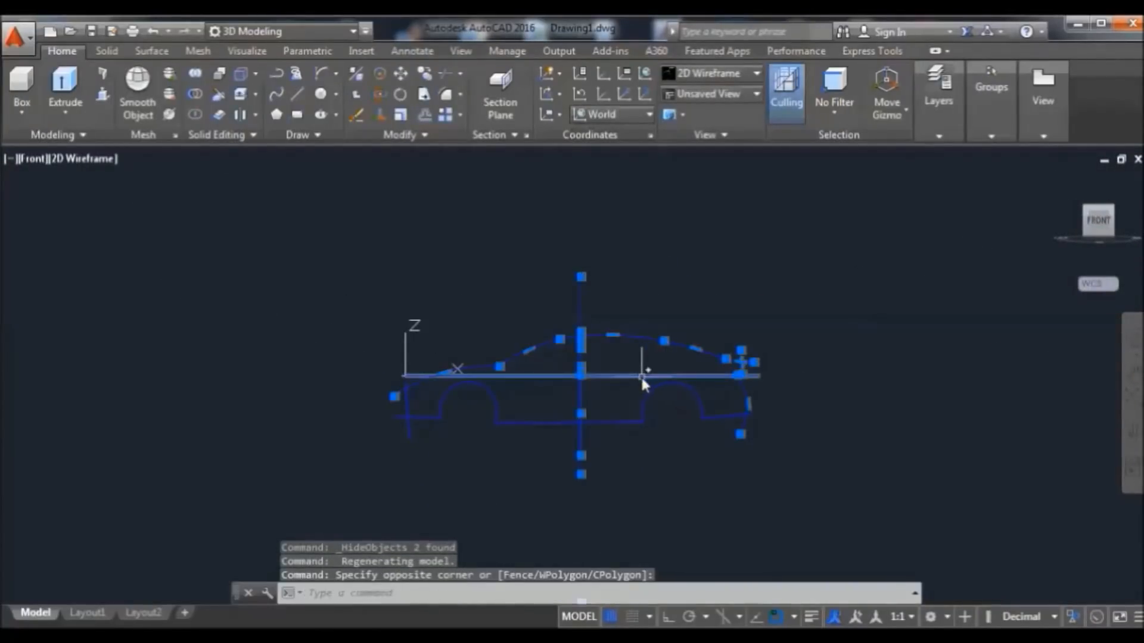
click(789, 399)
click(343, 508)
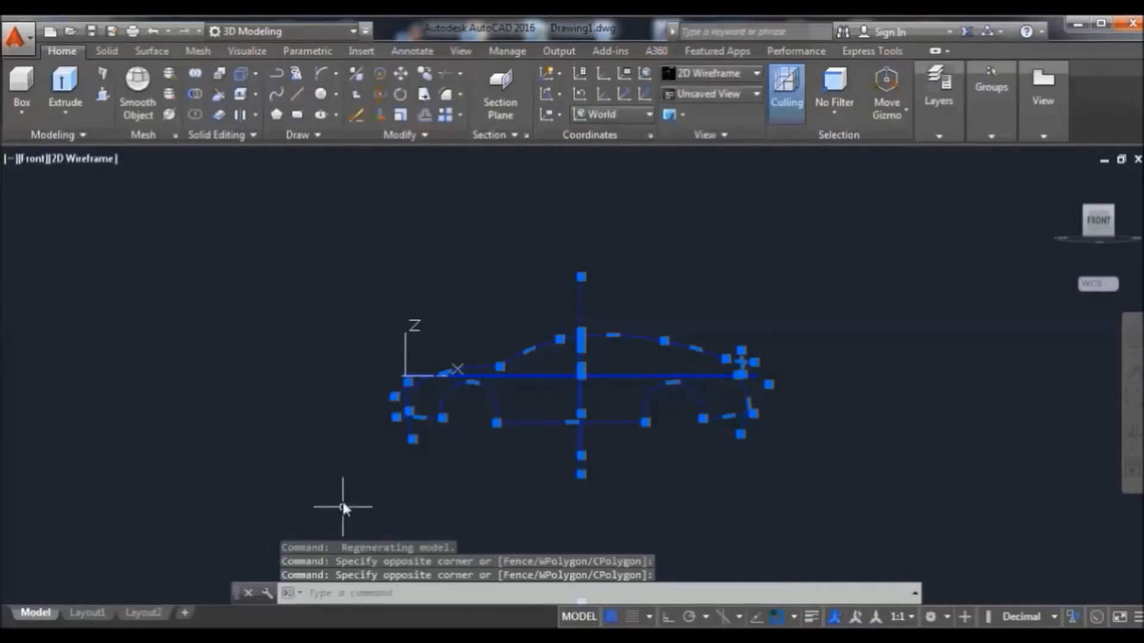
right_click(757, 298)
mouse_move(886, 321)
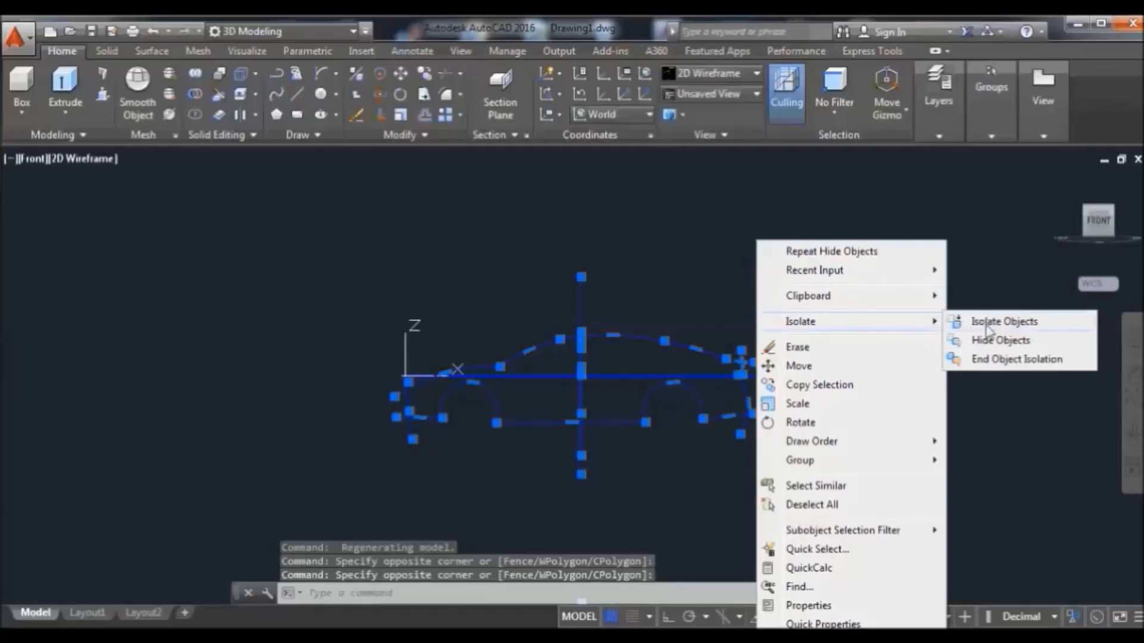
click(1004, 340)
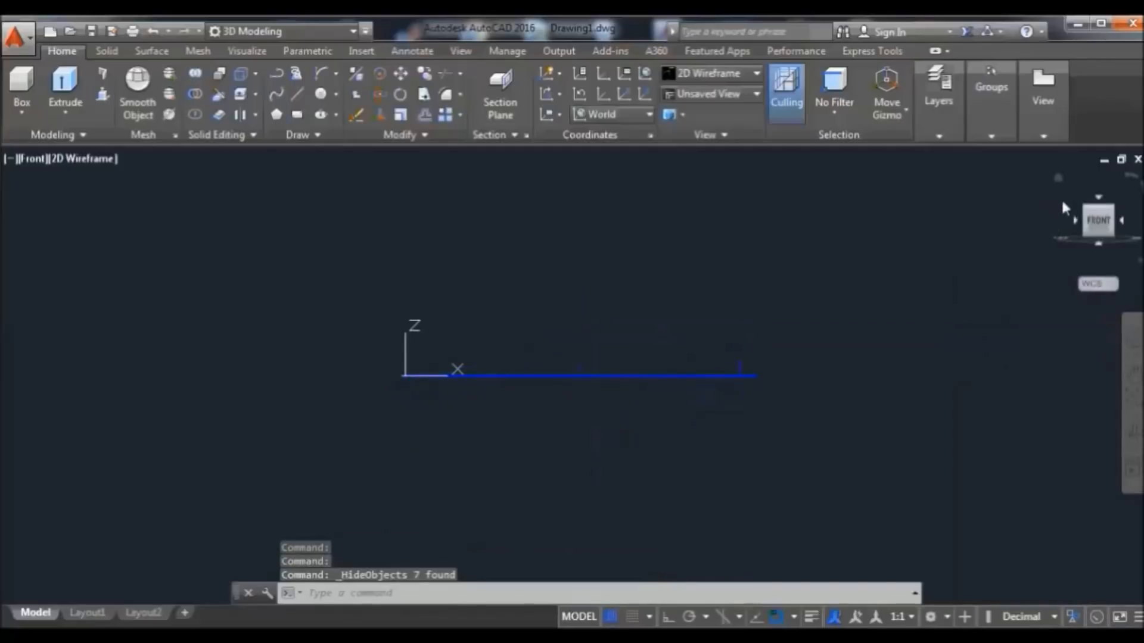
Hide the remaining outline pieces and return to the isometric 3D view
click(837, 329)
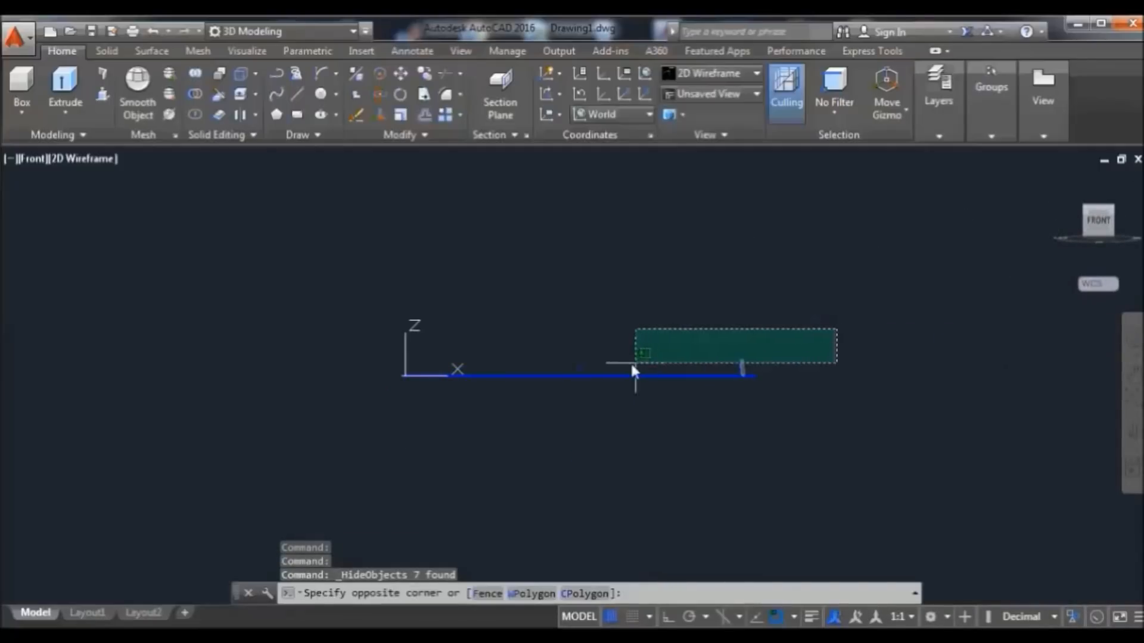
click(549, 365)
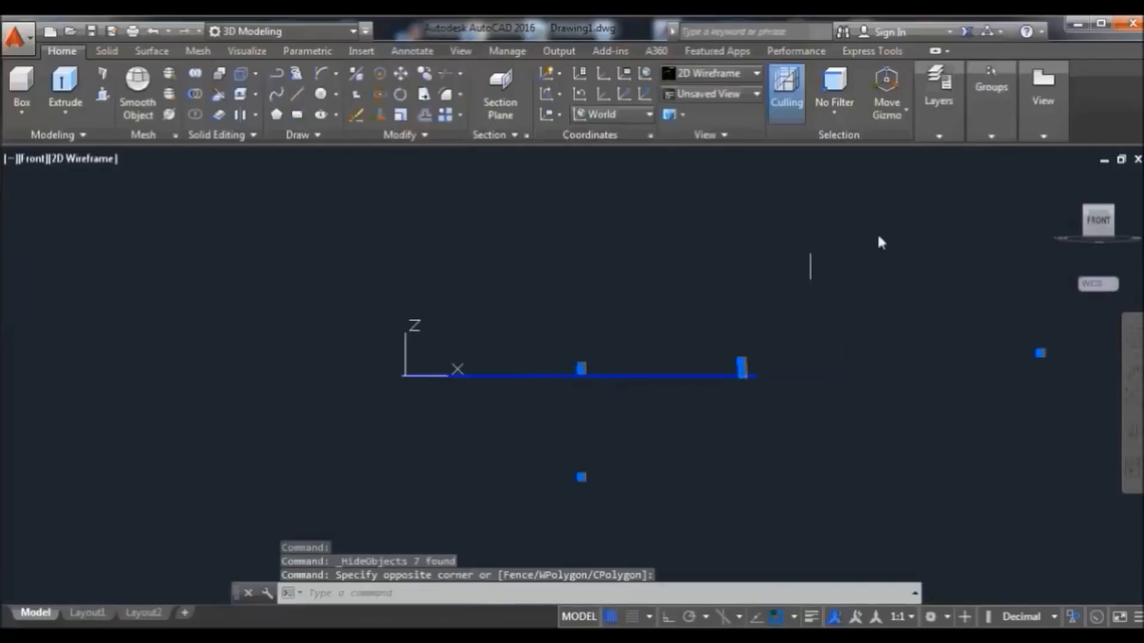
right_click(710, 289)
mouse_move(882, 334)
click(934, 340)
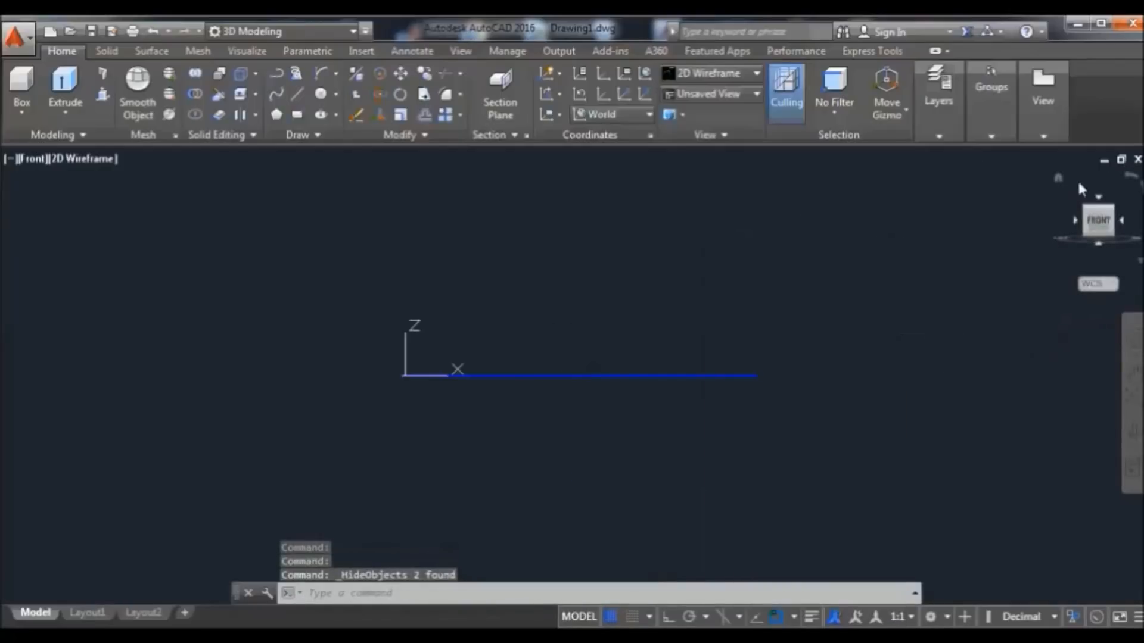
click(1058, 179)
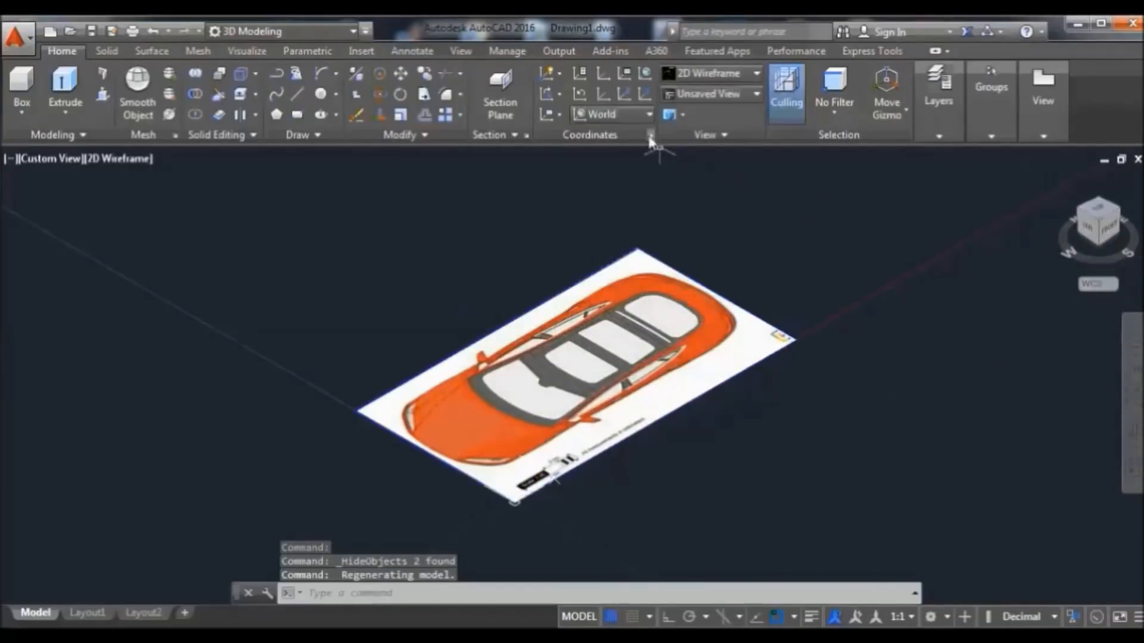
View the image from the Top and align the UCS to Top
click(1100, 210)
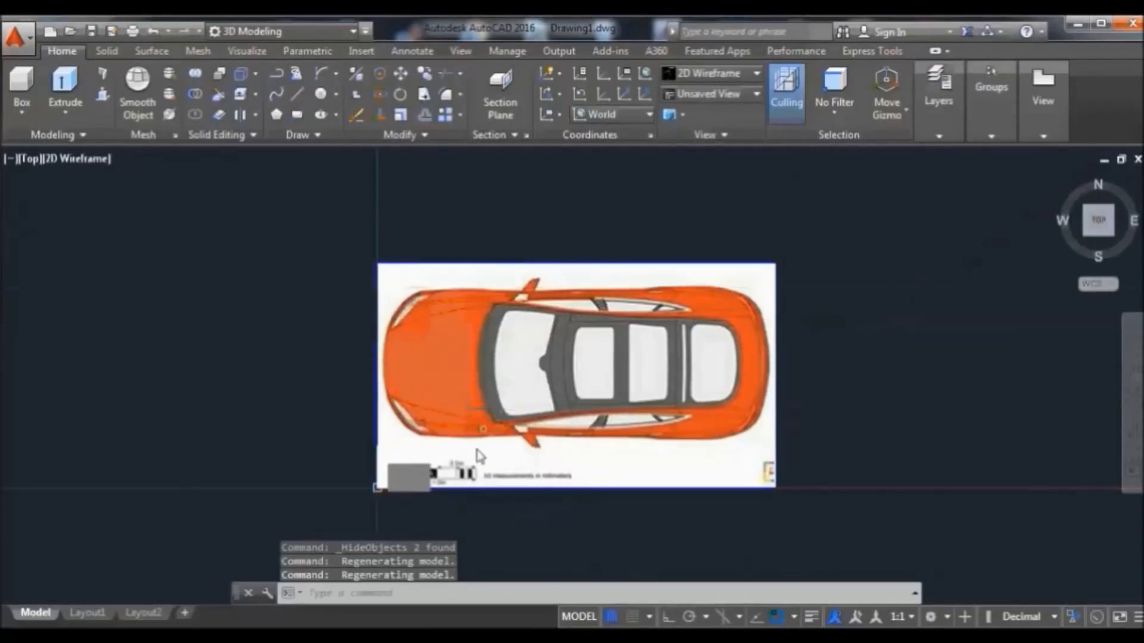
click(646, 116)
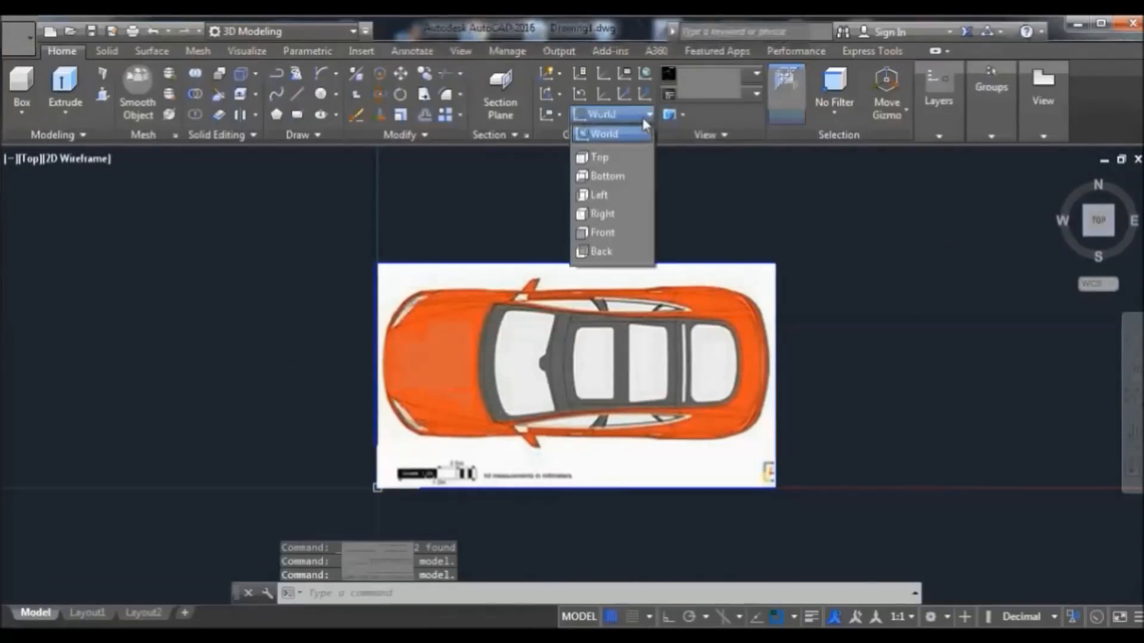
click(618, 157)
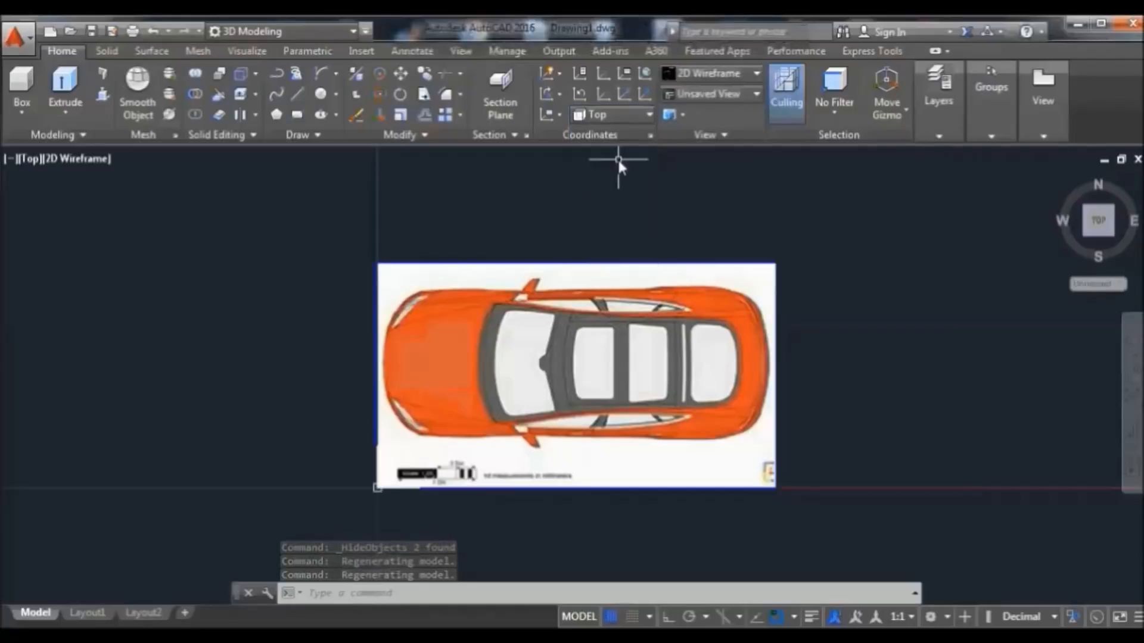
click(620, 113)
click(619, 135)
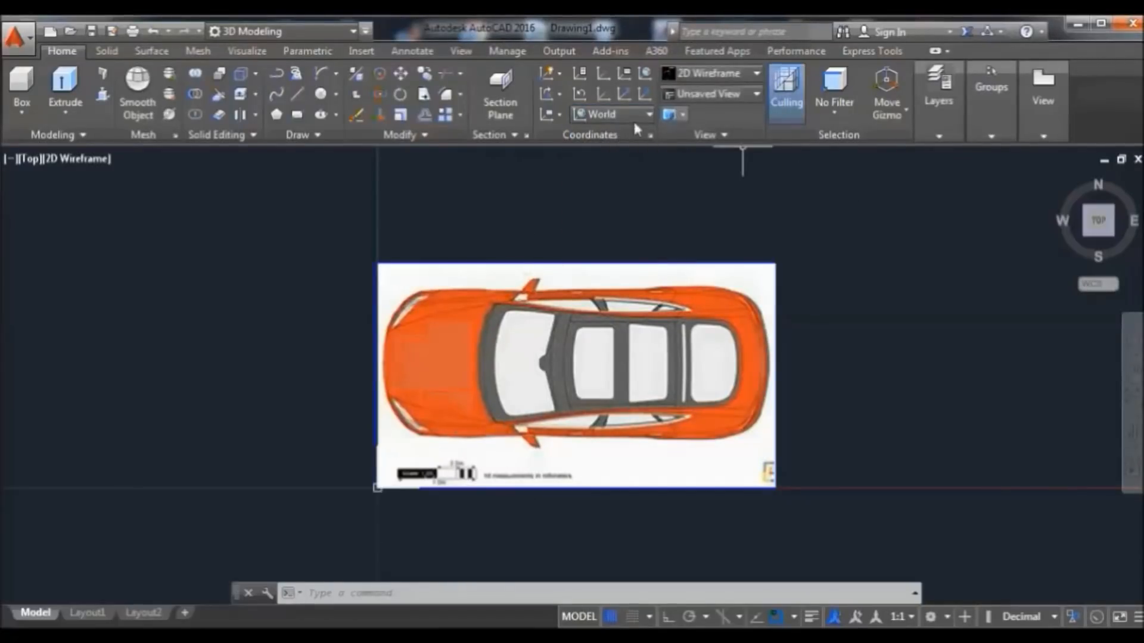
click(649, 115)
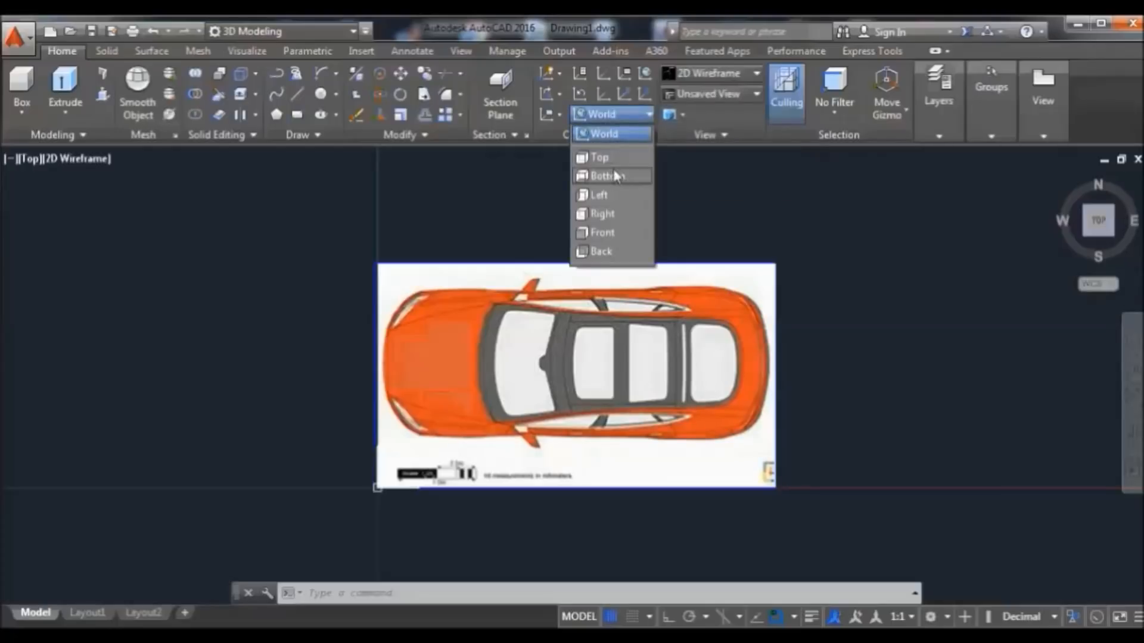
click(613, 158)
Start a line with its first point at the image's left edge, at the car's nose
scroll(572, 396, up, 2)
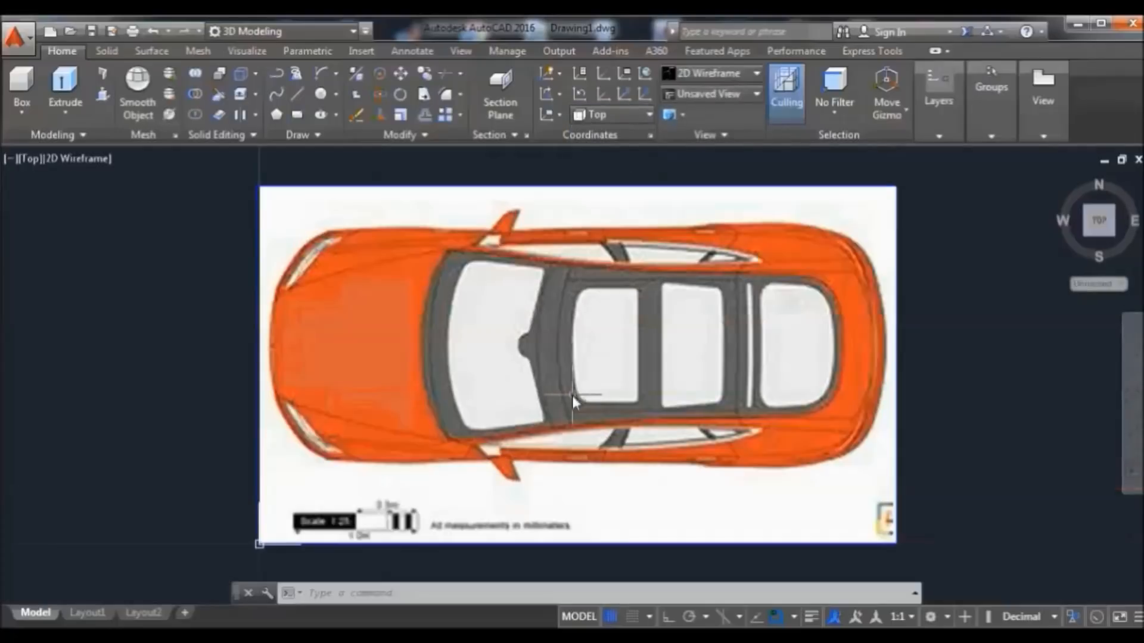
scroll(562, 385, up, 2)
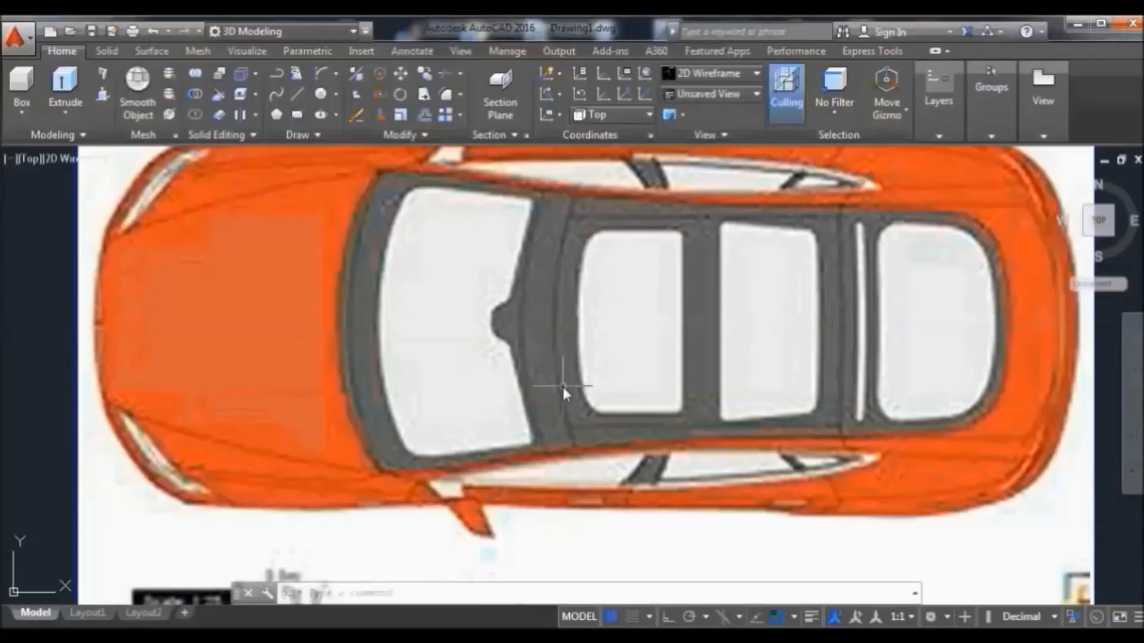
scroll(562, 384, down, 2)
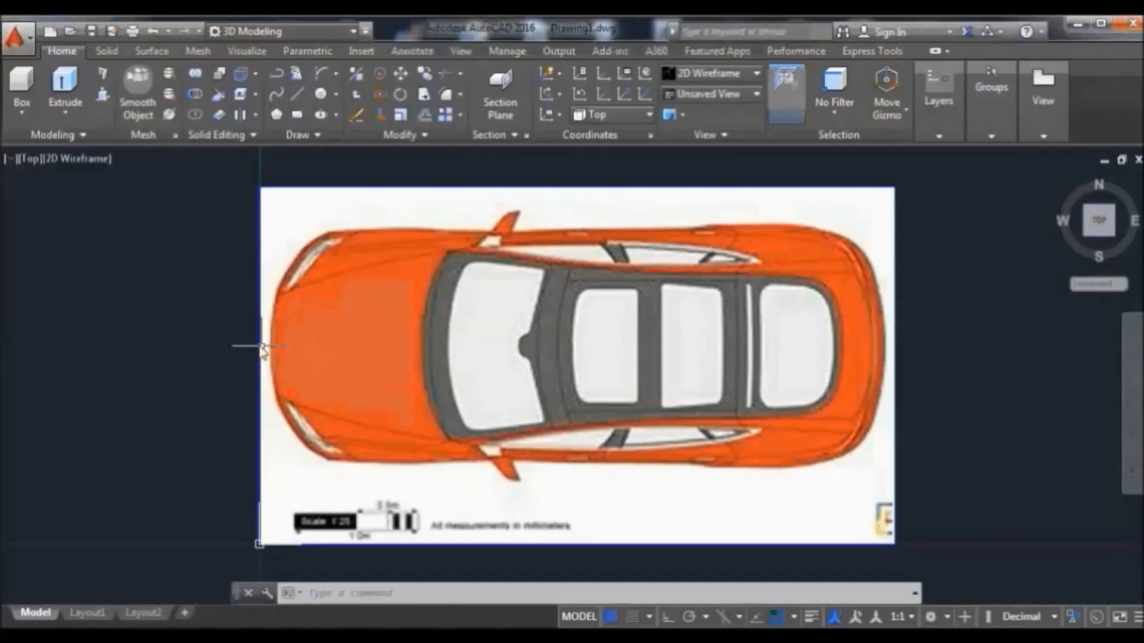
click(297, 94)
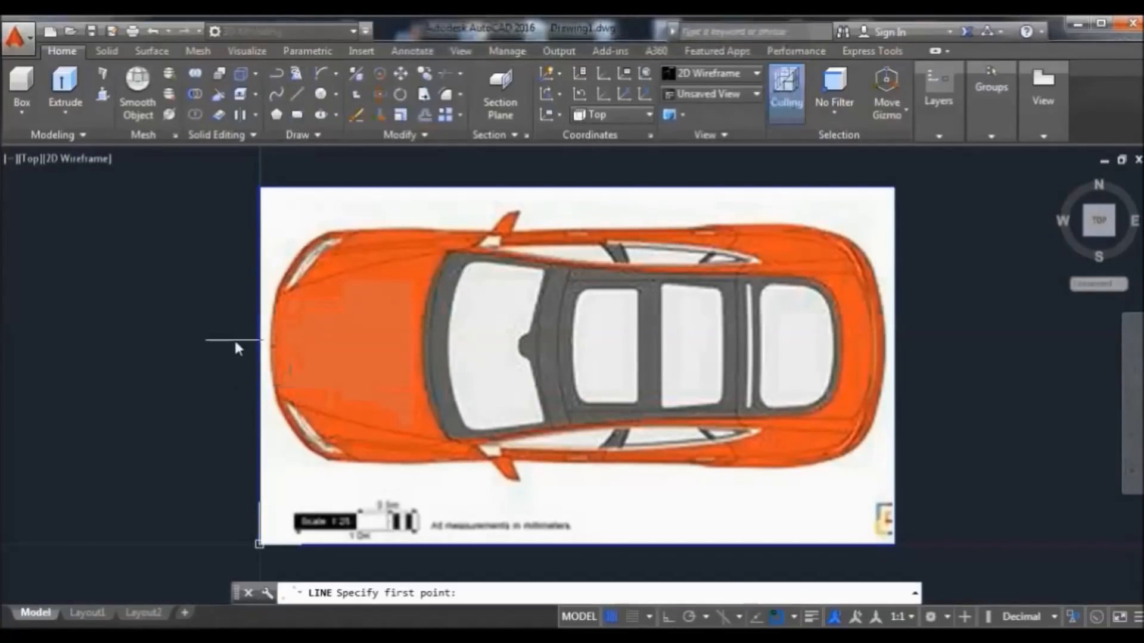
click(260, 366)
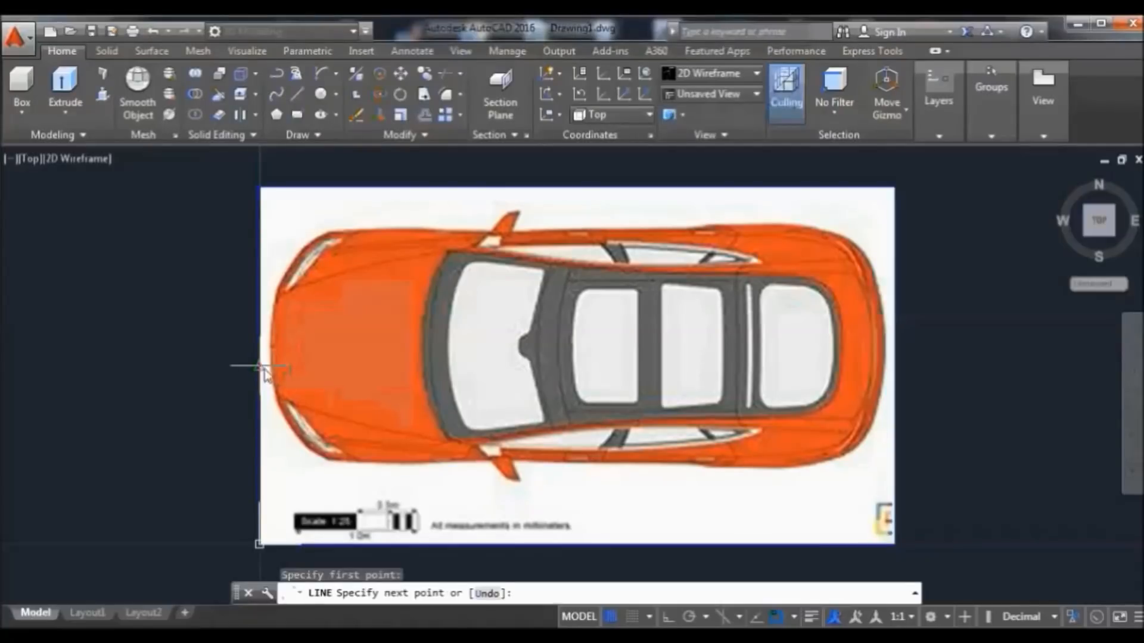
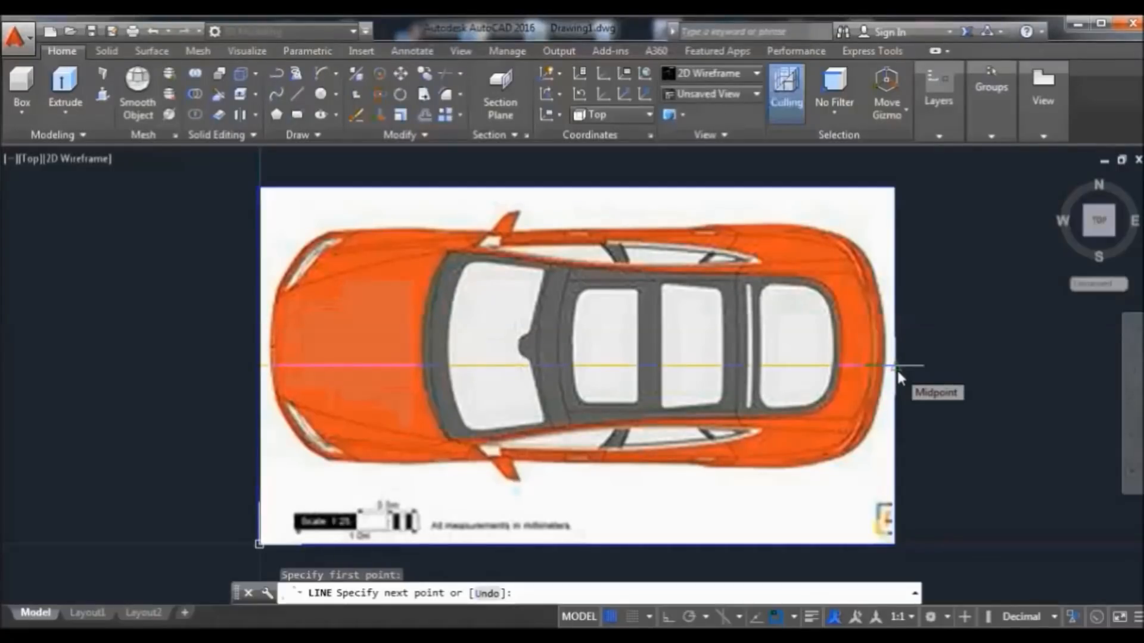
End the horizontal line at the image's right-edge midpoint and select it
click(896, 369)
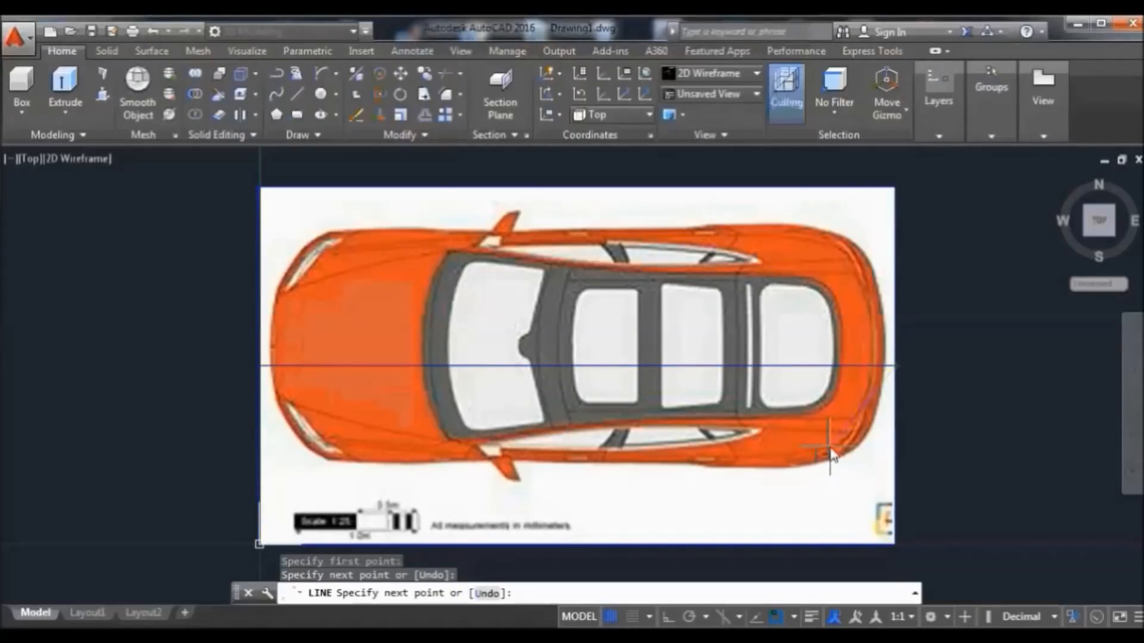
key(Return)
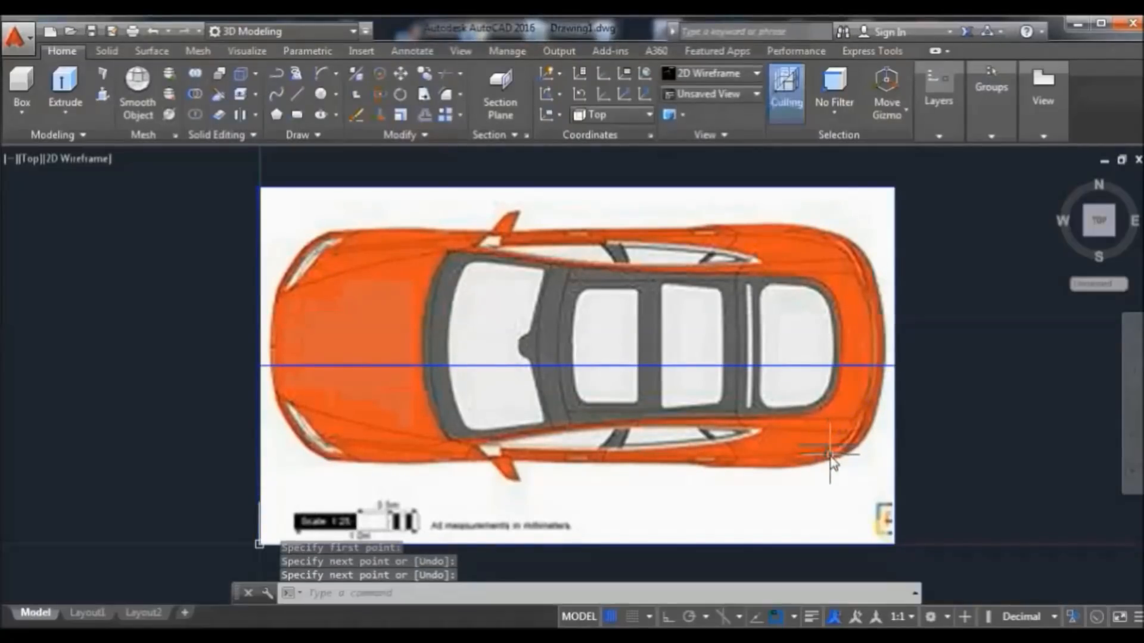
click(507, 366)
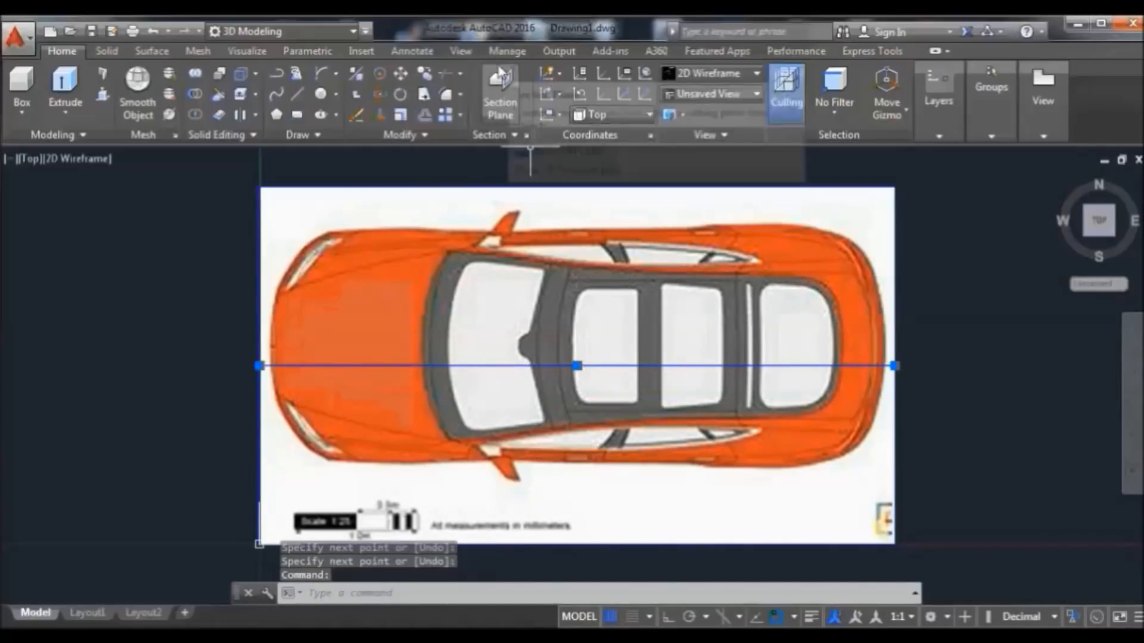
Move the horizontal line up onto the car's lengthwise centreline
click(400, 73)
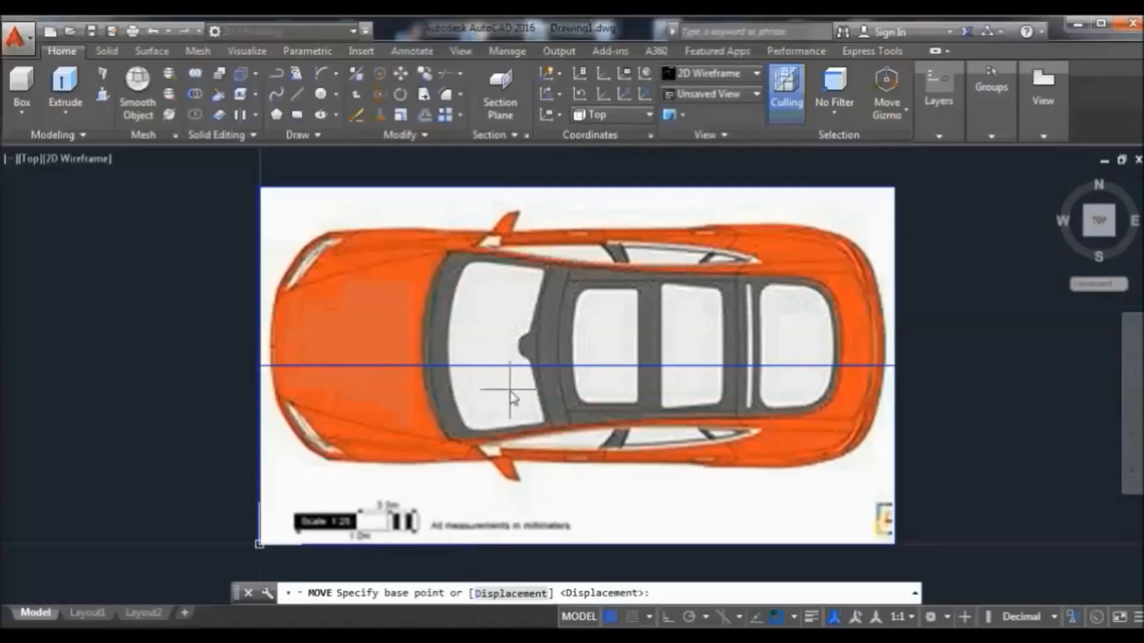
click(580, 367)
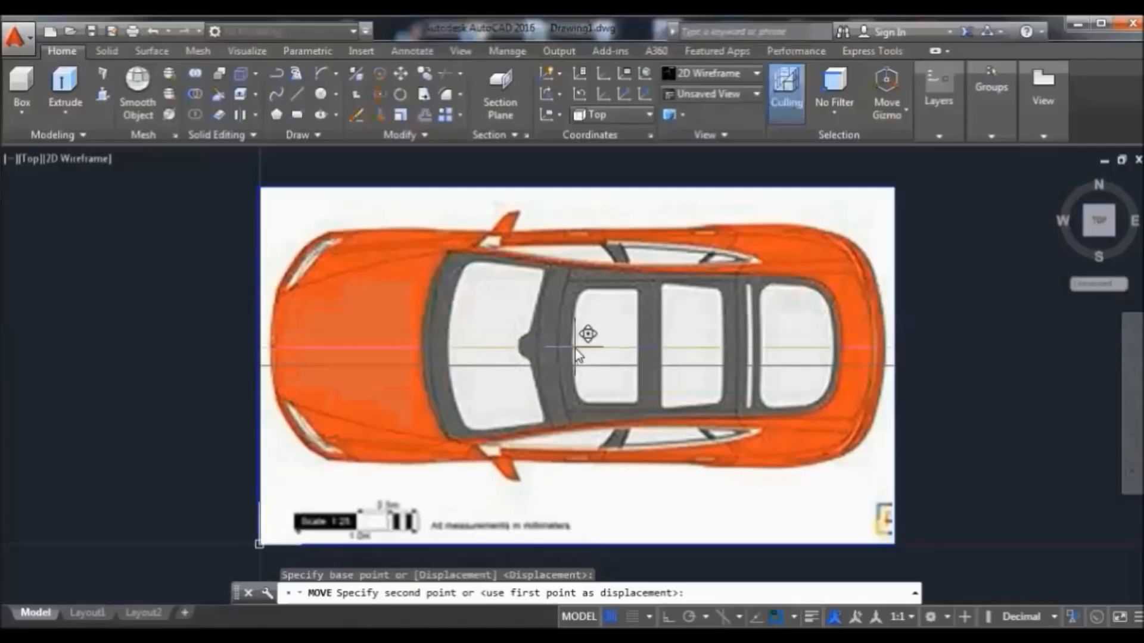
click(575, 348)
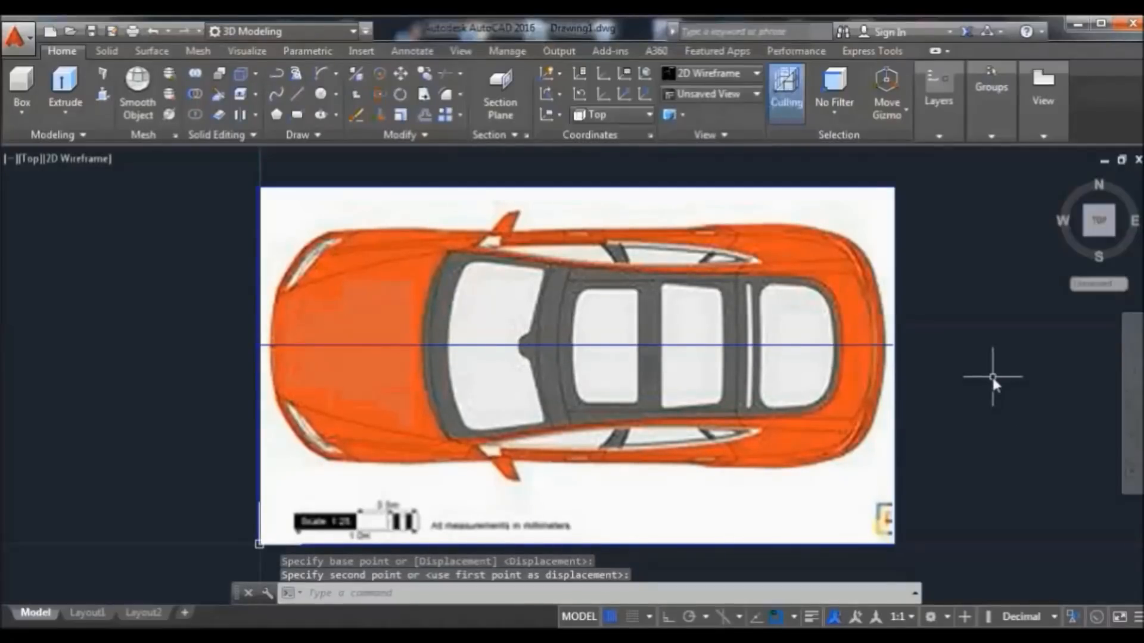
key(Return)
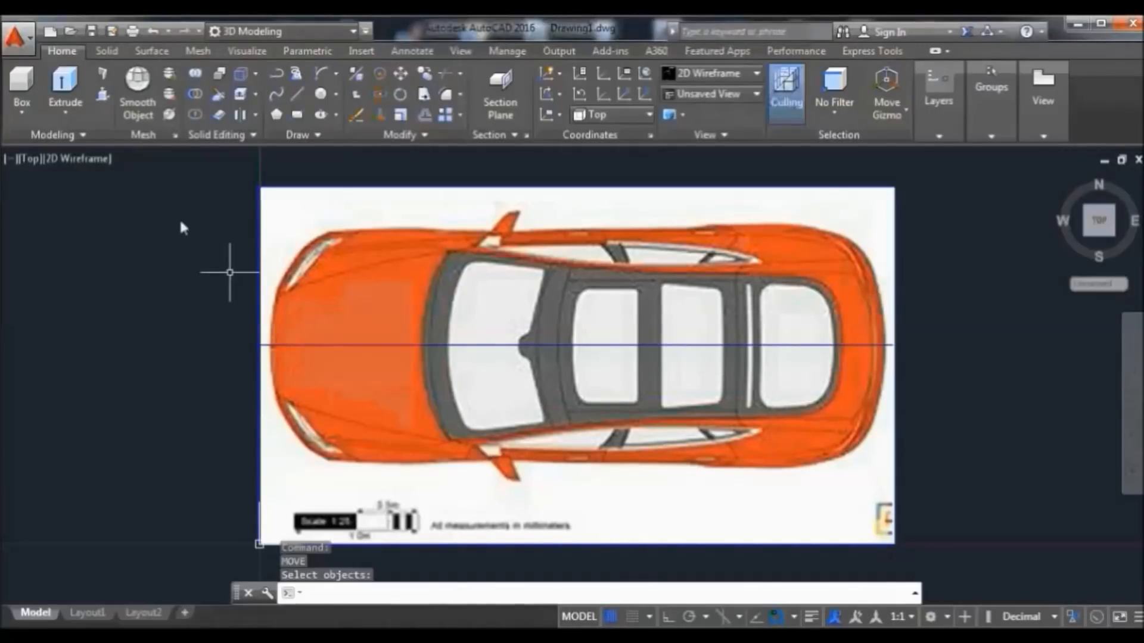
key(Escape)
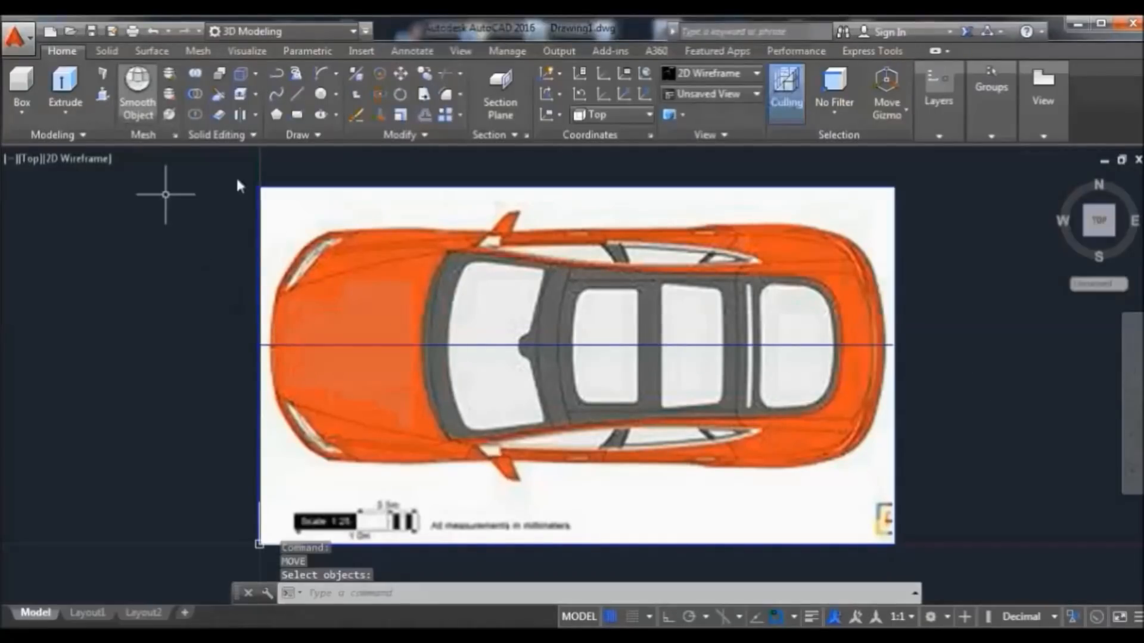
Move the line again from its left endpoint to fine-tune its position
click(317, 346)
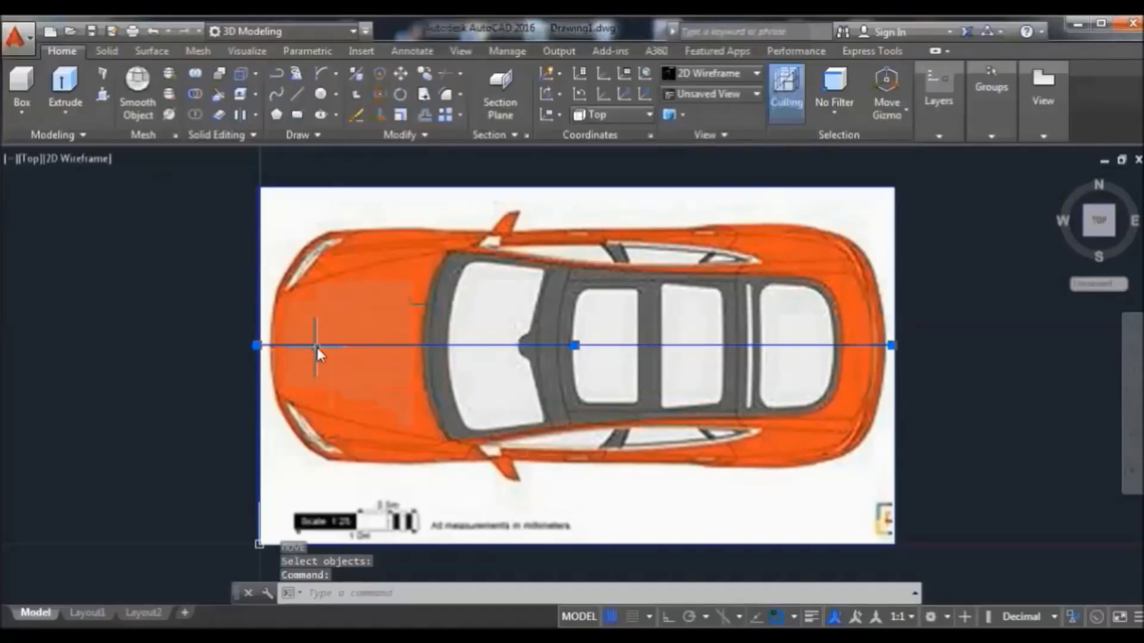
click(401, 74)
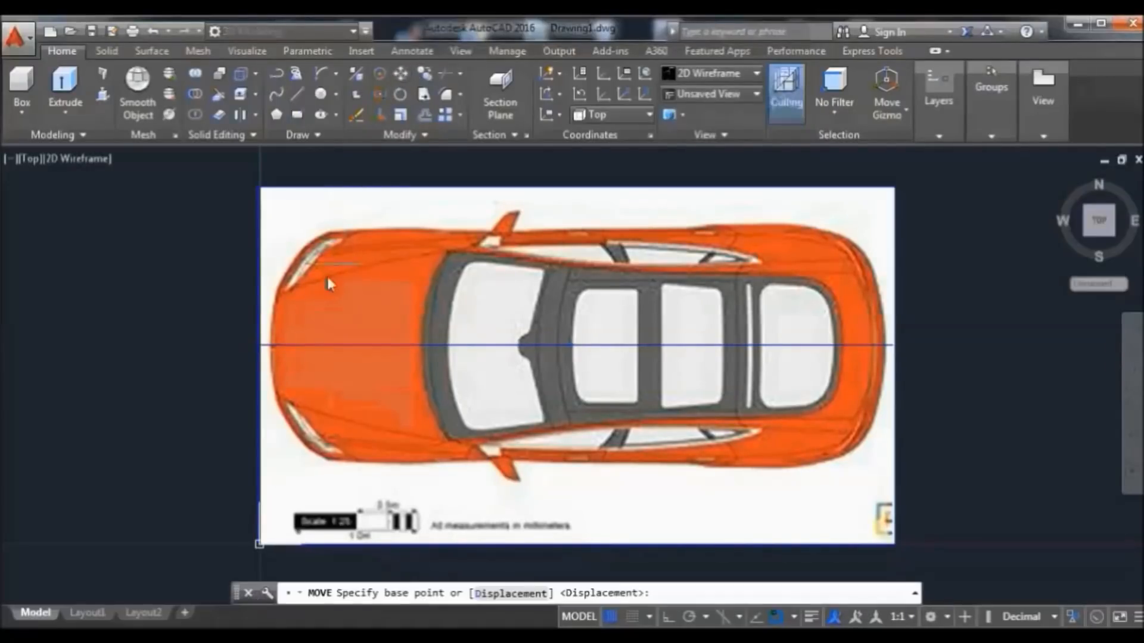
click(257, 345)
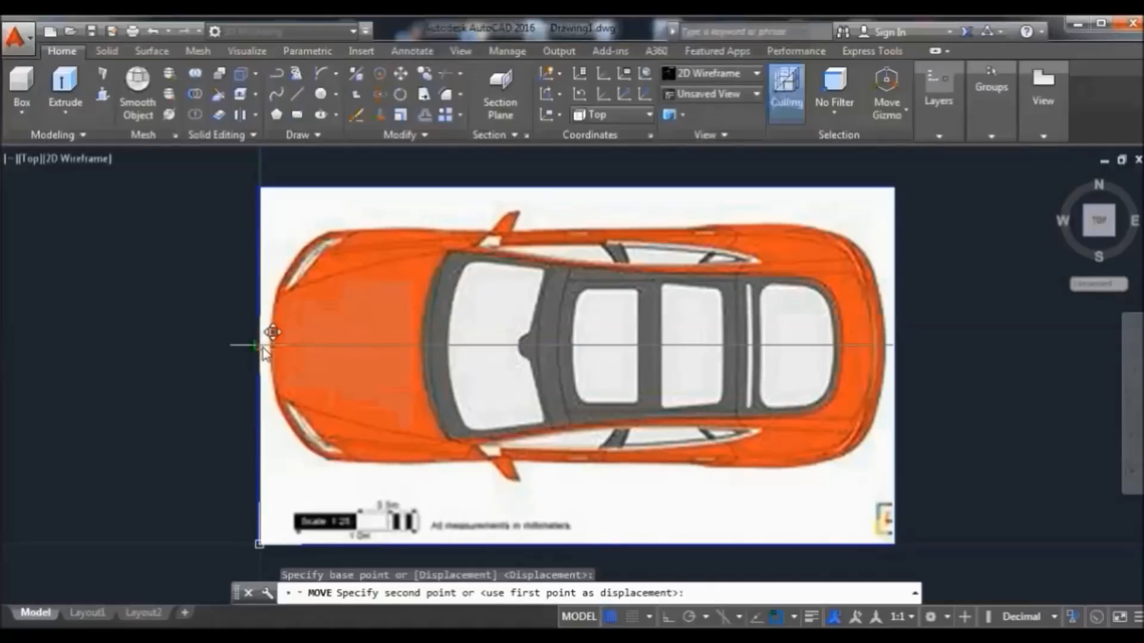
click(262, 345)
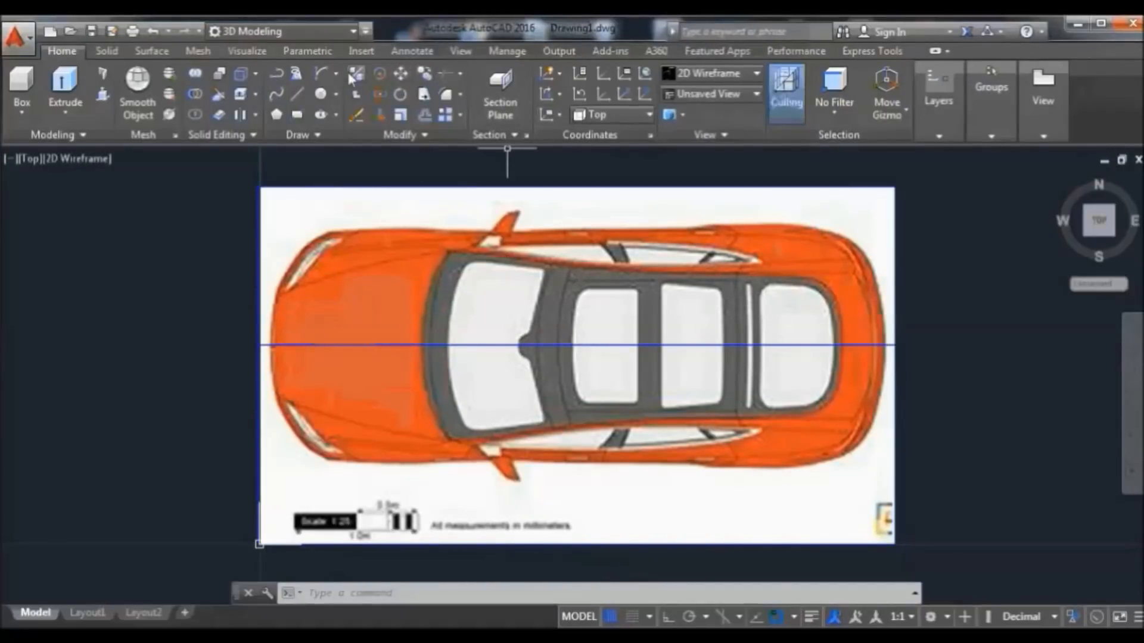
Draw a trial arc at the car's front edge, then erase it as badly shaped
click(324, 71)
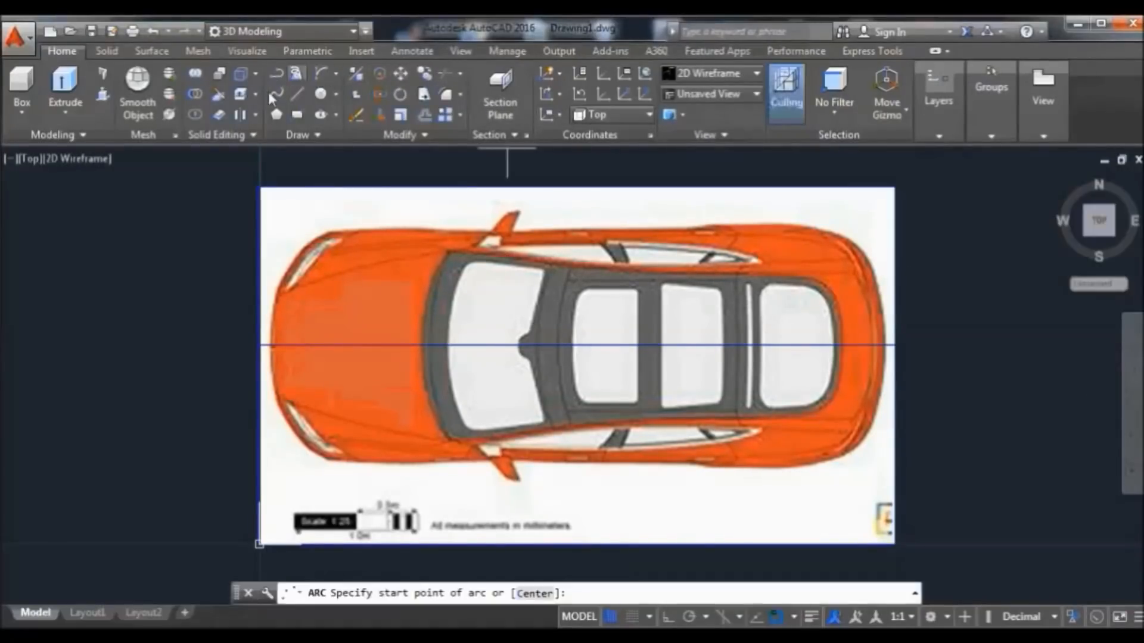
click(270, 345)
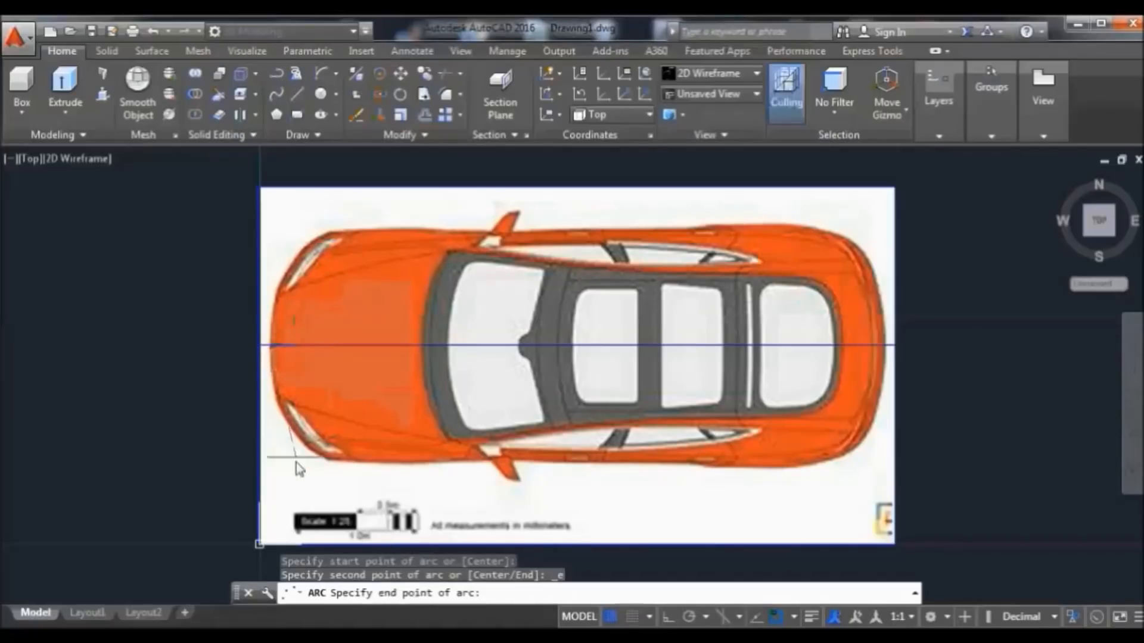
click(301, 501)
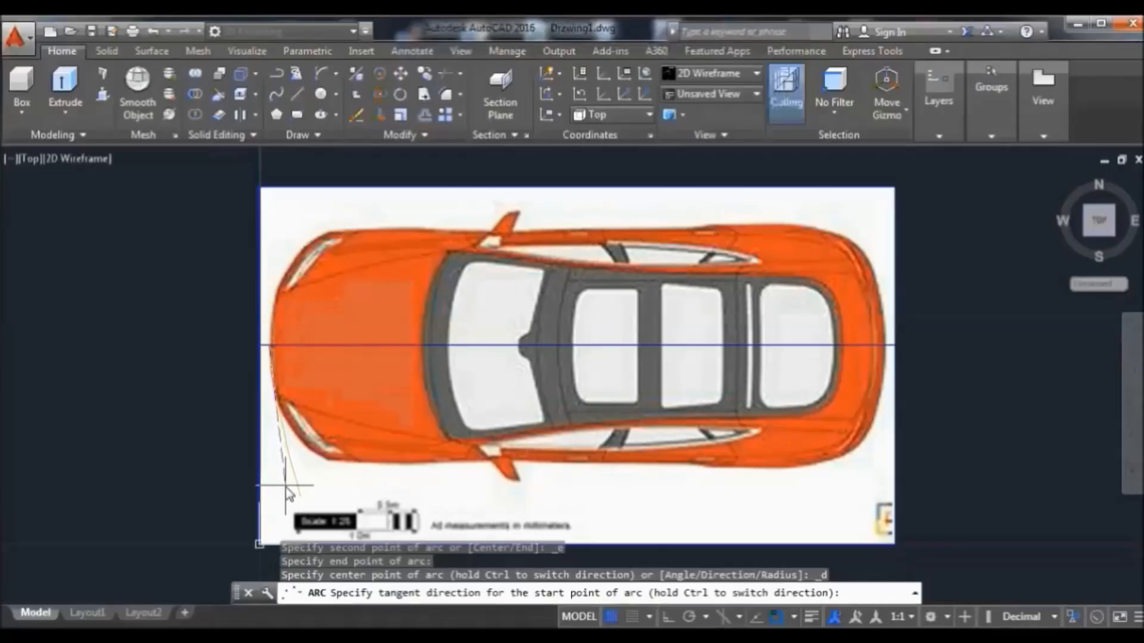
click(281, 488)
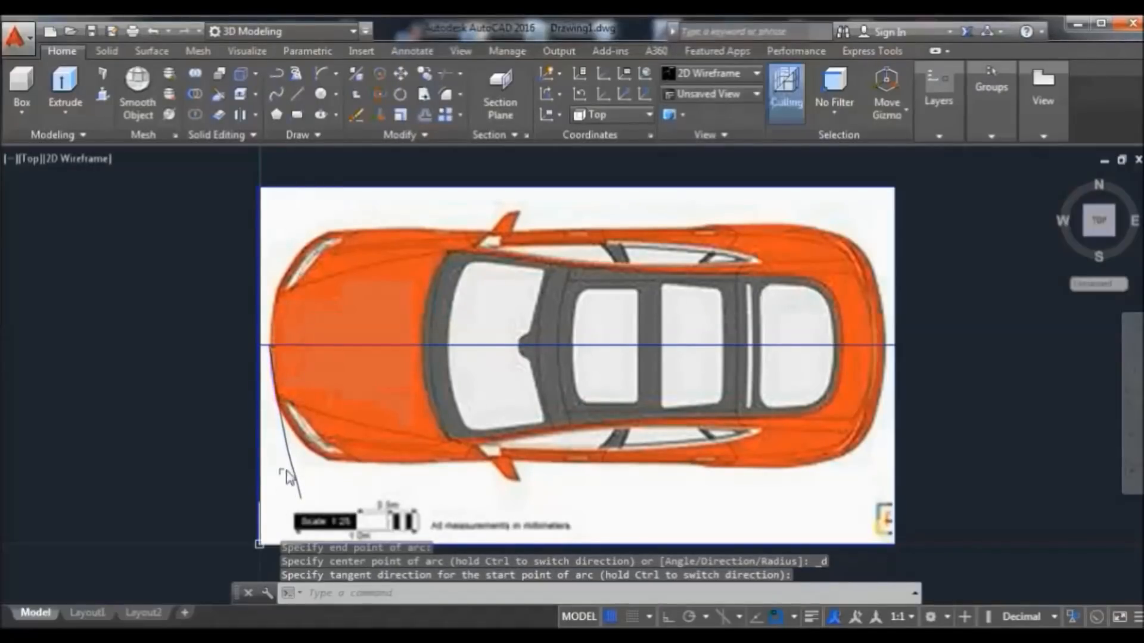
click(290, 460)
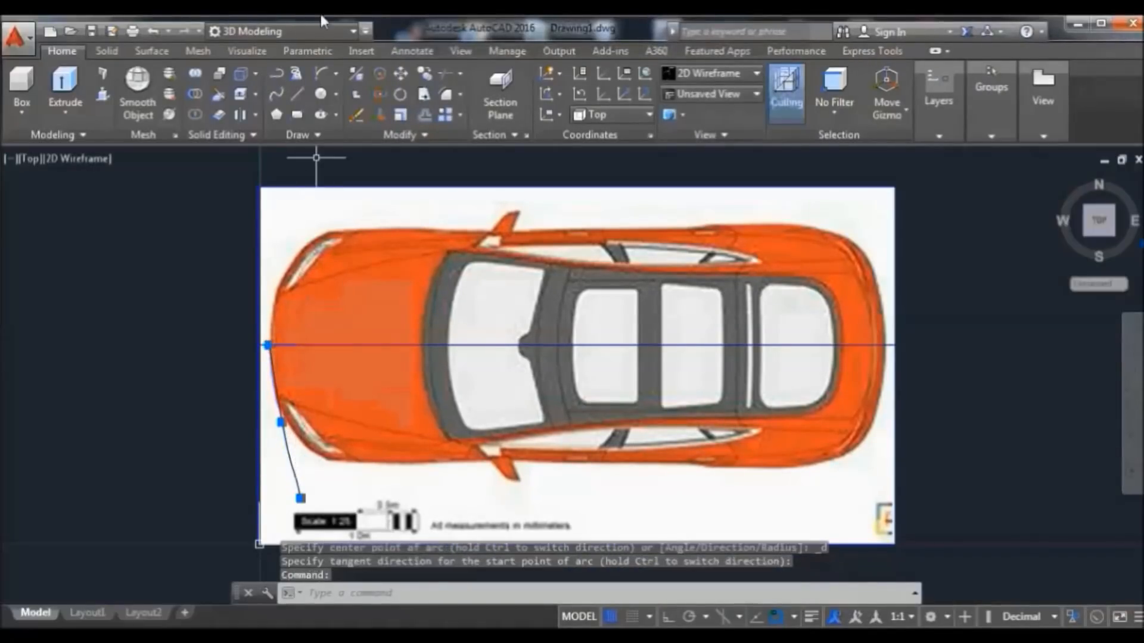
click(357, 114)
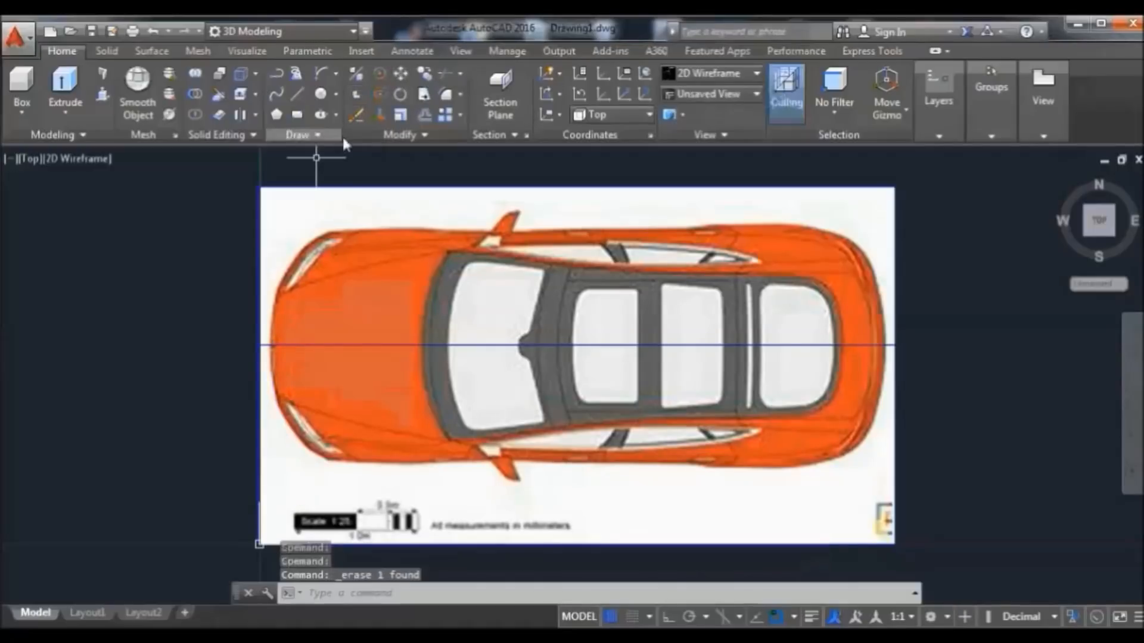
Redraw the front arc from the car's front tip to the lower front corner
click(322, 73)
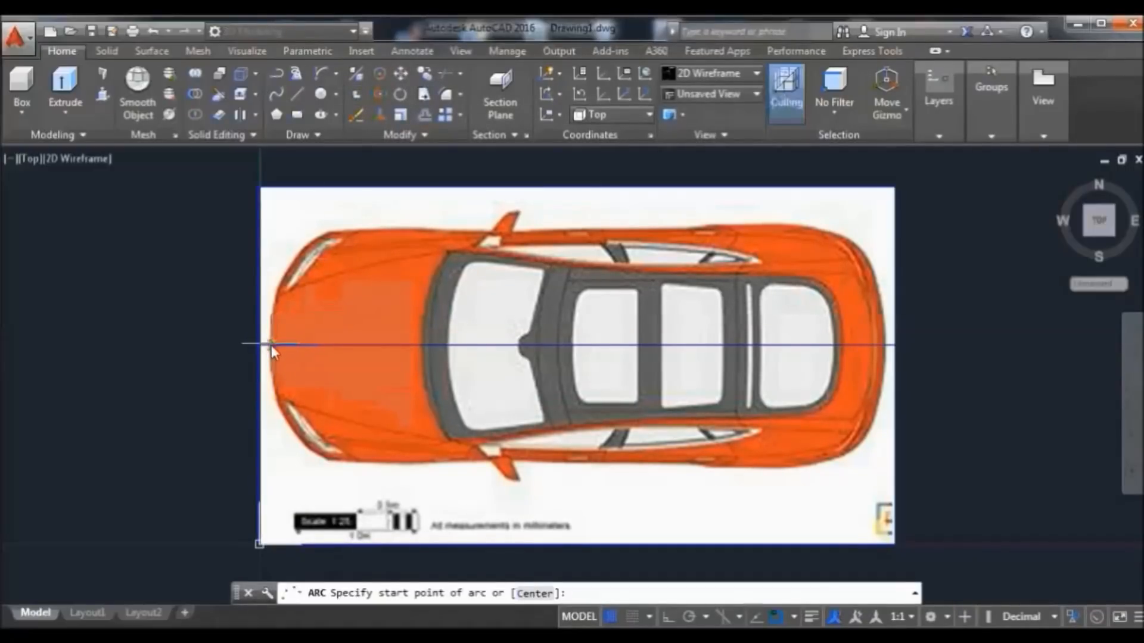
click(271, 345)
text(e)
key(Return)
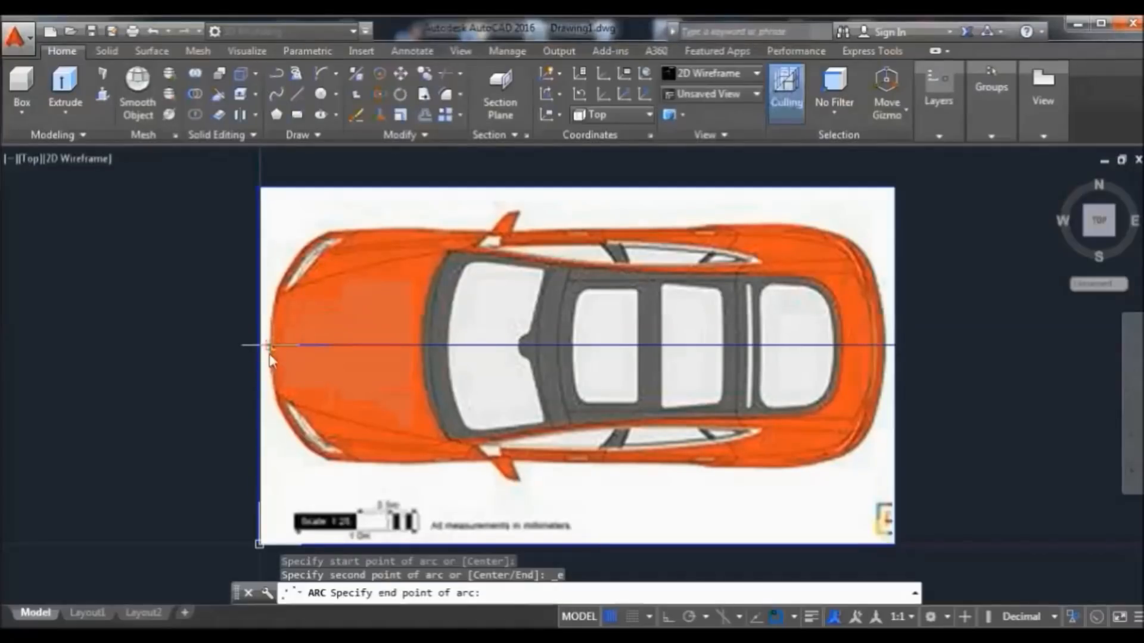
click(289, 455)
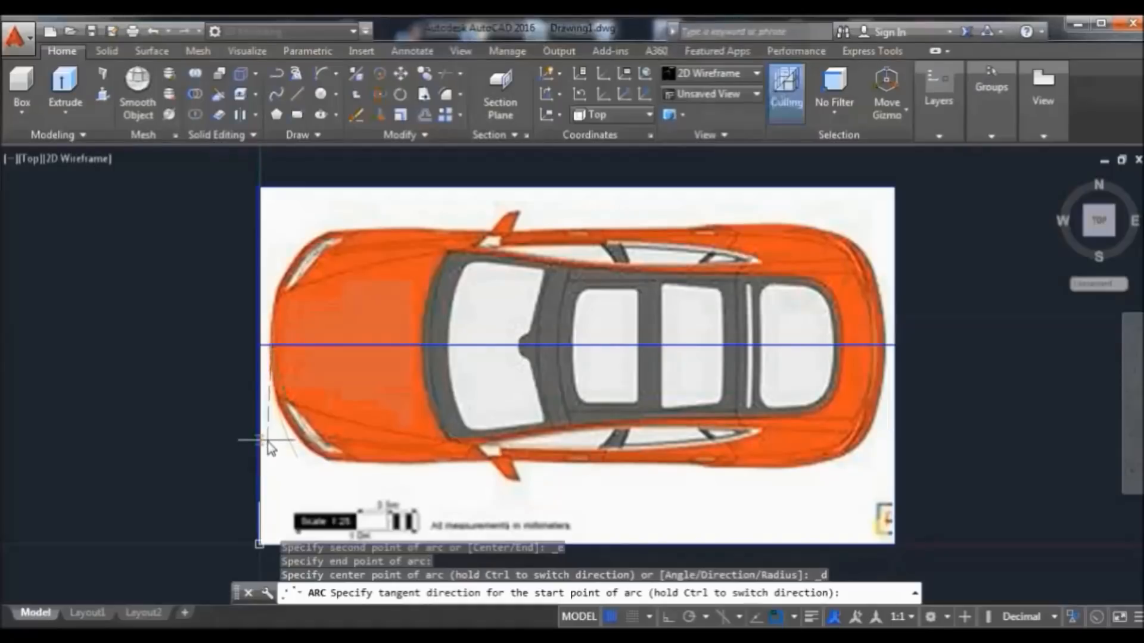
click(268, 445)
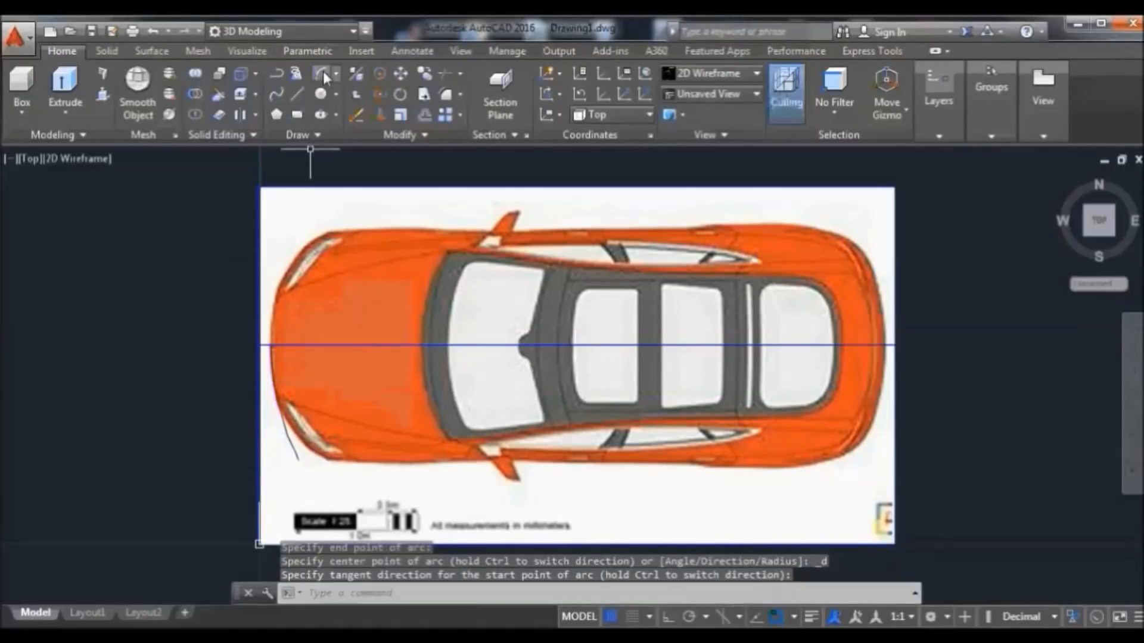
Draw an arc along the car's nose and stretch its end to a new point
click(318, 75)
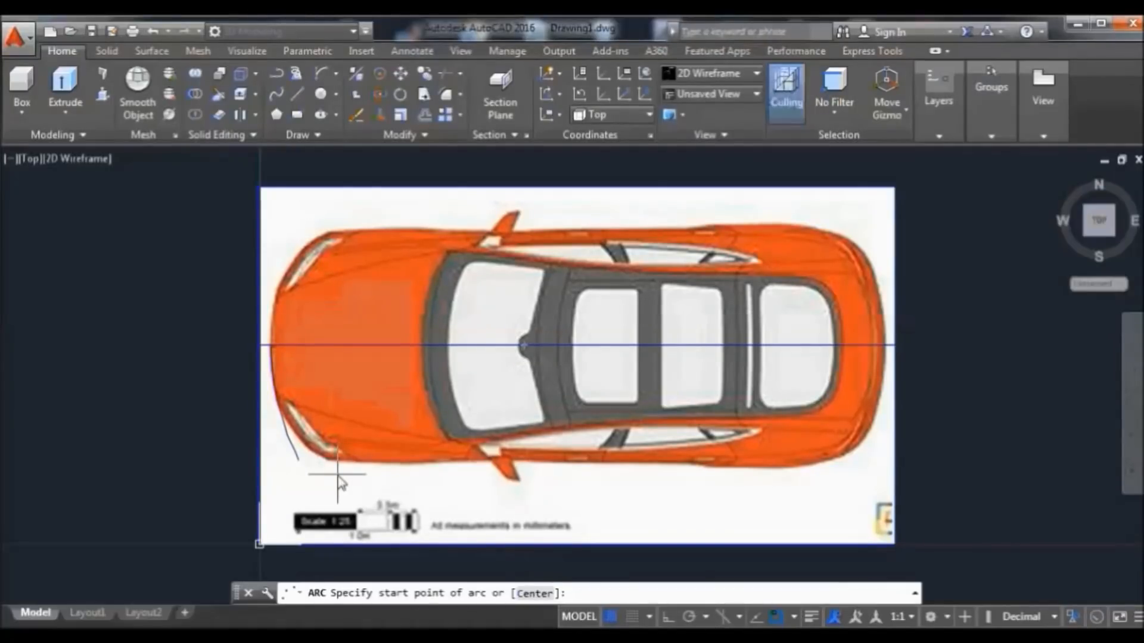
click(298, 461)
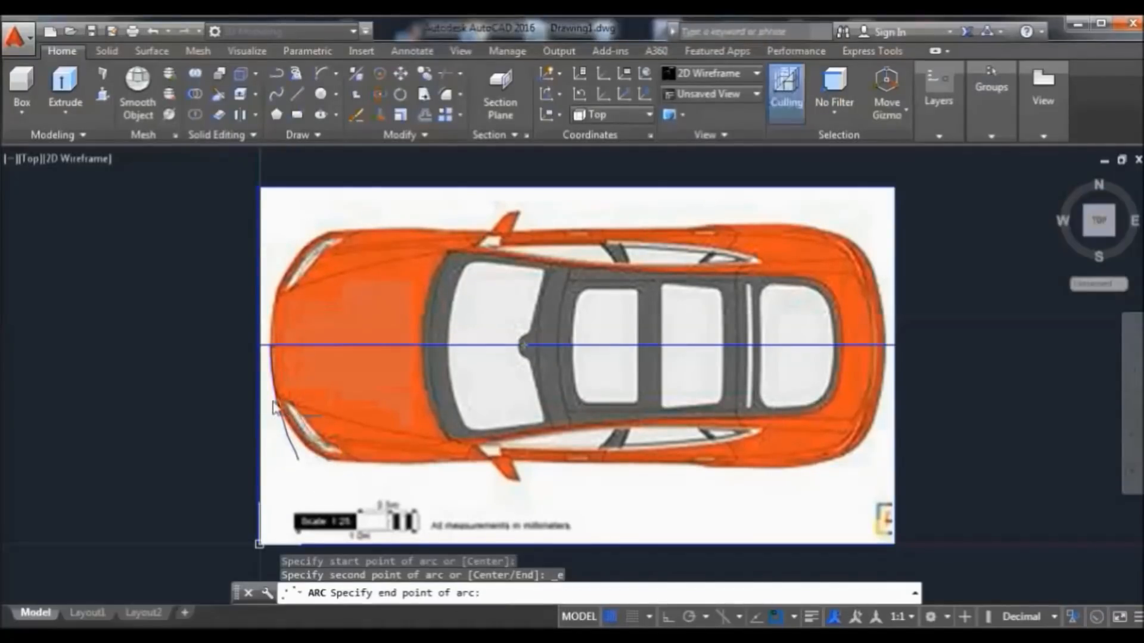
scroll(270, 404, up, 4)
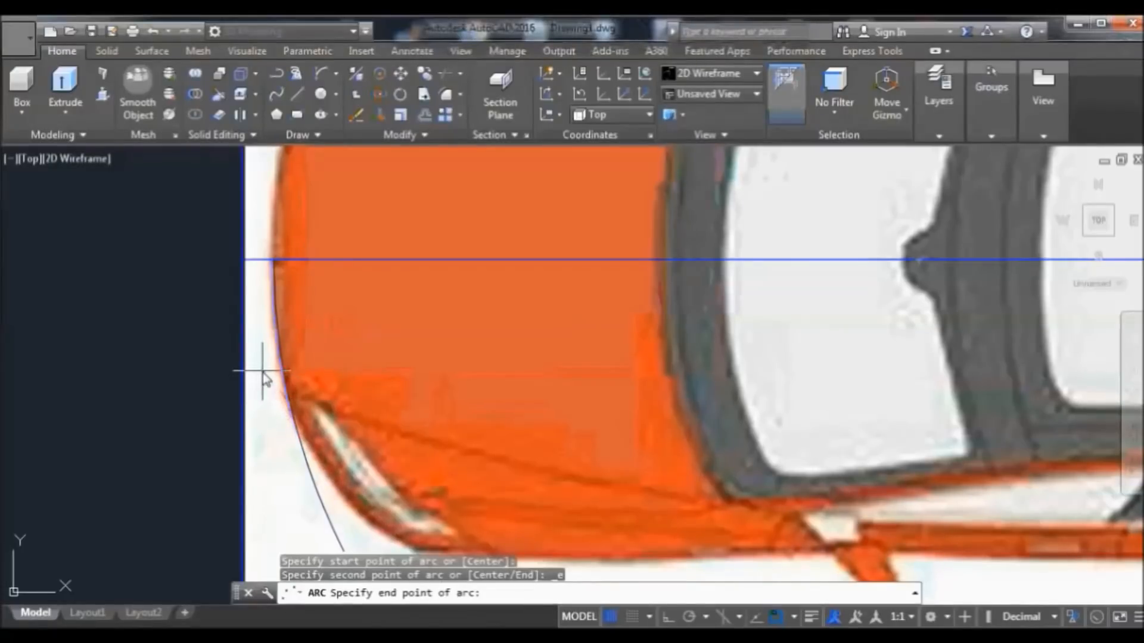
click(263, 375)
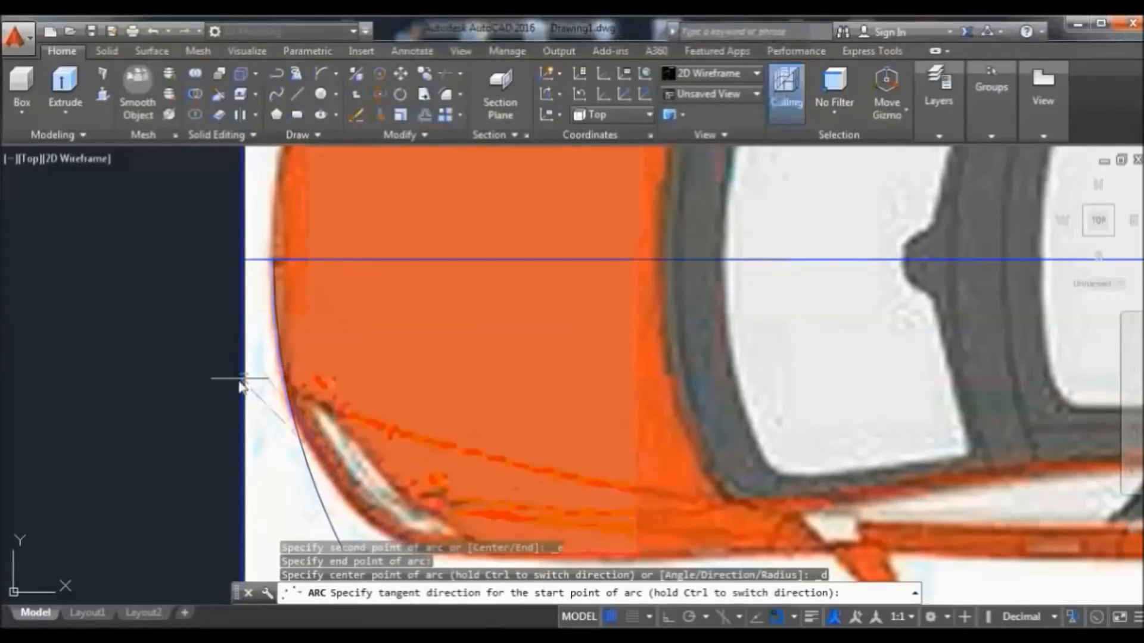
click(176, 419)
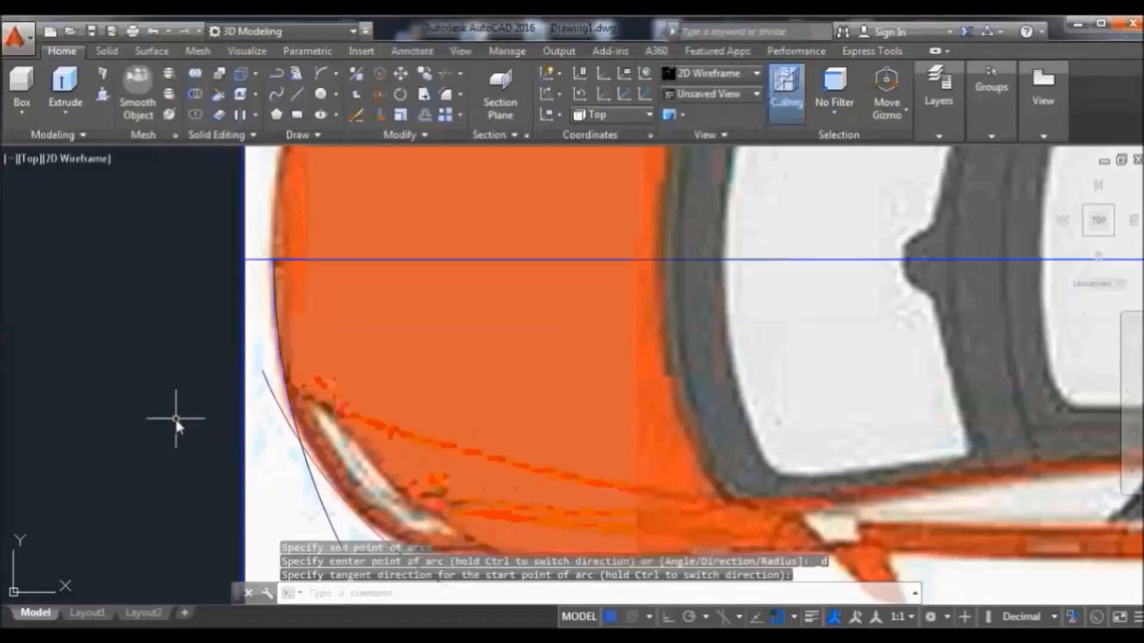
click(269, 384)
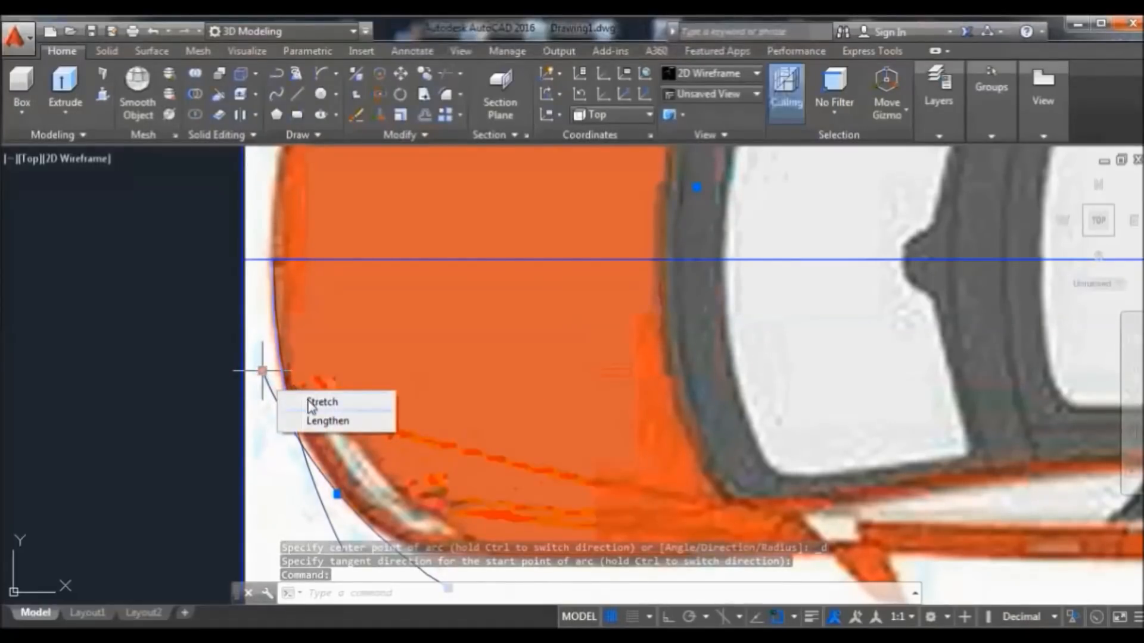
click(262, 372)
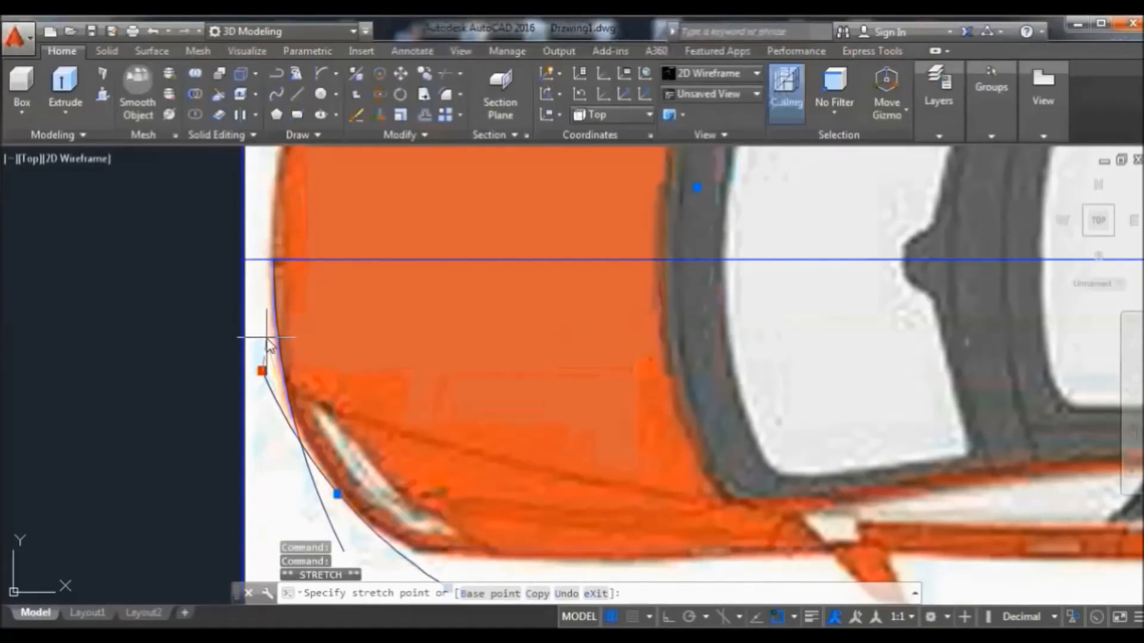
click(266, 338)
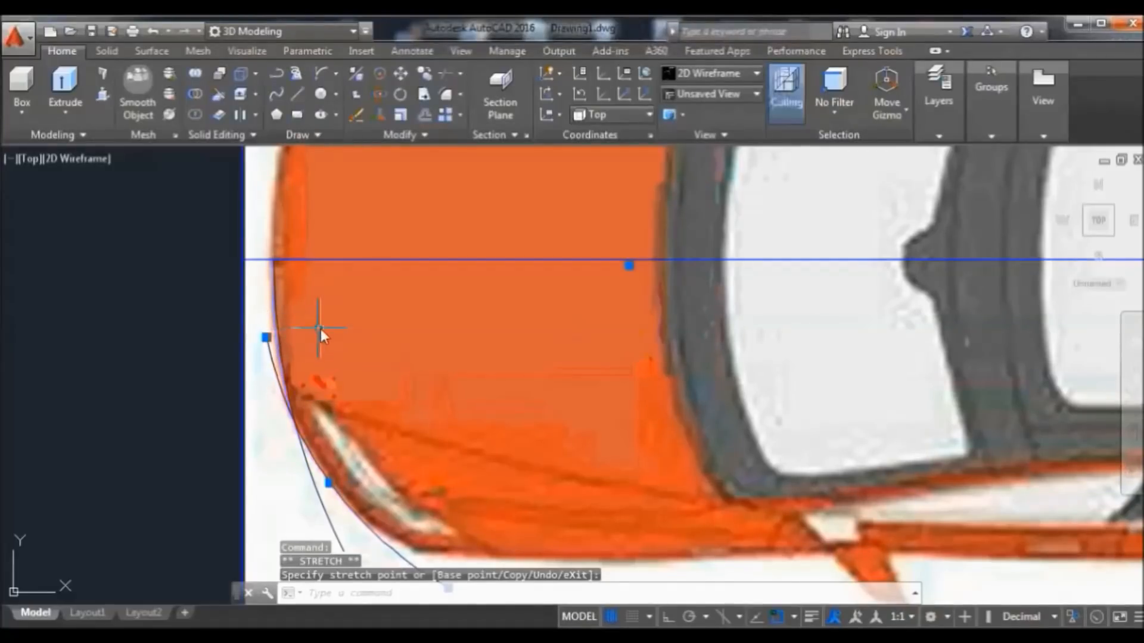
Start a new arc with ARC and pan the view so the whole car shows
text(arc)
key(Return)
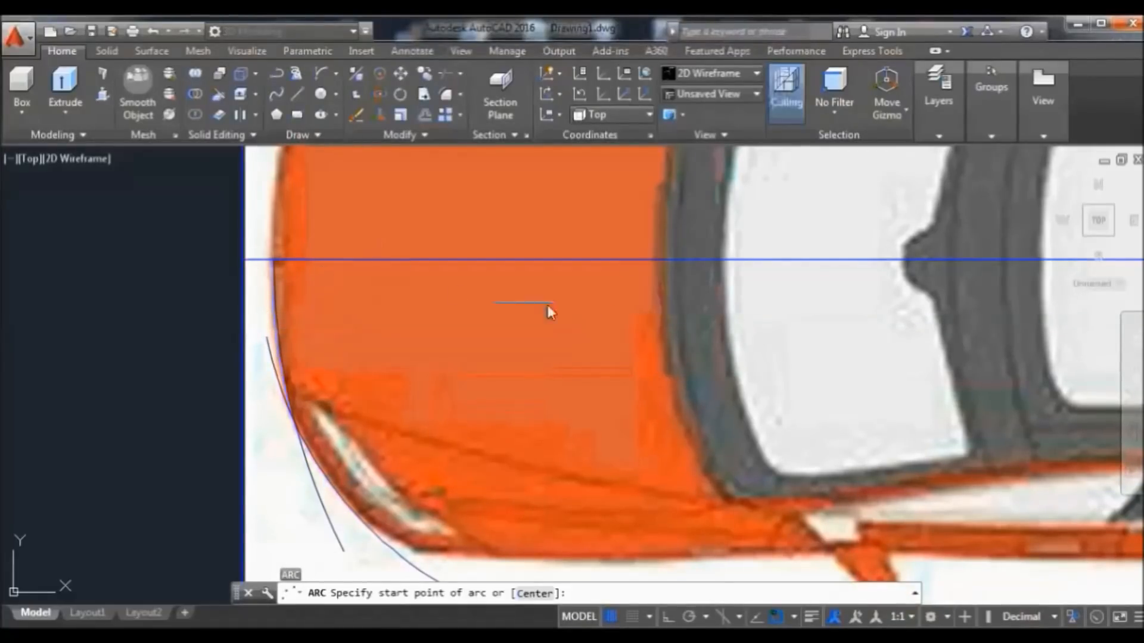
scroll(693, 308, down, 2)
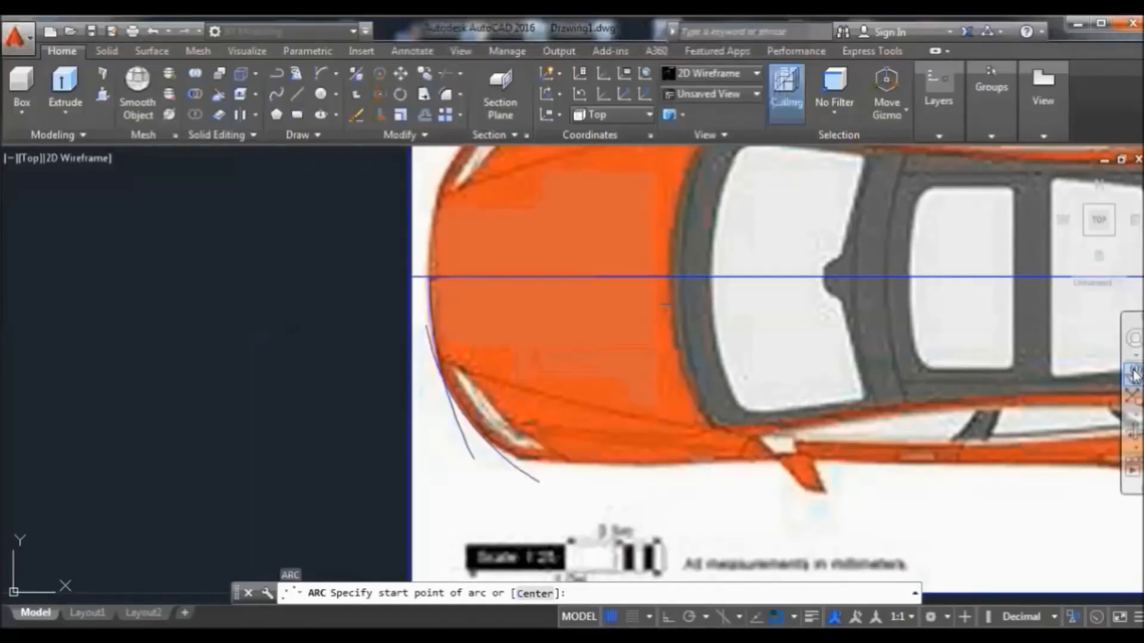
click(1133, 374)
drag(906, 371, 720, 409)
drag(703, 342, 630, 360)
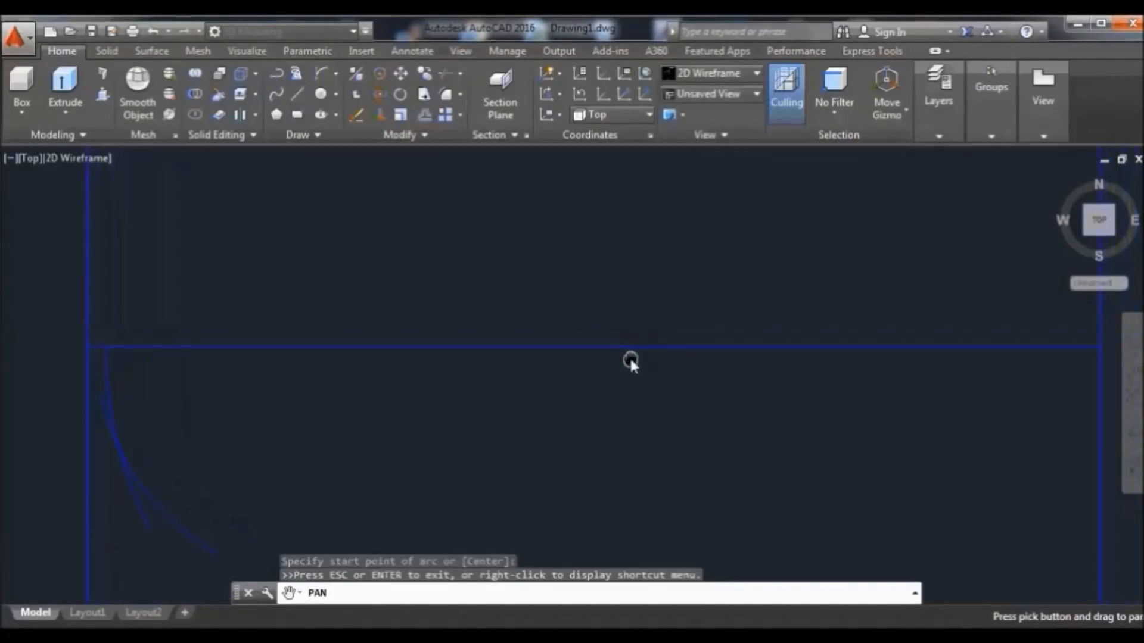
right_click(537, 262)
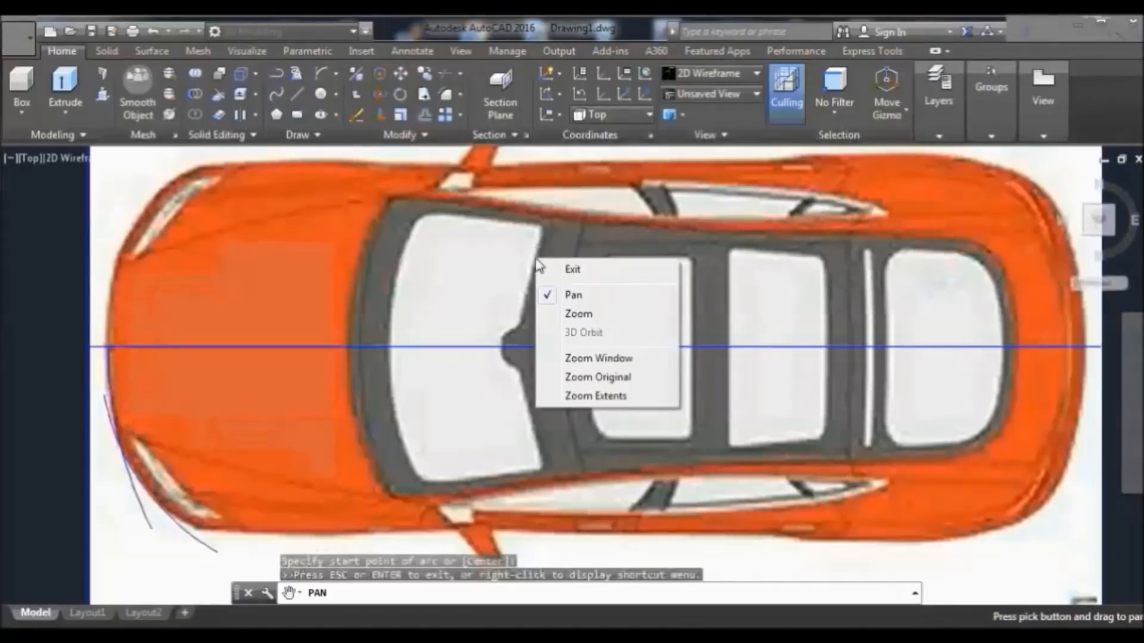
click(574, 269)
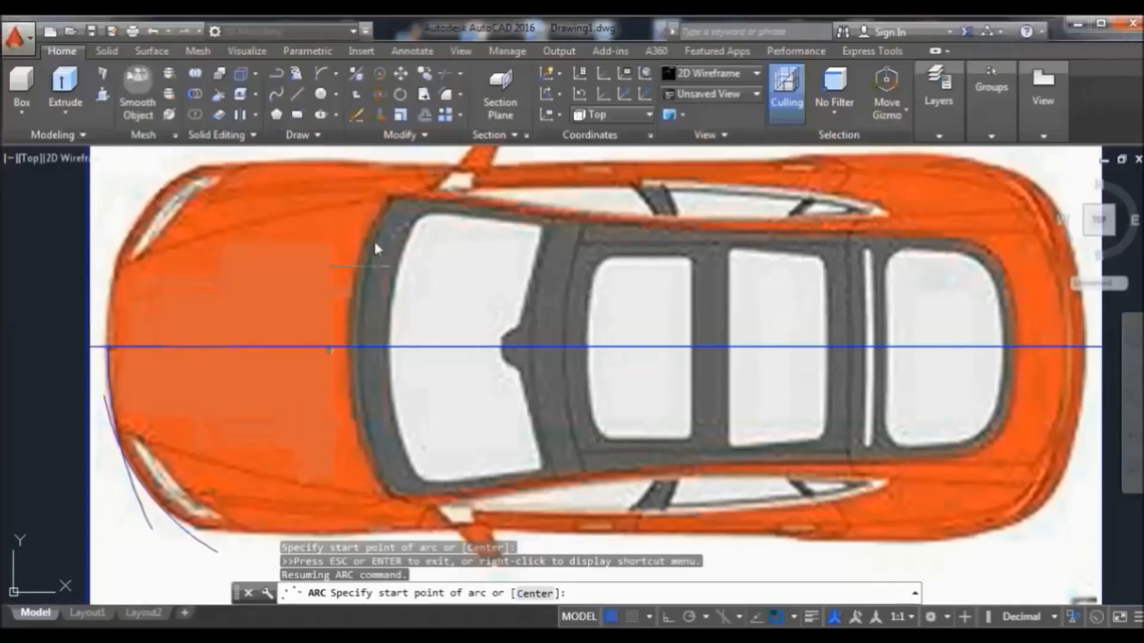
Pick an arc start on the car's front, then cancel the unfinished arc
click(414, 170)
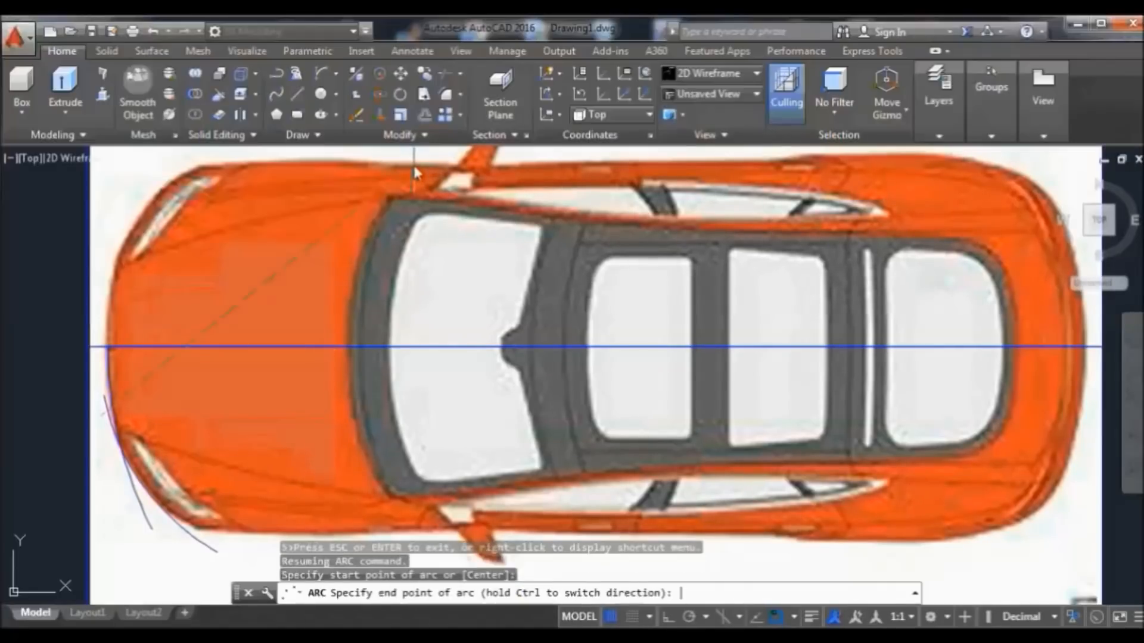
key(Return)
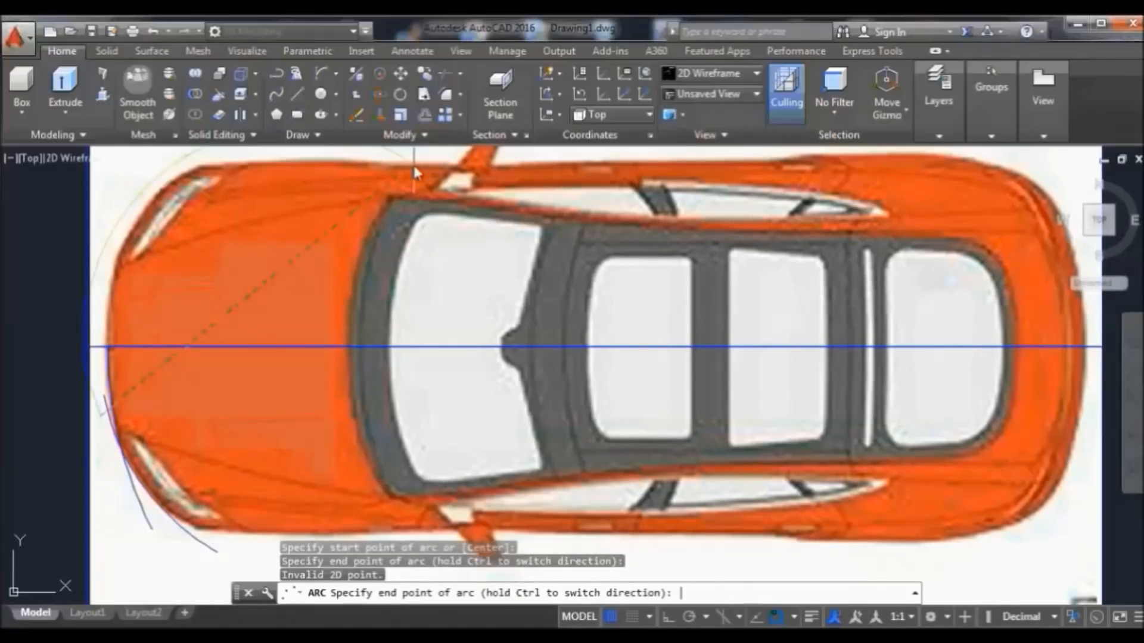
key(Escape)
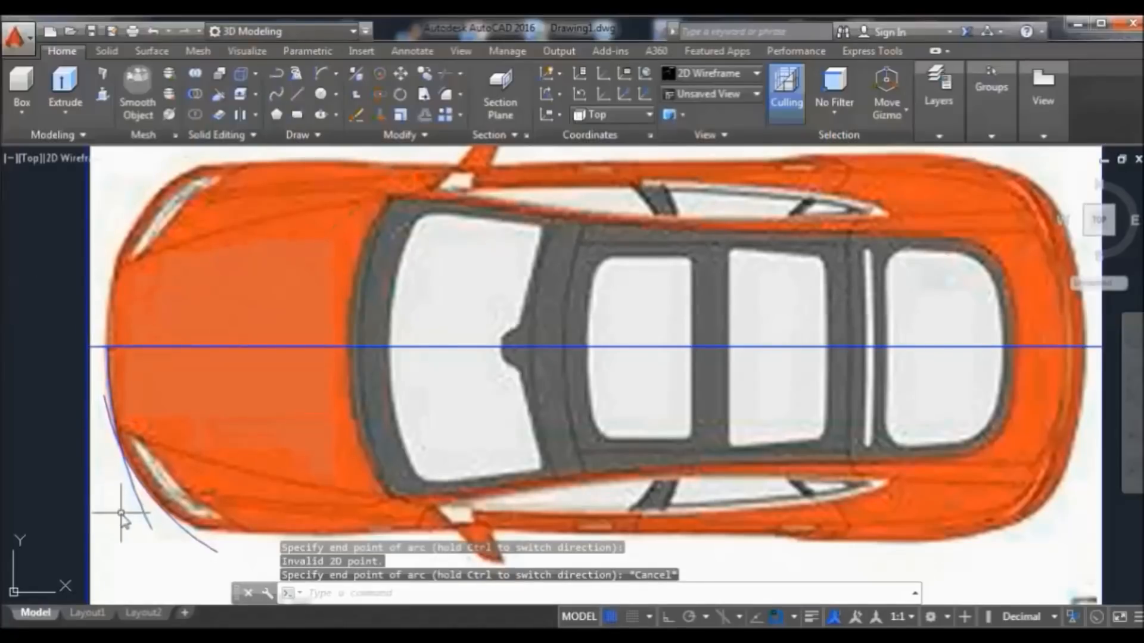
scroll(121, 513, up, 2)
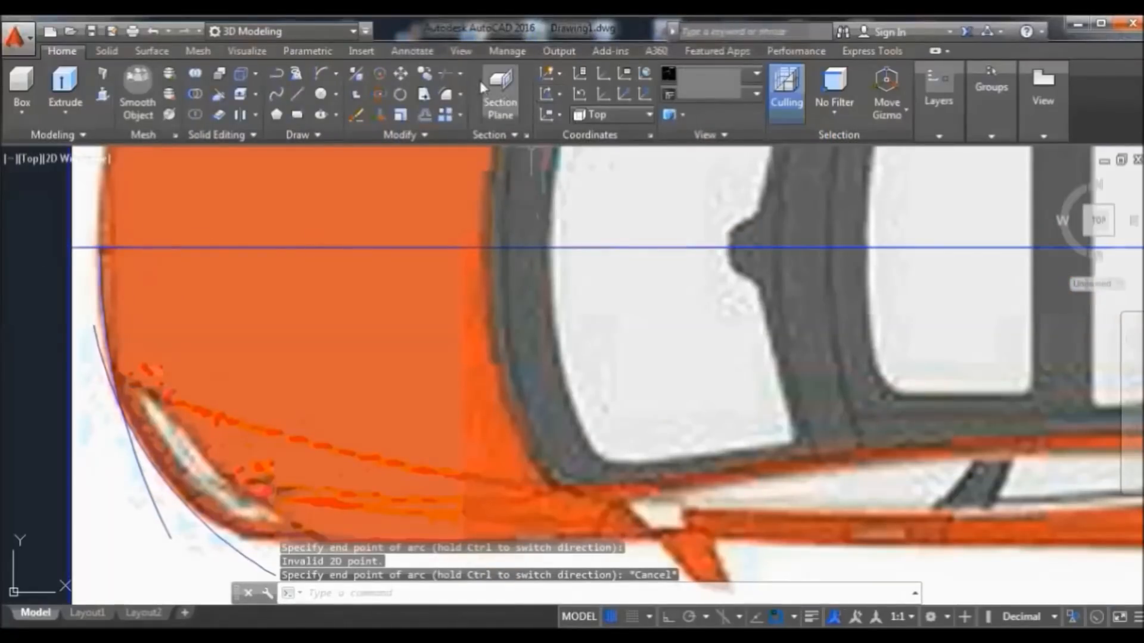
click(447, 74)
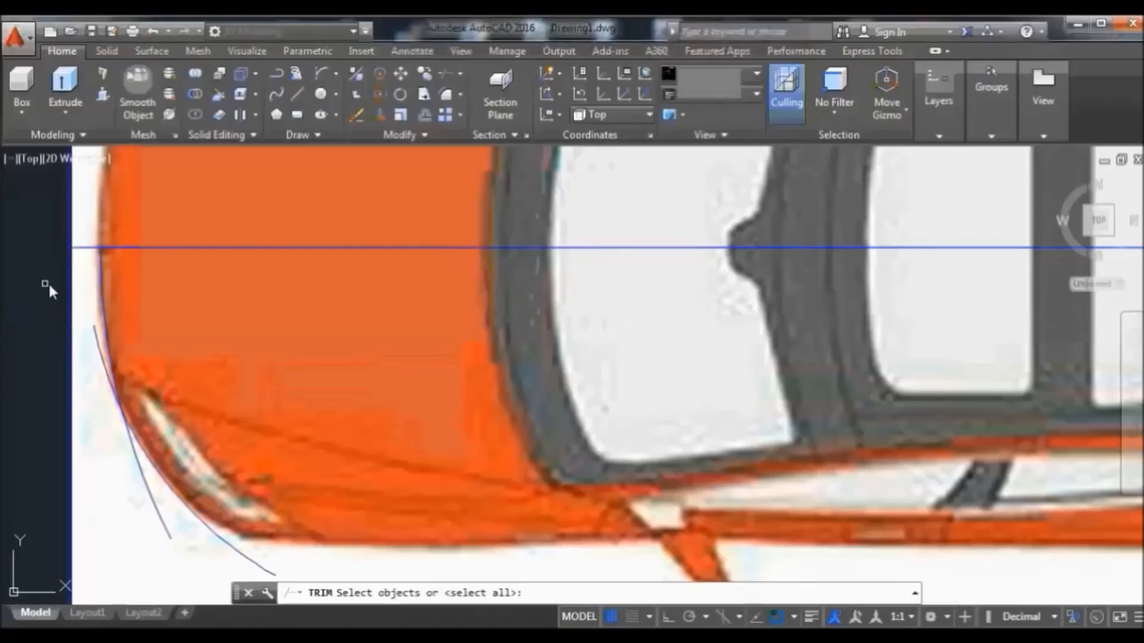
Trim curve pieces at the left edge and front corner, then erase the large arc
key(Return)
click(96, 342)
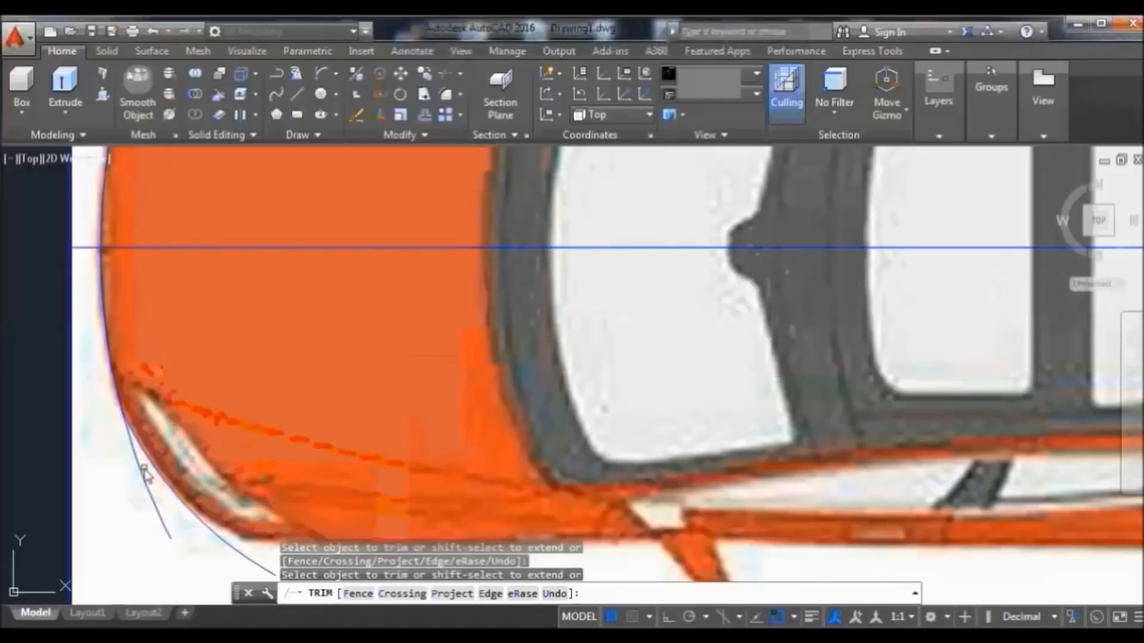
click(145, 467)
click(142, 477)
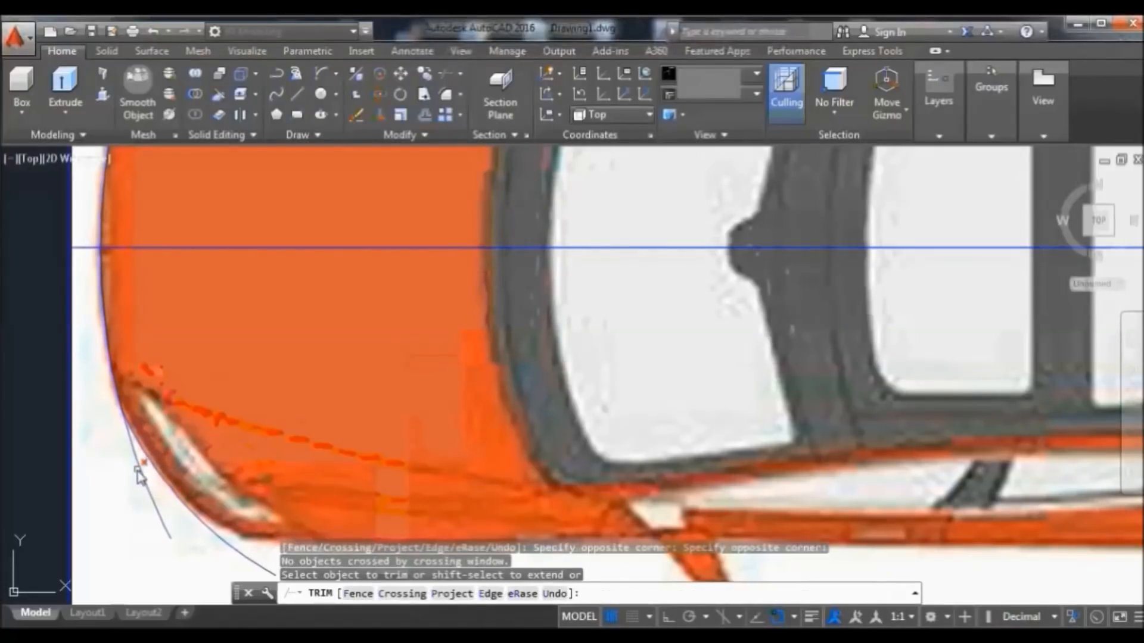
click(138, 474)
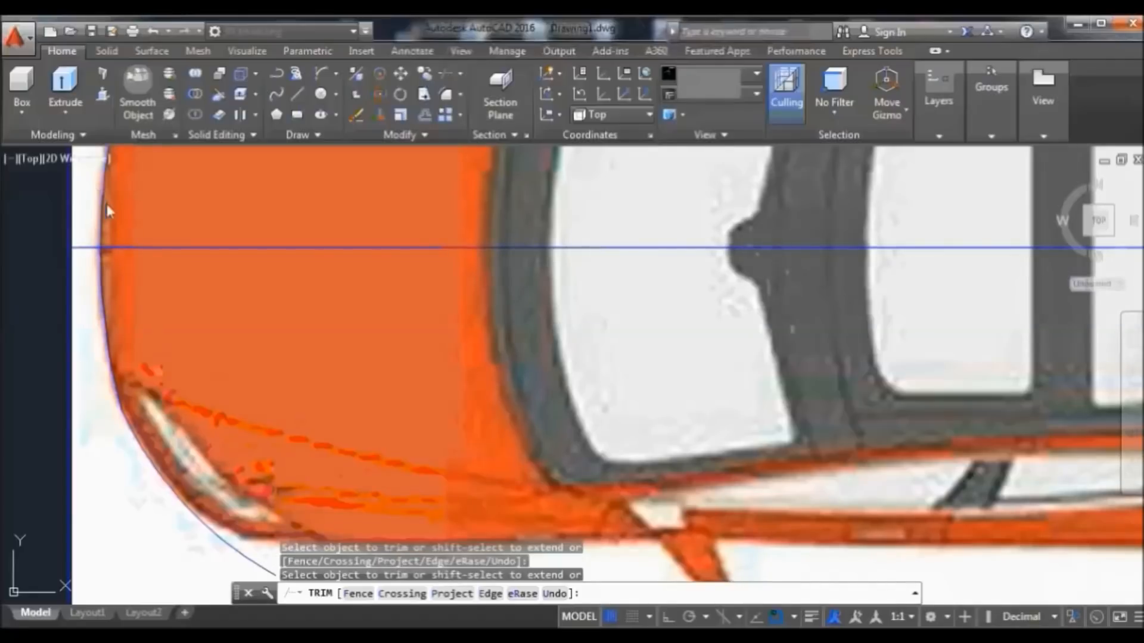
scroll(111, 197, down, 2)
scroll(179, 218, down, 2)
right_click(227, 200)
click(268, 209)
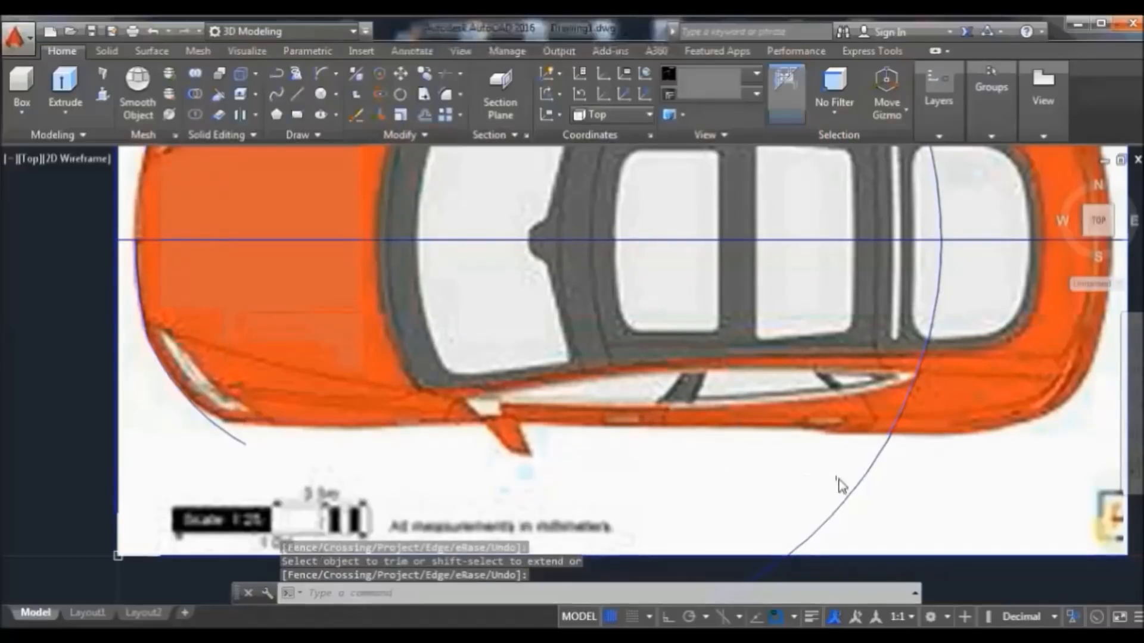
click(856, 487)
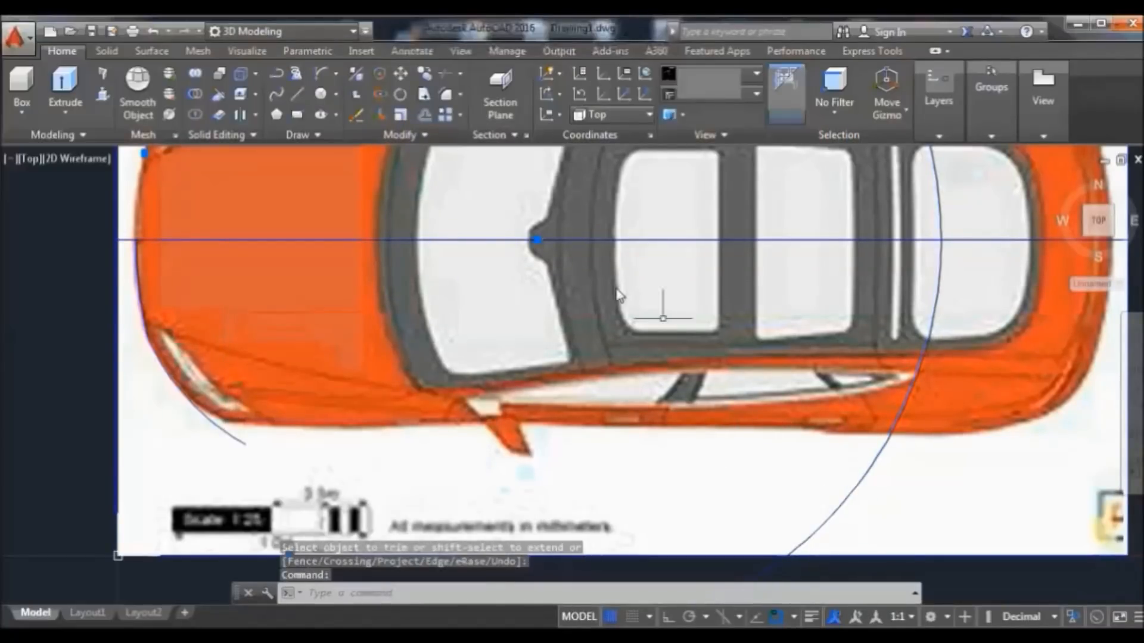
click(355, 114)
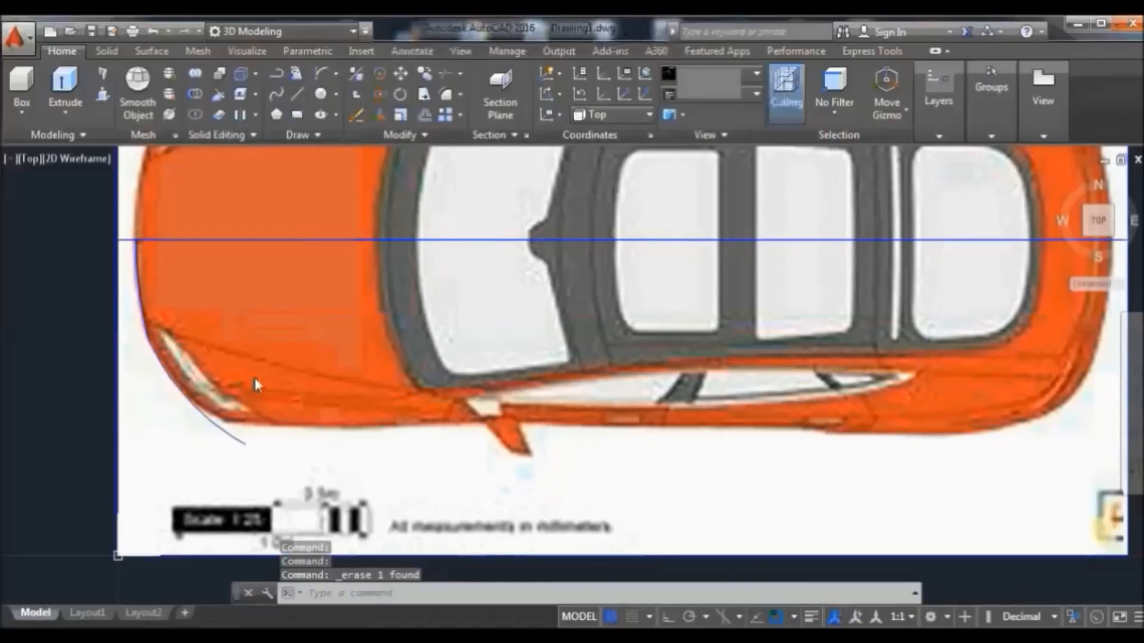
Stretch the small front-left corner arc's endpoint below the bumper, then delete it
click(239, 441)
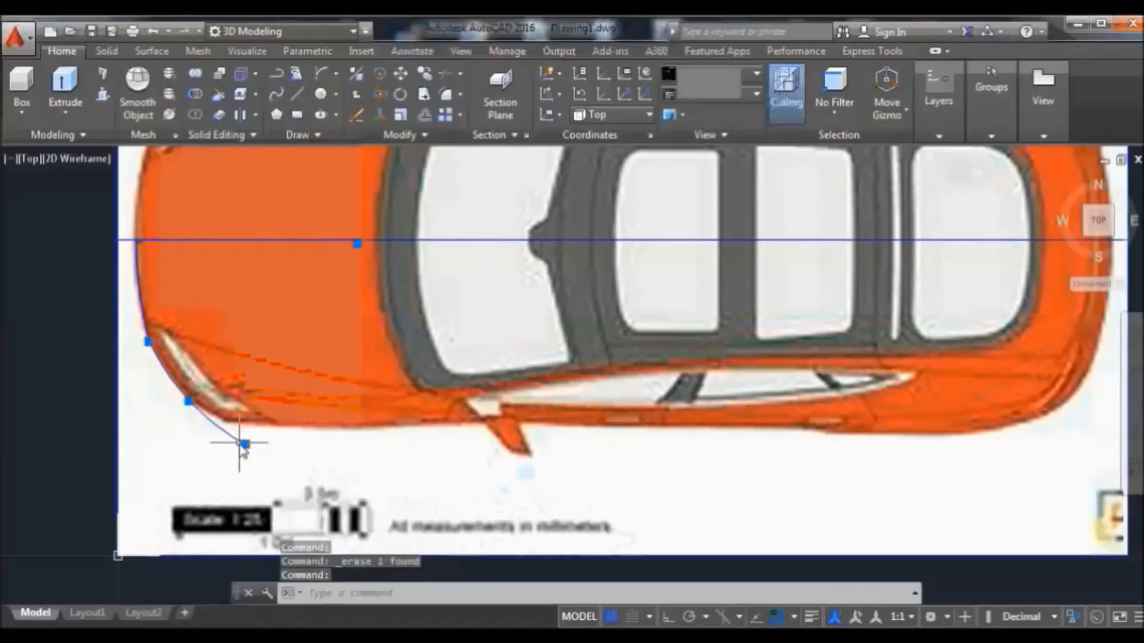
mouse_move(244, 445)
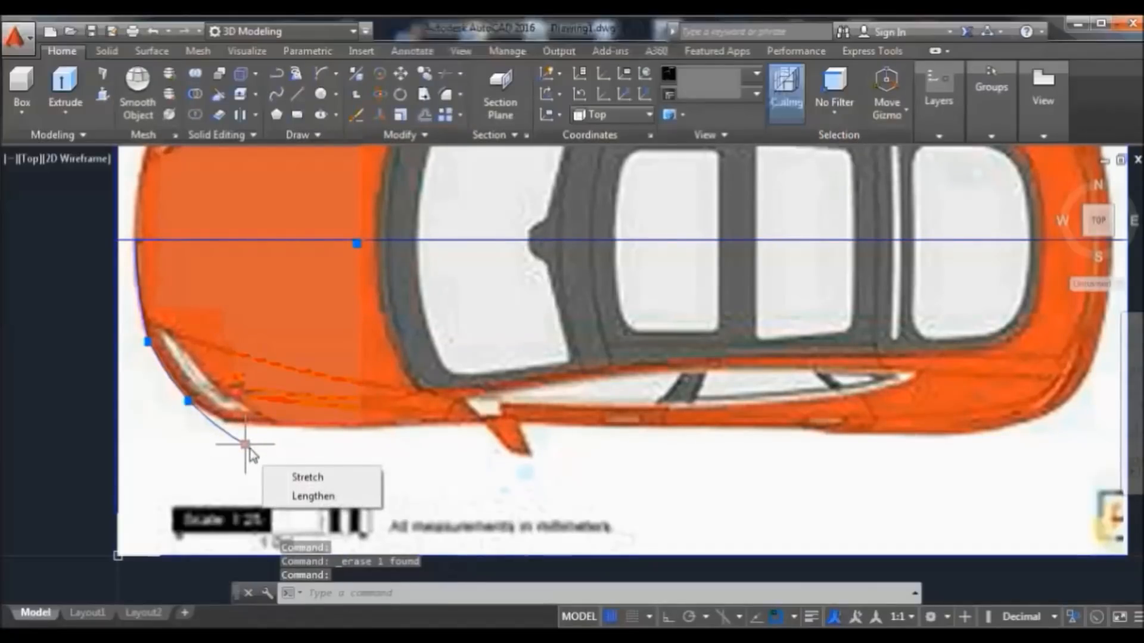
click(306, 477)
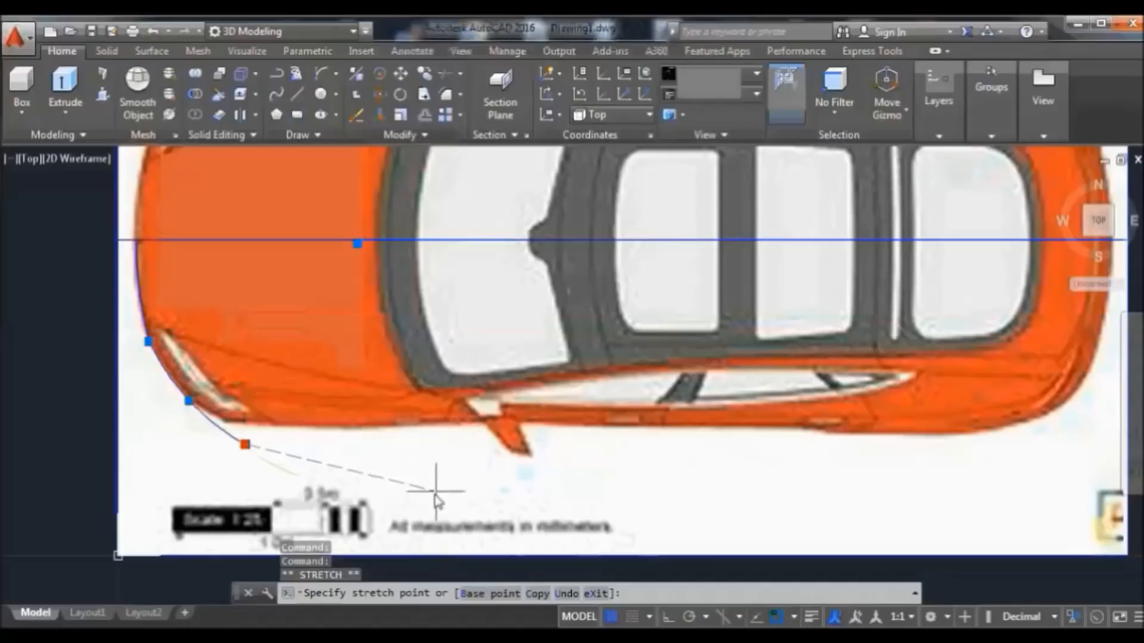
click(292, 433)
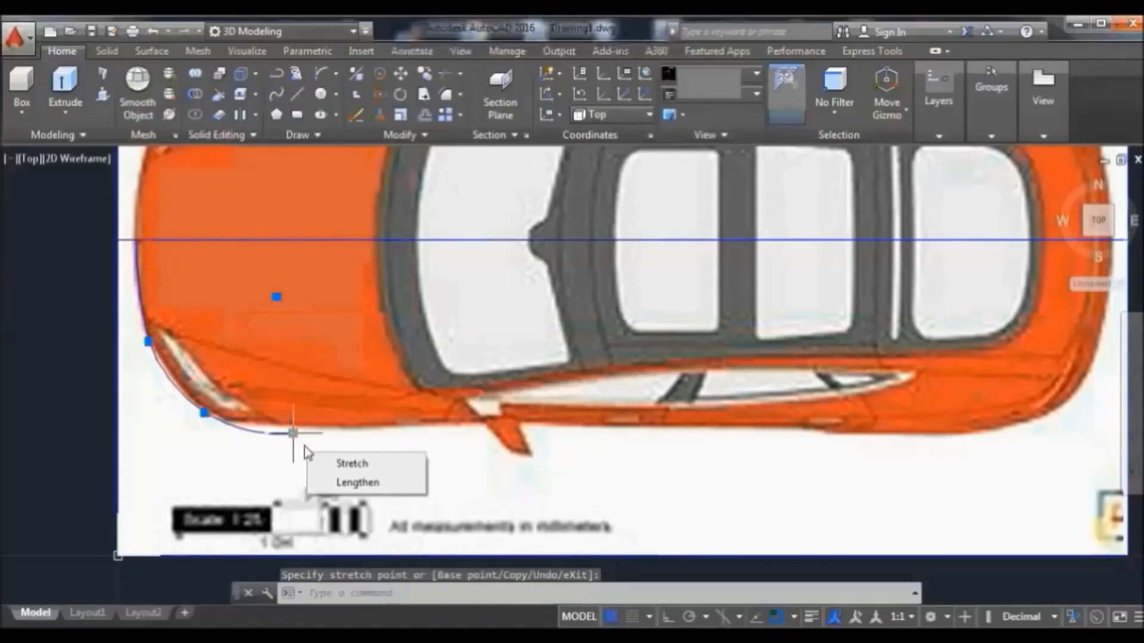
click(351, 463)
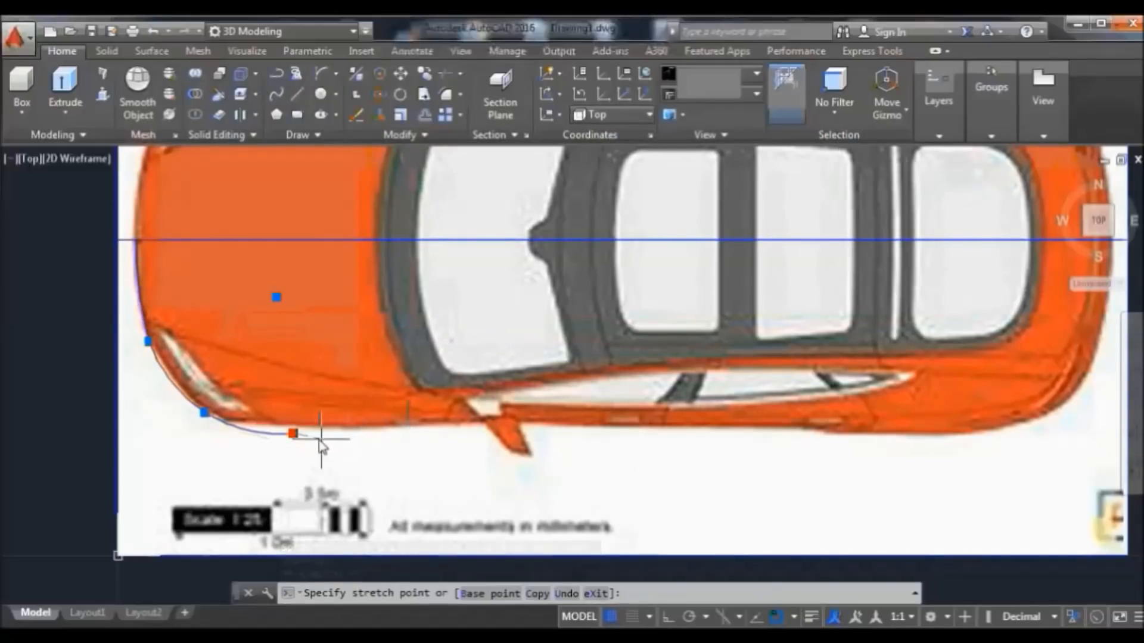
click(283, 465)
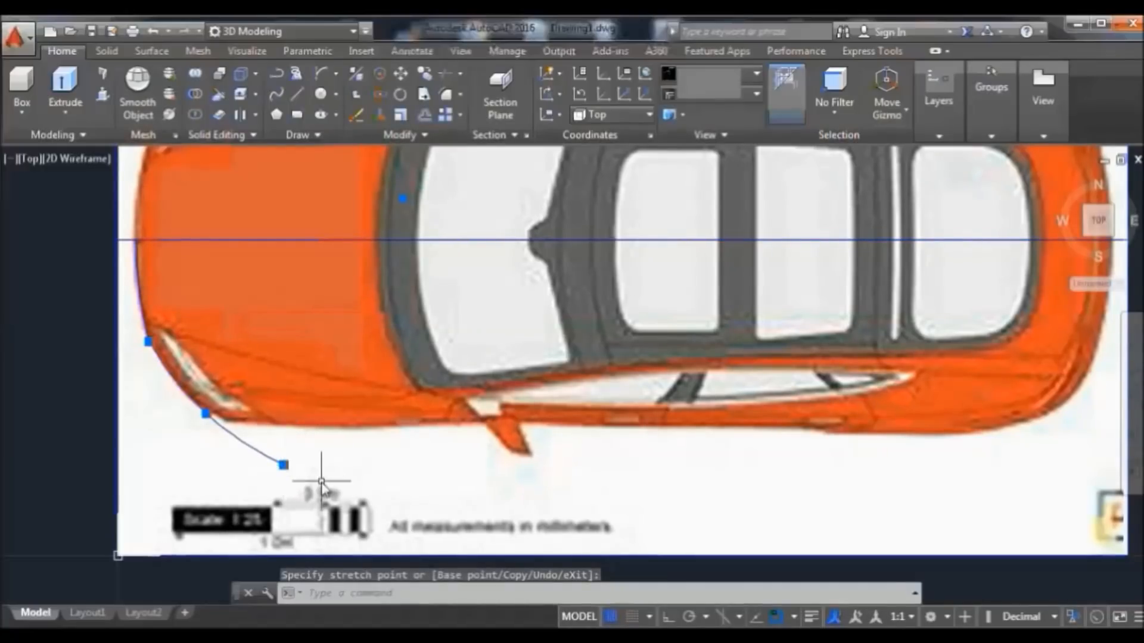
key(Delete)
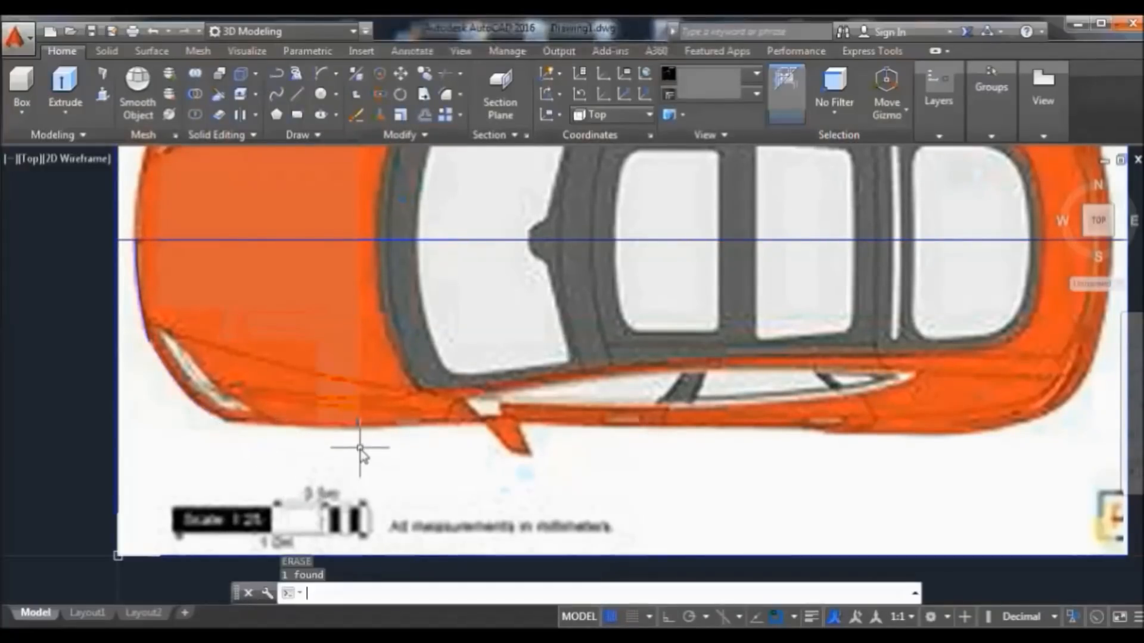
click(320, 77)
Draw a replacement arc from the car's left edge down to below the front corner
click(148, 341)
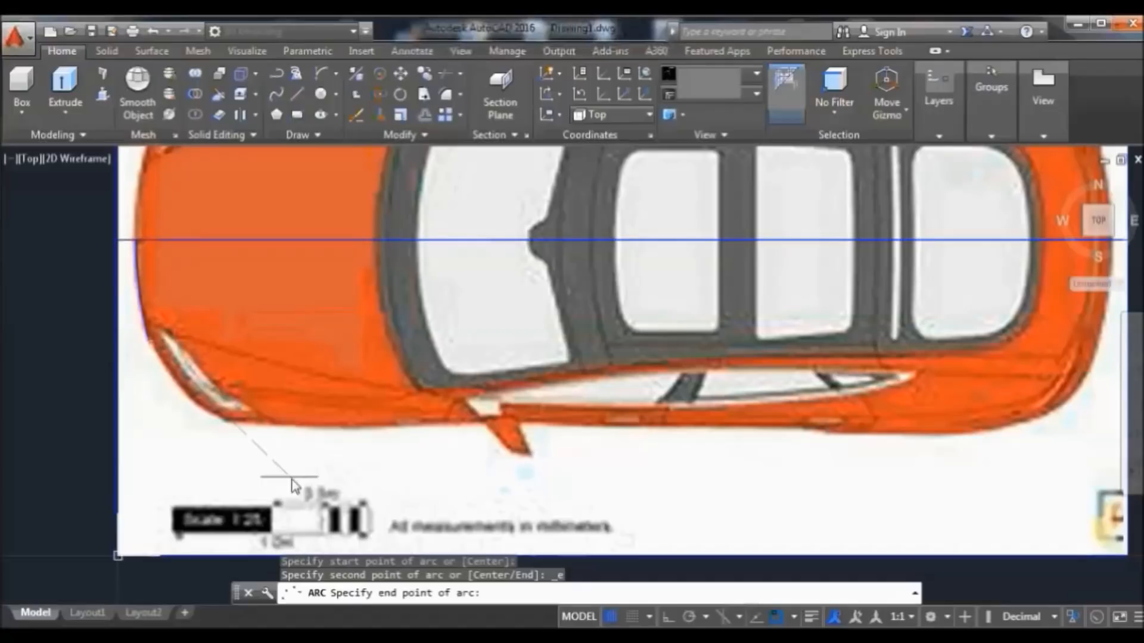
click(290, 478)
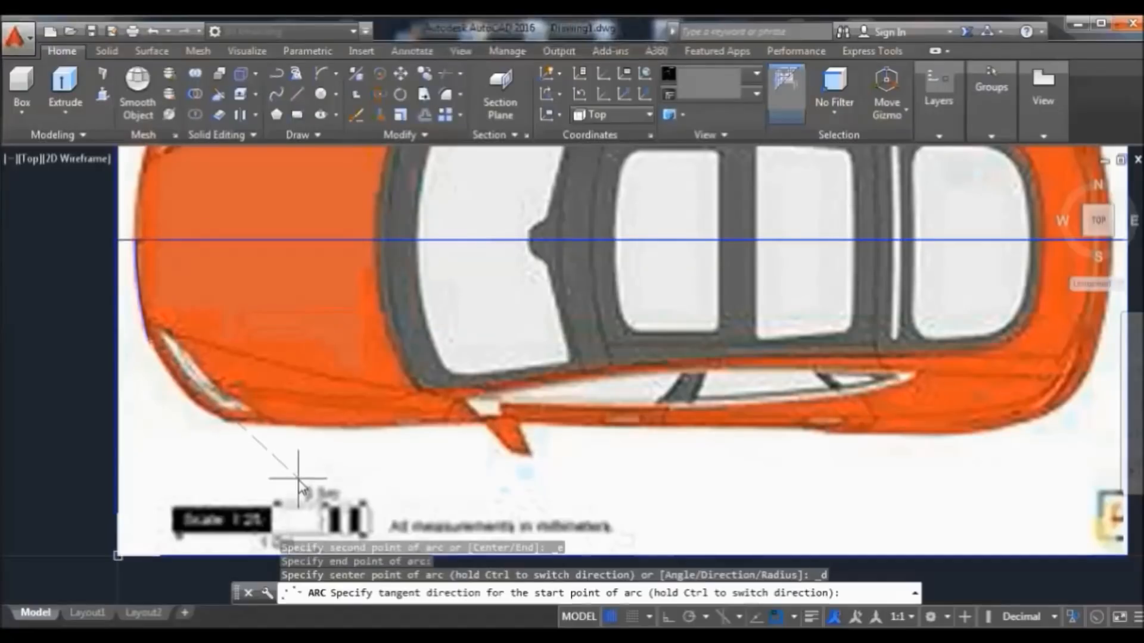
click(230, 476)
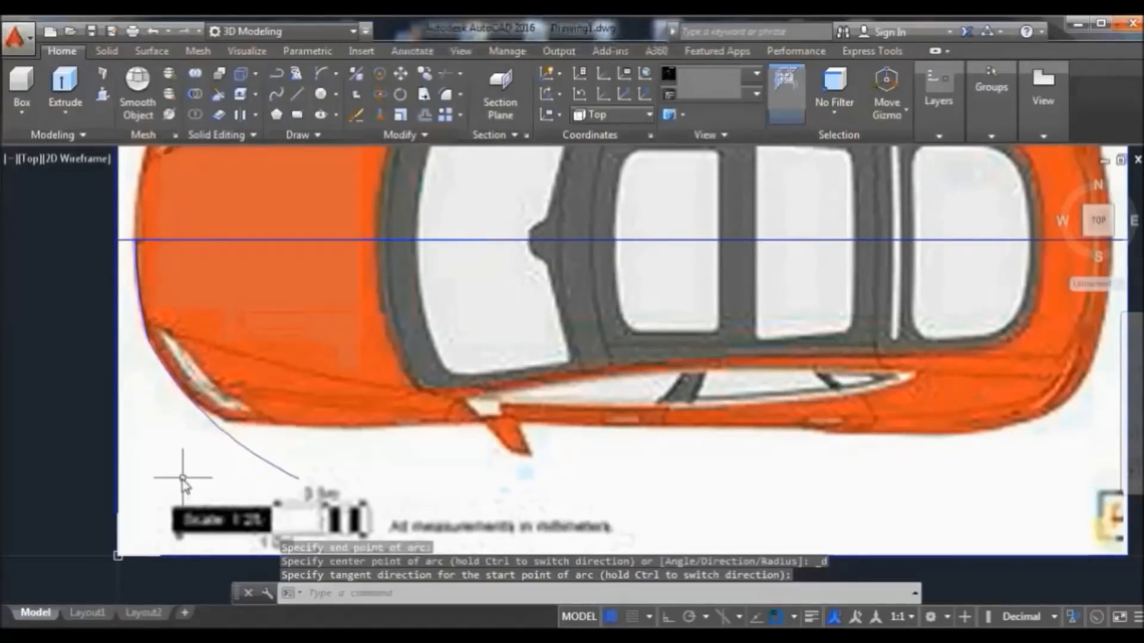
Join the two front-corner curves into a single polyline
click(174, 381)
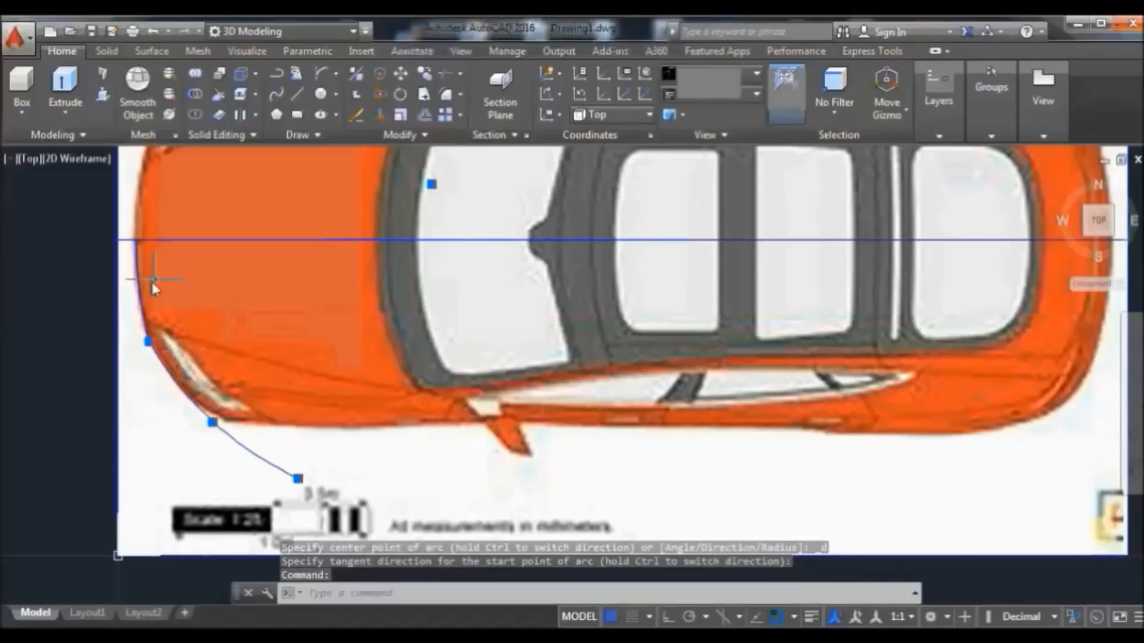
click(137, 286)
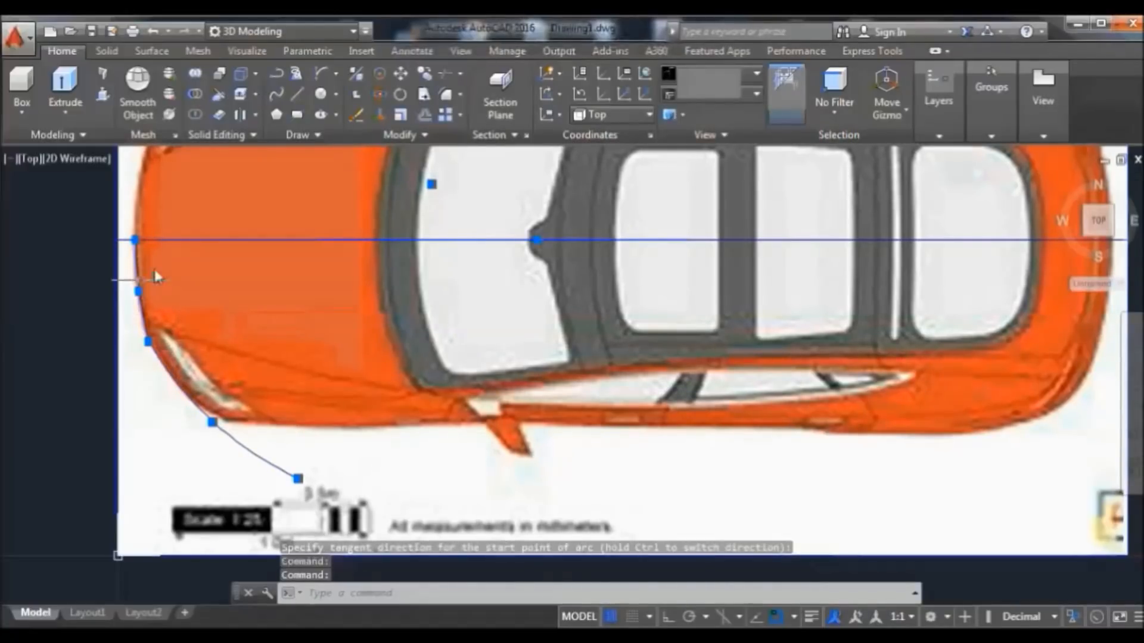
click(383, 140)
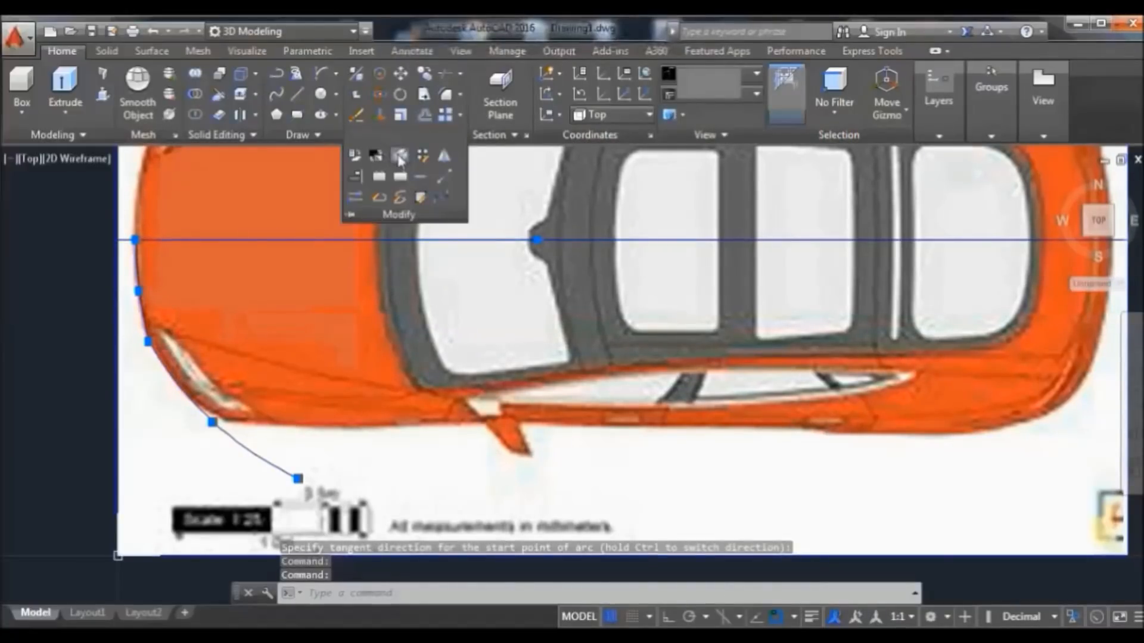
click(420, 176)
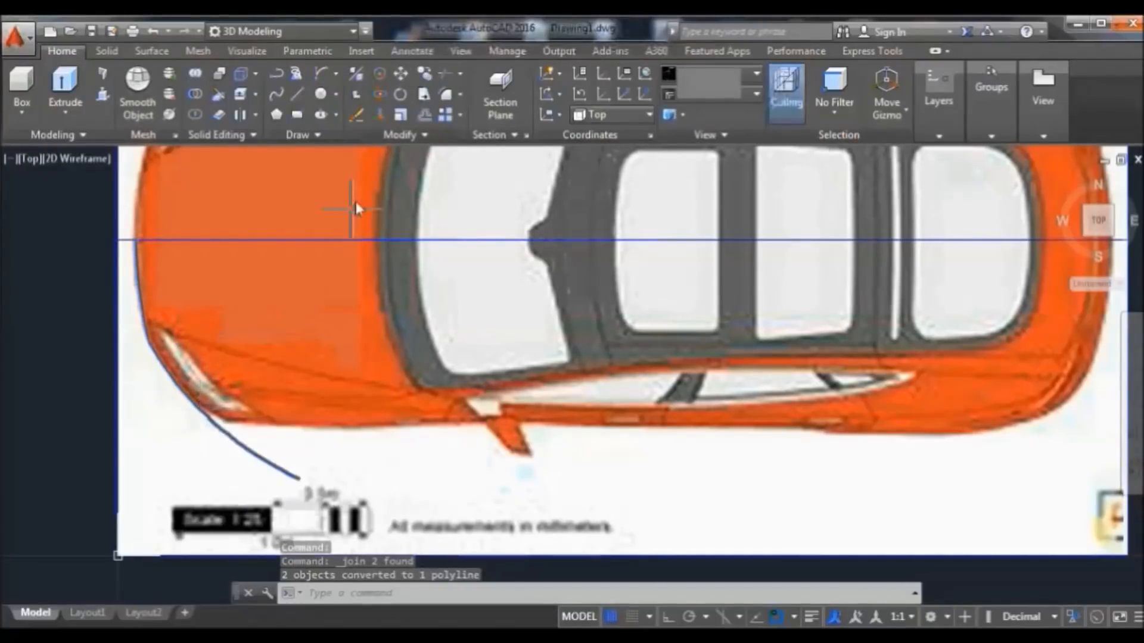
Draw a shallow arc along the car's lower side from the front to the rear
click(321, 74)
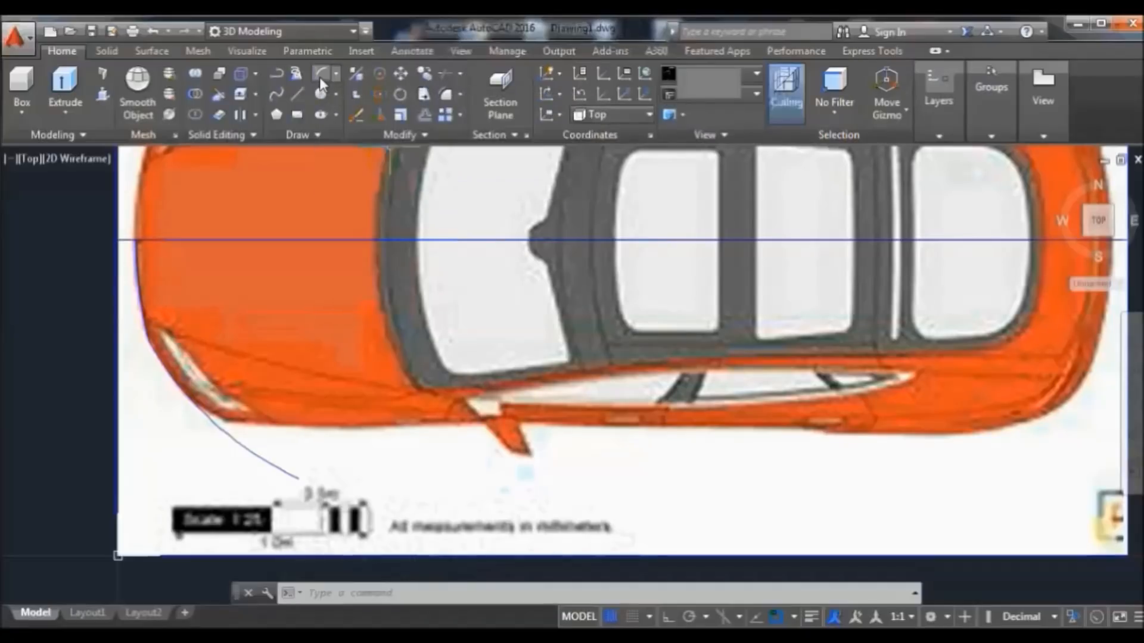
click(141, 404)
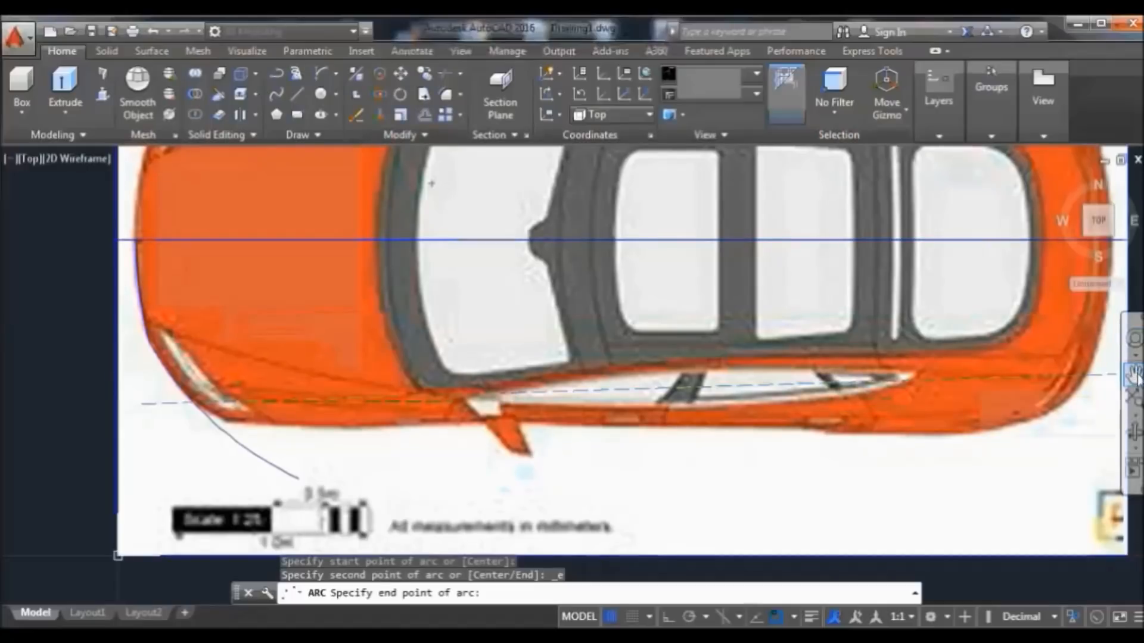
click(1134, 372)
mouse_move(1009, 408)
mouse_down()
mouse_move(881, 445)
mouse_move(899, 436)
mouse_up()
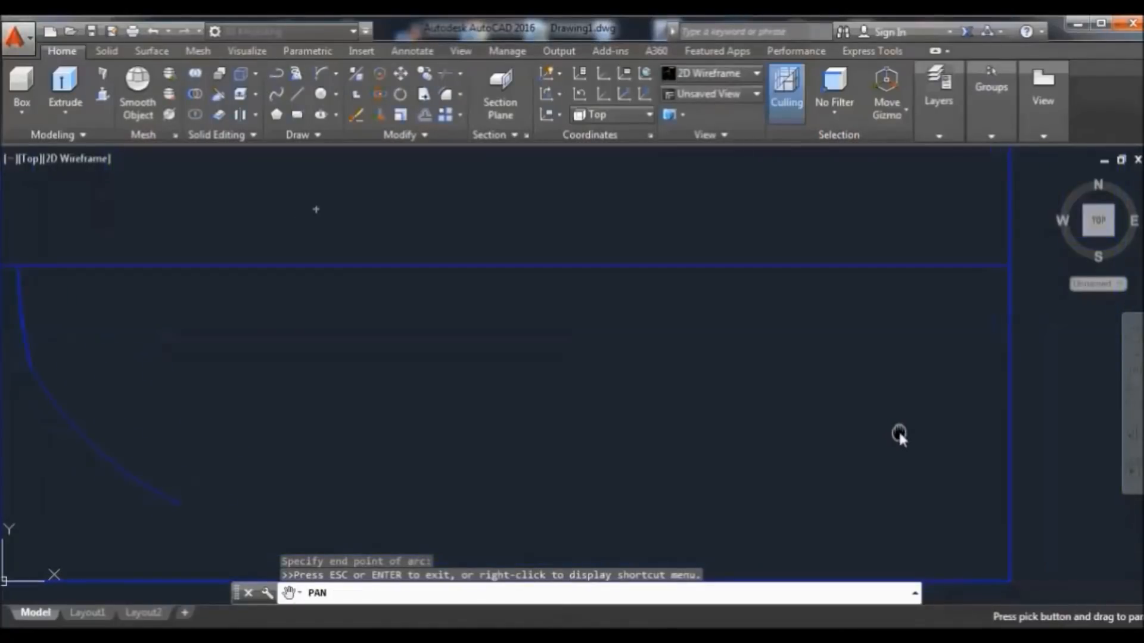
right_click(707, 350)
click(769, 358)
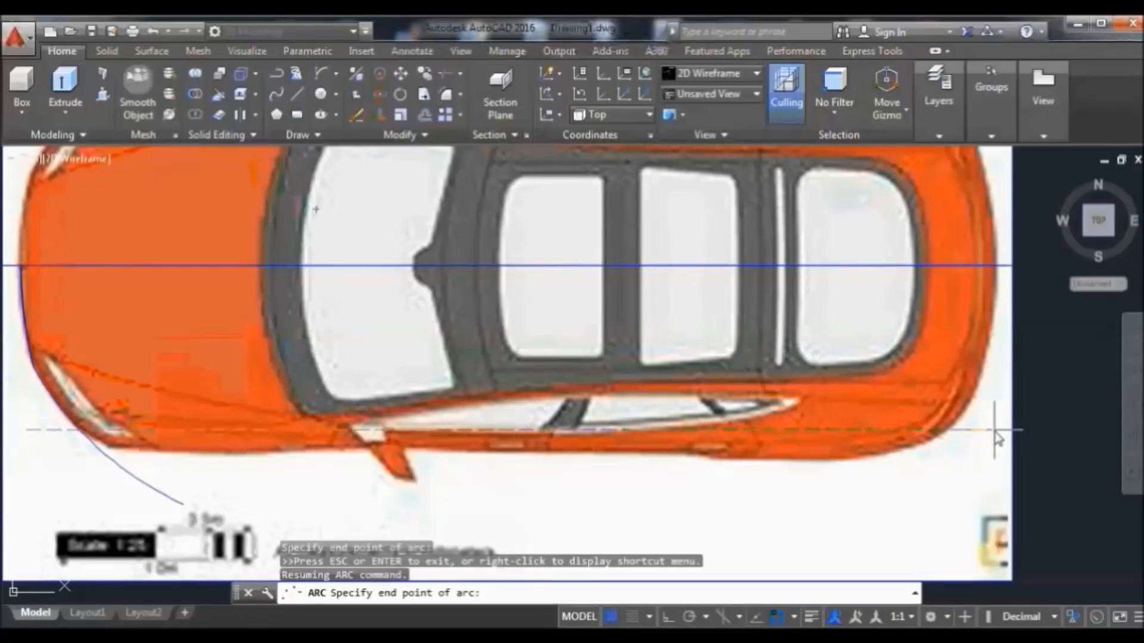
click(993, 430)
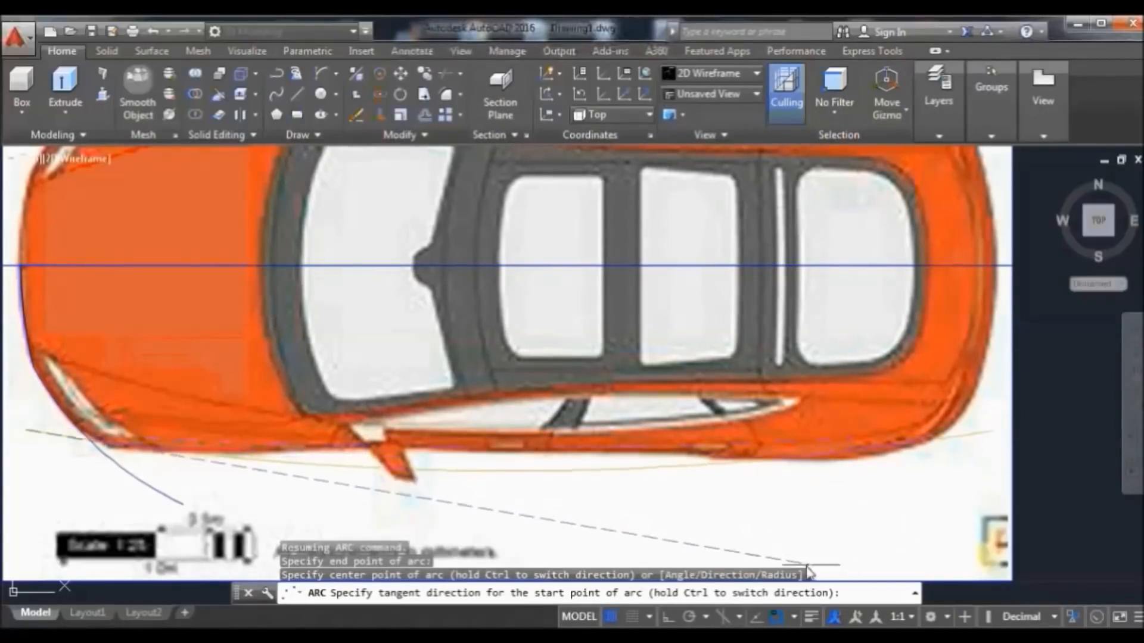
click(705, 547)
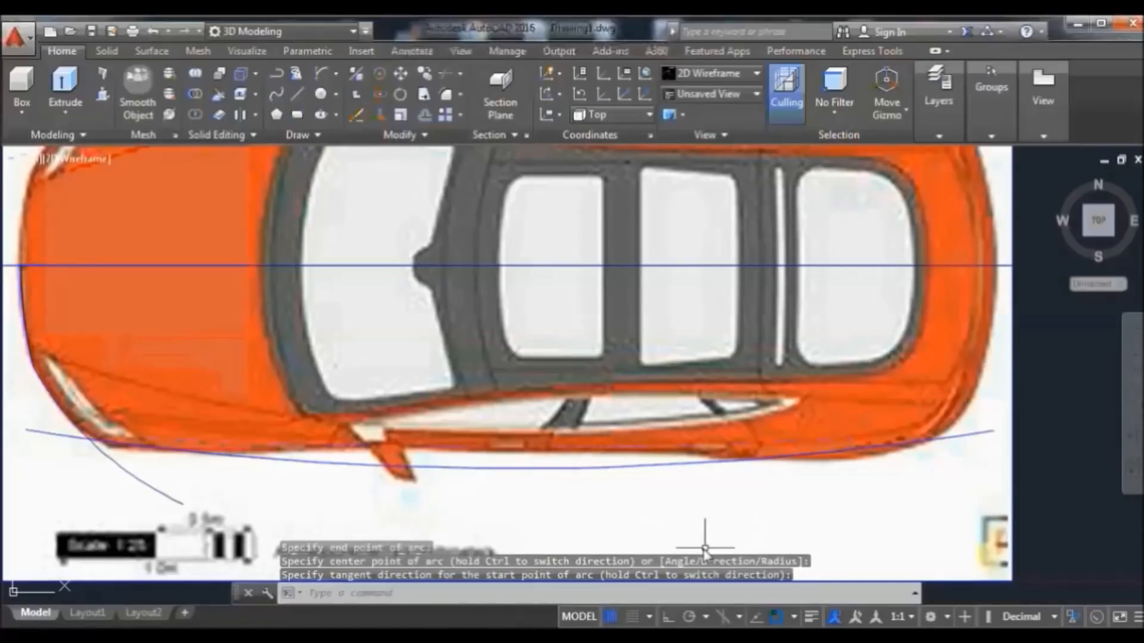
Stretch the arc's ends onto the body outline, with object snap turned off
click(993, 430)
mouse_move(993, 431)
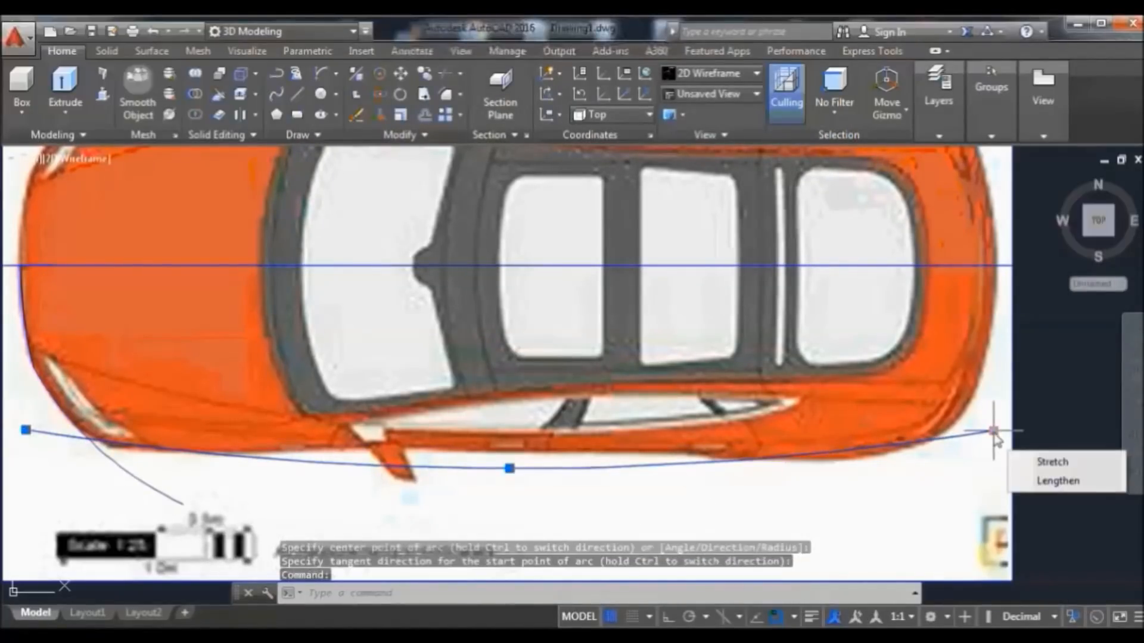
click(1052, 459)
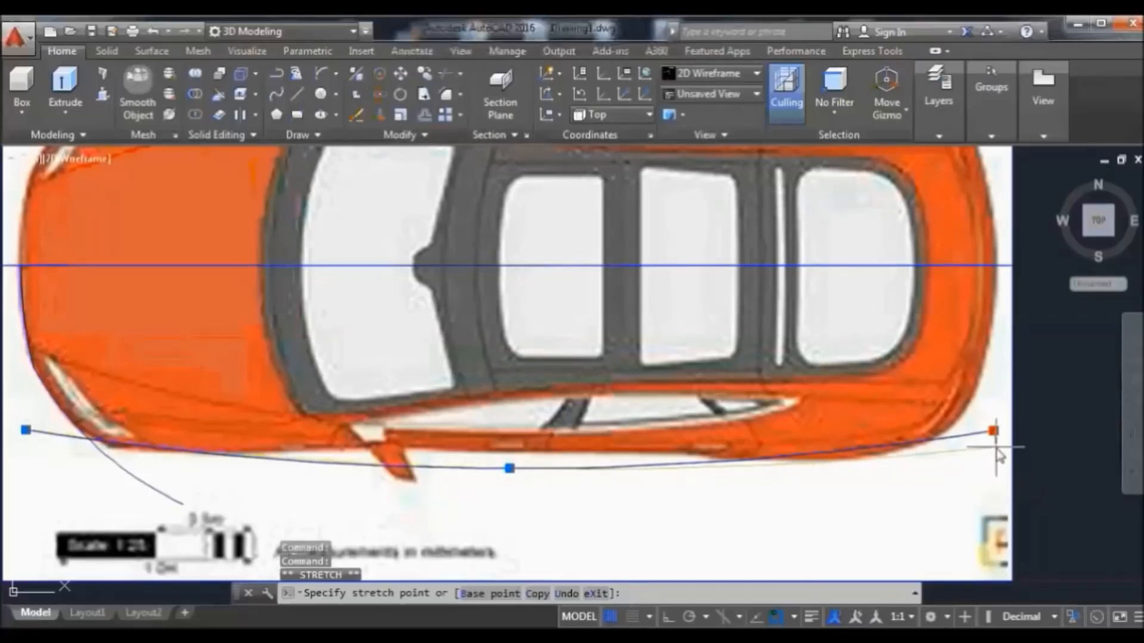
click(995, 446)
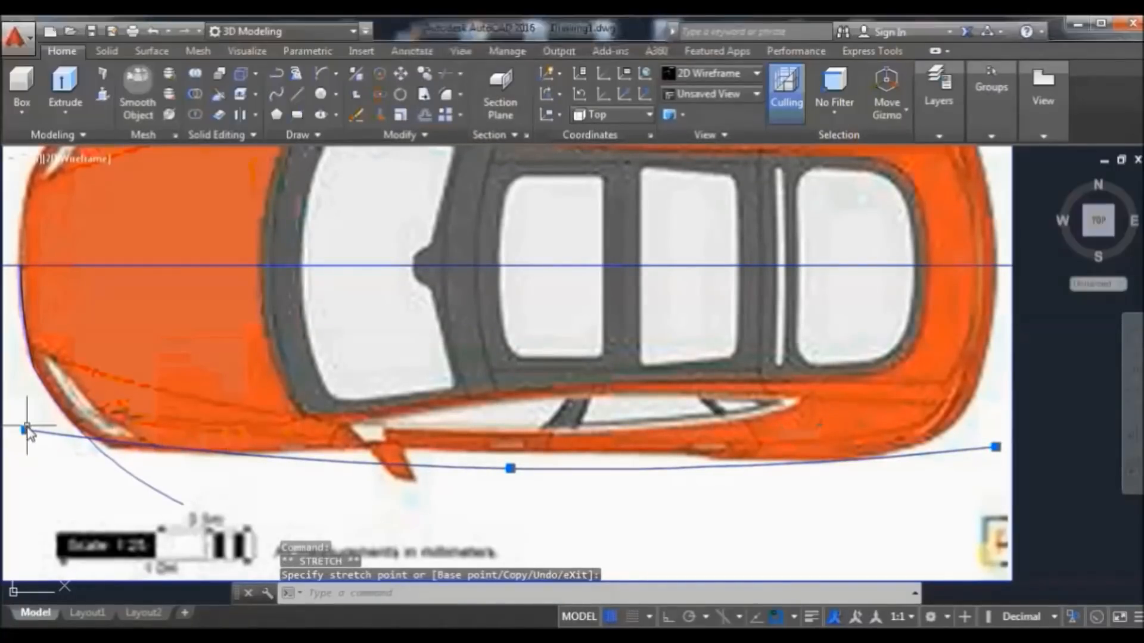
click(43, 456)
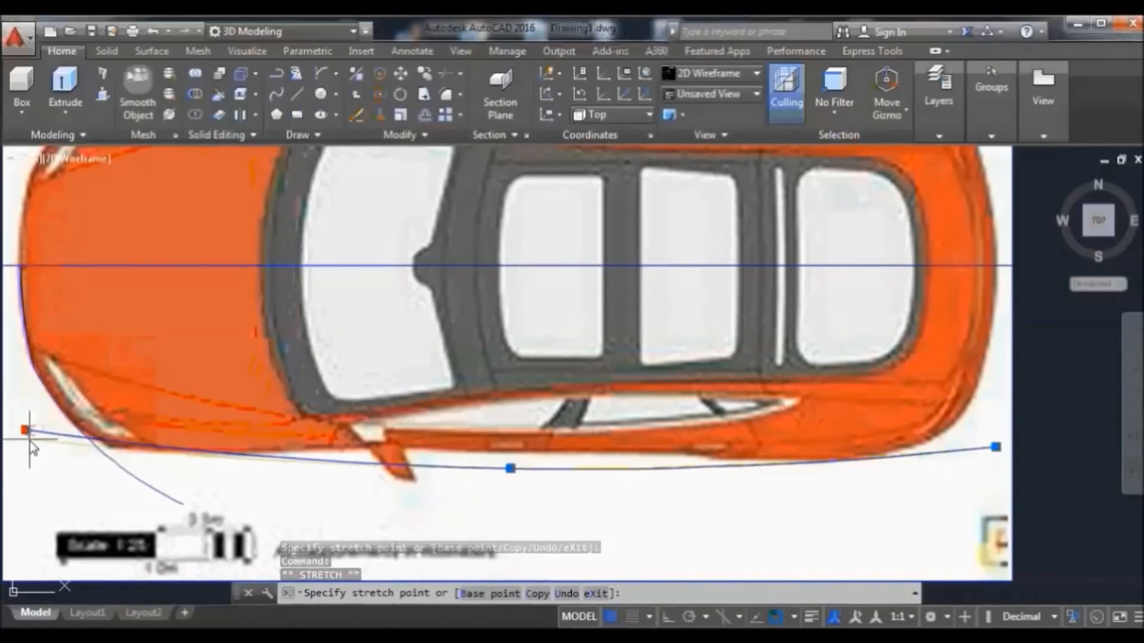
click(29, 440)
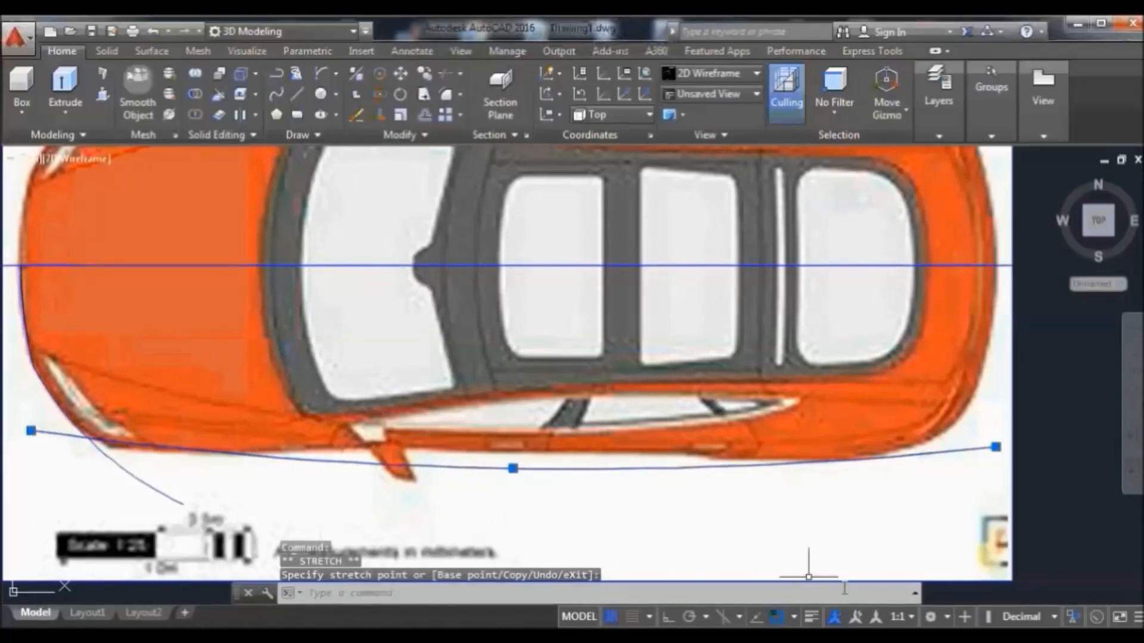
key(F3)
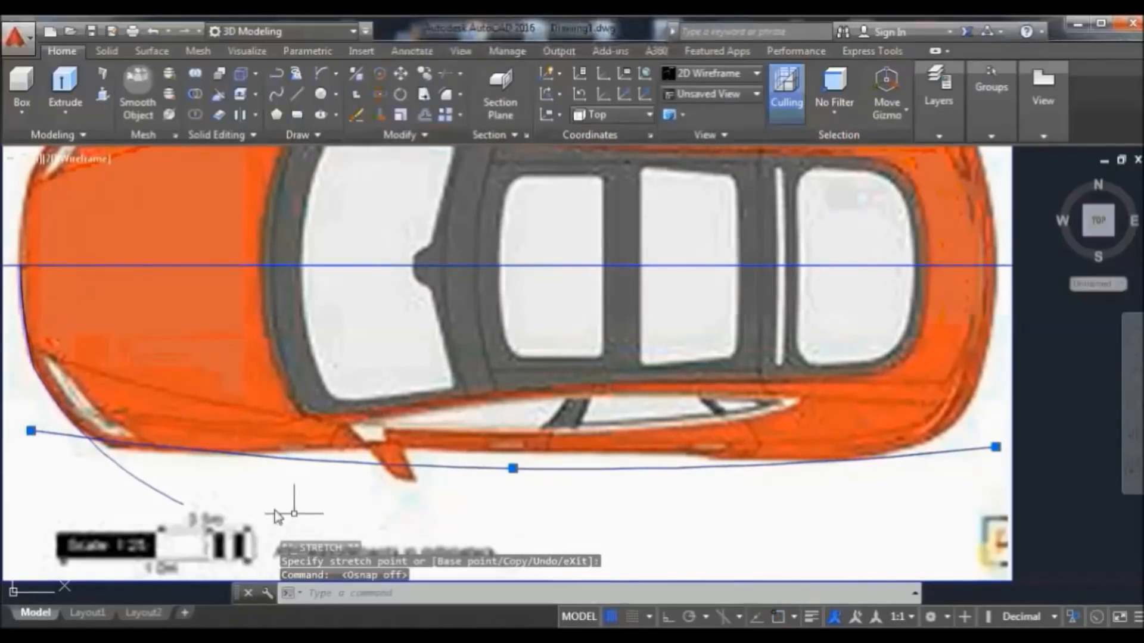
mouse_move(31, 431)
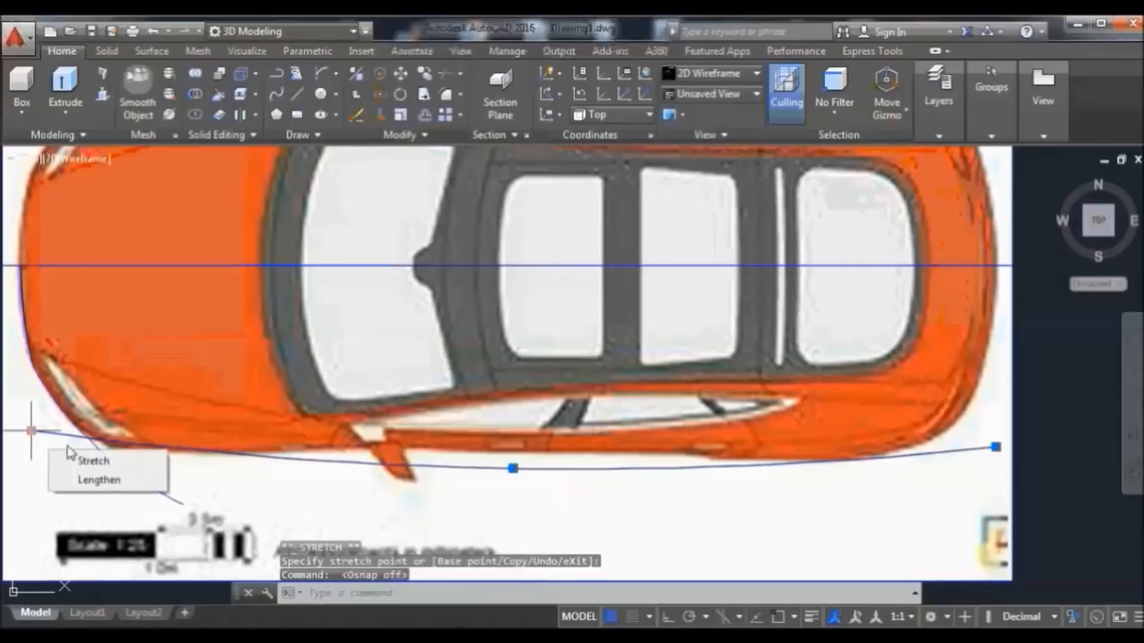
click(92, 462)
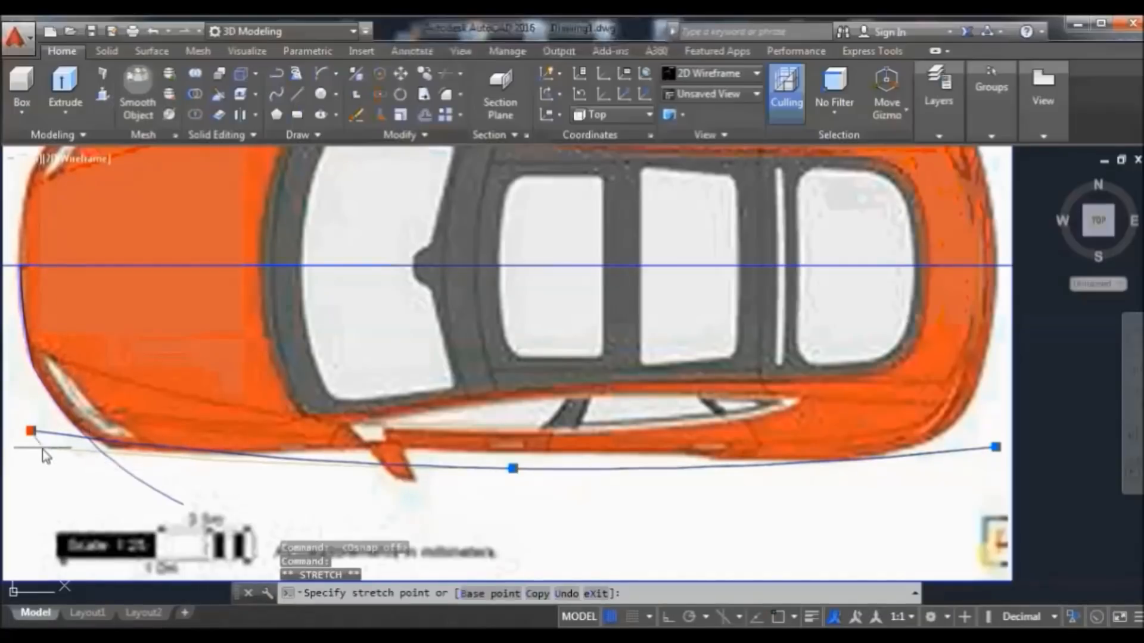
click(37, 442)
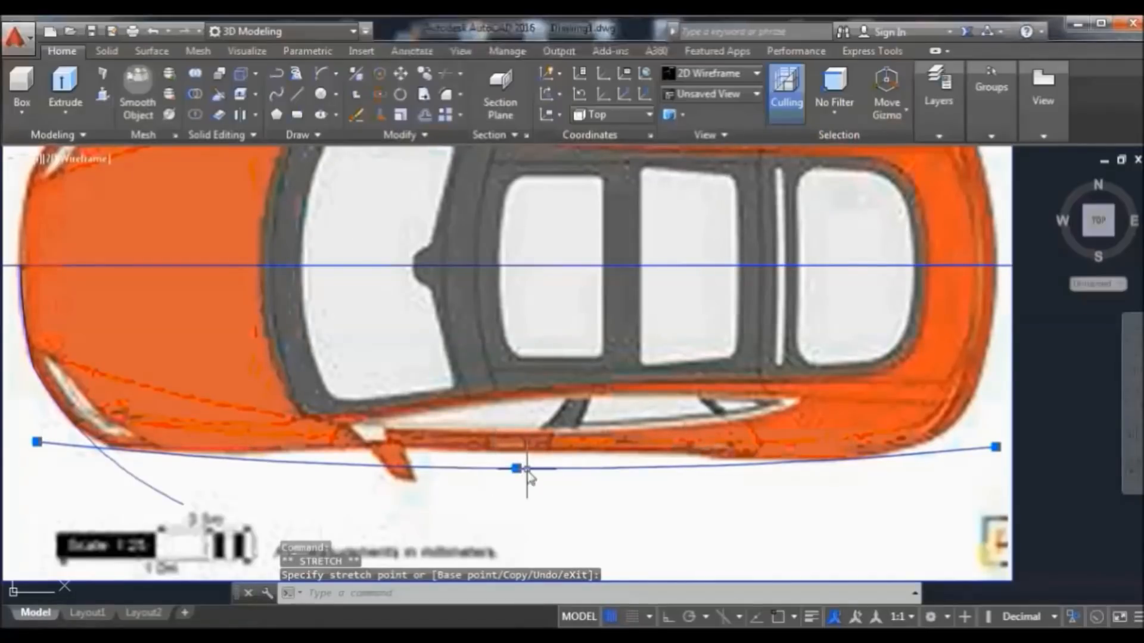
Raise the arc's midpoint to flatten it and realign both ends with the side edge
mouse_move(517, 469)
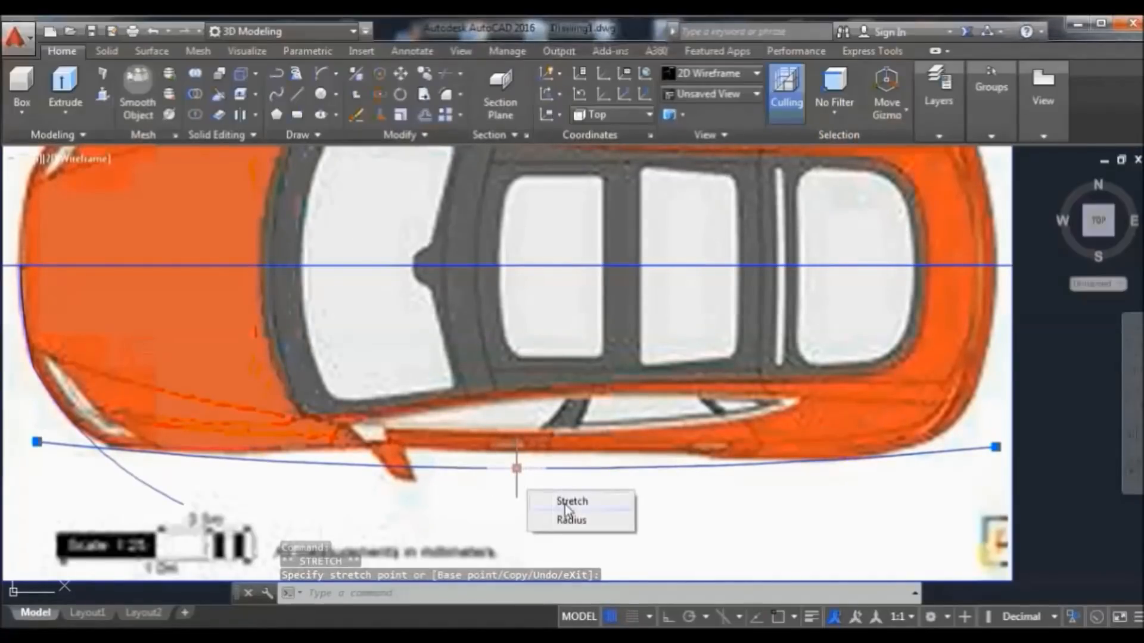
click(560, 501)
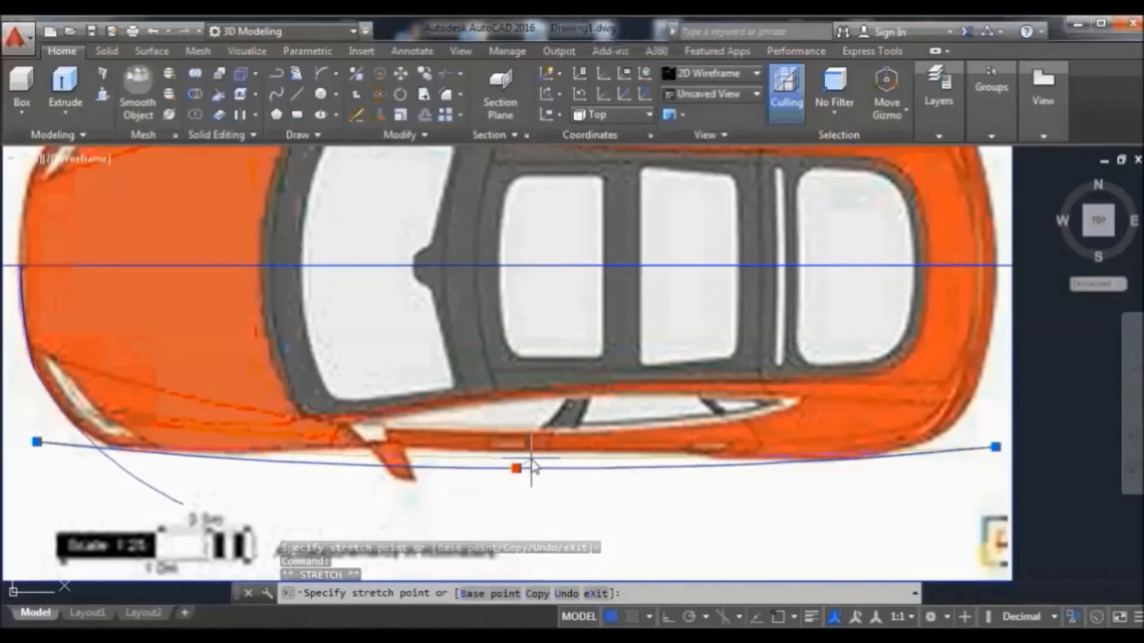
click(531, 457)
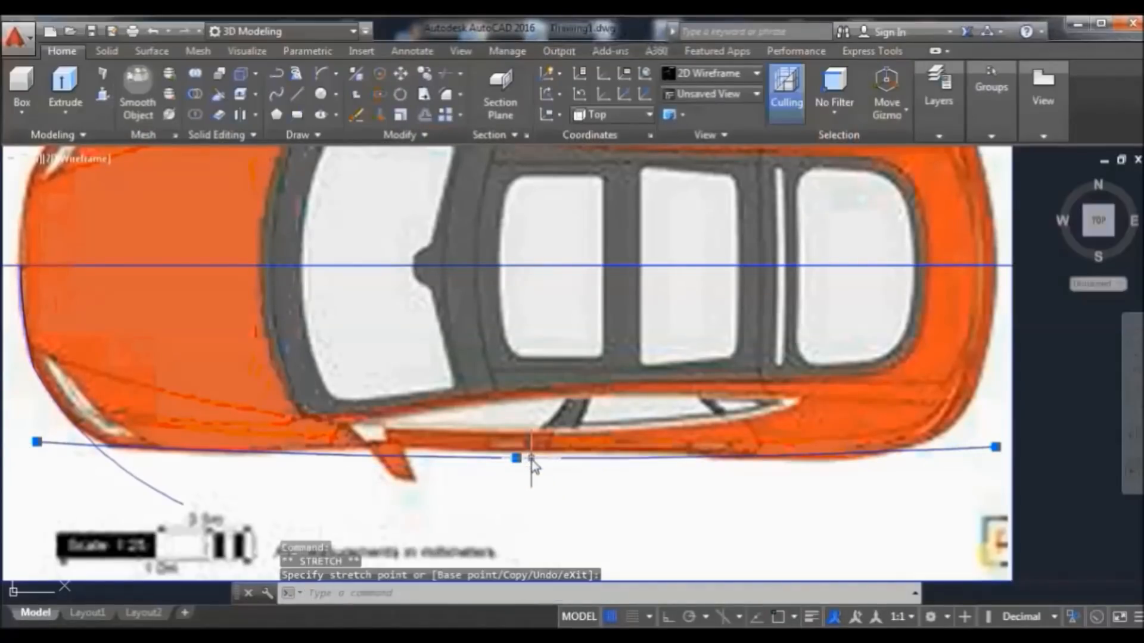
click(995, 448)
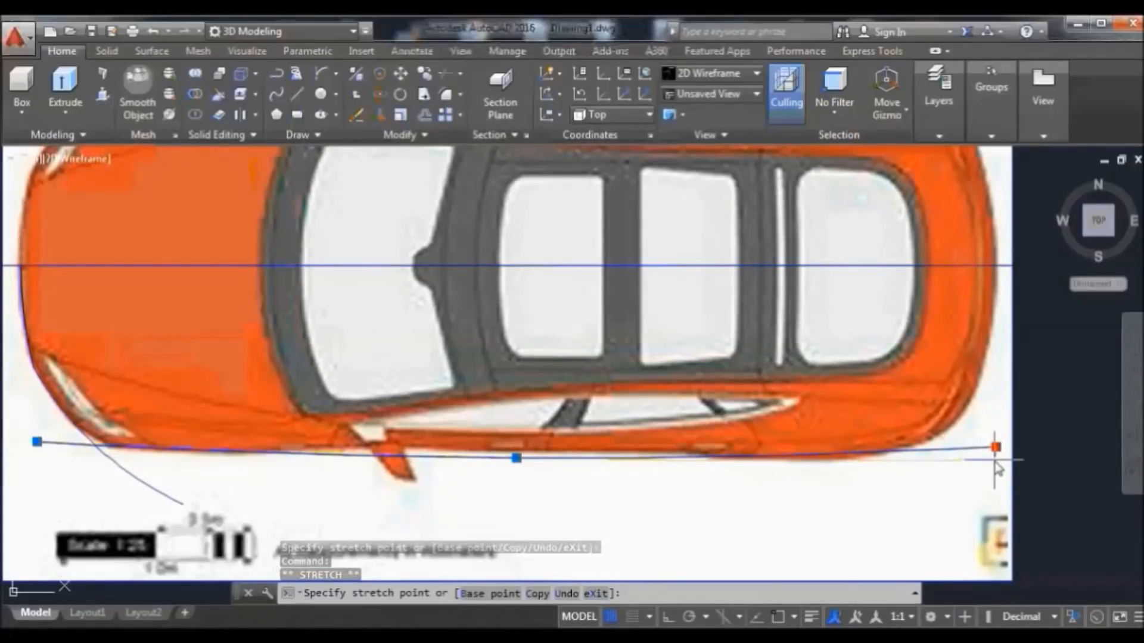
click(995, 460)
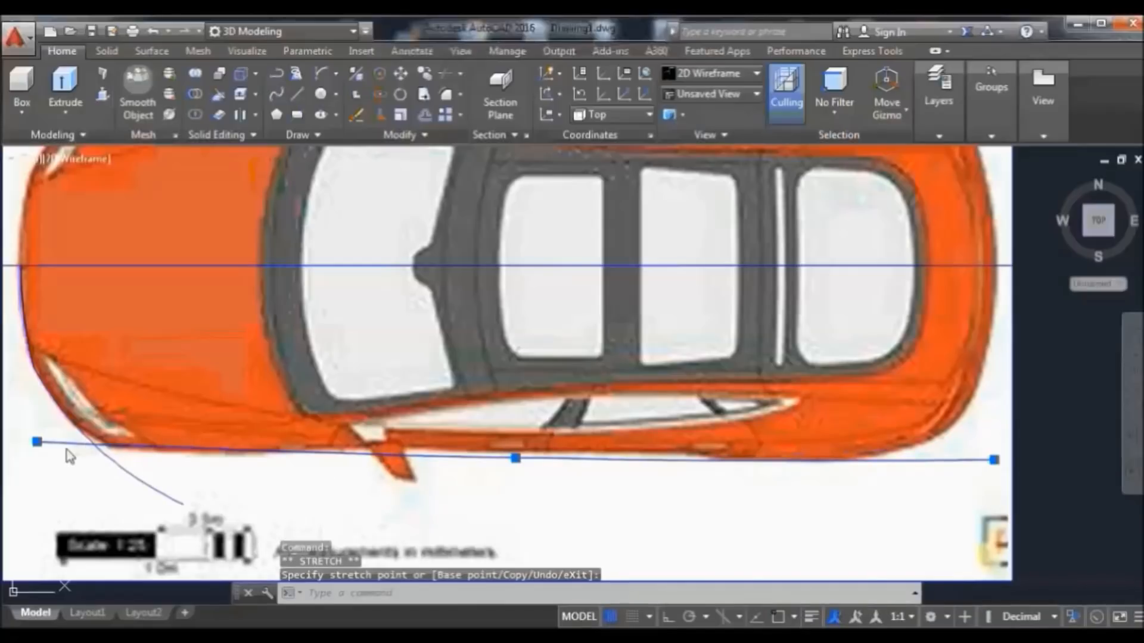
click(37, 442)
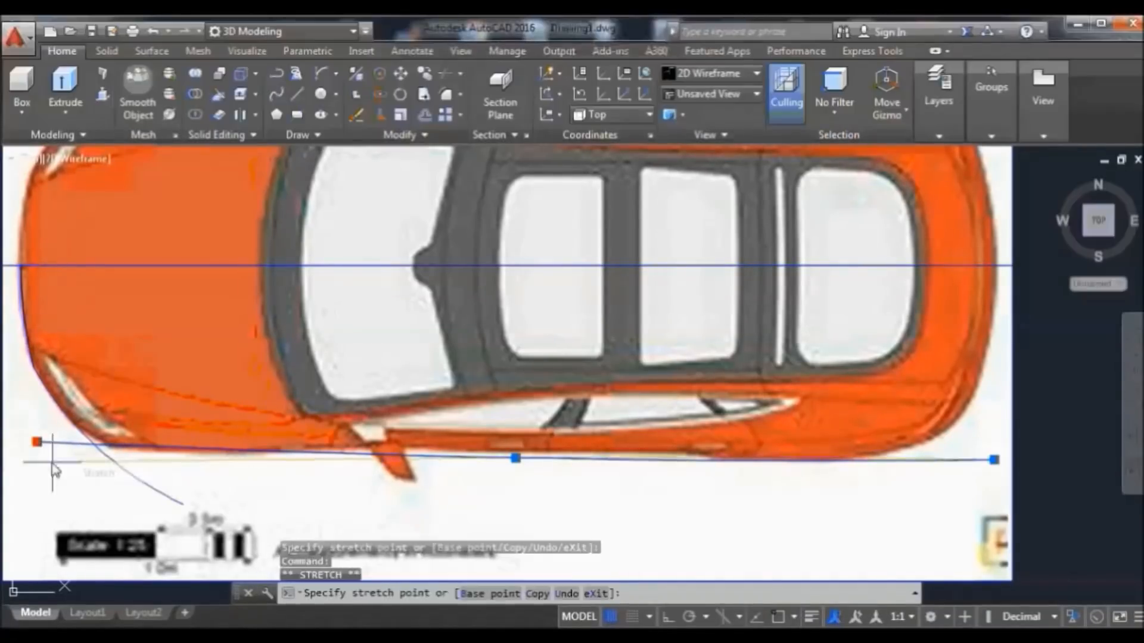
click(21, 448)
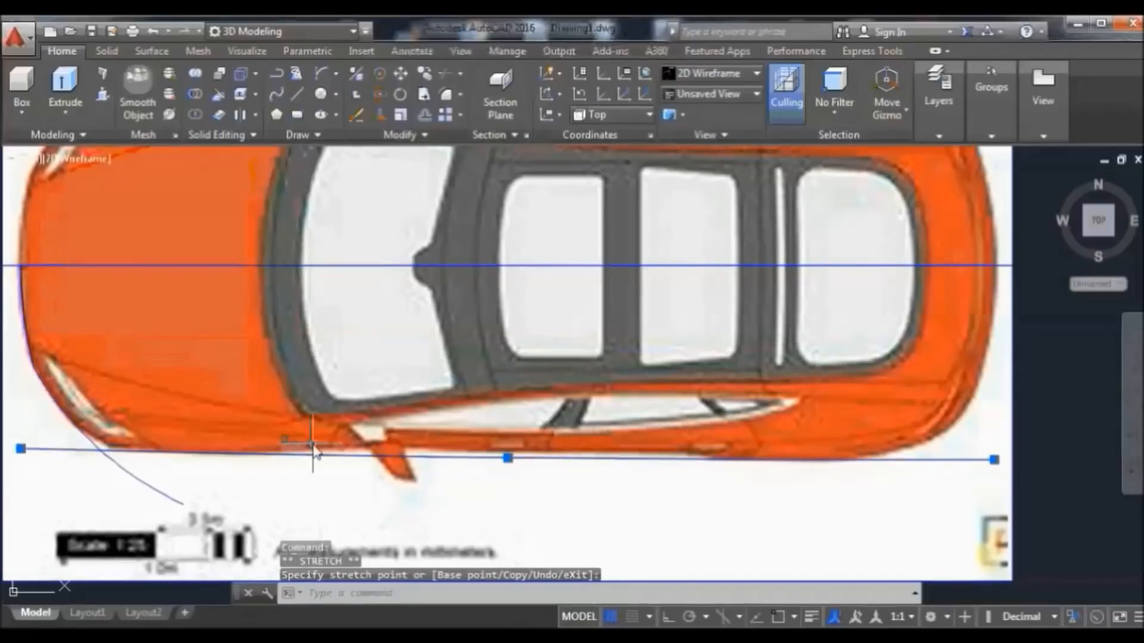
text(a)
key(Return)
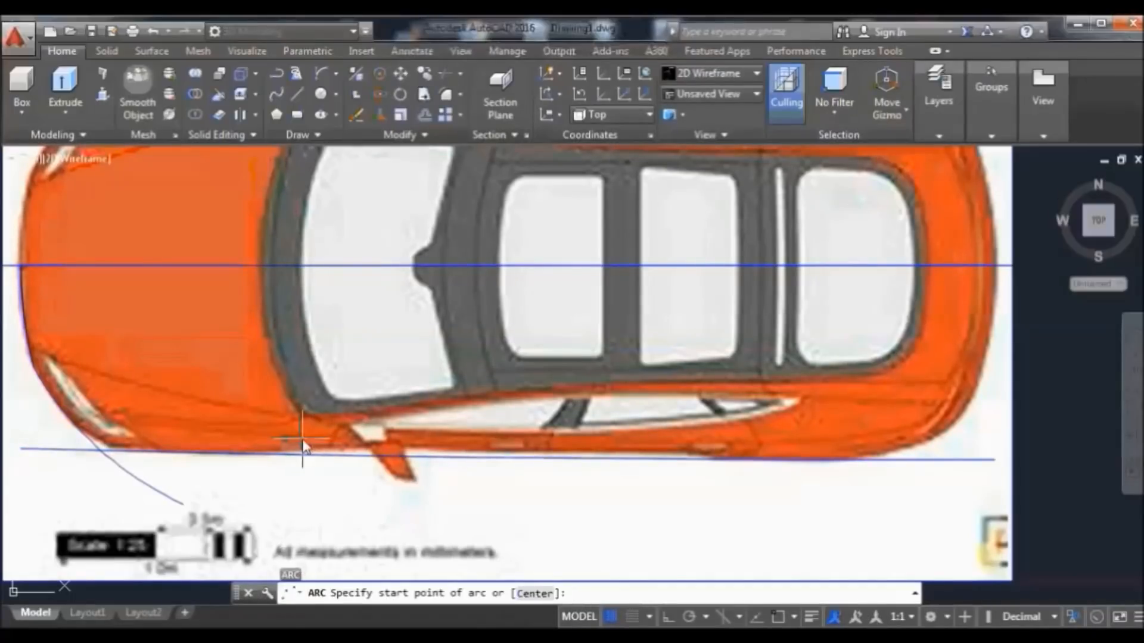
Turn object snap back on and draw an arc from the centreline's right end
click(321, 73)
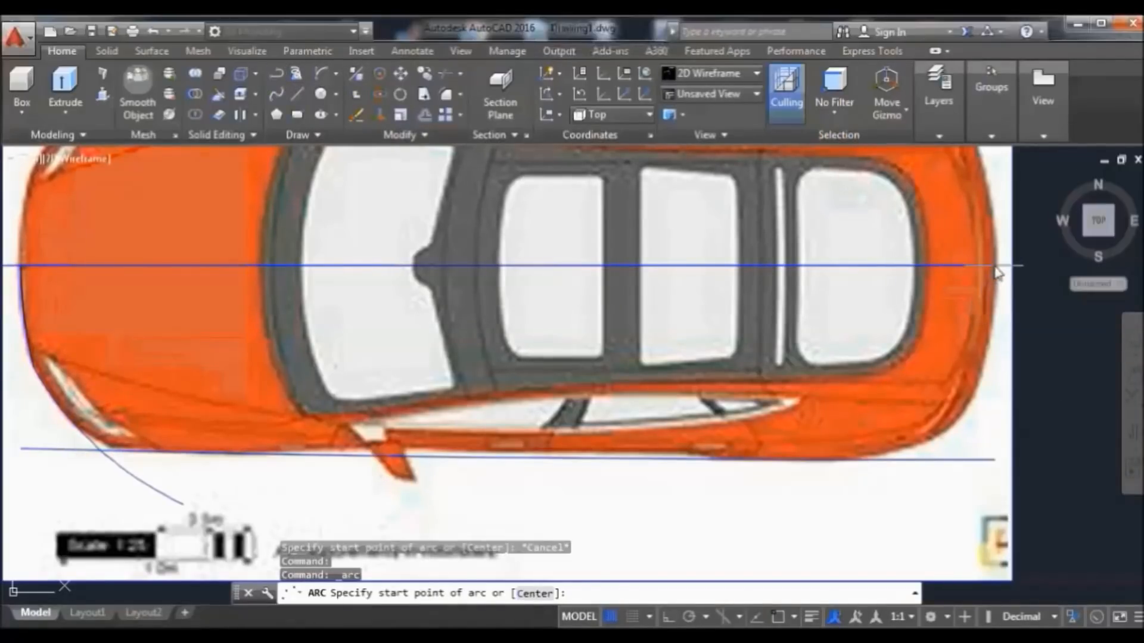
click(778, 618)
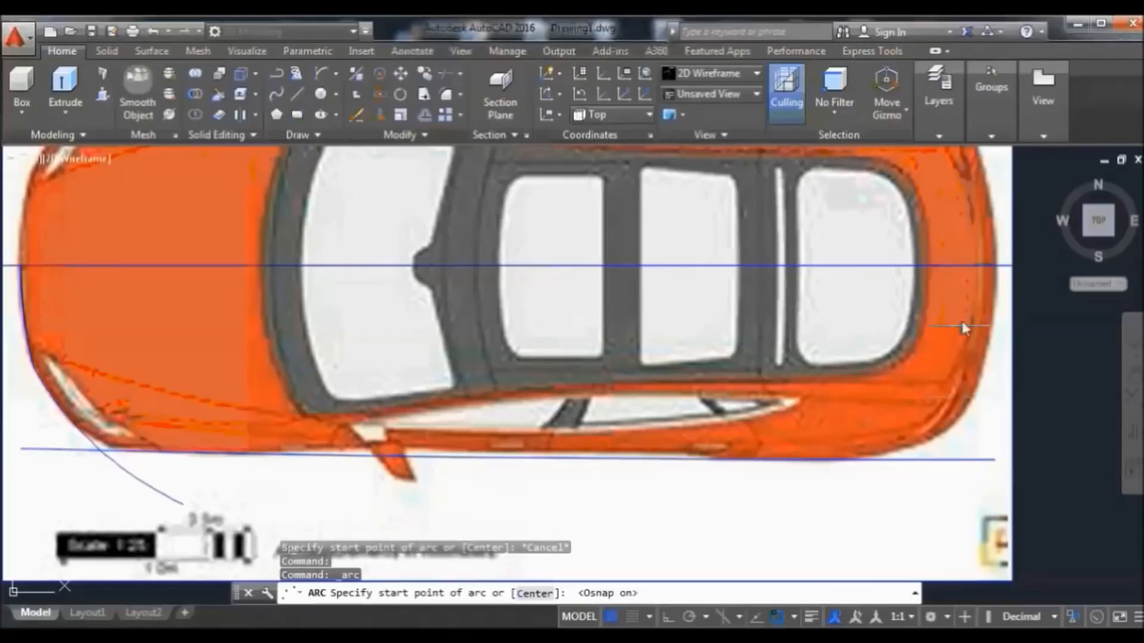
click(999, 266)
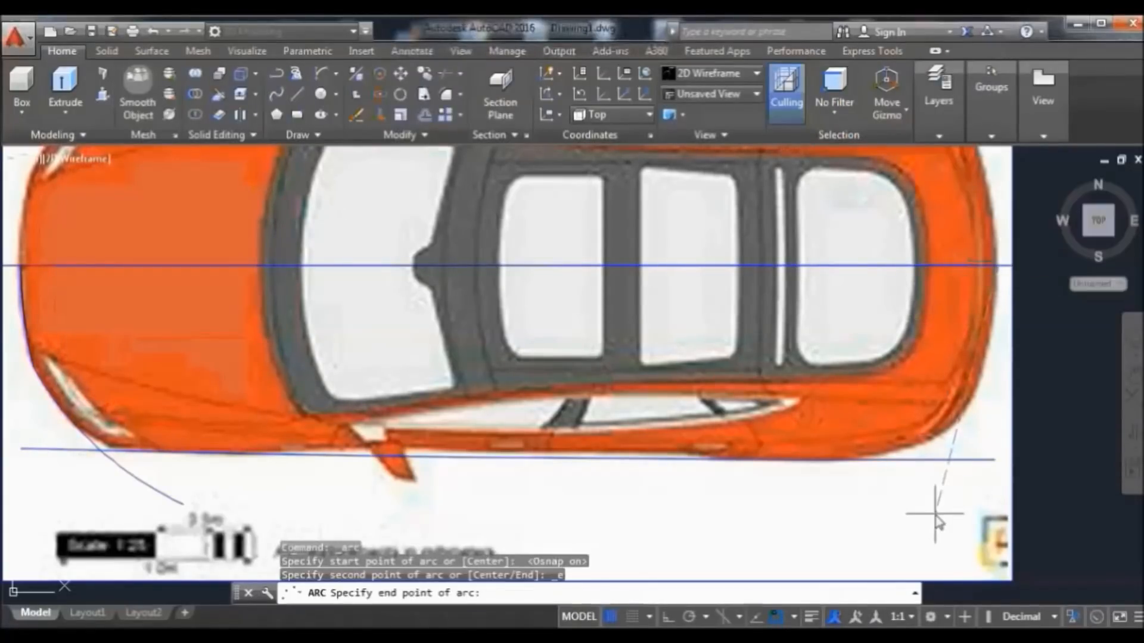
click(973, 498)
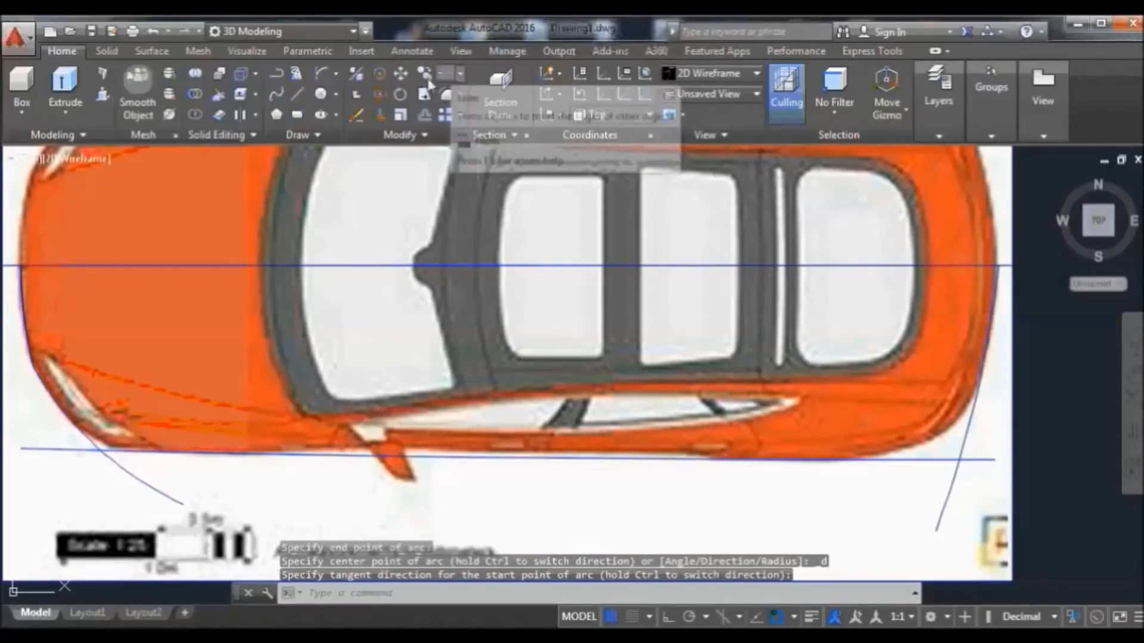
Draw an arc from the car's right end down-left to below the lower blue line
click(323, 71)
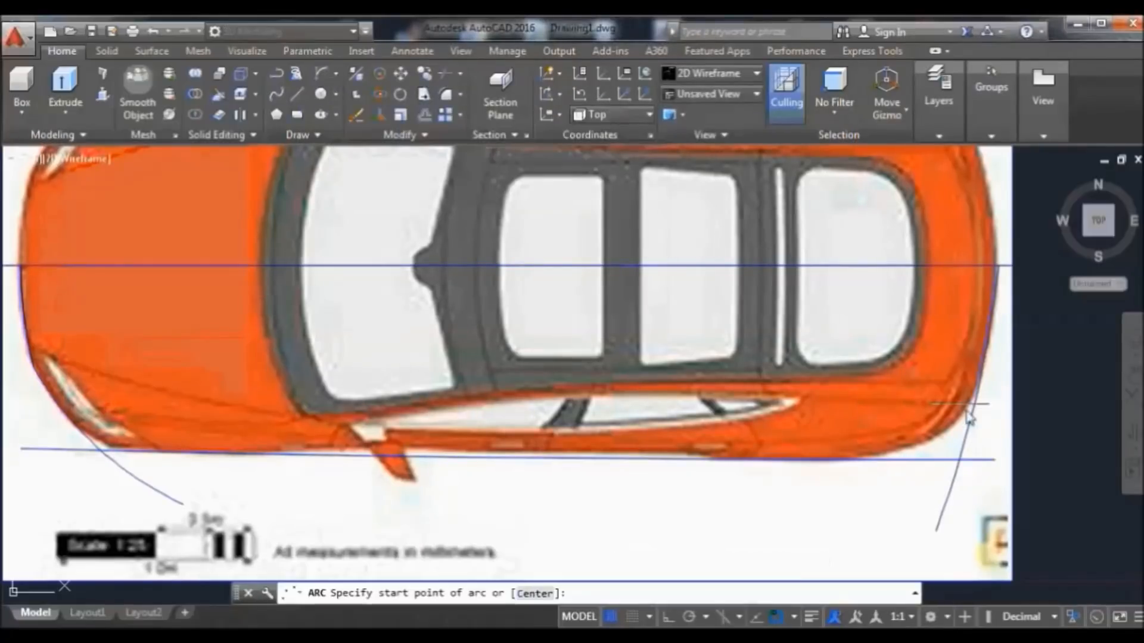
click(999, 359)
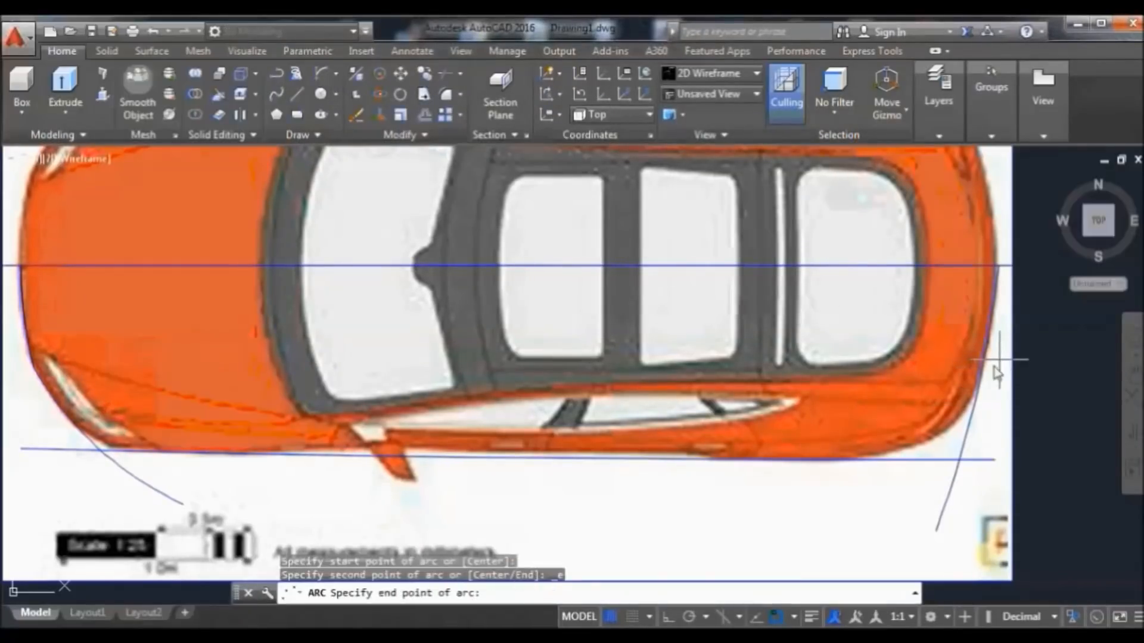
click(818, 529)
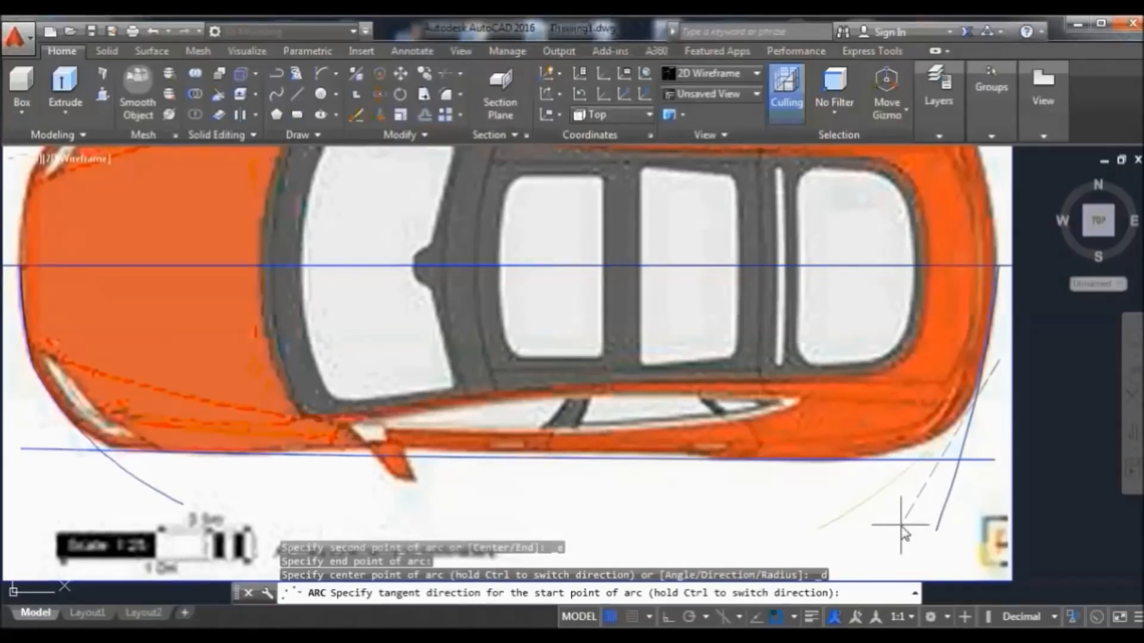
click(904, 528)
click(818, 530)
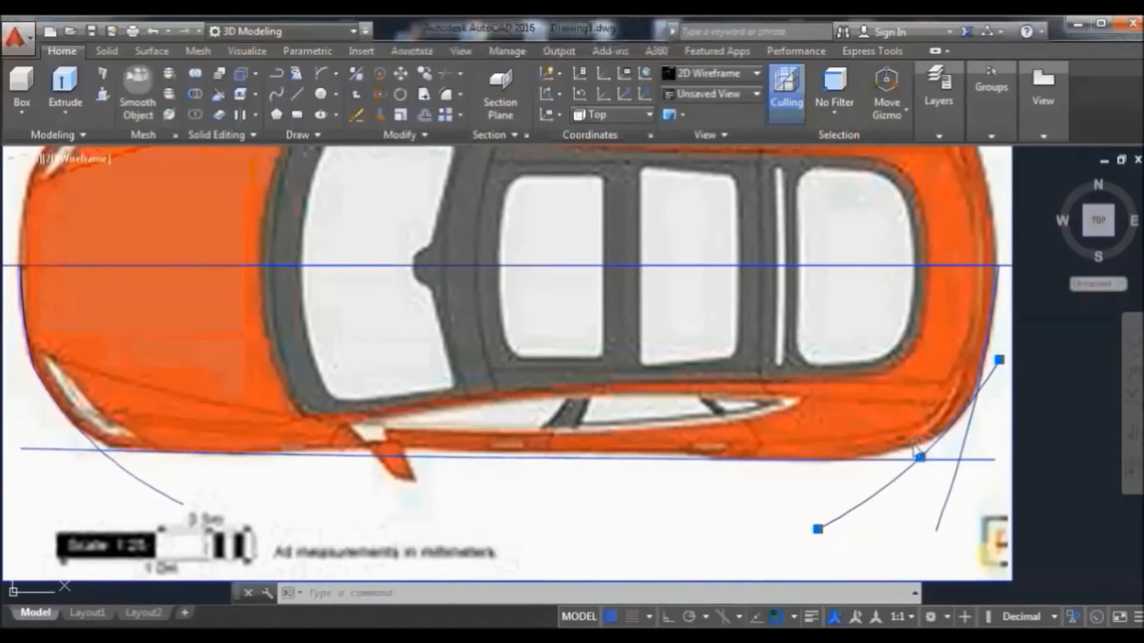
Try adjusting the new arc's lower end point, cancelling without changes
click(817, 529)
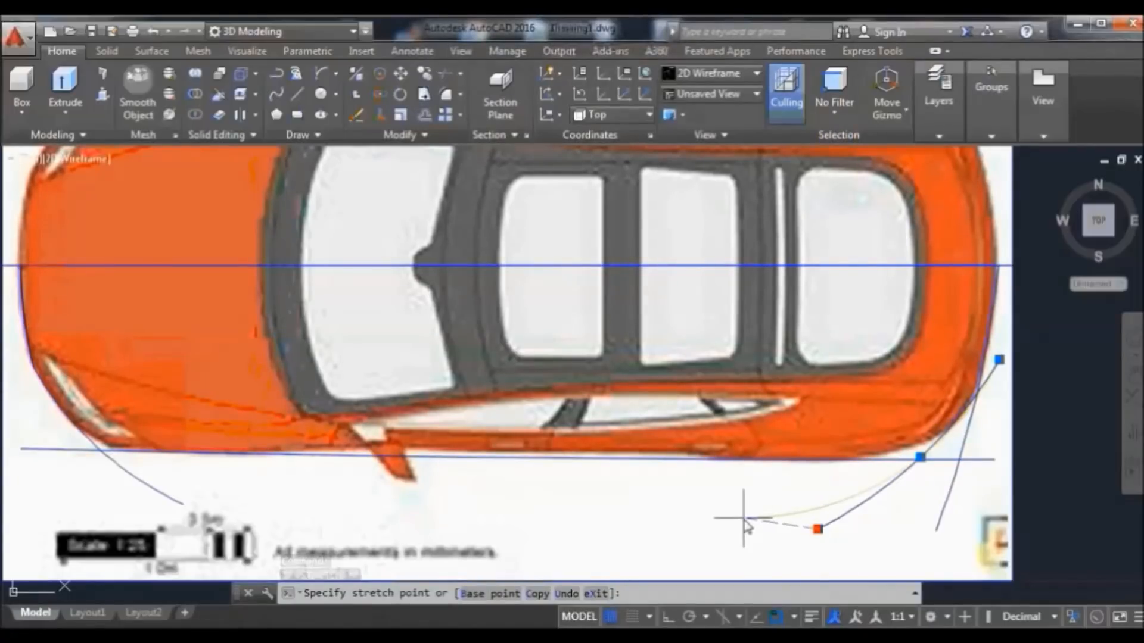
key(Escape)
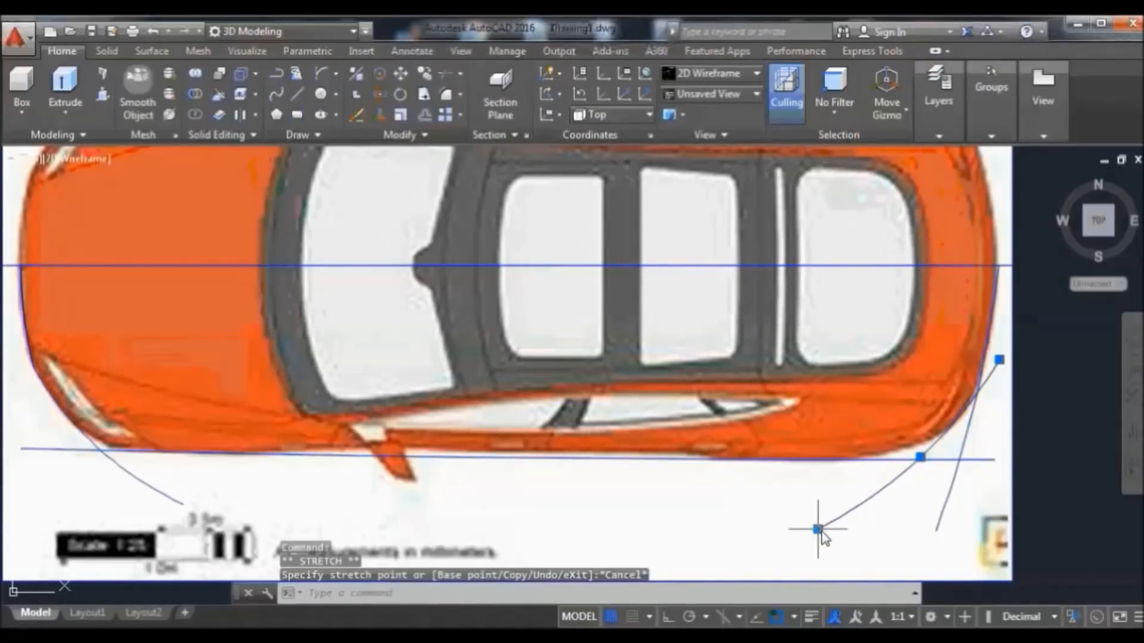
mouse_move(818, 529)
click(871, 561)
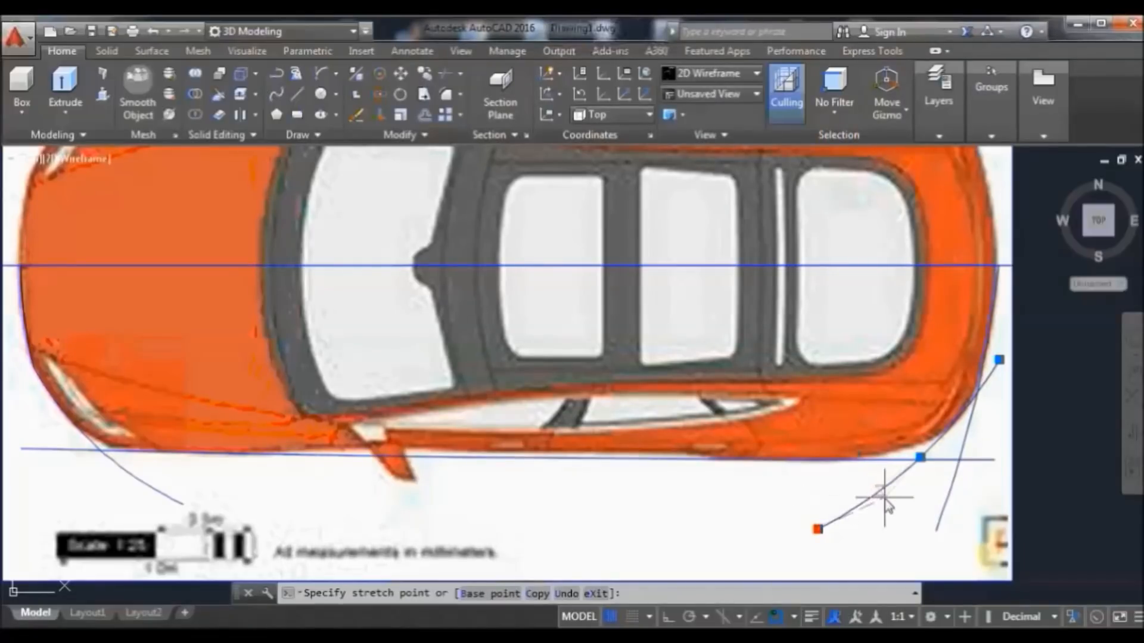
key(Escape)
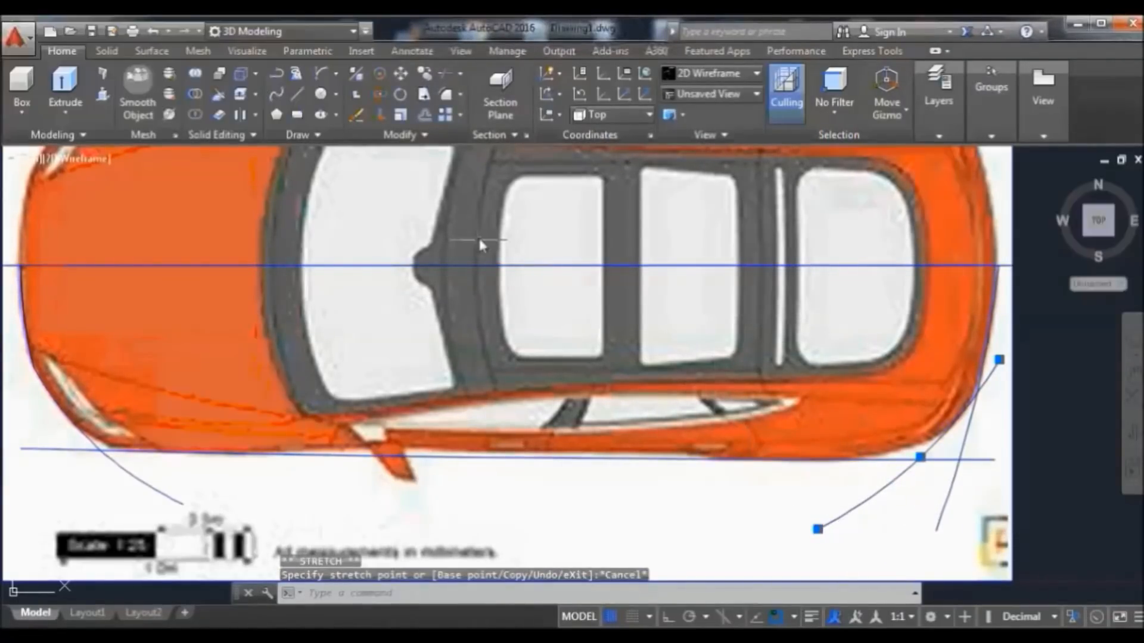
text(arc)
key(Return)
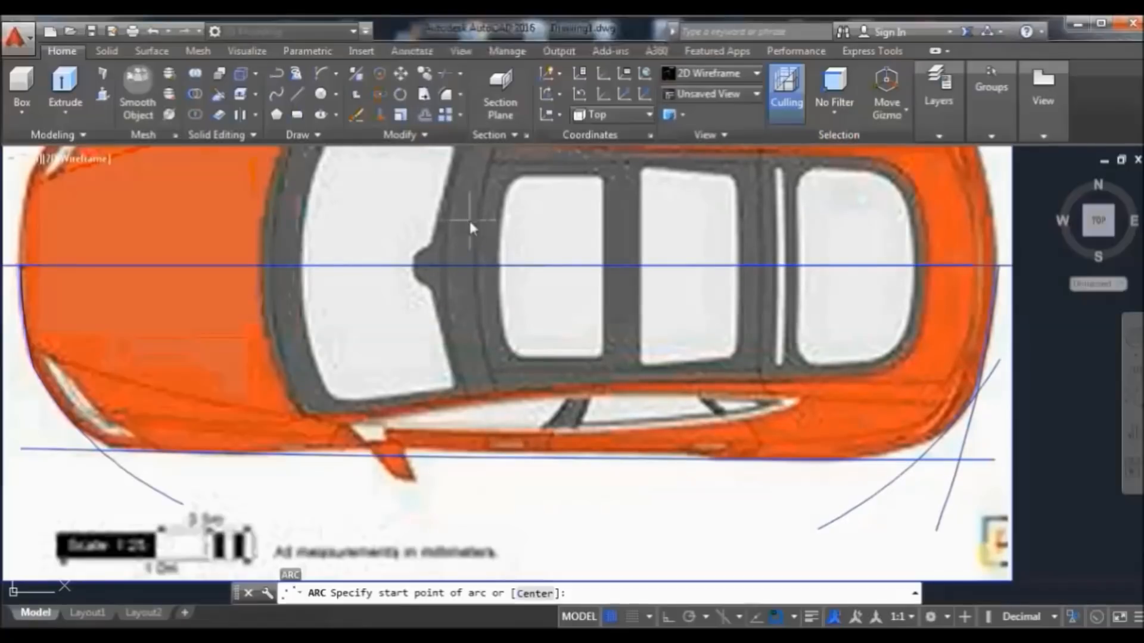
Trim the arc, slanted-line and lower-line overhangs at the car's lower-right corner
click(445, 72)
key(Return)
click(857, 510)
click(951, 496)
click(988, 460)
click(987, 459)
click(986, 457)
click(977, 470)
click(1022, 466)
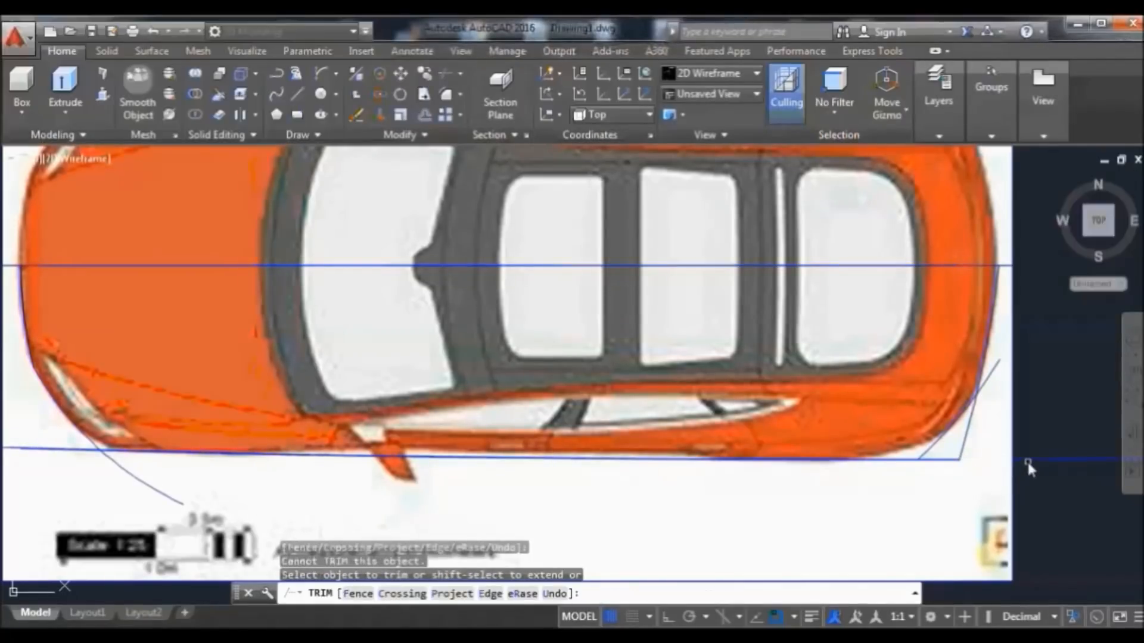
click(964, 447)
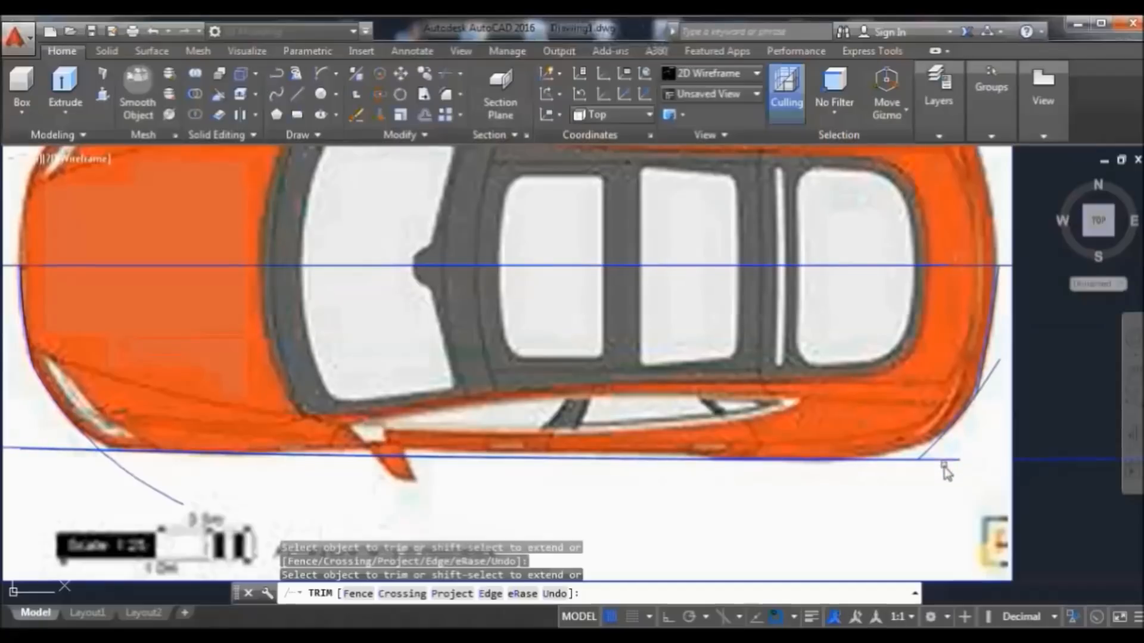
click(947, 459)
right_click(836, 480)
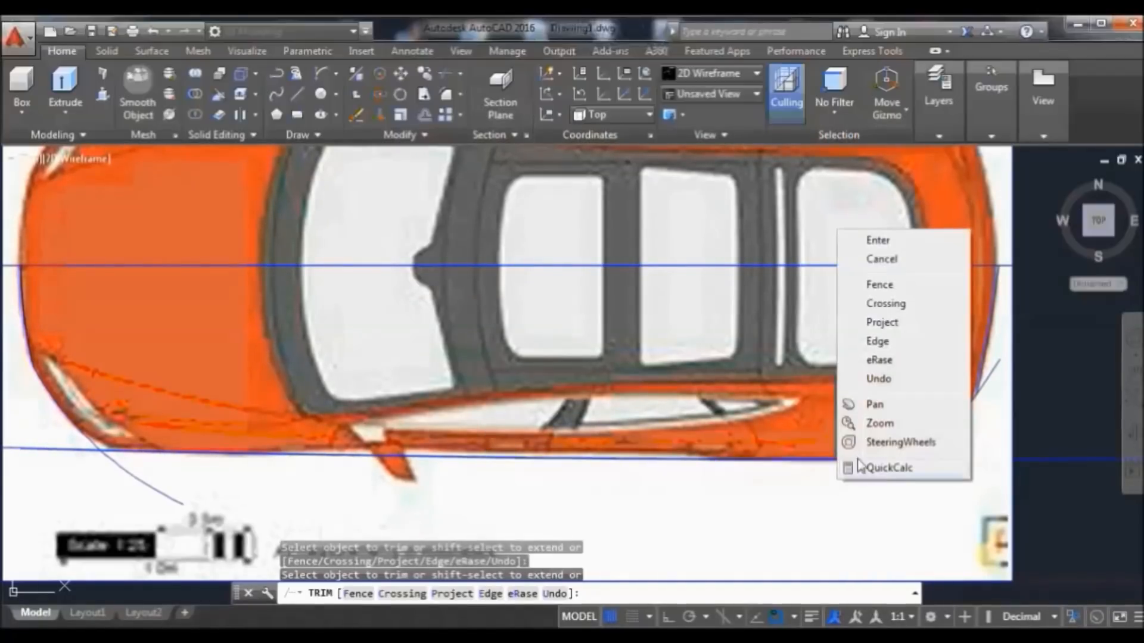
click(881, 240)
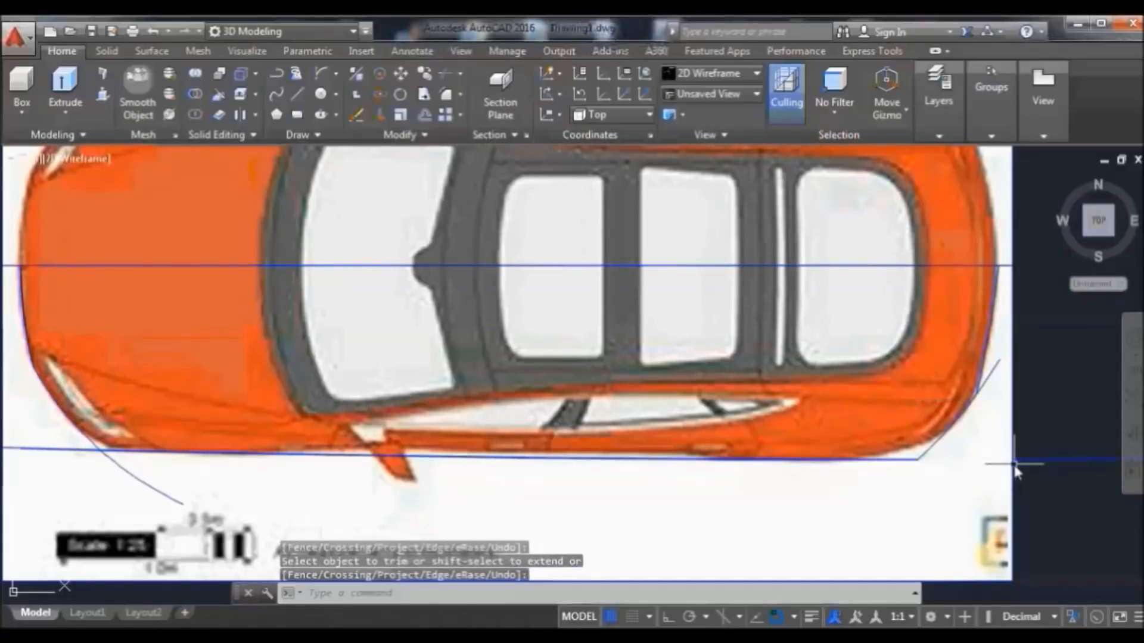
Erase the leftover line stub, trim the rear-corner arc stub, and erase the large stray arc
click(1031, 457)
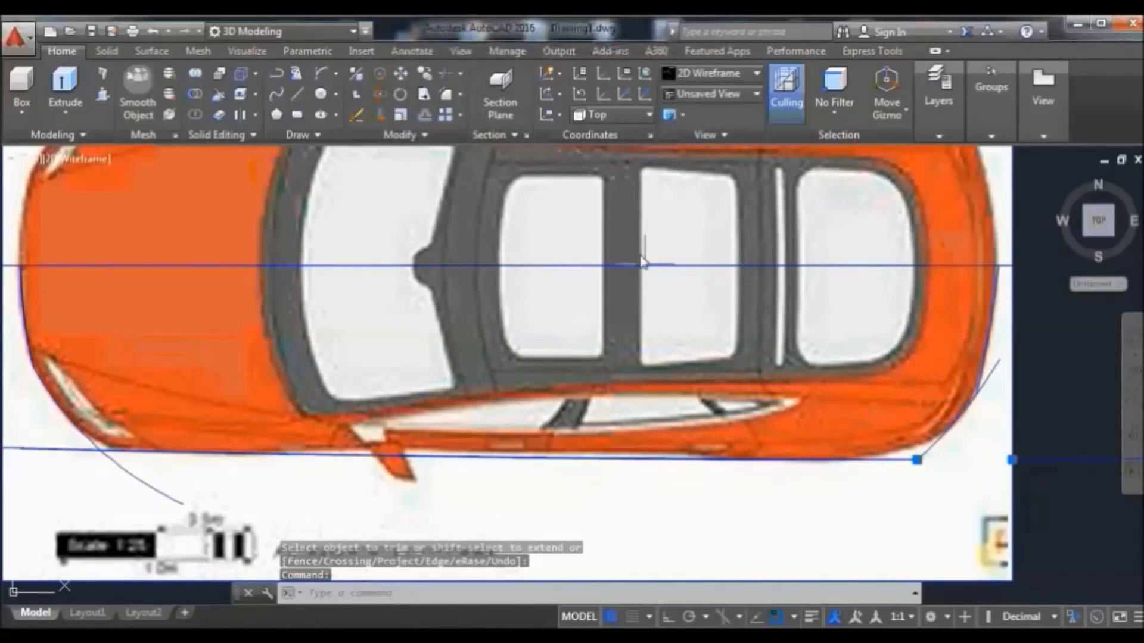
click(363, 116)
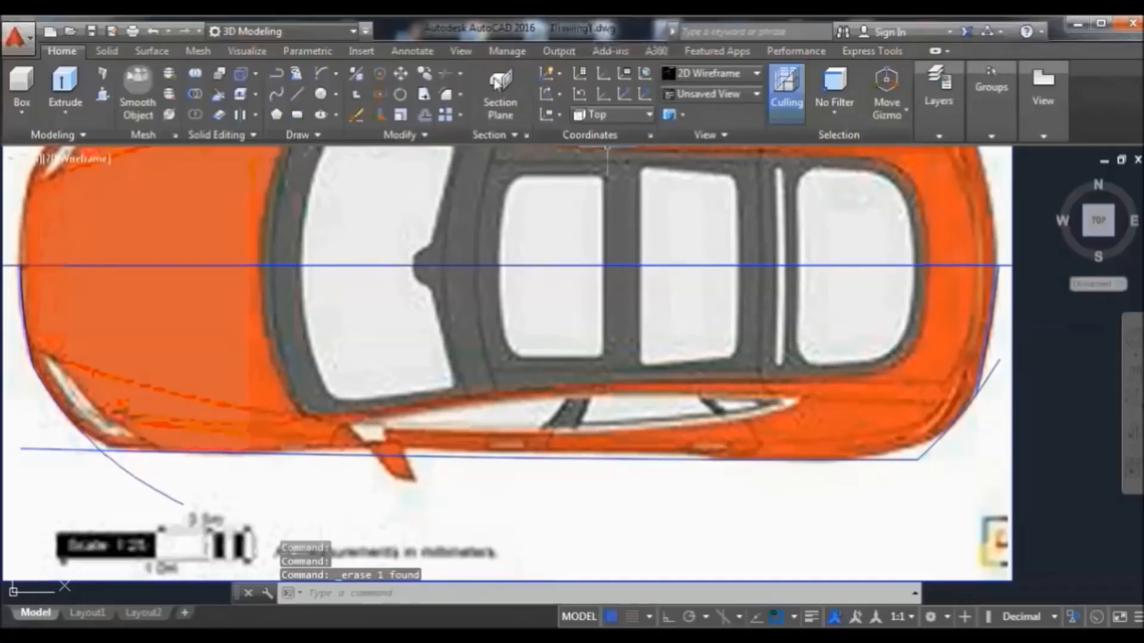
click(449, 74)
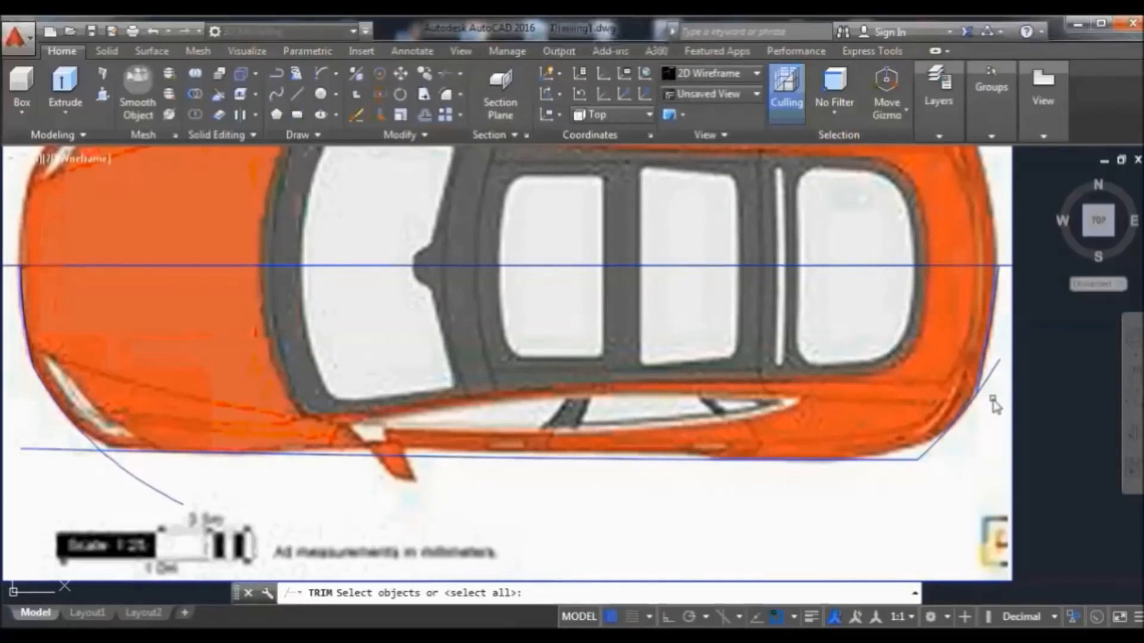
key(Return)
click(995, 369)
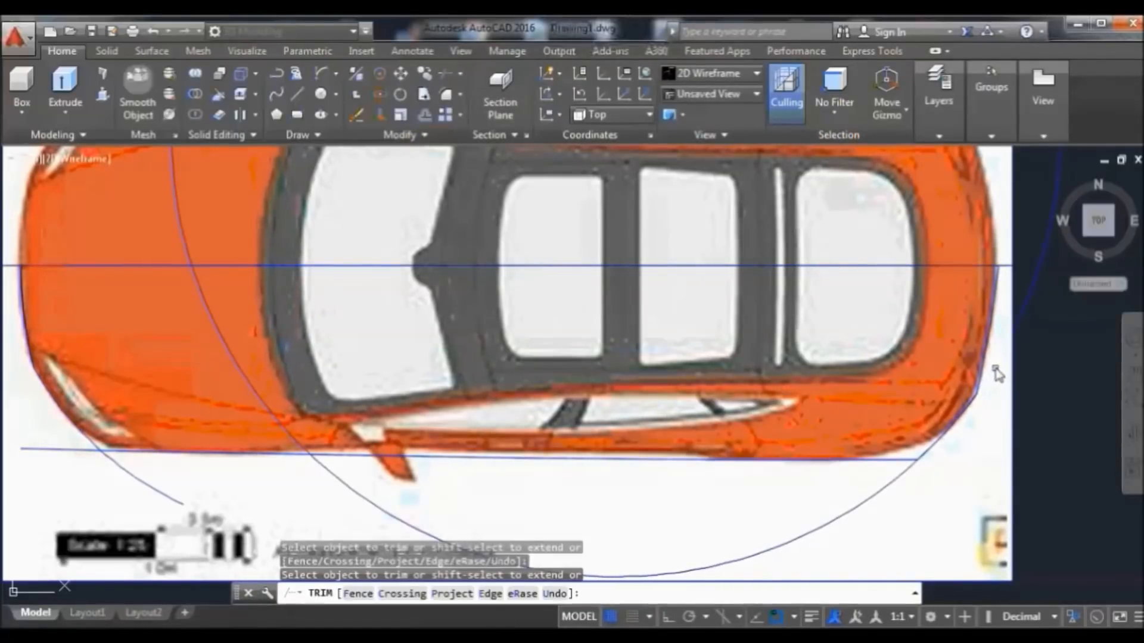
right_click(1050, 357)
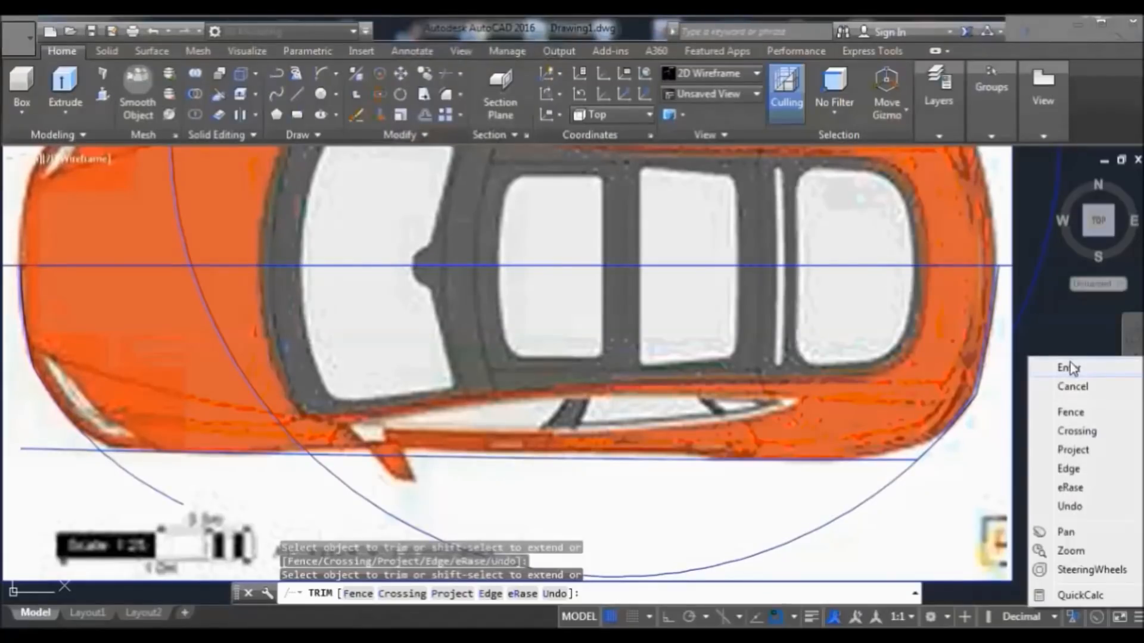
click(1068, 368)
click(1024, 308)
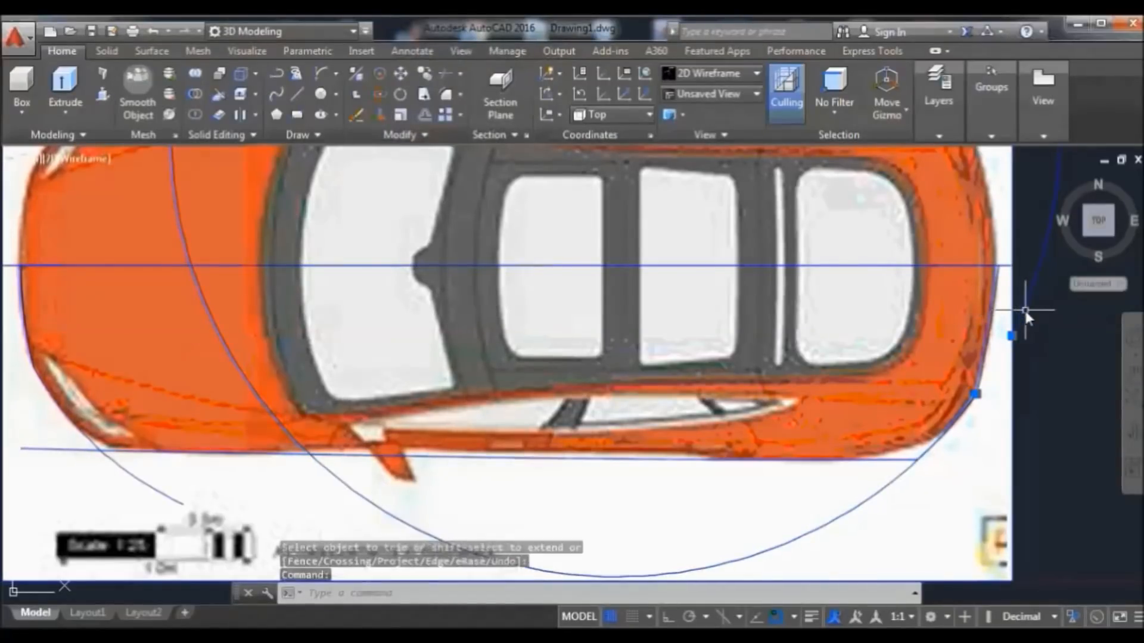
click(352, 112)
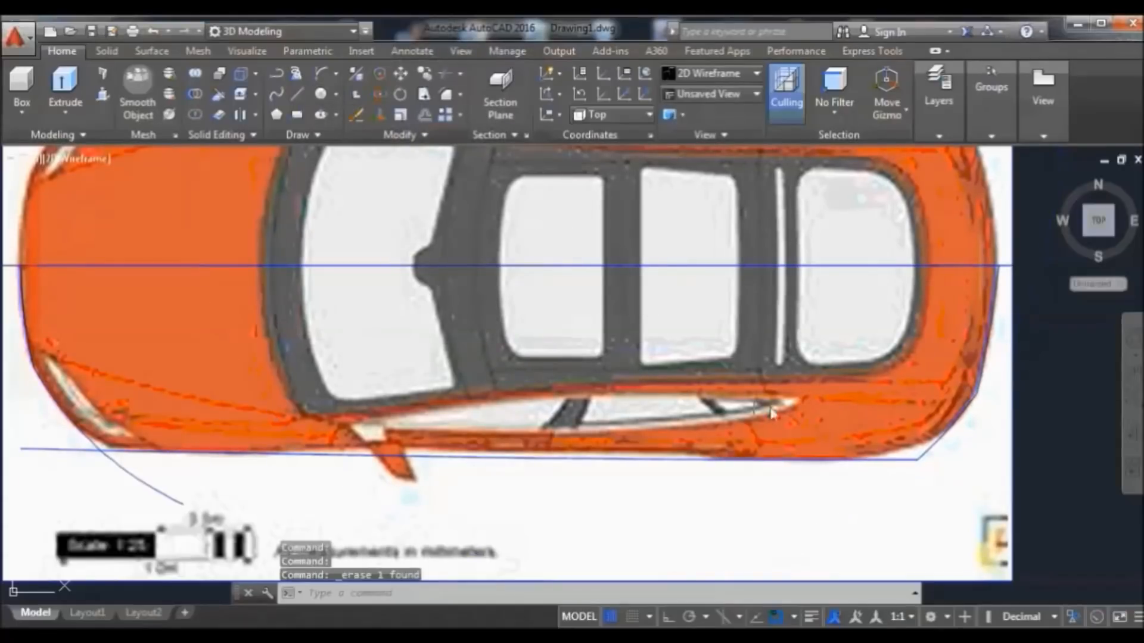
Try lengthening and then deleting the rear-right corner arc, and undo the deletion
click(932, 449)
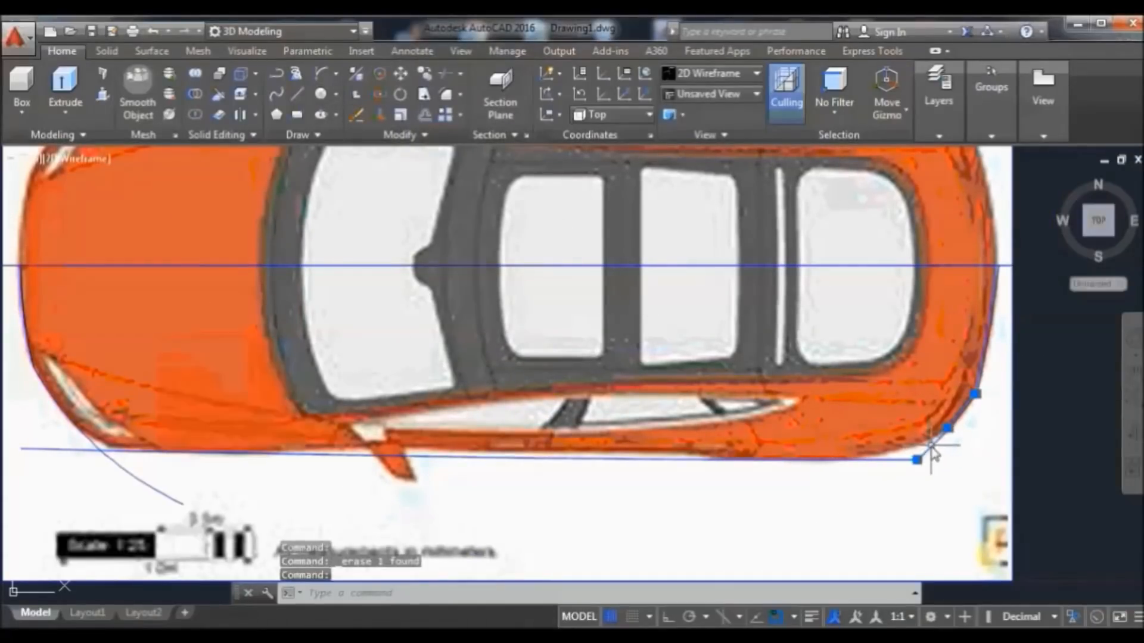
mouse_move(916, 460)
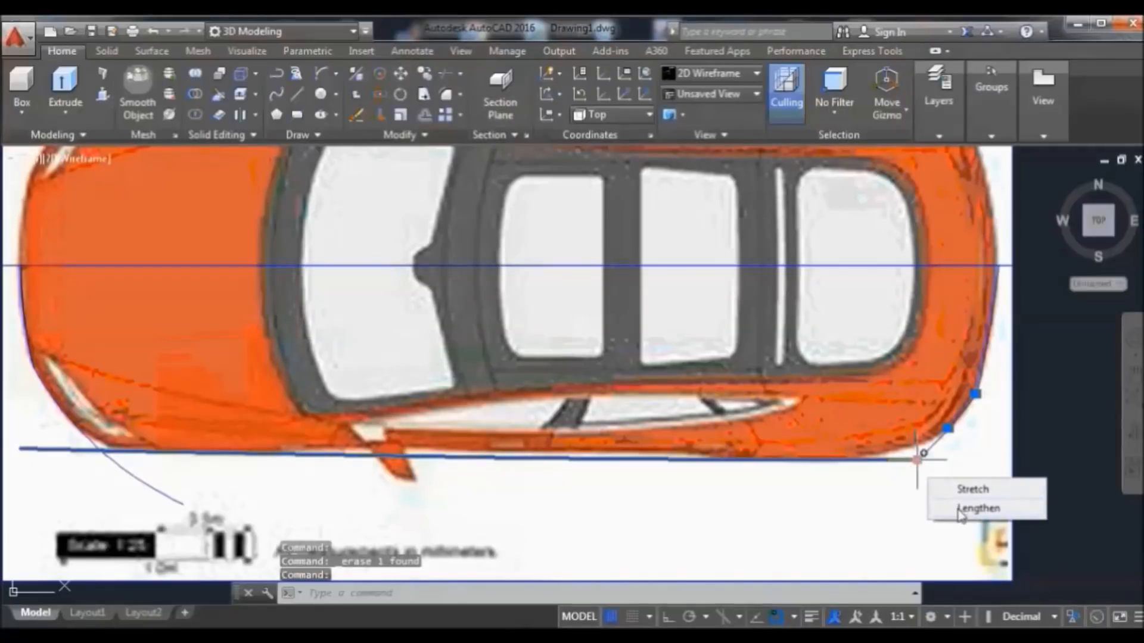
click(977, 508)
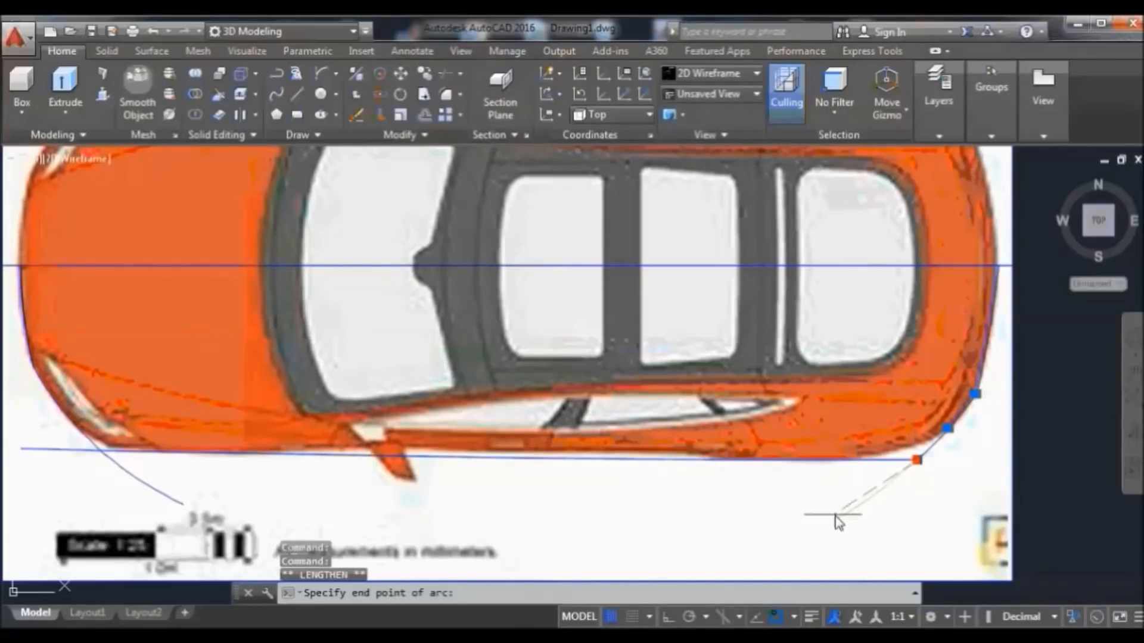
click(853, 510)
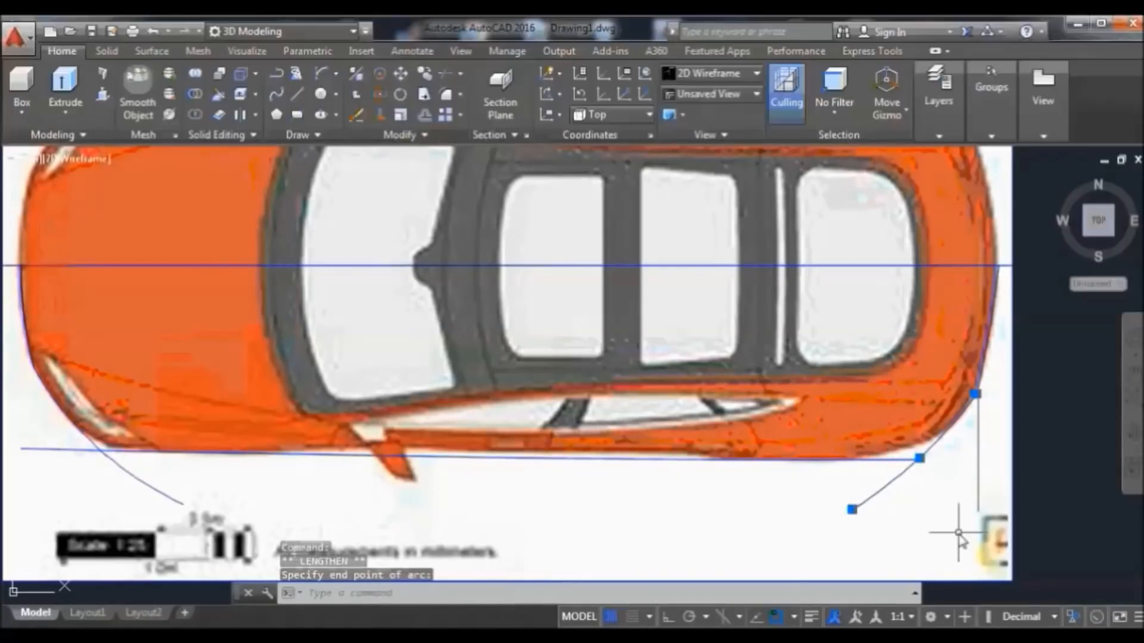
key(Delete)
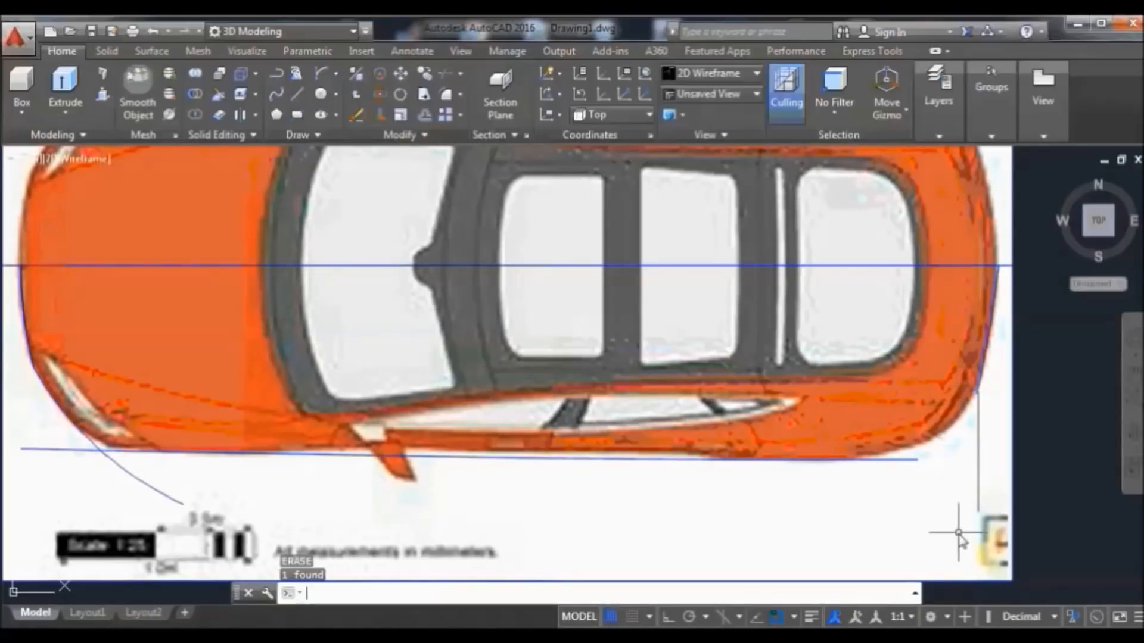
click(976, 487)
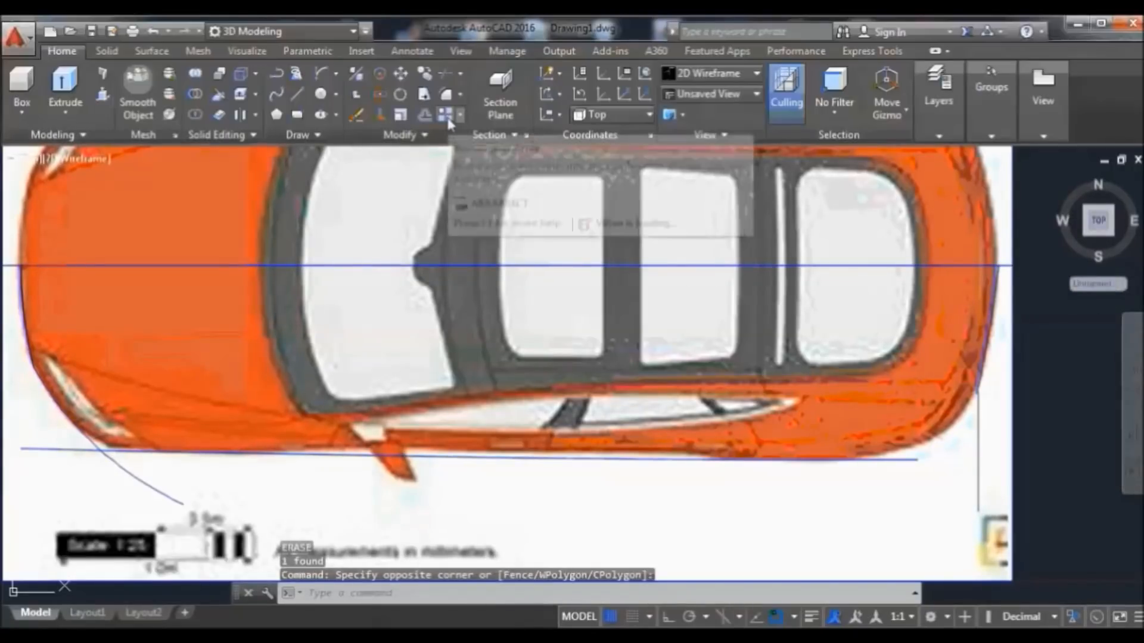
click(146, 31)
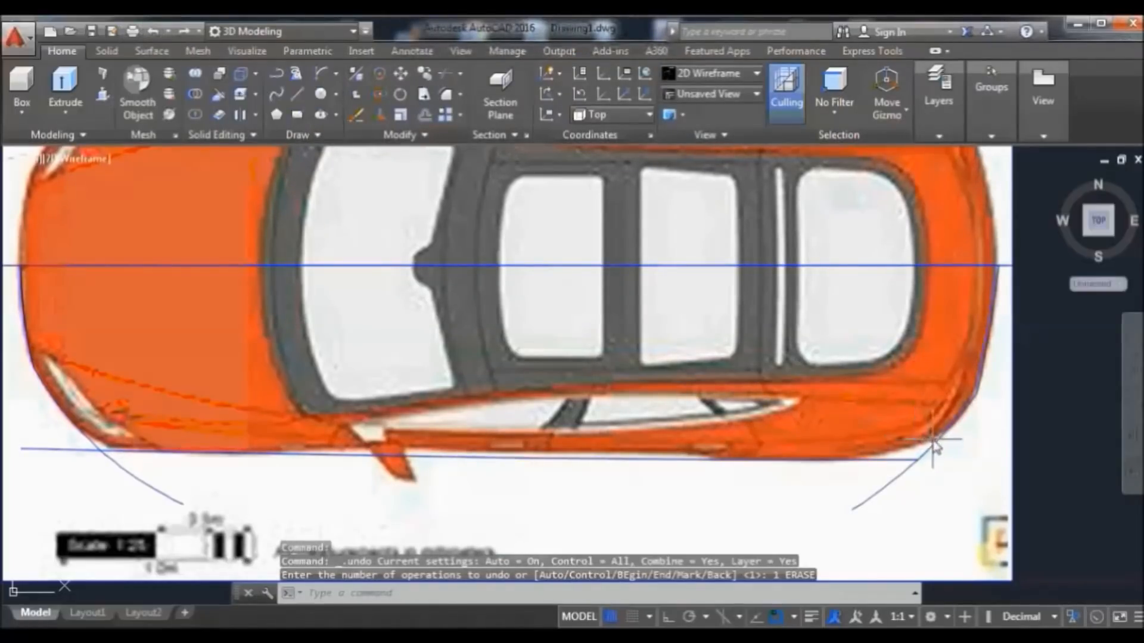
Extend the bottom line's right end, then UNDO it to restore the original length
click(897, 458)
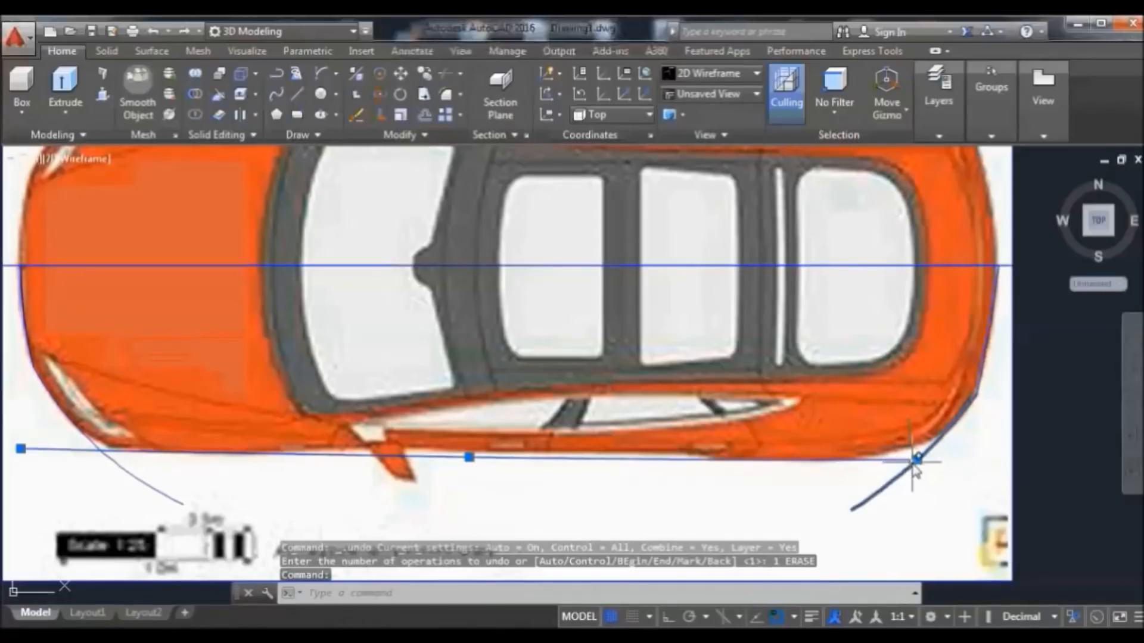
mouse_move(918, 460)
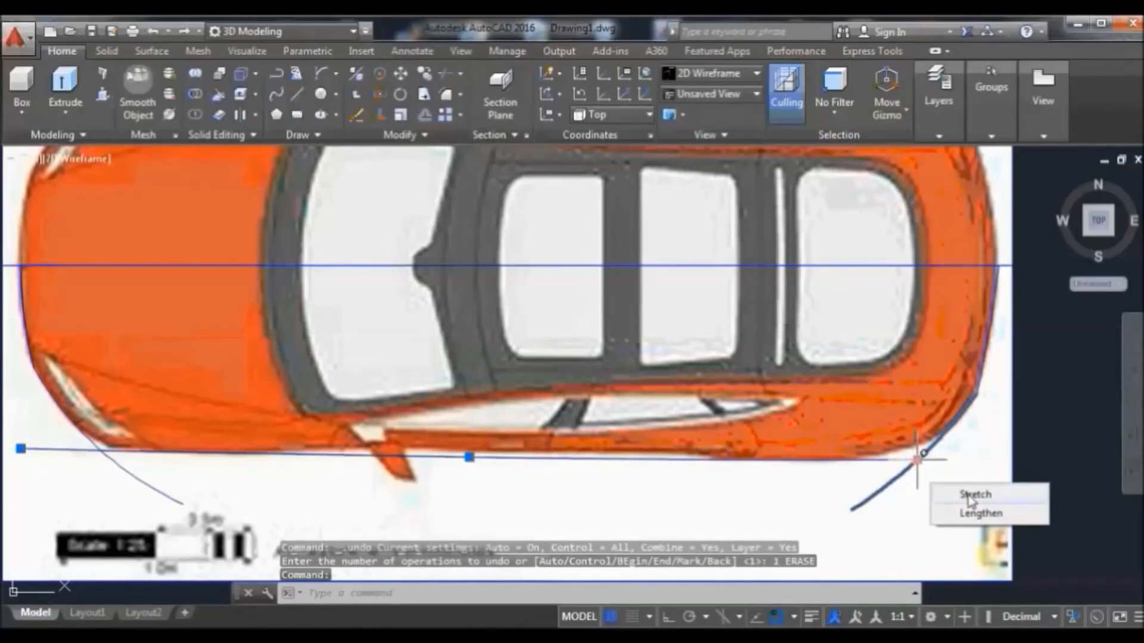
click(980, 513)
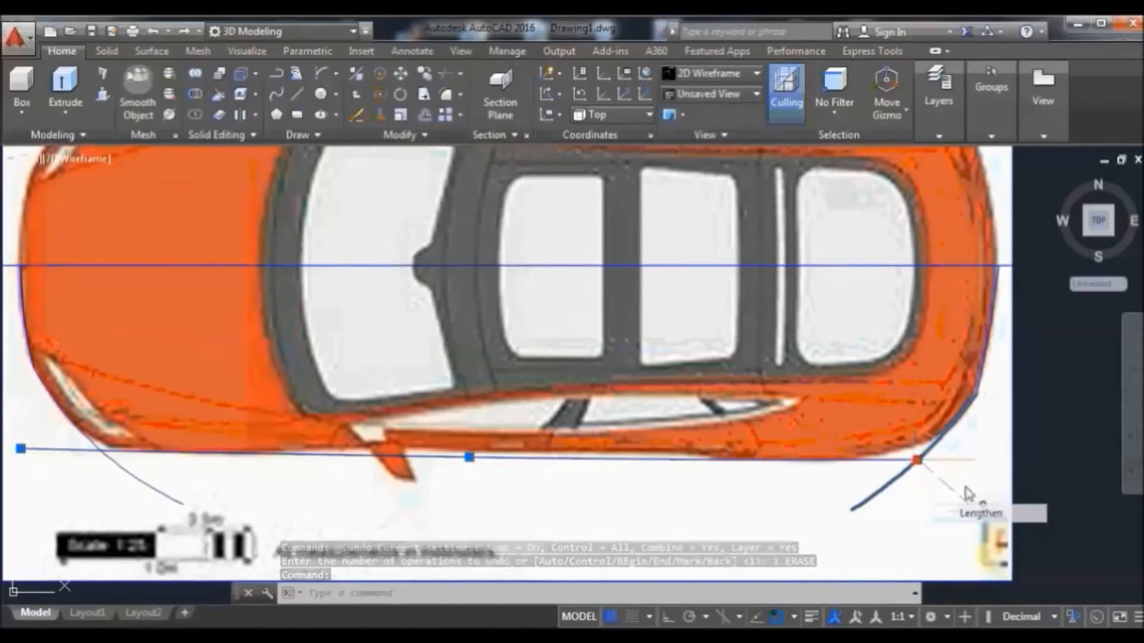
click(989, 439)
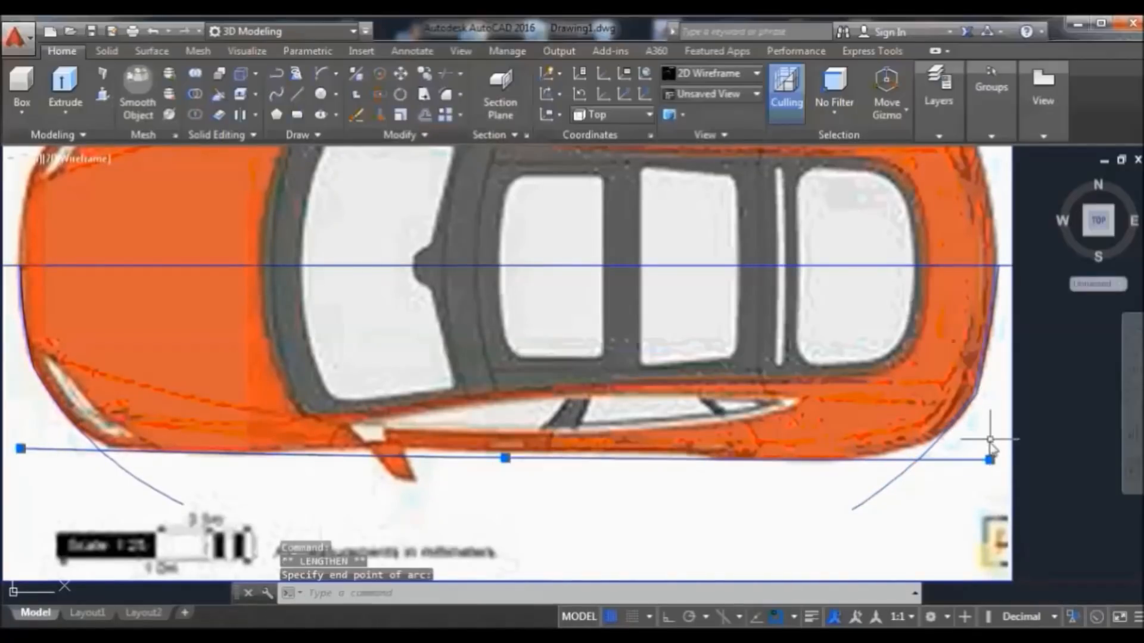
text(undo)
key(Return)
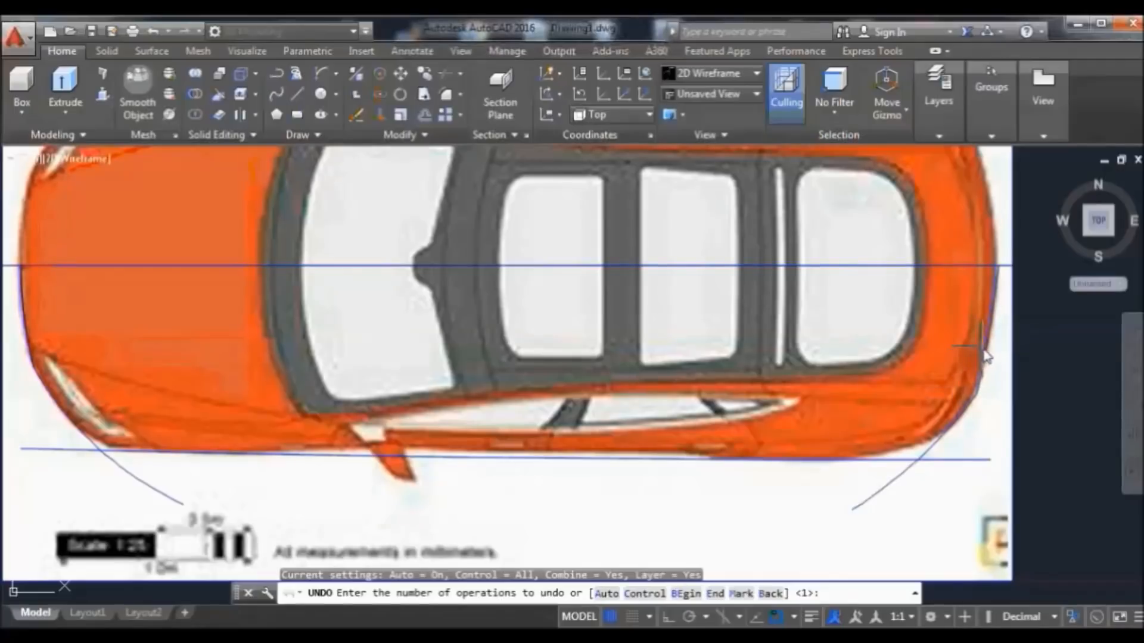
key(Return)
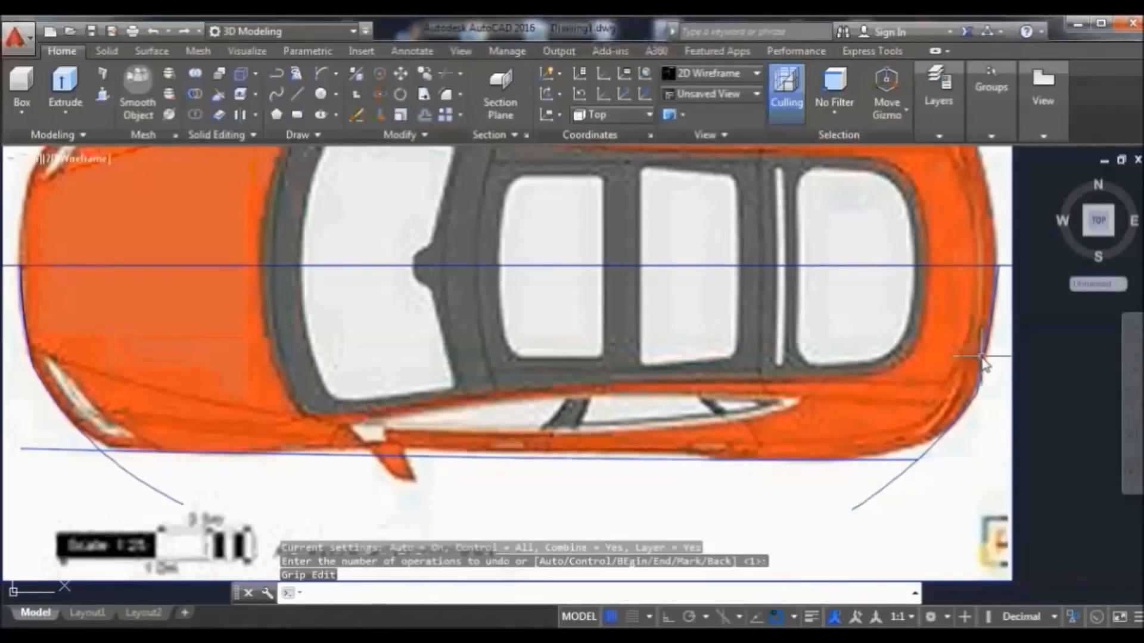
Erase the two curves at the car's right end and lower-right corner
click(953, 426)
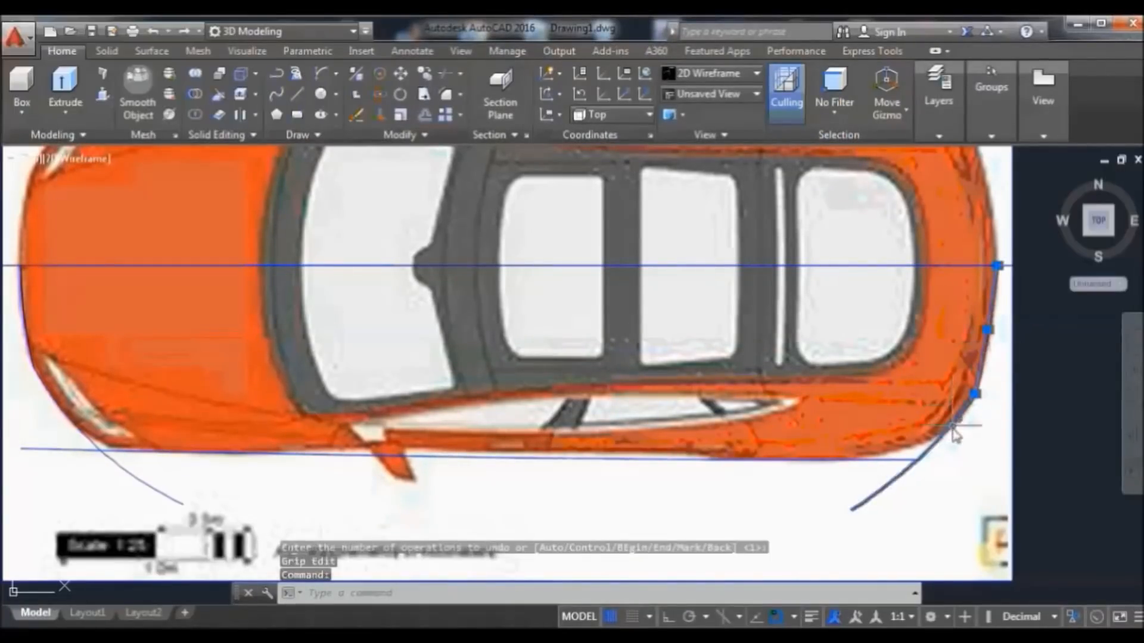
click(955, 425)
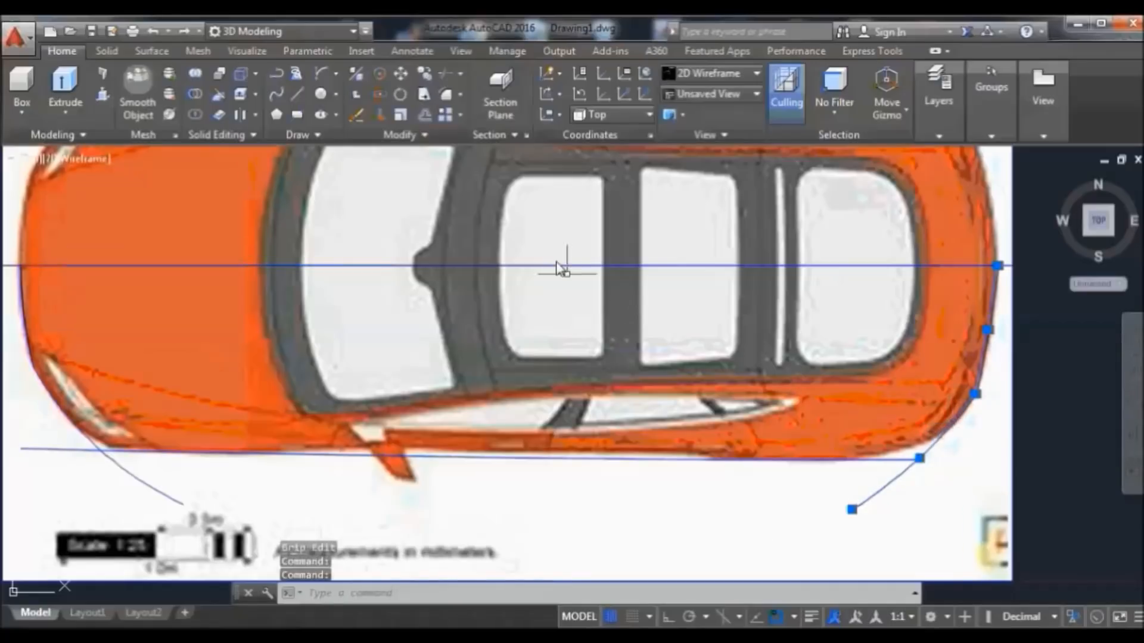
click(373, 116)
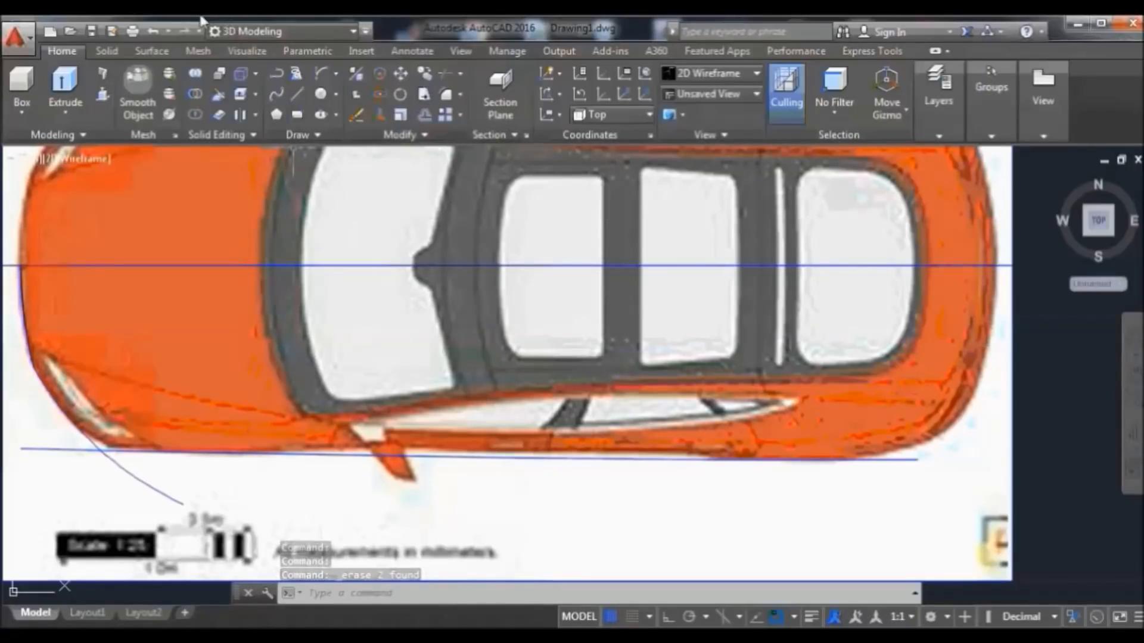
Restore the erased corner curves and join the two into one polyline
click(154, 31)
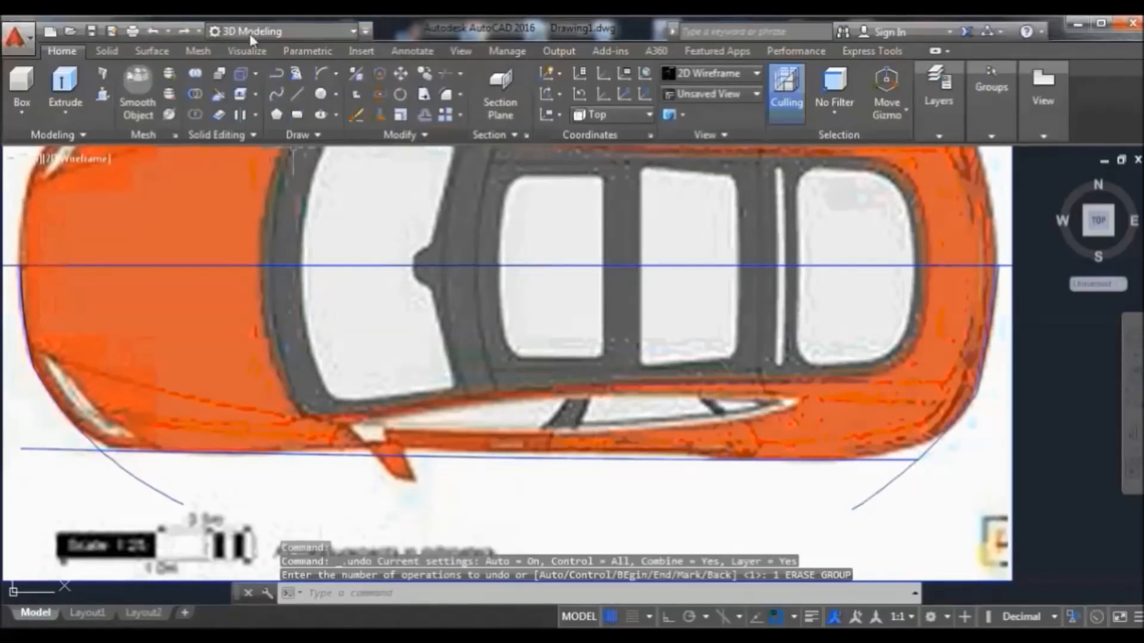
click(985, 343)
click(949, 427)
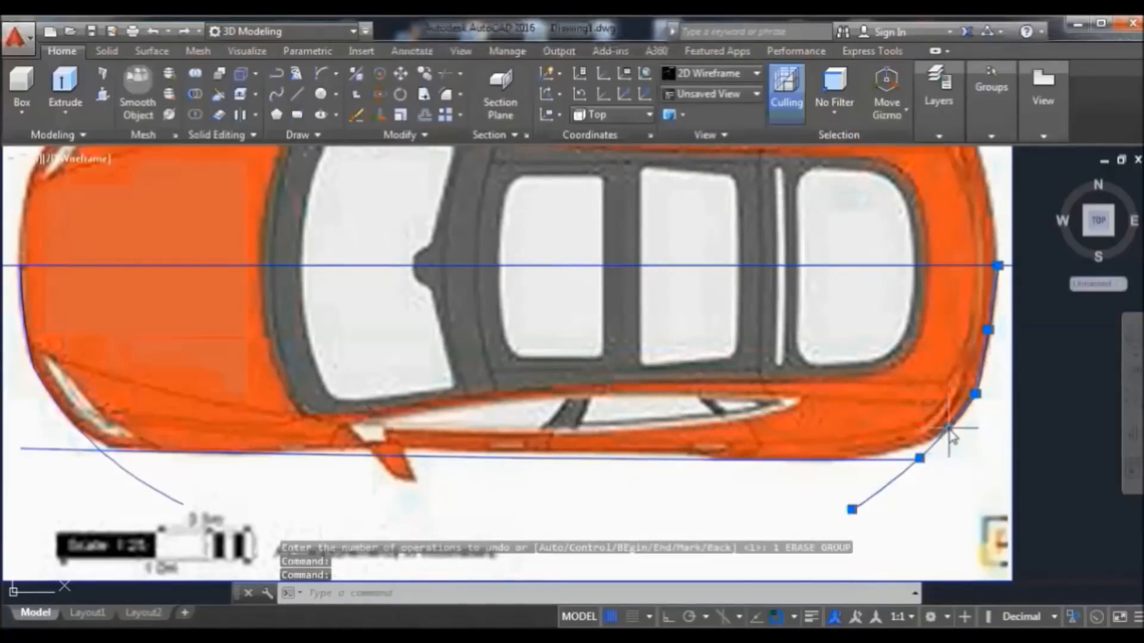
click(446, 134)
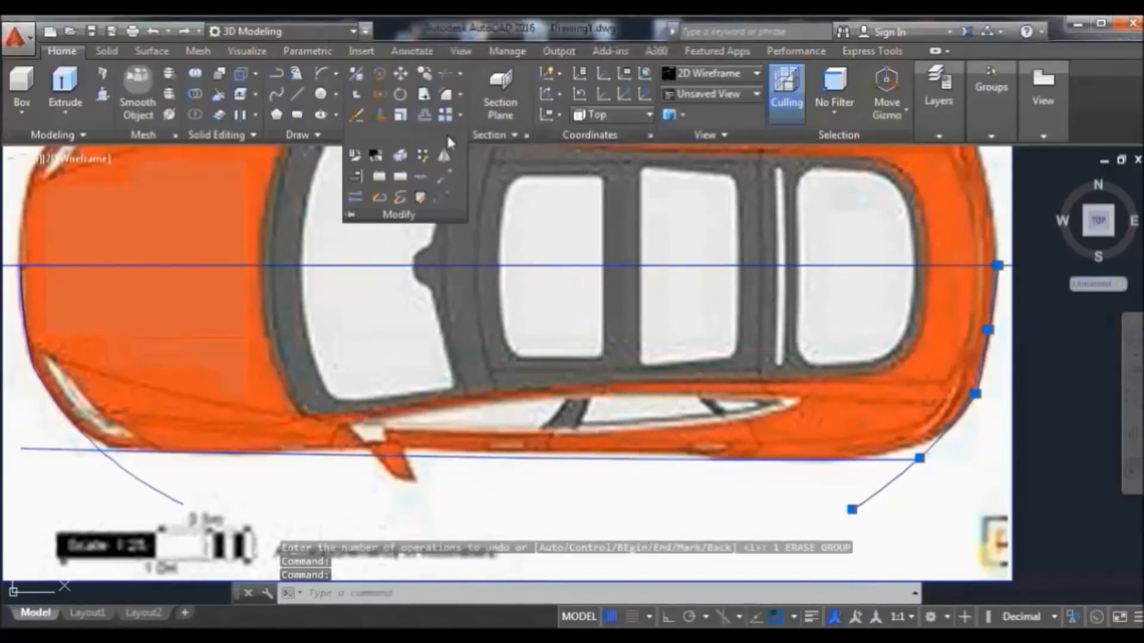
click(422, 177)
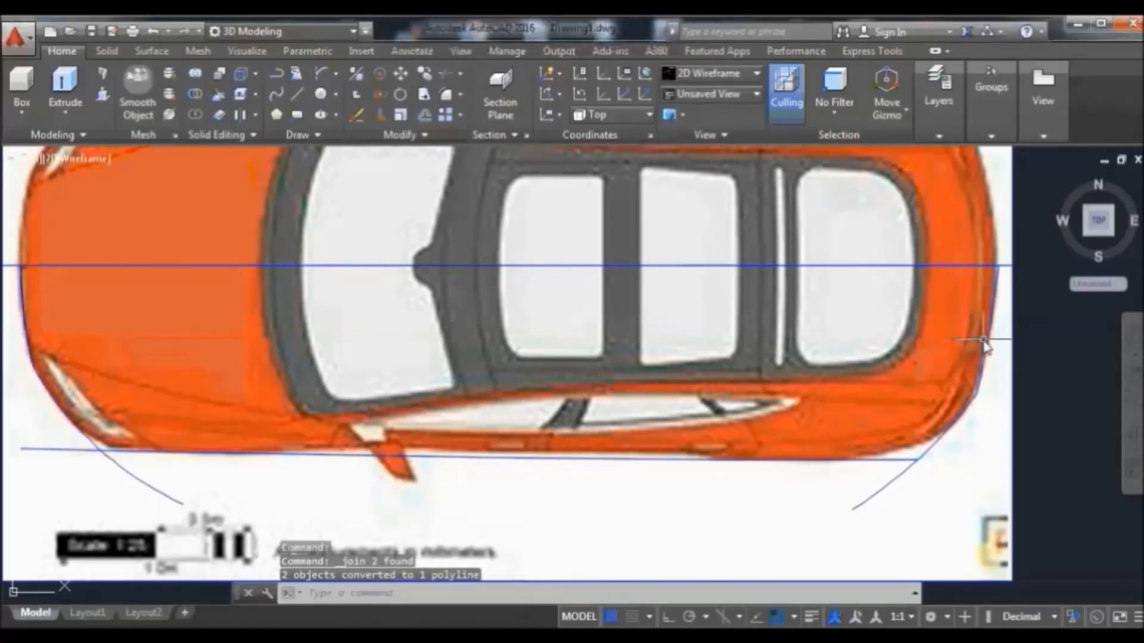
Stretch the bottom line's right end to meet the corner curve, then run JOIN
click(892, 459)
mouse_move(918, 460)
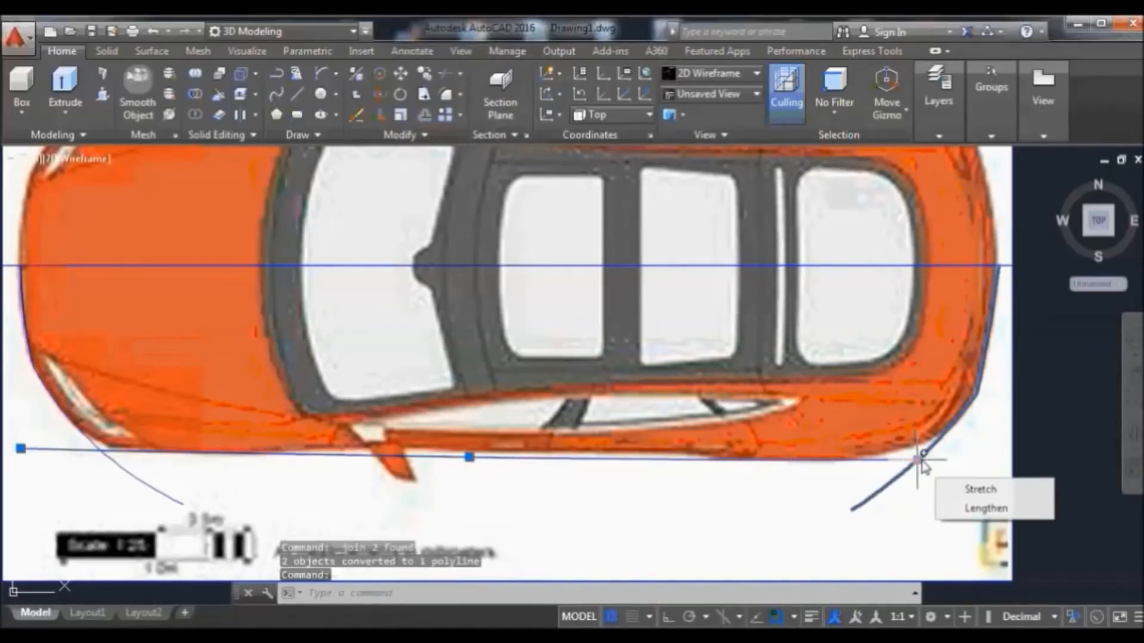
click(984, 488)
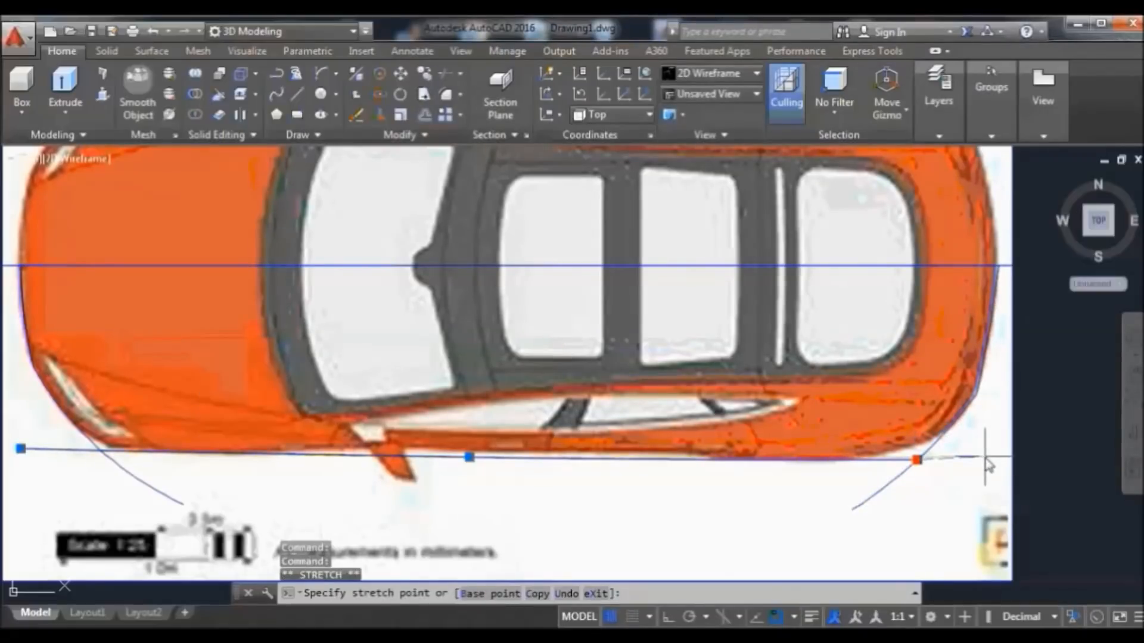
click(991, 463)
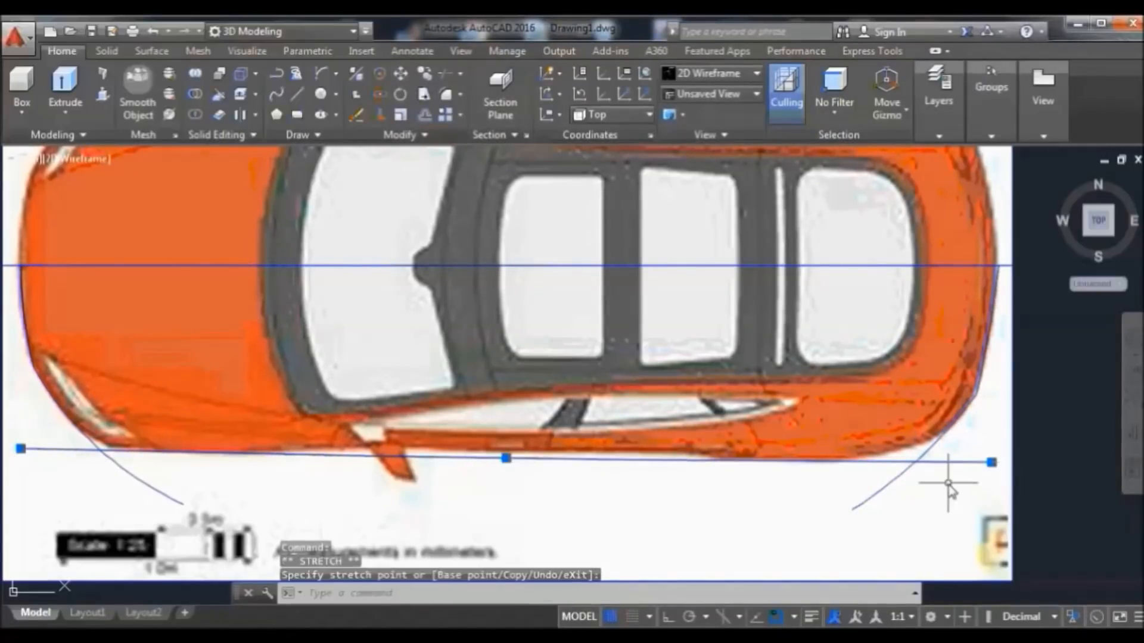
text(j)
key(Return)
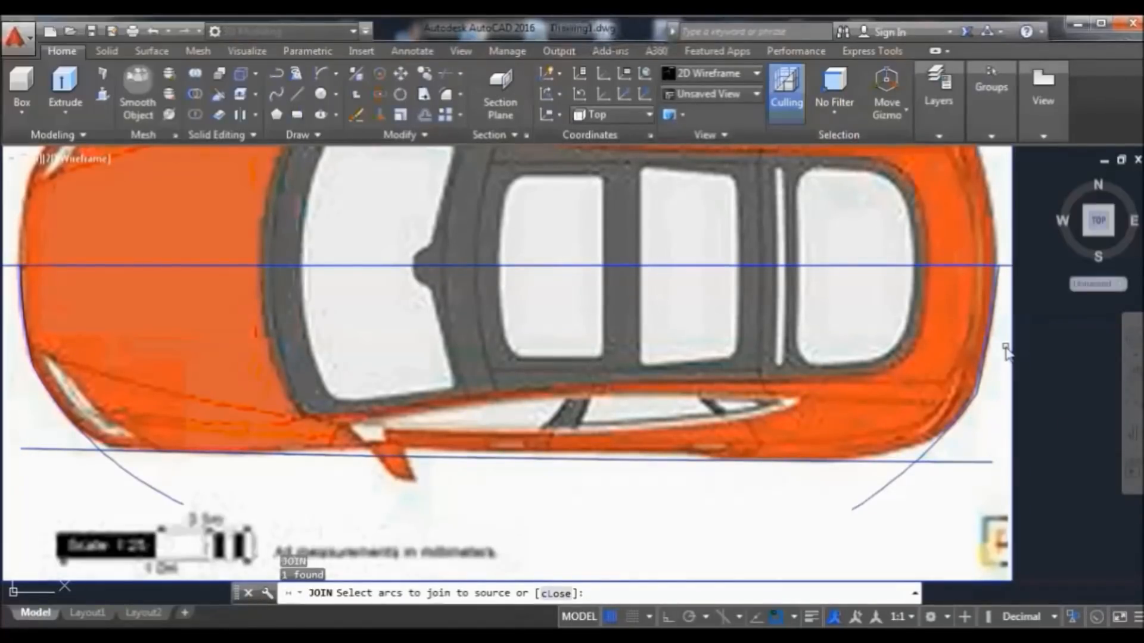
key(Return)
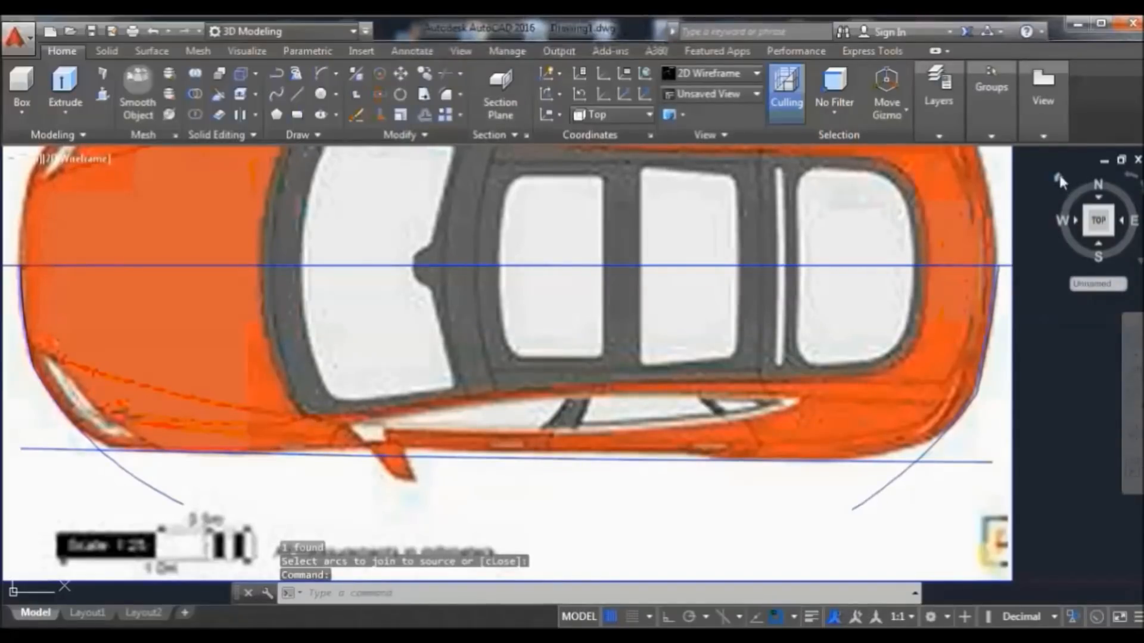
Go to the ViewCube Home view and end object isolation so all three reference planes reappear
click(1059, 179)
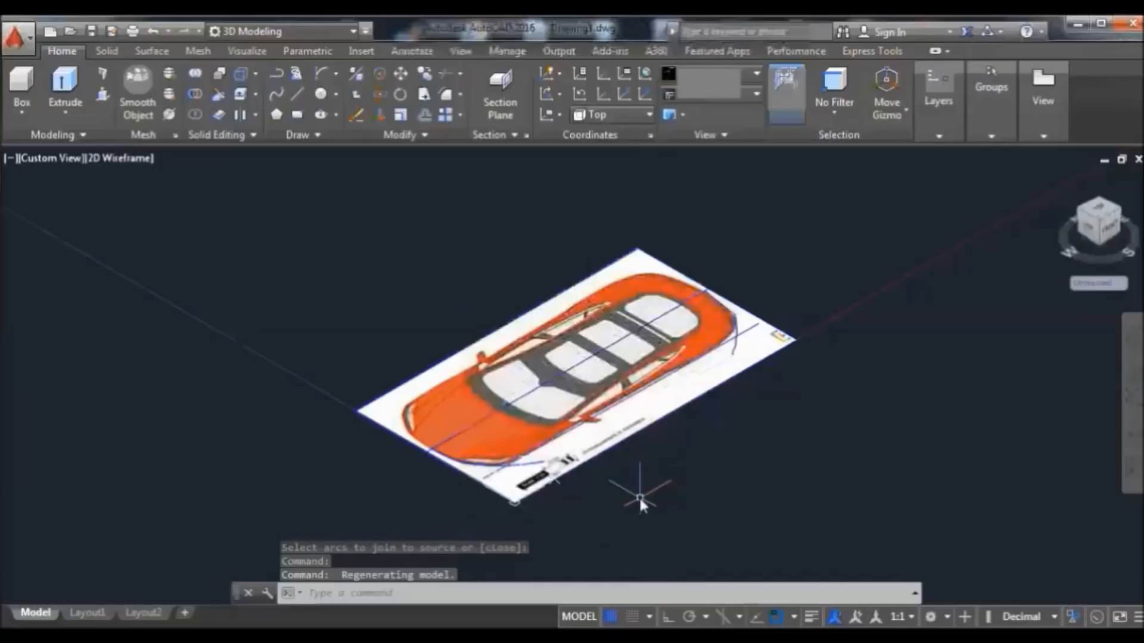
click(1072, 616)
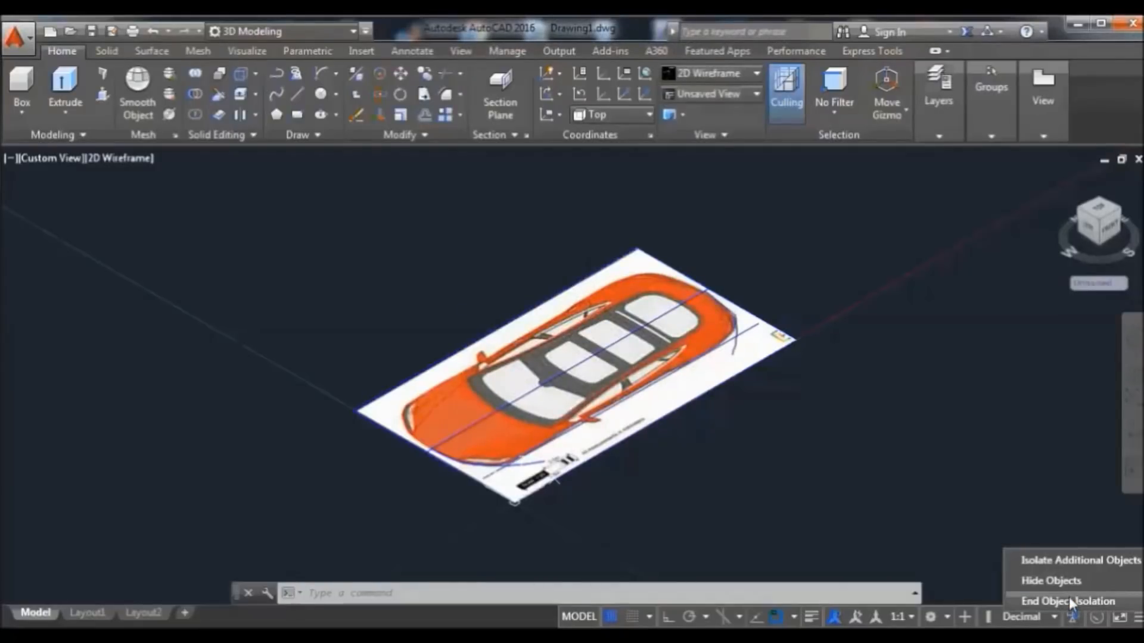
click(1069, 600)
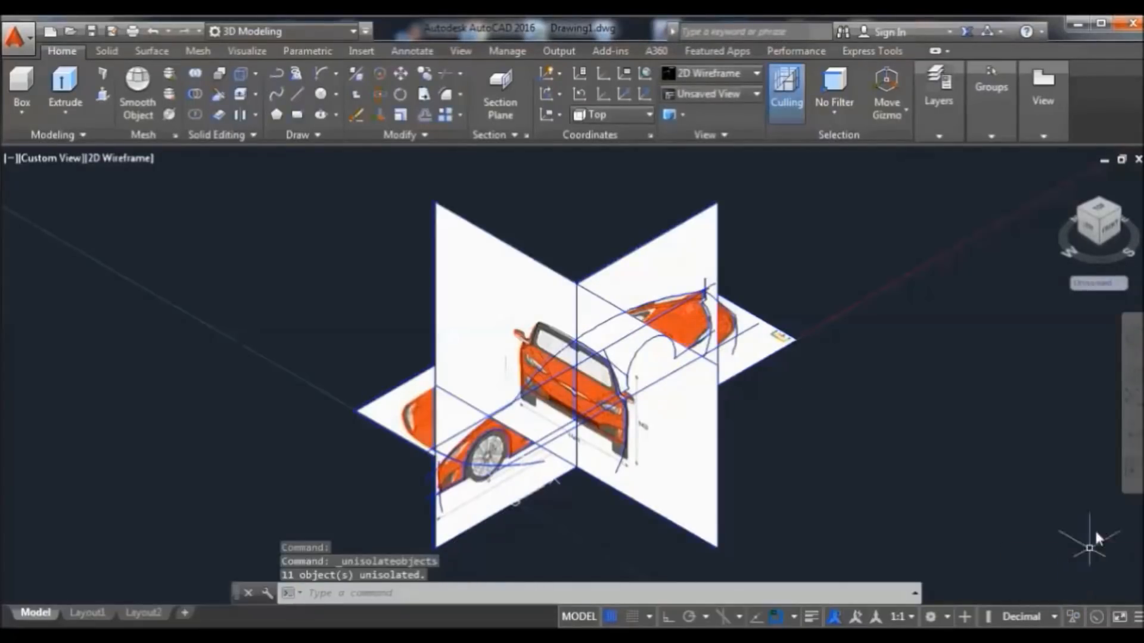
scroll(709, 461, up, 2)
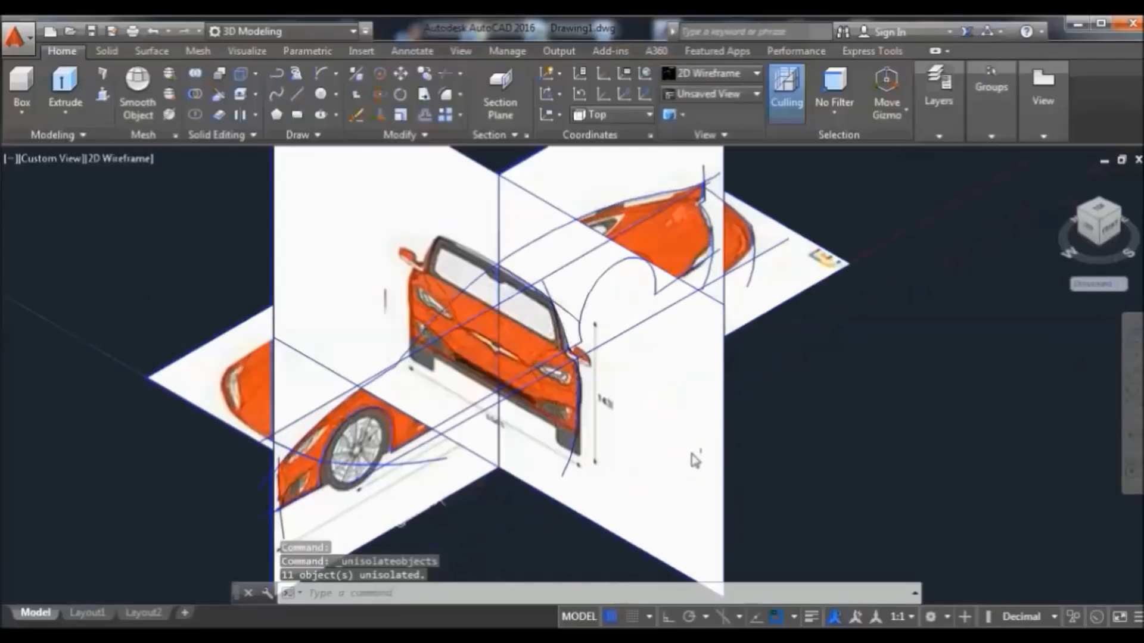
scroll(587, 457, down, 2)
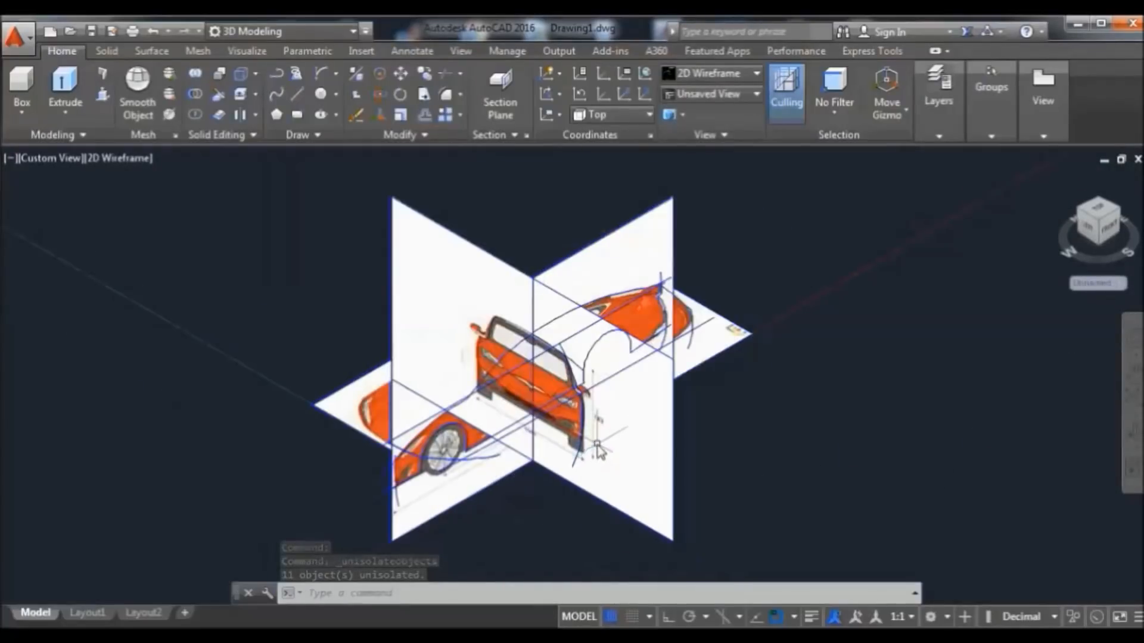
scroll(602, 448, up, 1)
scroll(613, 443, up, 2)
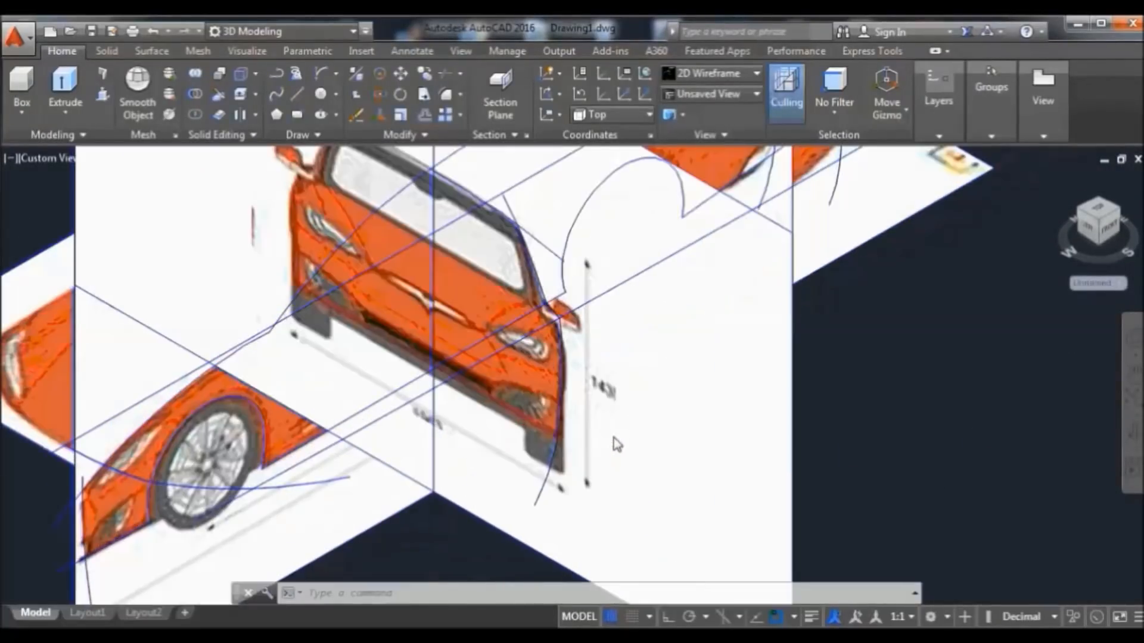
scroll(618, 444, down, 2)
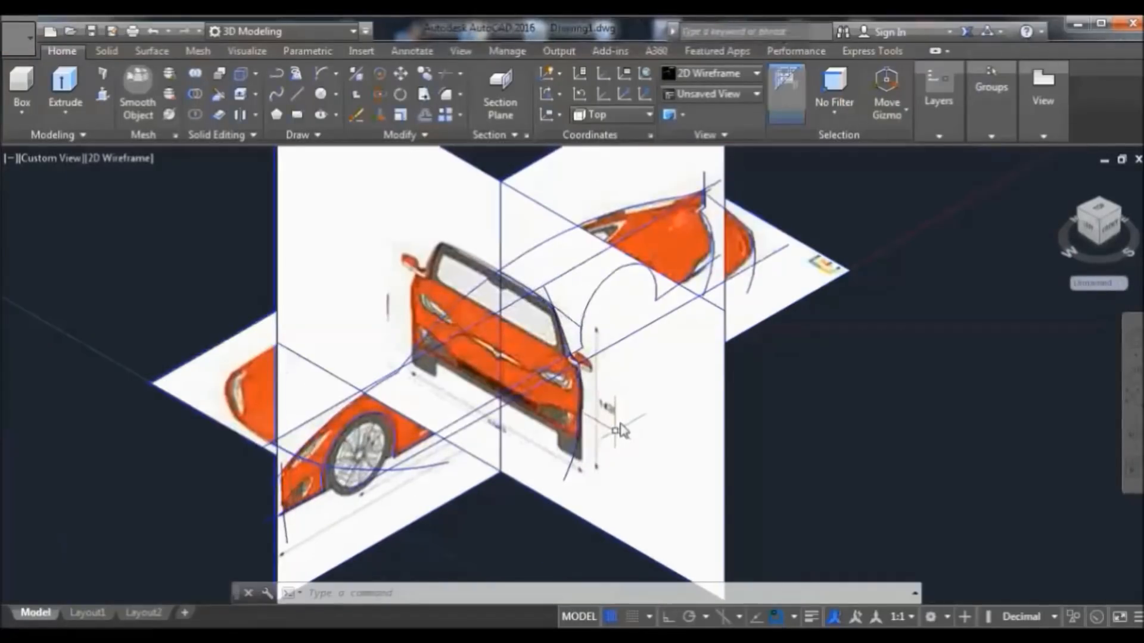
scroll(620, 429, up, 5)
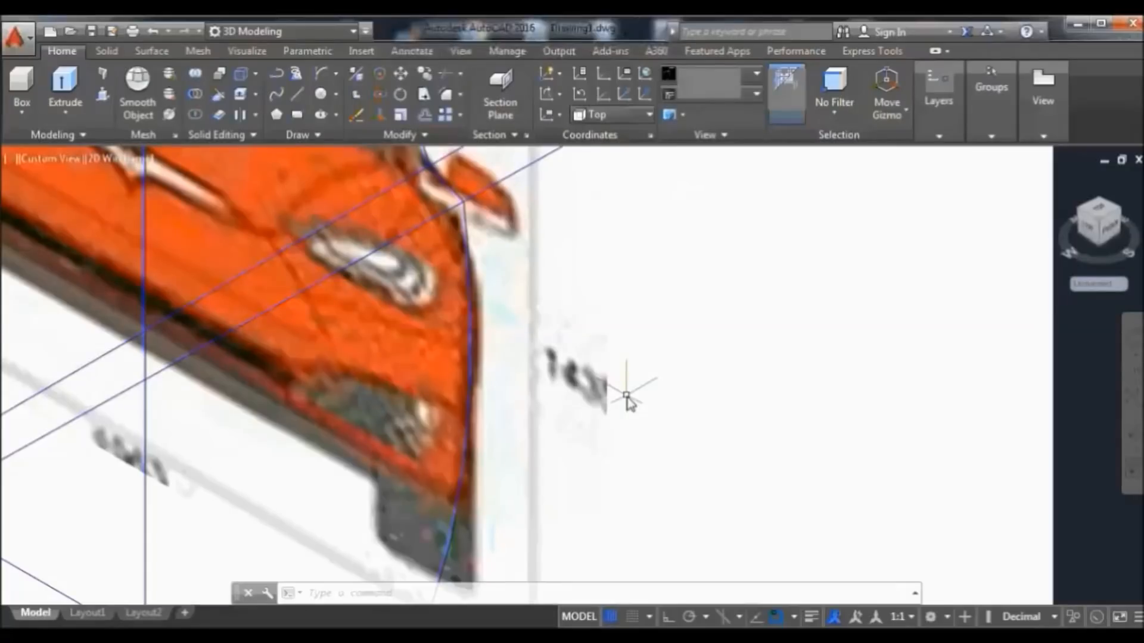
scroll(627, 398, down, 6)
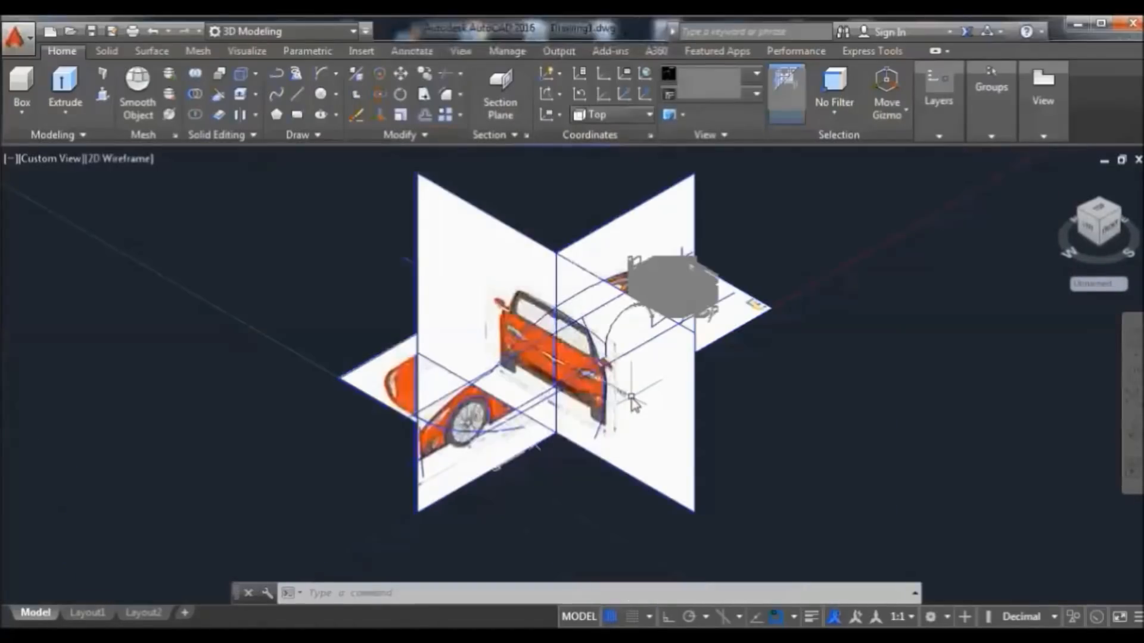
scroll(631, 399, up, 2)
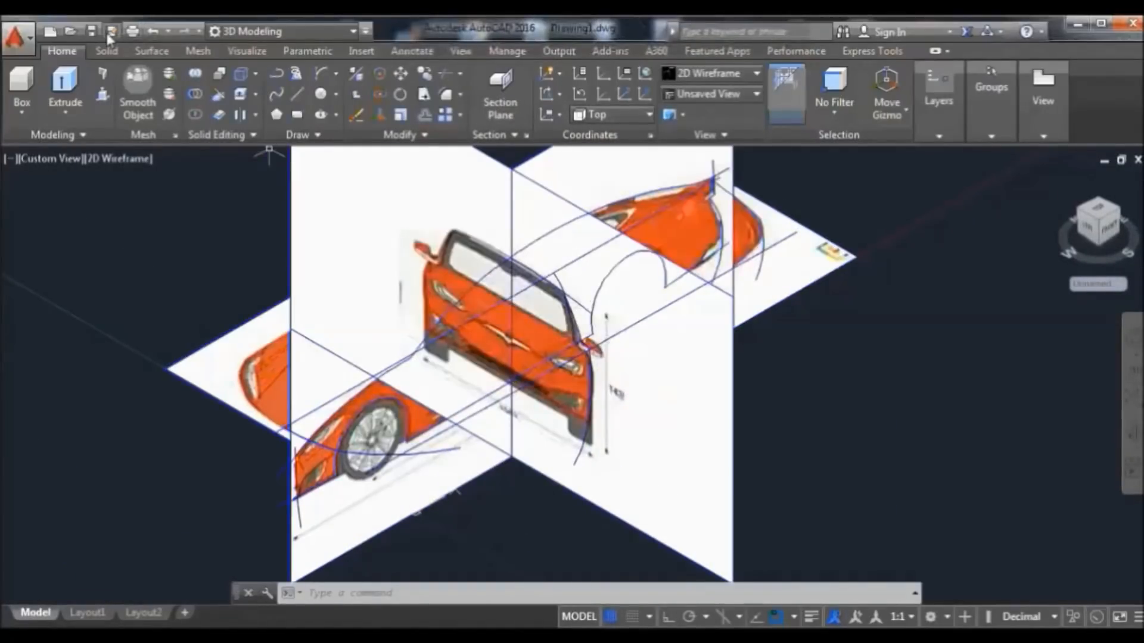
Save the drawing to the Desktop as 'my car 1.dwg'
click(112, 33)
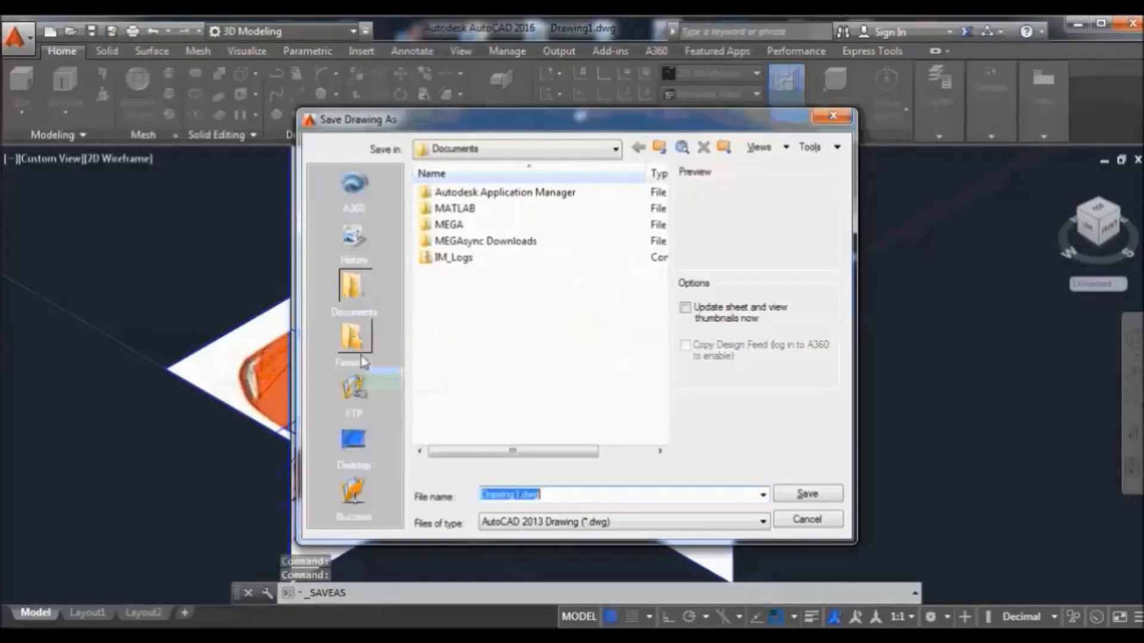
click(354, 440)
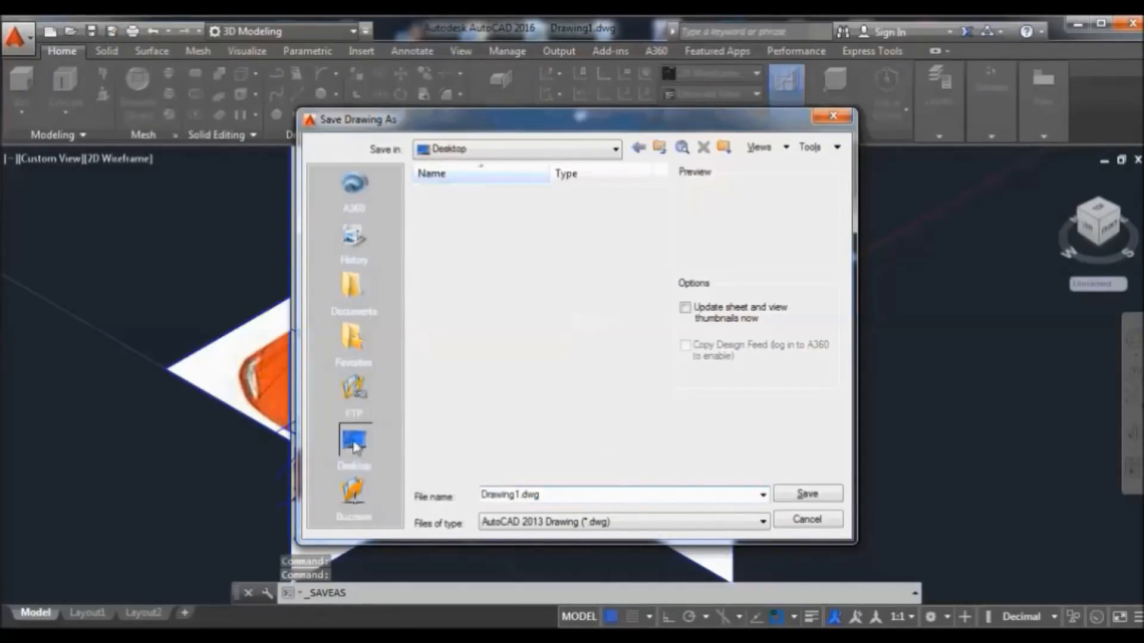
drag(559, 493, 481, 499)
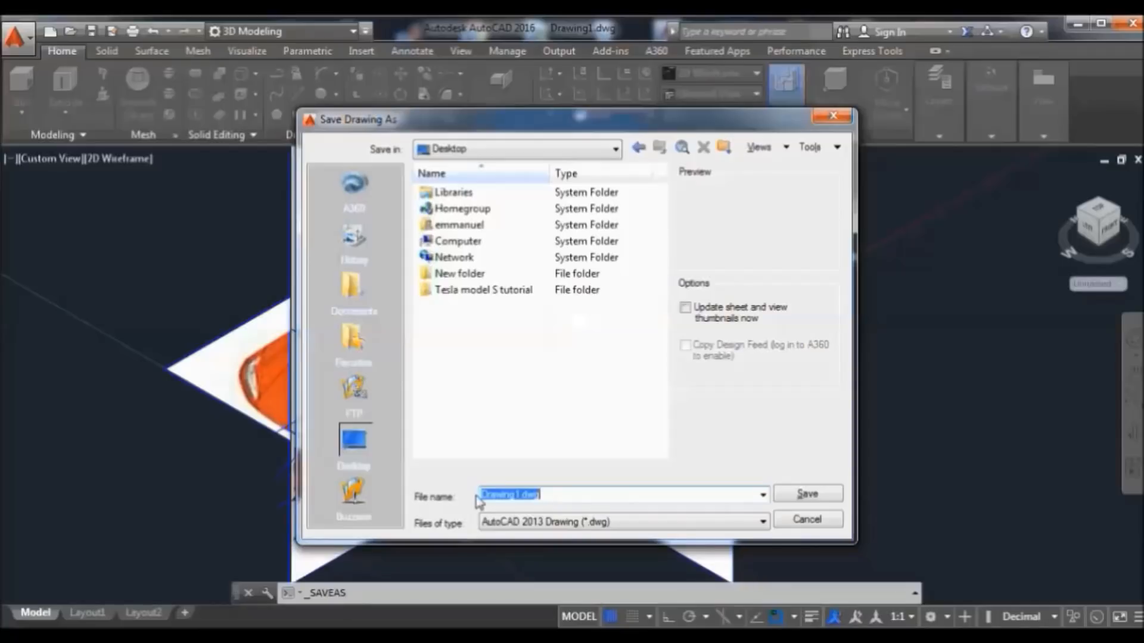
text(my car 1)
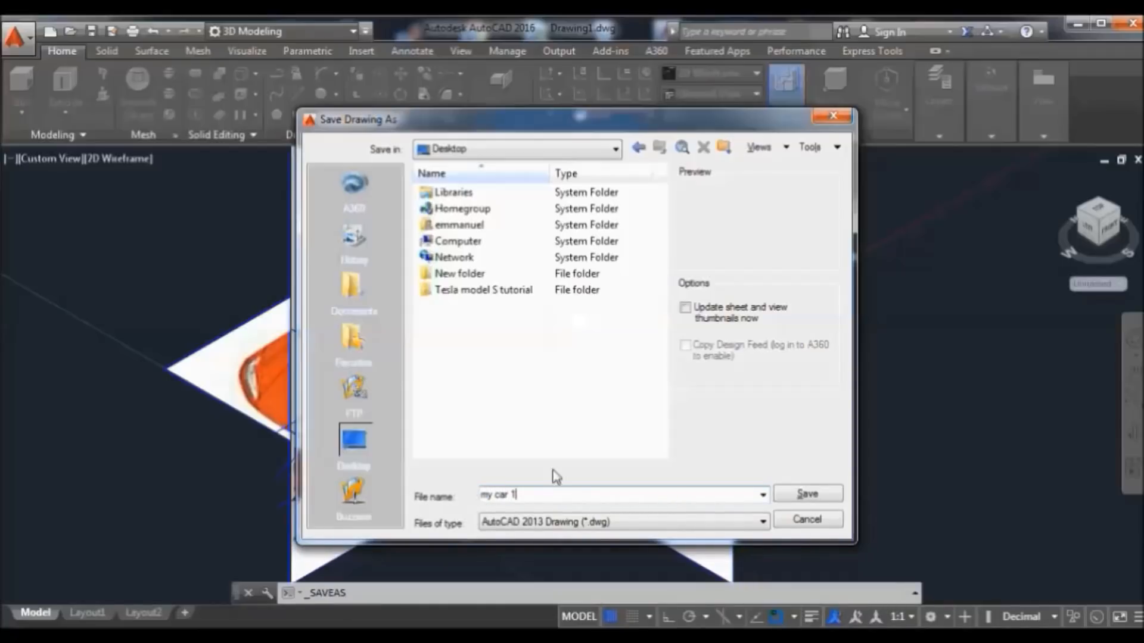
click(820, 495)
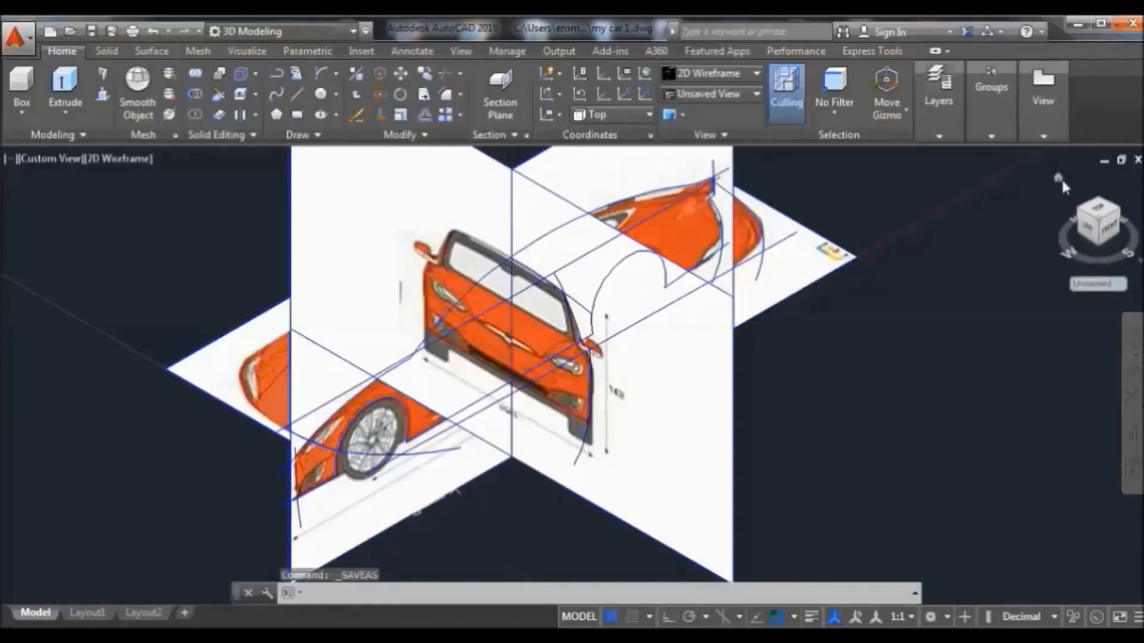
From the Home view, zoom and orbit the model to view it from another angle
click(1060, 178)
scroll(639, 506, up, 2)
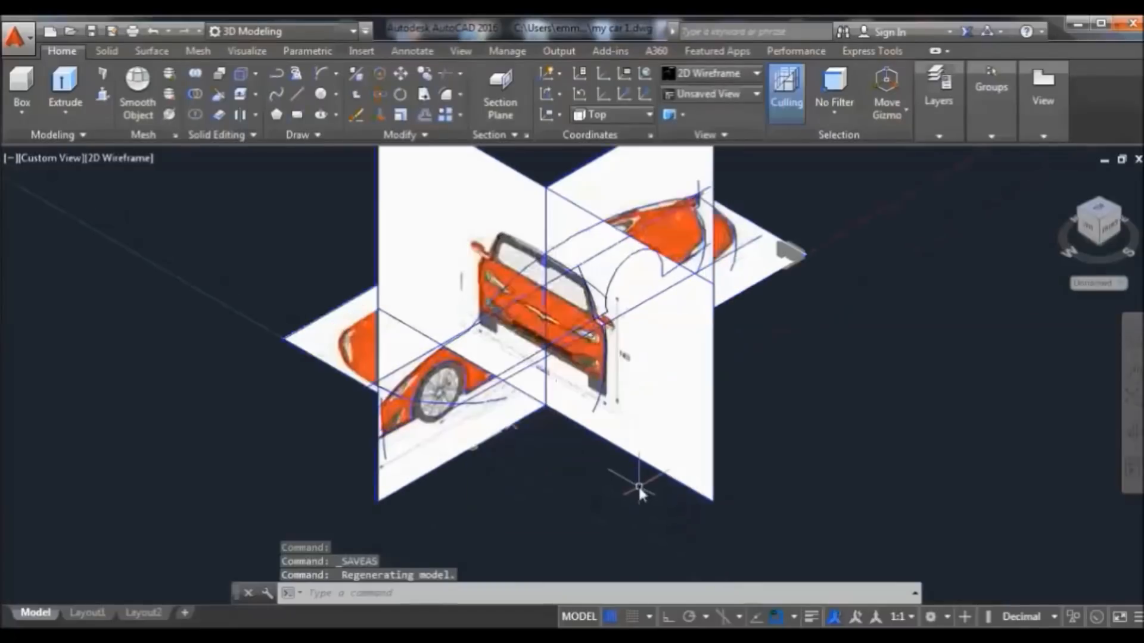
scroll(601, 414, up, 2)
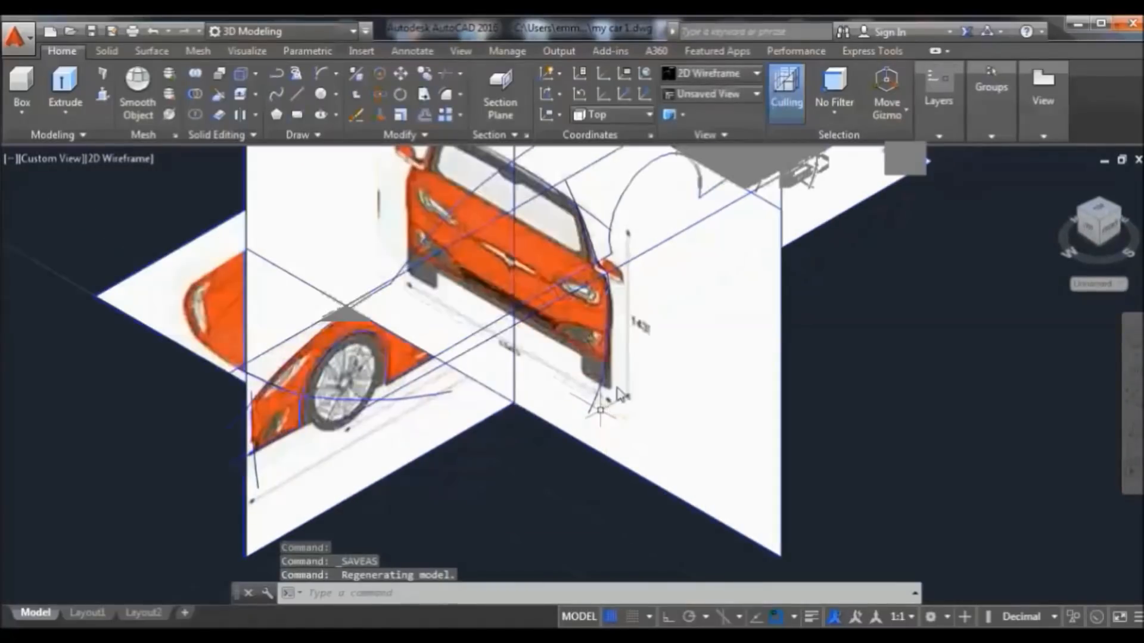
scroll(627, 380, up, 2)
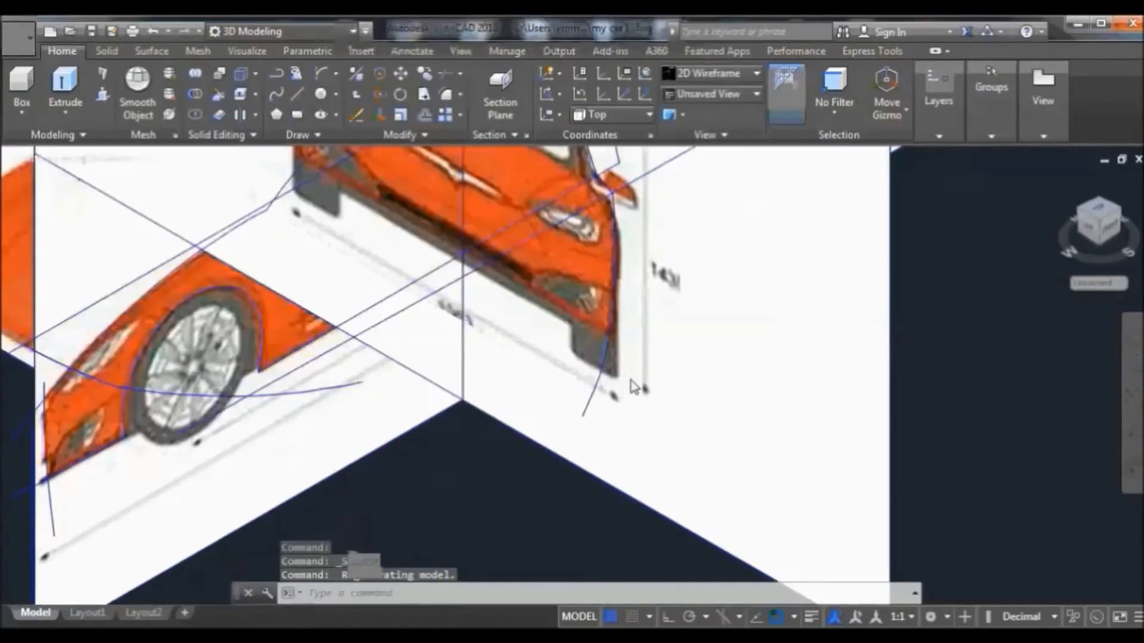
scroll(633, 387, down, 5)
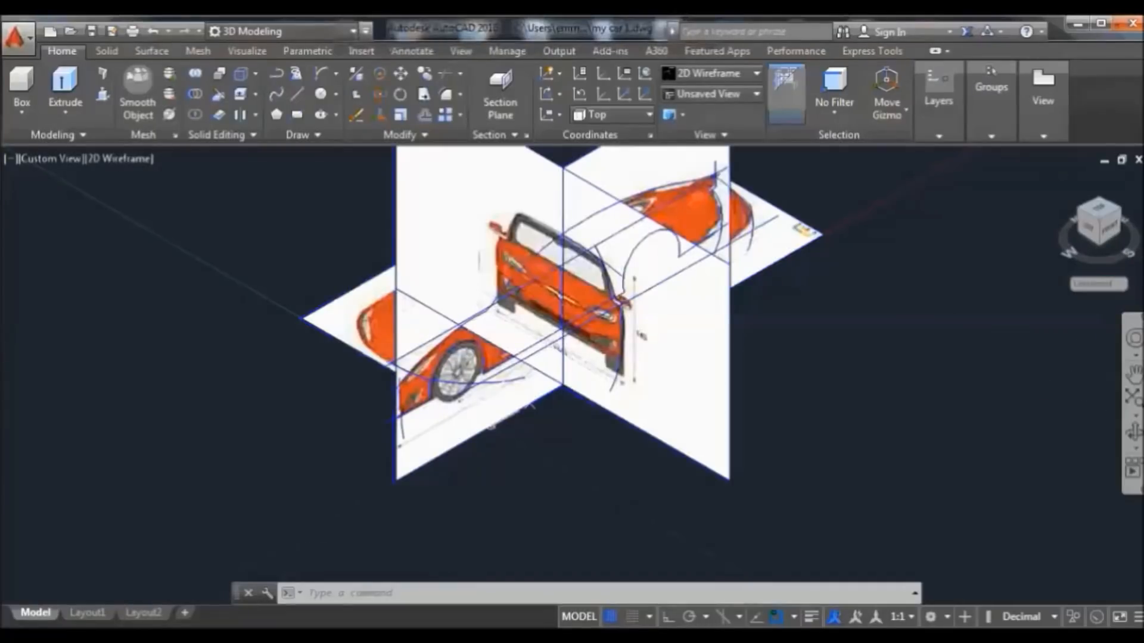
click(1133, 432)
mouse_move(943, 346)
mouse_down()
mouse_move(918, 372)
mouse_move(845, 271)
mouse_move(894, 245)
mouse_move(935, 274)
mouse_move(891, 302)
mouse_move(863, 283)
mouse_up()
right_click(836, 172)
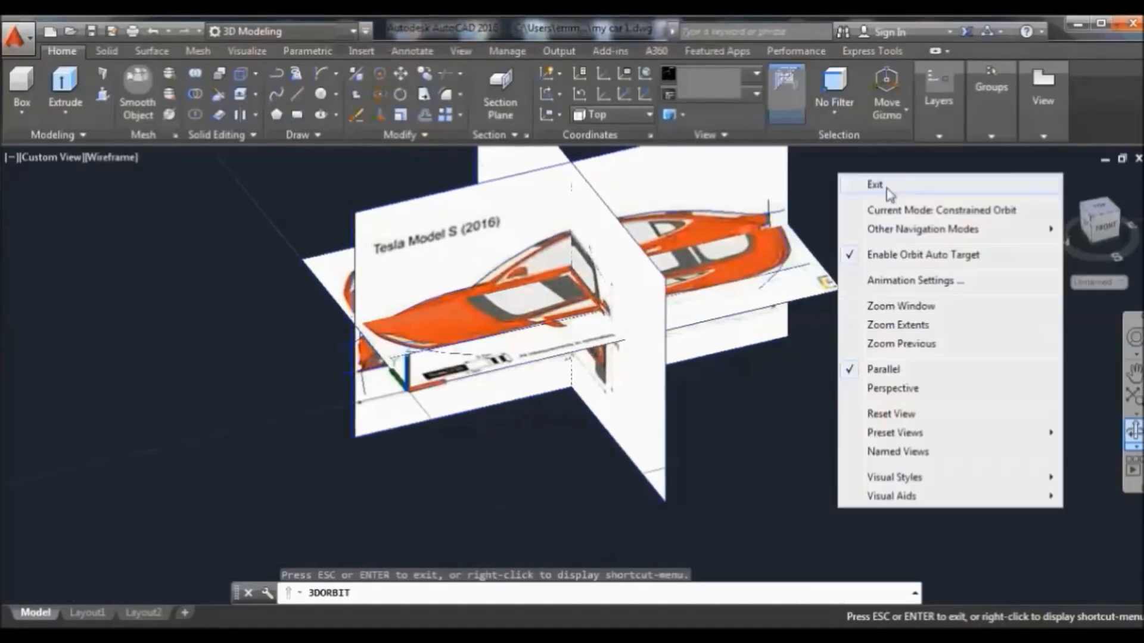
click(855, 182)
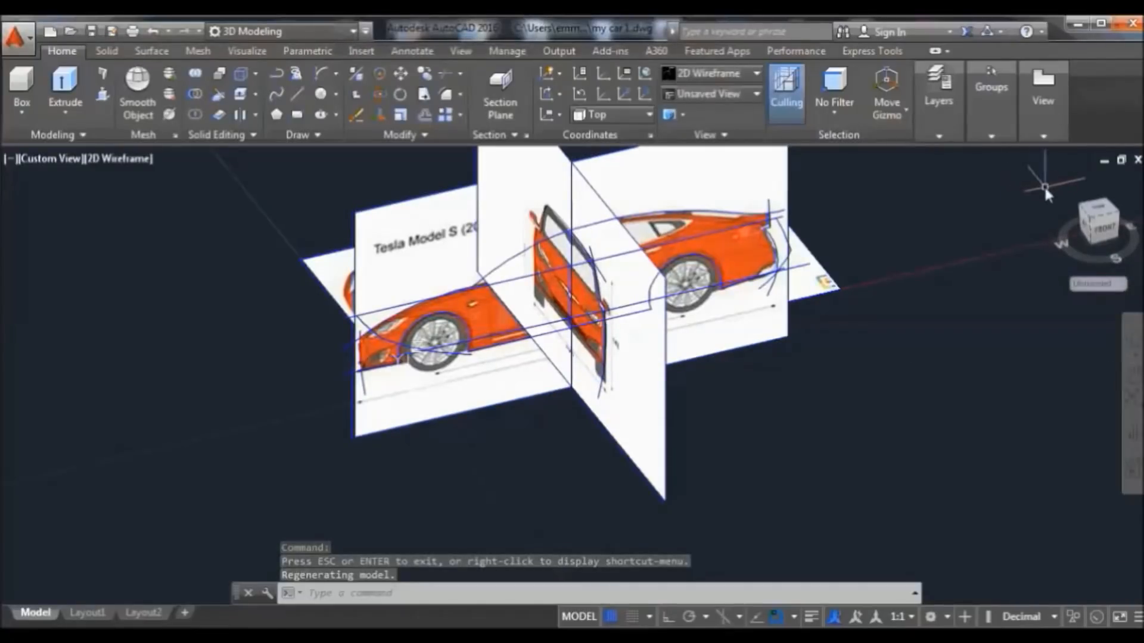
Reset to Home and pan in close on the orange hood reference and its profile curves
click(1057, 178)
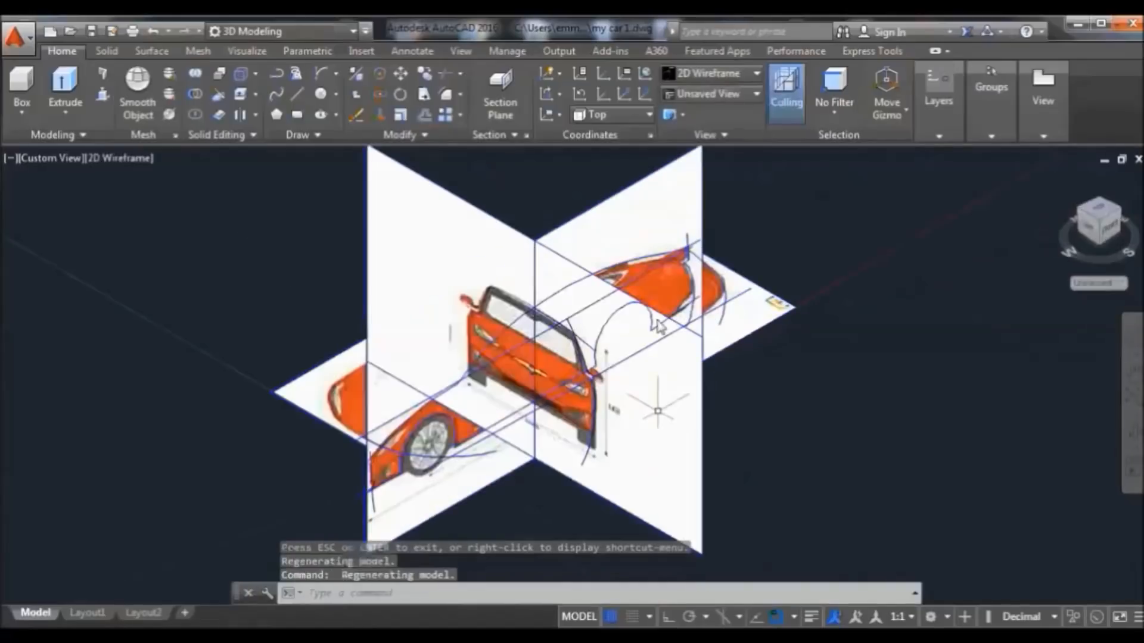
scroll(676, 285, up, 3)
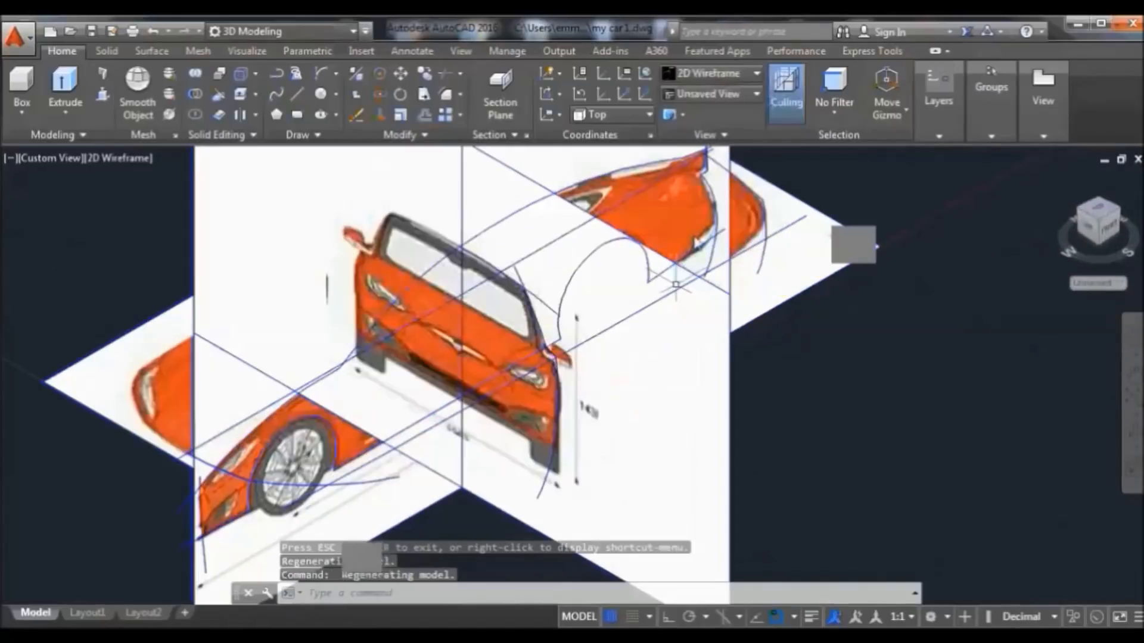
scroll(724, 232, up, 5)
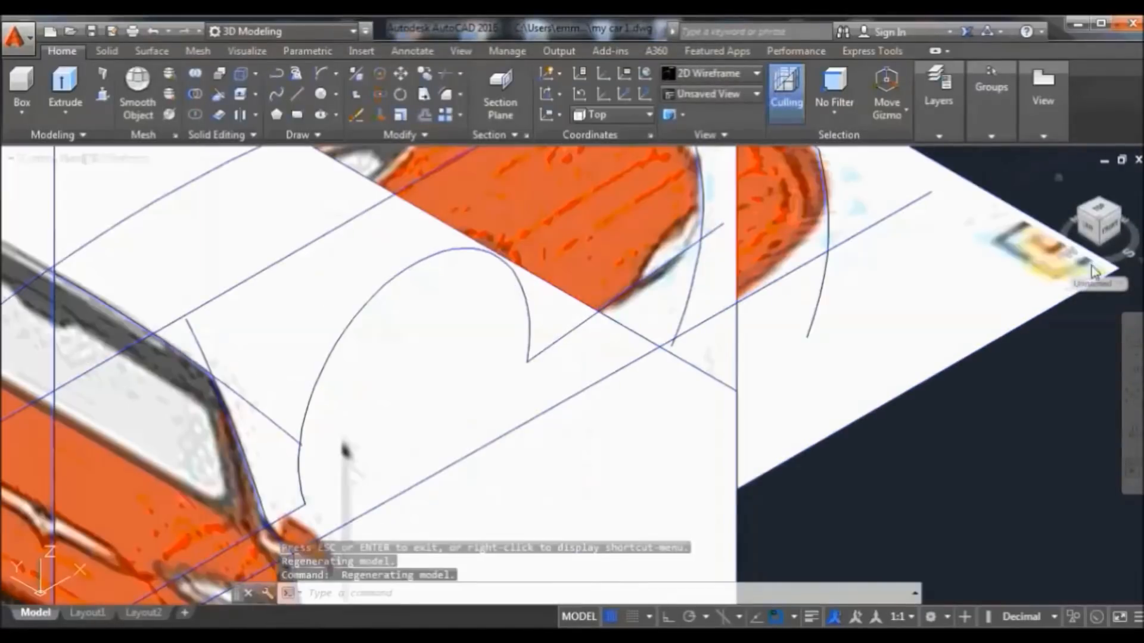
click(1134, 375)
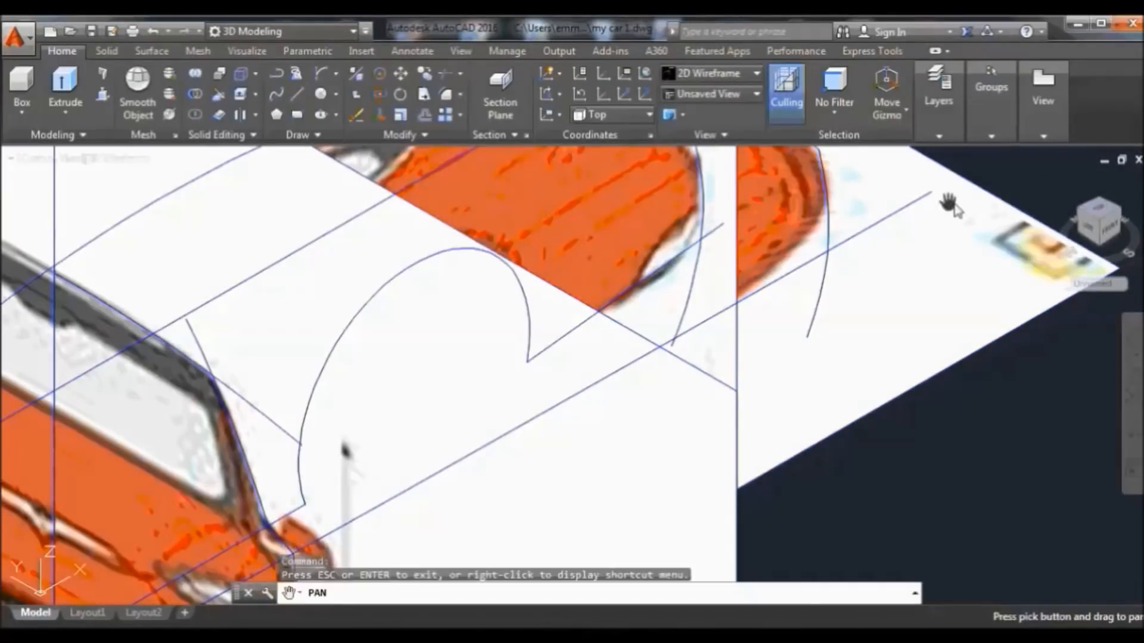
drag(976, 173, 916, 305)
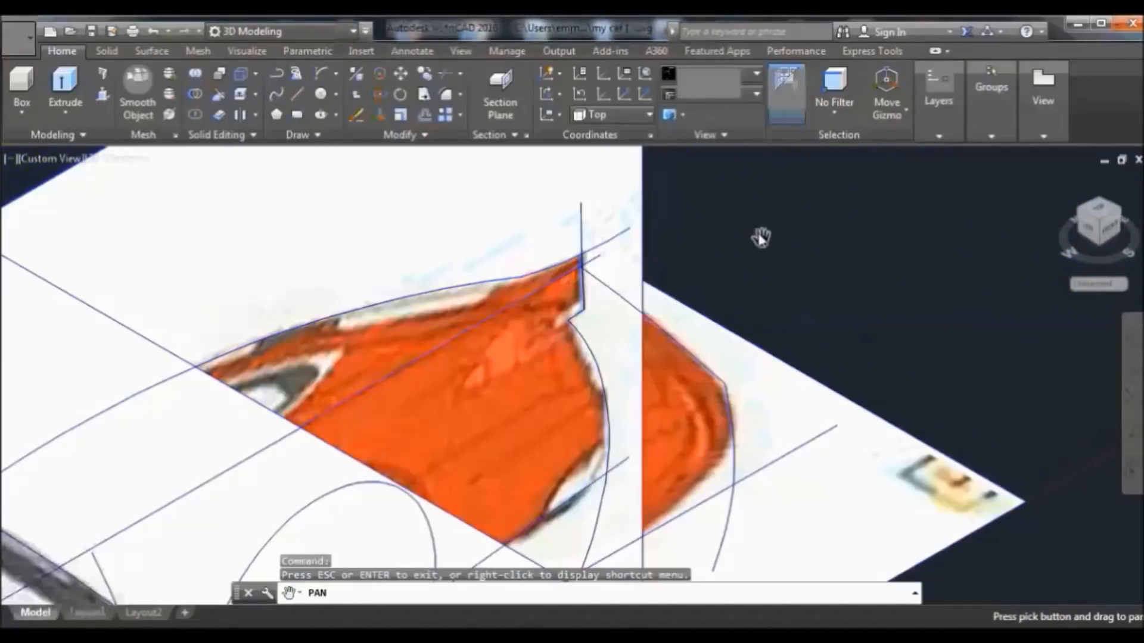
right_click(756, 217)
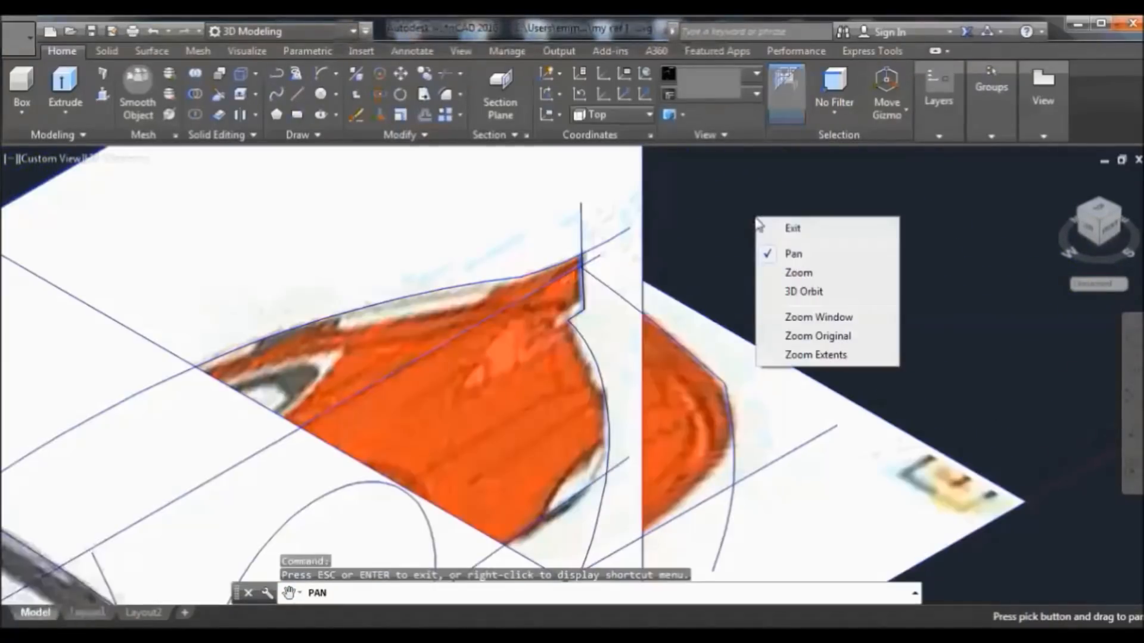
click(810, 227)
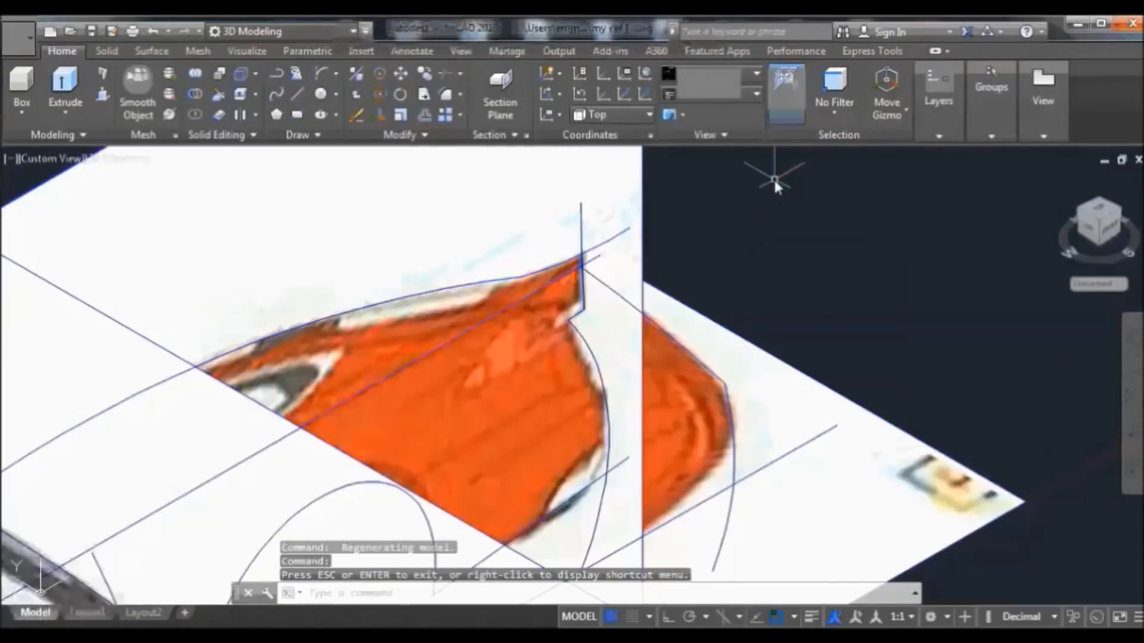
Sweep the hood profile along the front curve on the Surface tab; it fails with 'Unable to sweep'
click(153, 52)
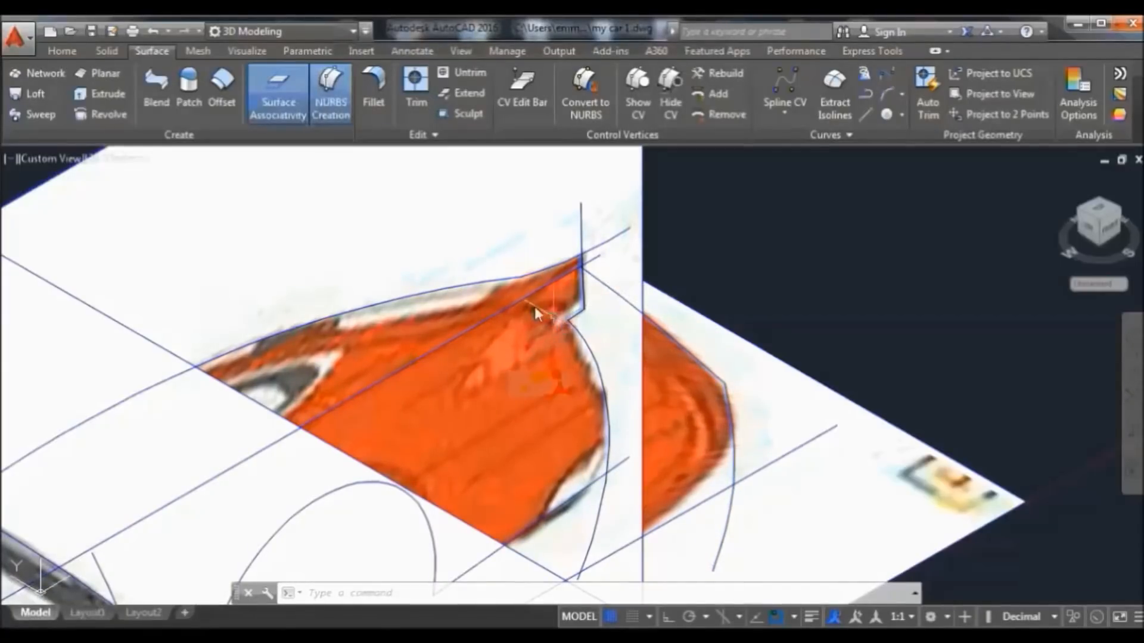
click(34, 115)
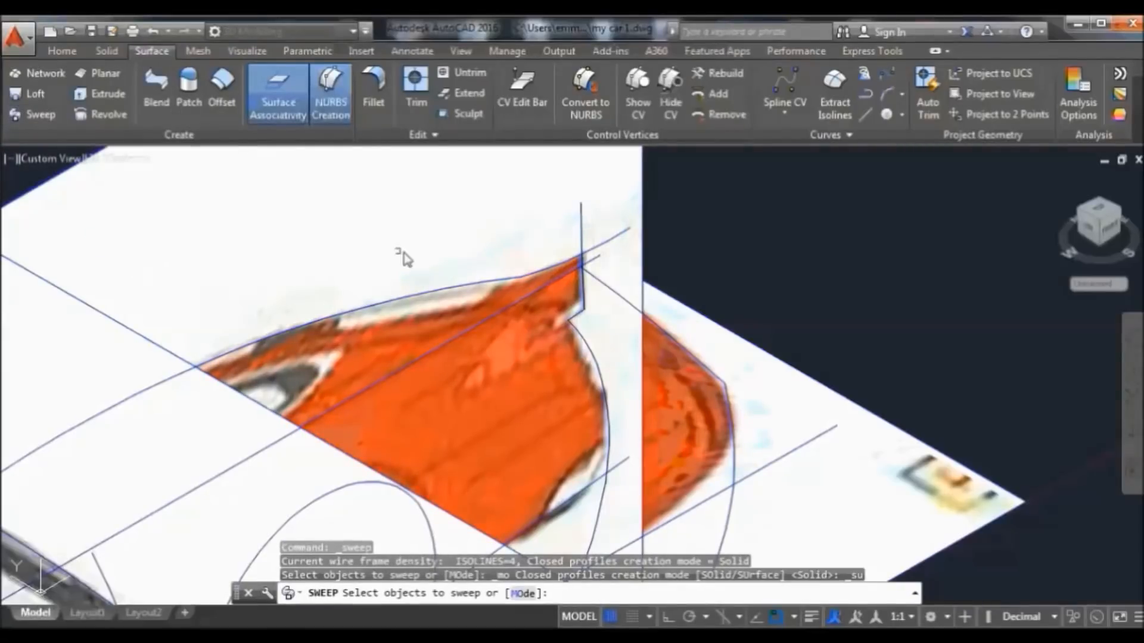
click(582, 223)
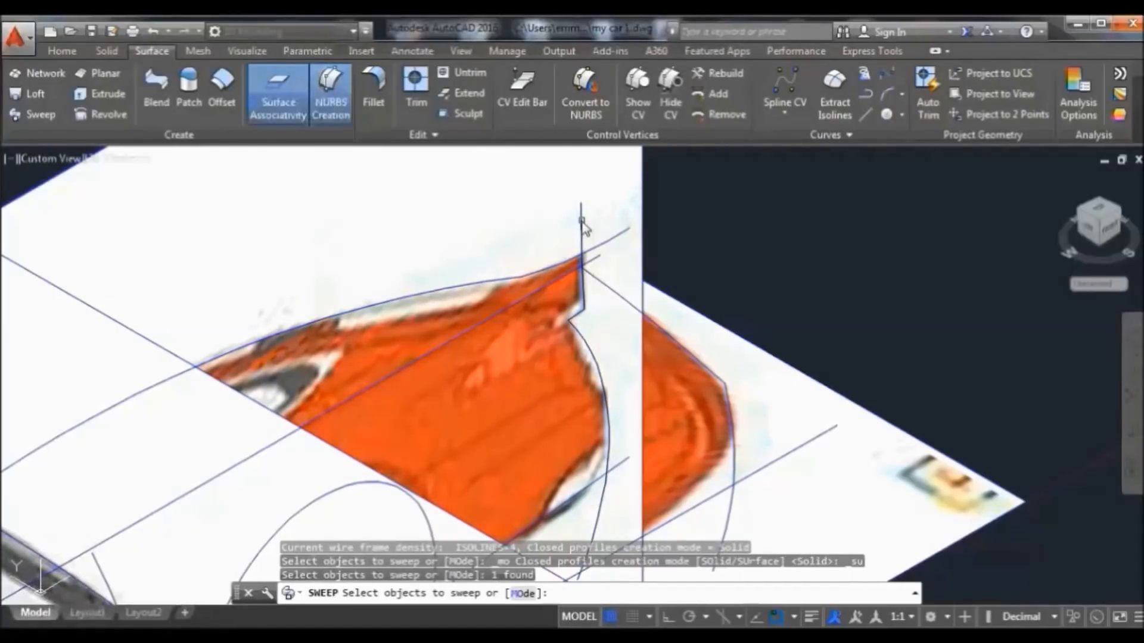
key(Return)
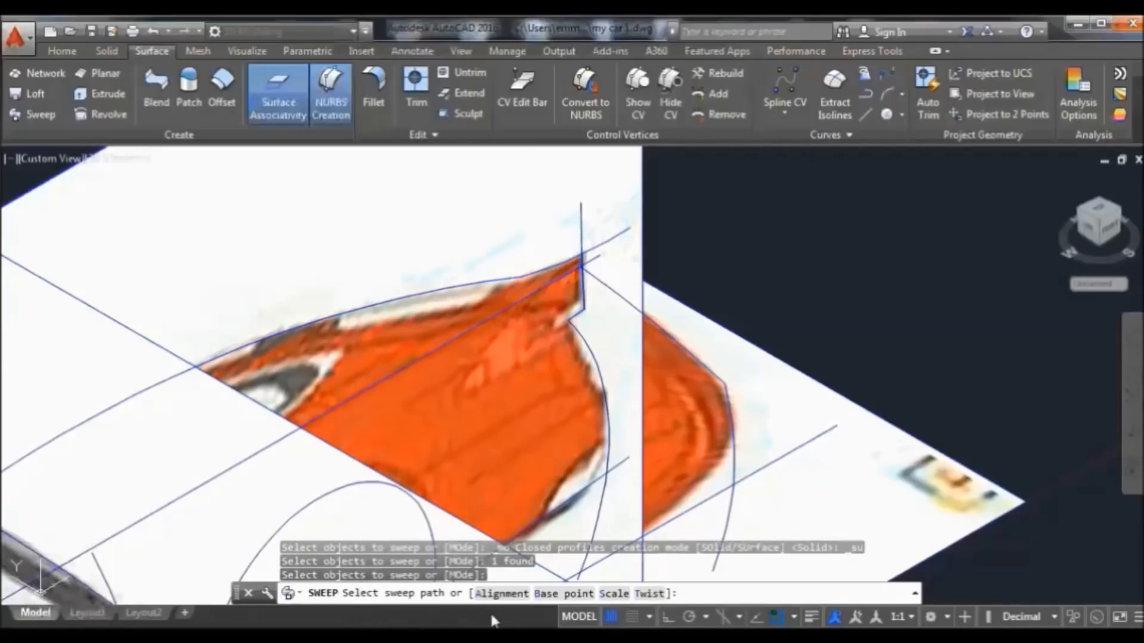
click(701, 362)
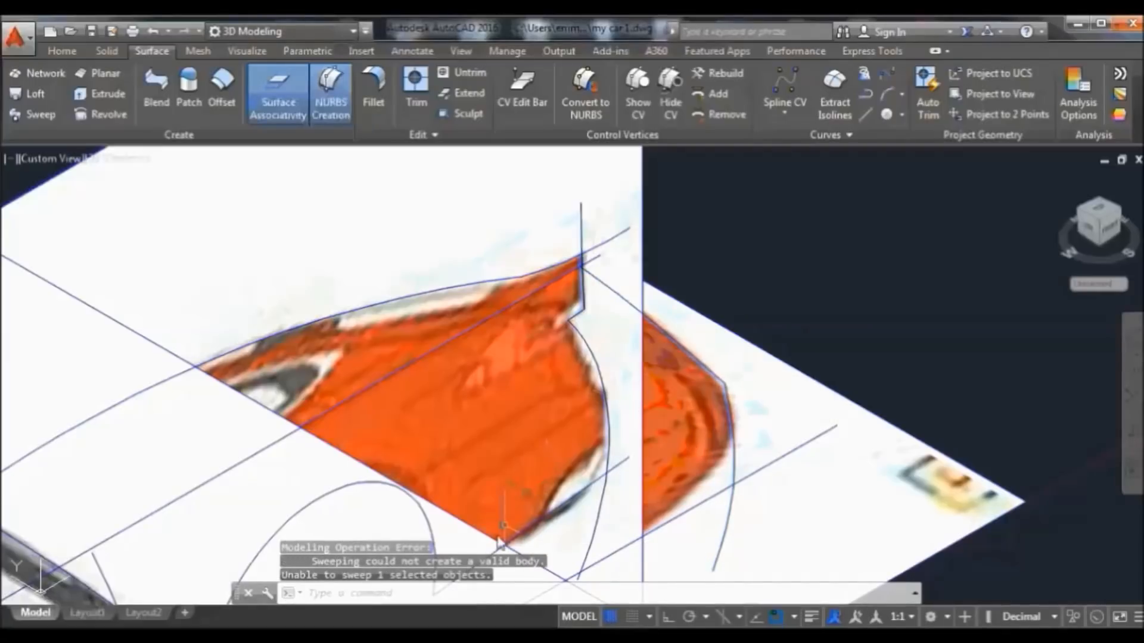
Retry sweeping the hood profile along a neighbouring path curve, which fails again
scroll(520, 490, down, 2)
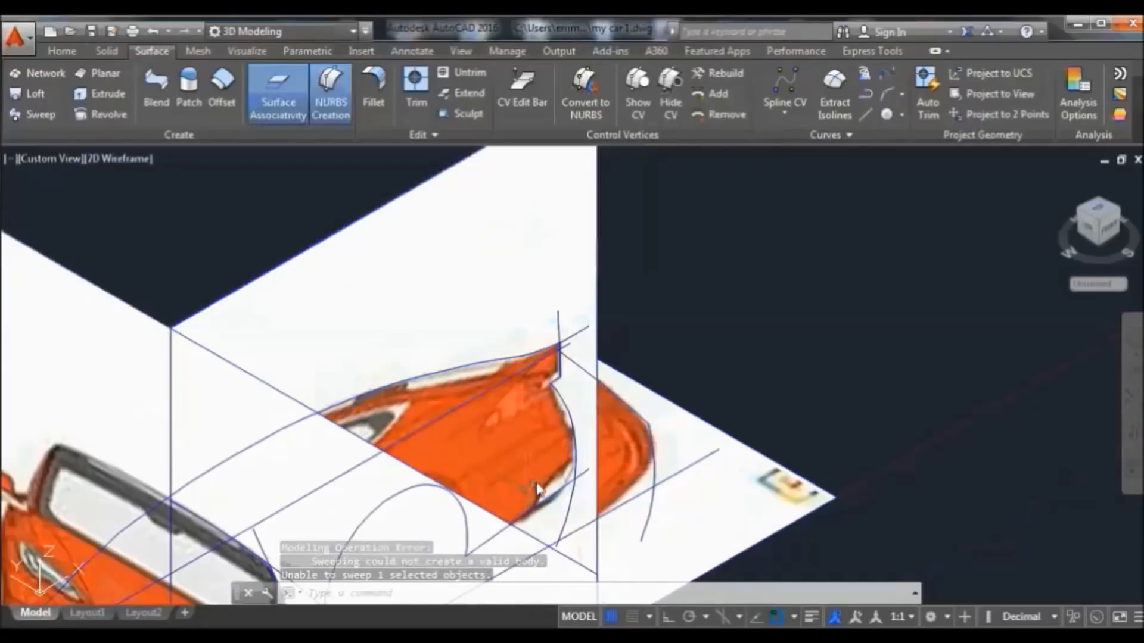
scroll(601, 482, down, 3)
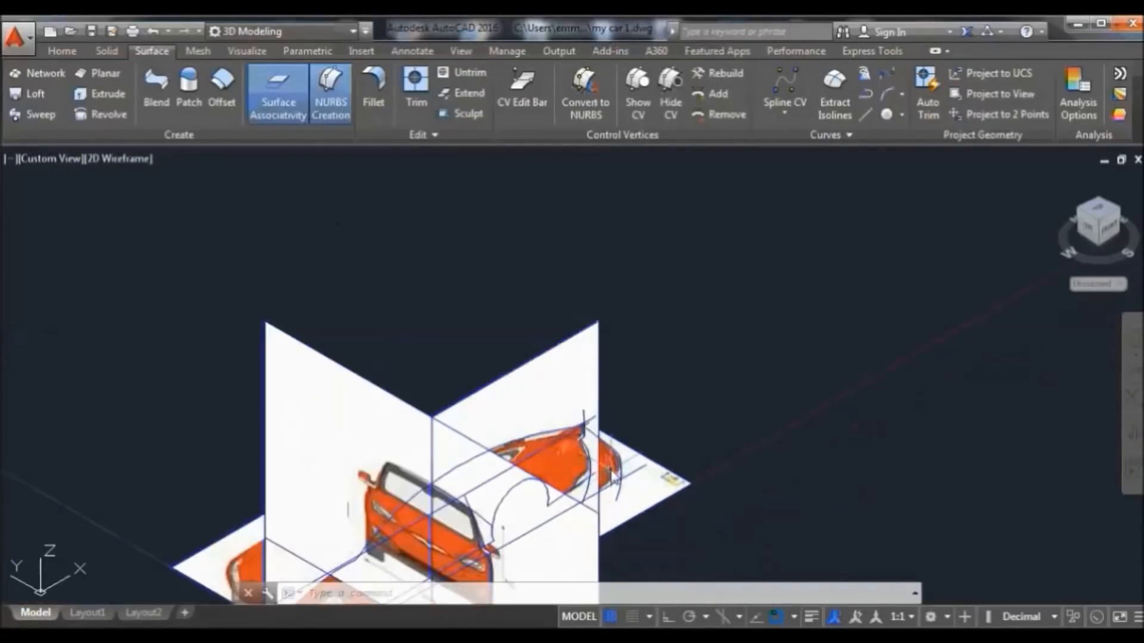
scroll(619, 462, up, 2)
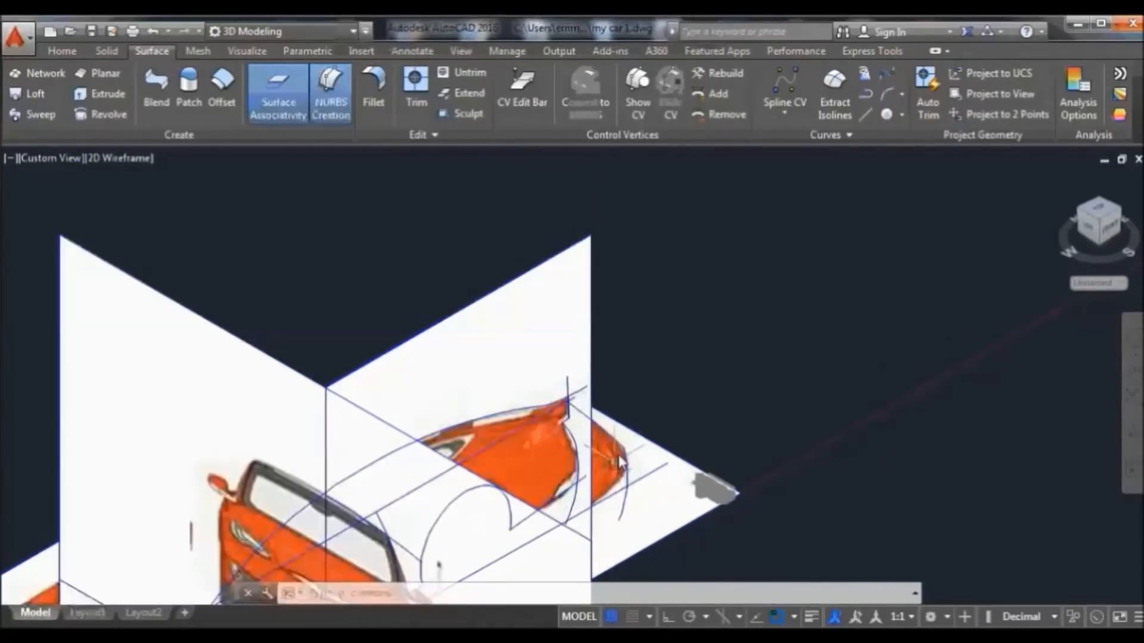
scroll(620, 463, up, 3)
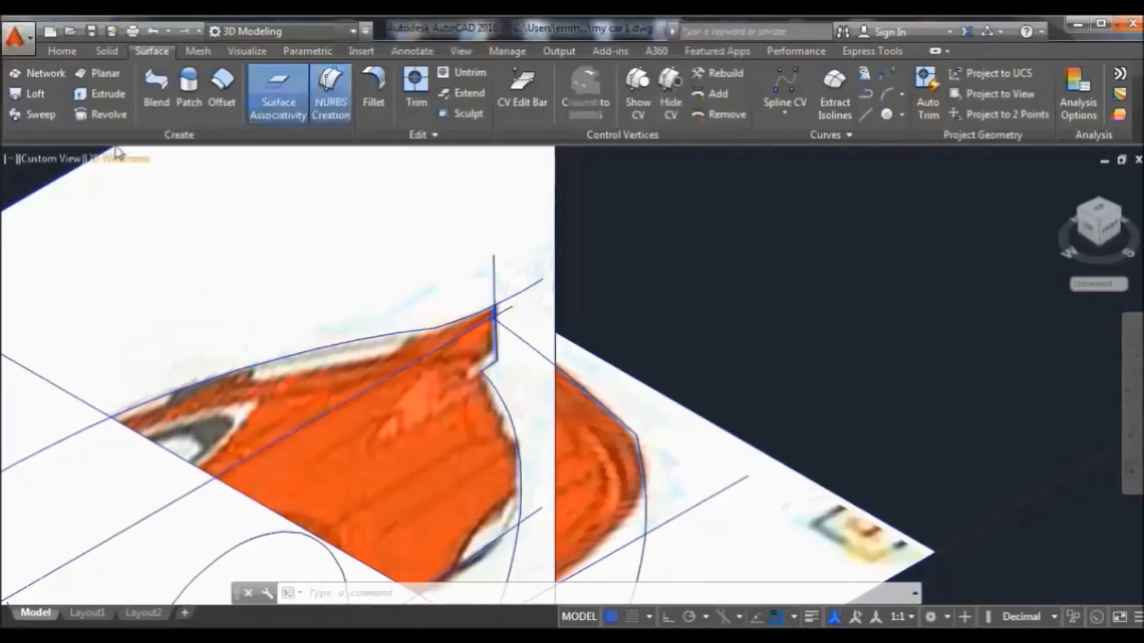
click(51, 115)
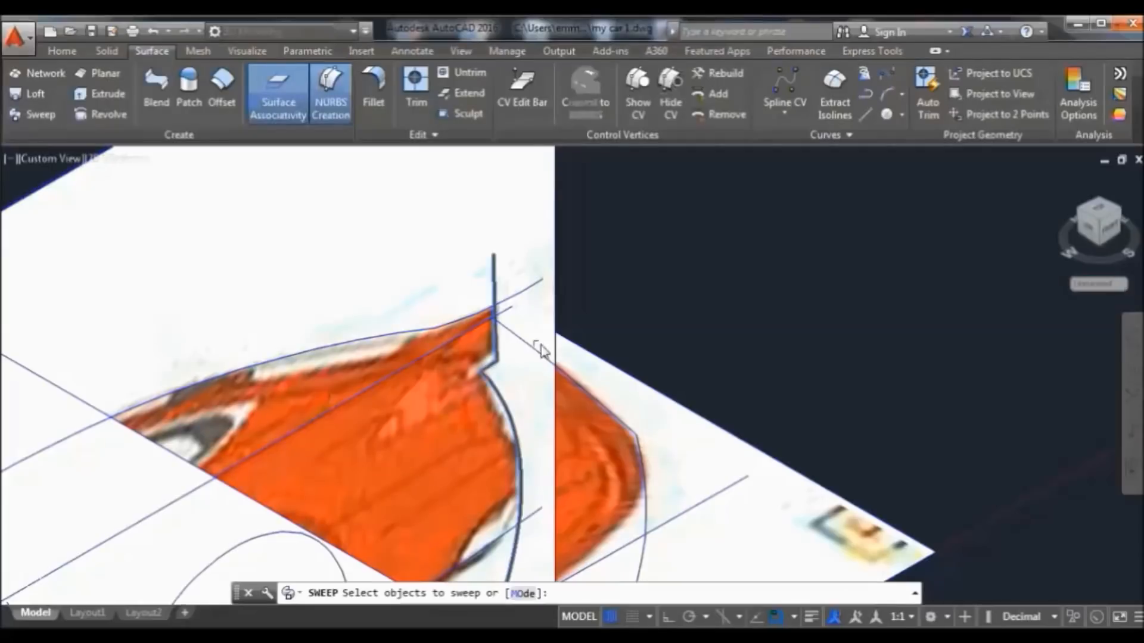
click(579, 388)
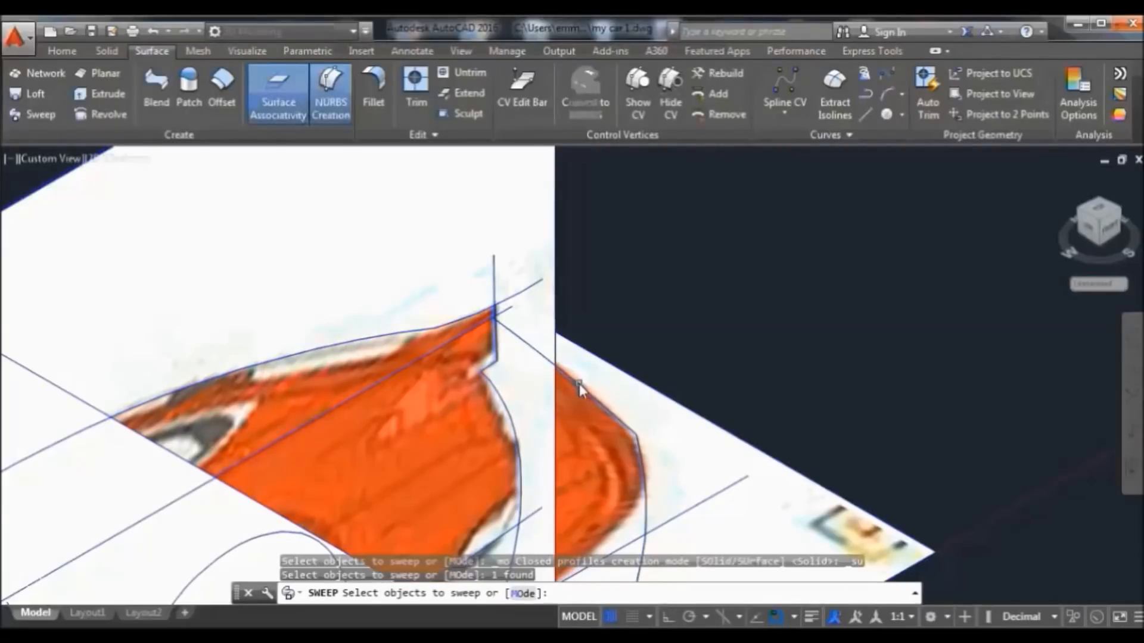
key(Return)
click(489, 364)
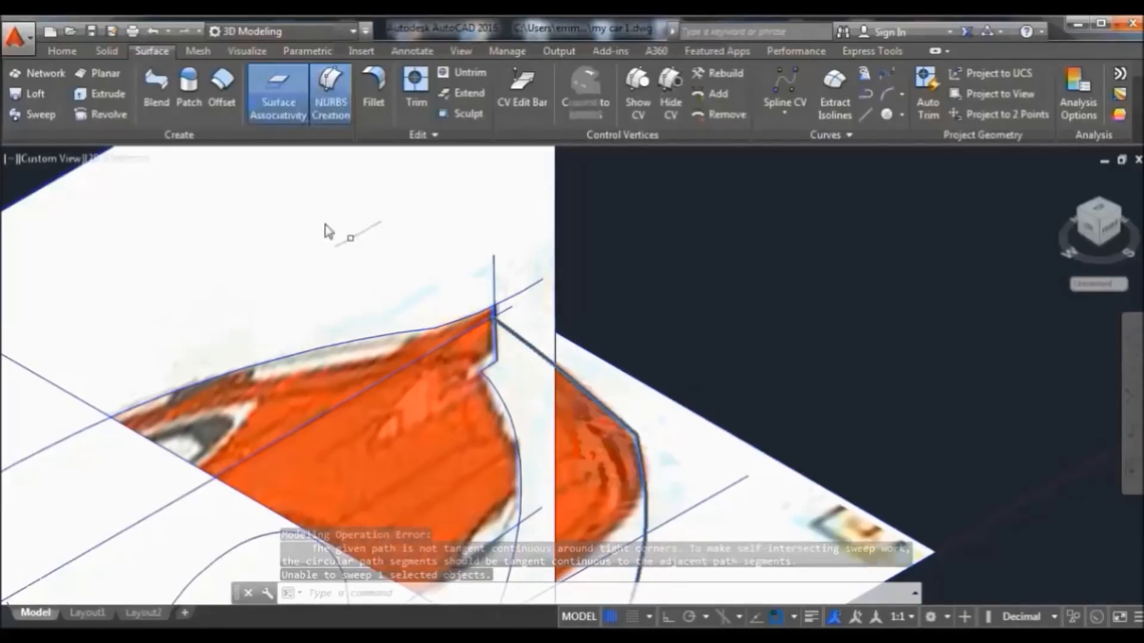
Sweep the hood profile along another path curve, ending in a 'could not create a valid body' error
click(37, 113)
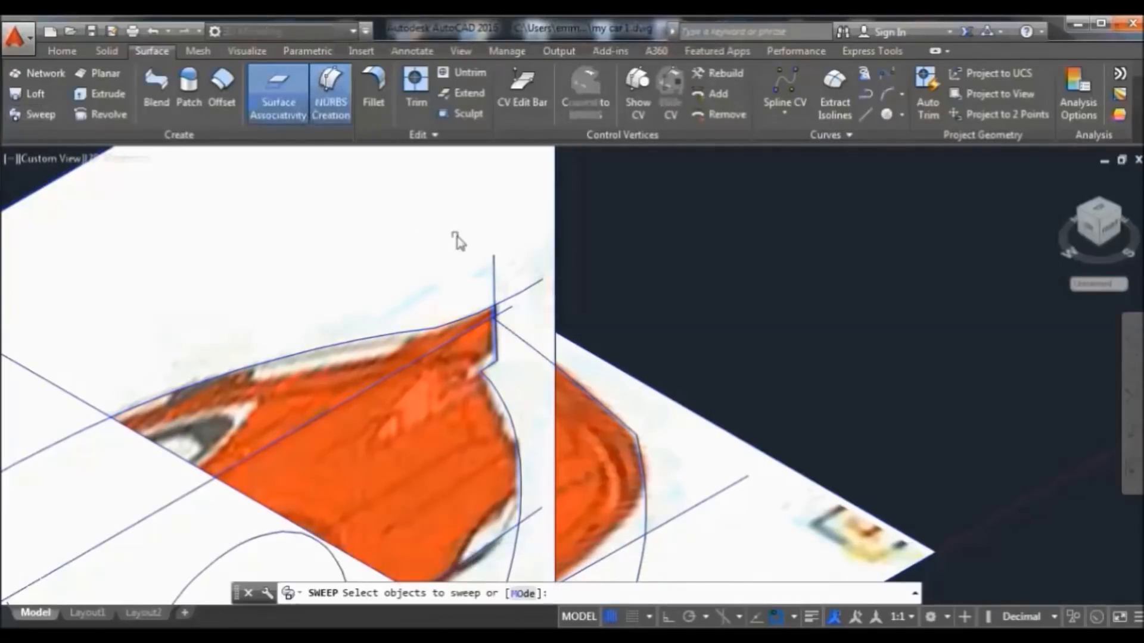
click(493, 266)
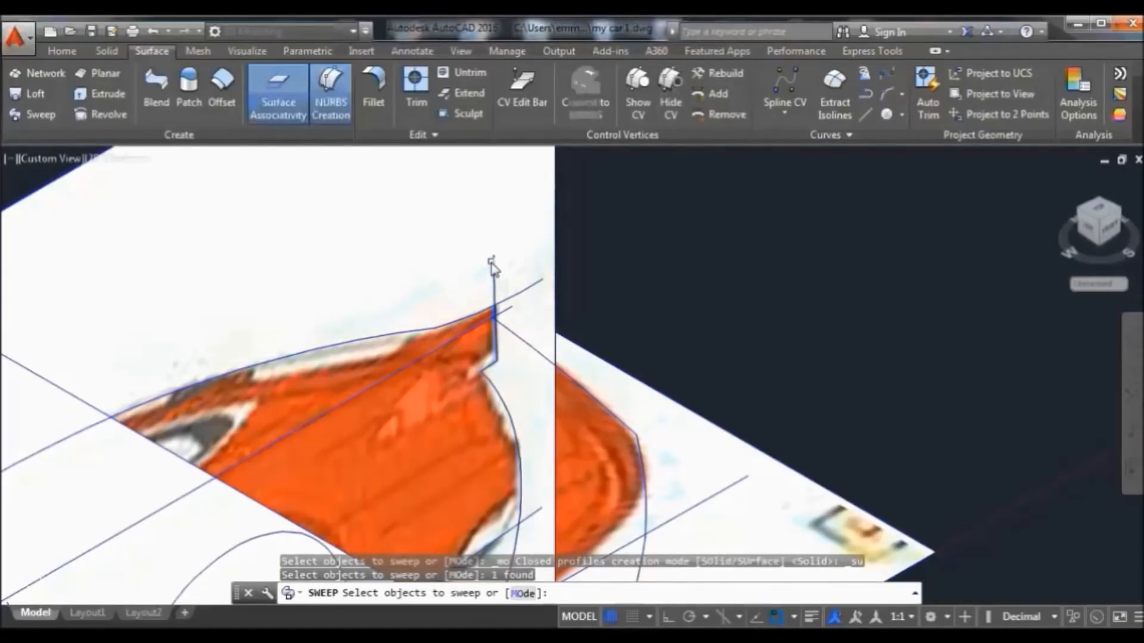
key(Return)
click(542, 355)
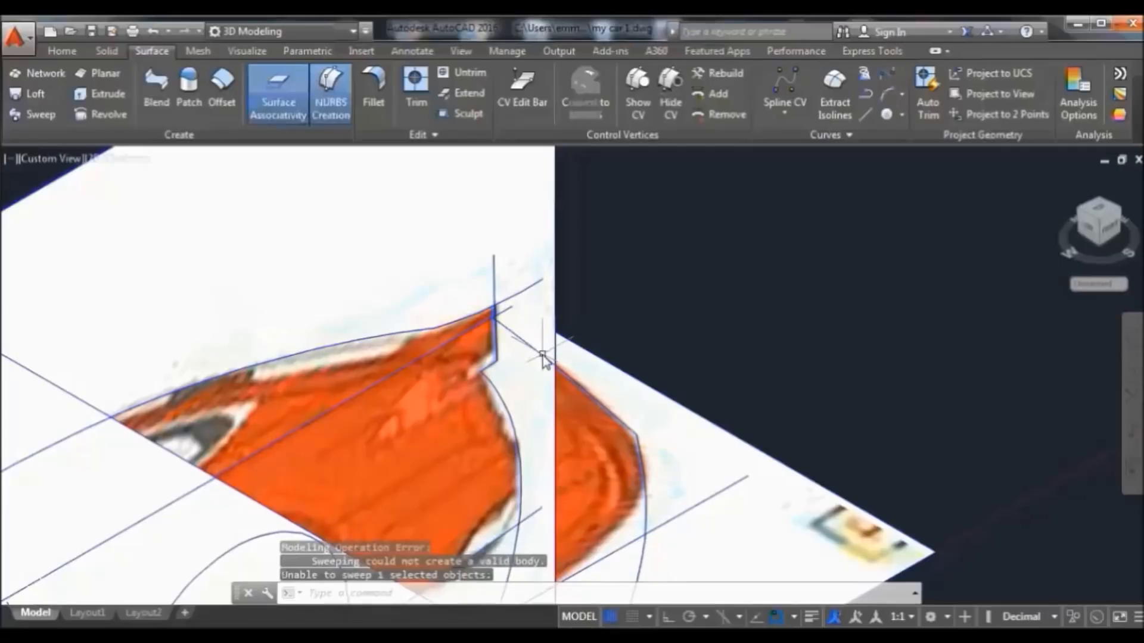
Orbit around the rear of the car reference planes, then return to the Home view
click(1132, 432)
drag(982, 474, 753, 360)
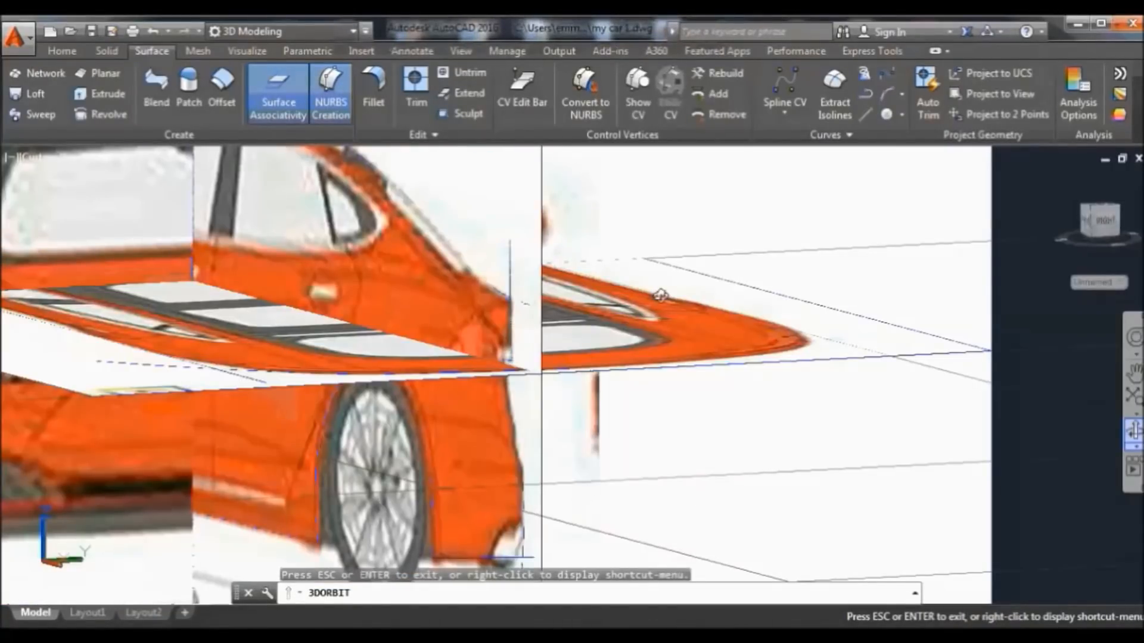
drag(662, 295, 665, 373)
scroll(599, 411, down, 5)
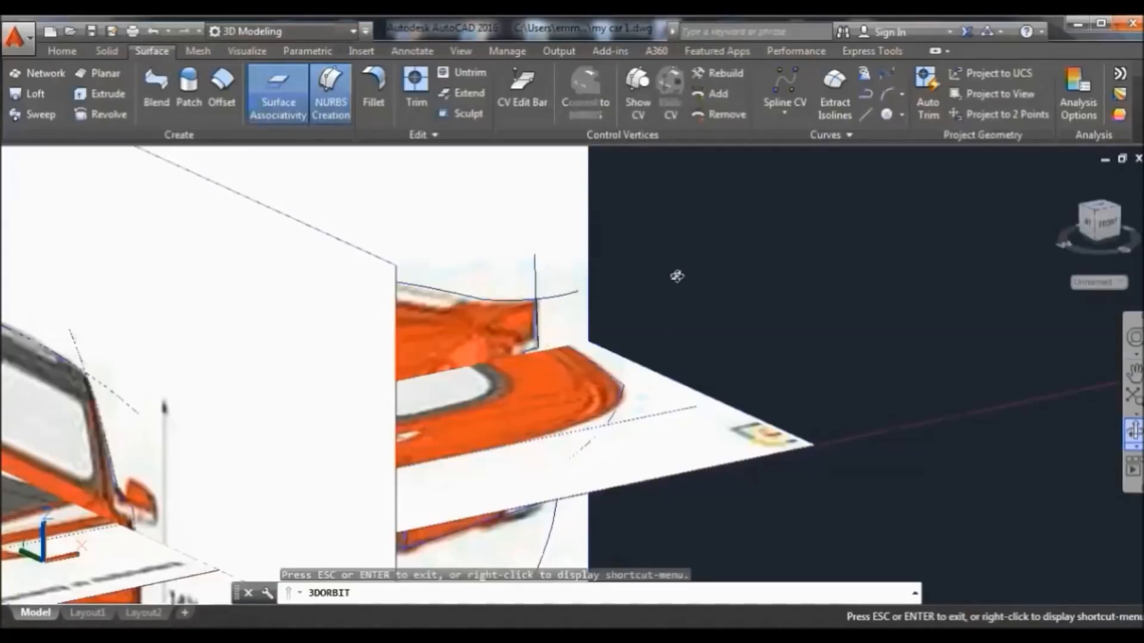
right_click(693, 179)
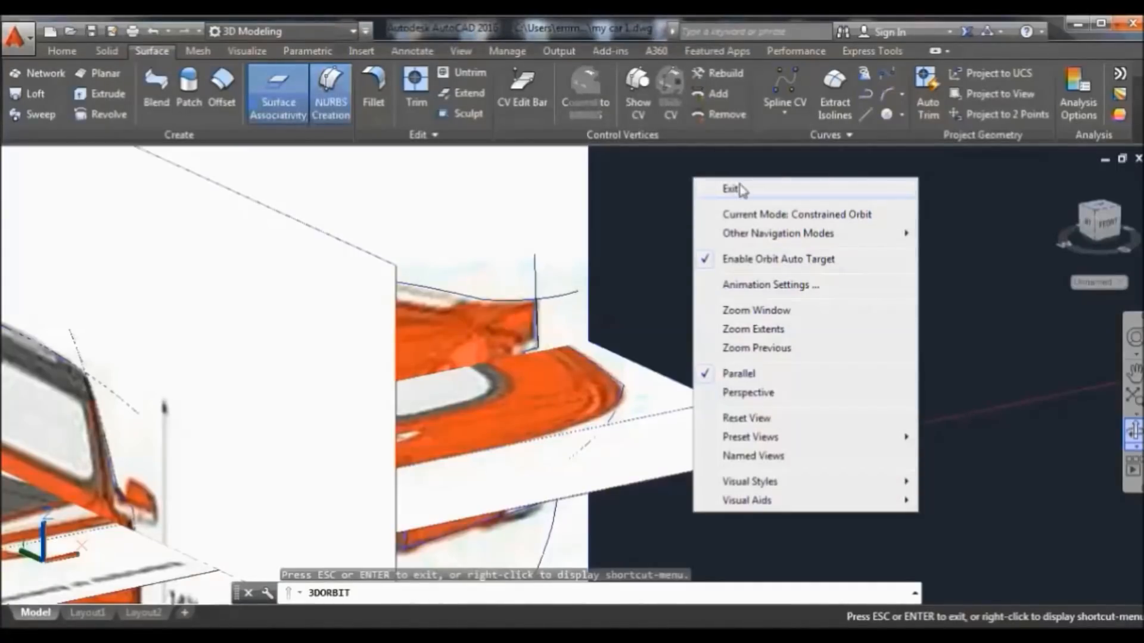
click(751, 189)
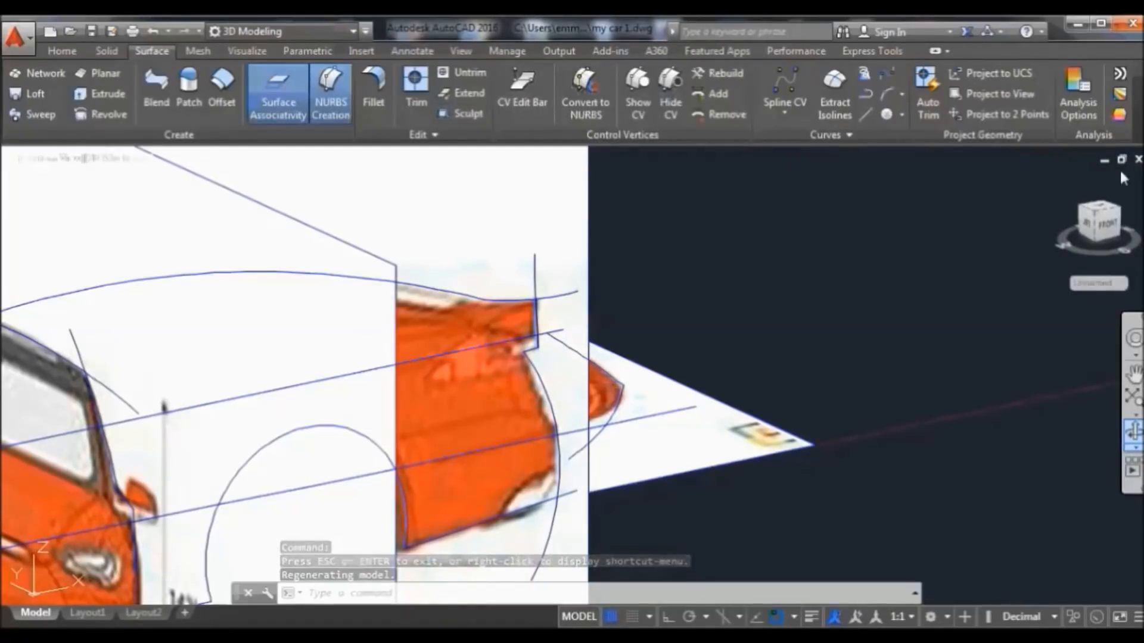
click(1058, 179)
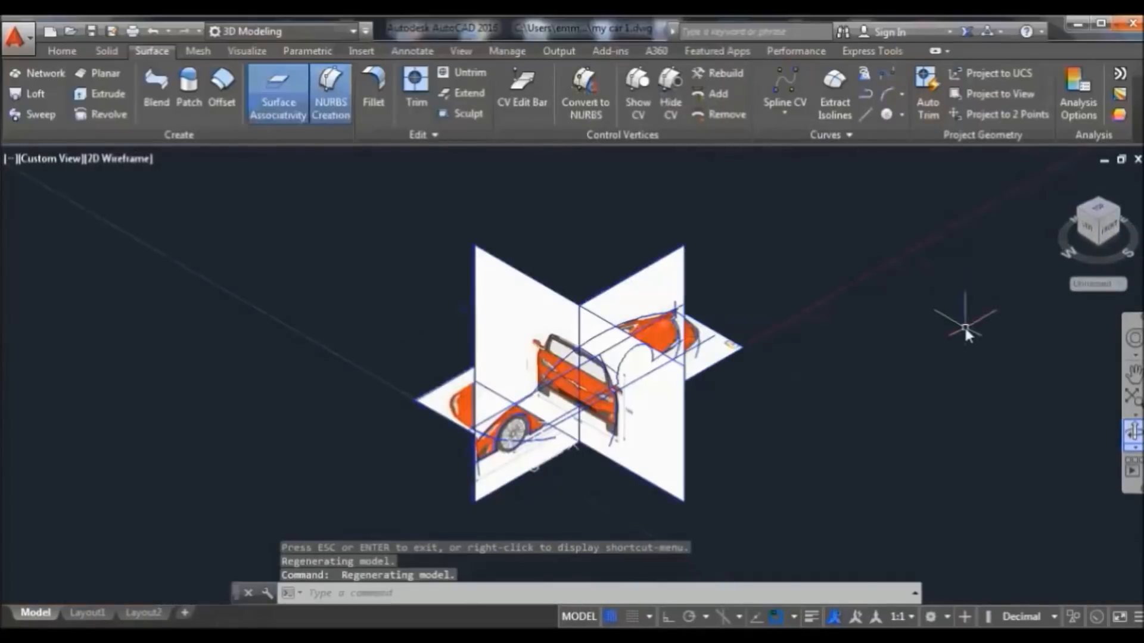
Orbit to a side view of the car and zoom in on the rear
click(1133, 430)
drag(973, 417, 610, 276)
right_click(610, 276)
click(627, 284)
scroll(696, 350, up, 4)
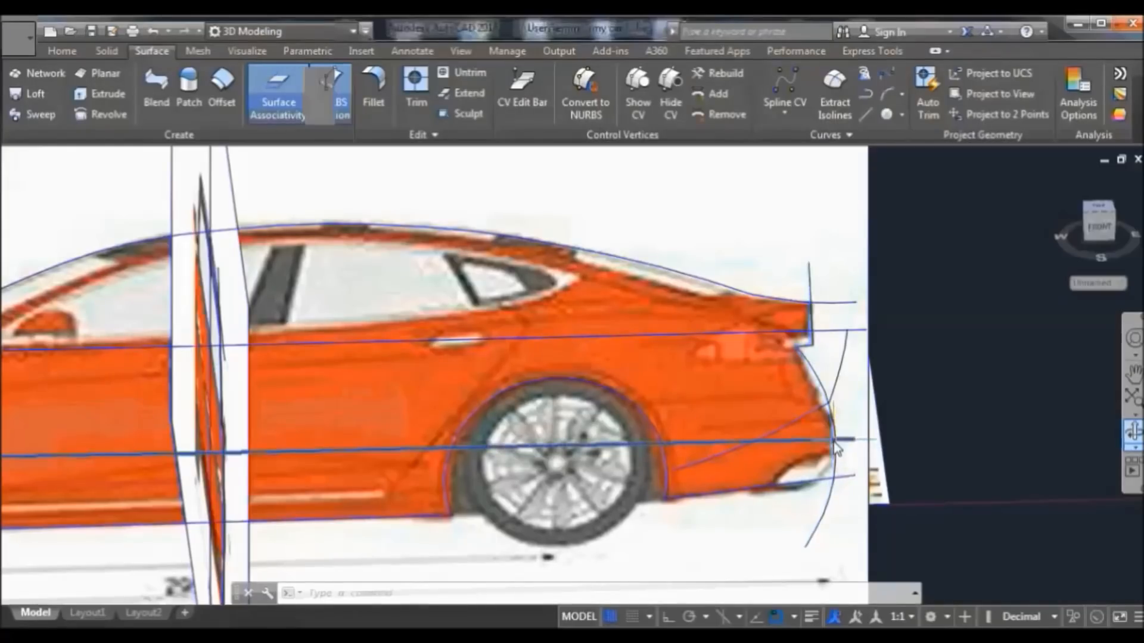
Sweep the rear profile curve with the rear bumper curve; it fails with an invalid-body error
click(807, 370)
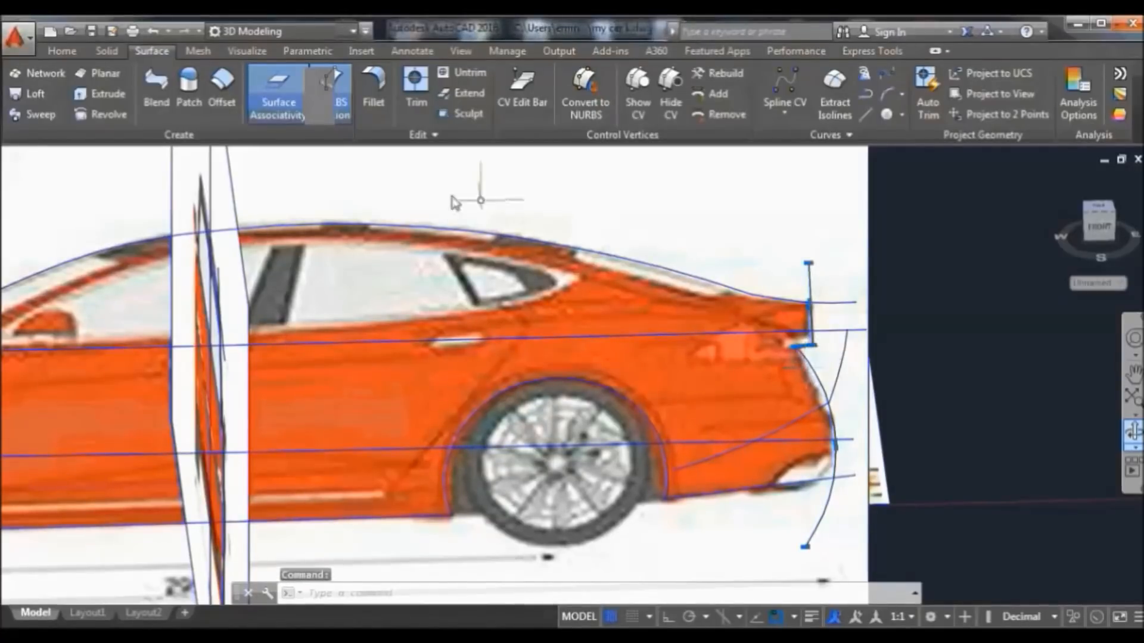
click(26, 117)
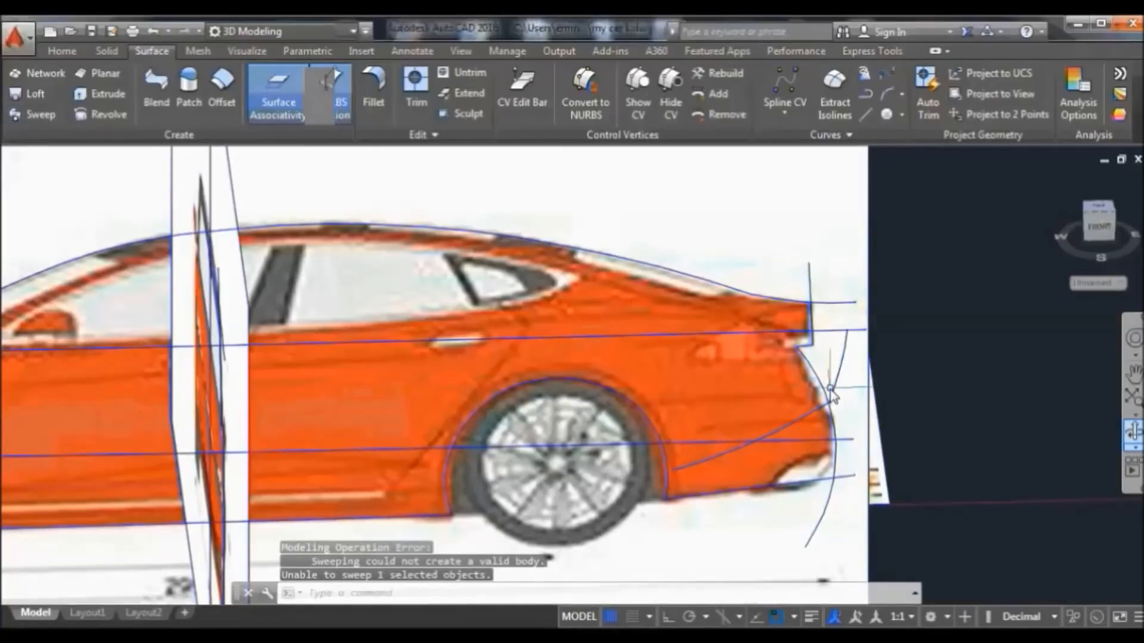
mouse_move(849, 342)
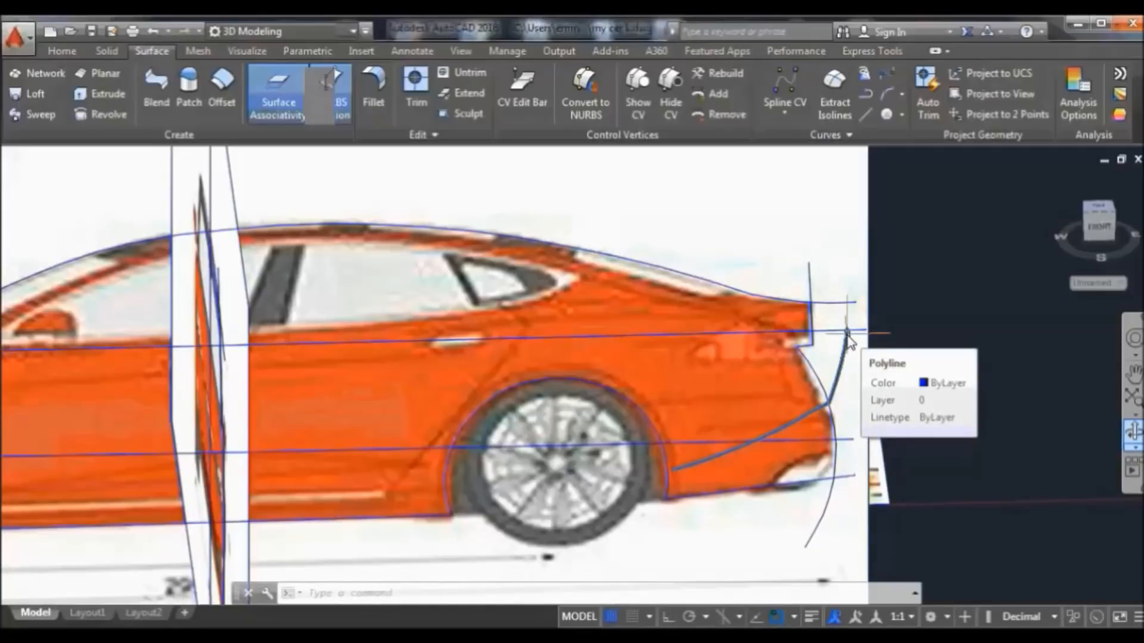
click(847, 333)
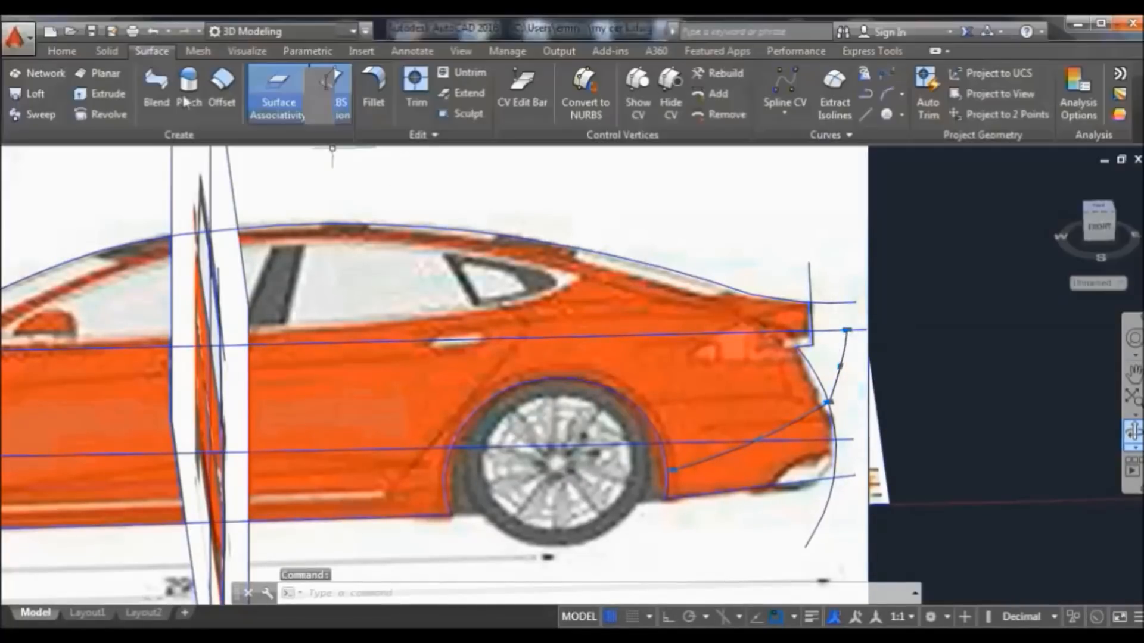
click(65, 50)
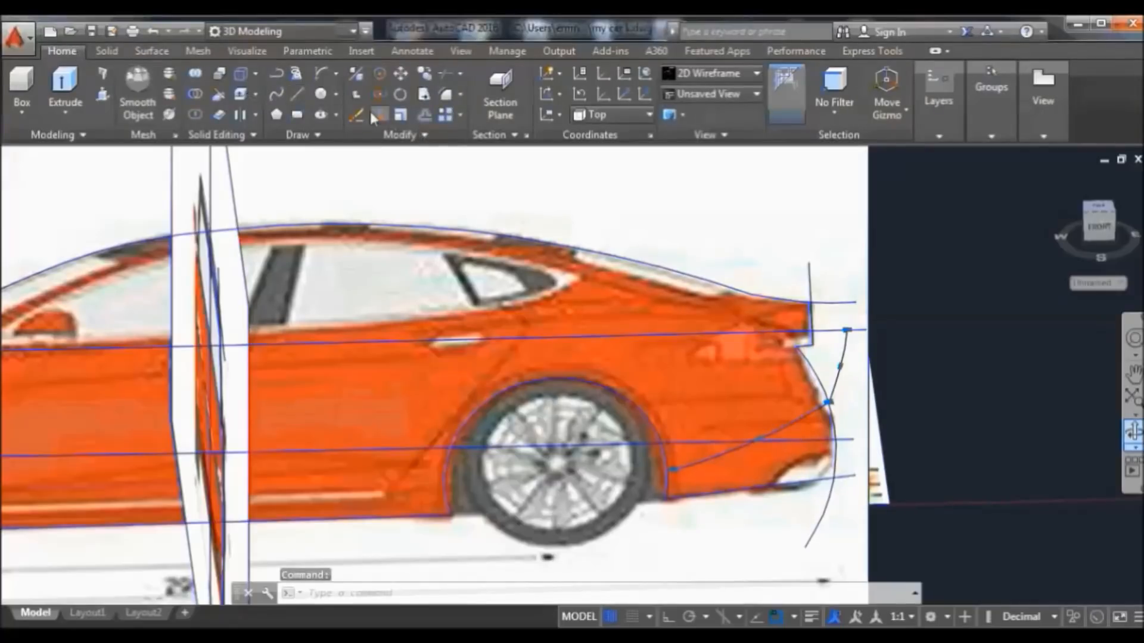
Move the rear bumper curve so its top end snaps onto the rear profile's end
click(399, 73)
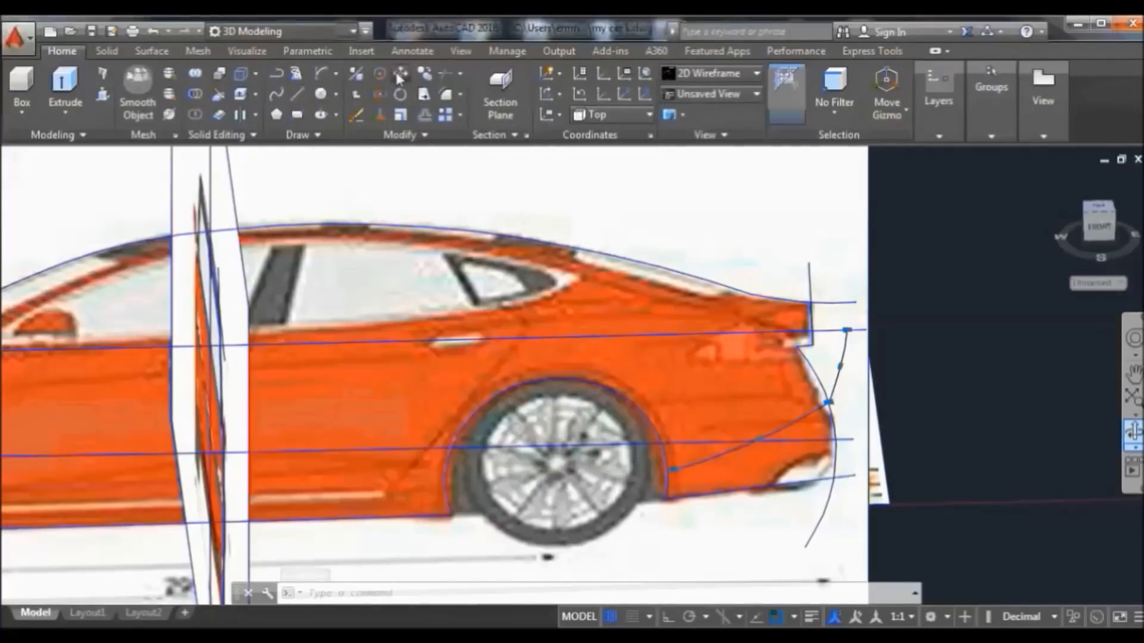
click(847, 330)
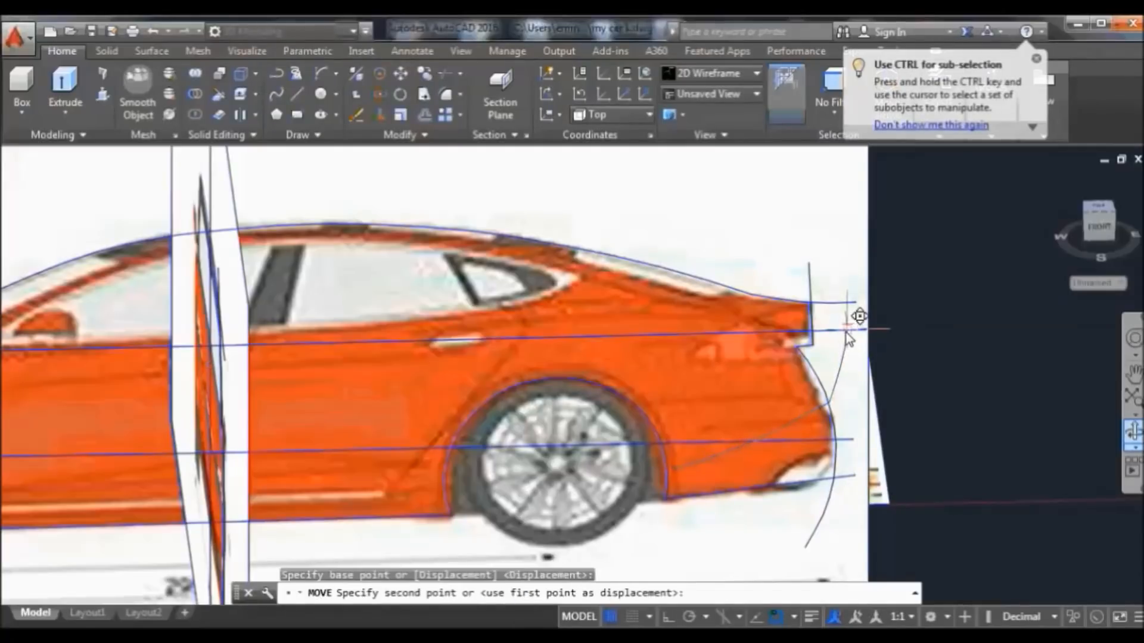
click(816, 339)
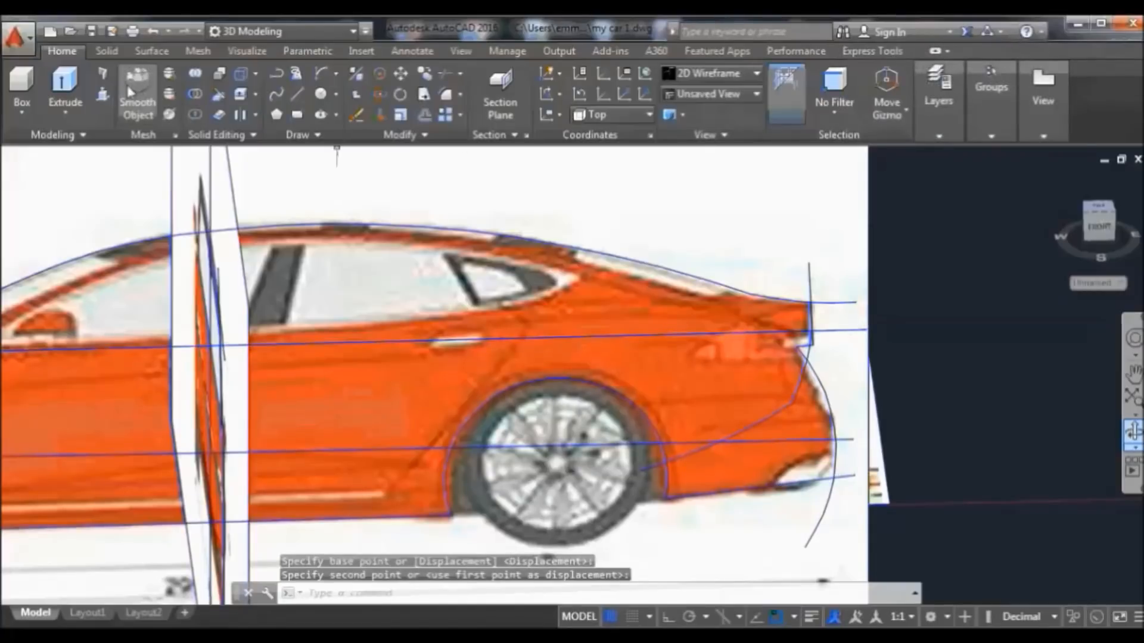
Sweep the rear profile along the path curve again, which fails with 'Unable to sweep 1 selected objects'
click(198, 51)
click(152, 51)
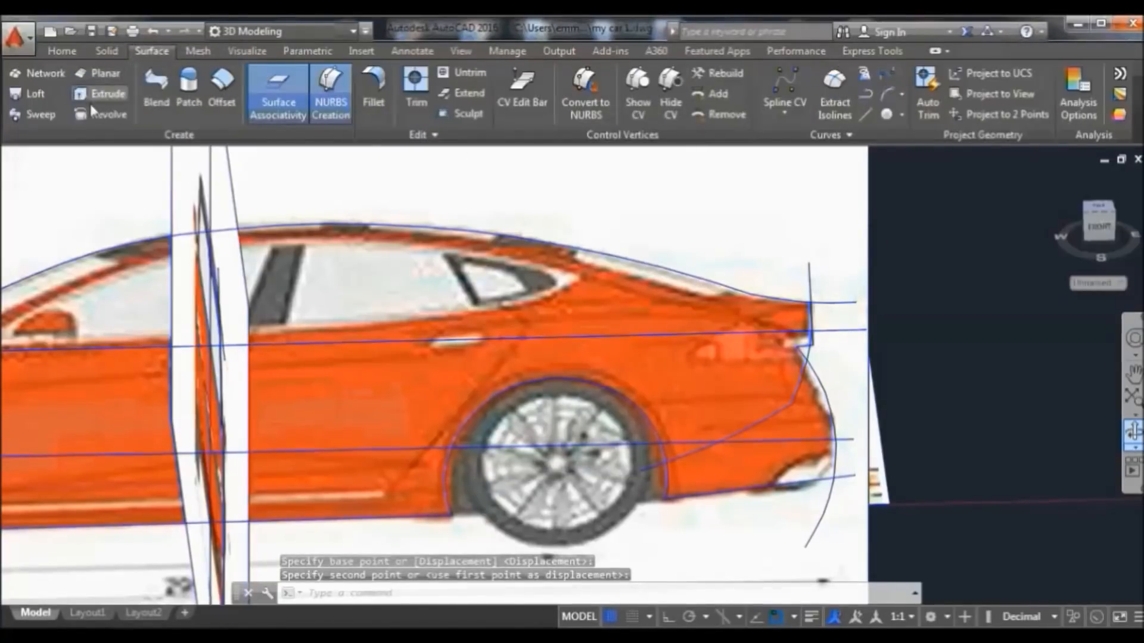
click(42, 114)
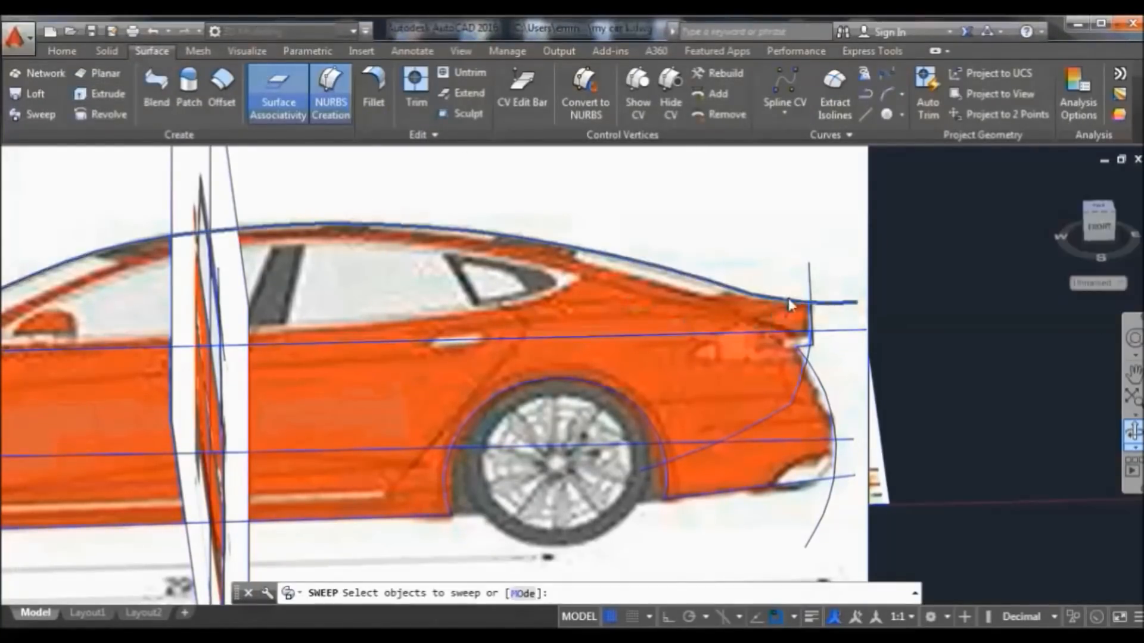
click(814, 280)
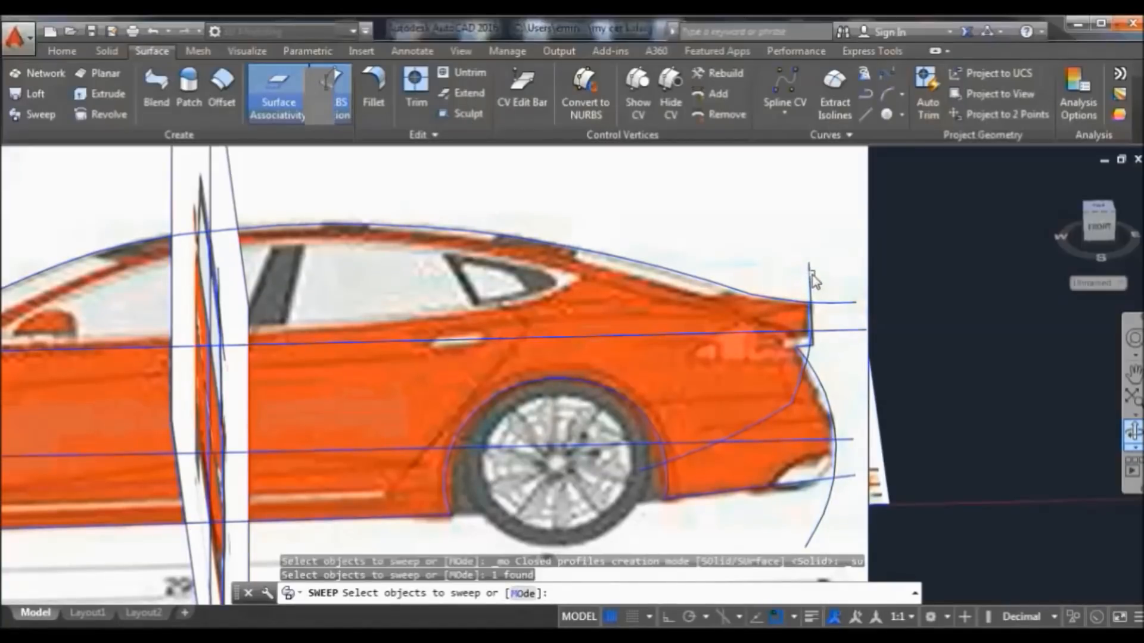
key(Return)
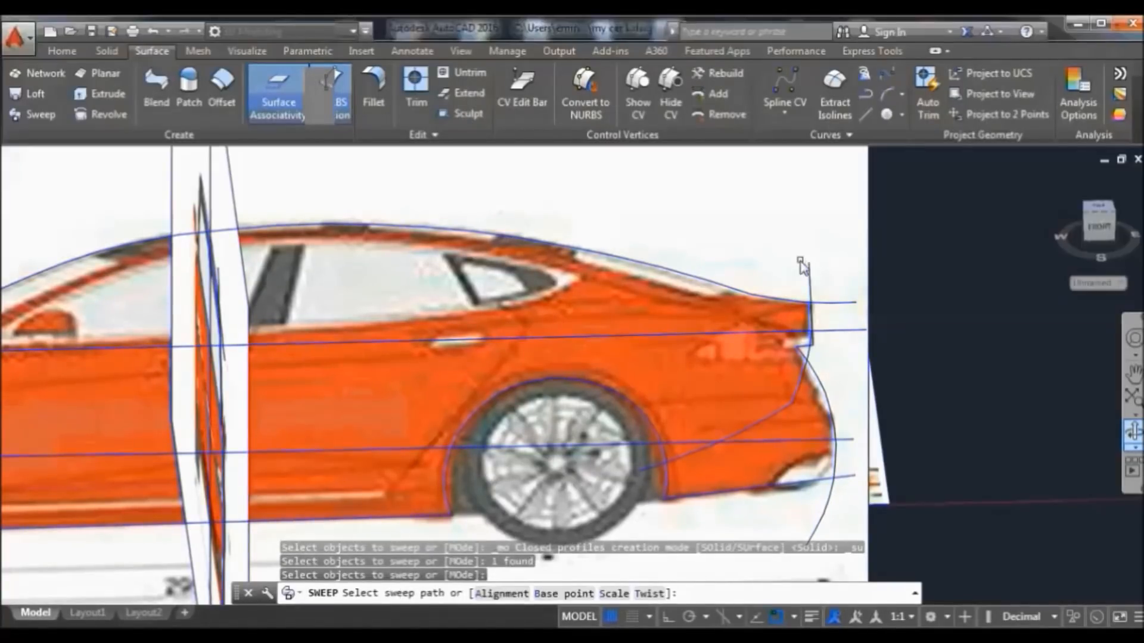
click(799, 376)
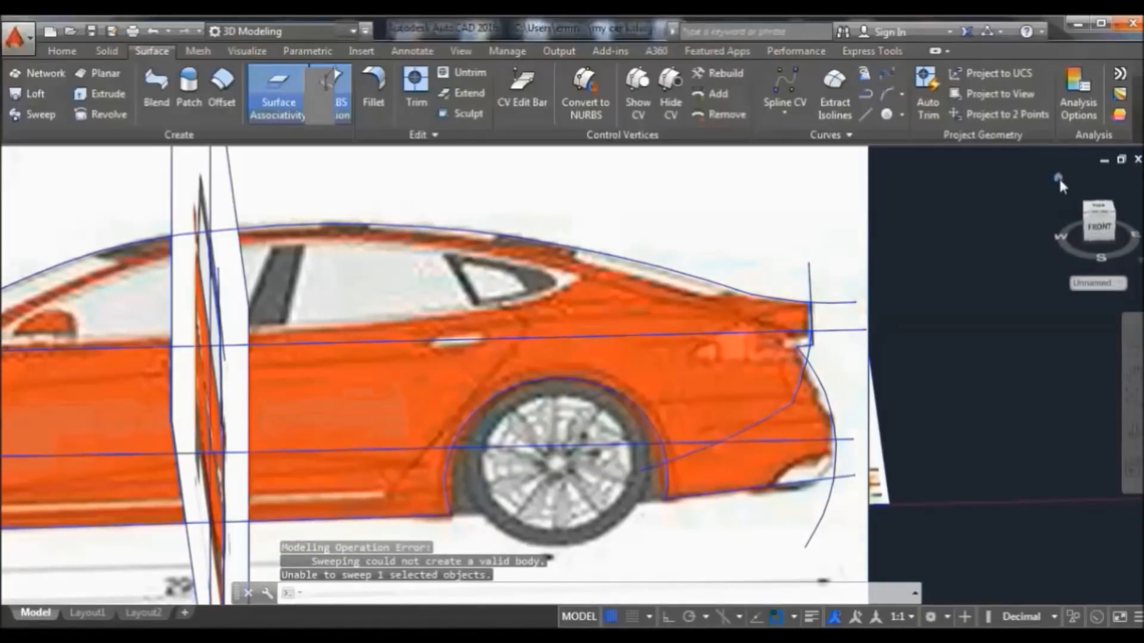
click(1058, 177)
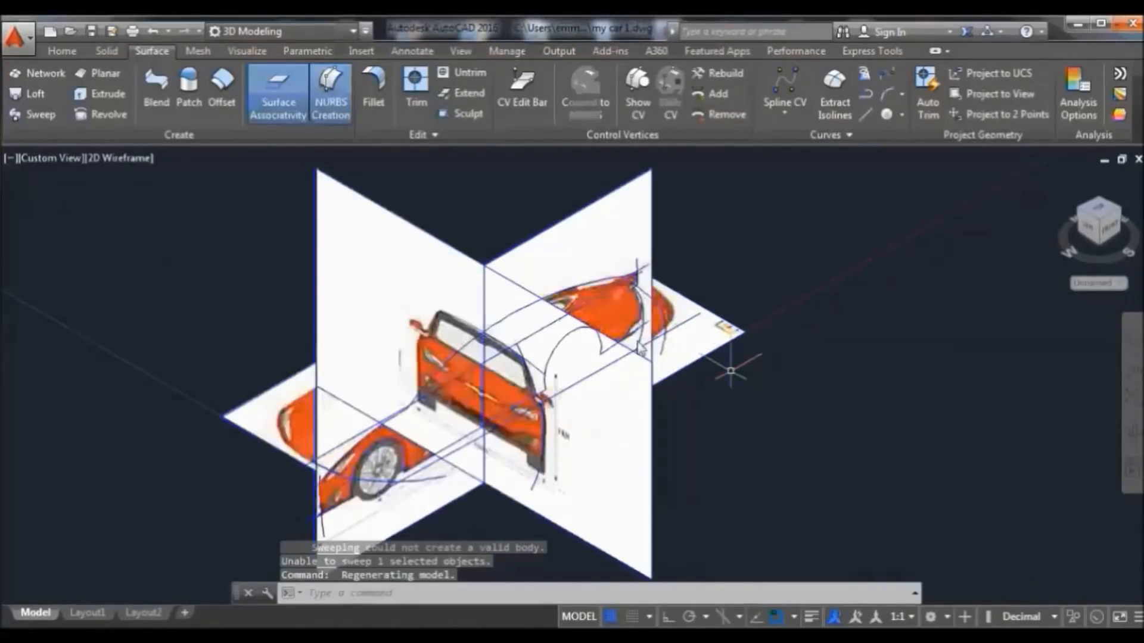
Zoom and pan to frame the short profile curve and the orange car's corner tip
scroll(731, 370, up, 4)
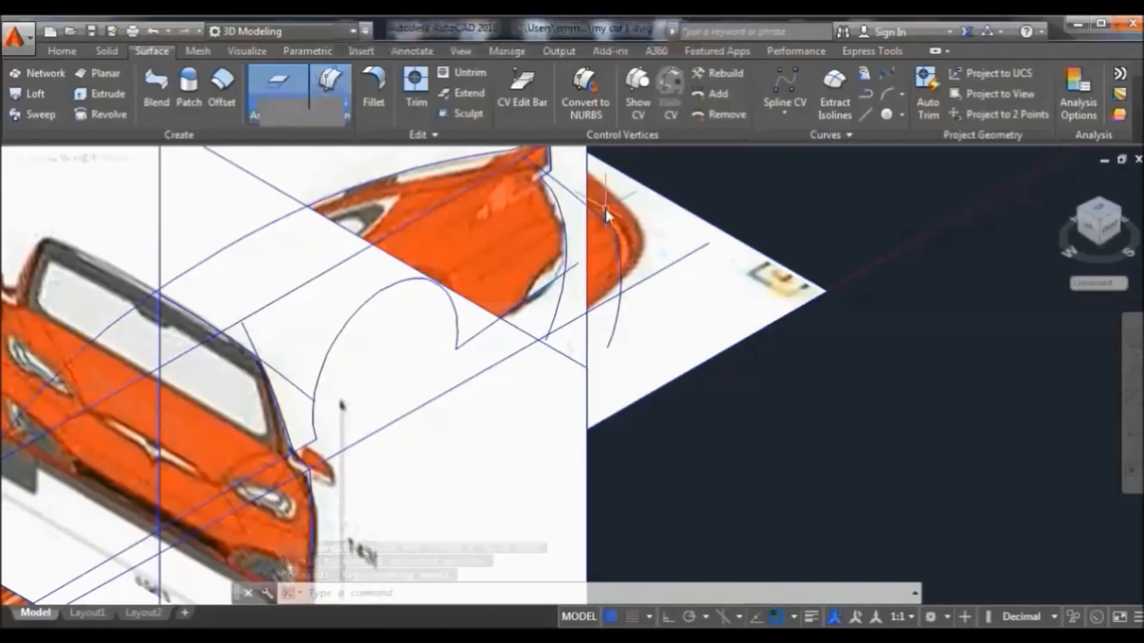
scroll(606, 211, down, 4)
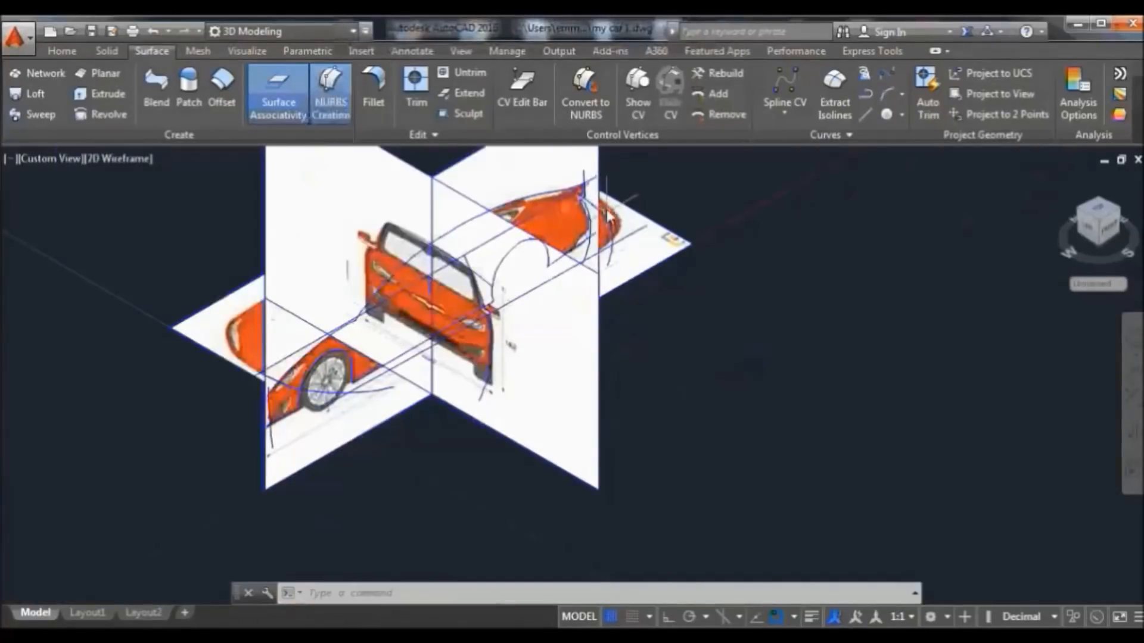
scroll(608, 221, up, 2)
scroll(606, 224, up, 4)
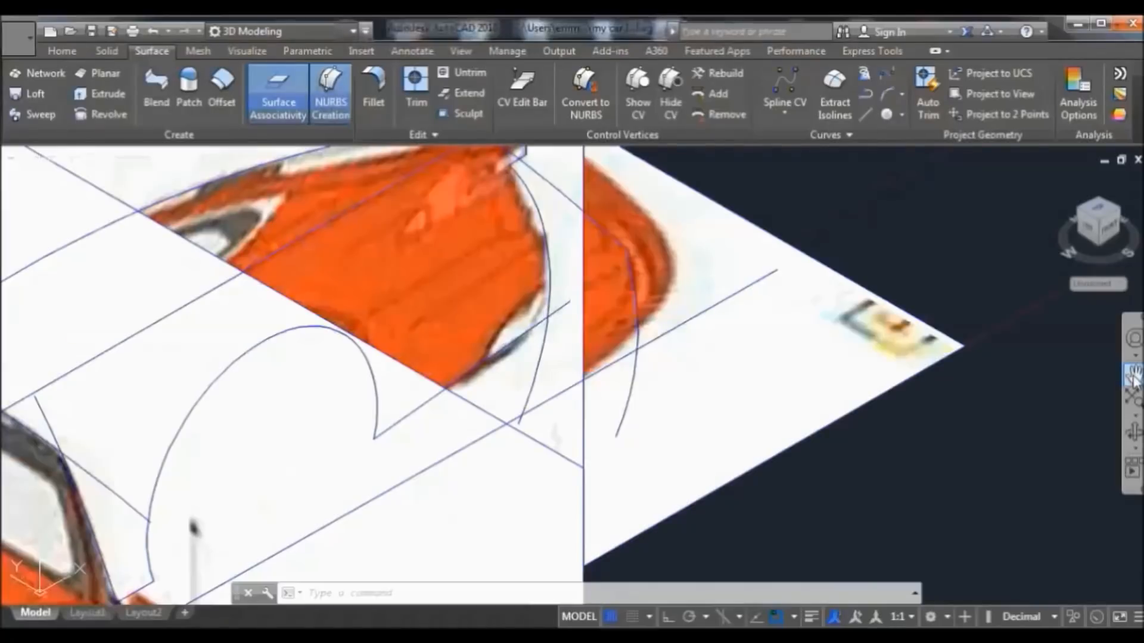
click(1132, 375)
drag(806, 222, 819, 253)
drag(852, 324, 856, 333)
right_click(754, 172)
click(792, 185)
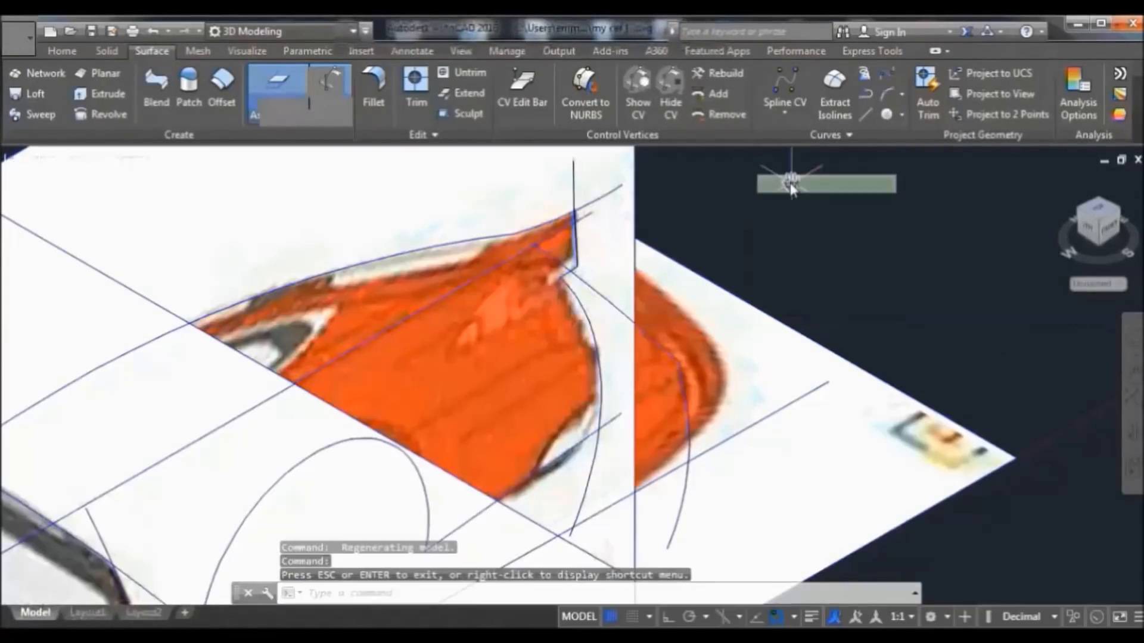
Move the short profile curve from its endpoint onto the corner endpoint at the car's tip
click(62, 51)
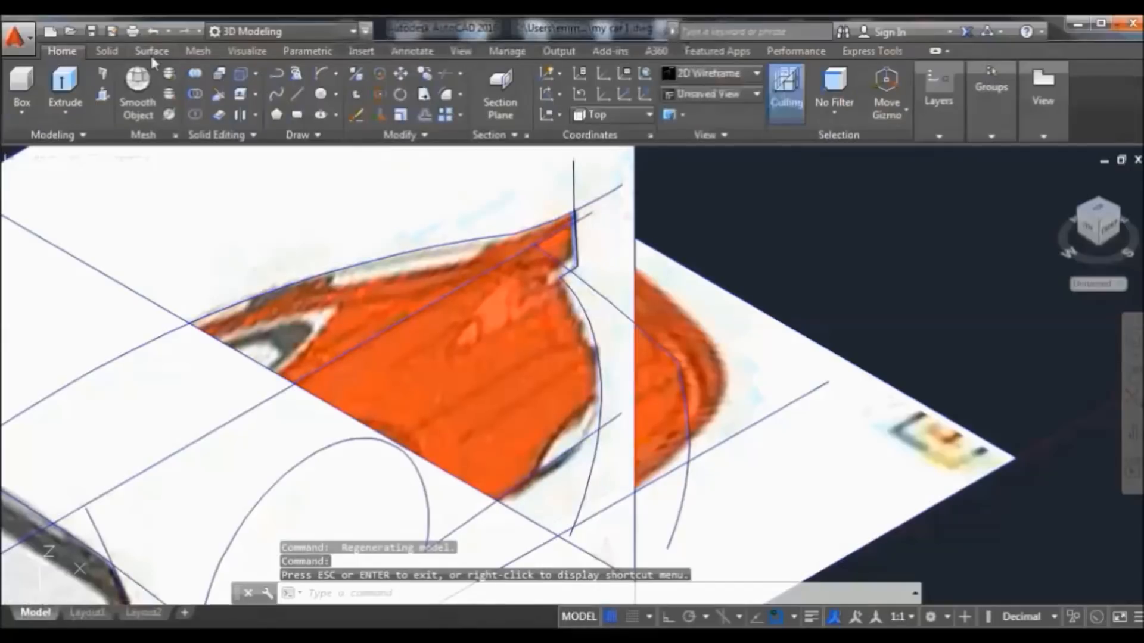
click(401, 74)
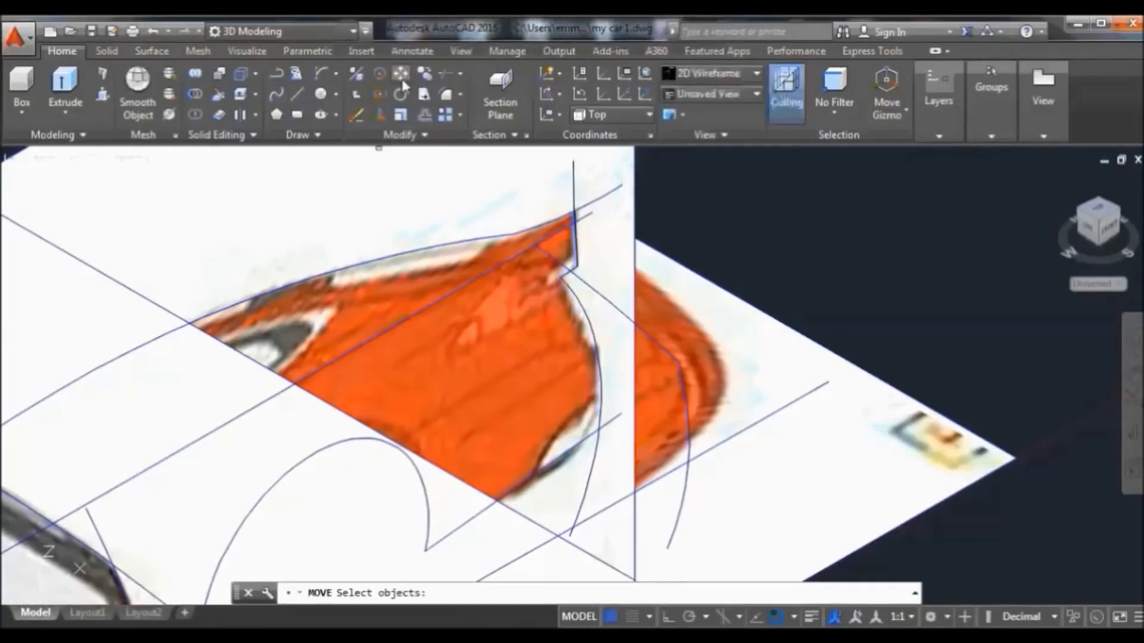
click(563, 267)
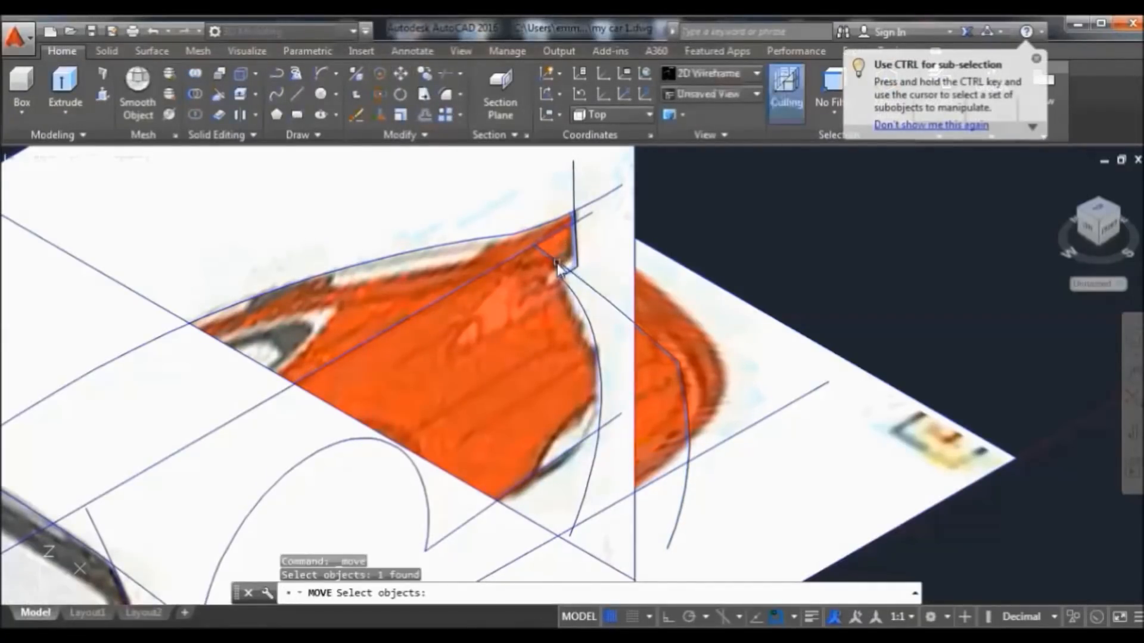
key(Return)
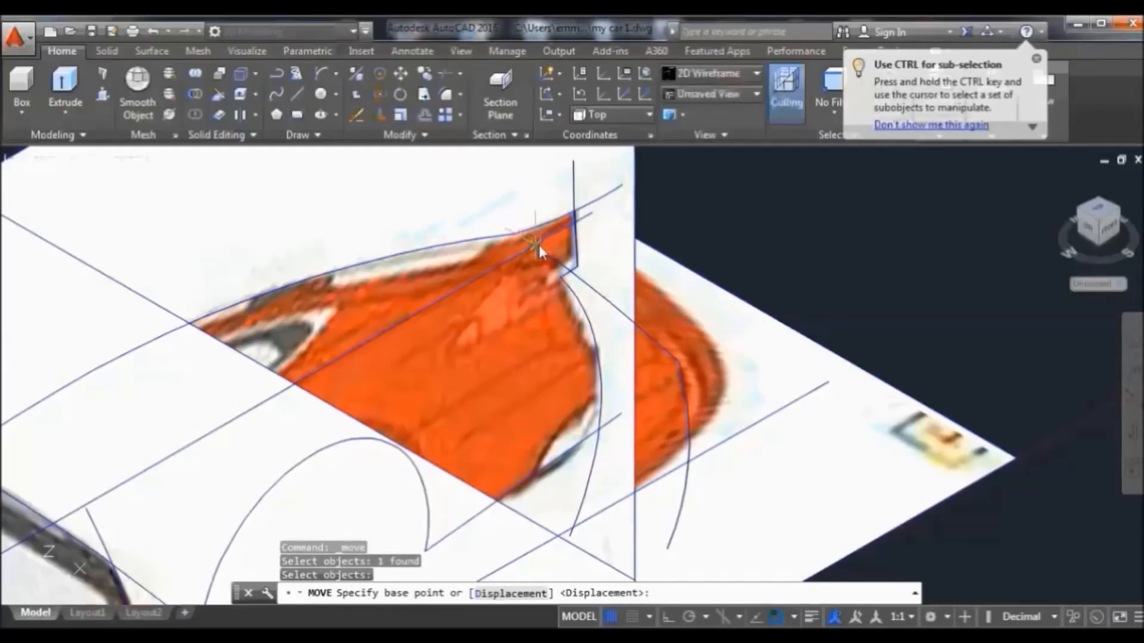
click(536, 244)
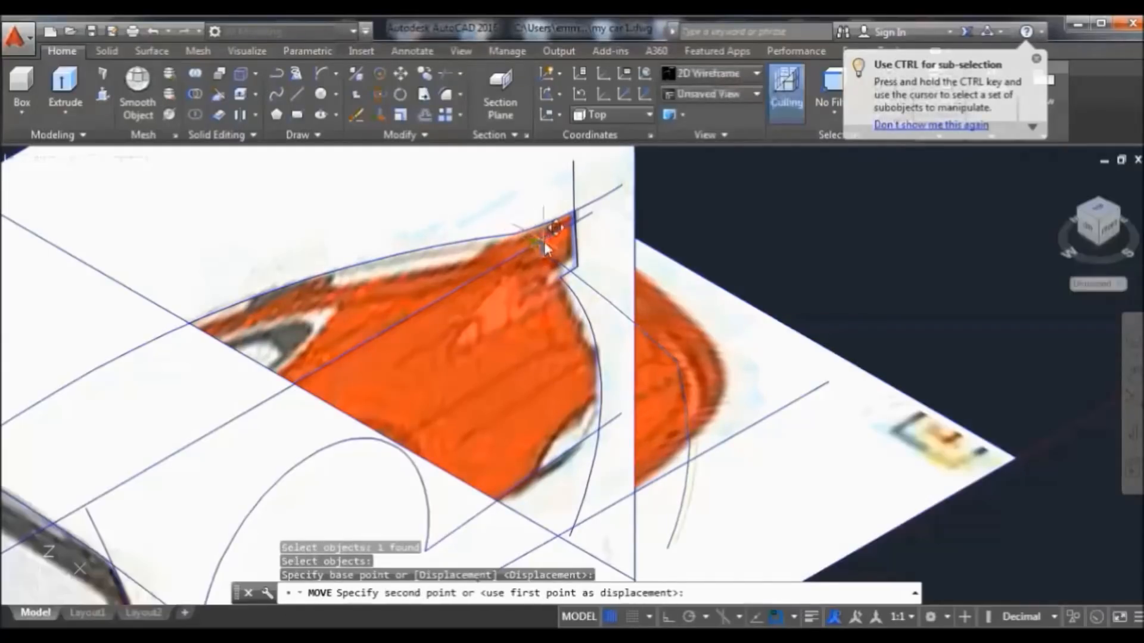
click(578, 223)
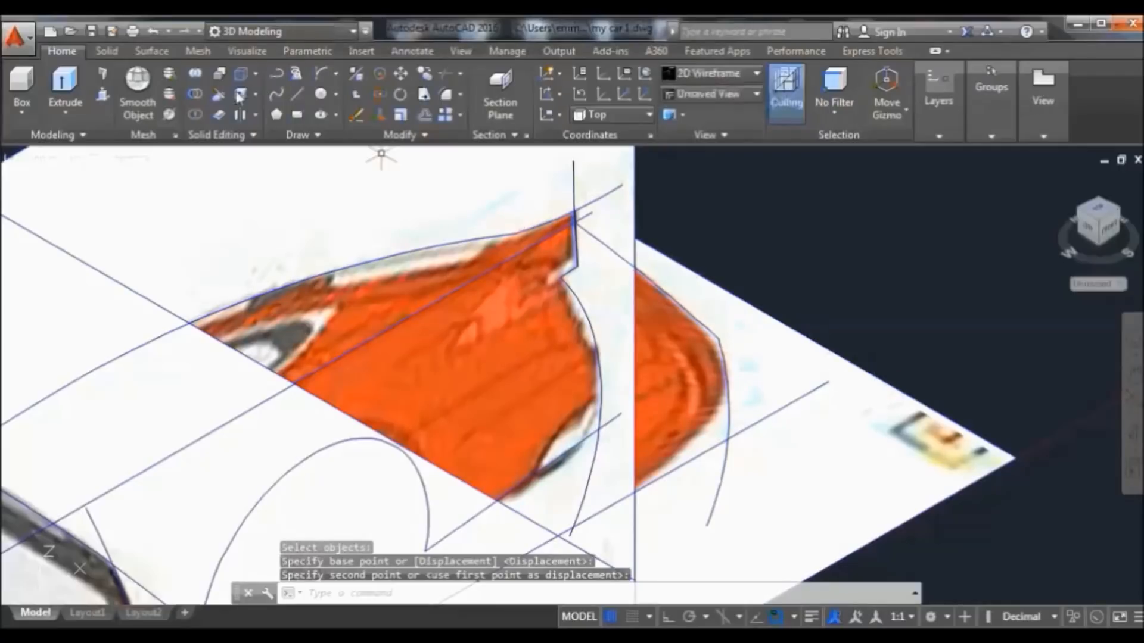
click(164, 47)
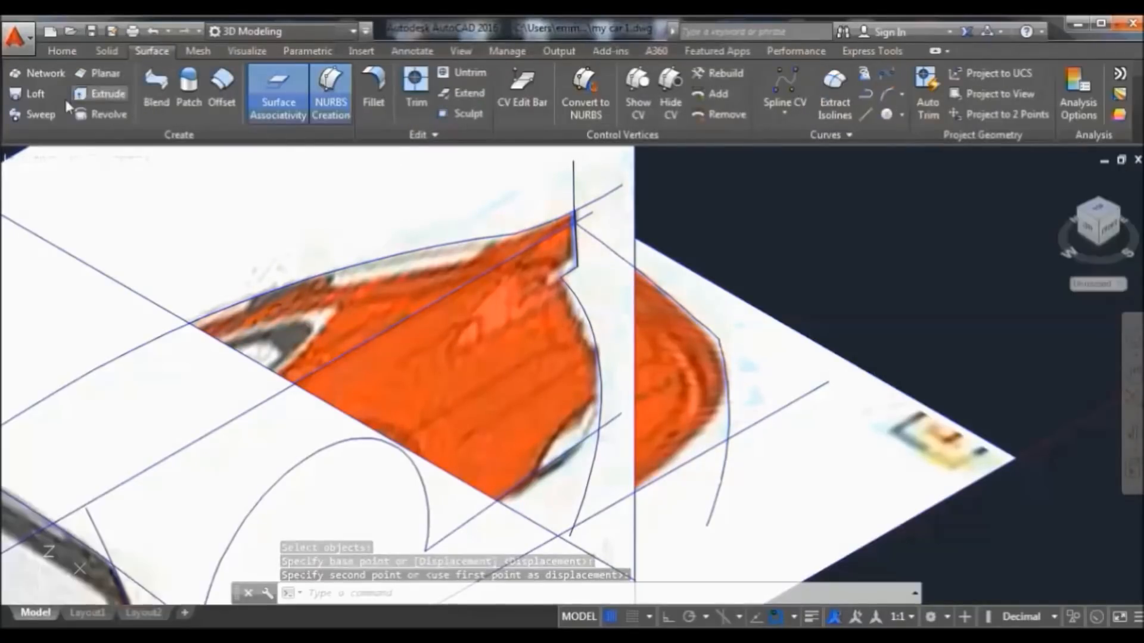
click(41, 114)
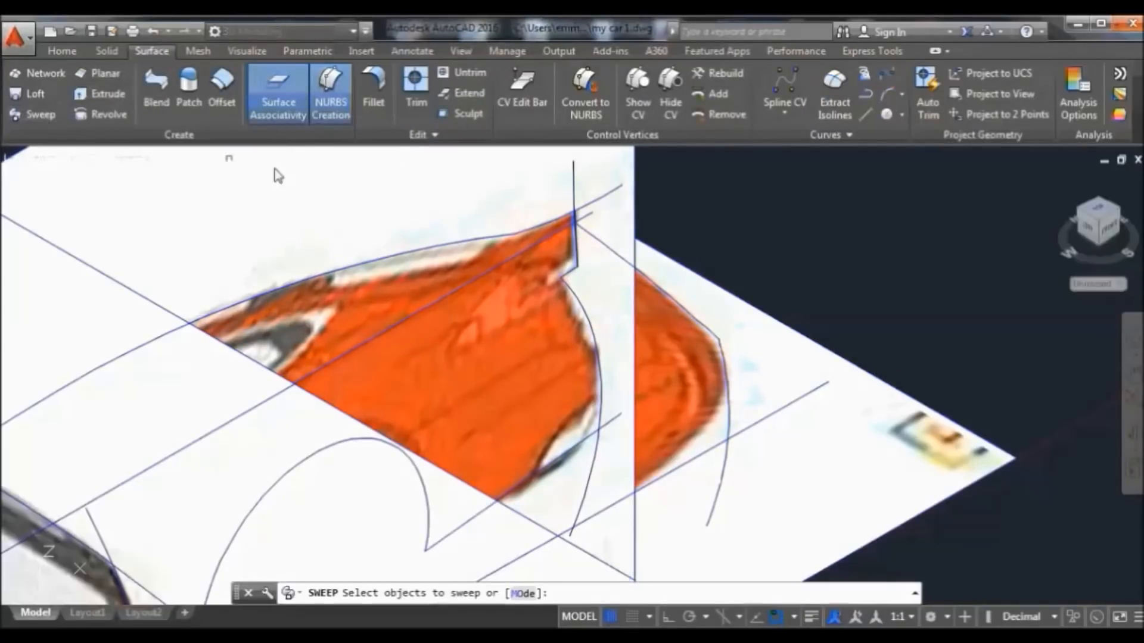
click(581, 257)
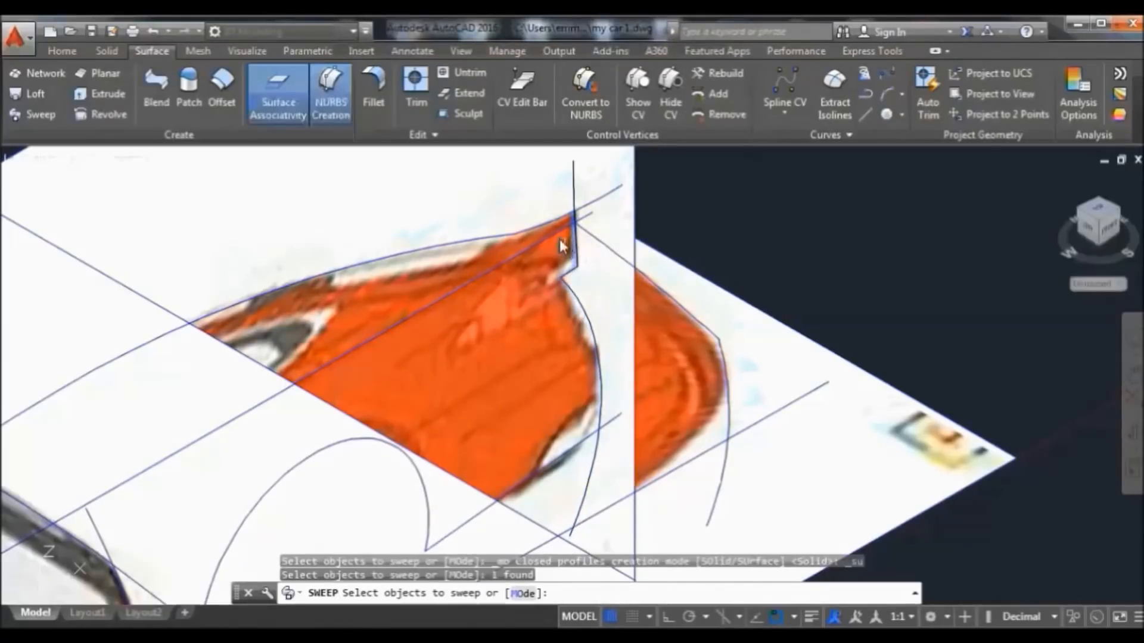
key(Return)
click(605, 250)
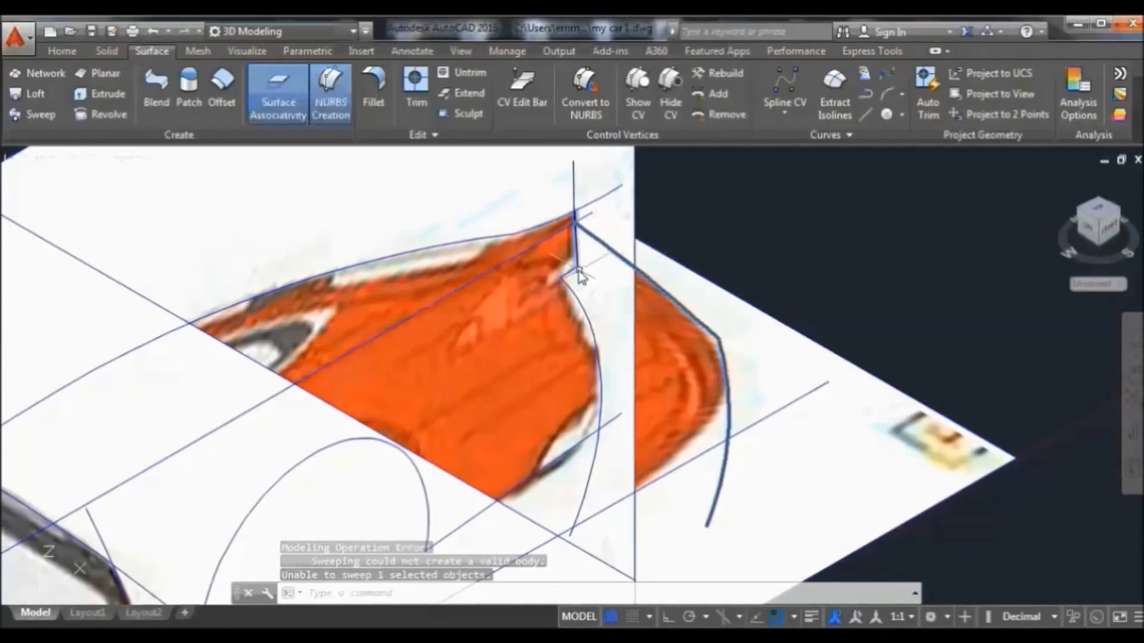
scroll(572, 268, down, 2)
scroll(573, 269, down, 5)
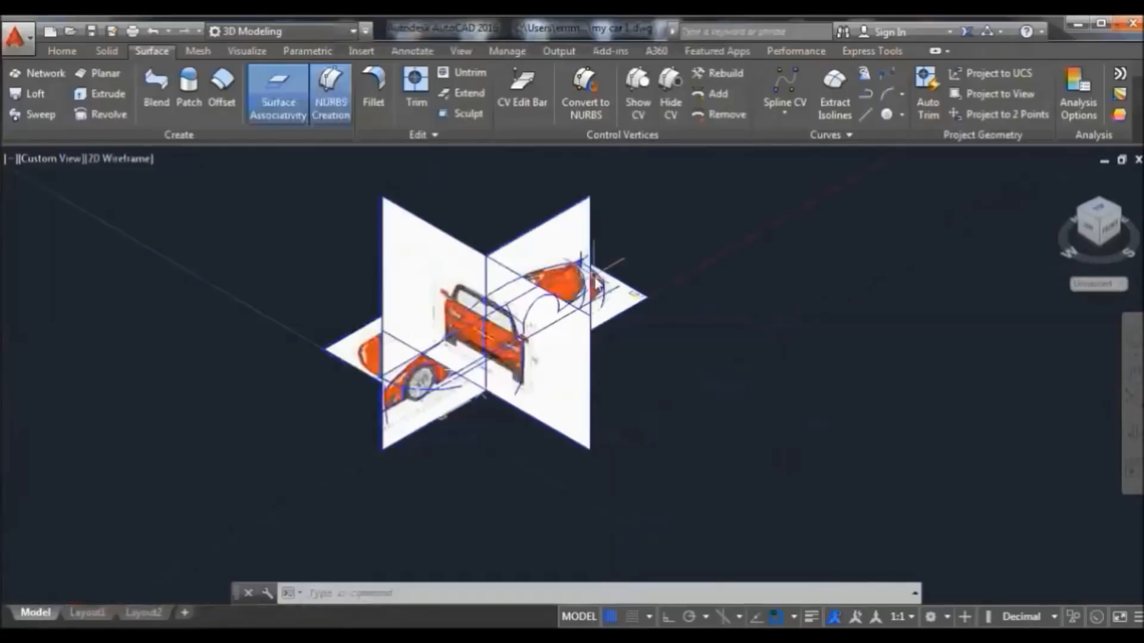
scroll(596, 262, up, 2)
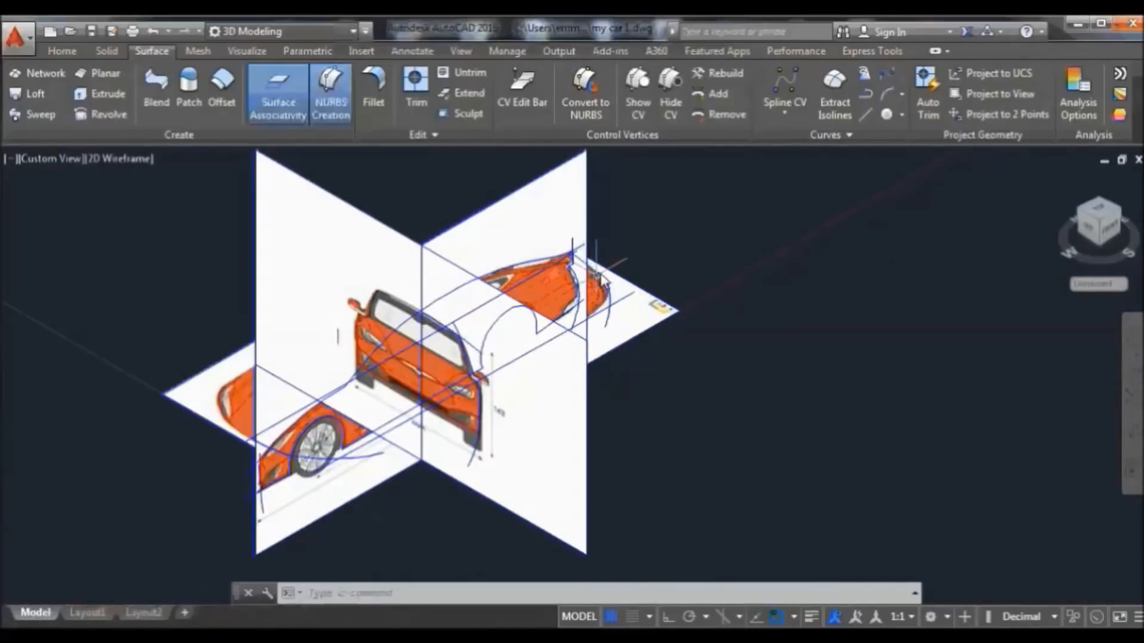
scroll(597, 272, up, 2)
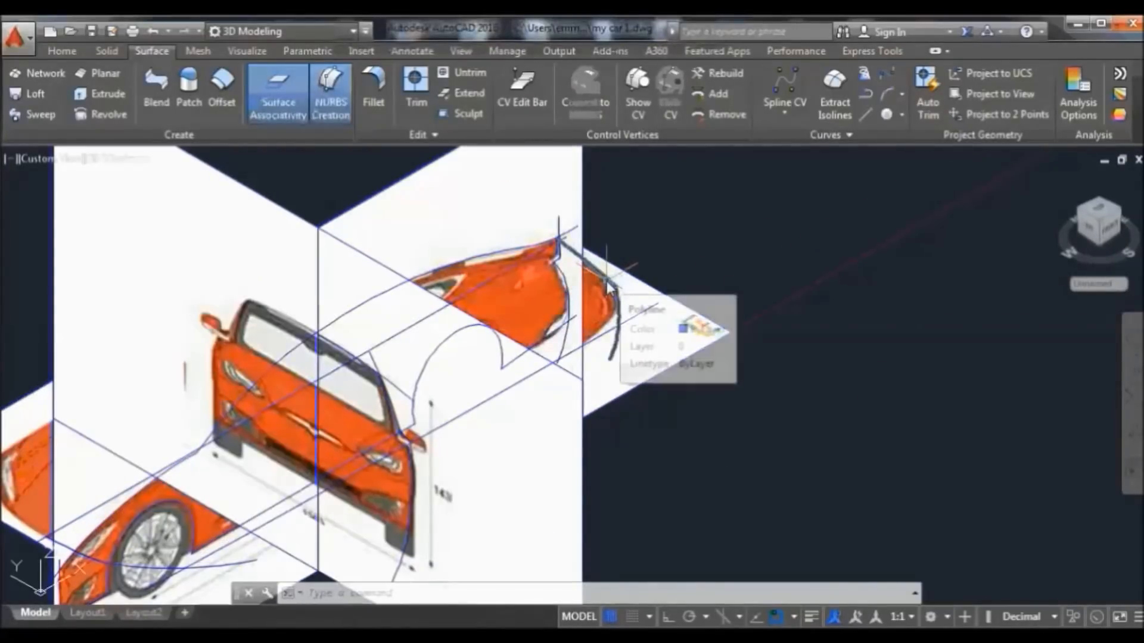
scroll(607, 282, down, 2)
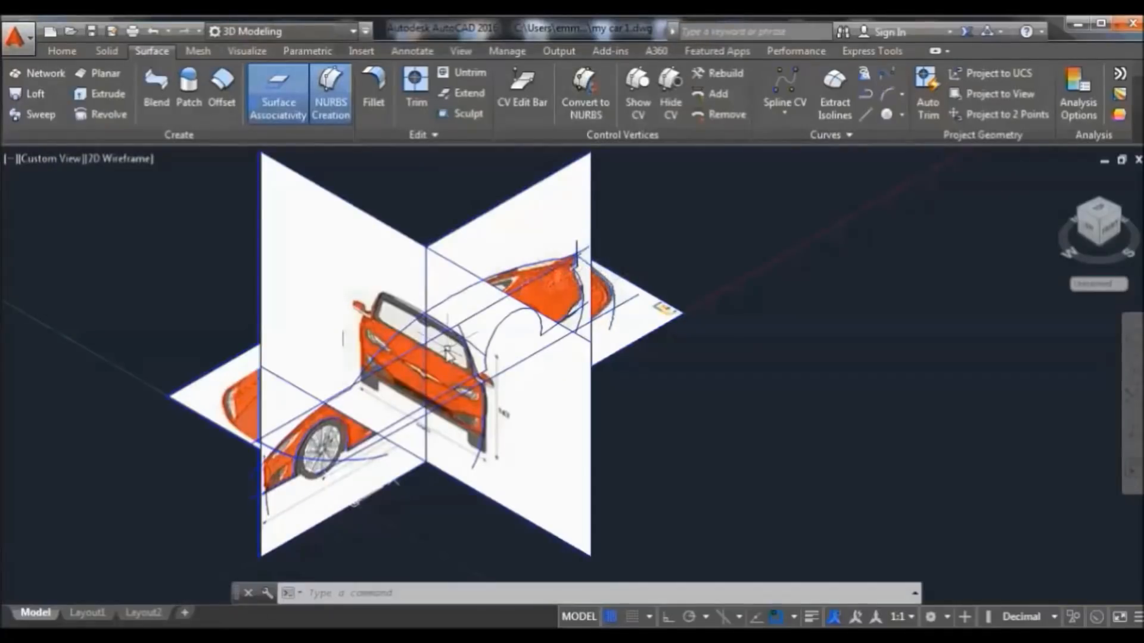
Sweep the long spline along the path into a body surface and switch to Conceptual style
click(437, 304)
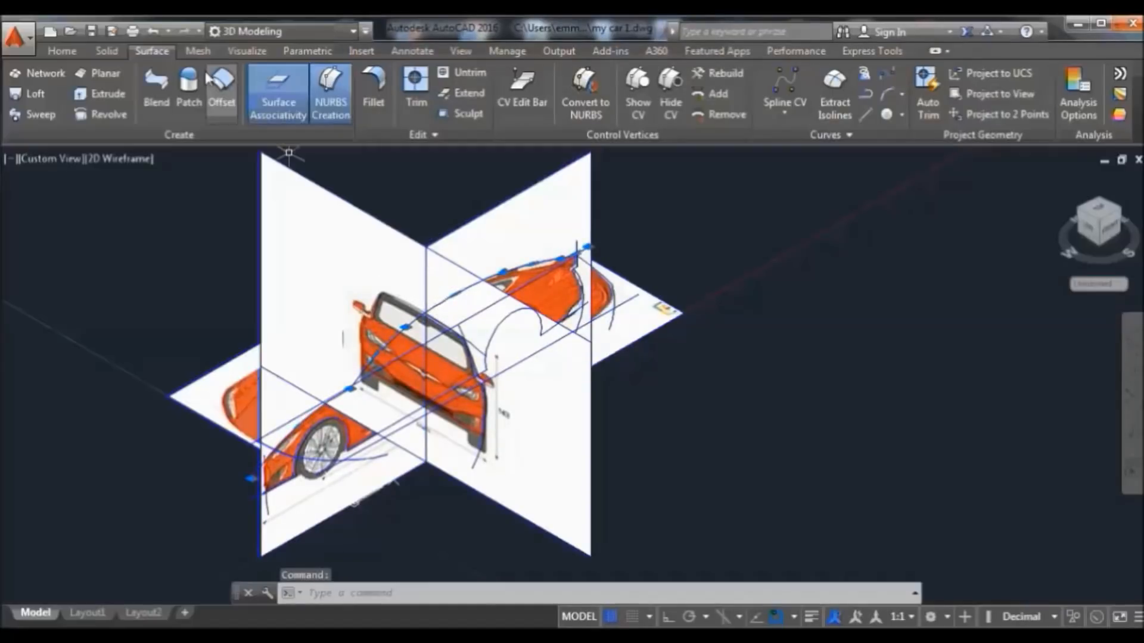
click(39, 114)
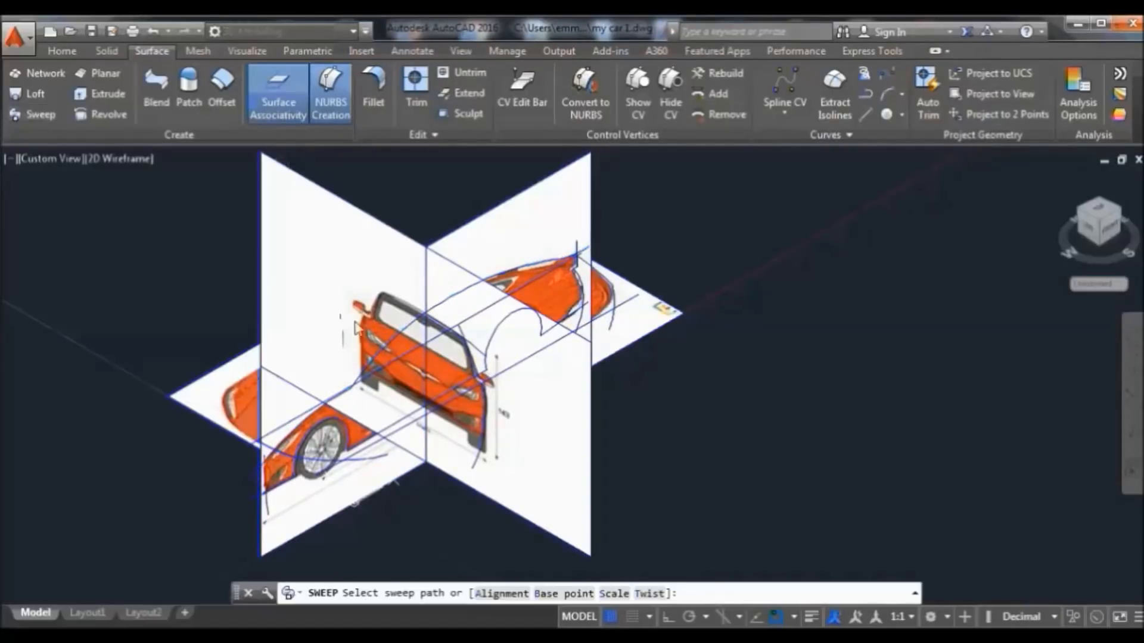
click(445, 328)
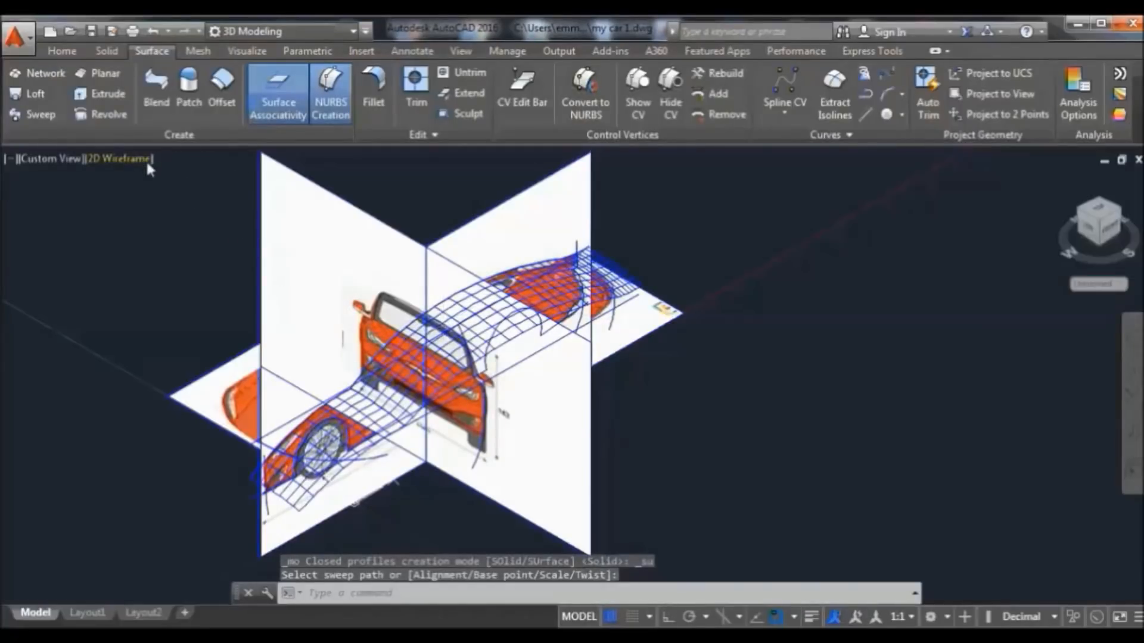
click(146, 166)
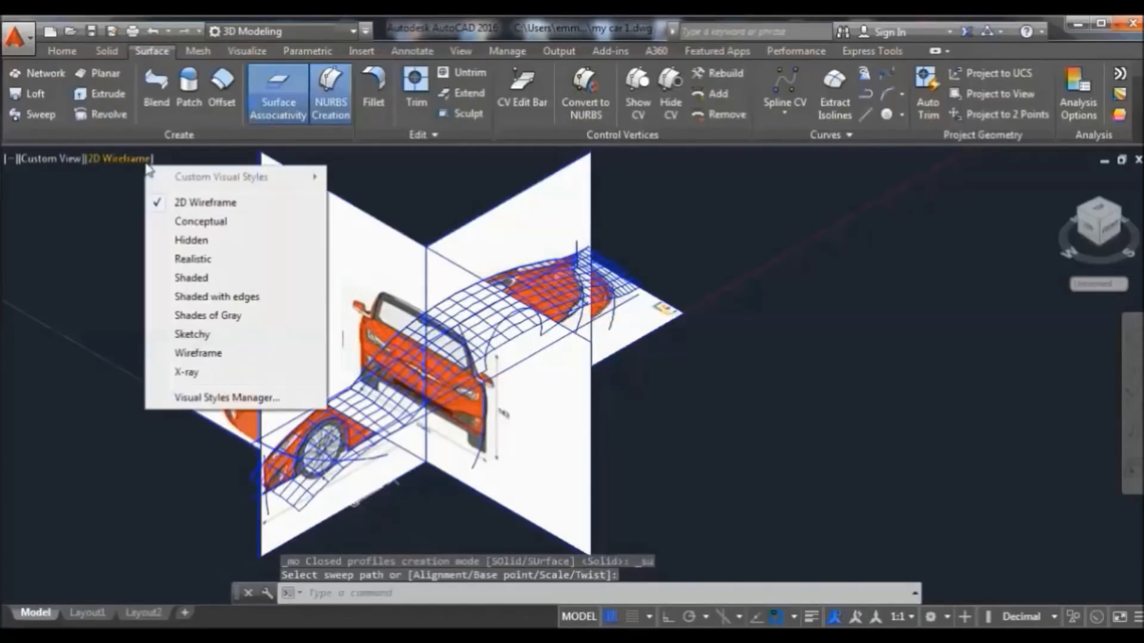
click(190, 224)
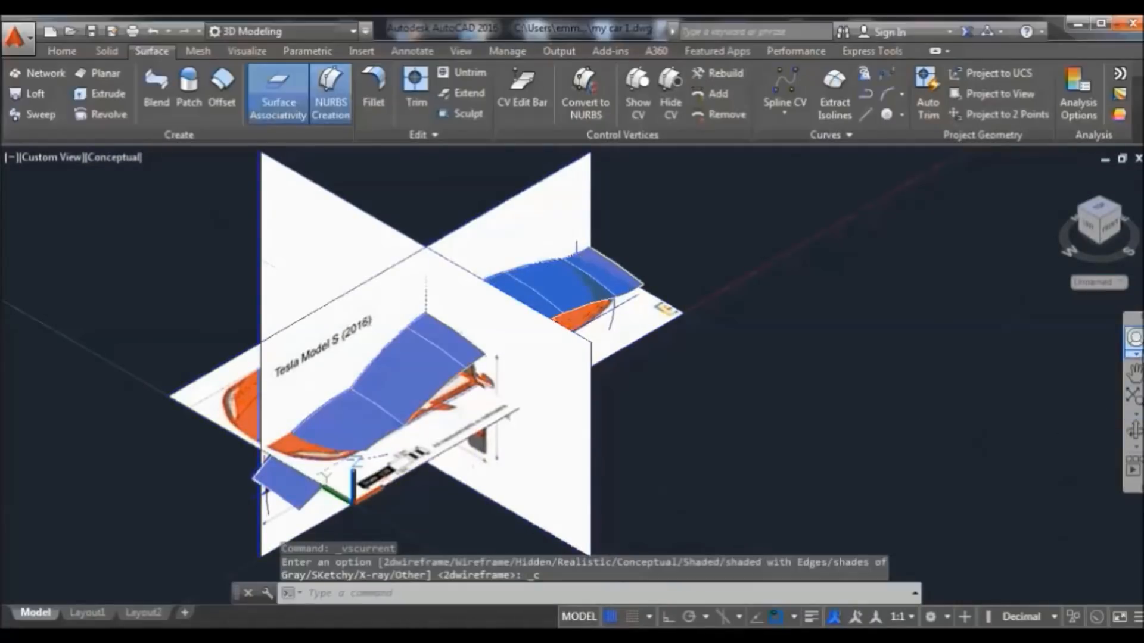
From a near side view, select the front bumper line and start a second sweep with it
click(1134, 430)
drag(863, 393, 721, 301)
right_click(721, 298)
click(761, 307)
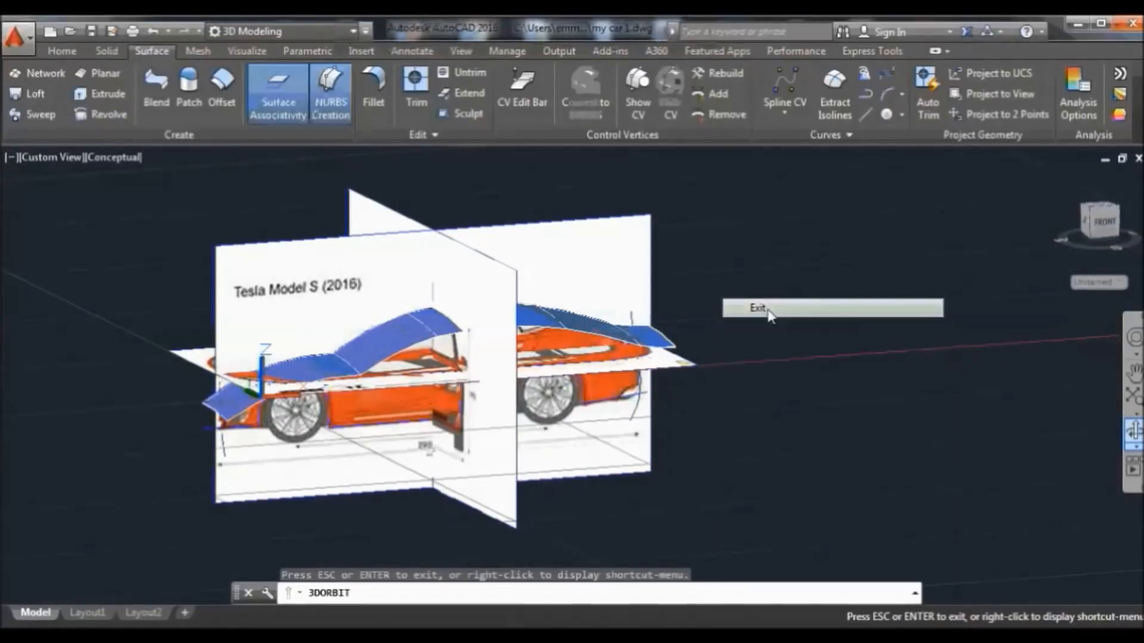
click(221, 454)
click(219, 473)
scroll(230, 473, up, 5)
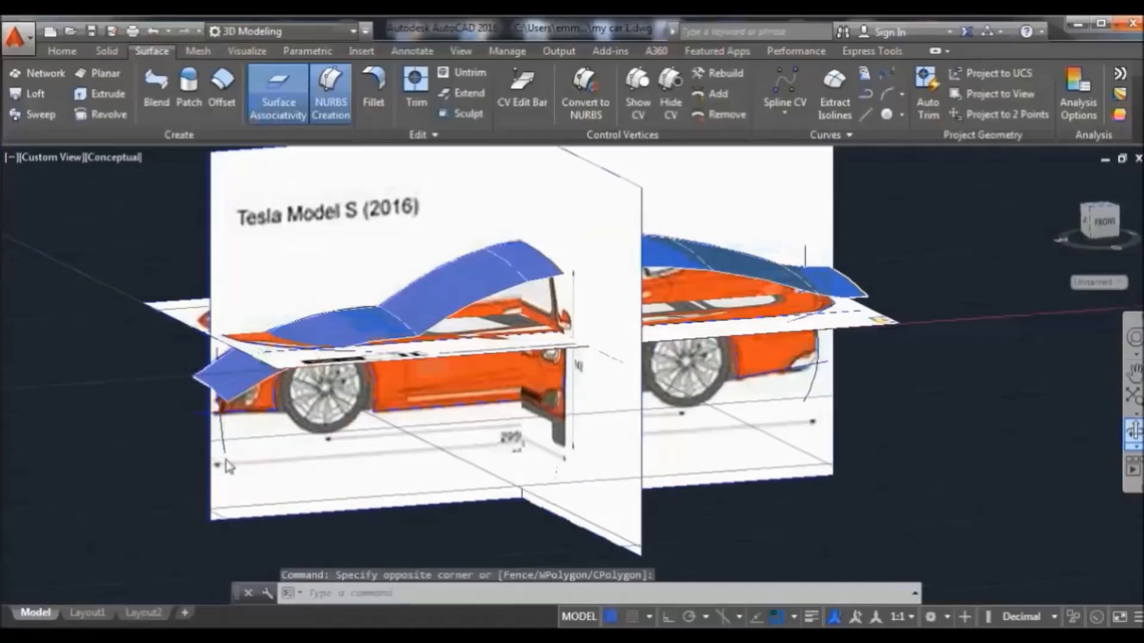
scroll(231, 460, up, 5)
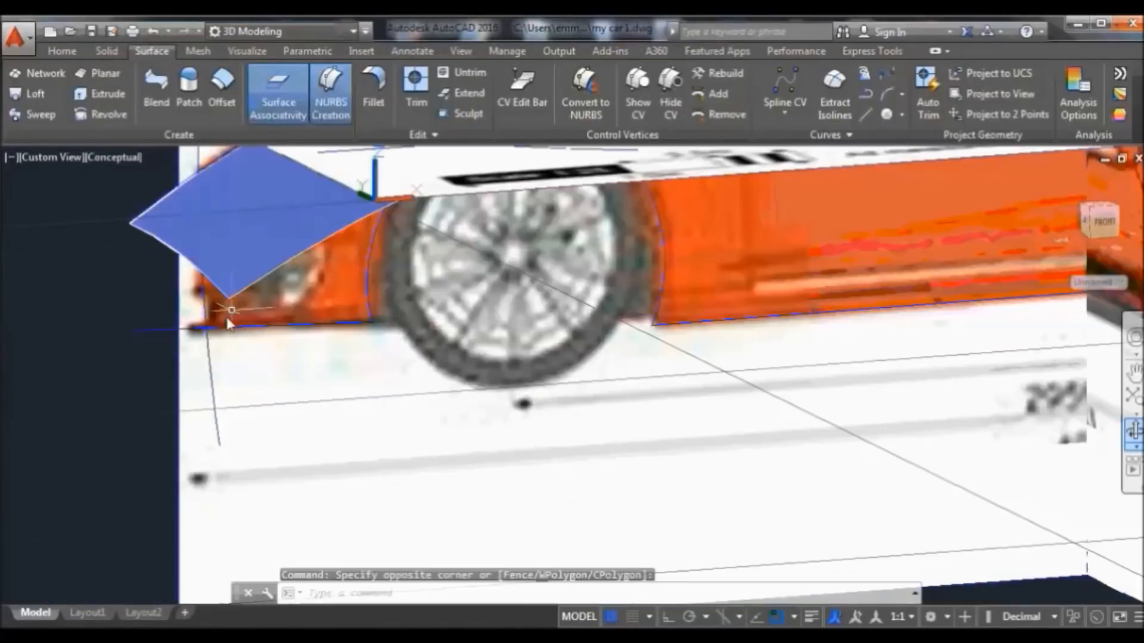
click(211, 369)
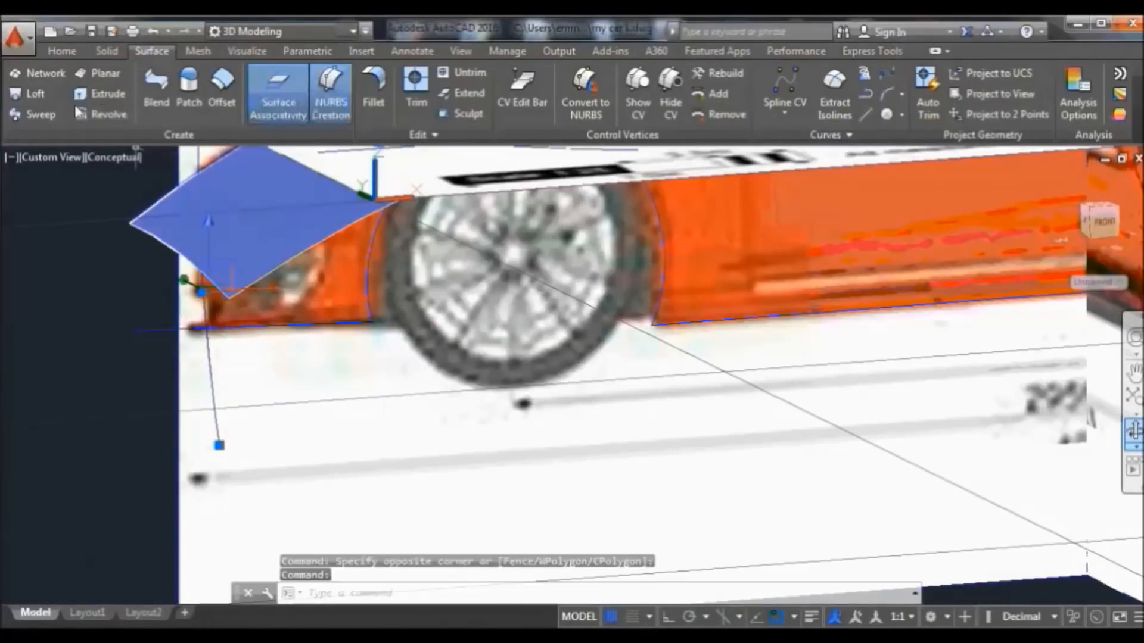
click(40, 115)
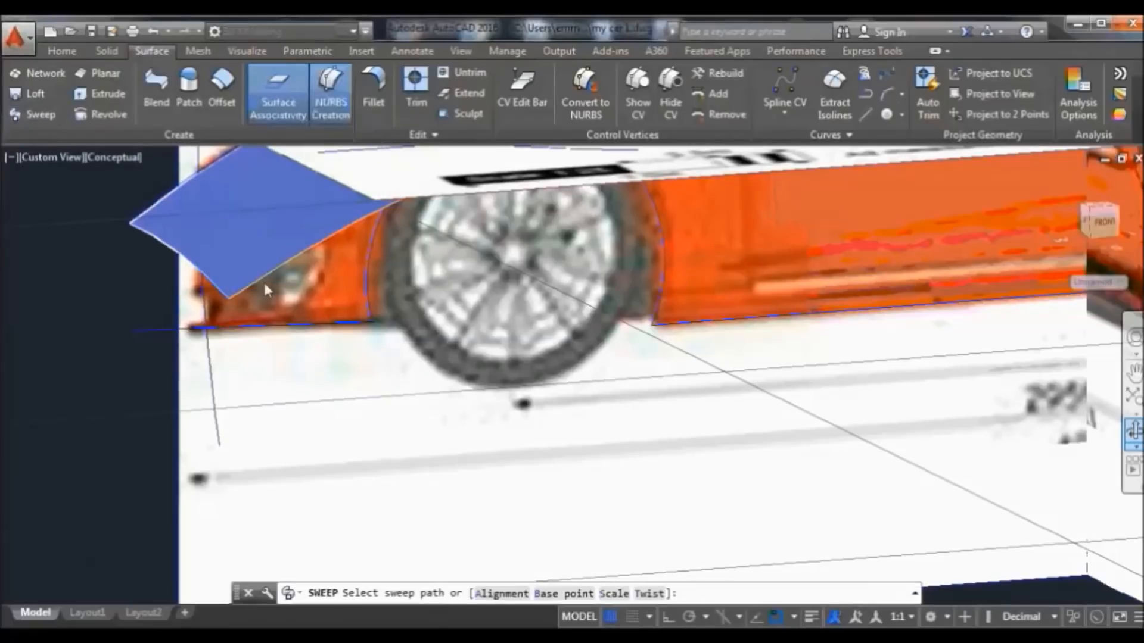
scroll(271, 279, down, 3)
scroll(282, 278, down, 2)
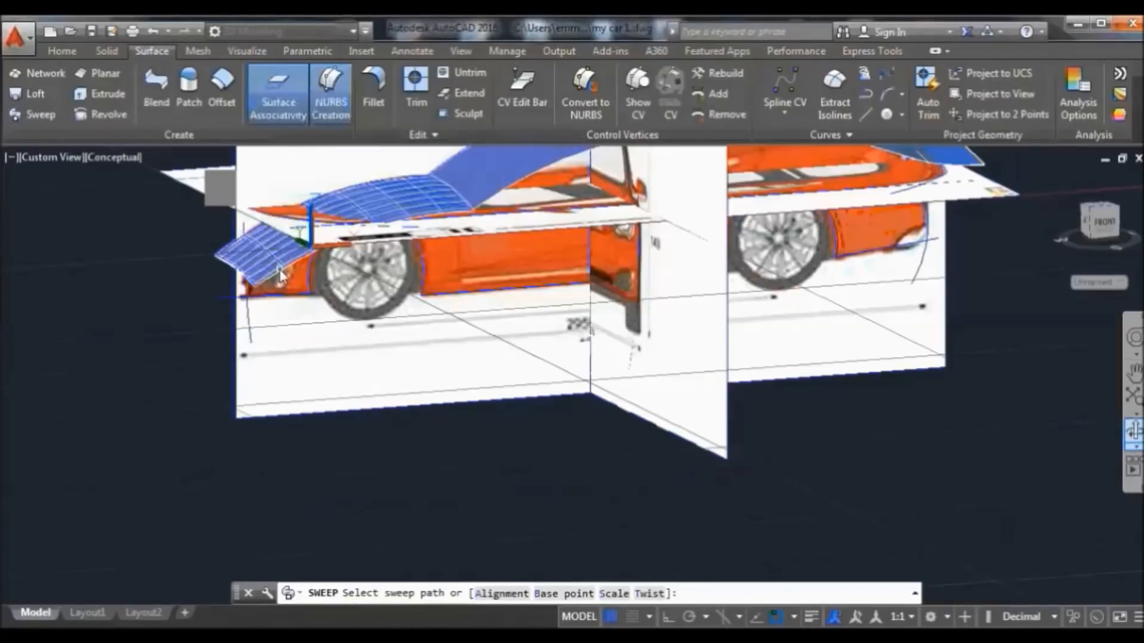
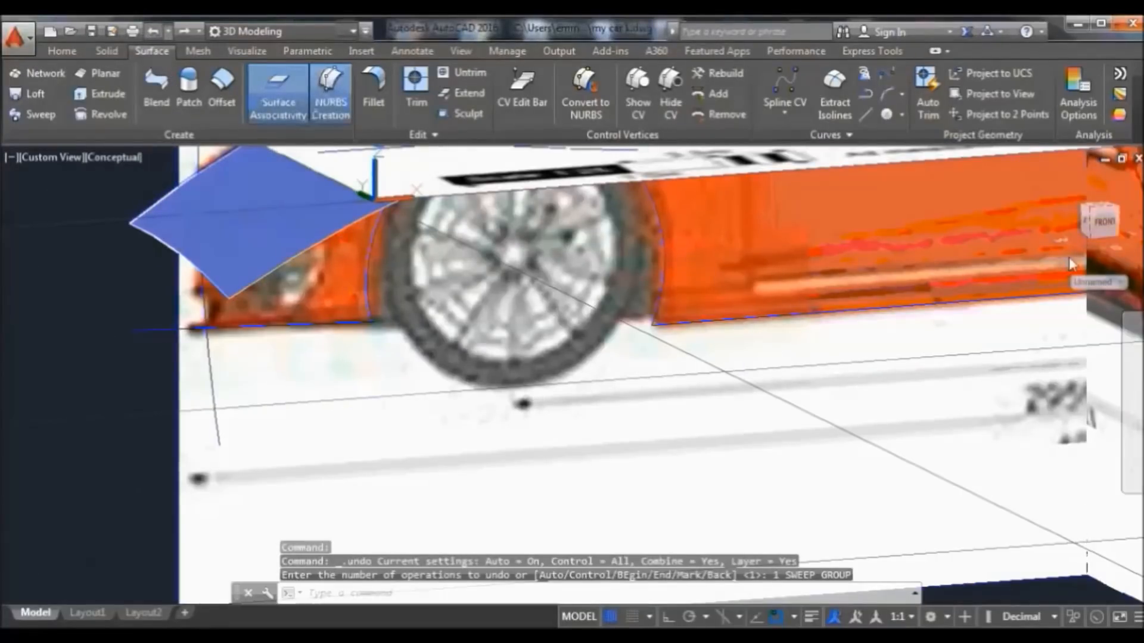
From the home view, start a sweep on the selected curve, then undo the last swept surface
click(1061, 176)
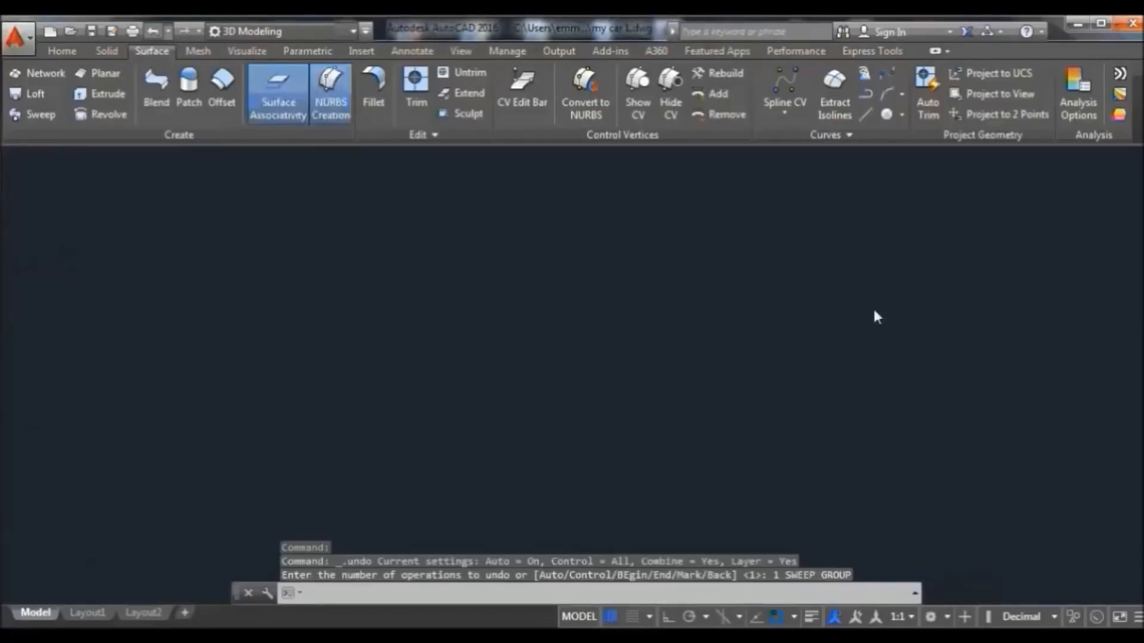
scroll(584, 373, up, 2)
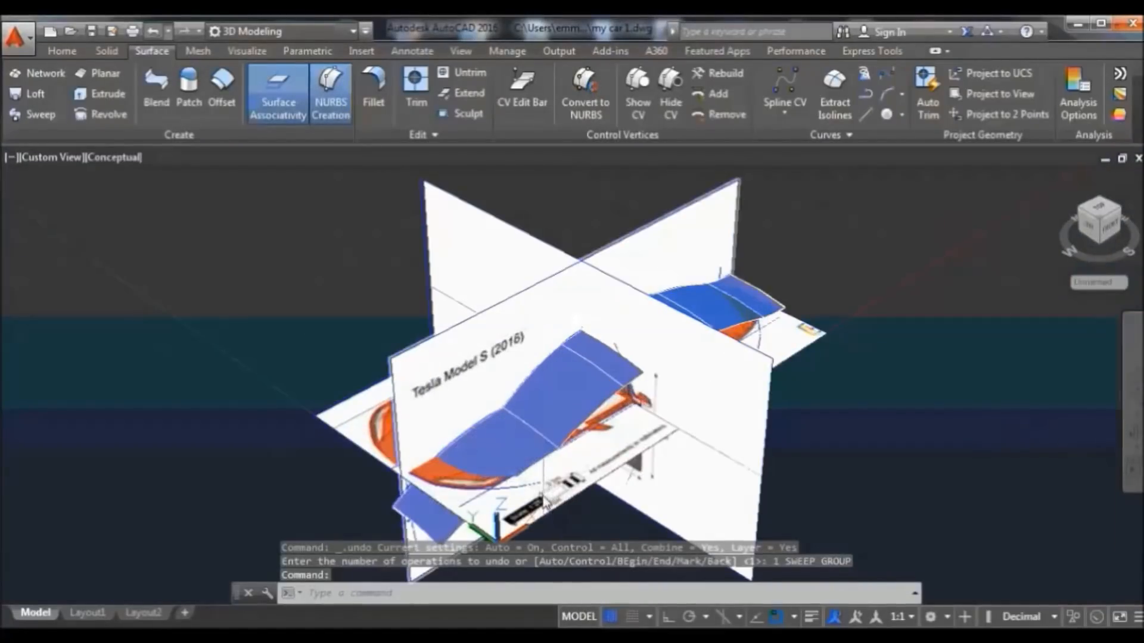
click(525, 486)
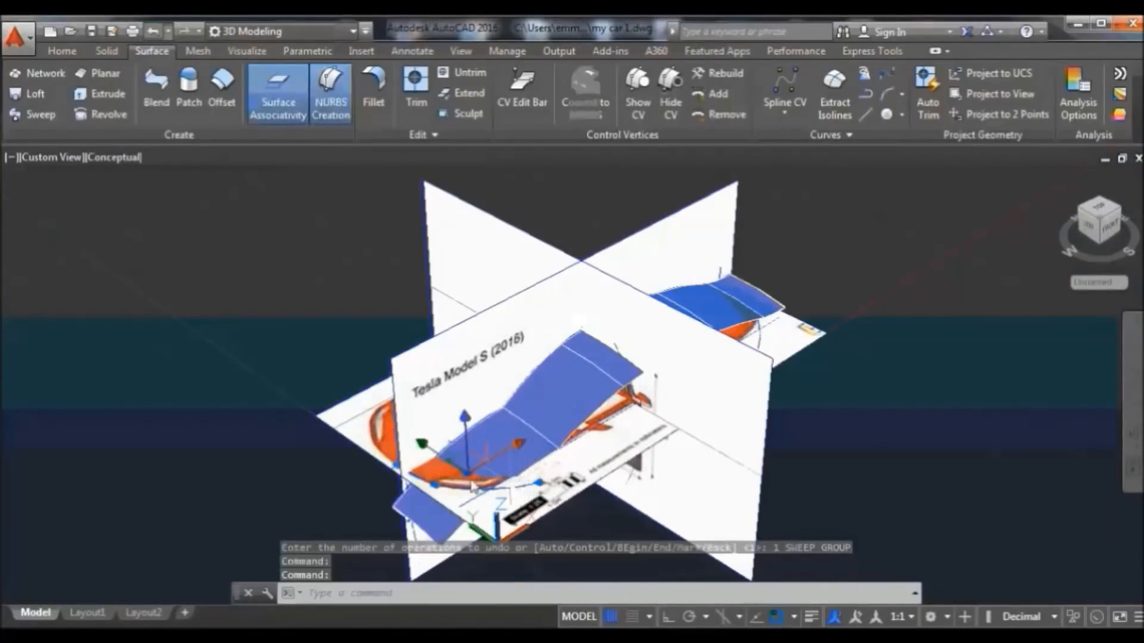
click(39, 115)
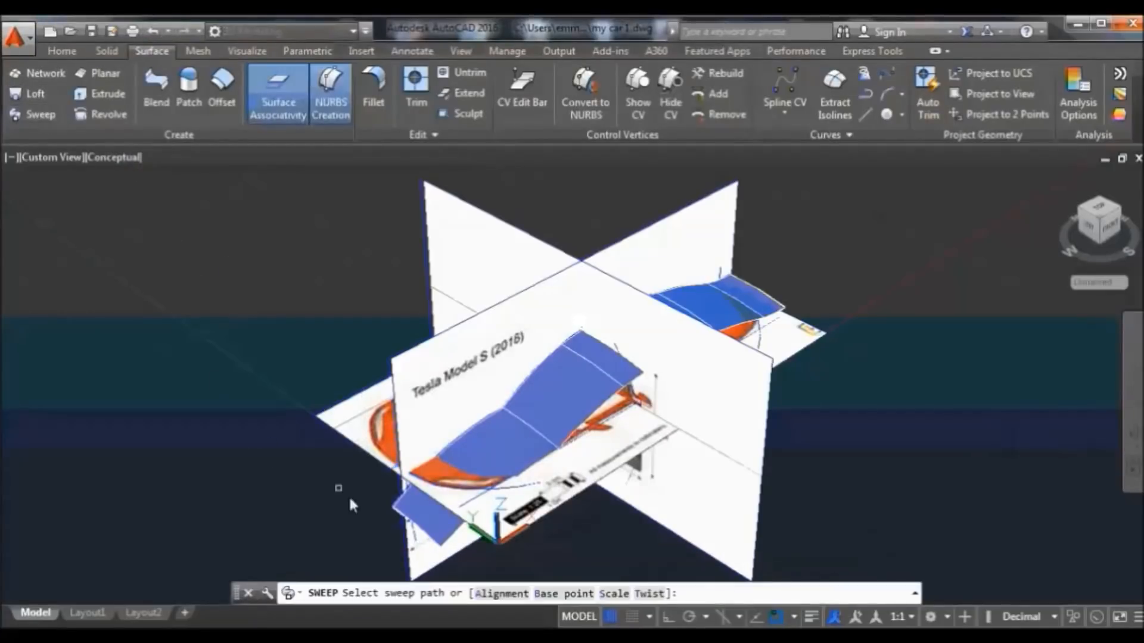
click(153, 32)
scroll(441, 545, up, 1)
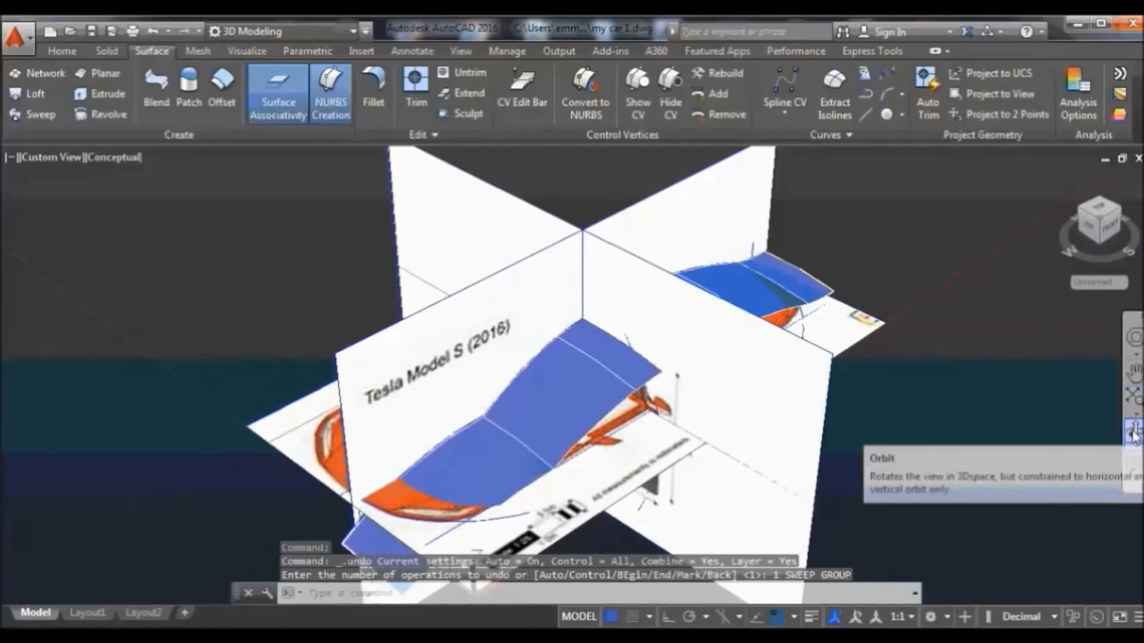
Orbit to a lower side angle and try a sweep, cancelling it when nothing gets selected
click(1133, 424)
drag(811, 455, 825, 400)
right_click(892, 229)
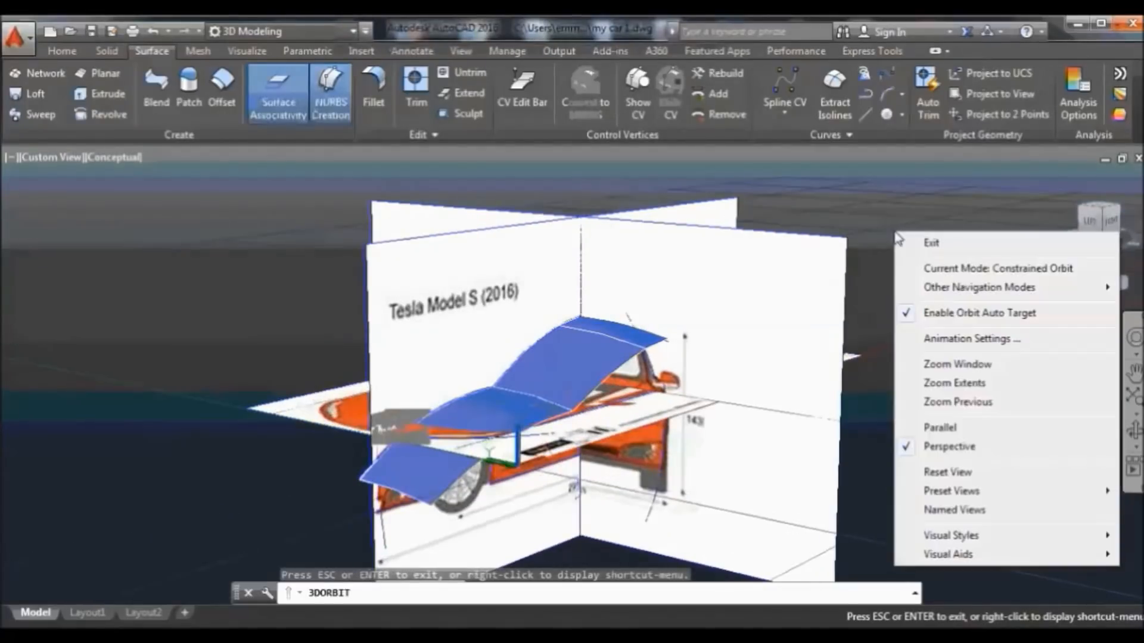
click(912, 243)
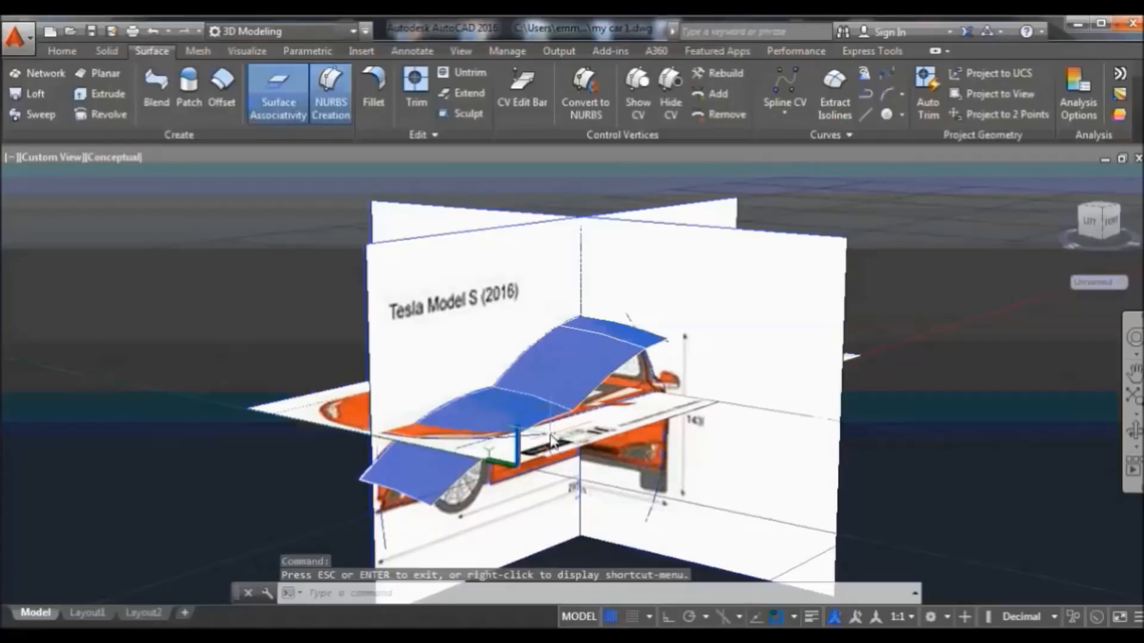
click(35, 114)
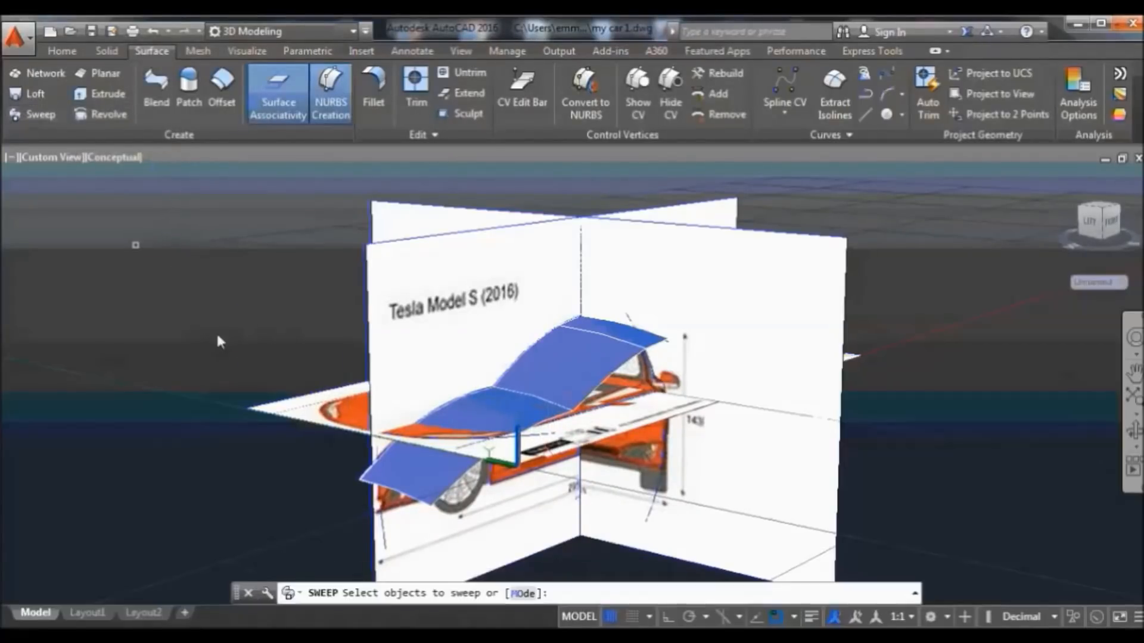
click(381, 541)
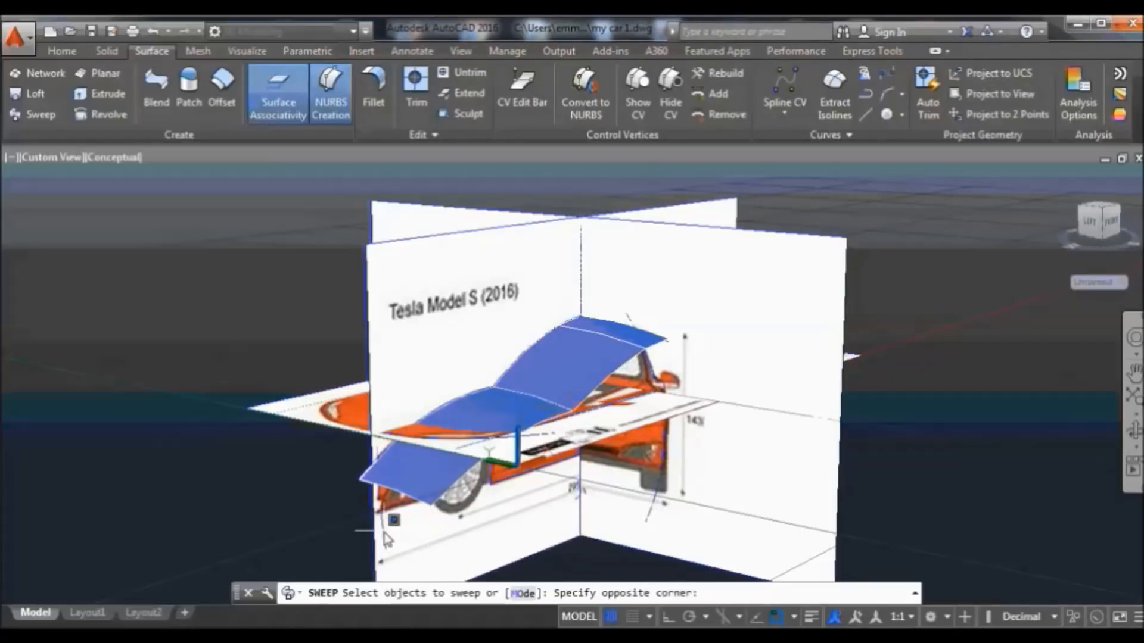
click(397, 532)
key(Return)
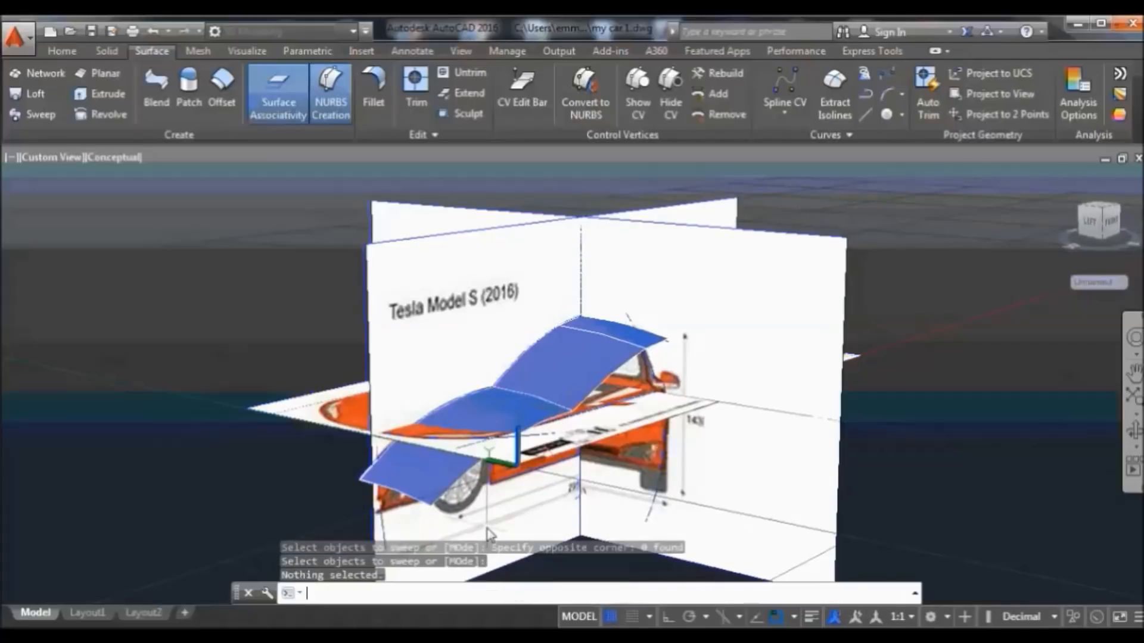
Sweep the front profile along the path edge into an upright front surface
scroll(398, 526, up, 2)
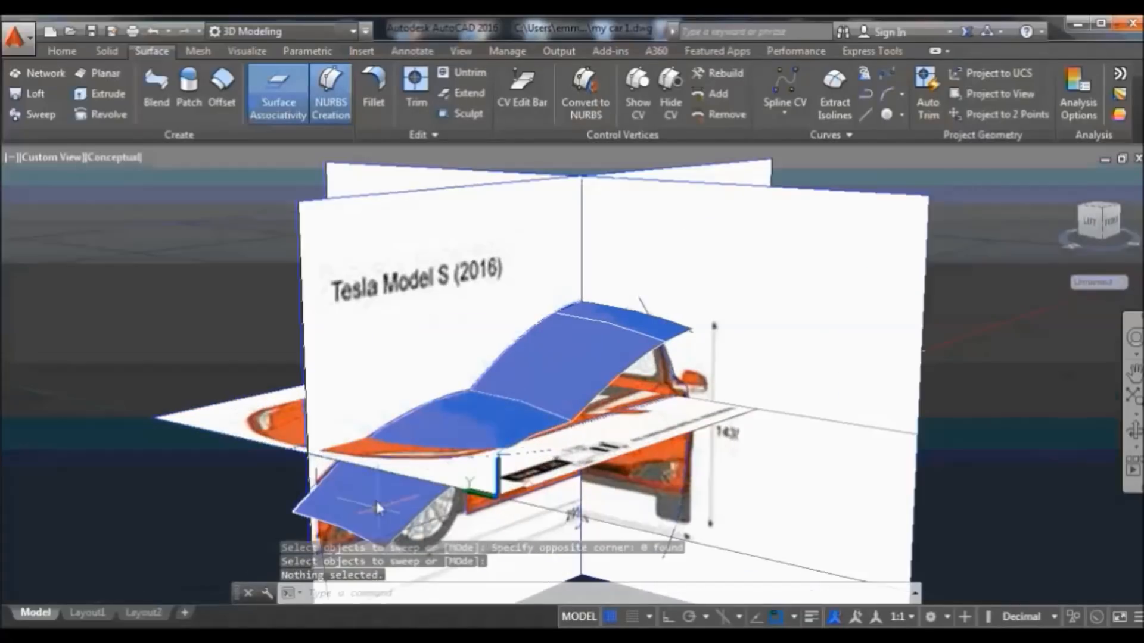
click(314, 470)
click(327, 475)
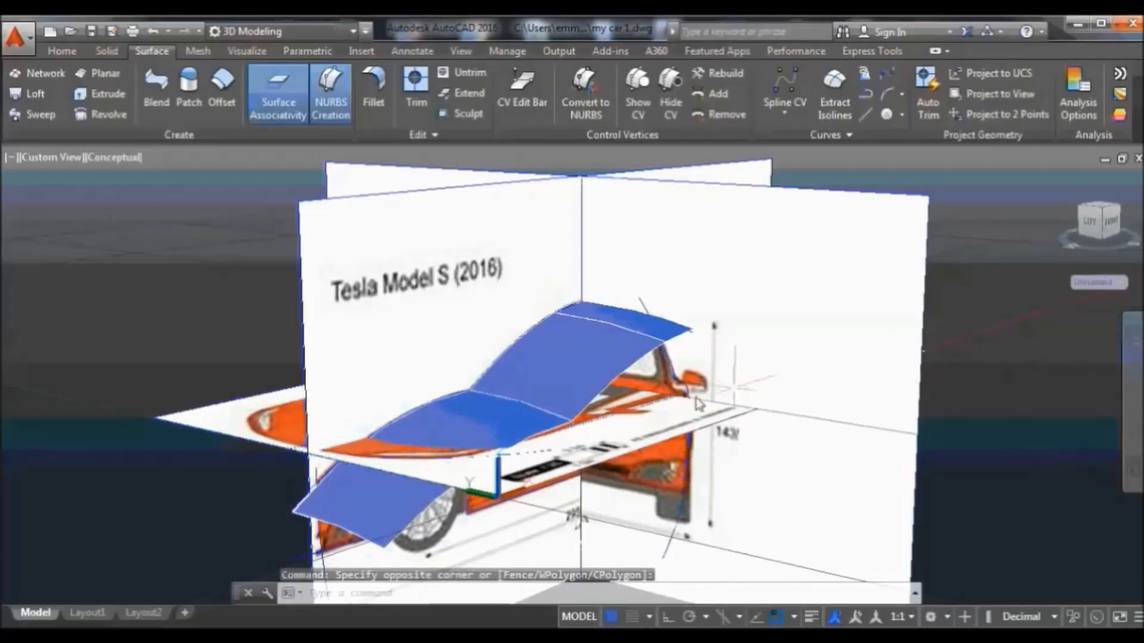
click(334, 557)
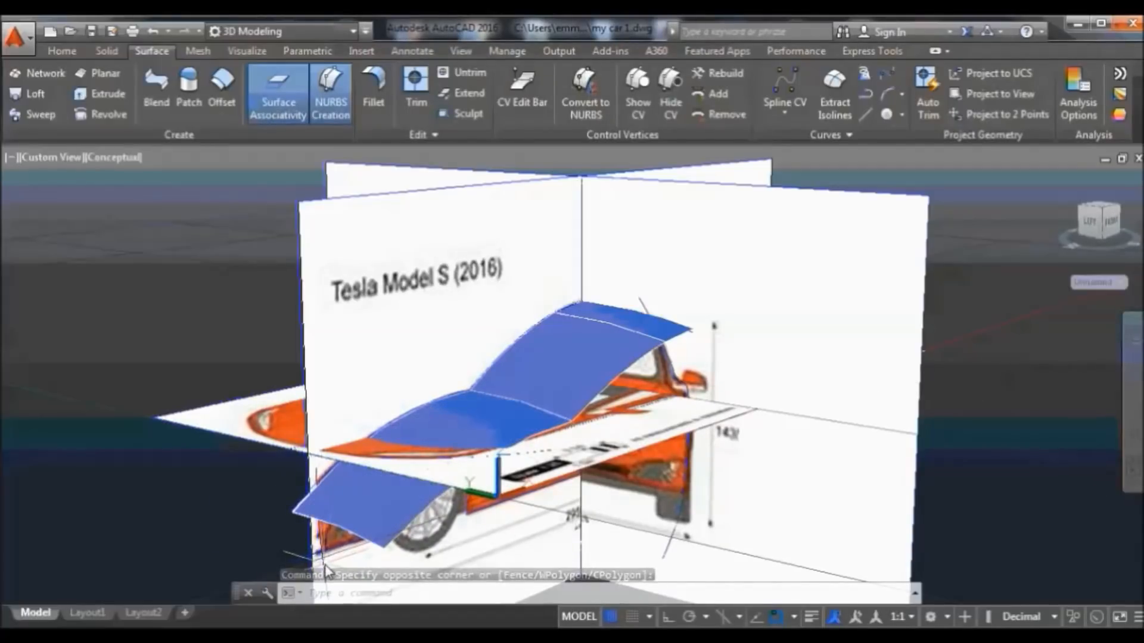
click(42, 115)
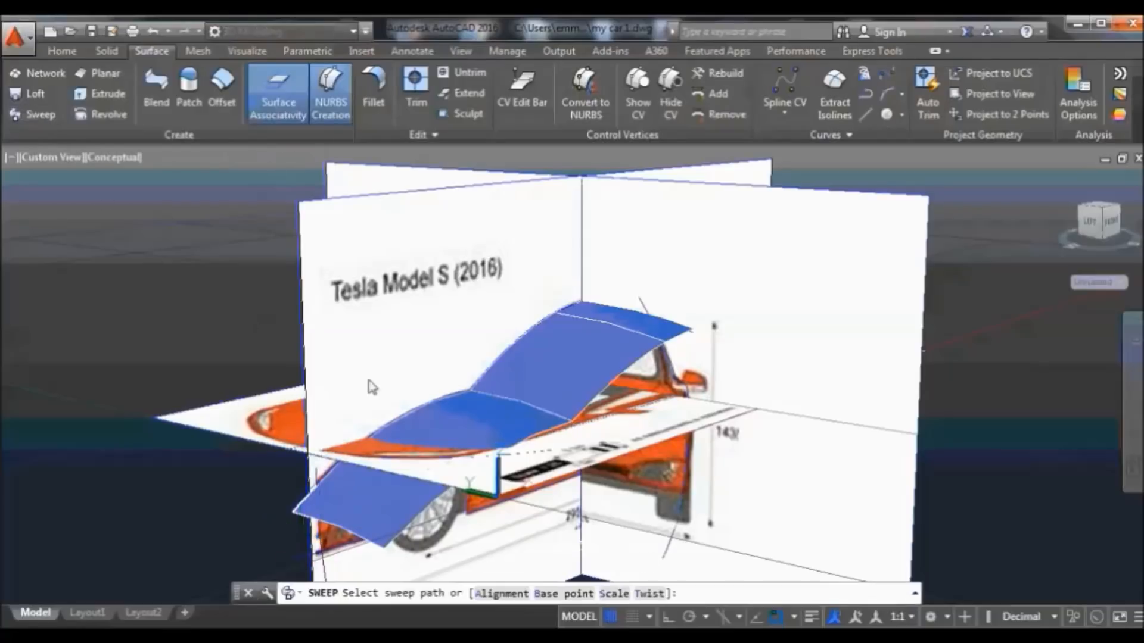
click(540, 453)
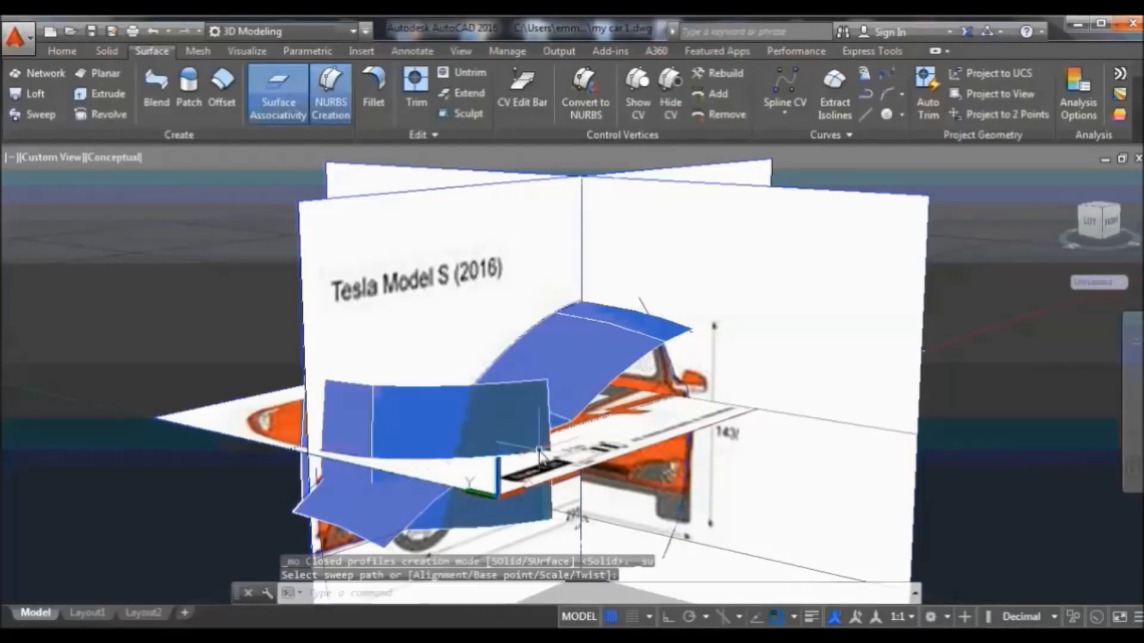
Move the new upright front surface down below the hood's front edge
click(361, 394)
click(407, 408)
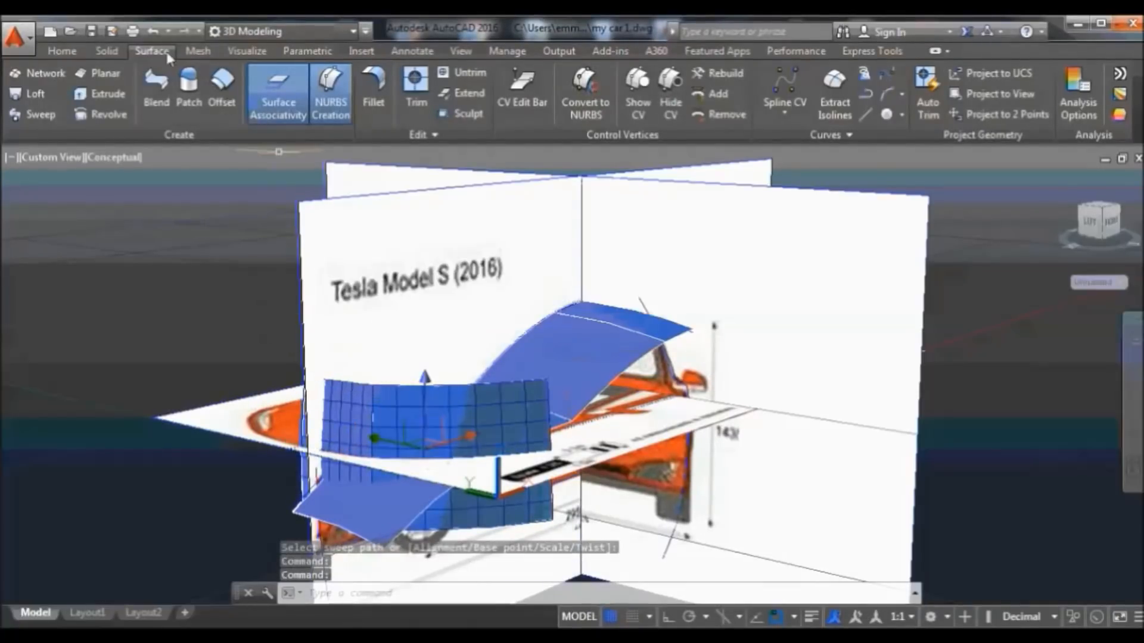
click(62, 51)
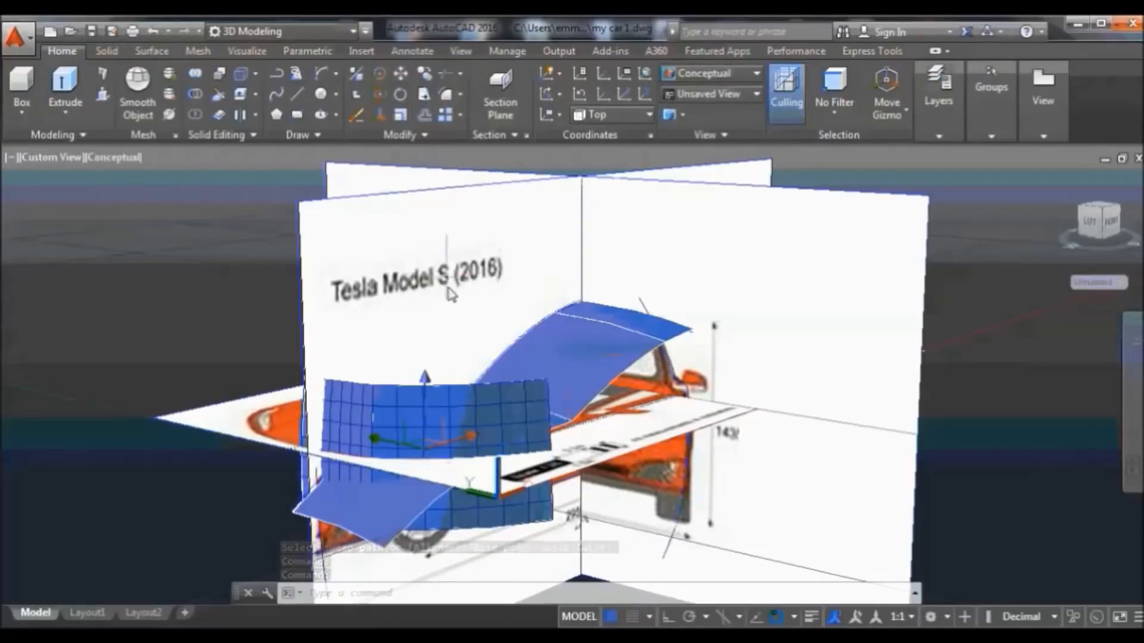
scroll(451, 292, down, 2)
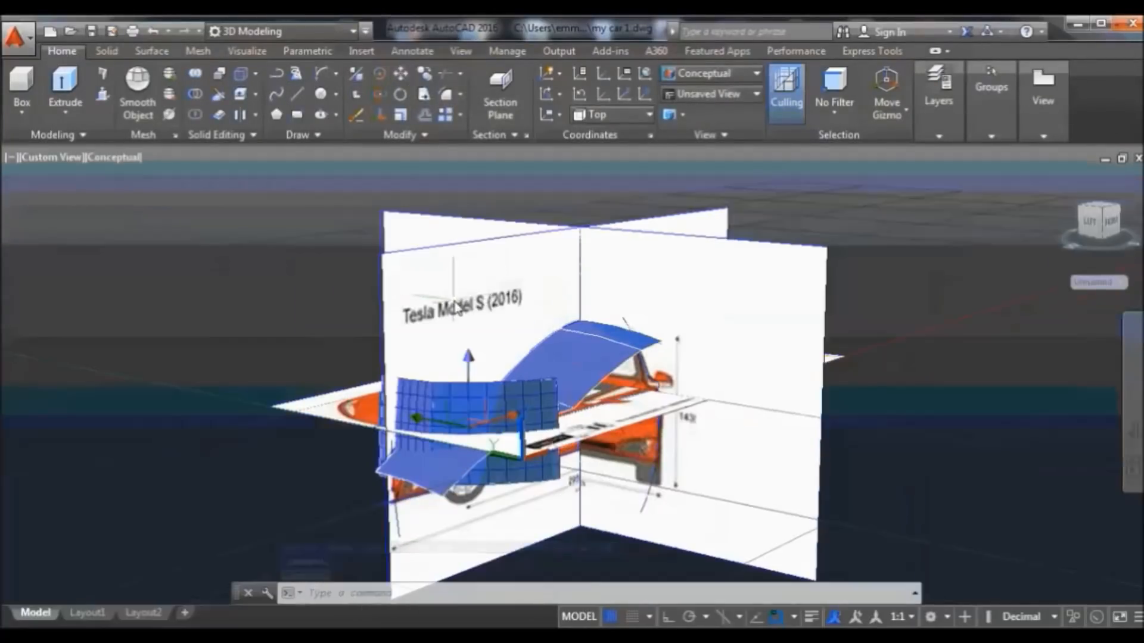
click(403, 71)
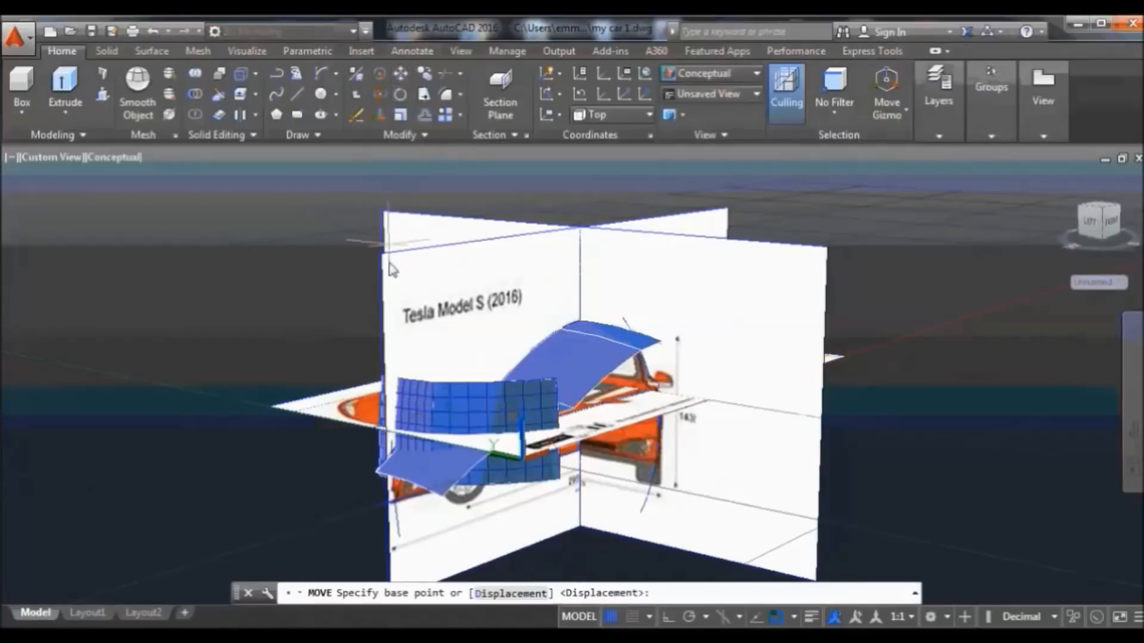
click(385, 377)
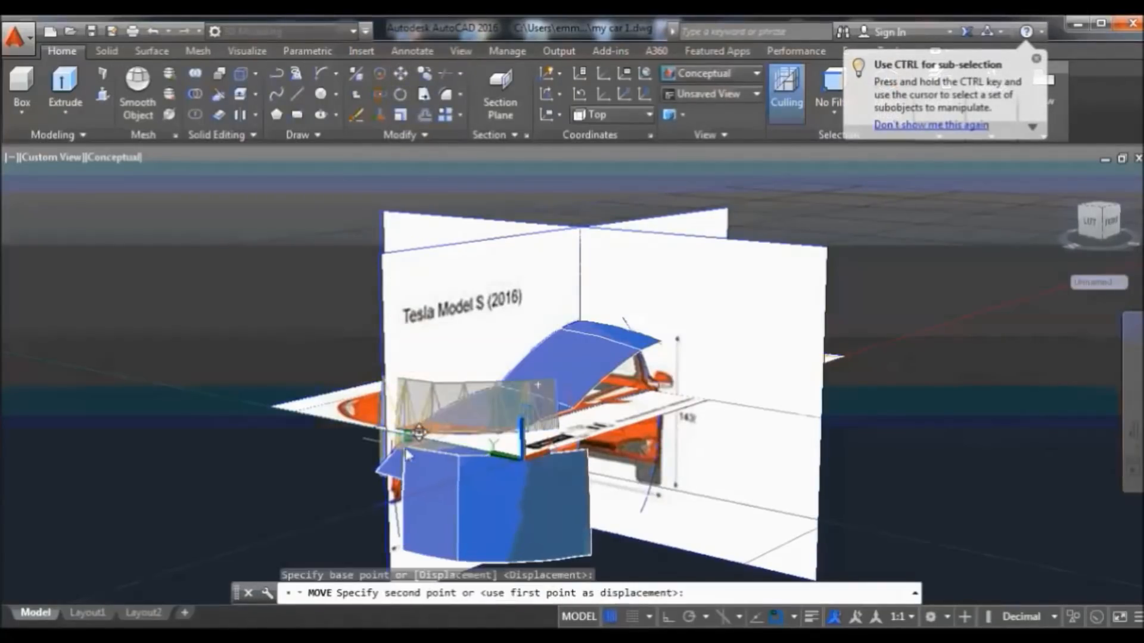
click(405, 444)
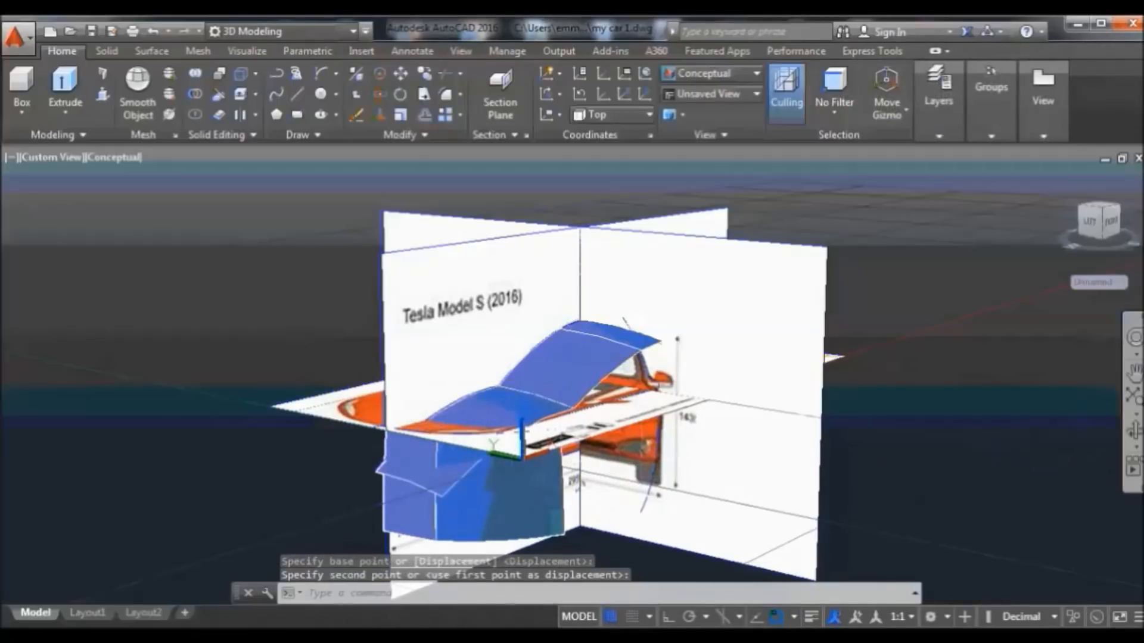
Orbit down over the car and back to the angled view, then select the roof surface
click(1134, 430)
mouse_move(1008, 441)
mouse_down()
mouse_move(894, 462)
mouse_move(935, 477)
mouse_move(845, 409)
mouse_up()
right_click(429, 210)
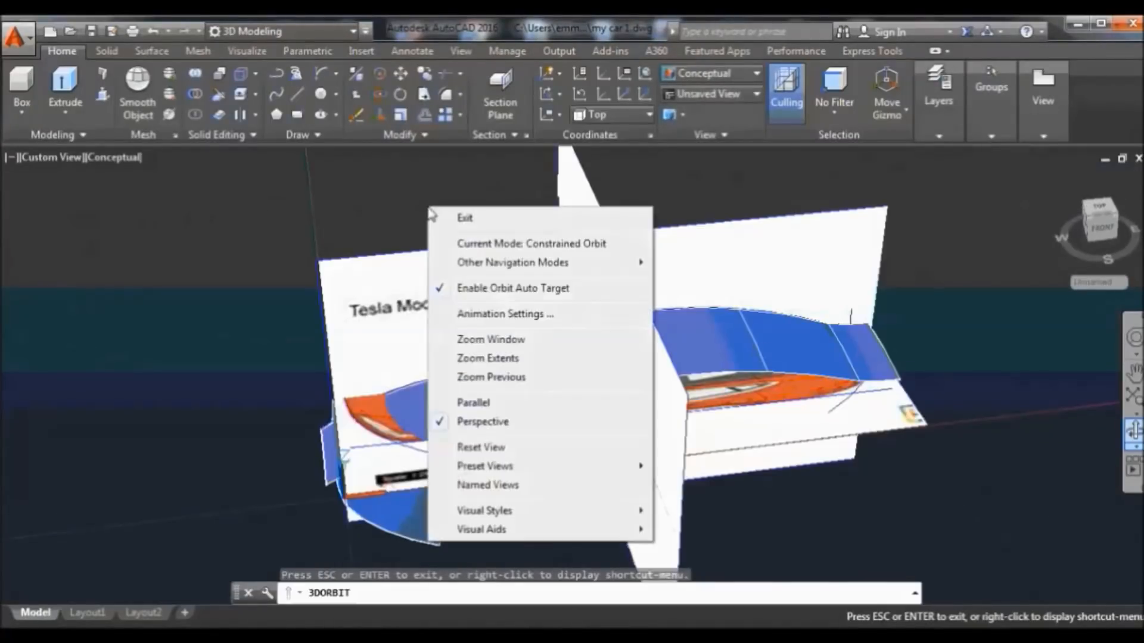
click(465, 217)
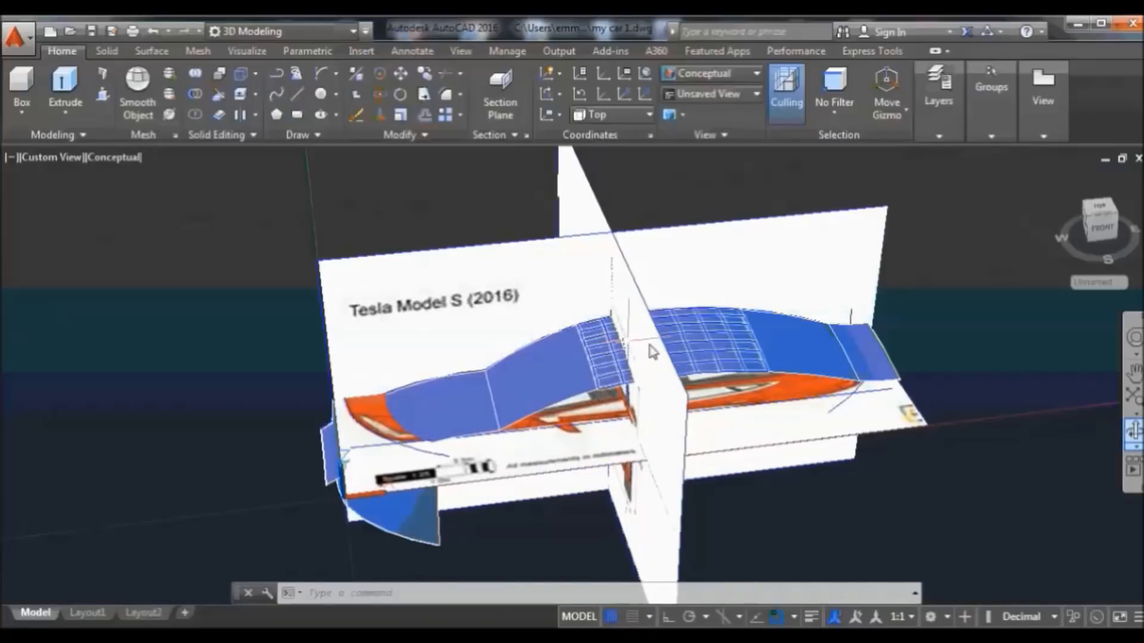
click(1133, 431)
drag(832, 501, 813, 299)
right_click(817, 298)
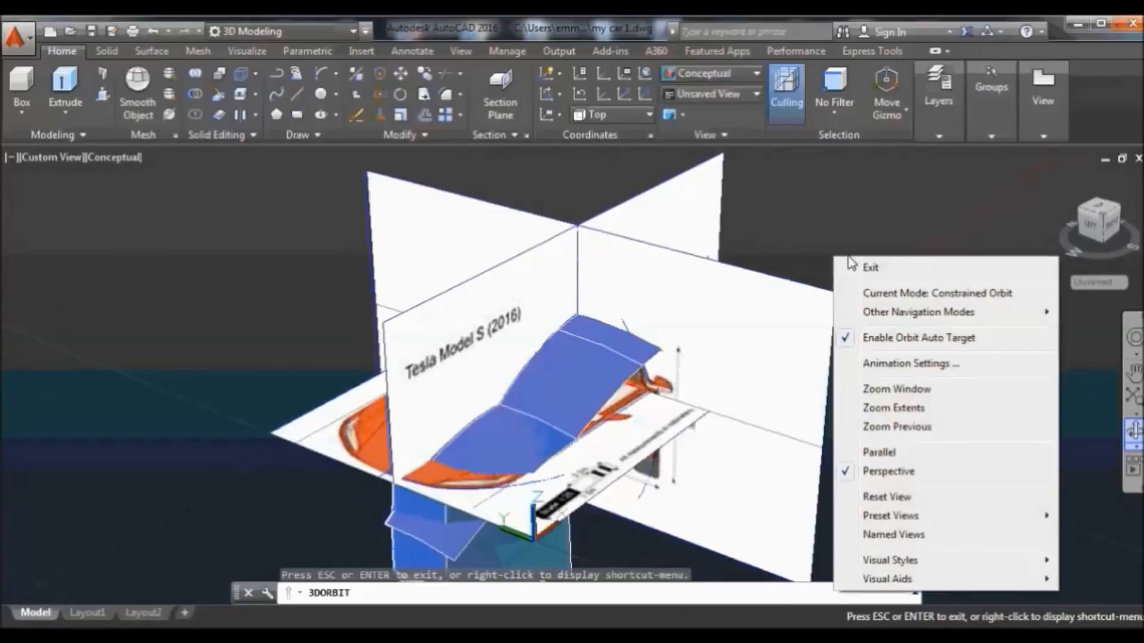
click(868, 263)
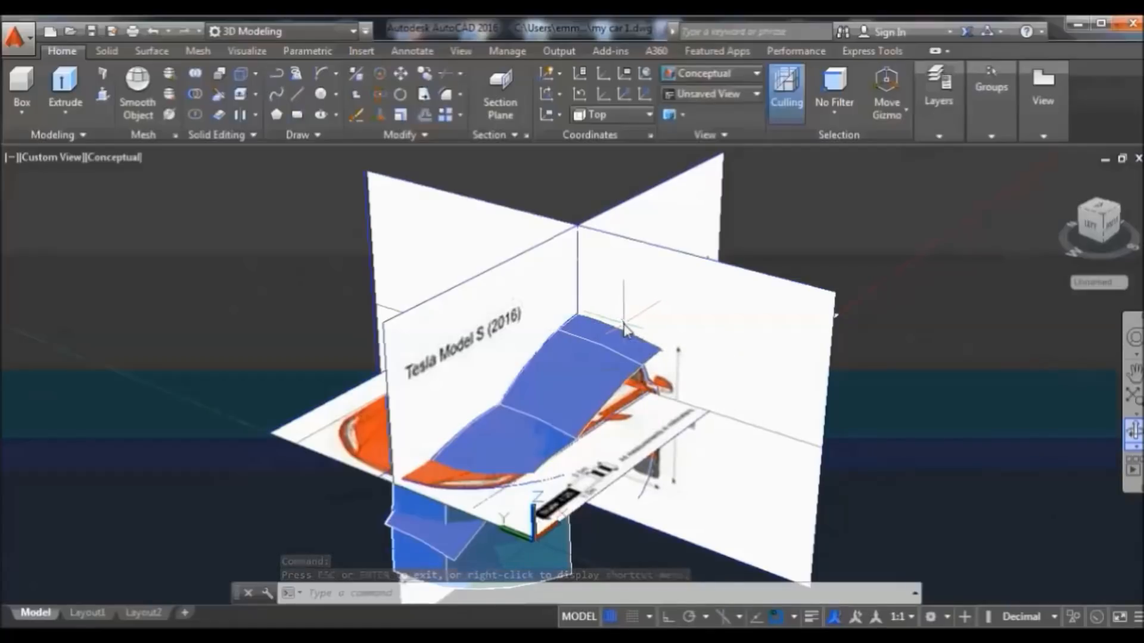
click(624, 327)
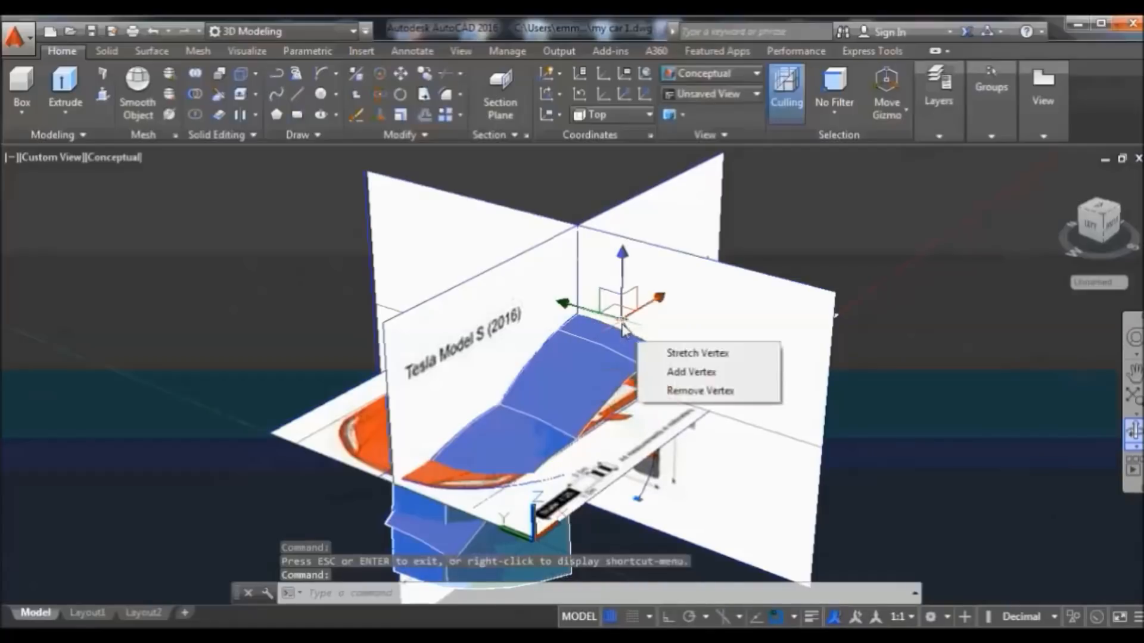
click(159, 53)
Sweep a profile along a path into a teal surface and orbit to view it head-on
click(52, 119)
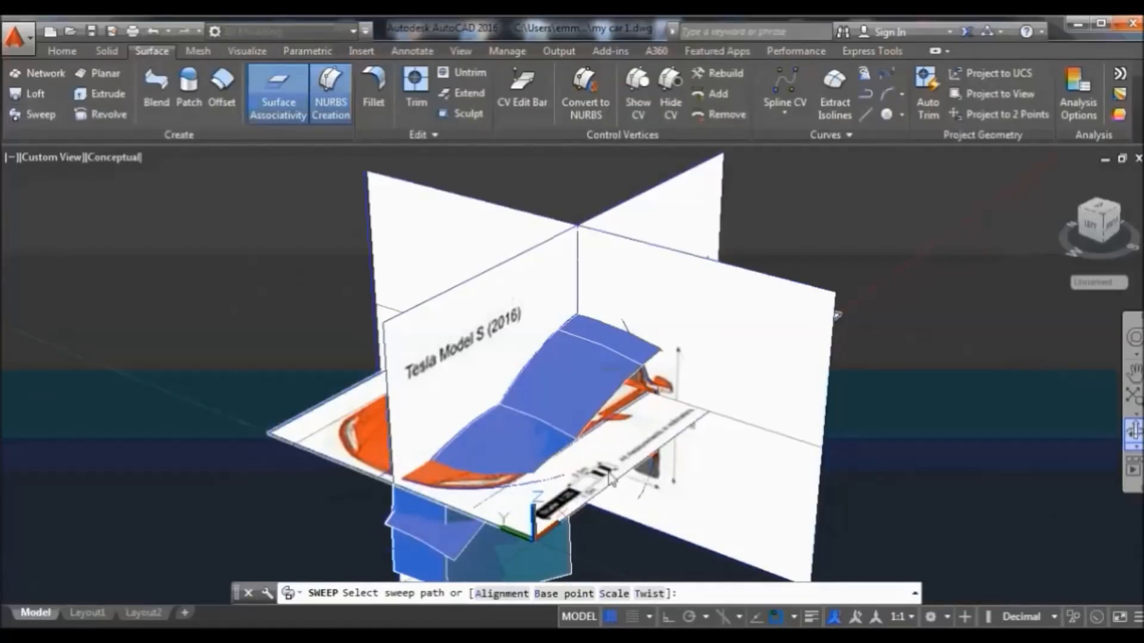
click(502, 497)
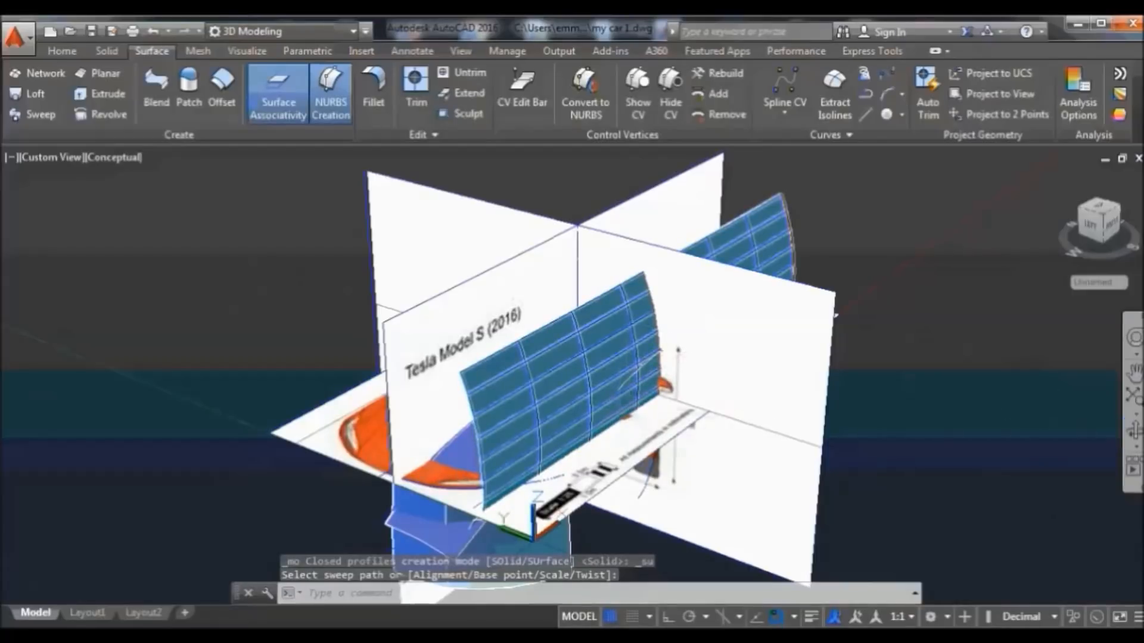
mouse_move(835, 314)
shift+middle_down()
mouse_move(986, 434)
mouse_move(870, 434)
mouse_move(852, 417)
mouse_move(964, 438)
mouse_move(874, 436)
mouse_move(837, 422)
mouse_move(837, 388)
mouse_move(819, 388)
mouse_move(881, 411)
mouse_move(949, 409)
mouse_move(748, 430)
mouse_move(883, 418)
mouse_move(852, 161)
shift+middle_up()
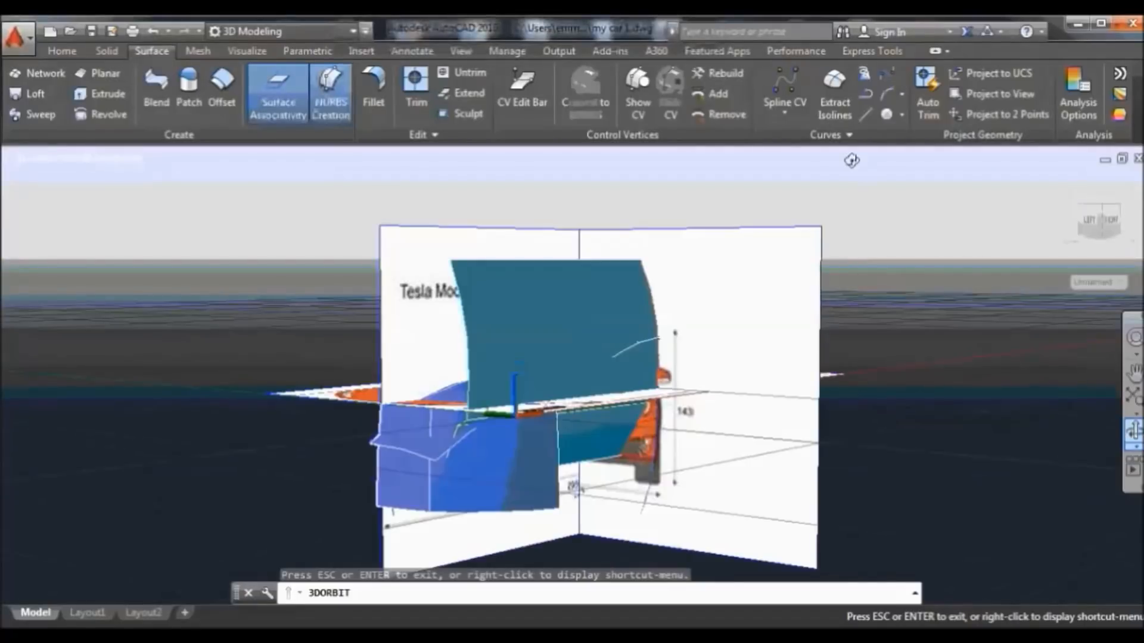
right_click(852, 160)
click(868, 173)
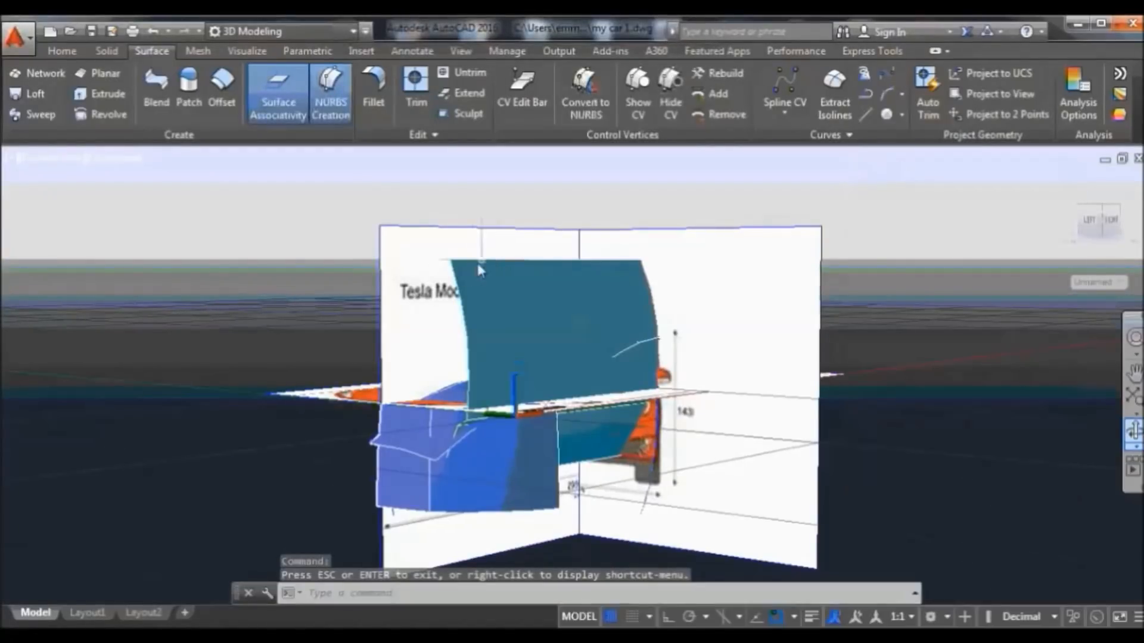
Erase the upright teal surface
click(453, 285)
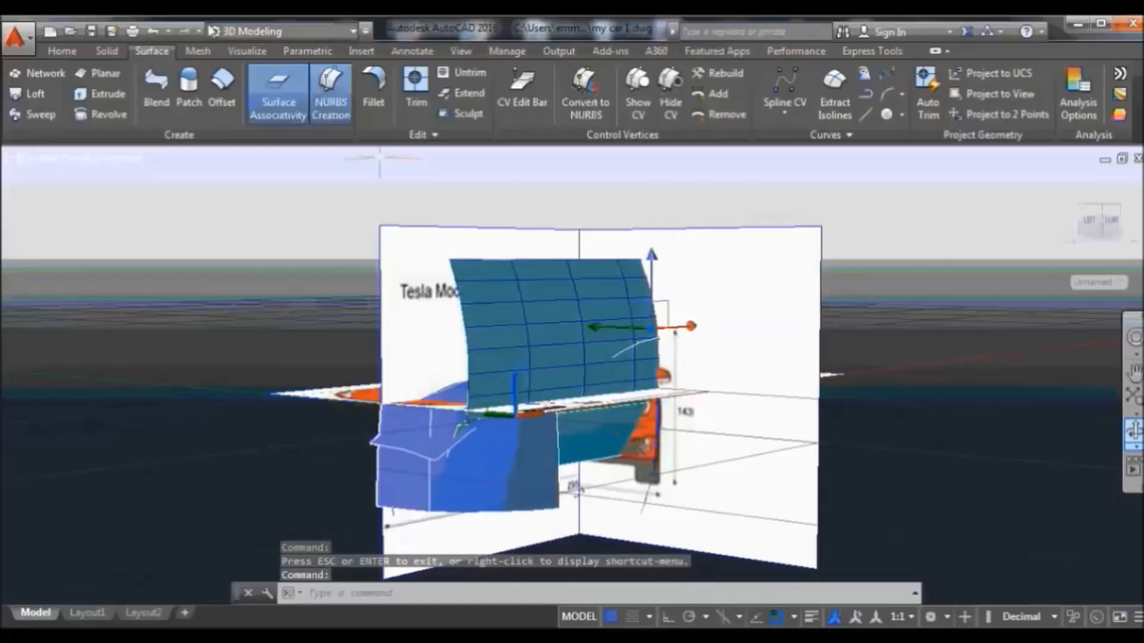
click(76, 52)
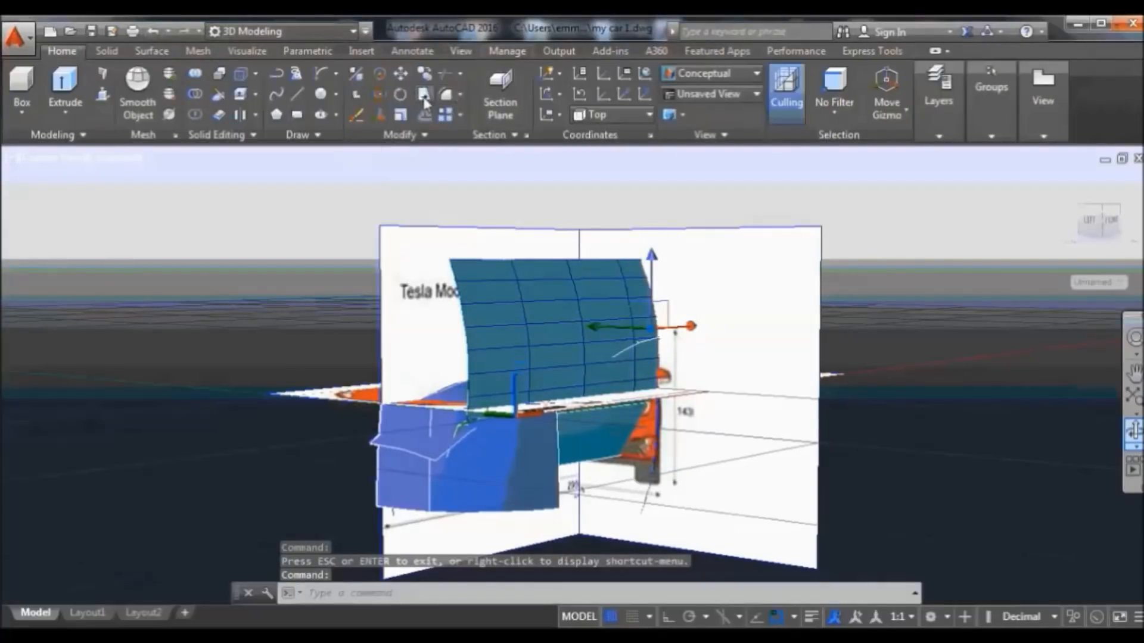
click(350, 114)
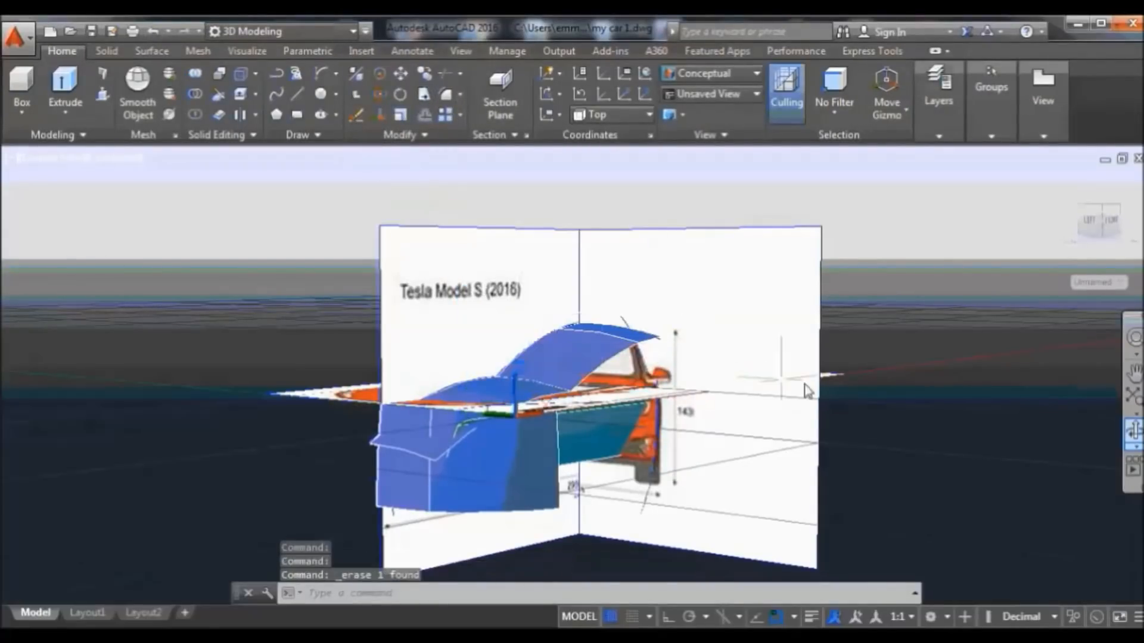
Start a sweep with the side profile curve, then pan and switch to parallel projection
scroll(579, 381, up, 2)
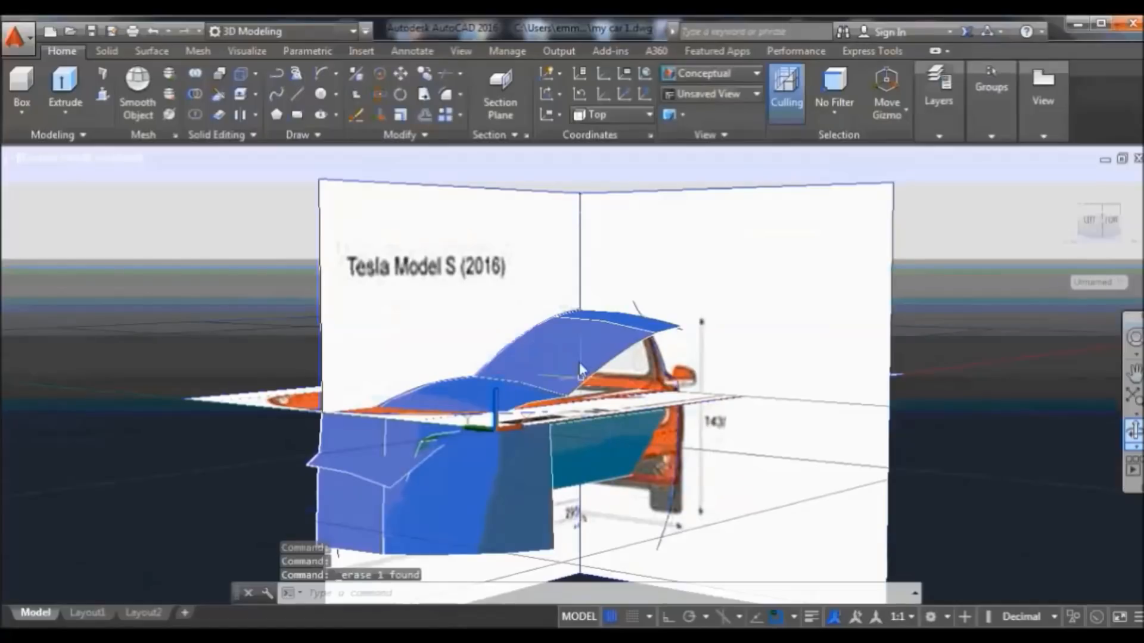
click(152, 51)
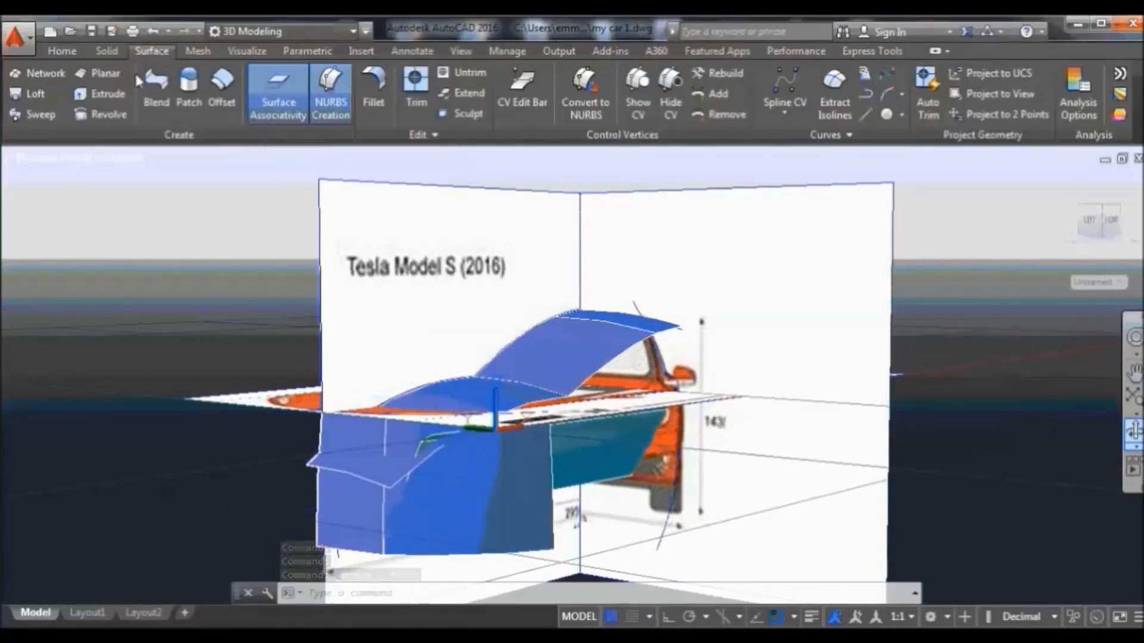
click(34, 116)
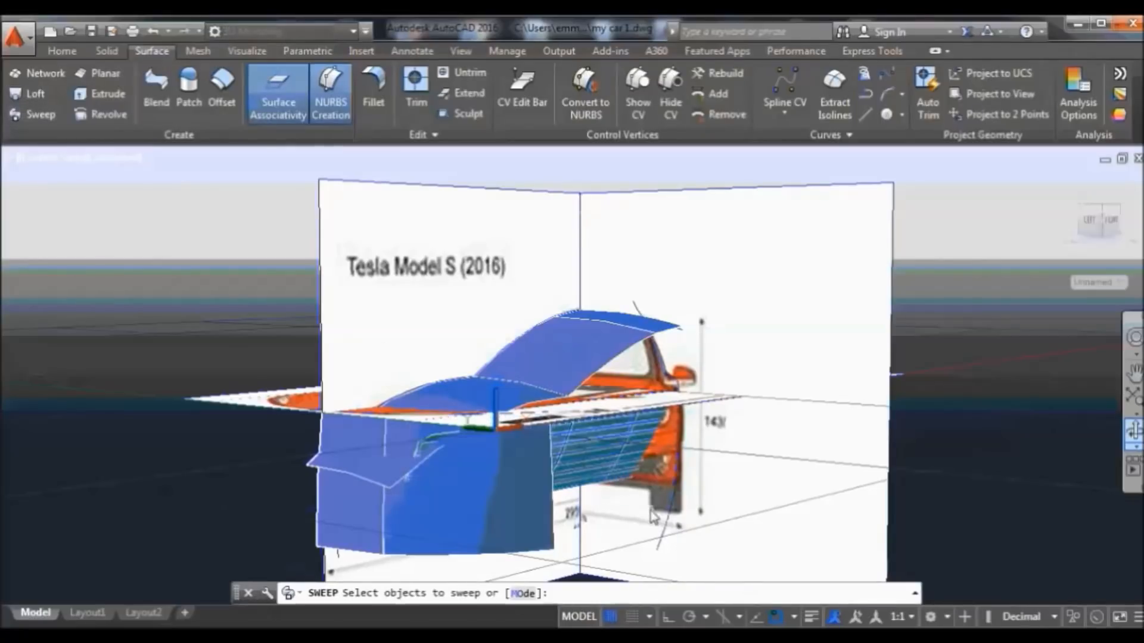
click(667, 521)
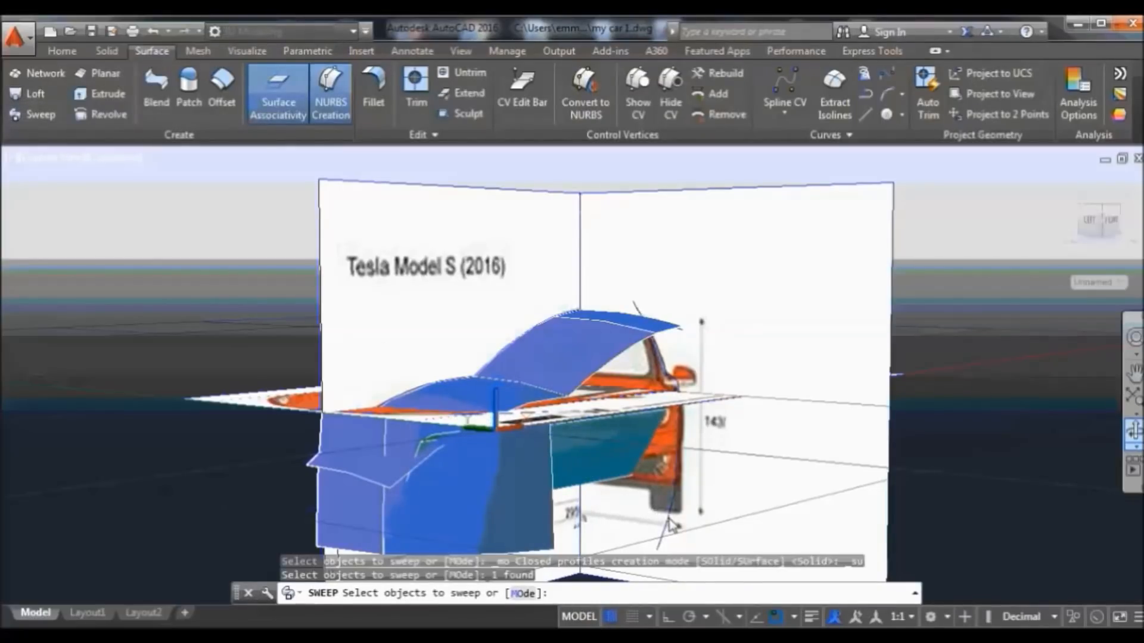
key(Return)
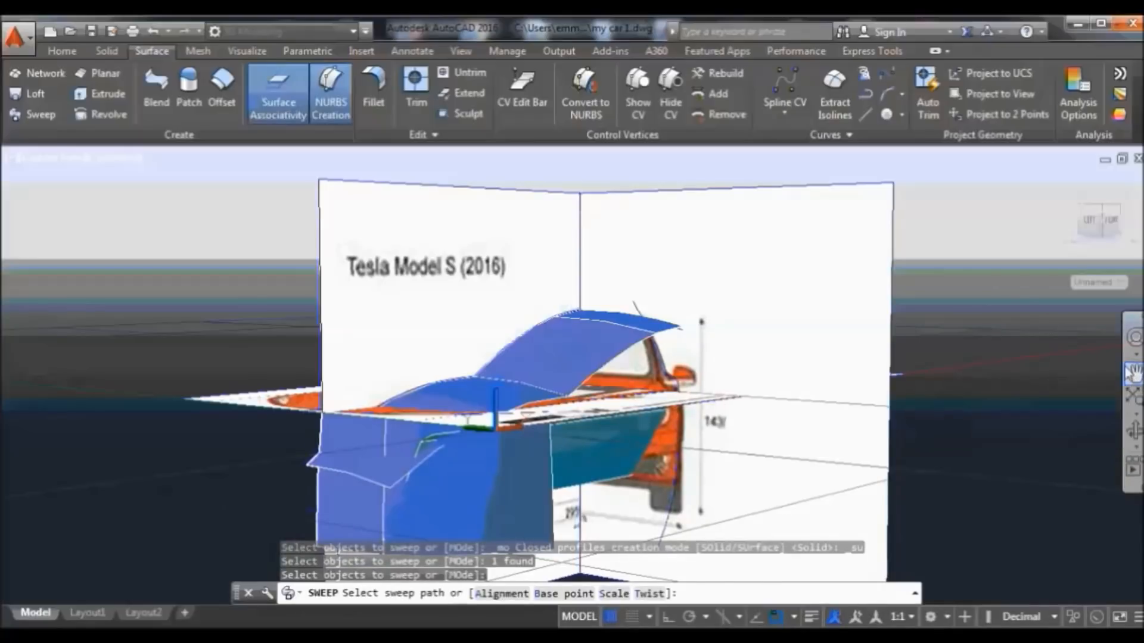
click(1134, 372)
drag(1013, 305, 976, 253)
right_click(975, 253)
click(1001, 262)
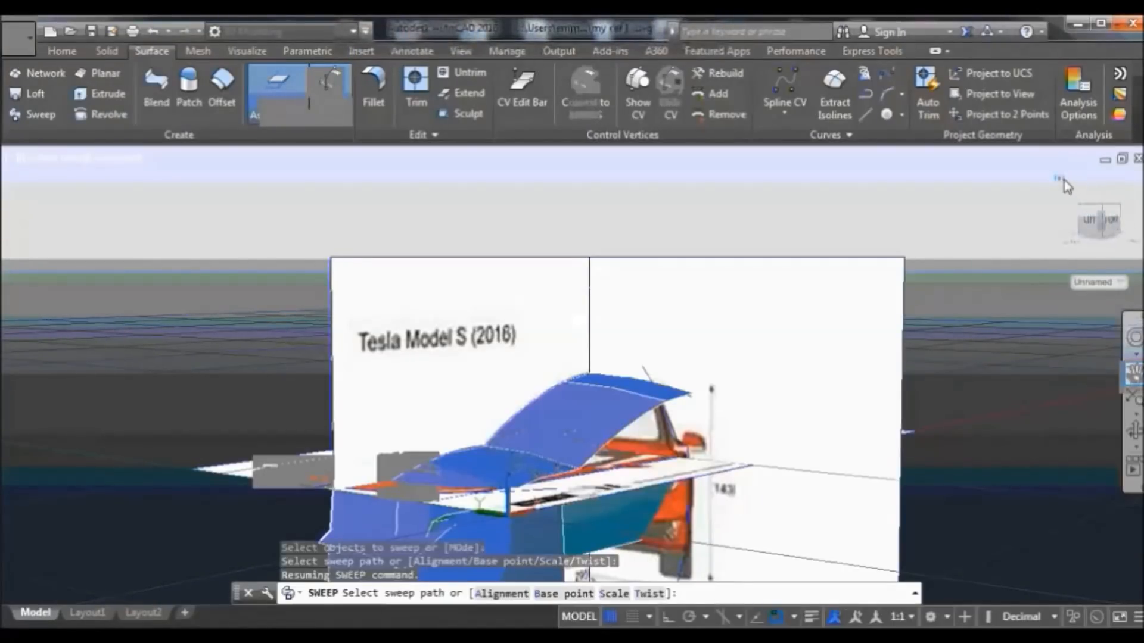
right_click(1064, 180)
click(1029, 216)
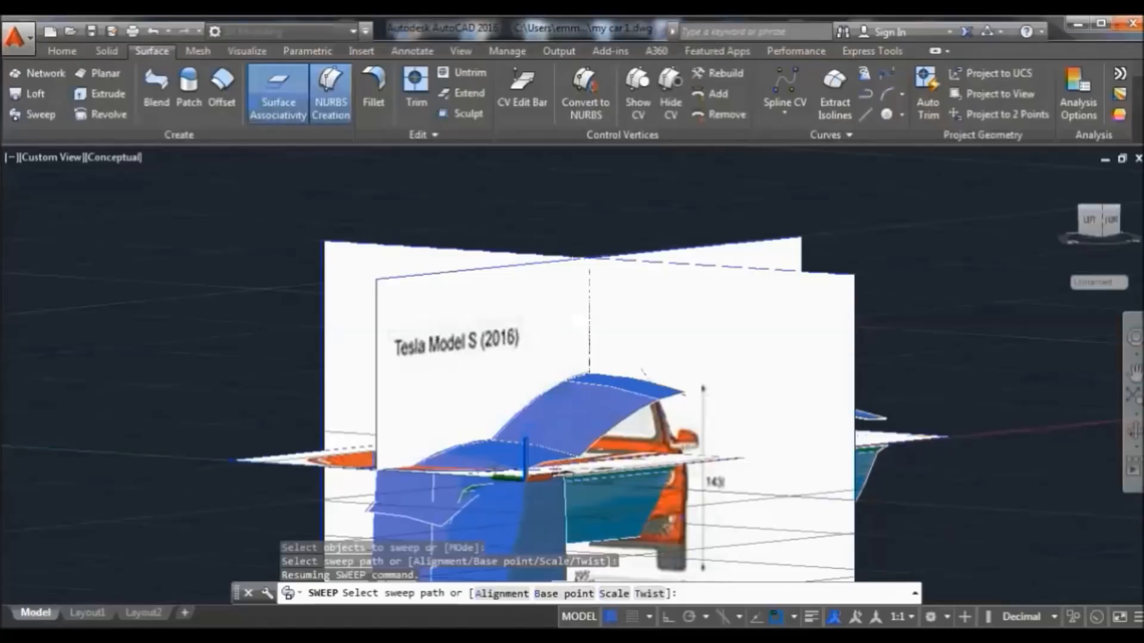
Tilt the view downward and pick the path along the car body to create the side surfaces
click(1133, 431)
drag(873, 292, 840, 263)
right_click(726, 191)
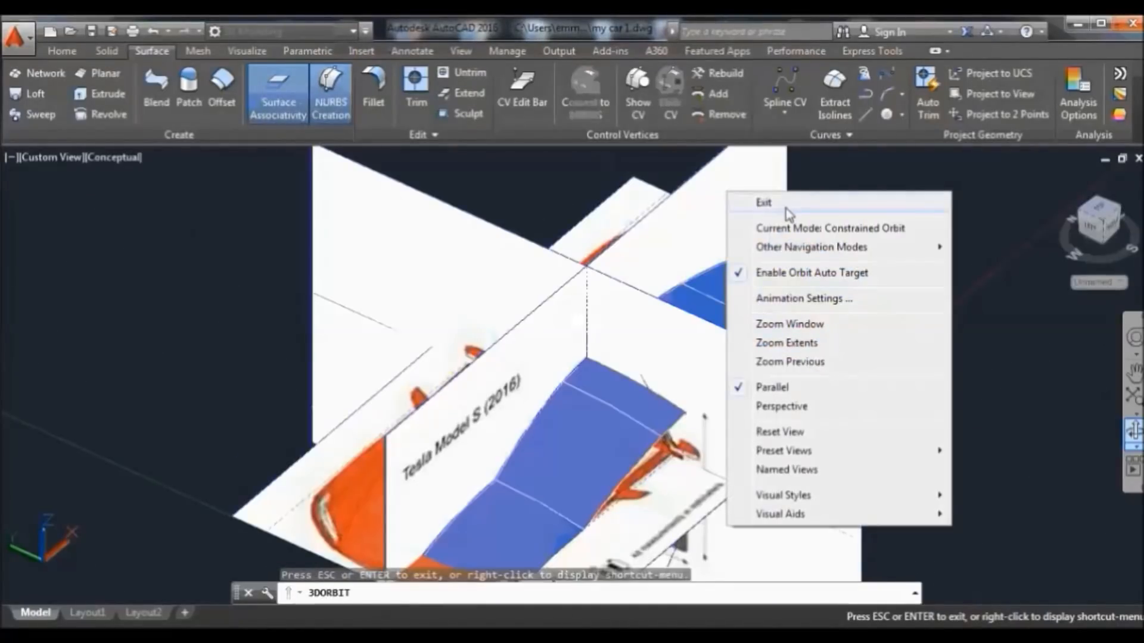
click(785, 209)
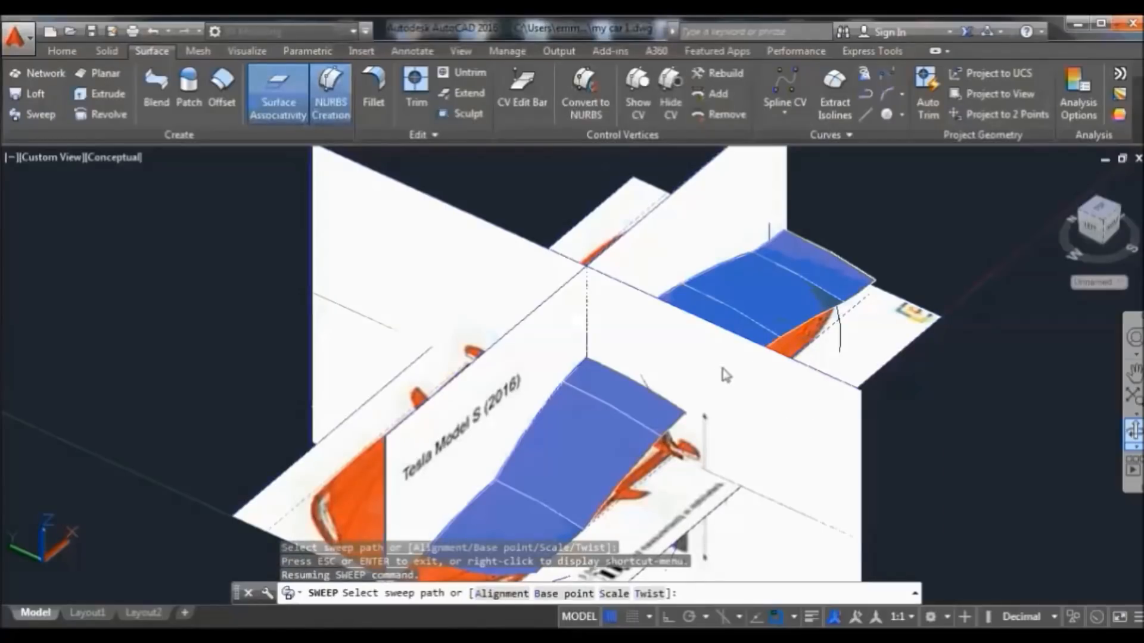
click(865, 308)
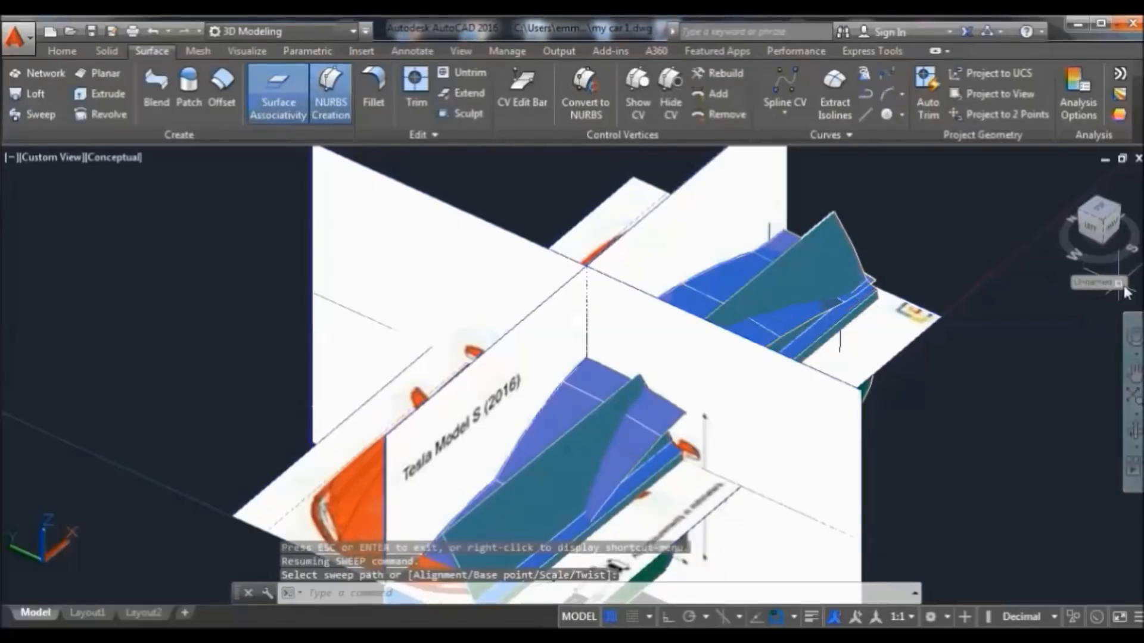
Orbit the model around to a front-side view of the car
click(1134, 445)
click(1090, 414)
mouse_move(1091, 414)
mouse_down()
mouse_move(951, 411)
mouse_move(950, 391)
mouse_move(932, 390)
mouse_move(888, 427)
mouse_move(883, 447)
mouse_move(878, 439)
mouse_up()
drag(431, 438, 539, 362)
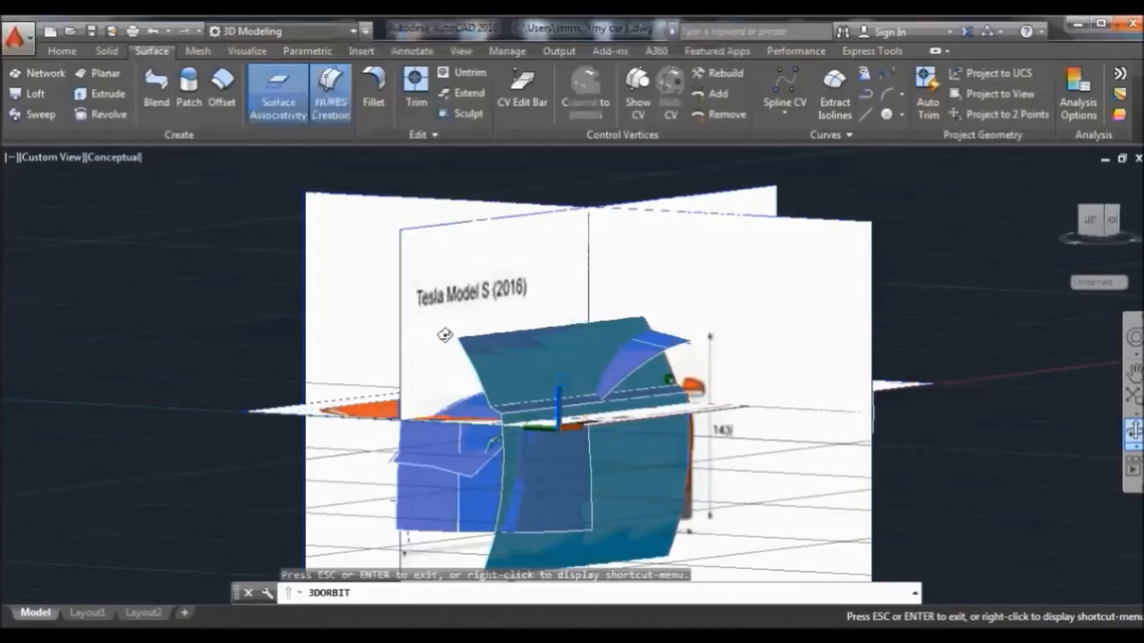
drag(444, 335, 426, 345)
right_click(280, 265)
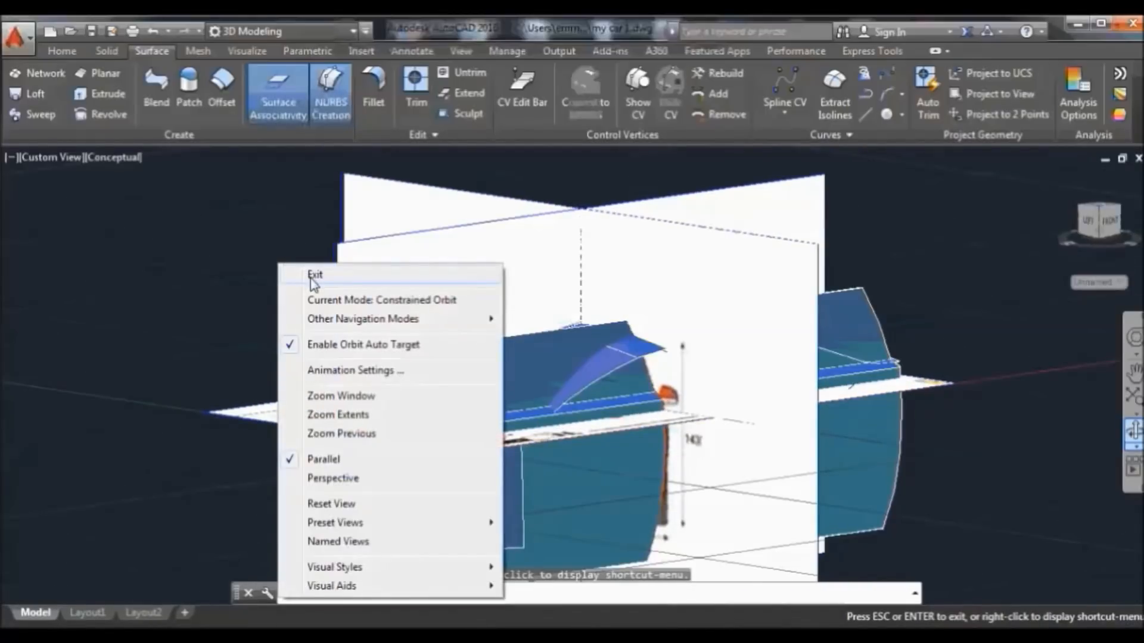
click(314, 276)
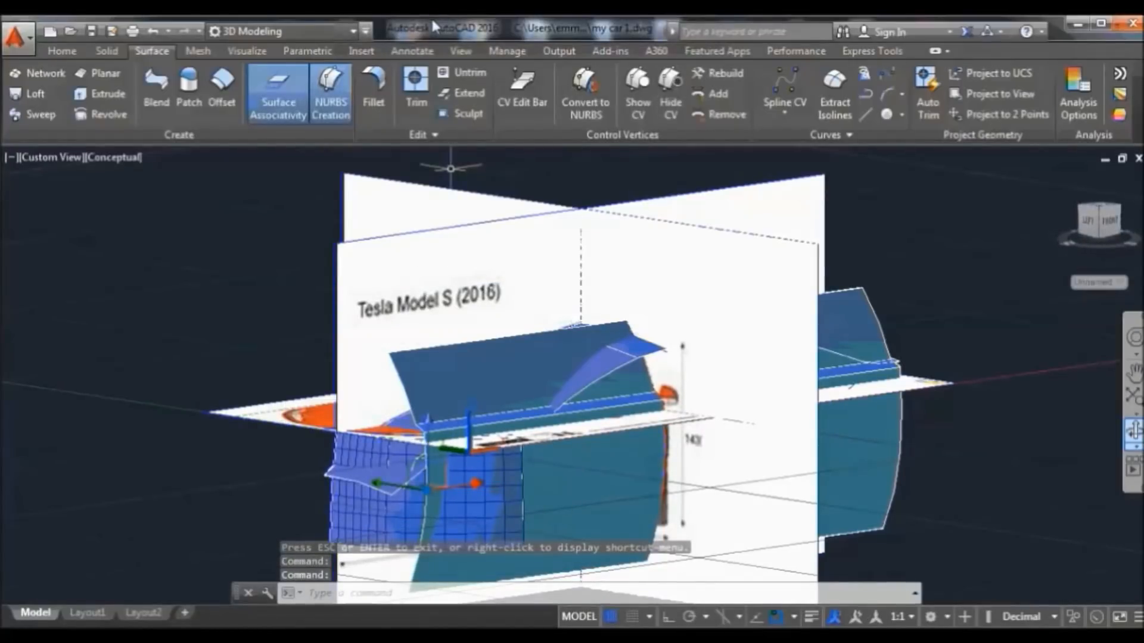
click(62, 50)
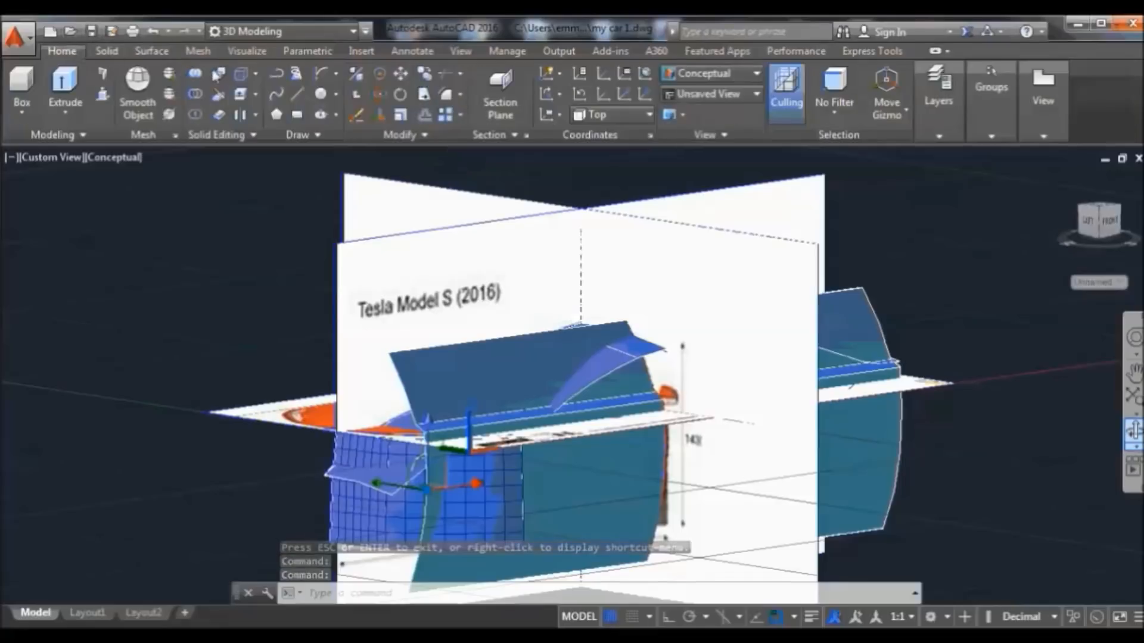
Erase the two gridded surfaces and sweep the vertical profile curve along its path
click(358, 114)
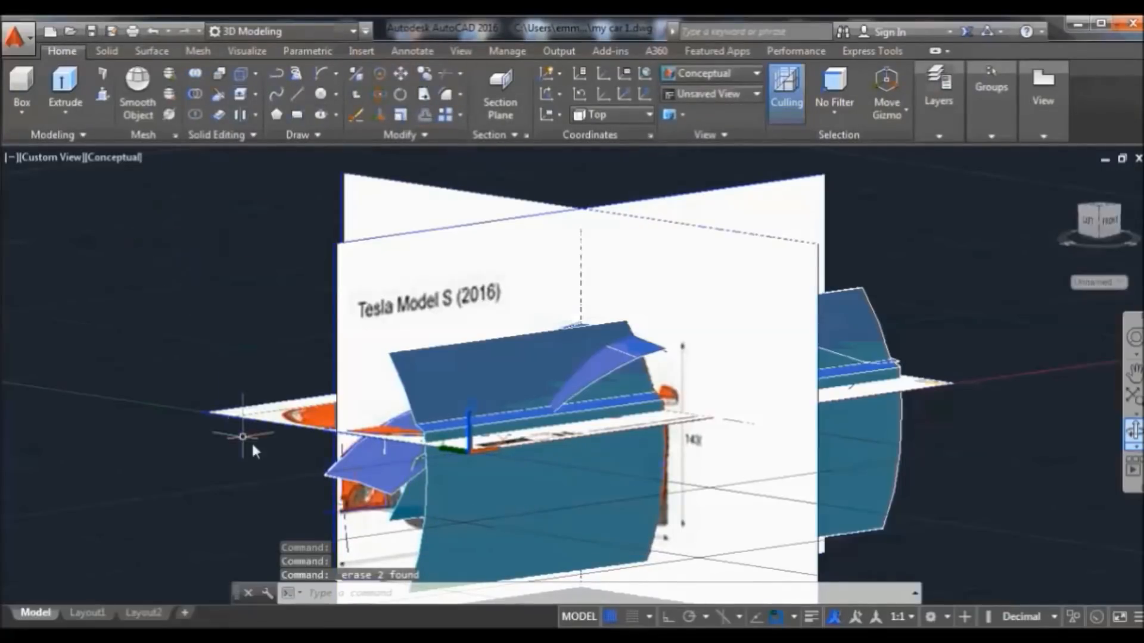
click(345, 533)
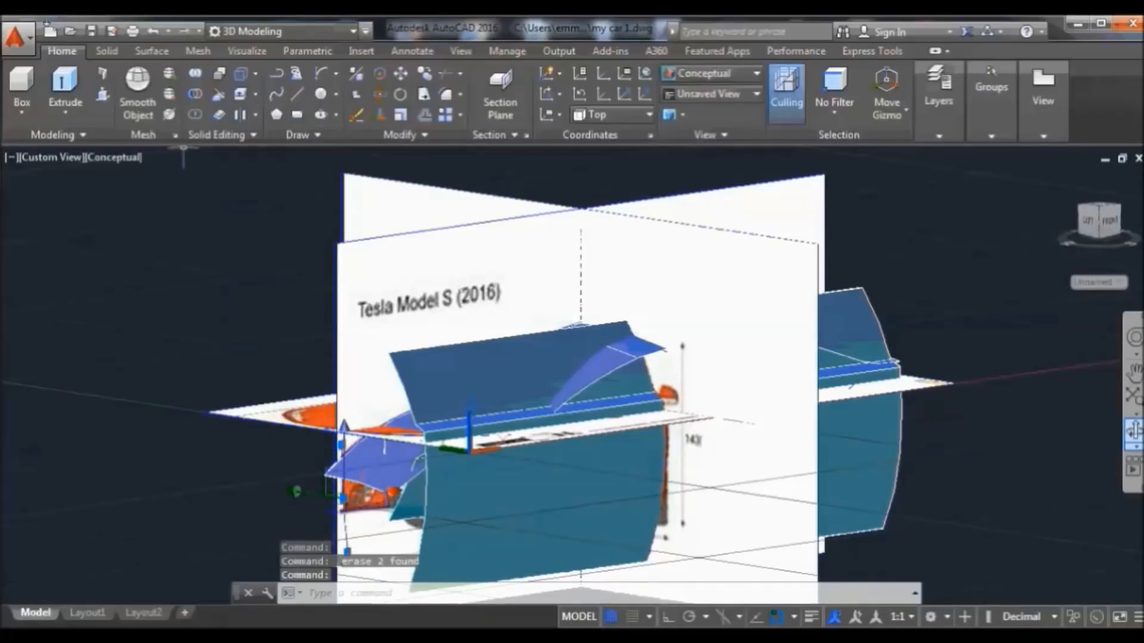
click(156, 52)
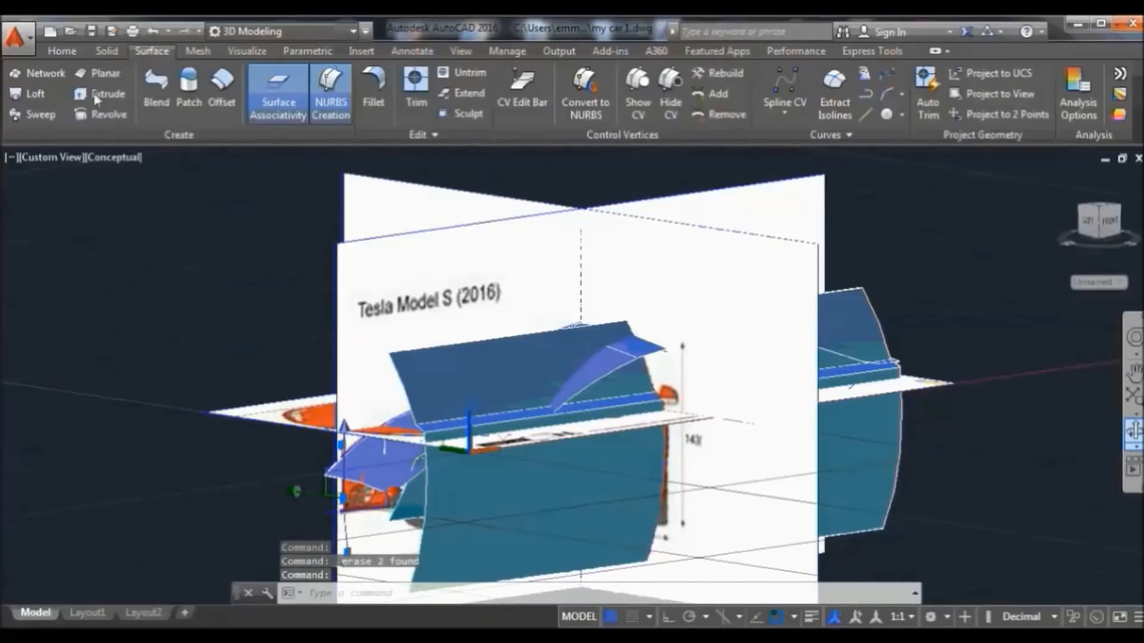
click(53, 118)
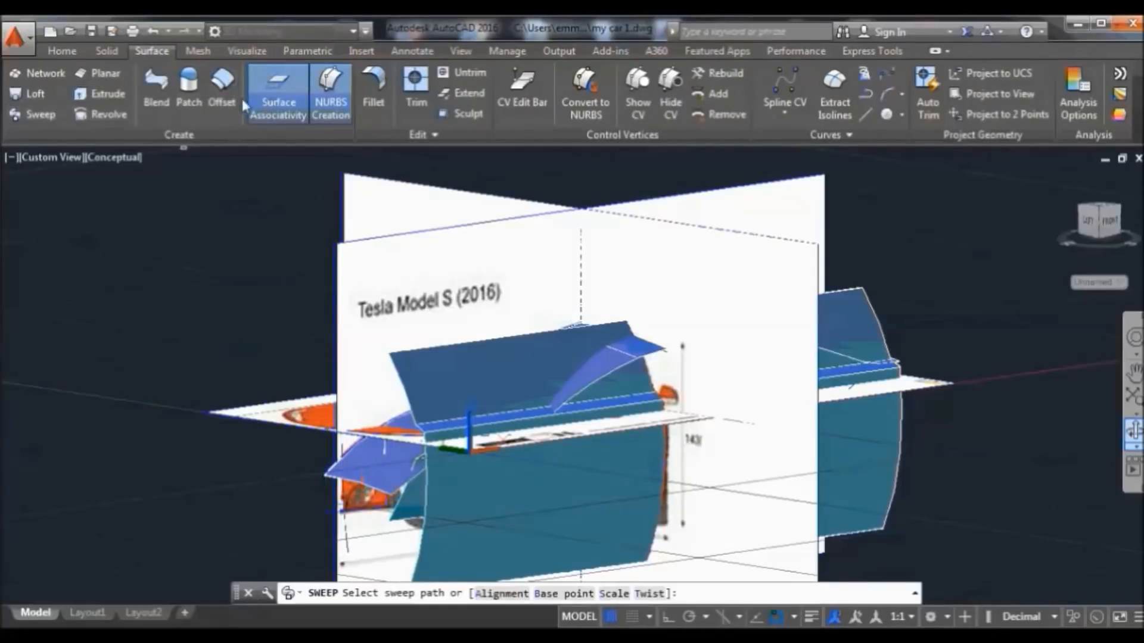
click(398, 443)
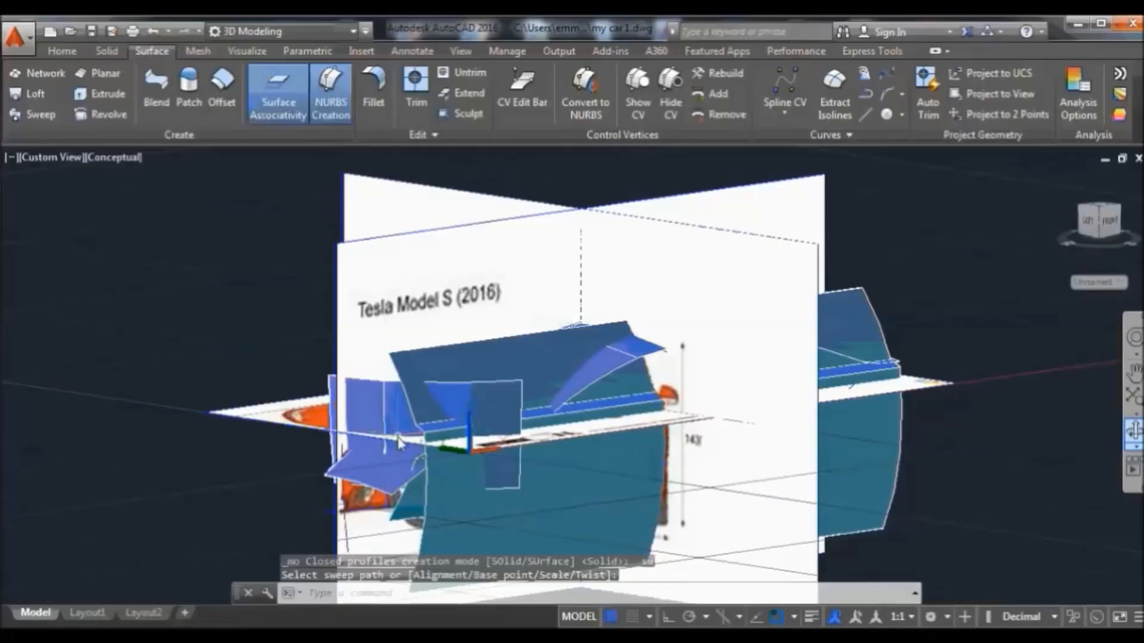
click(331, 388)
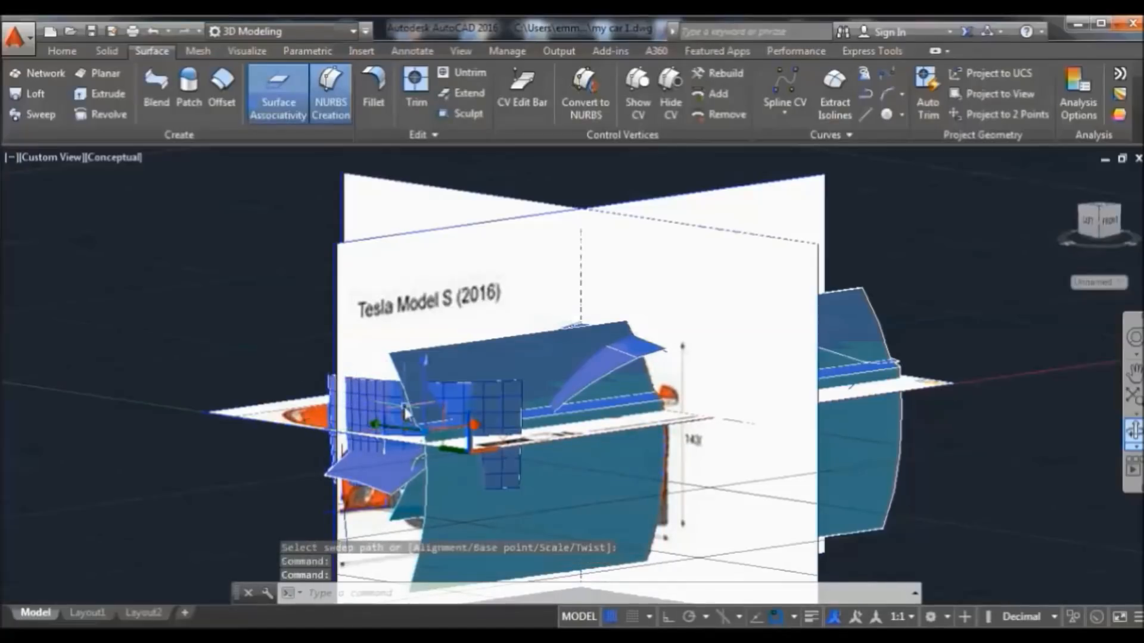
Move the new front surface down to sit lower at the car's nose
click(72, 51)
click(400, 74)
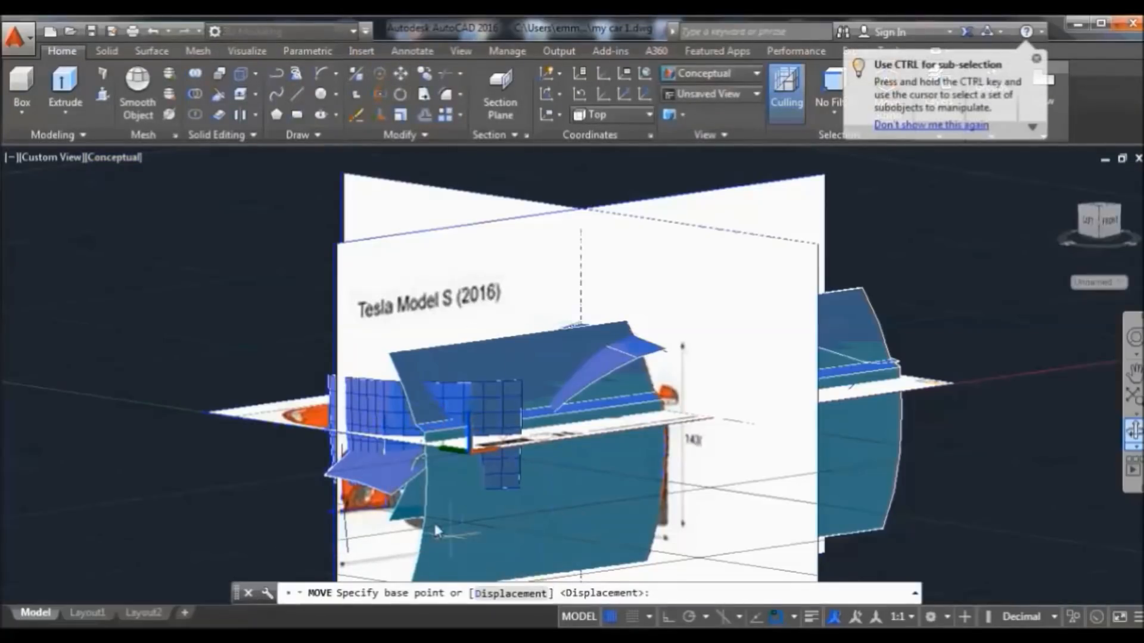
click(331, 376)
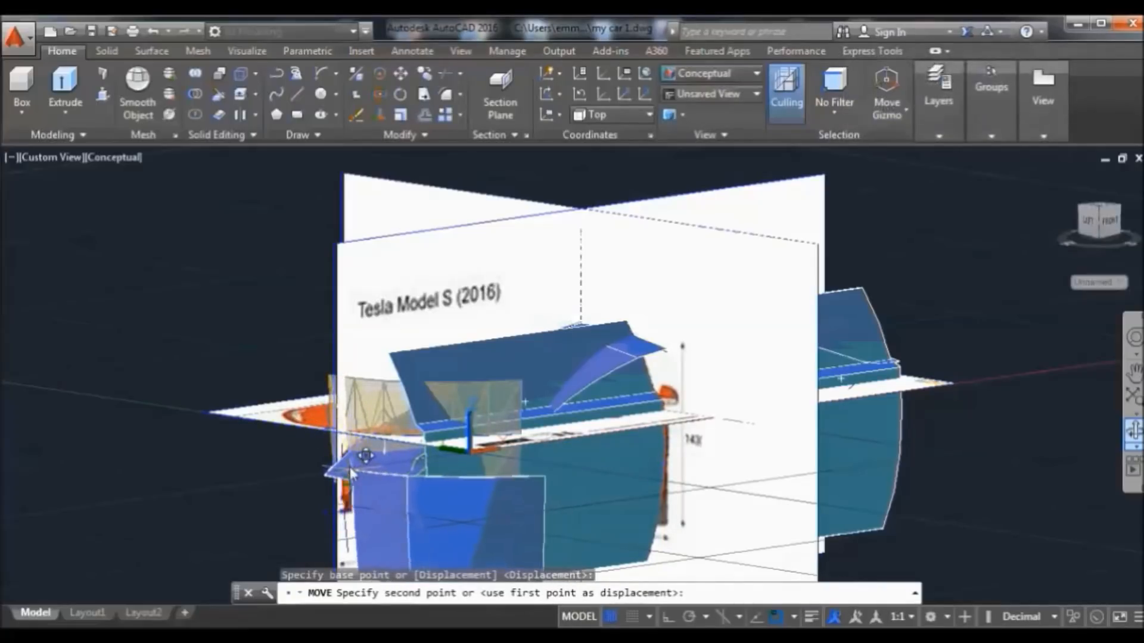
click(334, 434)
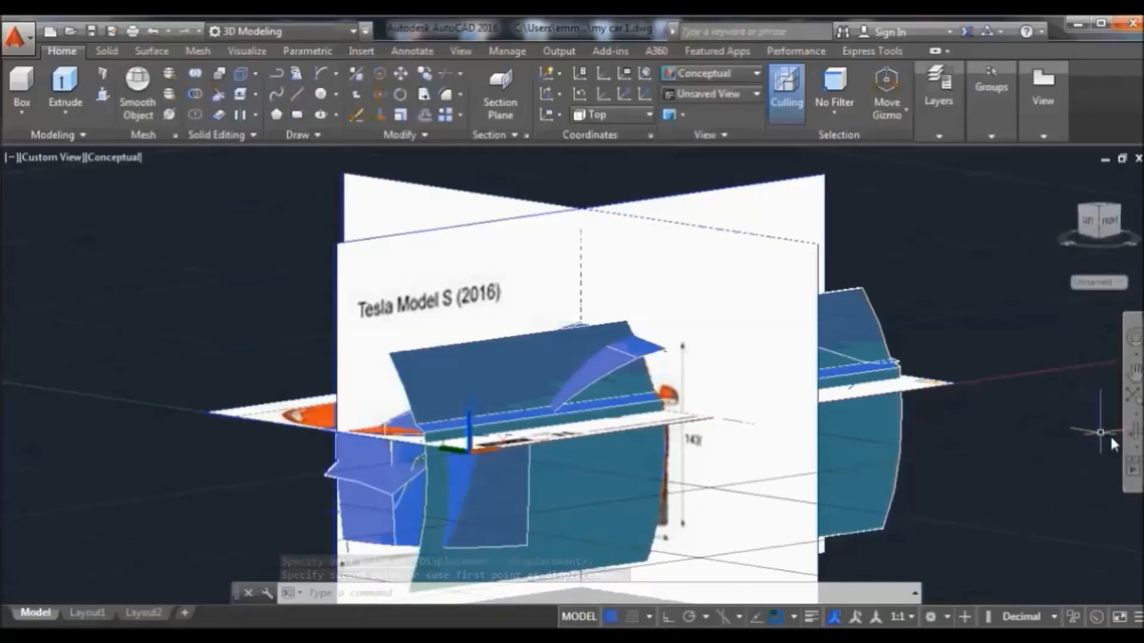
Orbit the model from a near-front view around to a side view
click(1134, 432)
mouse_move(885, 506)
mouse_down()
mouse_move(955, 503)
mouse_move(875, 512)
mouse_move(864, 493)
mouse_move(924, 459)
mouse_move(882, 488)
mouse_move(924, 483)
mouse_move(858, 478)
mouse_move(947, 488)
mouse_move(934, 484)
mouse_move(935, 444)
mouse_move(882, 279)
mouse_up()
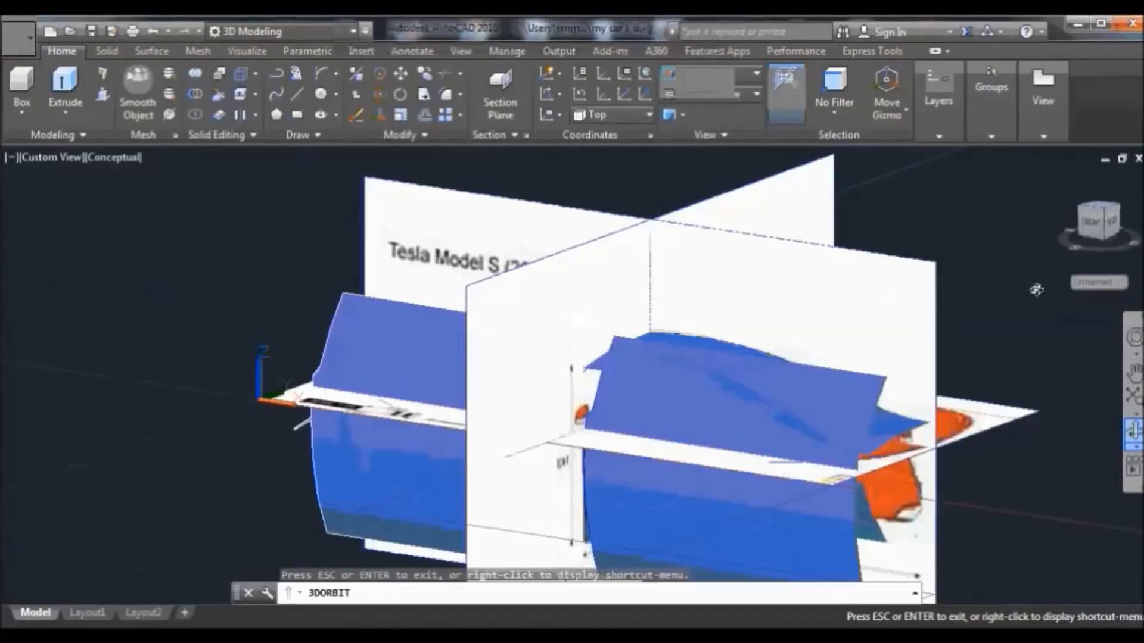
drag(973, 319, 927, 321)
drag(869, 408, 799, 359)
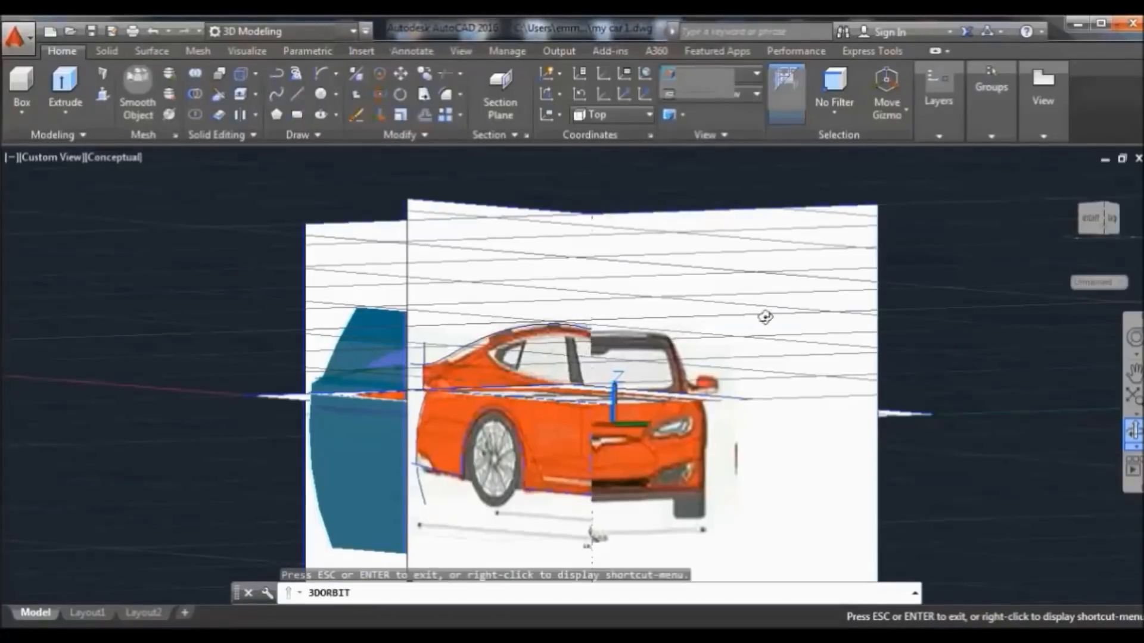
drag(764, 317, 327, 225)
right_click(328, 228)
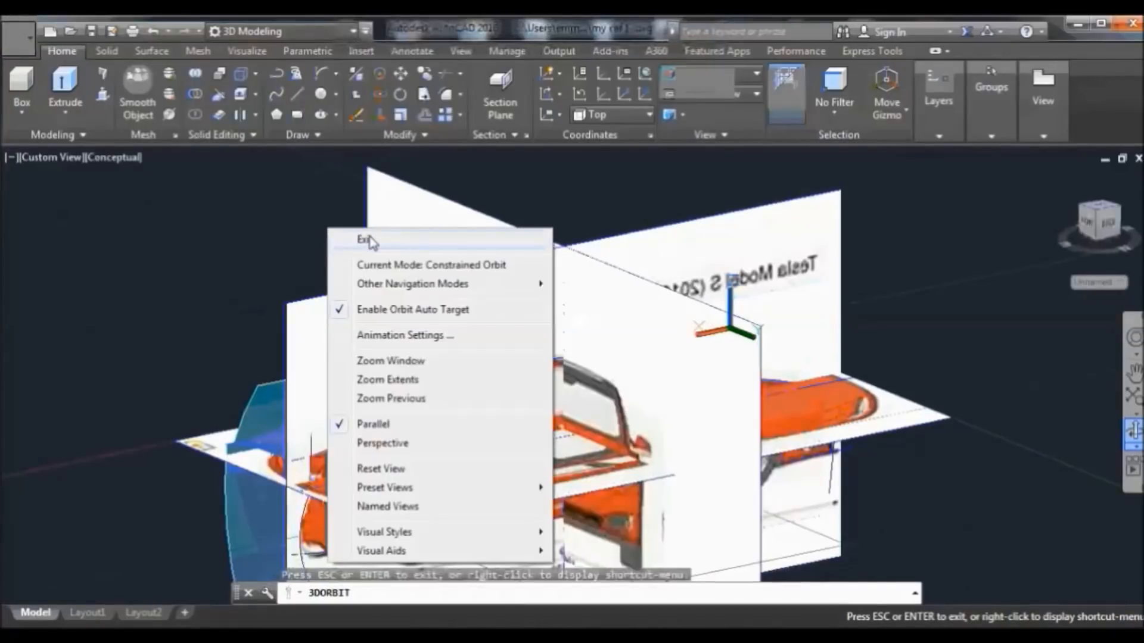
click(365, 240)
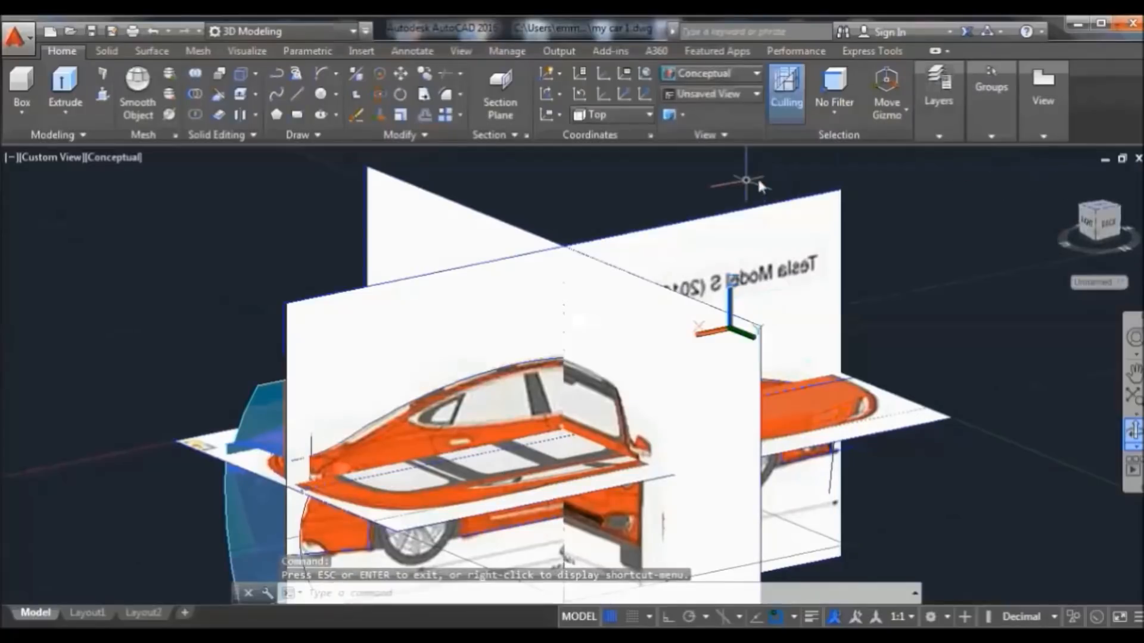
Reset the UCS from Top to World and select the car's front solid
click(632, 115)
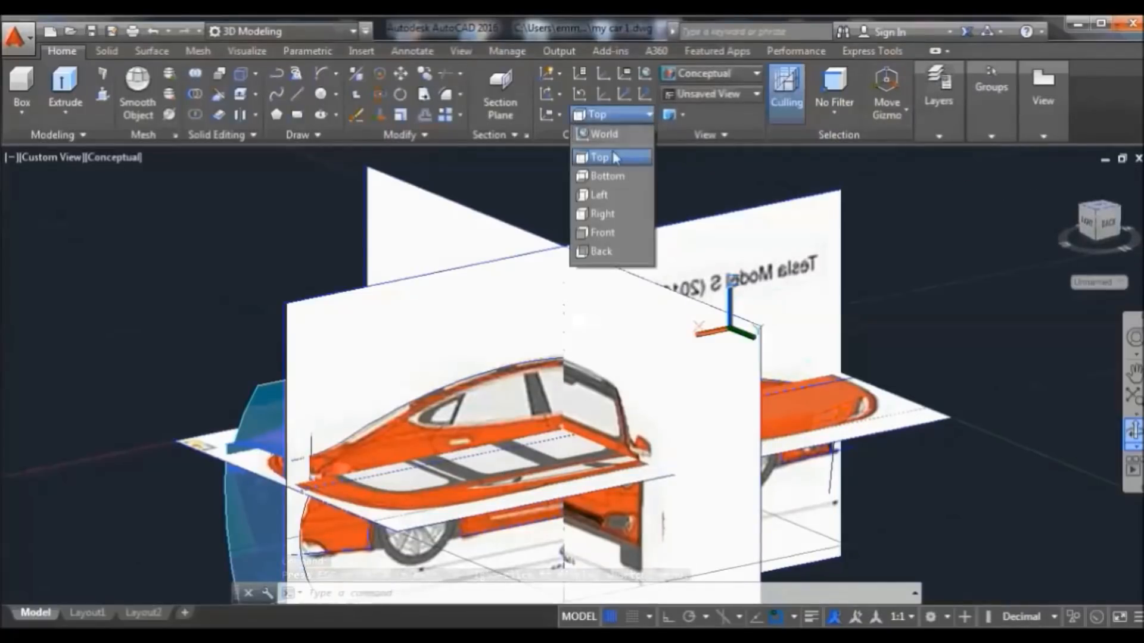
click(614, 134)
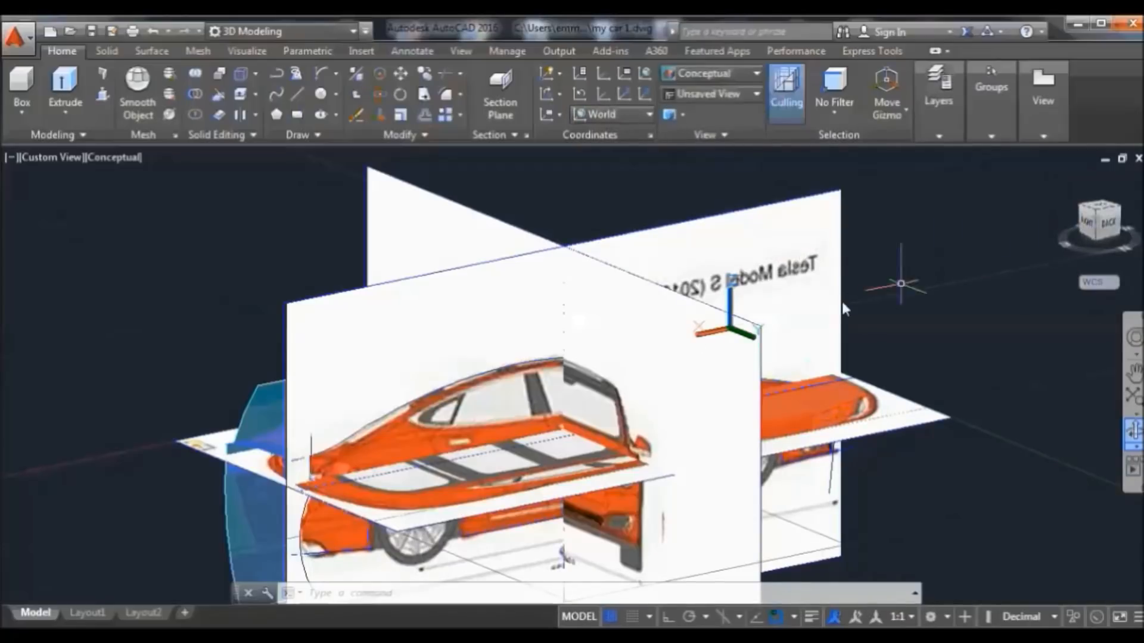
click(304, 526)
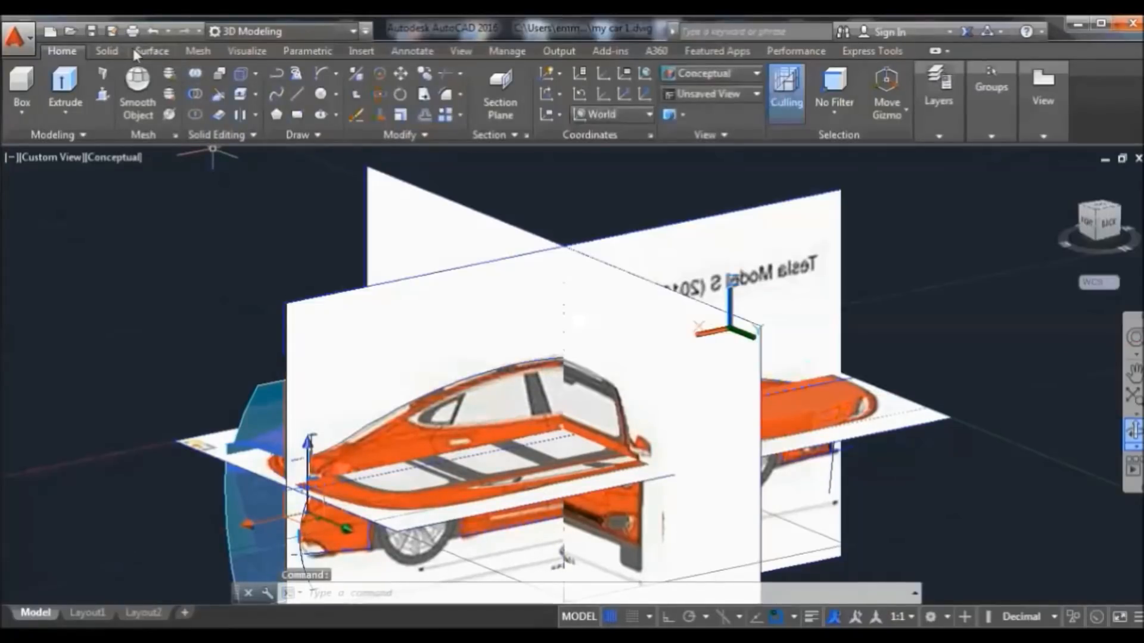
click(150, 50)
click(40, 115)
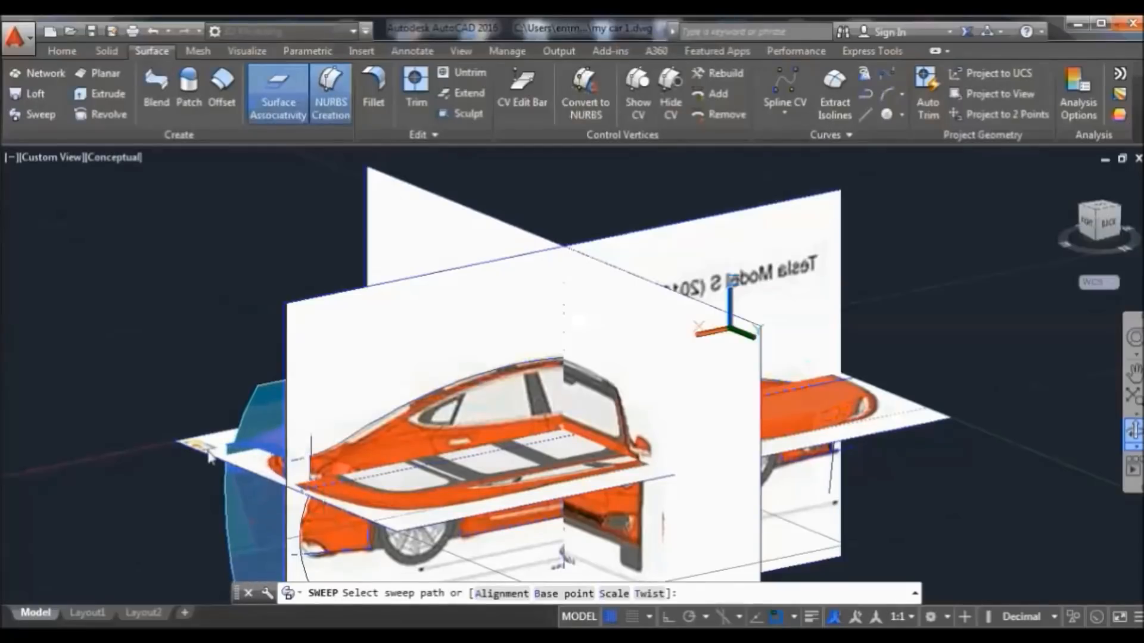
mouse_move(394, 426)
shift+middle_down()
mouse_move(572, 447)
mouse_move(770, 415)
shift+middle_up()
right_click(620, 172)
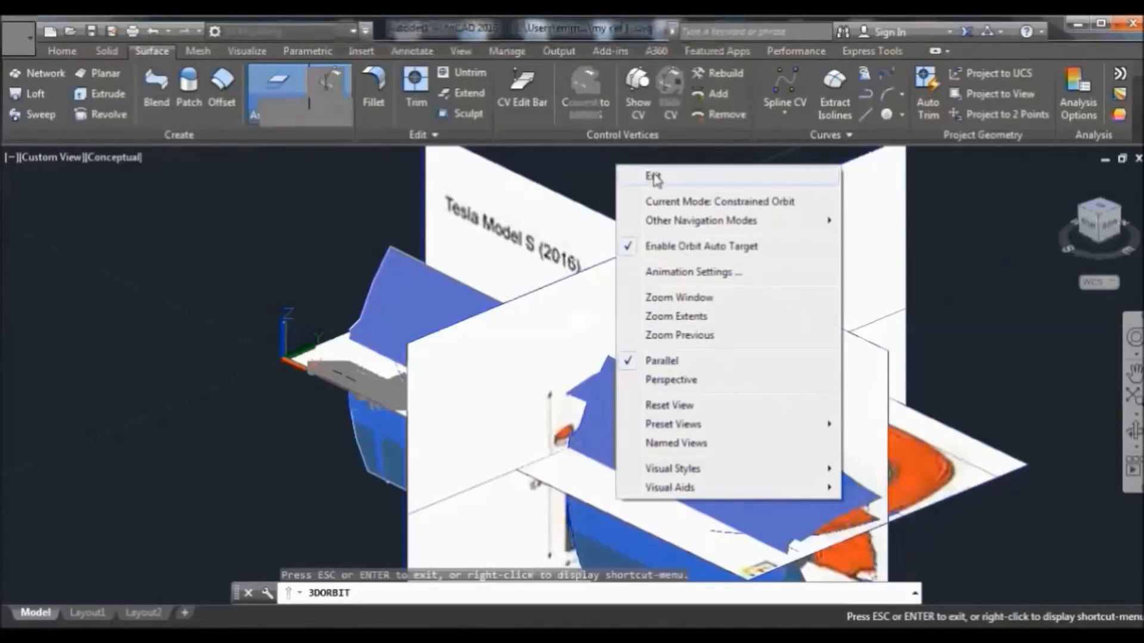
click(647, 174)
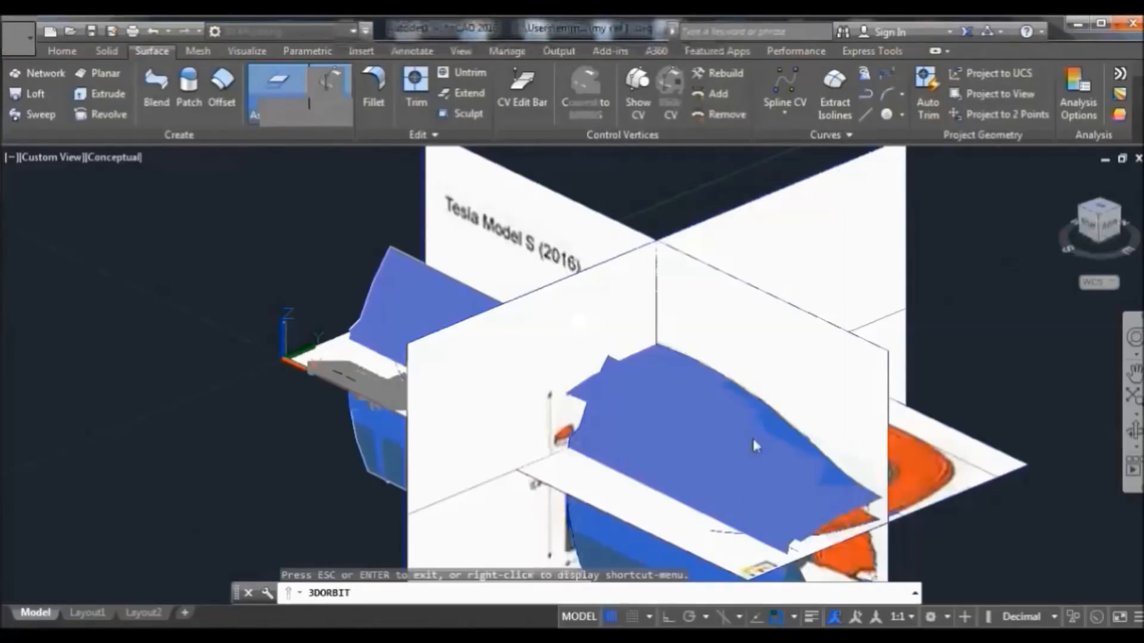
click(714, 534)
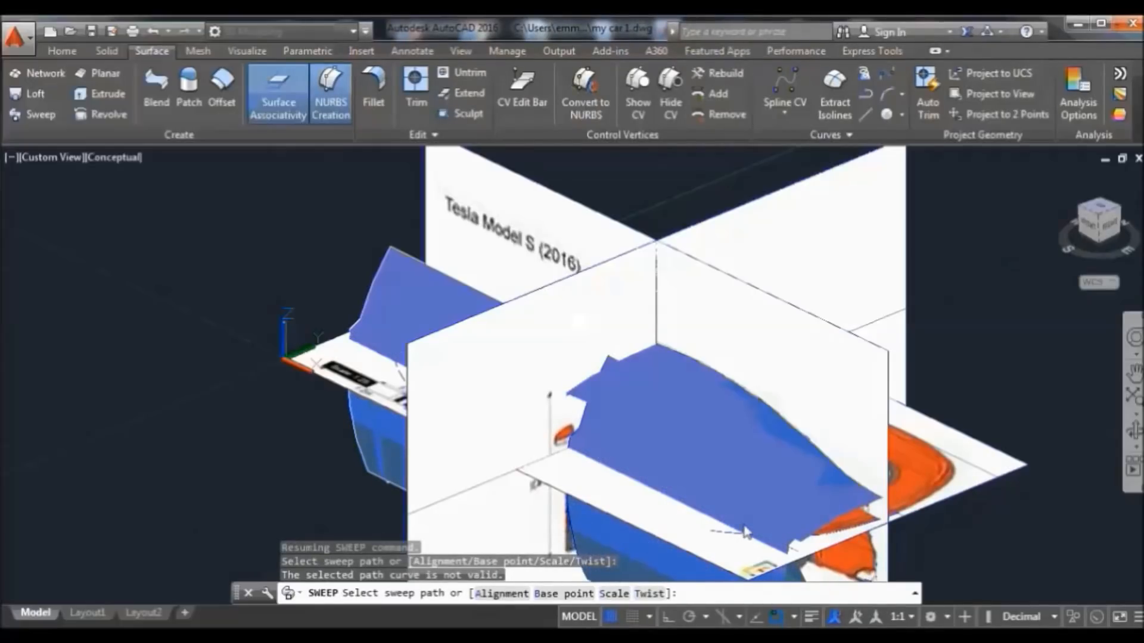
key(Return)
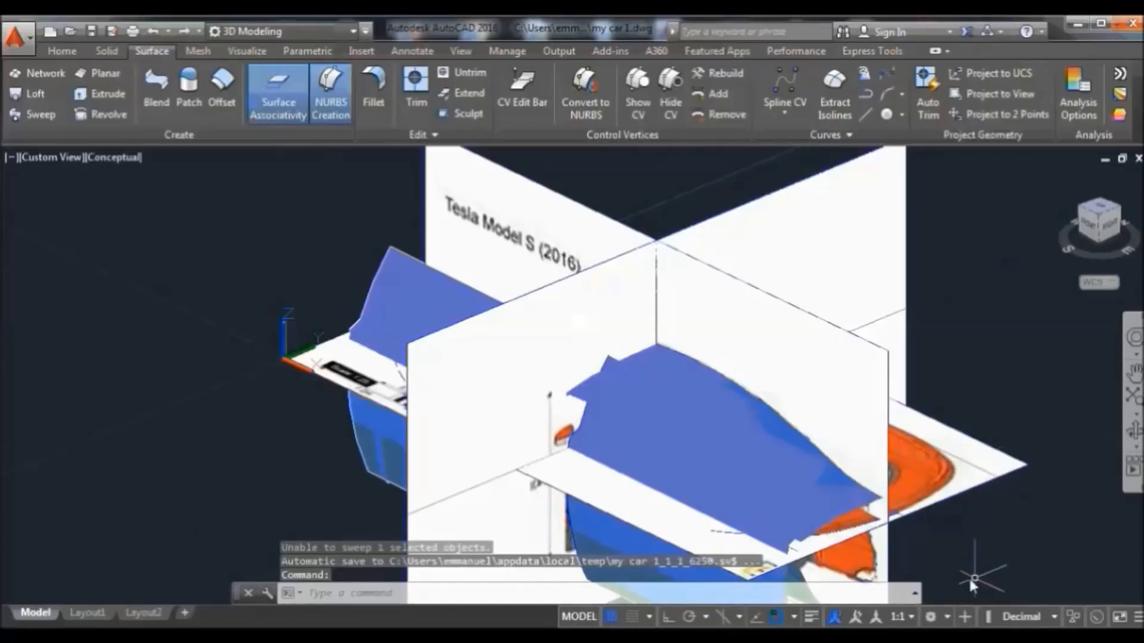
scroll(945, 560, up, 2)
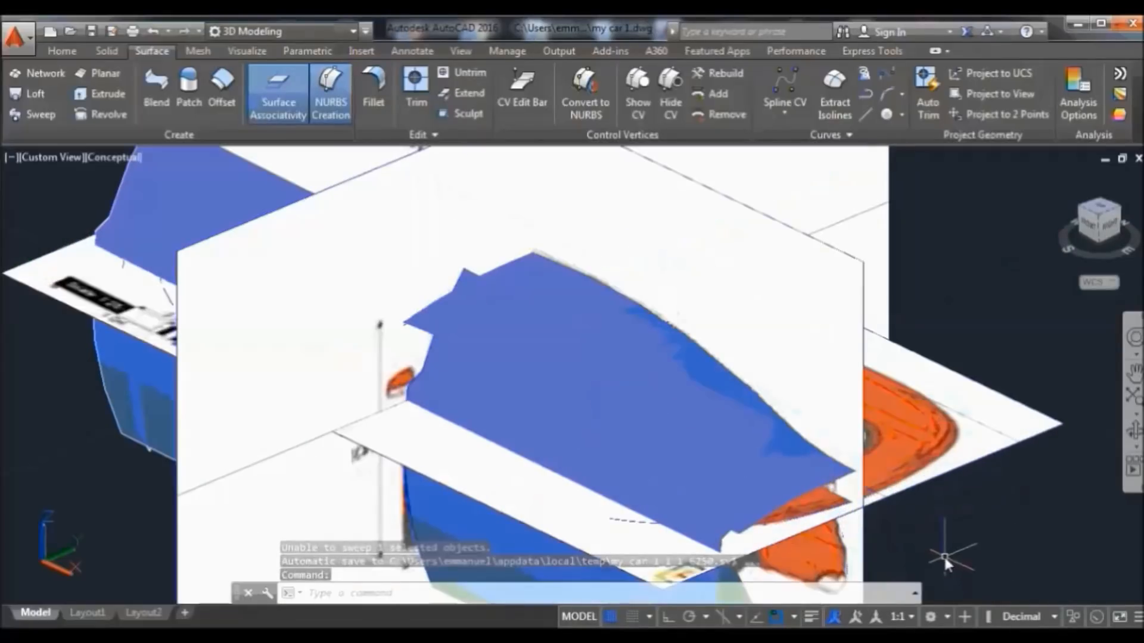
scroll(938, 560, down, 4)
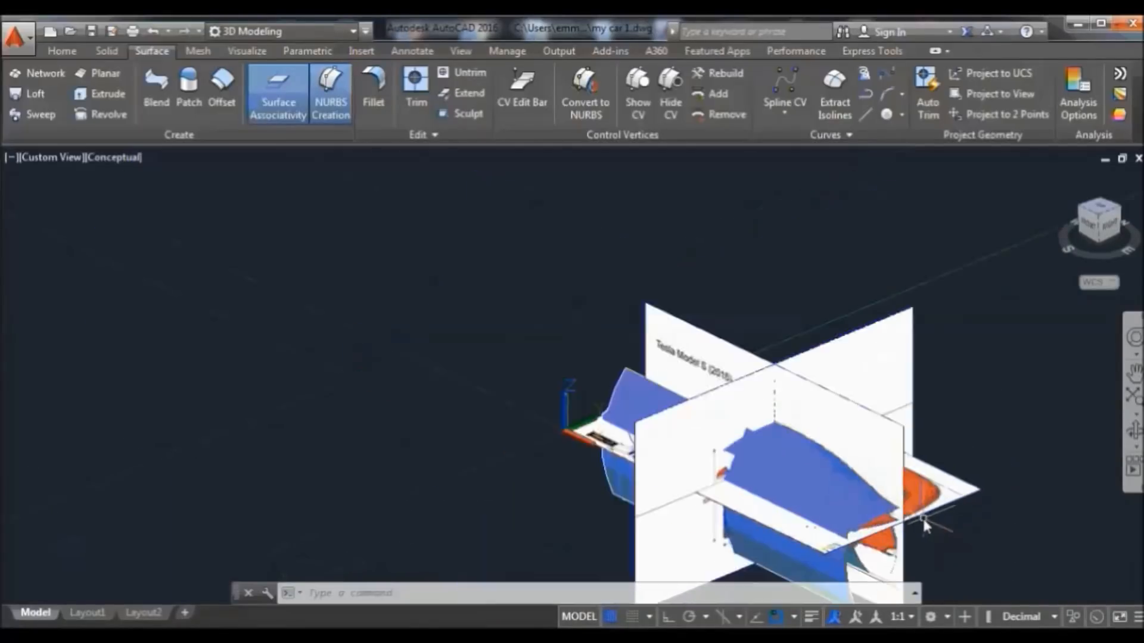
click(895, 572)
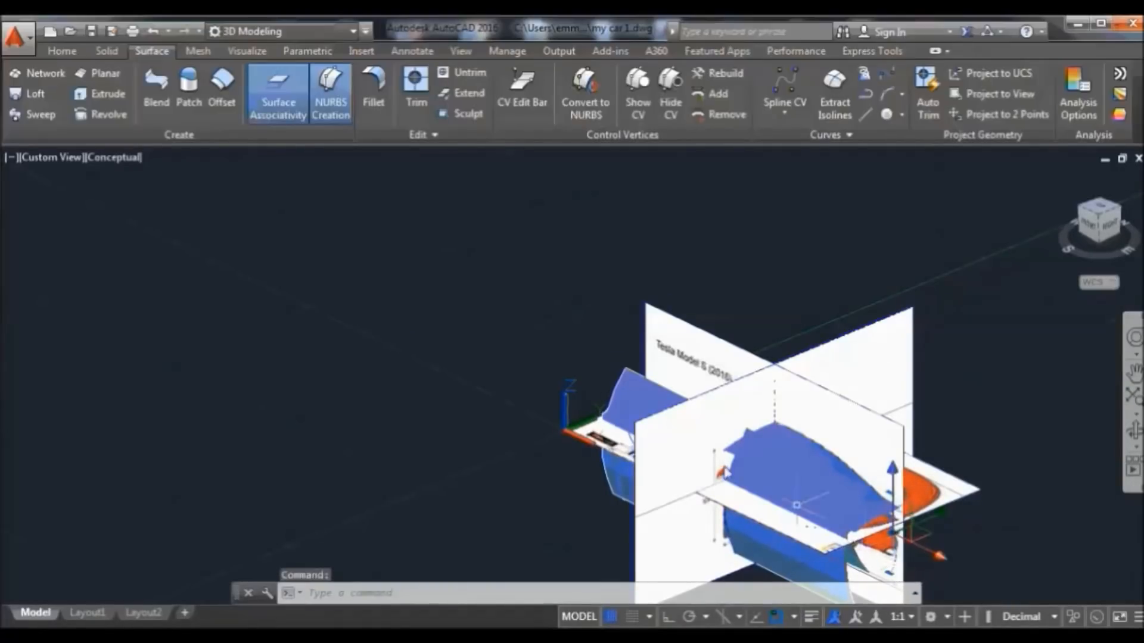
click(40, 115)
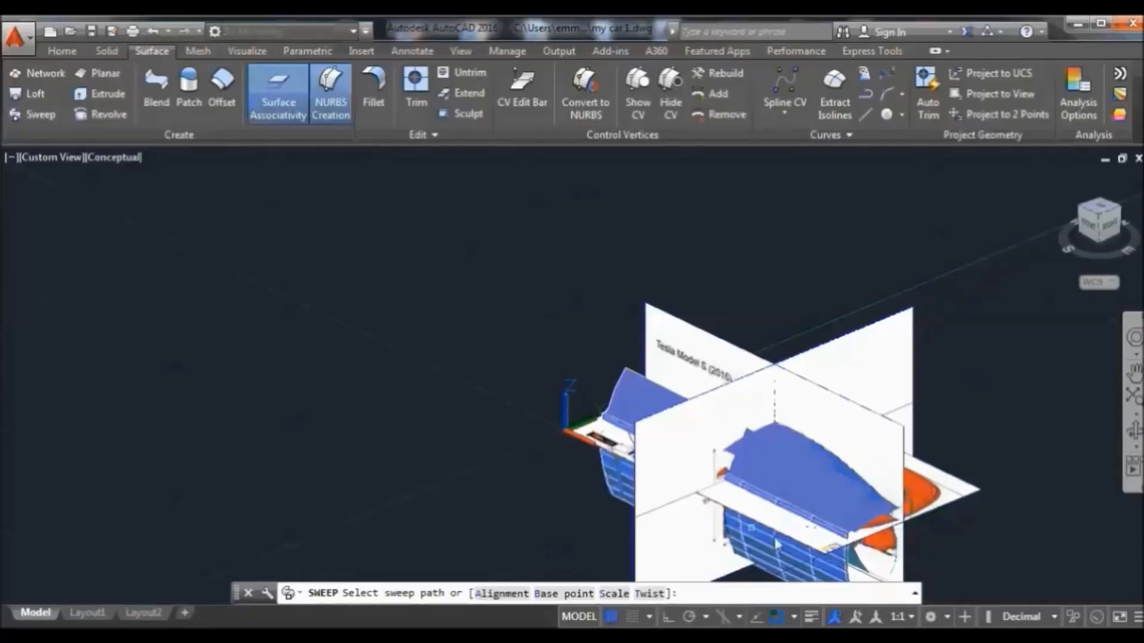
scroll(793, 548, up, 5)
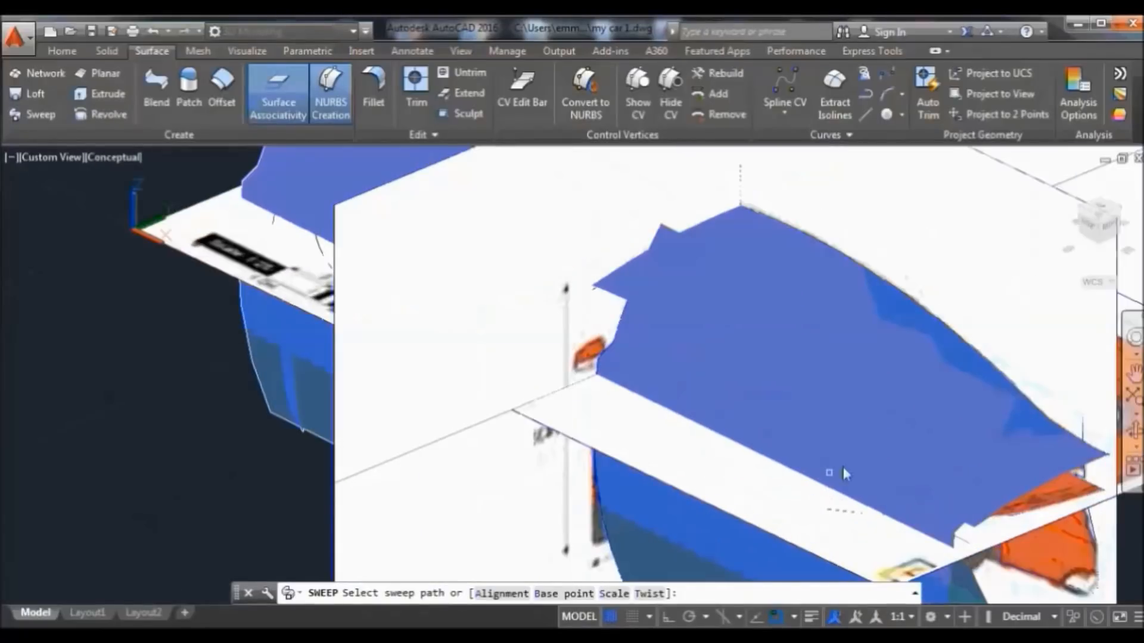
click(852, 514)
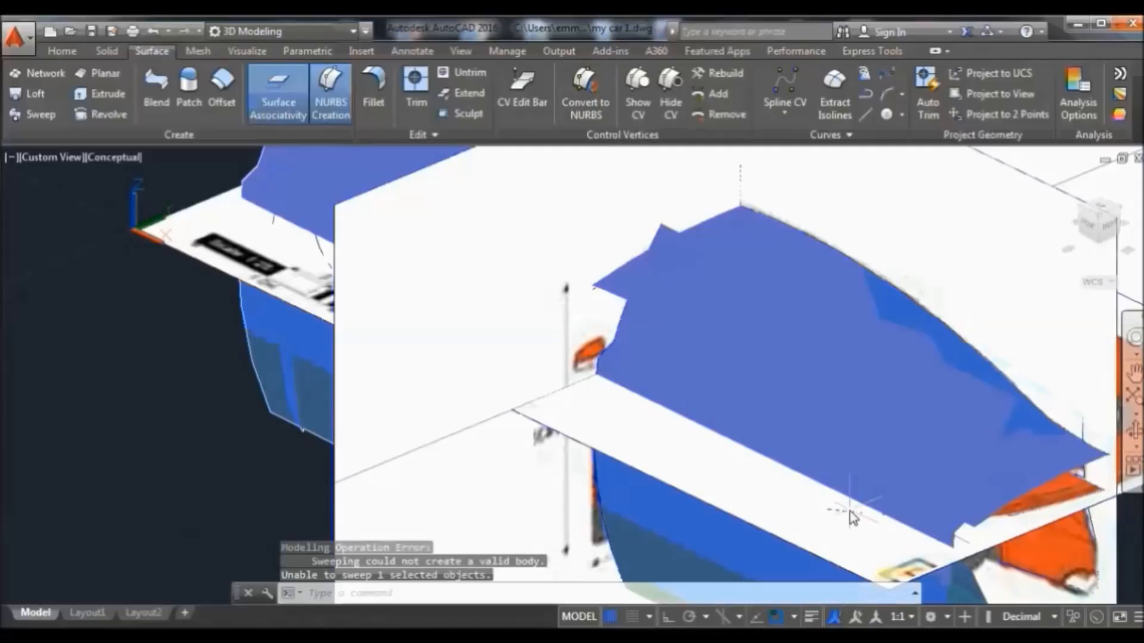
click(853, 515)
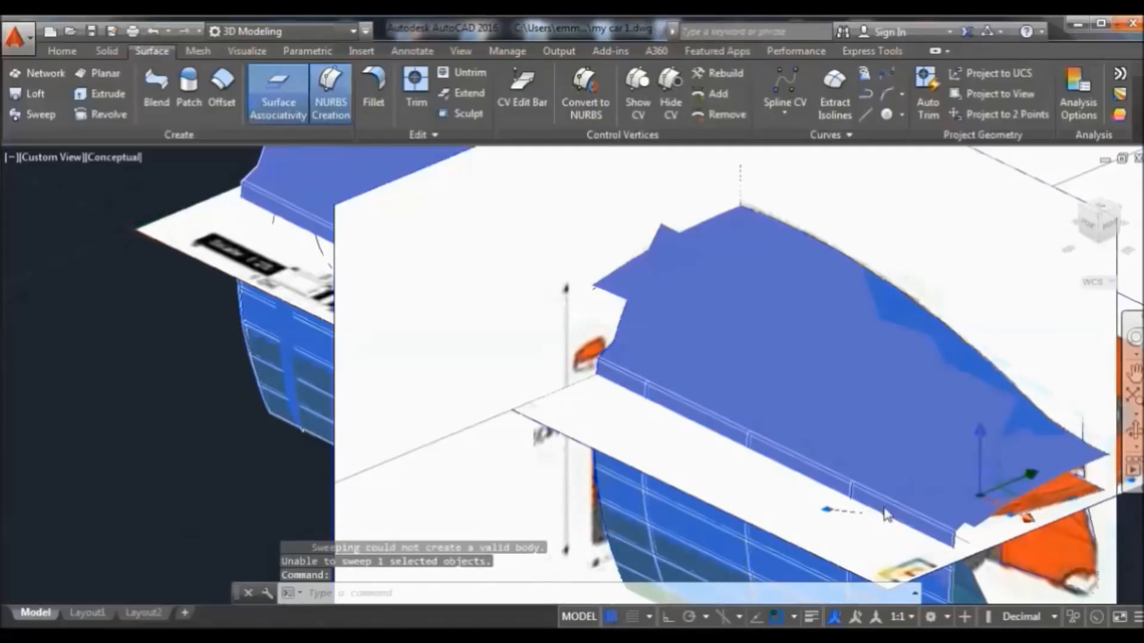
scroll(886, 515, down, 5)
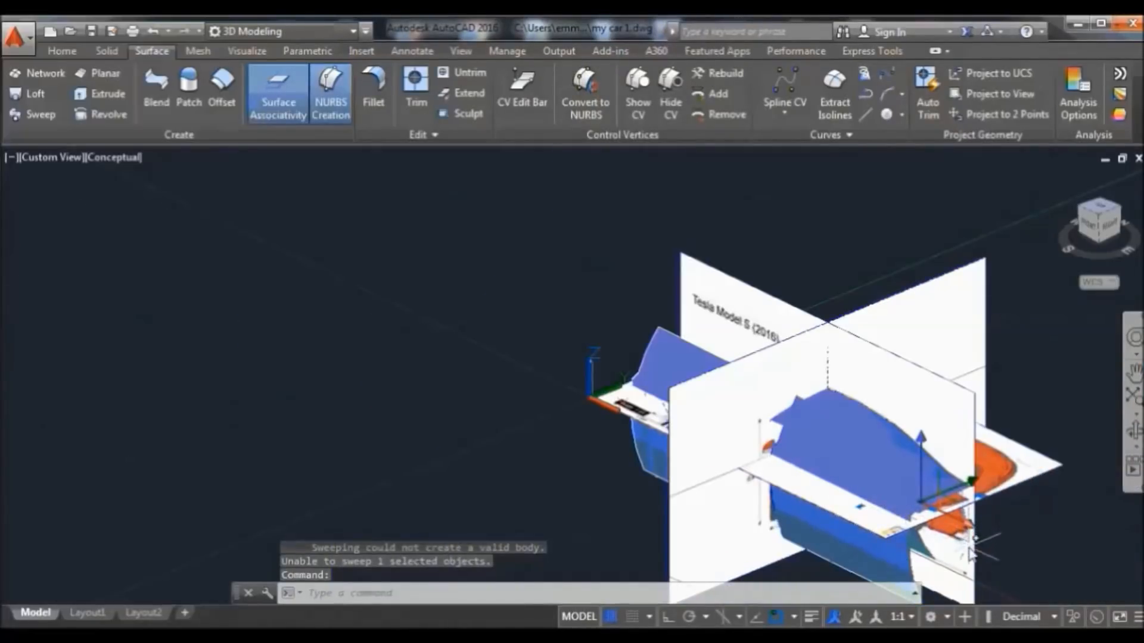
click(1057, 180)
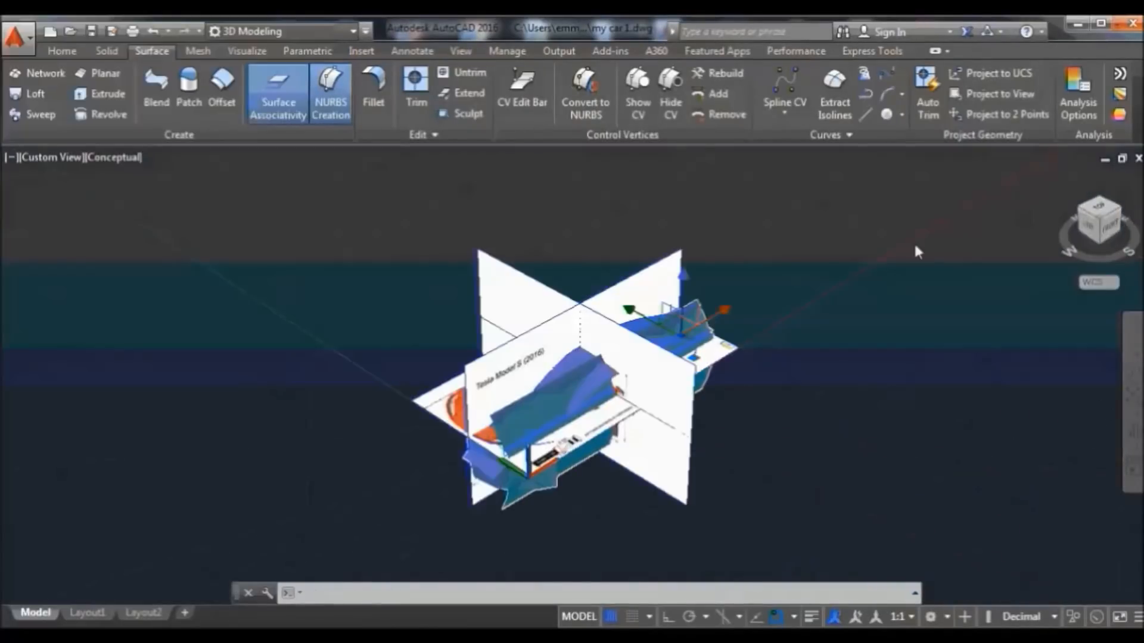
Window-select a profile, restart the sweep on it, and cancel with Esc
right_click(824, 232)
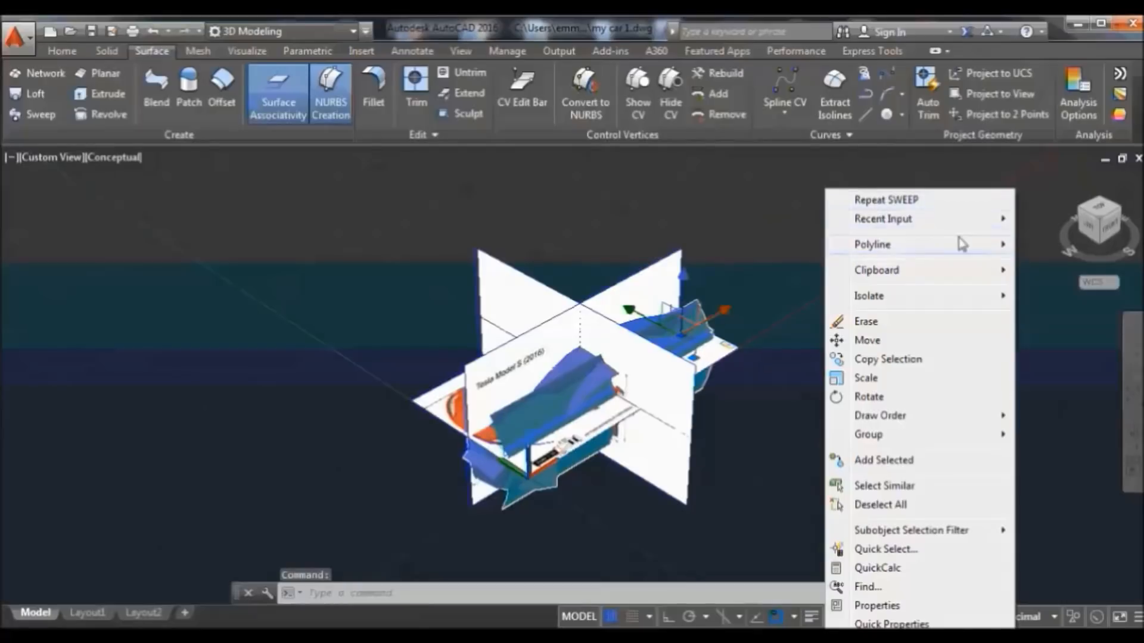
mouse_move(938, 275)
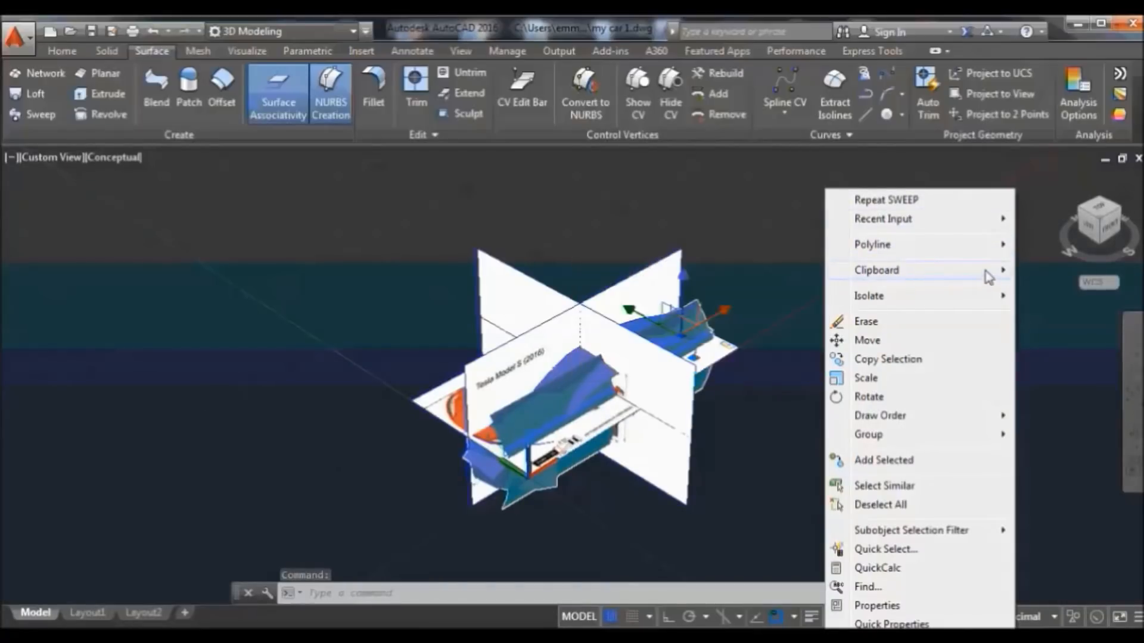
click(698, 222)
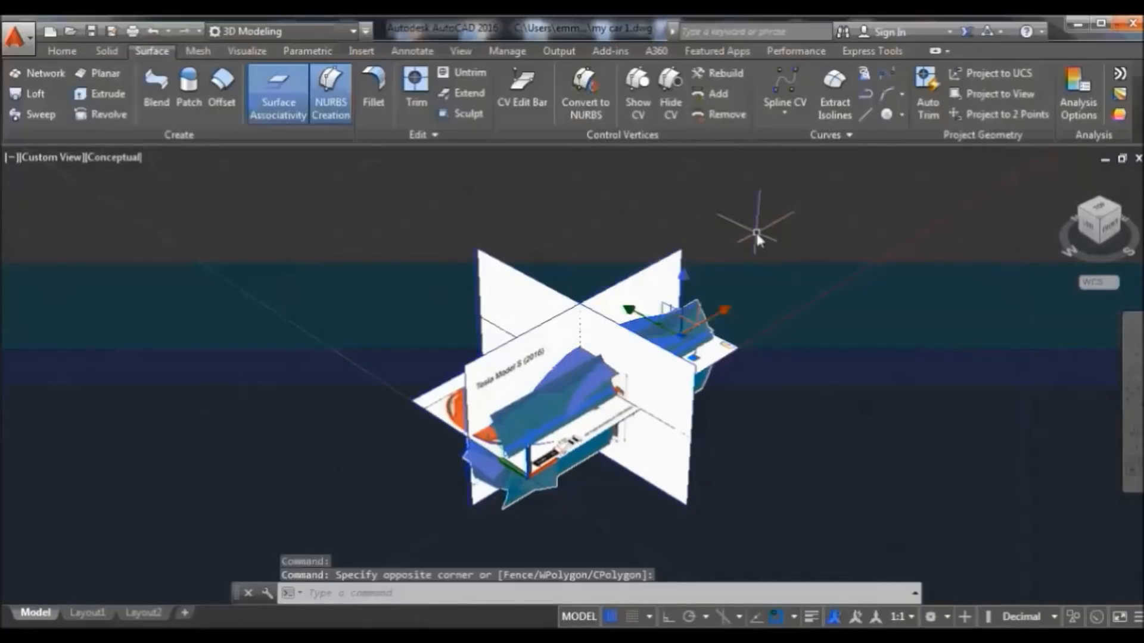
click(782, 355)
key(Return)
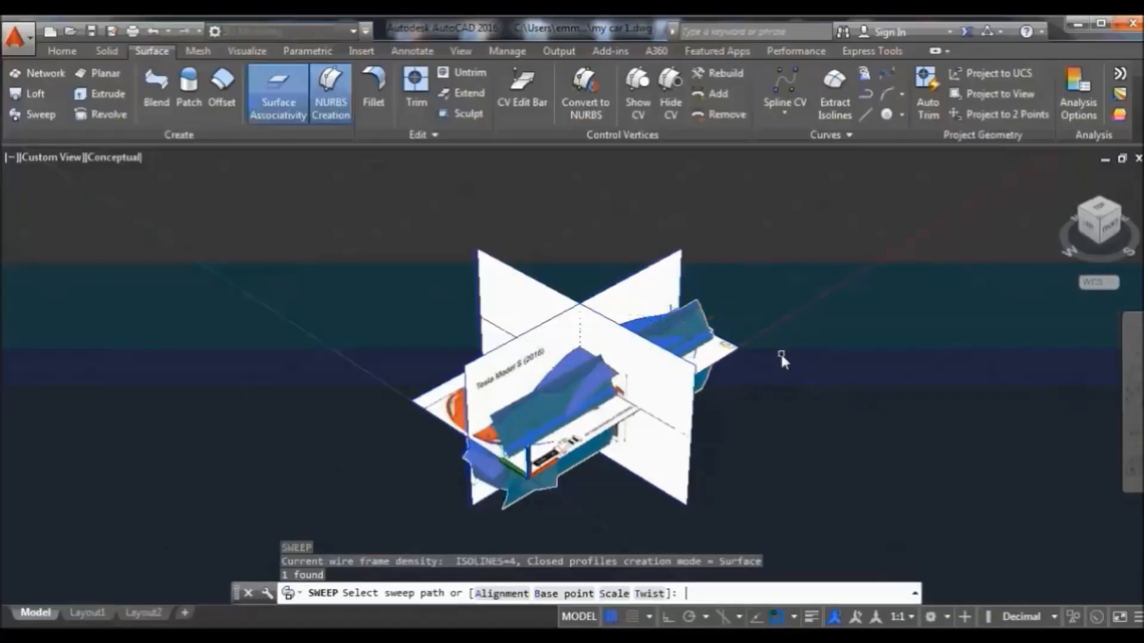
scroll(767, 367, up, 5)
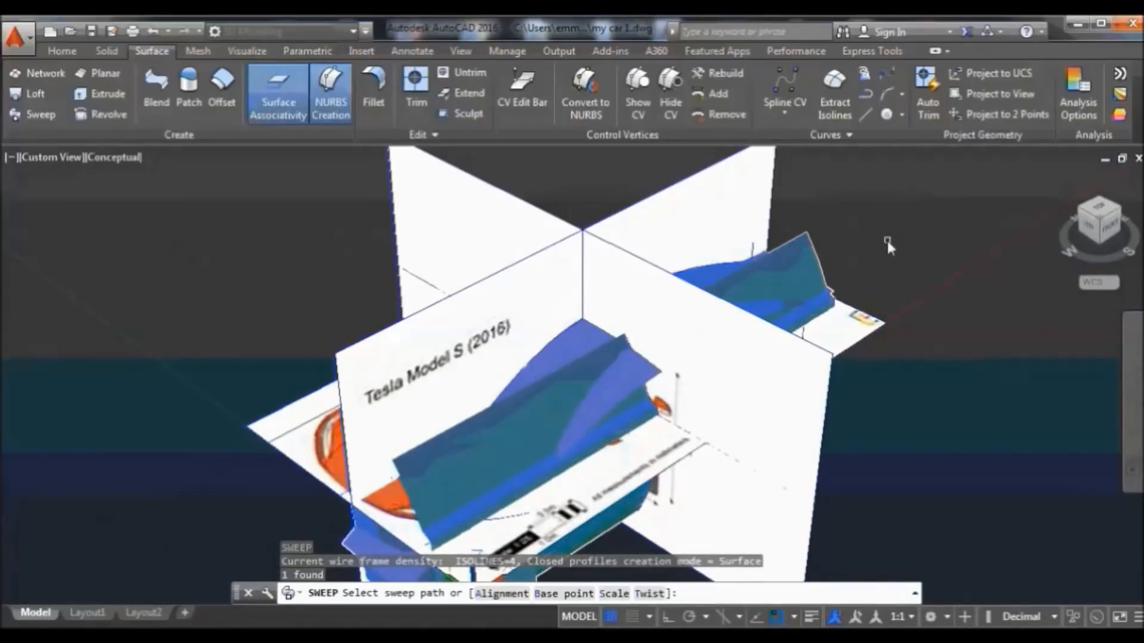
key(Escape)
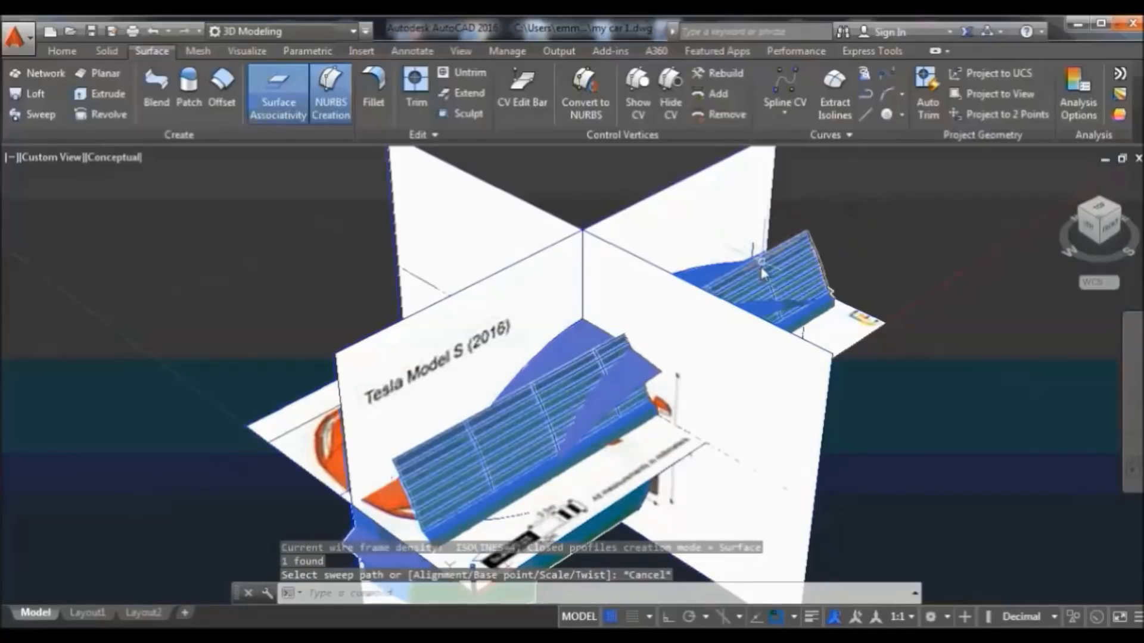
Select the swept surface and crossing-select the reference image planes
click(758, 272)
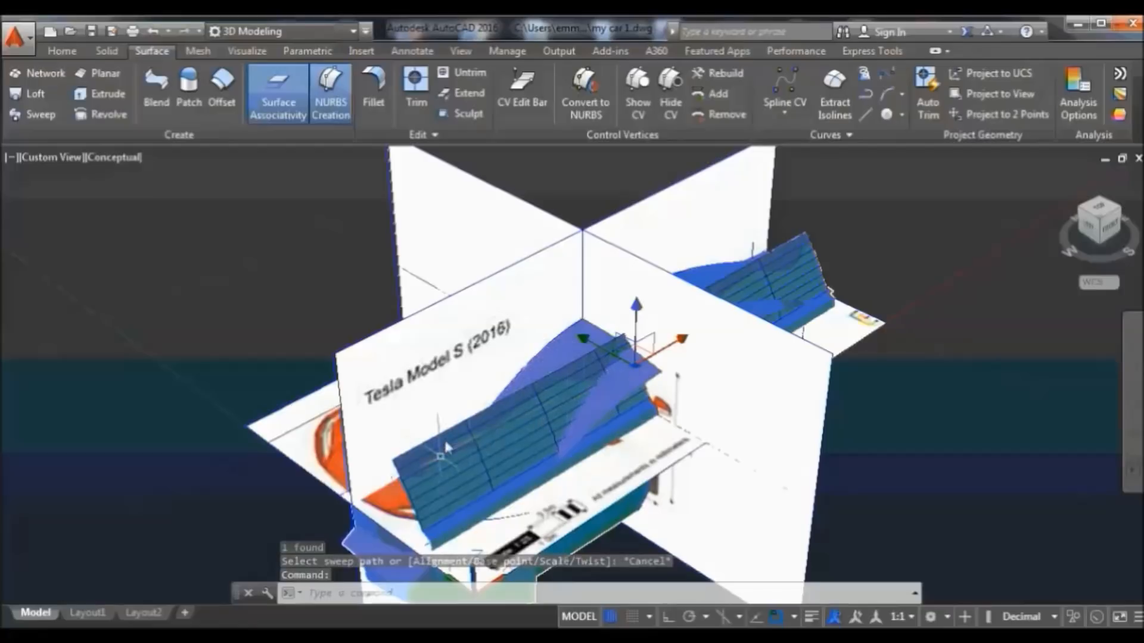
click(813, 147)
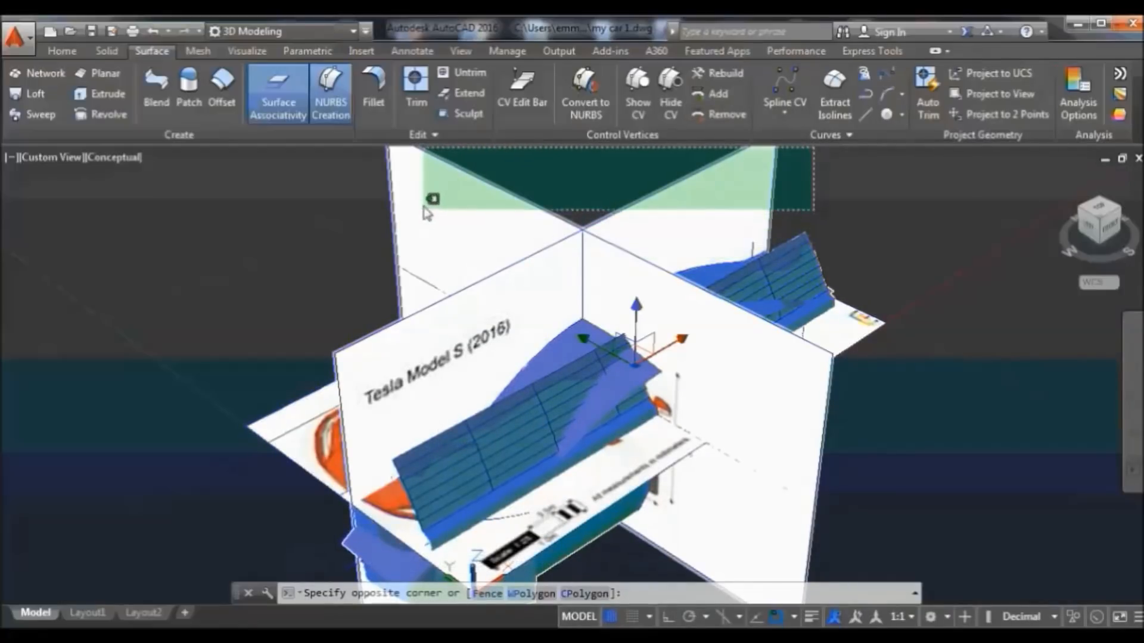
click(835, 162)
click(581, 181)
click(418, 224)
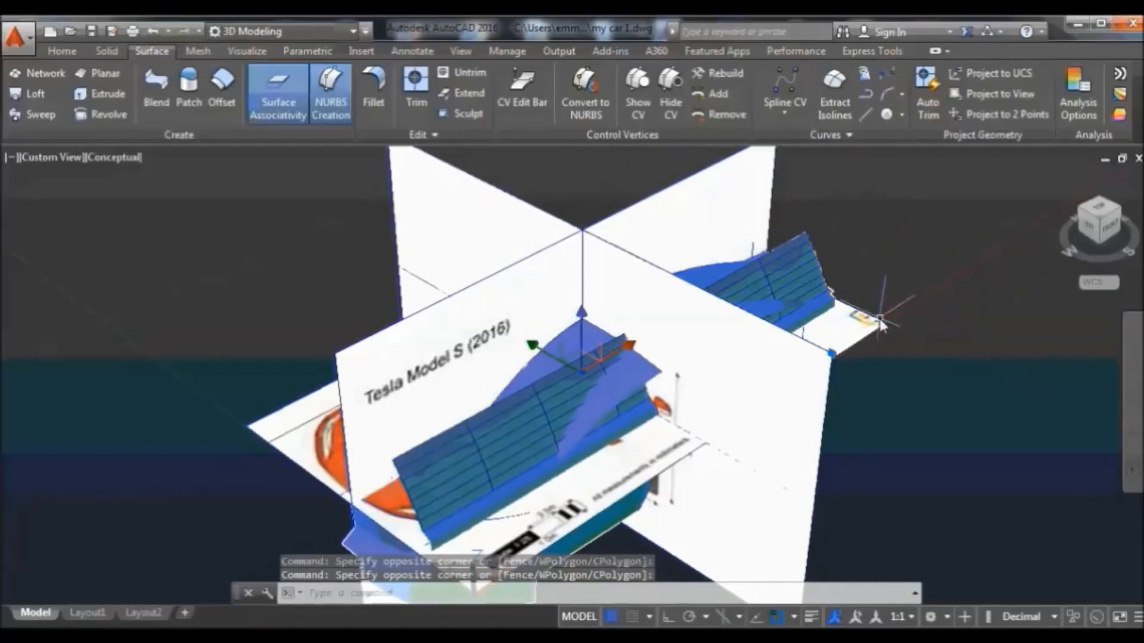
click(857, 342)
click(851, 348)
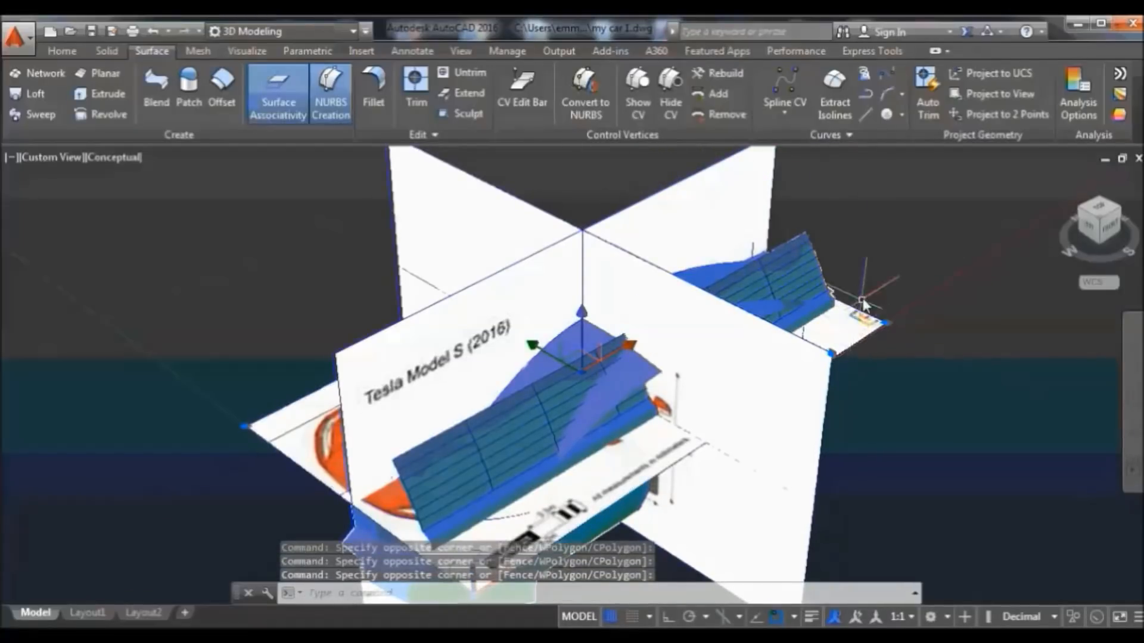
right_click(862, 303)
mouse_move(1008, 319)
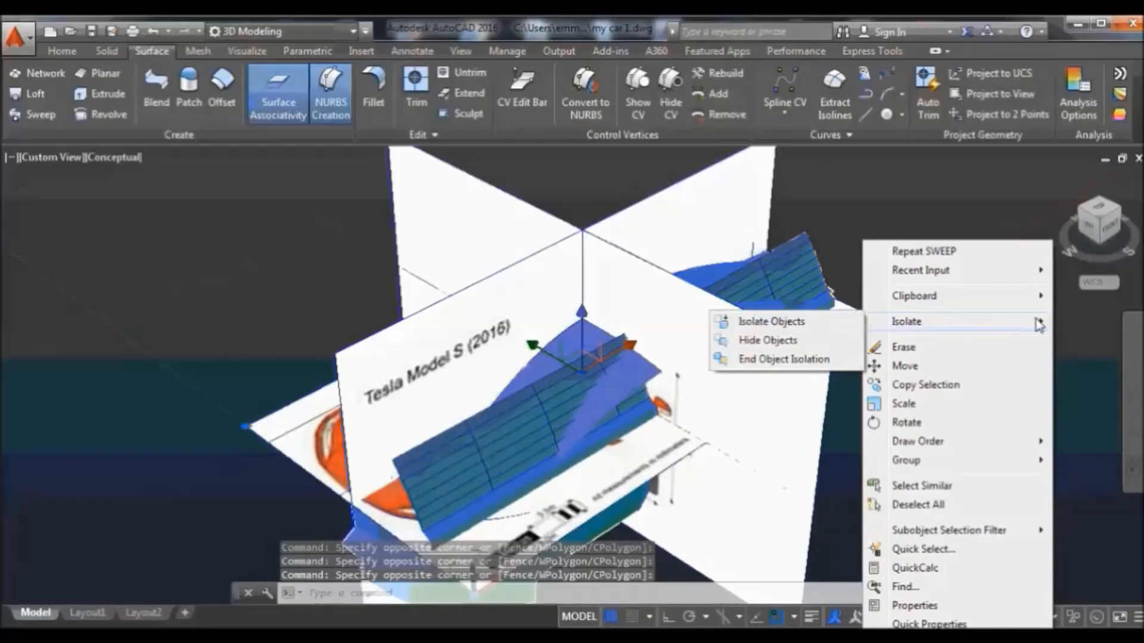
click(803, 339)
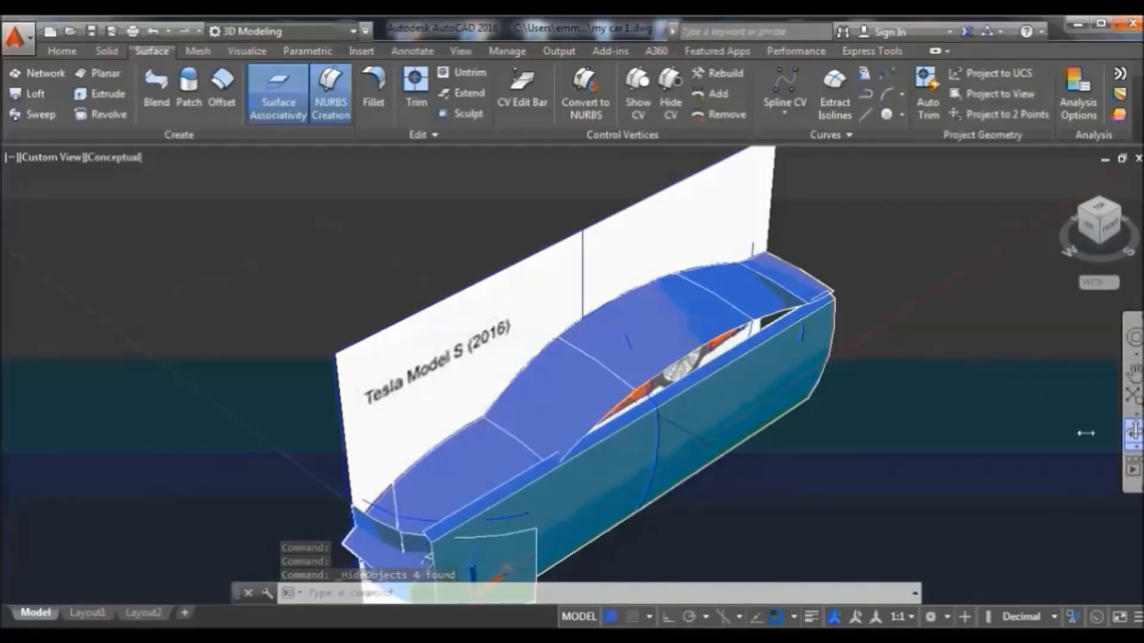
click(1135, 434)
drag(832, 500, 417, 321)
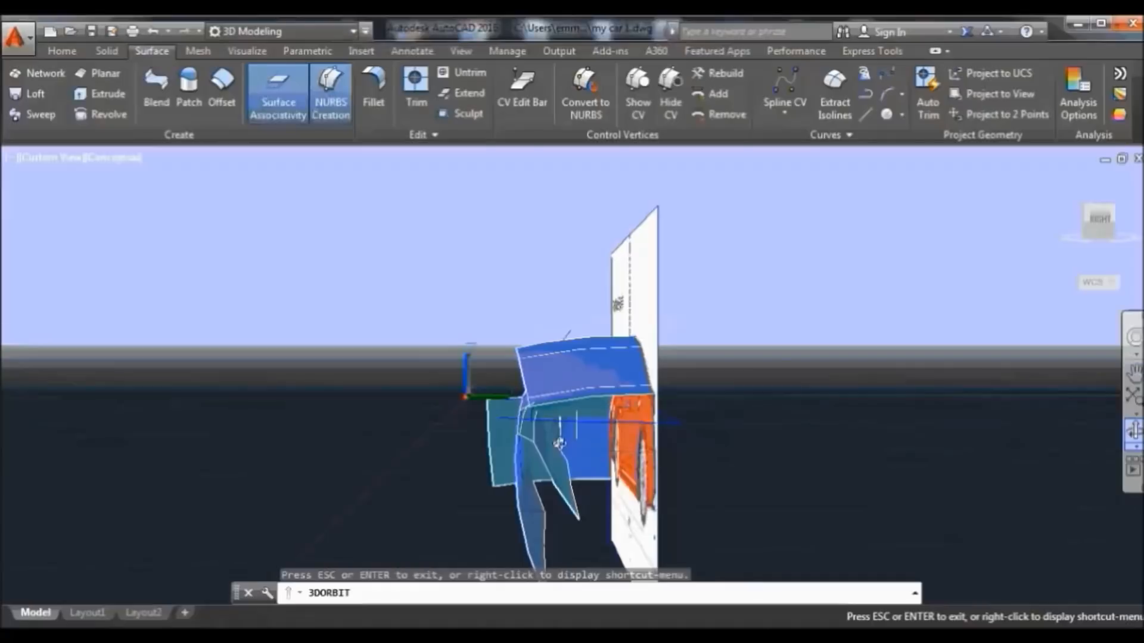
right_click(417, 317)
click(455, 318)
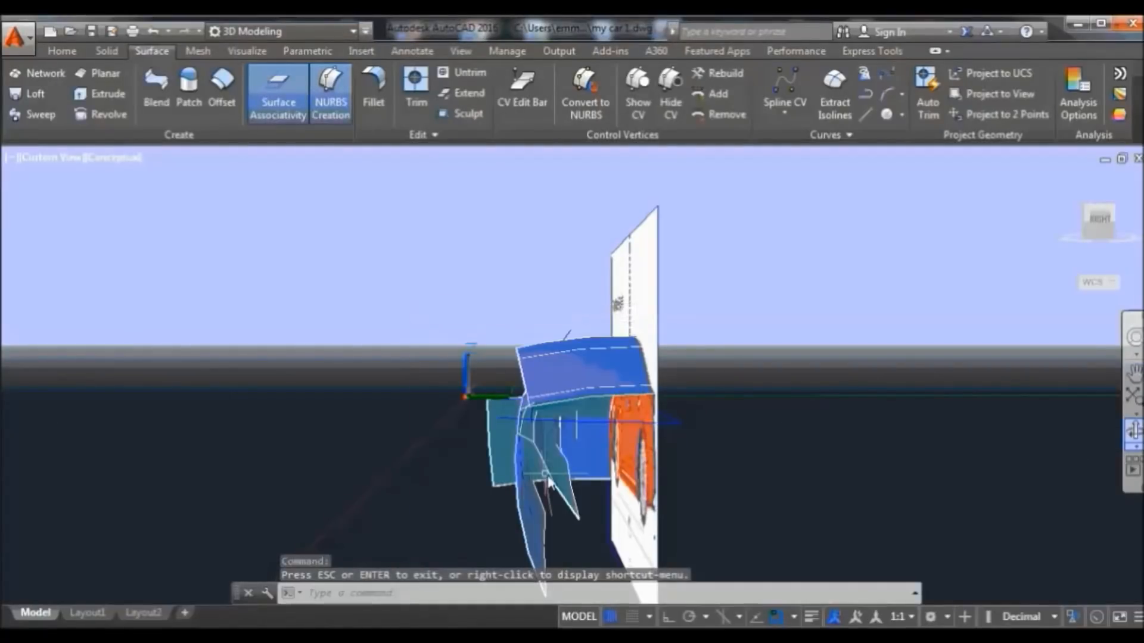
click(530, 438)
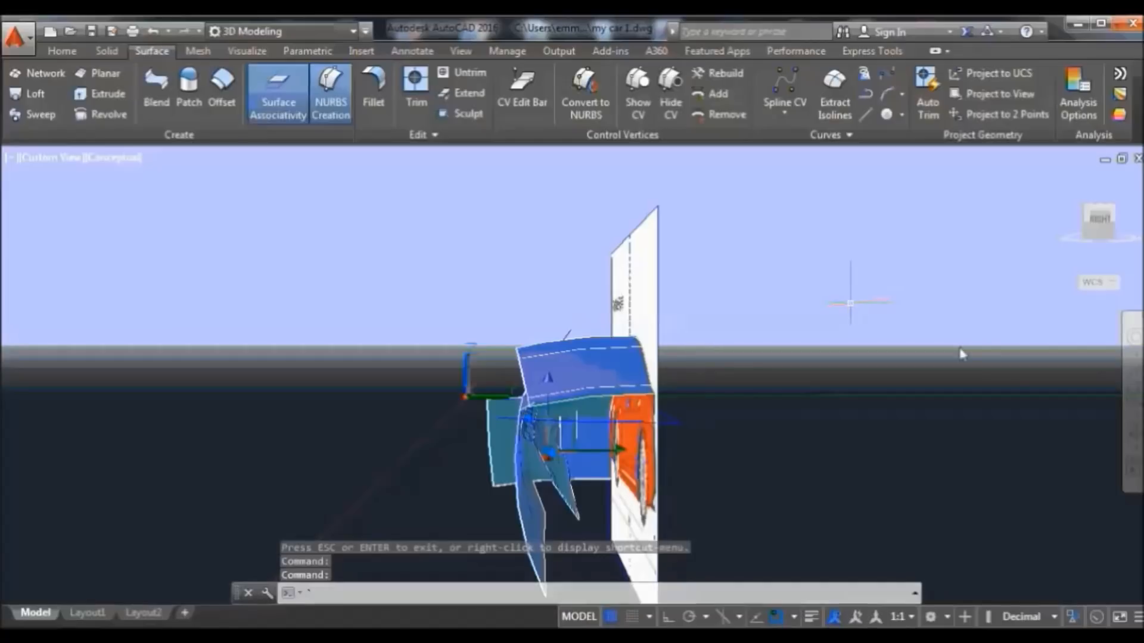
key(Escape)
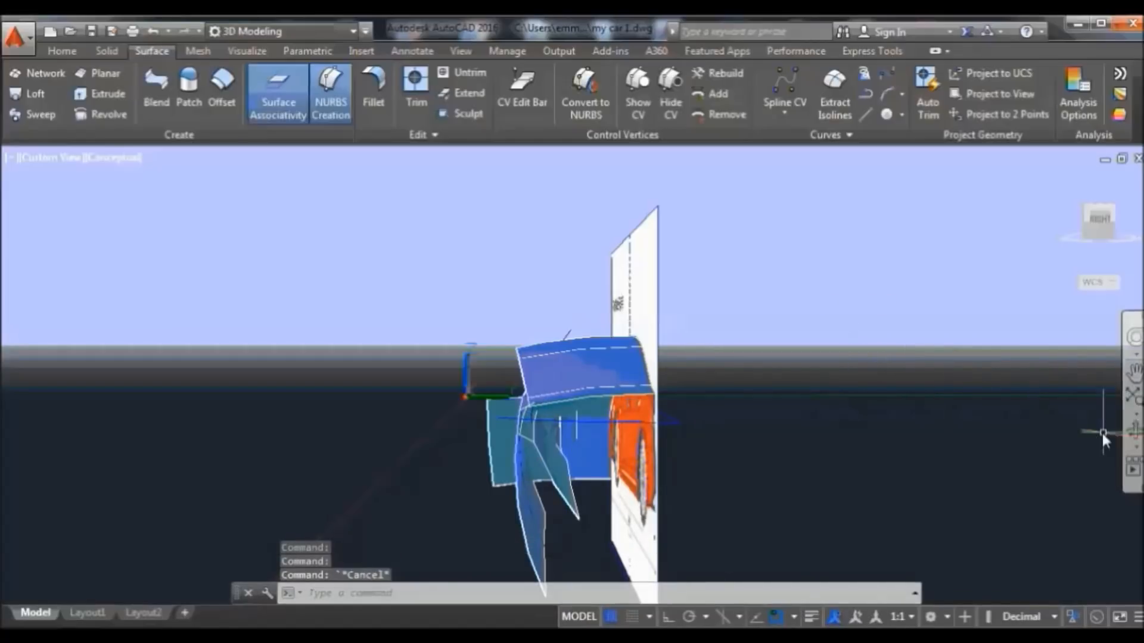
click(1130, 430)
drag(899, 423, 860, 236)
Hide the blue side surface with Isolate > Hide Objects
right_click(860, 237)
click(911, 246)
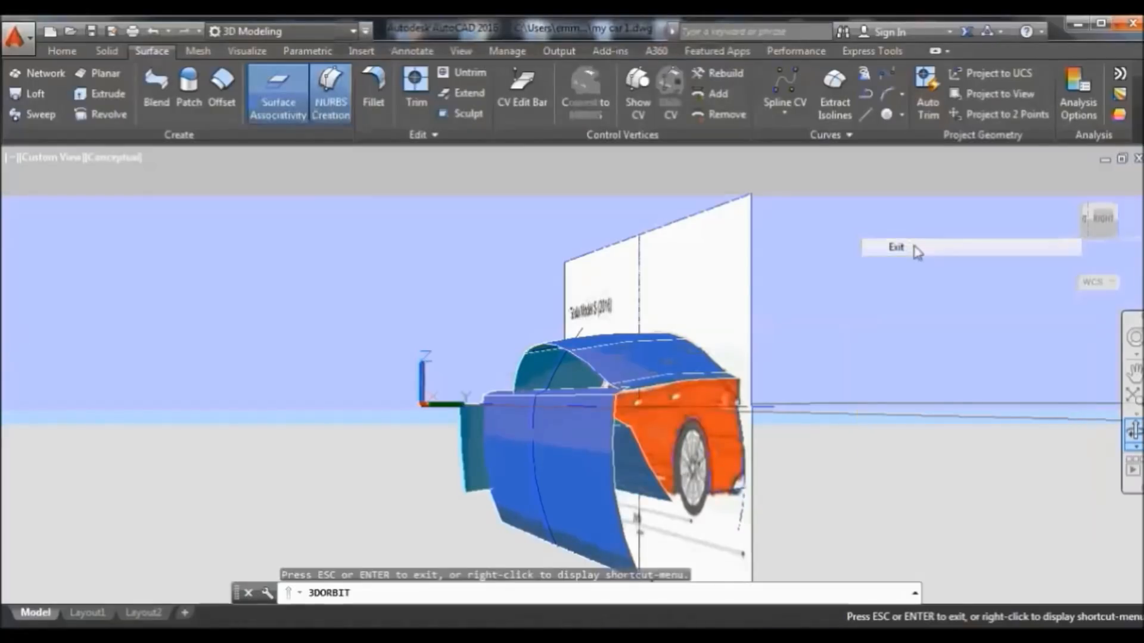
click(610, 539)
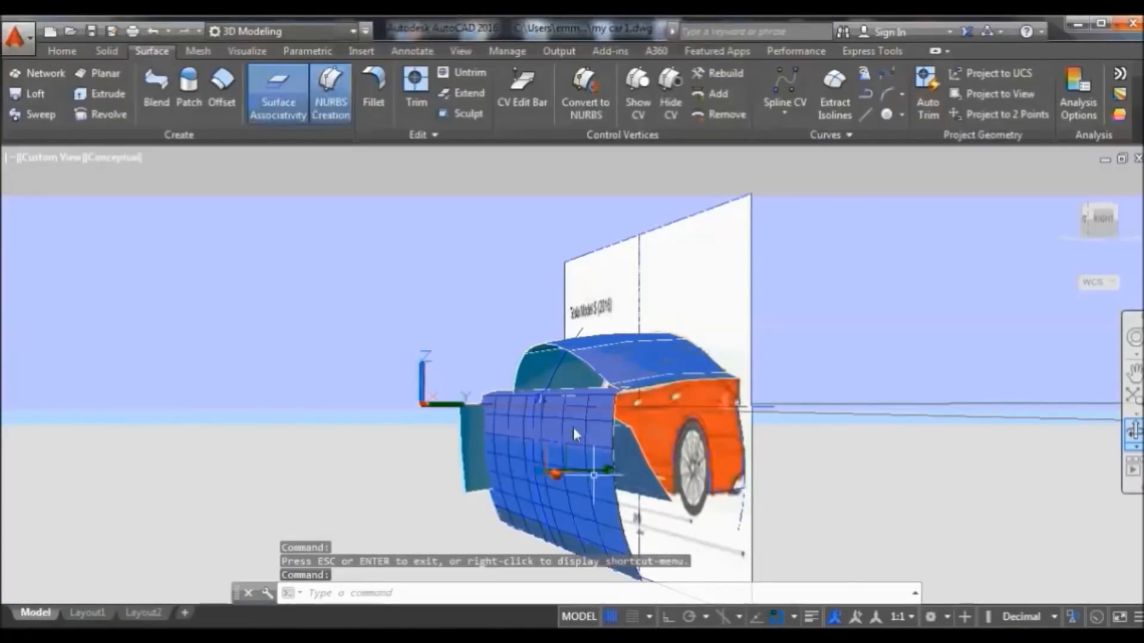
right_click(459, 185)
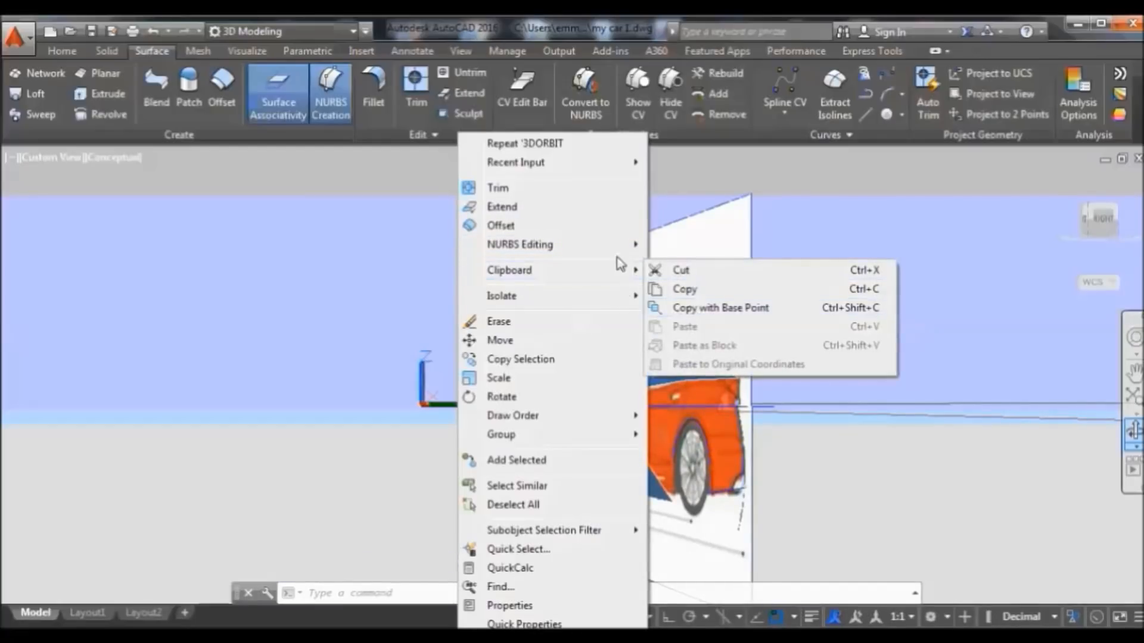
mouse_move(635, 296)
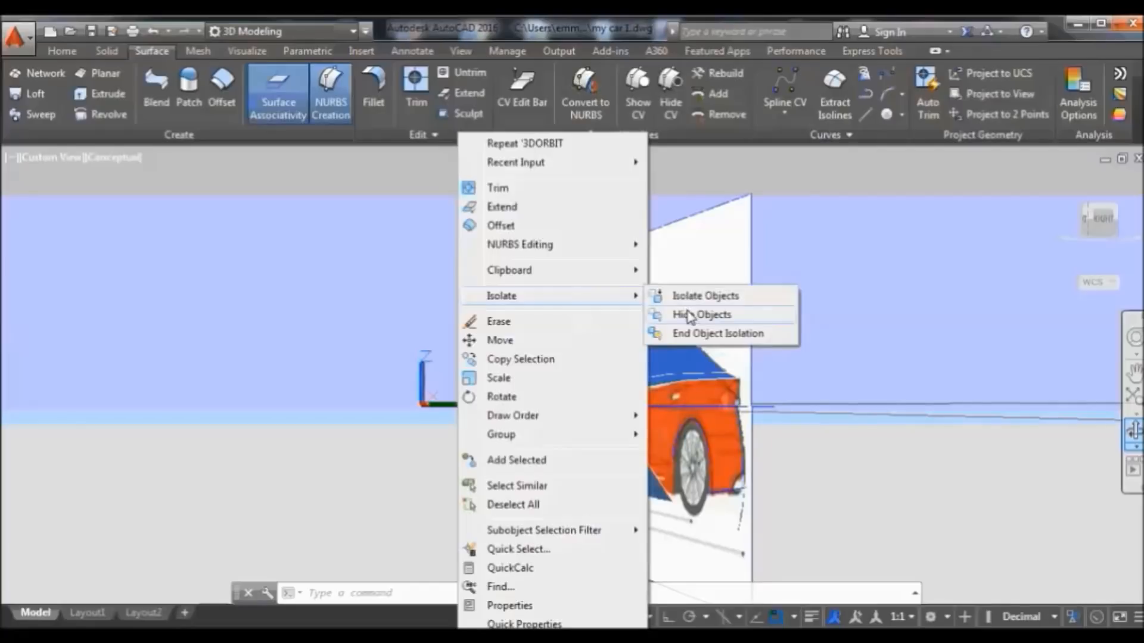
click(689, 316)
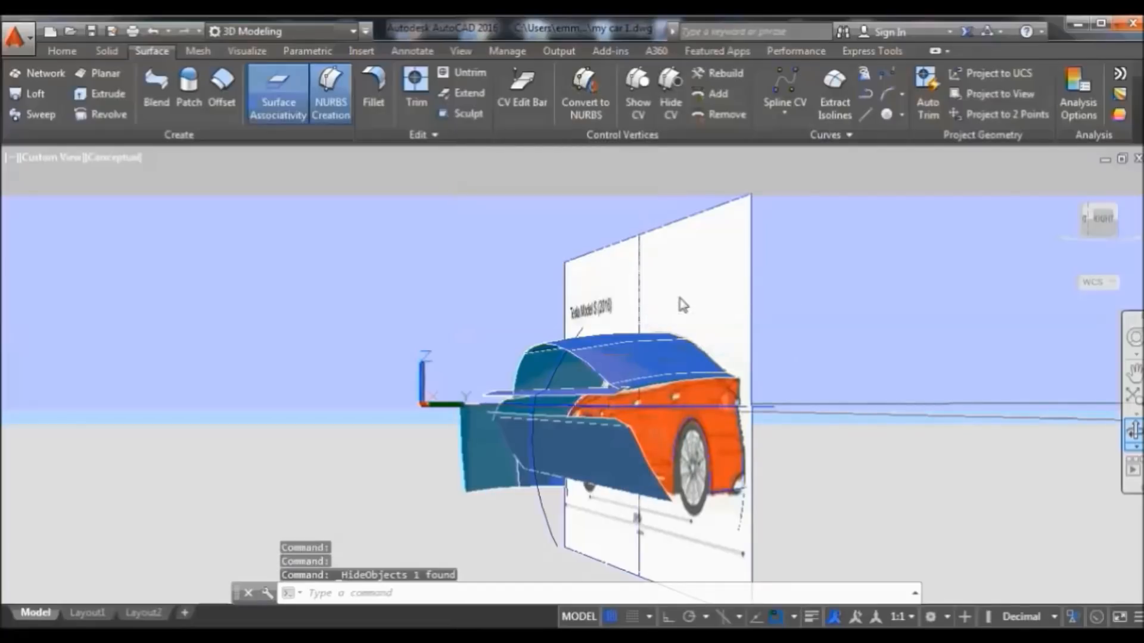
Erase the lower front surfaces
click(585, 426)
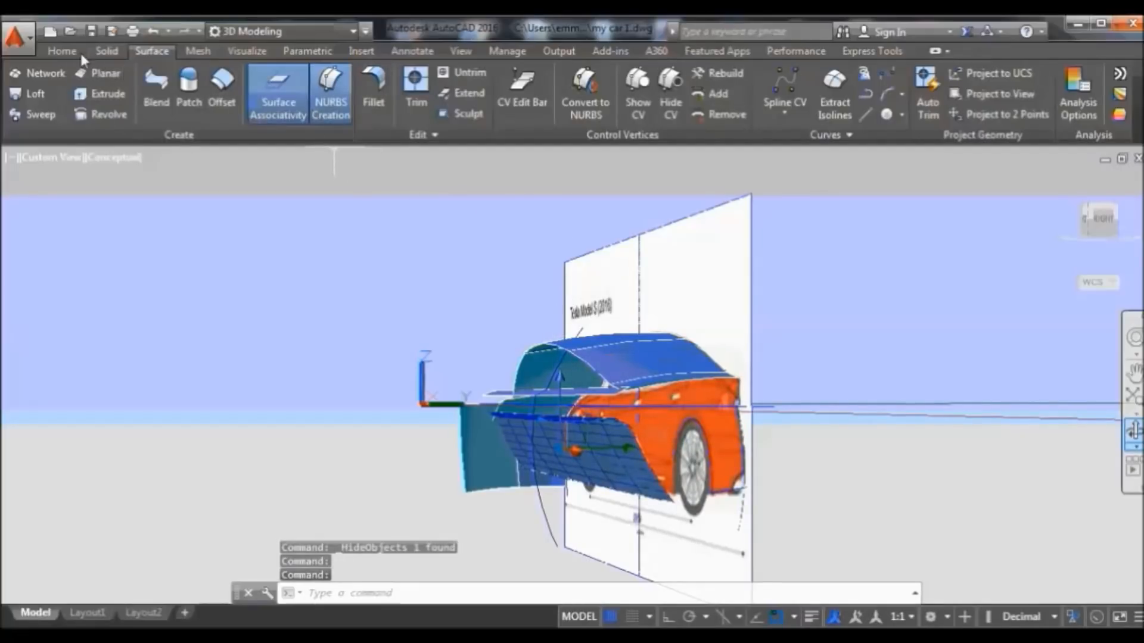
click(62, 51)
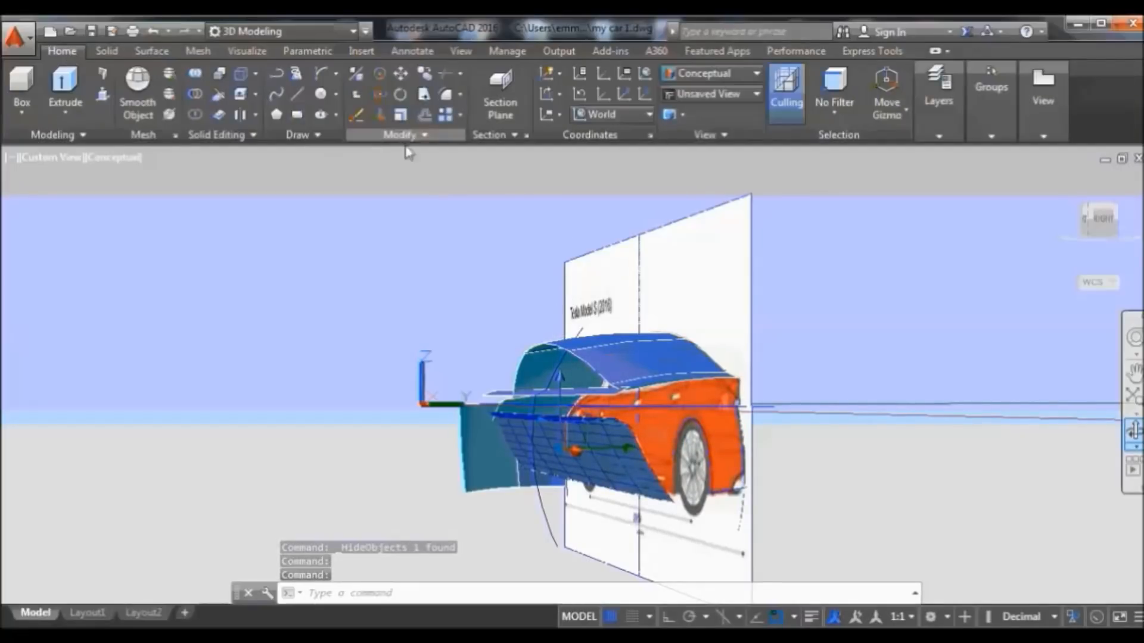
click(354, 114)
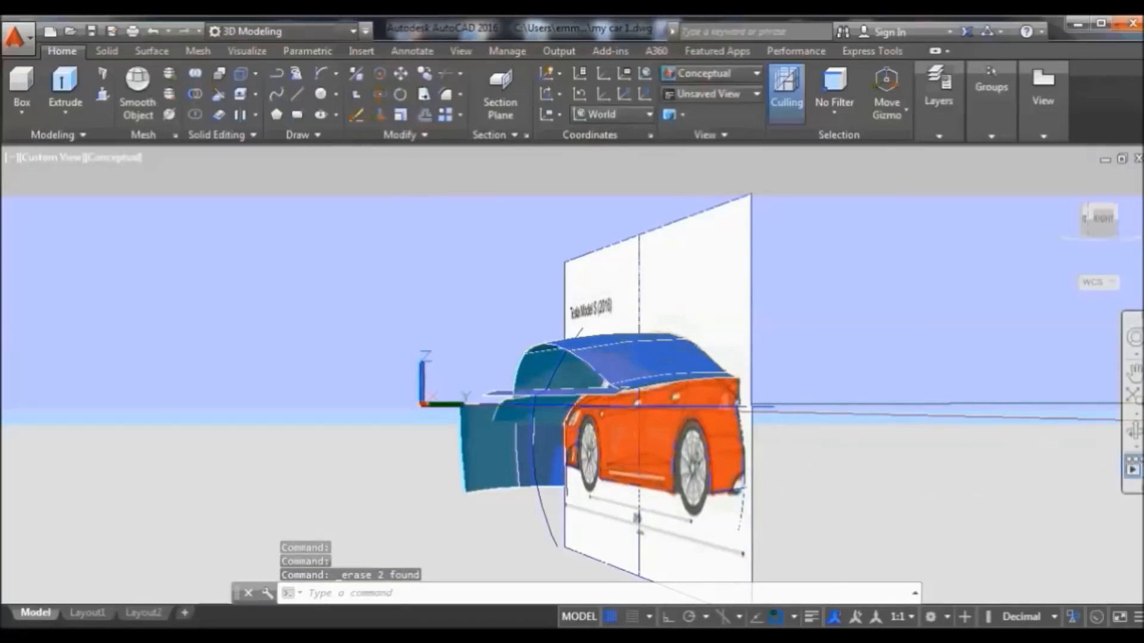
Orbit toward a side view and hide the blue body surface as well
click(1134, 430)
drag(861, 440, 972, 474)
right_click(913, 274)
click(947, 287)
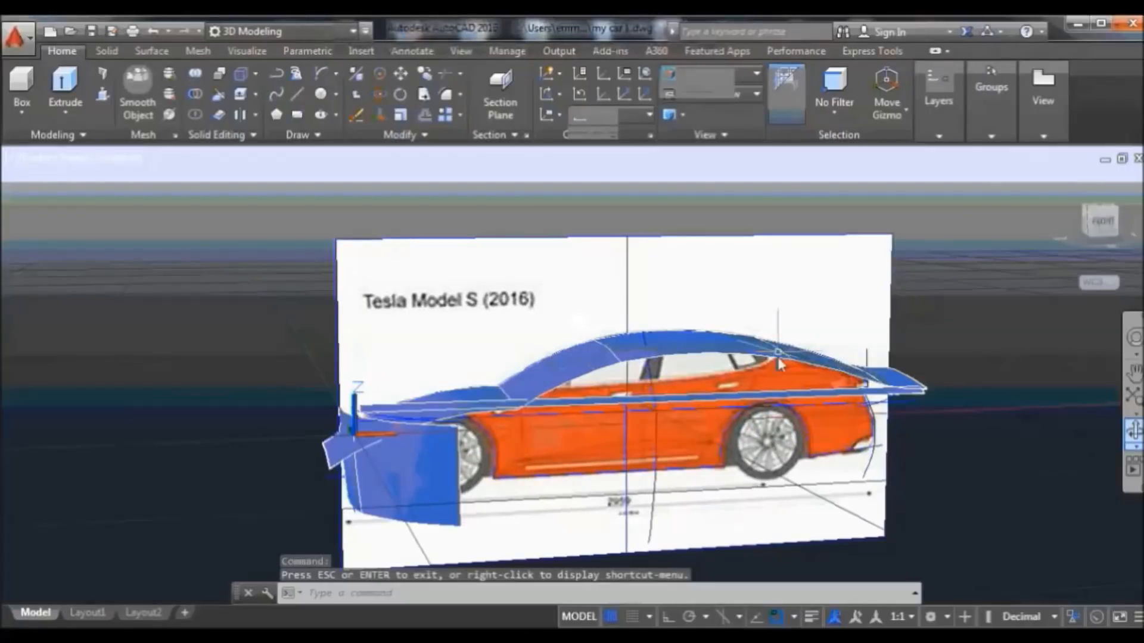
click(751, 391)
right_click(741, 396)
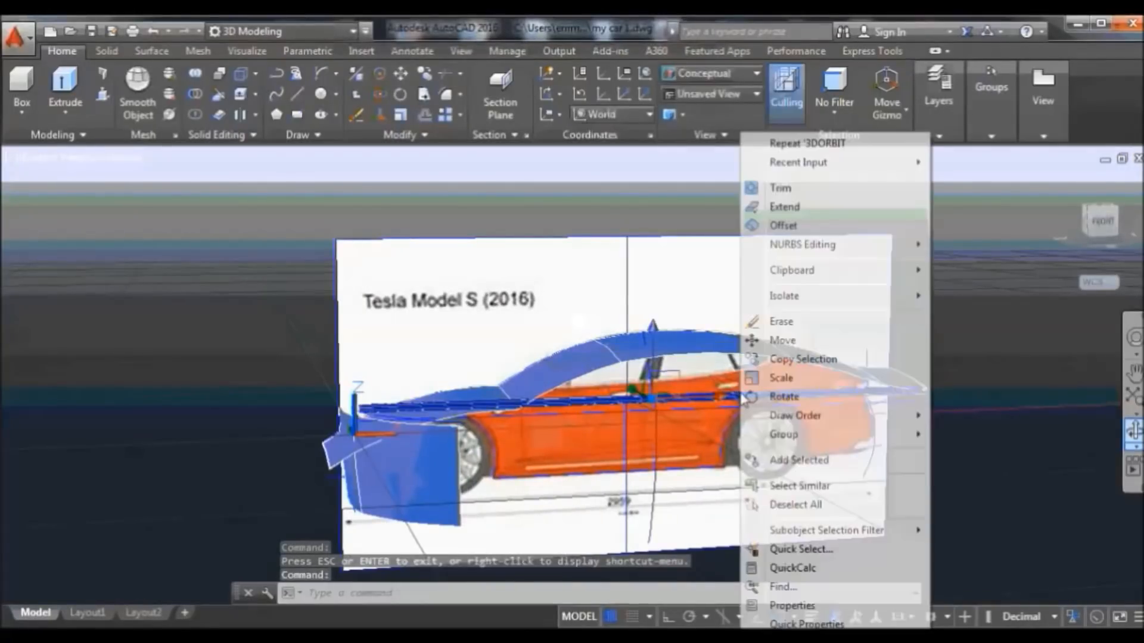
mouse_move(899, 303)
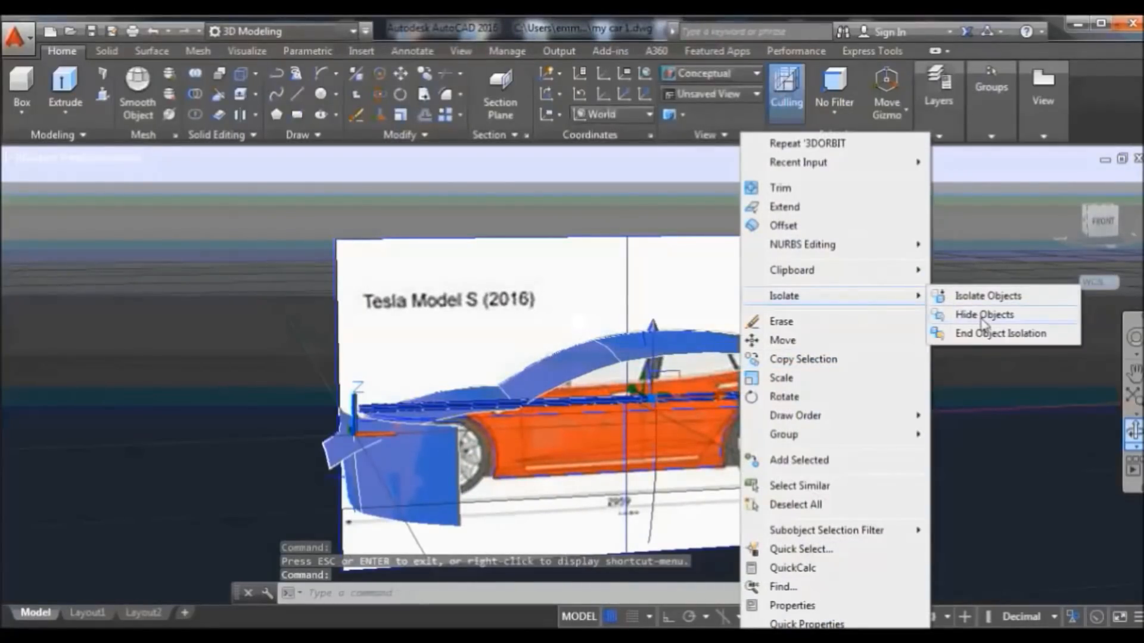
click(983, 316)
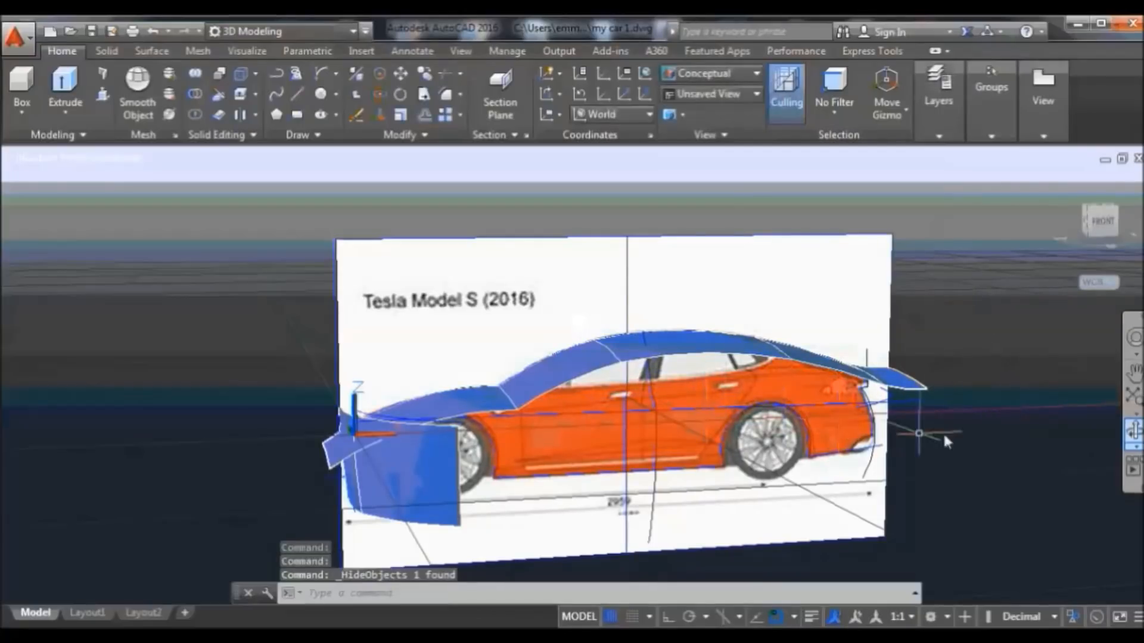
right_click(1060, 183)
Switch to a parallel Front view and zoom in toward the car's rear
click(1021, 213)
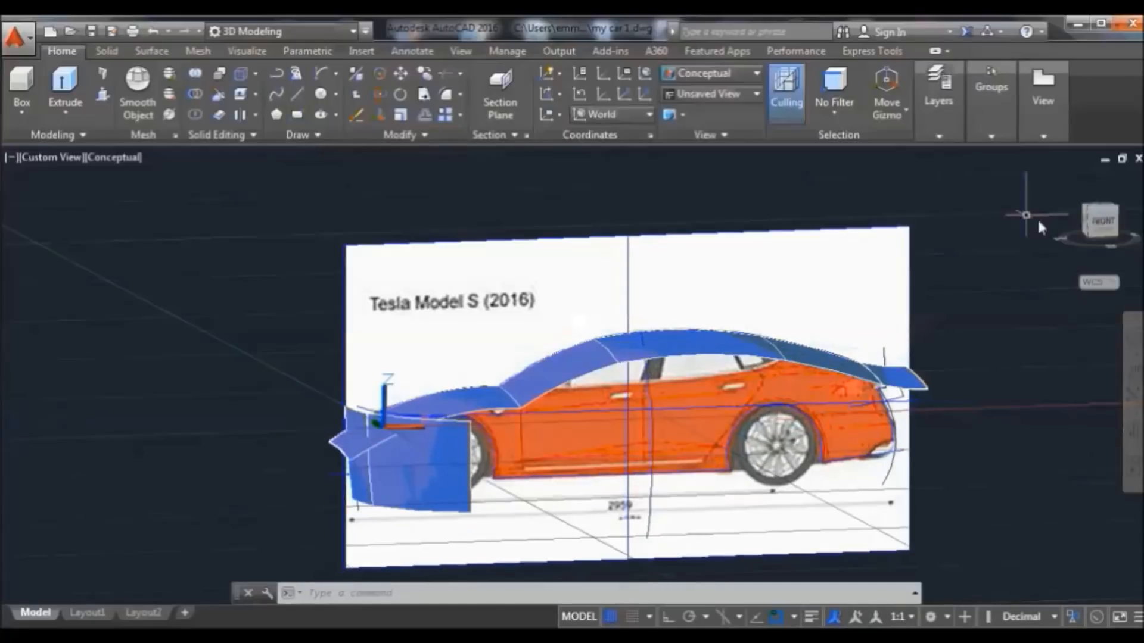
click(1098, 223)
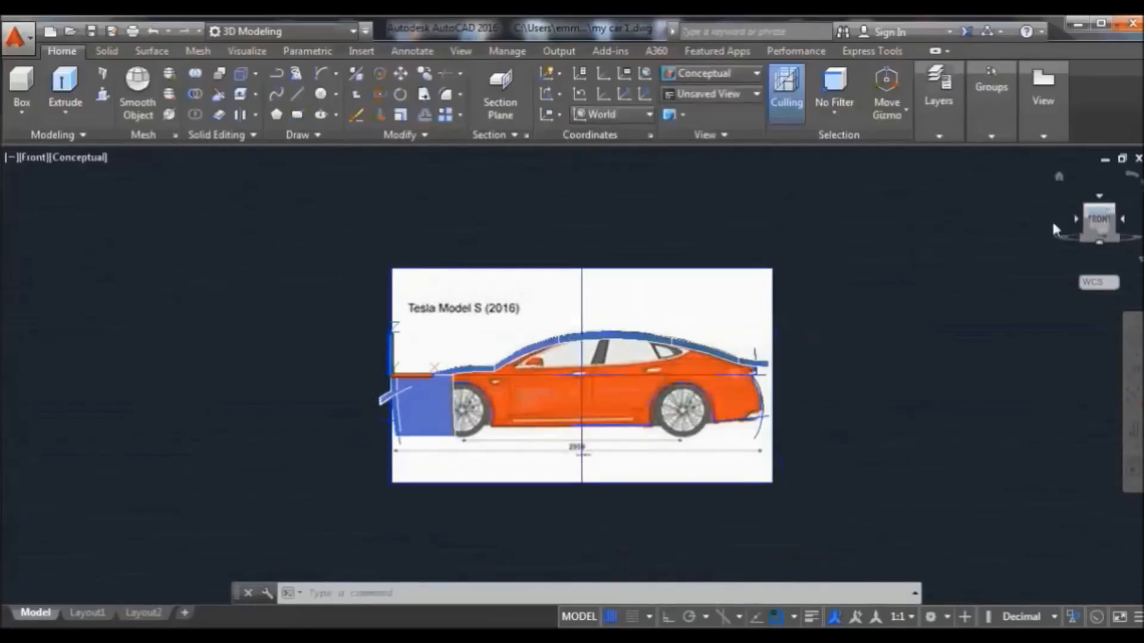
scroll(775, 456, up, 5)
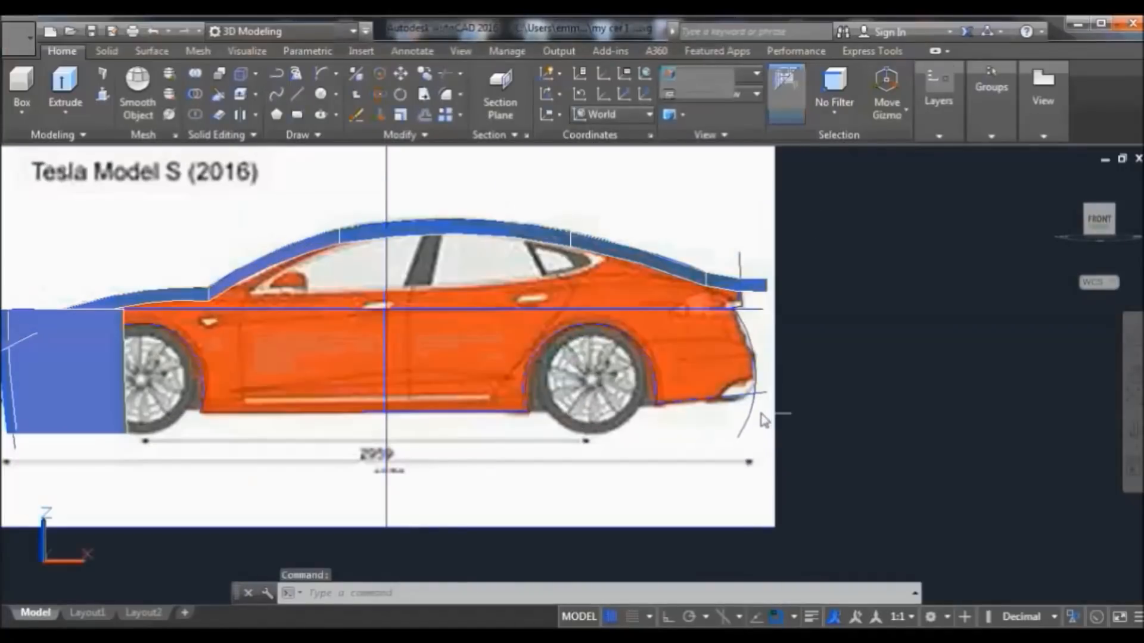
scroll(728, 377, up, 3)
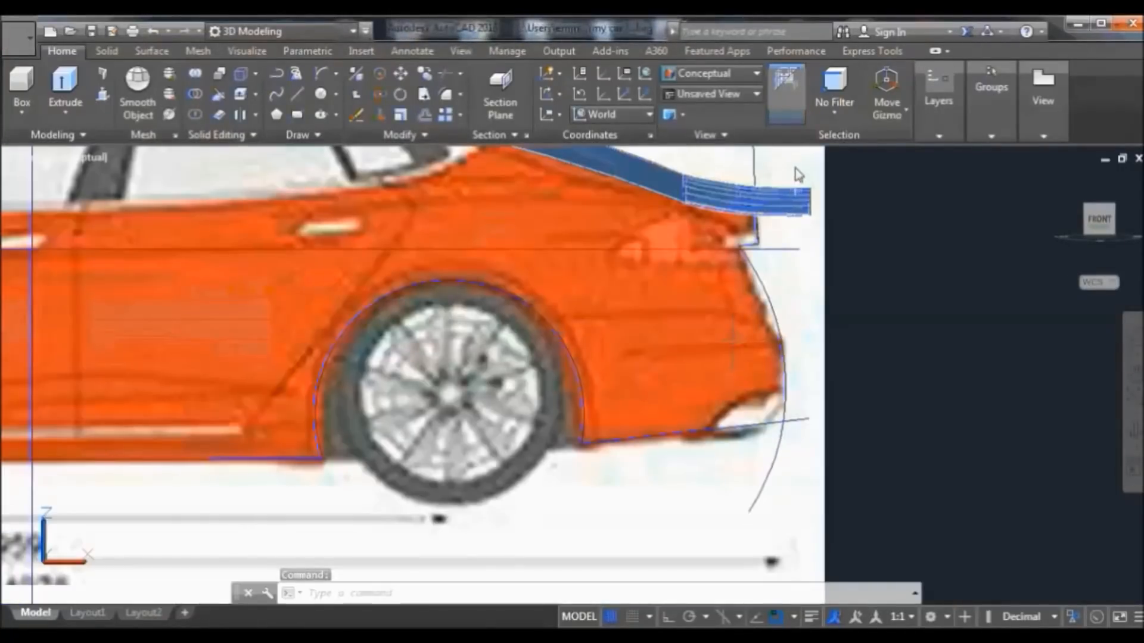
Hide the two blue roof-trim surfaces at the rear
click(719, 191)
click(662, 186)
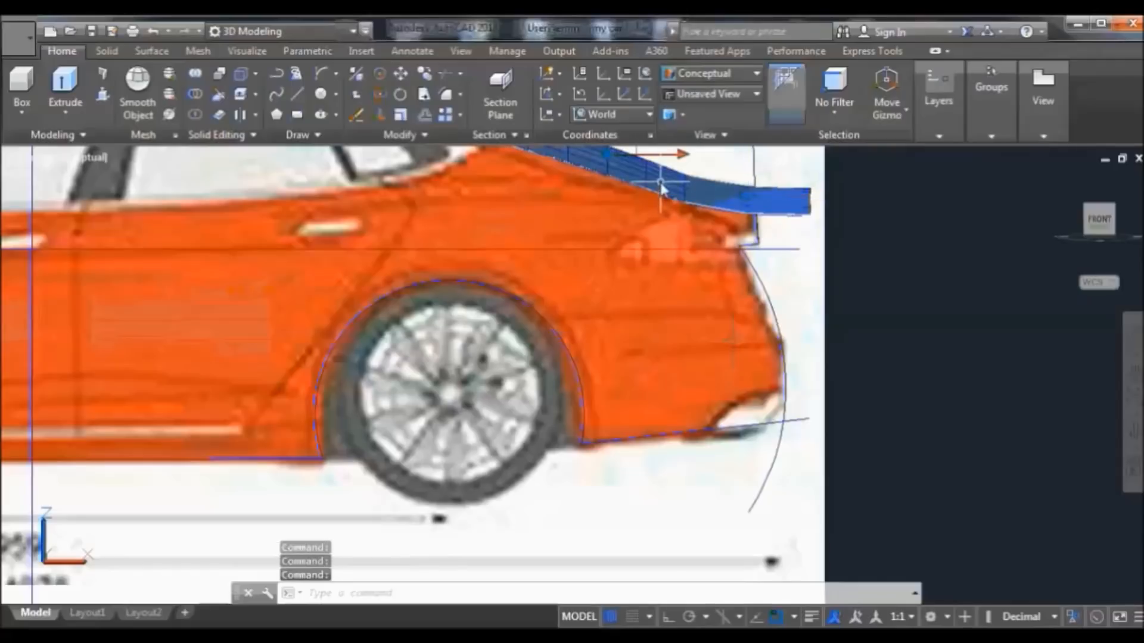
right_click(838, 209)
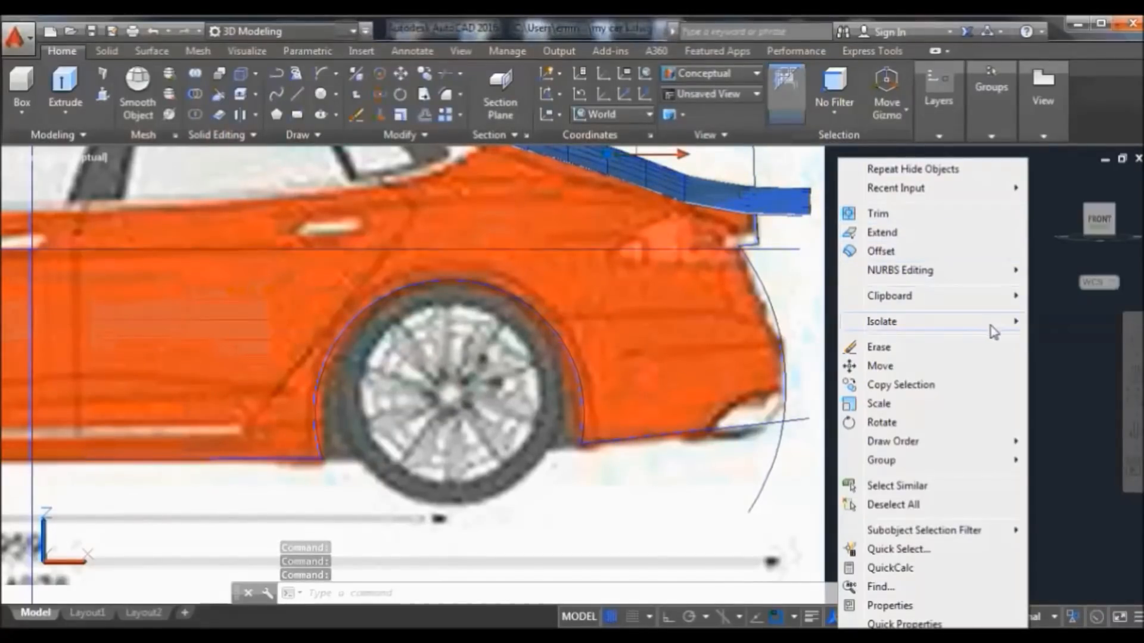
mouse_move(868, 322)
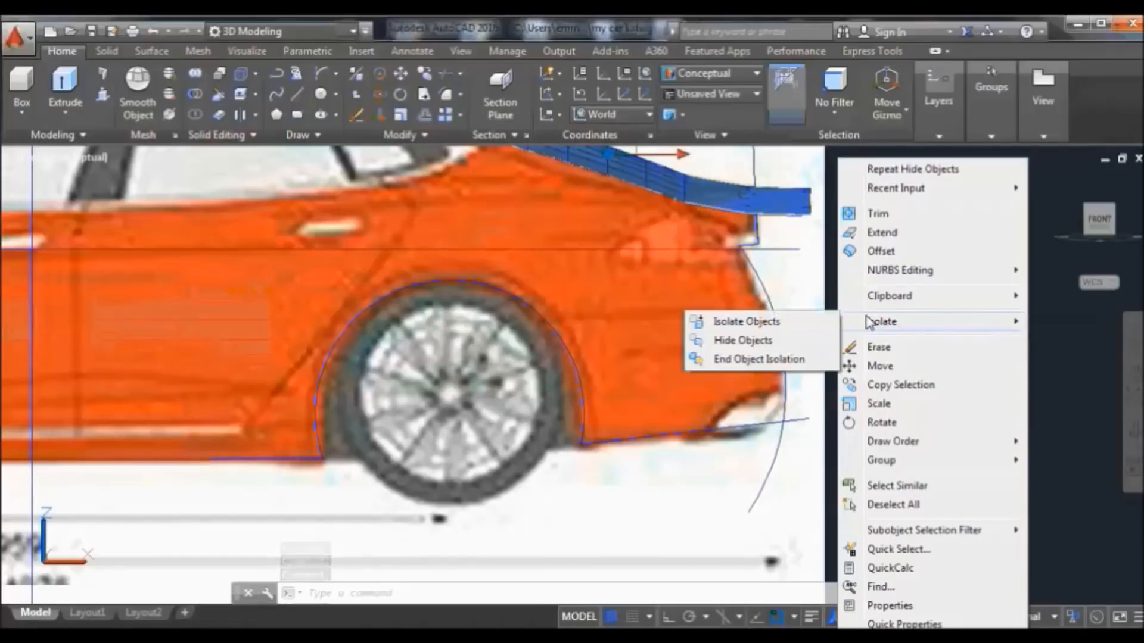
click(776, 342)
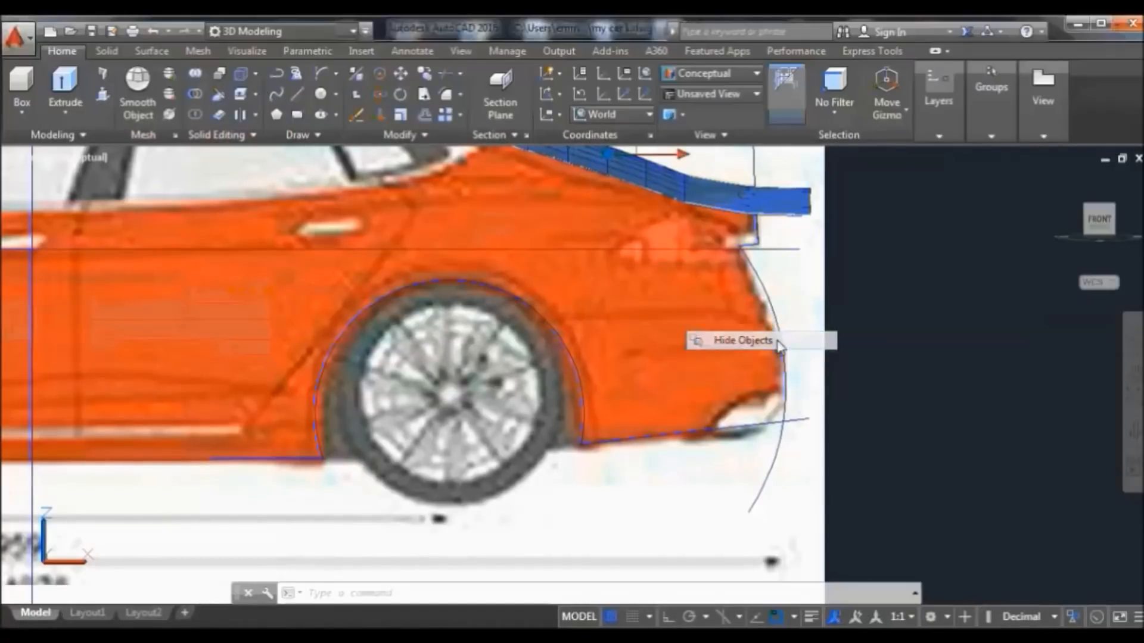
click(640, 116)
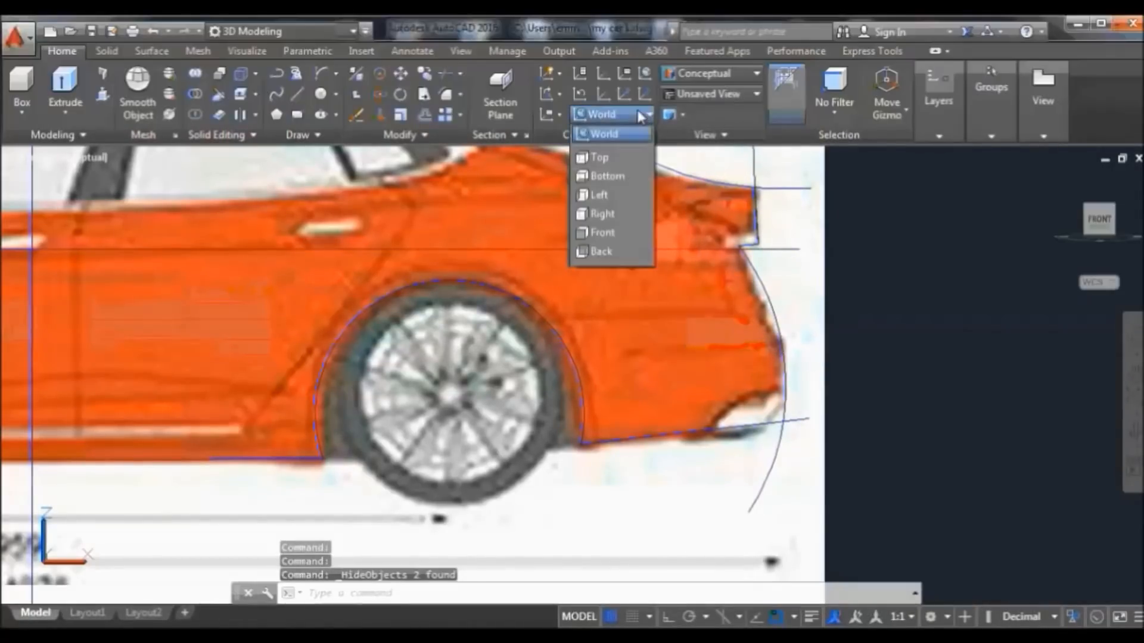
Align the UCS with the Front plane and erase the old rear arc and vertical rear line
click(610, 235)
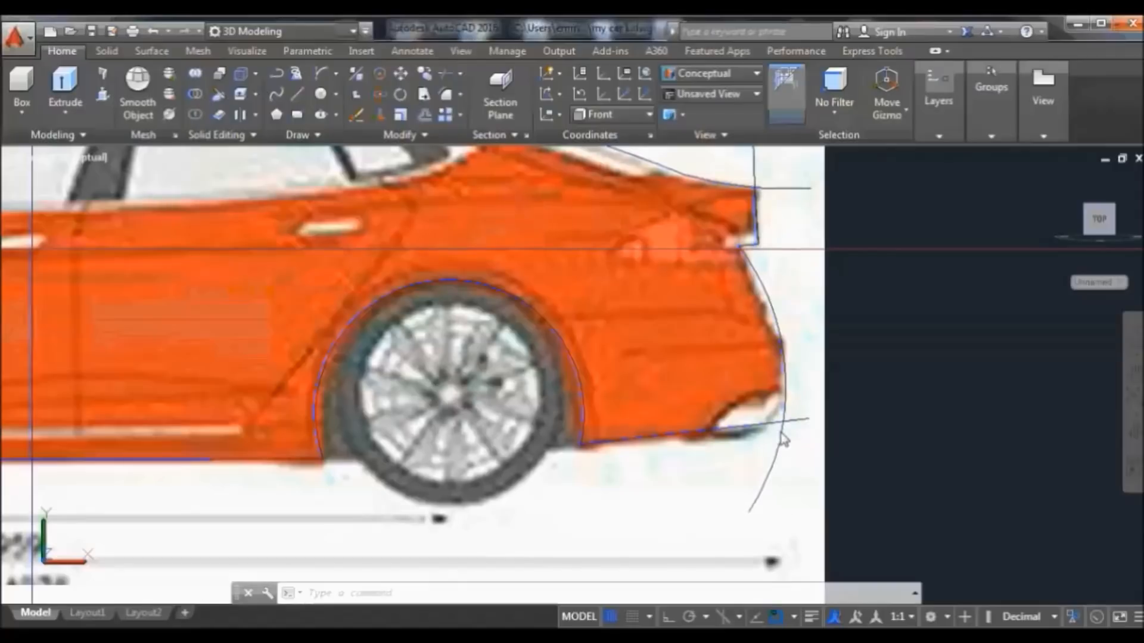
click(784, 460)
click(774, 443)
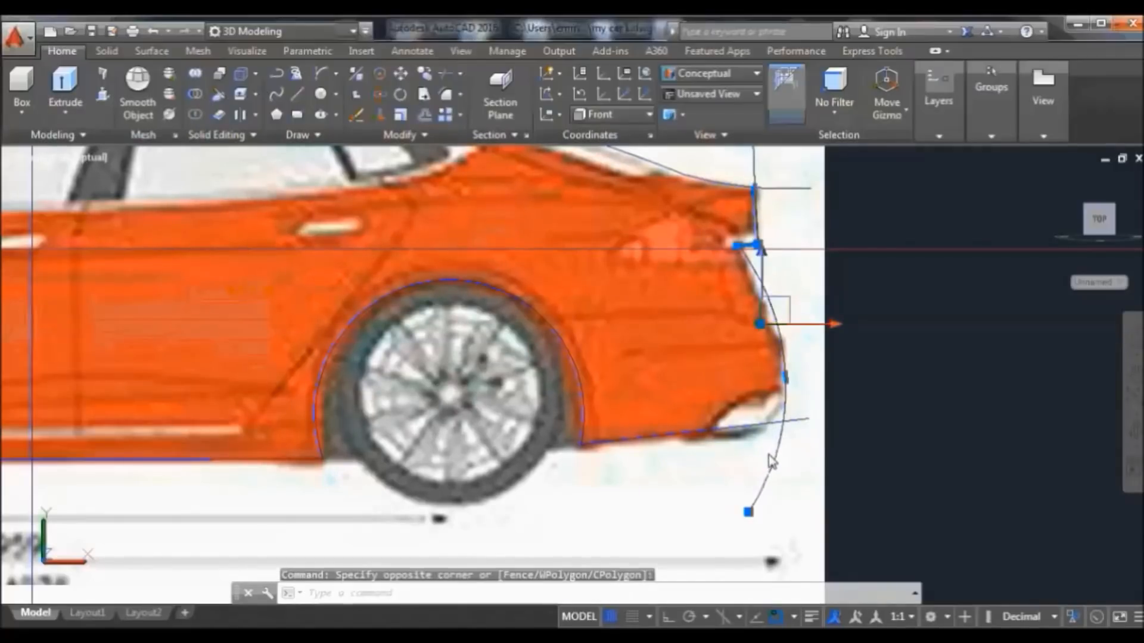
click(358, 115)
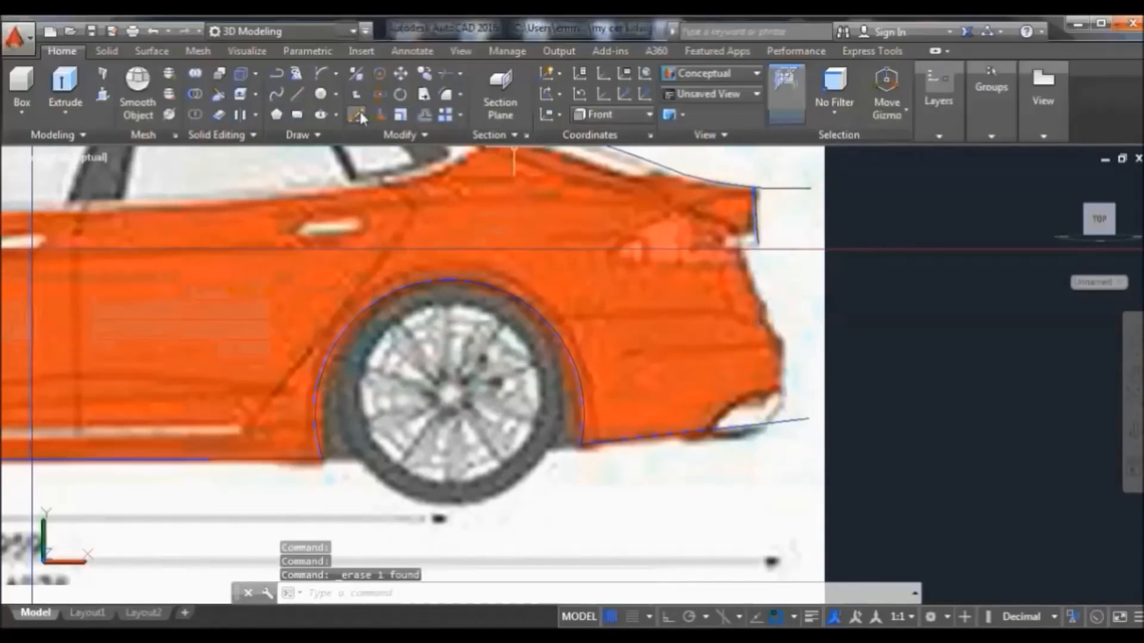
click(756, 217)
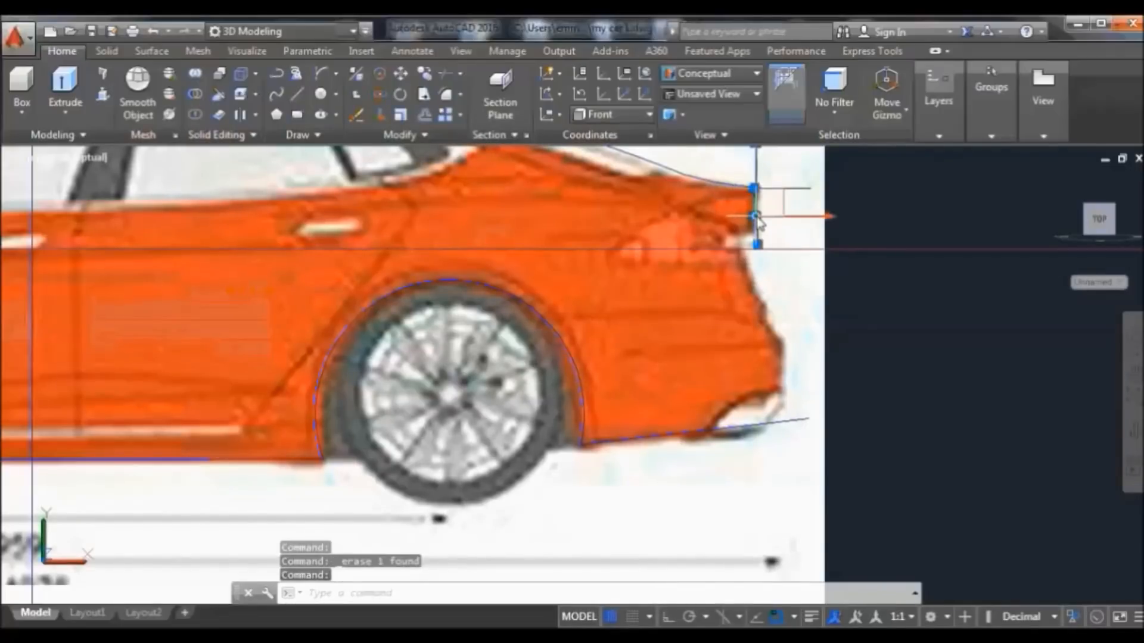
click(359, 111)
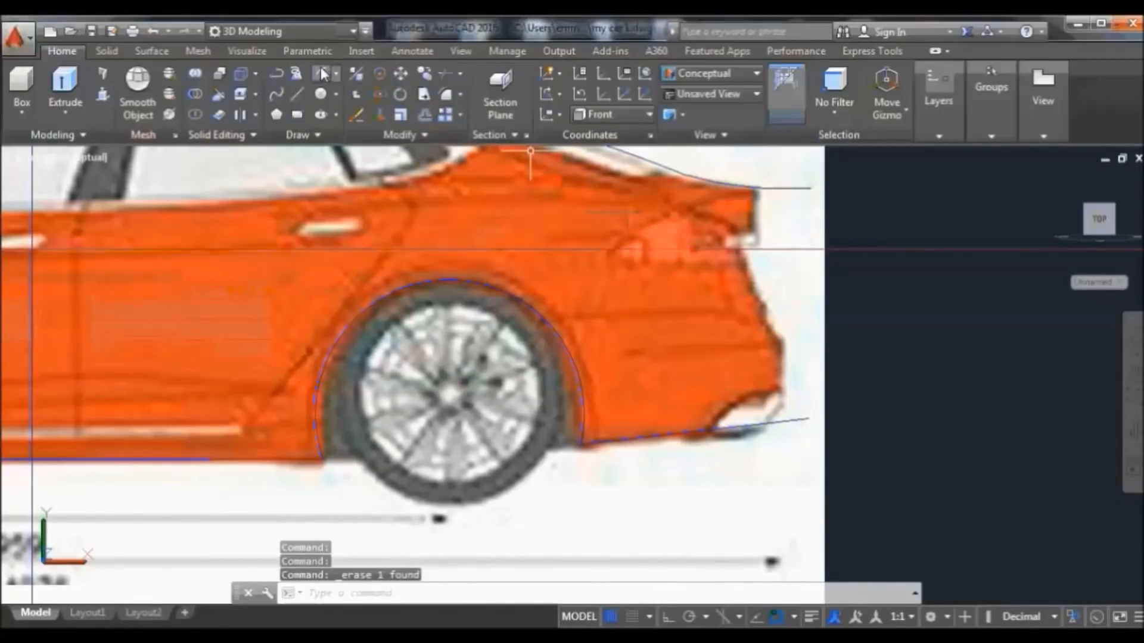
Draw a Start-End-Direction arc from the rear top down to the bottom line's end
click(322, 73)
click(771, 160)
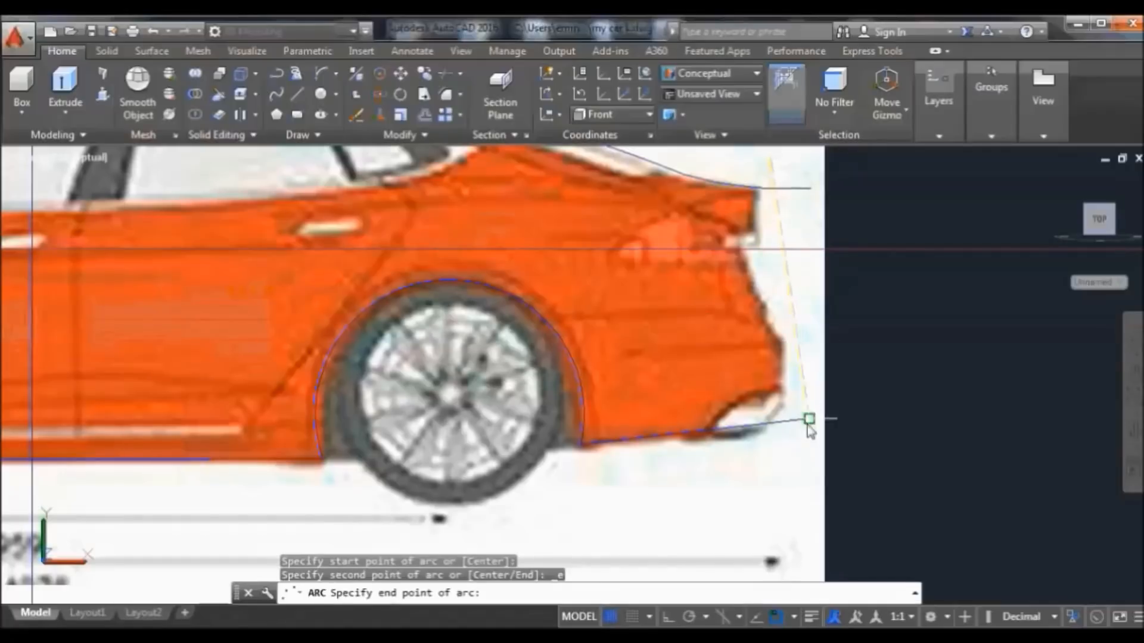
click(738, 483)
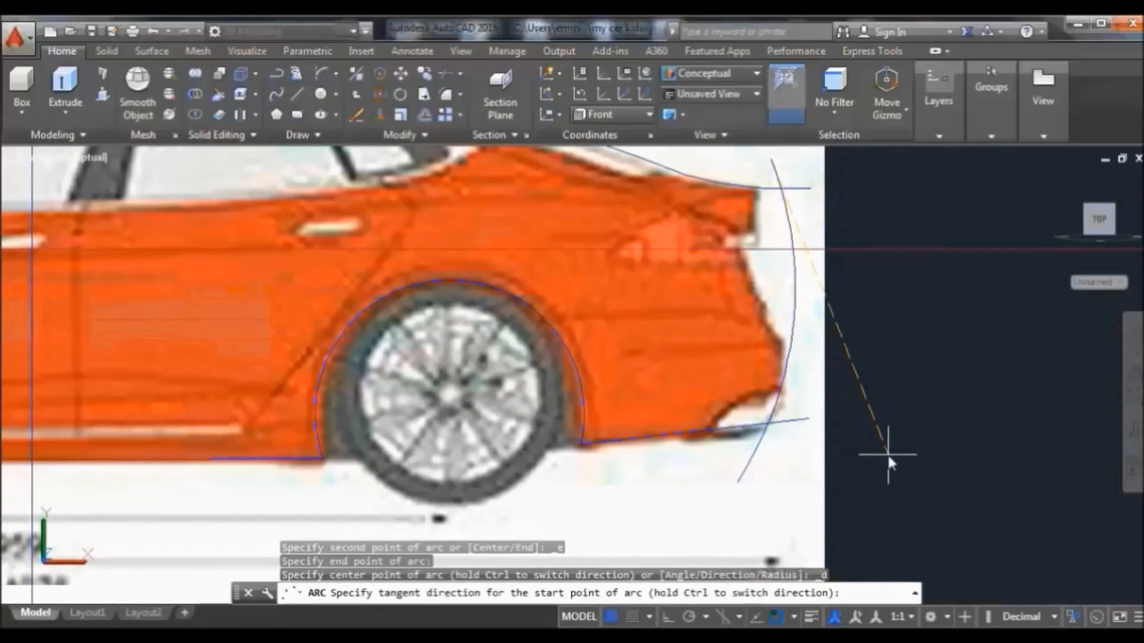
click(906, 453)
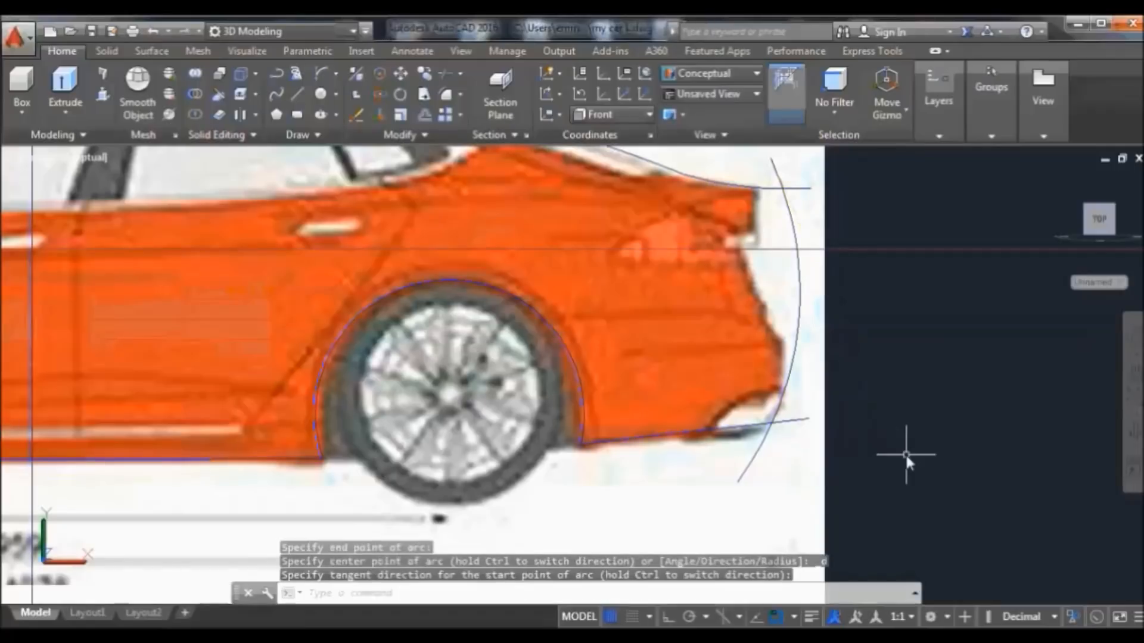
Grip-stretch the large rear arc's top end to the rear deck and pull its middle closer
click(779, 169)
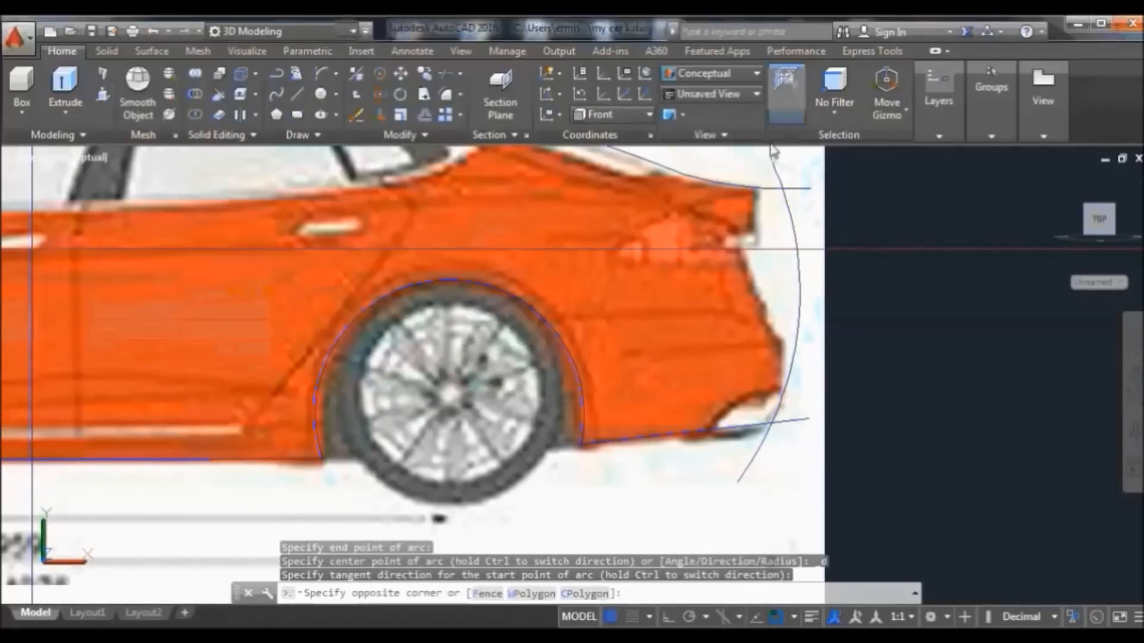
click(780, 176)
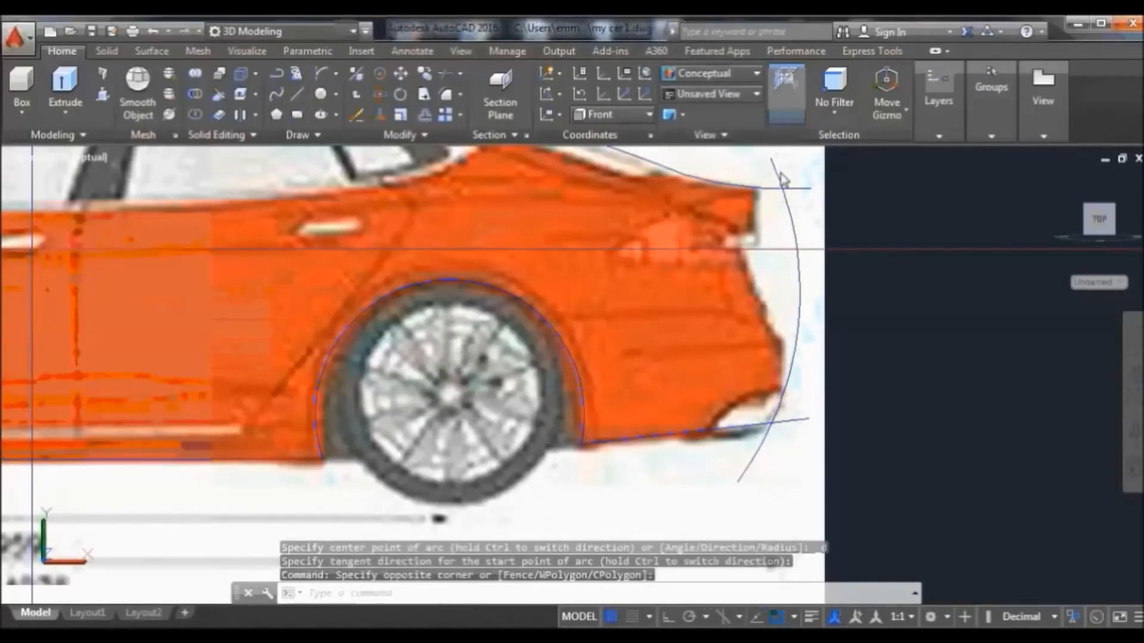
click(799, 213)
click(790, 218)
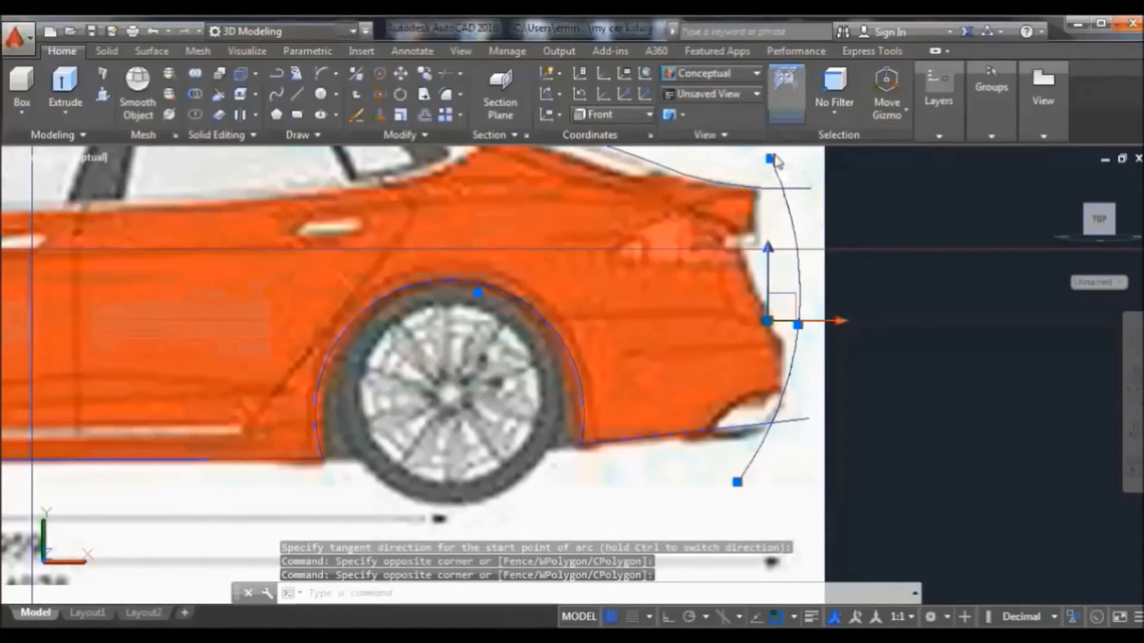
mouse_move(772, 162)
click(819, 186)
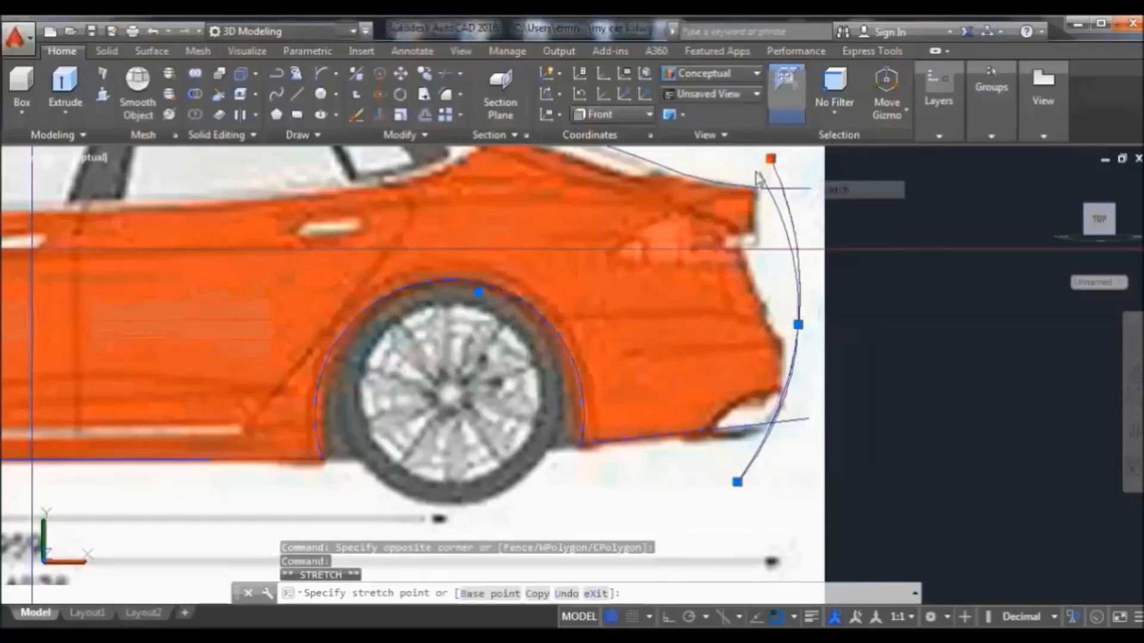
click(735, 155)
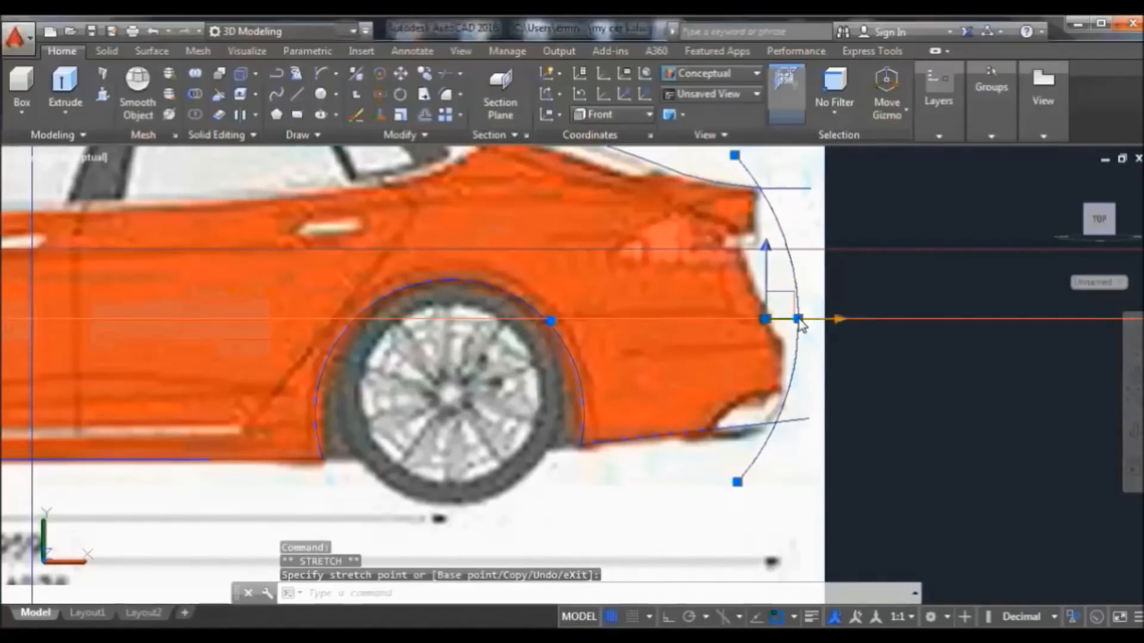
mouse_move(802, 326)
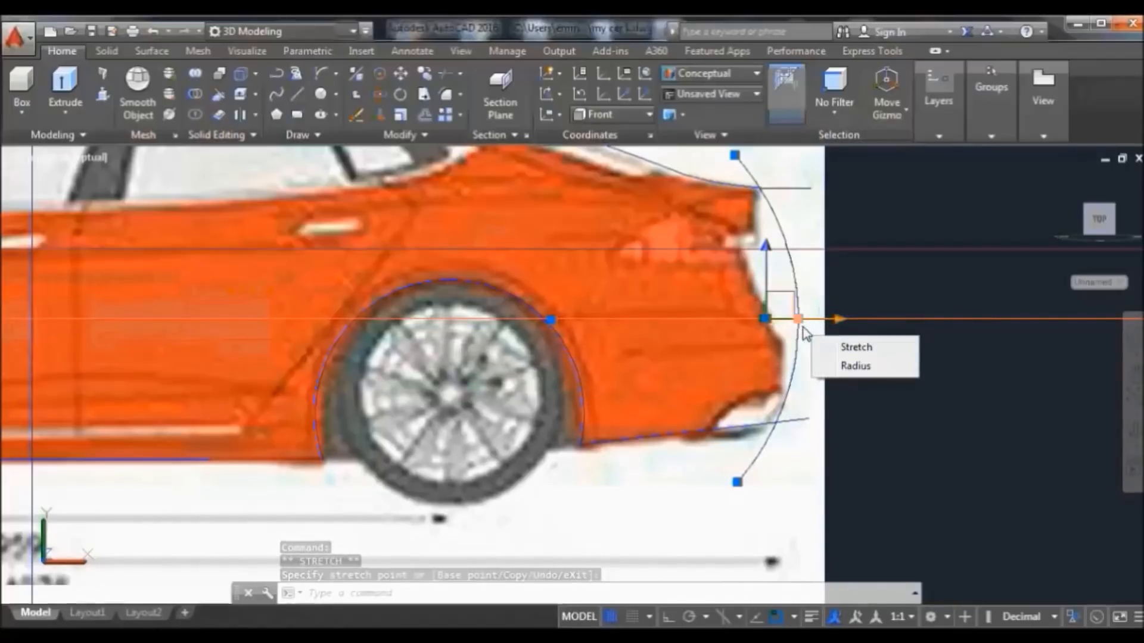
click(855, 346)
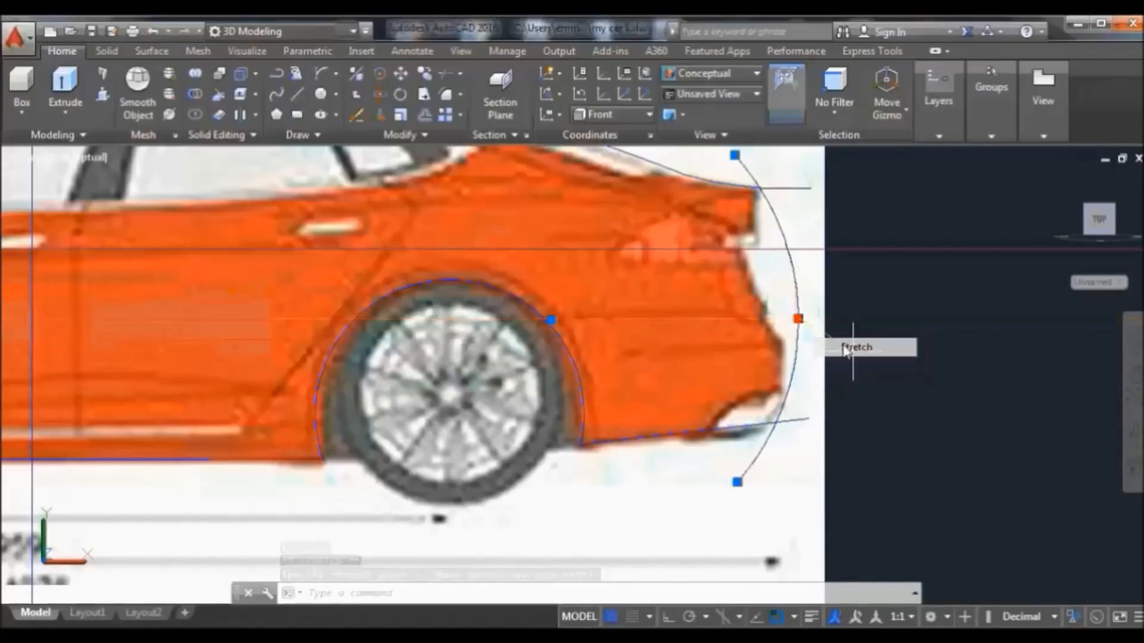
click(787, 319)
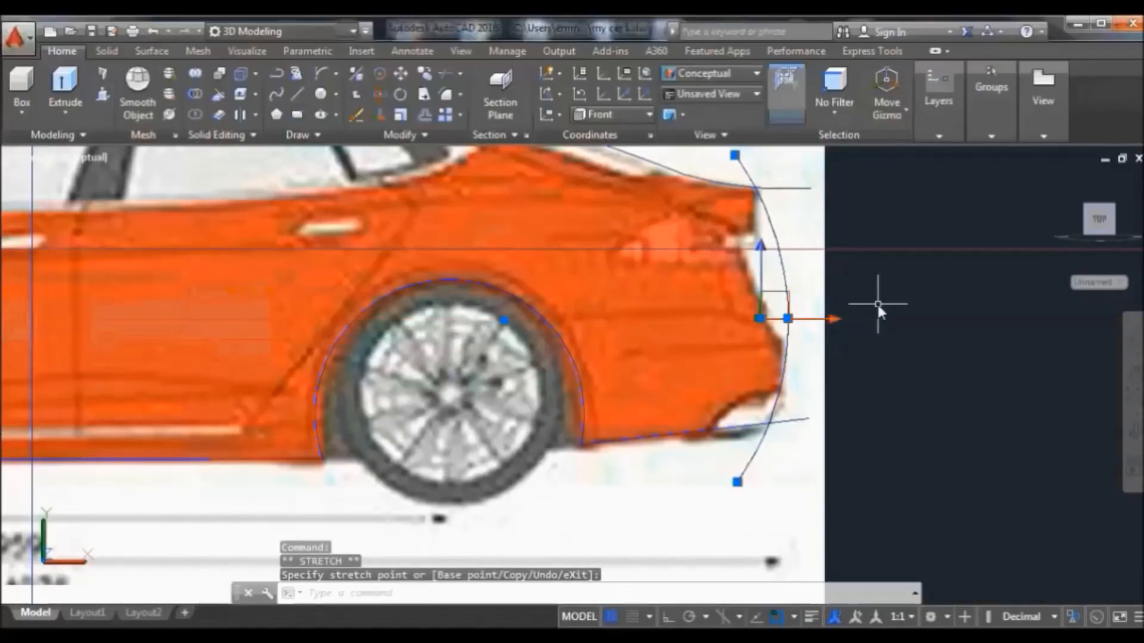
Draw a second arc from the rear deck corner to near the bottom line, following the rear
text(arc)
key(Return)
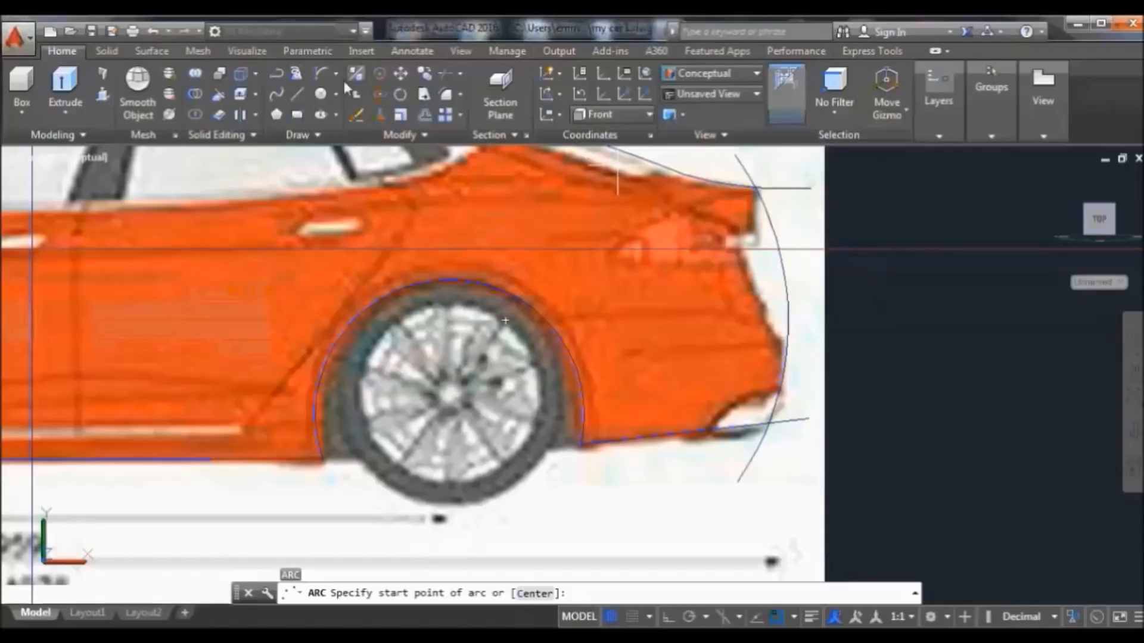
click(320, 77)
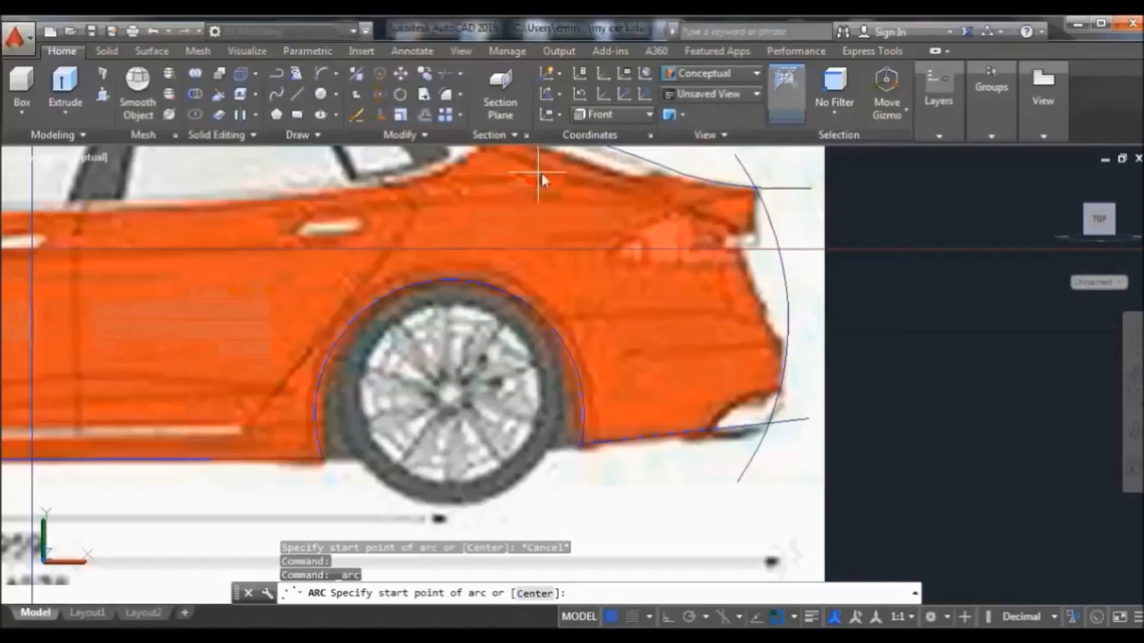
click(754, 187)
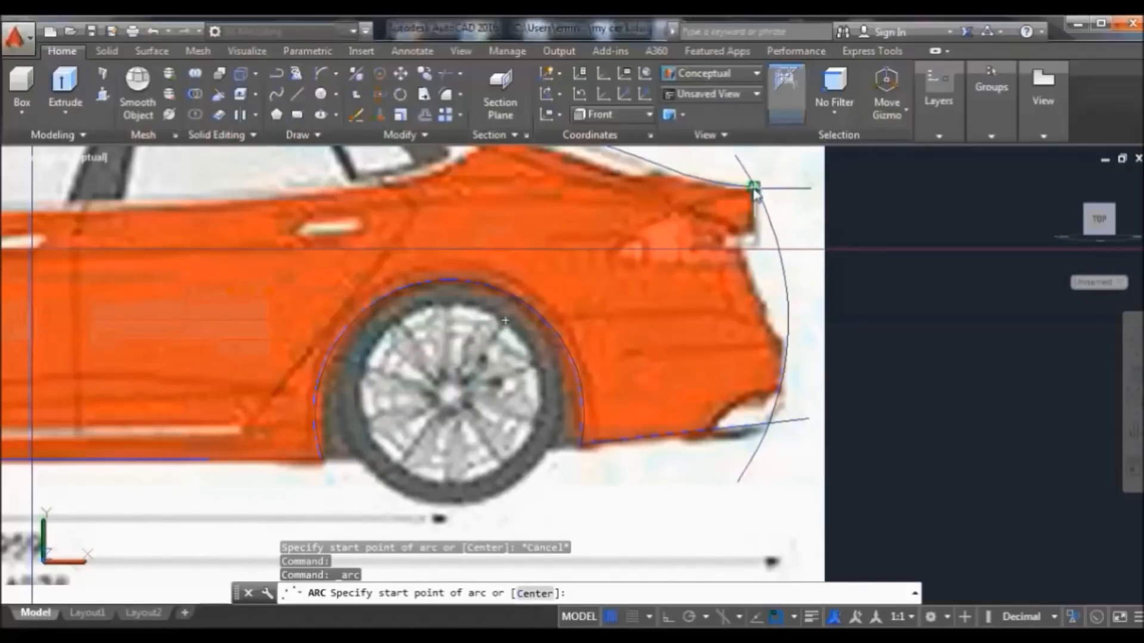
click(805, 402)
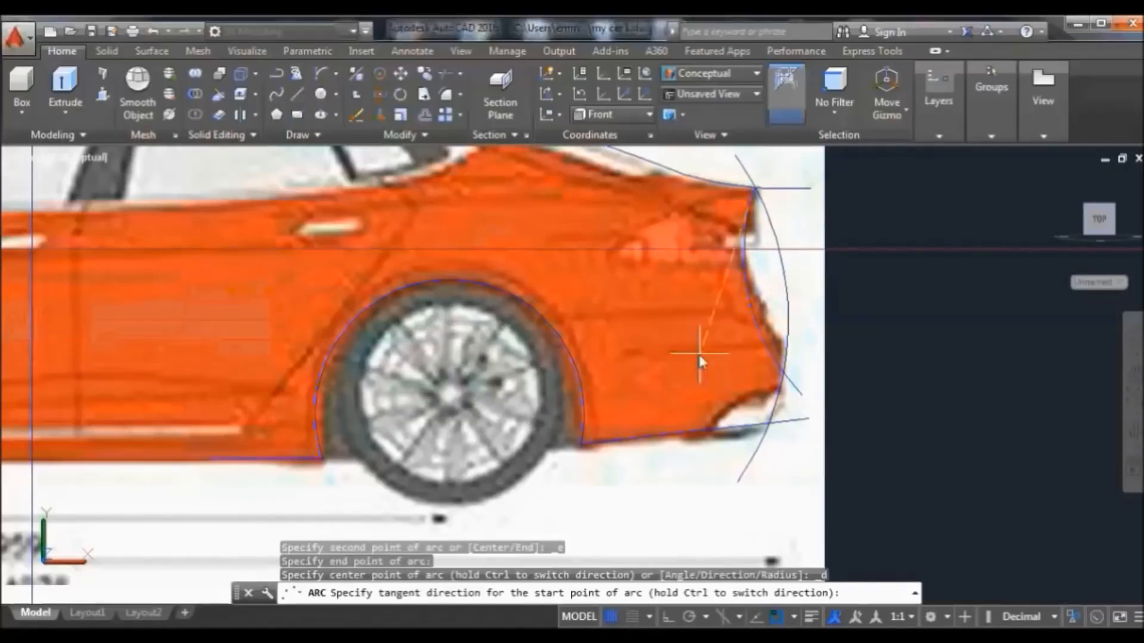
click(737, 354)
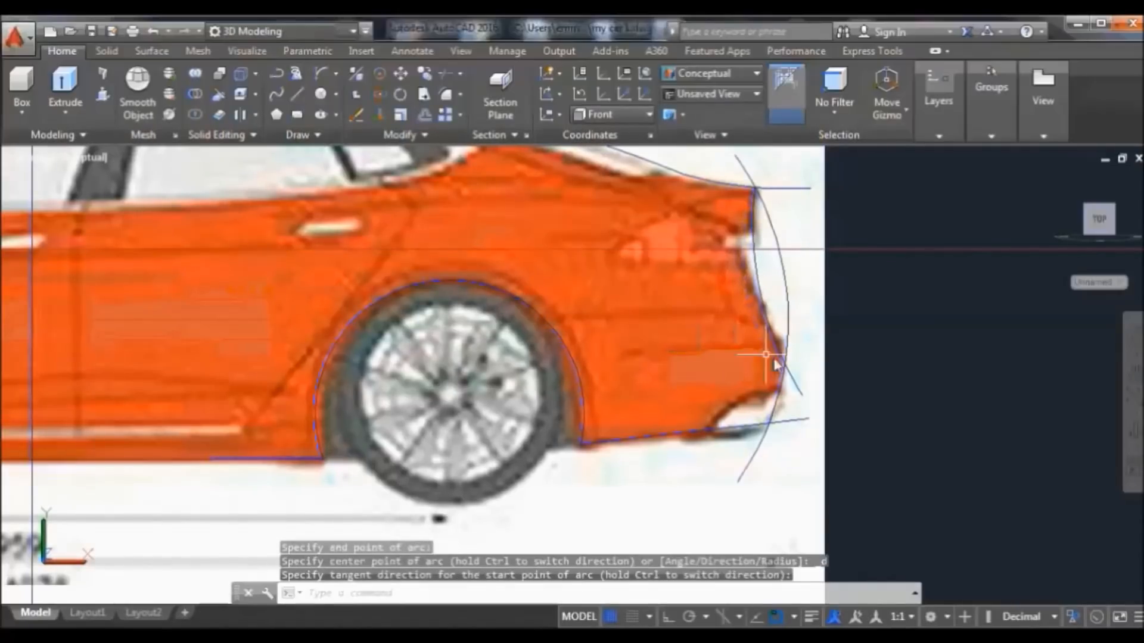
Stretch the second arc's lower end below the bumper and its top end above the deck line
click(802, 396)
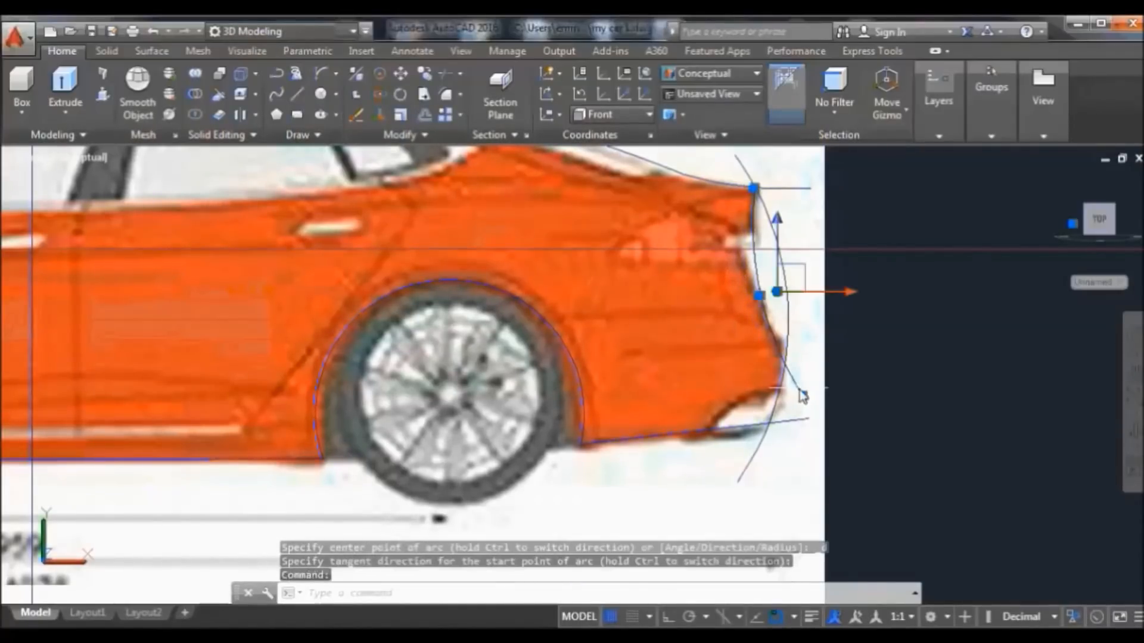
mouse_move(803, 396)
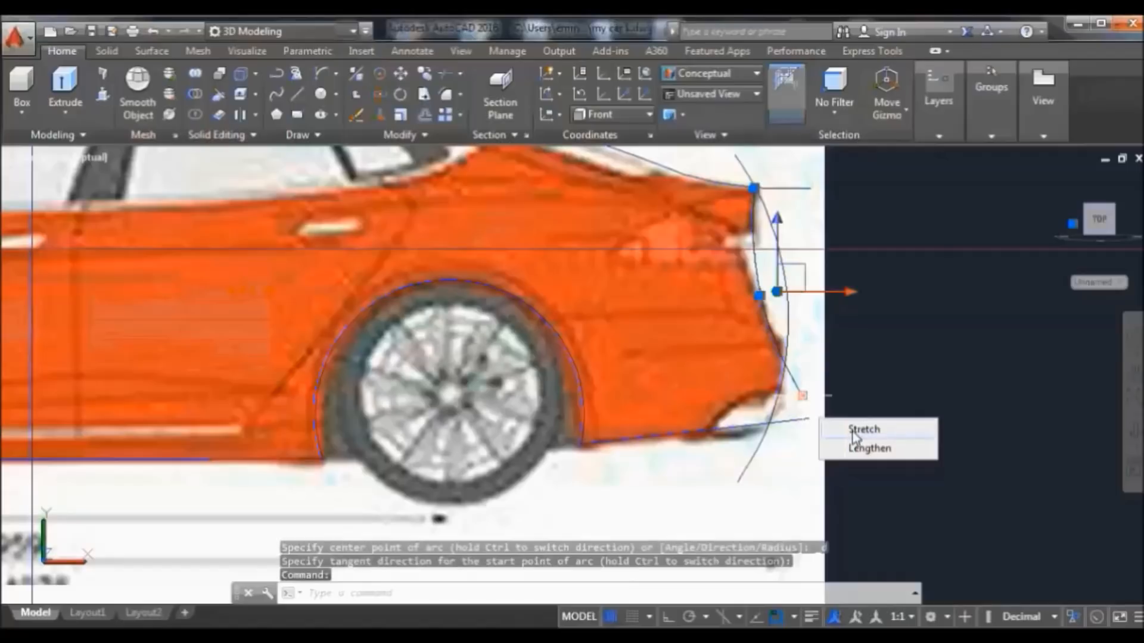
click(858, 430)
click(809, 374)
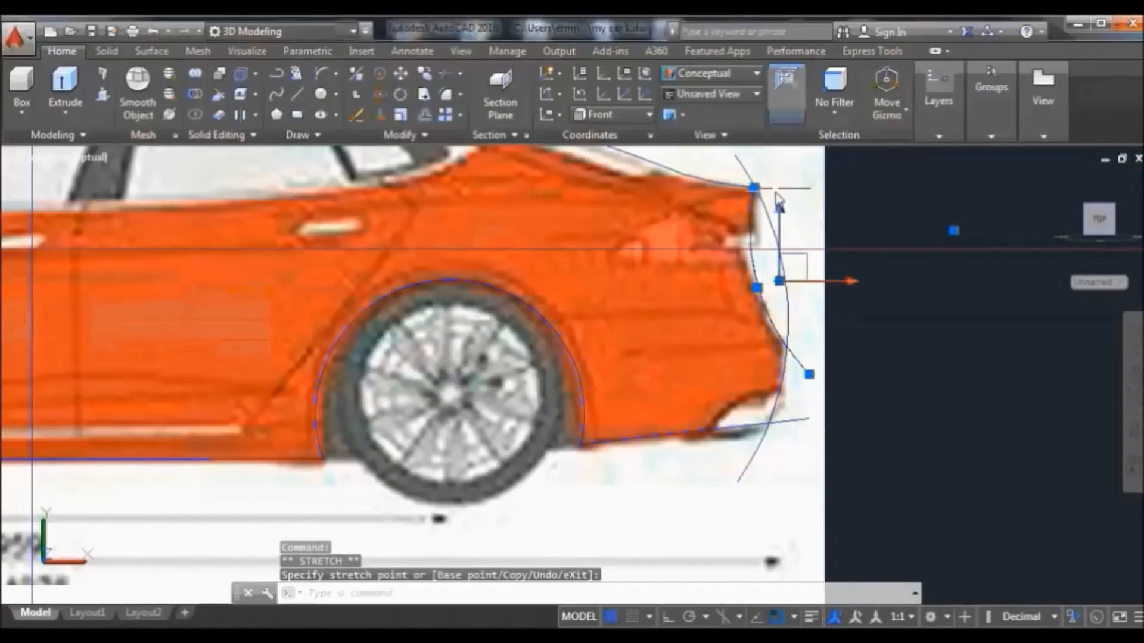
click(754, 189)
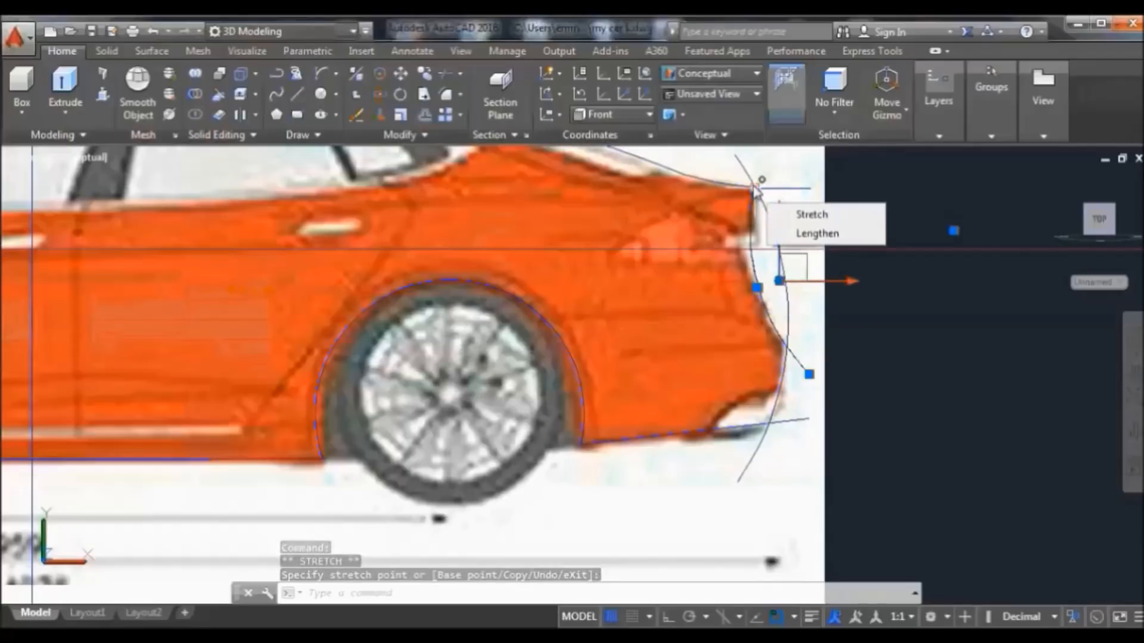
click(778, 153)
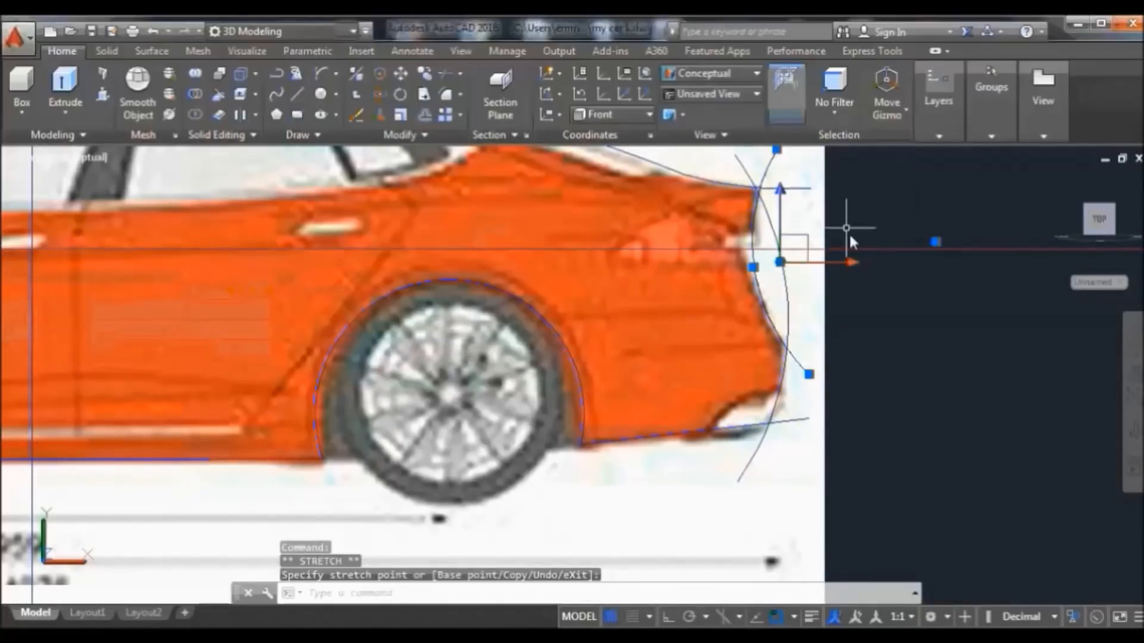
key(Return)
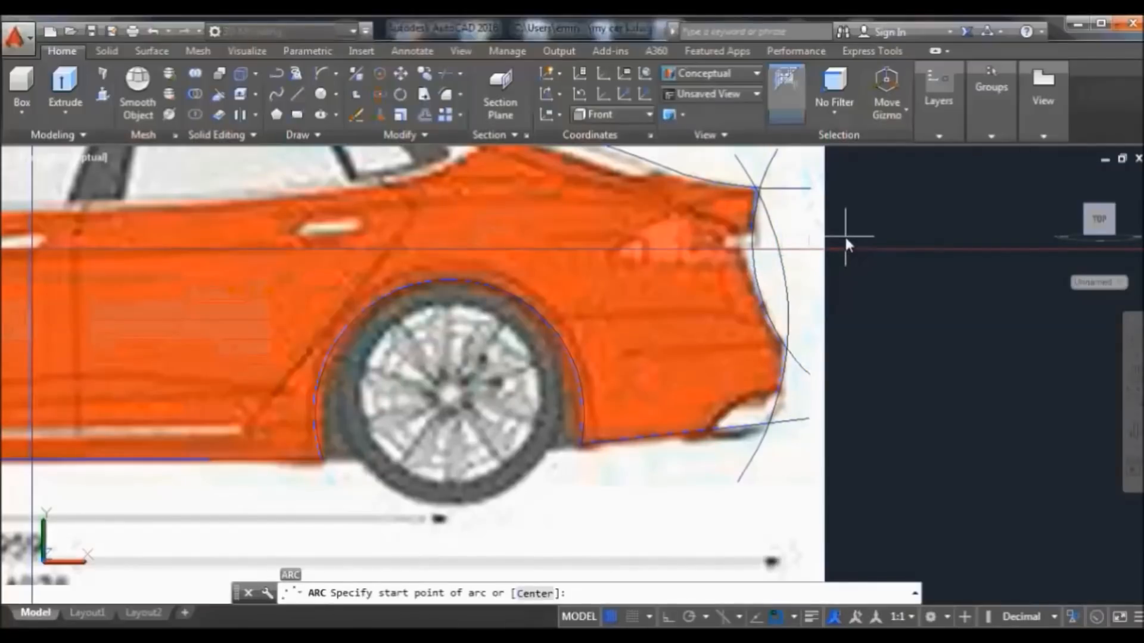
click(446, 72)
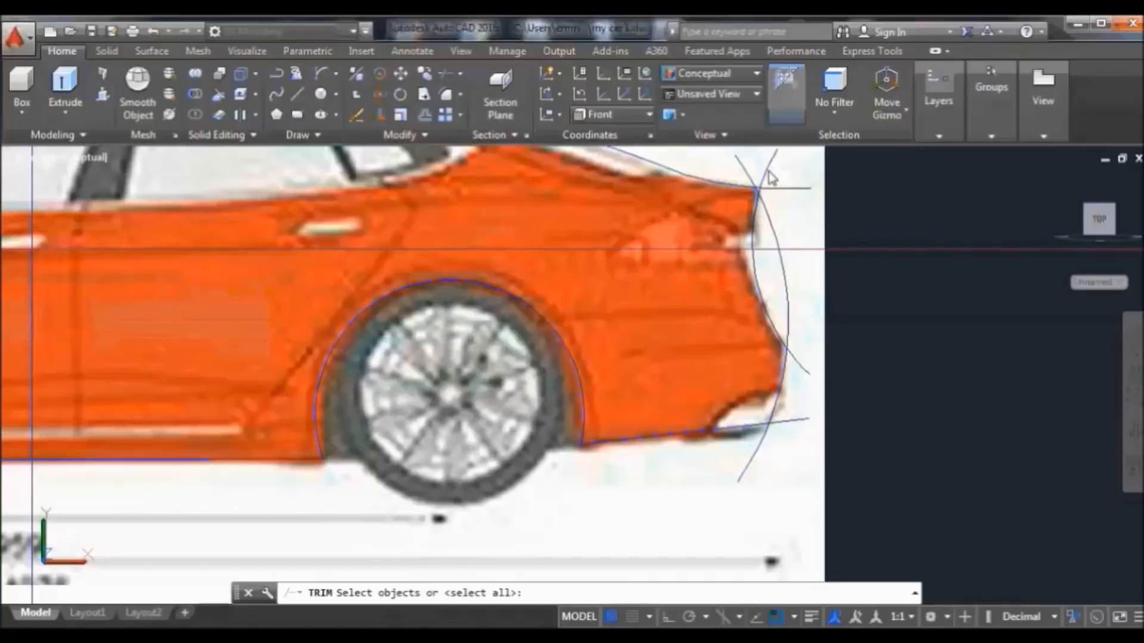
Trim the overhanging rear curve ends using all objects as cutting edges and crossing windows
key(Return)
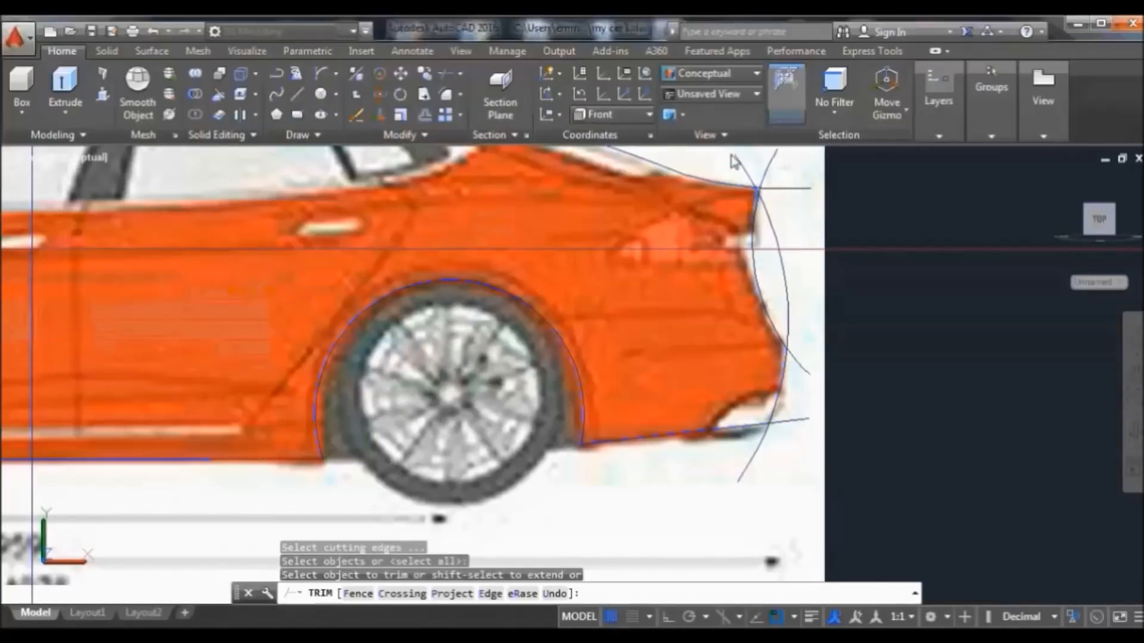
click(725, 192)
scroll(767, 204, up, 2)
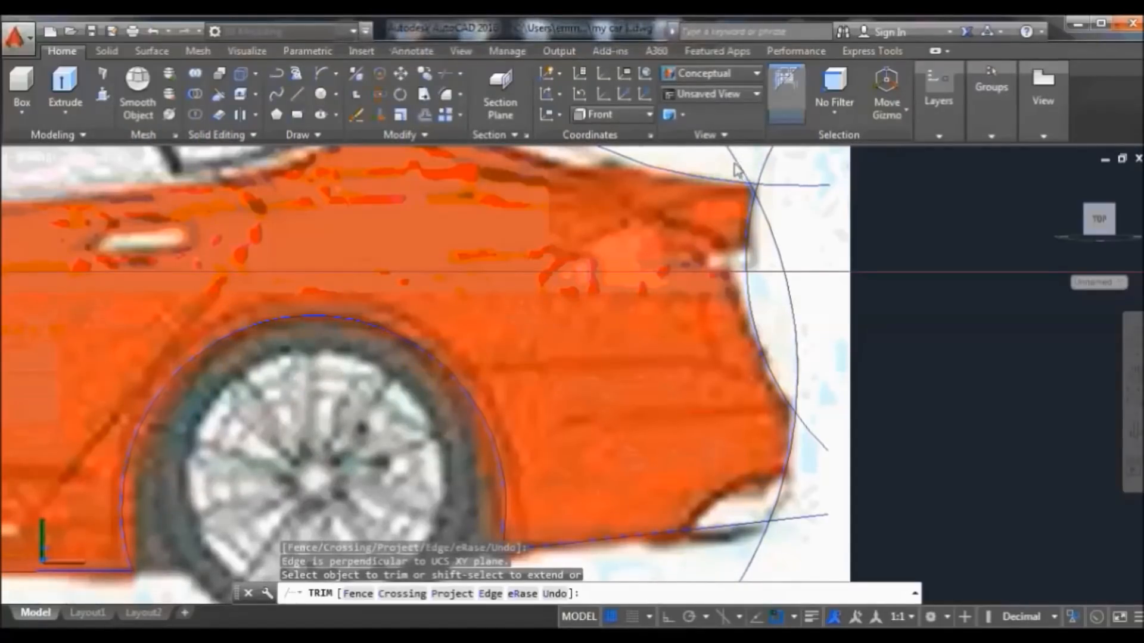
right_click(820, 210)
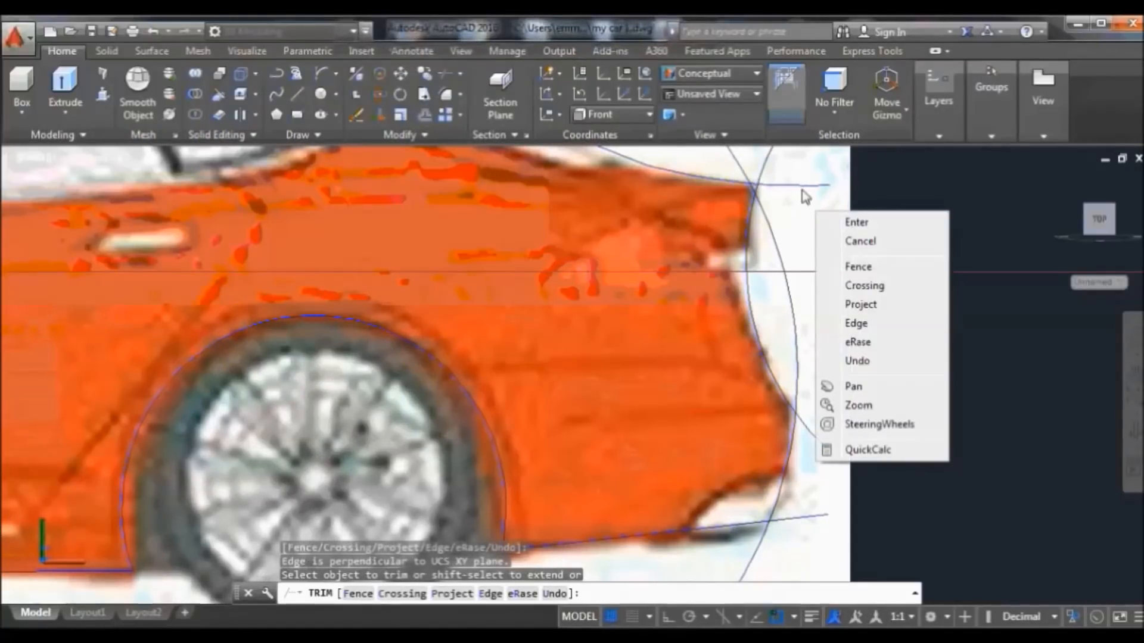
click(800, 190)
click(732, 154)
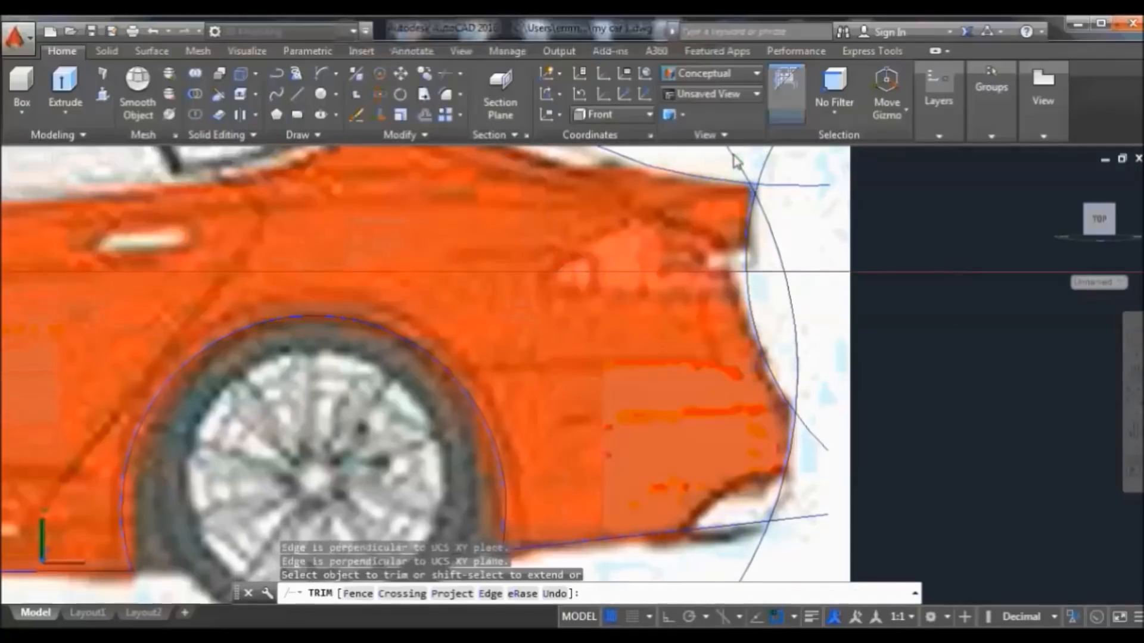
right_click(878, 216)
click(898, 206)
click(852, 217)
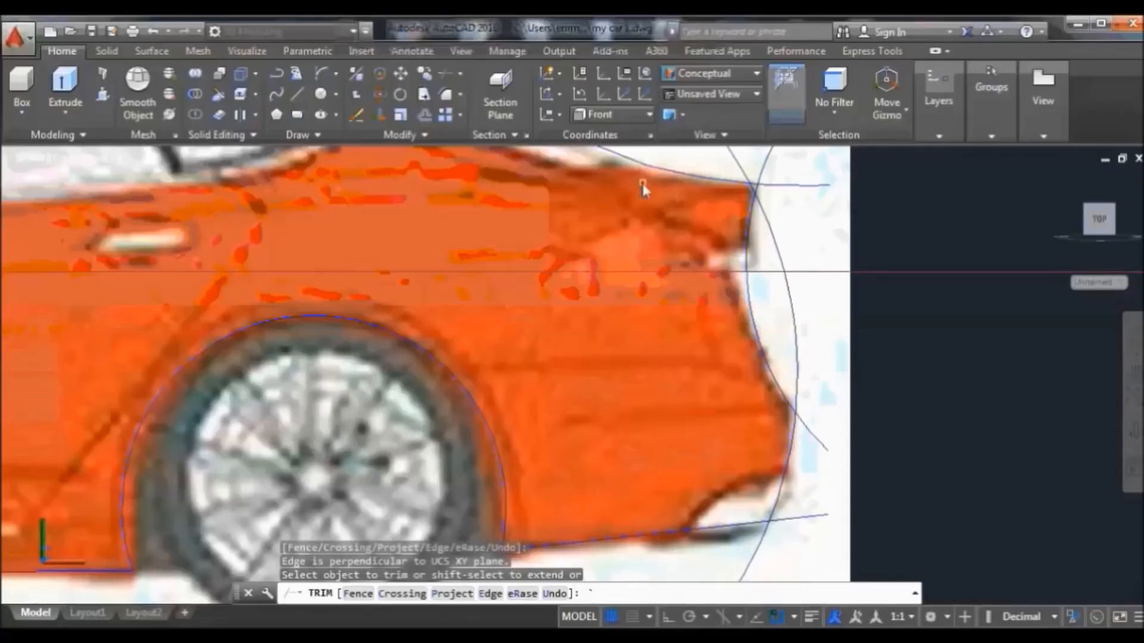
Run Trim again to cut away the outer arc's excess pieces
click(448, 74)
key(Return)
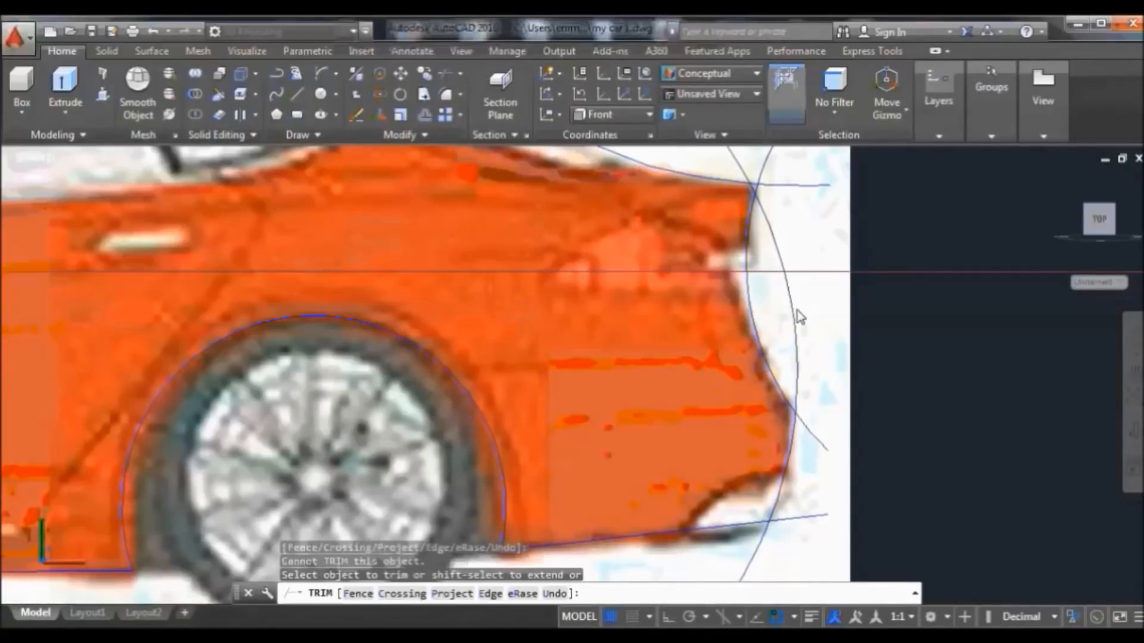
click(794, 304)
click(794, 304)
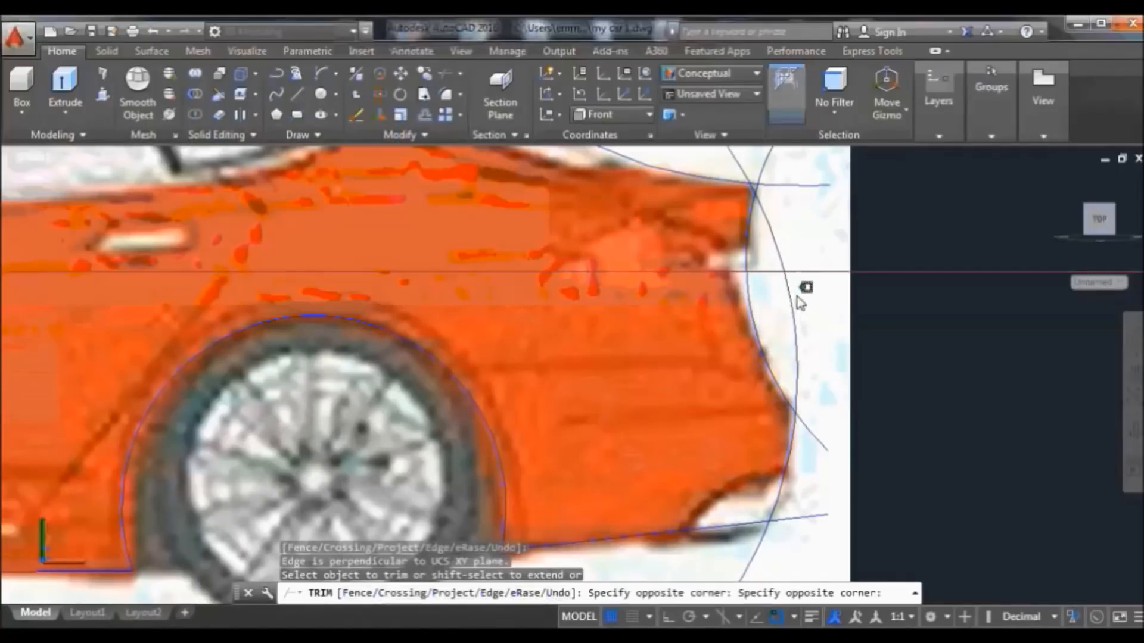
click(795, 304)
click(838, 358)
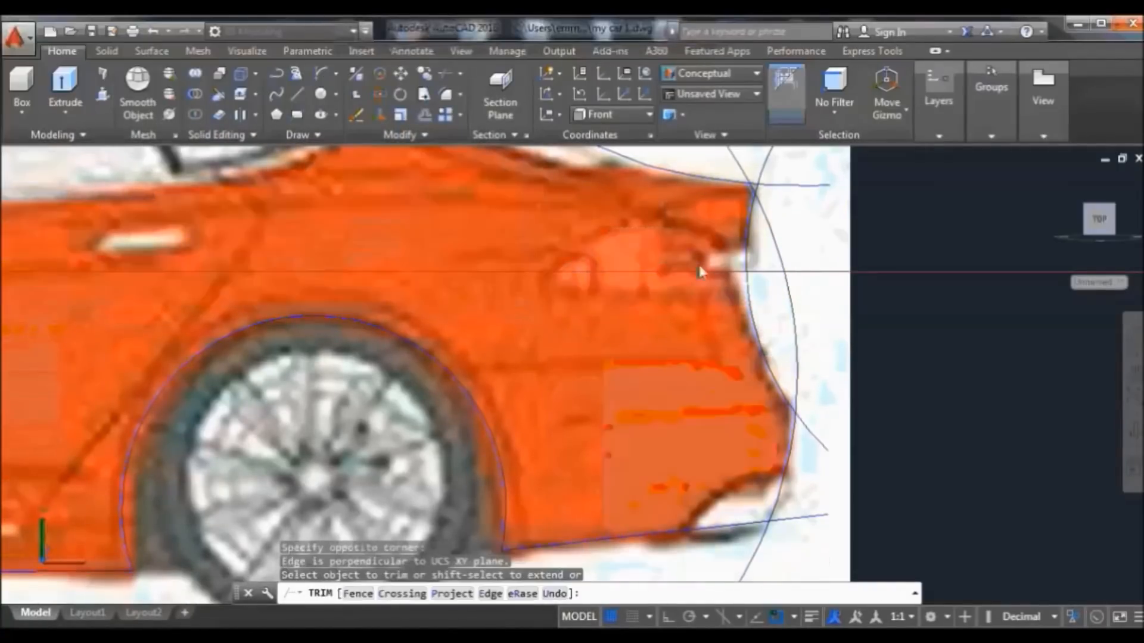
Undo the trim, the grip edits and the rear arcs from the Quick Access Toolbar
click(153, 31)
click(153, 31)
click(152, 32)
click(153, 31)
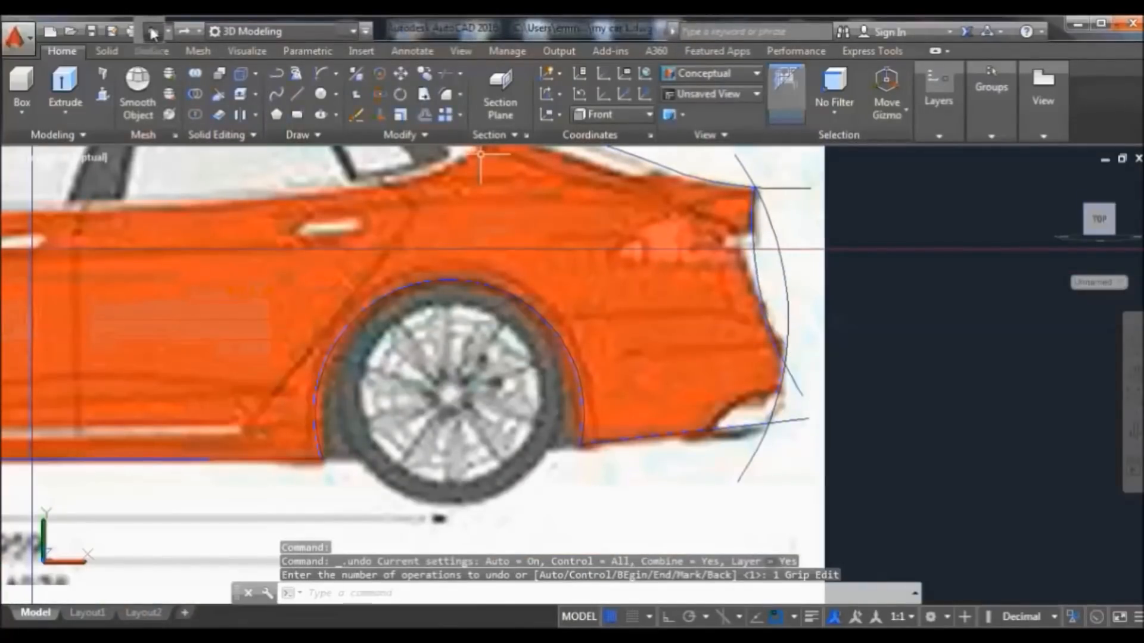
click(152, 31)
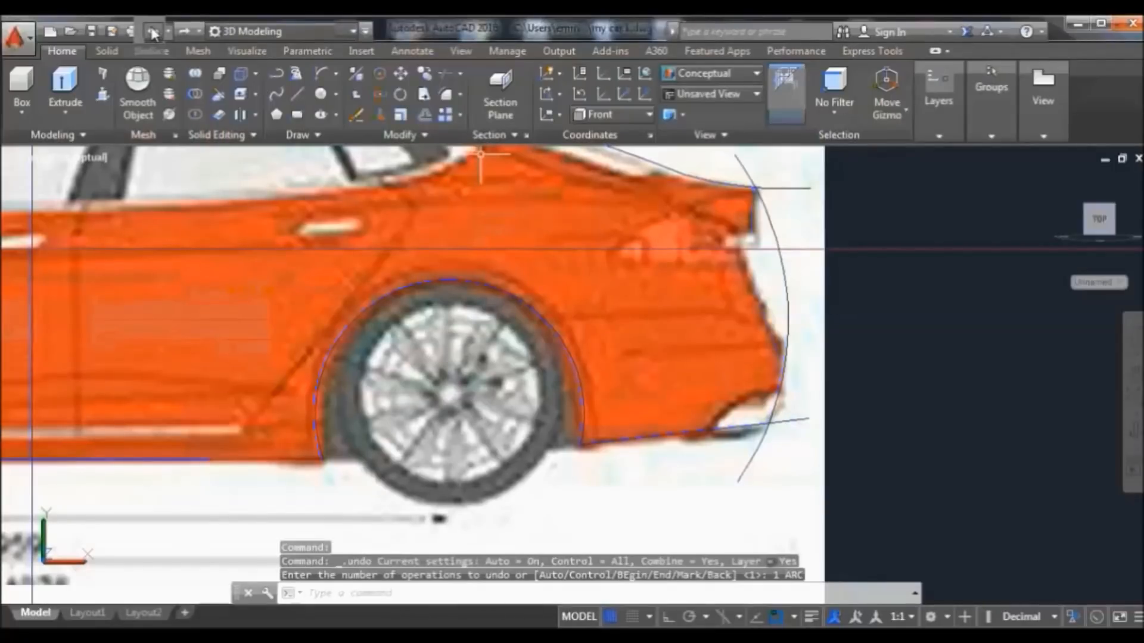
click(153, 31)
click(152, 31)
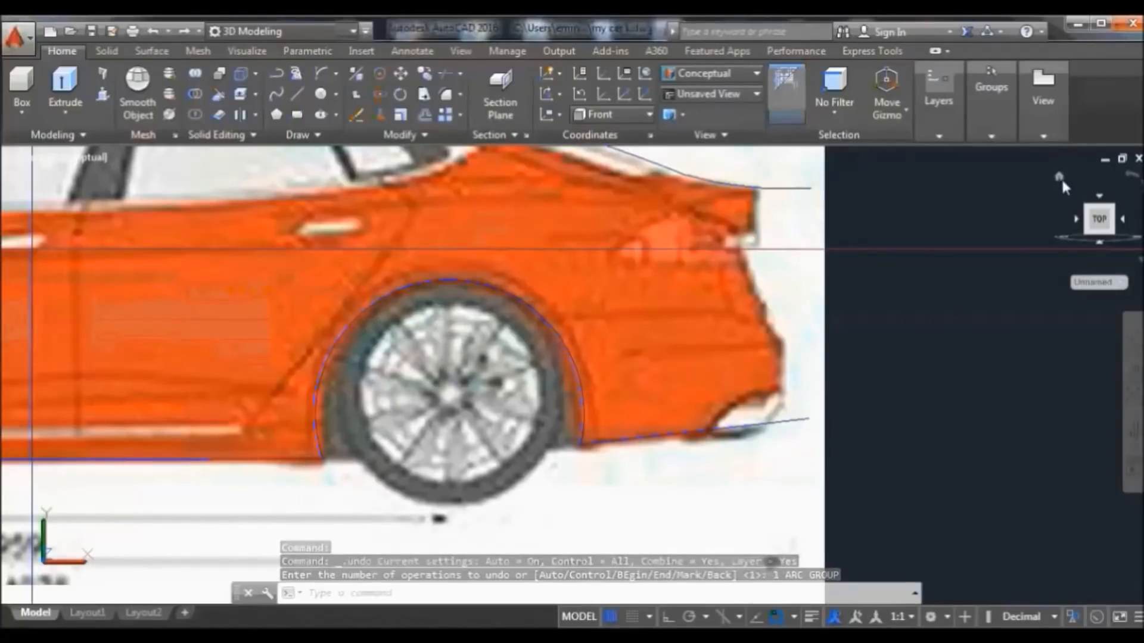
Return to the 3D Home view, move the UCS origin to the car's front corner, then undo it
click(1063, 178)
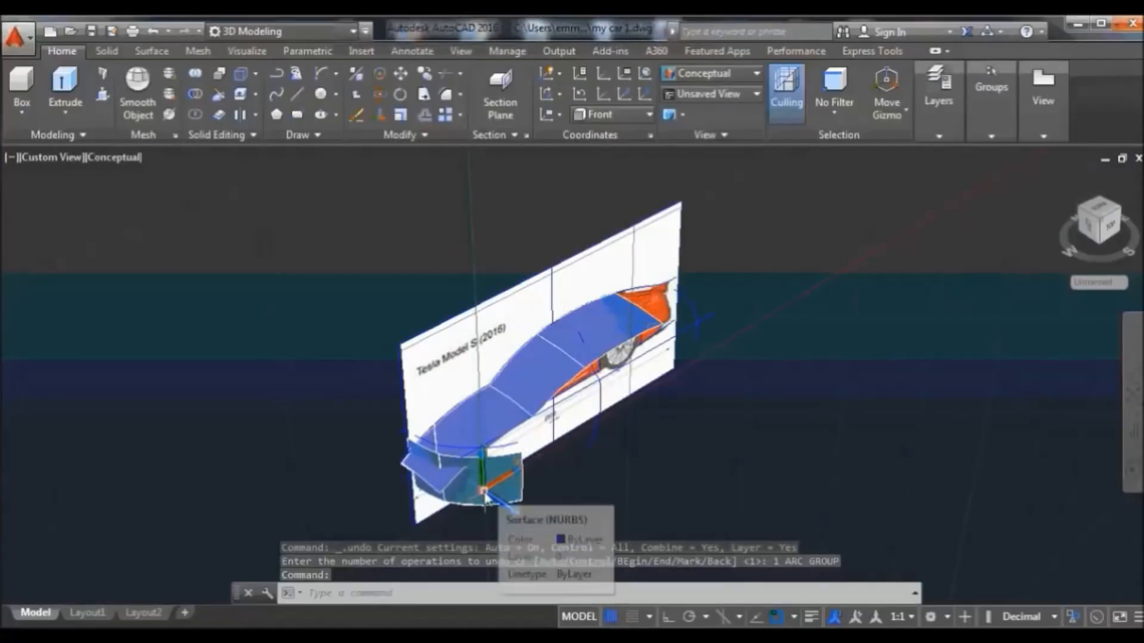
click(487, 494)
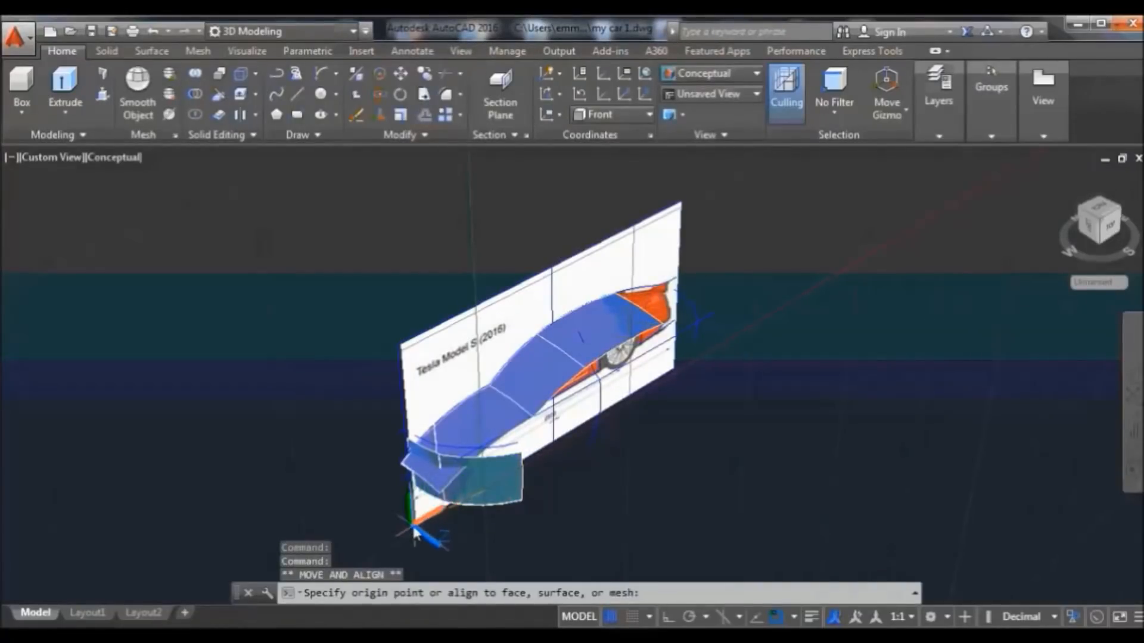
scroll(437, 528, up, 2)
scroll(443, 528, down, 2)
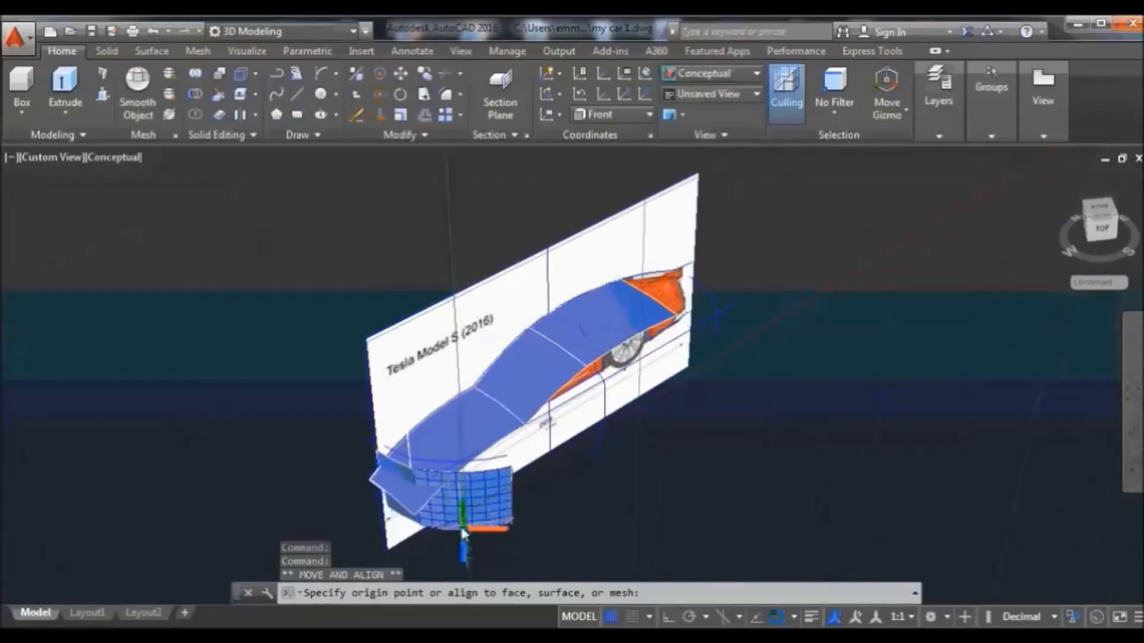
click(386, 552)
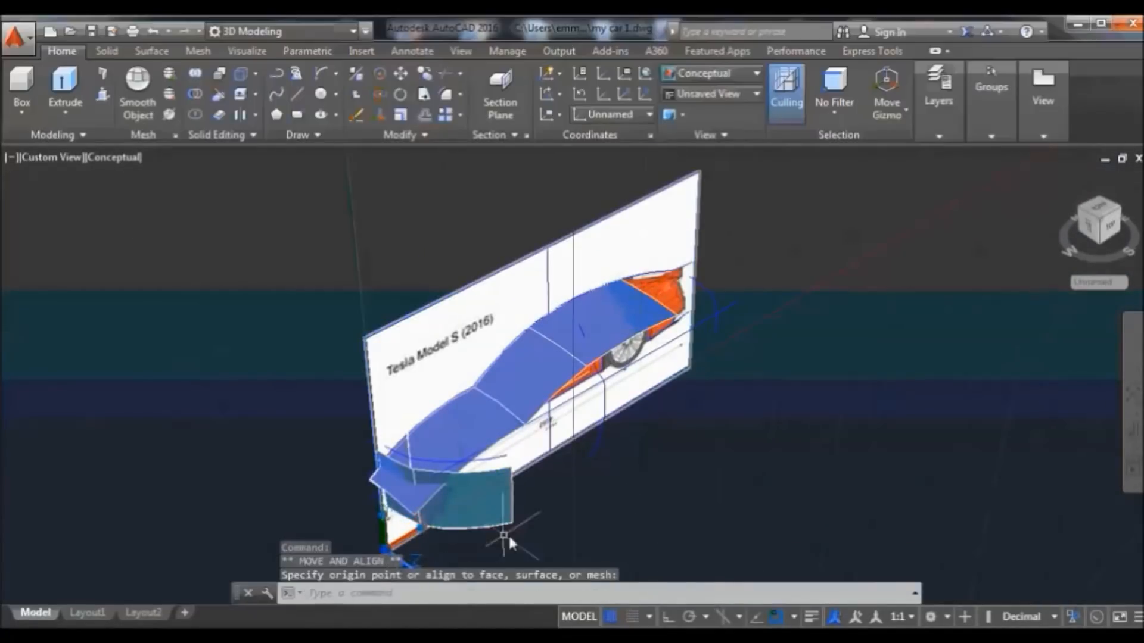
key(Return)
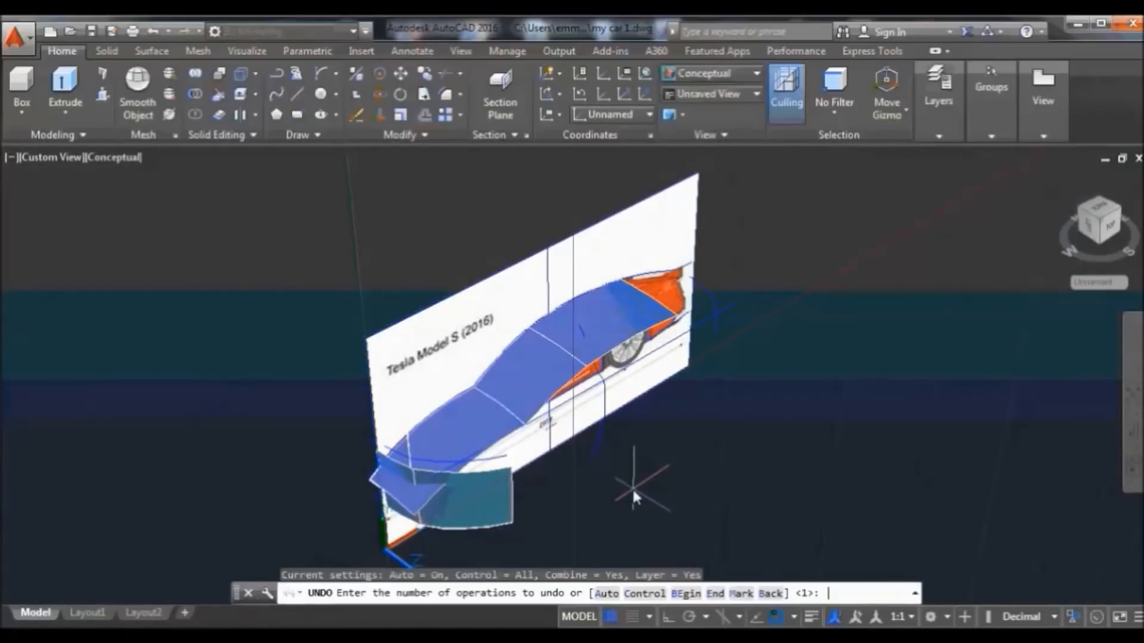
key(Return)
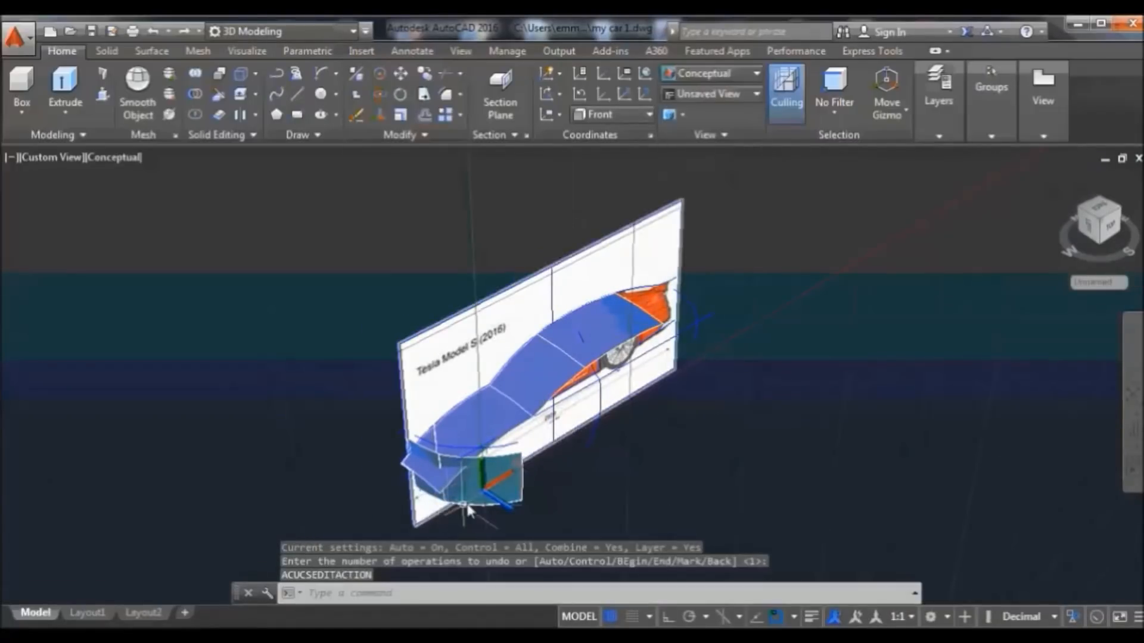
Try placing the UCS origin on the front nose solid's face, then cancel
click(486, 500)
click(486, 499)
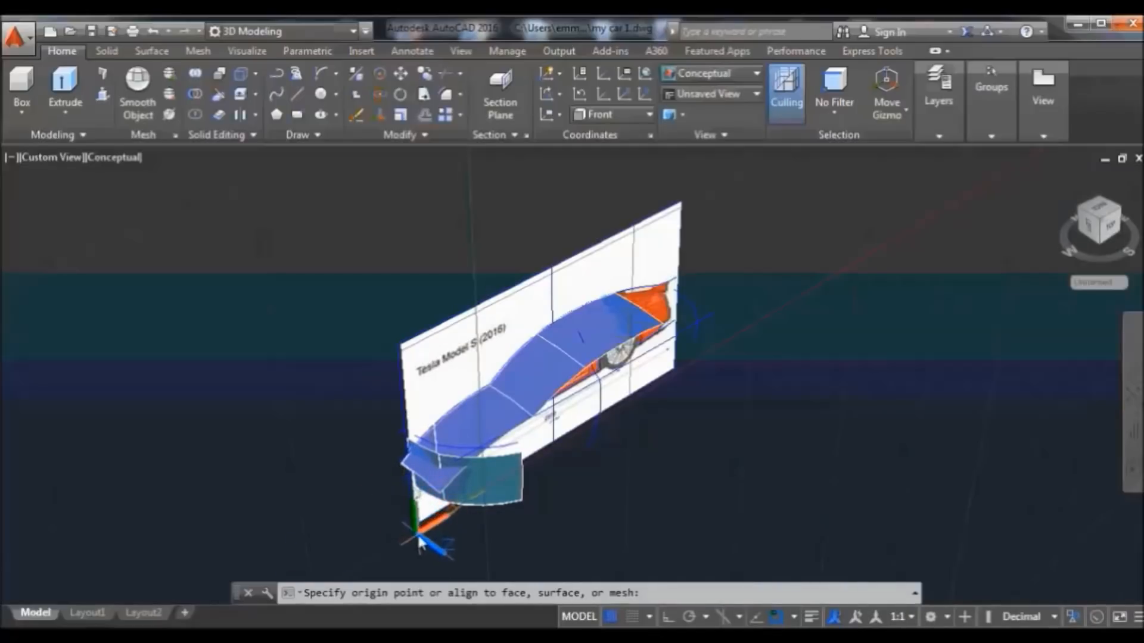
click(482, 489)
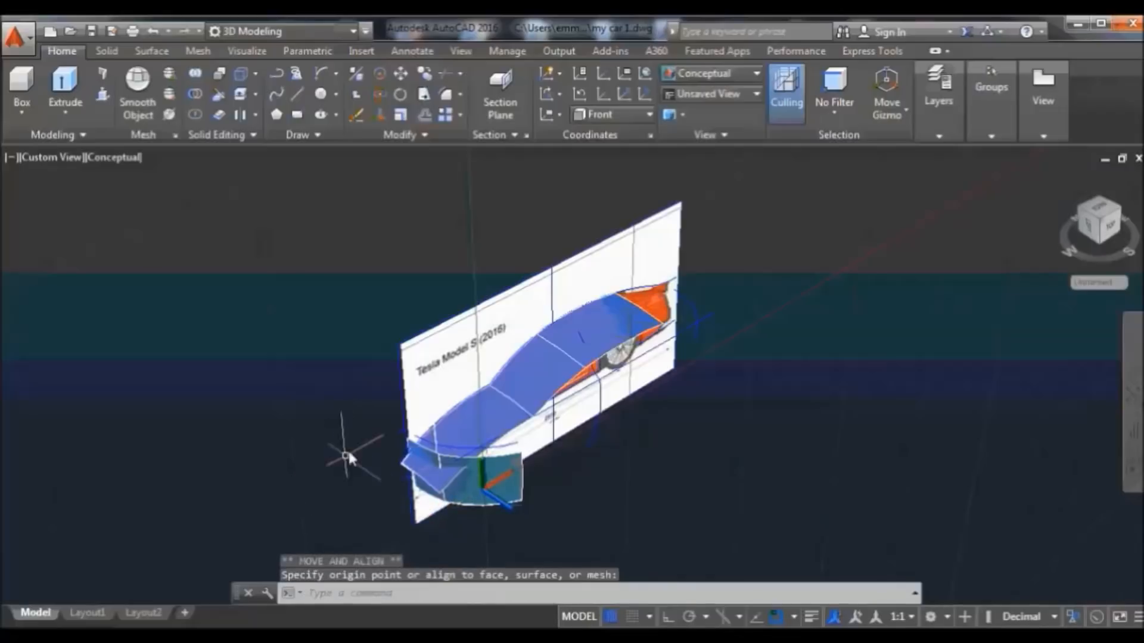
key(Escape)
Select the windscreen, hood and front nose surfaces
click(537, 385)
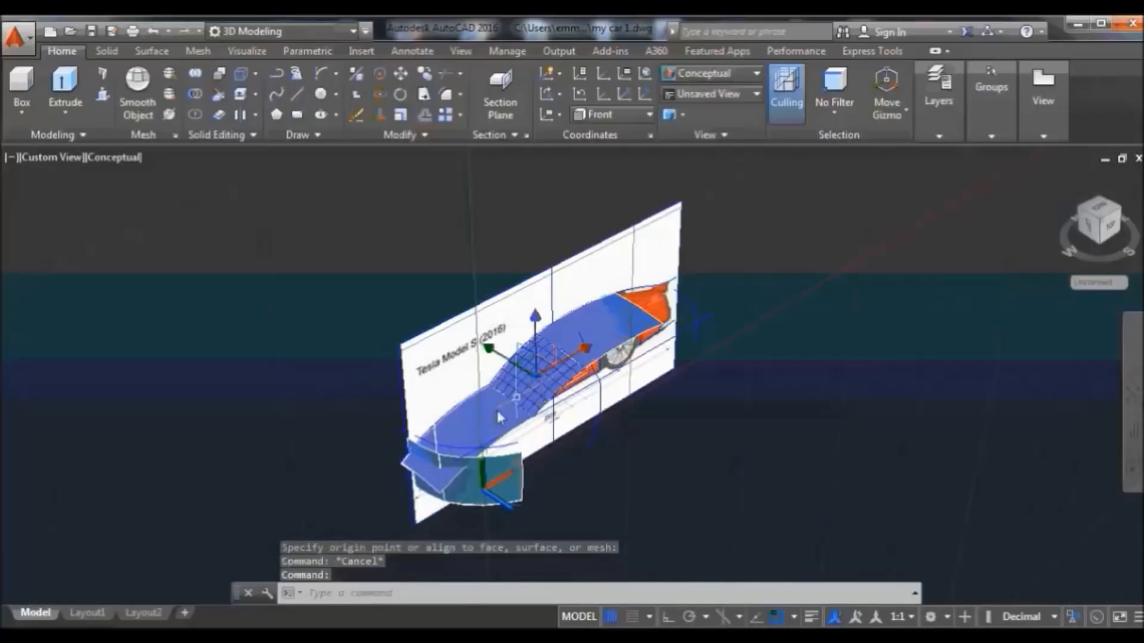
click(485, 430)
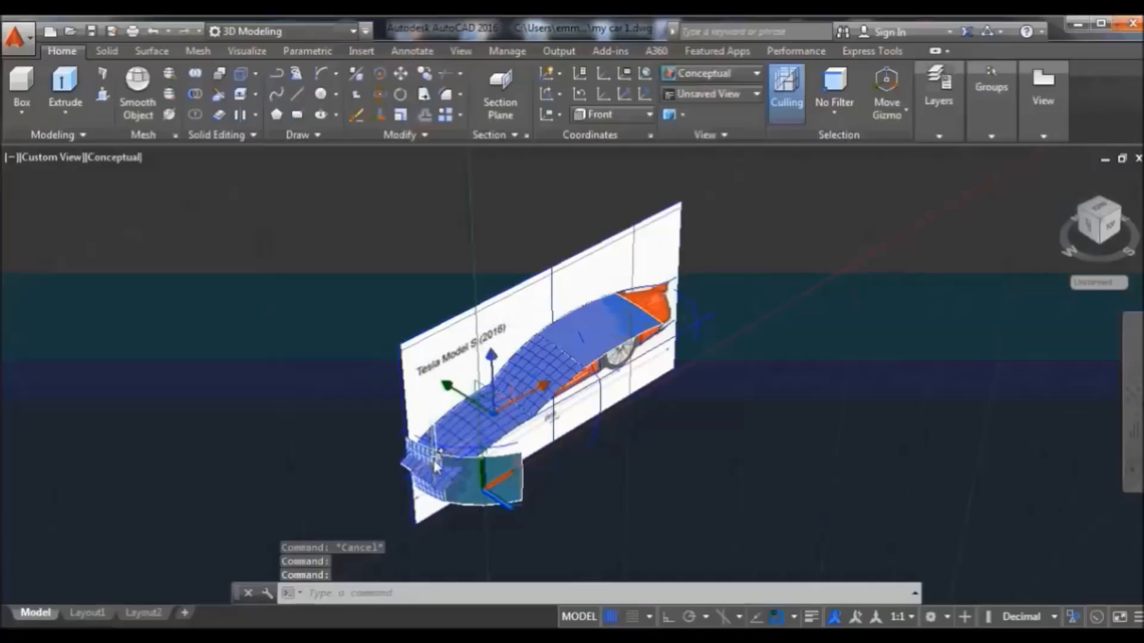
click(435, 471)
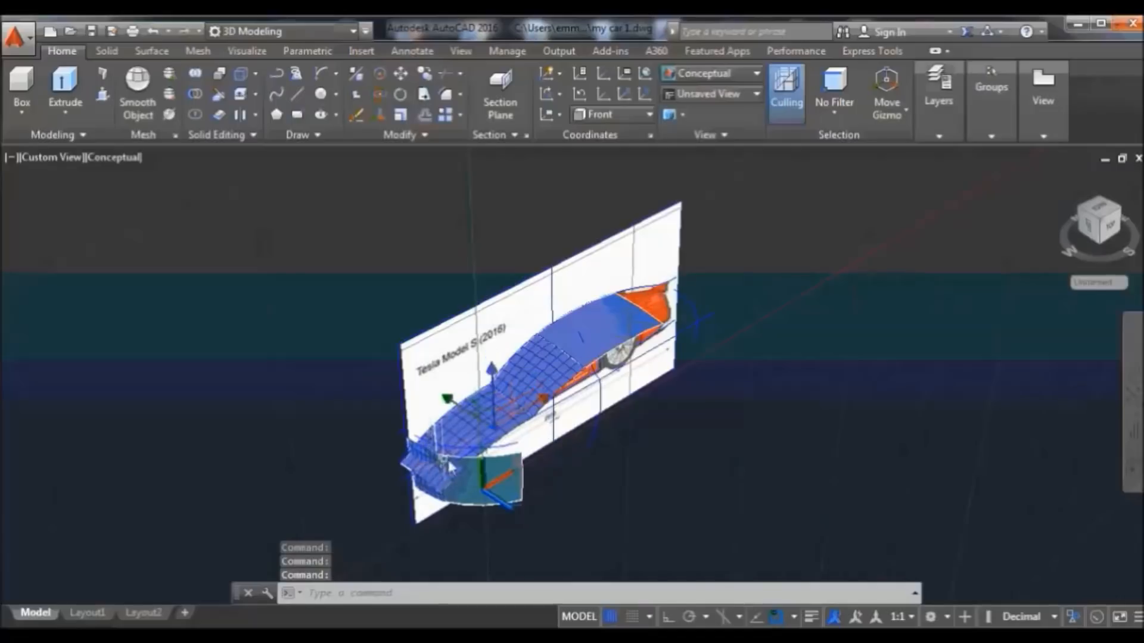
Add the roof, hide the selected body surfaces, and erase the rear curve
click(620, 333)
right_click(614, 334)
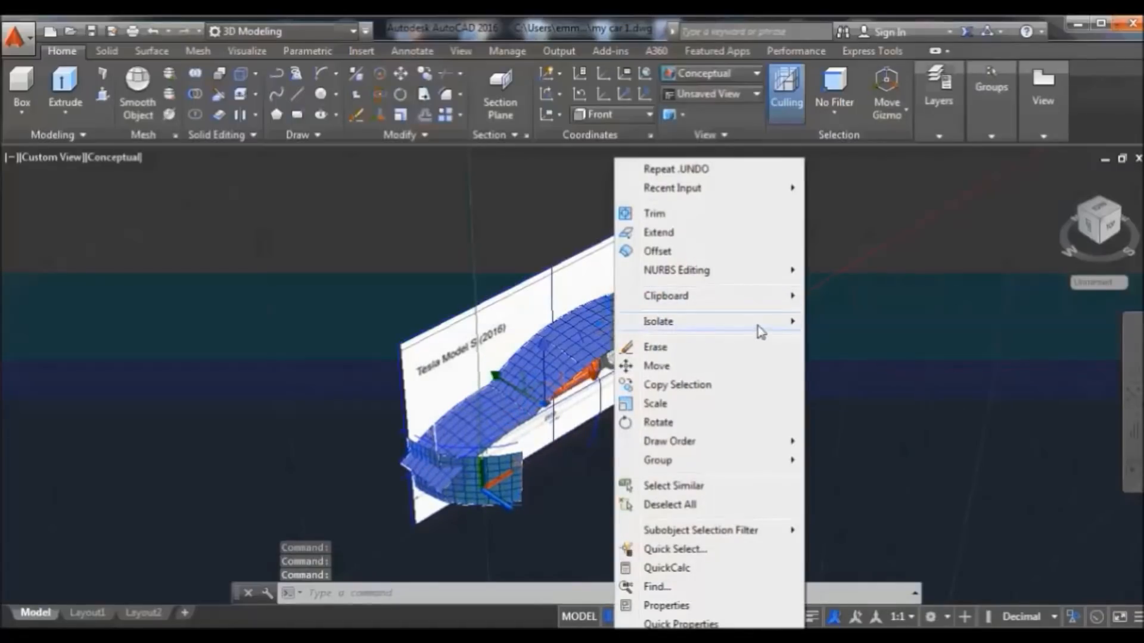
mouse_move(759, 325)
click(844, 342)
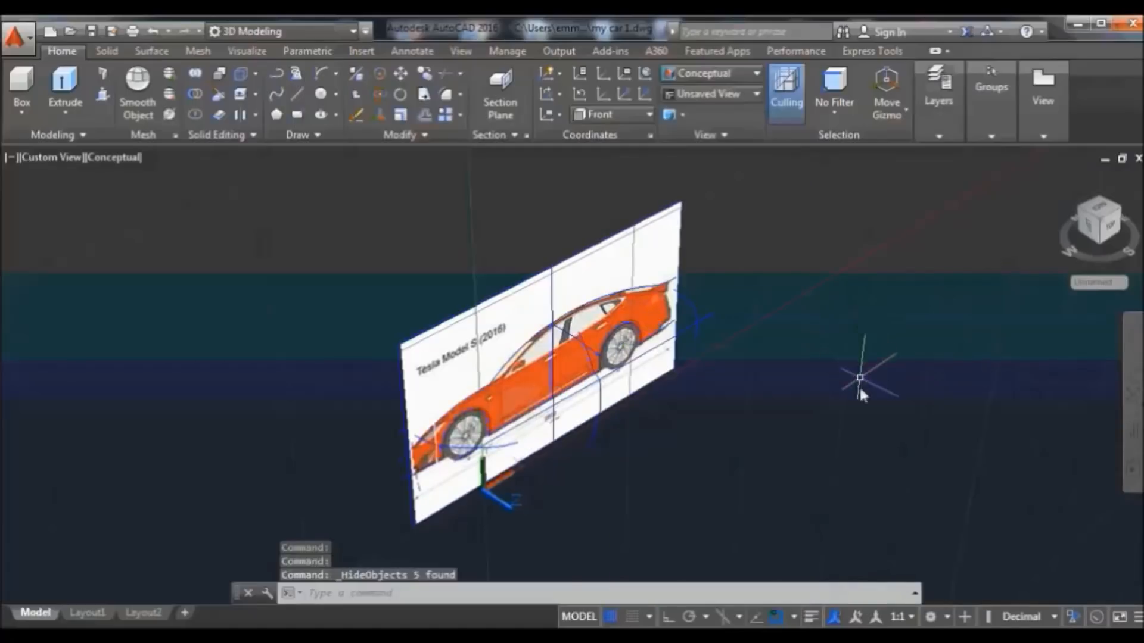
click(691, 302)
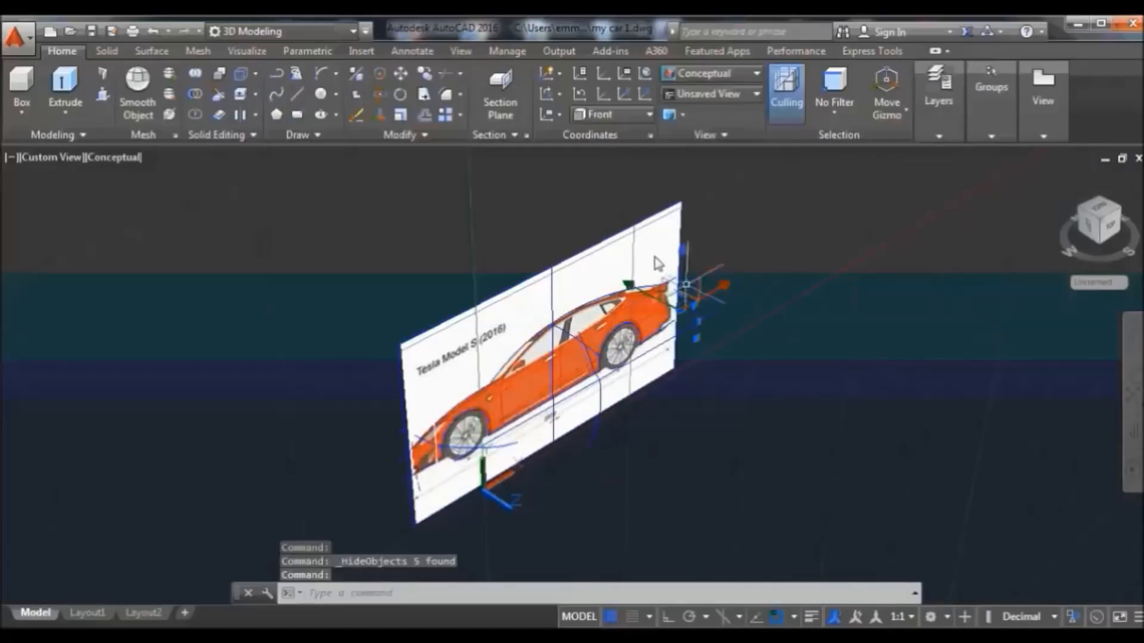
click(356, 115)
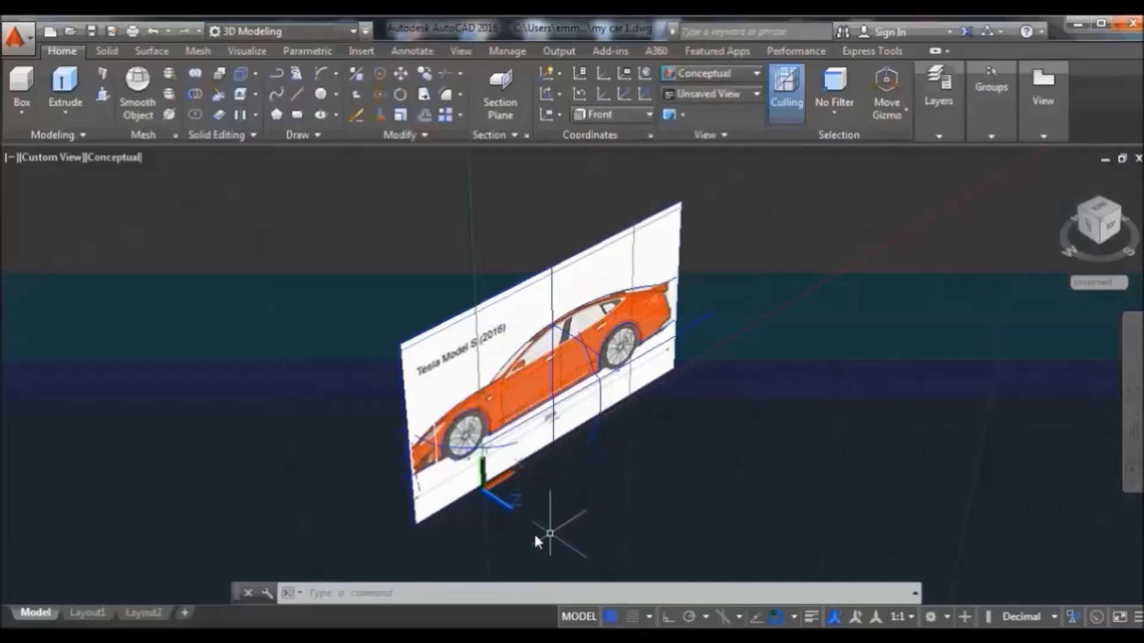
Move the UCS origin to the image plane's lower-left corner
click(489, 493)
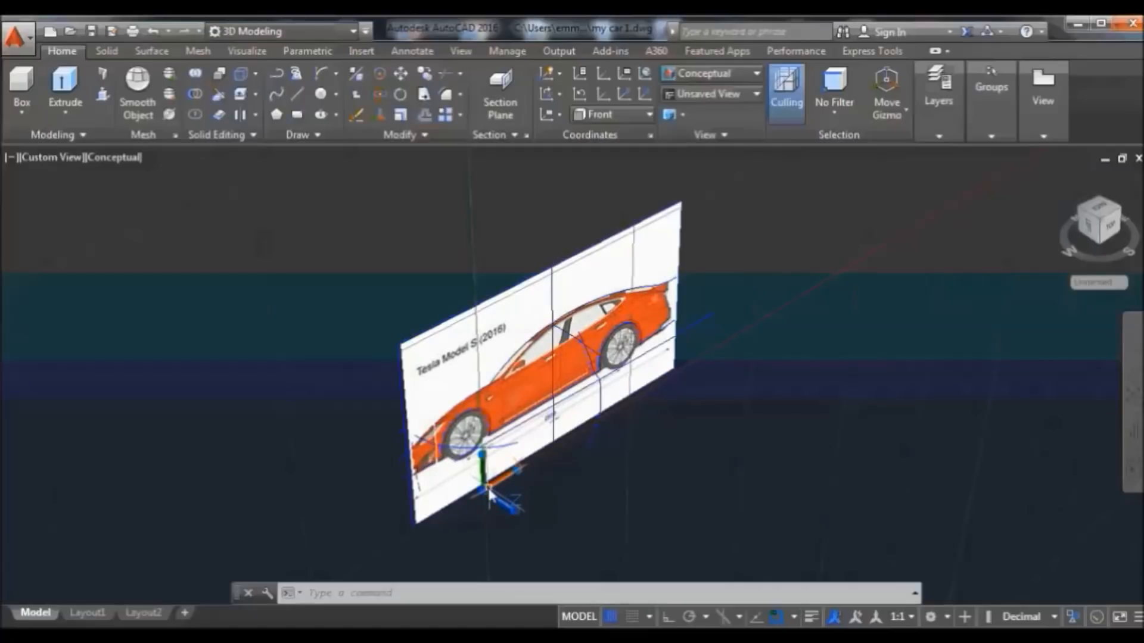
click(482, 496)
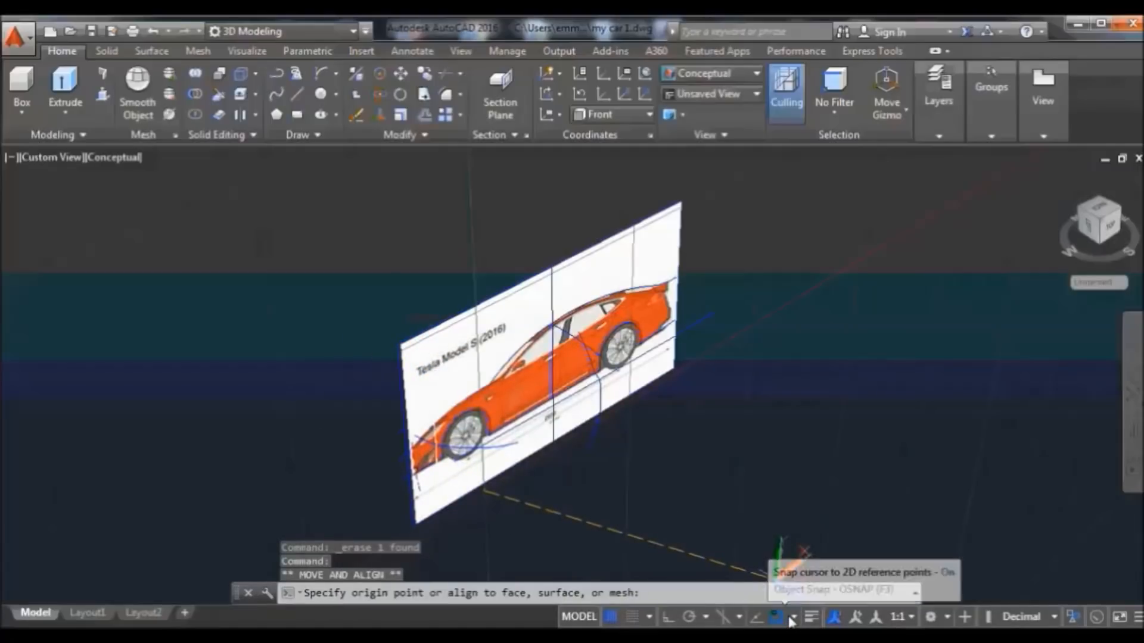
click(793, 618)
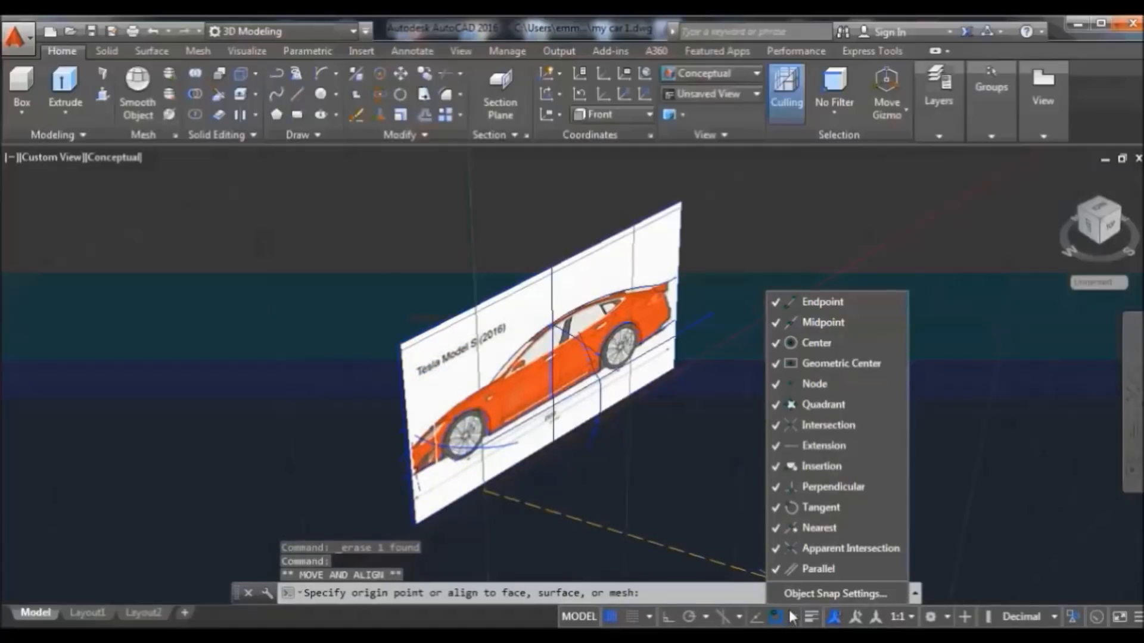
click(743, 537)
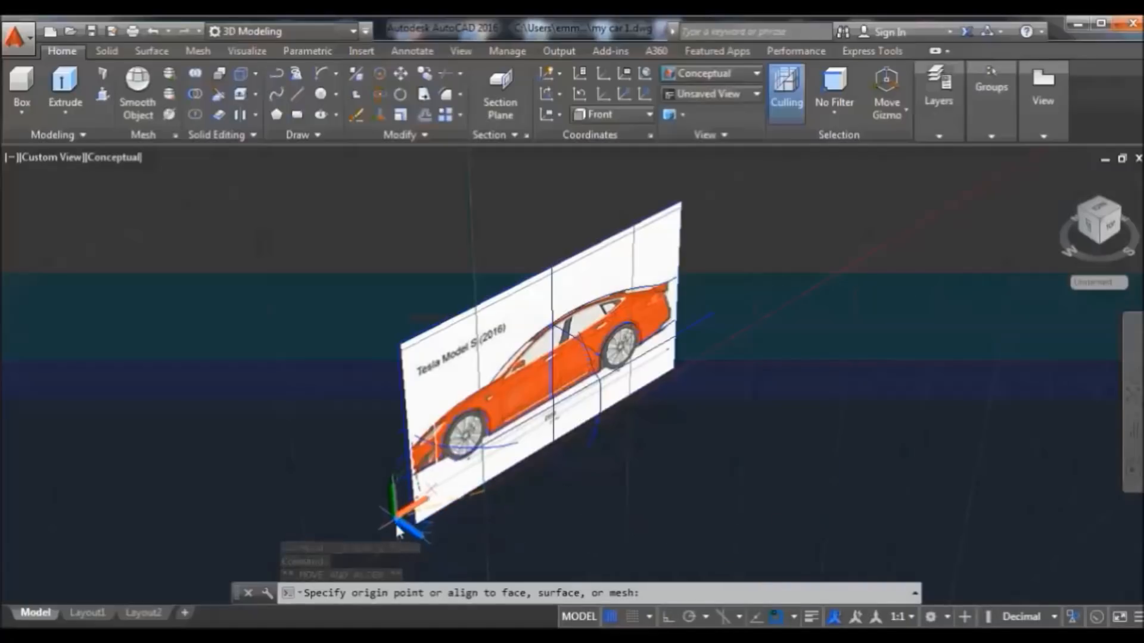
click(408, 541)
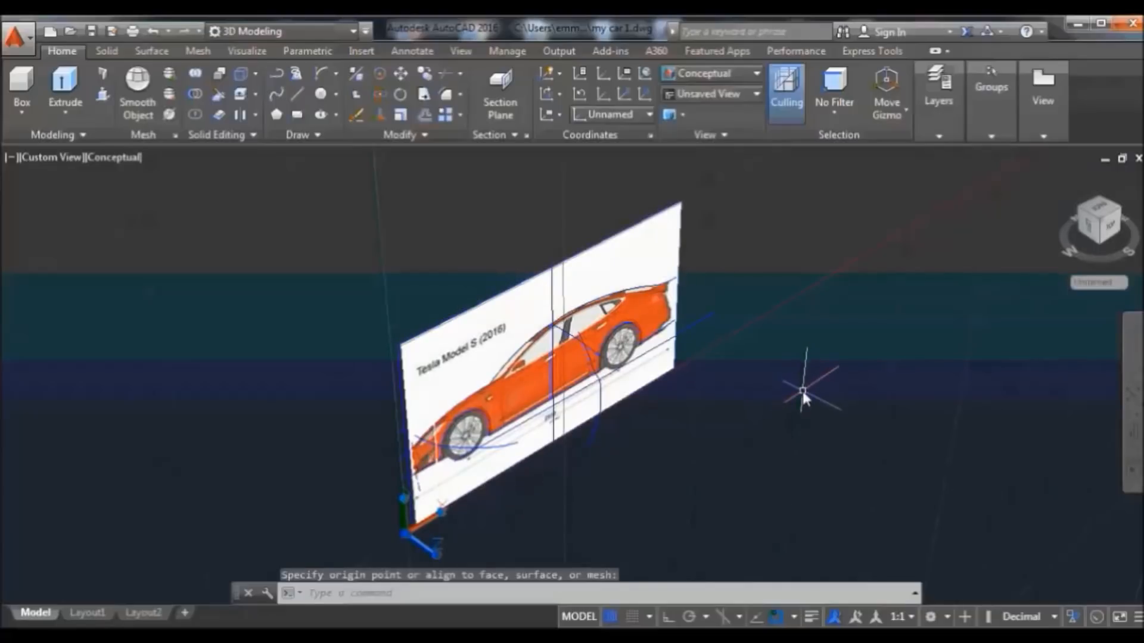
text(e)
key(Return)
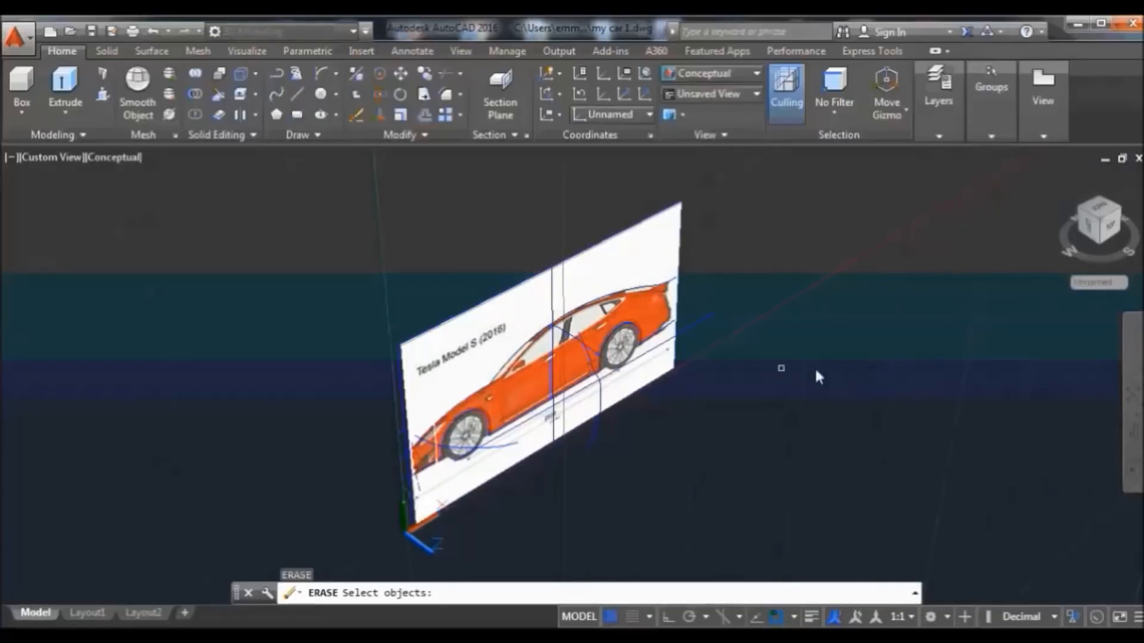
key(Return)
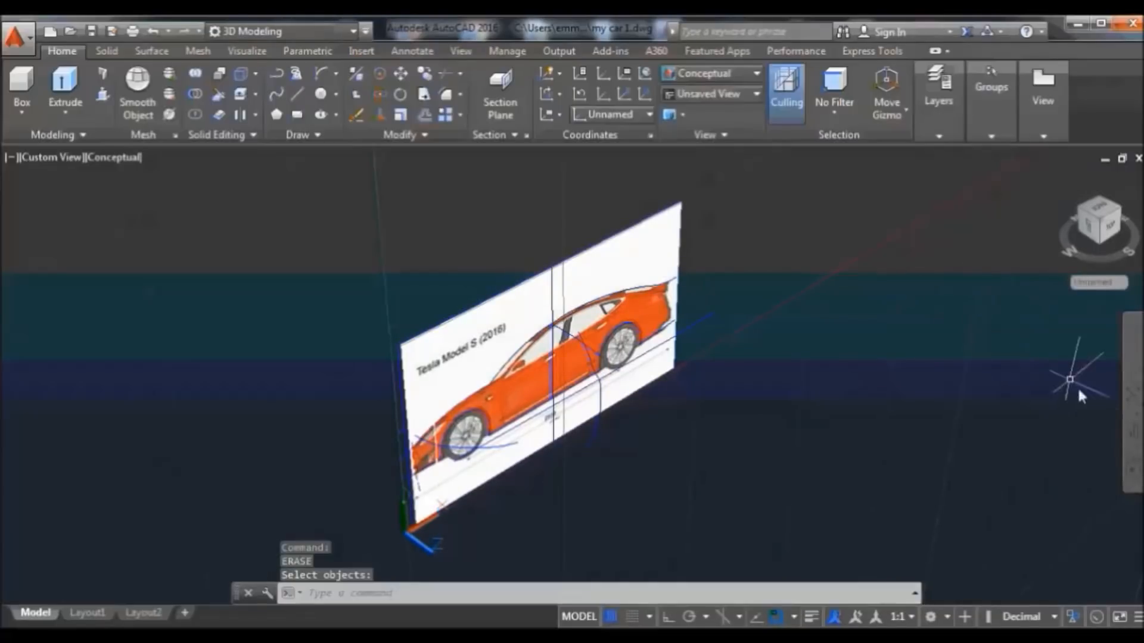
Orbit the view until the side image plane is nearly edge-on
click(1134, 432)
drag(998, 426, 905, 402)
drag(906, 402, 988, 363)
right_click(840, 214)
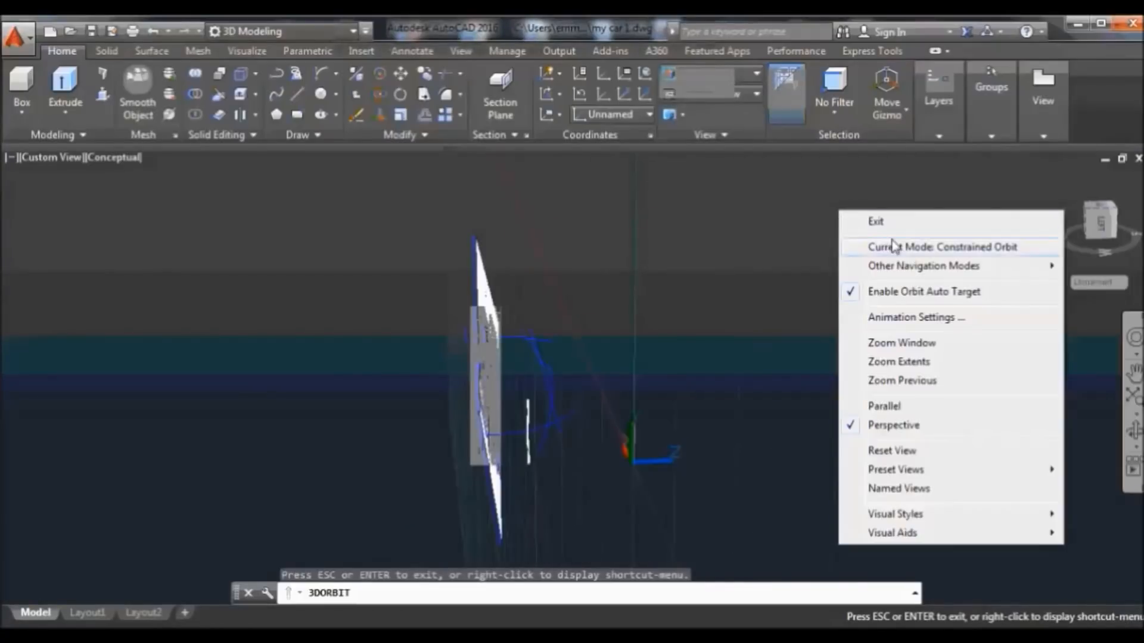
click(910, 223)
Hide the remaining car parts with a crossing selection and return to the Home view
click(591, 291)
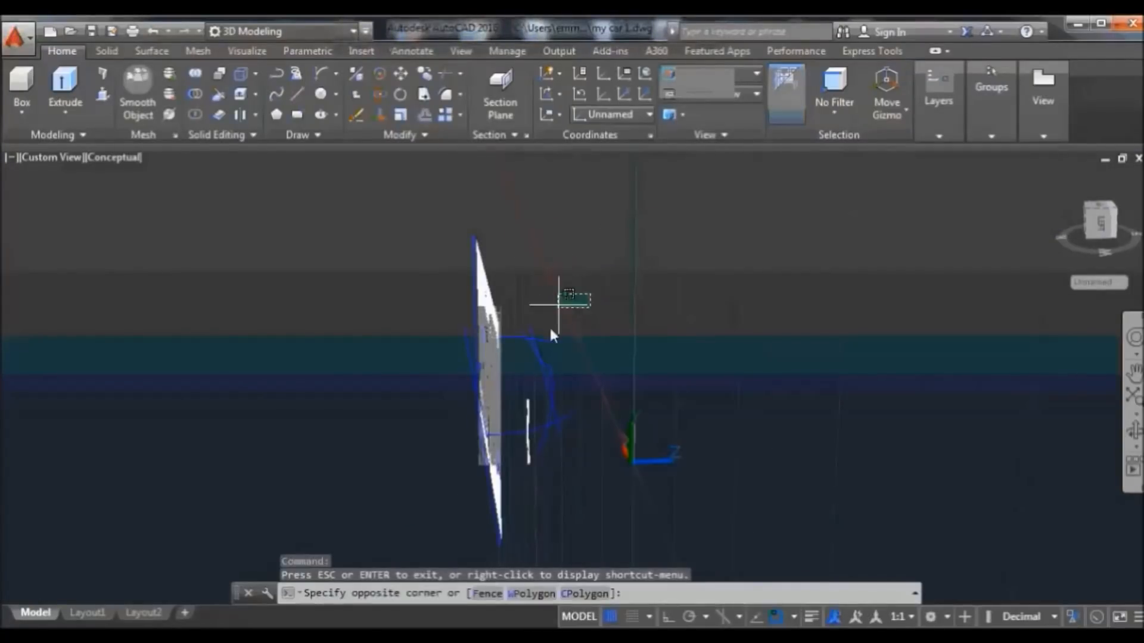
click(518, 527)
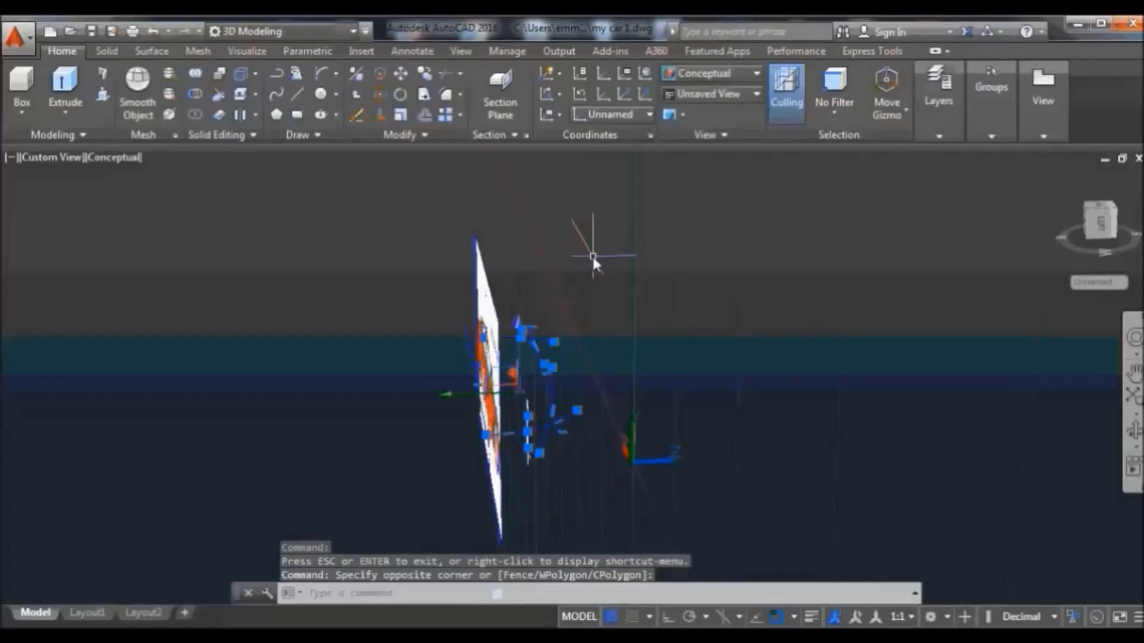
right_click(592, 256)
mouse_move(762, 322)
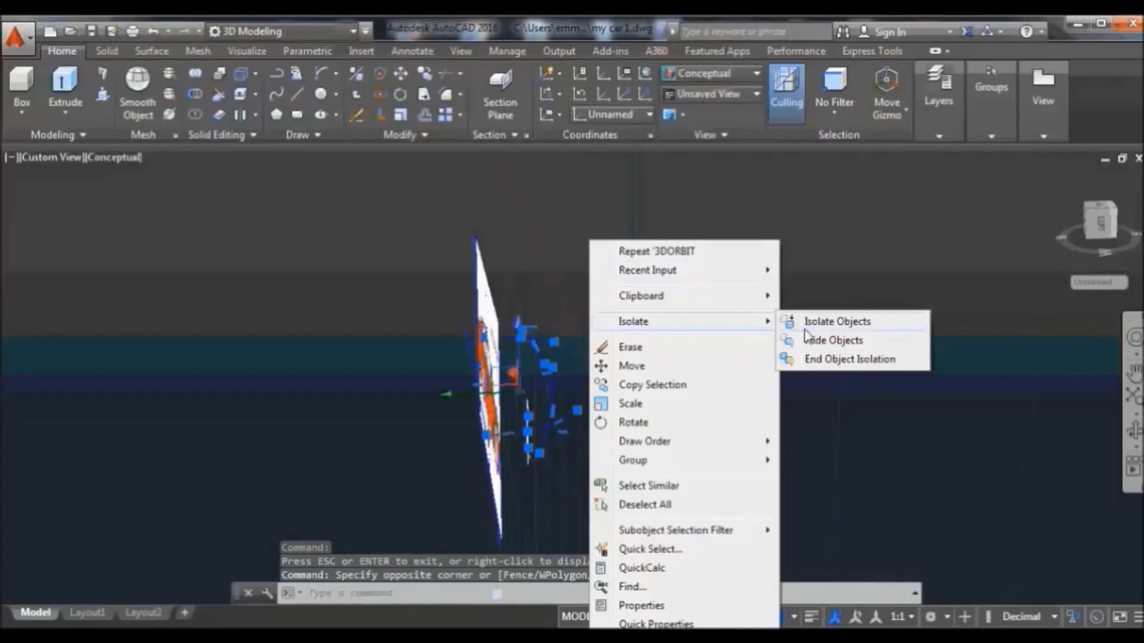
click(822, 340)
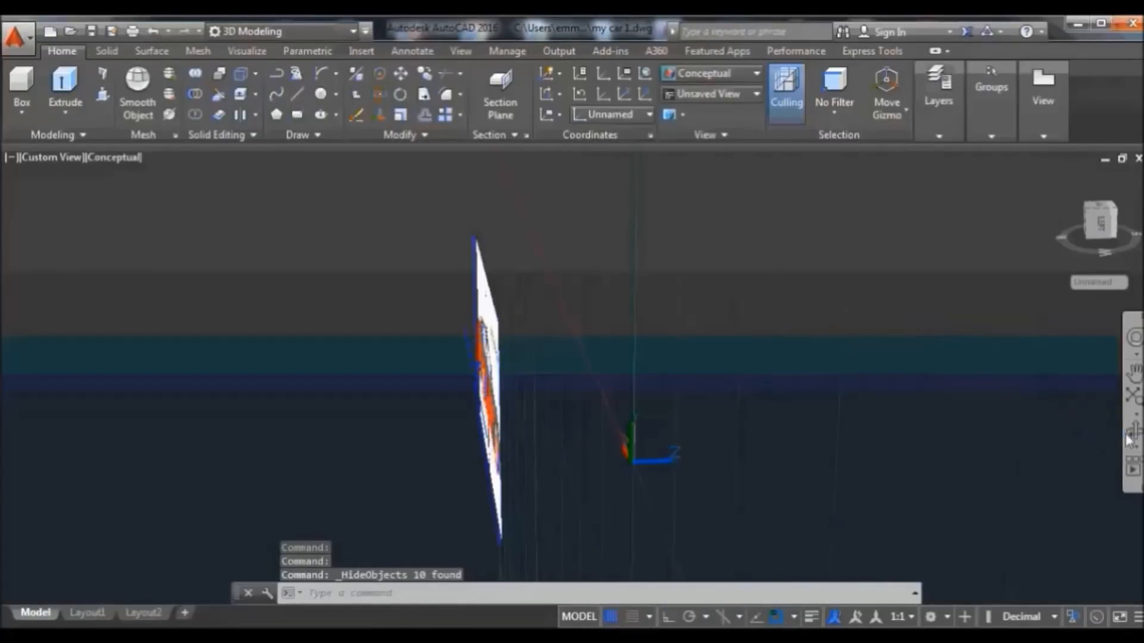
click(1059, 179)
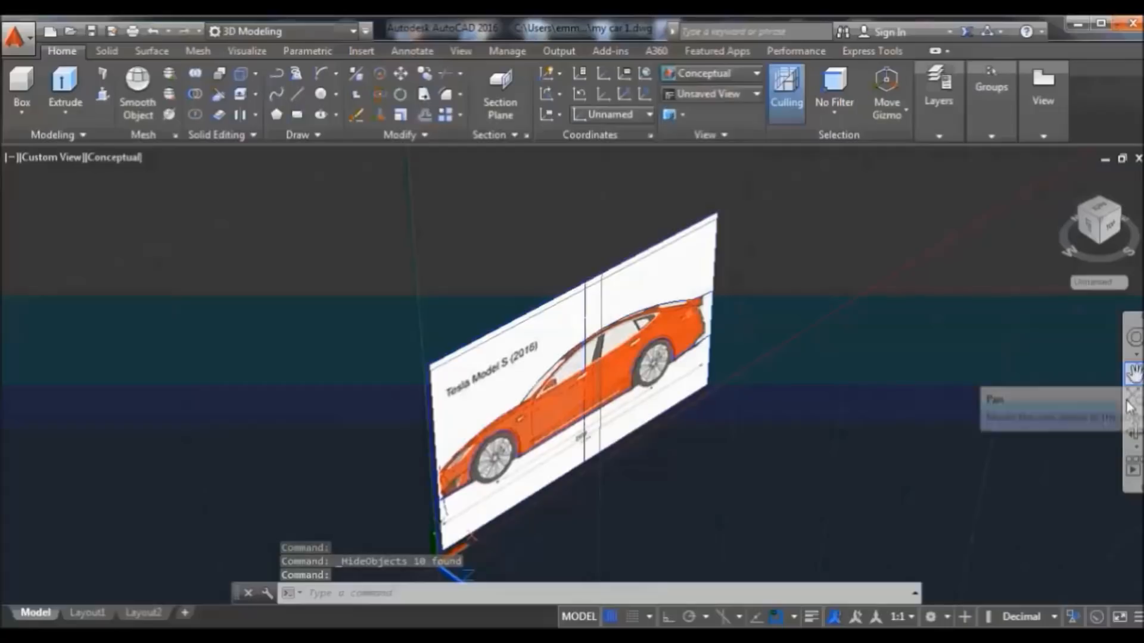
Pan the image plane up and right and move the UCS origin to its bottom corner
click(1133, 389)
drag(774, 469, 814, 401)
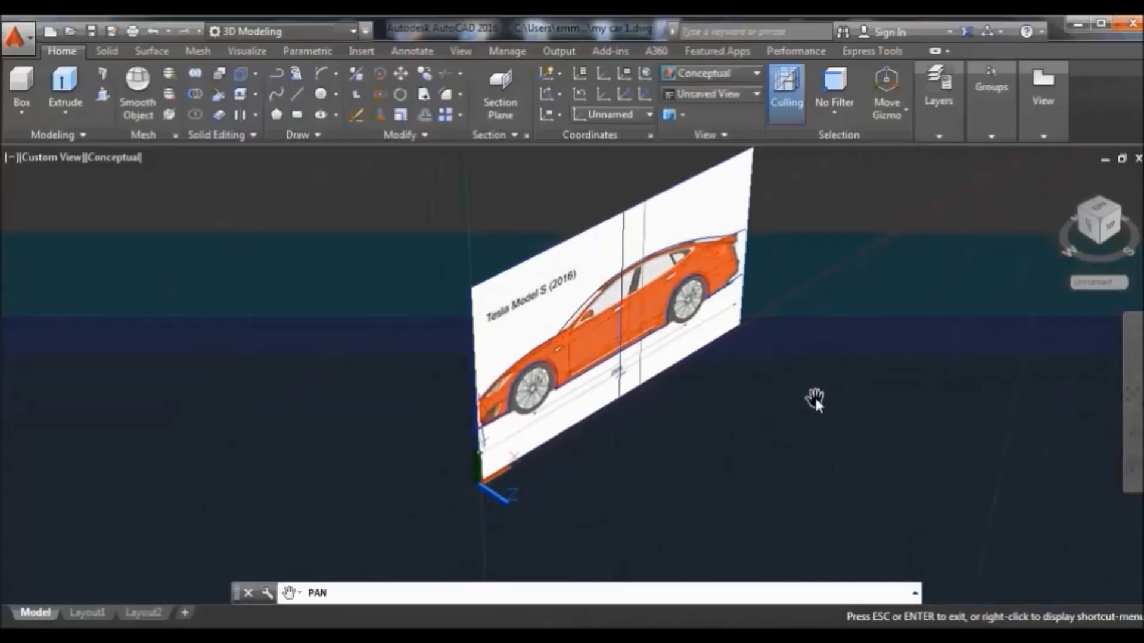
right_click(866, 284)
click(888, 292)
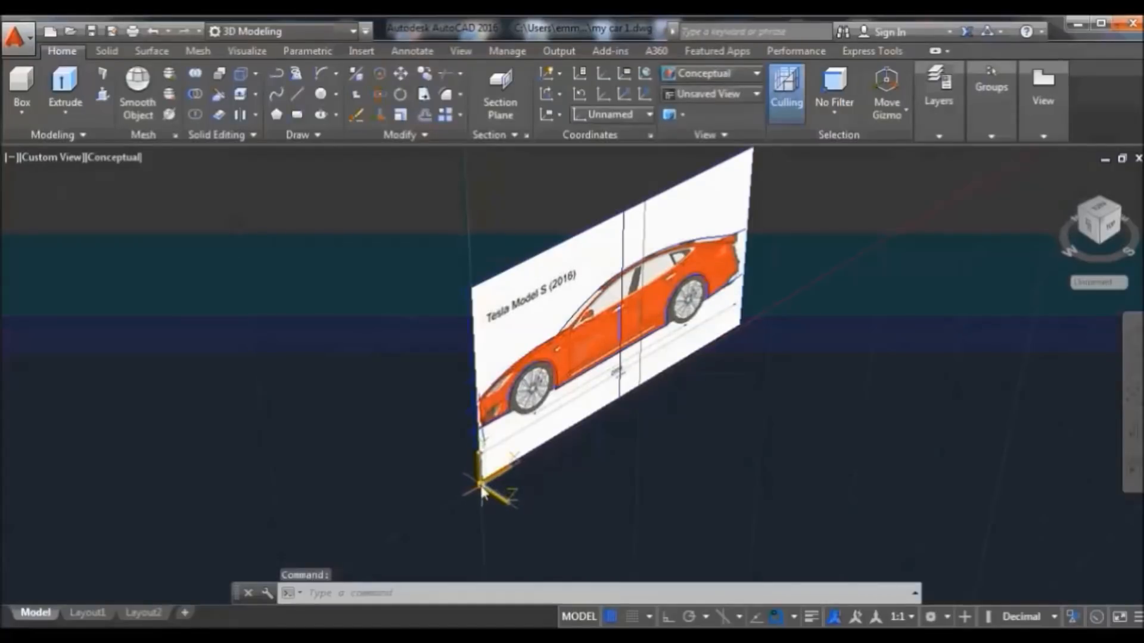
click(500, 480)
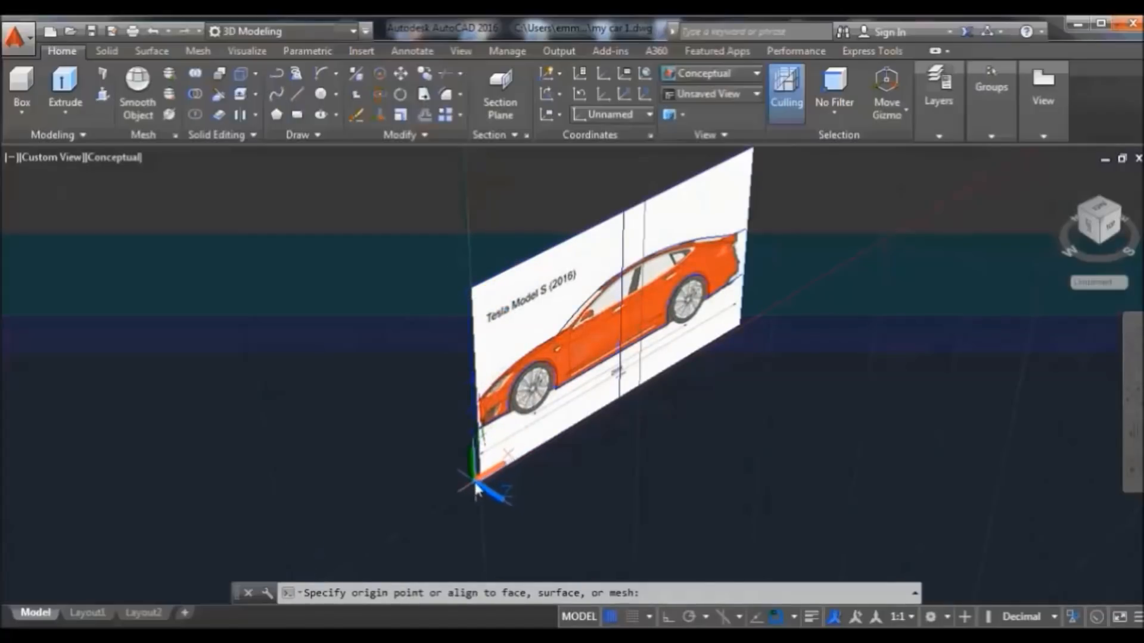
click(474, 484)
Reset the UCS to World, then set it to the Front preset
click(656, 450)
click(605, 469)
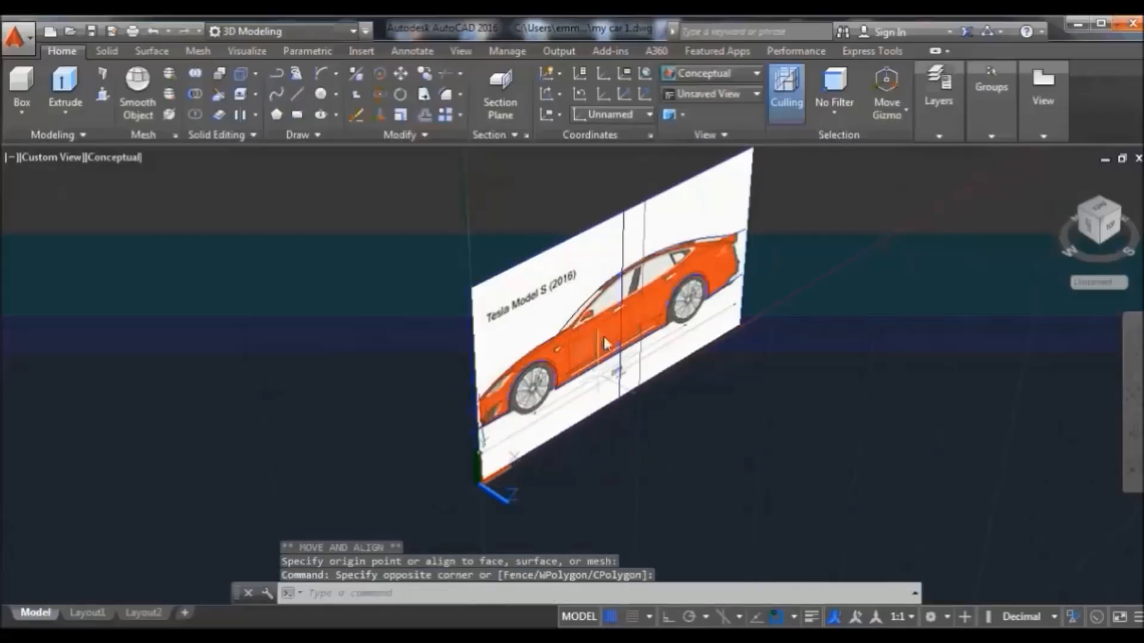
click(622, 112)
click(629, 134)
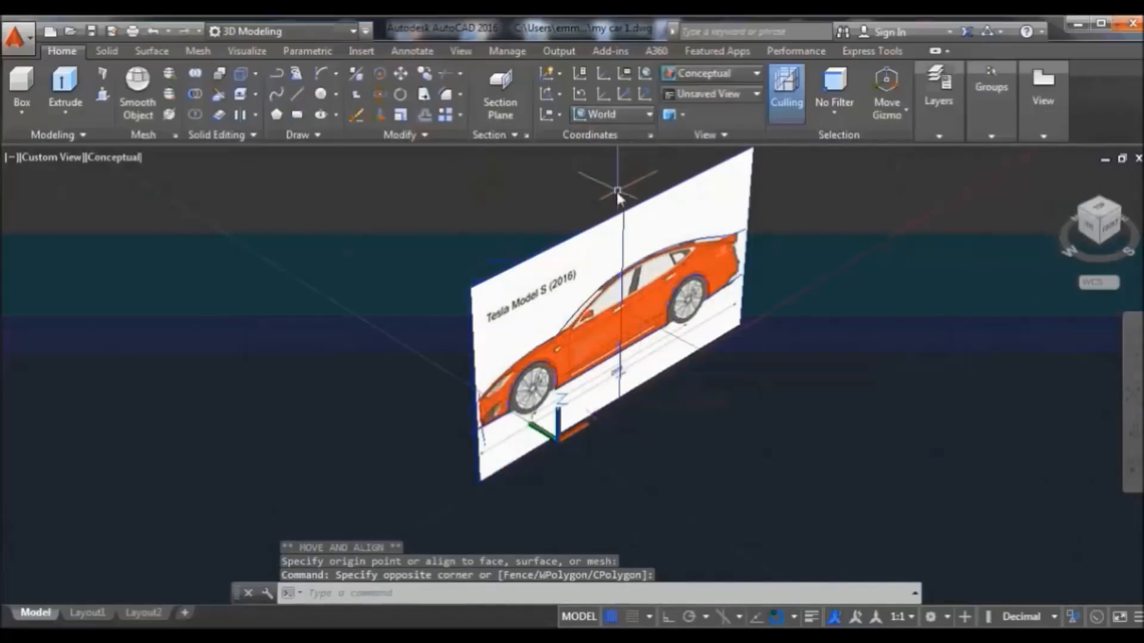
click(624, 114)
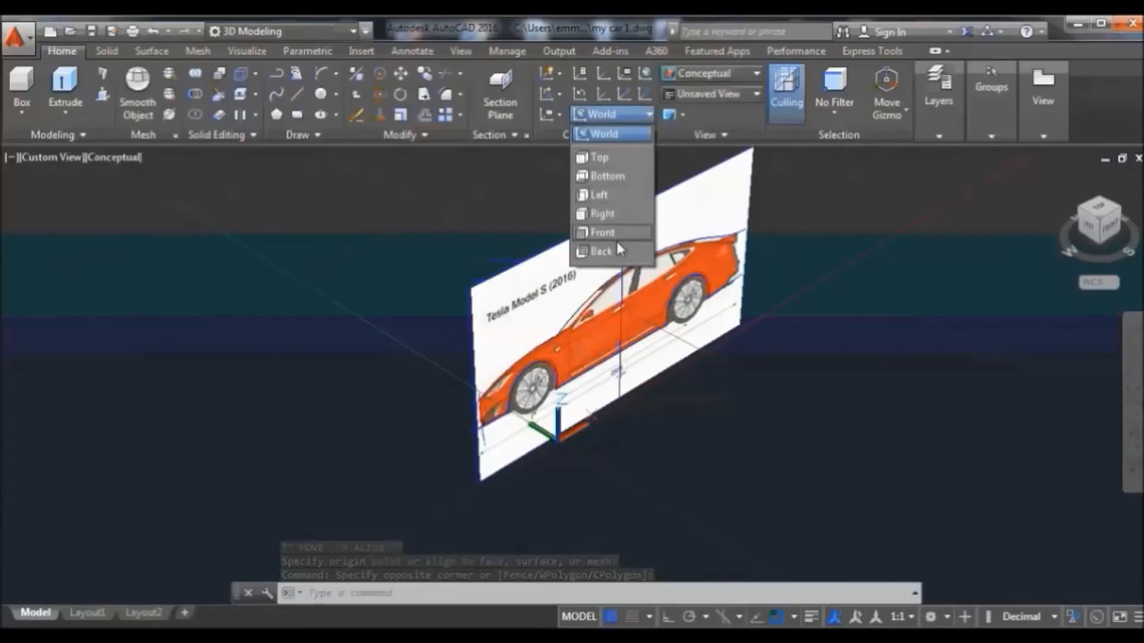
click(616, 237)
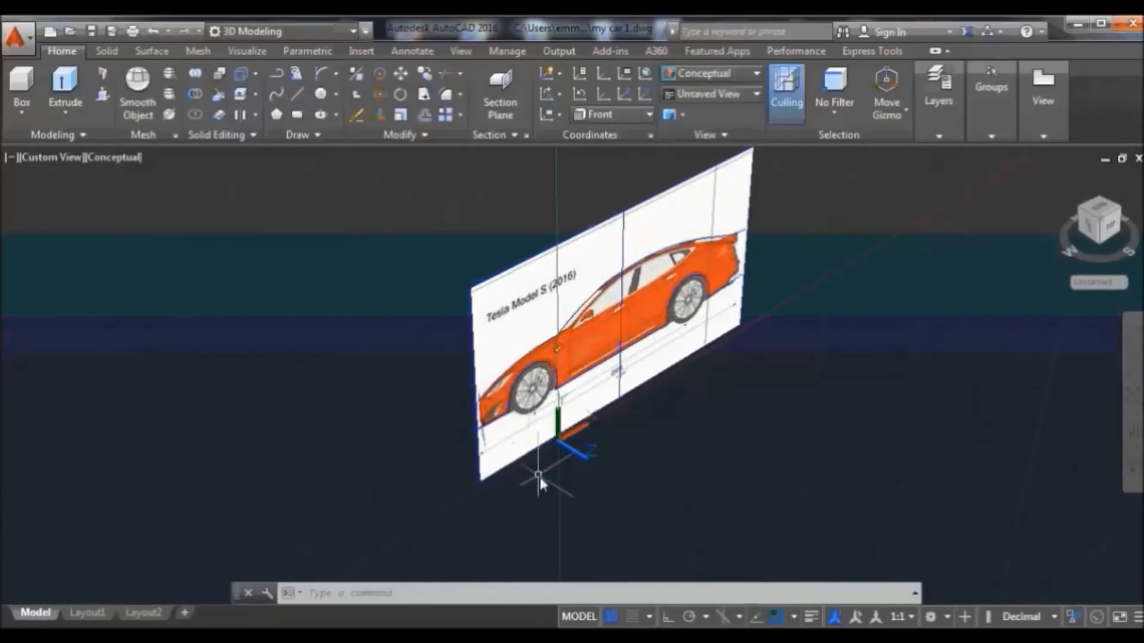
Place the UCS origin at the plane's lower-left corner, reapply Front, and orbit nearly head-on
click(561, 435)
click(557, 444)
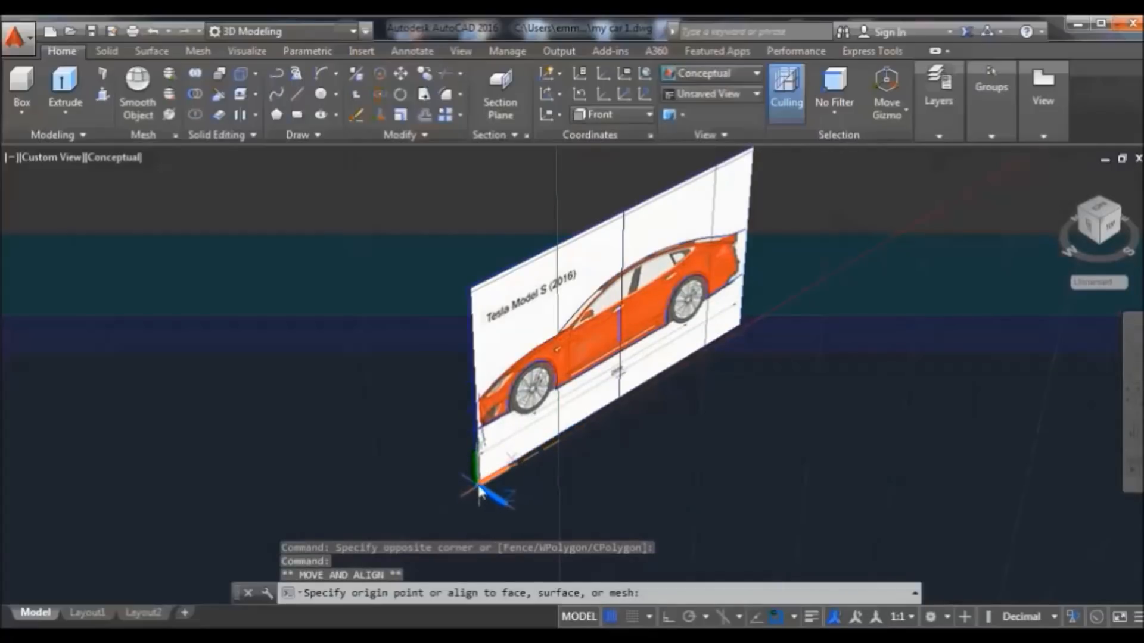
click(477, 482)
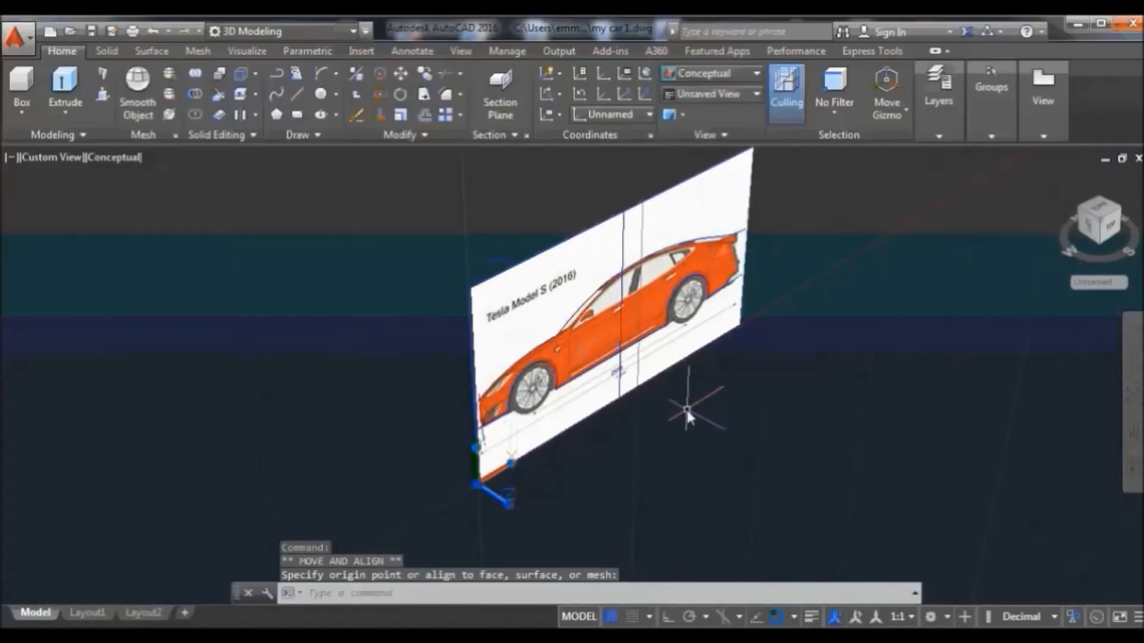
middle_drag(686, 408, 308, 314)
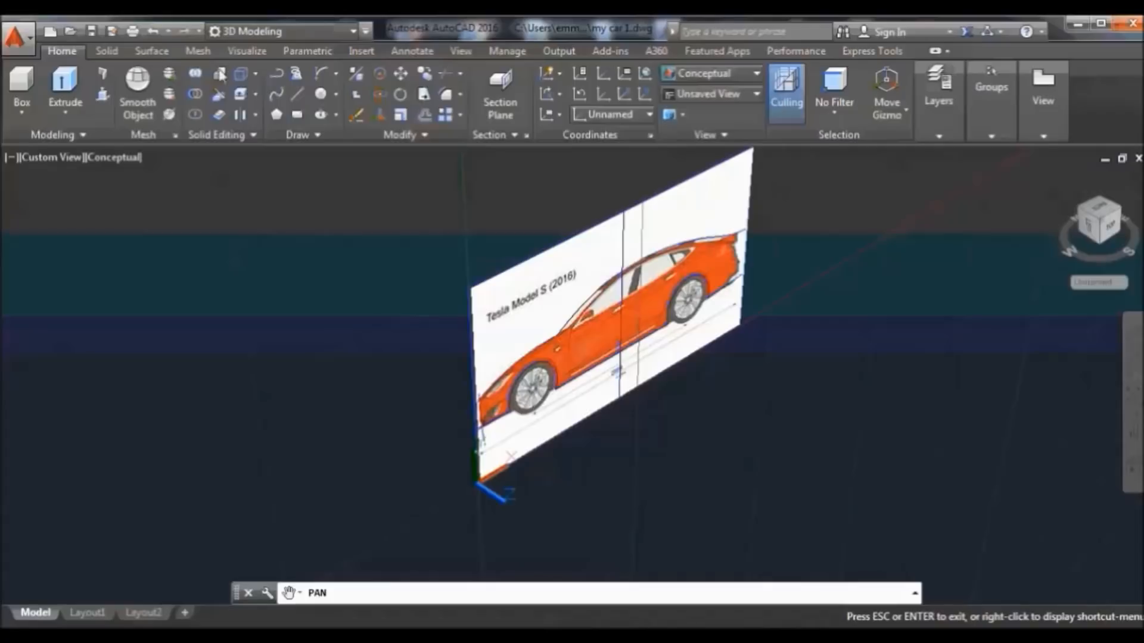
click(606, 116)
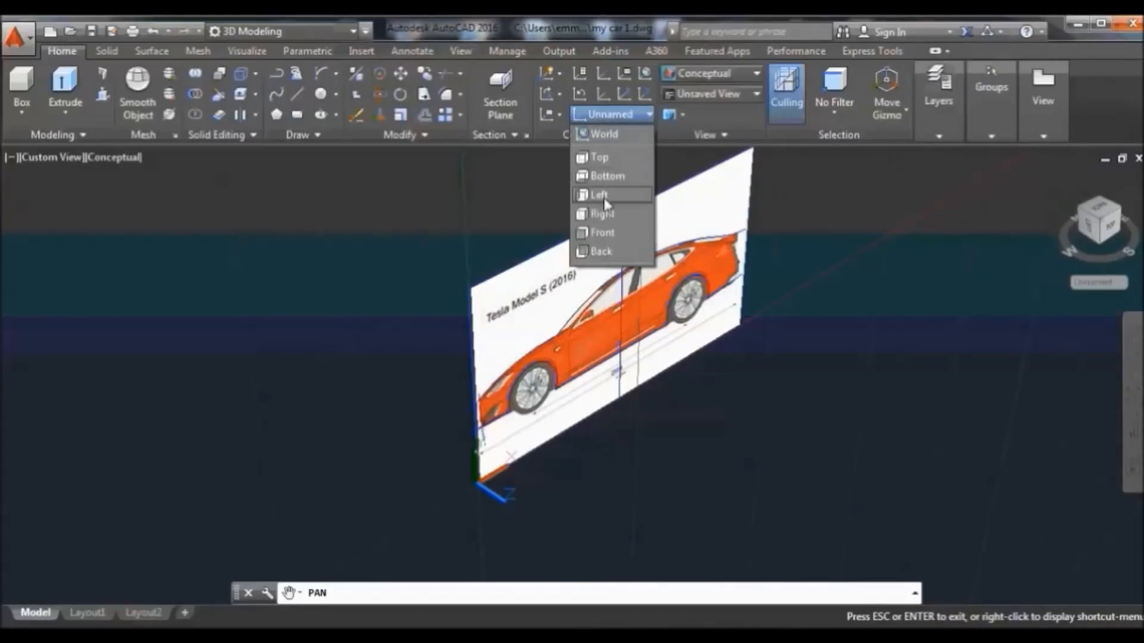
click(602, 232)
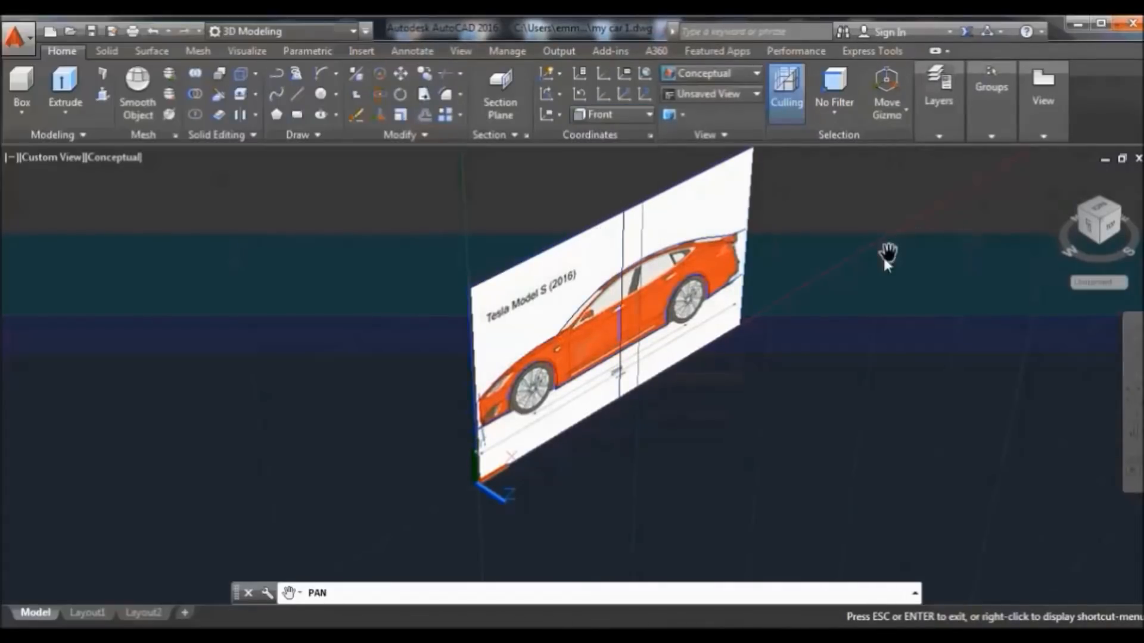
shift+middle_drag(1033, 415, 1012, 300)
Exit orbit and switch to a straight Front view with parallel projection
right_click(1012, 300)
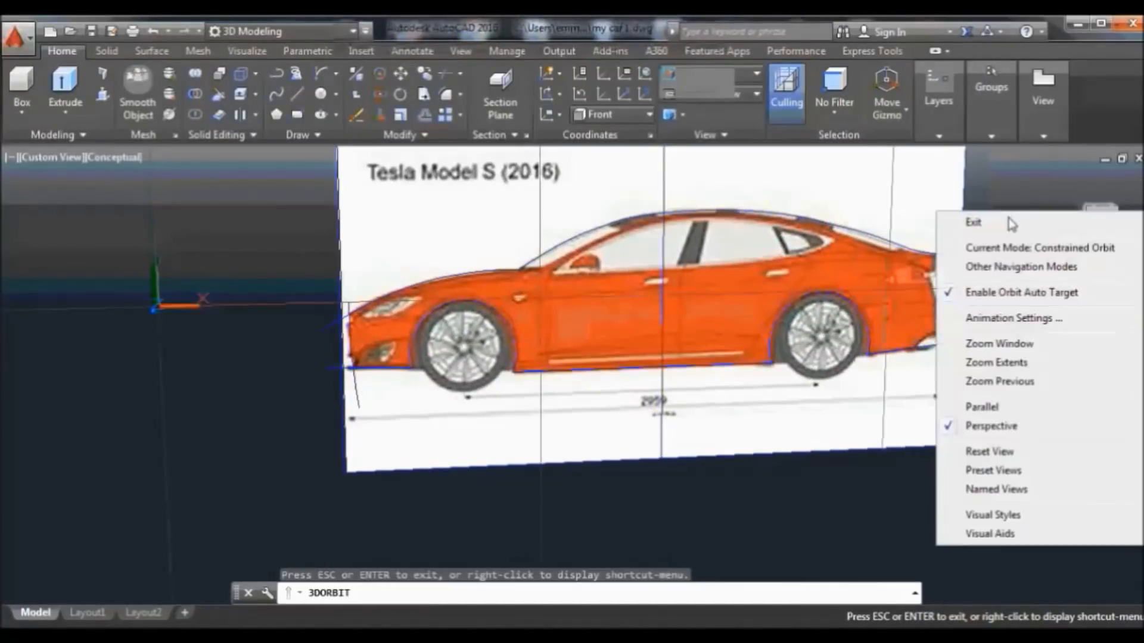
click(1017, 223)
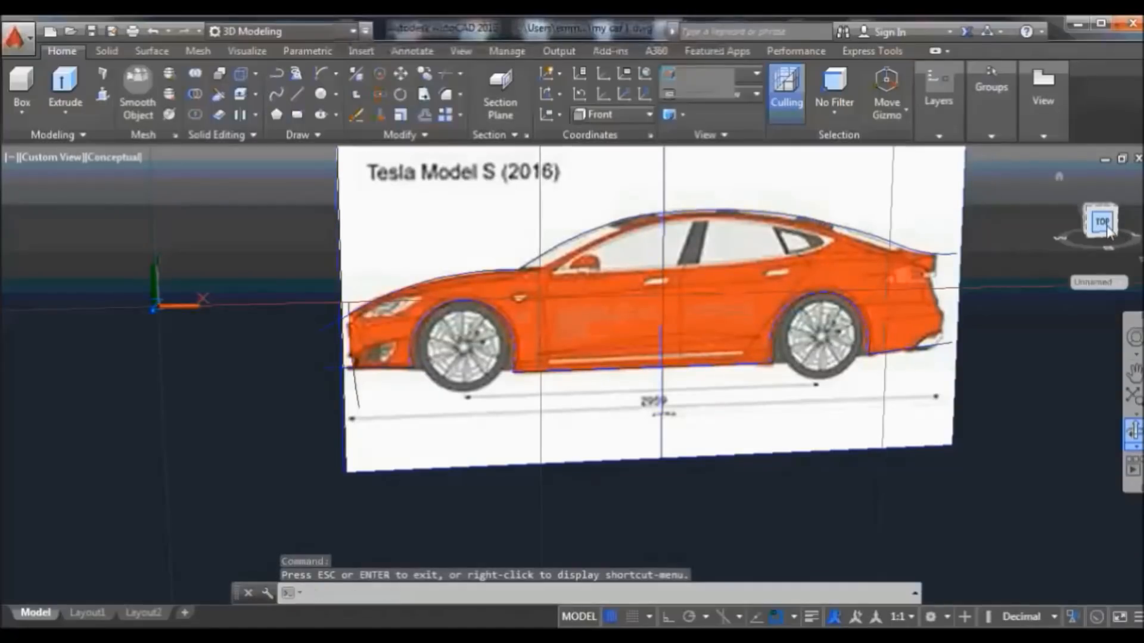
click(1089, 241)
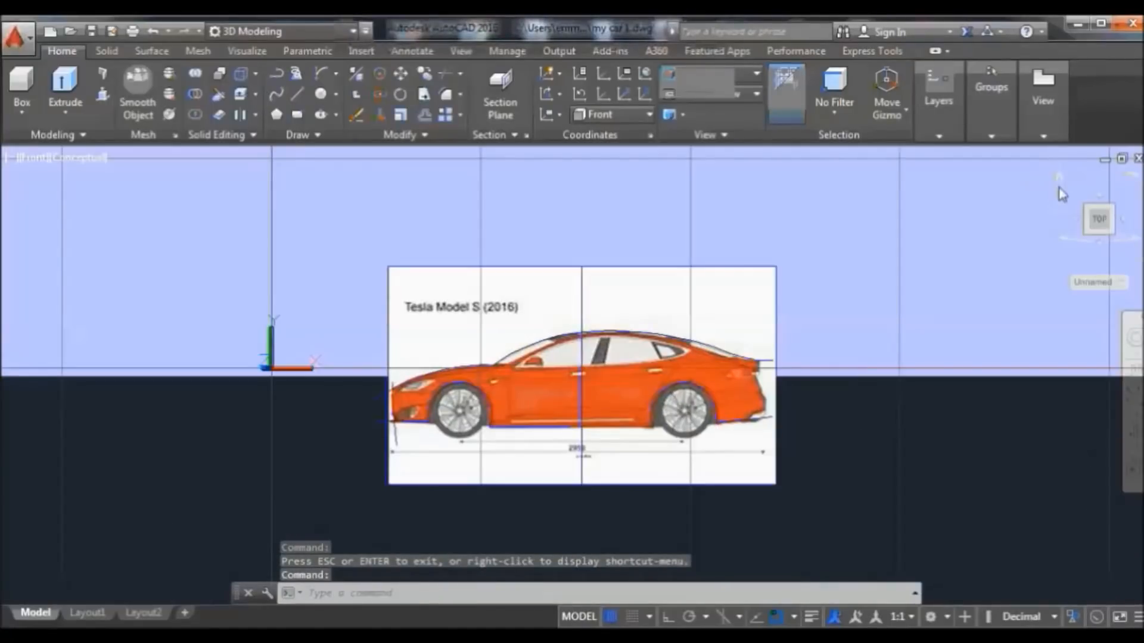
right_click(1056, 177)
click(1014, 212)
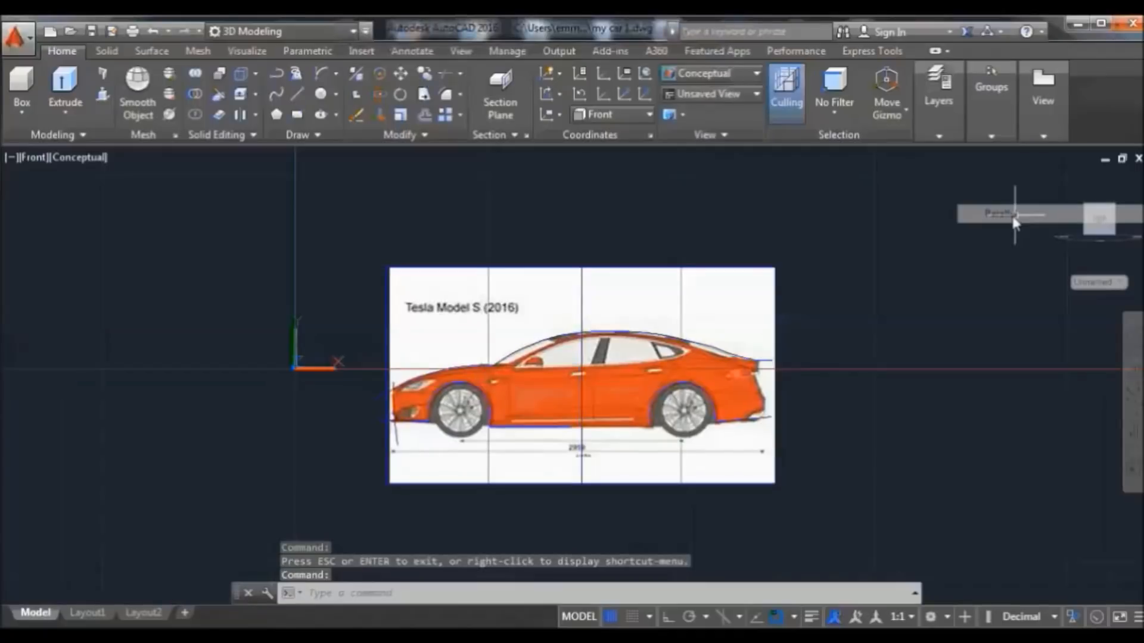
Zoom and pan to enlarge the rear half of the Tesla side image
click(295, 365)
click(296, 366)
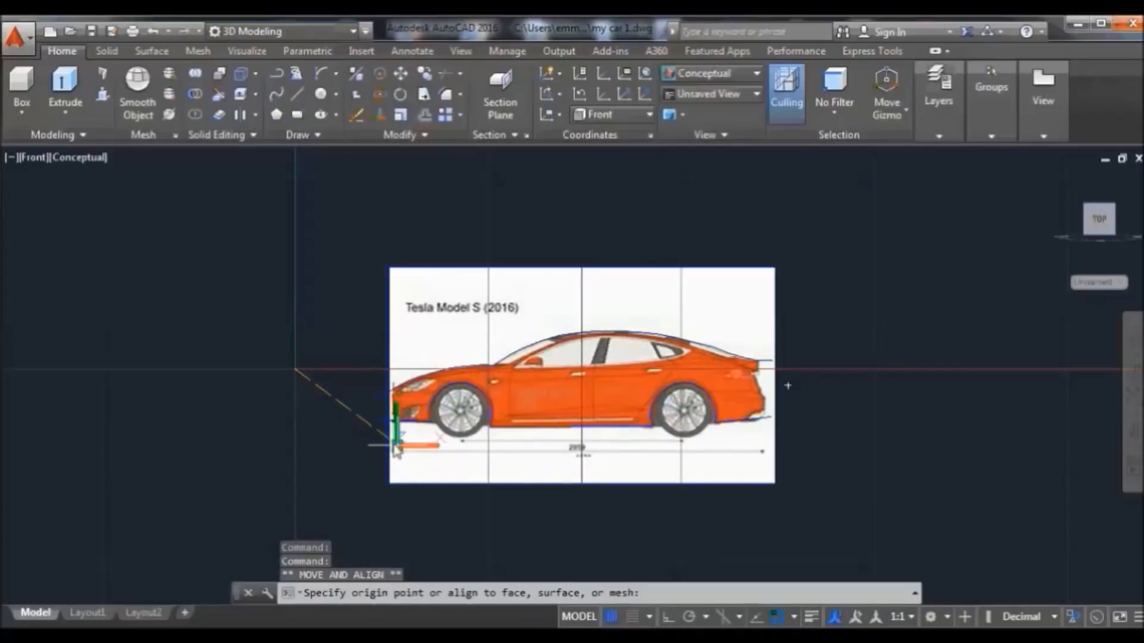
key(Escape)
scroll(571, 473, up, 3)
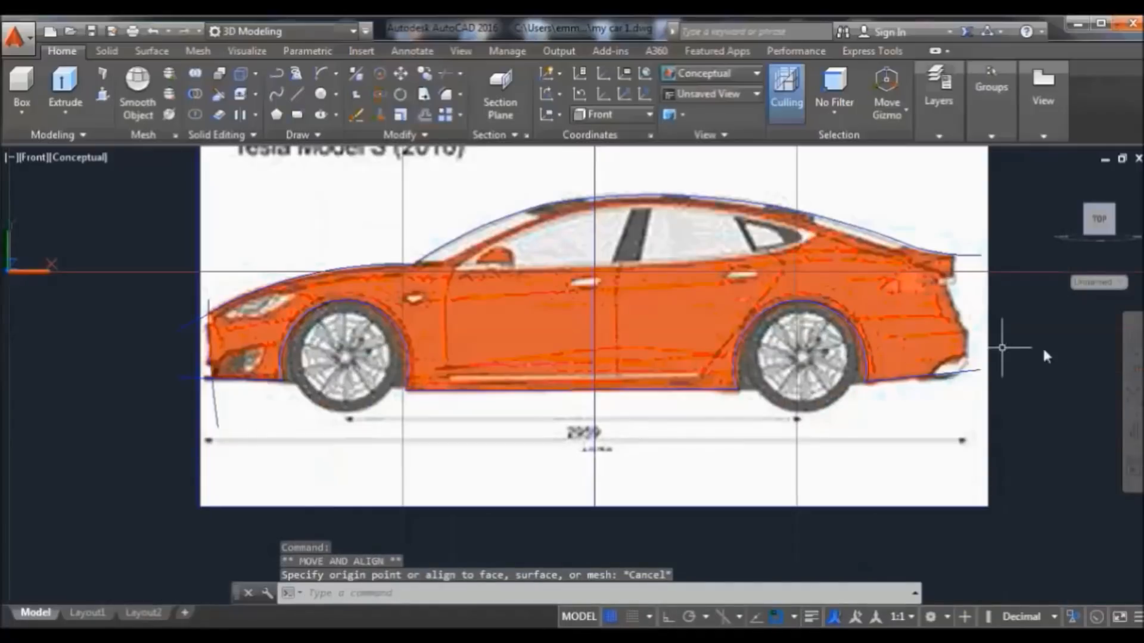
click(1133, 372)
drag(1042, 358, 949, 390)
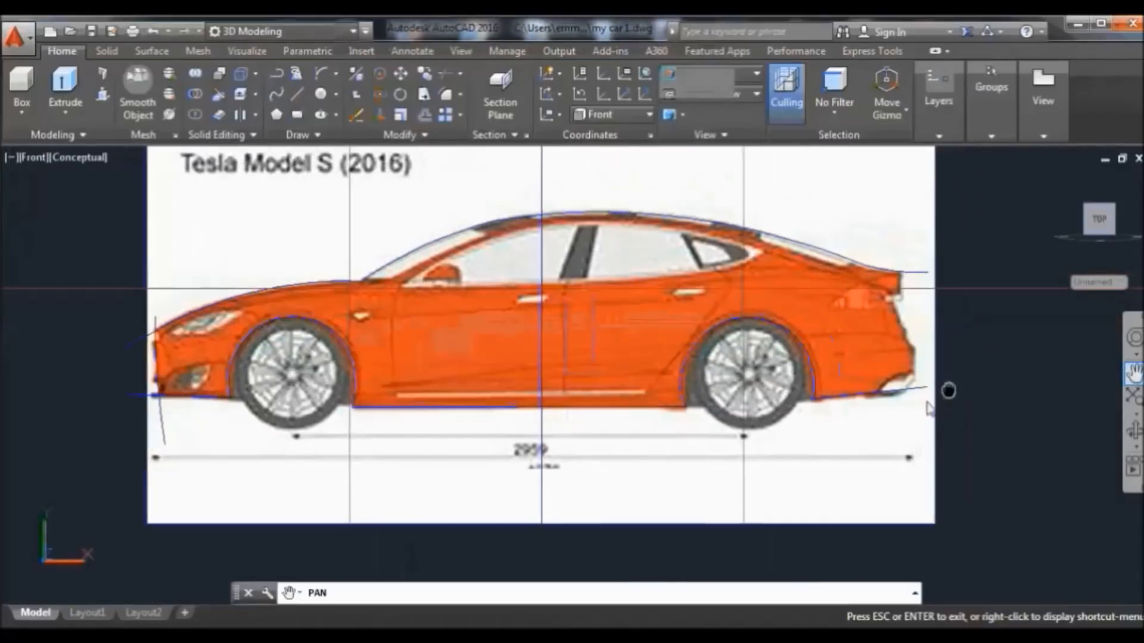
scroll(807, 374, up, 2)
key(Escape)
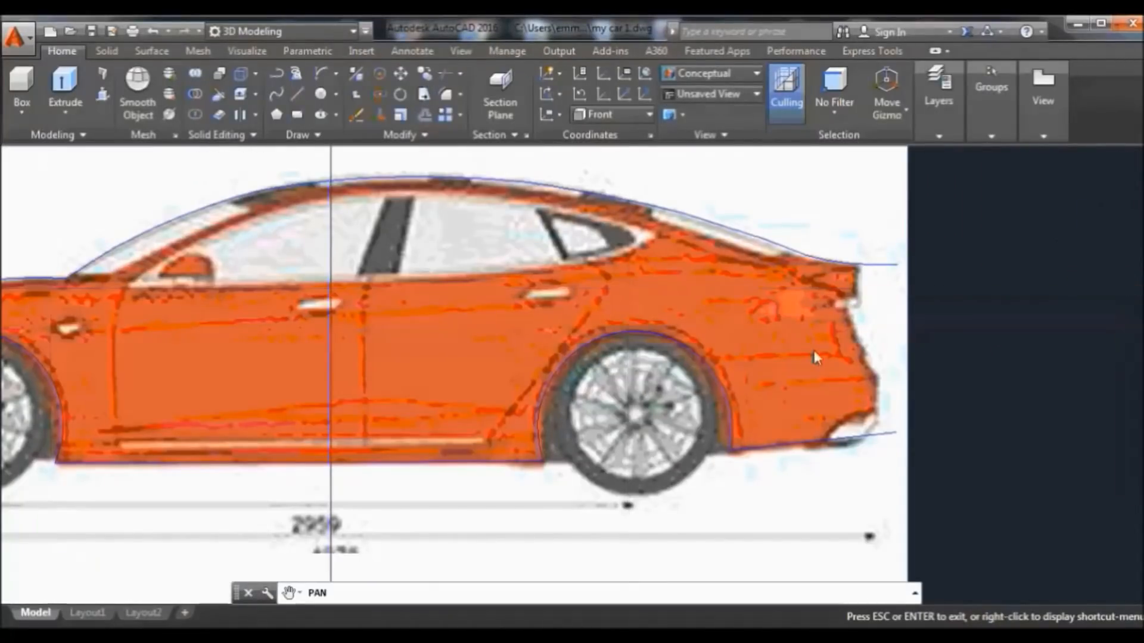
scroll(813, 352, up, 2)
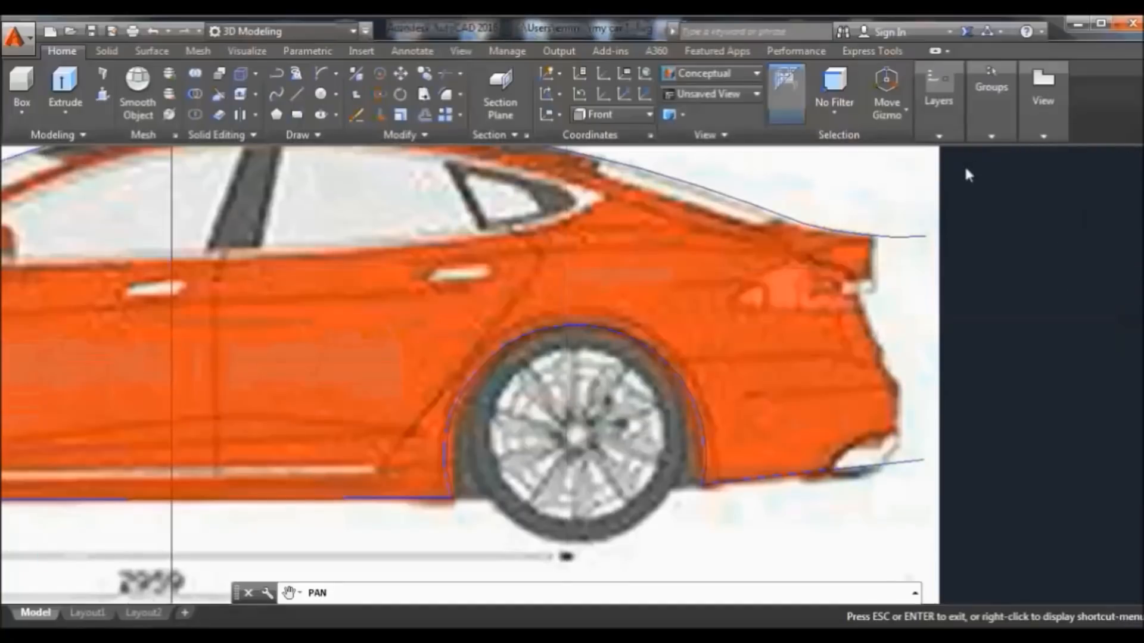
right_click(884, 177)
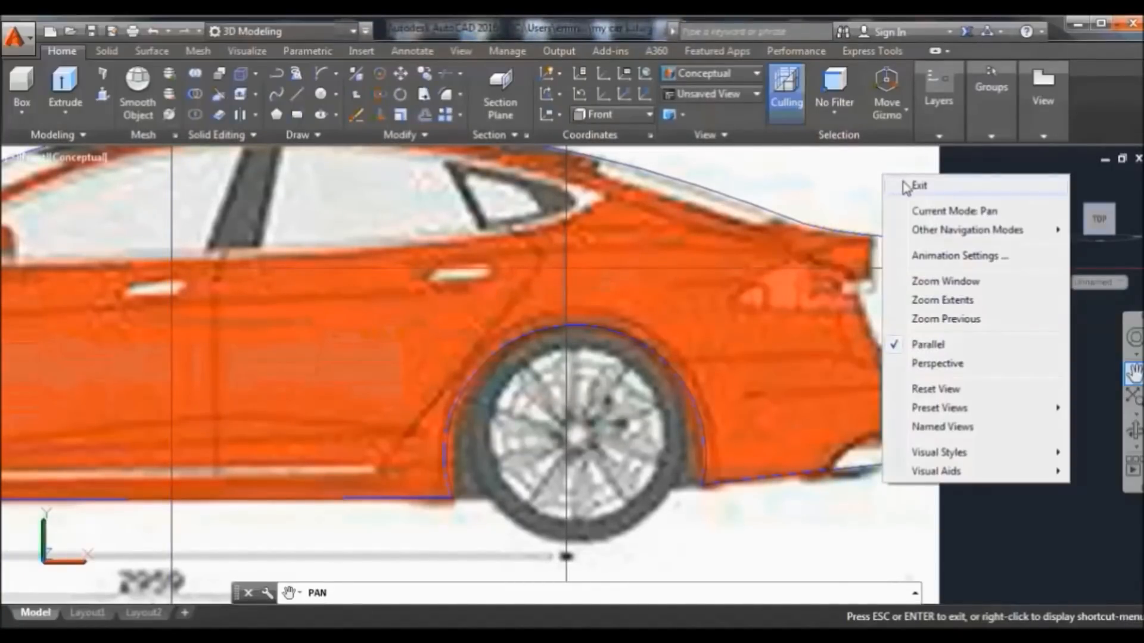
click(908, 182)
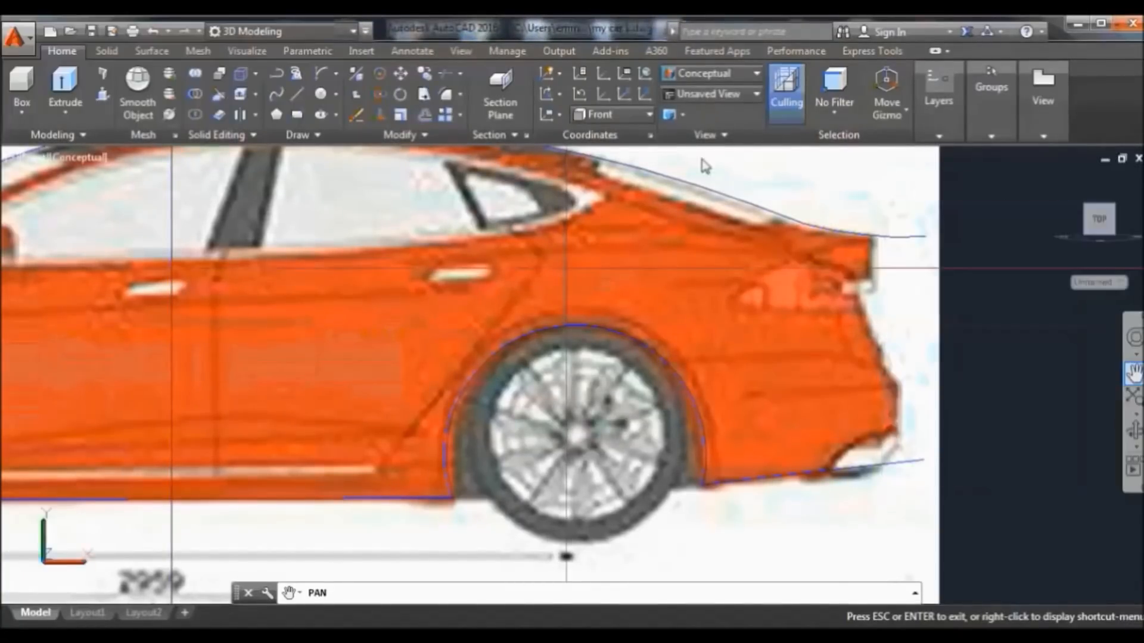
Draw two rear arcs running from the trunk lid's end down to the rear bumper
click(329, 72)
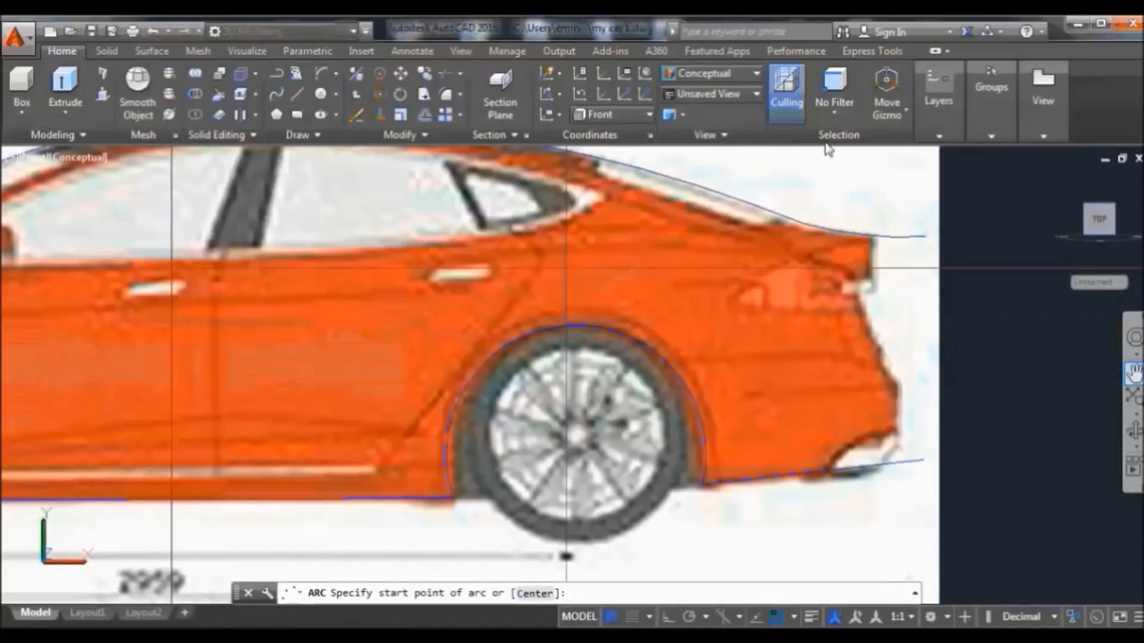
click(873, 236)
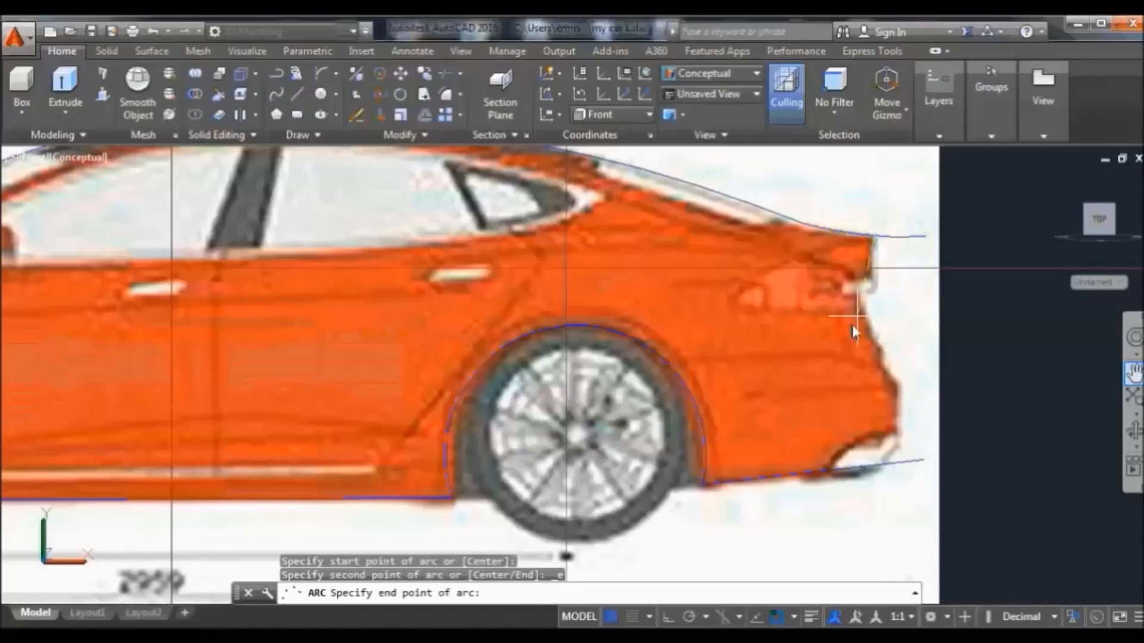
click(903, 421)
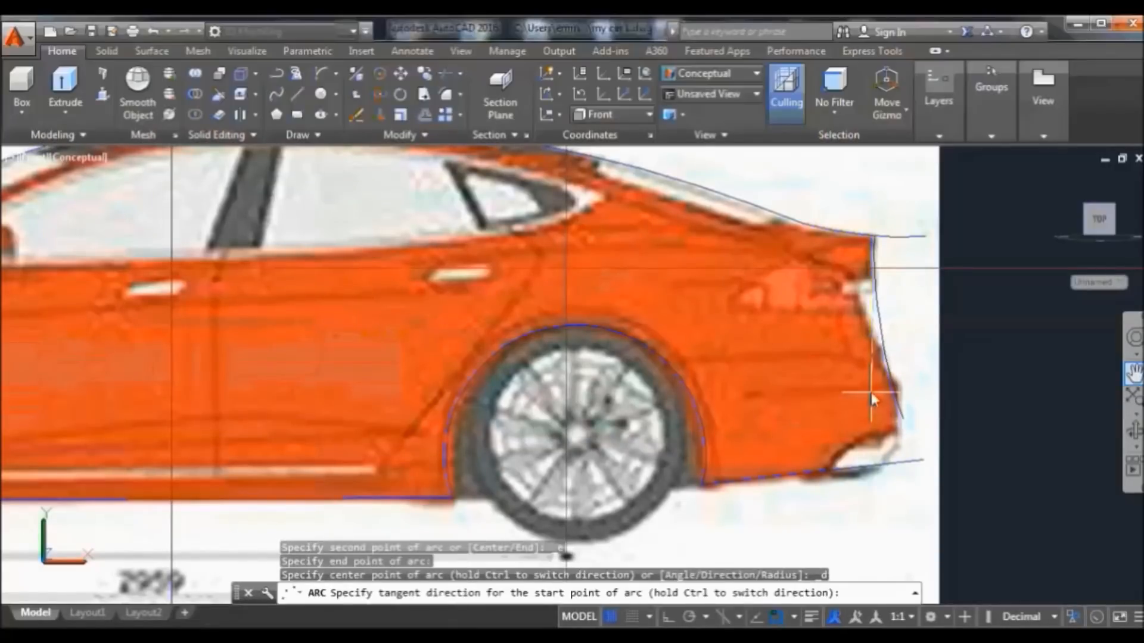
click(889, 388)
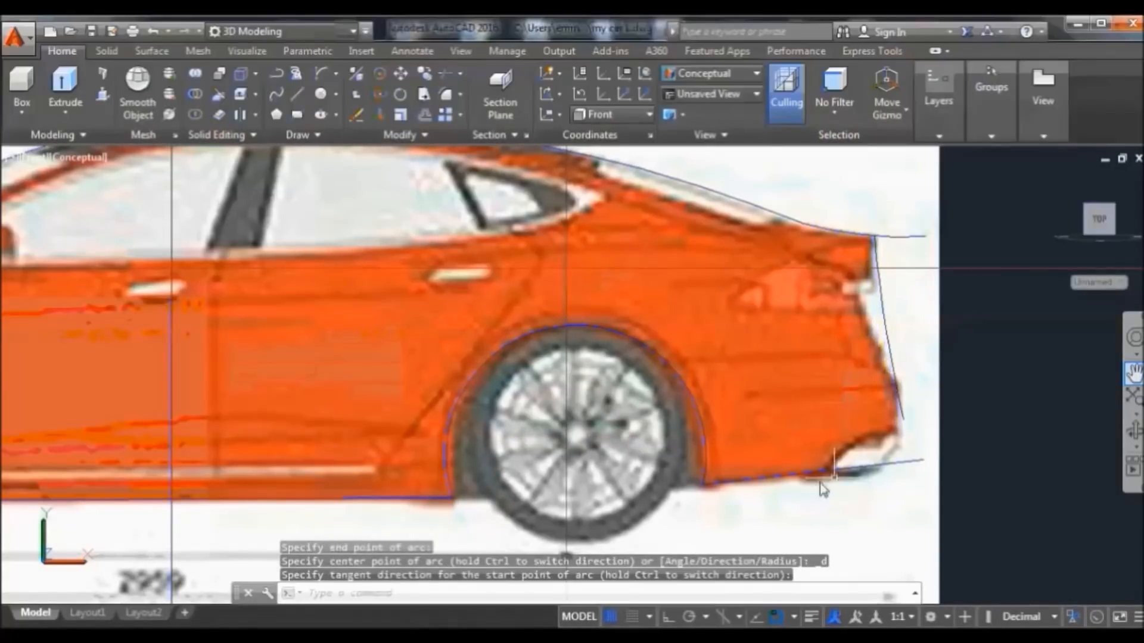
click(322, 72)
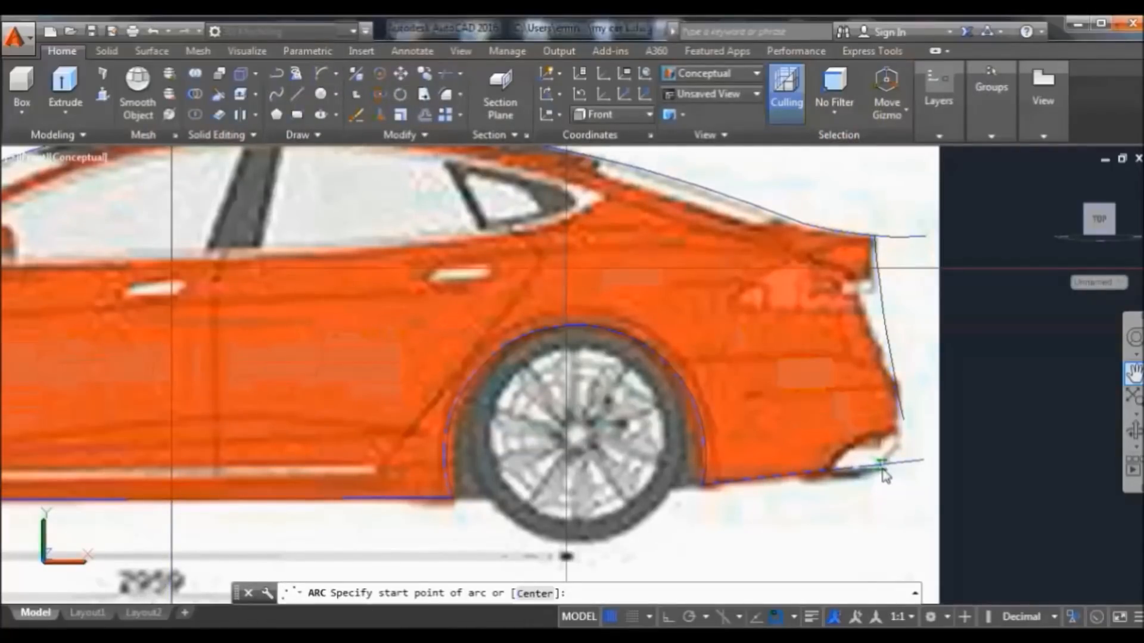
click(822, 472)
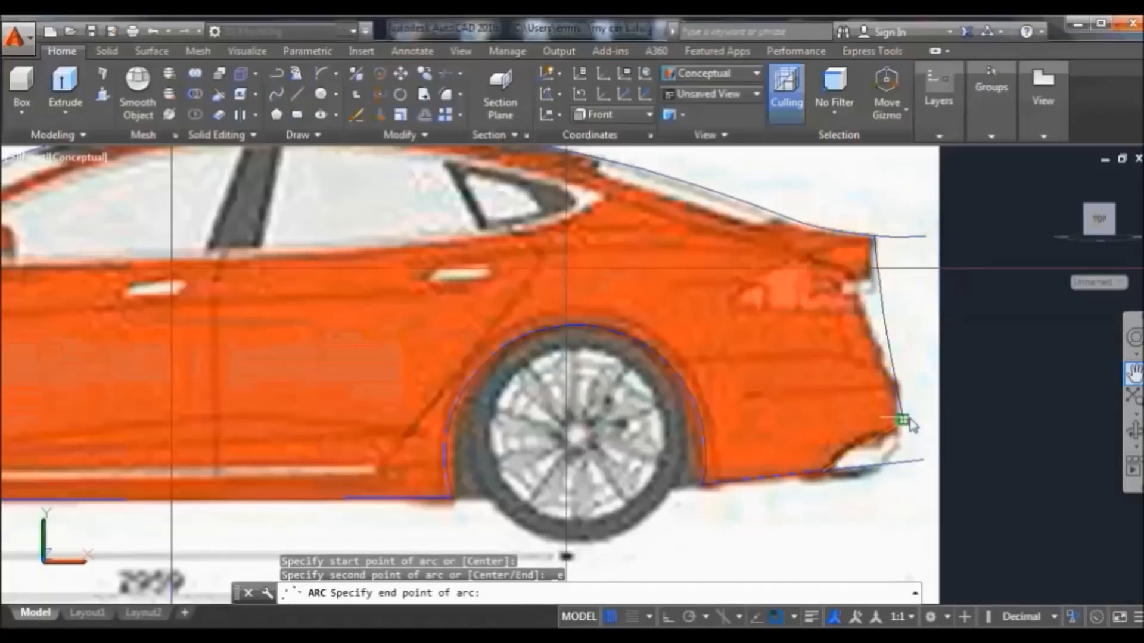
click(929, 395)
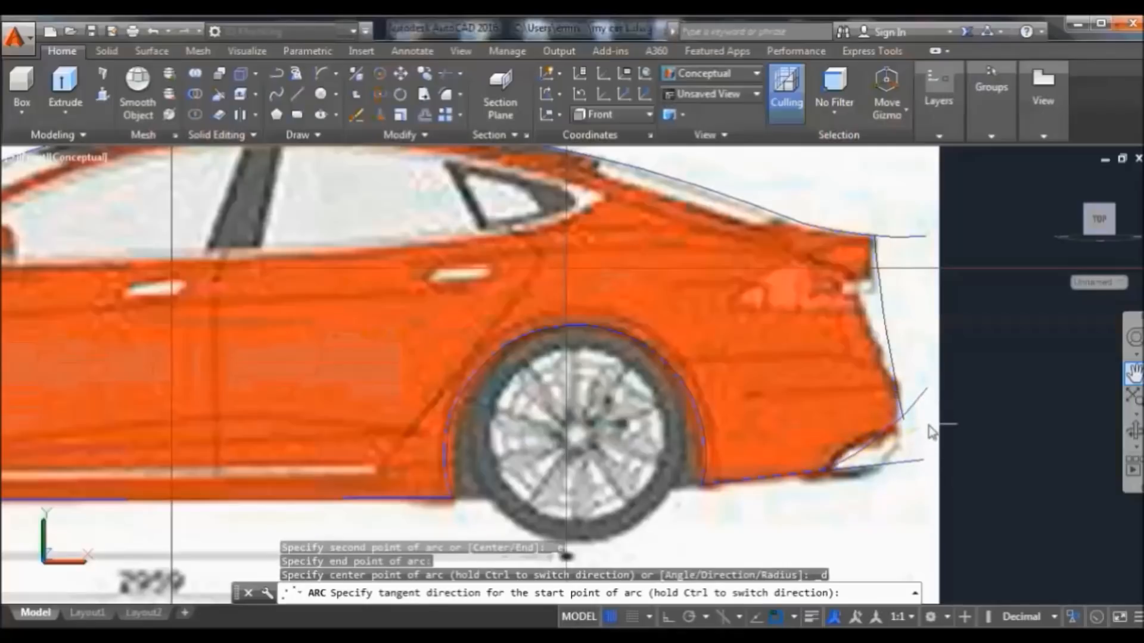
click(923, 377)
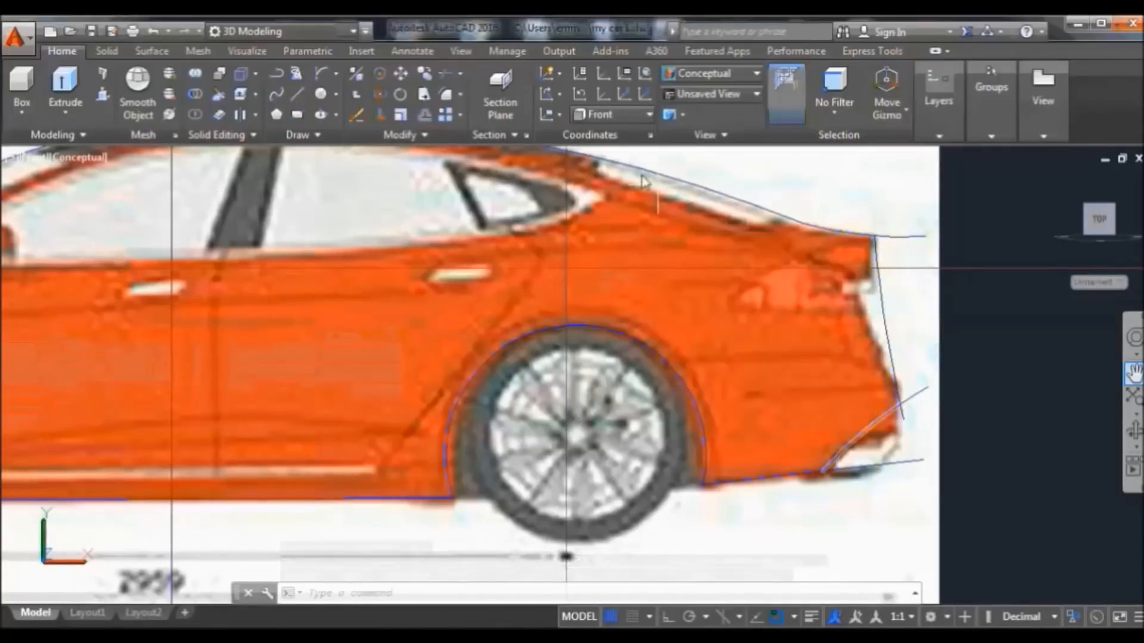
Trim the extra diagonal line off the rear outline, using all objects as cutting edges
click(445, 74)
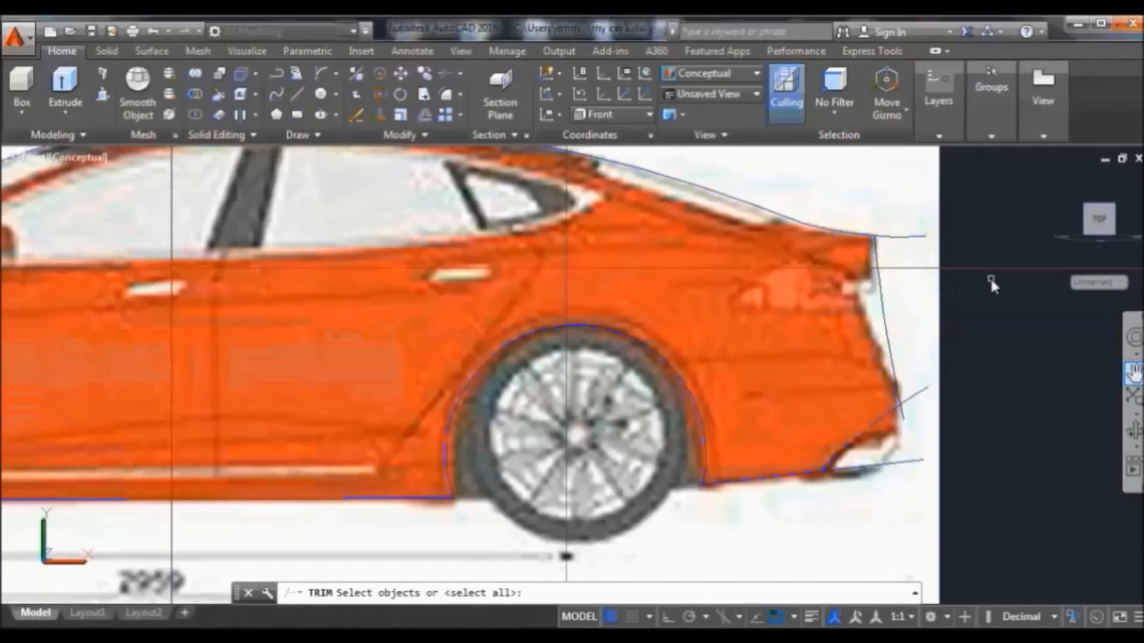
key(Return)
click(923, 393)
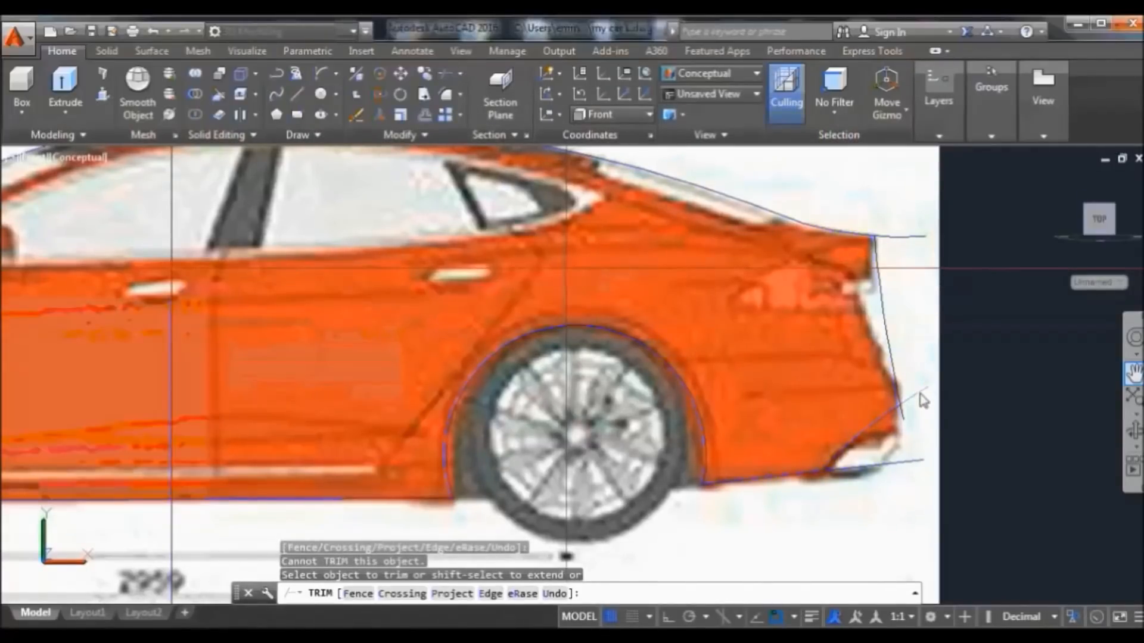
click(923, 399)
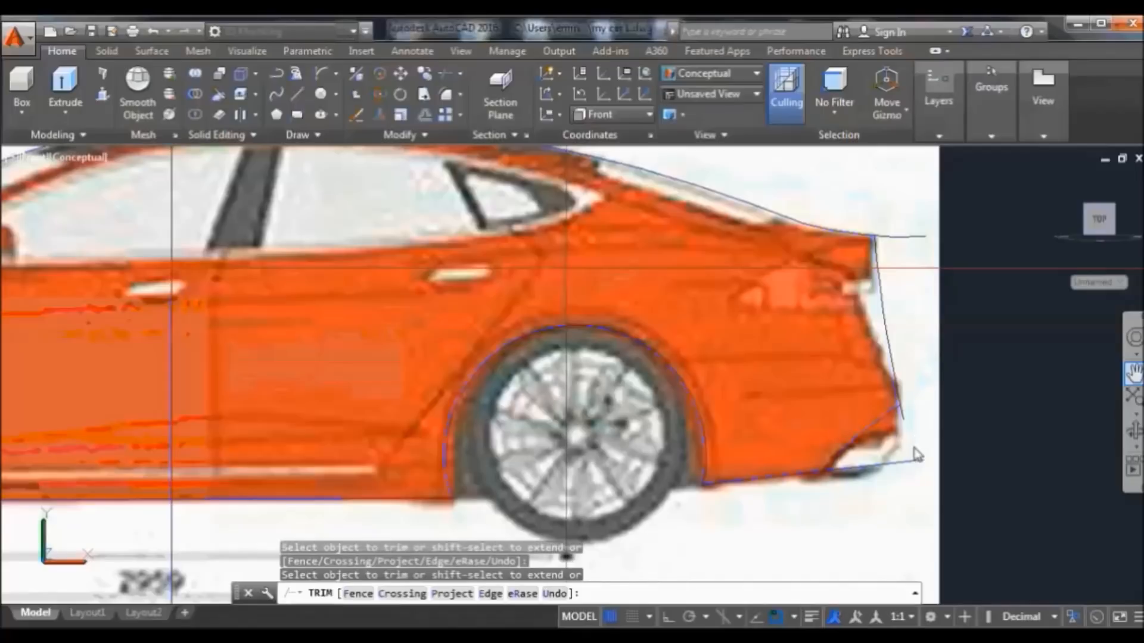
scroll(918, 454, up, 3)
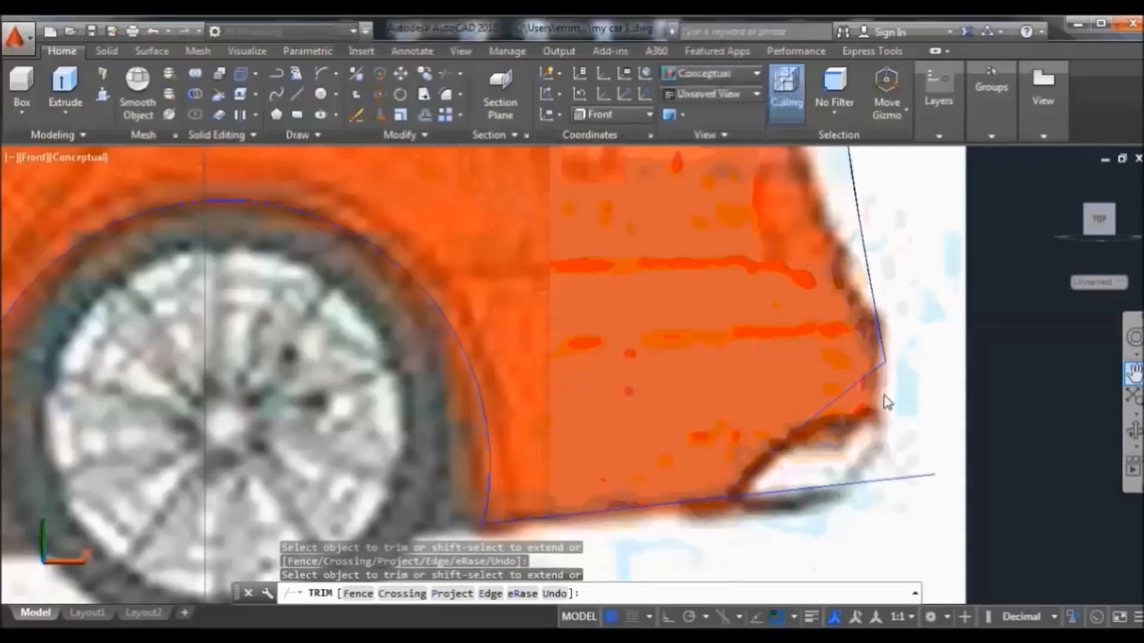
scroll(885, 396, down, 2)
click(940, 283)
scroll(940, 283, down, 2)
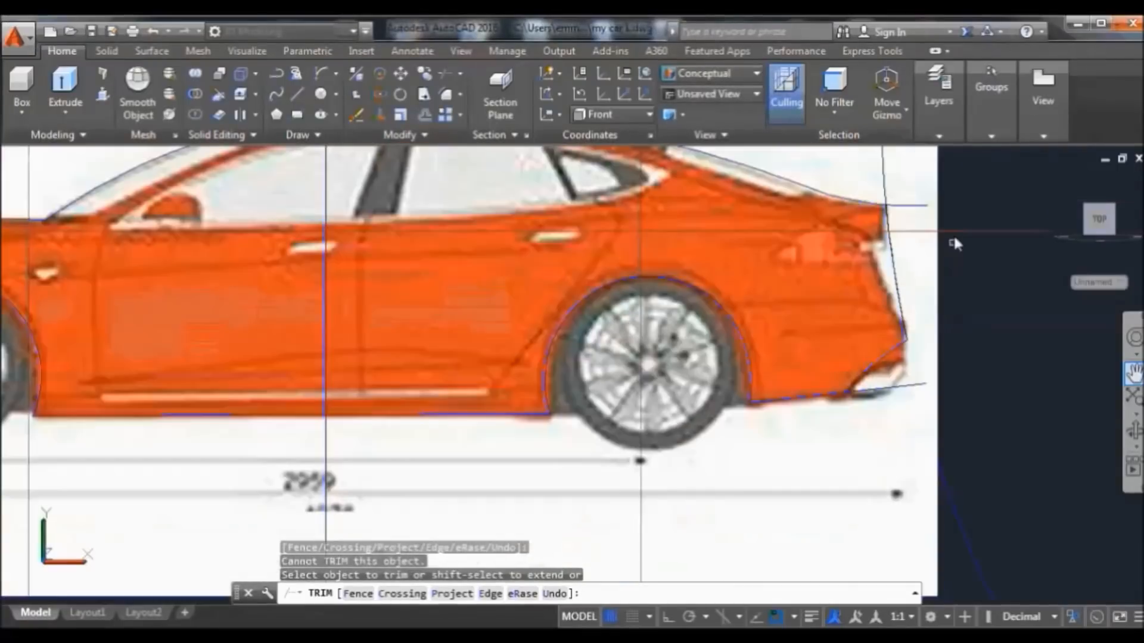
scroll(980, 202, down, 1)
right_click(980, 203)
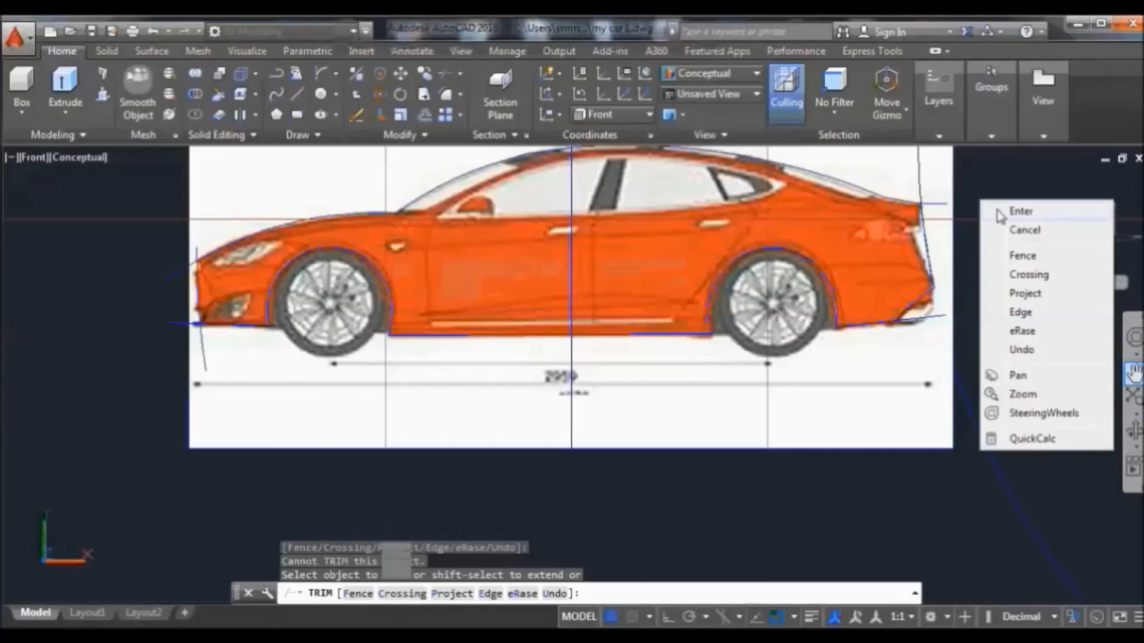
click(1007, 212)
Erase the leftover rear curve and join the two rear curves into one polyline
click(1006, 485)
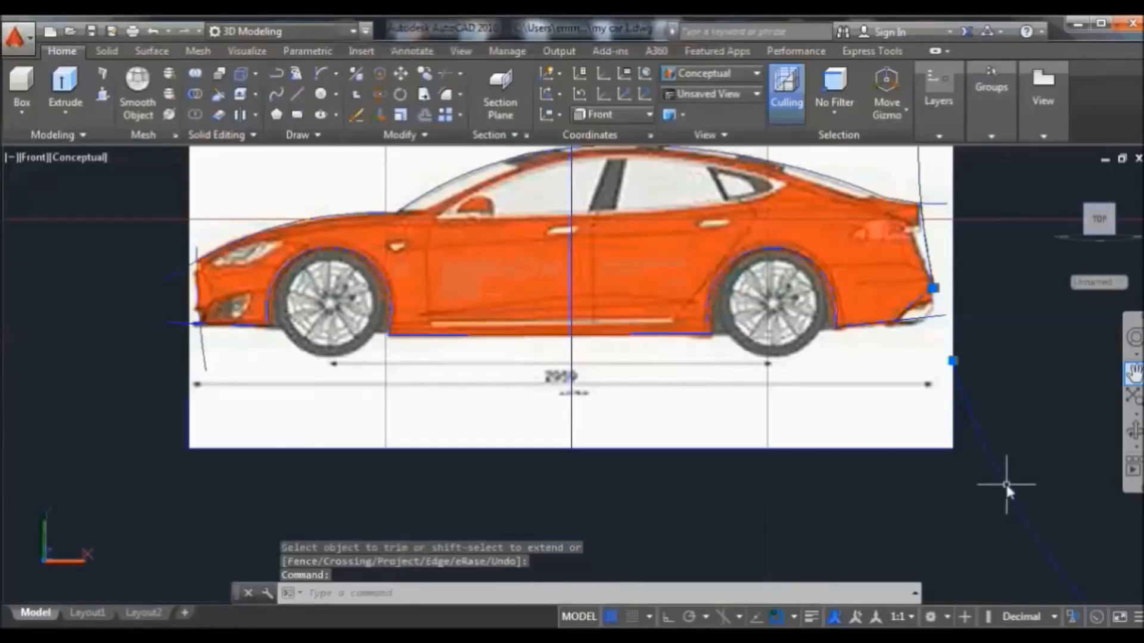
click(356, 115)
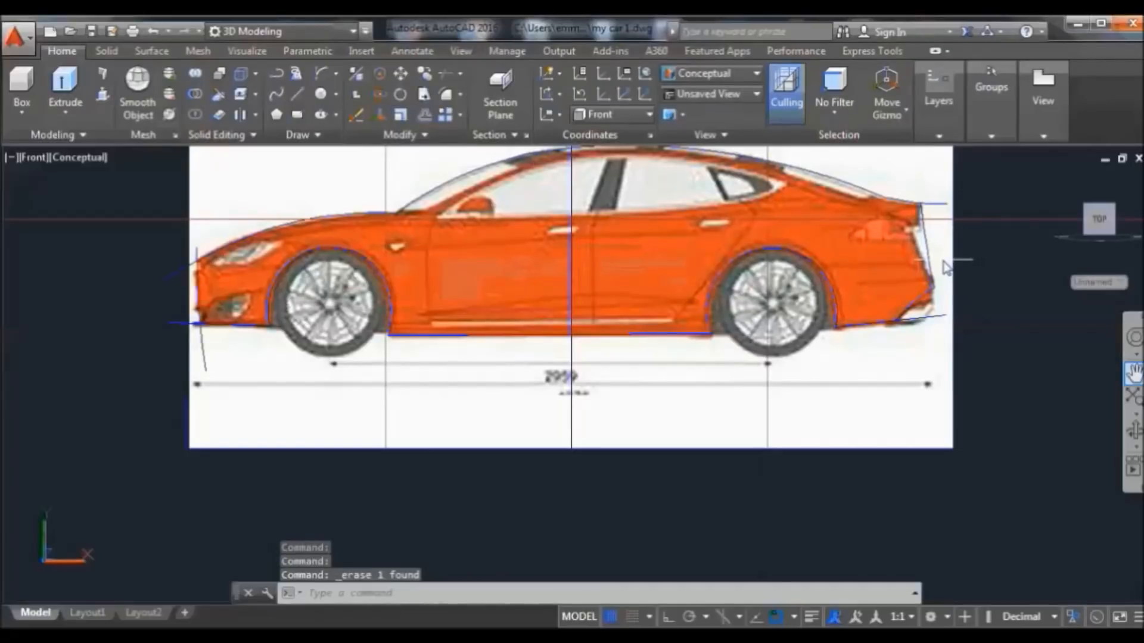
click(934, 240)
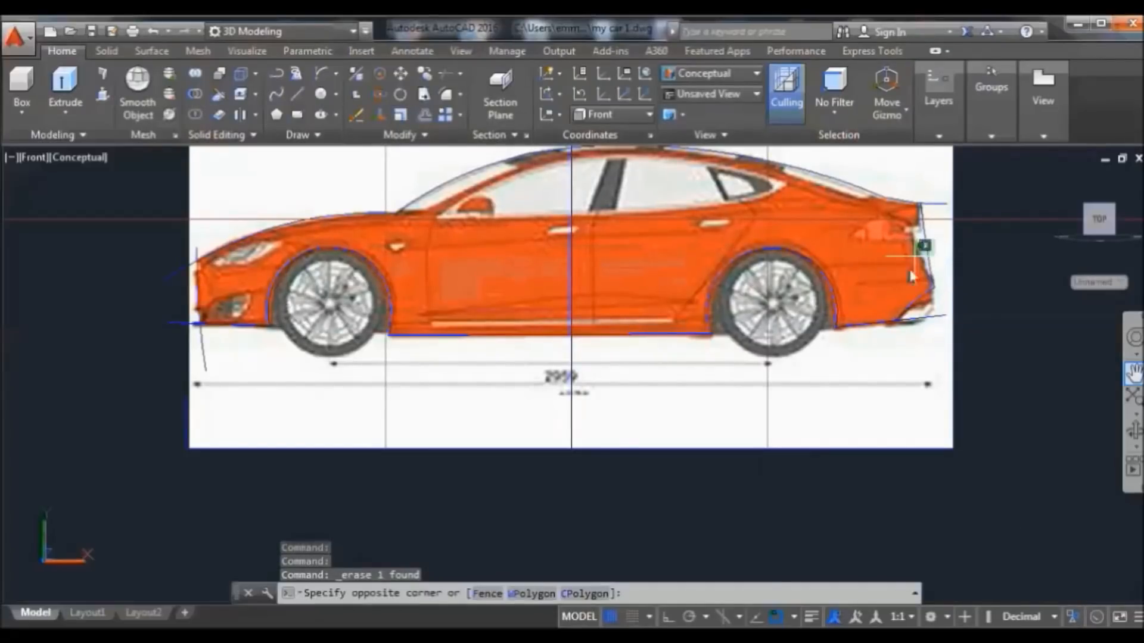
click(891, 297)
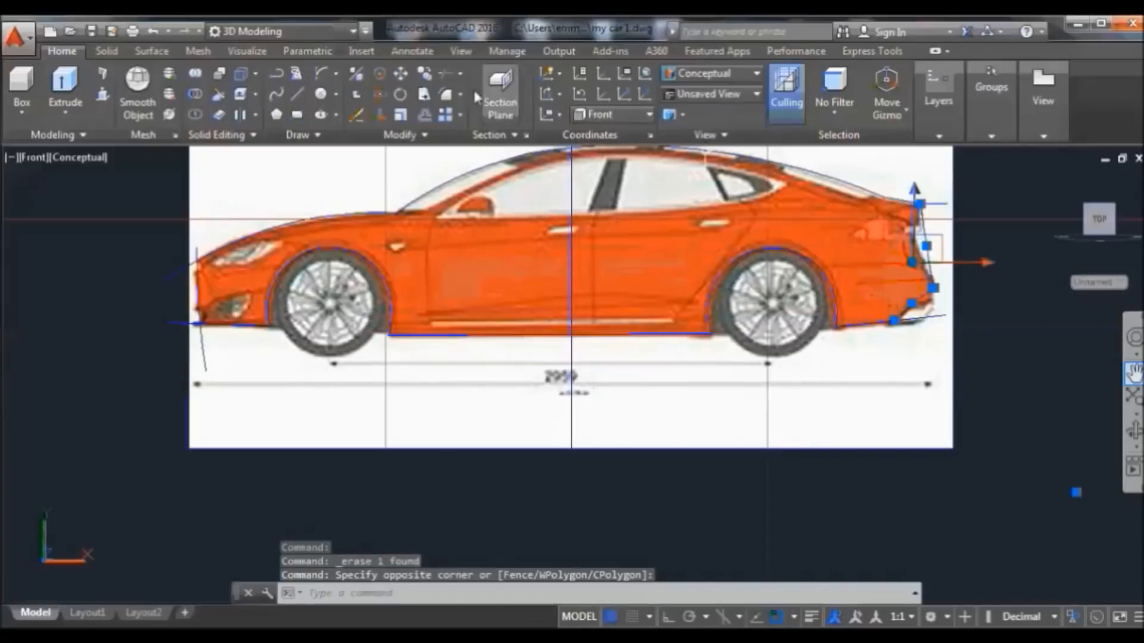
click(405, 133)
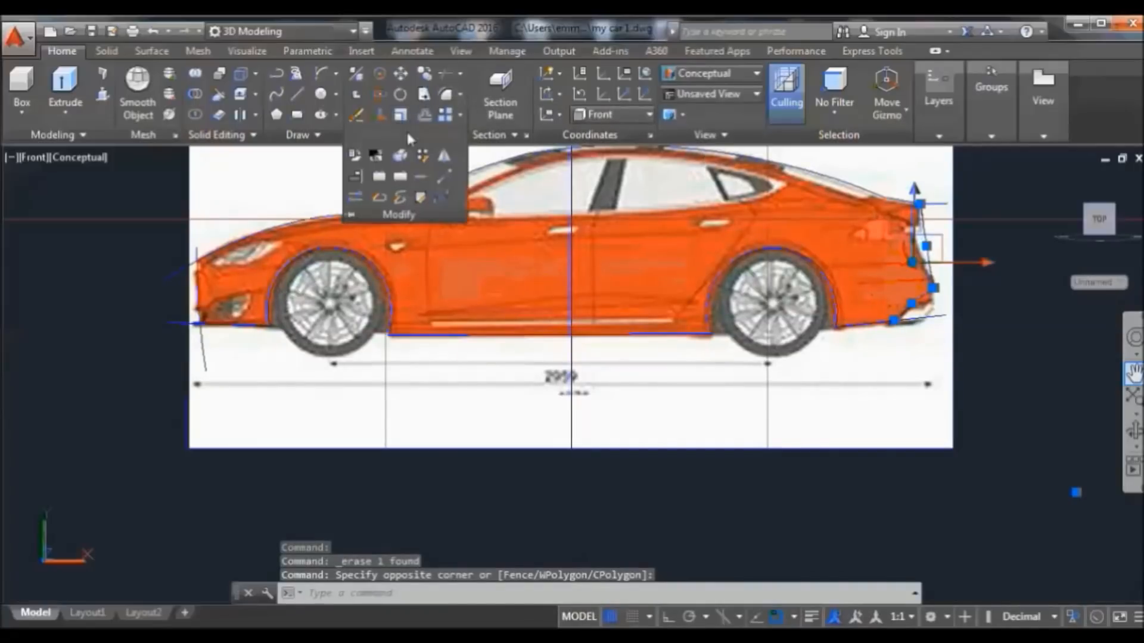
click(425, 177)
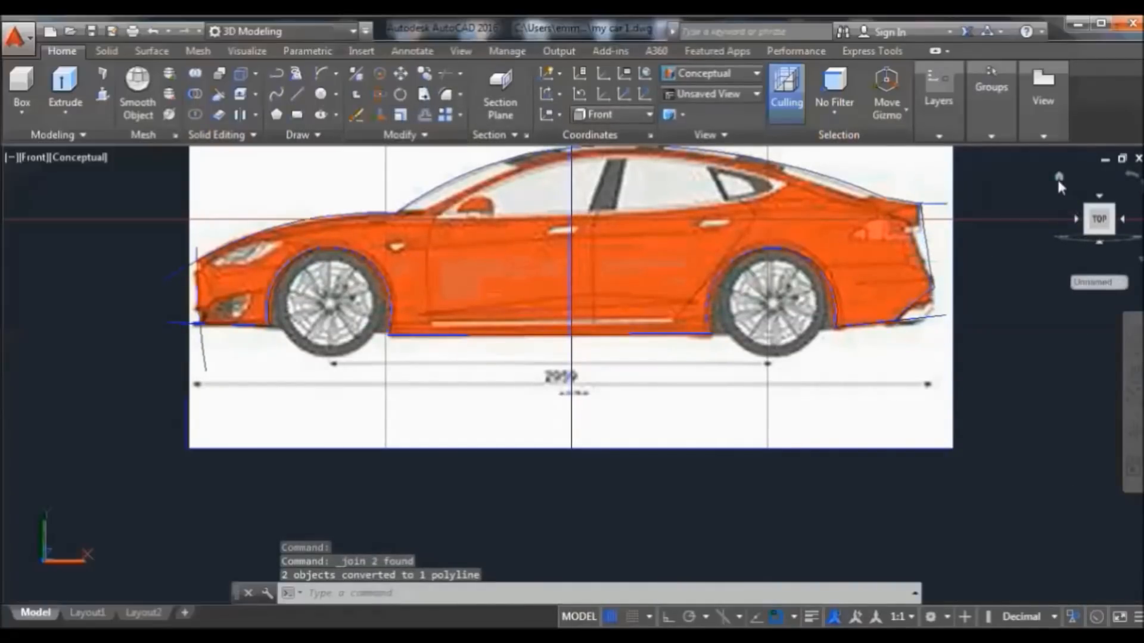
Return to the Home view, end object isolation, and orbit to a side-on angle
click(1058, 177)
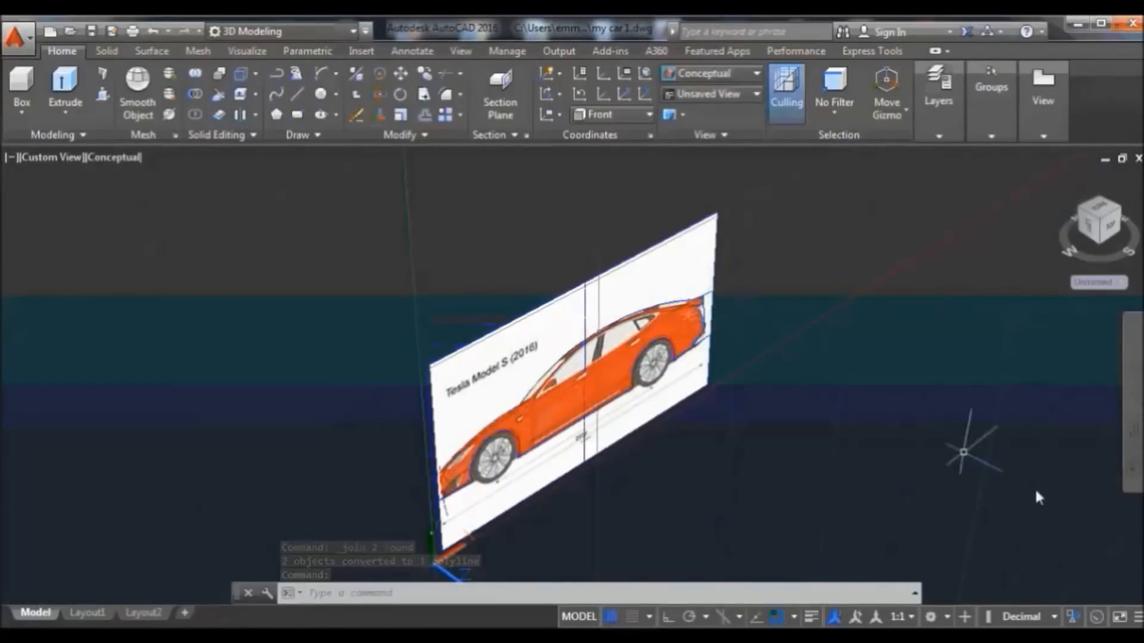
click(1072, 618)
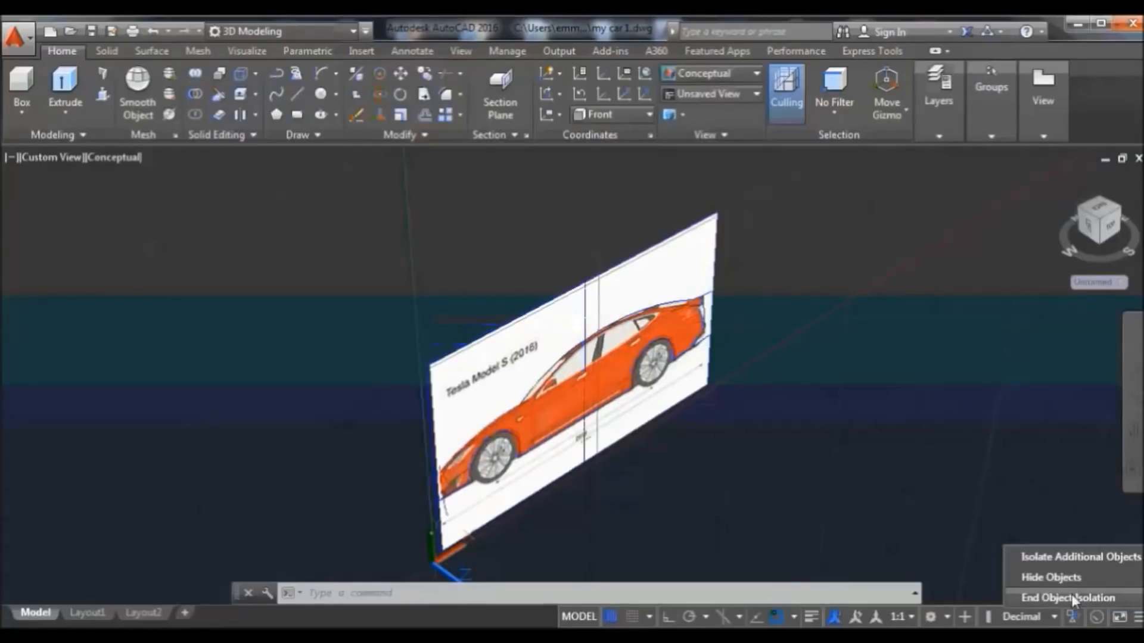
click(1072, 598)
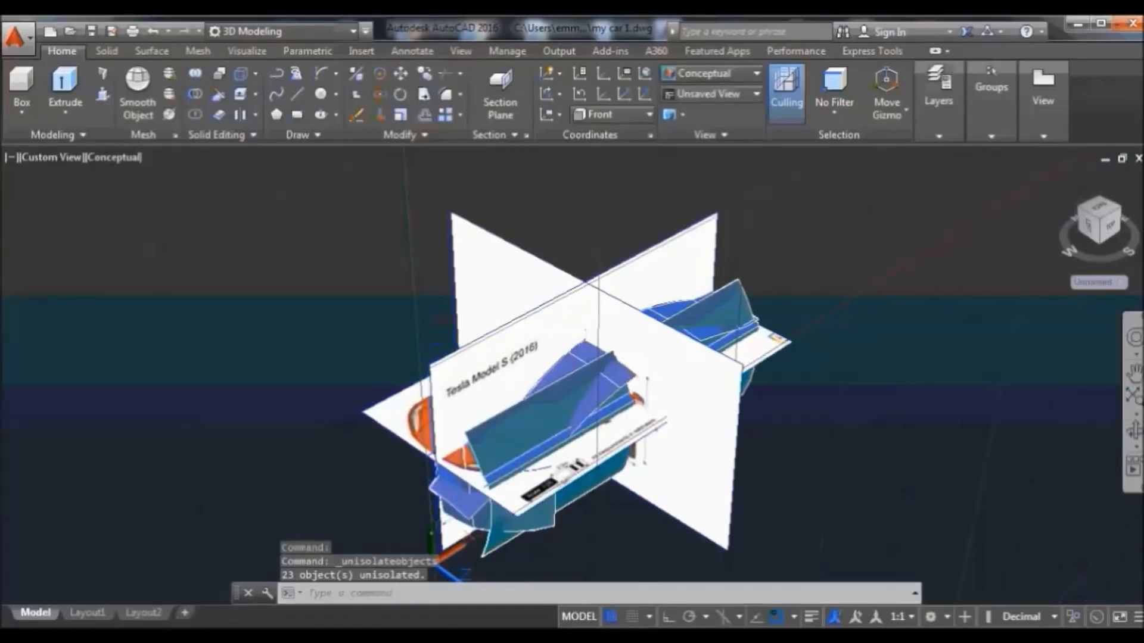
click(1133, 430)
drag(1061, 433, 842, 375)
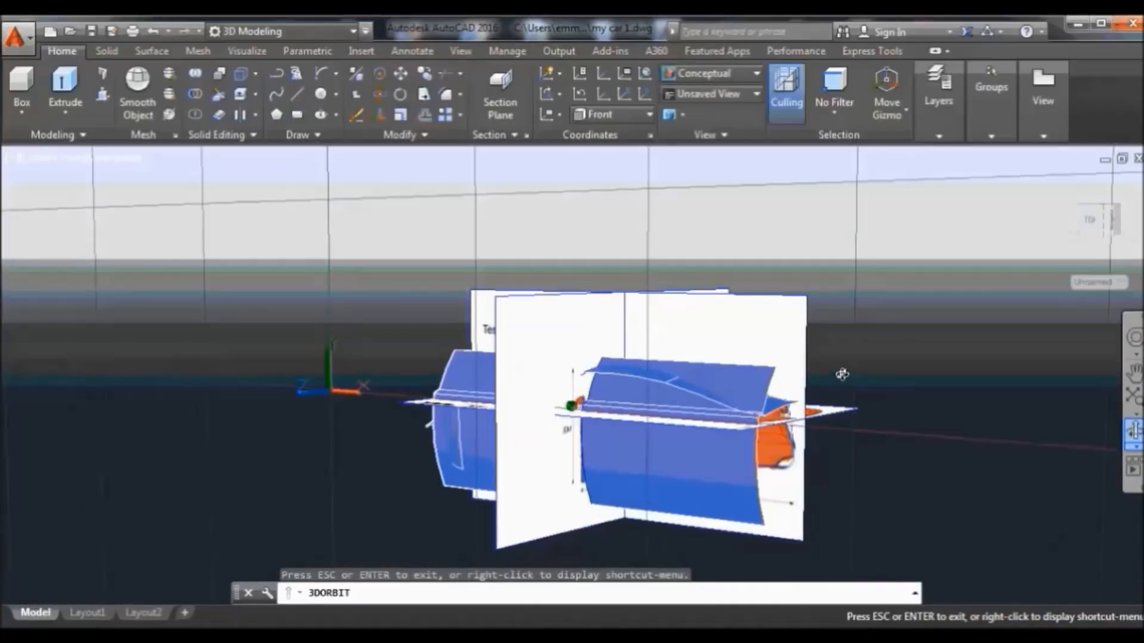
right_click(913, 293)
click(947, 300)
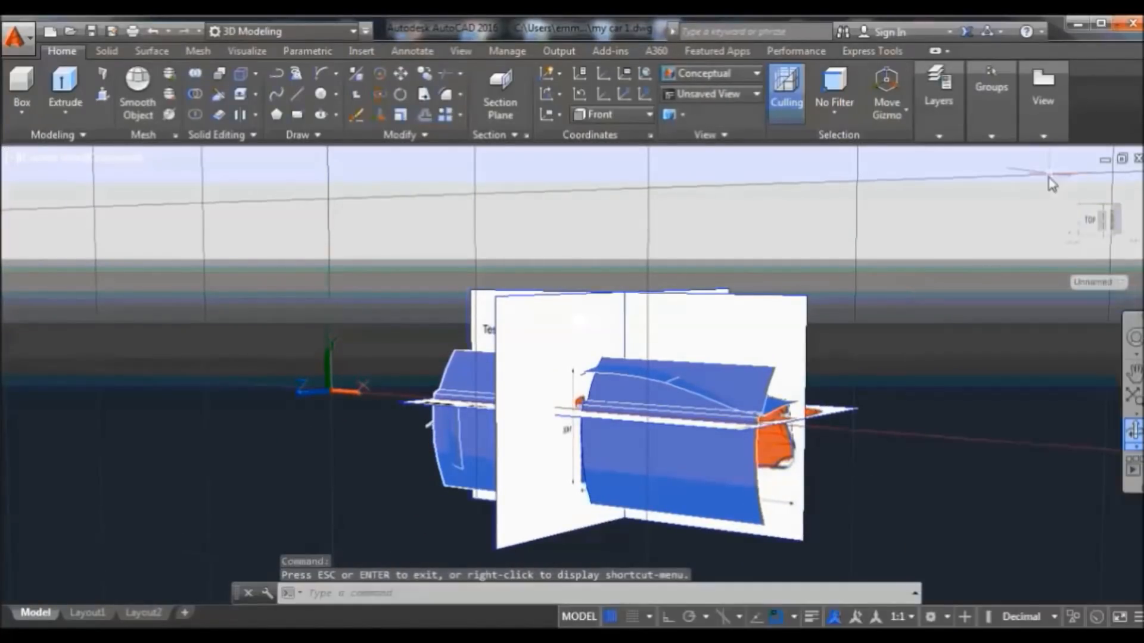
Switch to parallel projection, set the UCS to World, and turn the grid off
right_click(1059, 182)
click(1042, 216)
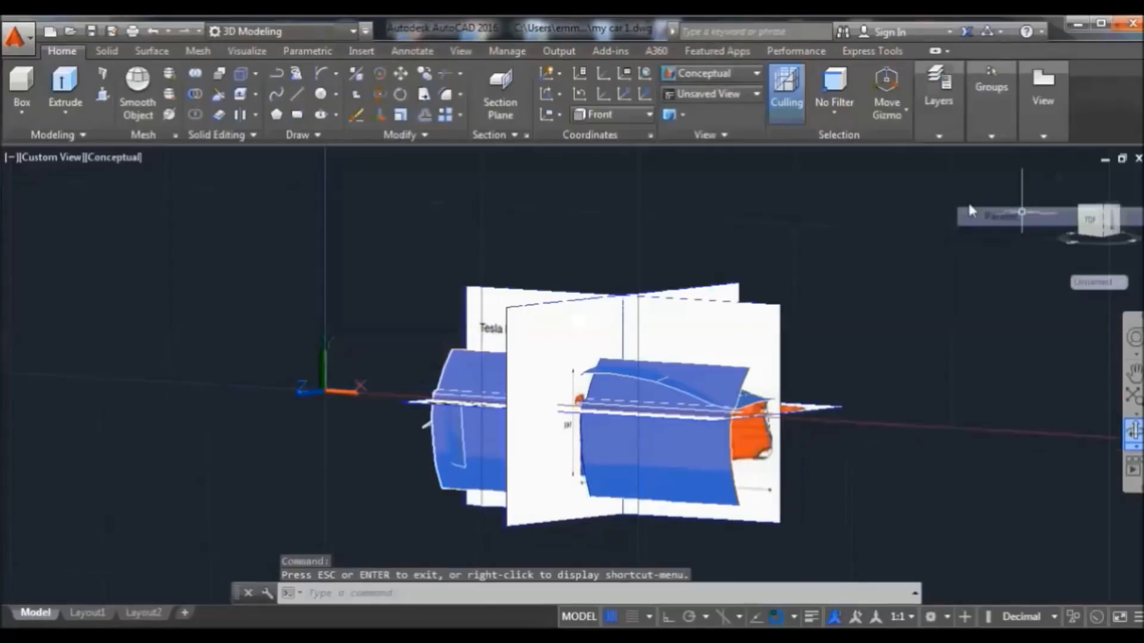
click(633, 115)
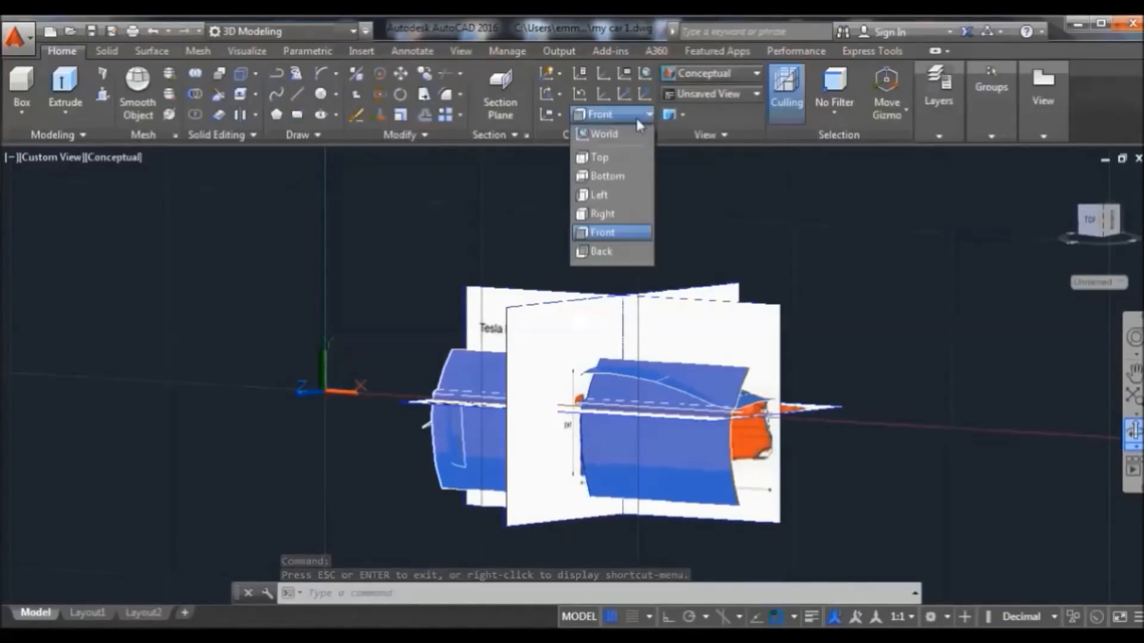
click(629, 138)
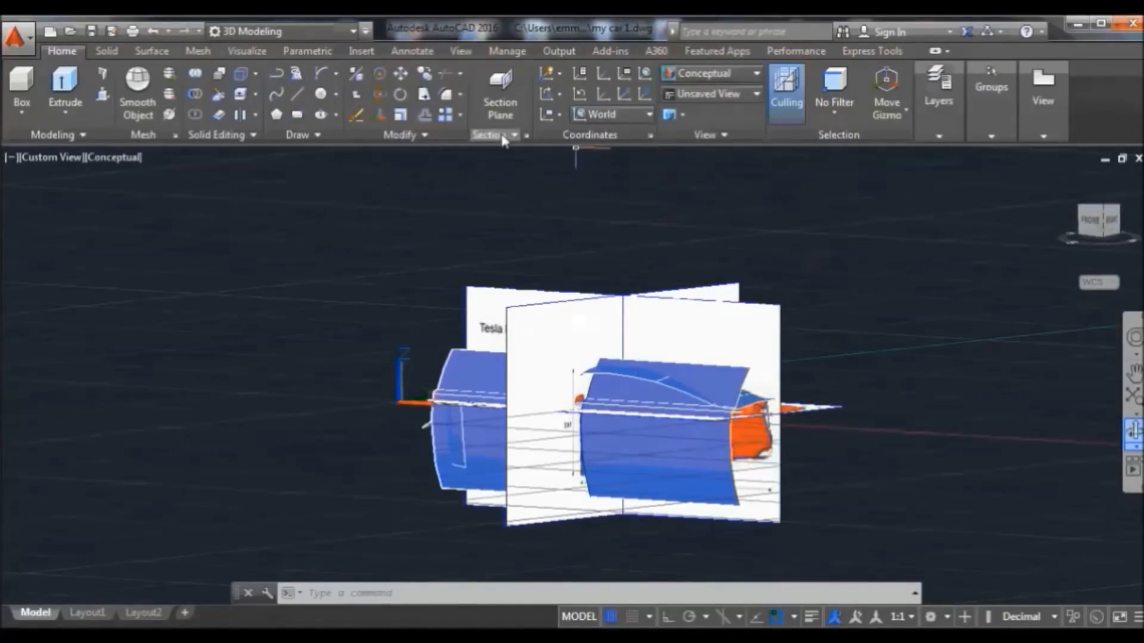
click(609, 616)
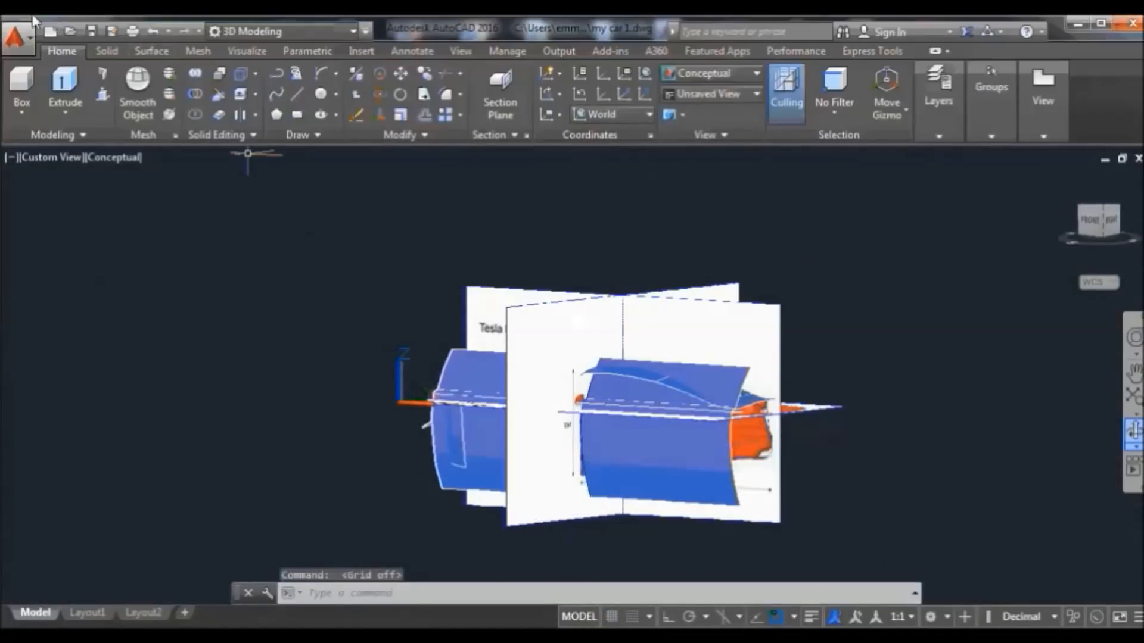
Start a surface sweep, pick the profile curve, and orbit to look down onto the body
click(152, 51)
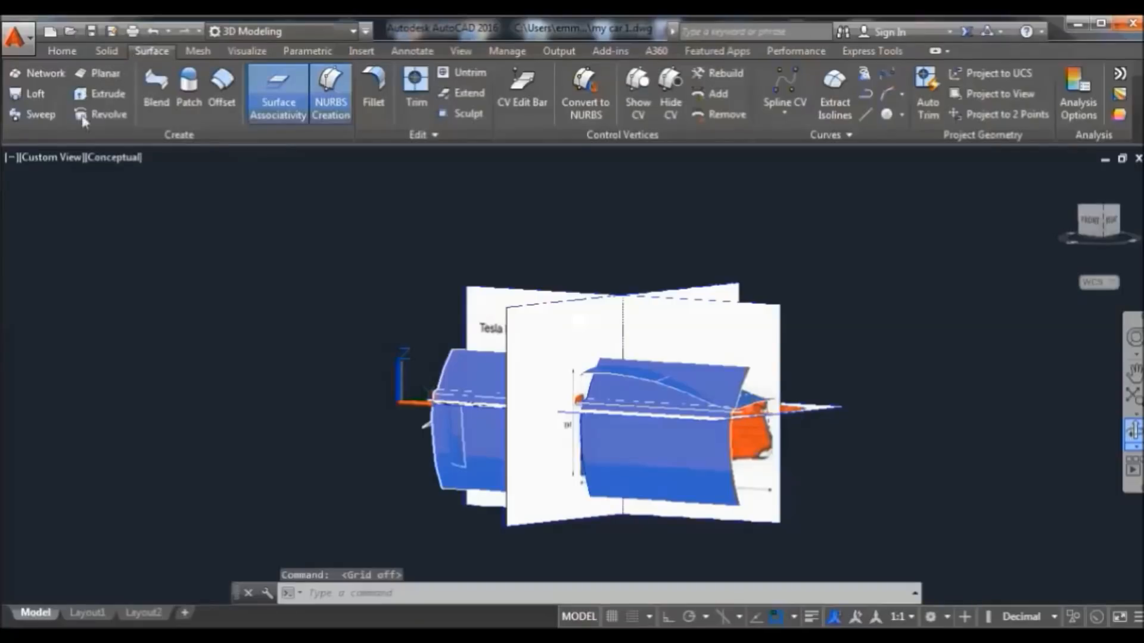
click(36, 115)
scroll(769, 524, up, 5)
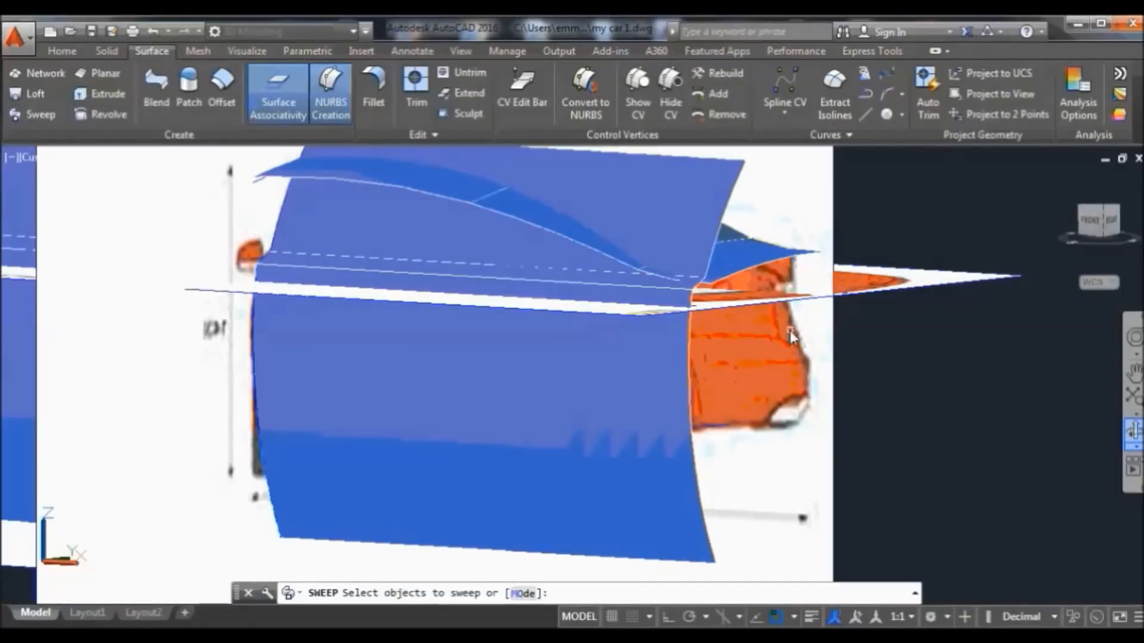
click(803, 334)
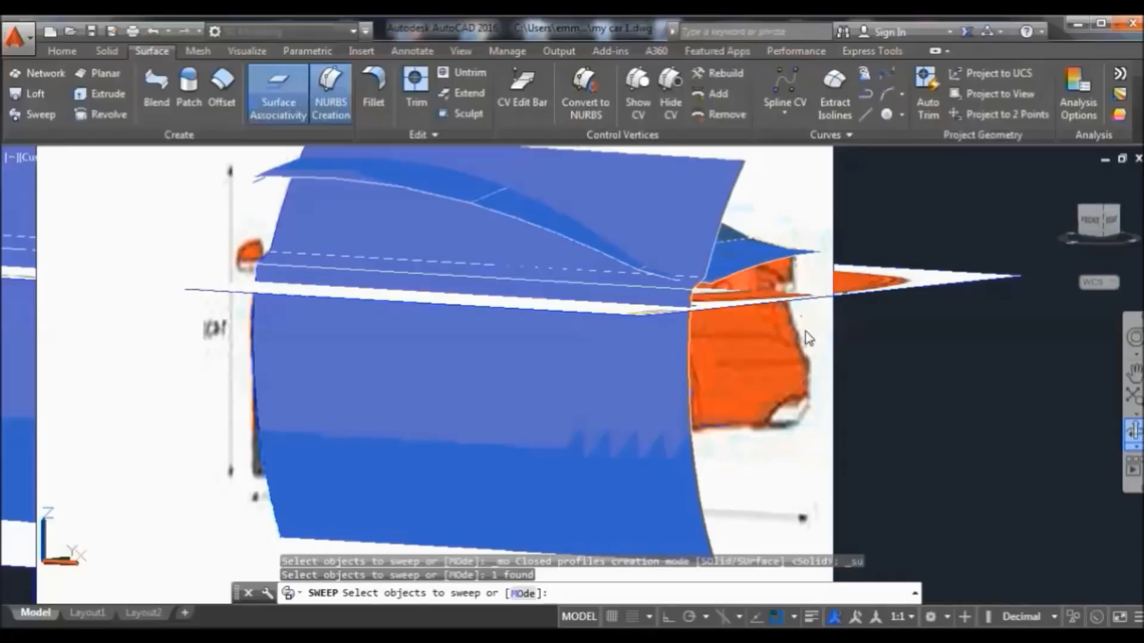
key(Return)
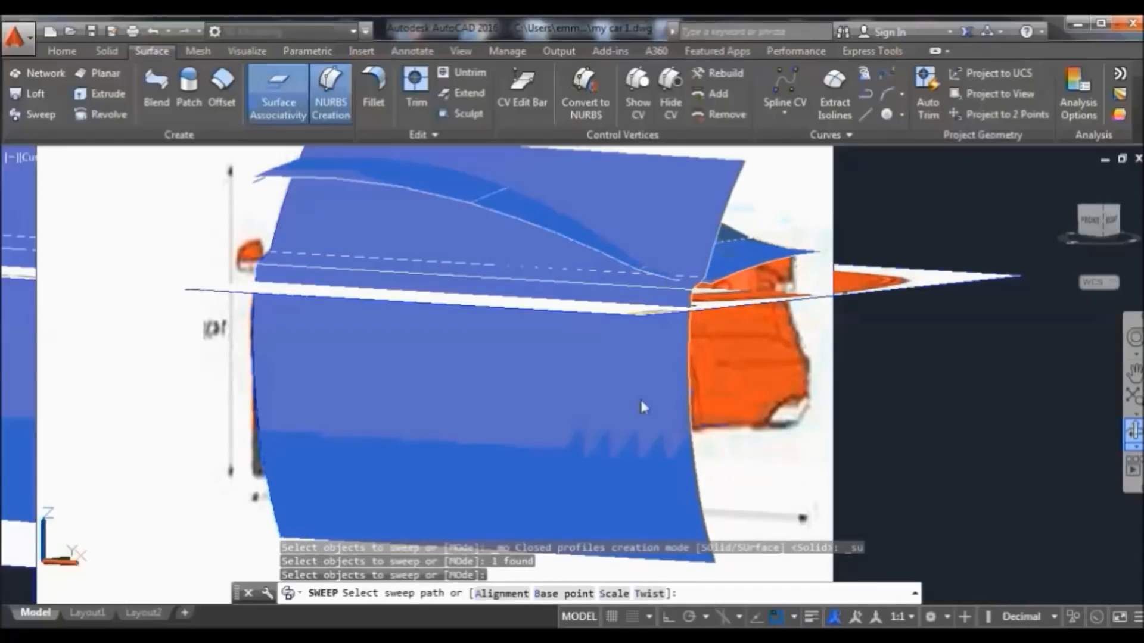
click(1134, 430)
drag(961, 437, 869, 382)
right_click(786, 255)
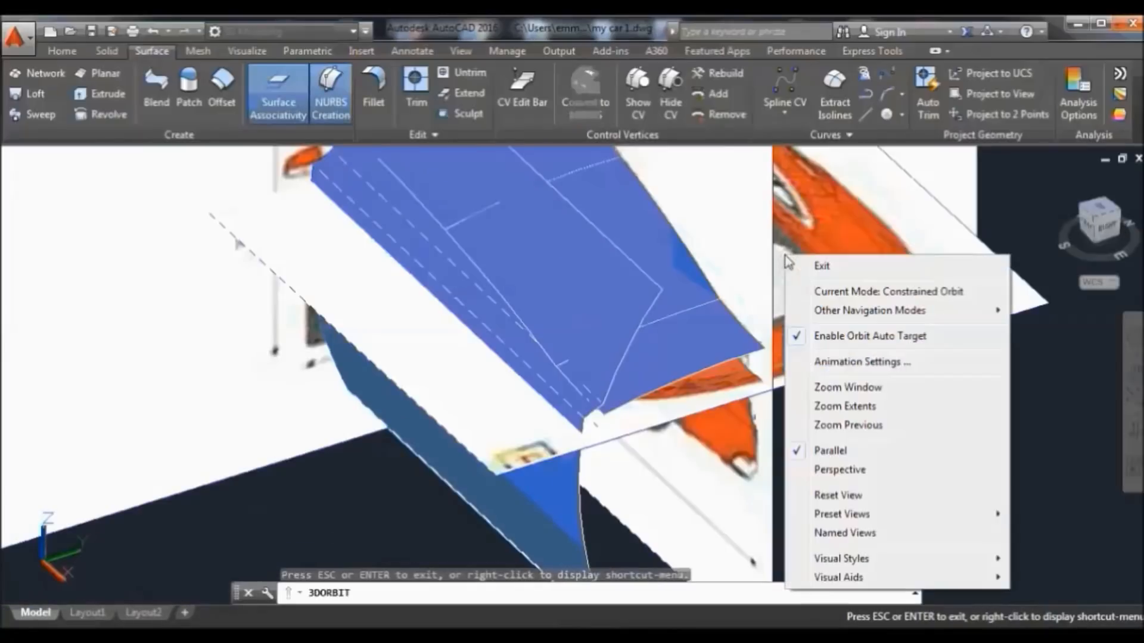
click(823, 268)
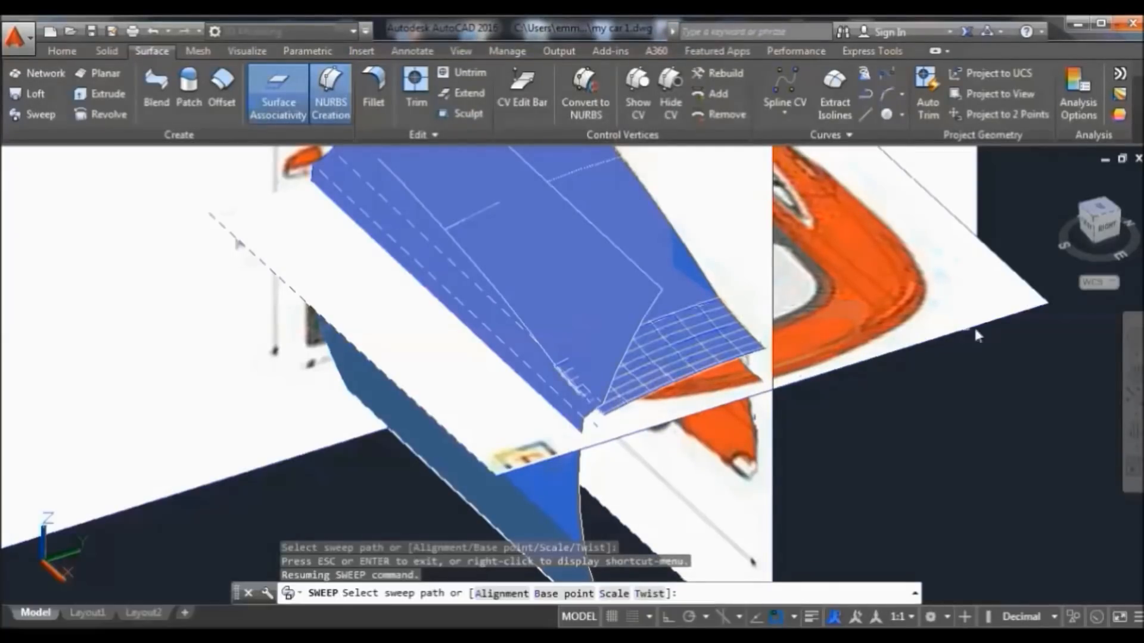
Orbit around the blue surfaces, then cancel the pending sweep without picking a path
click(1134, 437)
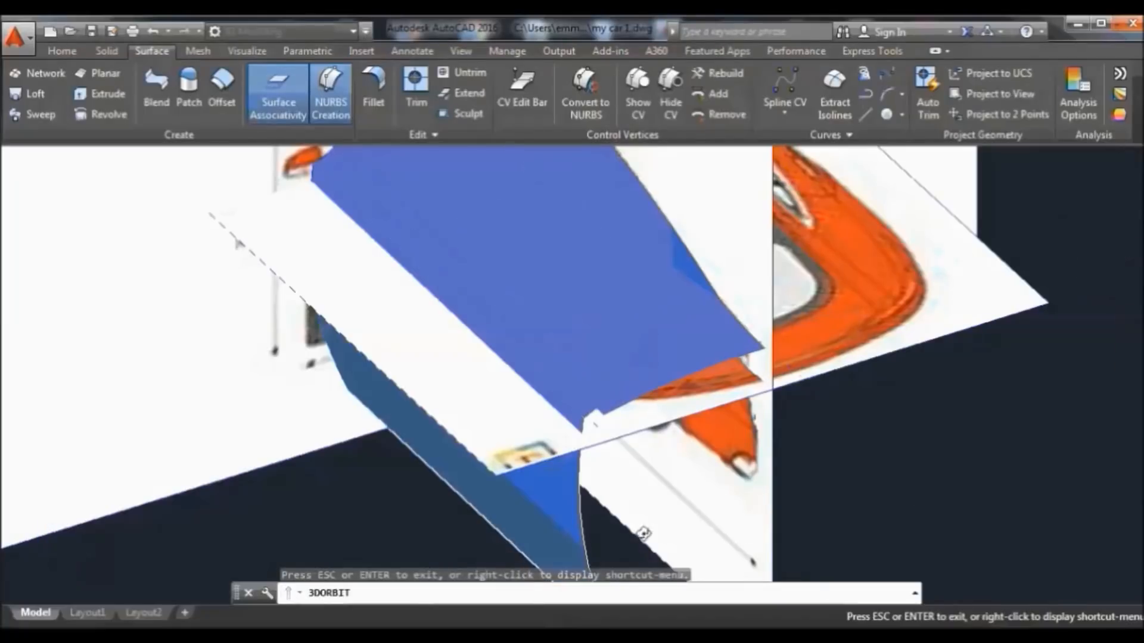
mouse_move(715, 511)
mouse_down()
mouse_move(784, 485)
mouse_move(845, 524)
mouse_move(635, 296)
mouse_move(741, 342)
mouse_move(713, 305)
mouse_move(729, 258)
mouse_move(725, 284)
mouse_move(587, 256)
mouse_move(604, 267)
mouse_up()
mouse_move(769, 357)
mouse_down()
mouse_move(776, 382)
mouse_move(728, 375)
mouse_move(716, 358)
mouse_move(741, 392)
mouse_up()
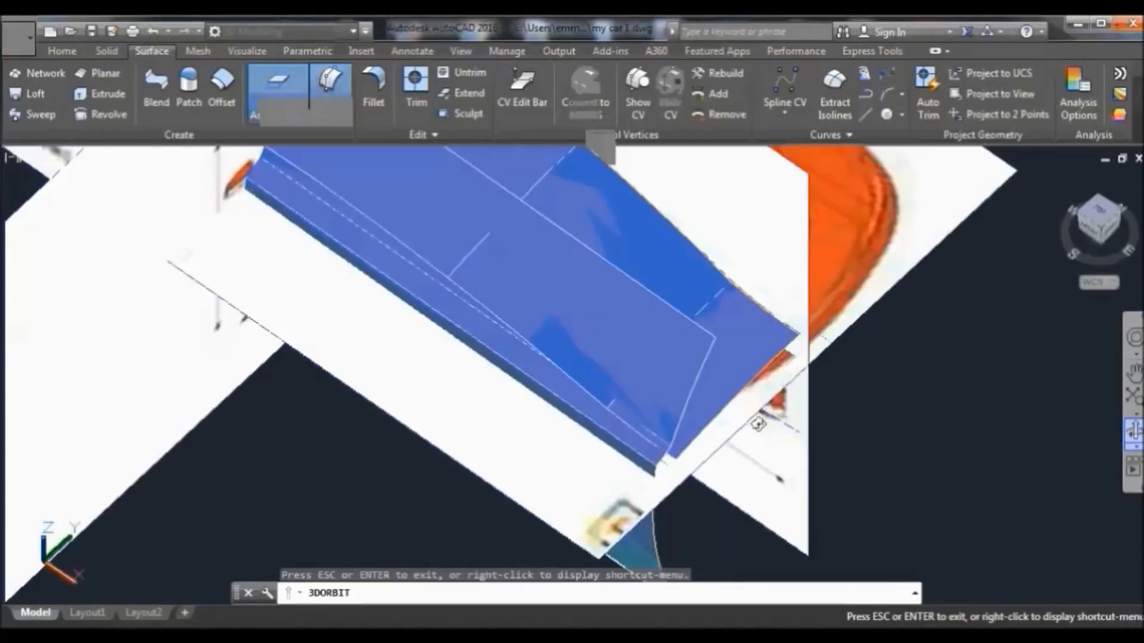
mouse_move(762, 429)
mouse_down()
mouse_move(753, 377)
mouse_move(703, 378)
mouse_up()
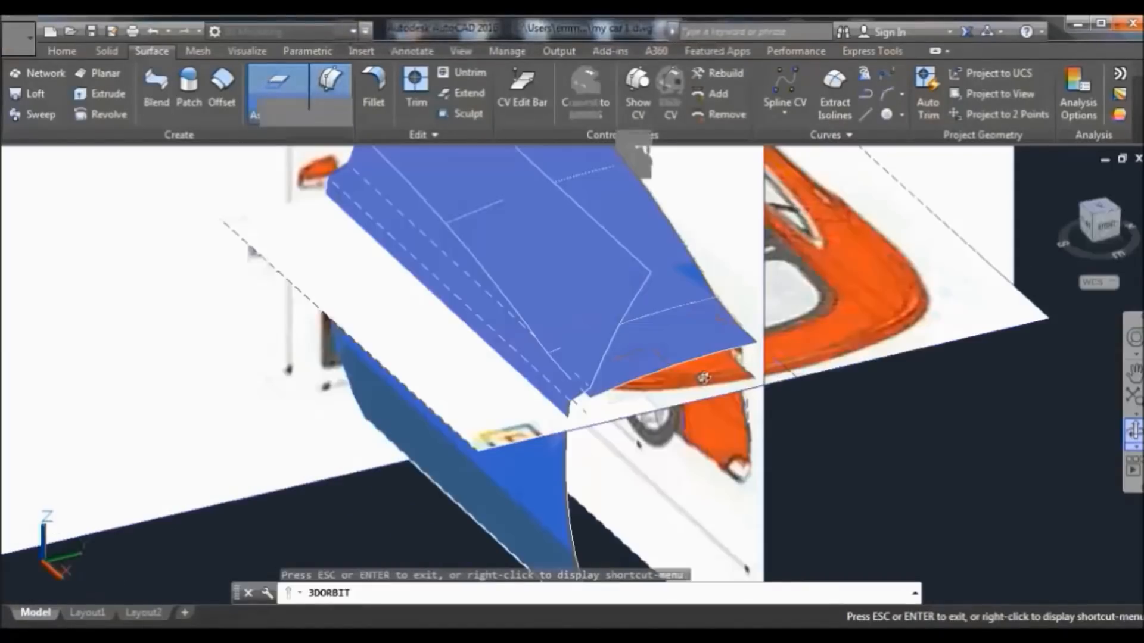
right_click(837, 397)
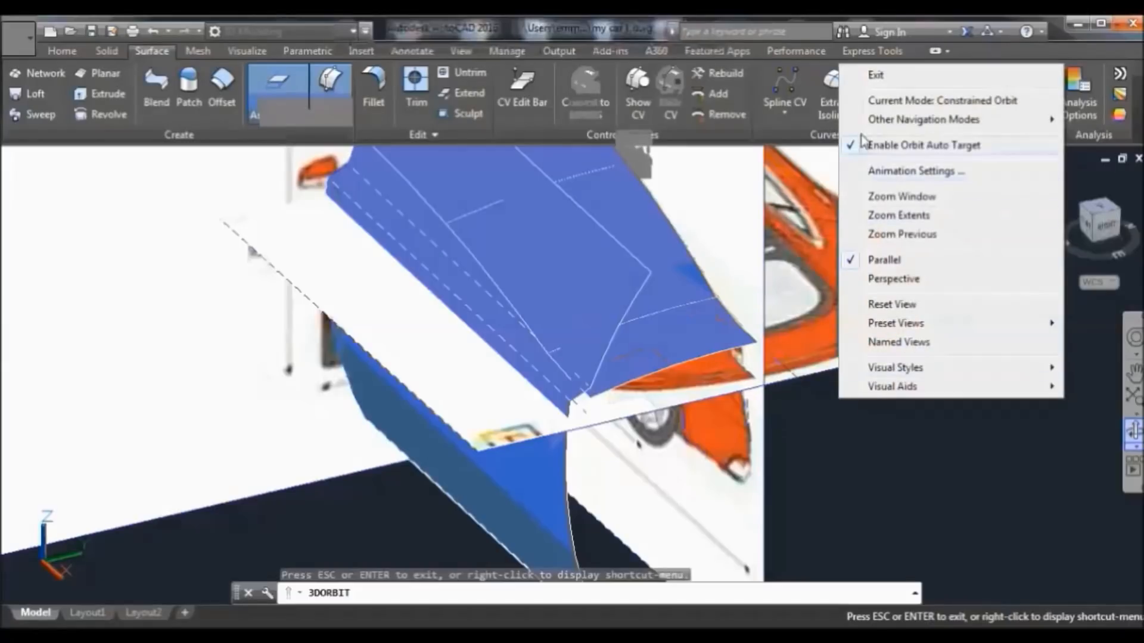
click(877, 75)
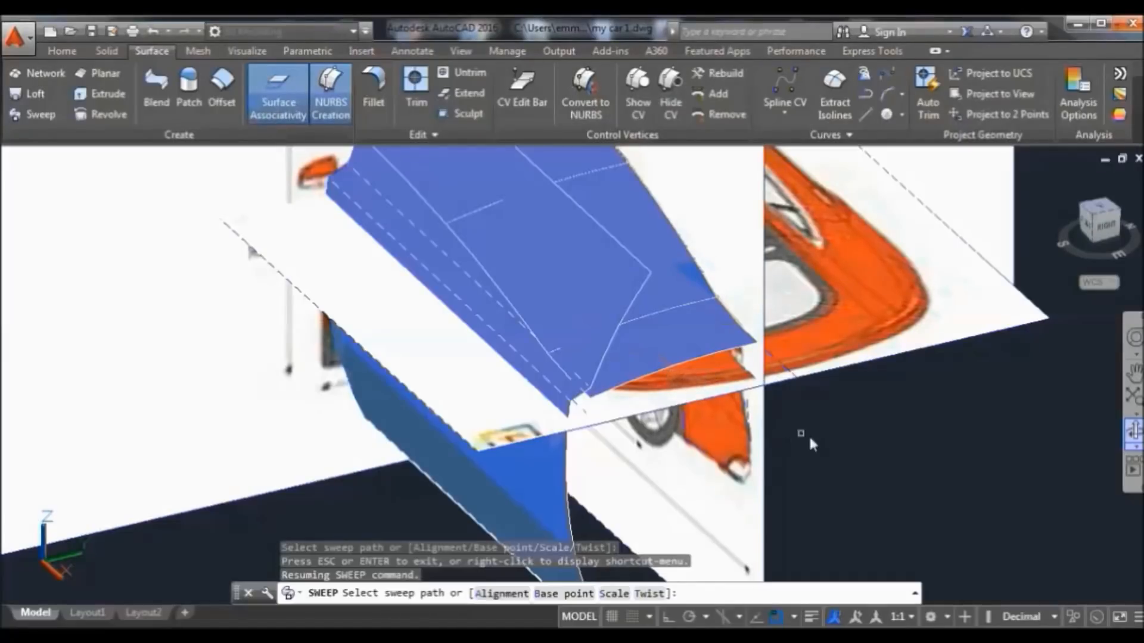
drag(813, 450, 795, 457)
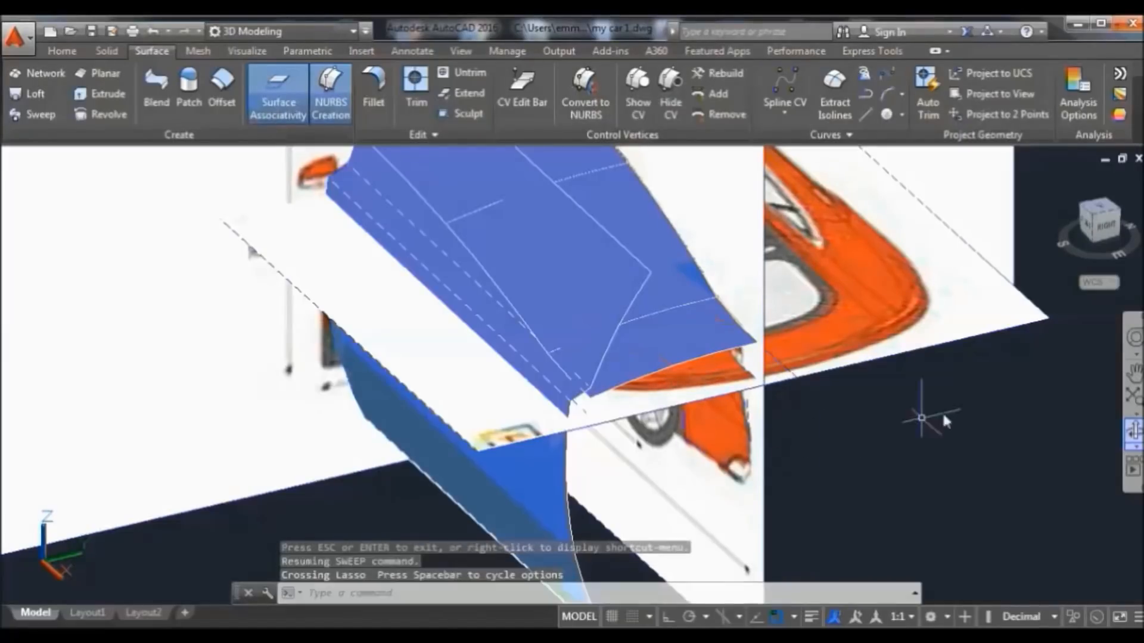
Orbit the view to look down onto the roof from above
click(1135, 435)
mouse_move(1017, 450)
mouse_down()
mouse_move(973, 444)
mouse_move(990, 442)
mouse_up()
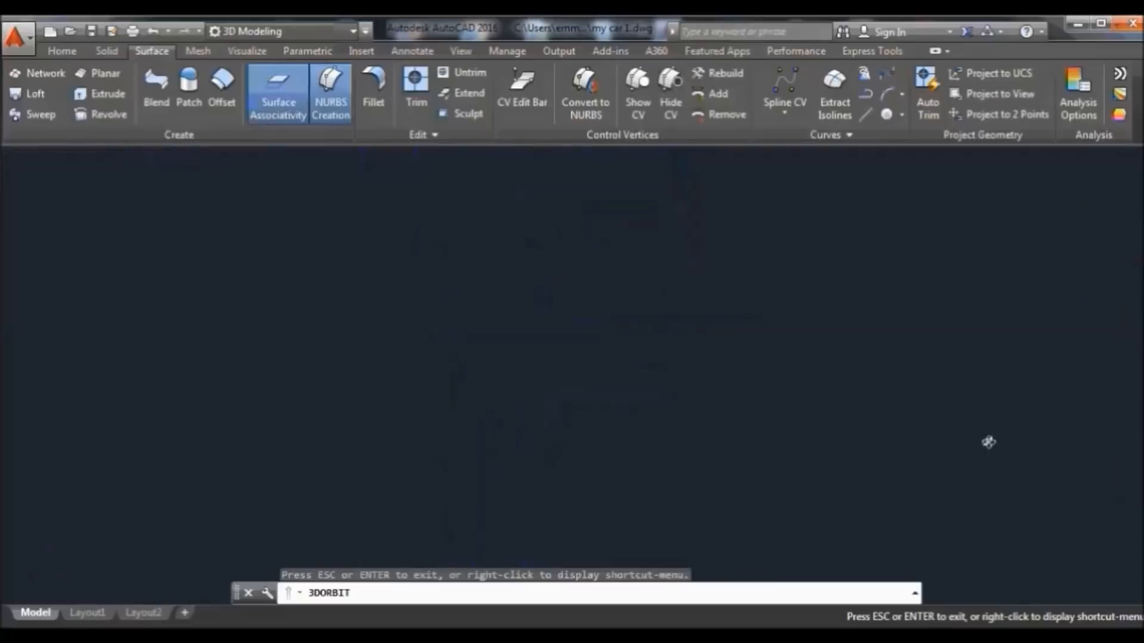
right_click(799, 290)
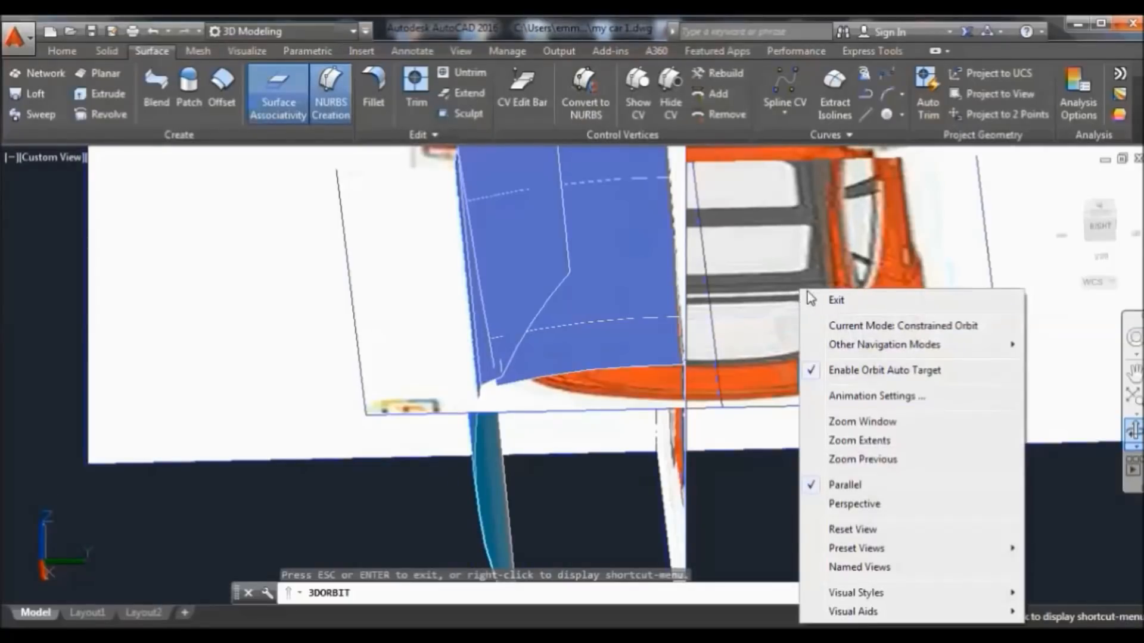
click(834, 301)
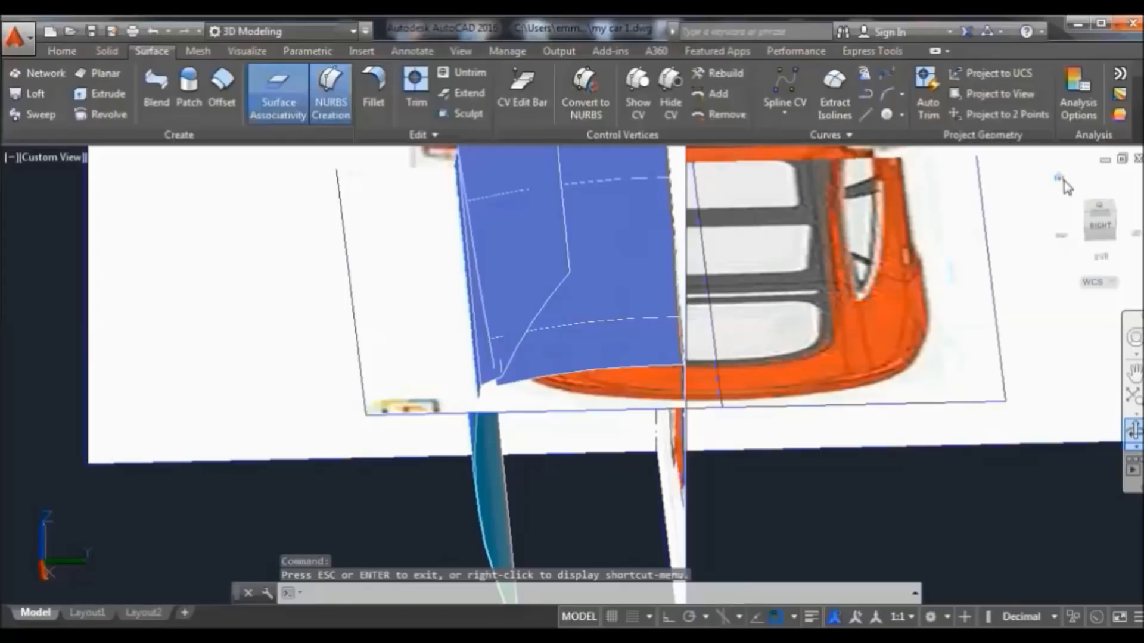
From the Home view, hide the two upright reference image planes
click(1059, 178)
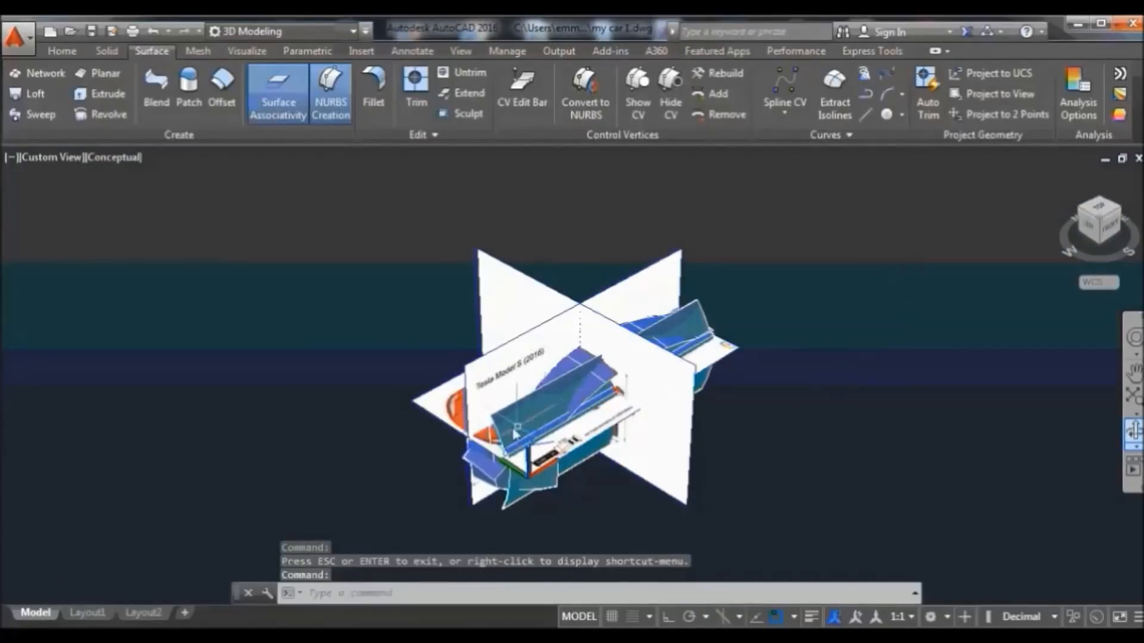
scroll(534, 417, up, 5)
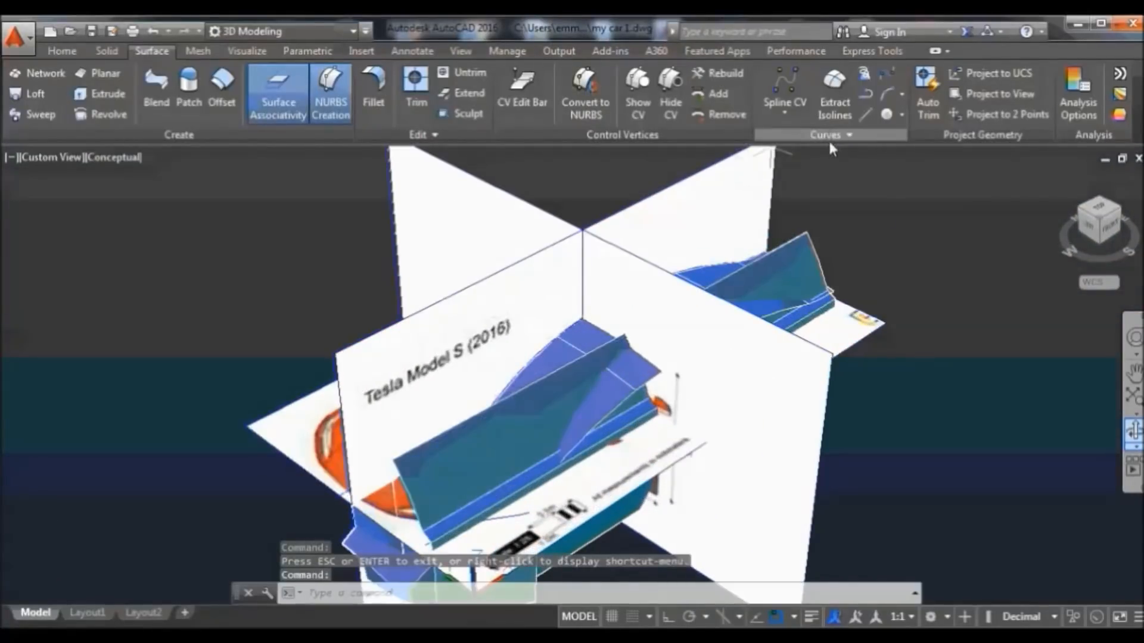
click(810, 169)
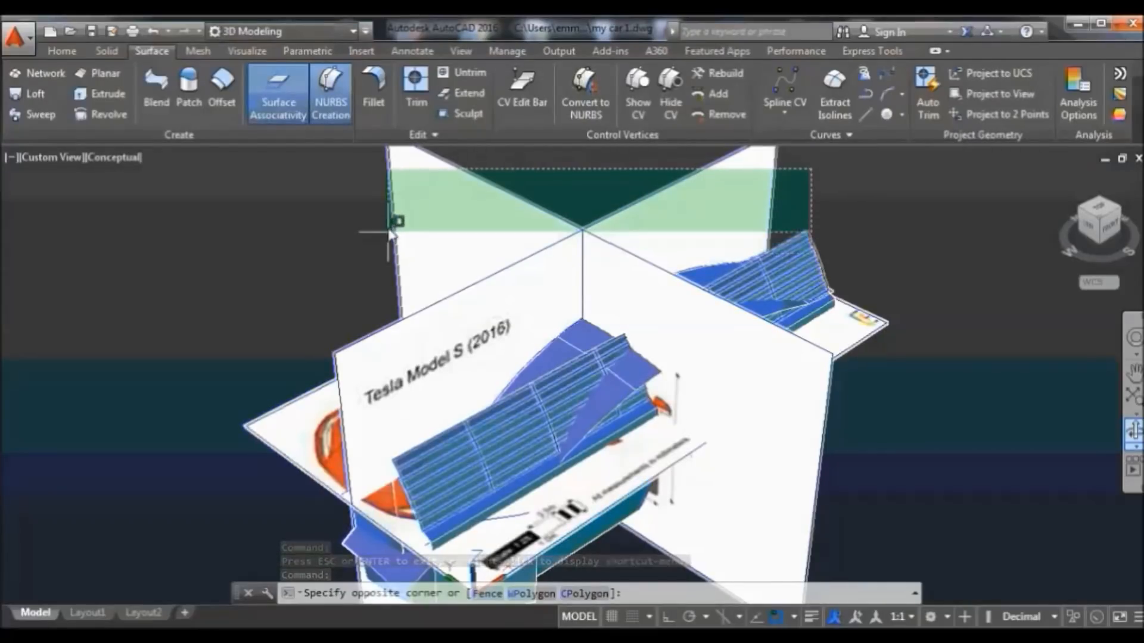
click(386, 212)
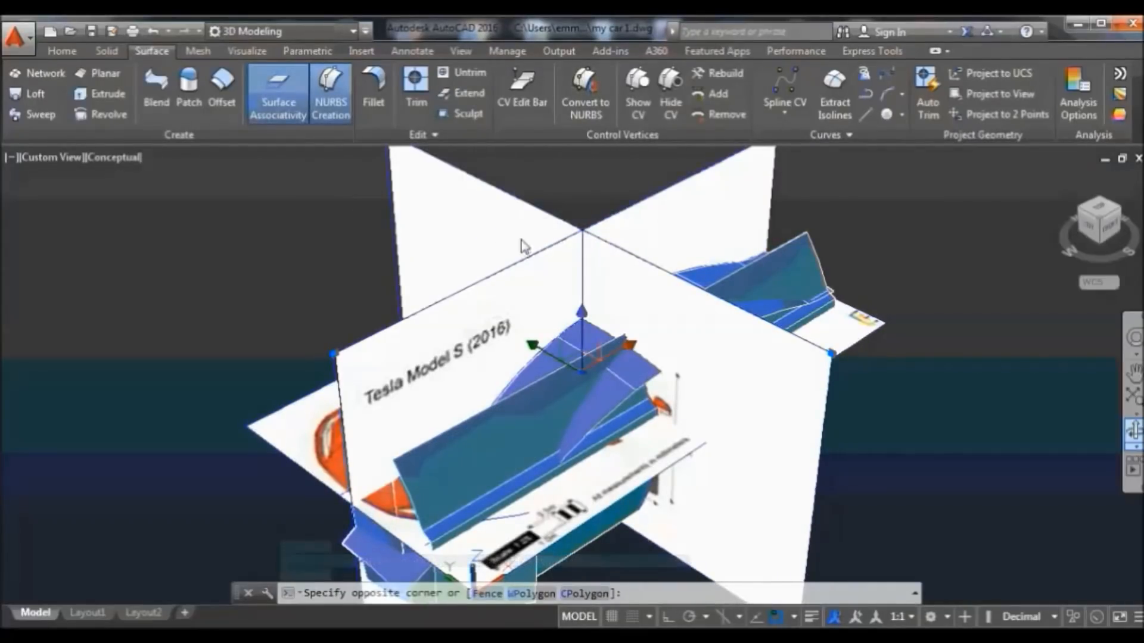
right_click(572, 187)
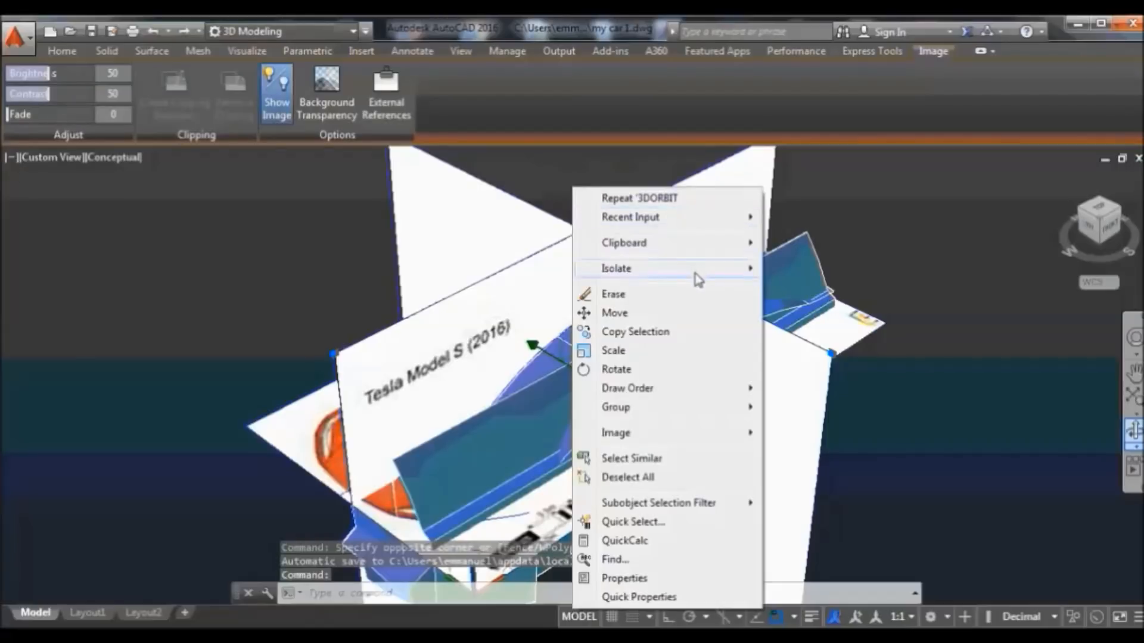
mouse_move(721, 276)
click(805, 288)
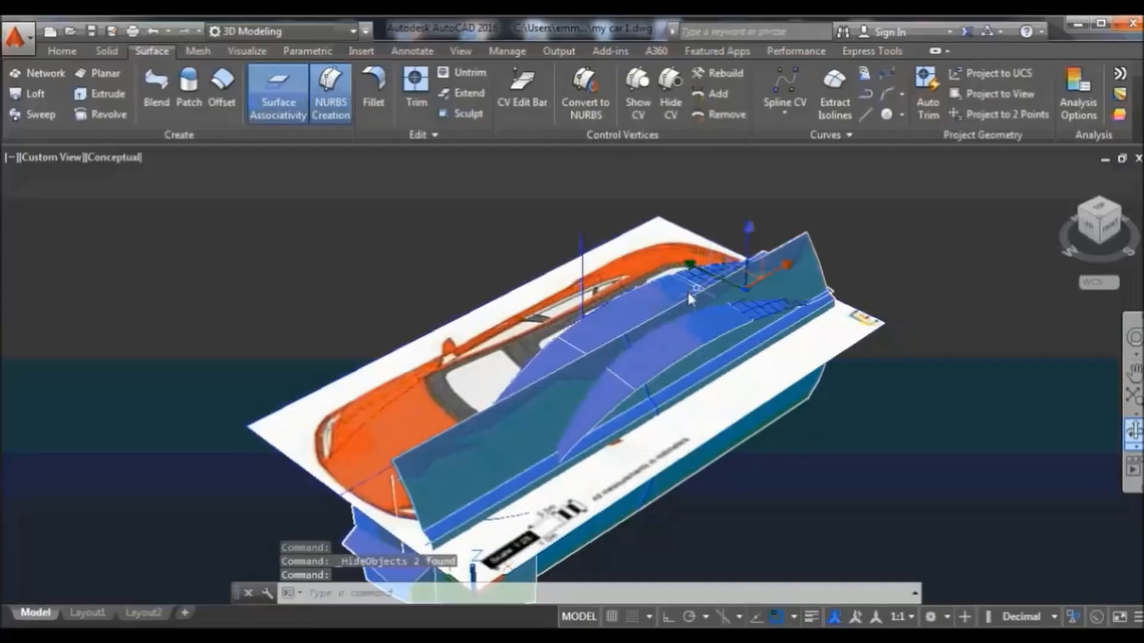
Hide the hood, long side and lower-left body surfaces
click(666, 307)
click(771, 280)
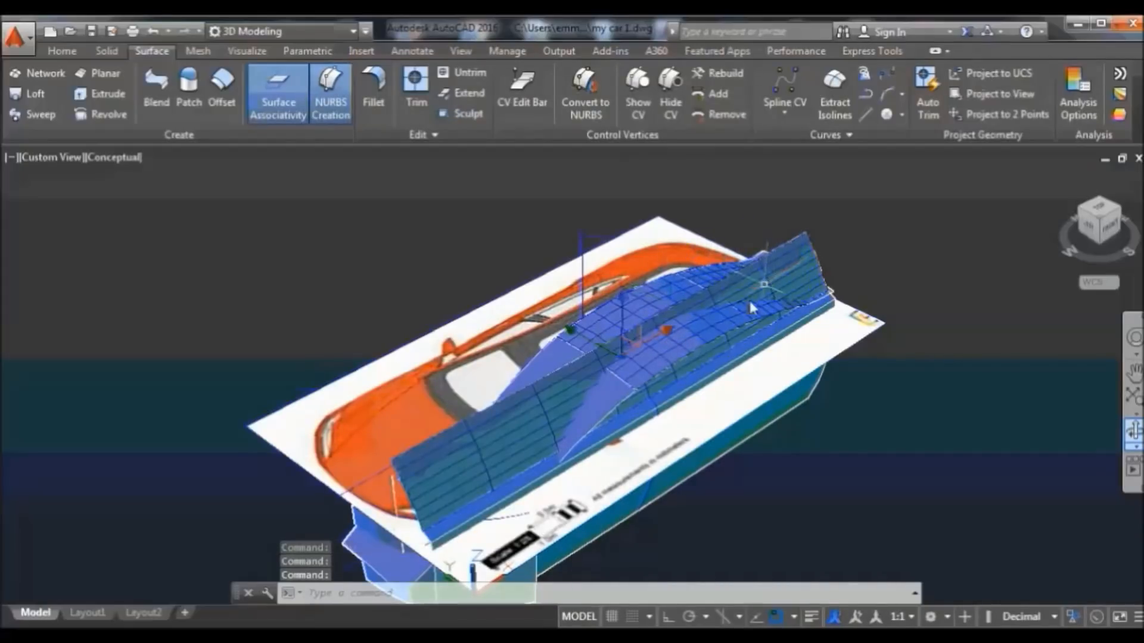
click(446, 577)
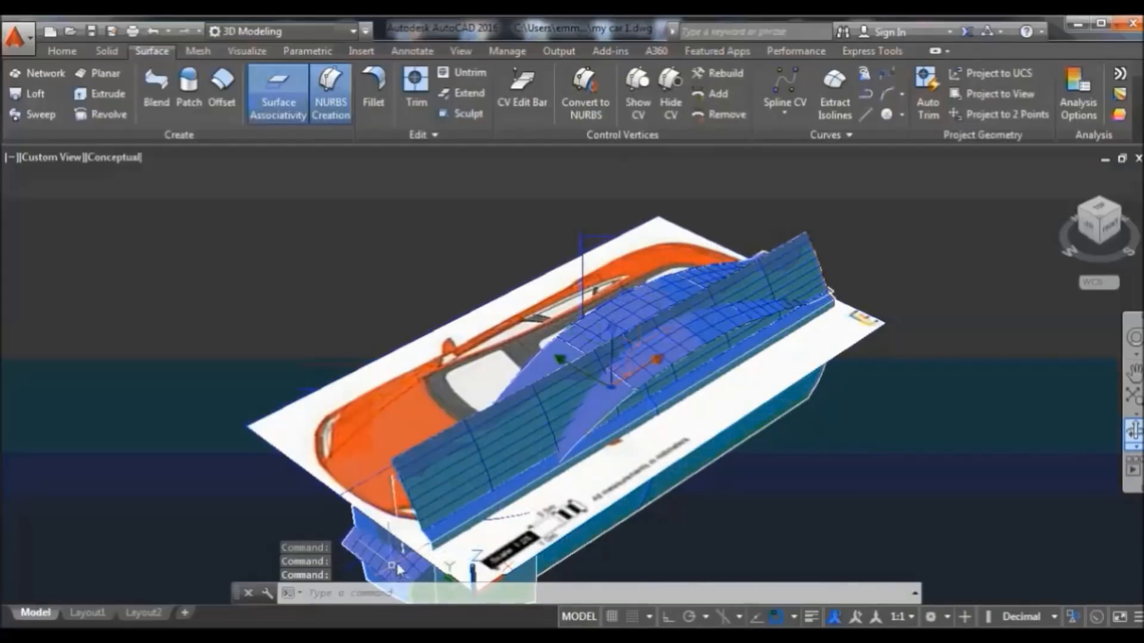
right_click(669, 289)
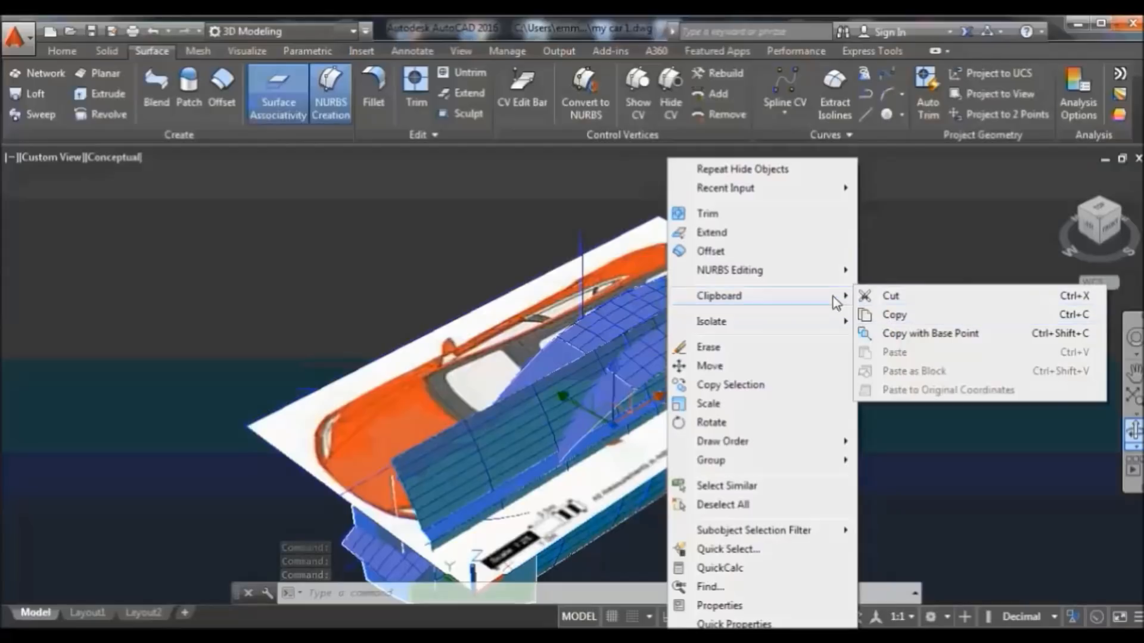
mouse_move(837, 333)
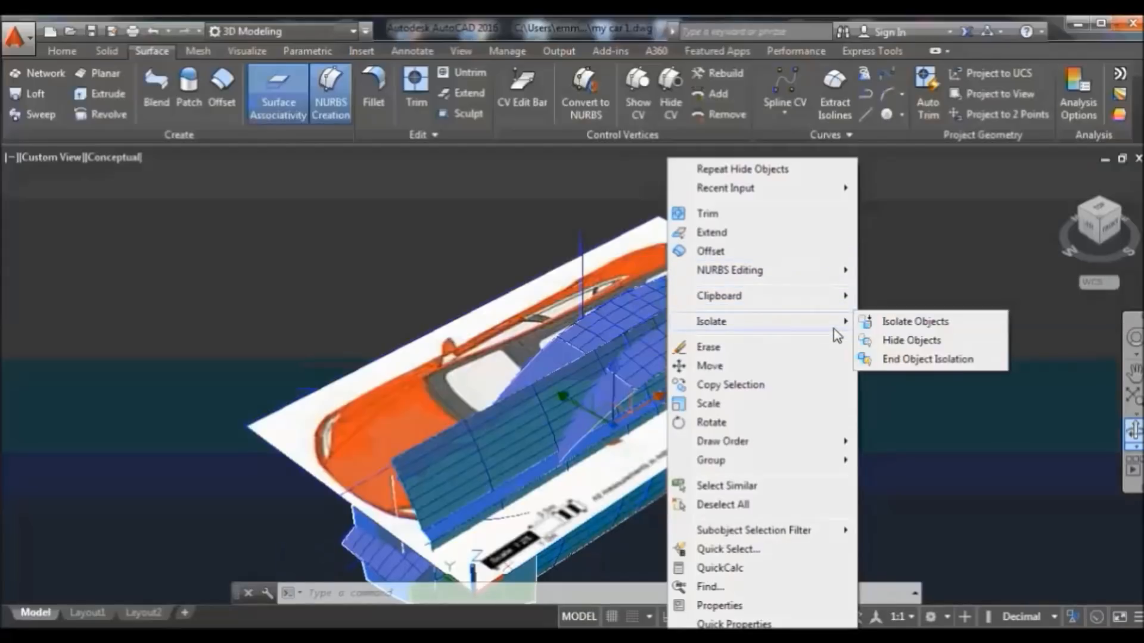
click(887, 340)
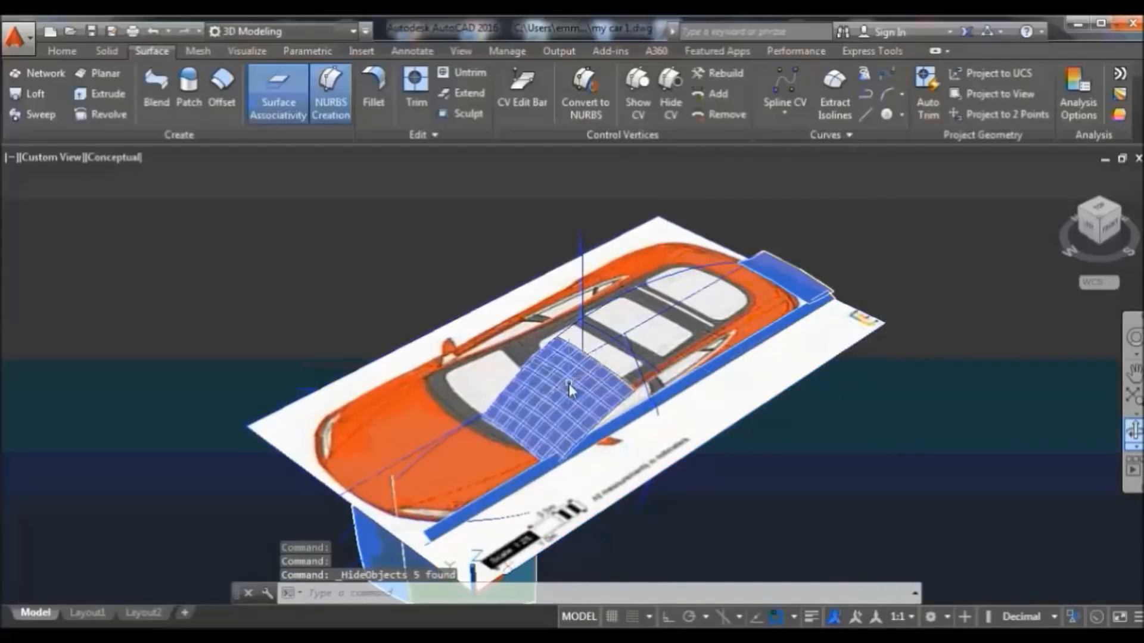
Hide the remaining blue surfaces: roof, rear, lower front and lower-left
click(569, 383)
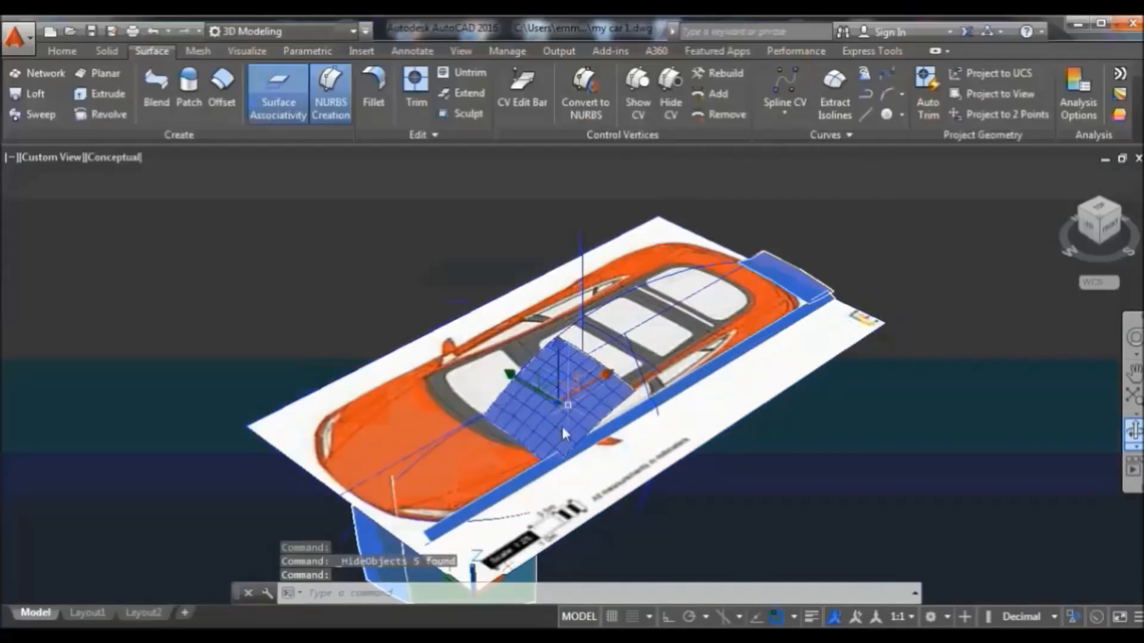
click(817, 280)
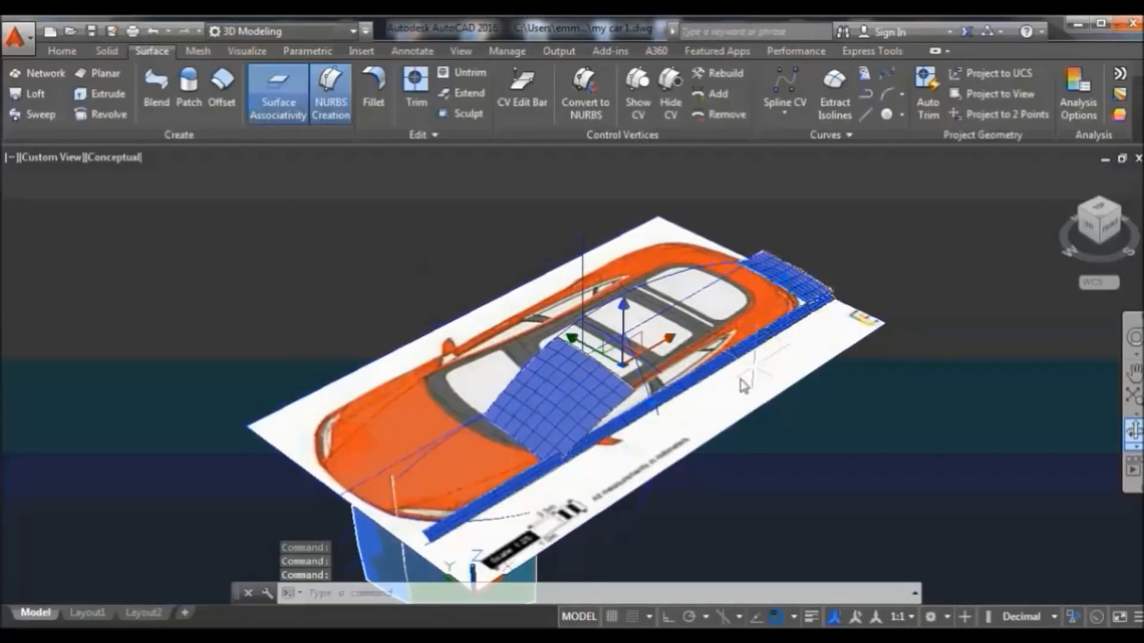
click(525, 563)
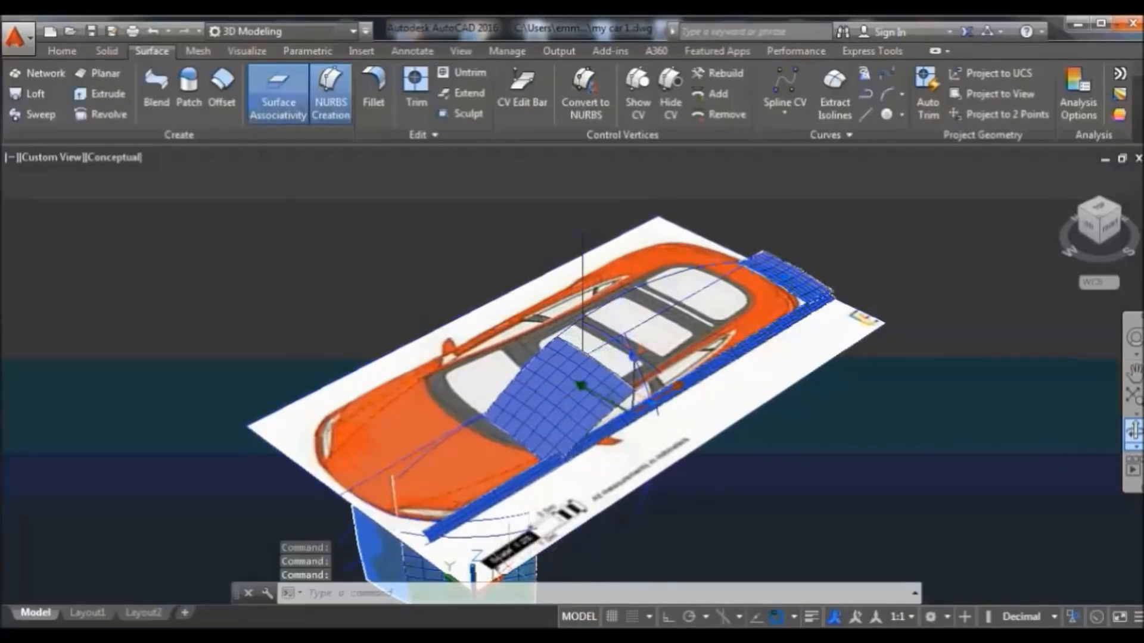
click(374, 573)
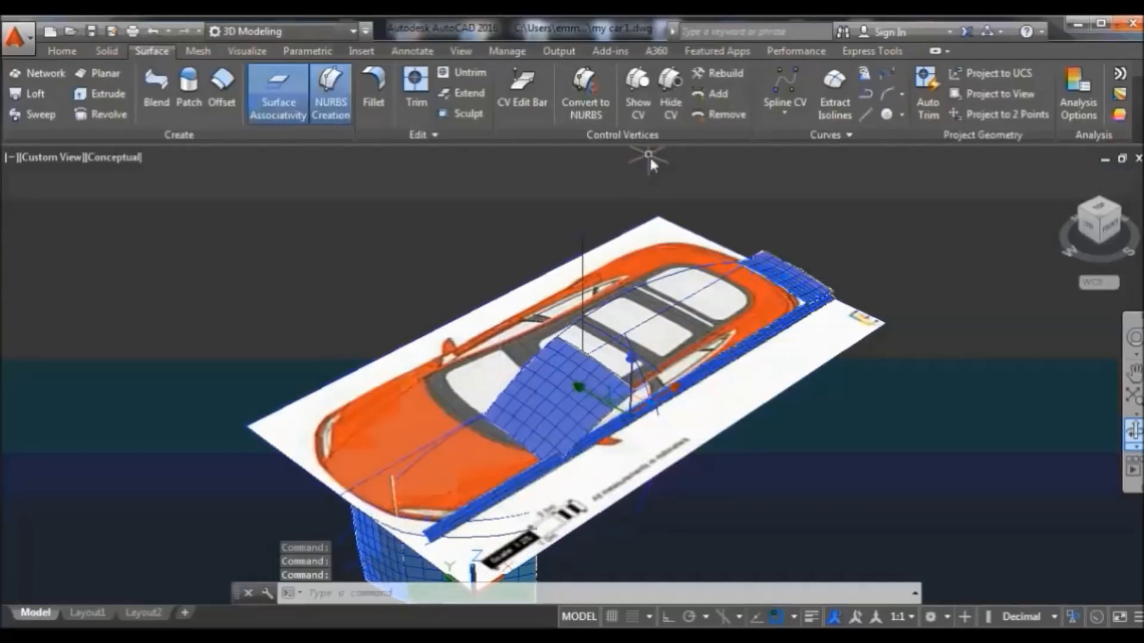
right_click(677, 196)
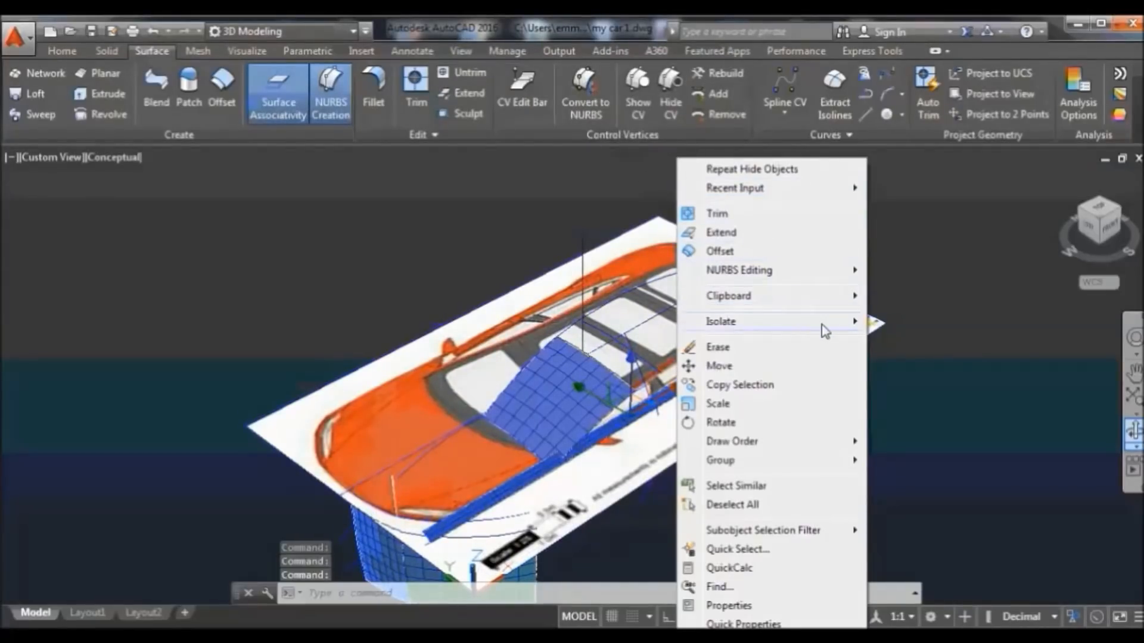
mouse_move(858, 323)
click(915, 338)
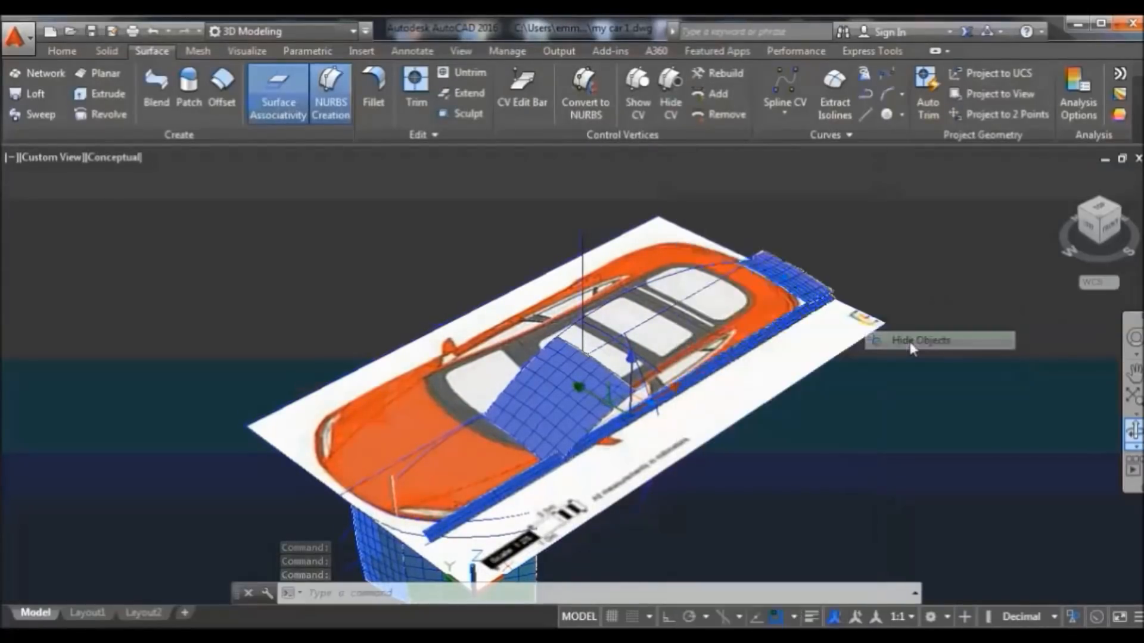
In the front view, hide the car's upper profile curves and lower body lines
click(1116, 239)
click(947, 212)
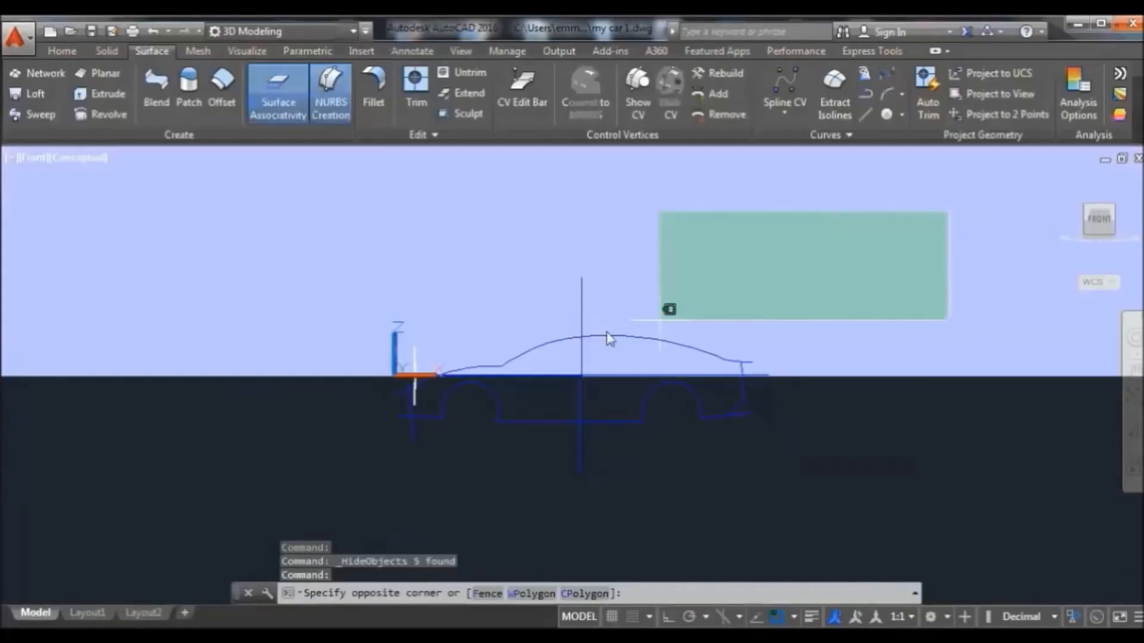
click(385, 365)
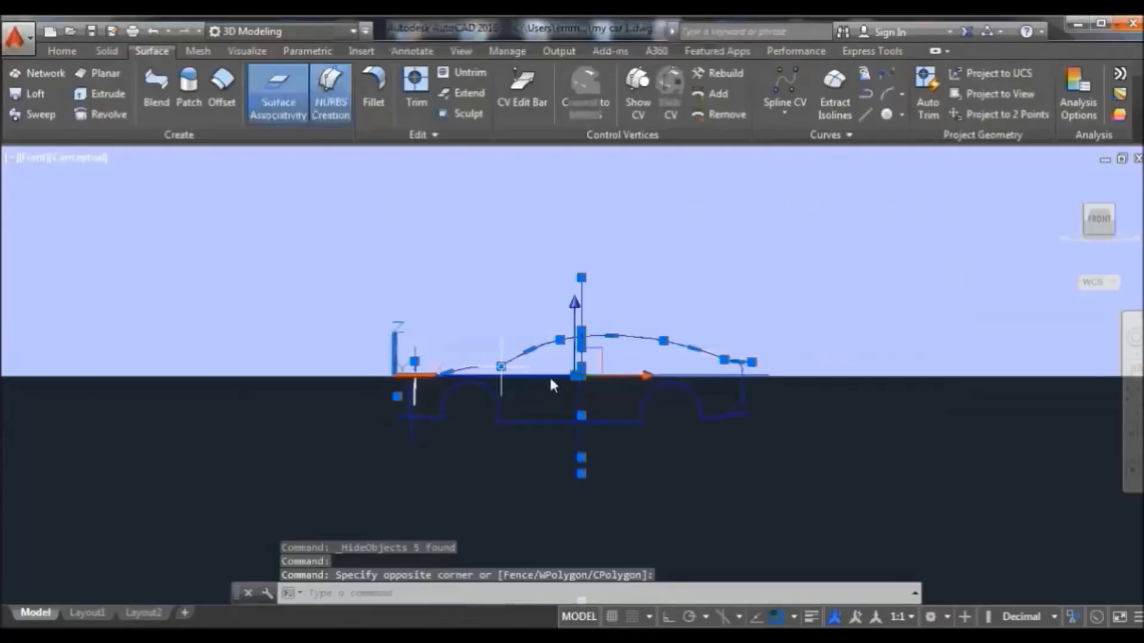
click(822, 377)
click(343, 465)
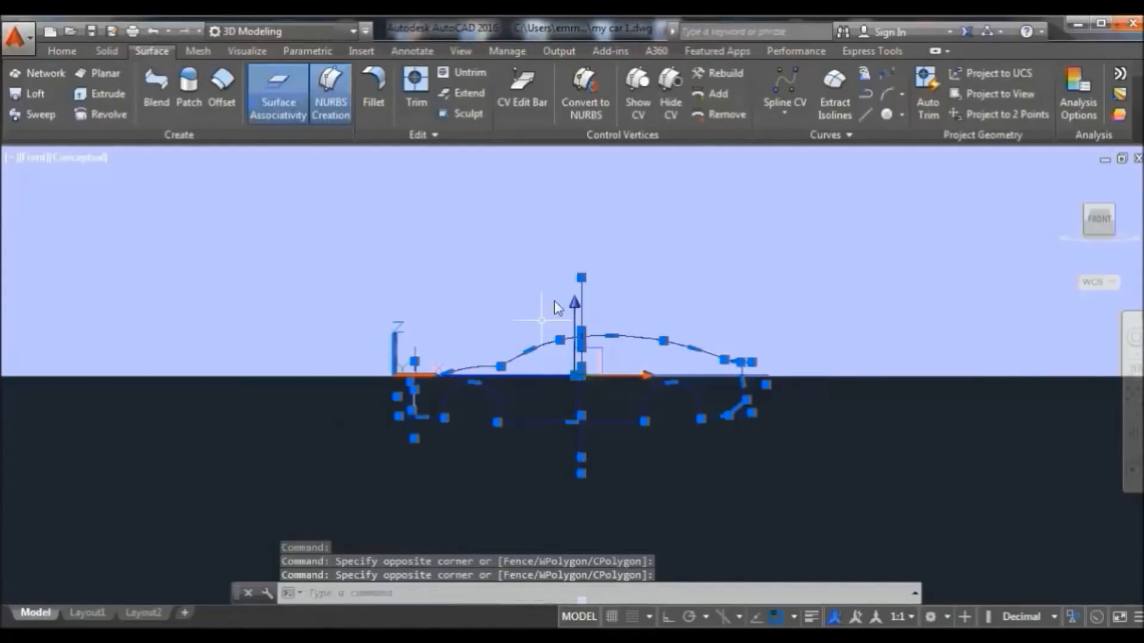
right_click(593, 277)
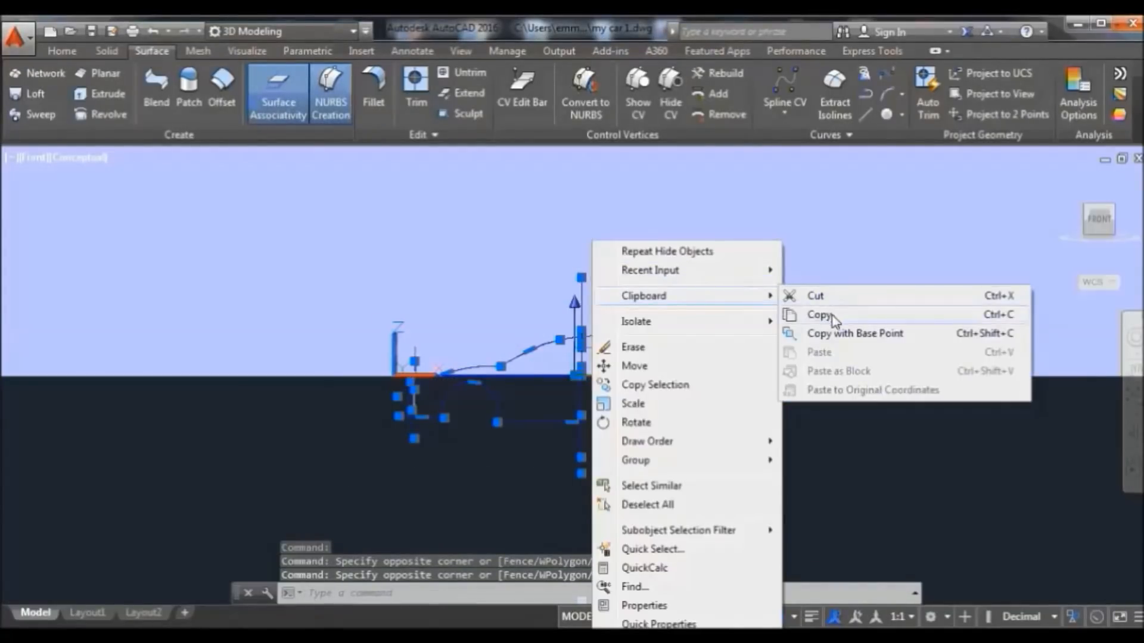
mouse_move(757, 328)
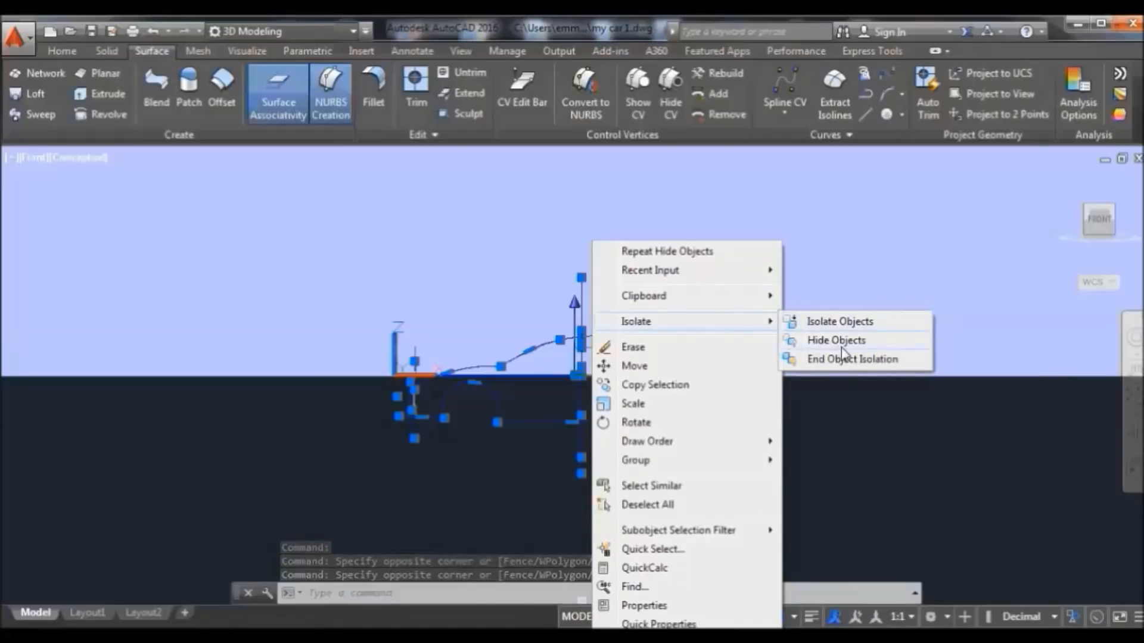
click(839, 342)
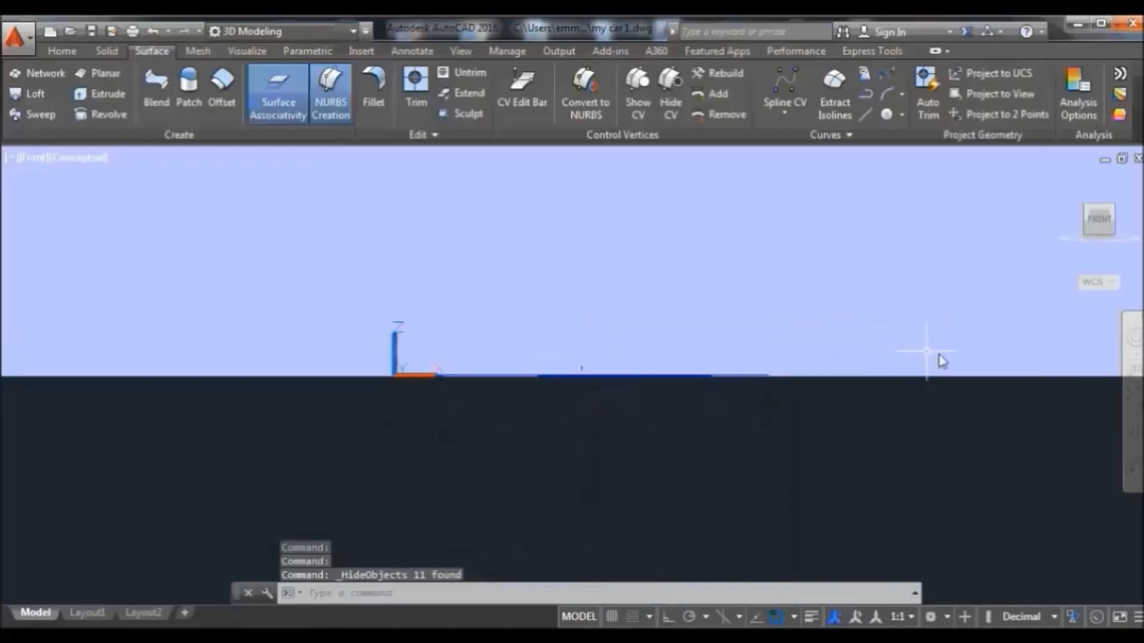
Show the top-view image plane in the Home isometric view with parallel projection
click(1058, 178)
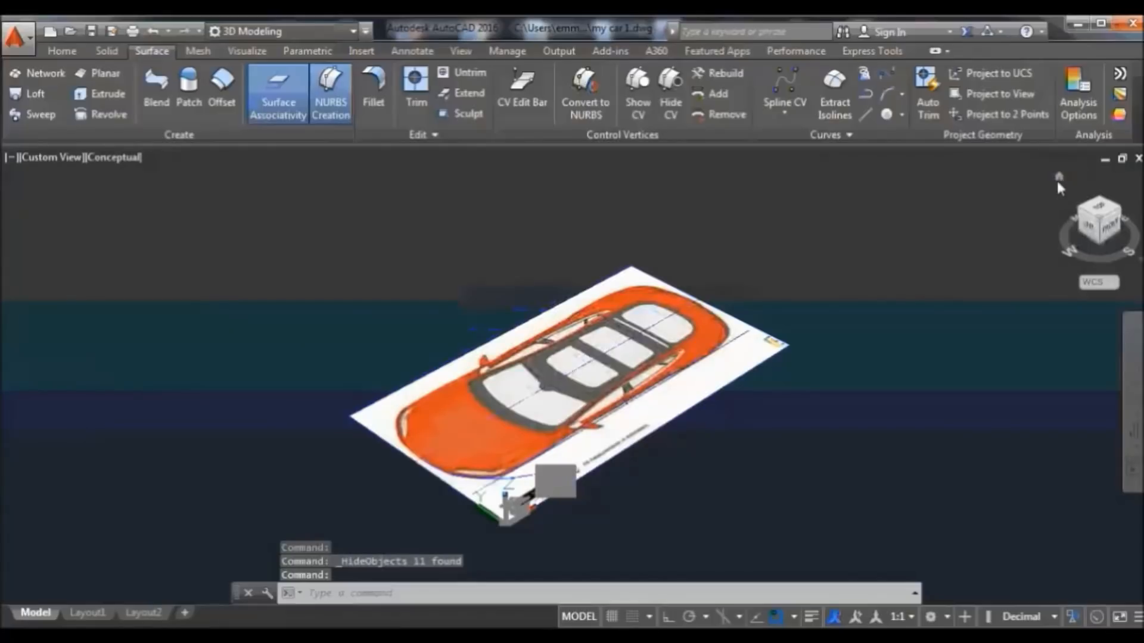
right_click(1056, 177)
click(1015, 219)
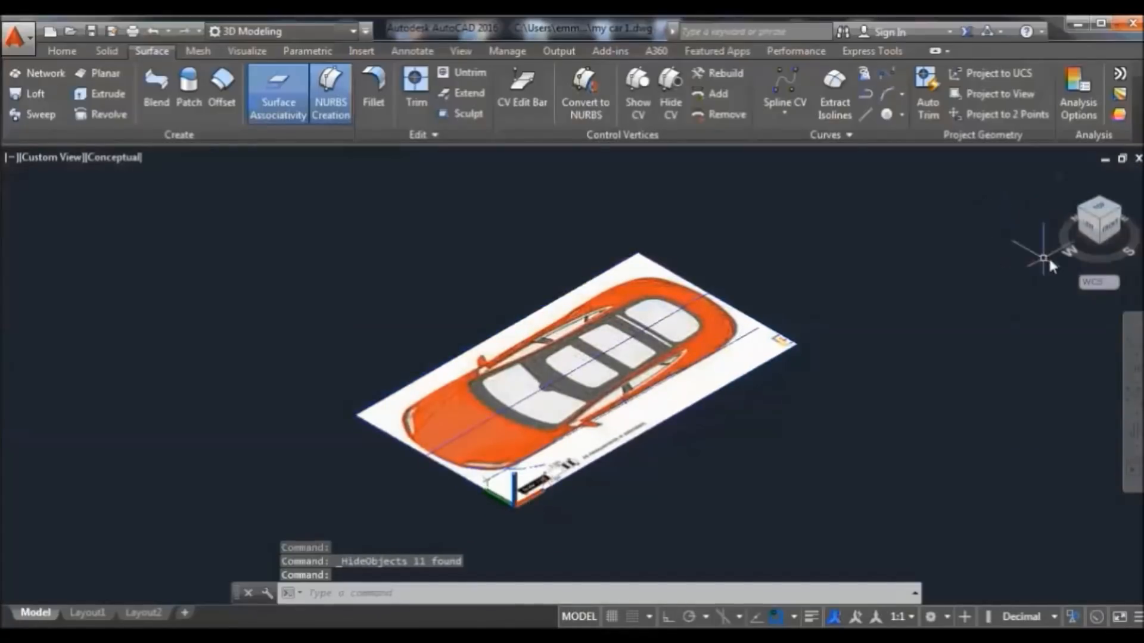
In Top view, draw a start-end-direction arc from the car's right edge to below the nose
click(1102, 219)
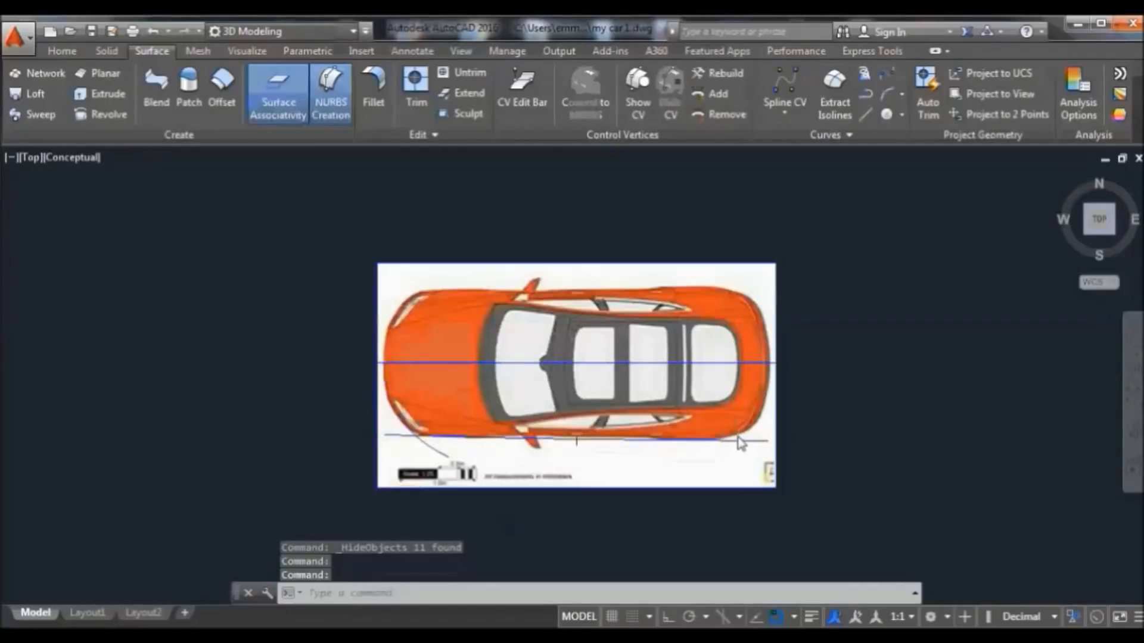
scroll(739, 442, up, 2)
scroll(739, 438, up, 2)
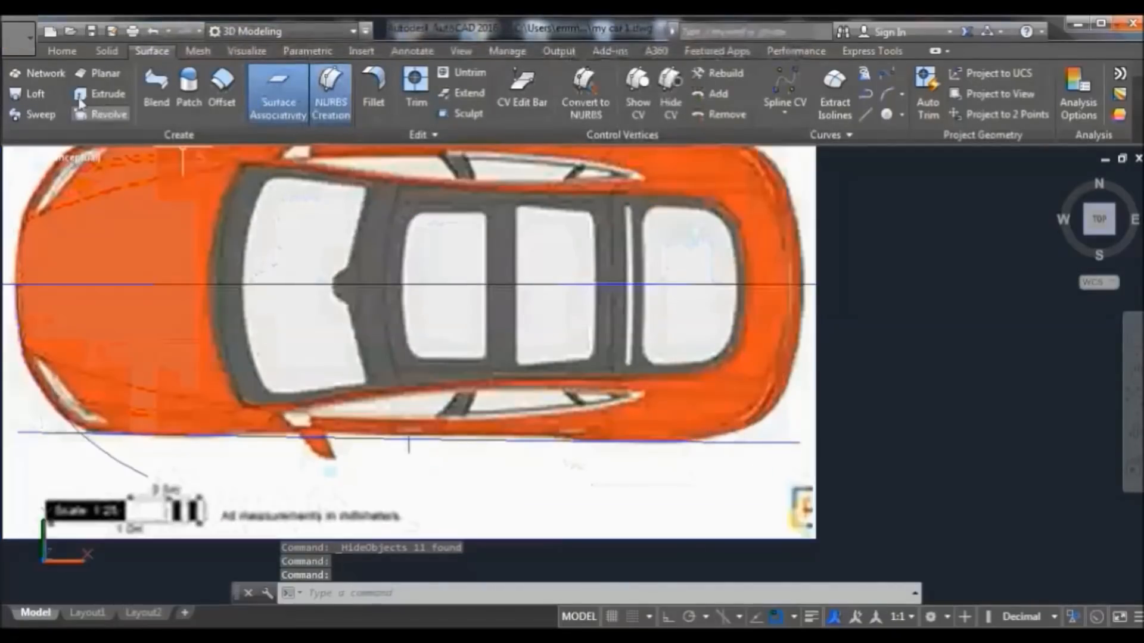
click(61, 52)
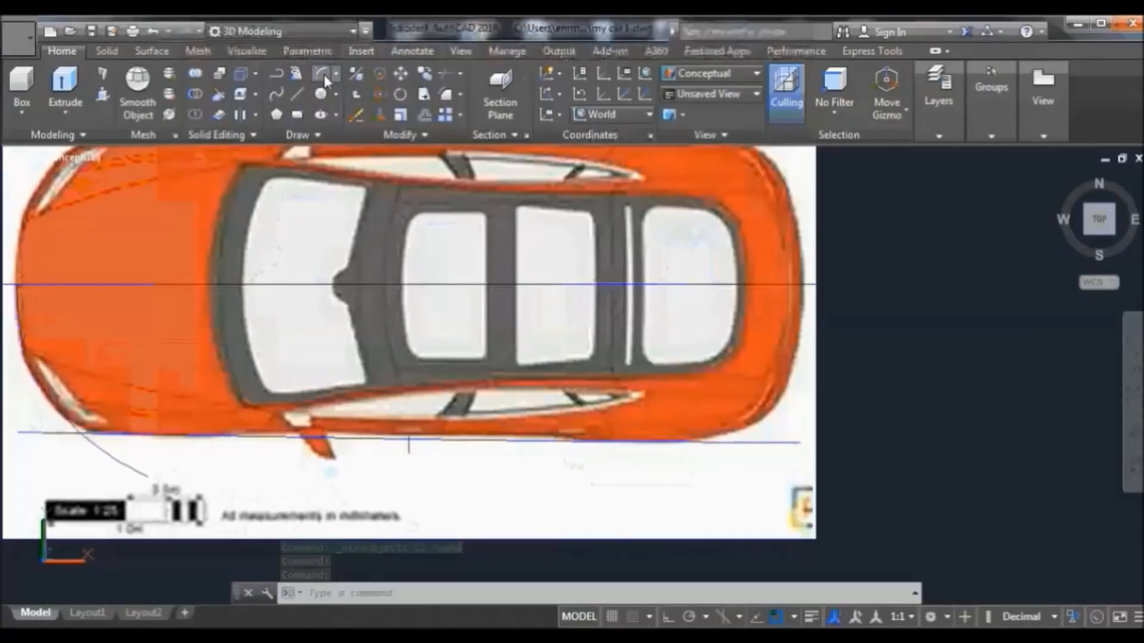
click(322, 74)
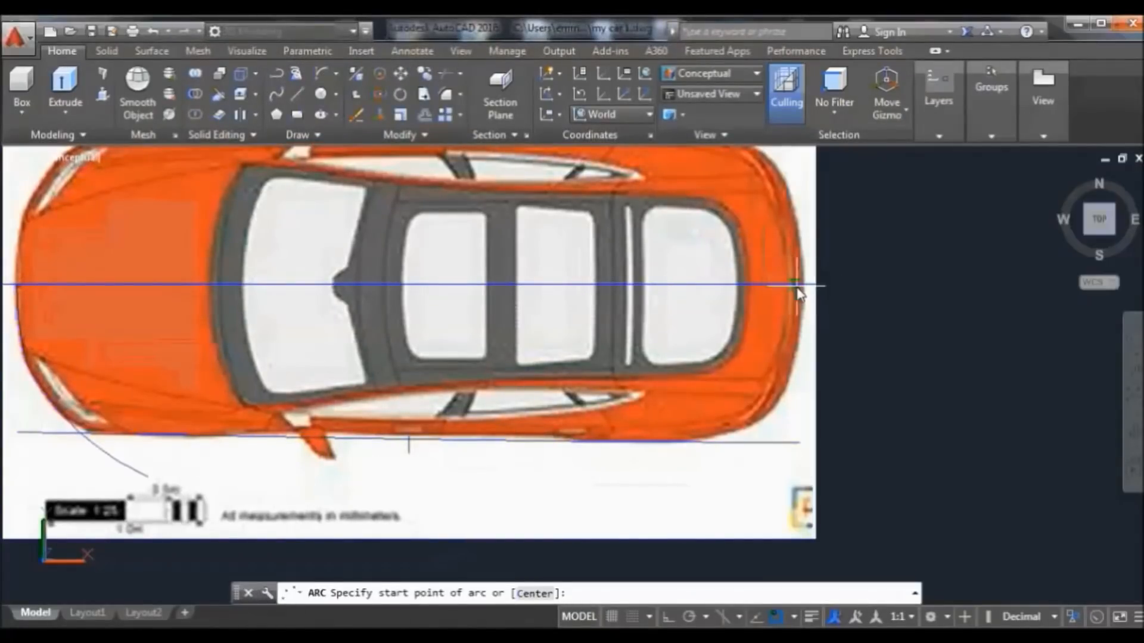
click(802, 285)
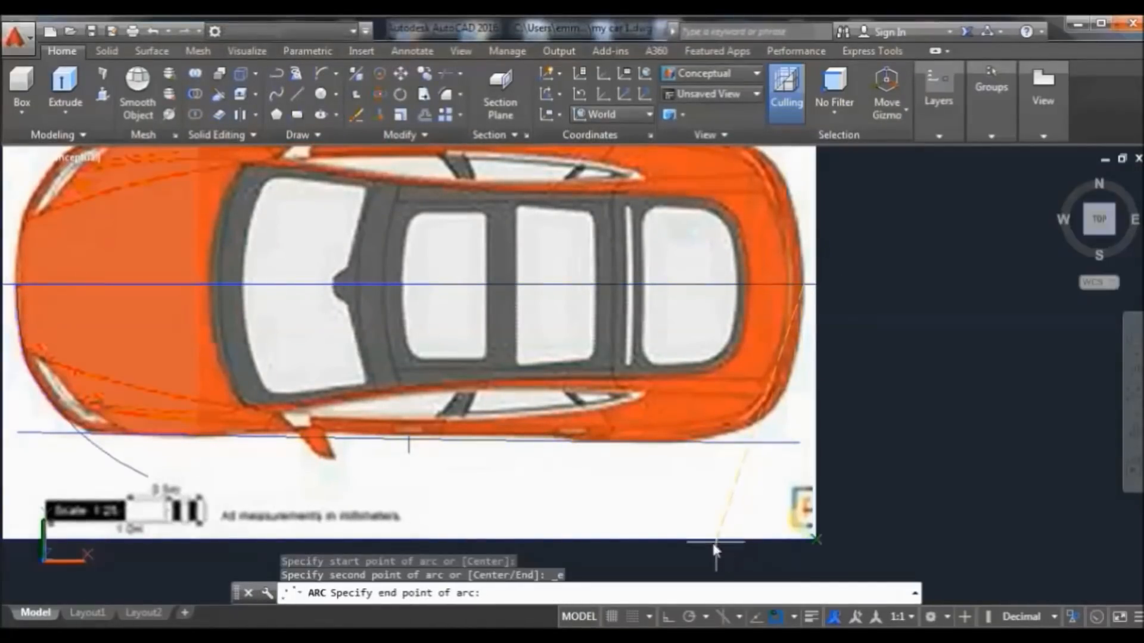
click(683, 492)
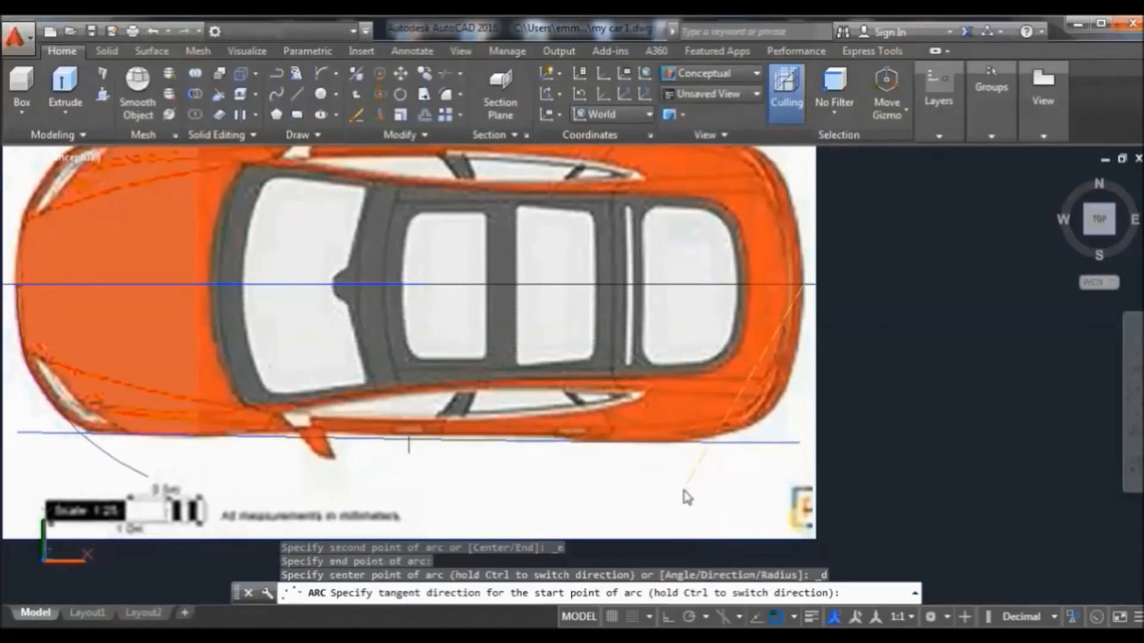
click(811, 482)
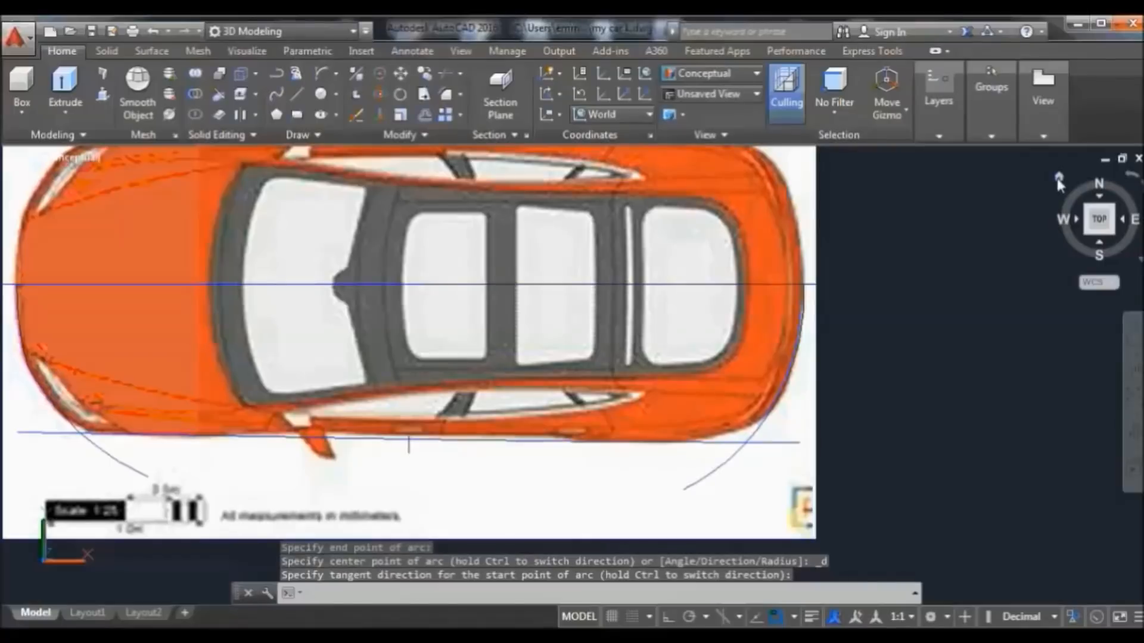
click(1058, 177)
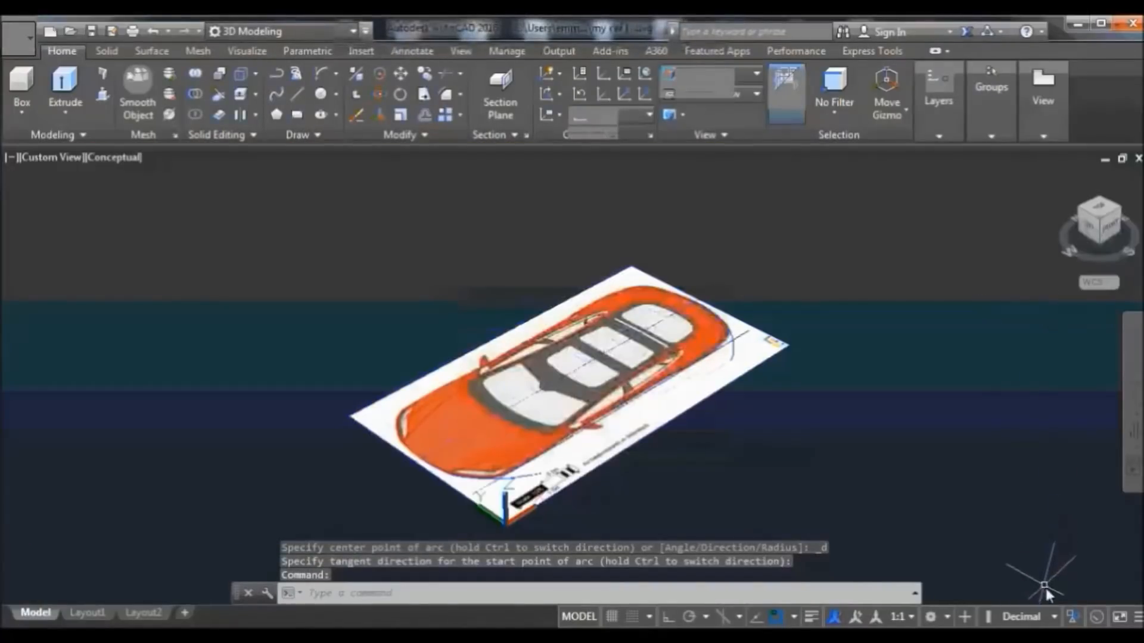
End object isolation to show all 23 hidden objects, orbit, and set parallel projection
click(1078, 613)
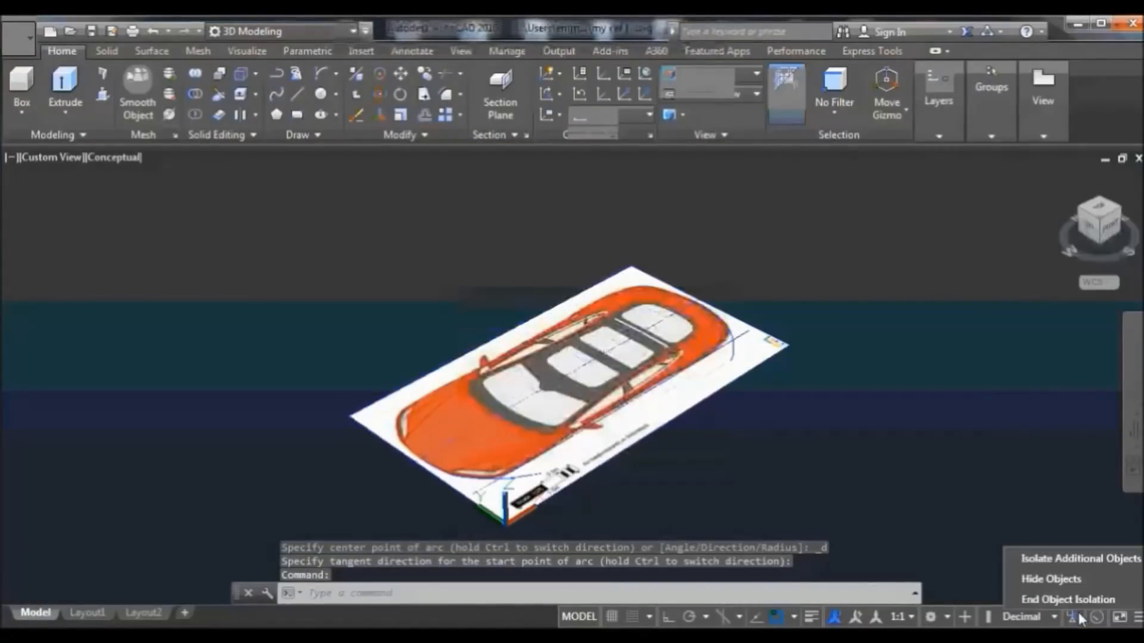
click(1076, 602)
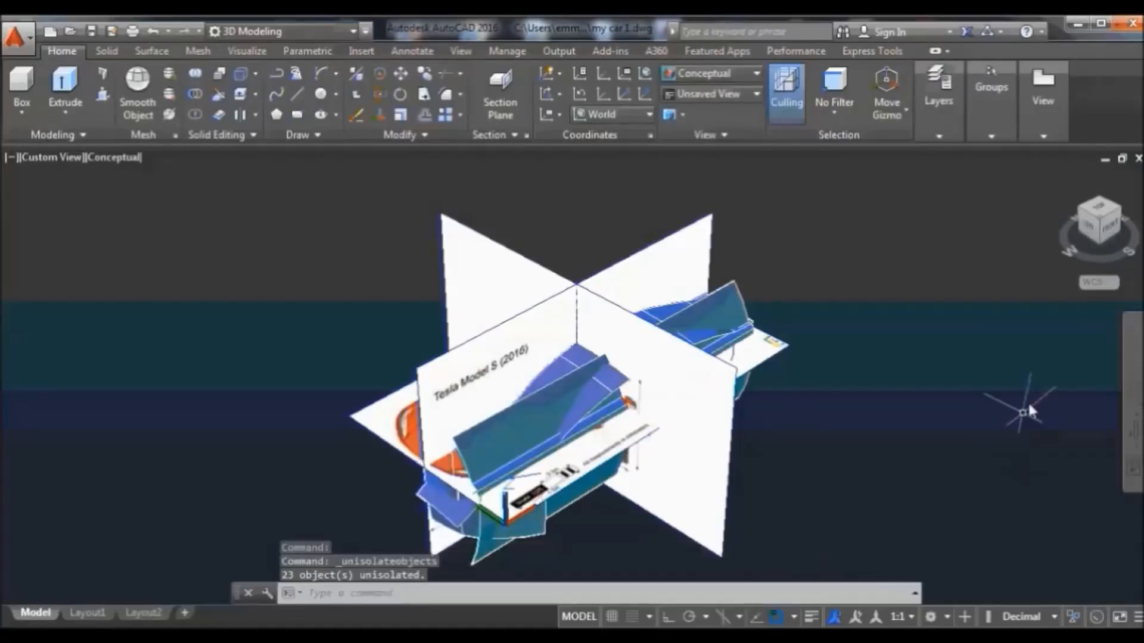
click(1133, 441)
drag(940, 432, 828, 323)
key(Escape)
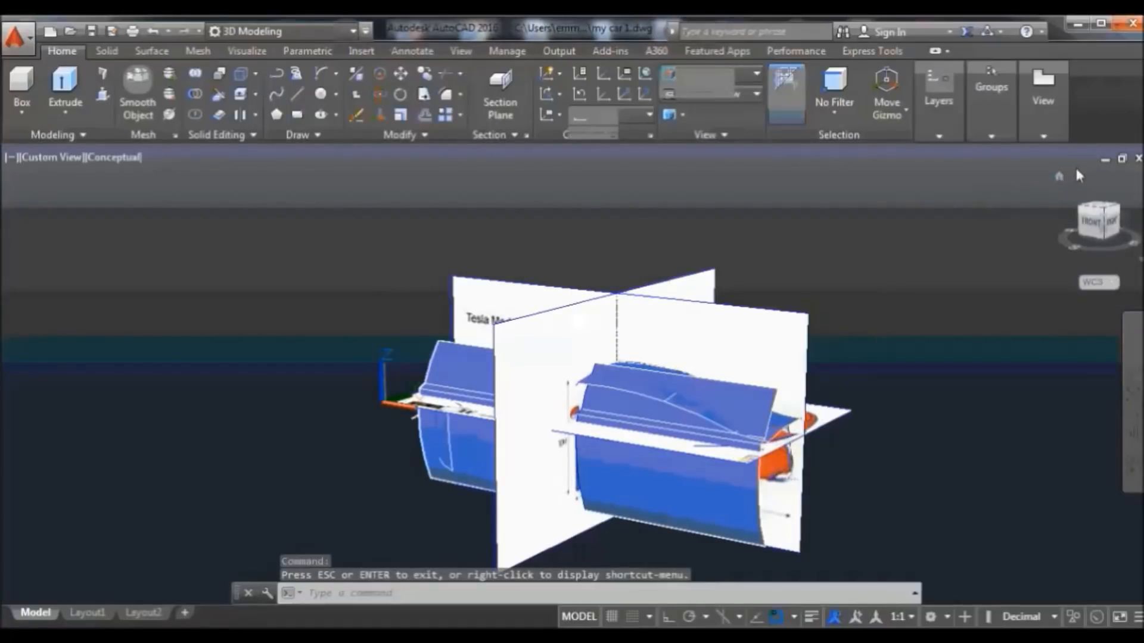
right_click(1059, 178)
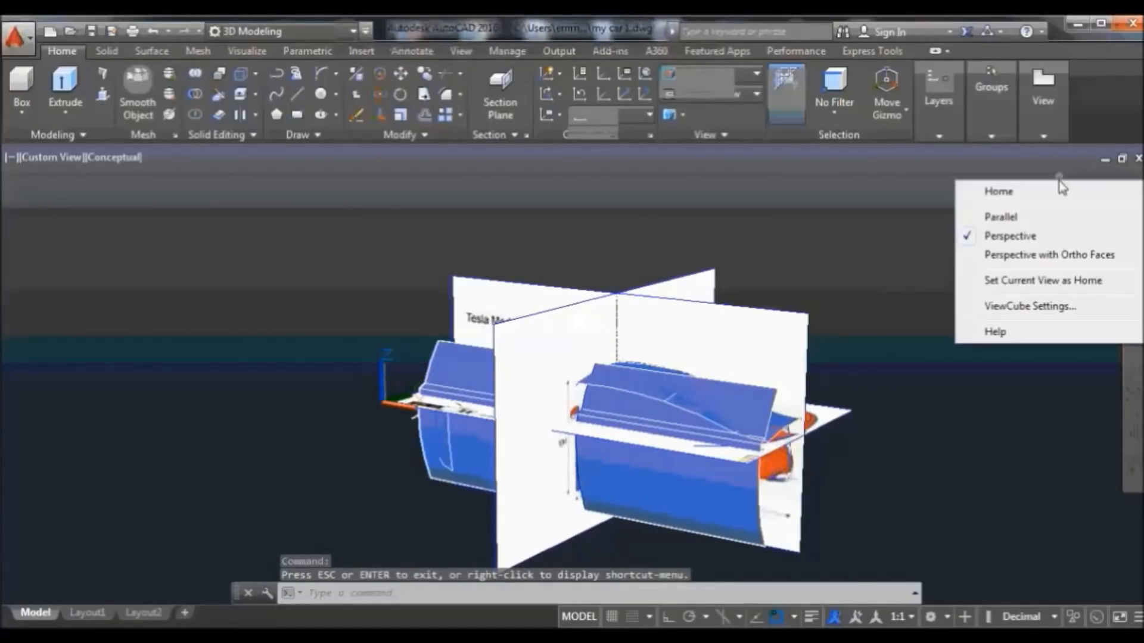
click(983, 215)
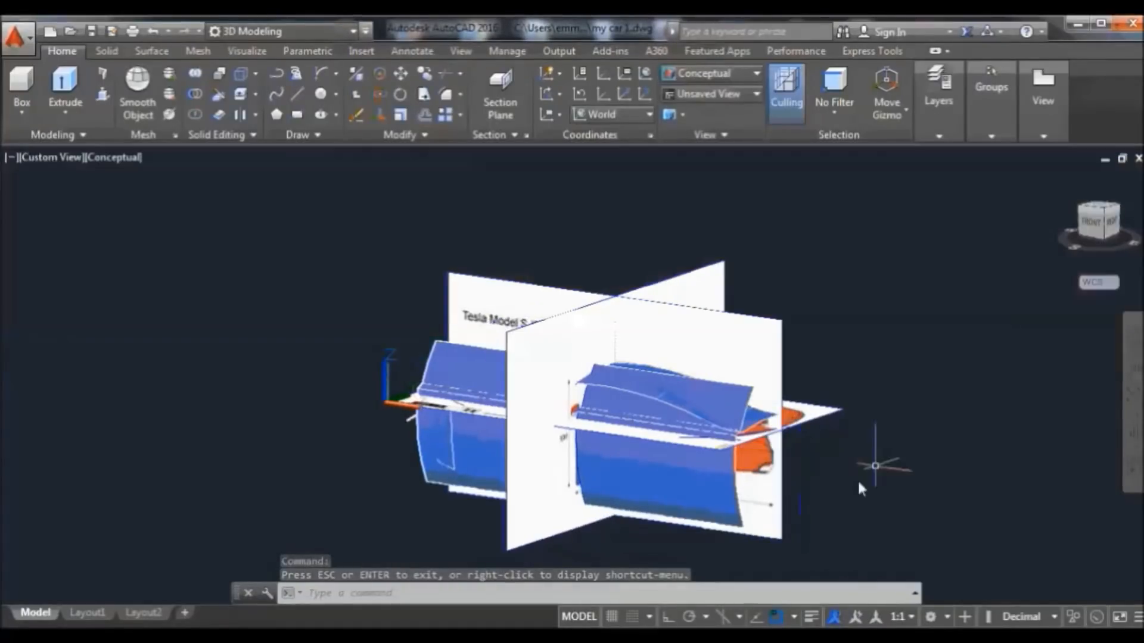
click(774, 454)
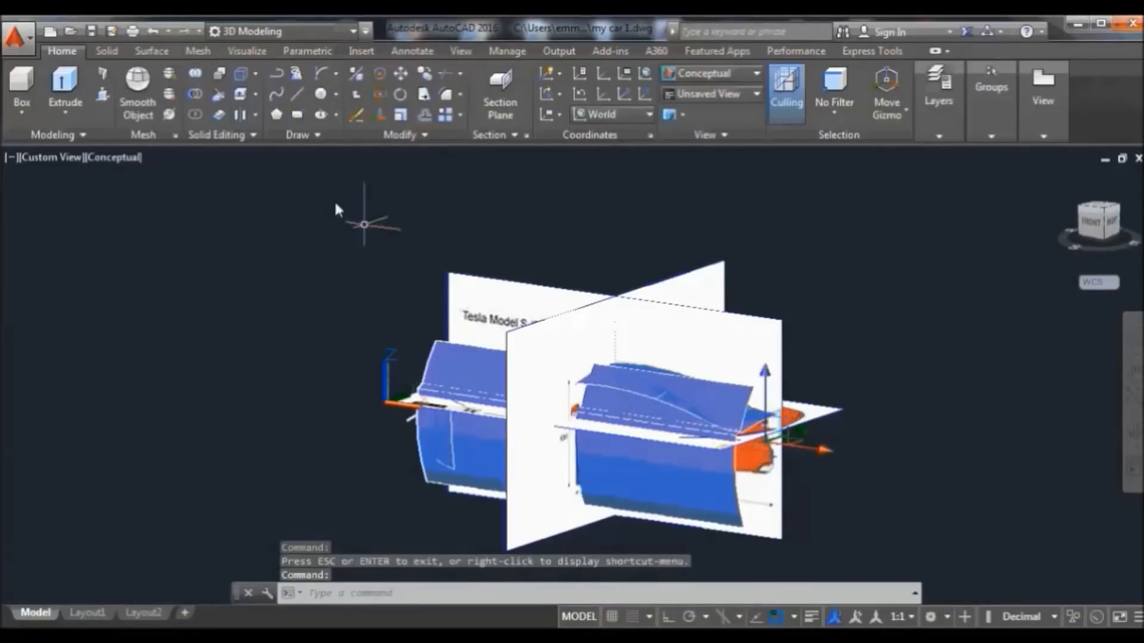
click(160, 51)
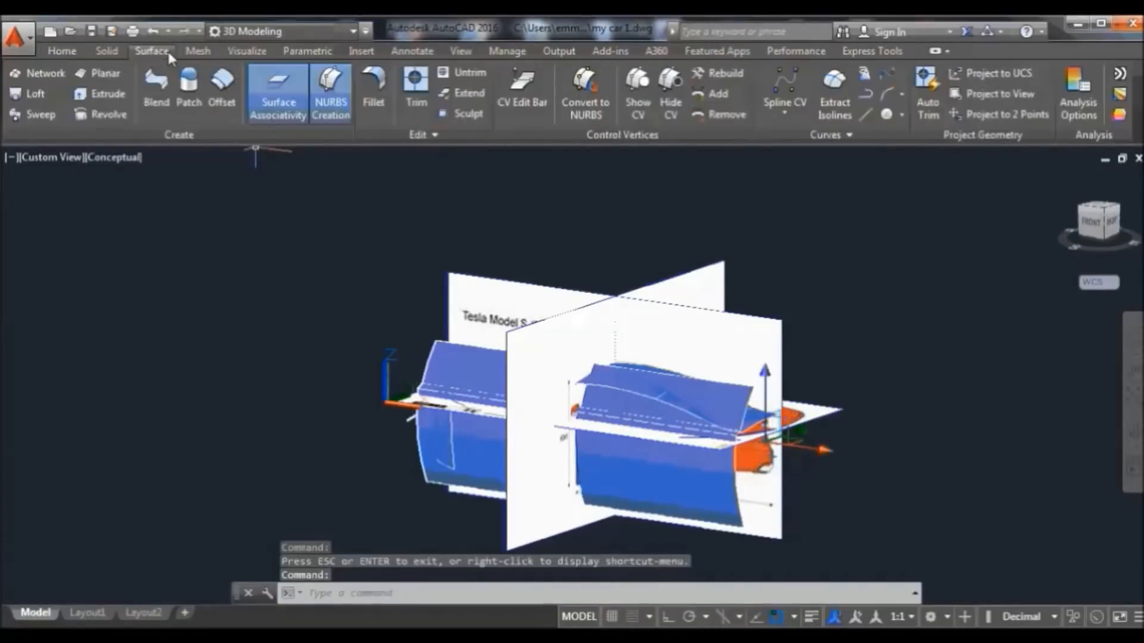
Sweep the front profile along its path into a new blue surface, then orbit to a side view
click(39, 114)
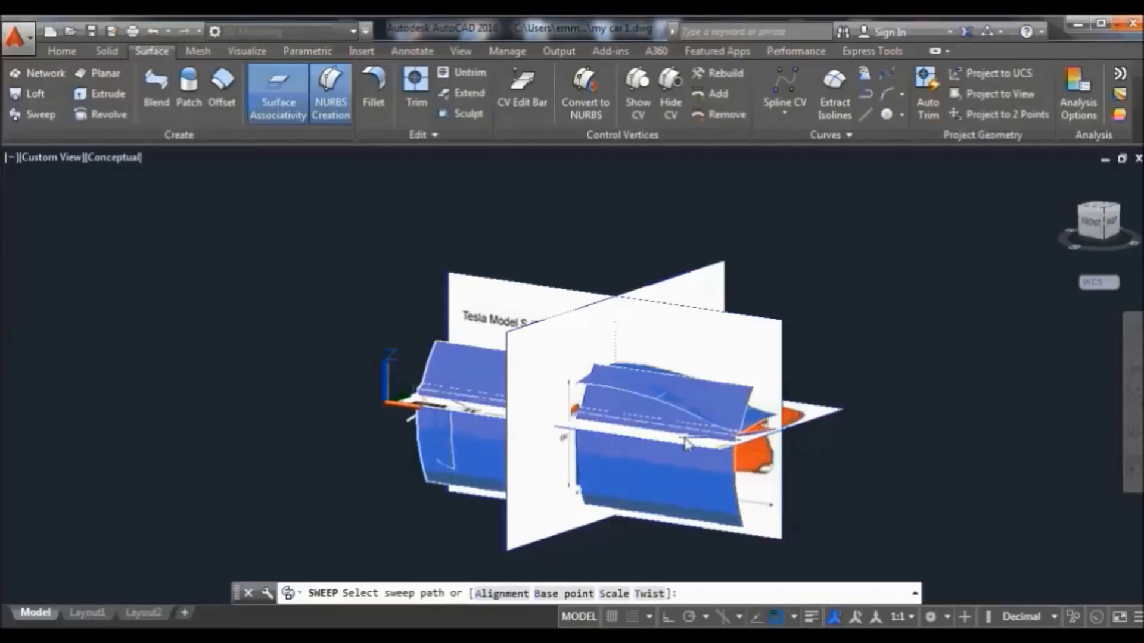
click(685, 443)
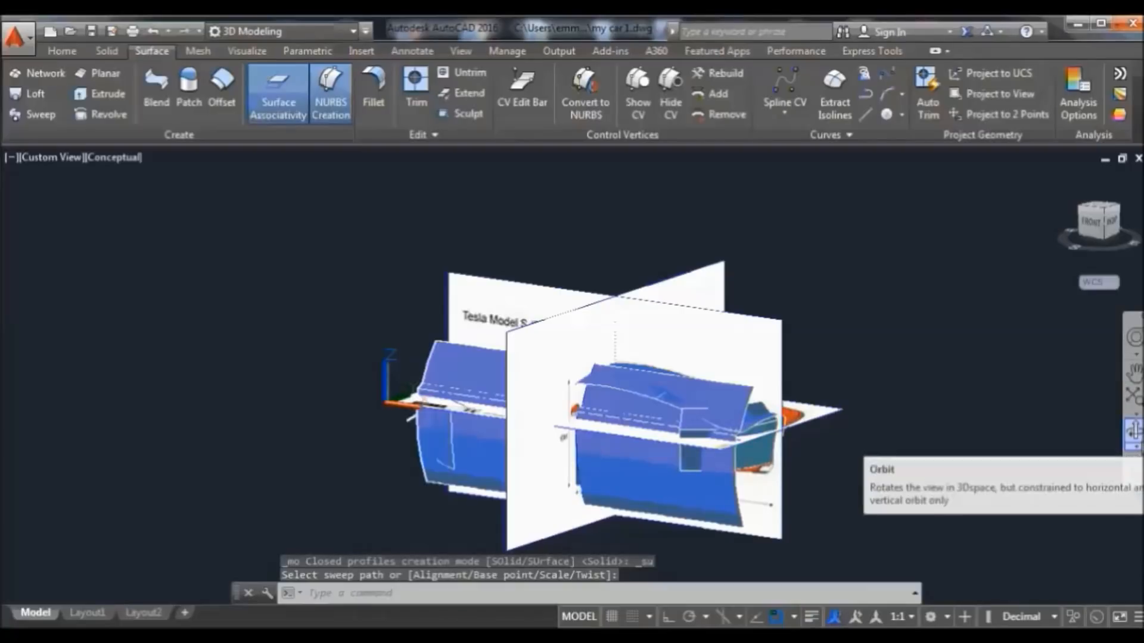
click(1134, 430)
drag(970, 477, 692, 455)
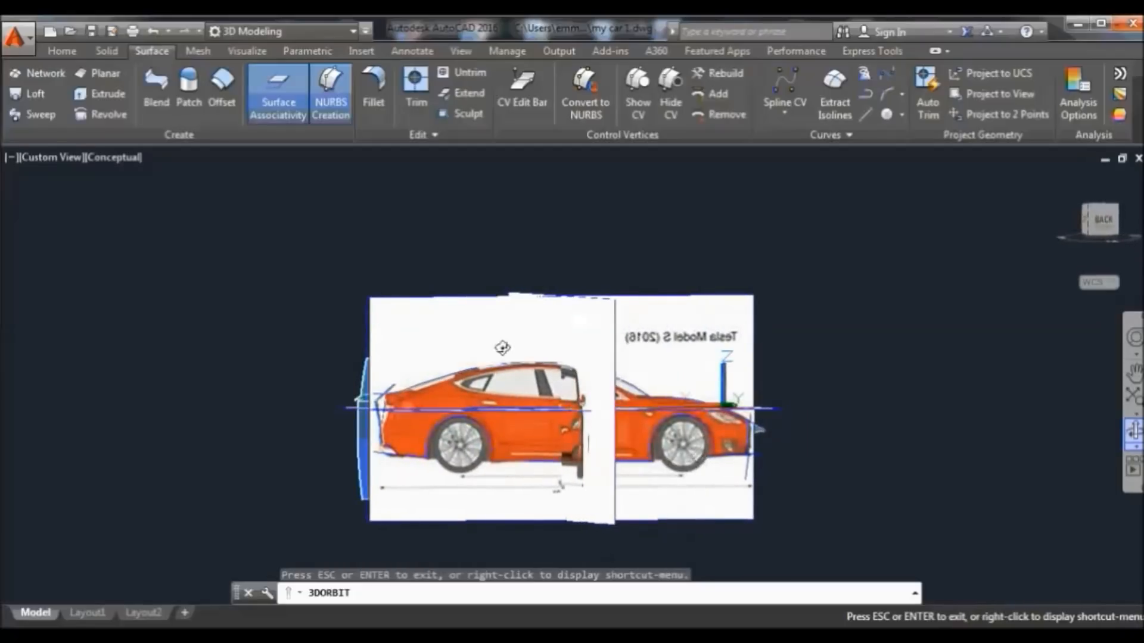
Select the curve at the car's rear edge and start moving it from its end point
right_click(417, 255)
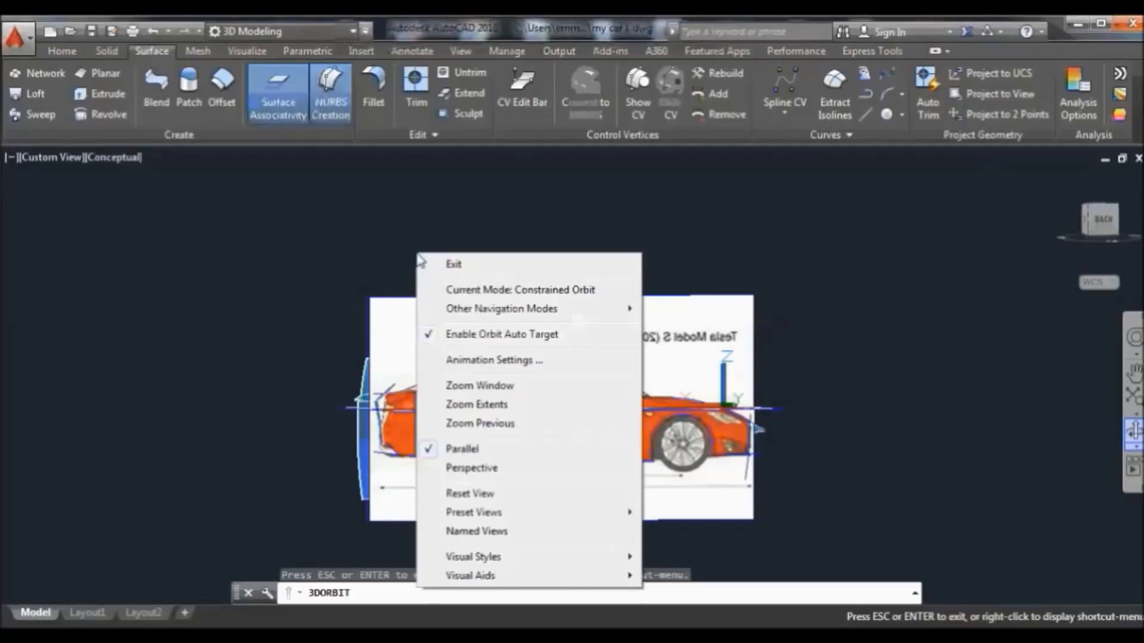
click(456, 263)
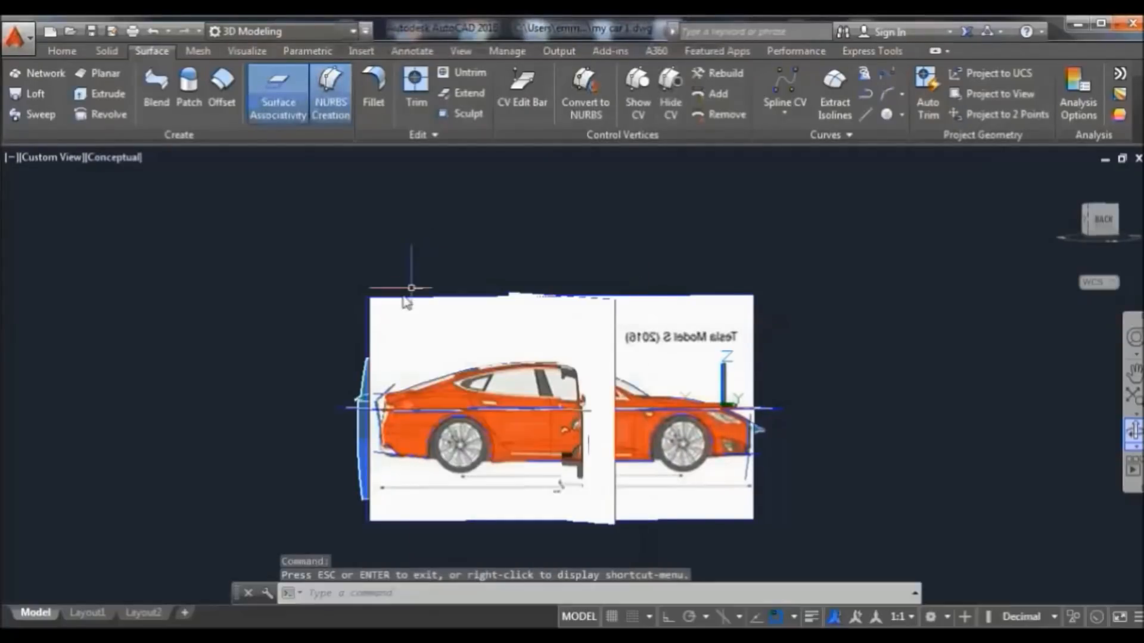
click(397, 390)
scroll(433, 452, up, 2)
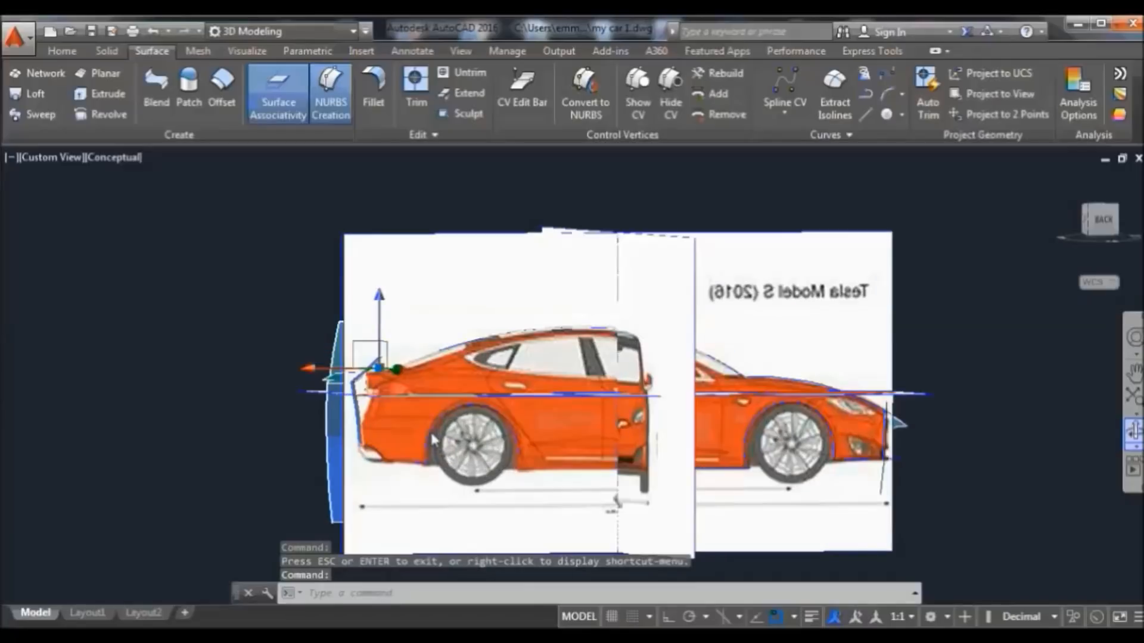
scroll(433, 440, up, 2)
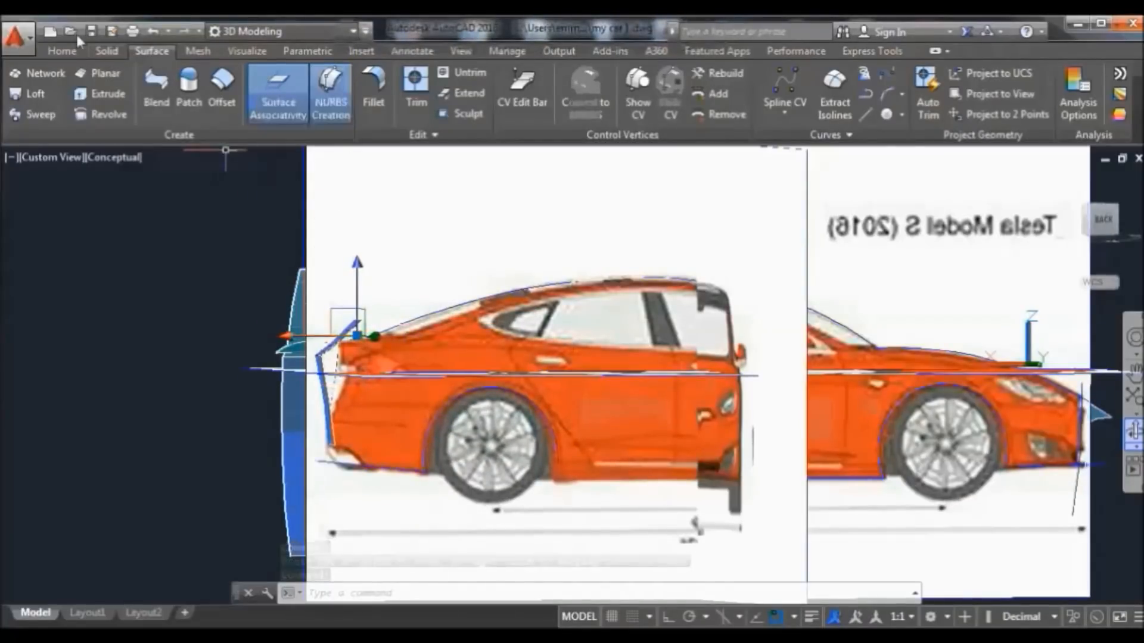
click(62, 51)
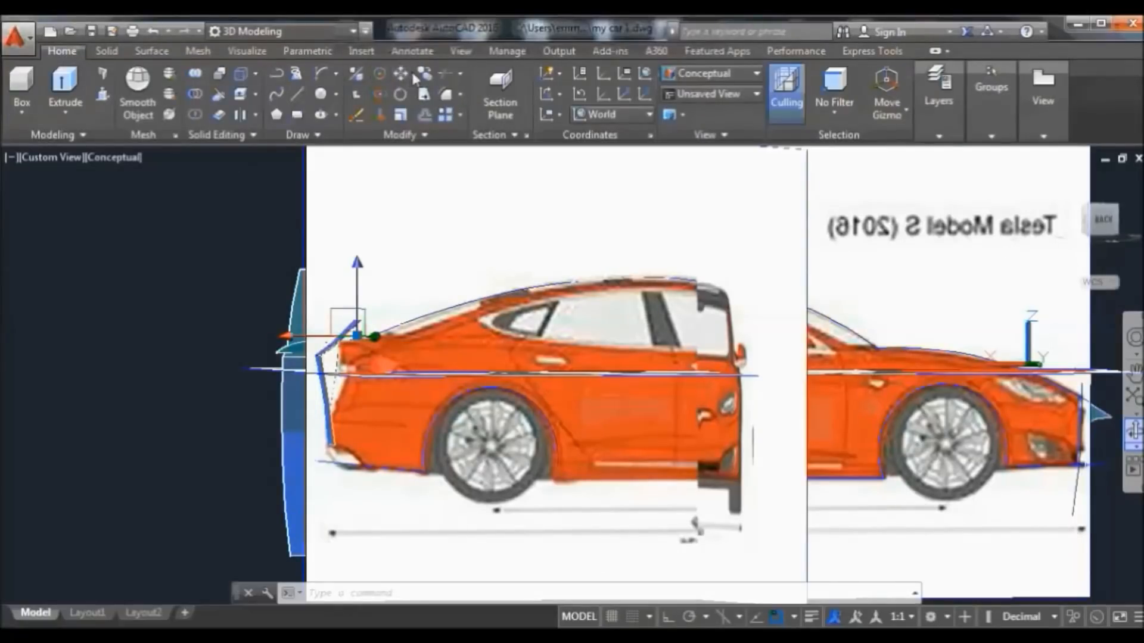
click(402, 76)
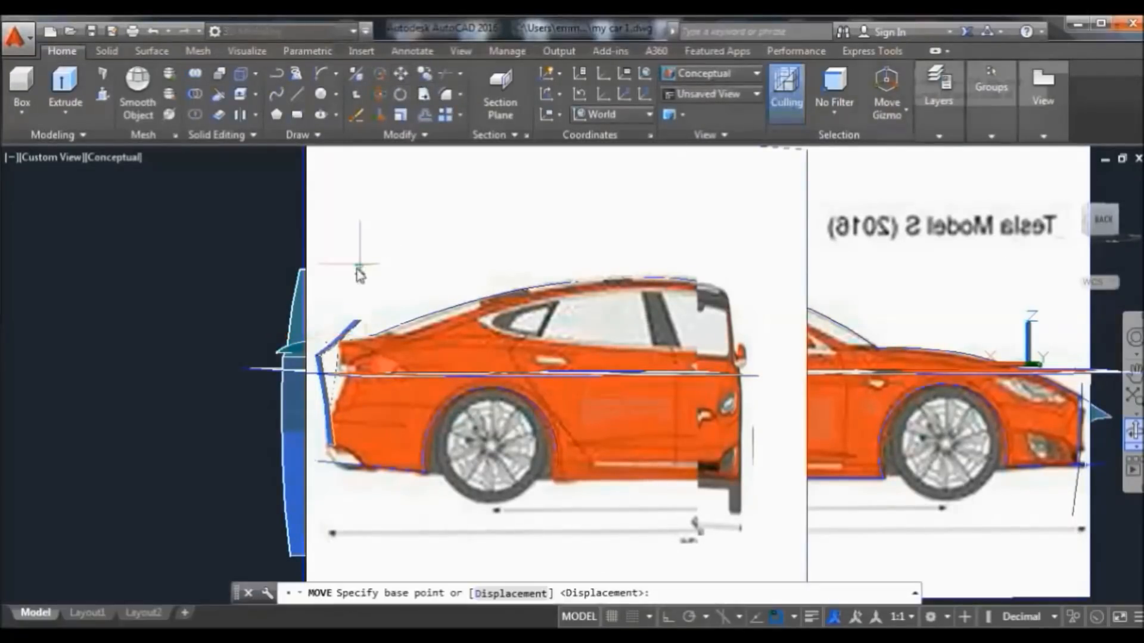
click(360, 320)
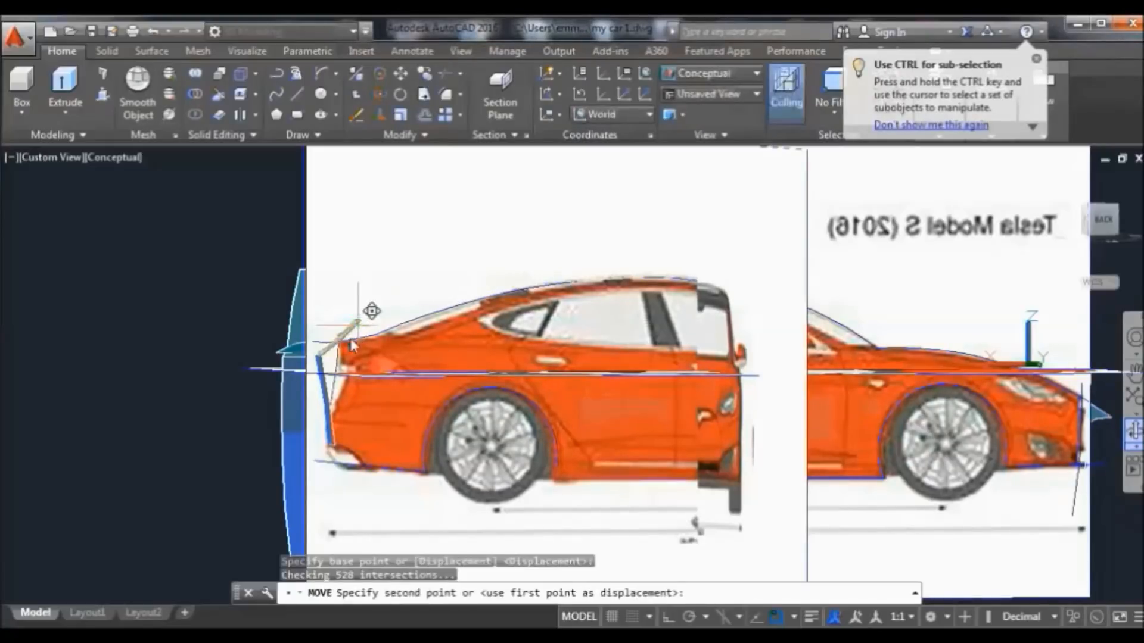
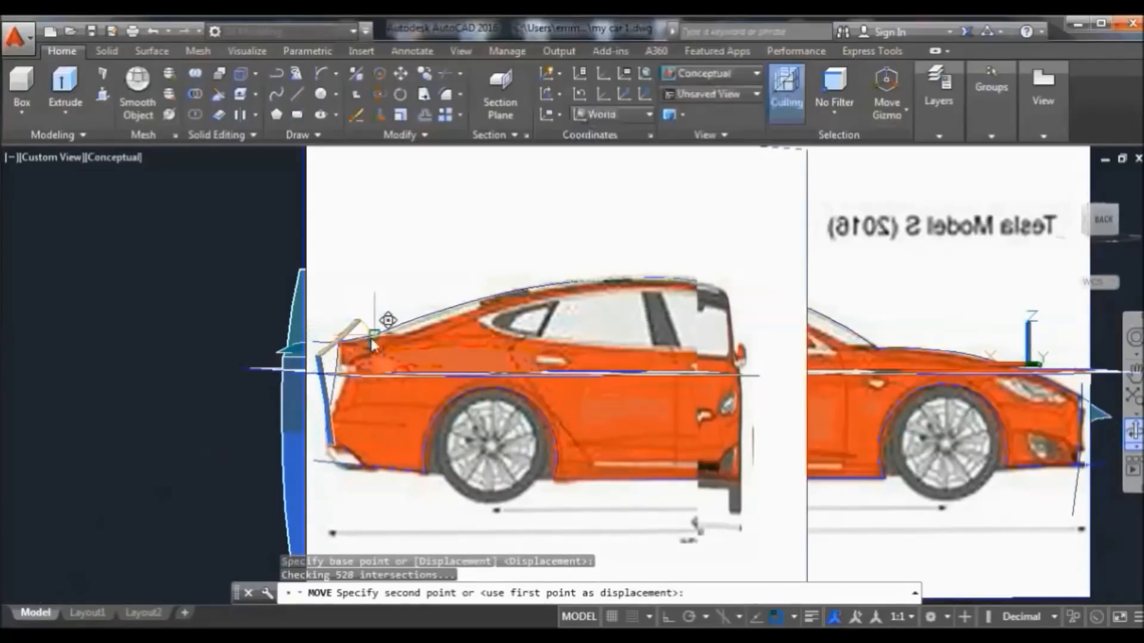
Cancel the pending move and return to the home isometric view of the whole car and reference planes
key(Escape)
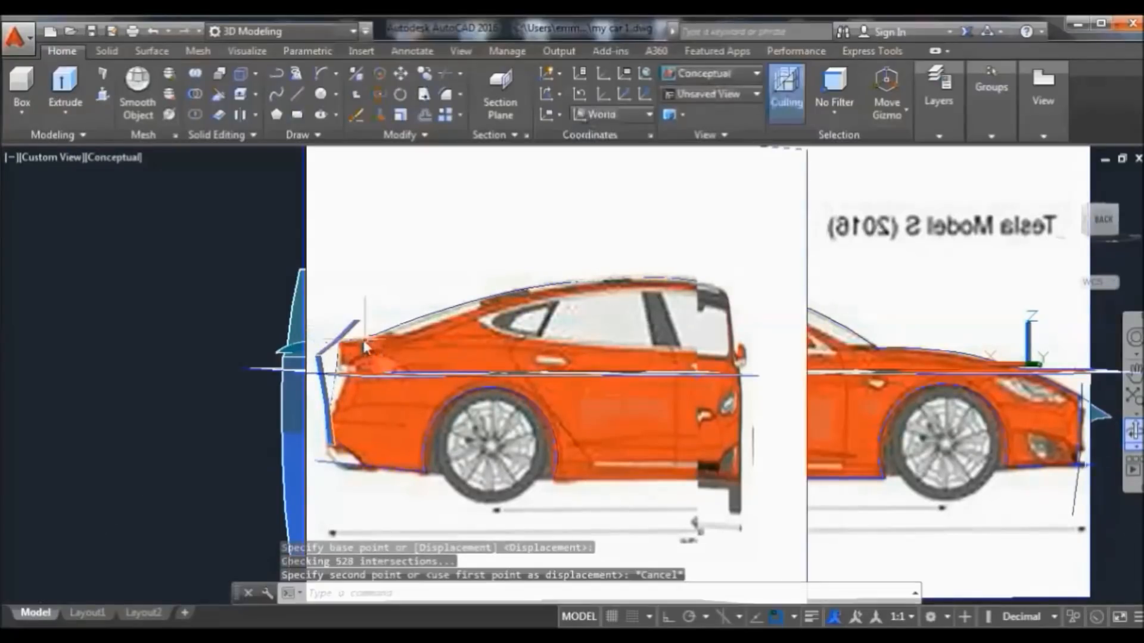
click(1057, 176)
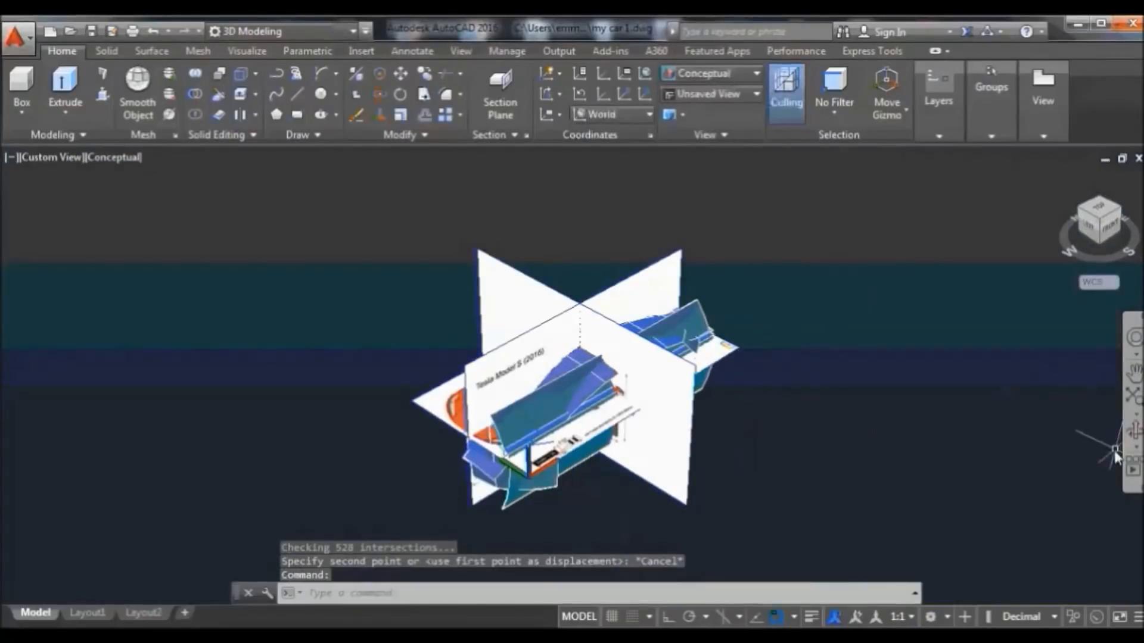
Orbit the model and erase the two leftover parts at the car's front end
click(1133, 430)
drag(991, 434, 856, 265)
right_click(856, 266)
click(882, 282)
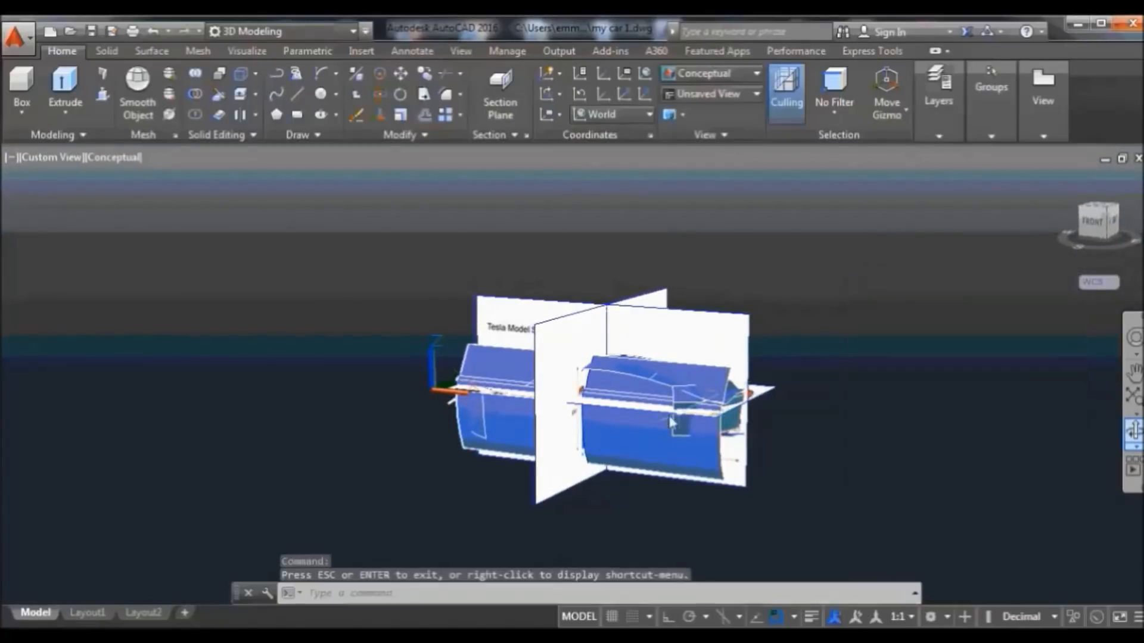
click(691, 411)
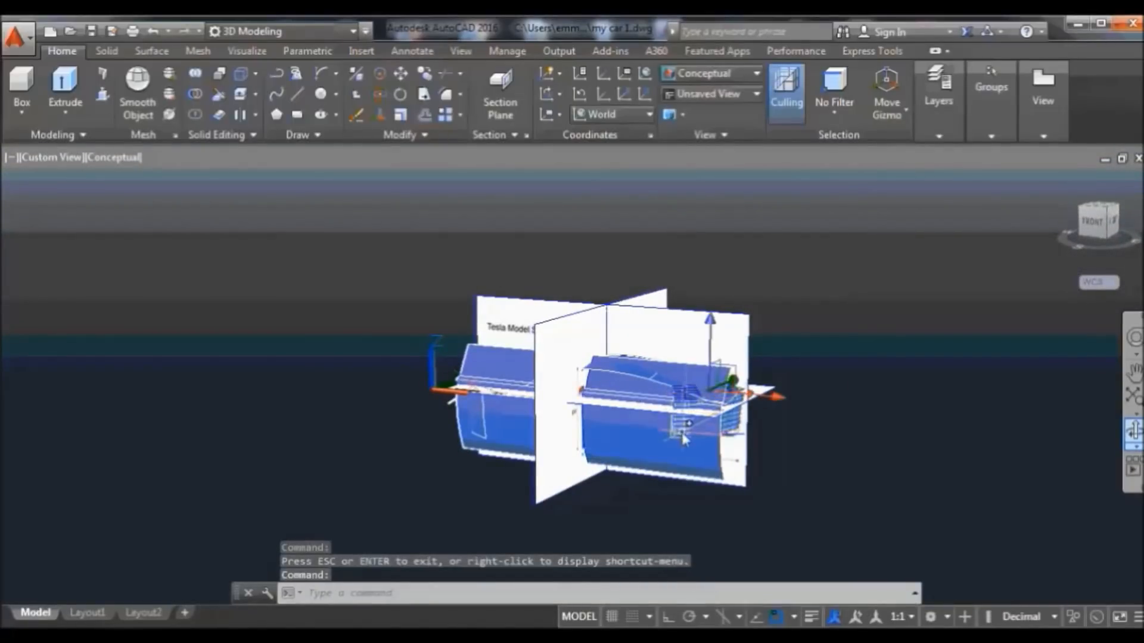
right_click(685, 438)
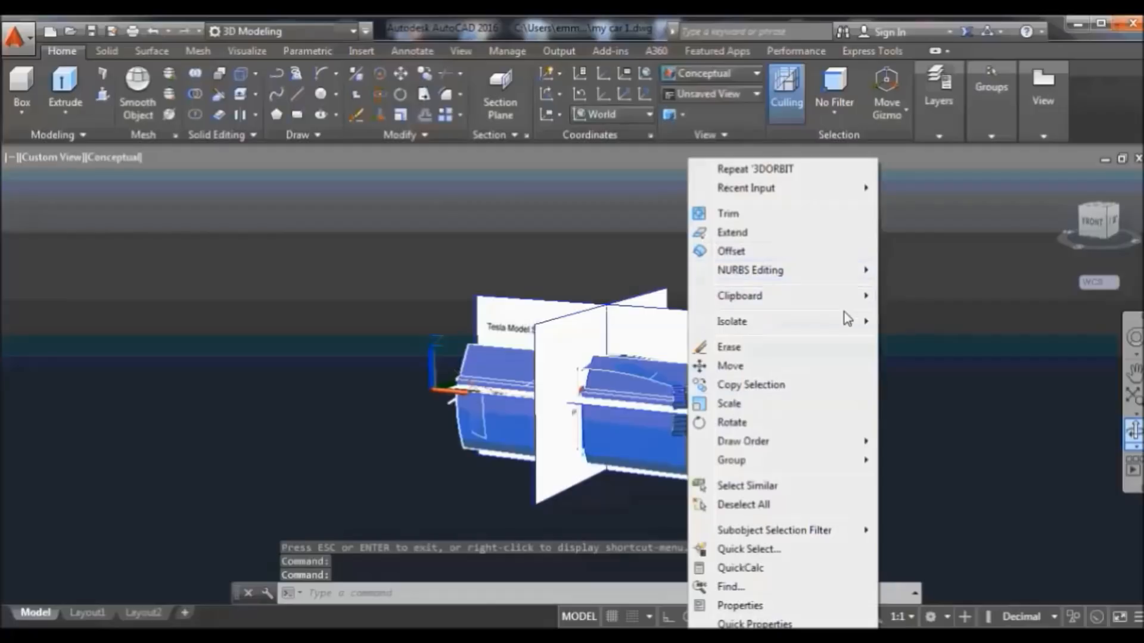
click(784, 352)
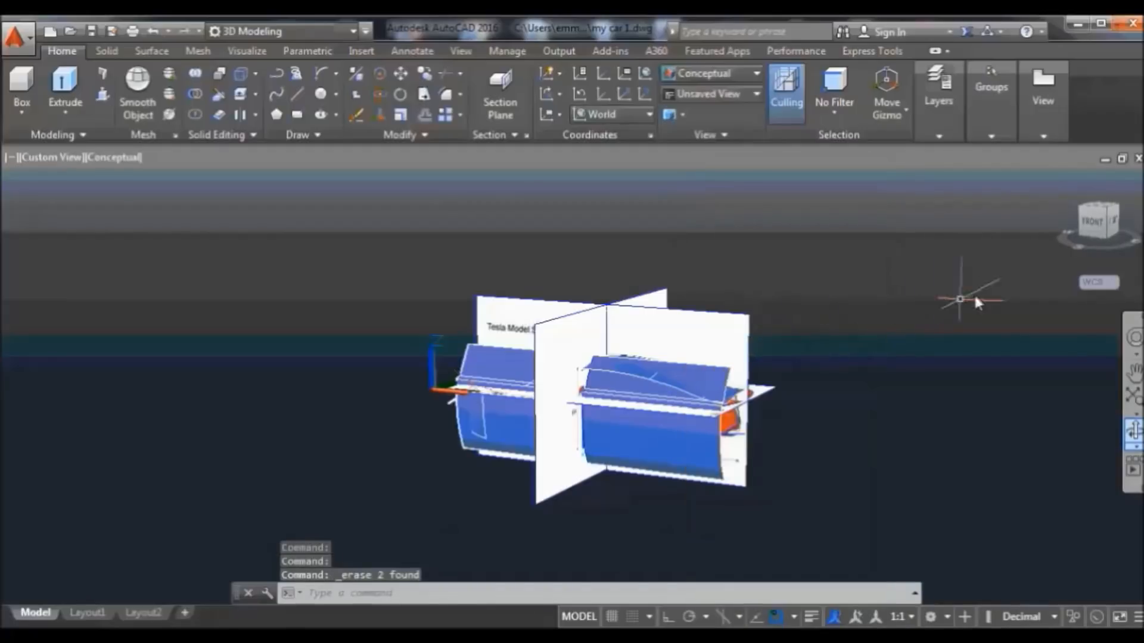
Switch the viewport to parallel projection and select the front-end profile
right_click(1060, 180)
click(1006, 209)
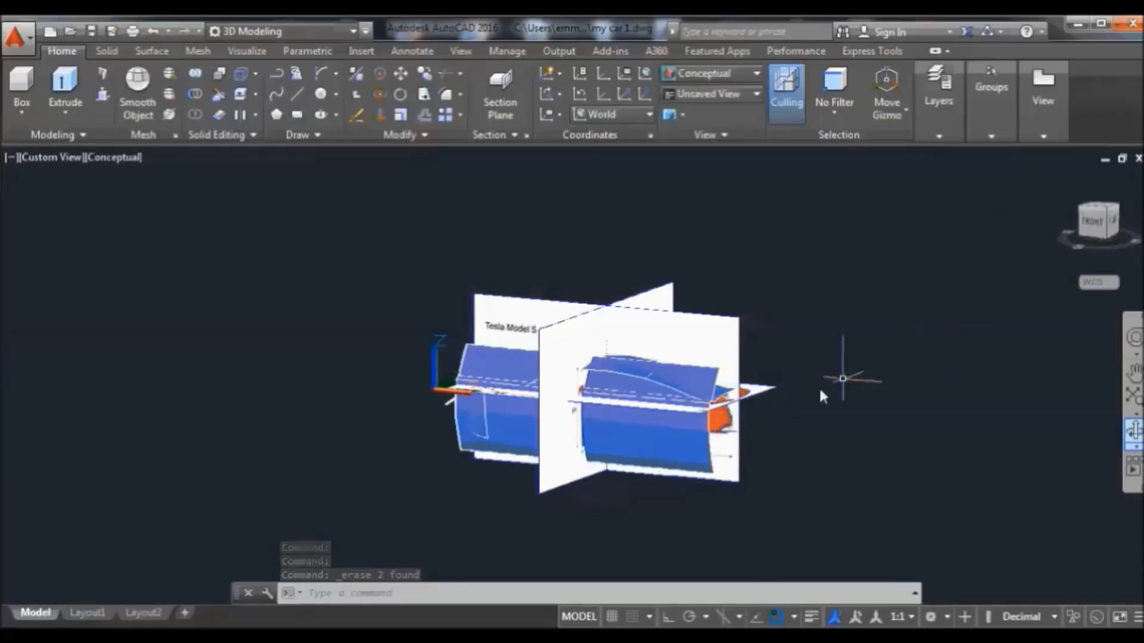
click(732, 420)
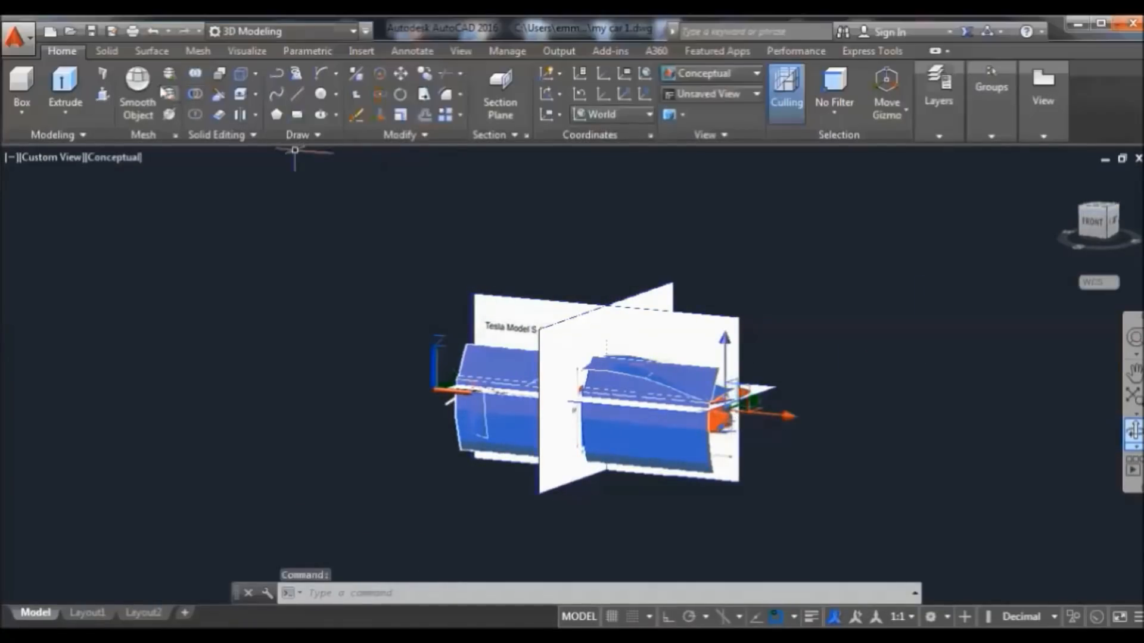
click(151, 51)
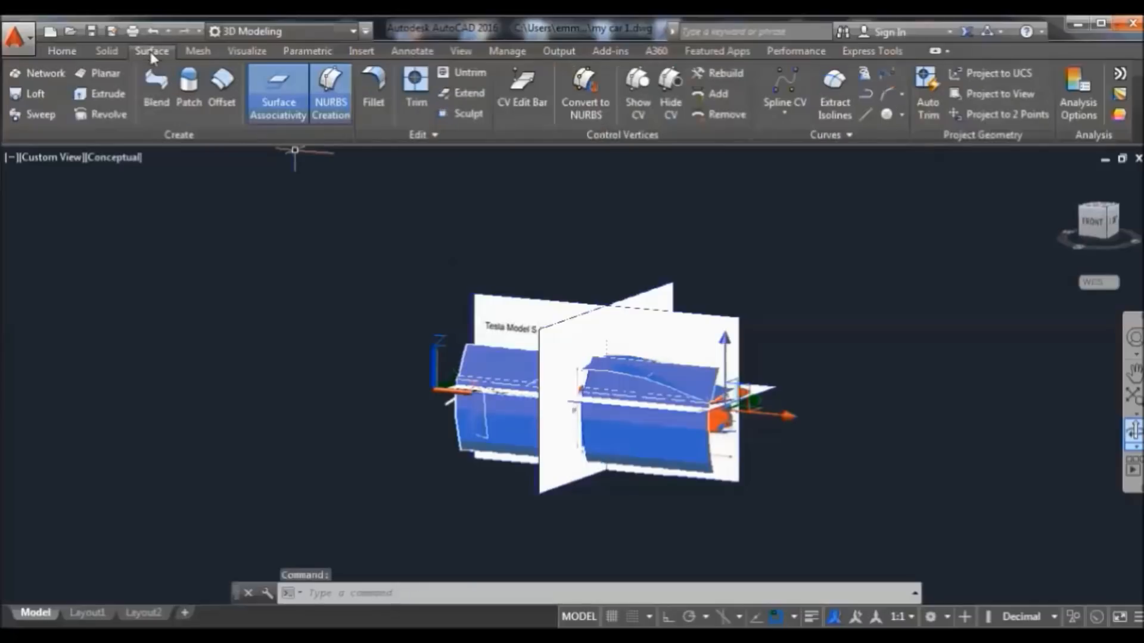
Sweep the front profile along its path into a NURBS surface closing the car's front end
click(40, 114)
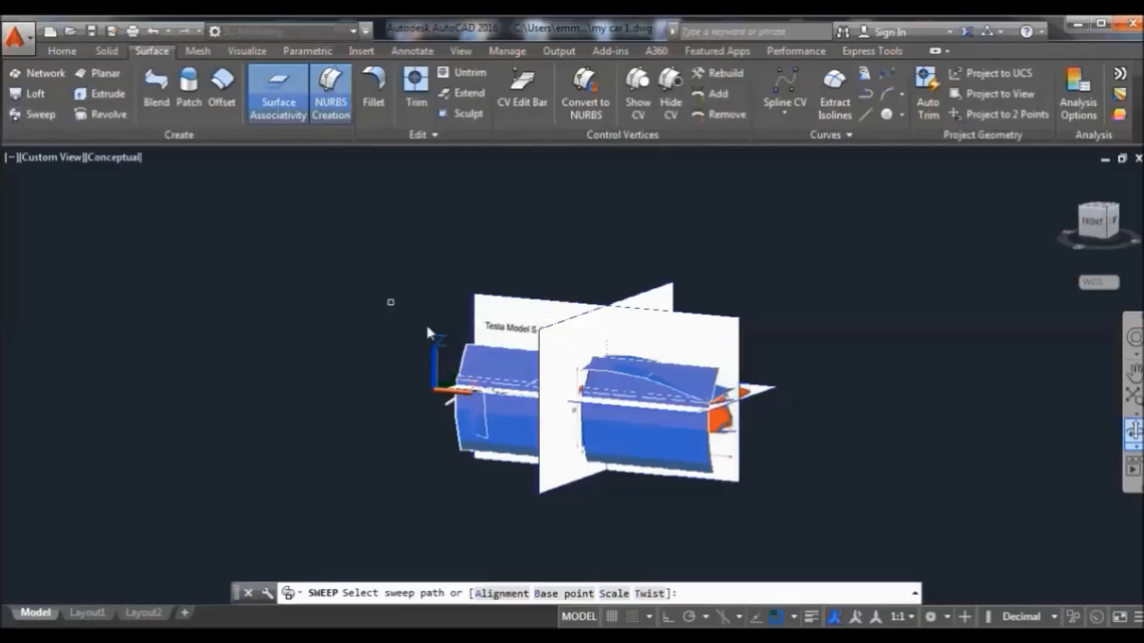
click(690, 413)
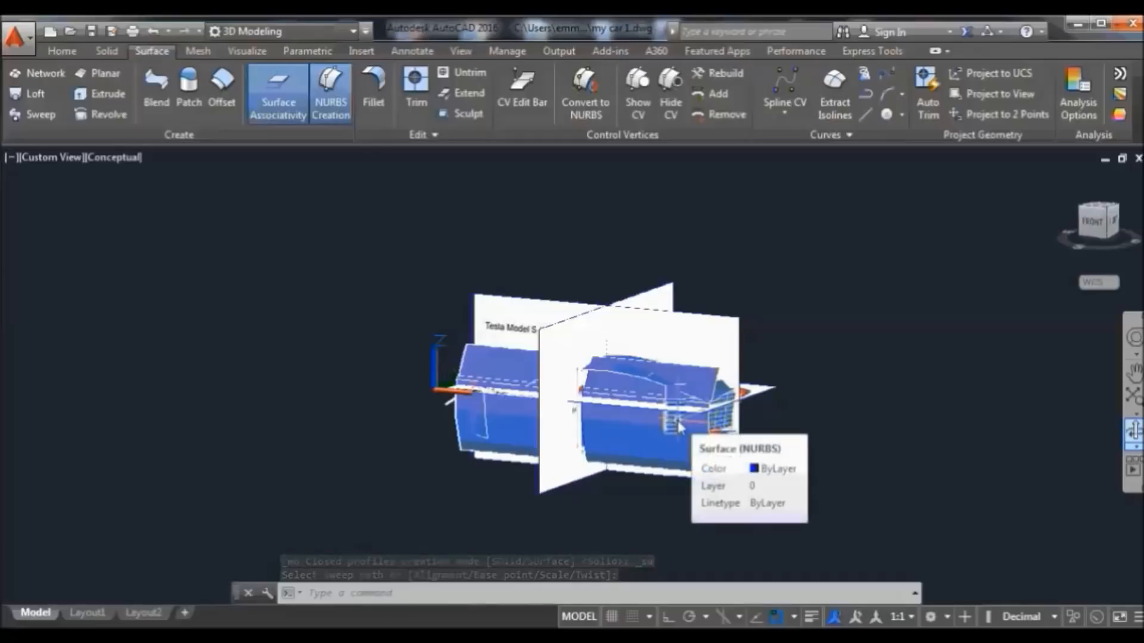
click(679, 425)
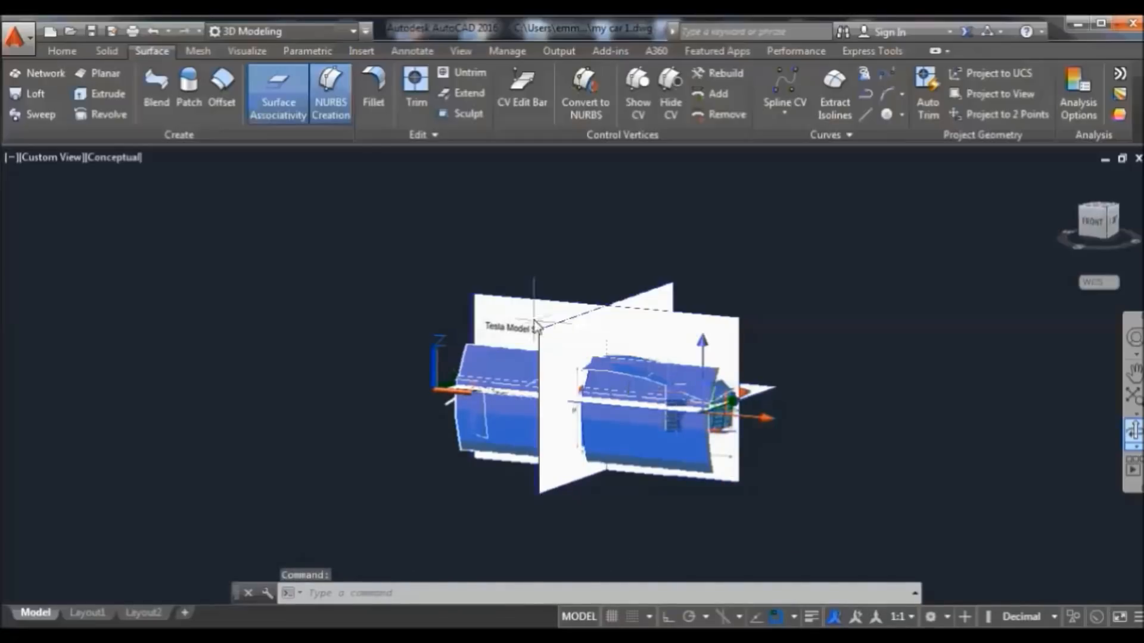
click(75, 55)
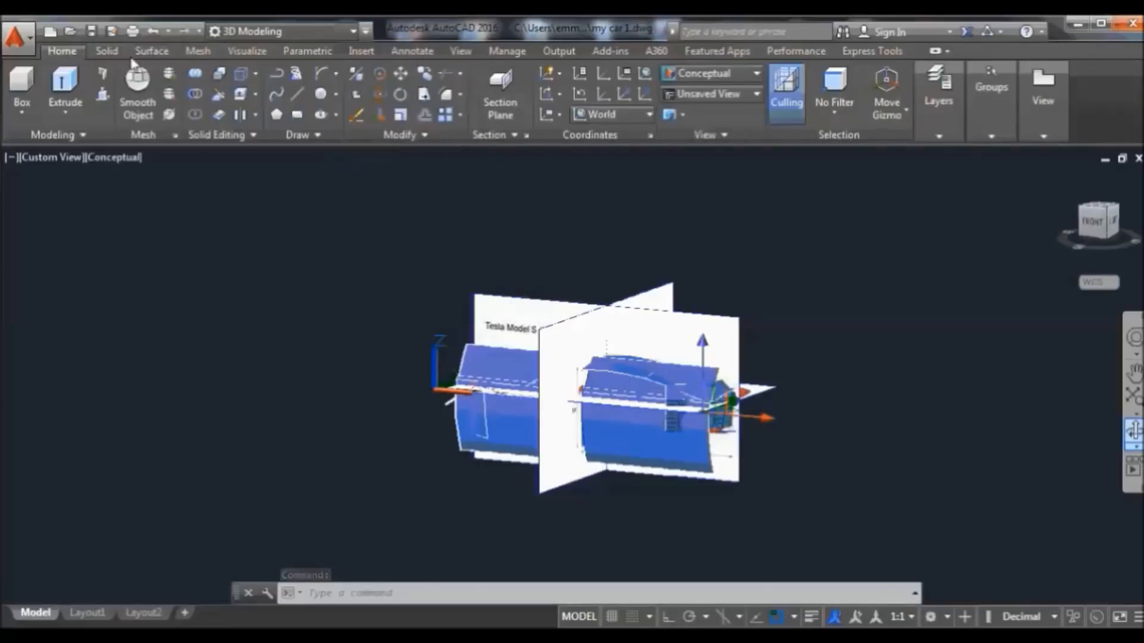
Rotate the new front-end surface 180° in 3D about a picked base point
click(426, 115)
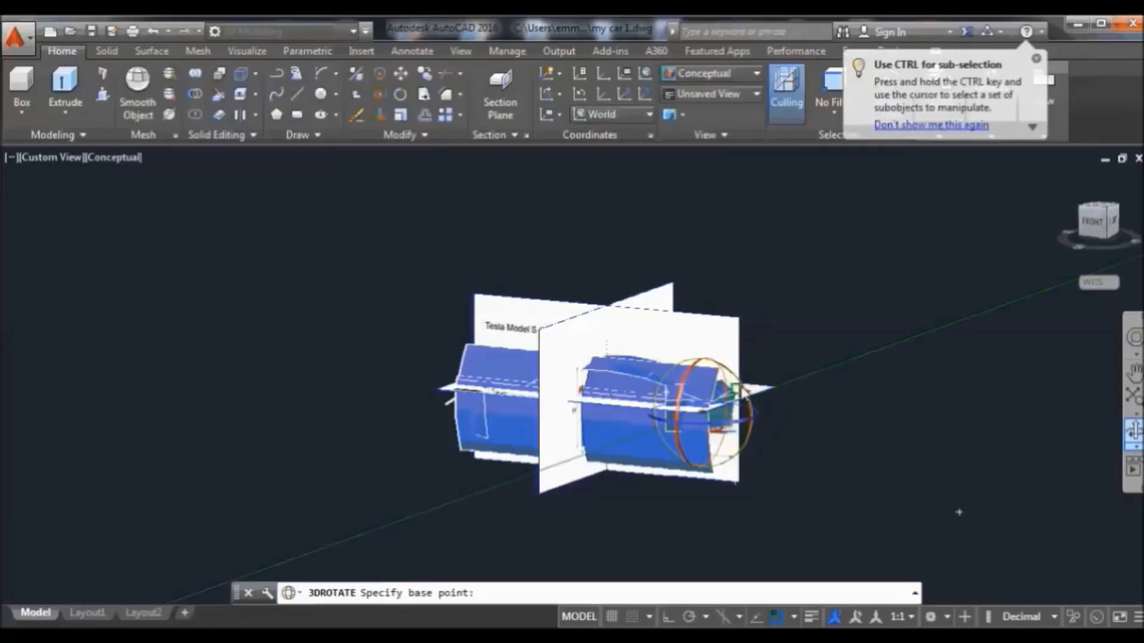
click(756, 372)
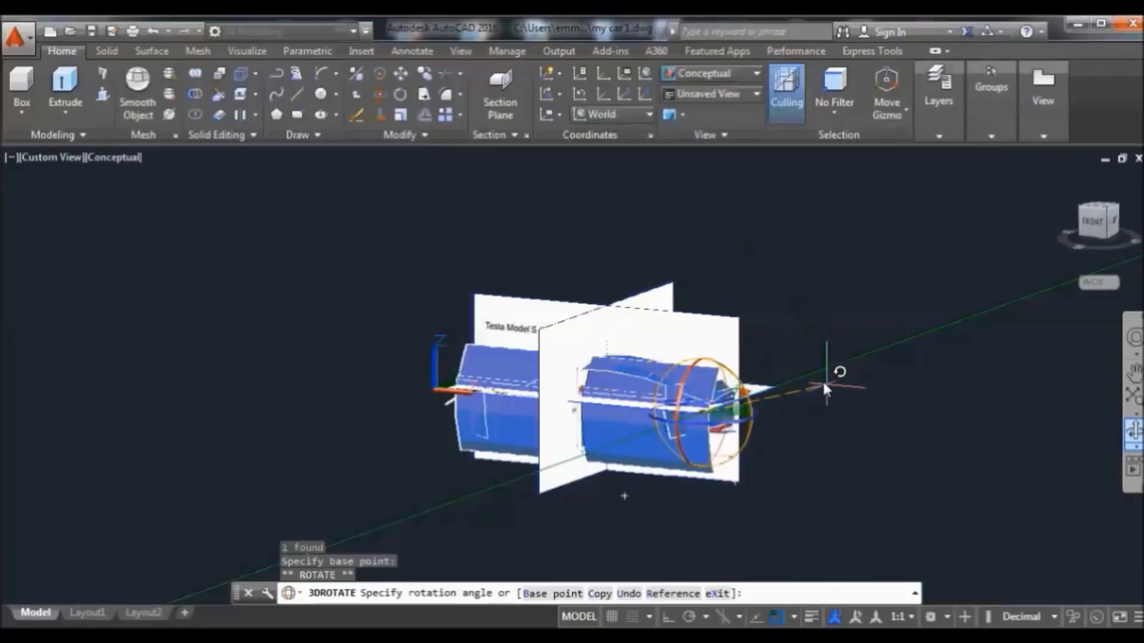
text(180)
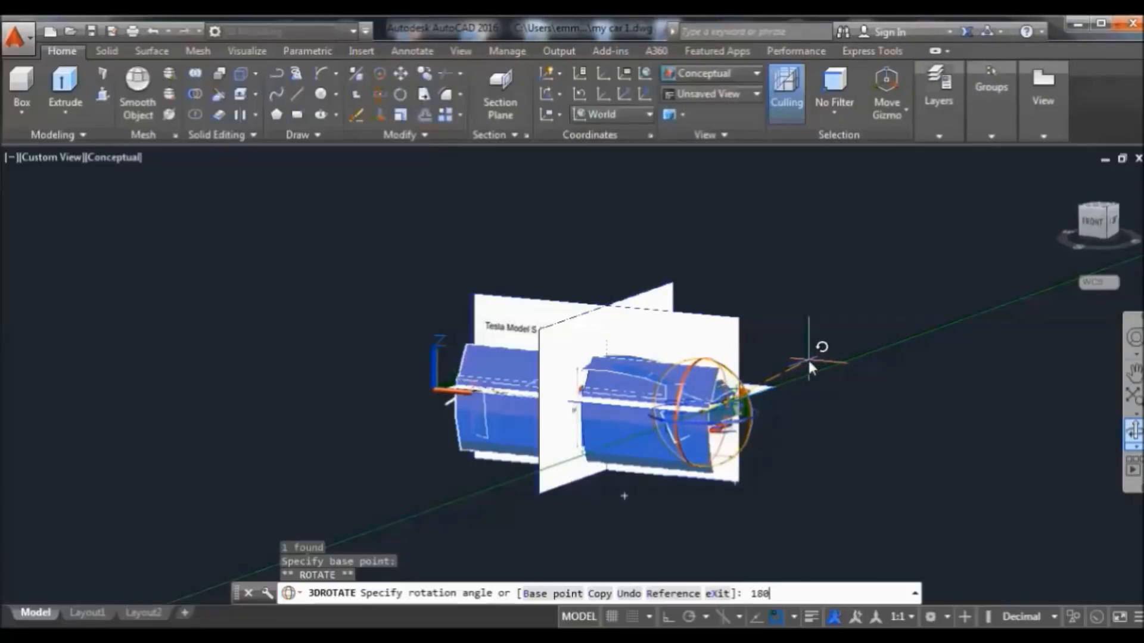
key(Return)
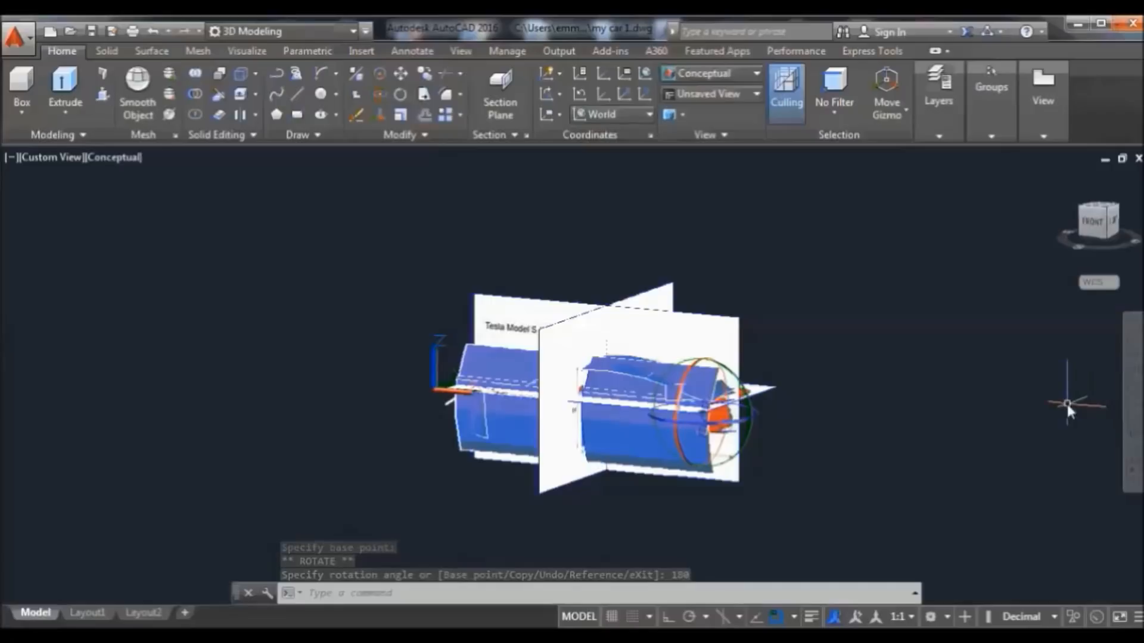
Orbit to check the result, then undo both the rotation and the front-end sweep
click(1133, 429)
drag(1049, 426, 975, 411)
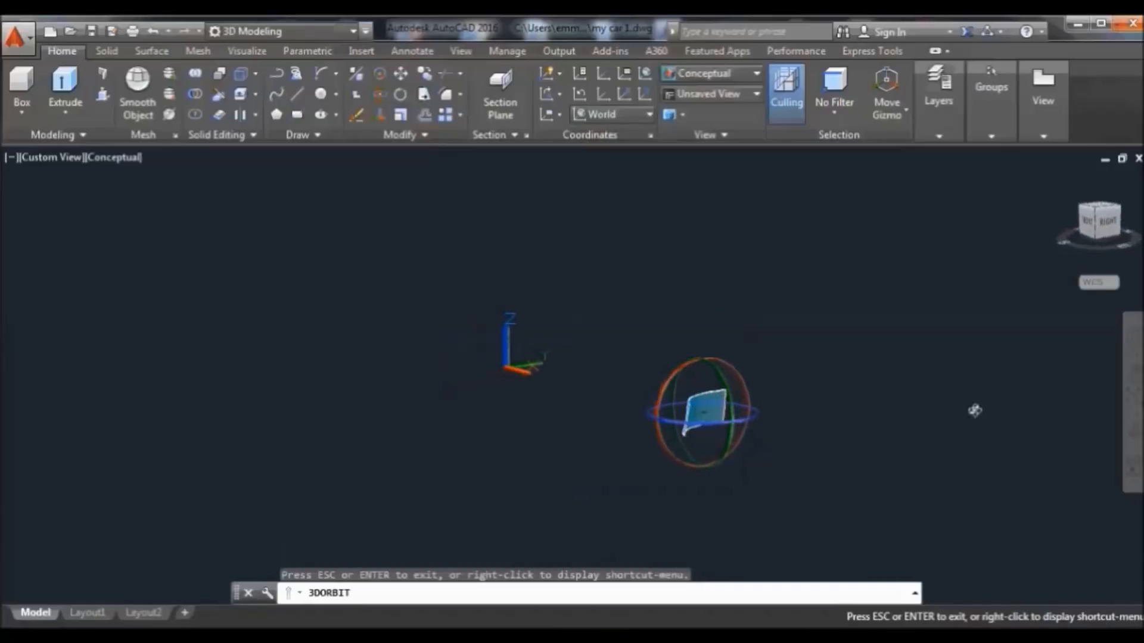
right_click(647, 283)
click(695, 296)
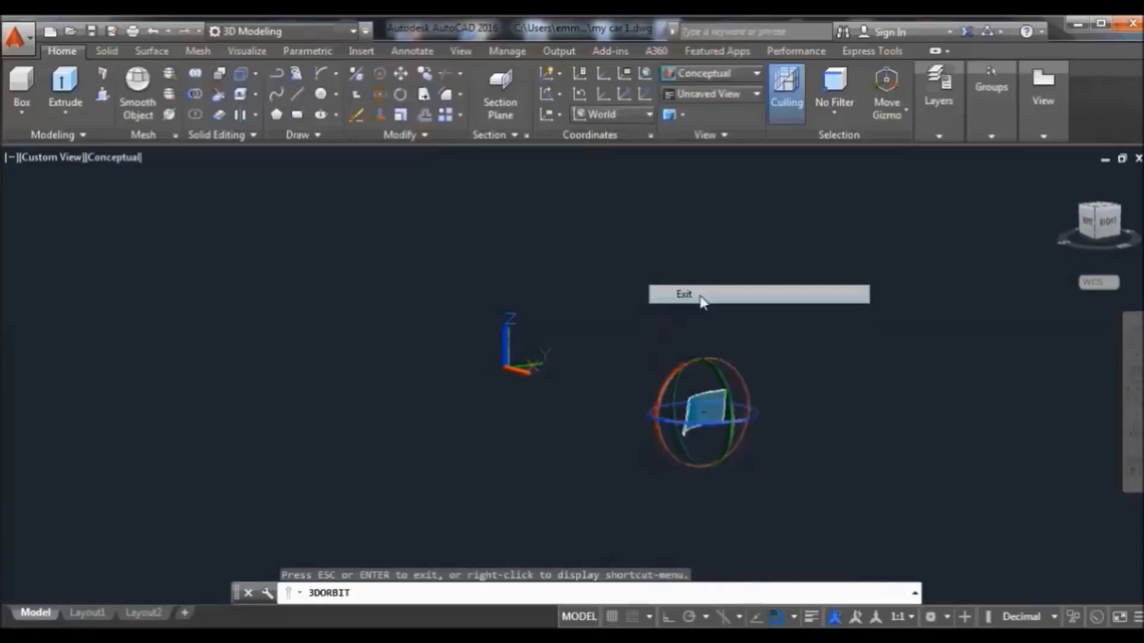
click(159, 31)
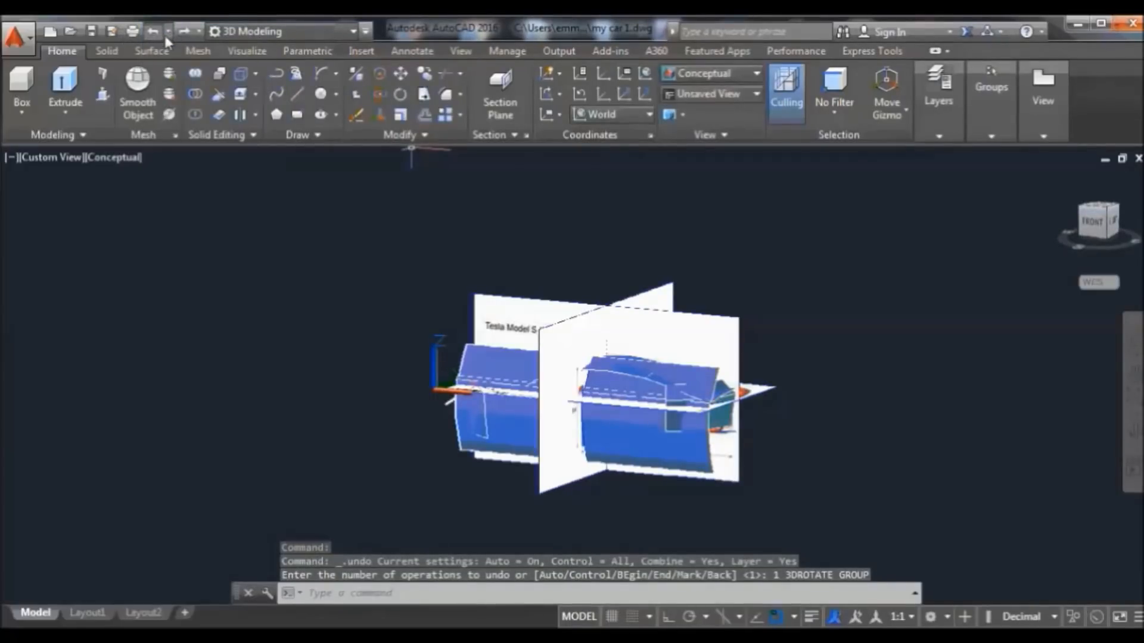
click(157, 31)
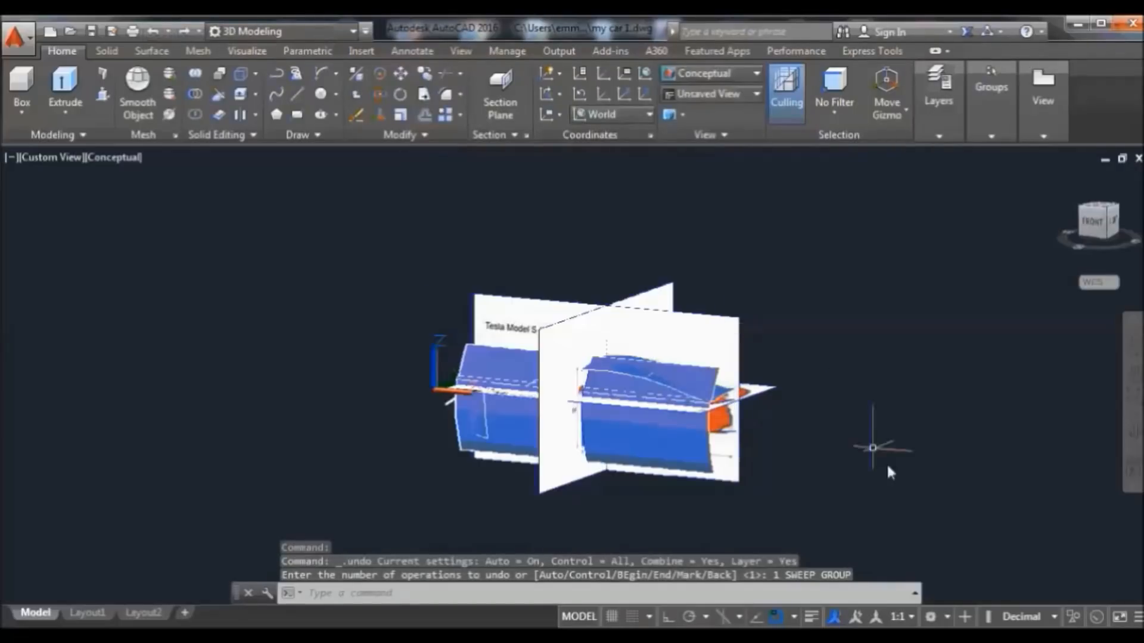
scroll(772, 497, up, 6)
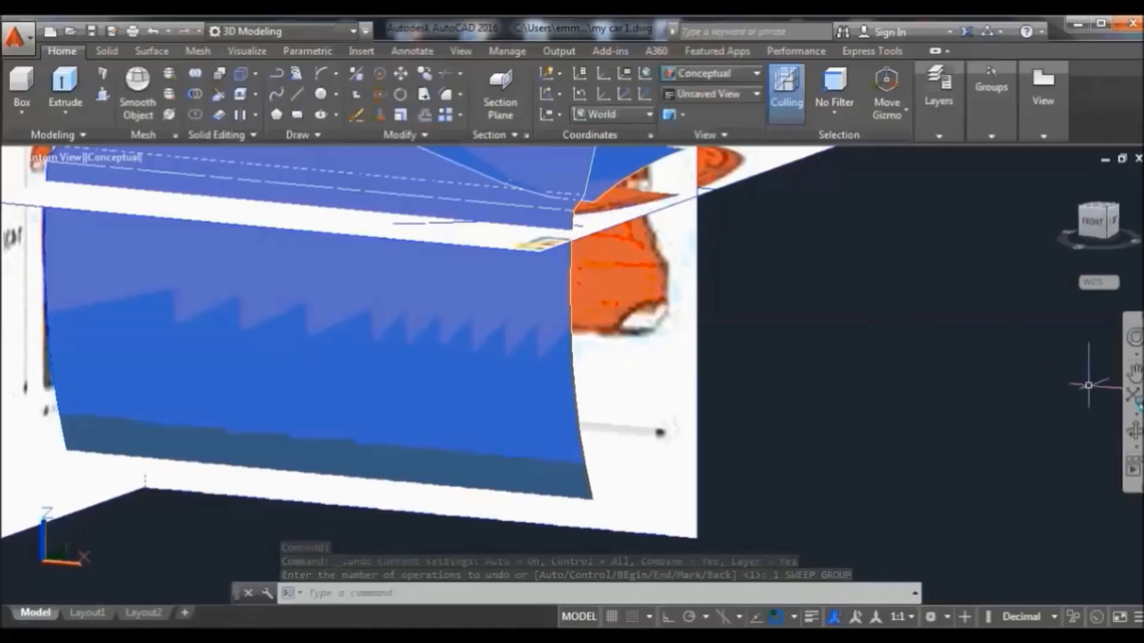
Pan the view to bring the car's front end into close-up
click(1134, 372)
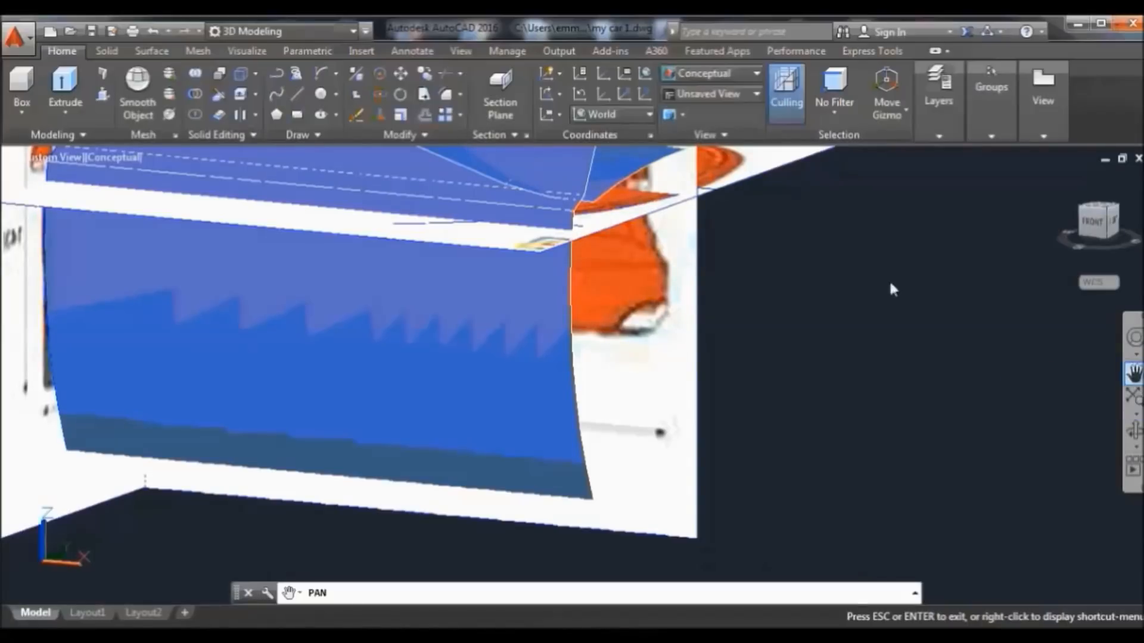
drag(852, 274, 902, 408)
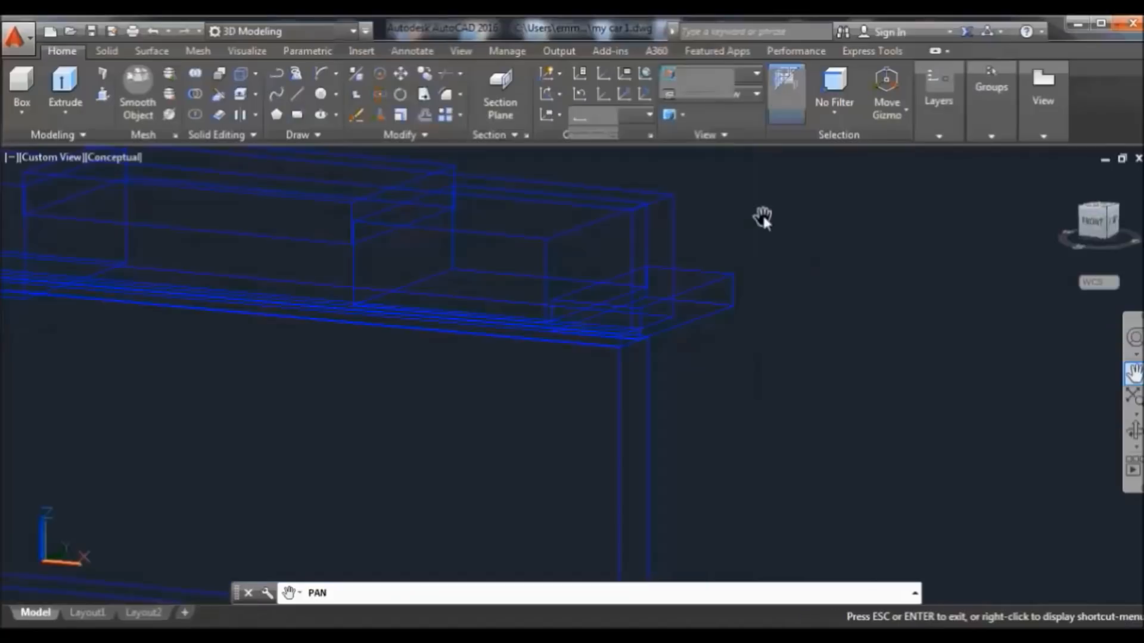
right_click(762, 212)
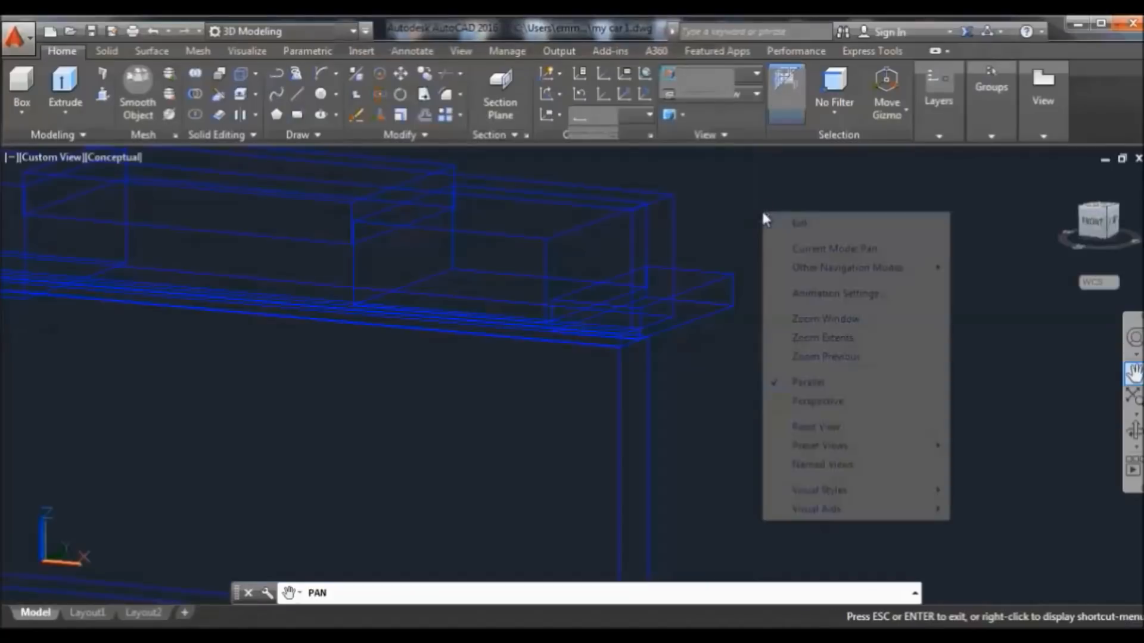
click(801, 225)
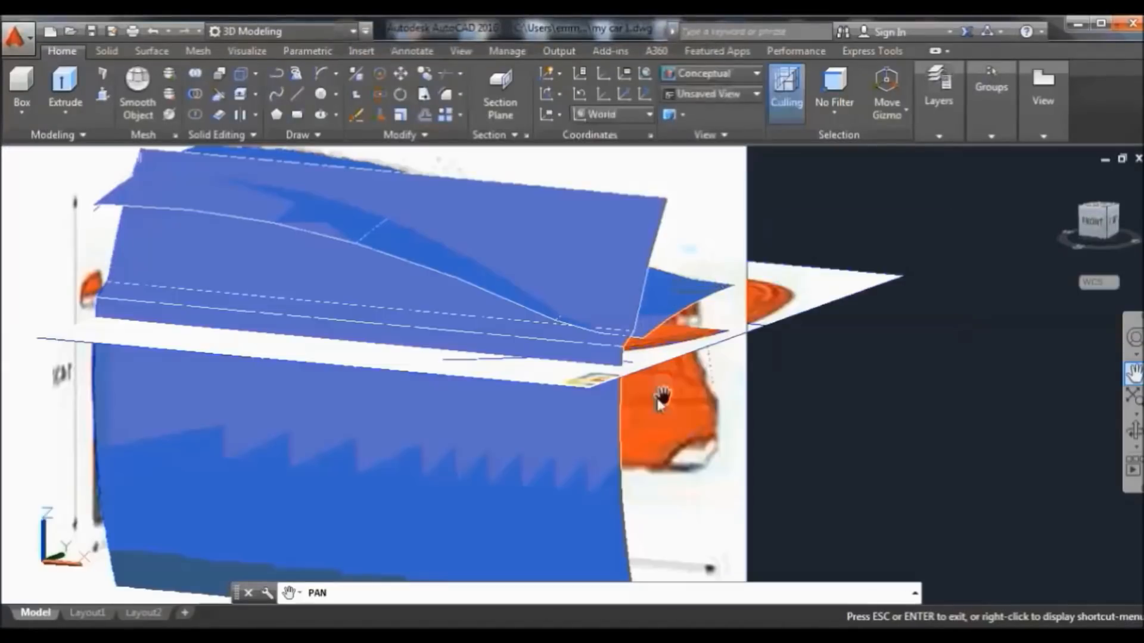
right_click(840, 208)
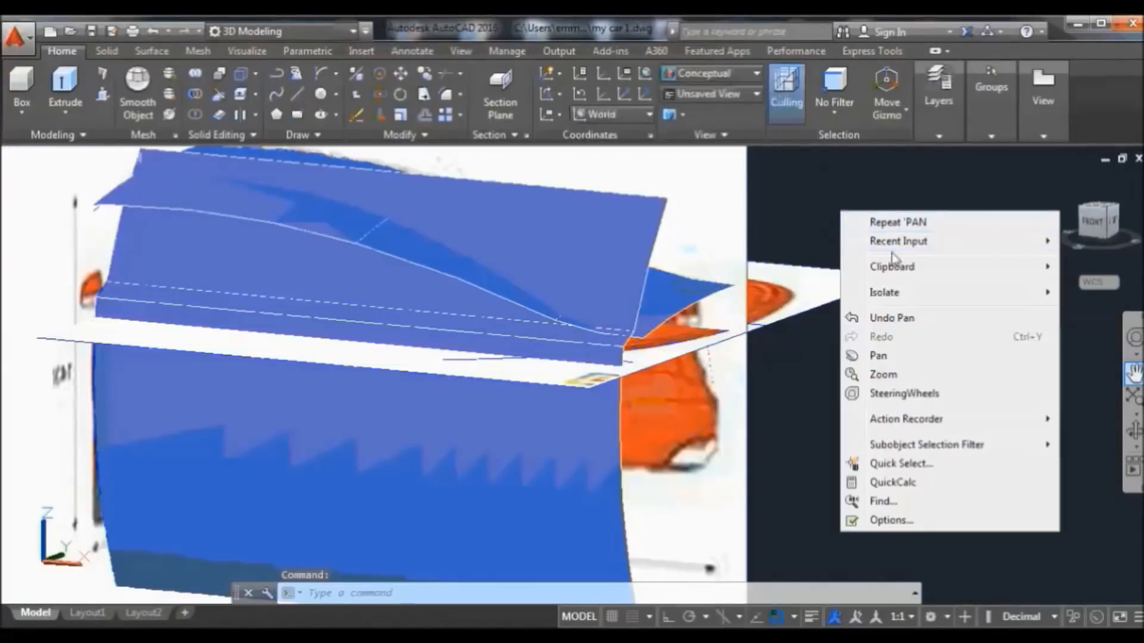
mouse_move(1002, 298)
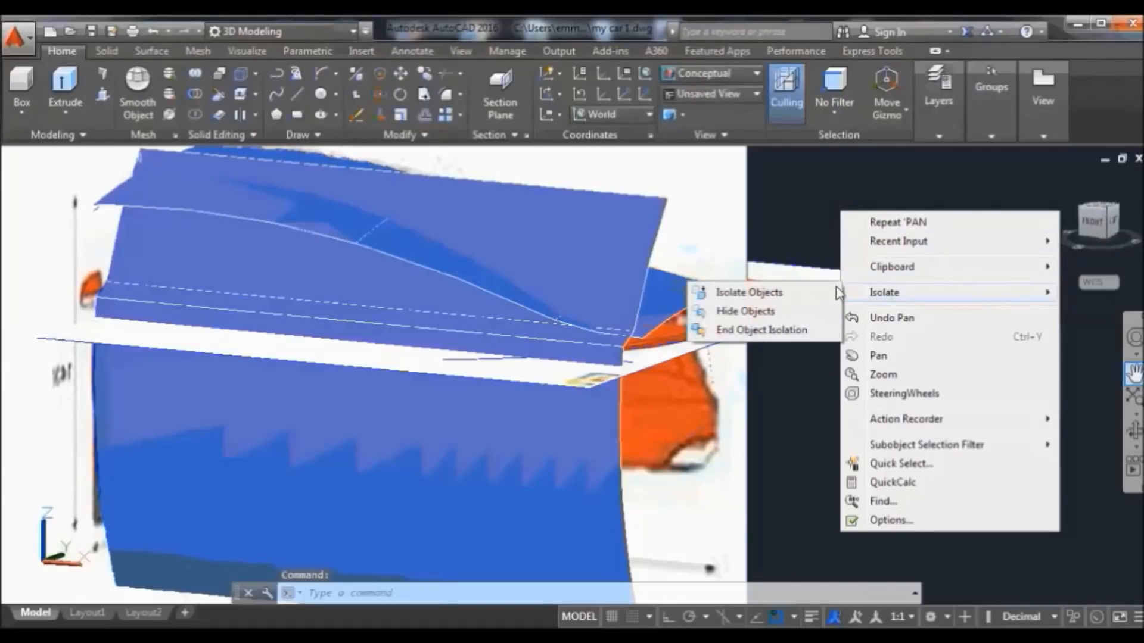
click(792, 221)
Window-select the upper blue body surface
click(808, 226)
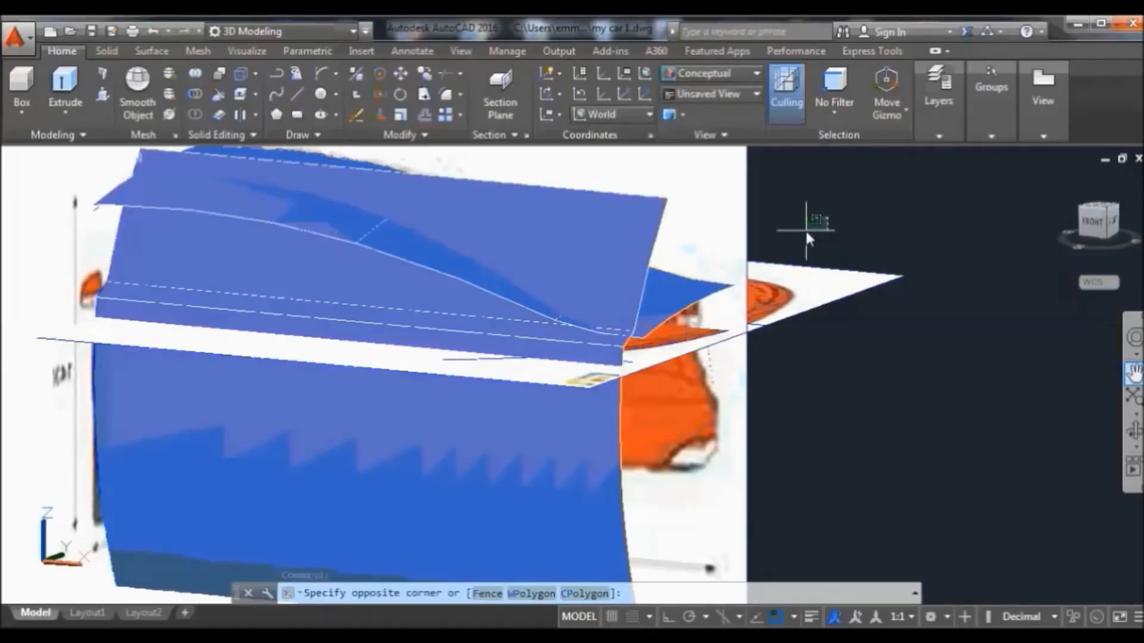
click(465, 366)
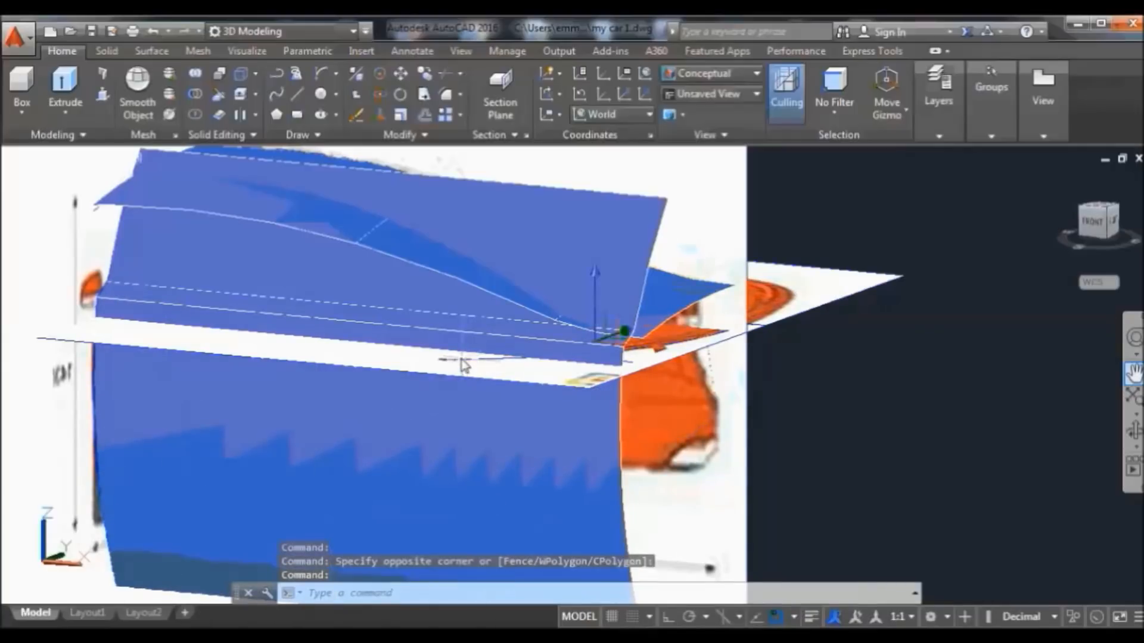
click(152, 53)
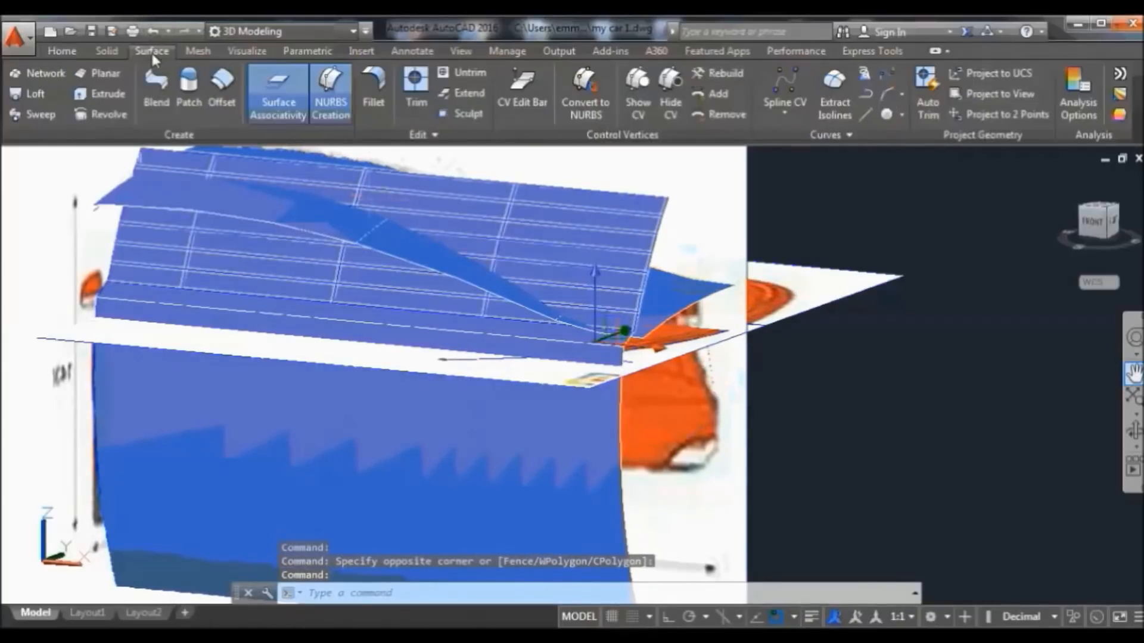
After a self-intersecting attempt fails, sweep the profile near the orange fender into a solid
click(39, 114)
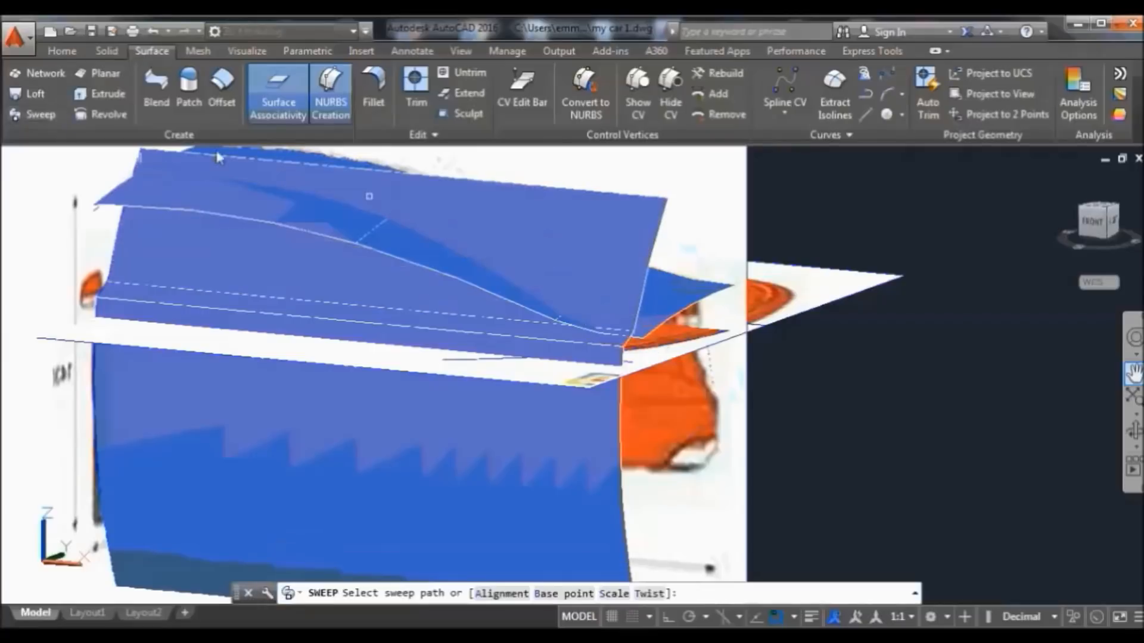
click(713, 371)
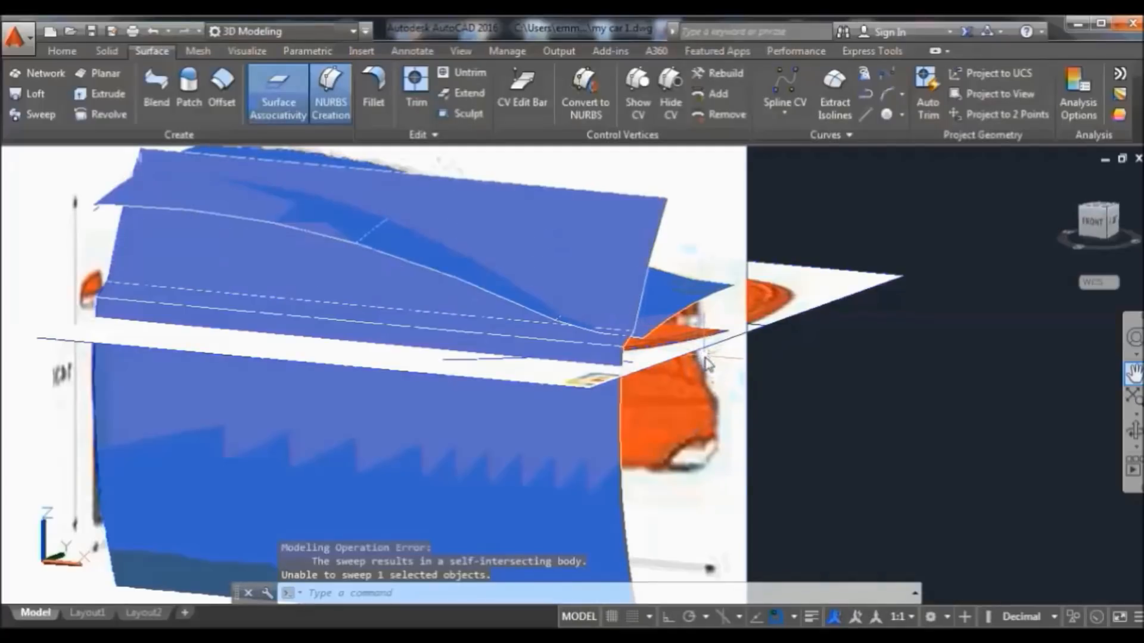
click(713, 364)
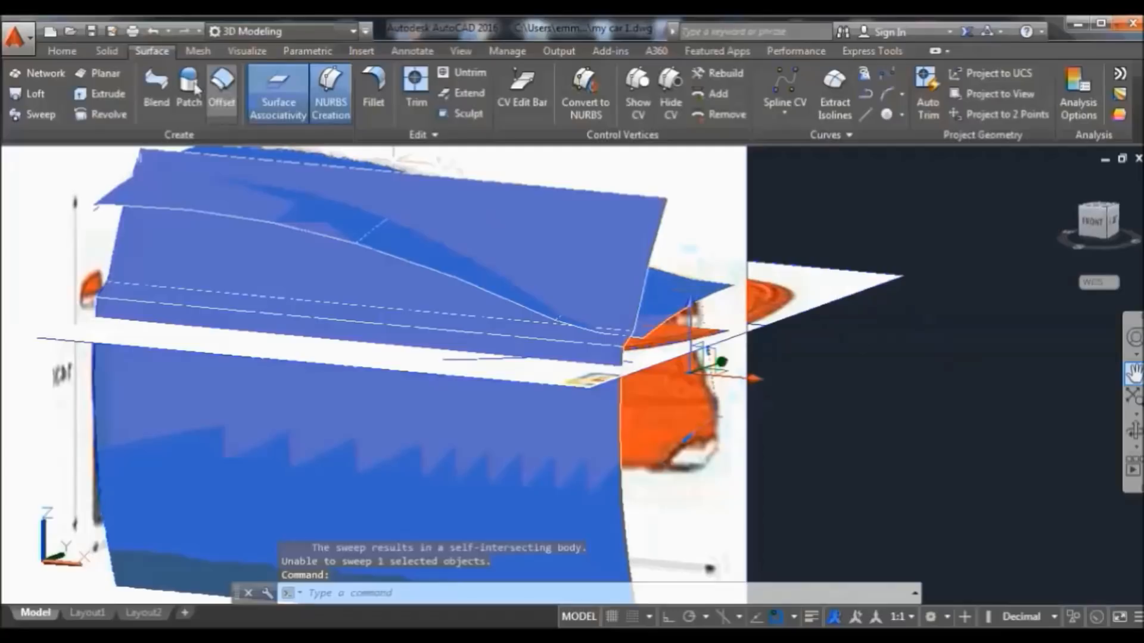
click(37, 114)
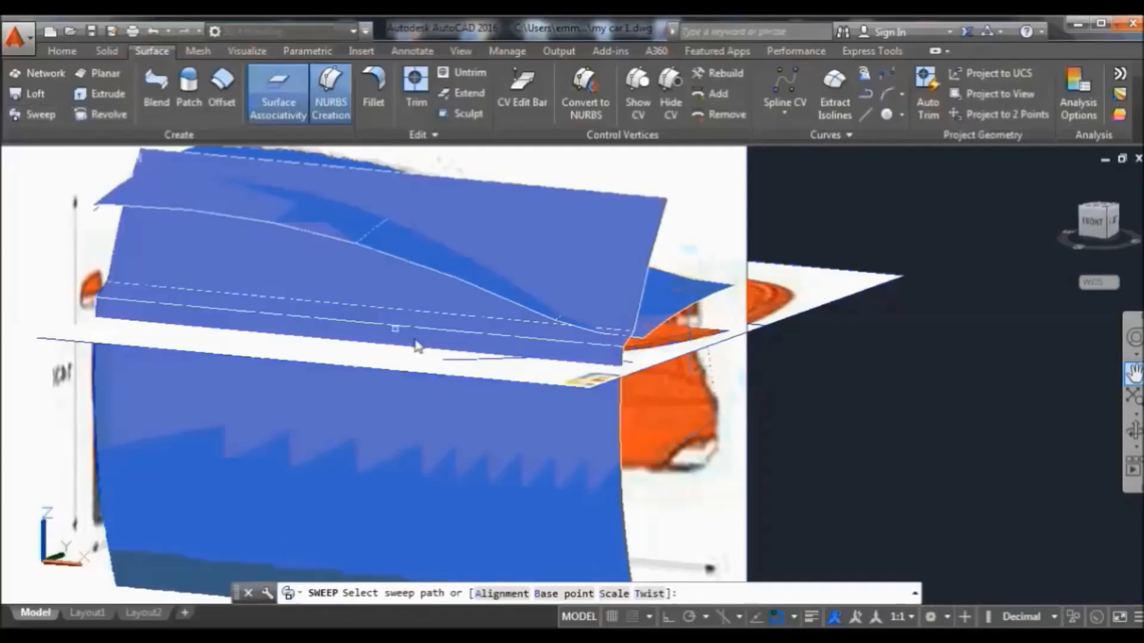
click(461, 360)
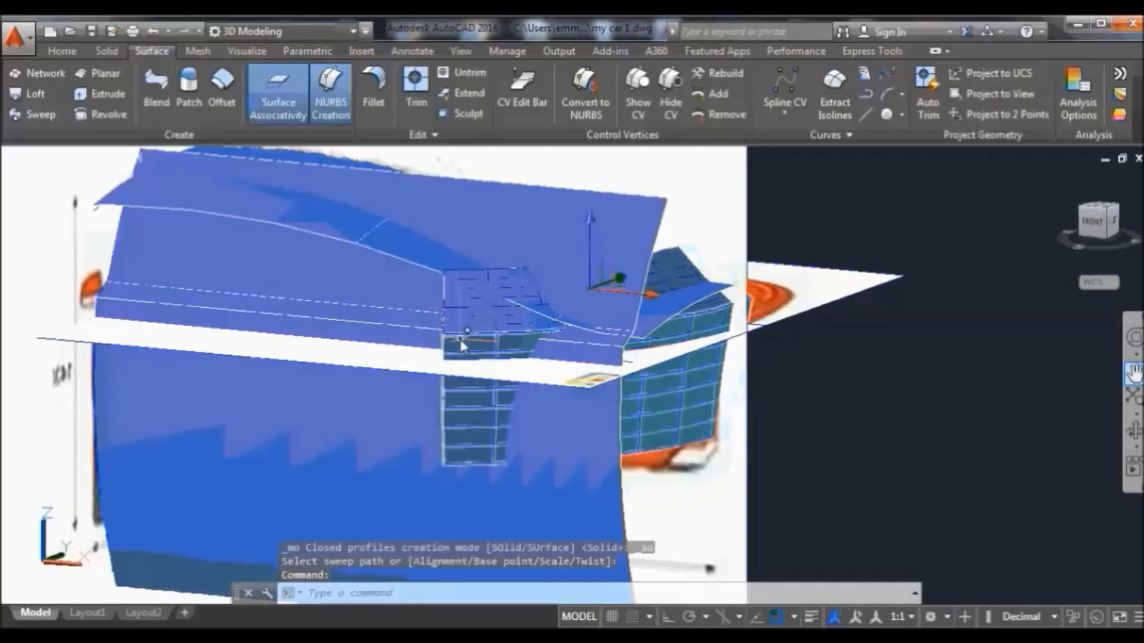
click(463, 350)
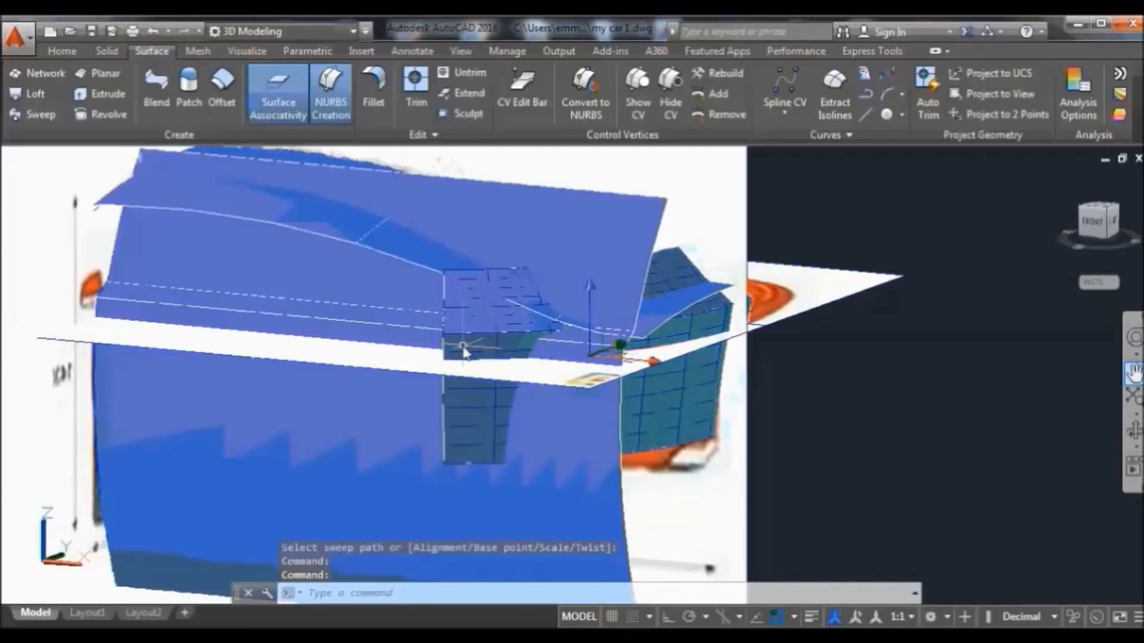
click(78, 51)
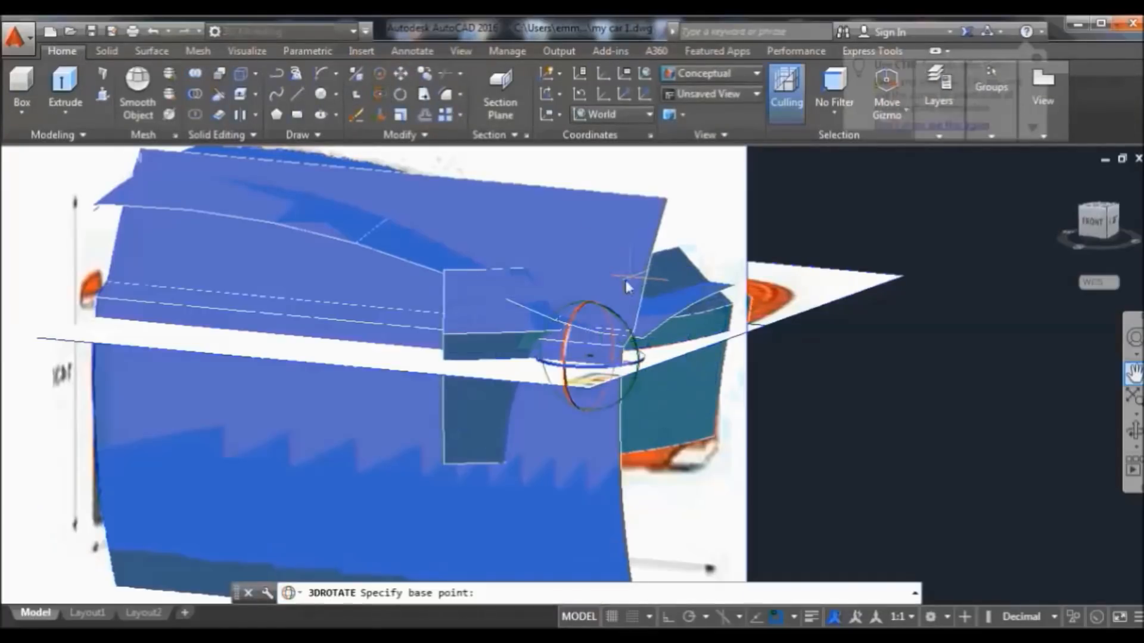
Finish the 3D rotation of the swept part, then undo both the rotation and the sweep
click(612, 360)
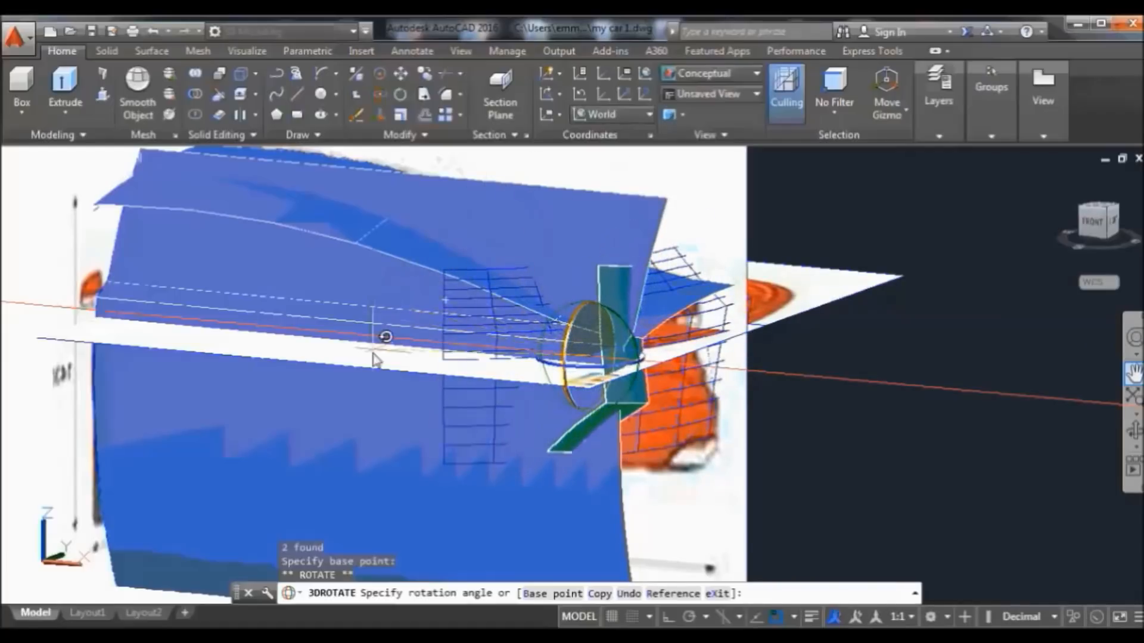
click(415, 398)
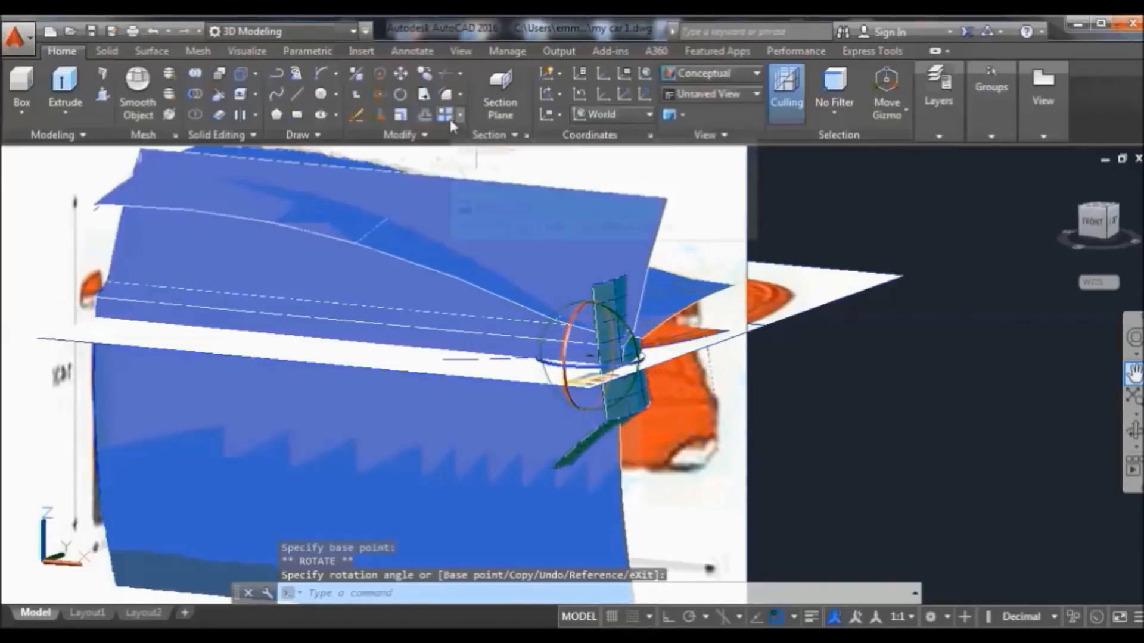
click(155, 33)
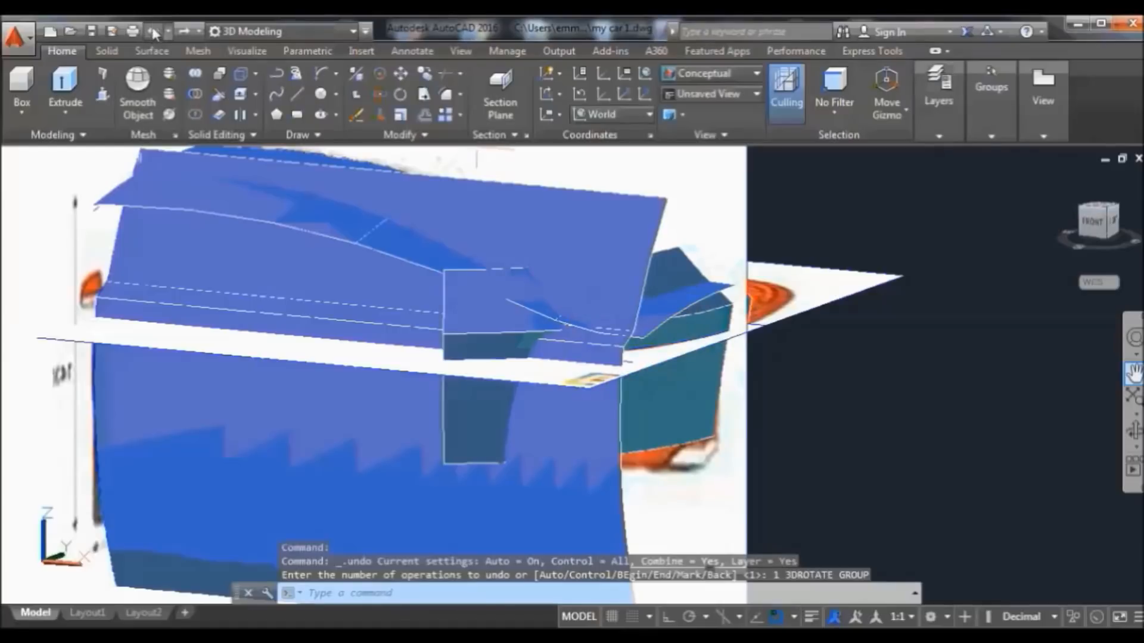
click(154, 31)
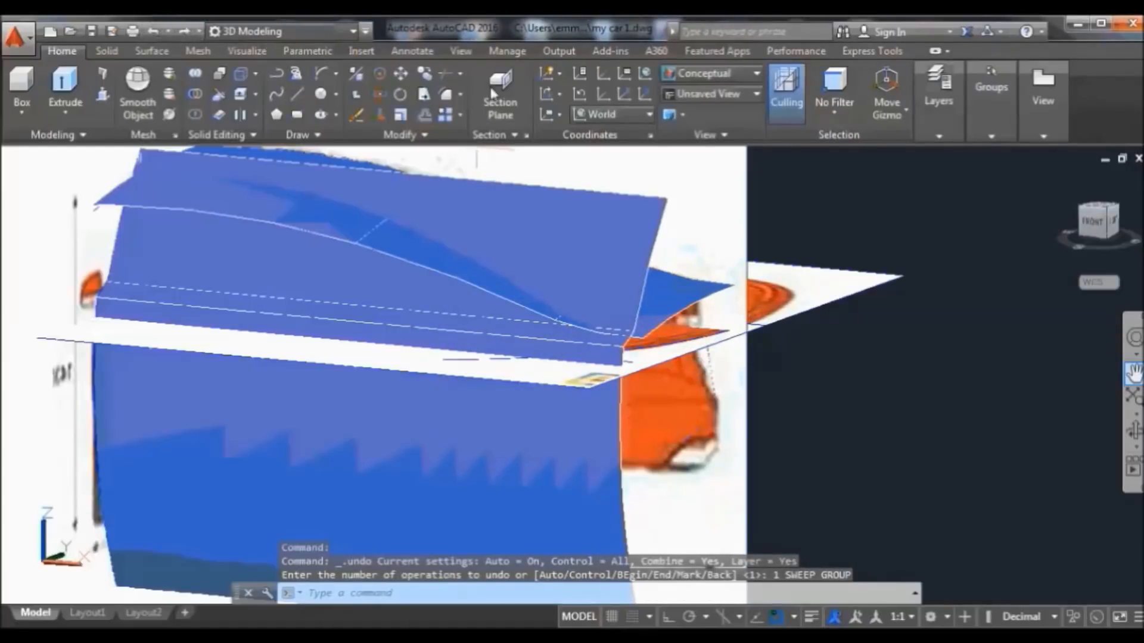
scroll(688, 256, down, 4)
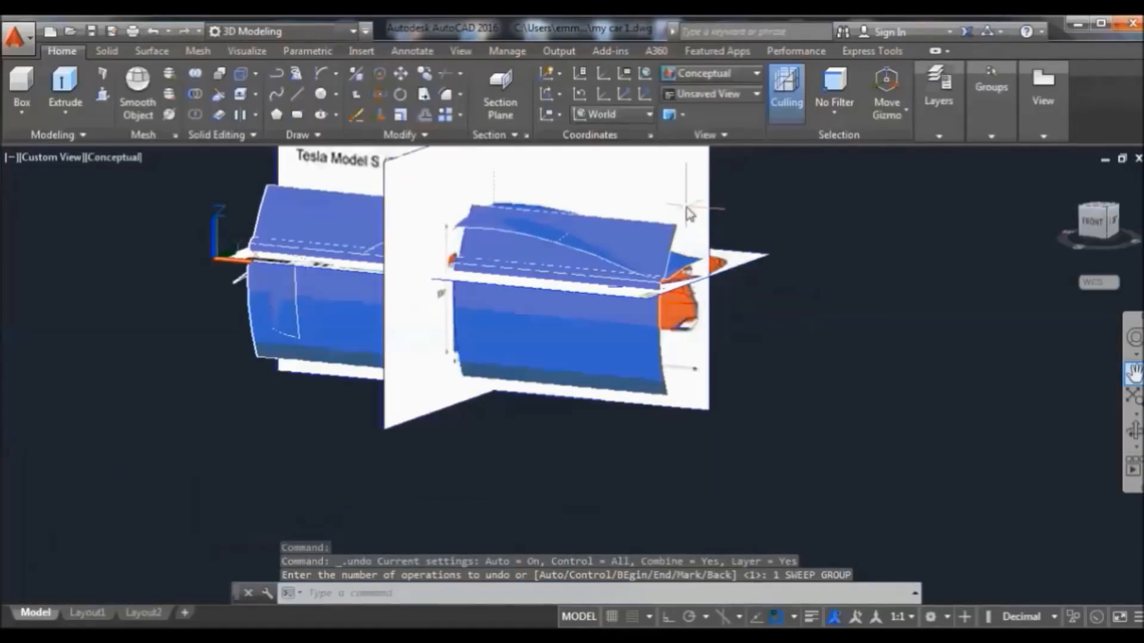
Orbit to a side view and zoom in on the orange fender and wheel
scroll(694, 205, up, 2)
click(1133, 430)
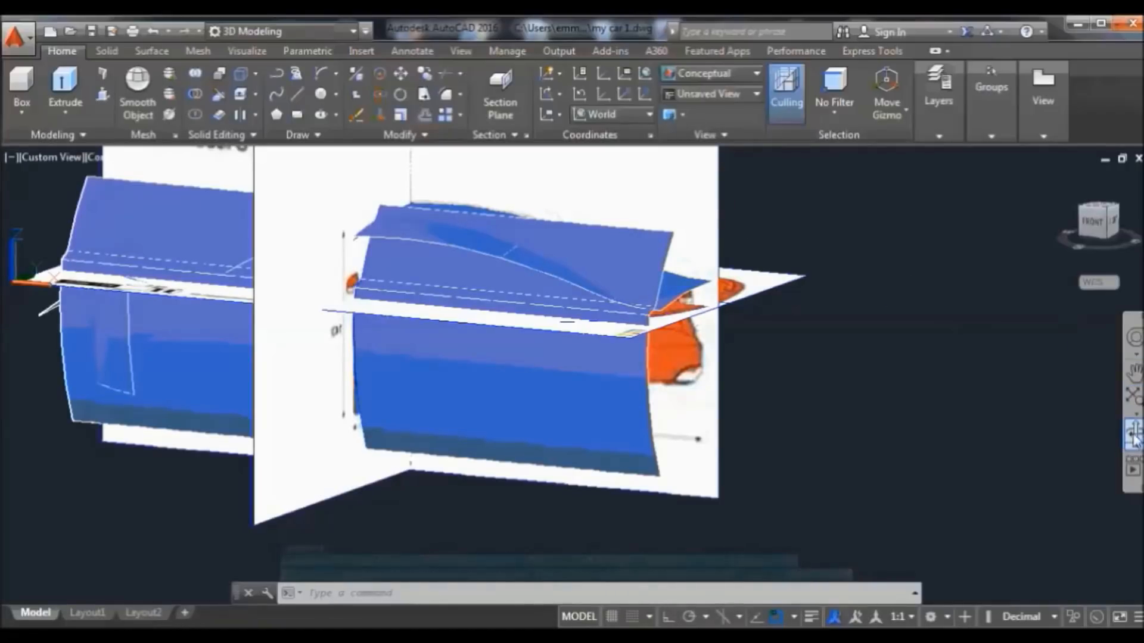
mouse_move(1001, 394)
mouse_down()
mouse_move(947, 395)
mouse_move(886, 372)
mouse_up()
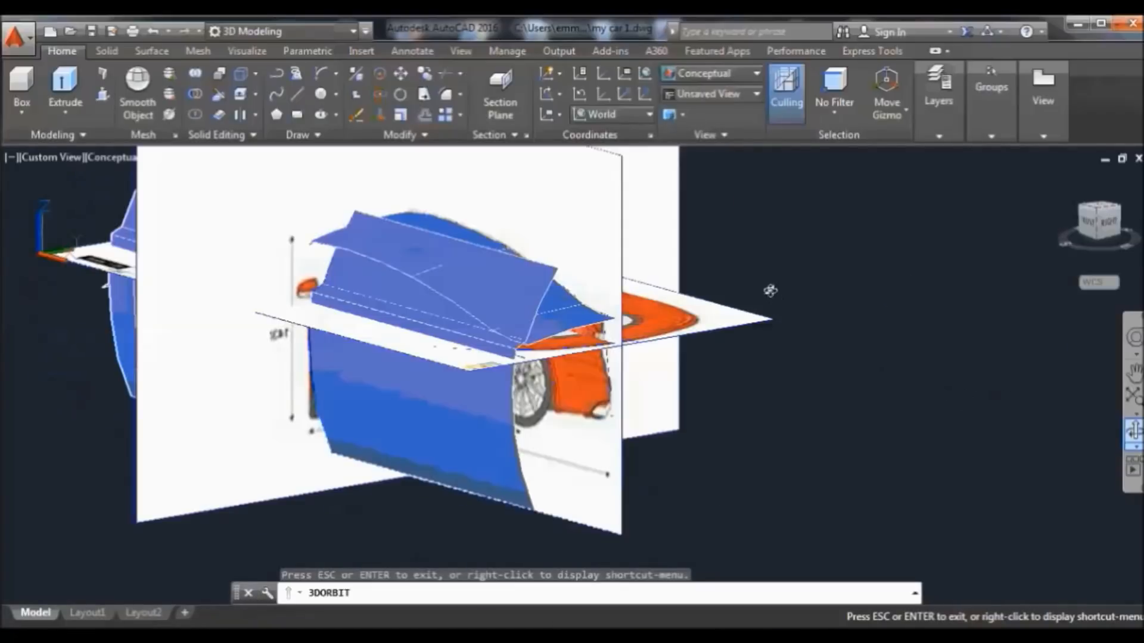
right_click(771, 290)
click(795, 298)
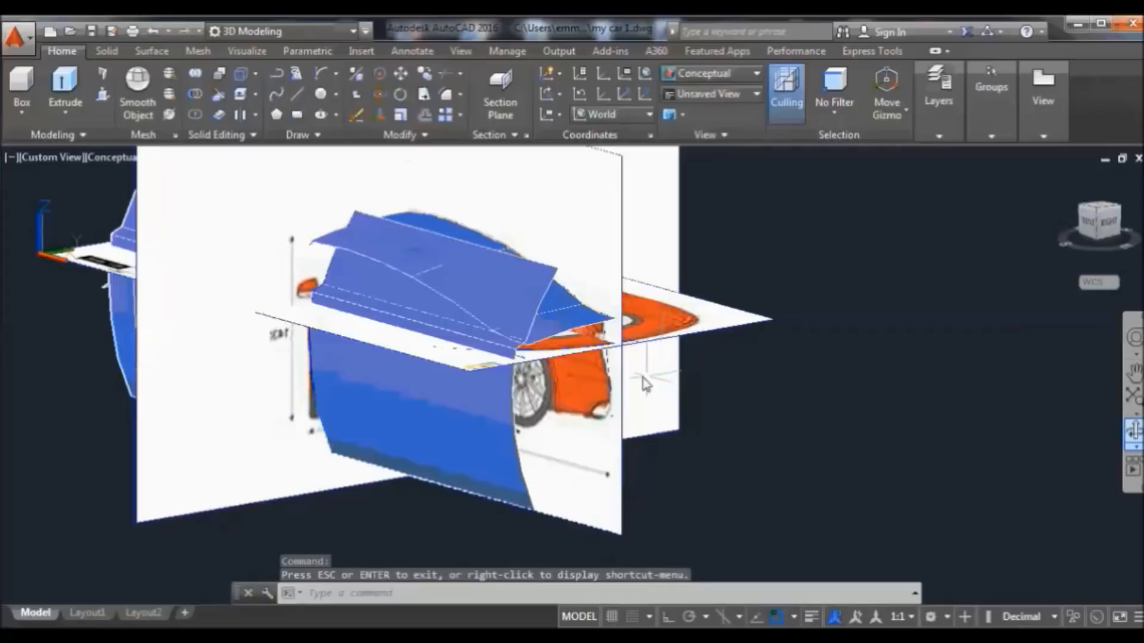
scroll(646, 385, up, 1)
scroll(635, 370, up, 1)
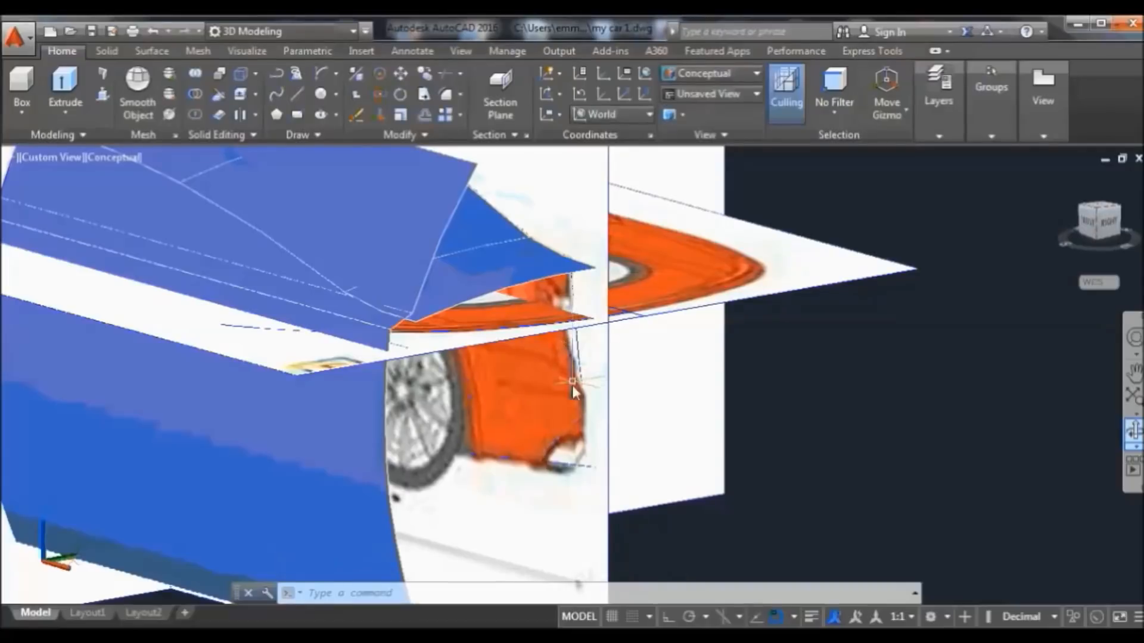
Sweep the fender profile along the dashed path into a new surface, then view the whole model
click(560, 443)
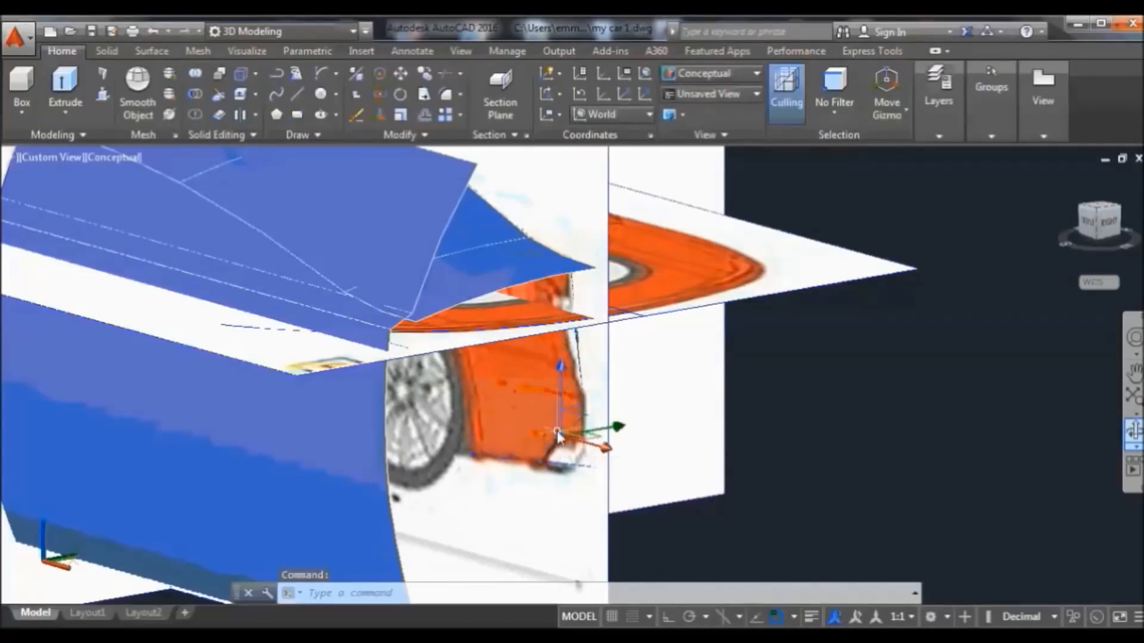
click(470, 246)
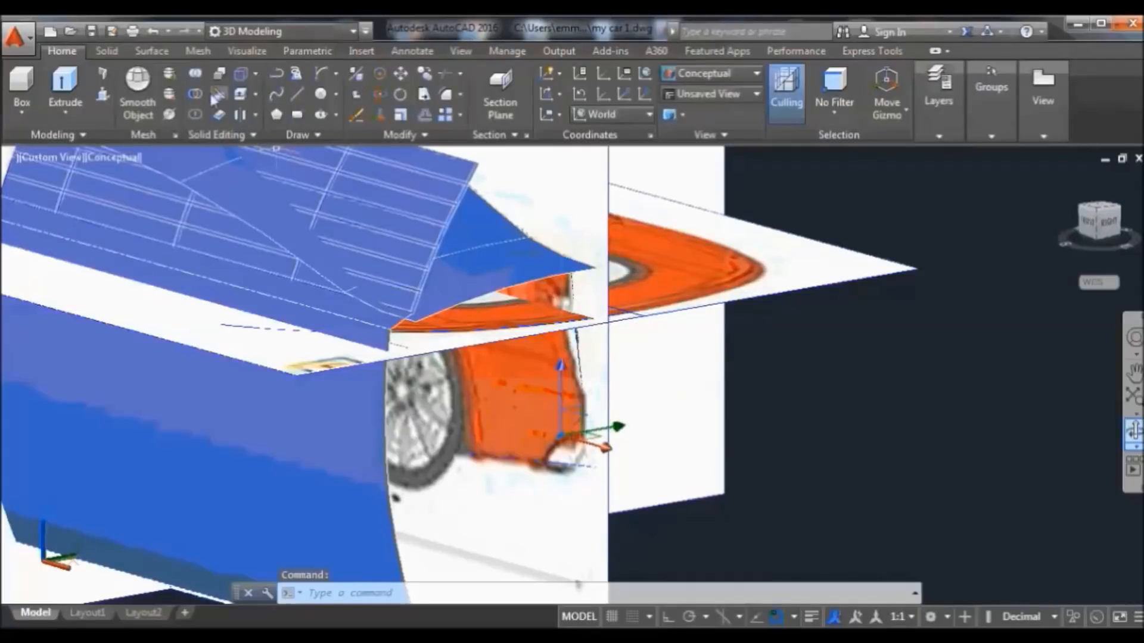
click(156, 52)
click(55, 114)
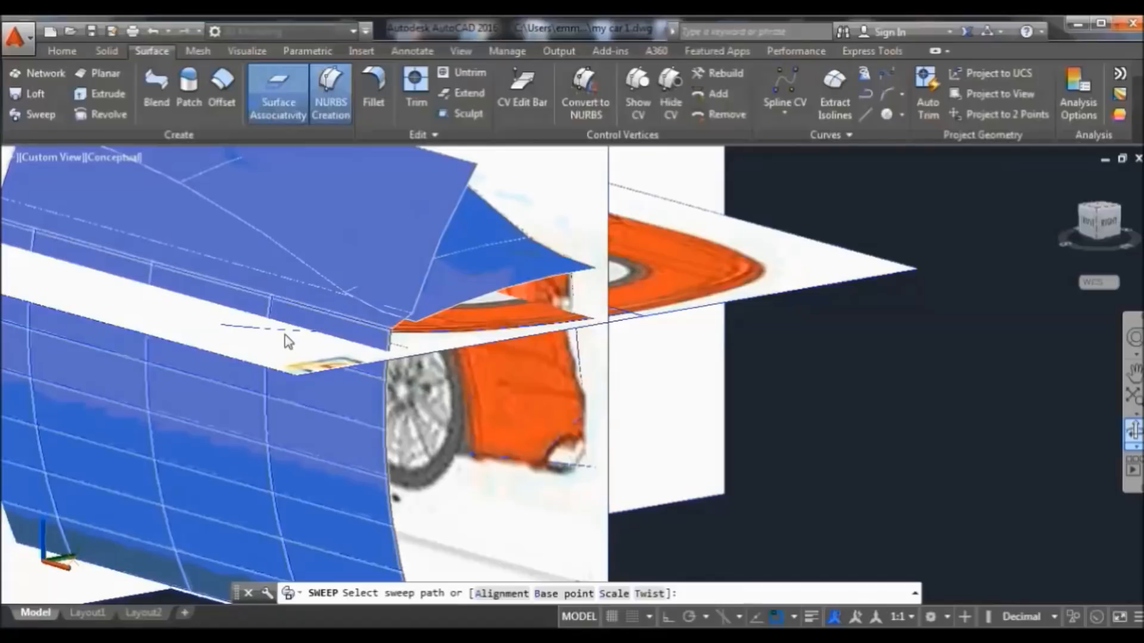
click(242, 332)
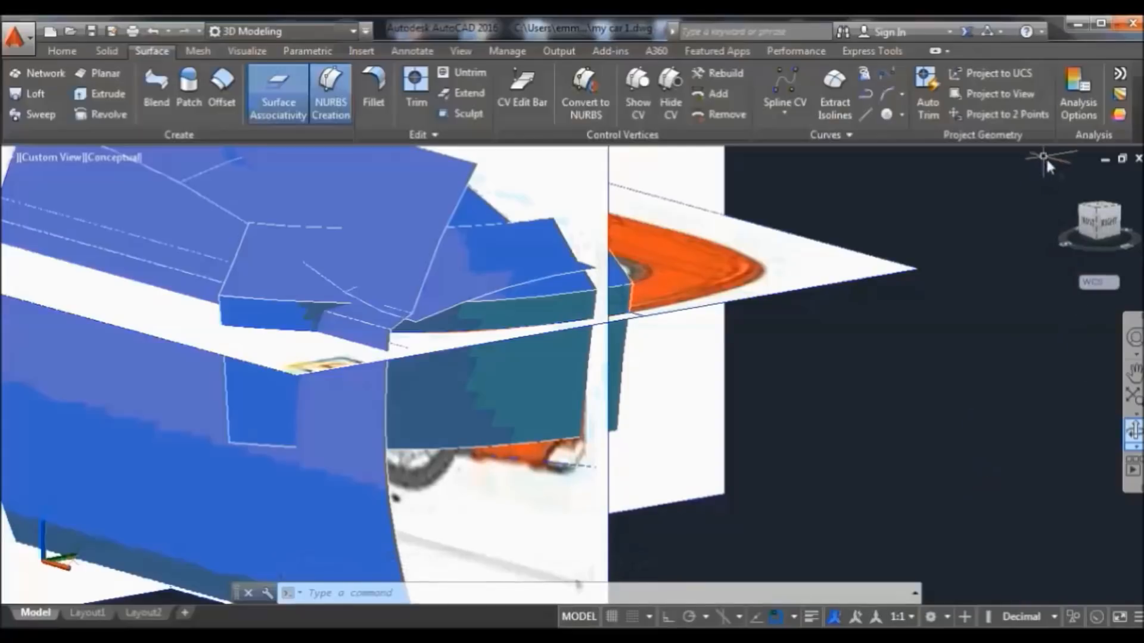
click(1058, 177)
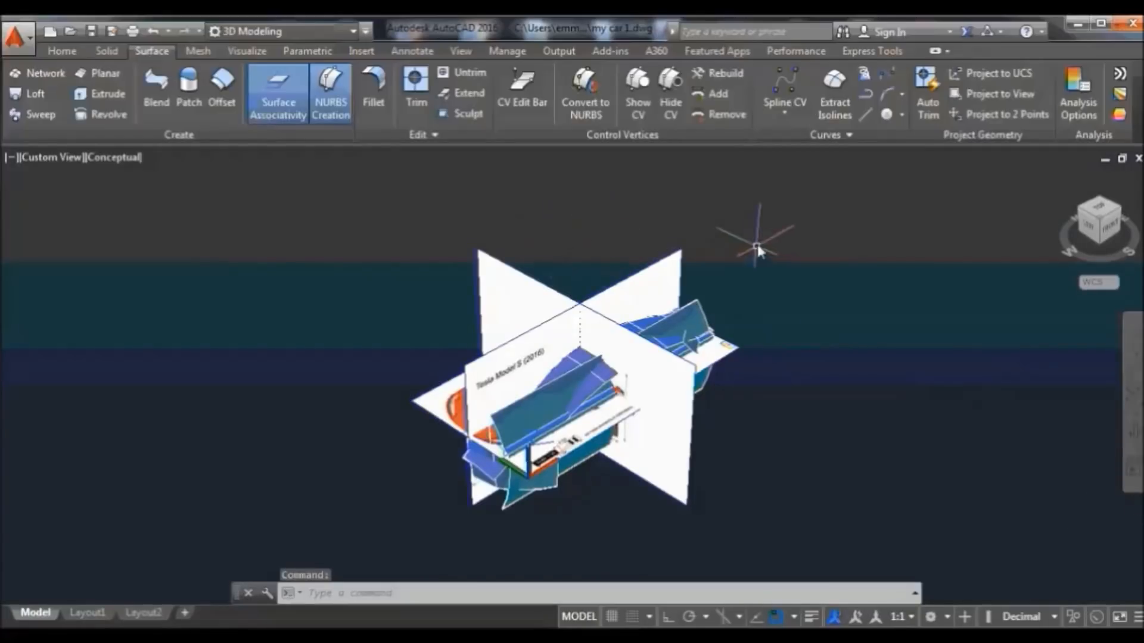
Hide the window-selected reference image planes together with the horizontal one
click(757, 248)
click(427, 282)
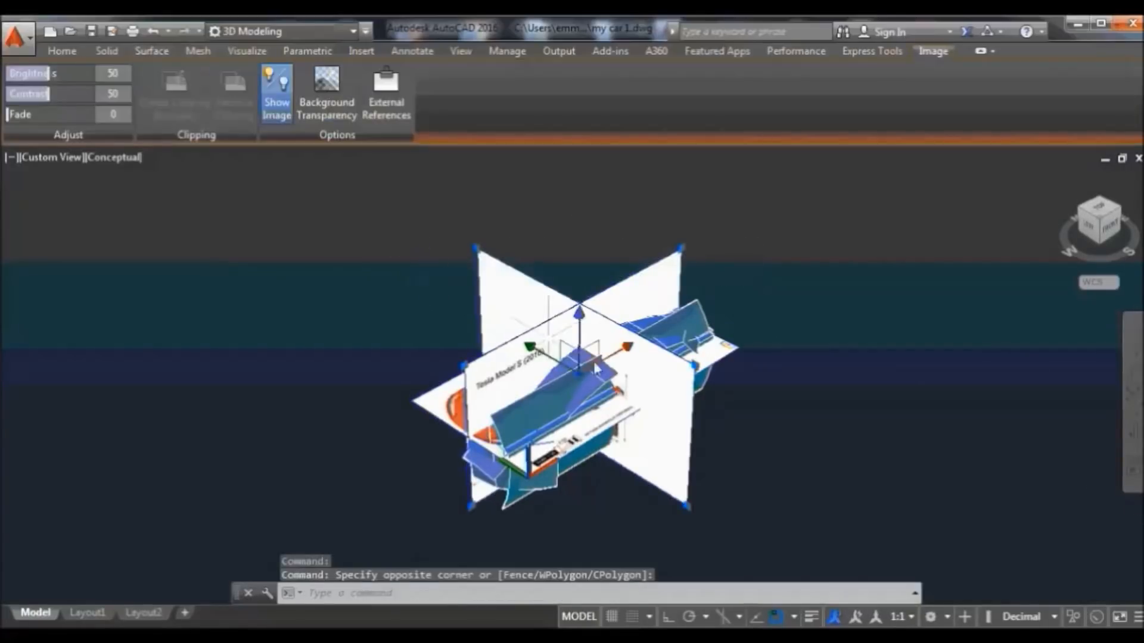
click(739, 351)
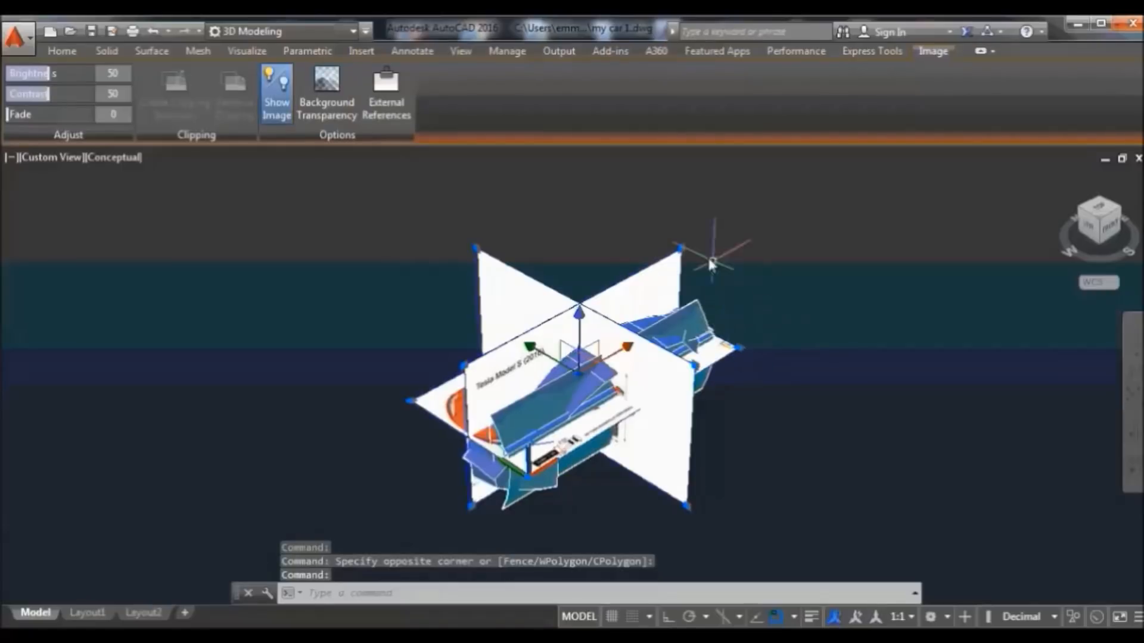
right_click(646, 215)
mouse_move(803, 310)
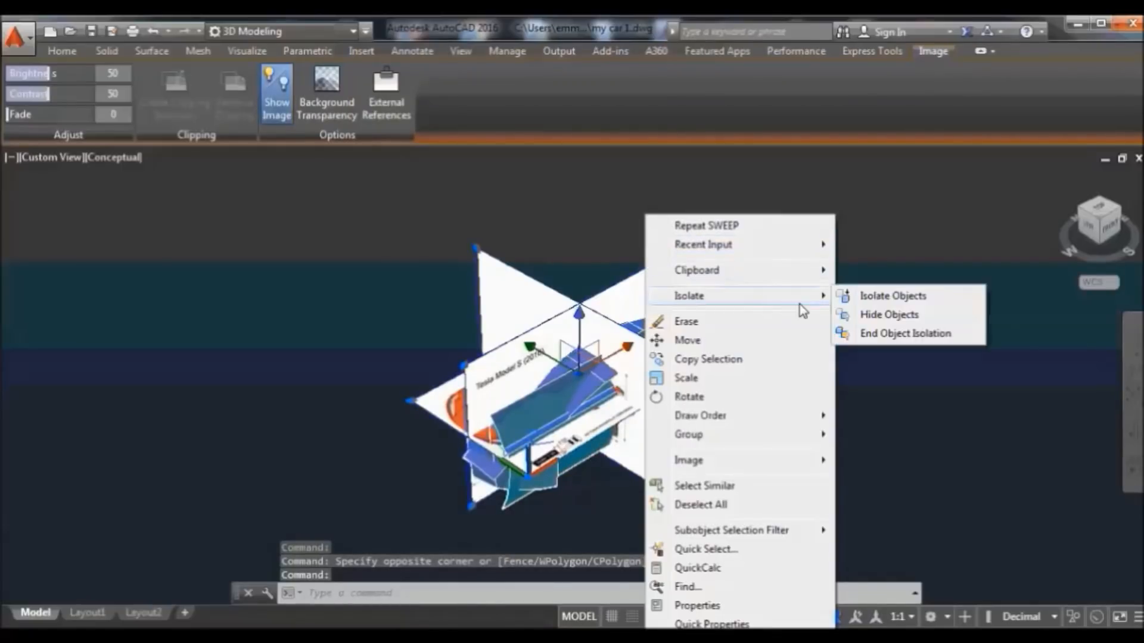
click(865, 314)
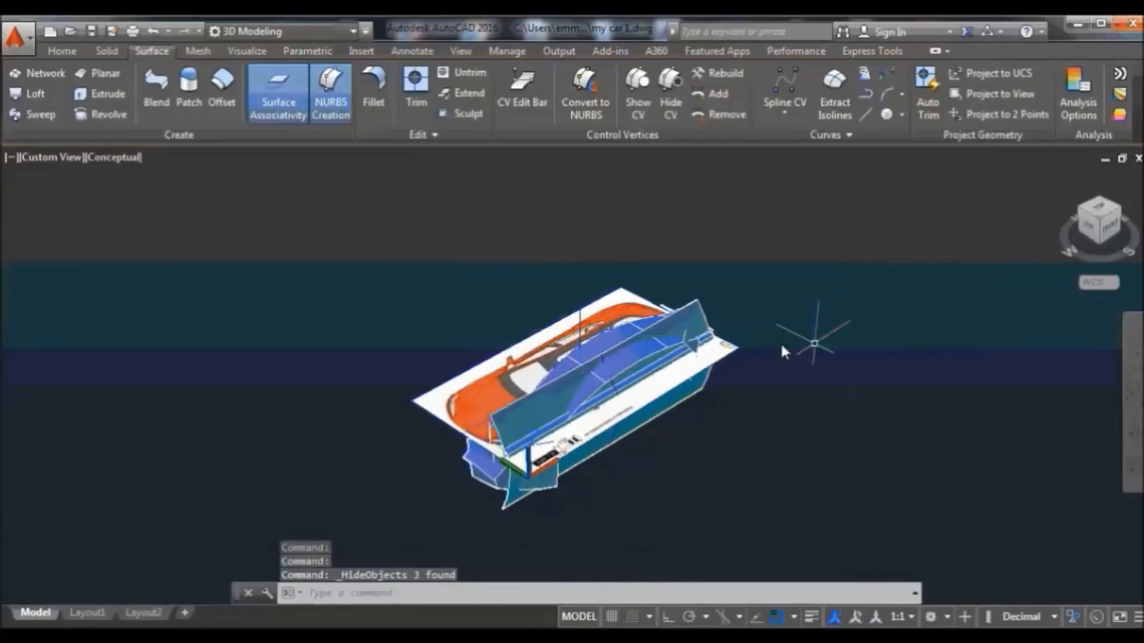
Hide the remaining white reference image plane
click(738, 350)
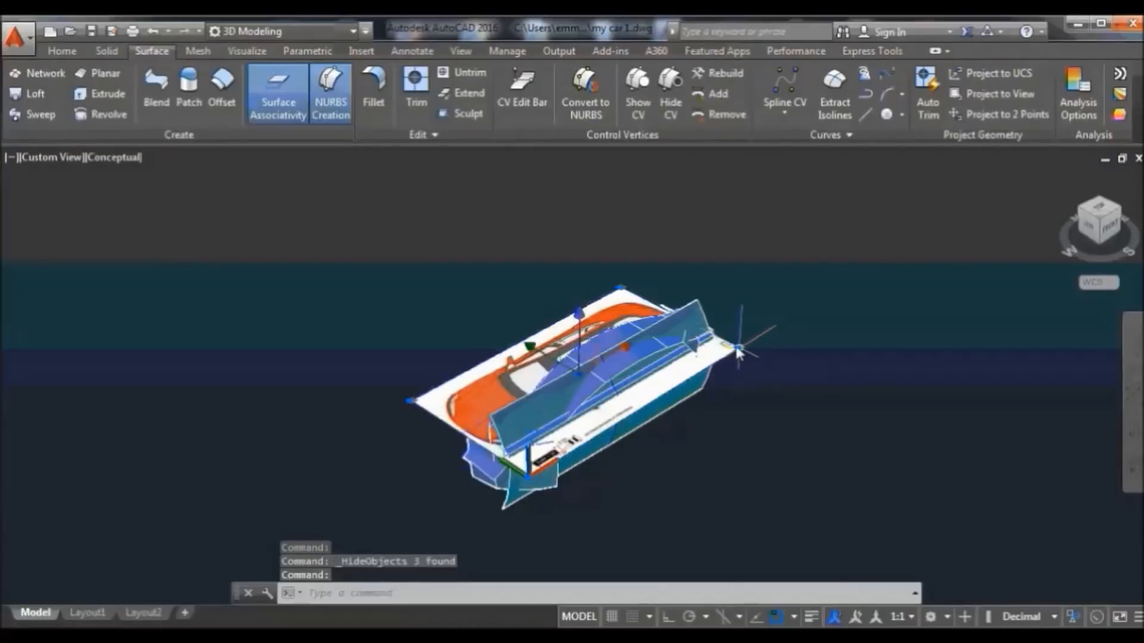
right_click(745, 304)
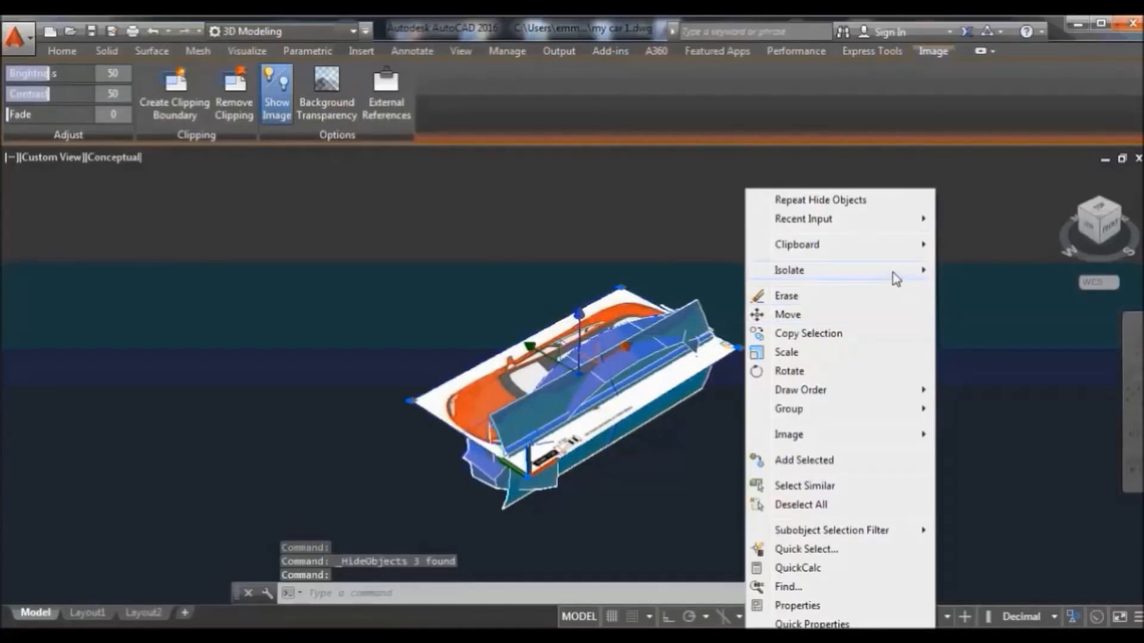
mouse_move(896, 275)
click(973, 288)
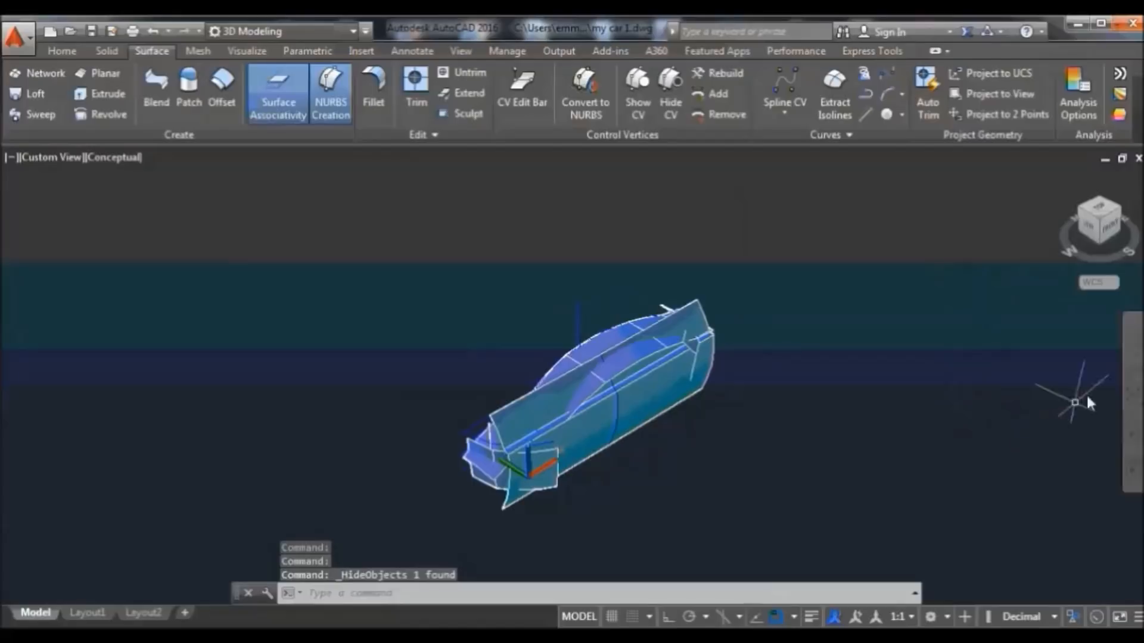
Orbit to tilt the view of the car body, then zoom out
click(1133, 430)
drag(808, 513, 576, 447)
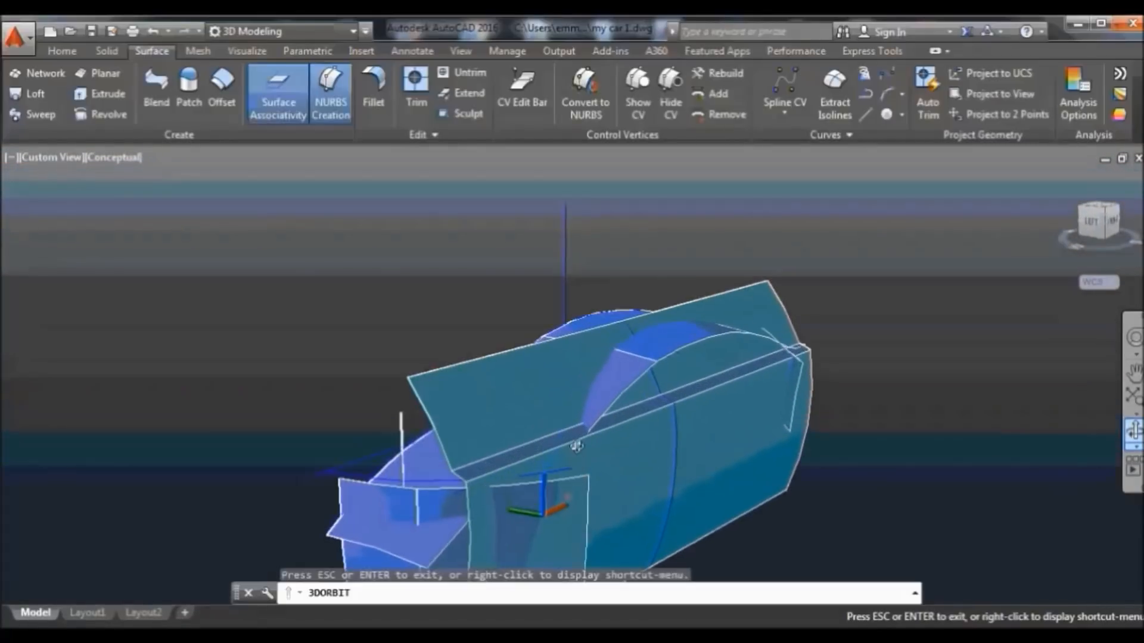
right_click(386, 249)
click(476, 264)
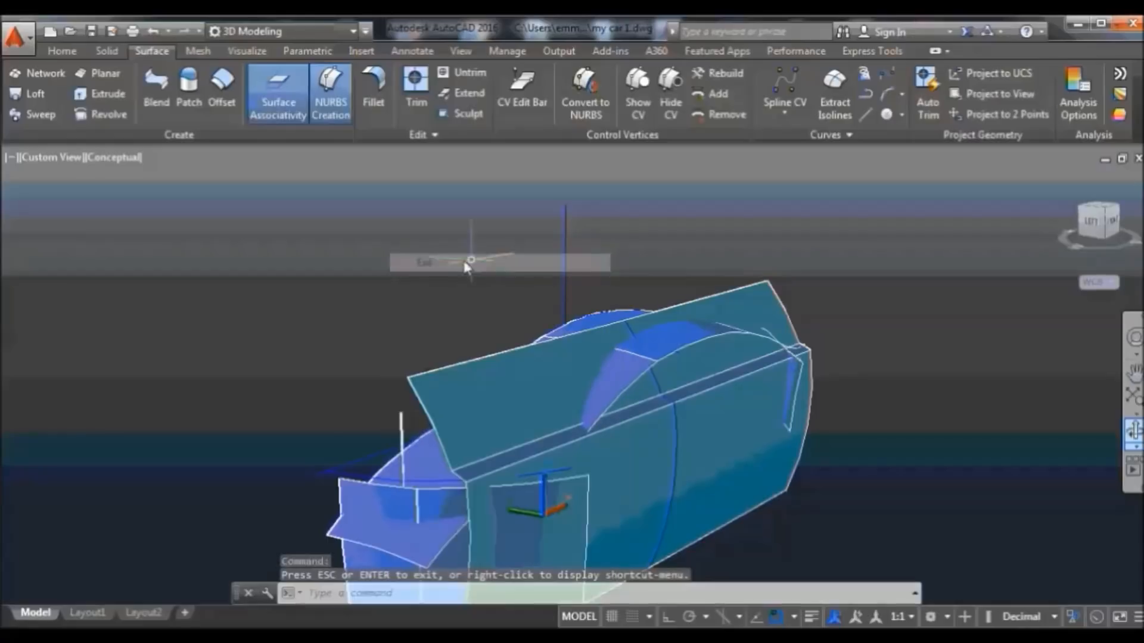
scroll(472, 323, down, 4)
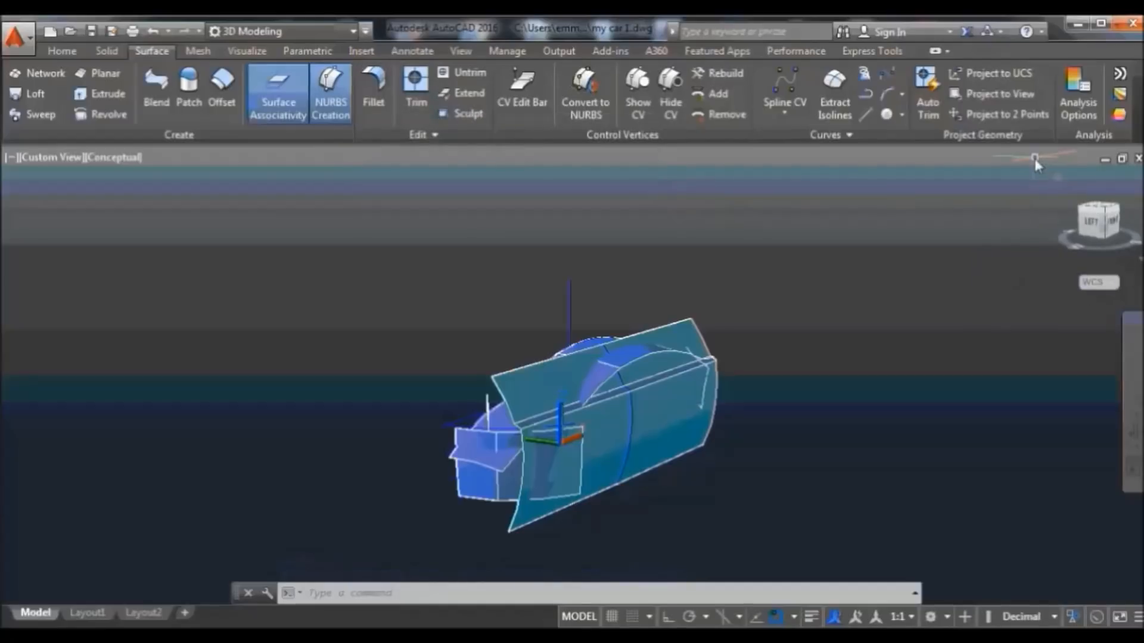
Switch the viewport to parallel projection, zoom in, and start SURFTRIM
right_click(1059, 179)
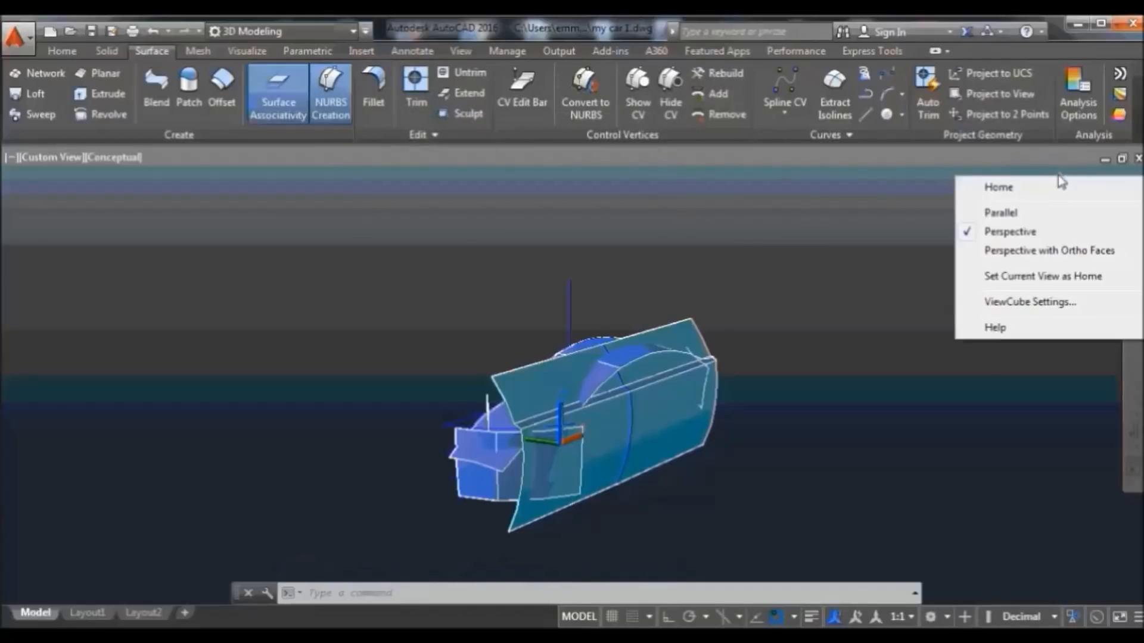
click(1021, 216)
scroll(679, 464, up, 5)
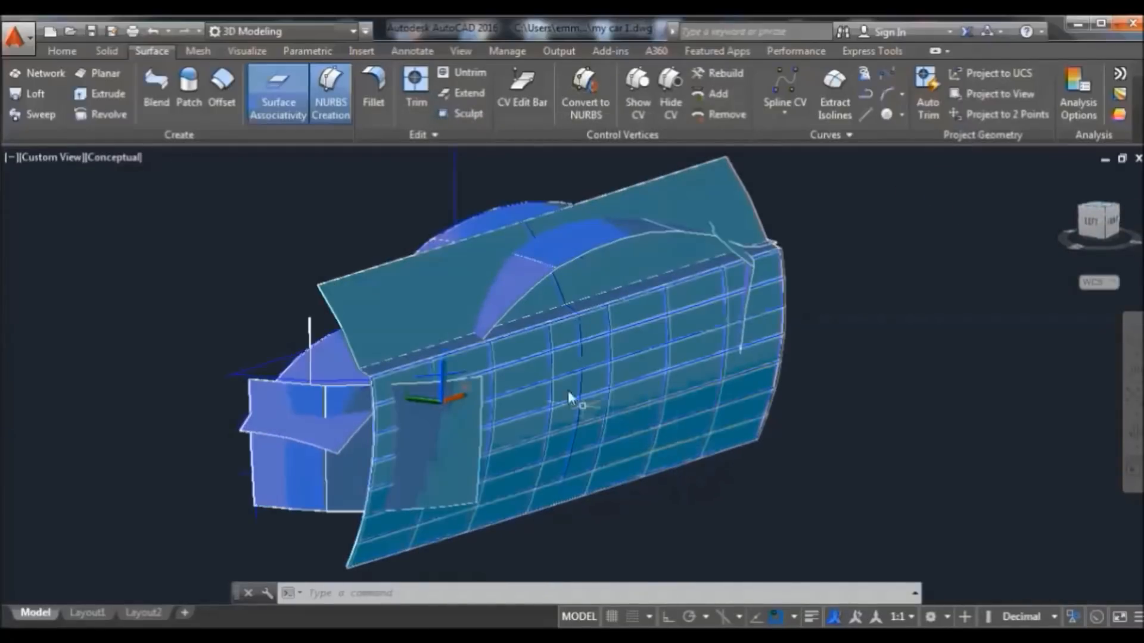
click(416, 89)
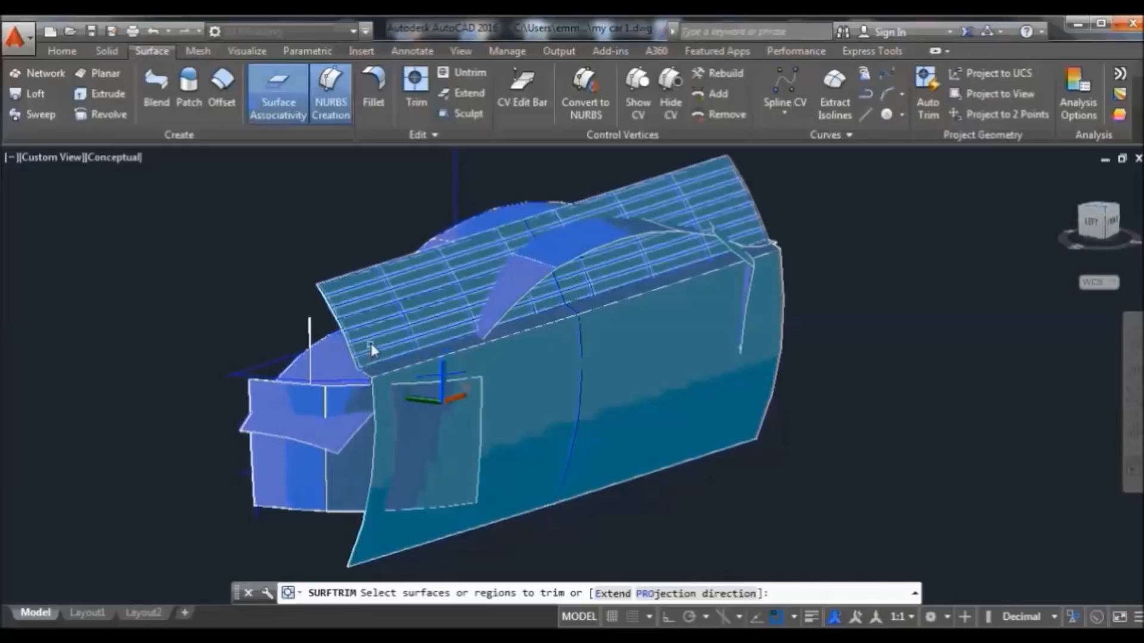
Choose the roof, hood and side-strip surfaces to trim, with the slanted top plane and a second surface as cutters
click(510, 299)
click(579, 249)
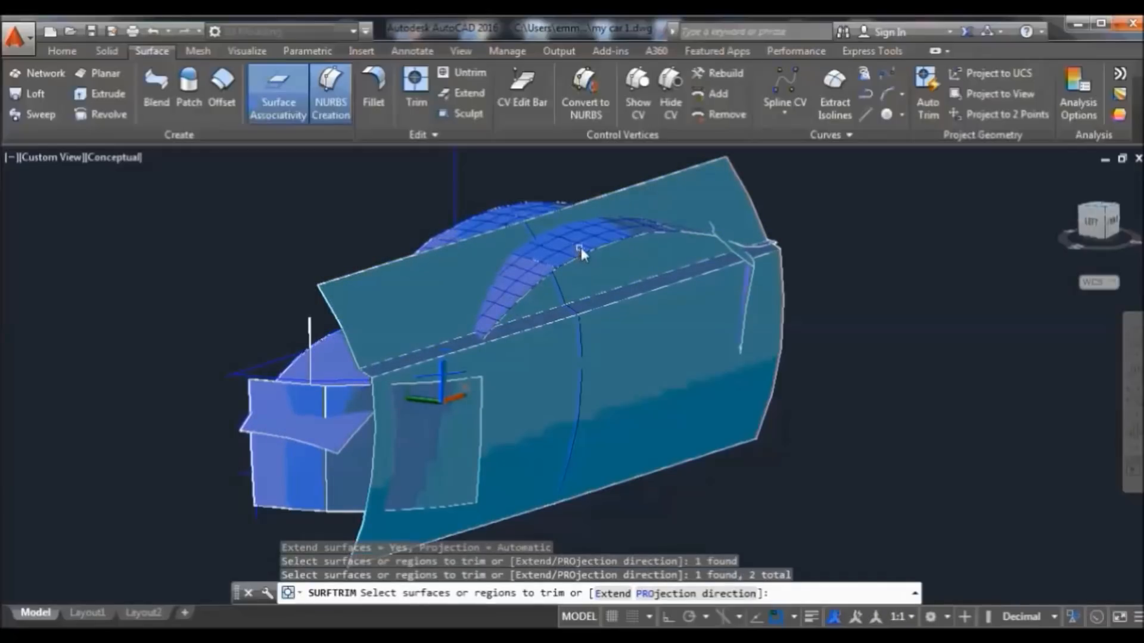
click(703, 234)
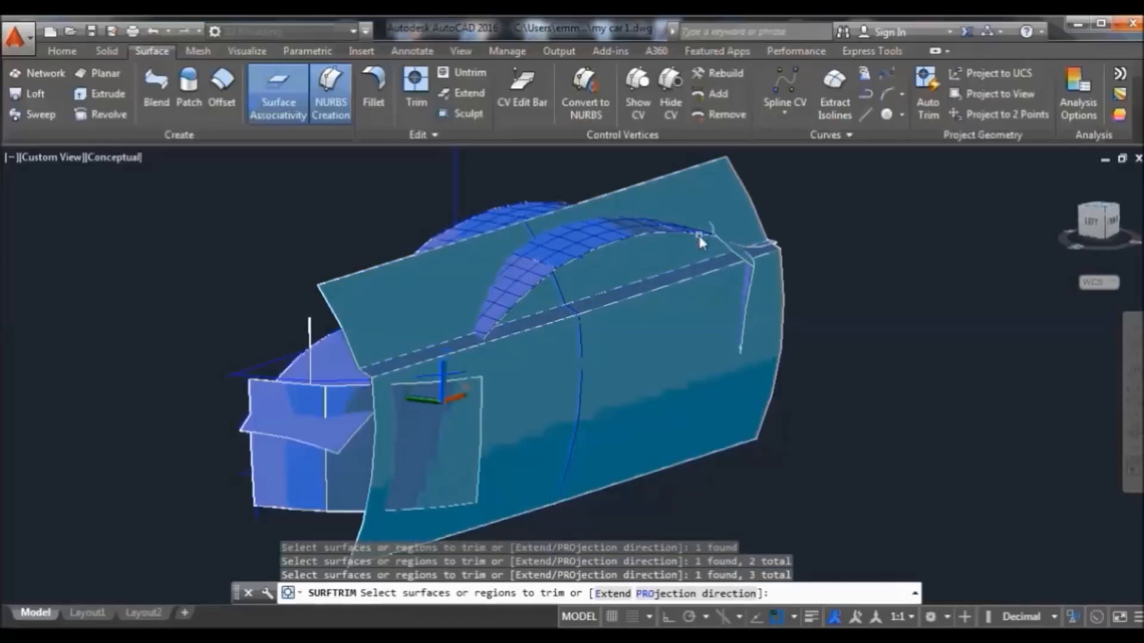
click(753, 249)
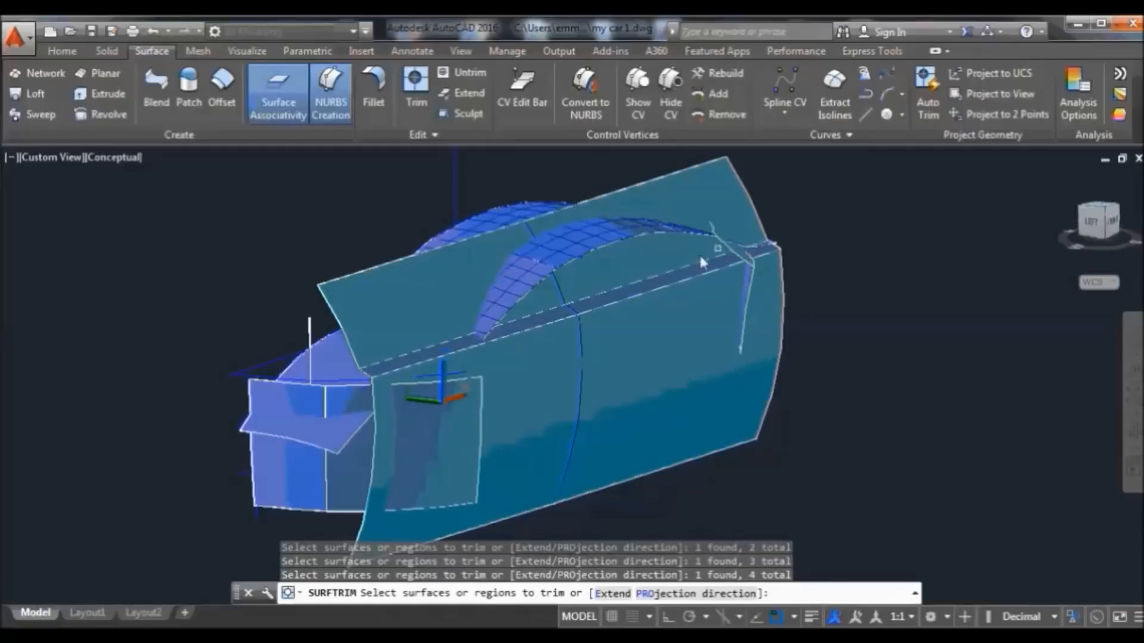
key(Return)
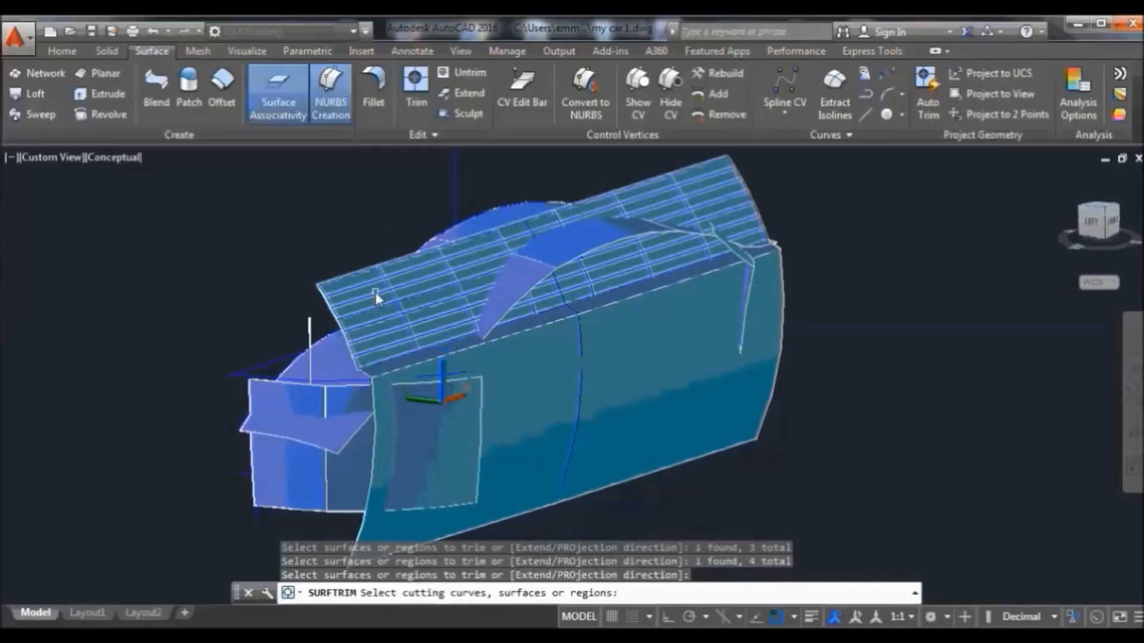
click(377, 290)
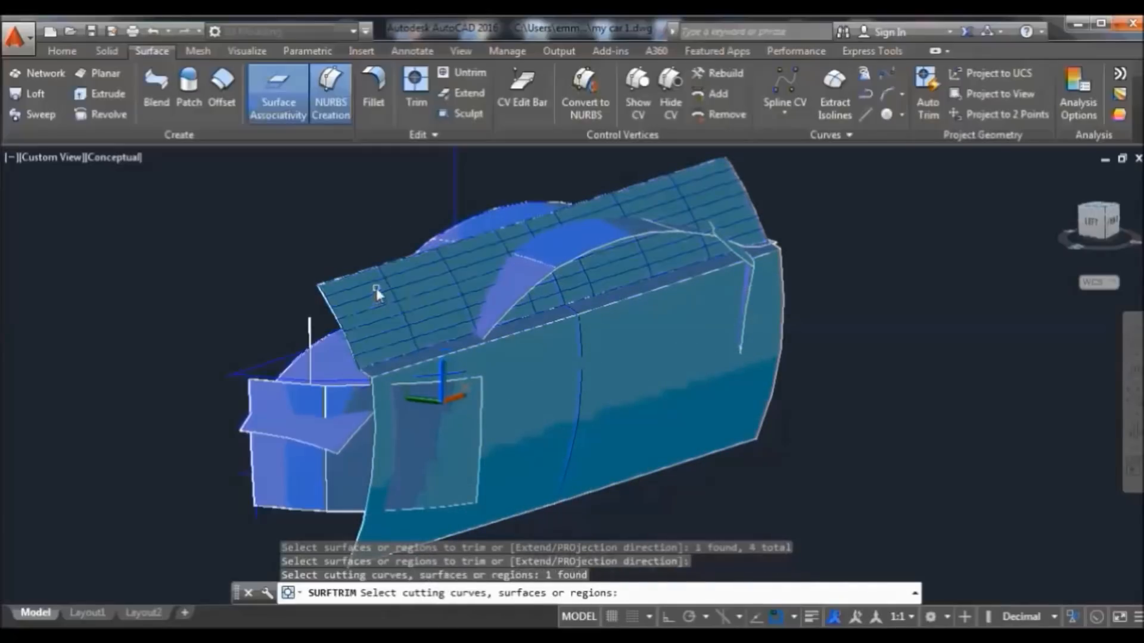
click(436, 354)
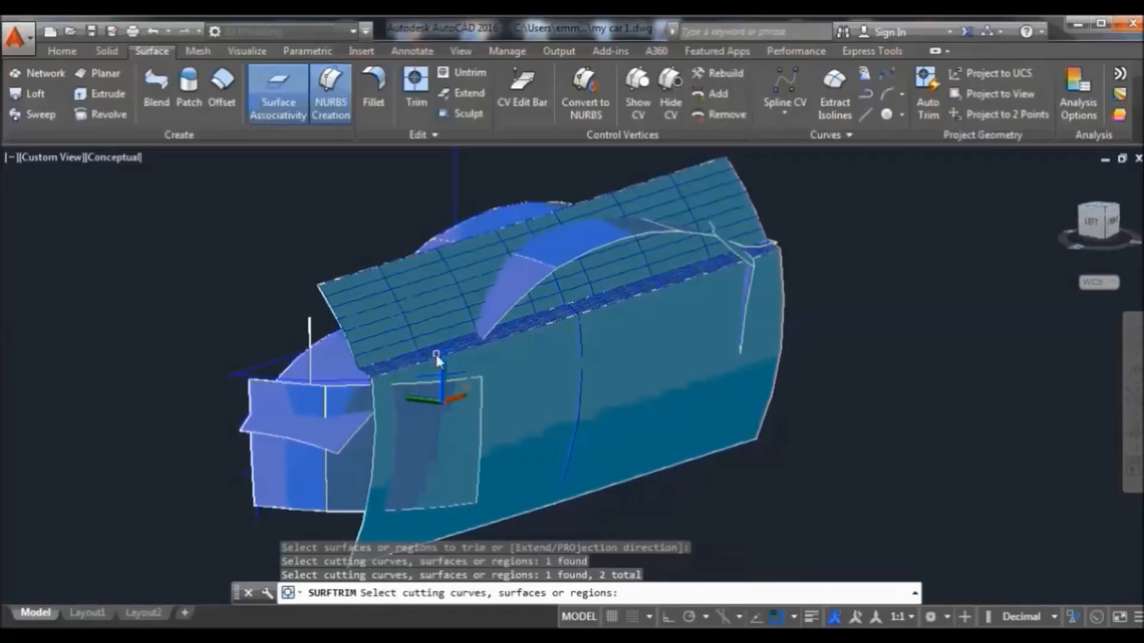
key(Return)
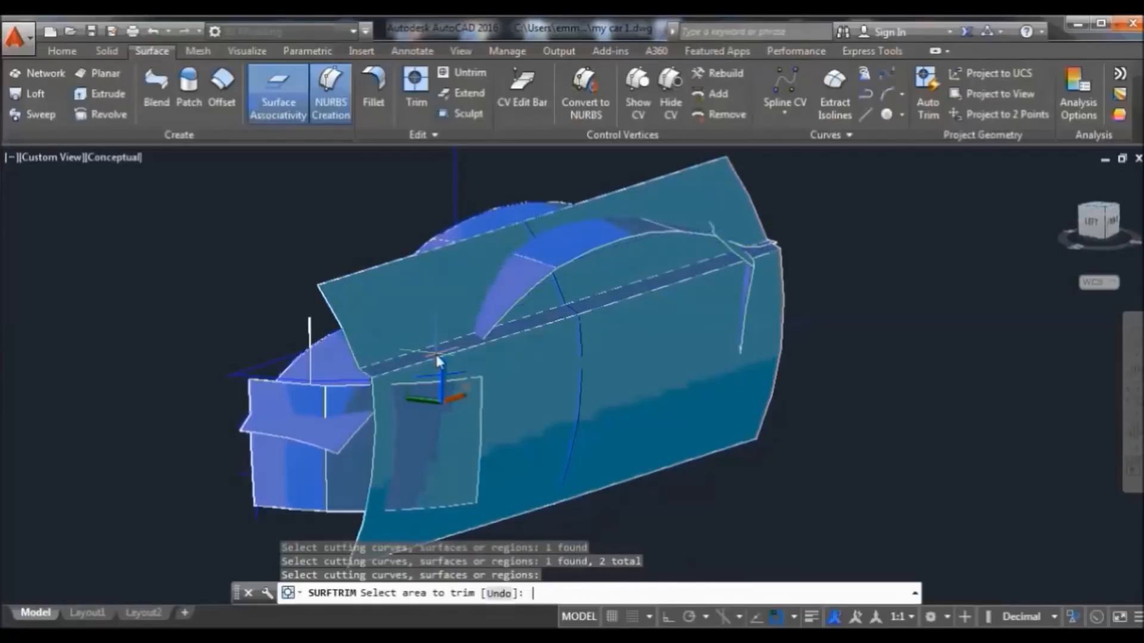
Trim away two roof-arch areas, then the window-curve and rear-fender-notch areas from a side view
click(519, 273)
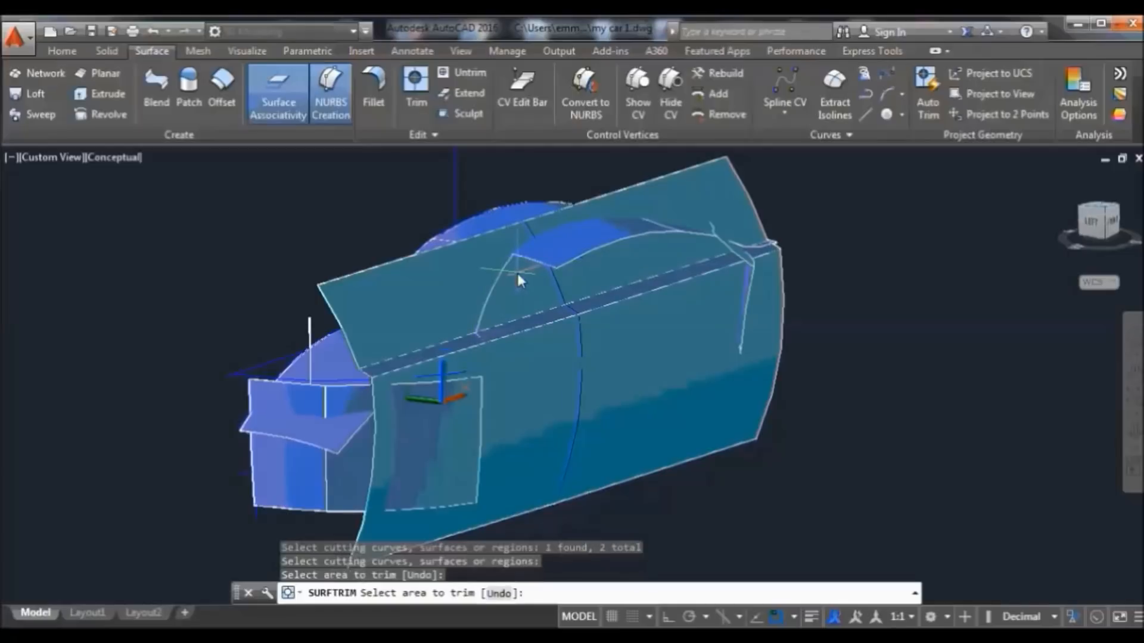
click(575, 250)
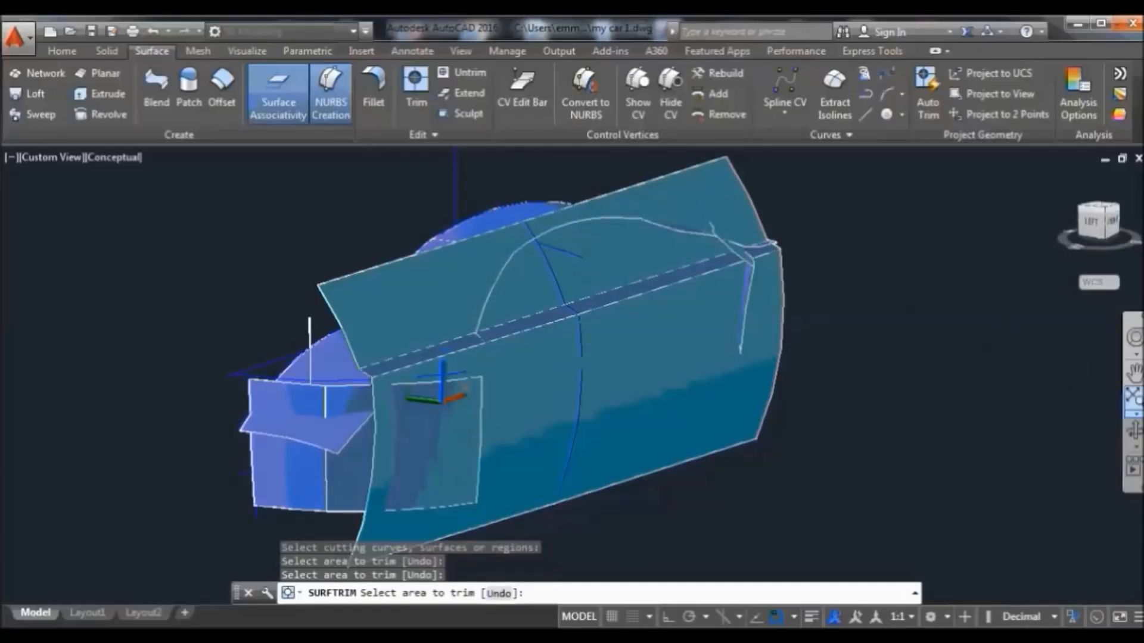
click(1133, 430)
drag(1056, 391, 904, 262)
right_click(904, 209)
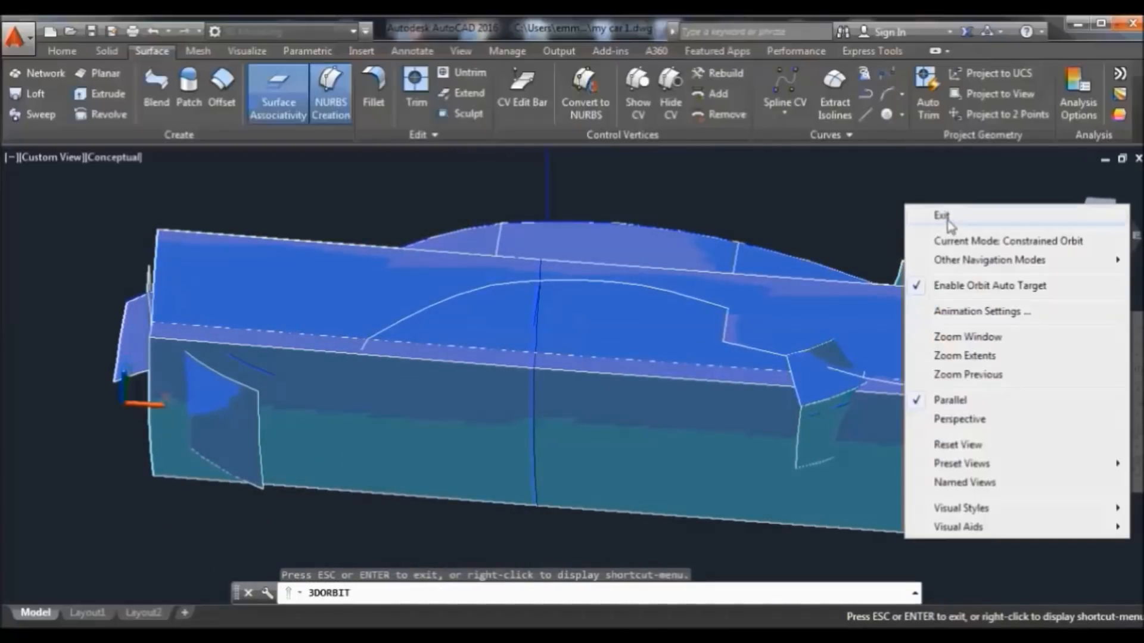
click(941, 215)
click(738, 341)
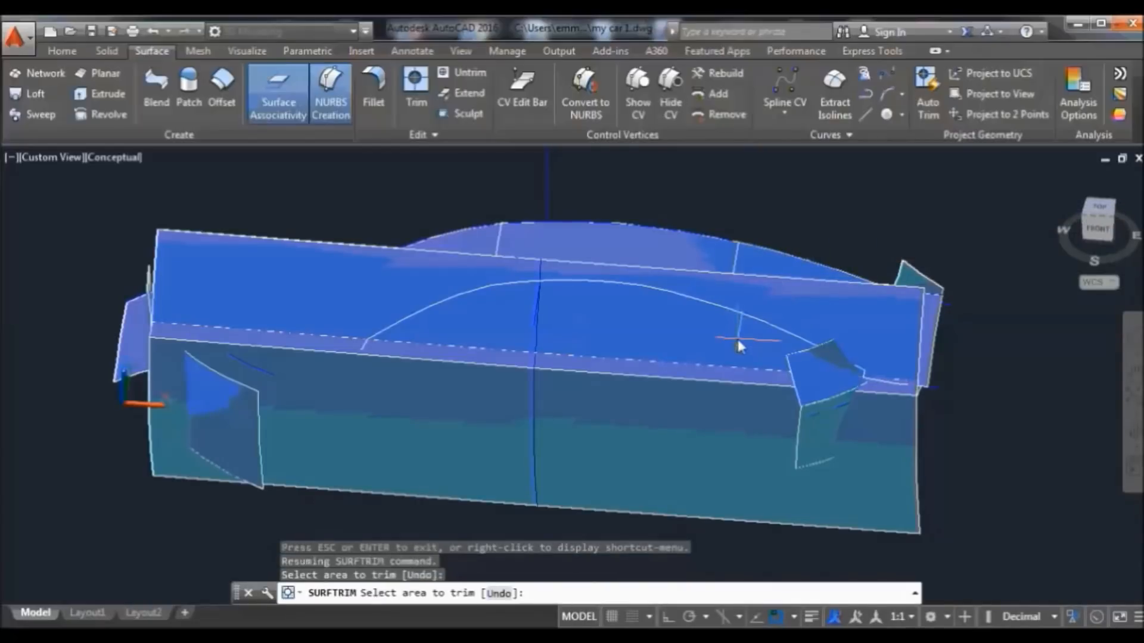
click(868, 377)
Trim one more rear-fender area, end the trim, and return to the Home view
scroll(917, 400, up, 6)
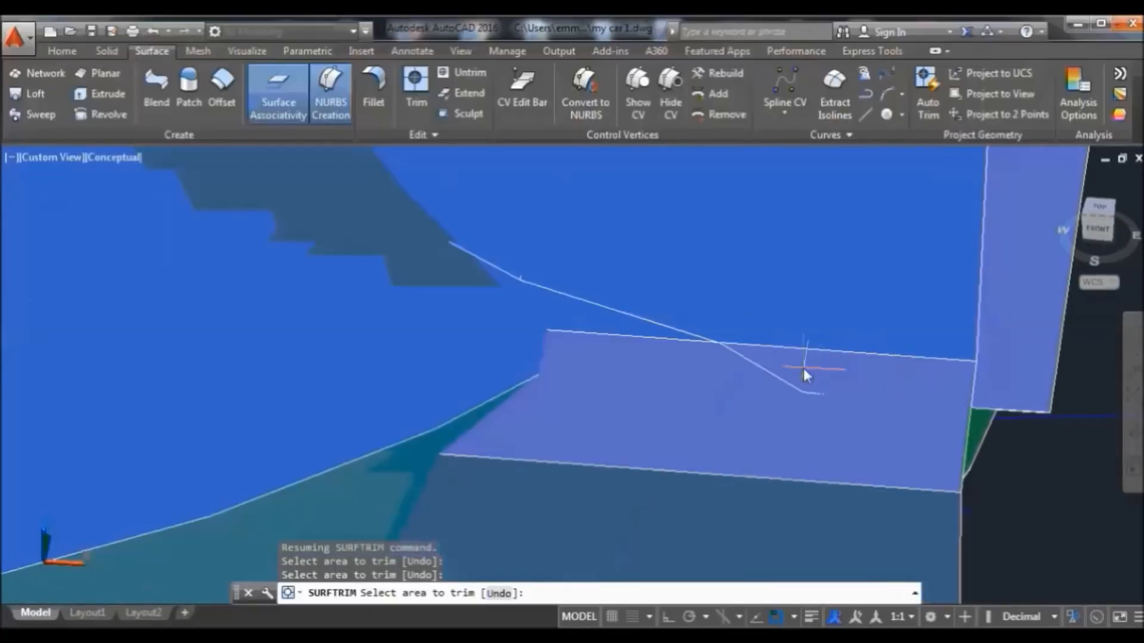
click(797, 373)
scroll(1047, 463, down, 8)
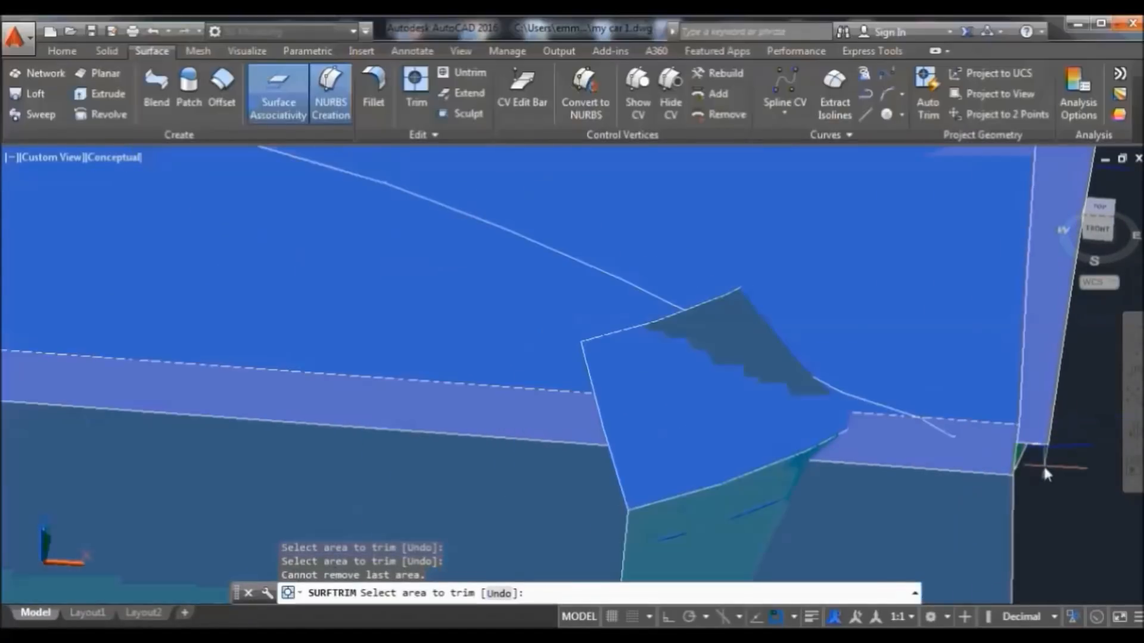
right_click(922, 212)
click(962, 214)
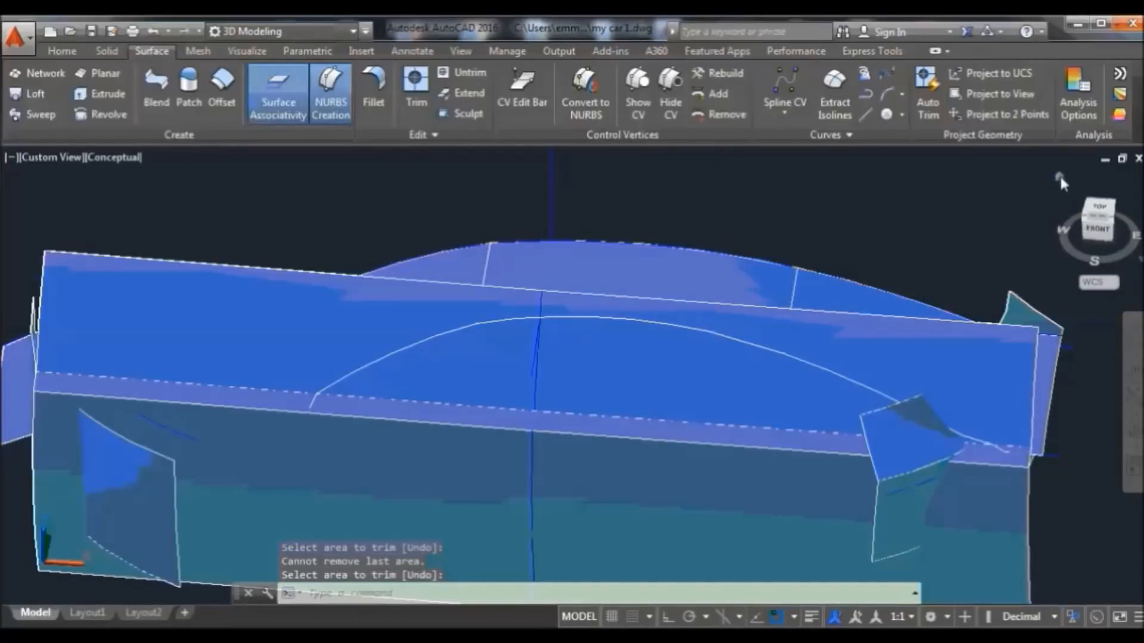
click(1059, 174)
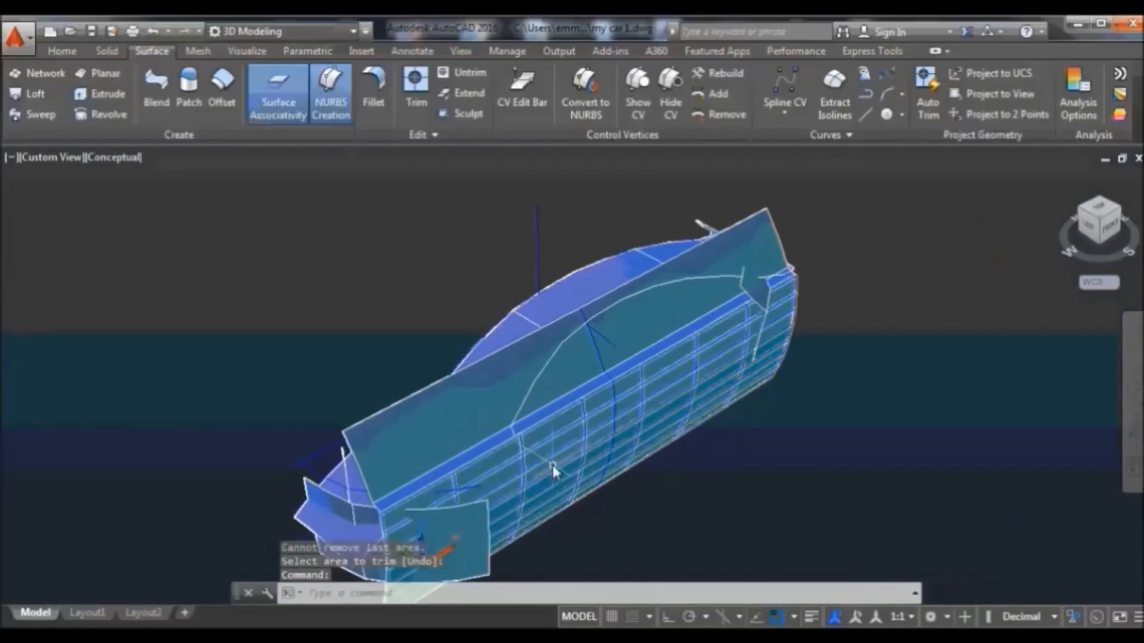
Start a new surface trim on the slanted upper plane and the side strip
click(416, 82)
click(460, 401)
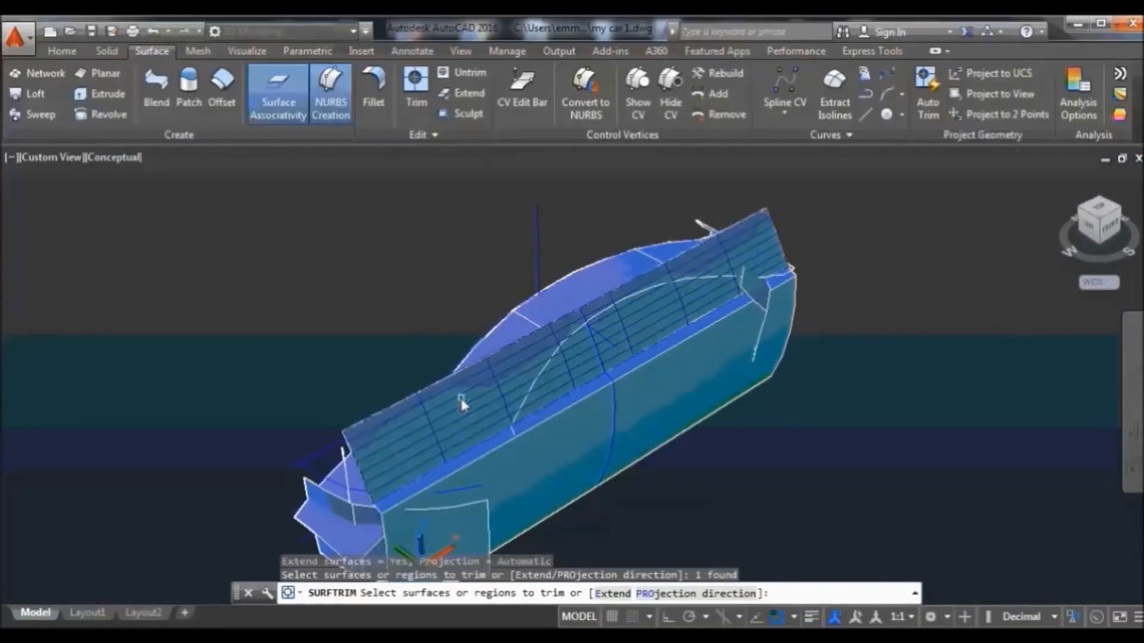
click(471, 464)
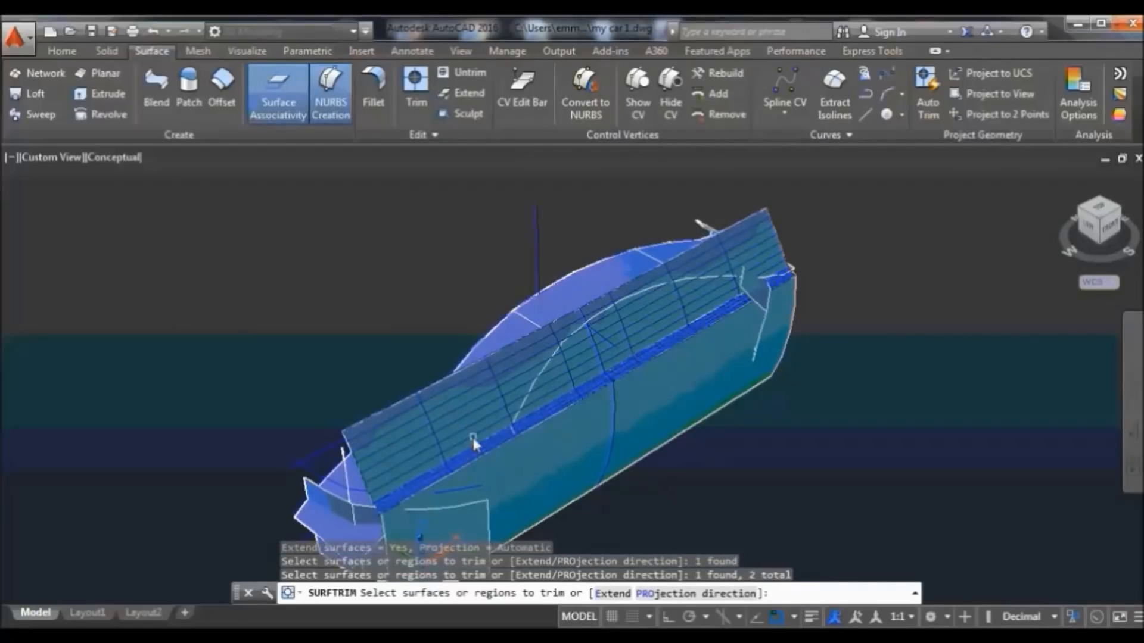
key(Return)
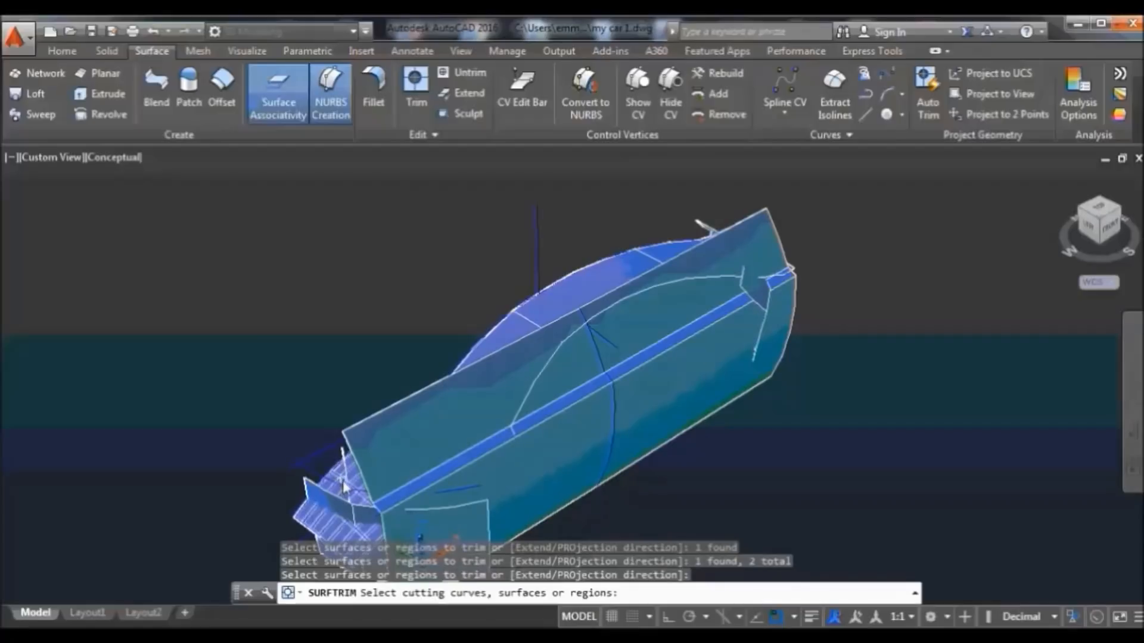
Use the front surface, two roof surfaces, the long side strip and the small front strip as cutters
click(360, 451)
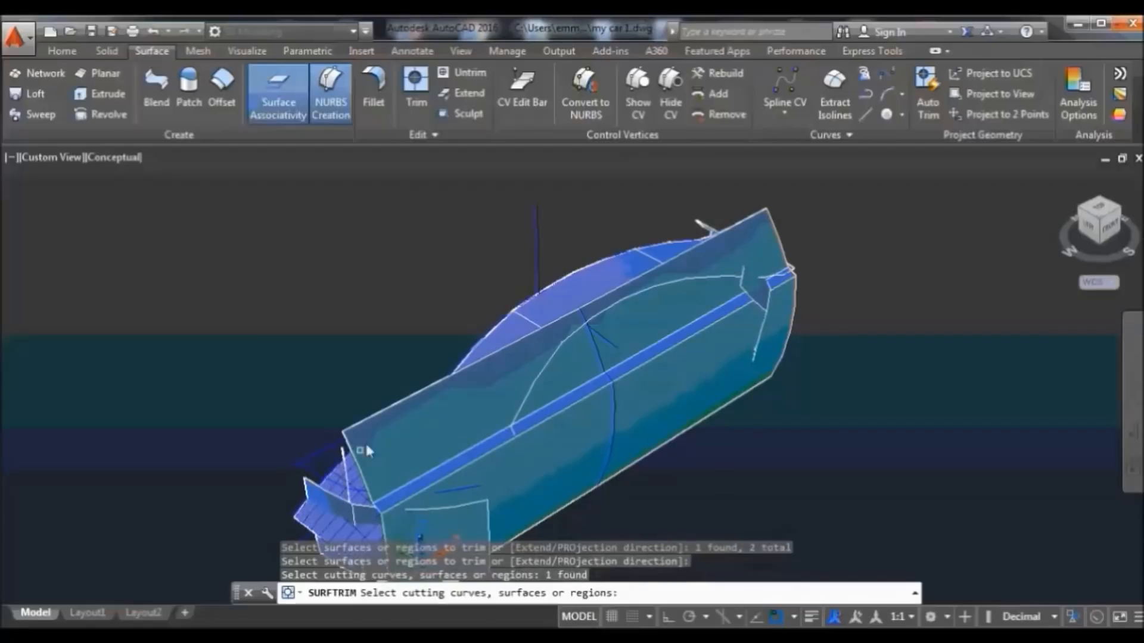
click(517, 331)
click(609, 266)
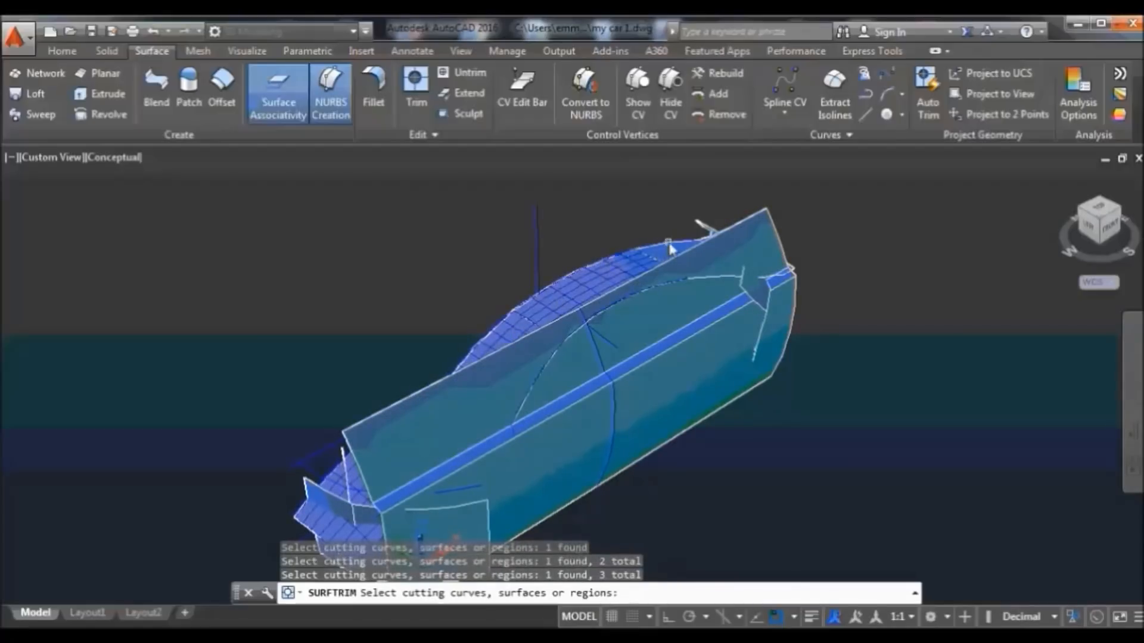
click(780, 279)
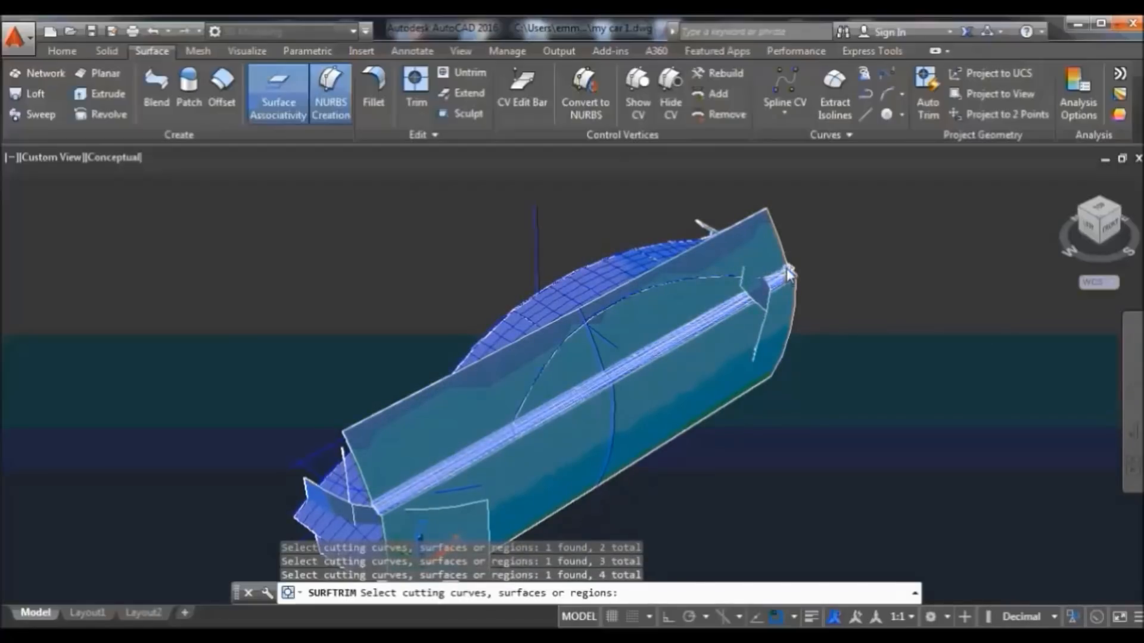
click(795, 267)
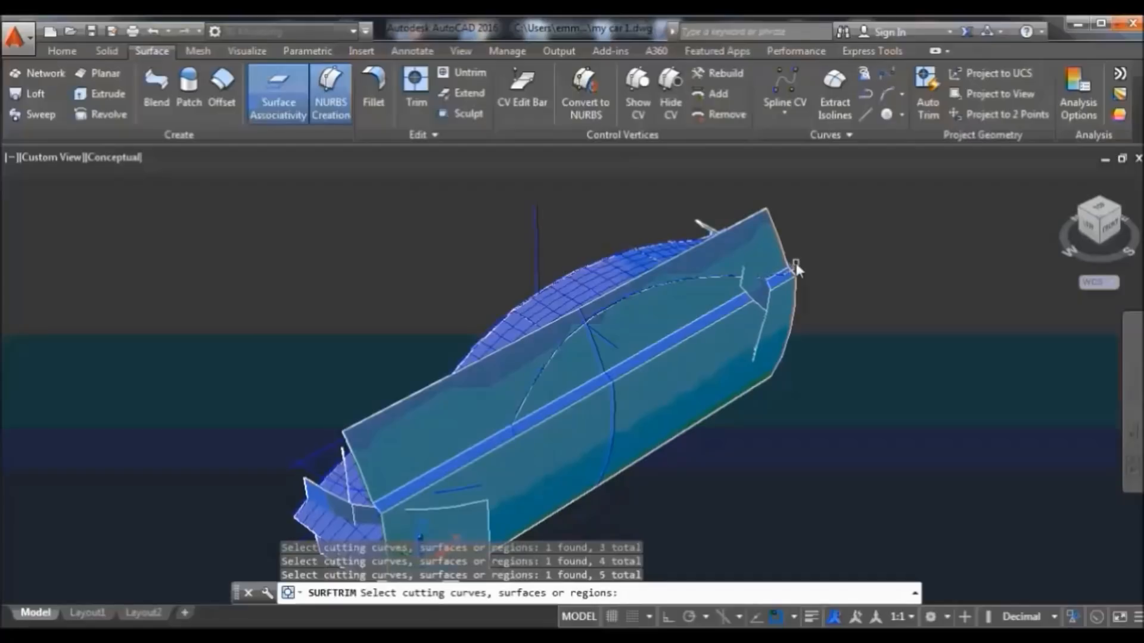
key(Return)
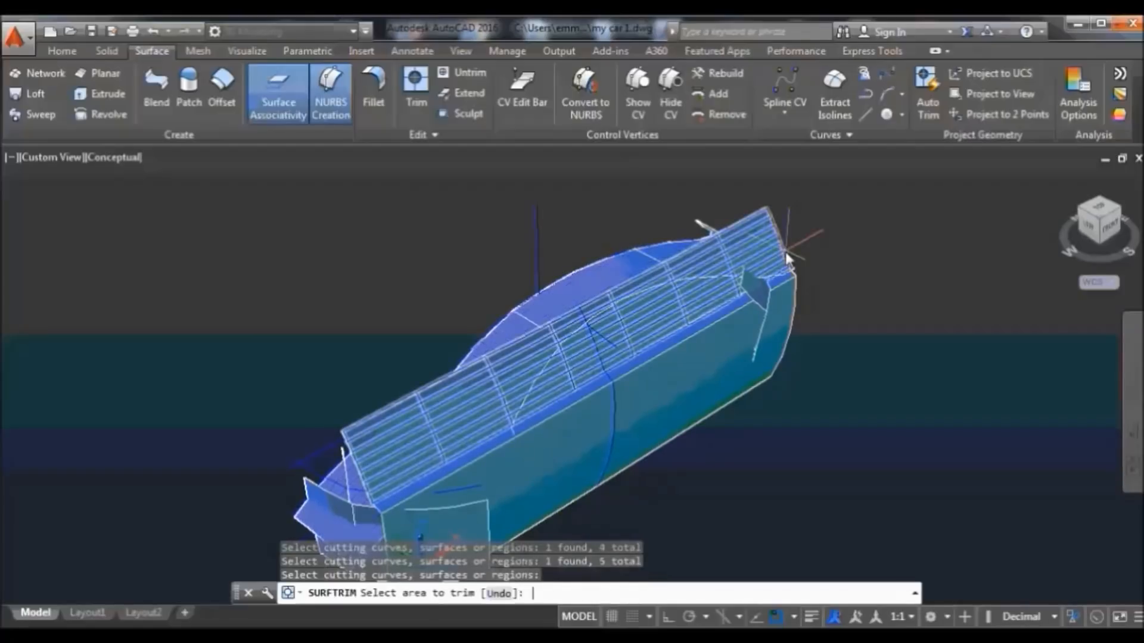
Remove the slanted plane over the car and orbit to a front-left view
click(481, 407)
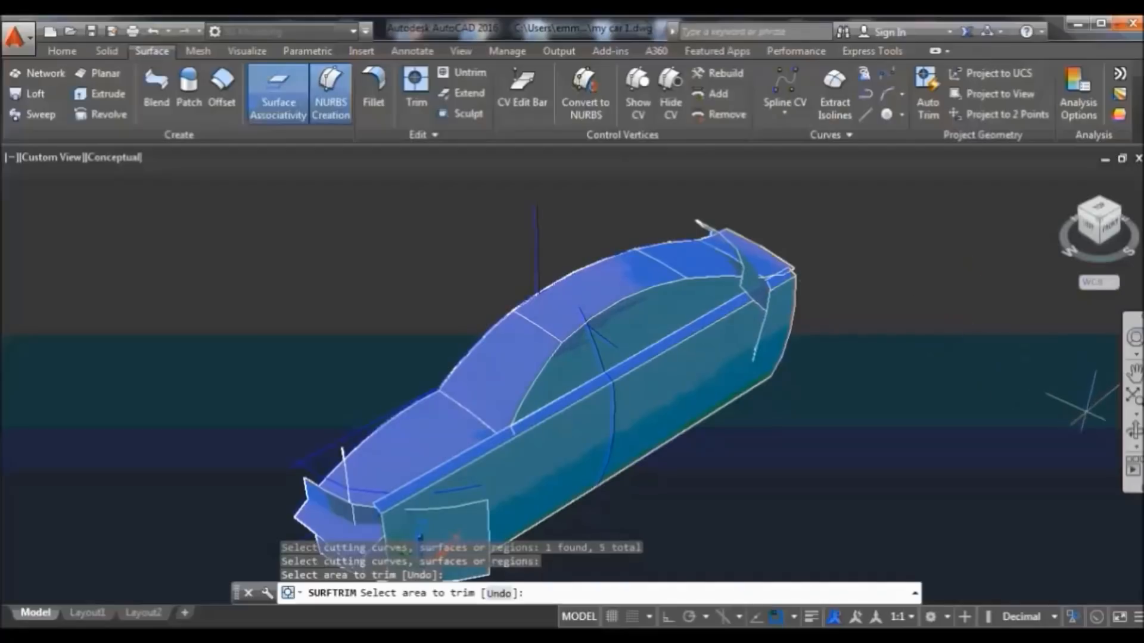
click(1133, 429)
drag(802, 475, 828, 415)
right_click(830, 273)
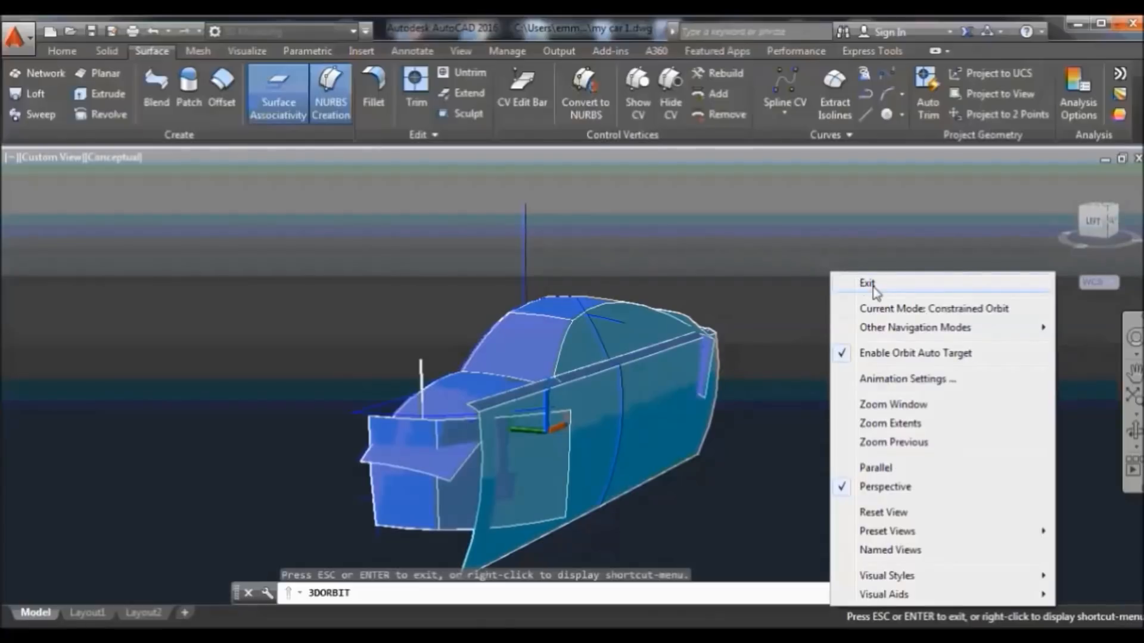
click(864, 284)
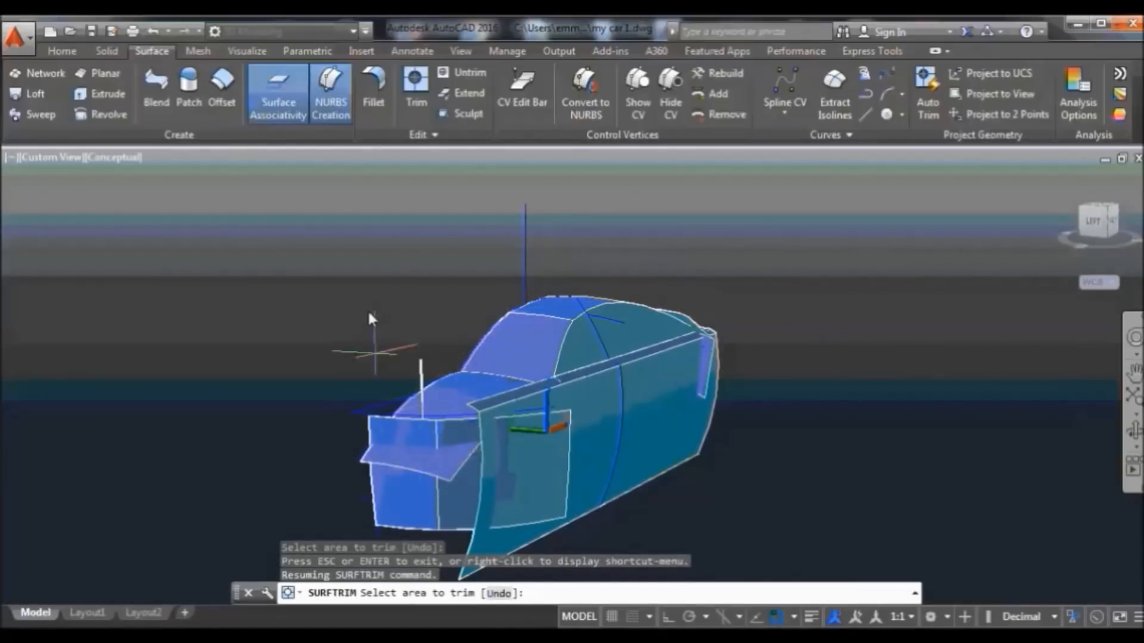
Trim the front surface with two cutters, removing the protruding flap and a piece near the front-left
click(420, 112)
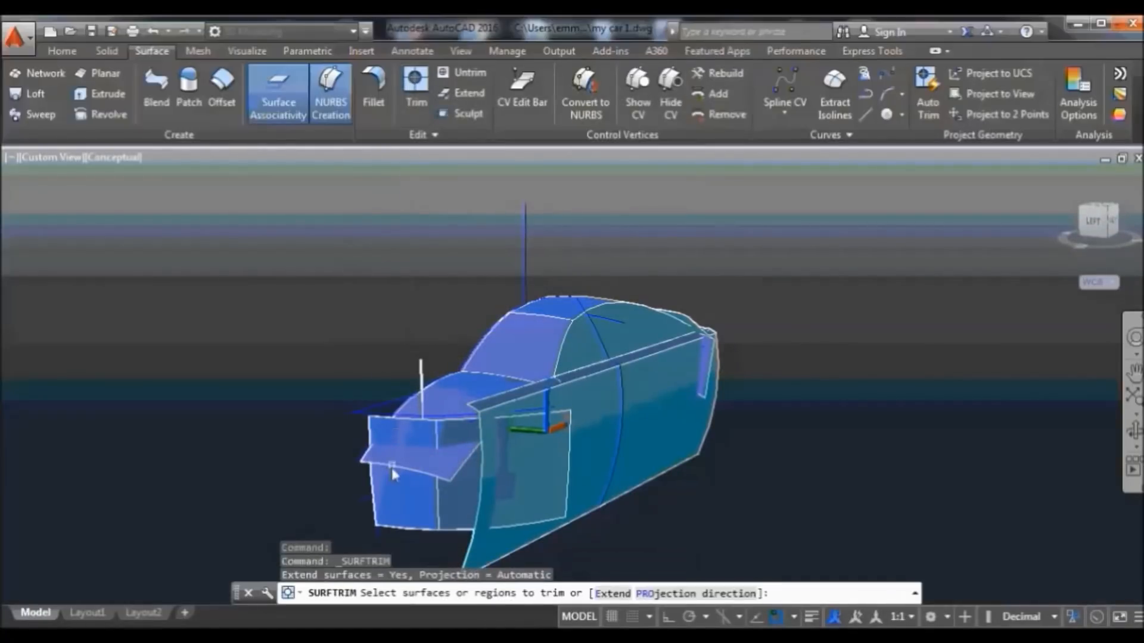
click(405, 465)
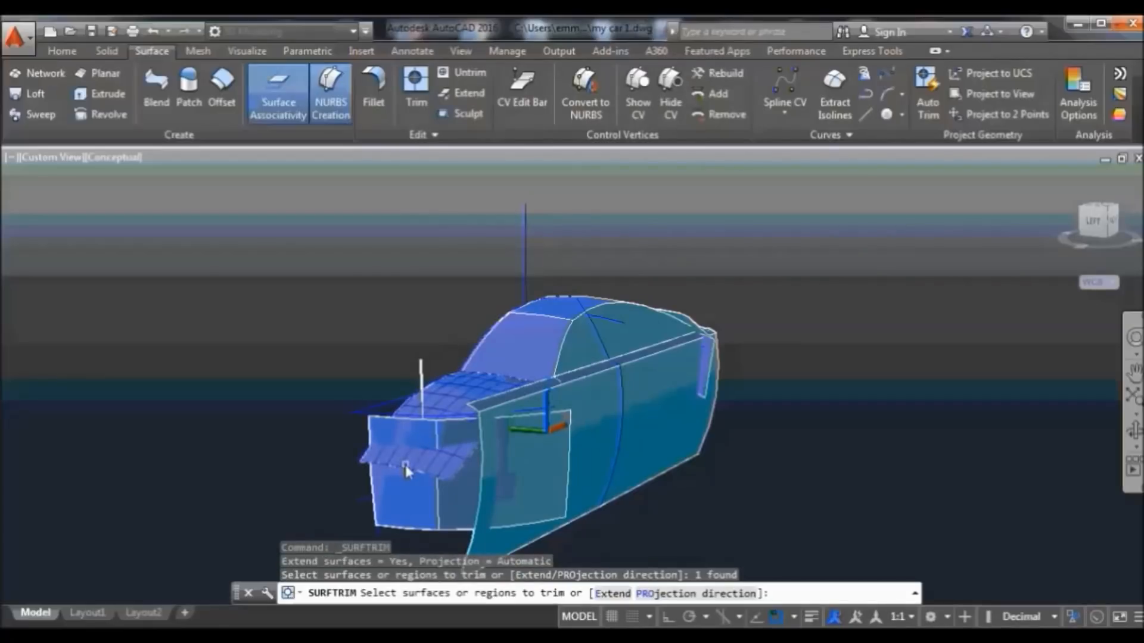
key(Return)
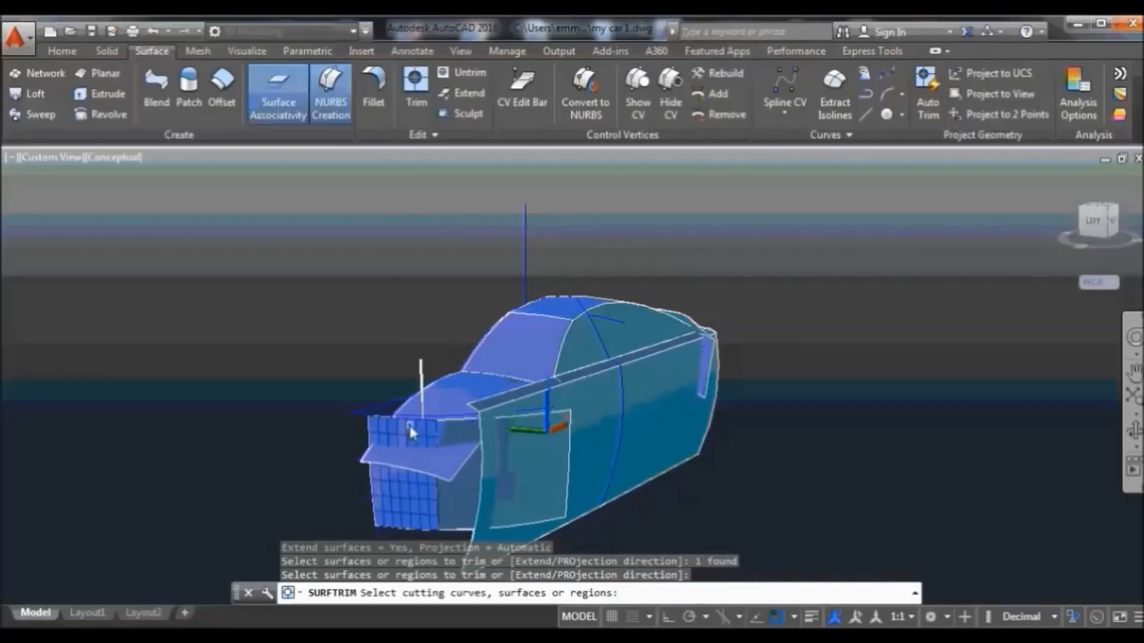
click(463, 436)
click(463, 435)
key(Return)
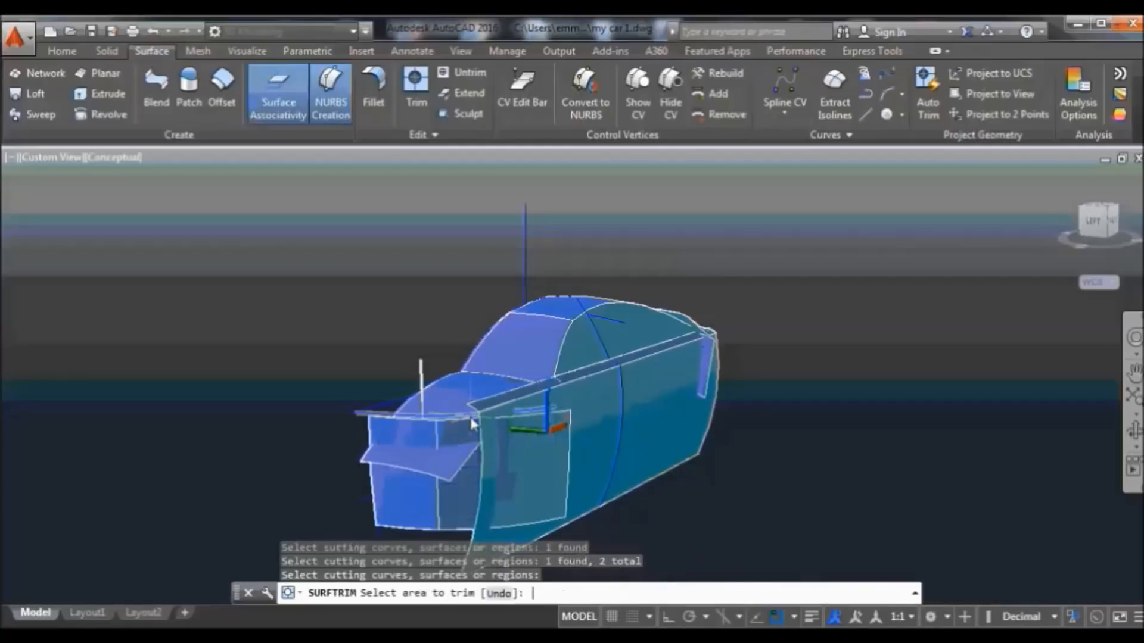
click(443, 465)
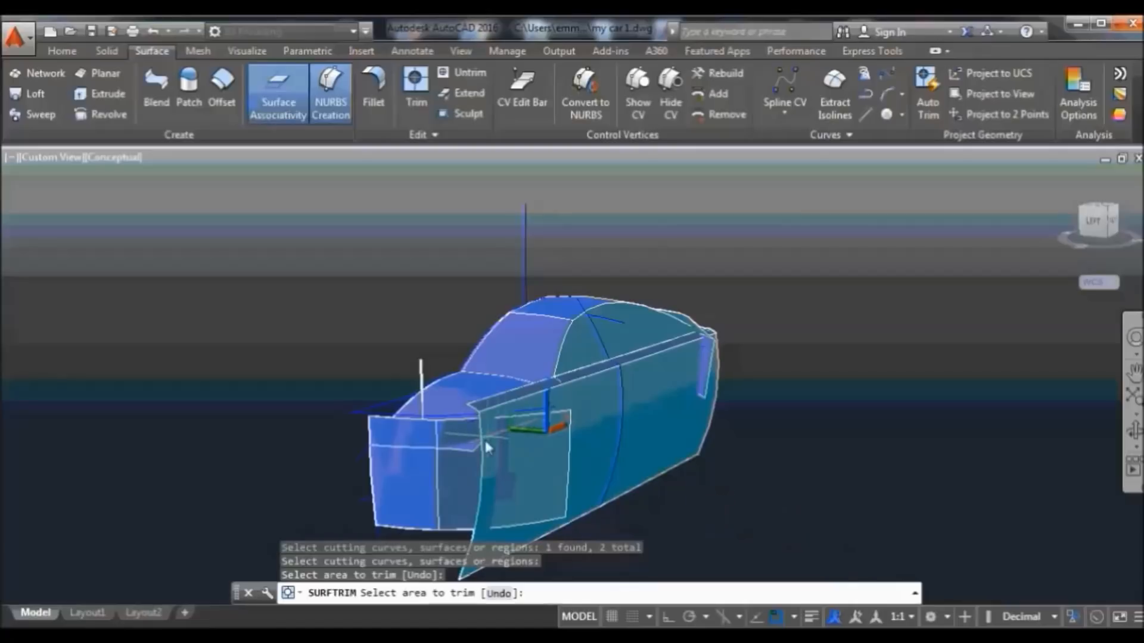
scroll(470, 443, up, 2)
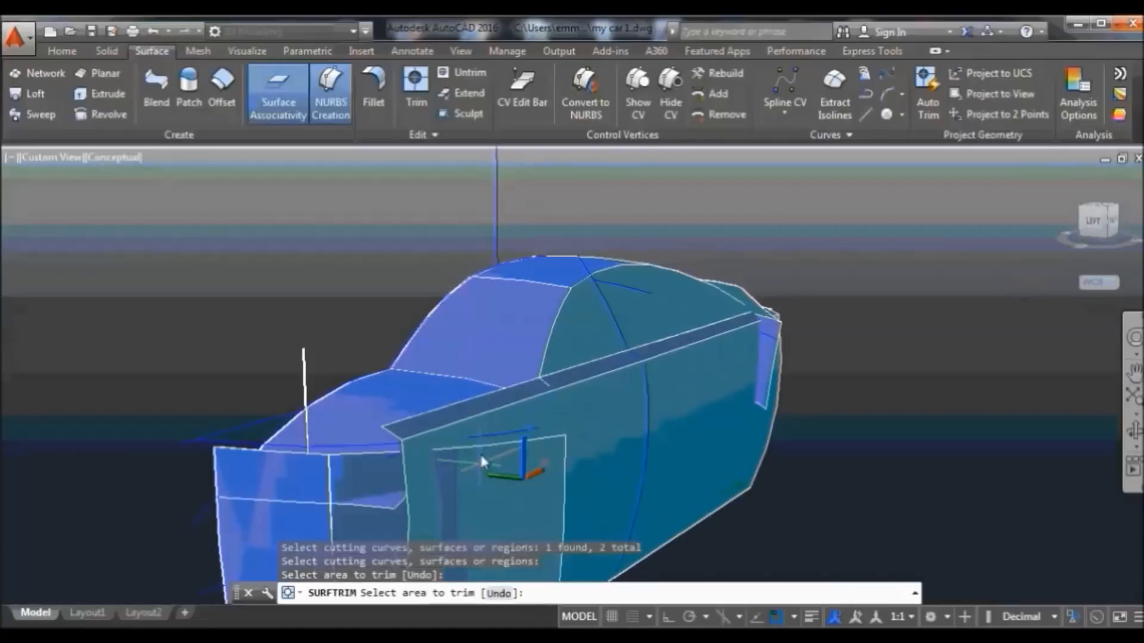
click(386, 500)
scroll(532, 519, down, 3)
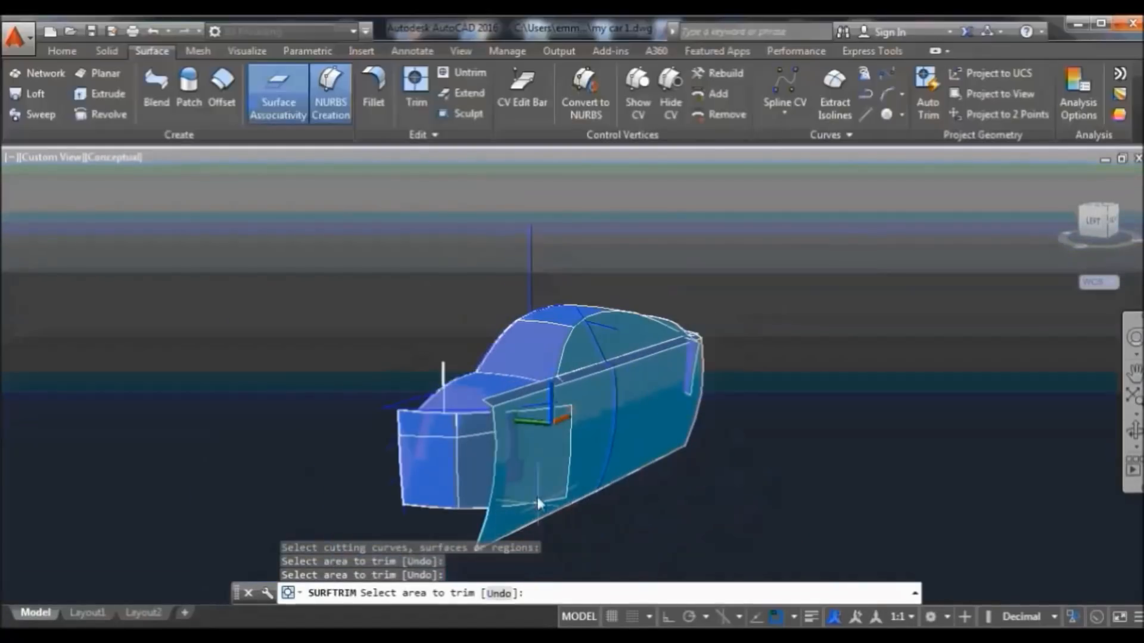
Trim the lower part of the side surface against the front surface, then undo that trim
click(416, 98)
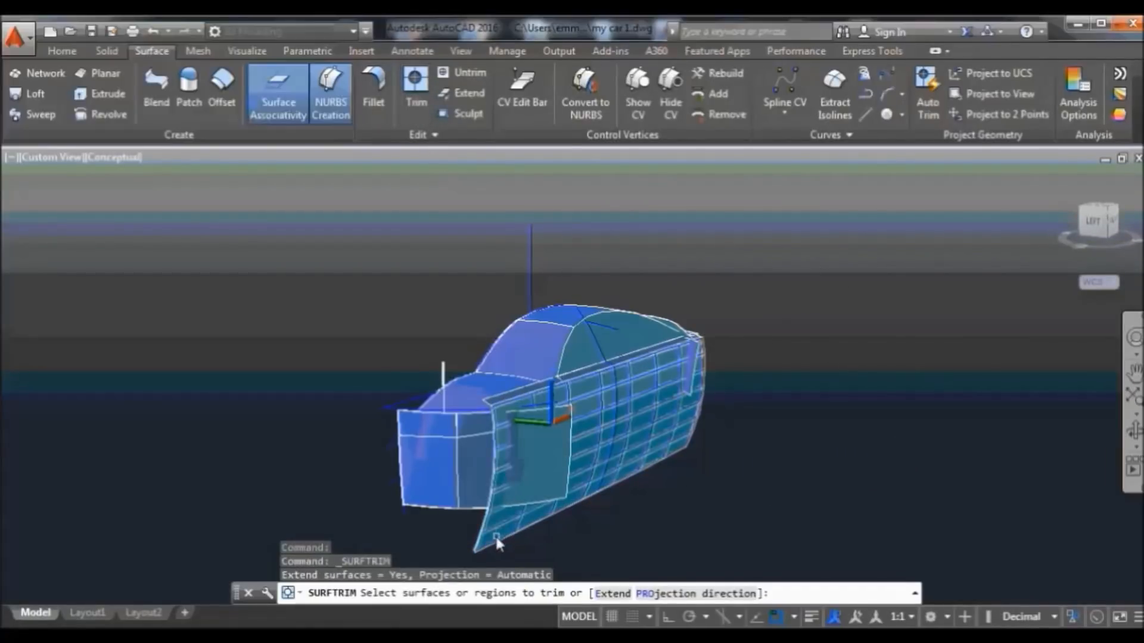
click(494, 543)
key(Return)
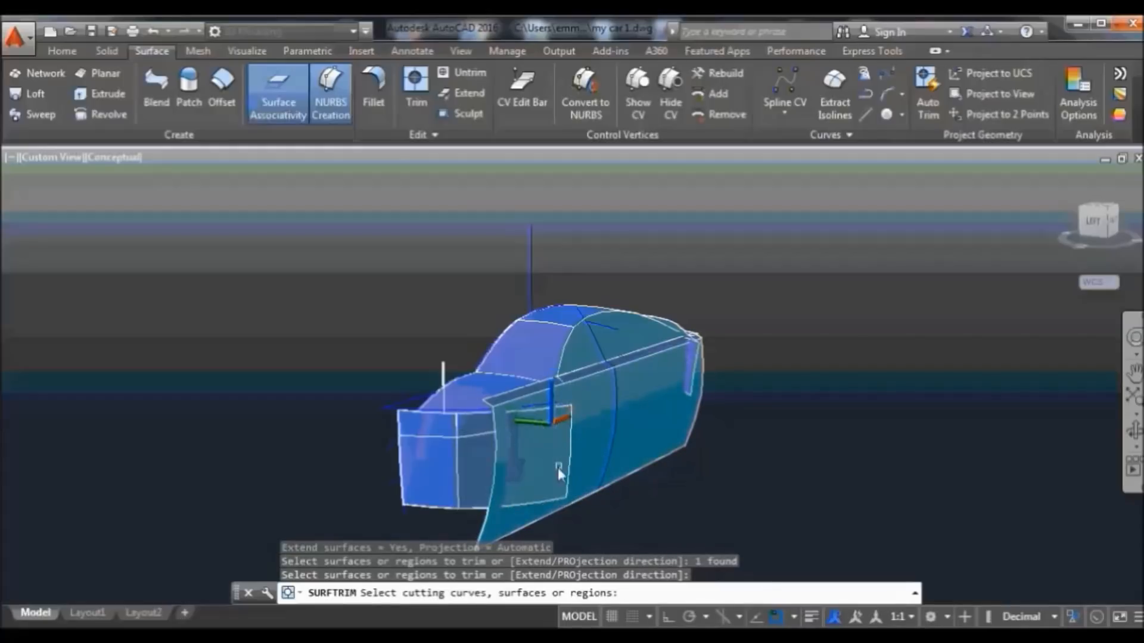
click(542, 466)
key(Return)
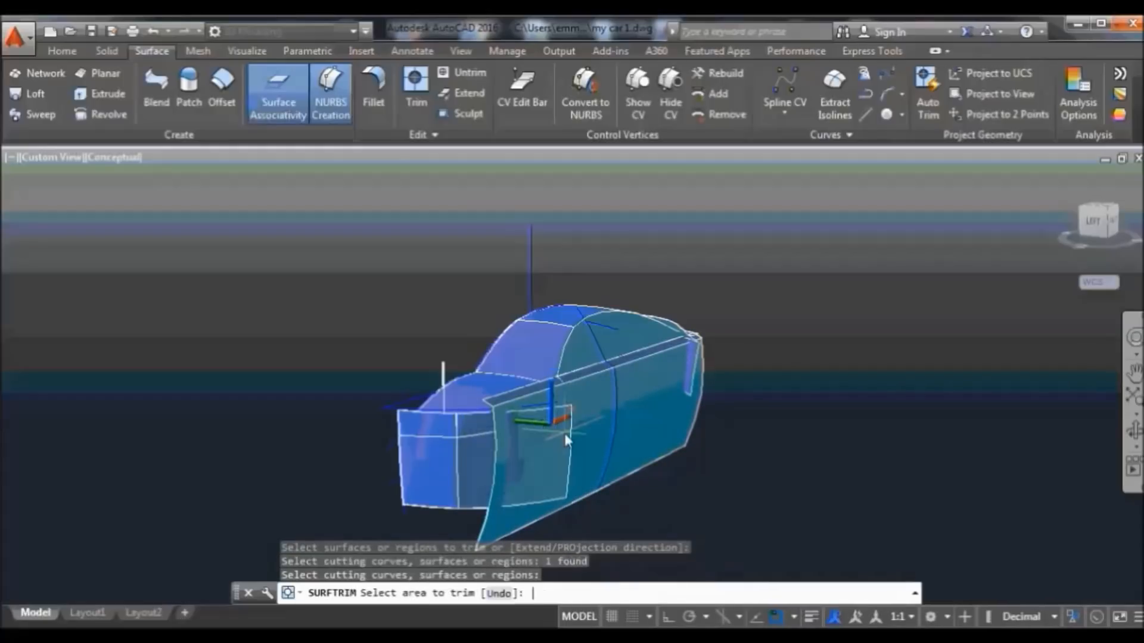
click(508, 522)
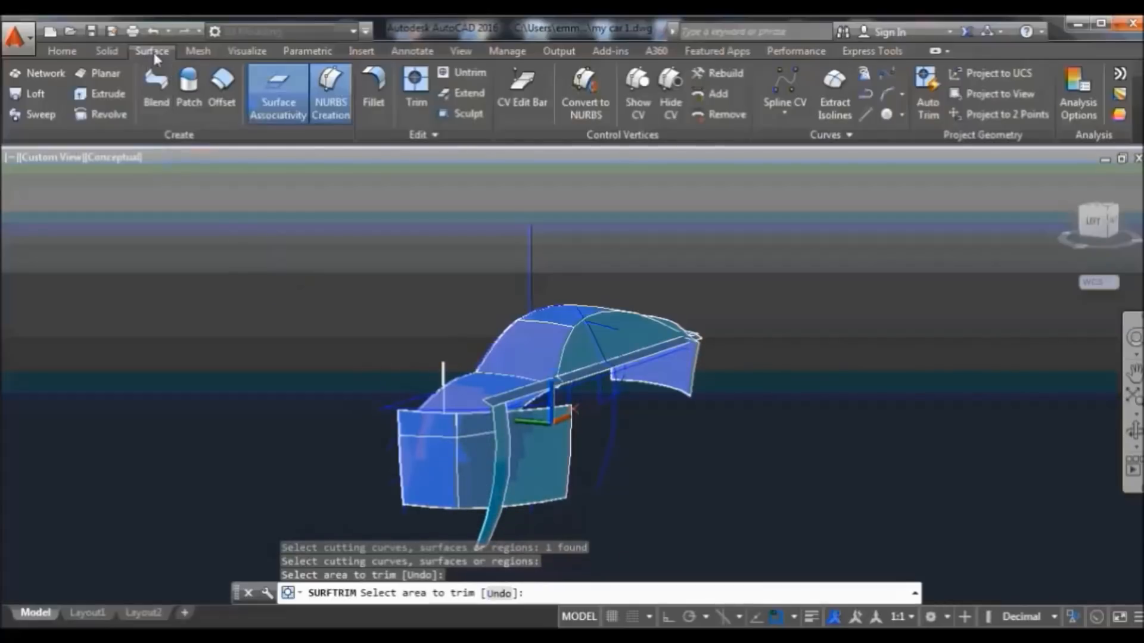
click(154, 31)
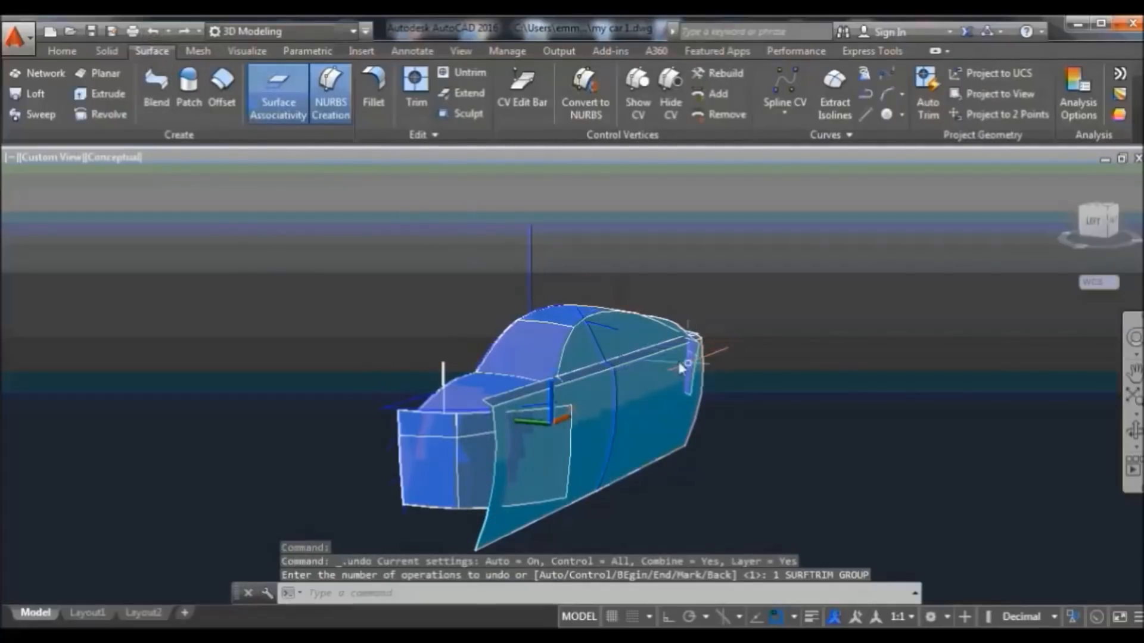
Start trimming the side surface with the roof-rail strip and side surface as cutters, then cancel with Esc
click(416, 89)
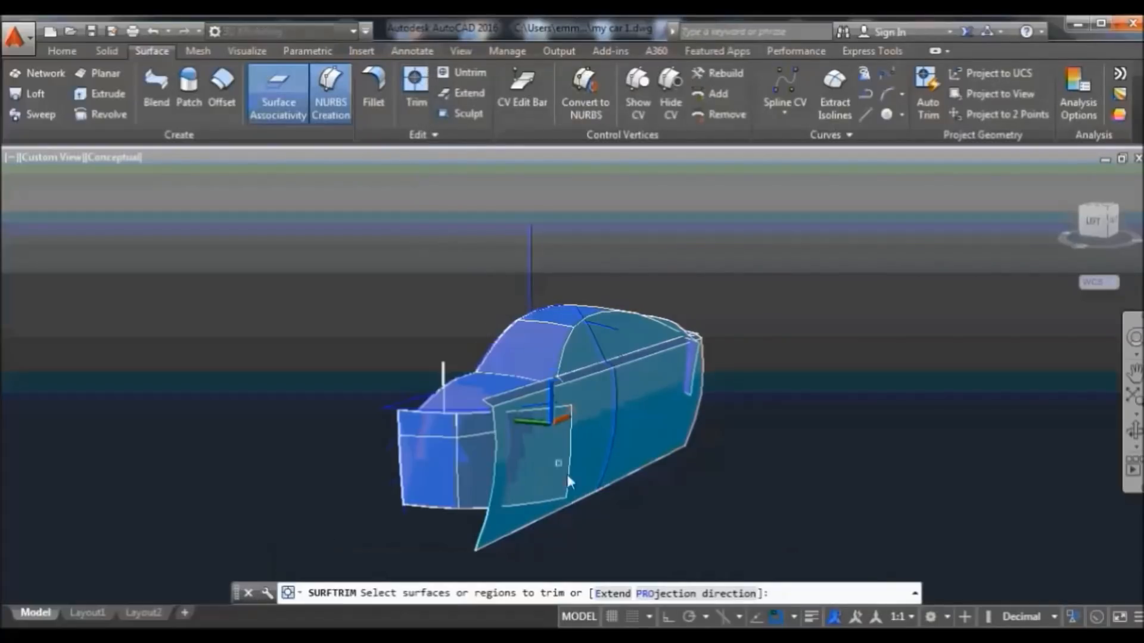
click(503, 456)
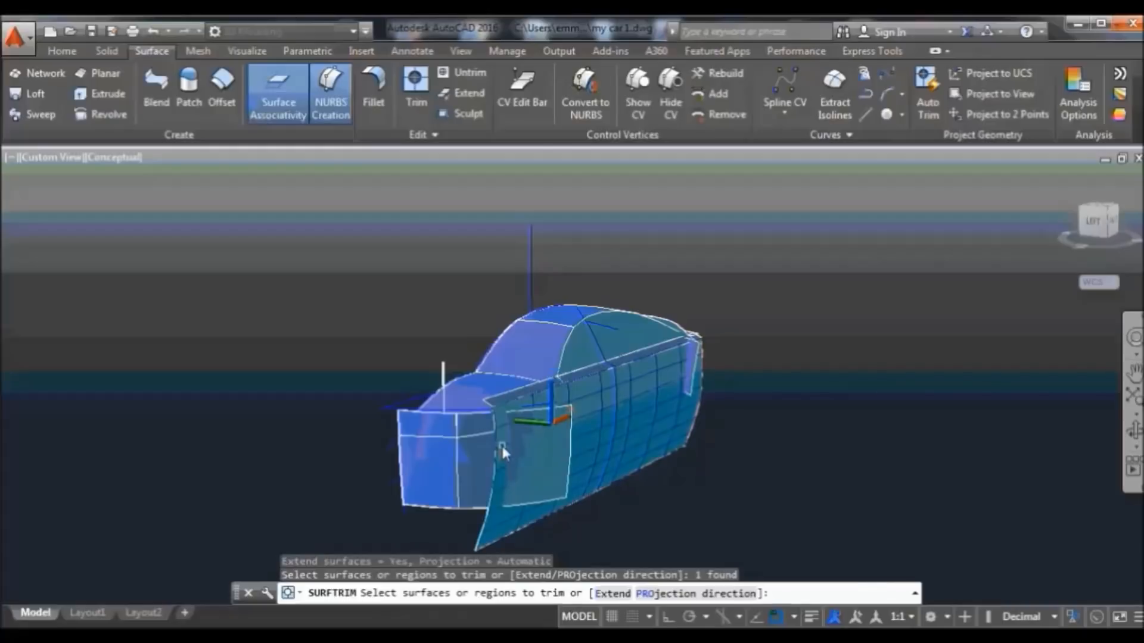
key(Return)
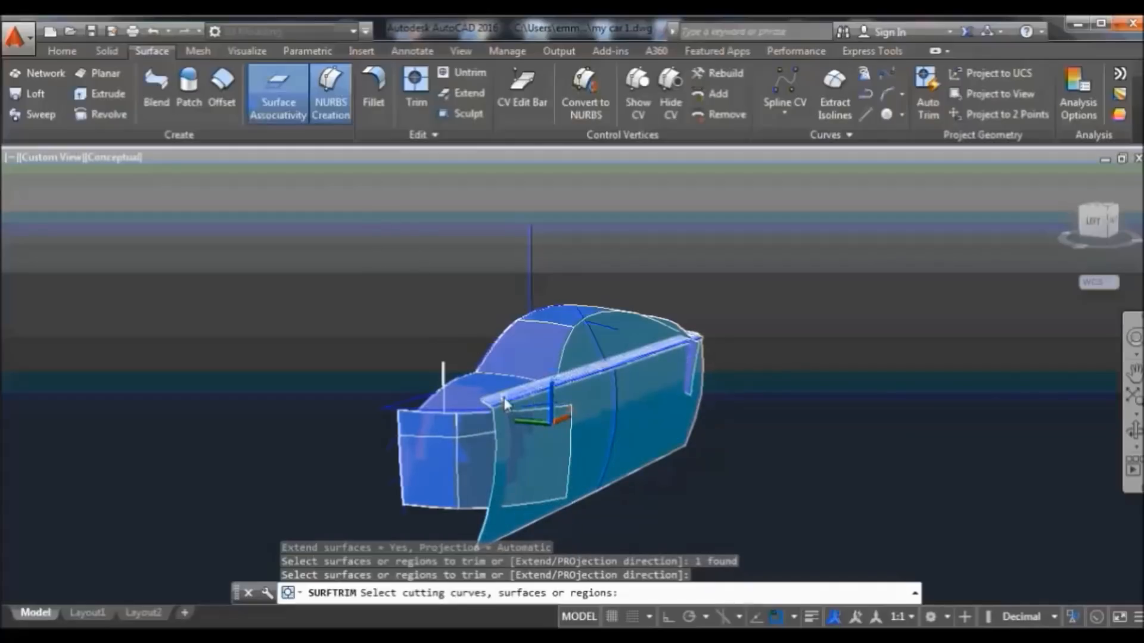
click(504, 398)
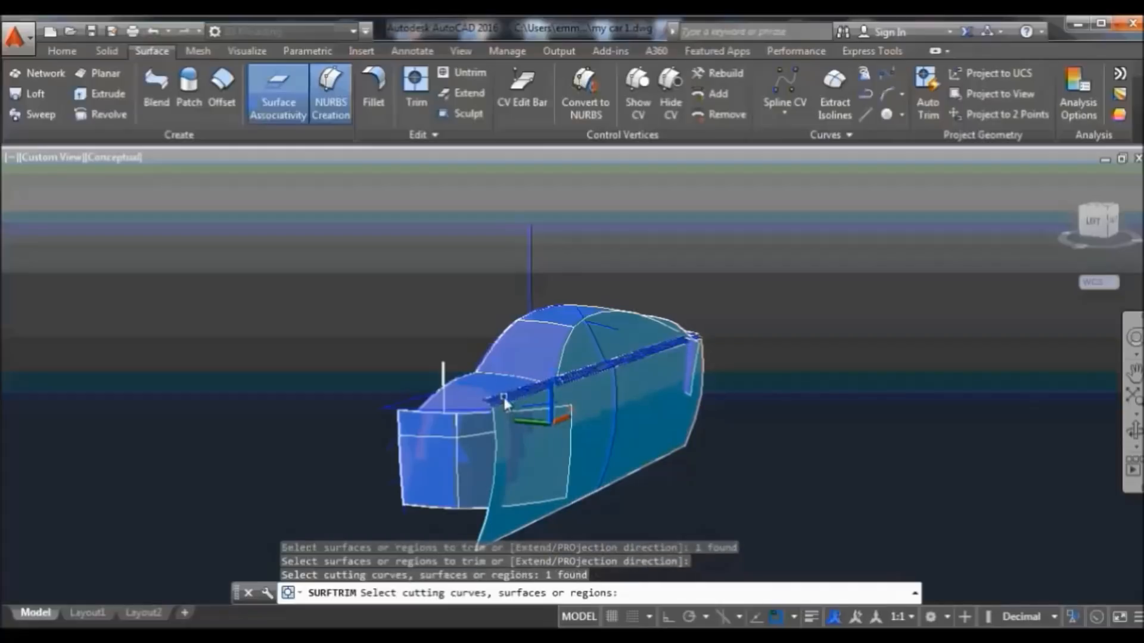
click(508, 432)
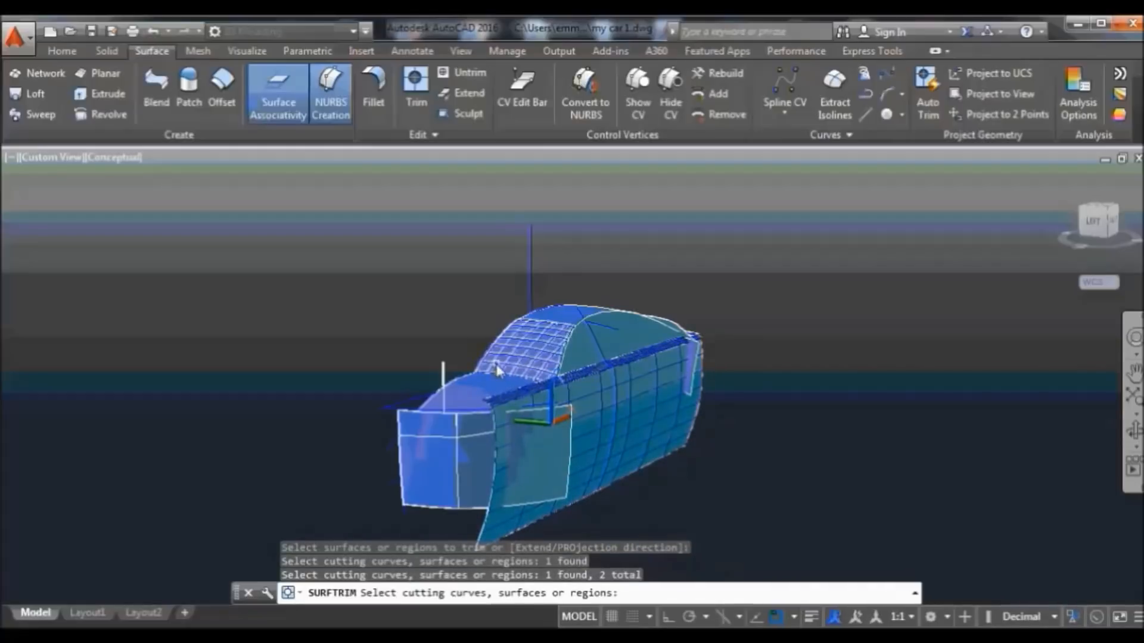
key(Return)
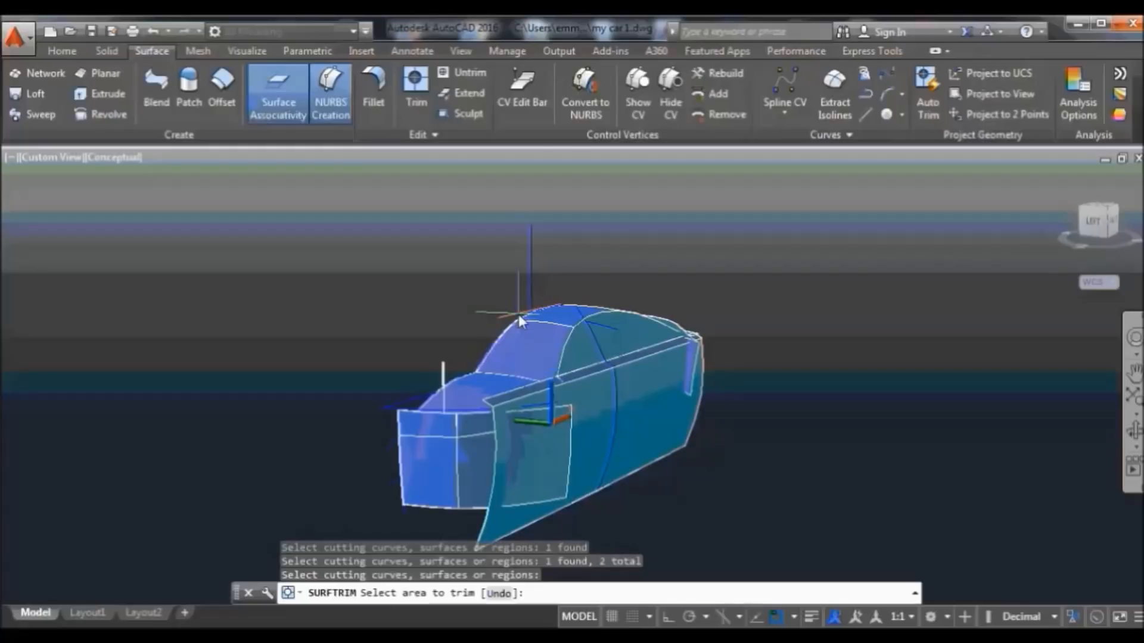
key(Escape)
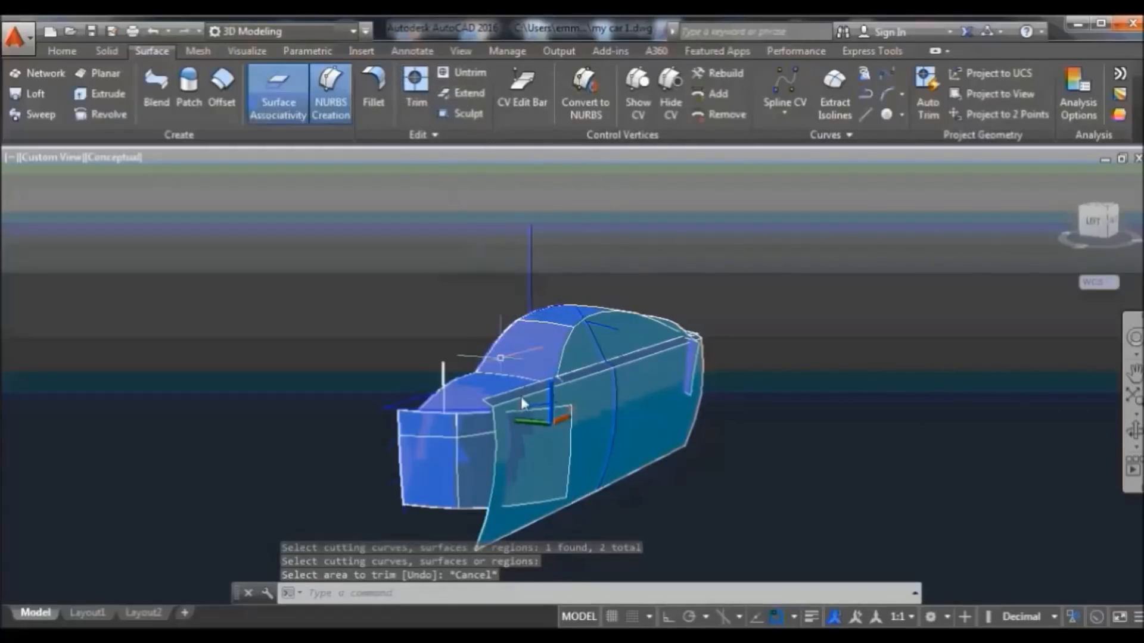
Preselect the side surface and the narrow strip above it, then relaunch the trim
click(496, 461)
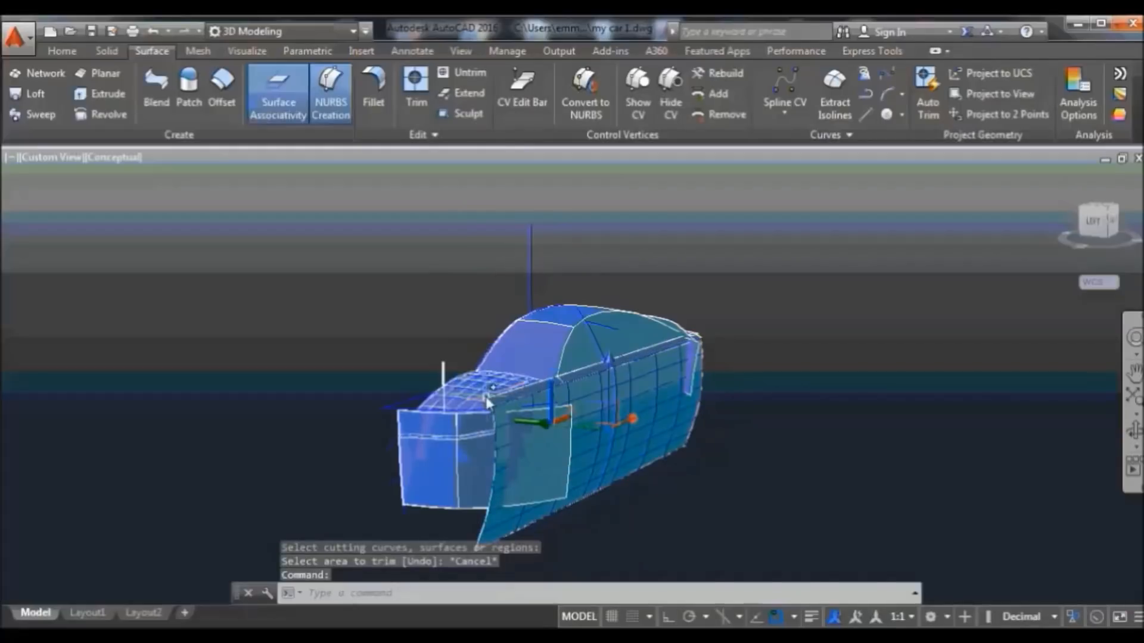
click(488, 407)
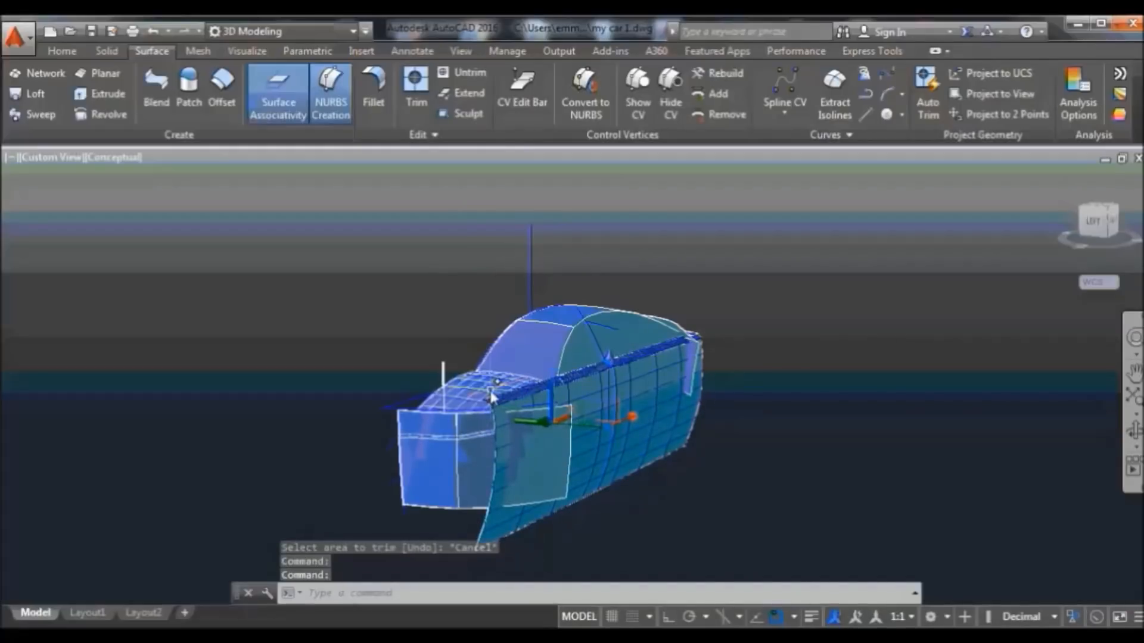
key(Return)
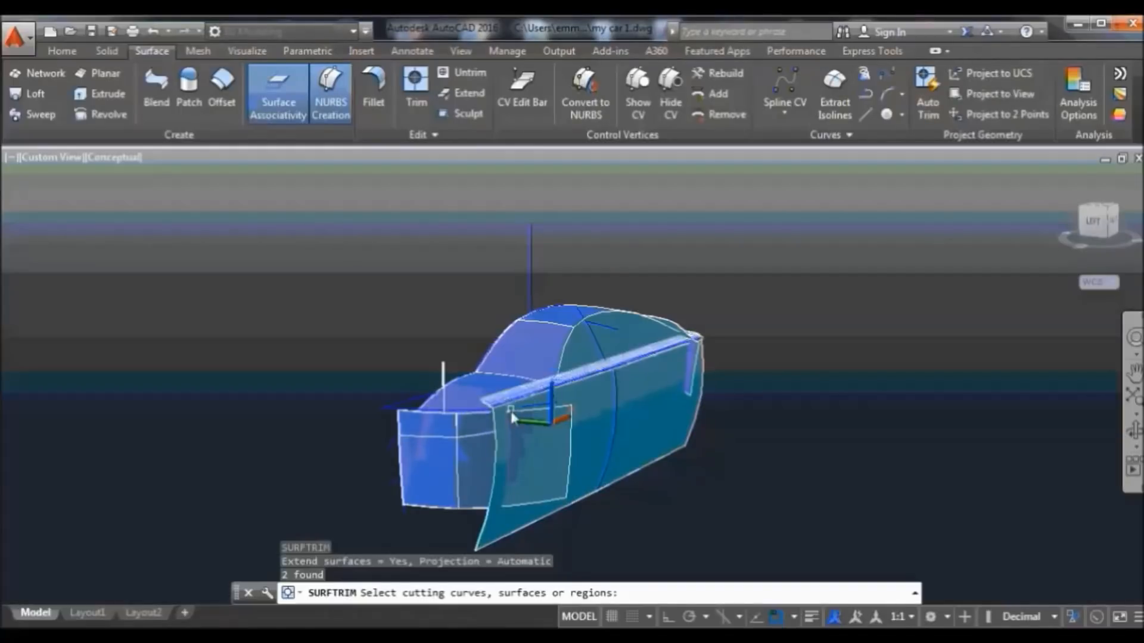
Use the door panel as cutter and try trimming the front-panel and hood-edge areas
click(533, 438)
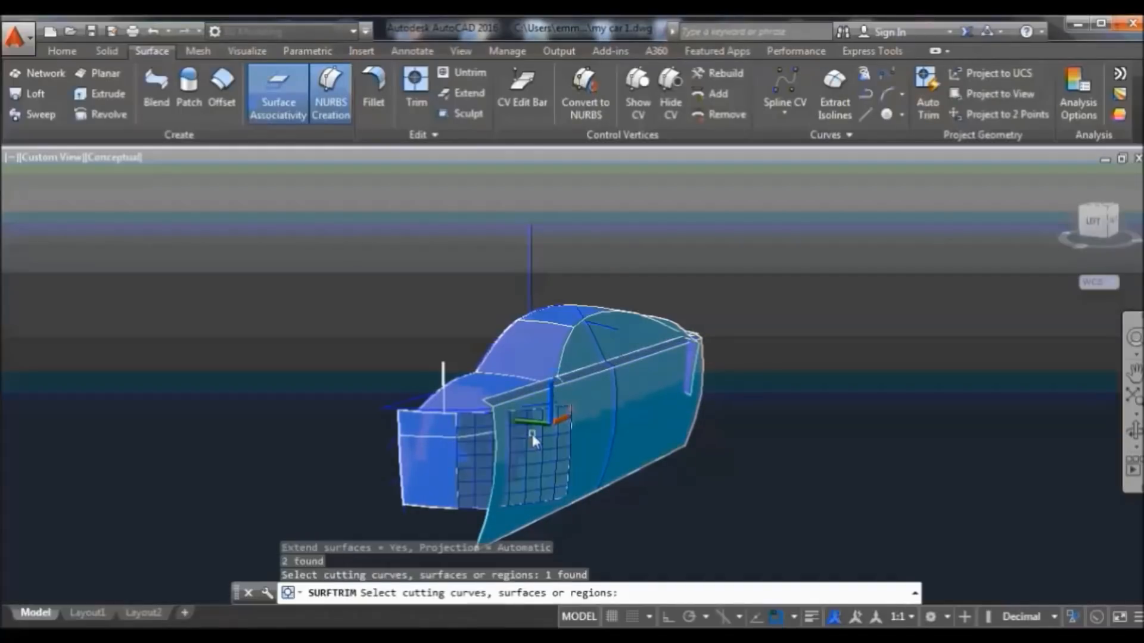
key(Return)
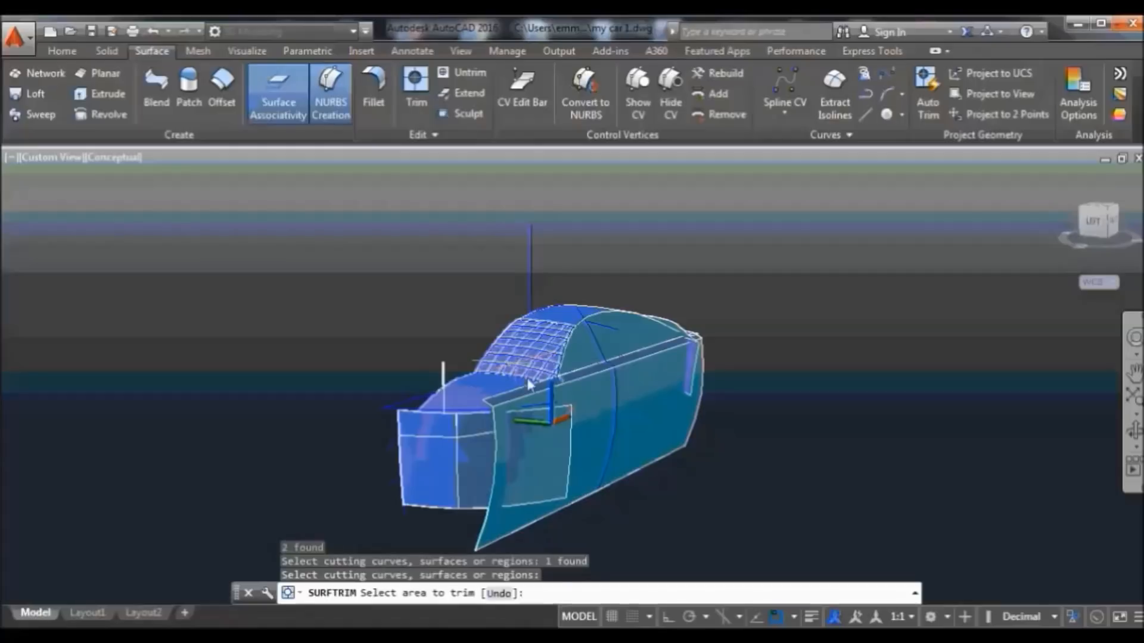
scroll(534, 530, up, 2)
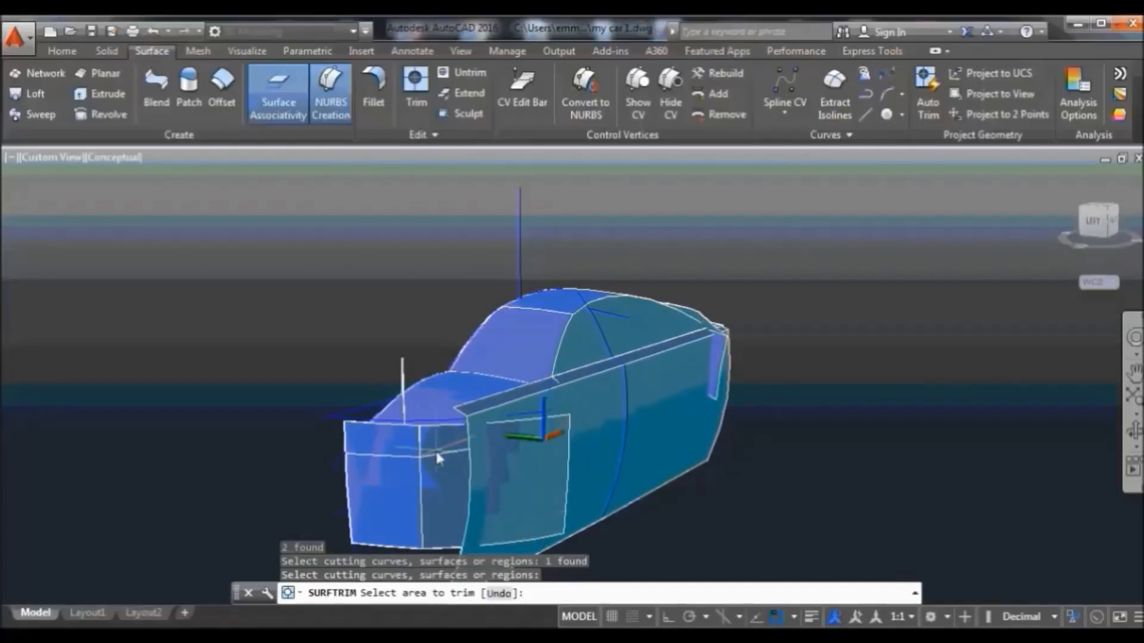
click(483, 484)
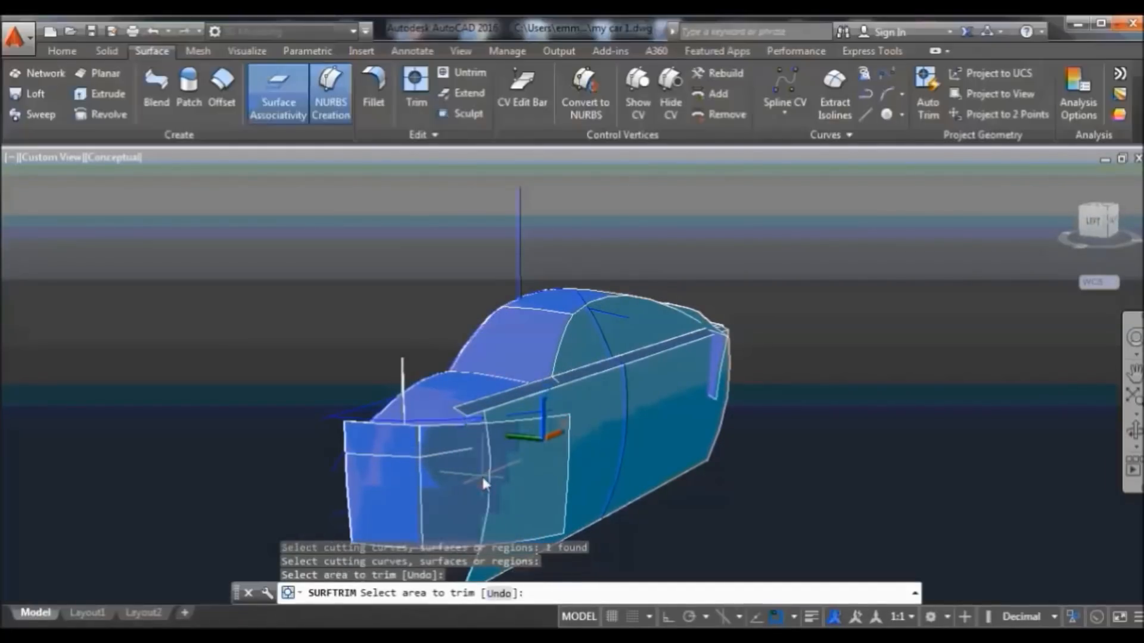
click(475, 419)
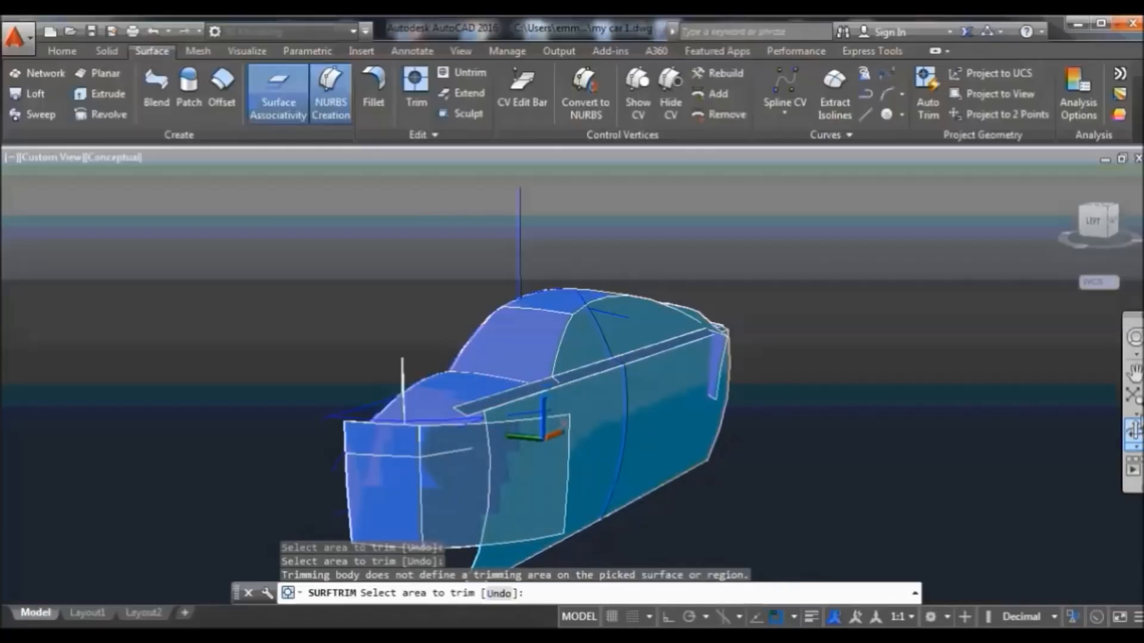
click(976, 459)
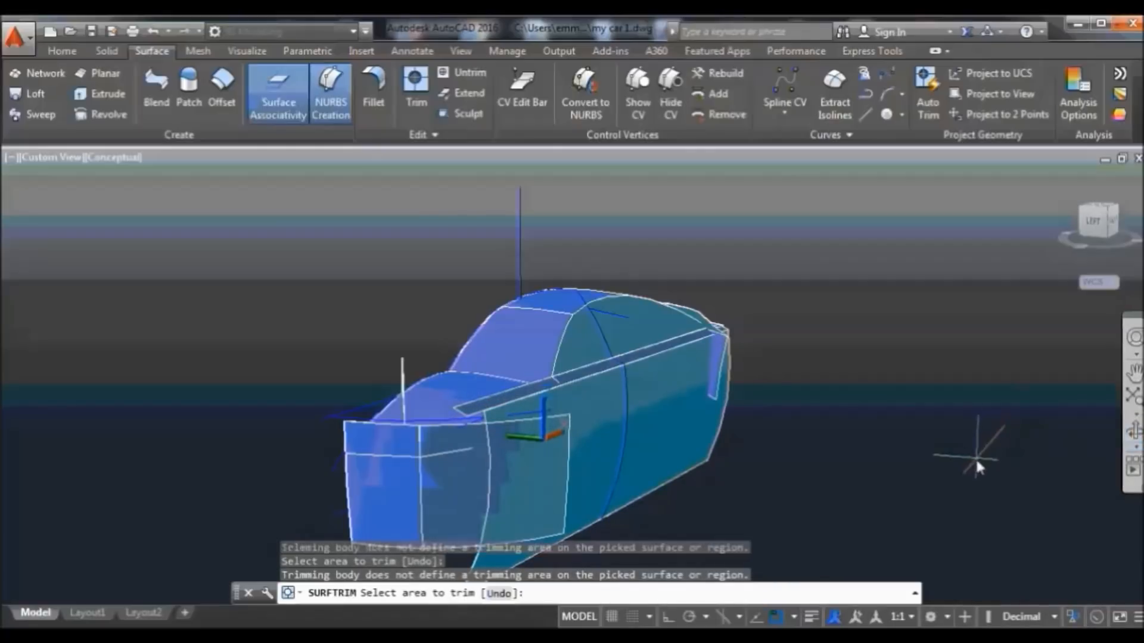
click(1134, 430)
drag(1003, 462, 909, 450)
Leave orbit and start a new trim on the front nose panel and grille surfaces
right_click(393, 250)
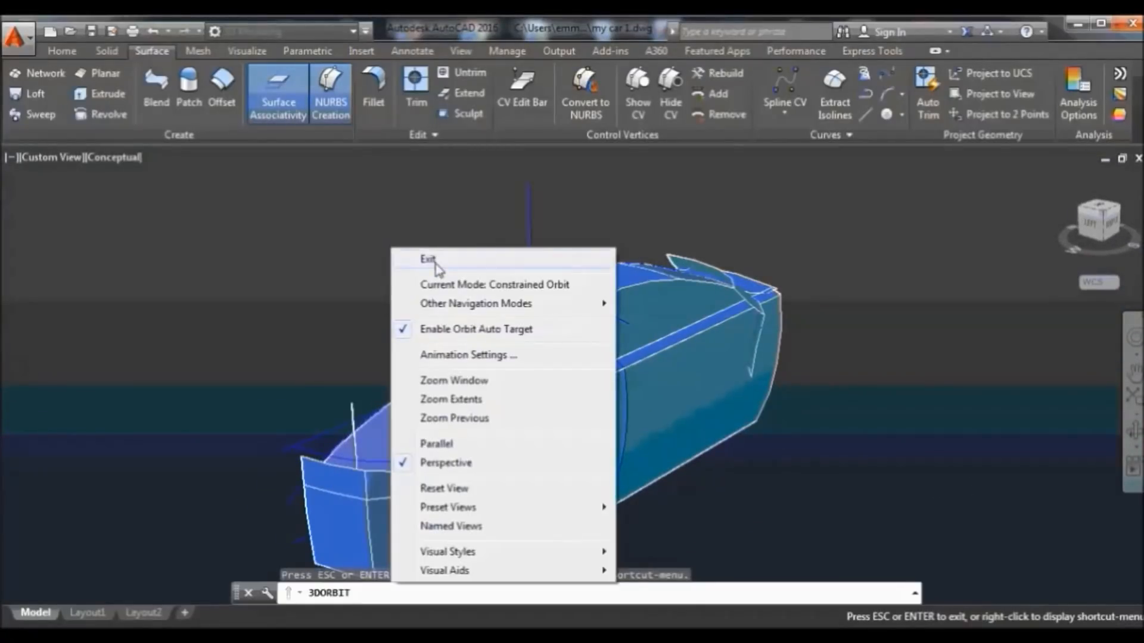
click(431, 258)
click(420, 86)
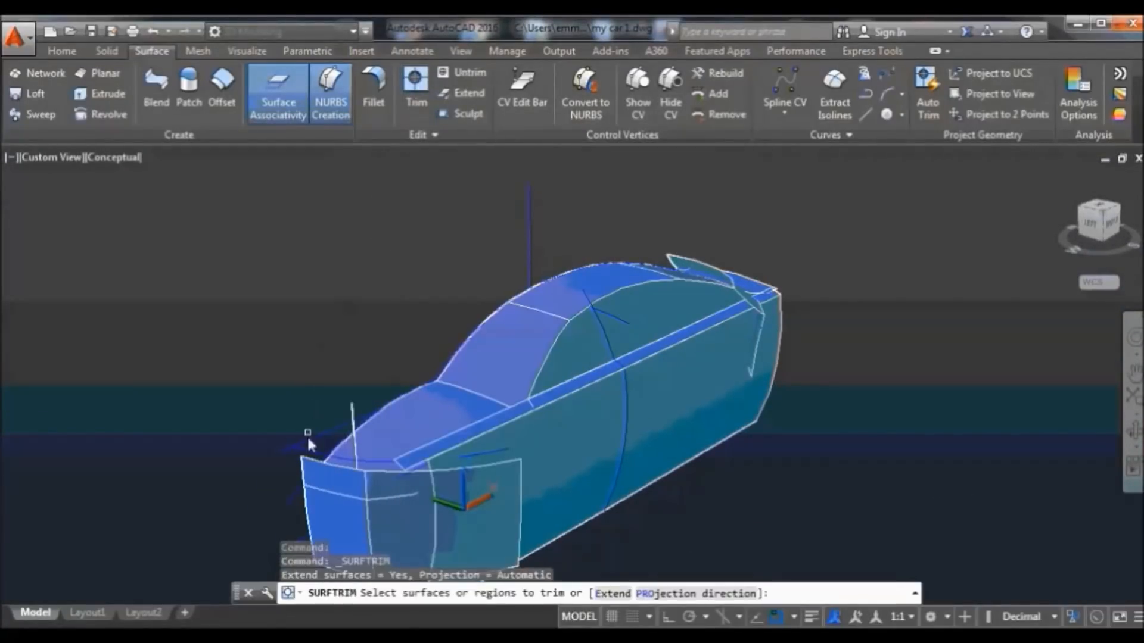
click(317, 471)
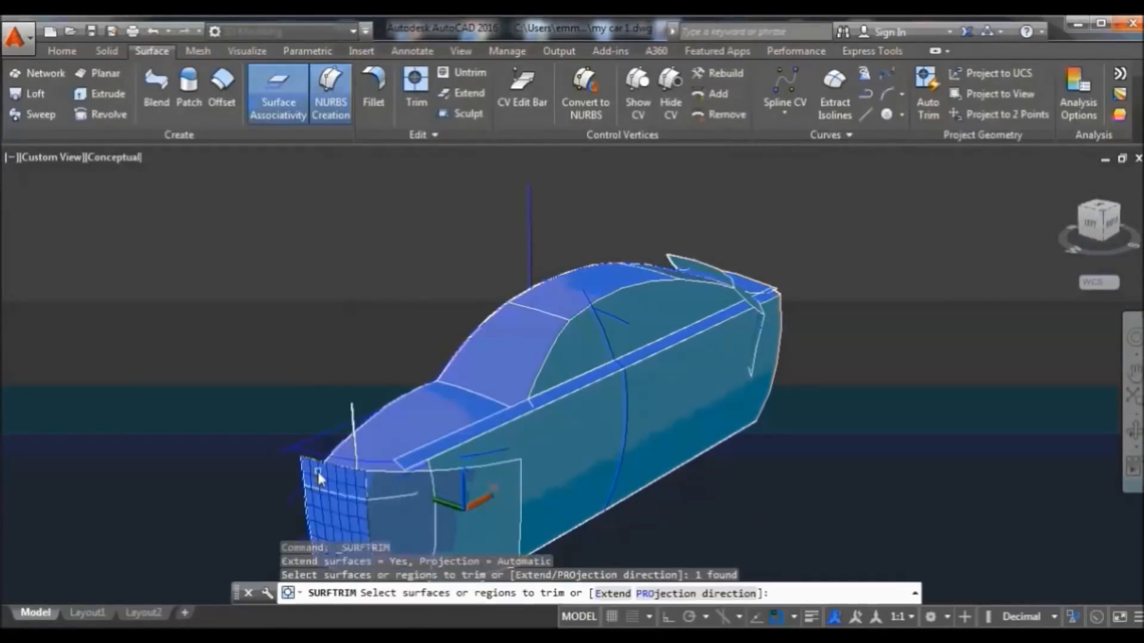
click(417, 492)
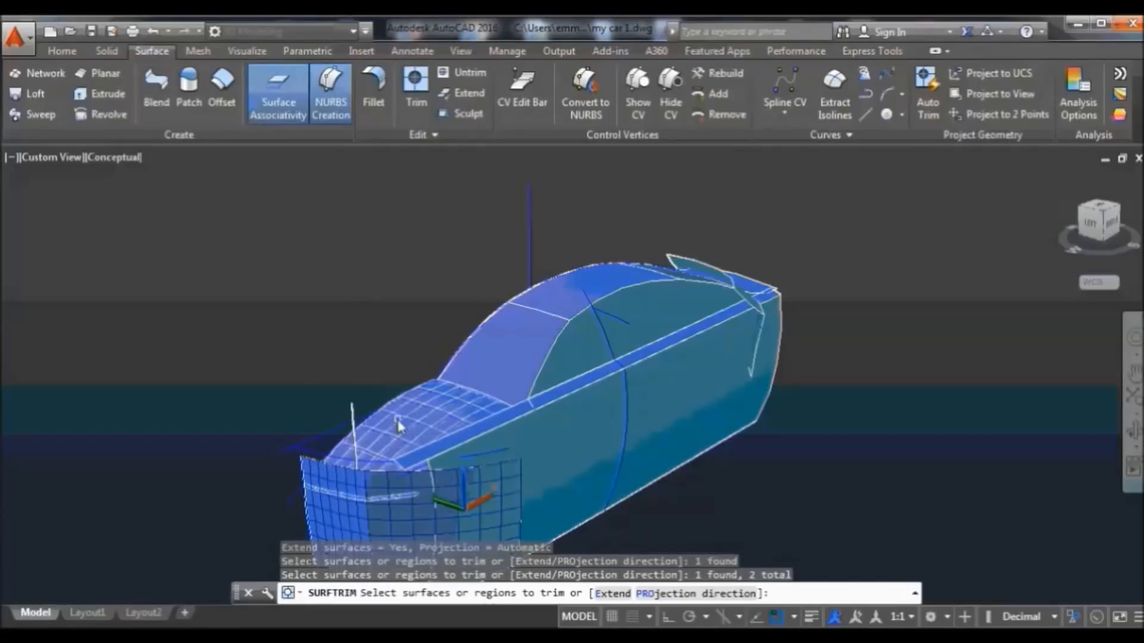
key(Return)
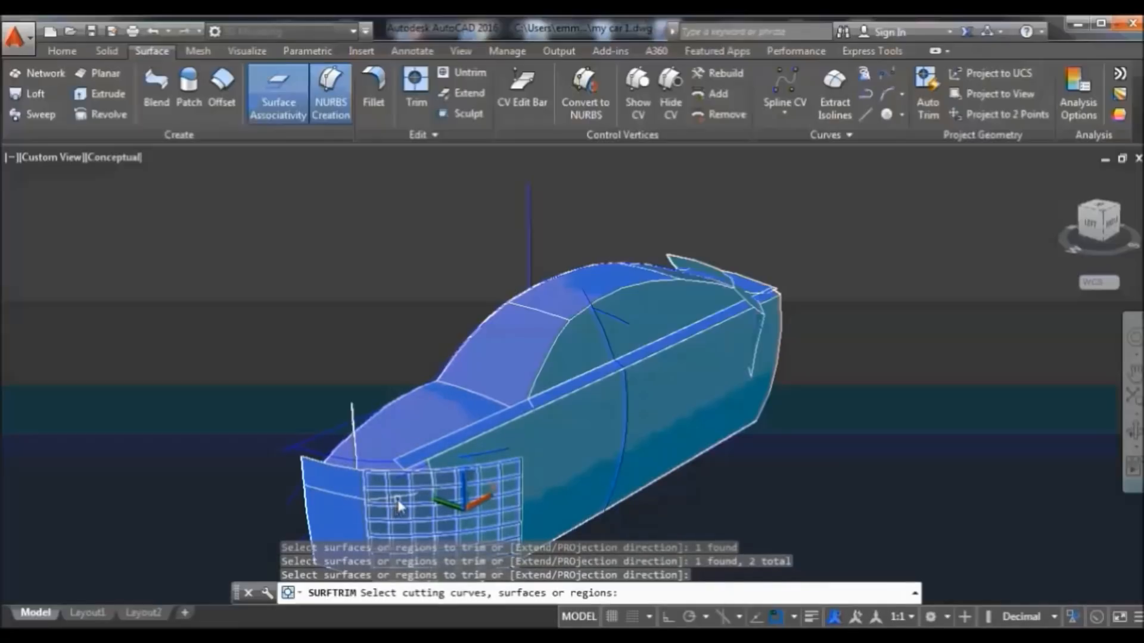
Cut with the grille surface, removing the panel area above the grille and another excess area
click(399, 505)
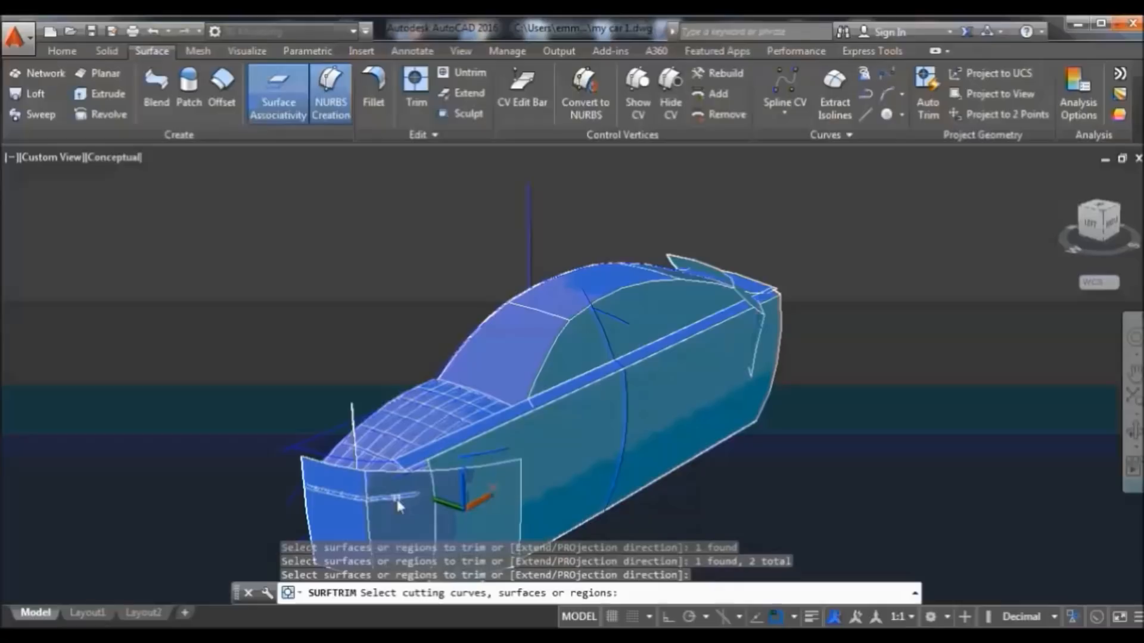
key(Return)
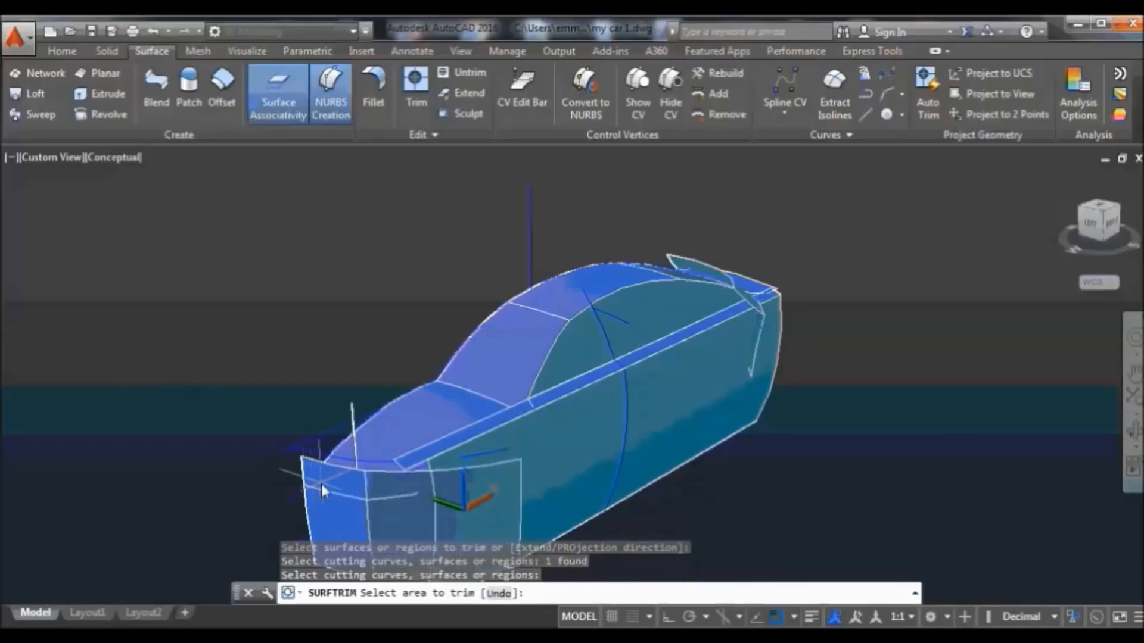
click(324, 477)
click(399, 495)
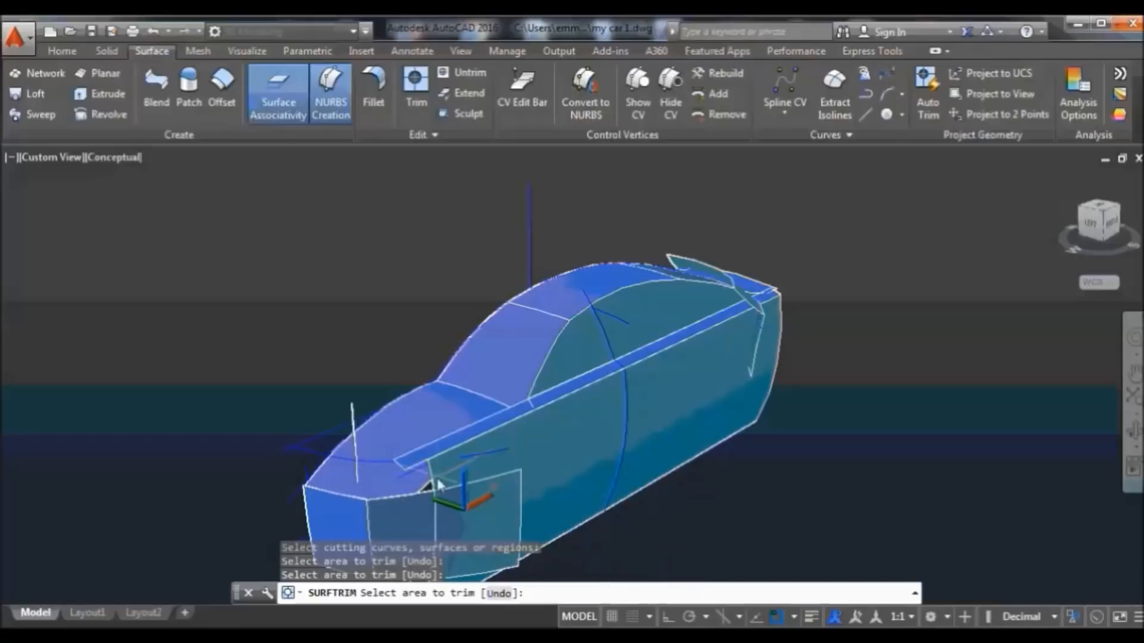
click(1134, 429)
mouse_move(743, 528)
mouse_down()
mouse_move(797, 504)
mouse_move(832, 525)
mouse_move(797, 525)
mouse_move(812, 518)
mouse_move(794, 492)
mouse_move(778, 492)
mouse_up()
Leave orbit and switch the viewport to parallel projection
right_click(832, 301)
click(866, 313)
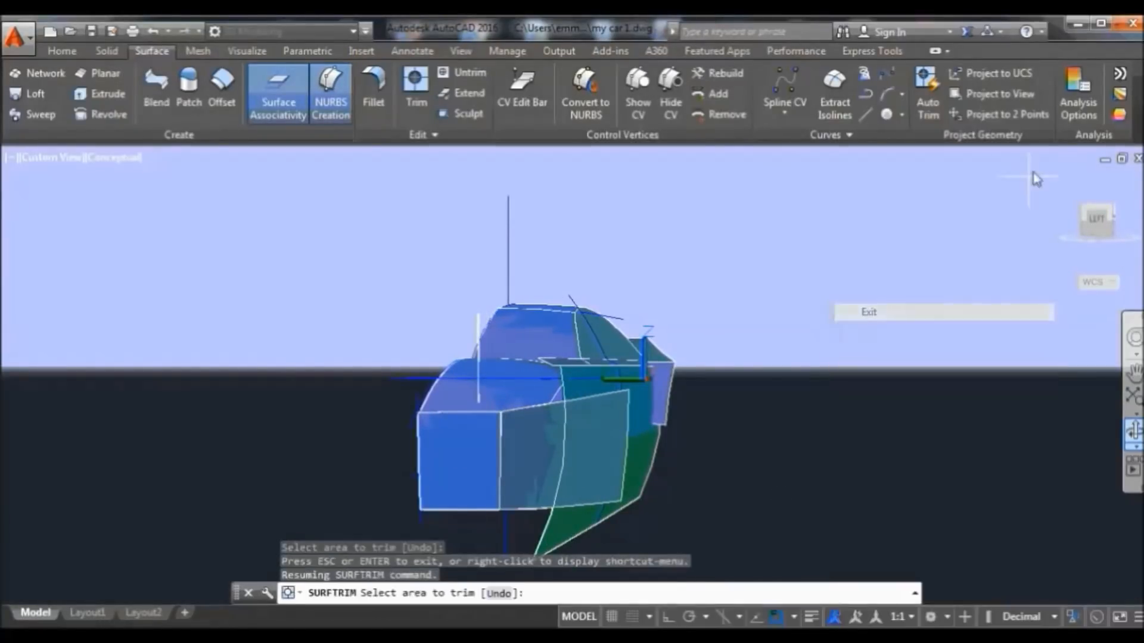
right_click(1065, 190)
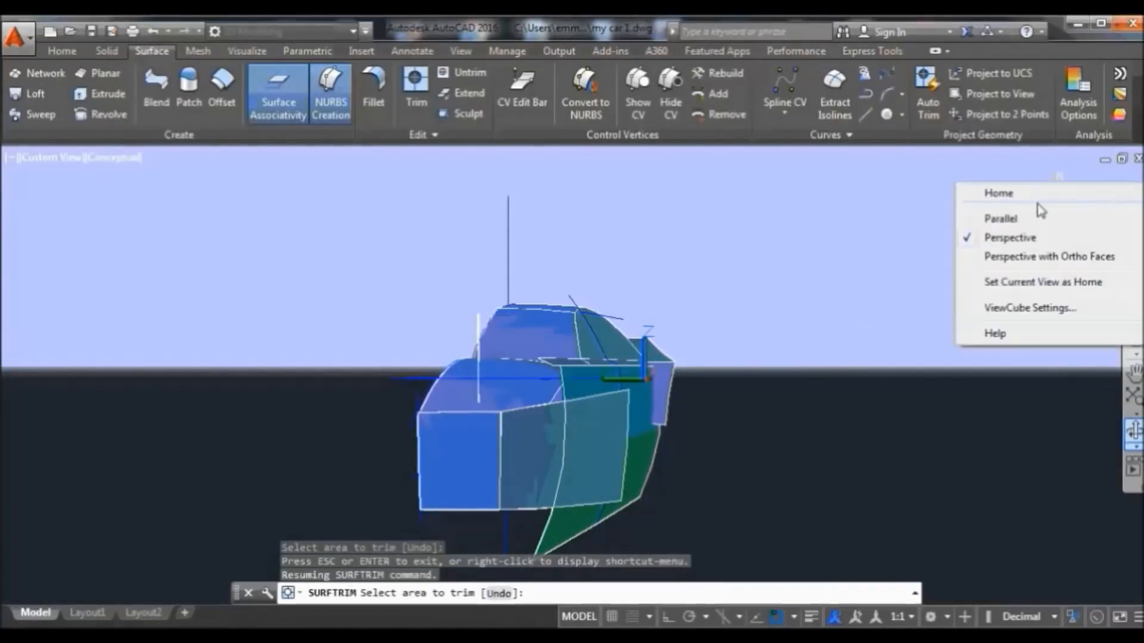
click(991, 218)
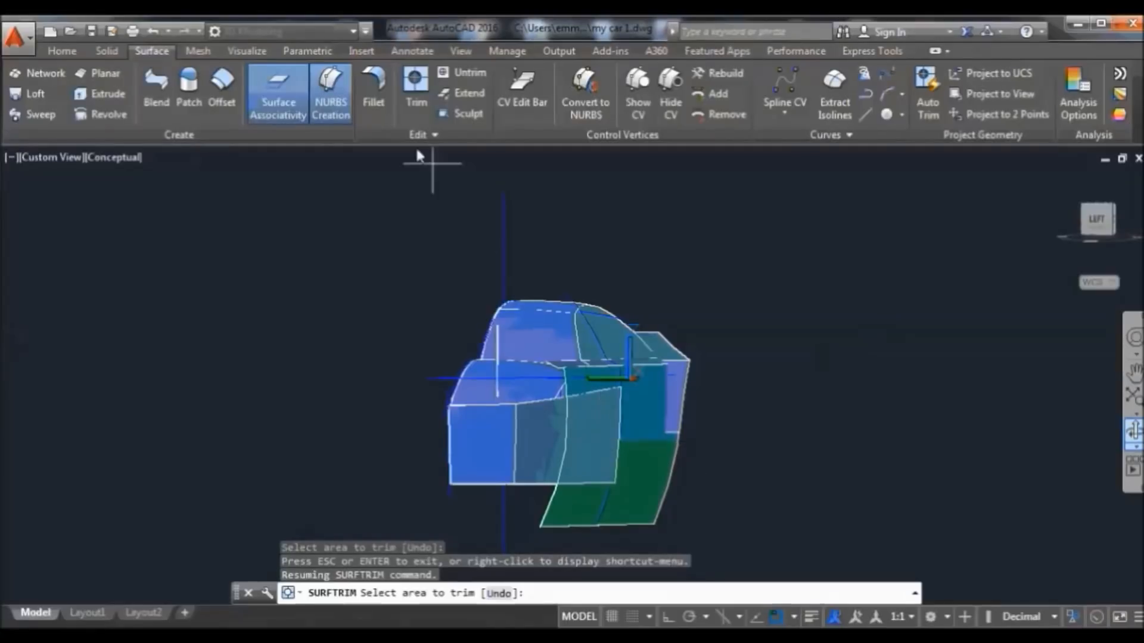
Trim the overlapping part of the middle body panel against the green lower panel
click(415, 84)
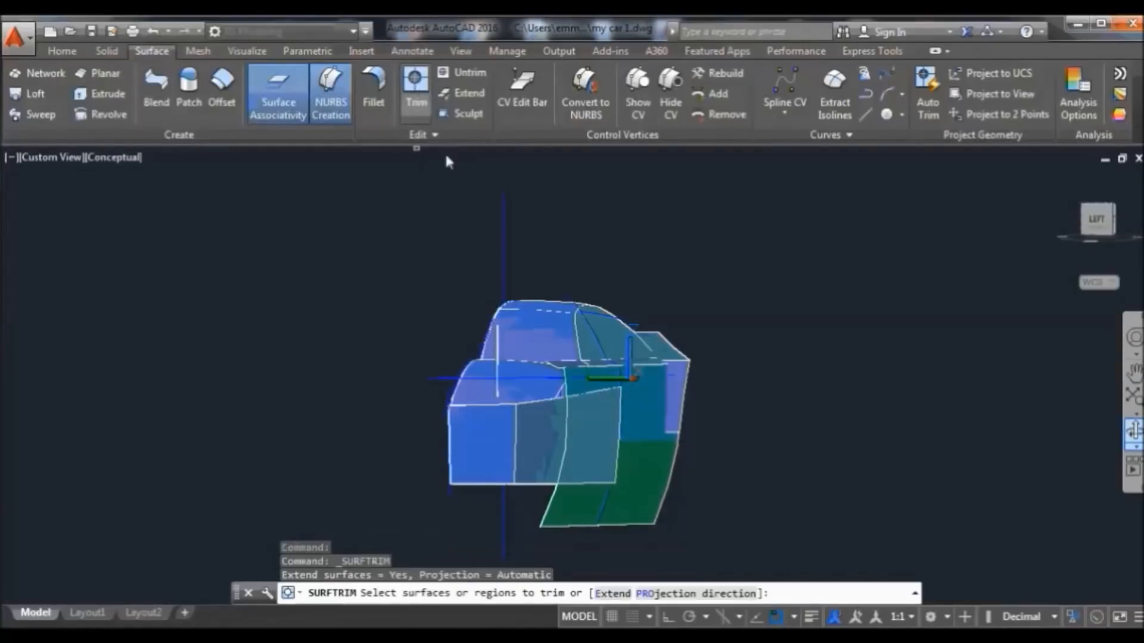
click(602, 423)
key(Return)
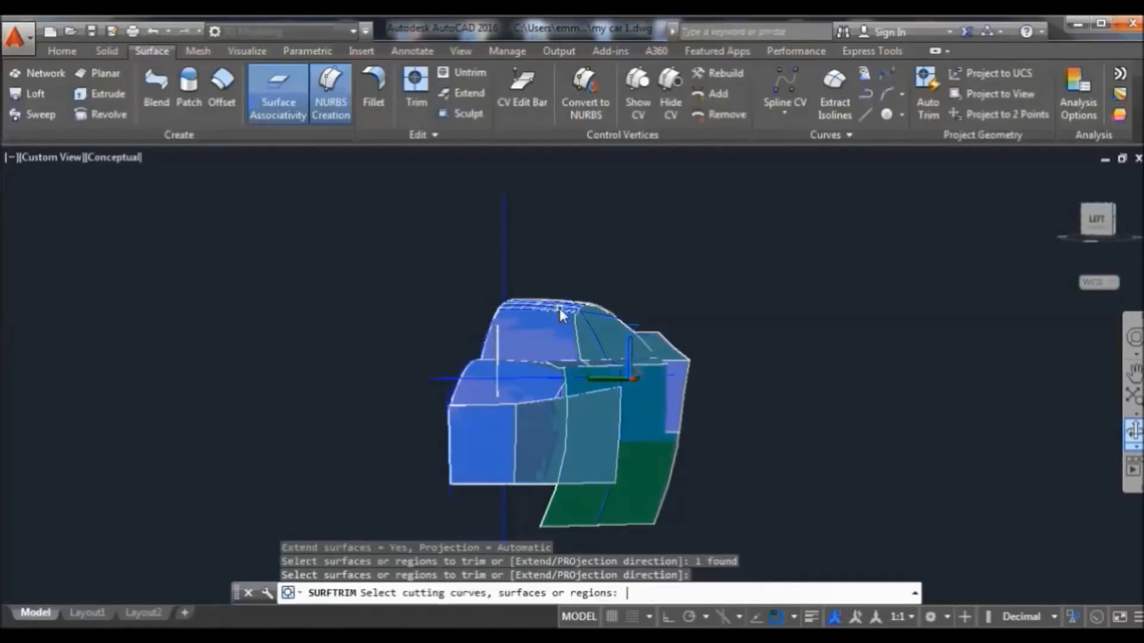
click(570, 510)
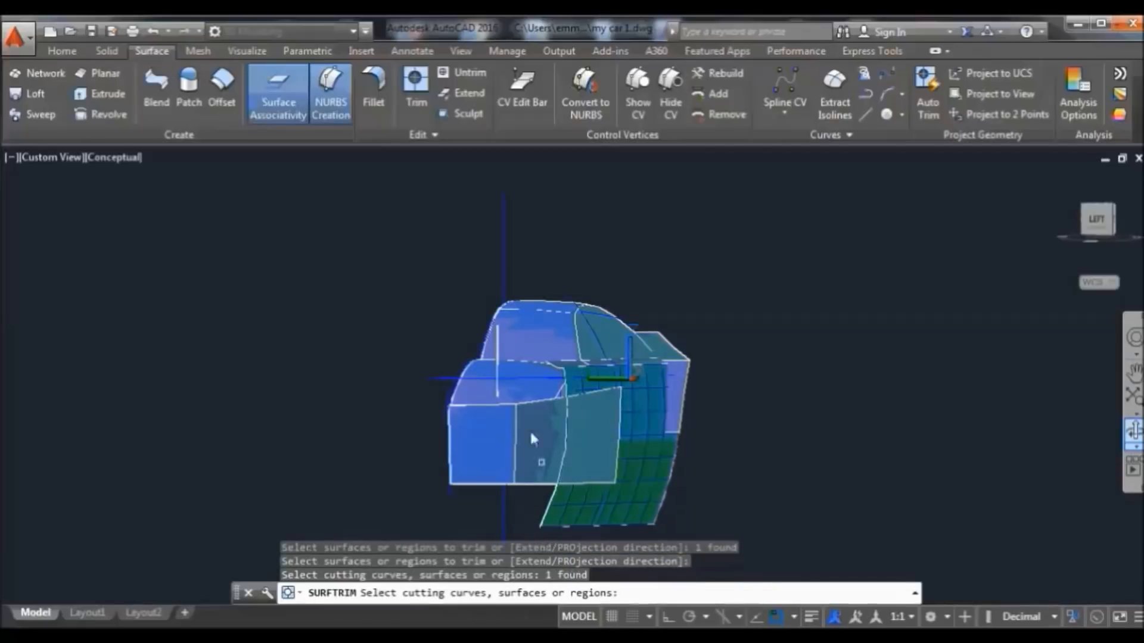
key(Return)
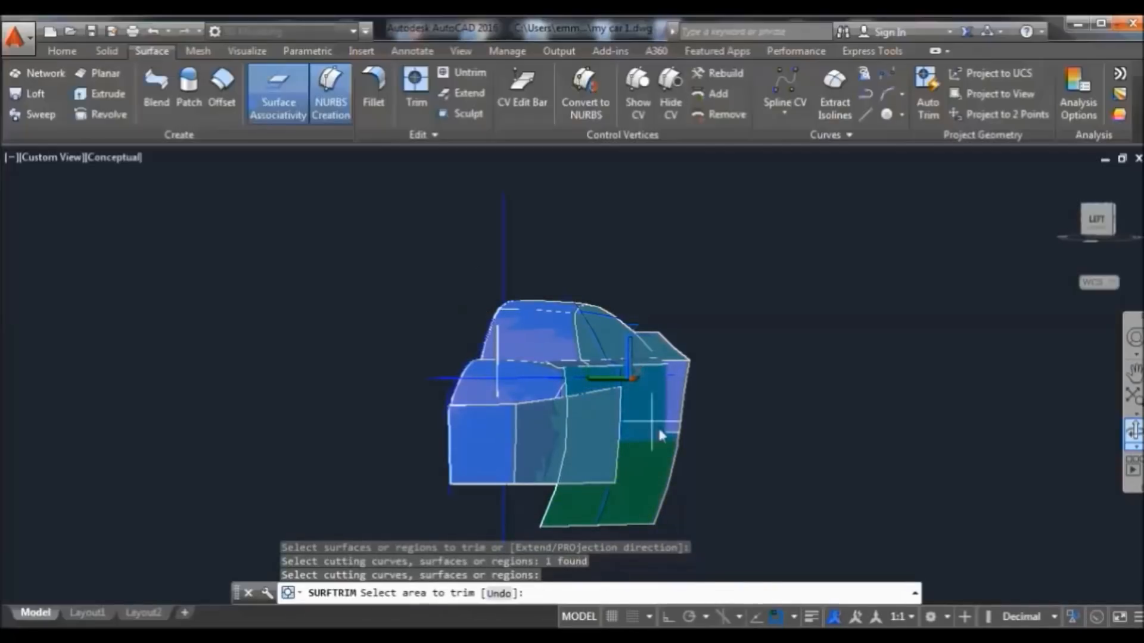
click(593, 425)
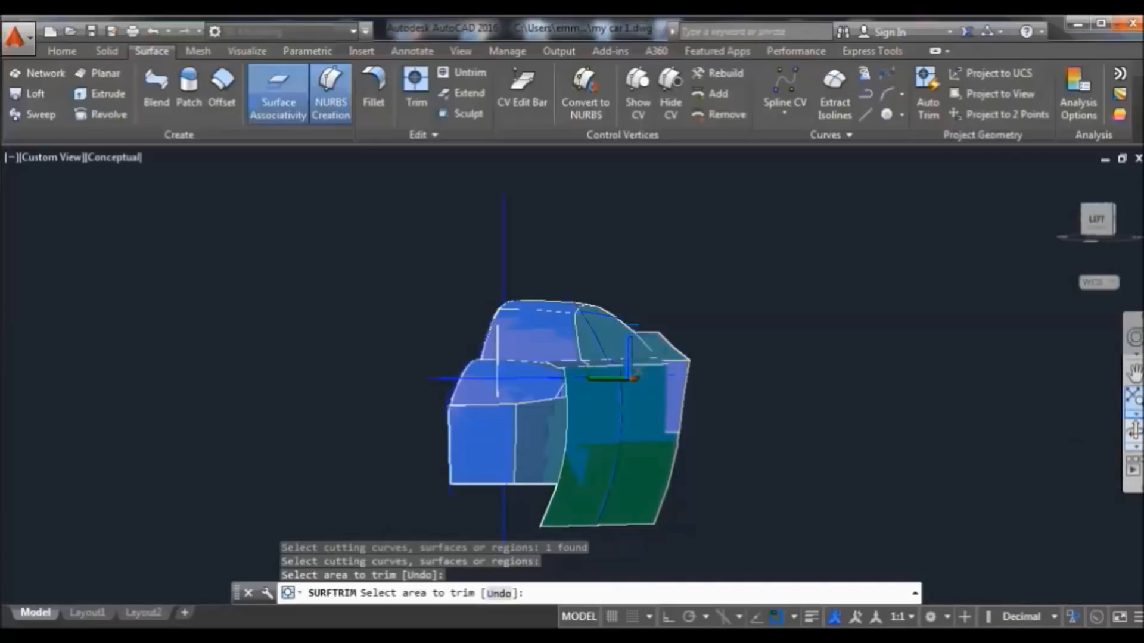
click(972, 425)
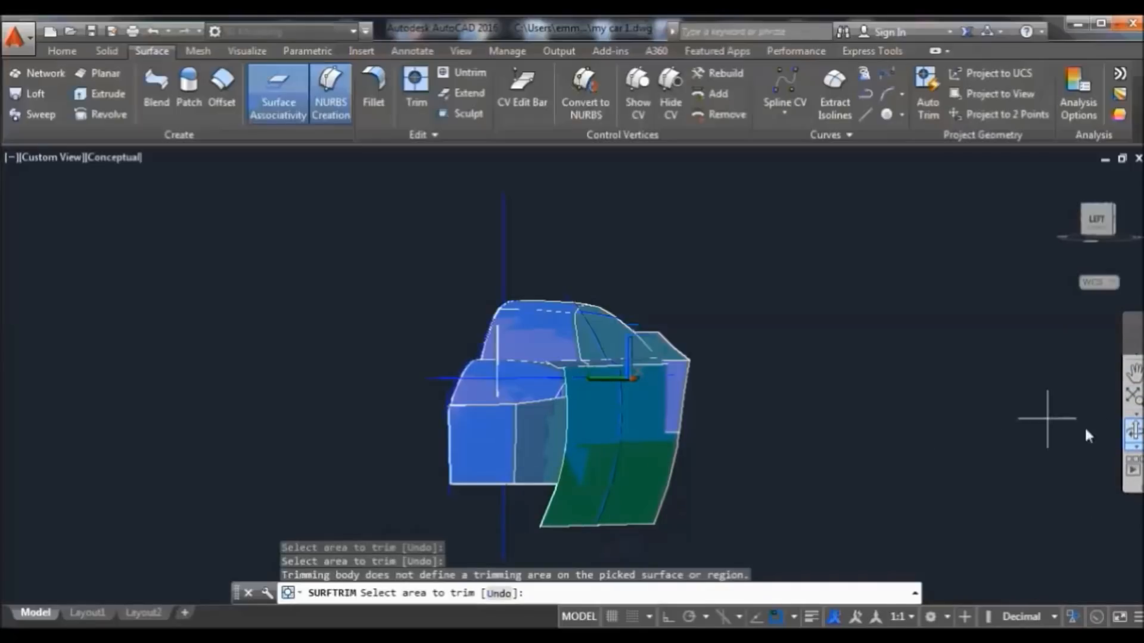
click(1134, 430)
drag(988, 427, 710, 459)
Leave orbit and start a trim on the nose box's top and front surfaces
right_click(916, 279)
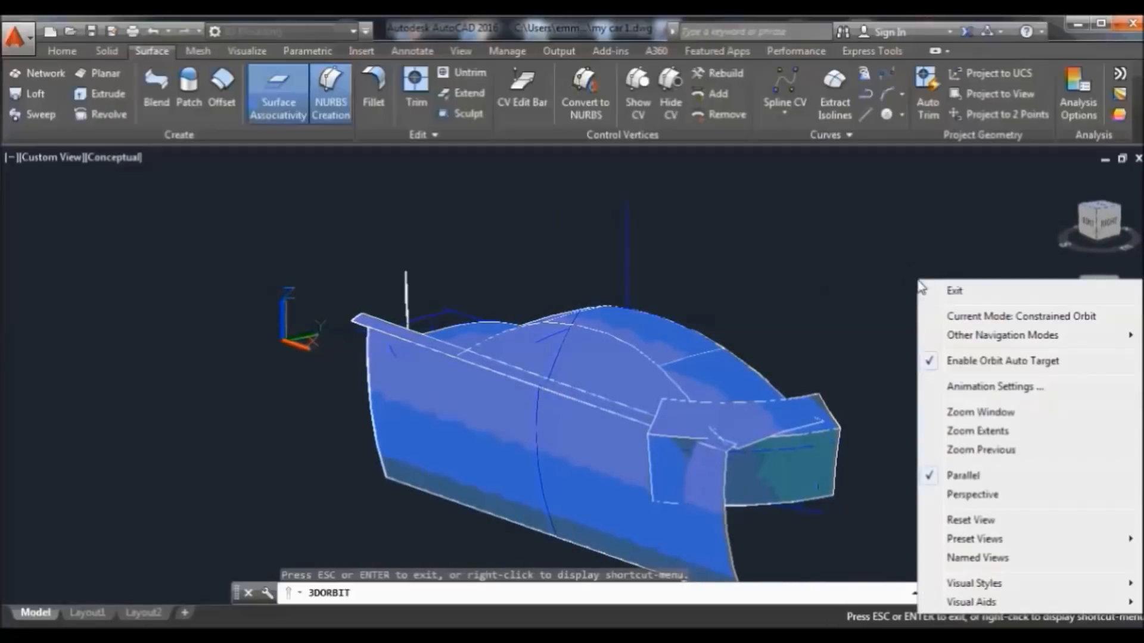
click(950, 294)
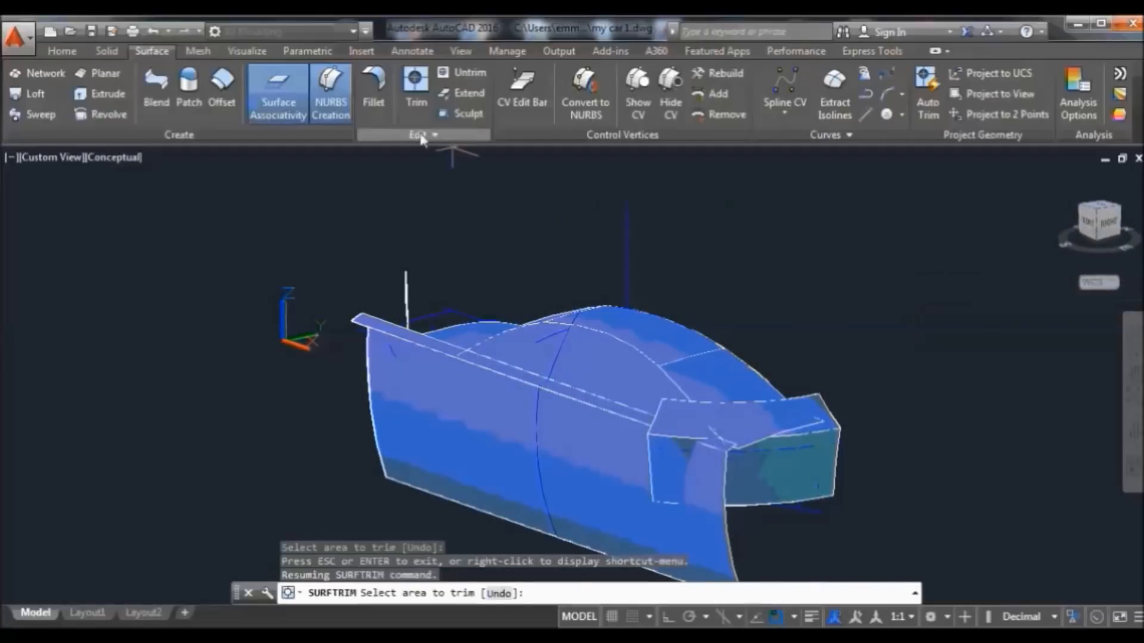
click(416, 87)
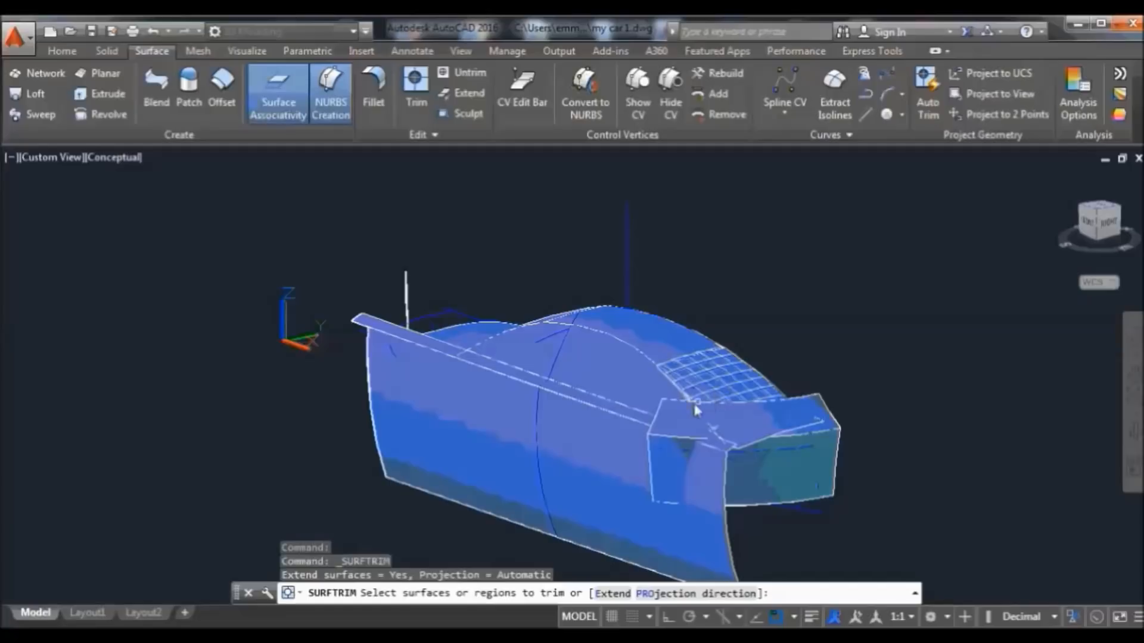
click(678, 415)
click(663, 459)
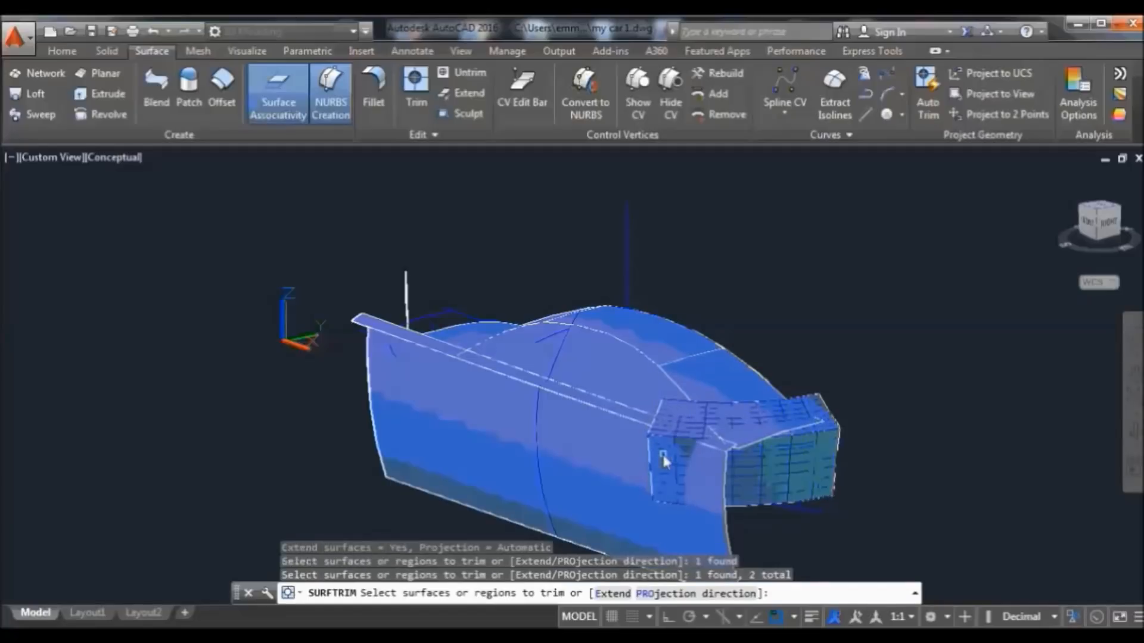
key(Return)
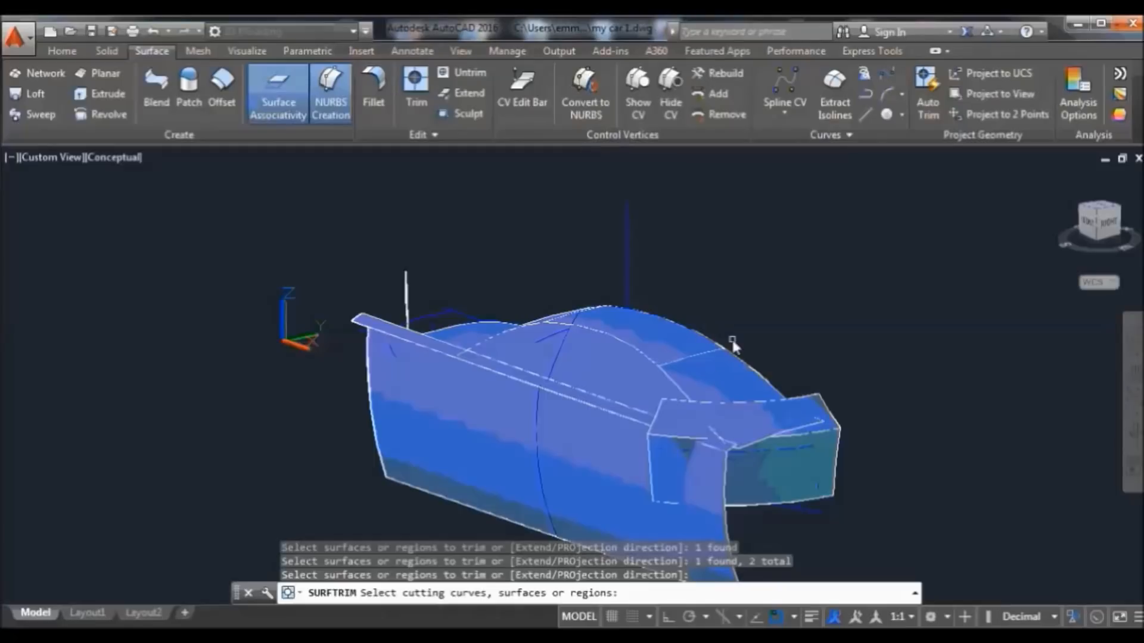
Cut two nose-box areas away using the long side and top ridge surfaces as cutters
click(709, 451)
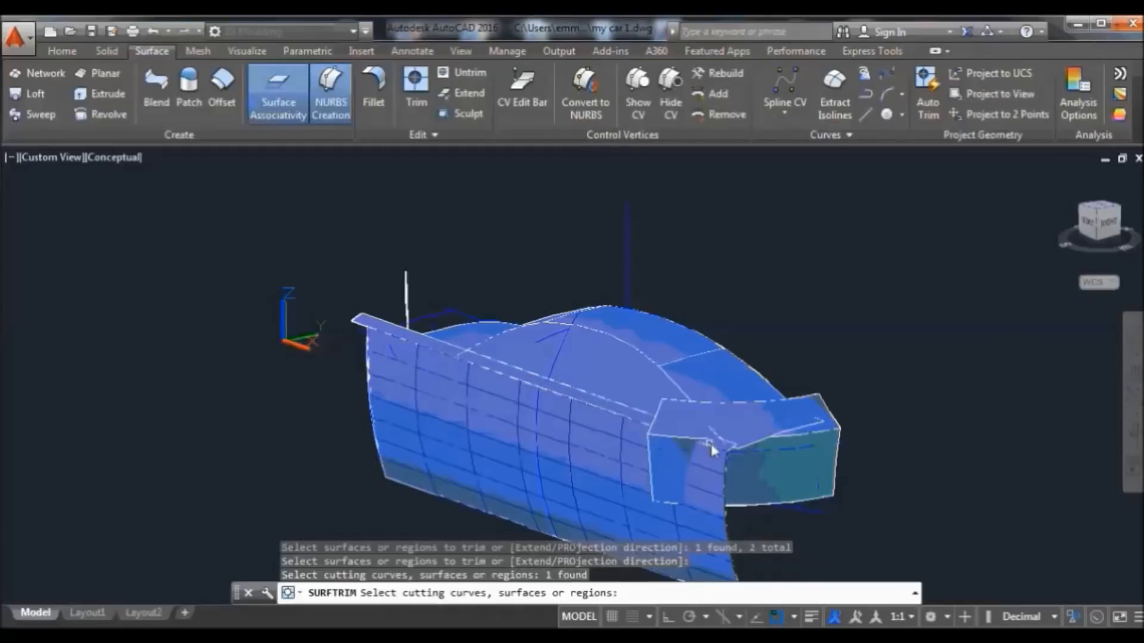
click(725, 450)
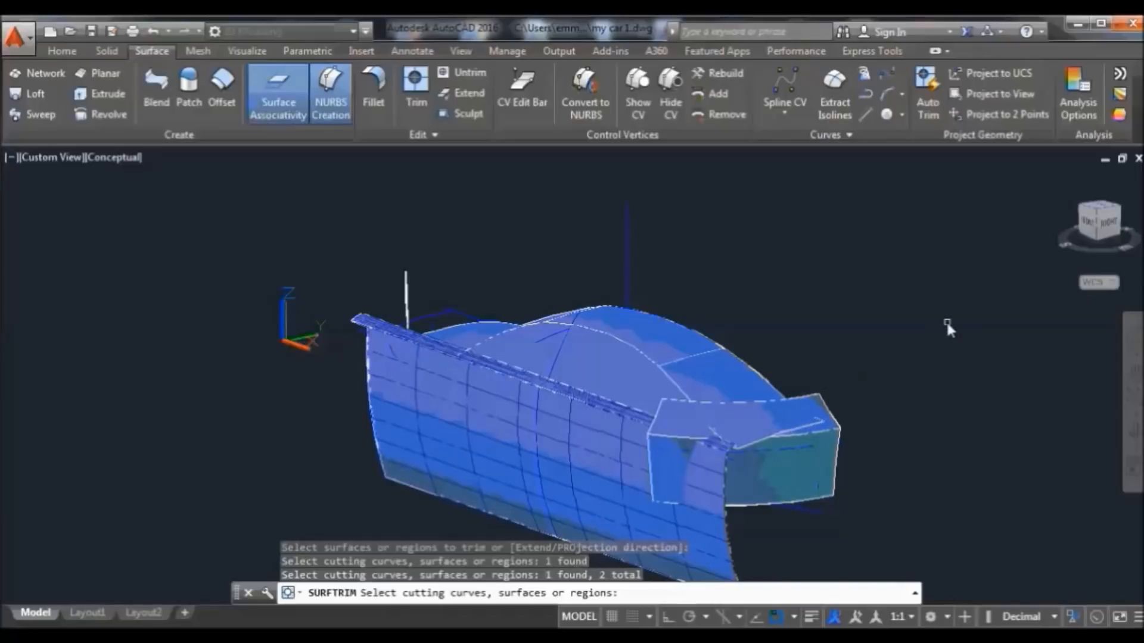
key(Return)
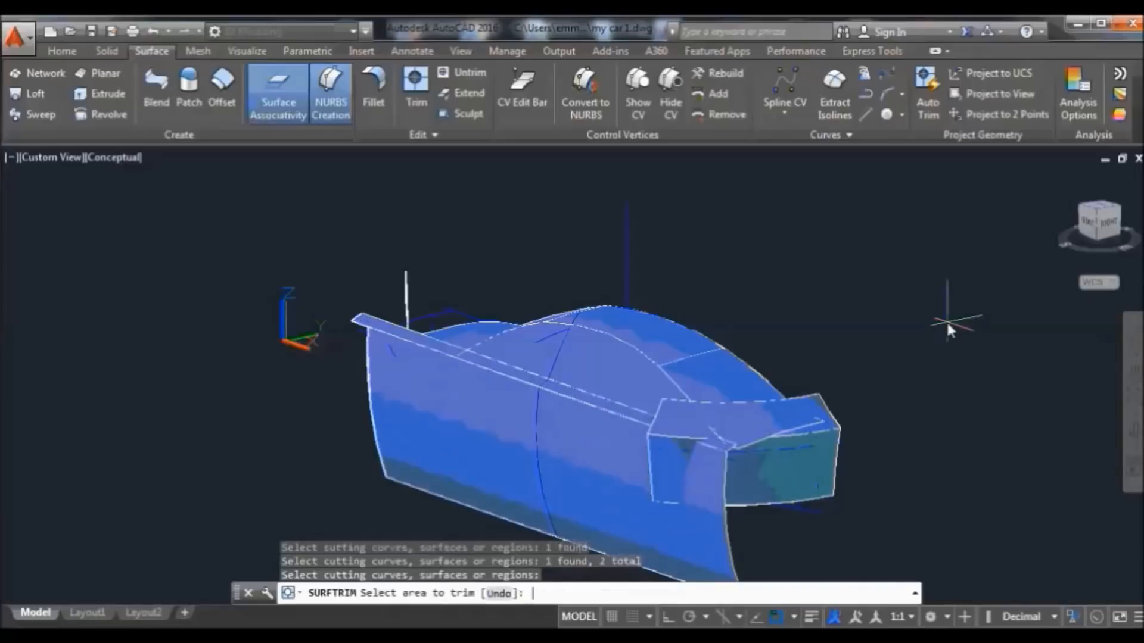
click(655, 457)
click(684, 434)
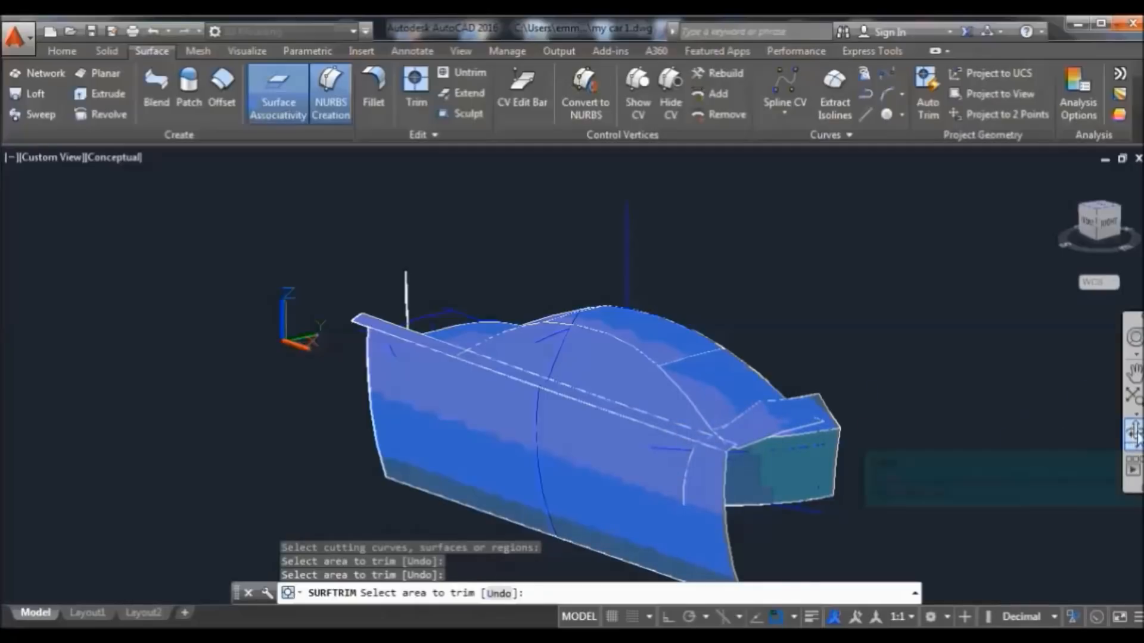
click(1133, 432)
drag(1046, 439, 748, 386)
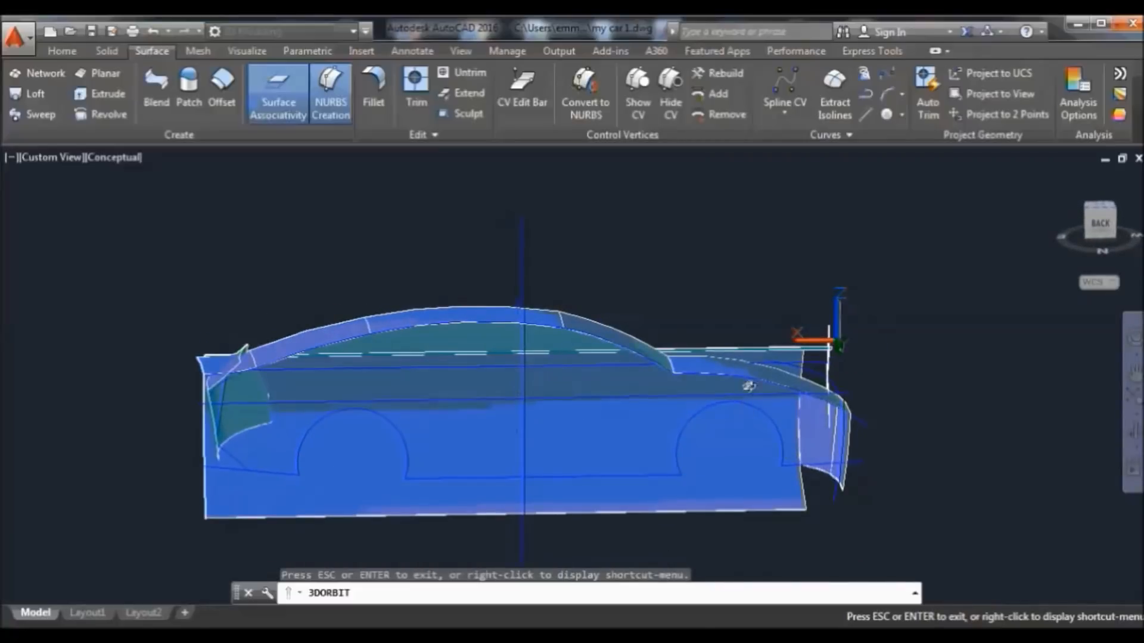
From an oblique end view, trim the front surface along the hood lip using the hood as cutter
drag(690, 318, 774, 397)
right_click(807, 250)
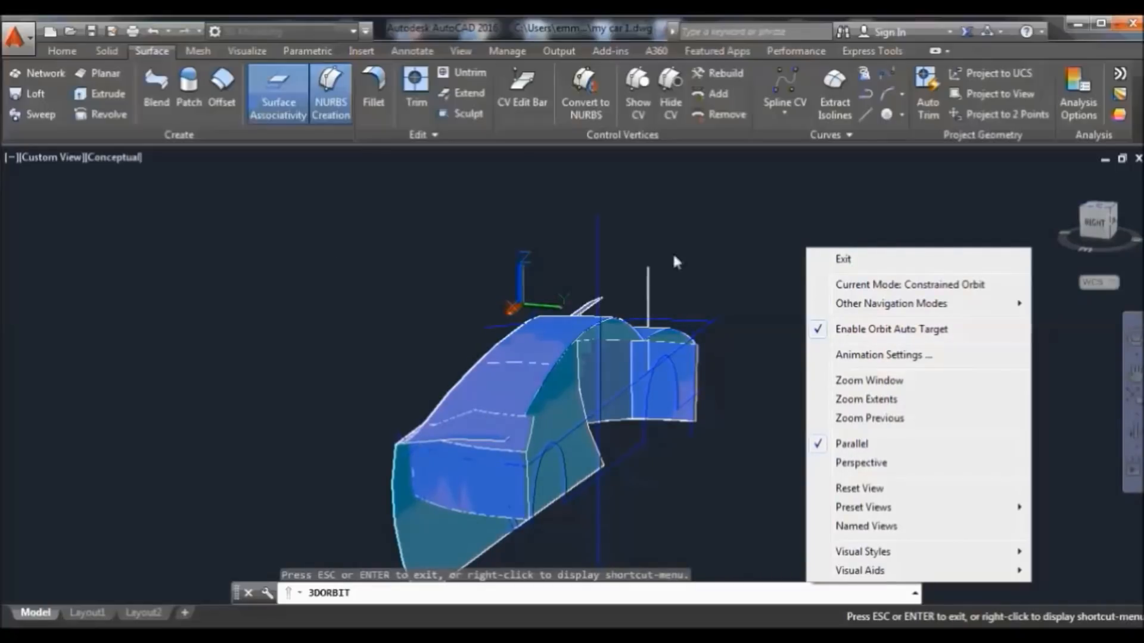
click(840, 258)
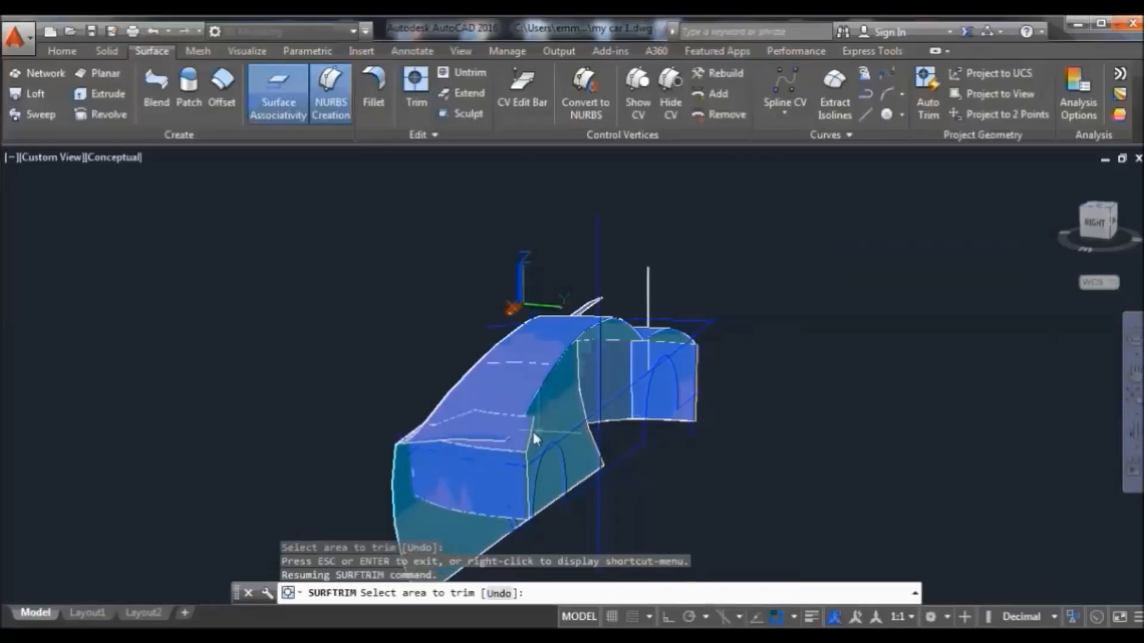
click(417, 86)
click(417, 438)
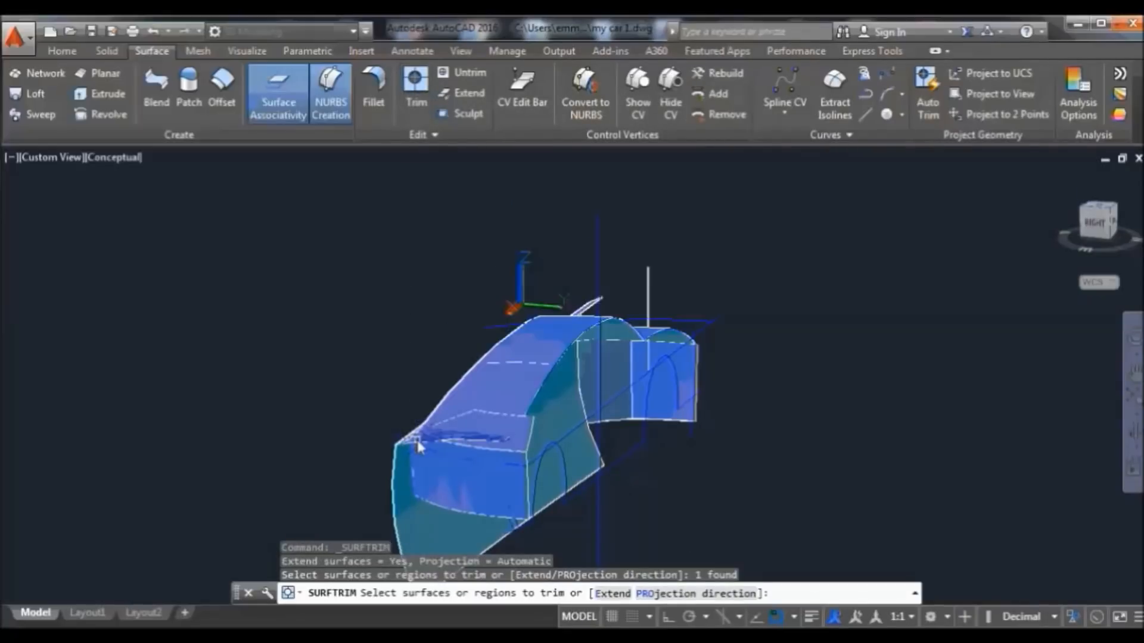
key(Return)
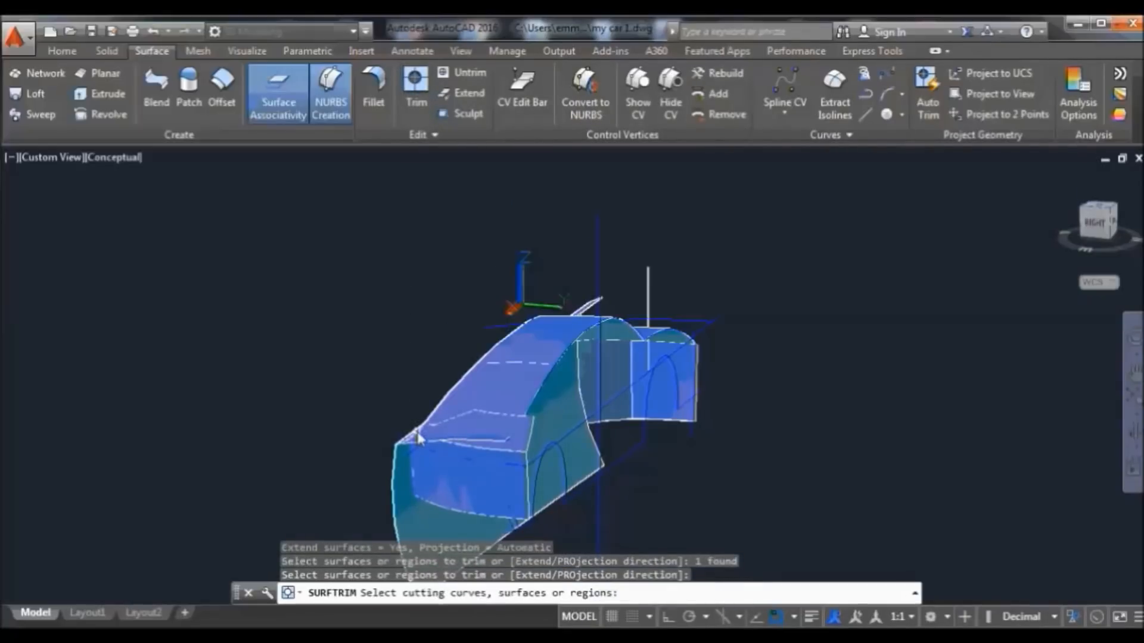
click(509, 425)
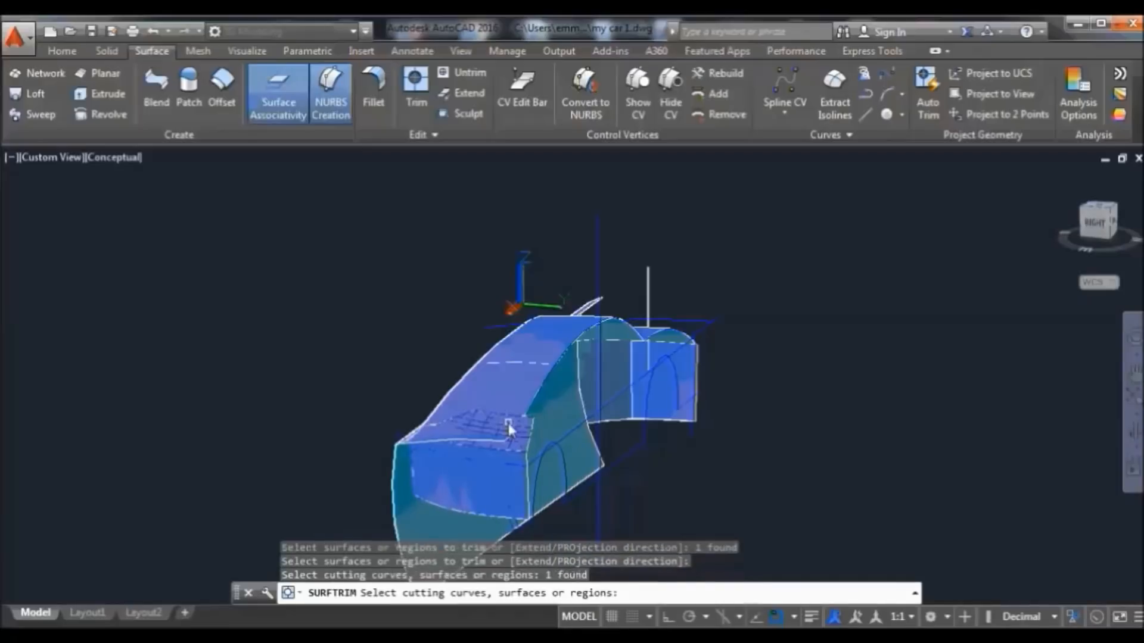
key(Return)
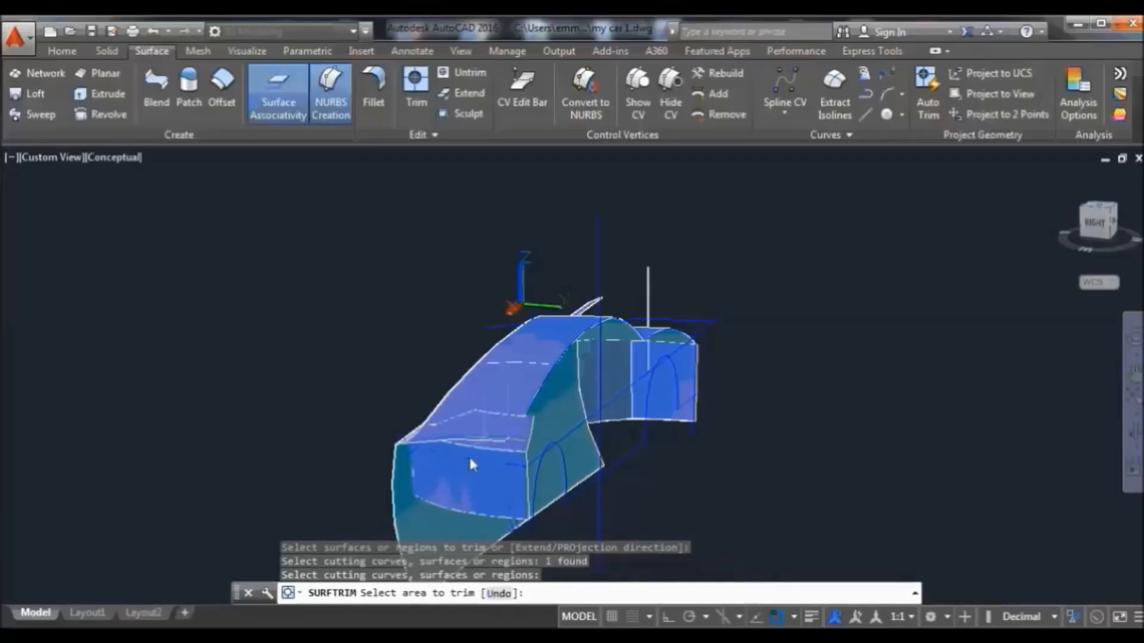
scroll(417, 441, up, 2)
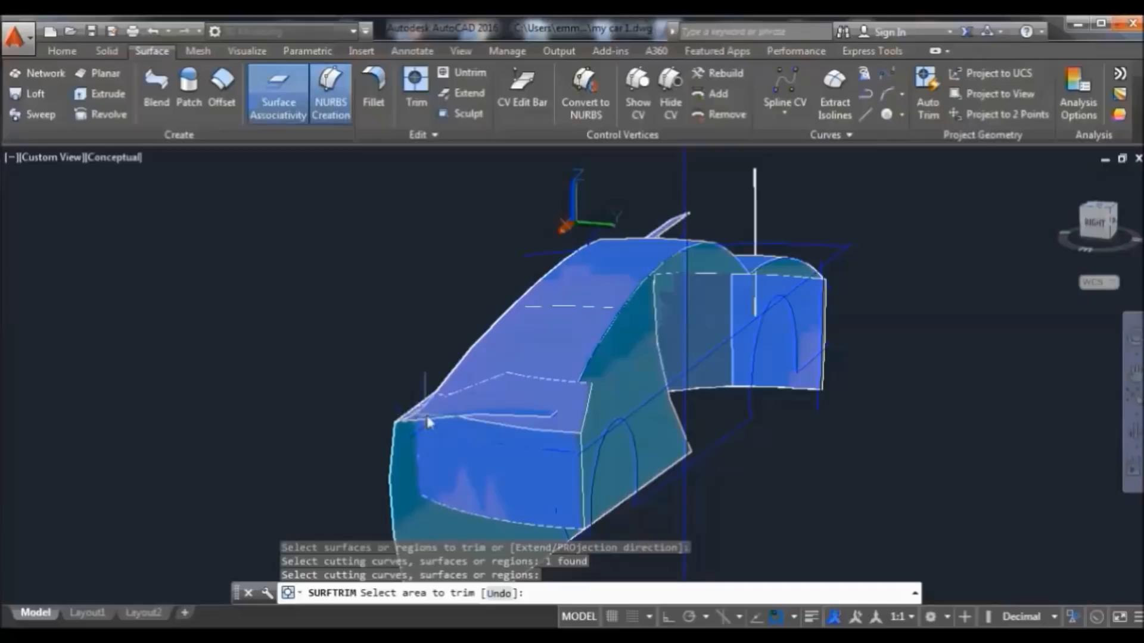
click(428, 422)
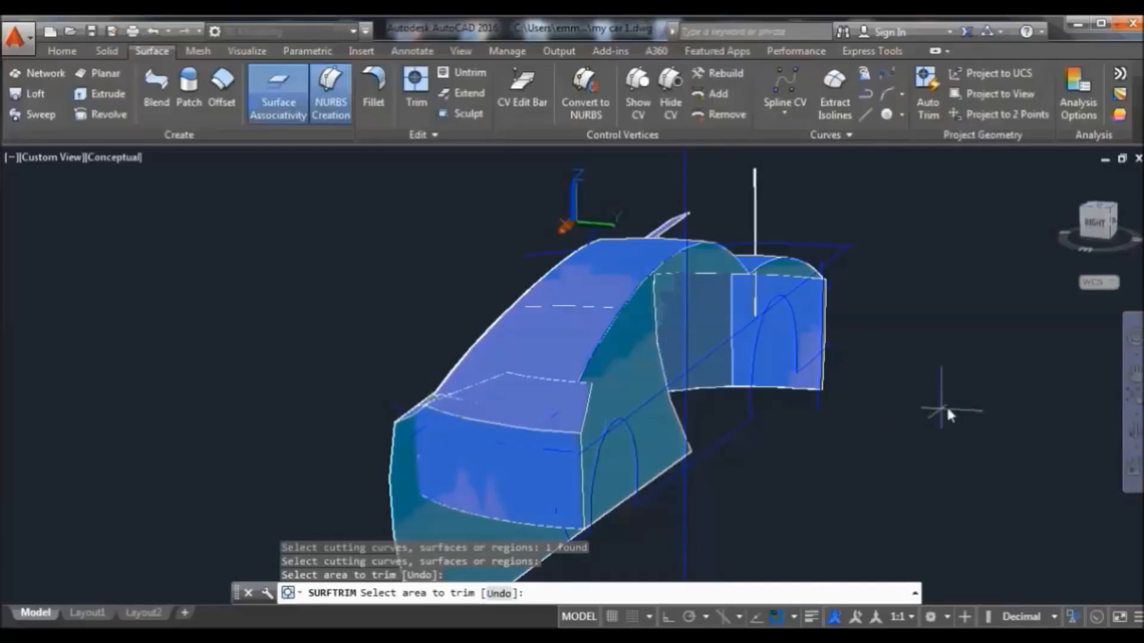
Trim away the lower front region of the bumper surface, using the front face as cutter
click(416, 87)
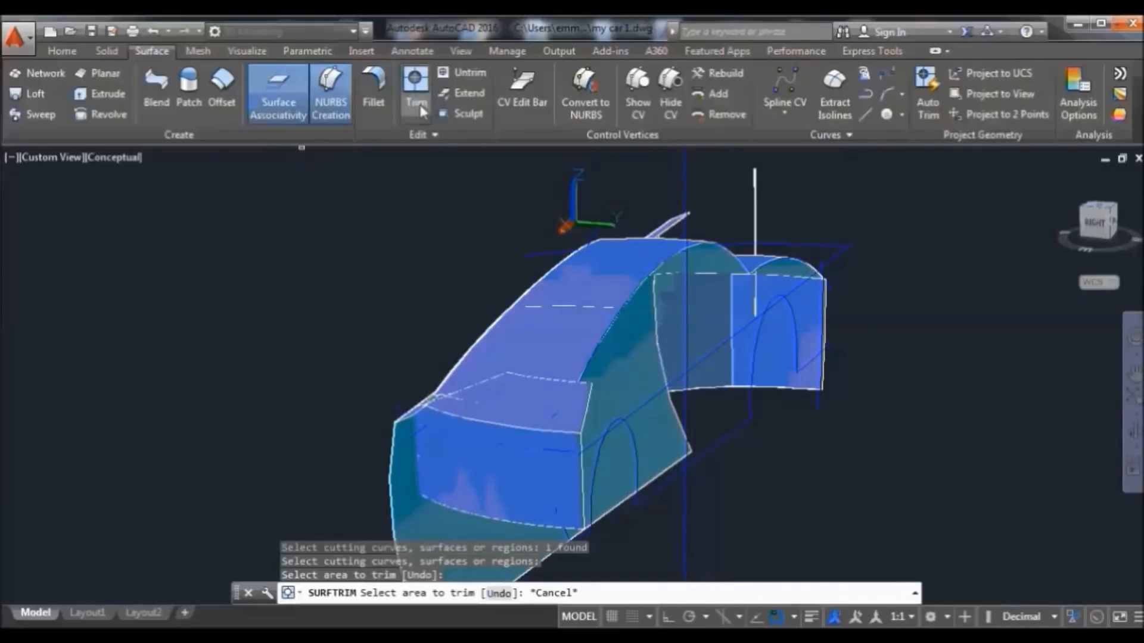
click(409, 542)
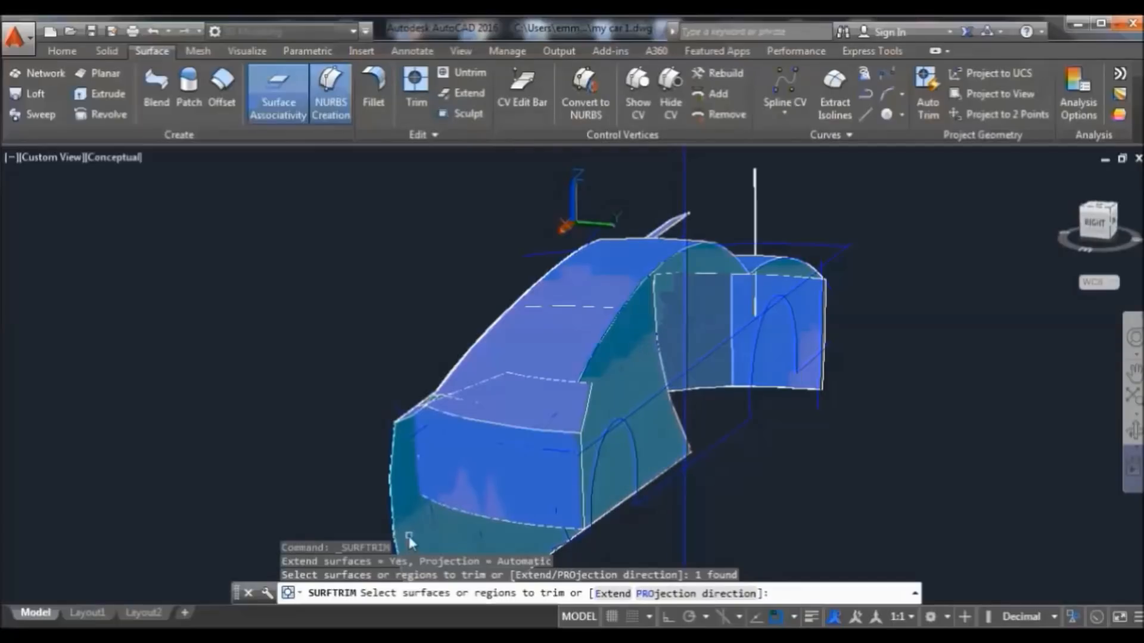
key(Return)
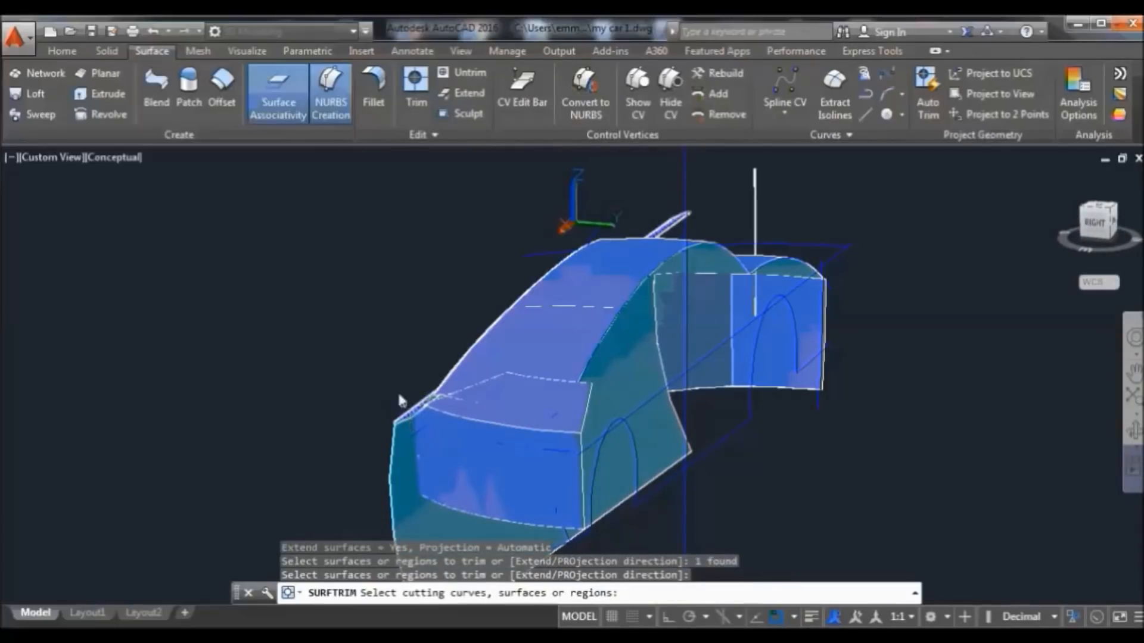
click(443, 482)
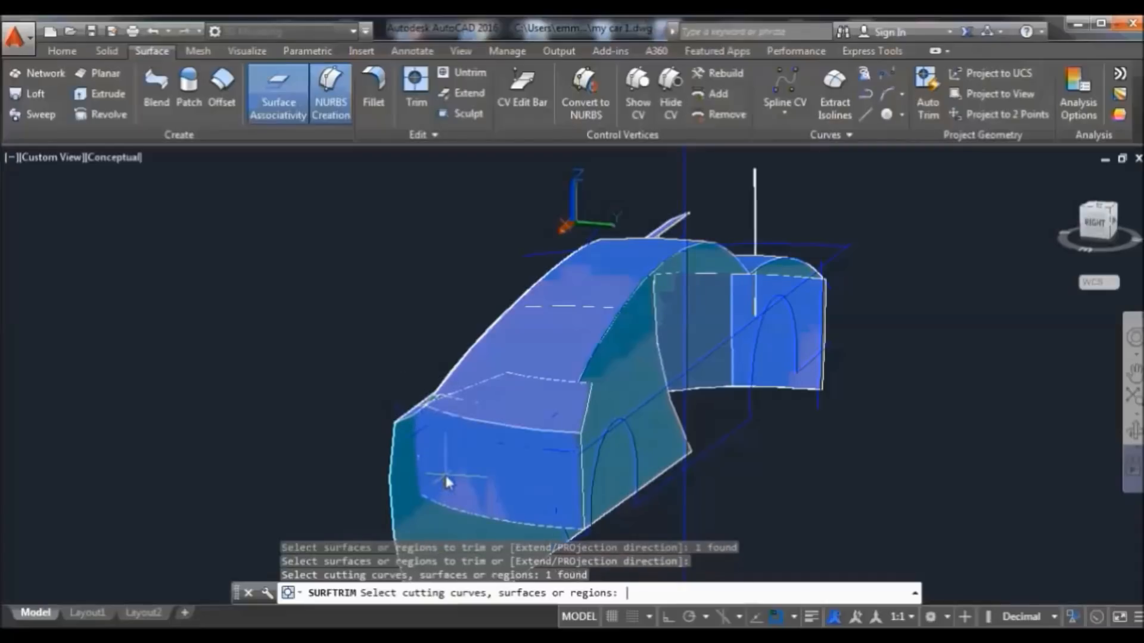
key(Return)
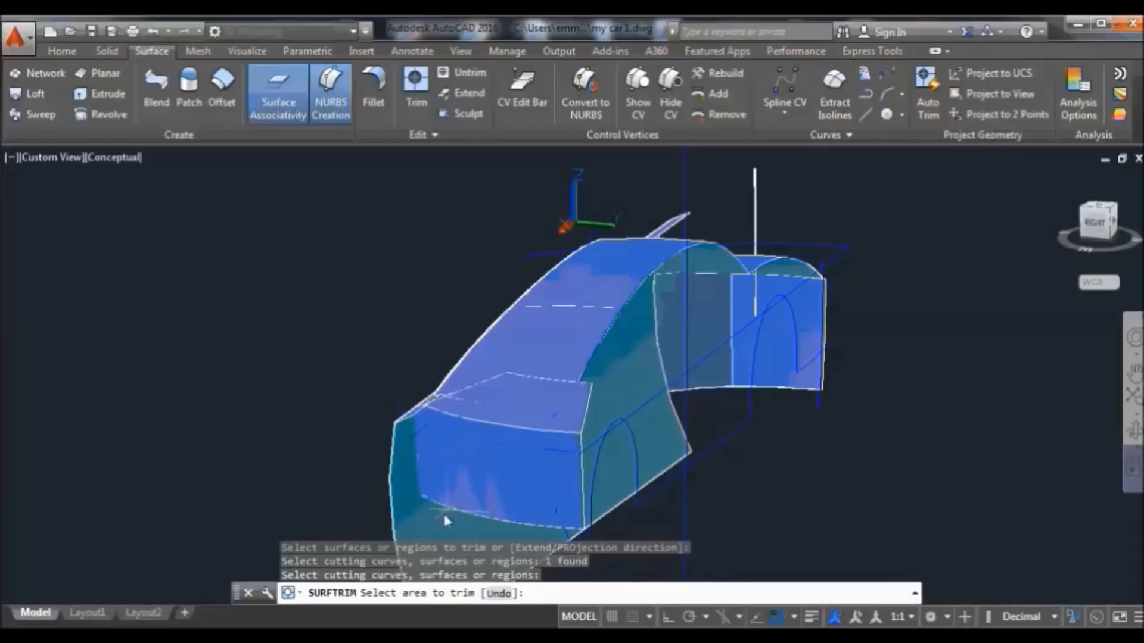
click(408, 520)
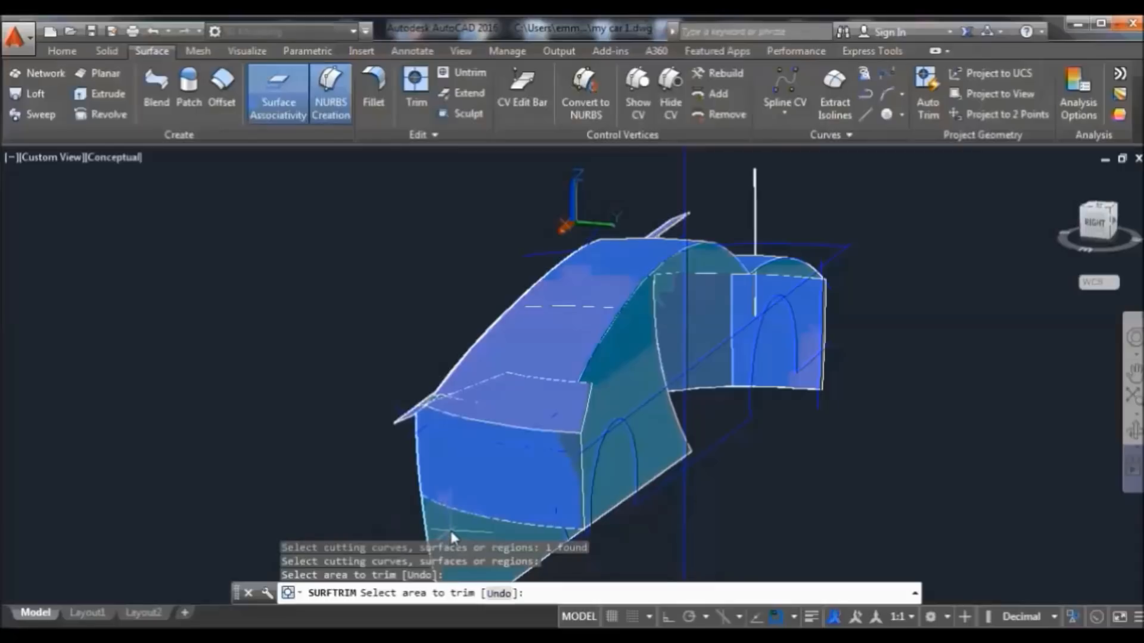
click(1134, 429)
drag(656, 510, 748, 542)
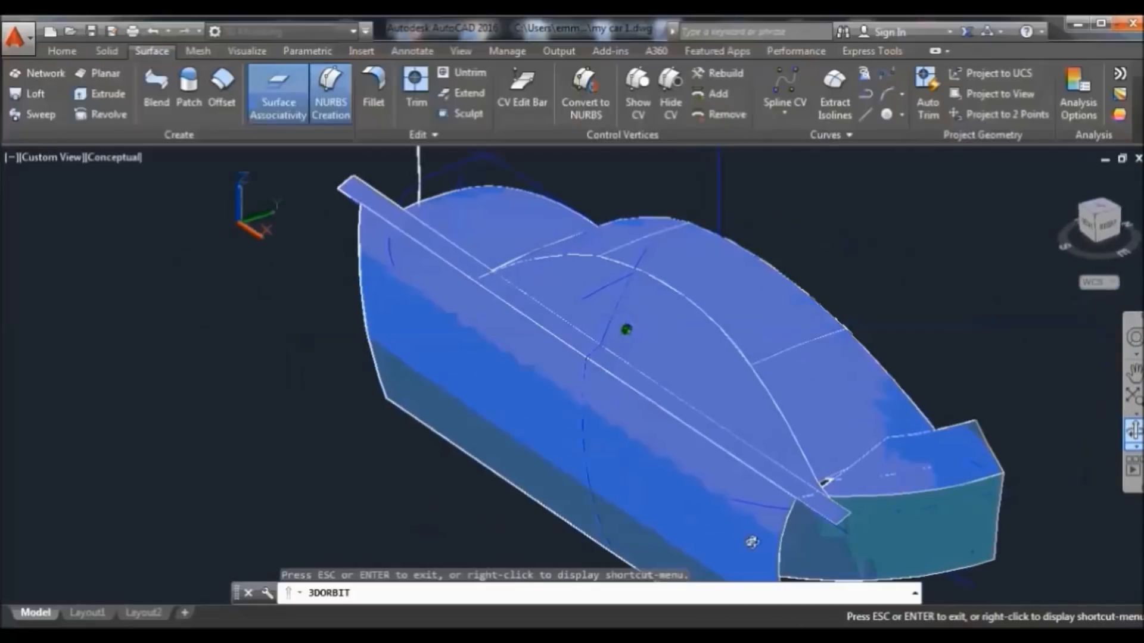
Trim the thin side strip's overhanging end using the grille surface as the cutter
right_click(886, 332)
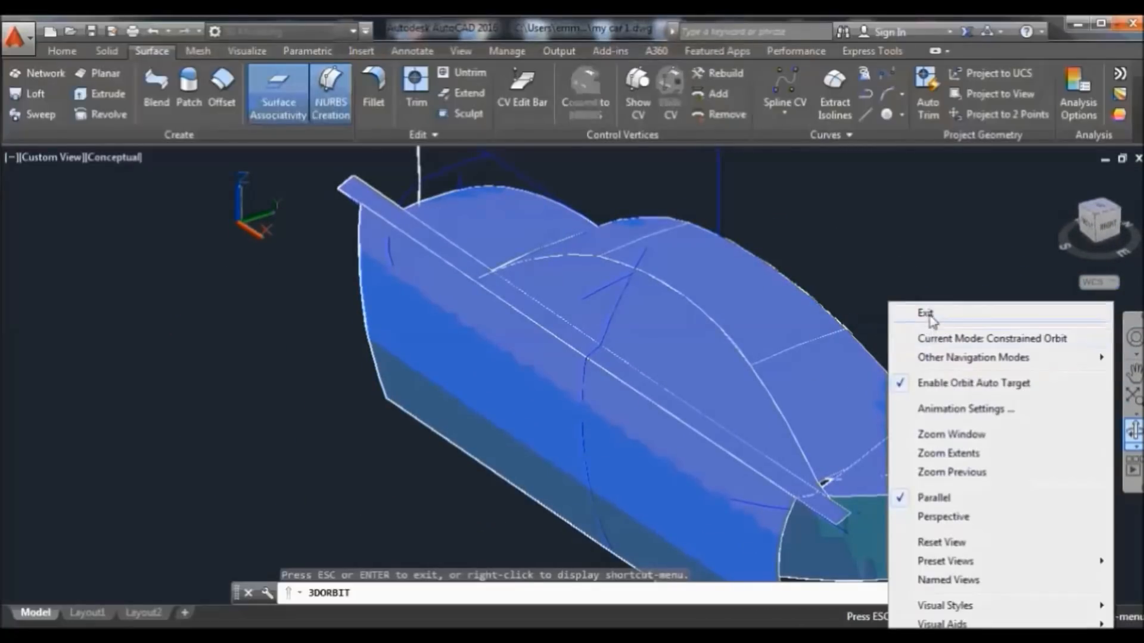
click(925, 313)
key(Return)
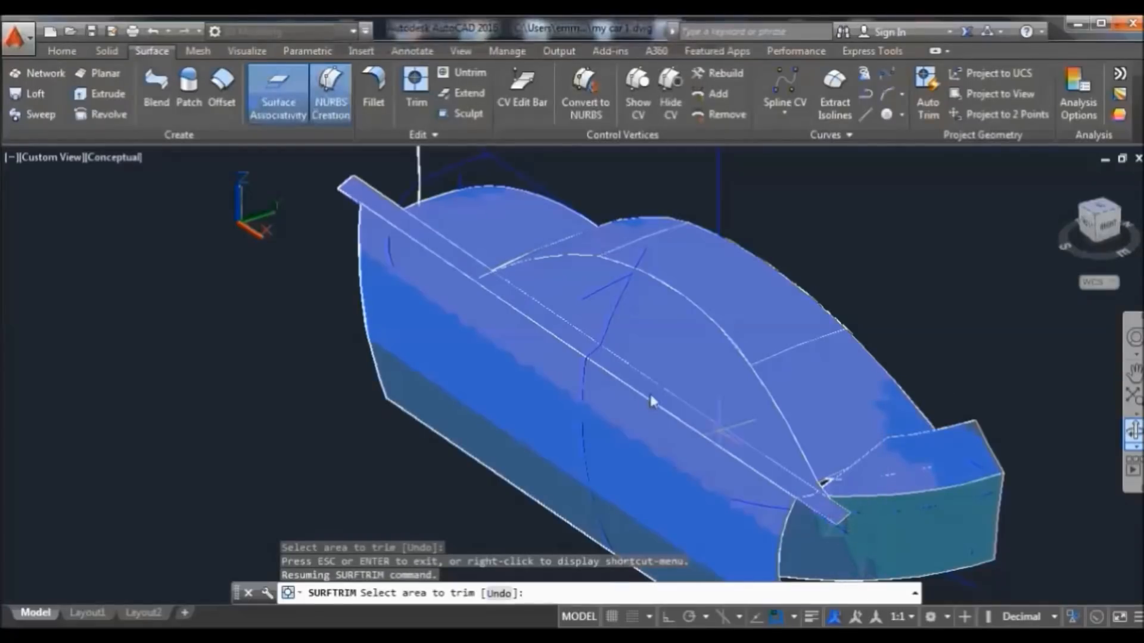
key(Return)
click(830, 509)
key(Return)
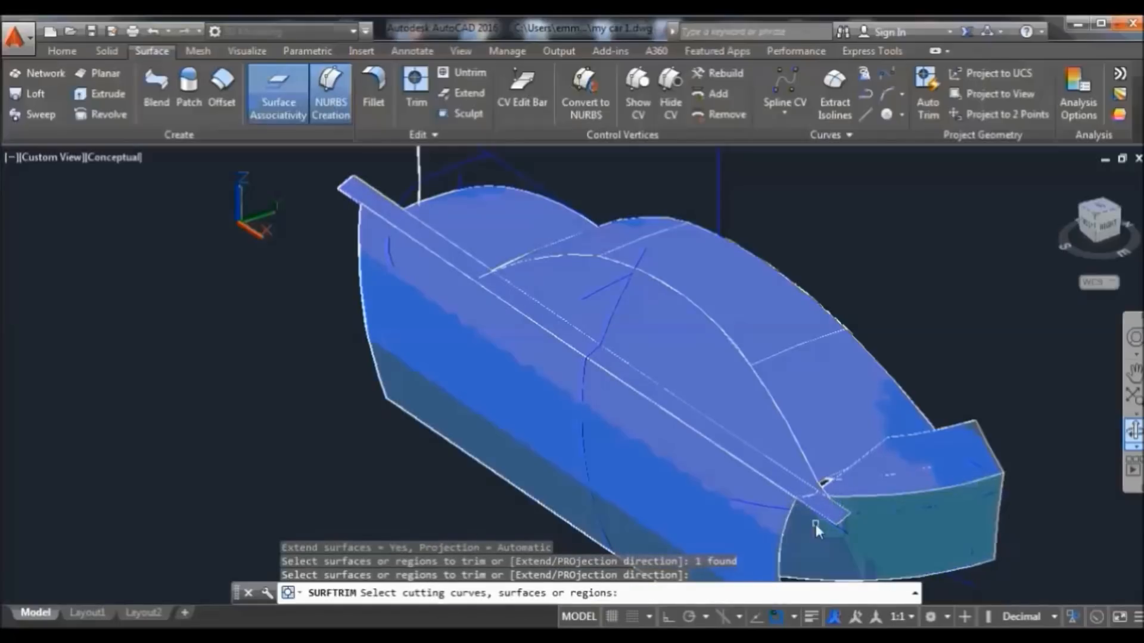
click(819, 527)
key(Return)
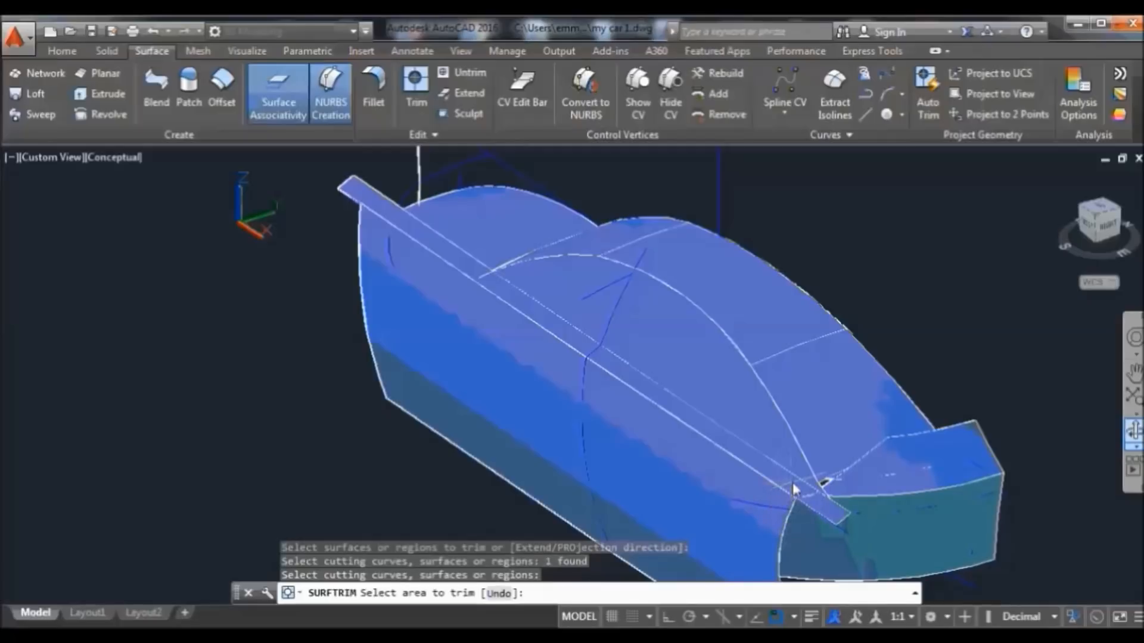
click(830, 512)
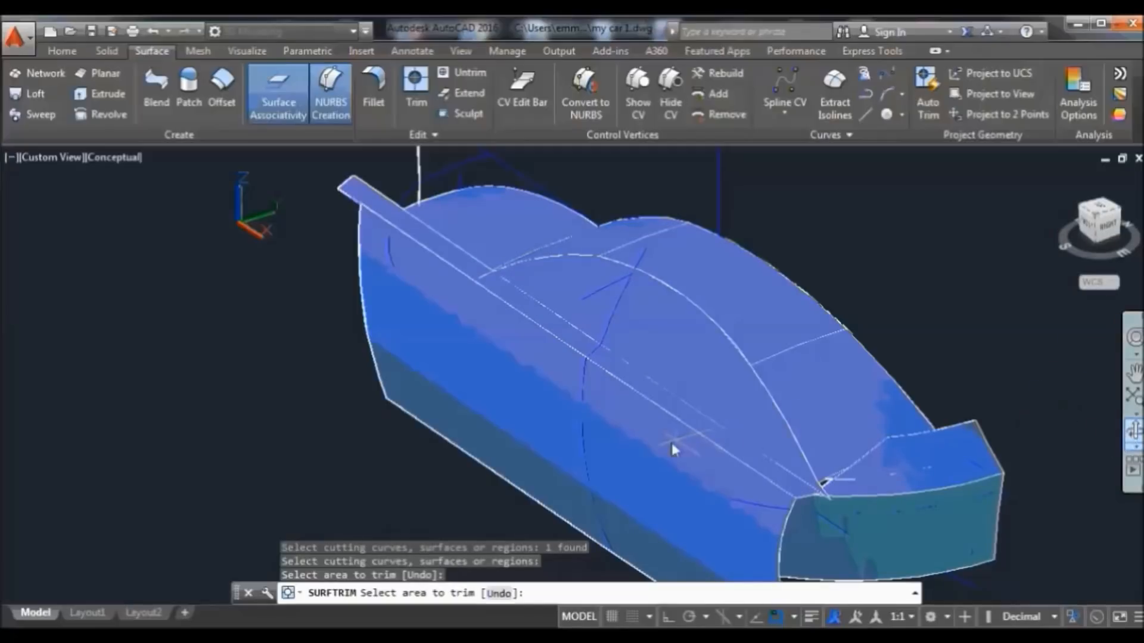
Try trimming the car's side surface, then orbit the car round to a side view
click(752, 453)
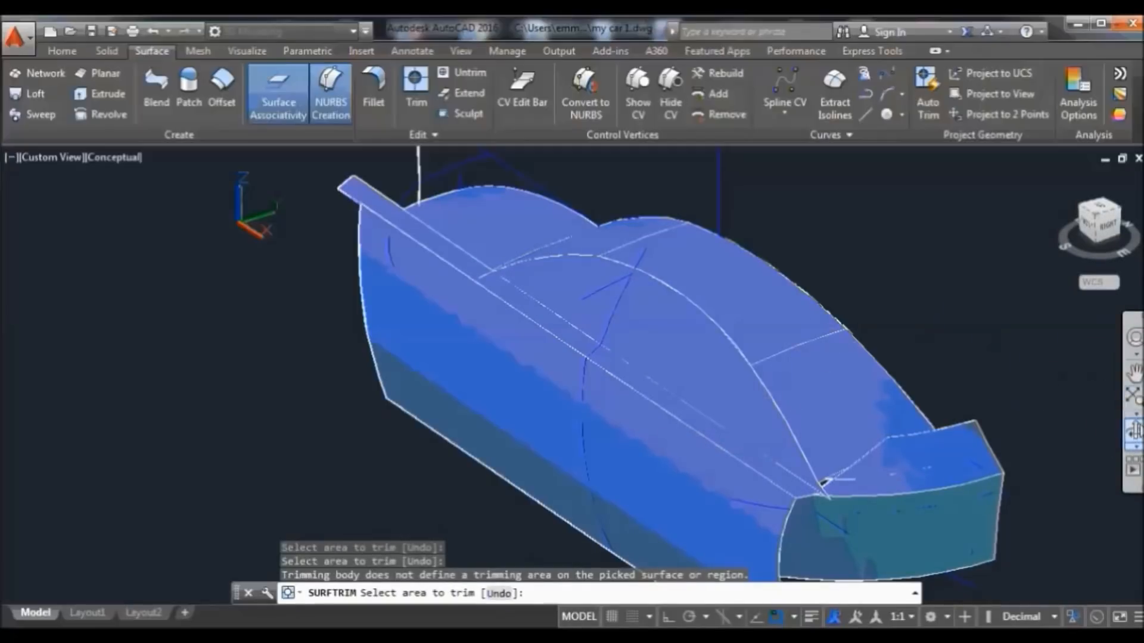
click(1133, 429)
drag(1014, 393, 723, 394)
Trim the small rear surface back to the rear vertical edge curve
right_click(835, 177)
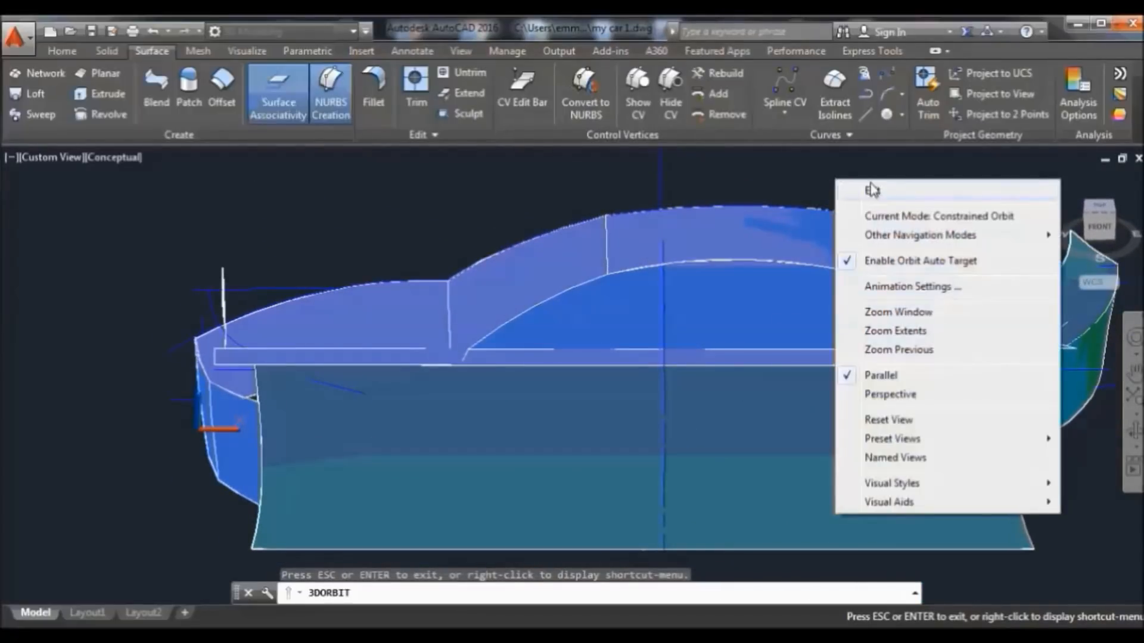
click(871, 189)
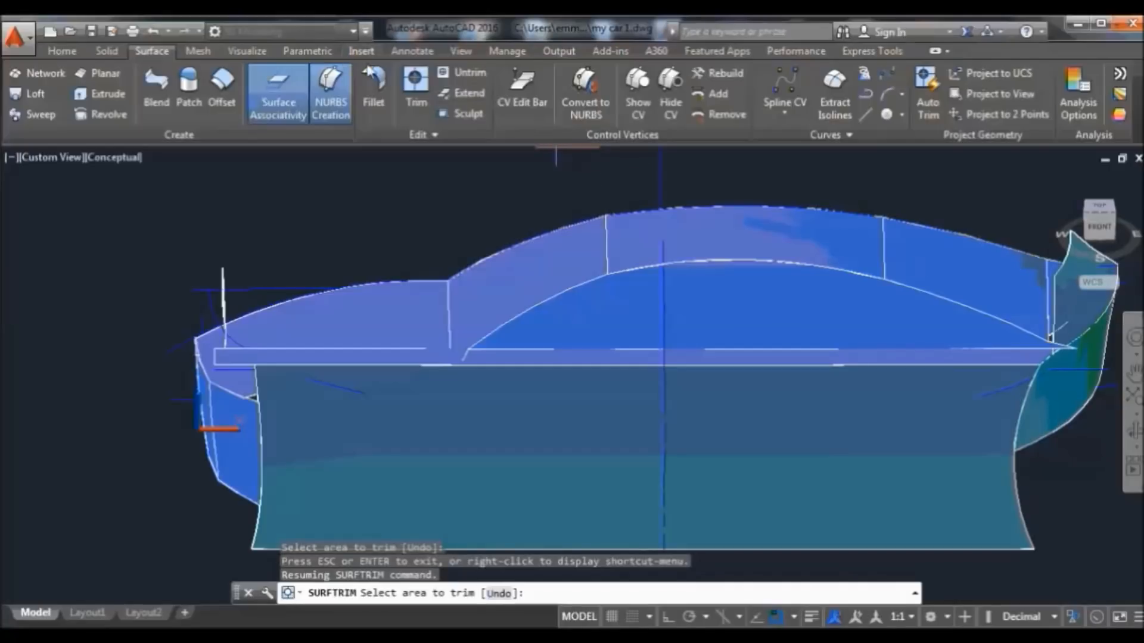
click(416, 86)
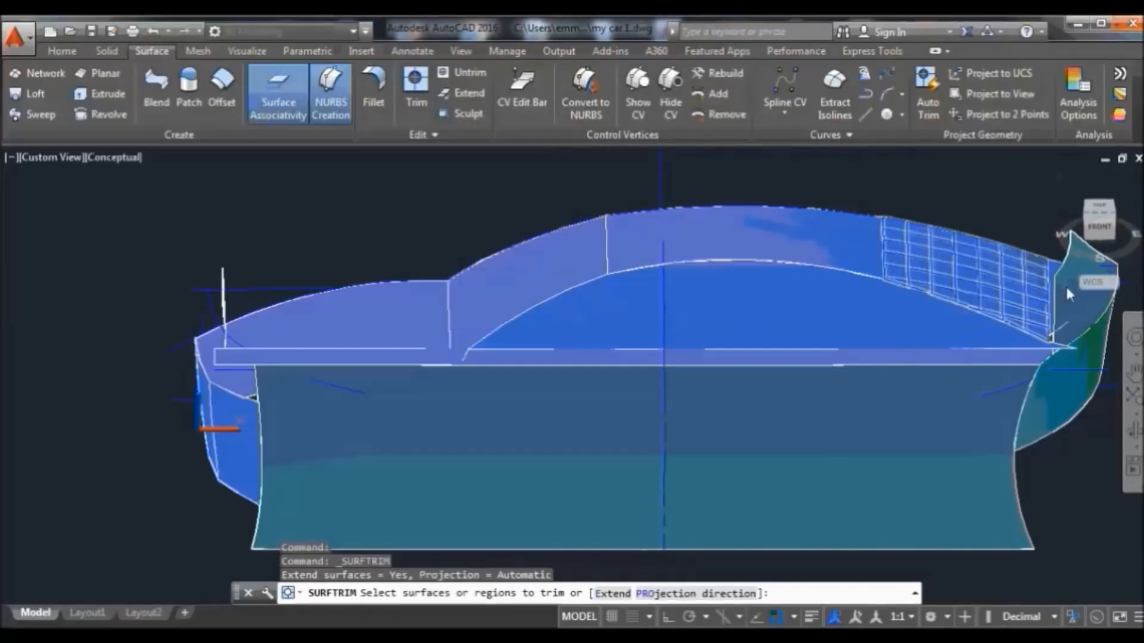
click(1056, 300)
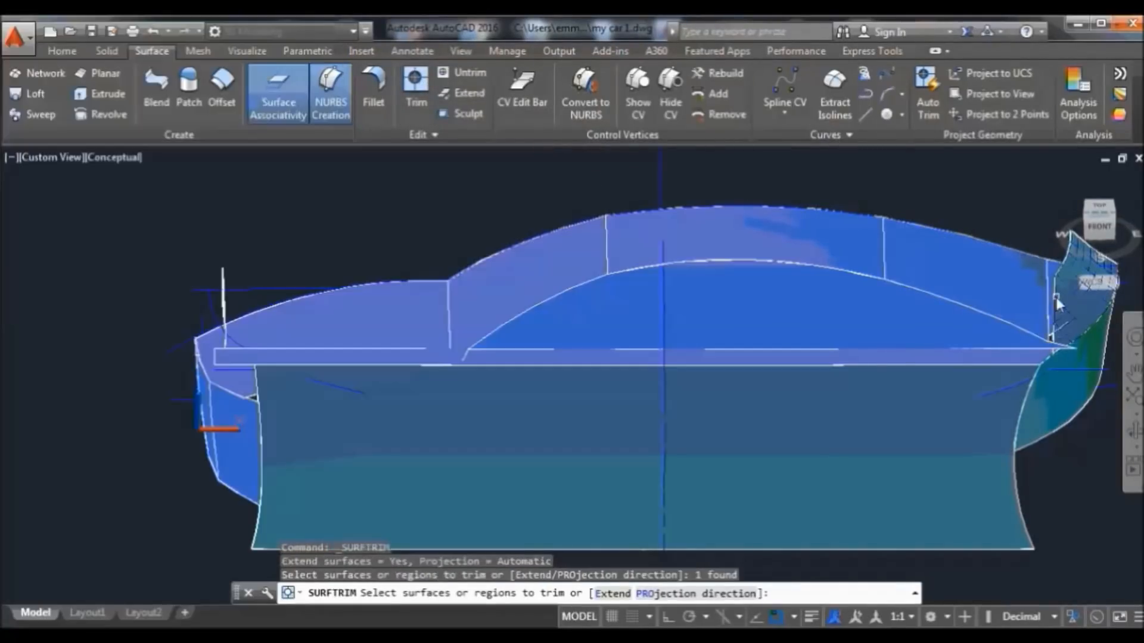
key(Return)
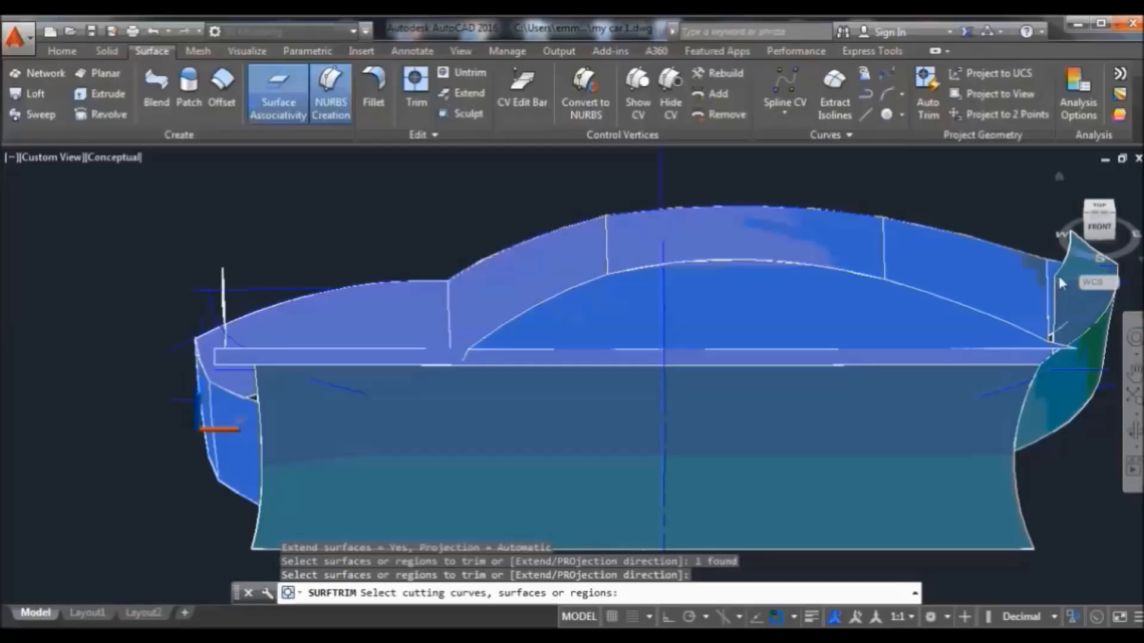
scroll(1060, 284, up, 2)
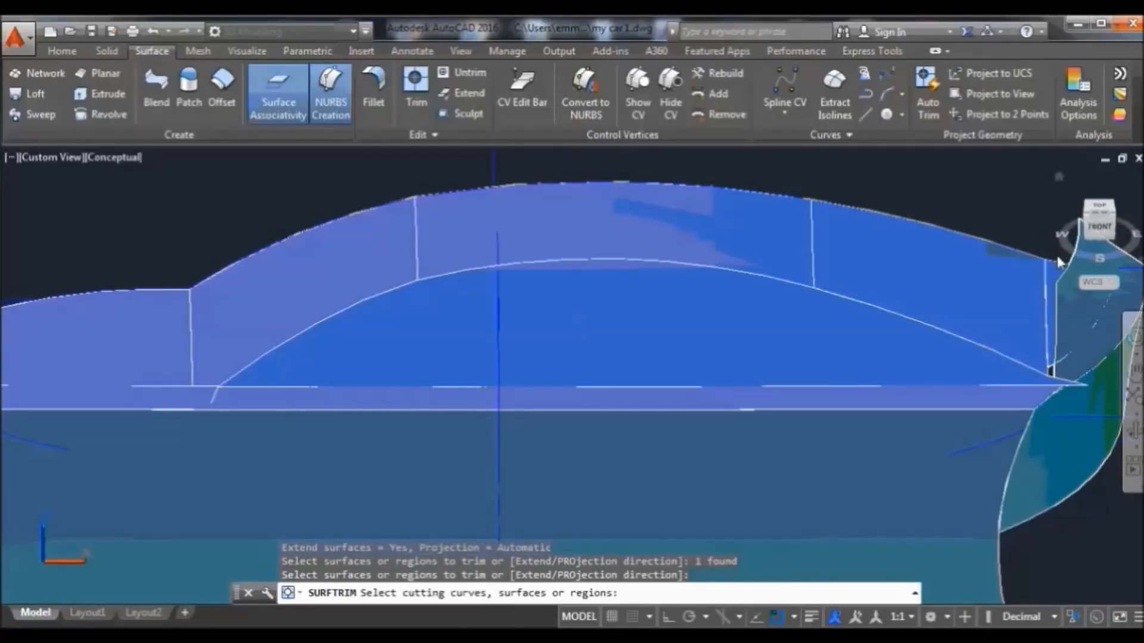
click(1051, 342)
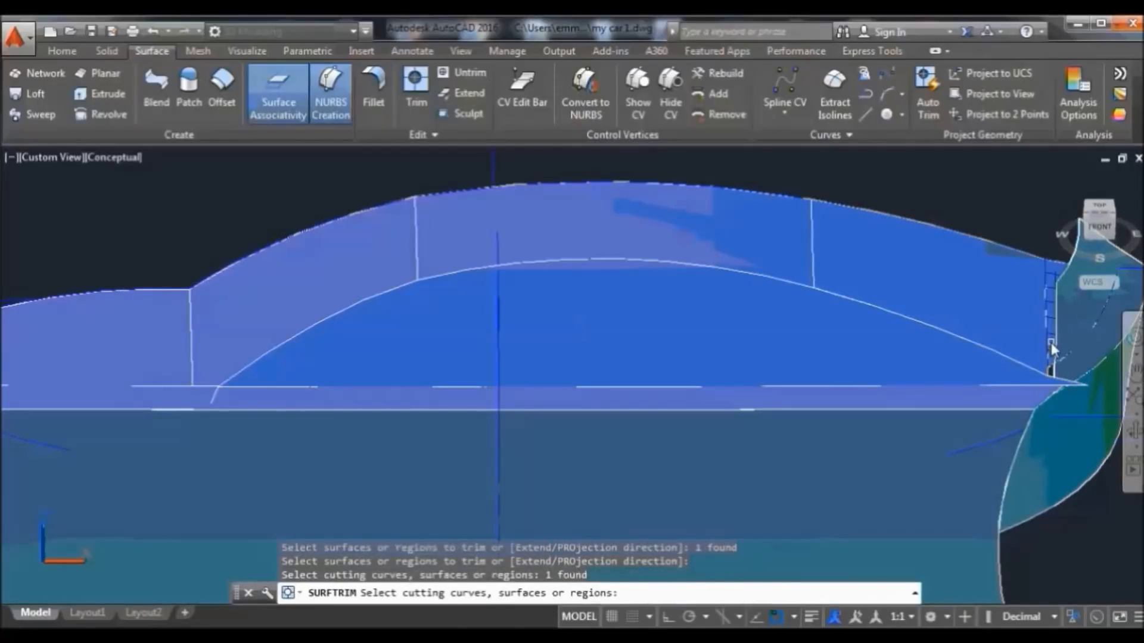
key(Return)
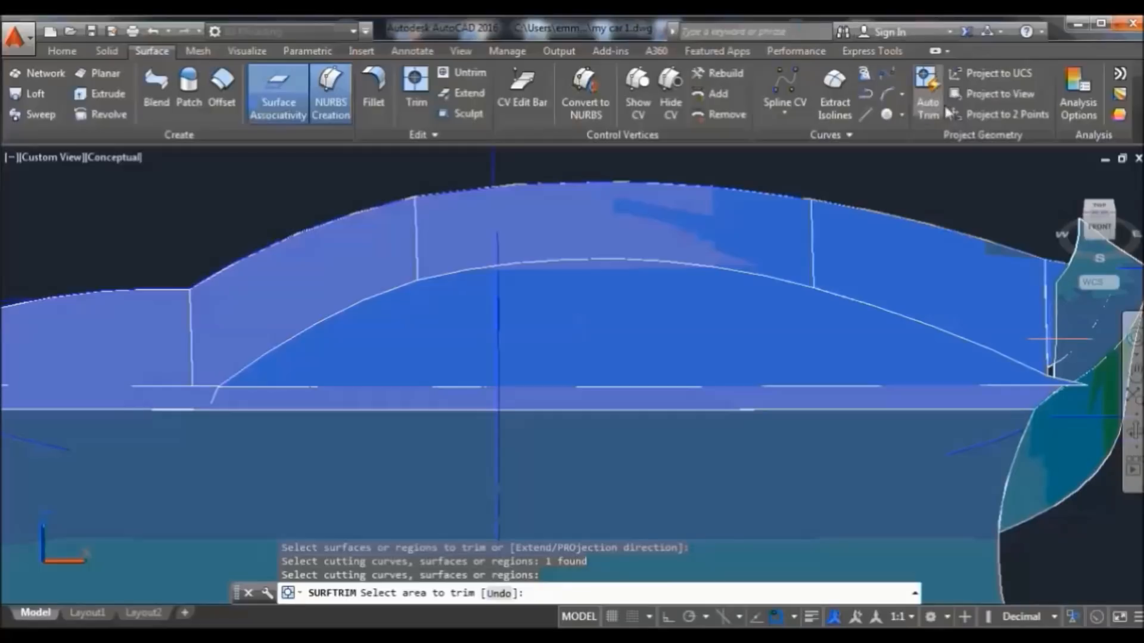
click(1070, 327)
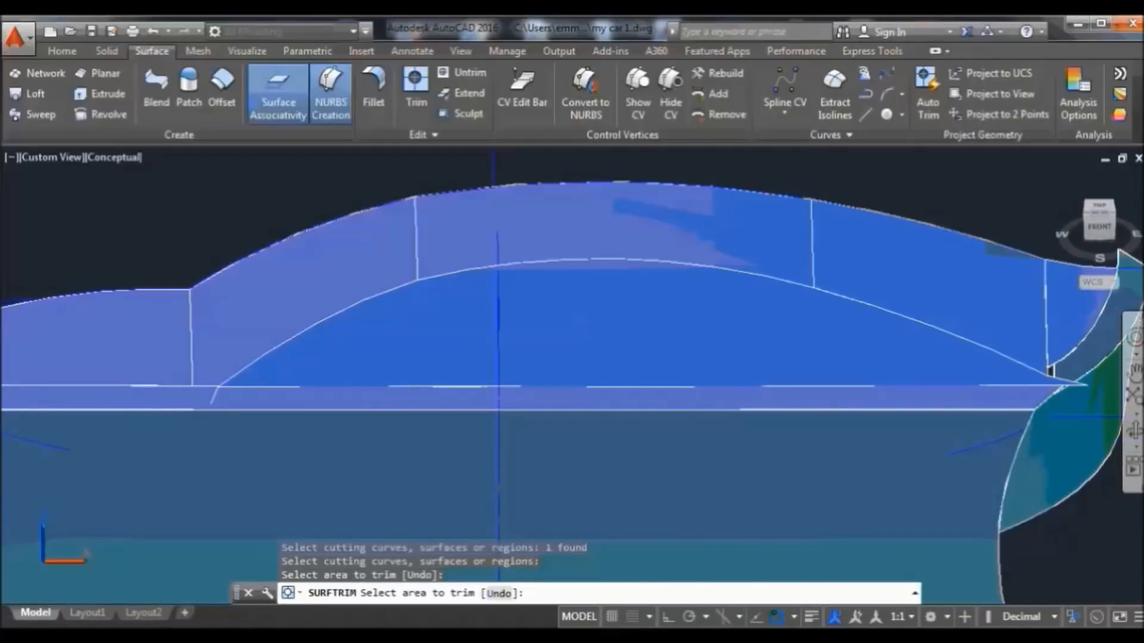
Orbit the car round to a side view
click(1133, 429)
drag(1047, 365, 808, 445)
drag(635, 514, 825, 477)
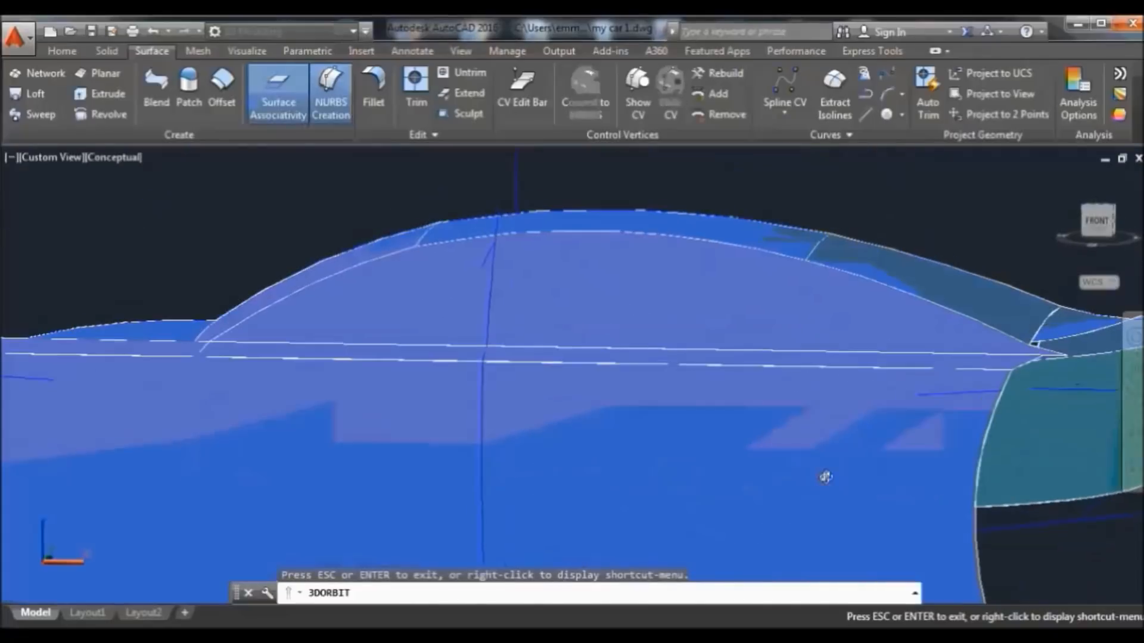
Swing out to a wider three-quarter view and start a side-strip trim, then cancel it
drag(588, 468, 678, 472)
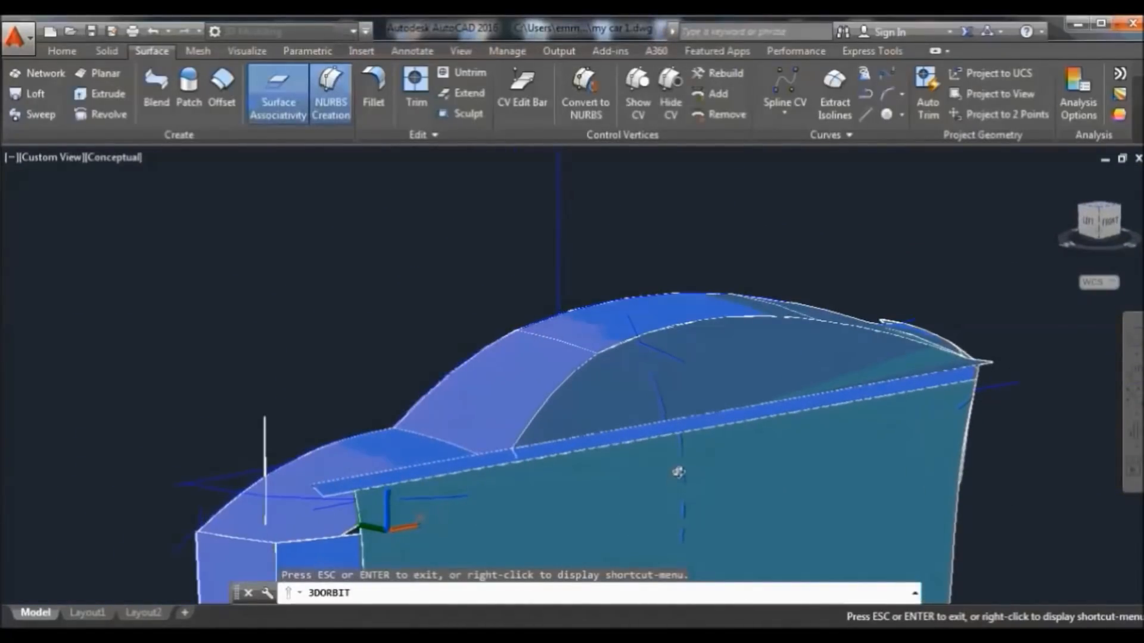
right_click(387, 237)
click(448, 248)
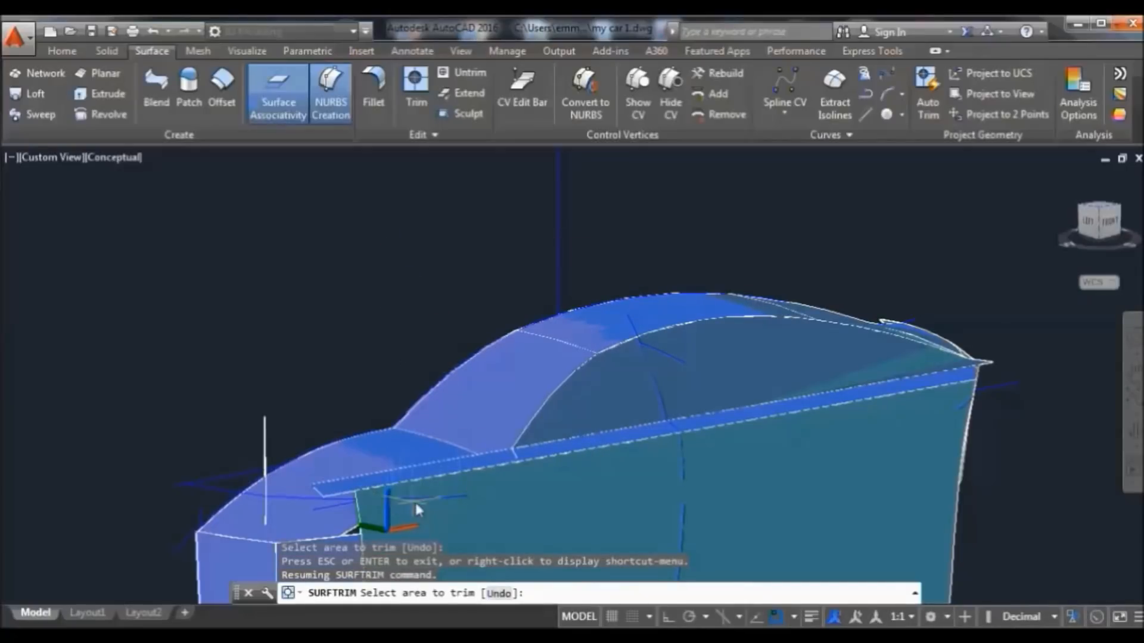
click(416, 83)
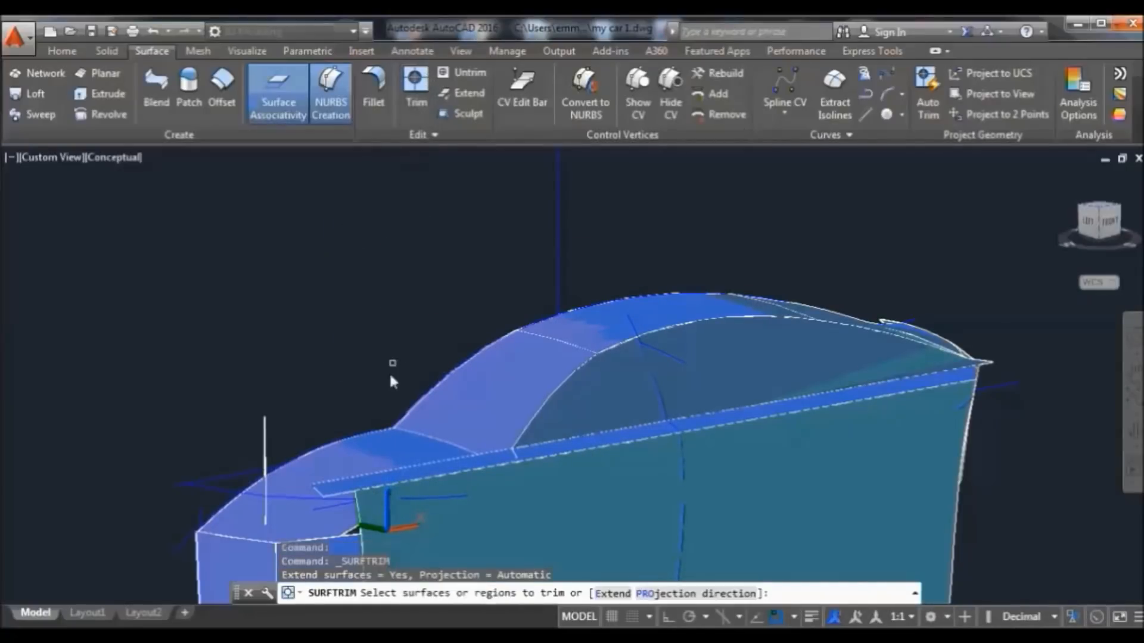
click(387, 489)
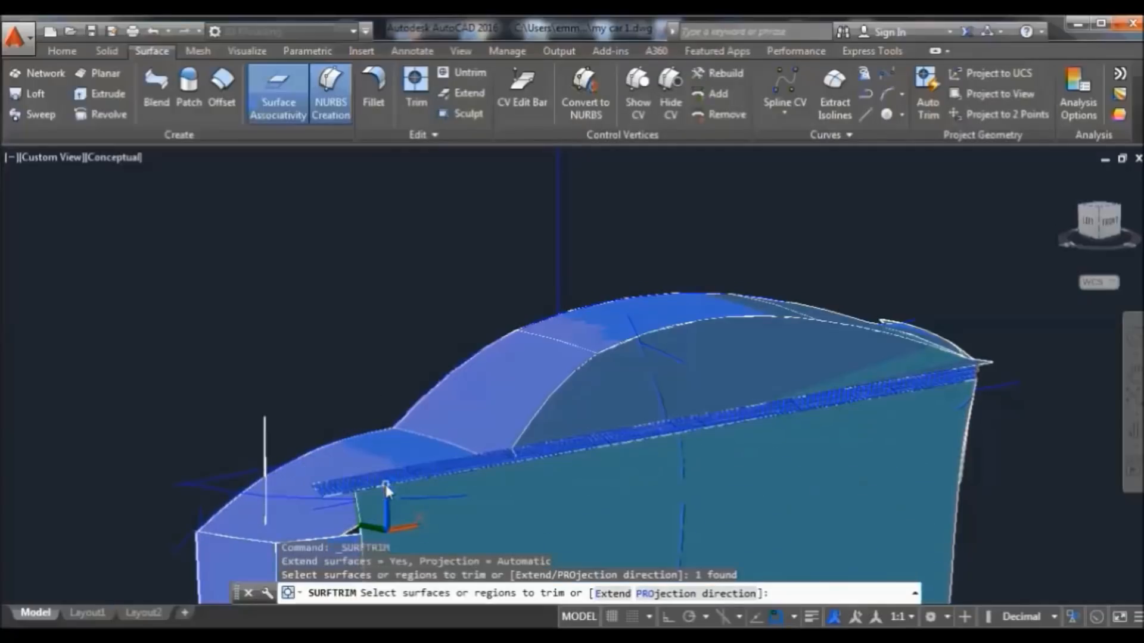
click(415, 495)
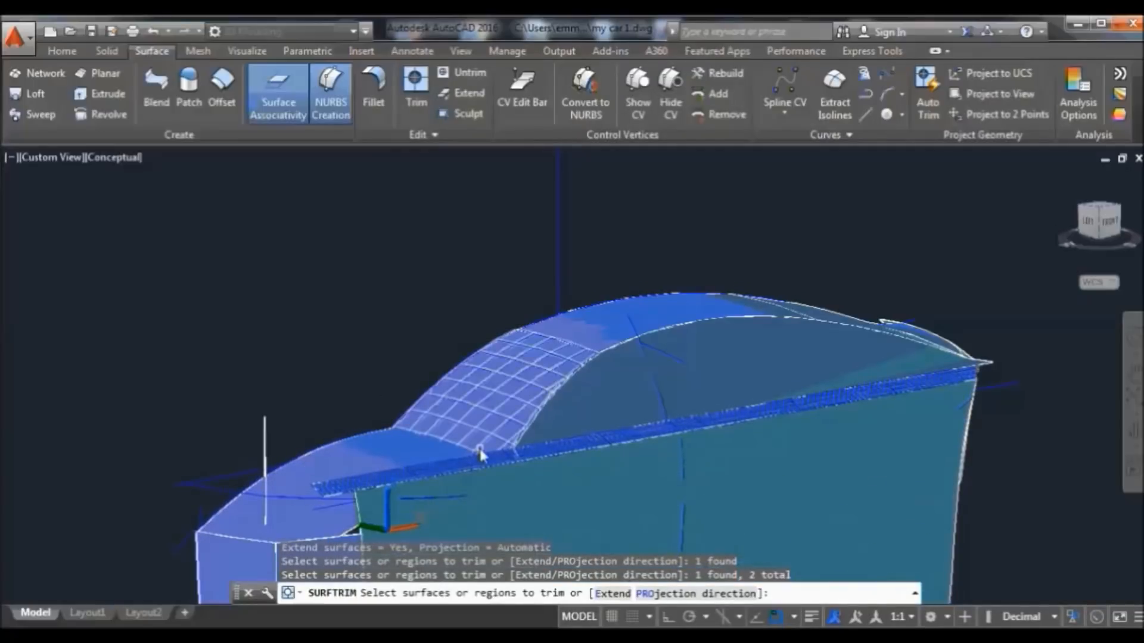
key(Escape)
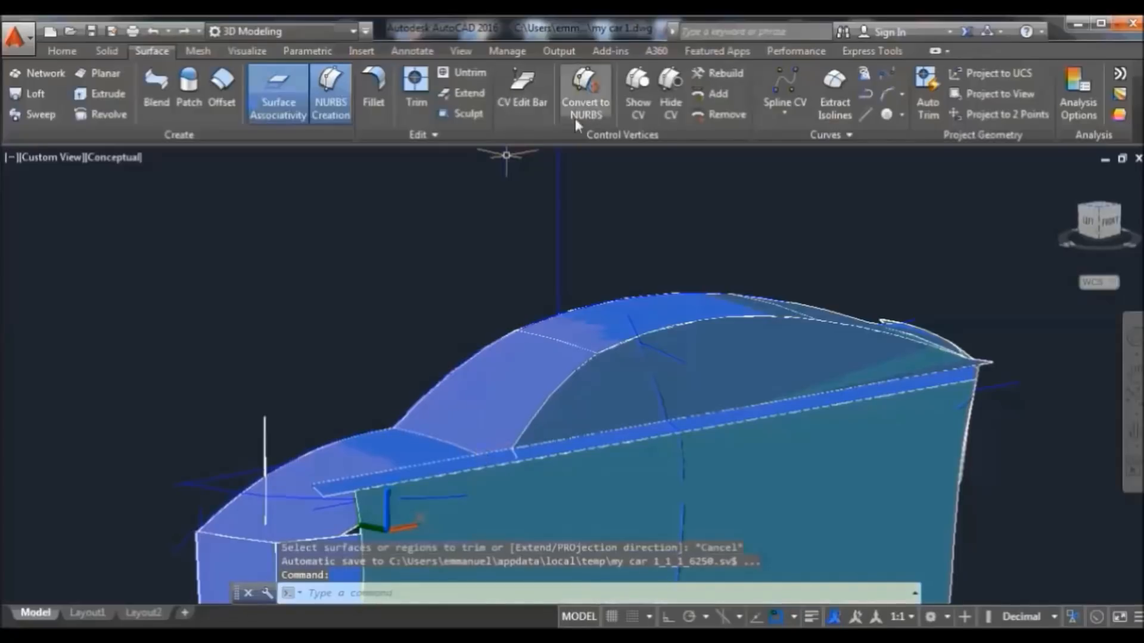
Trim the side surface and upper strip using a curve, the hood and a third cutter
click(380, 490)
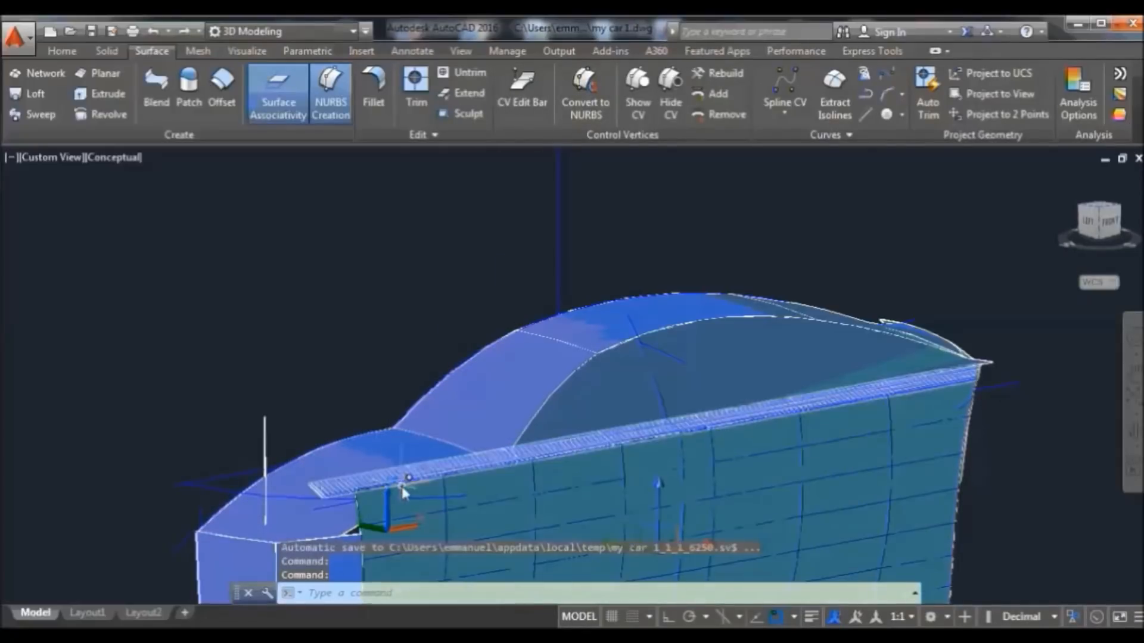
click(462, 465)
click(416, 82)
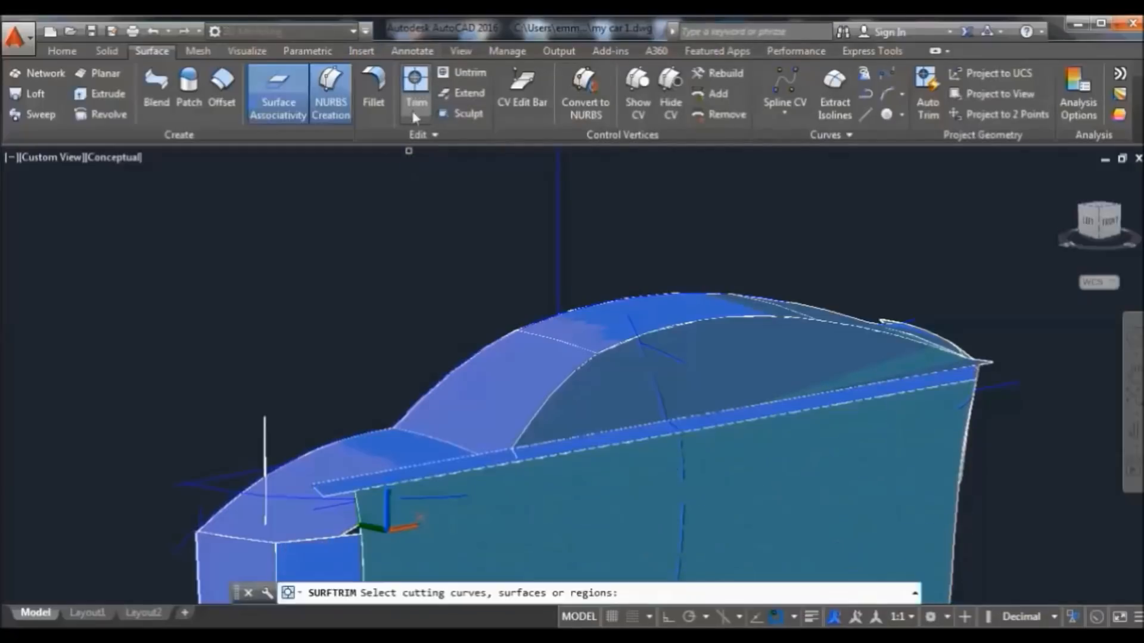
click(430, 498)
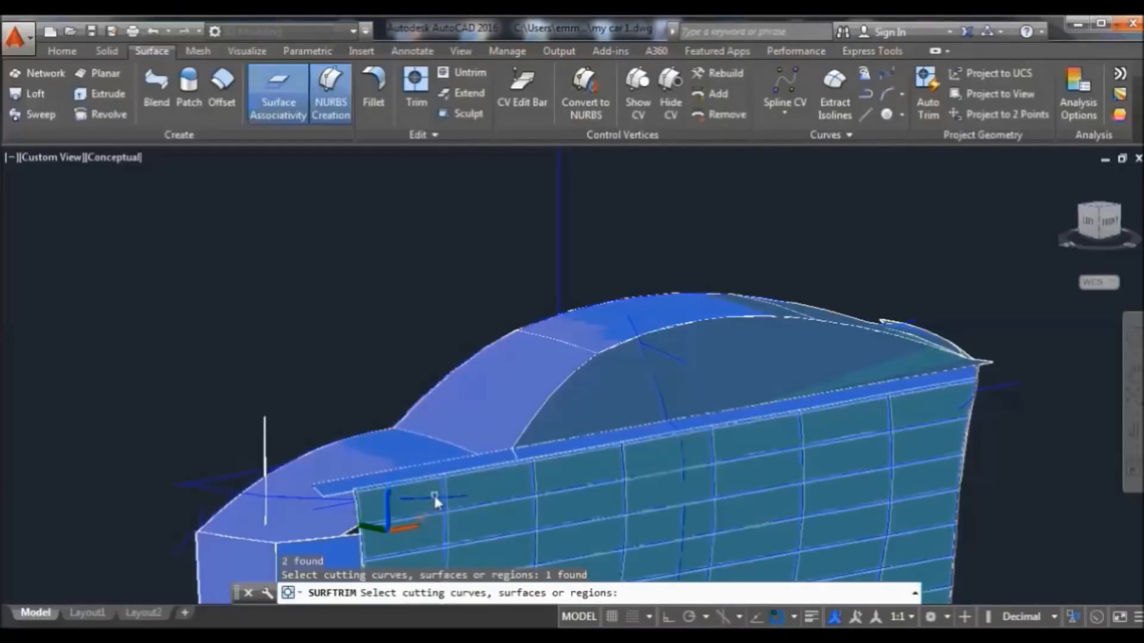
click(432, 455)
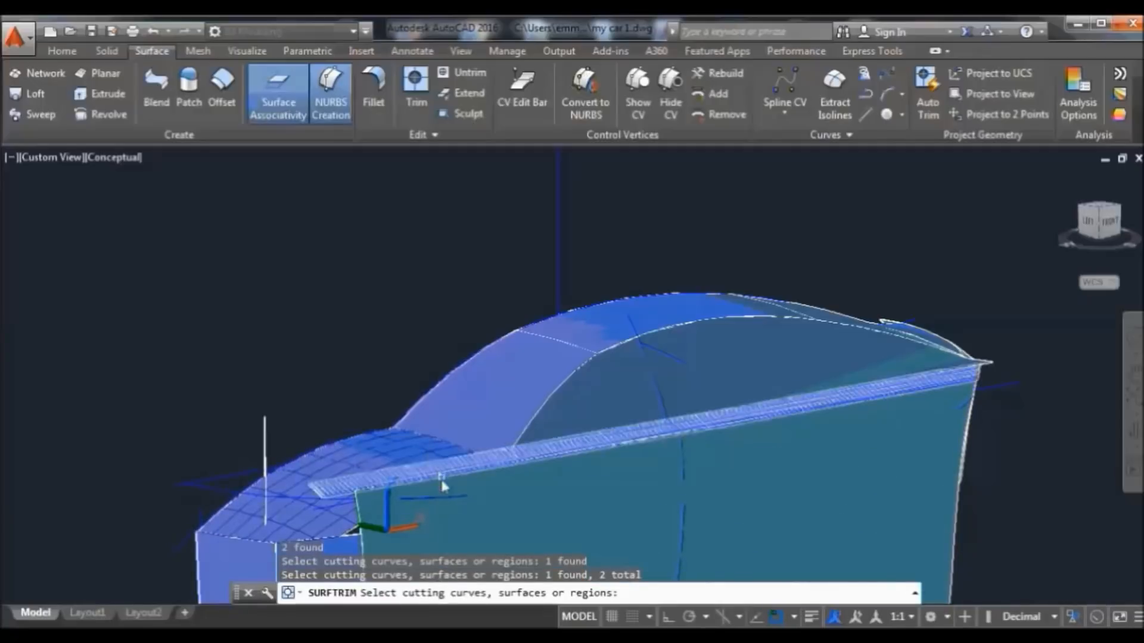
click(358, 541)
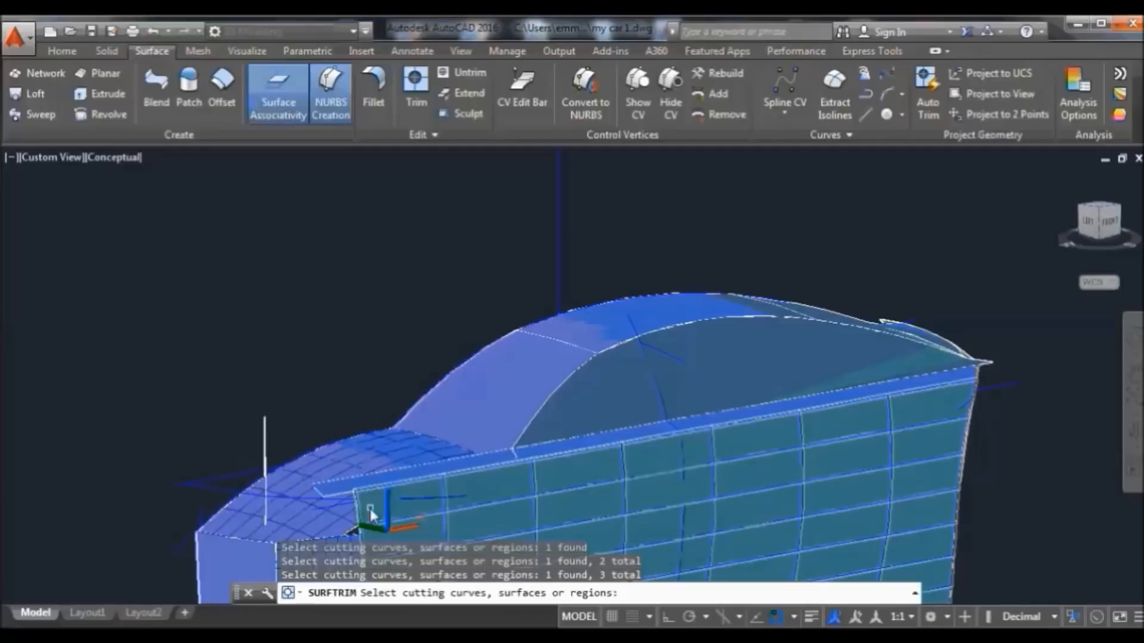
key(Return)
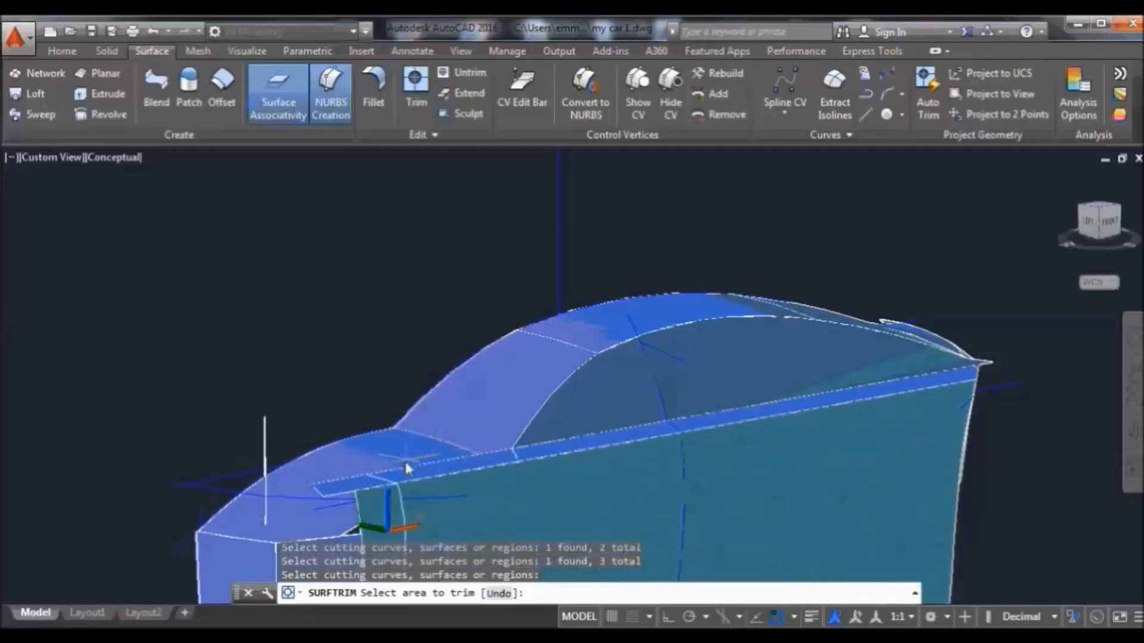
Remove the flap beside the front wheel arch, then undo that trim and zoom out
click(348, 486)
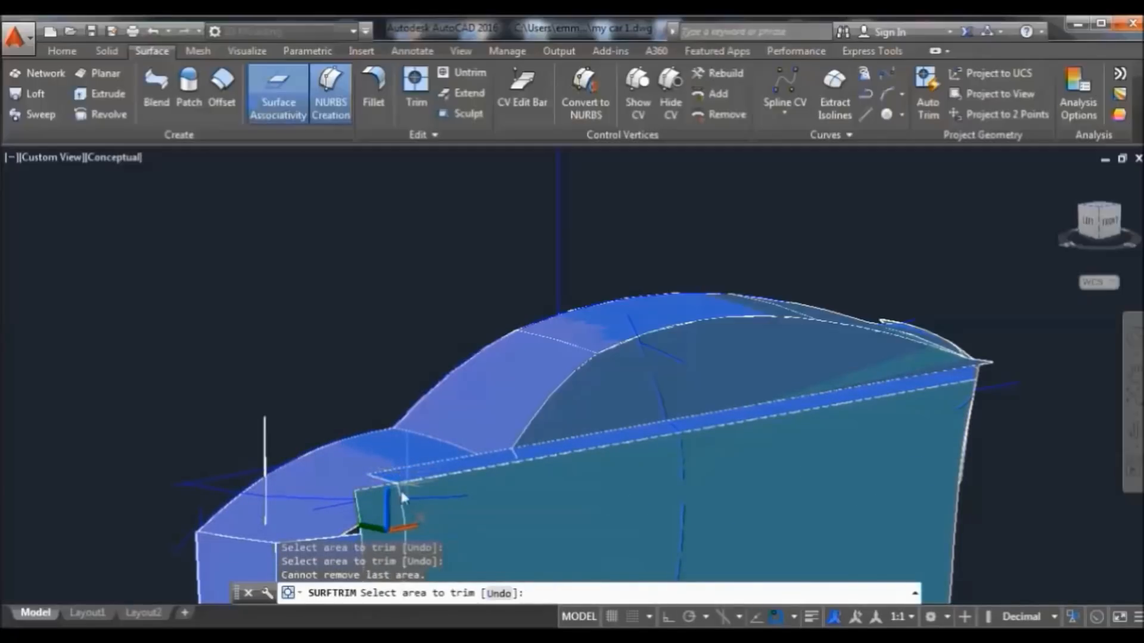
click(376, 498)
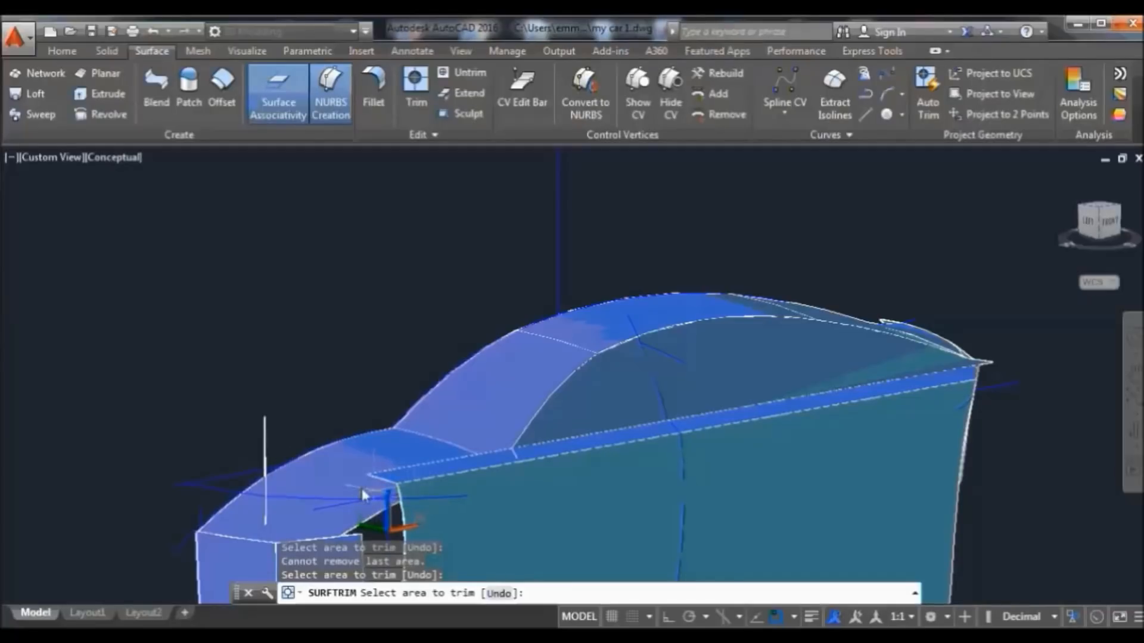
click(154, 34)
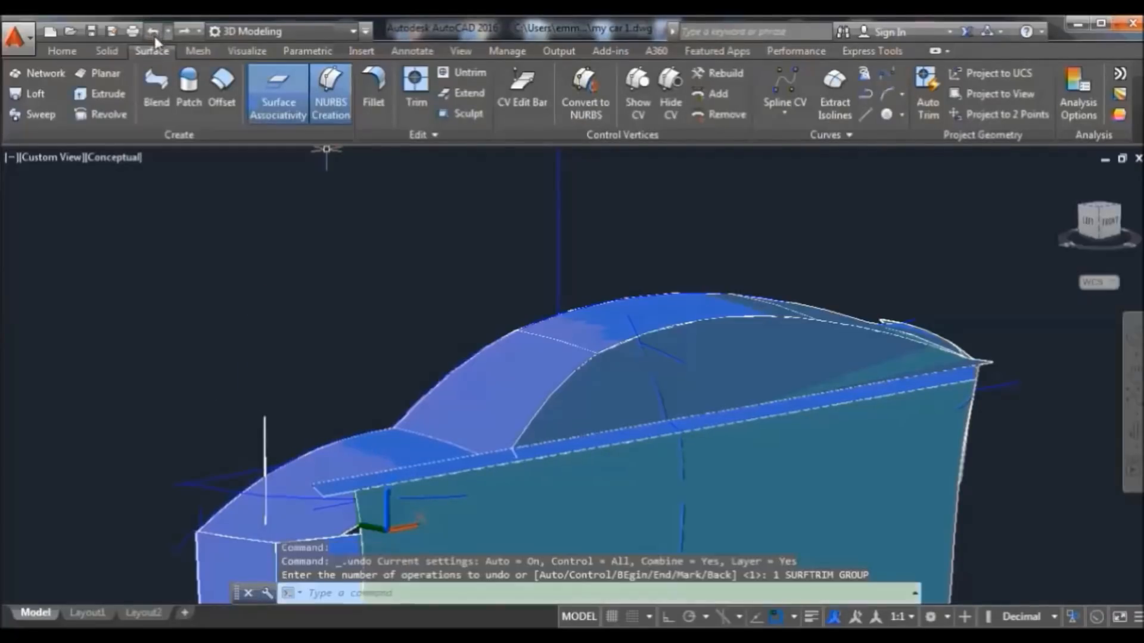
scroll(984, 472, down, 4)
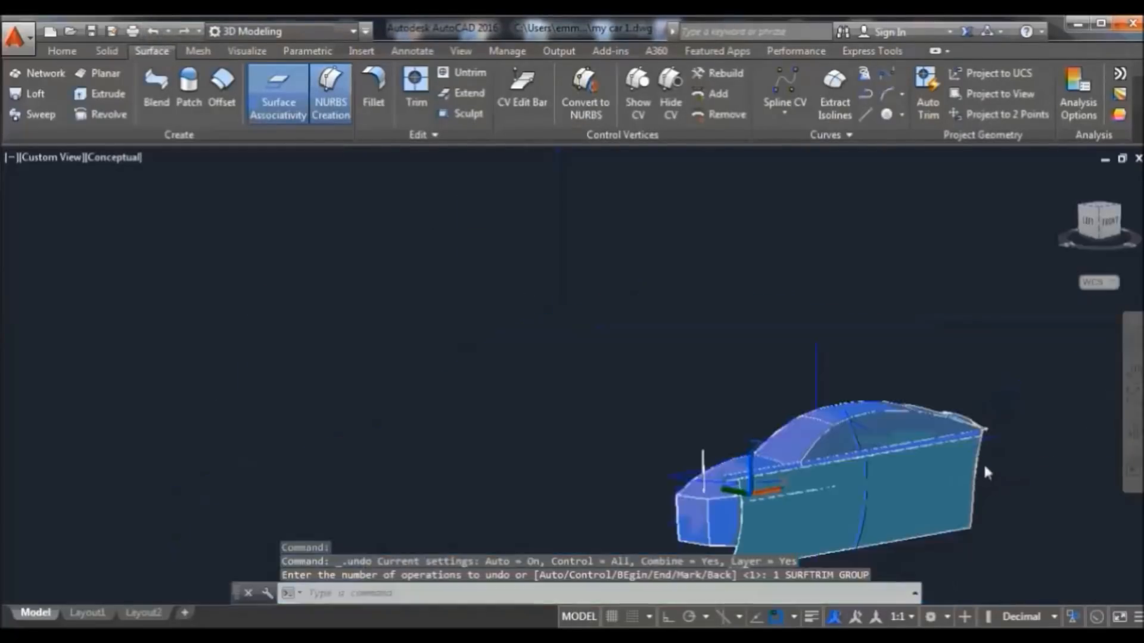
Orbit and zoom in on the hood area of the car's side
click(1134, 433)
drag(833, 516, 947, 512)
drag(884, 533, 904, 473)
scroll(905, 474, up, 5)
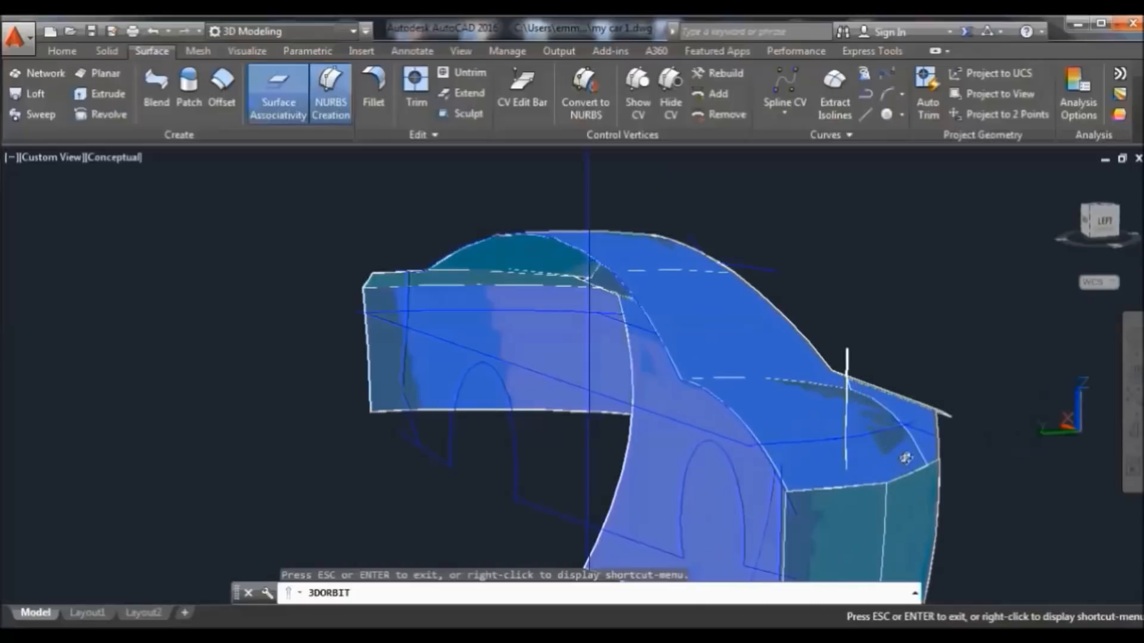
right_click(877, 237)
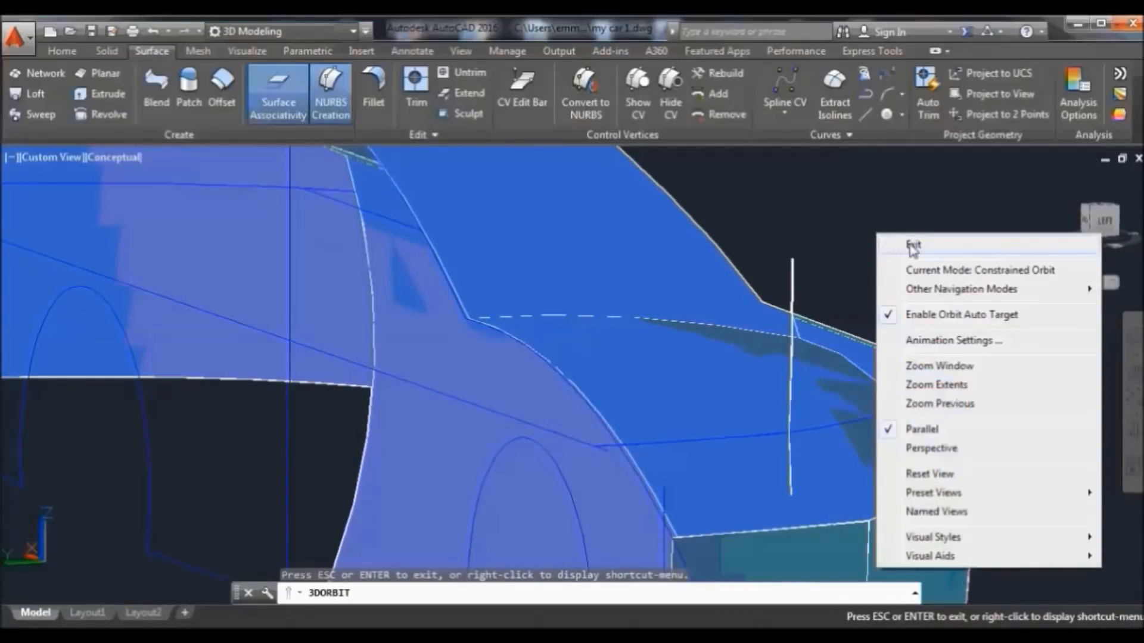
click(911, 246)
click(888, 397)
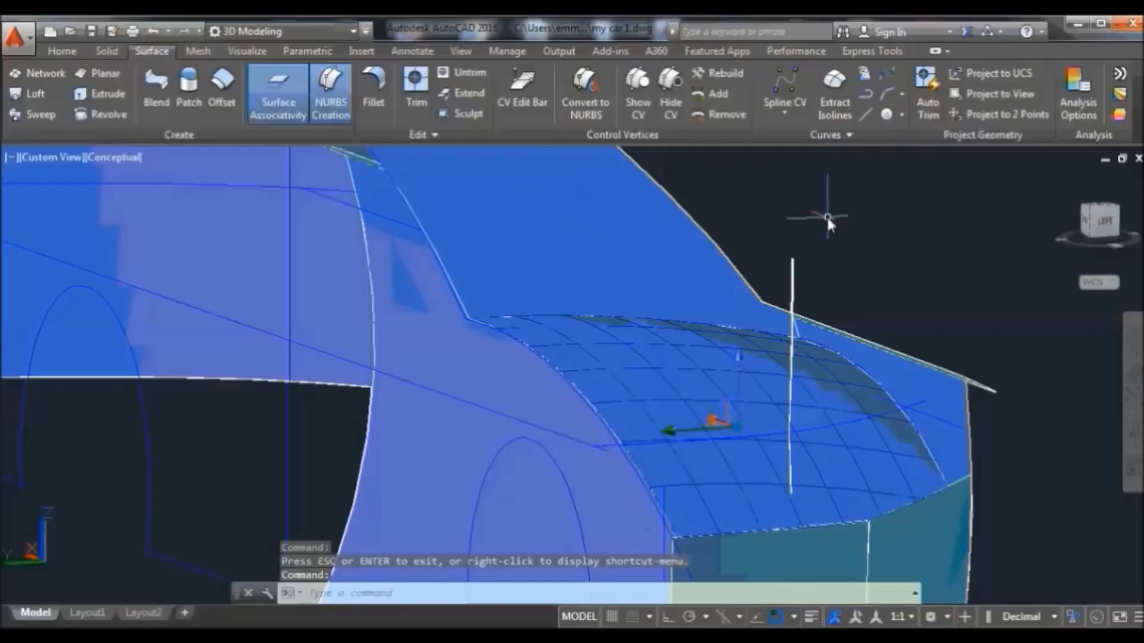
key(Escape)
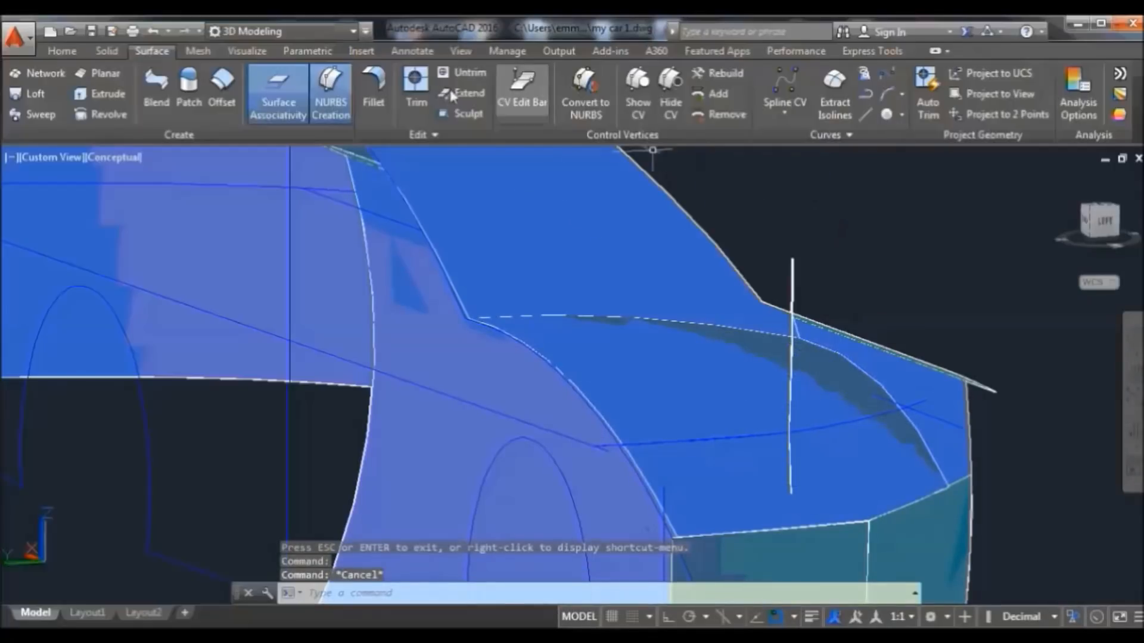
Trim three window-selected surfaces with the hood as cutter, trying areas near the hood edge
click(415, 83)
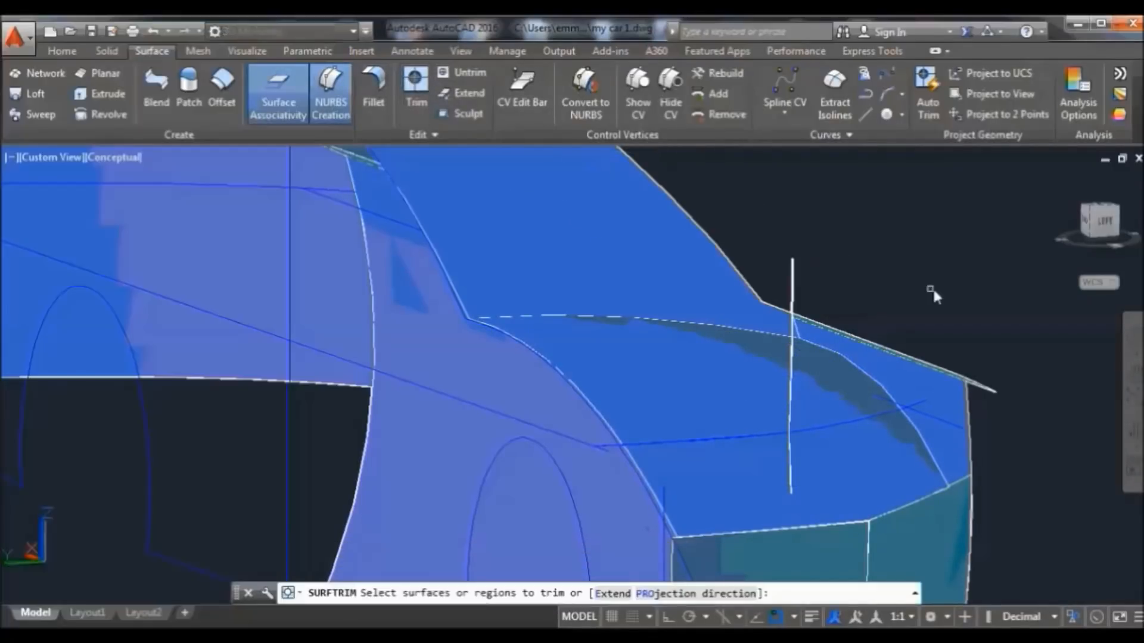
click(990, 300)
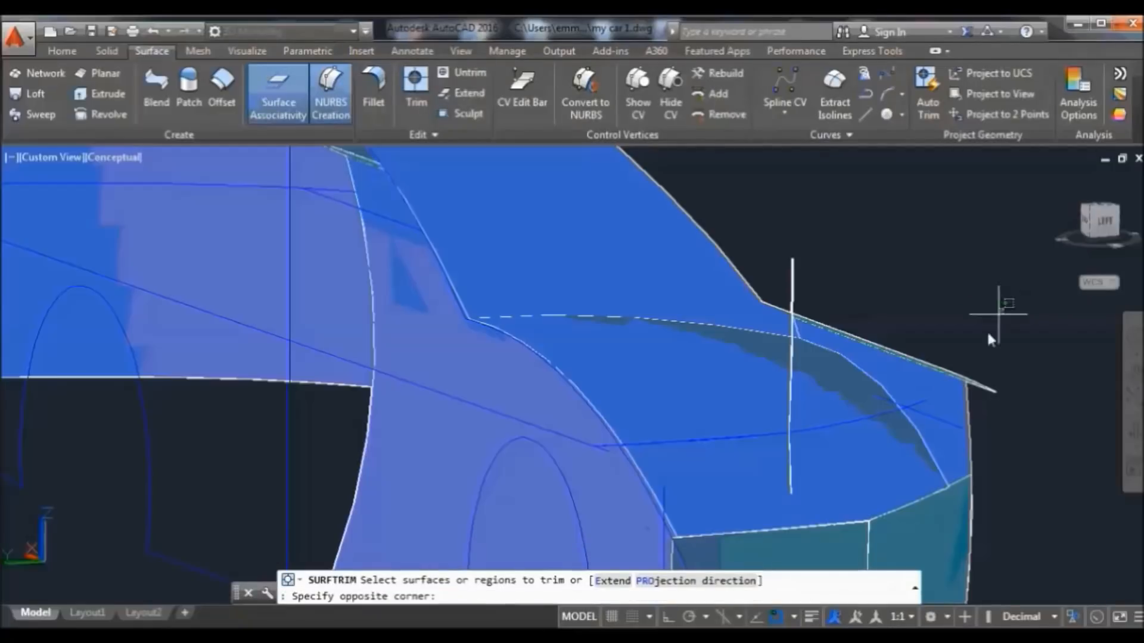
click(928, 402)
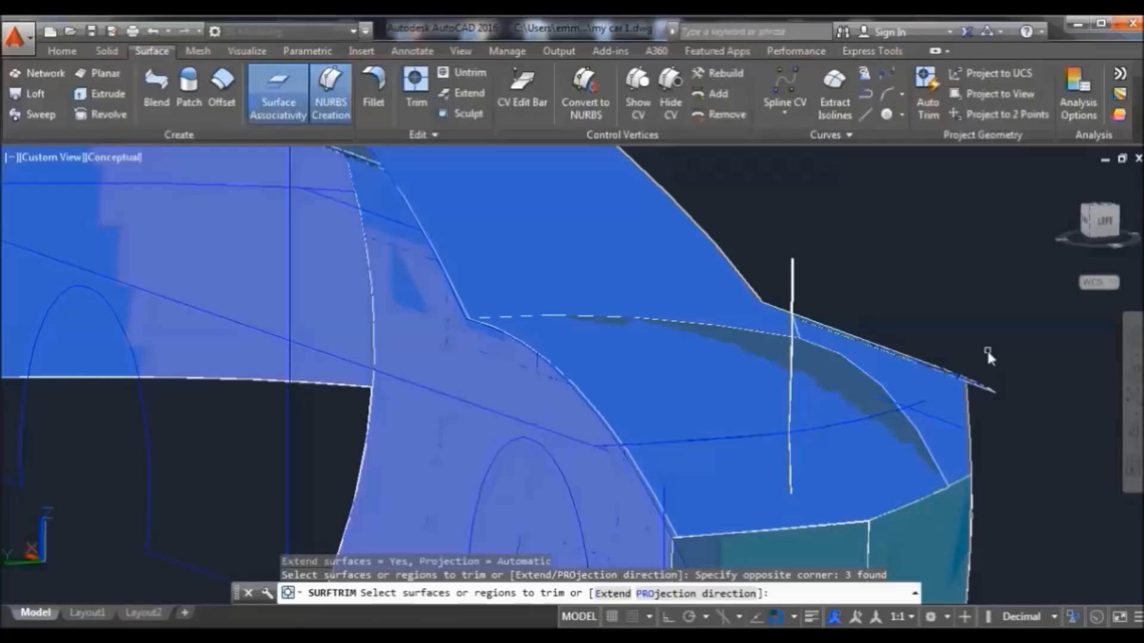
key(Return)
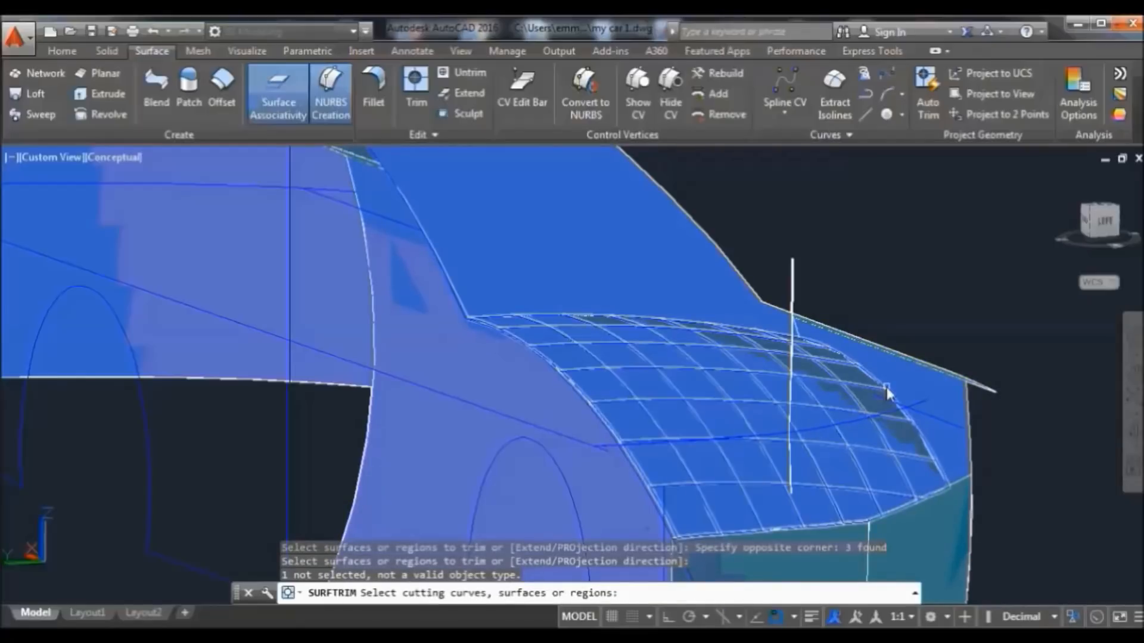
click(885, 388)
key(Return)
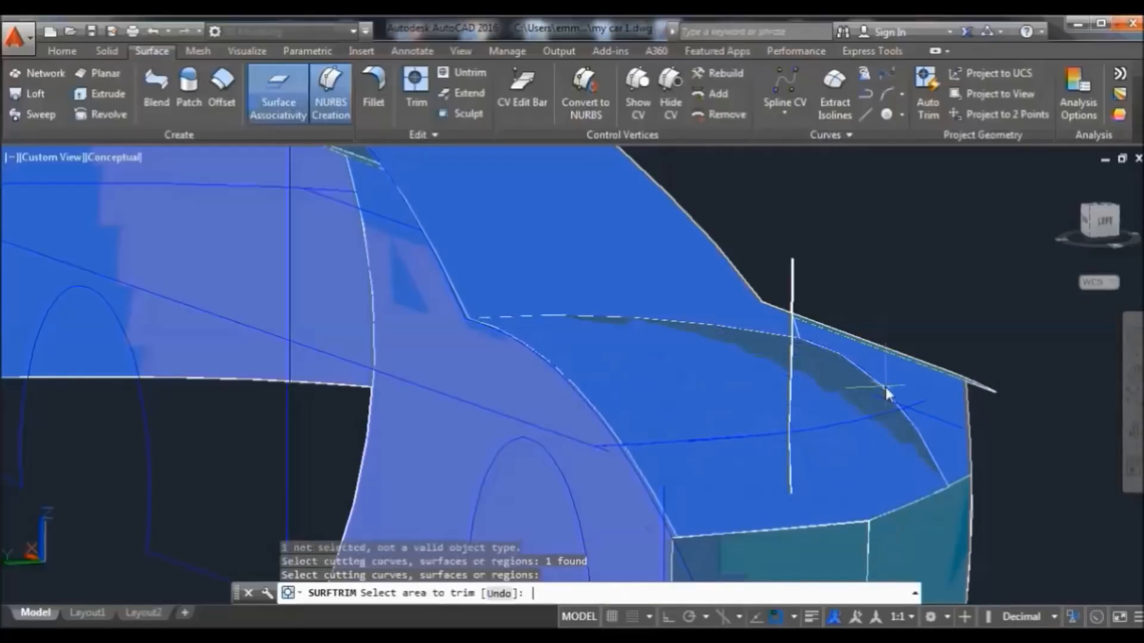
click(900, 387)
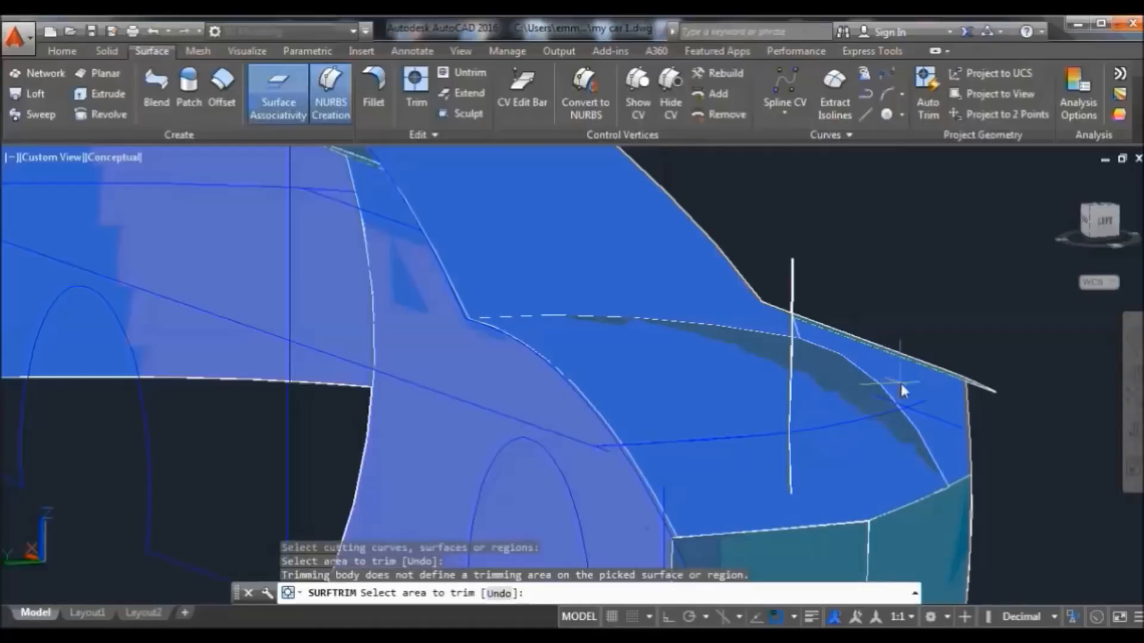
click(901, 388)
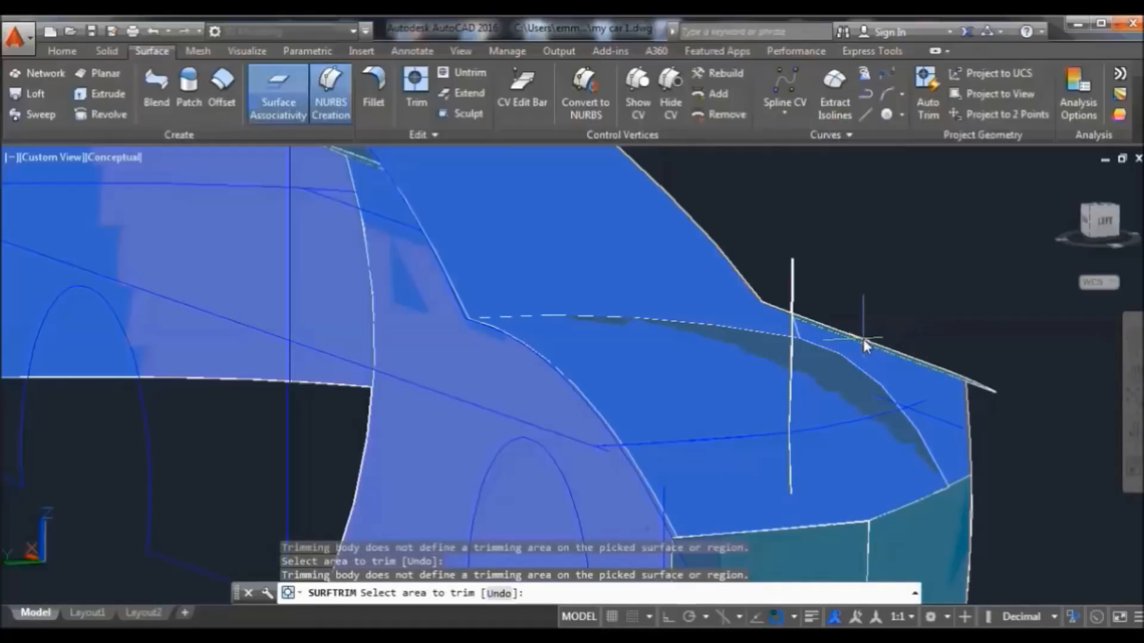
click(1134, 429)
Orbit and pan the car back into view, then return to the home view
drag(1126, 426, 958, 529)
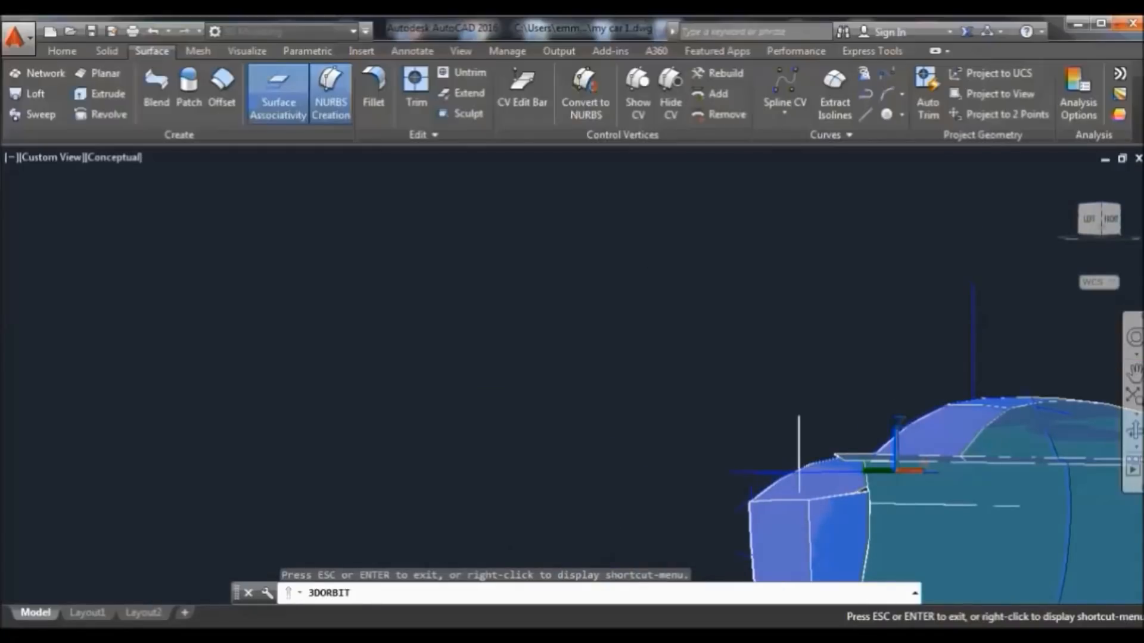
click(1133, 373)
drag(1010, 462, 715, 360)
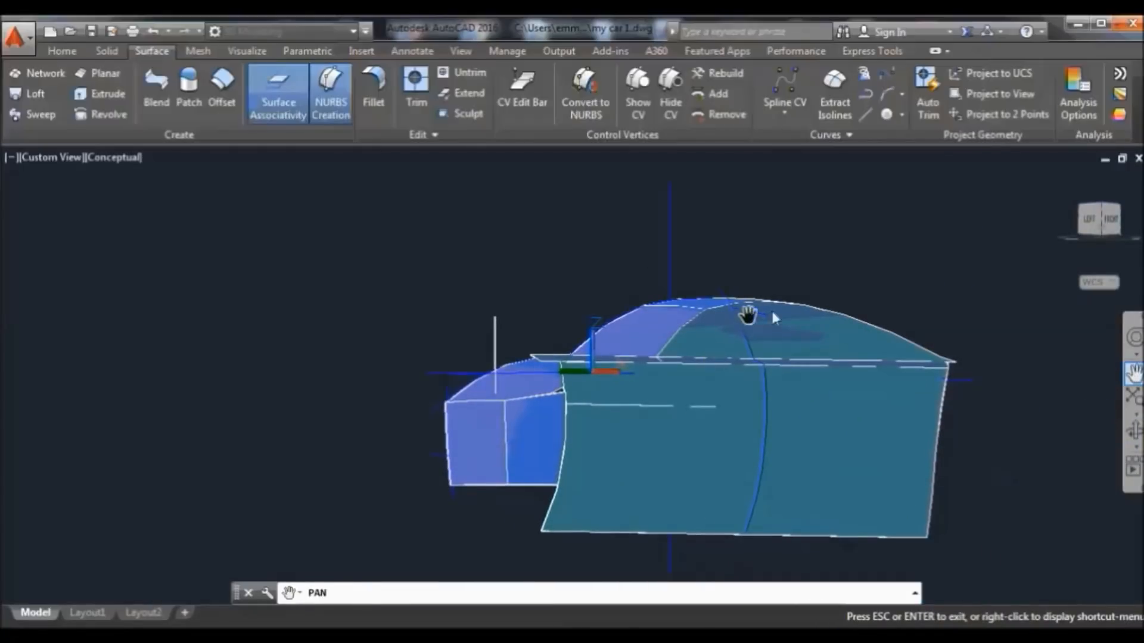
right_click(822, 238)
click(831, 247)
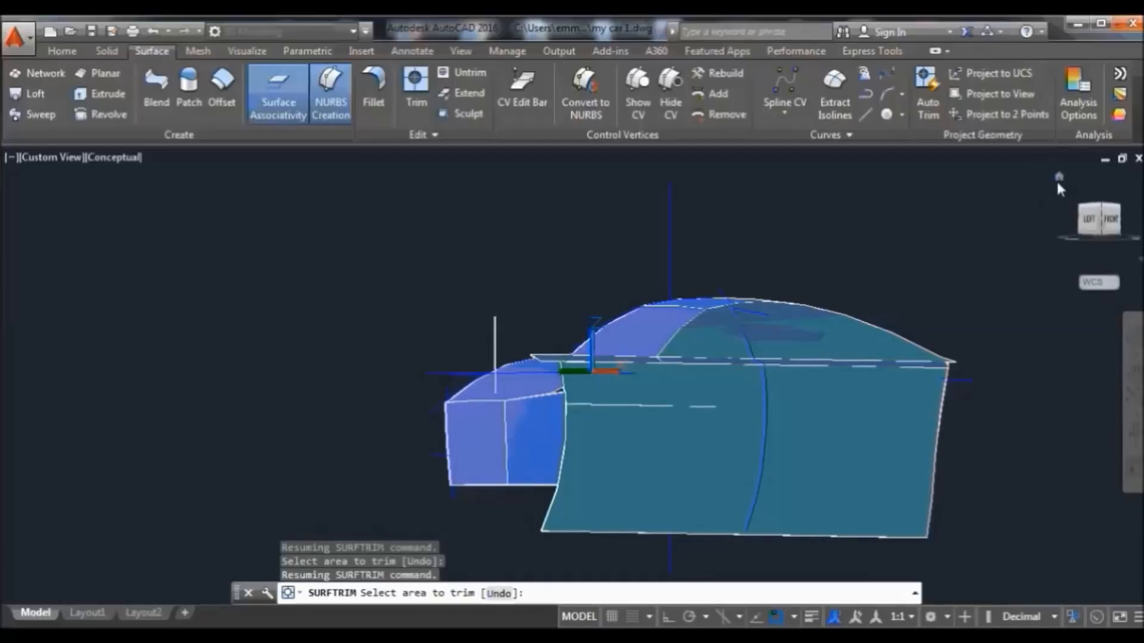
click(1060, 178)
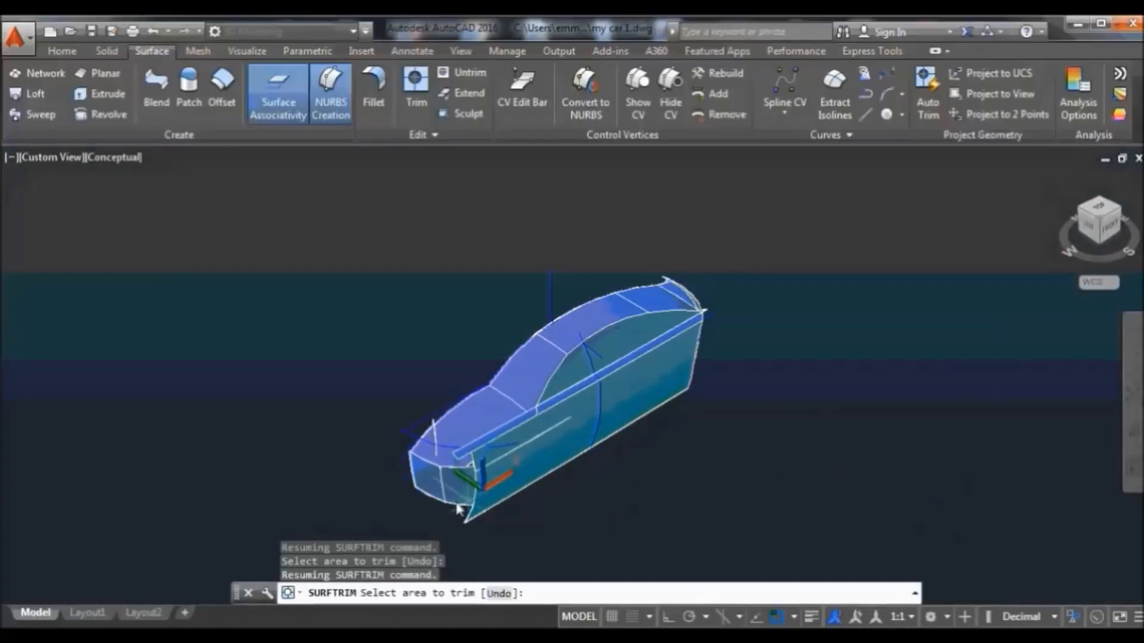
scroll(589, 357, up, 3)
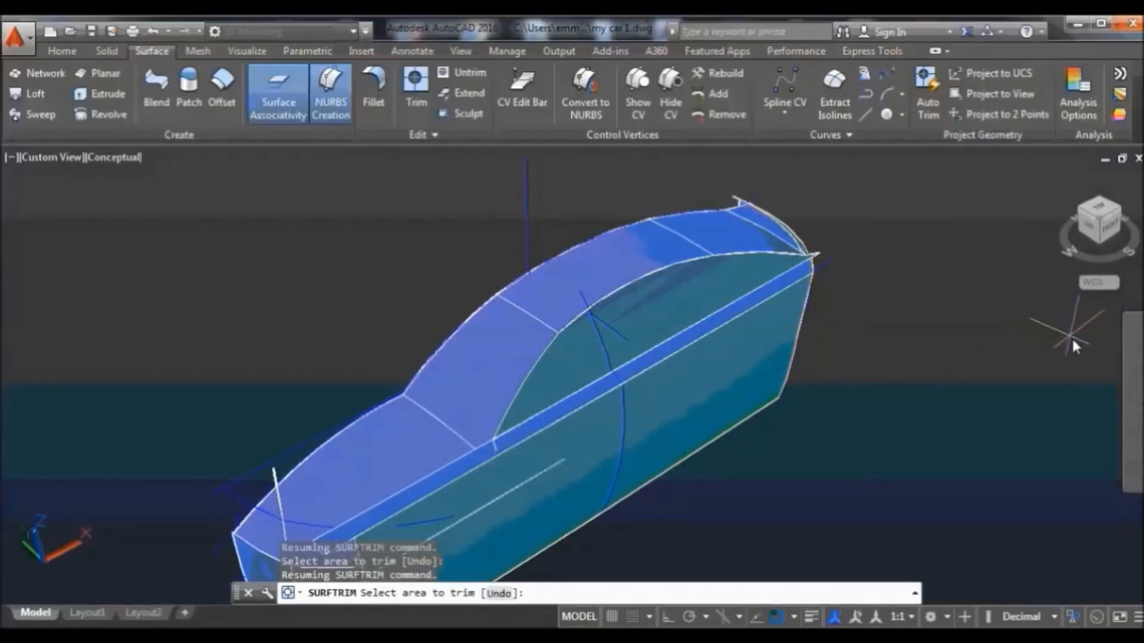
Inspect the car from several orbited angles, ending on a new viewpoint with trimming resumed
click(1134, 430)
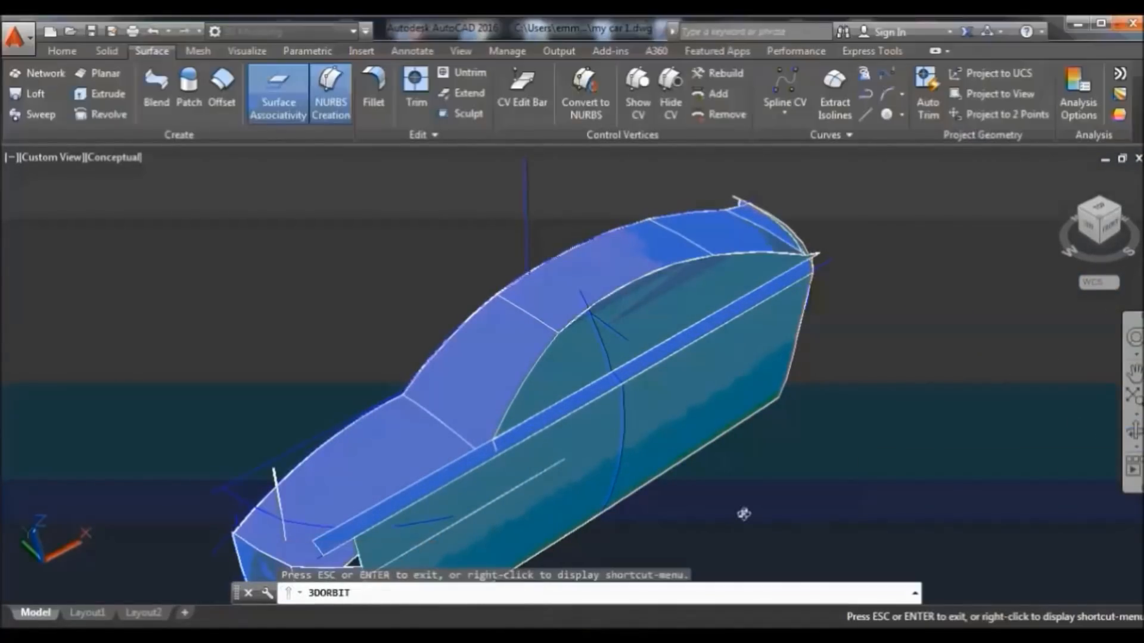
drag(729, 500, 830, 428)
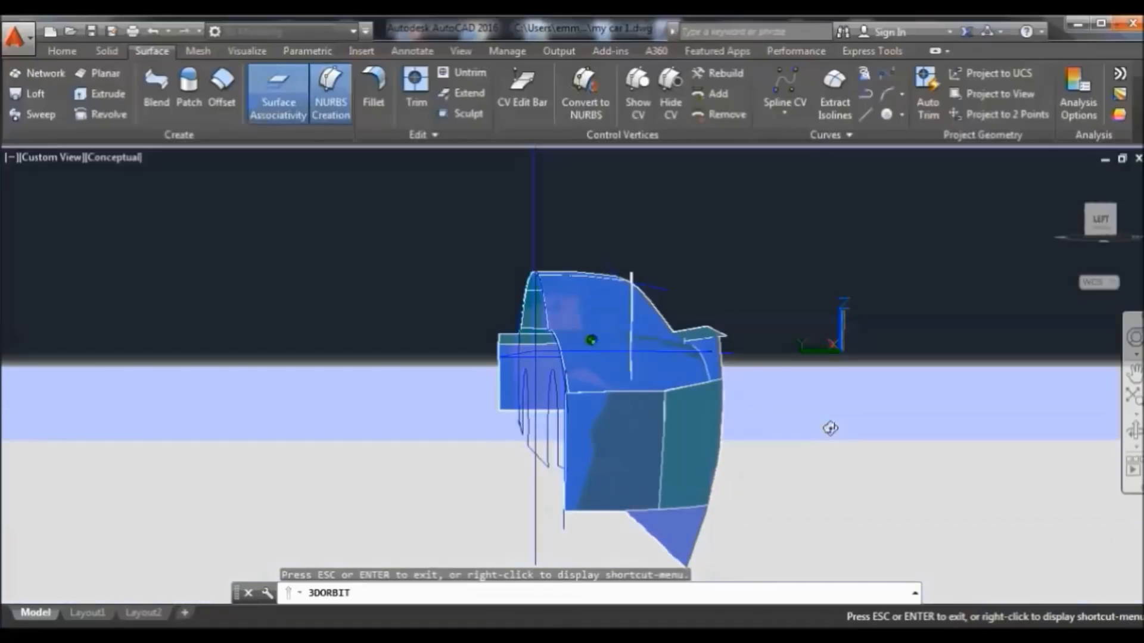
drag(387, 315, 402, 241)
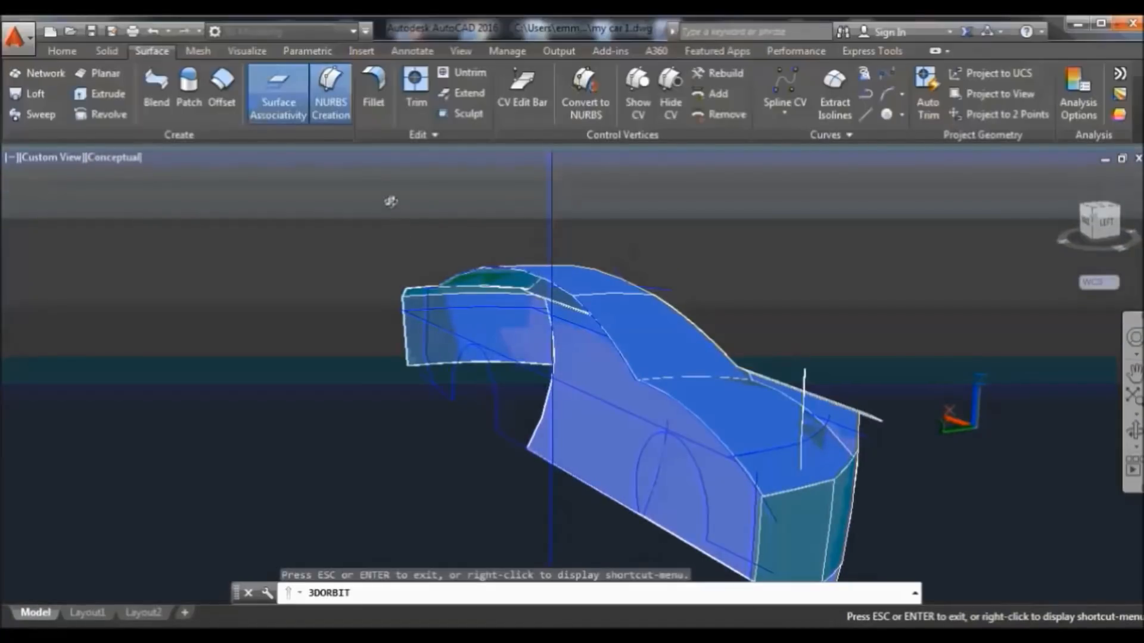
right_click(390, 201)
click(509, 214)
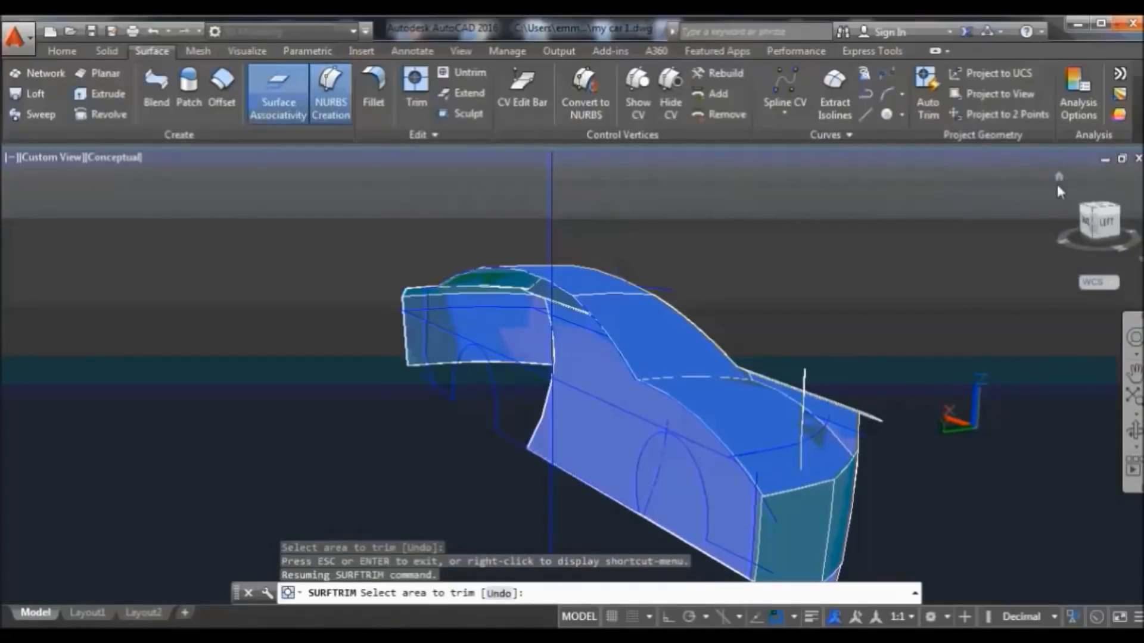
click(1059, 176)
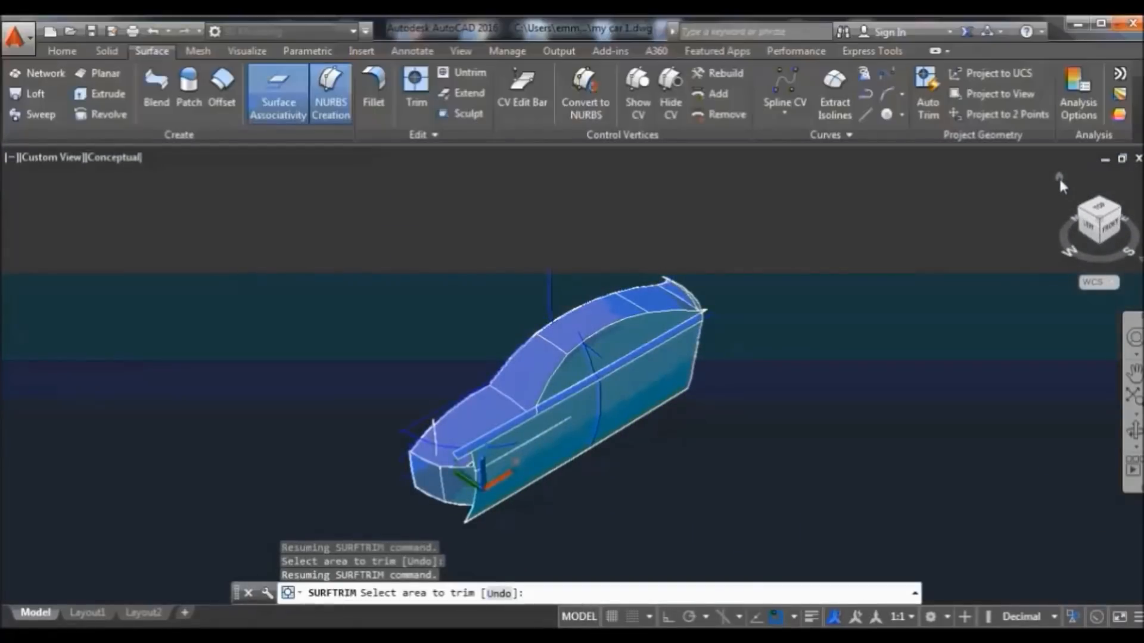
click(1134, 432)
drag(707, 487, 842, 447)
right_click(648, 251)
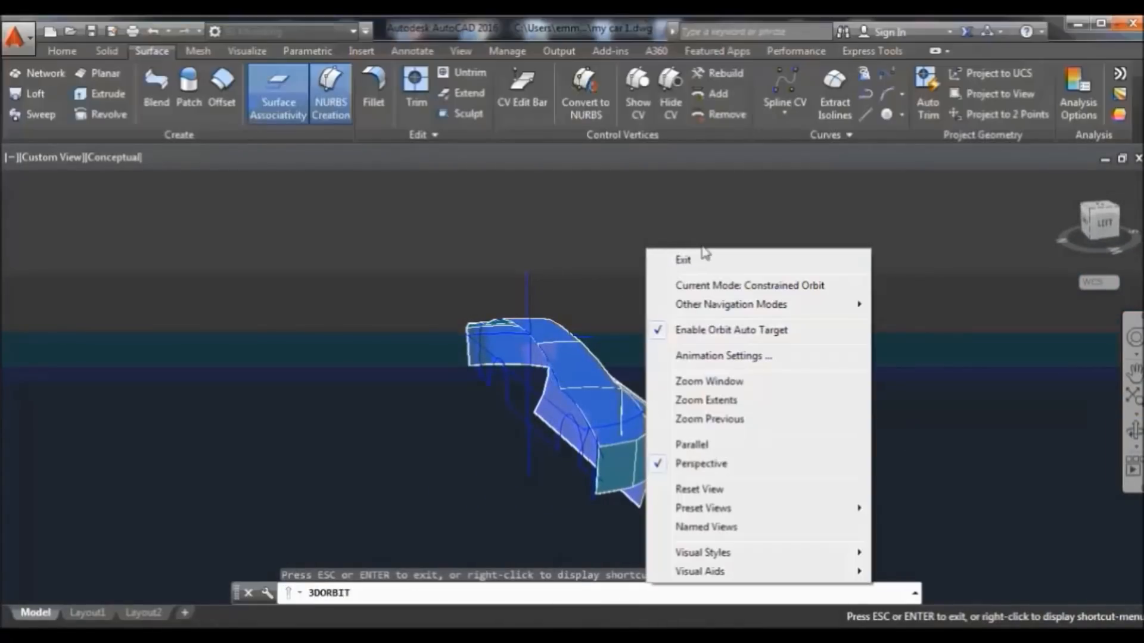
click(683, 260)
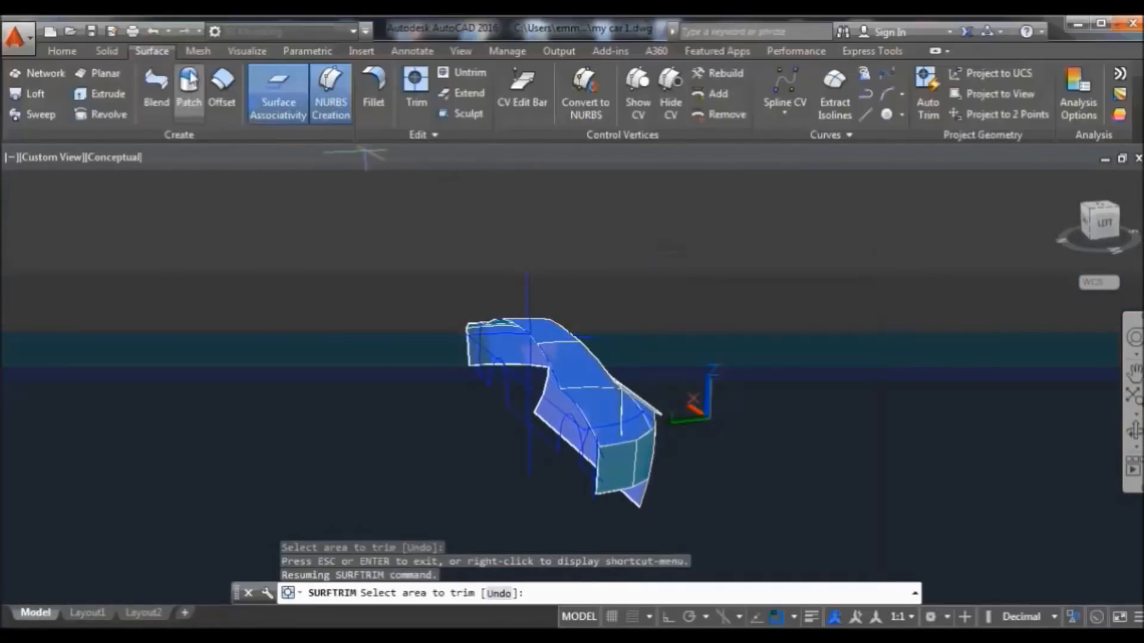
Extrude the wheel-arch profile into a surface, undoing the first attempt and extruding it again
click(62, 50)
click(83, 92)
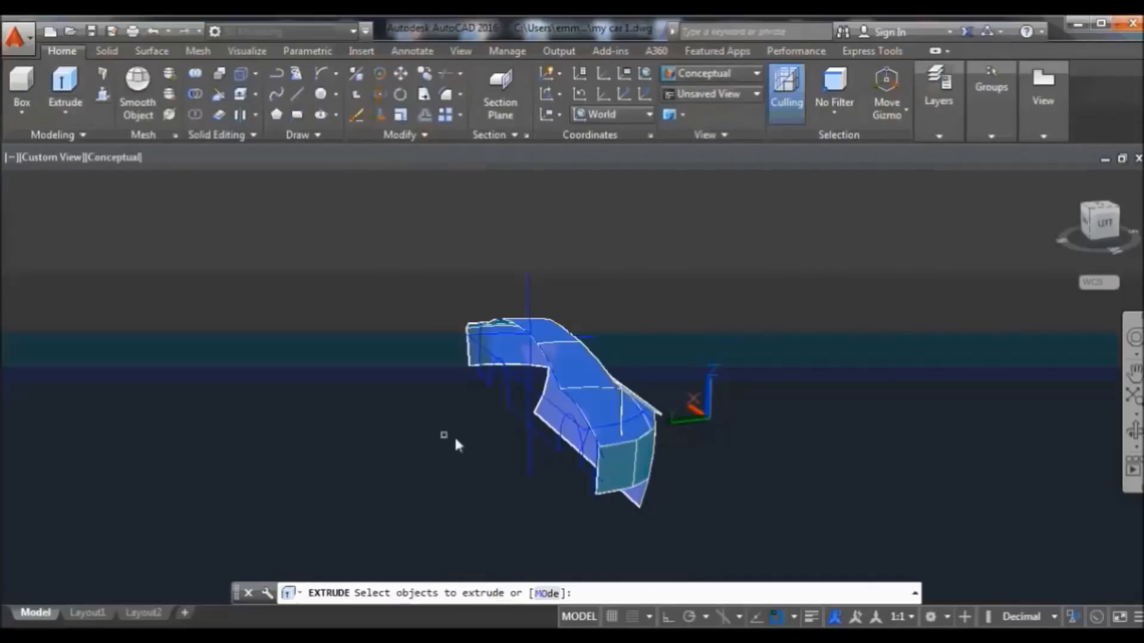
click(515, 406)
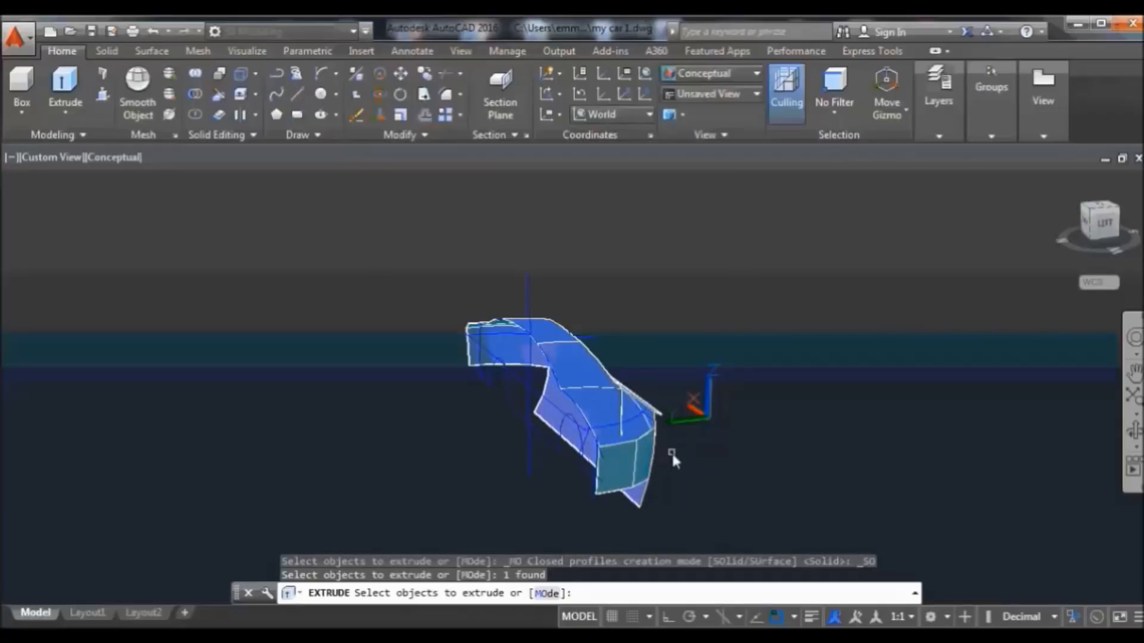
key(Return)
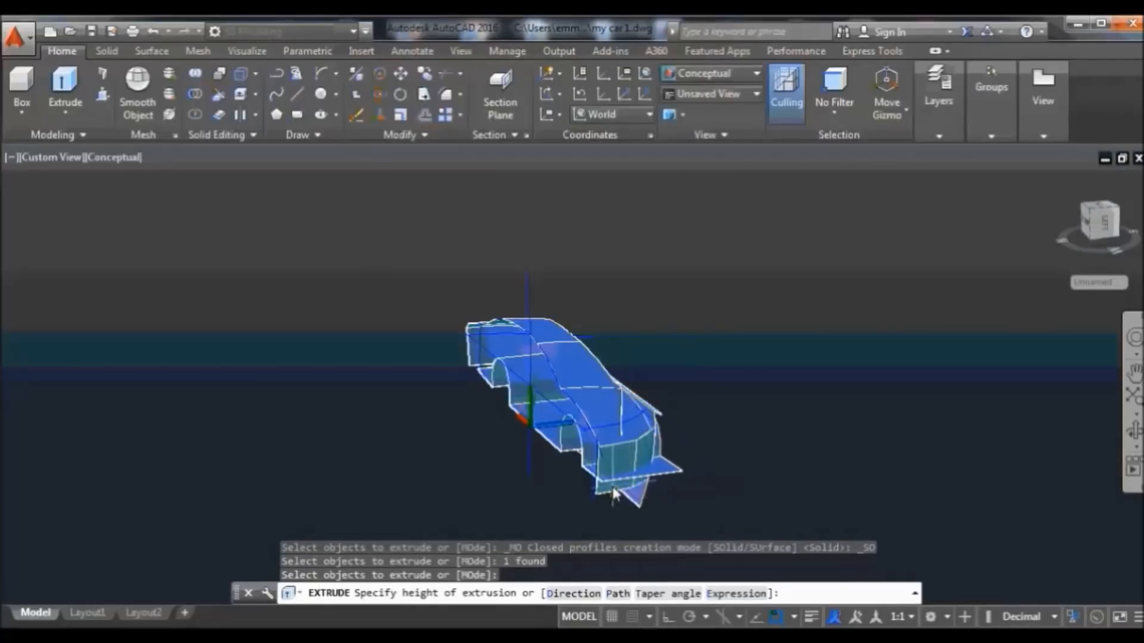
click(665, 478)
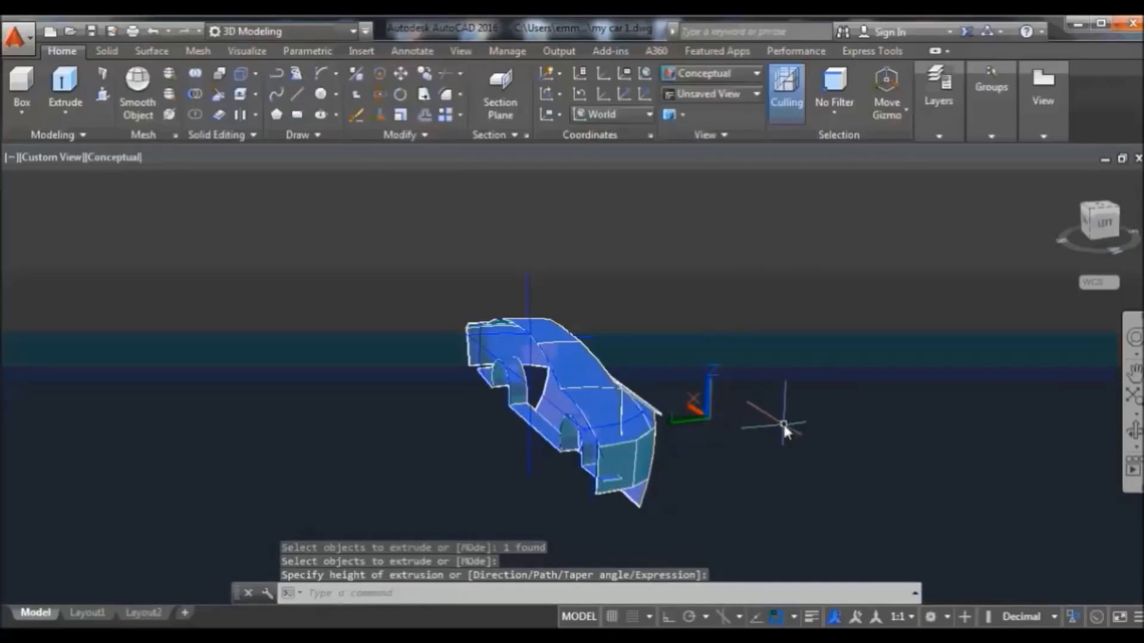
click(151, 31)
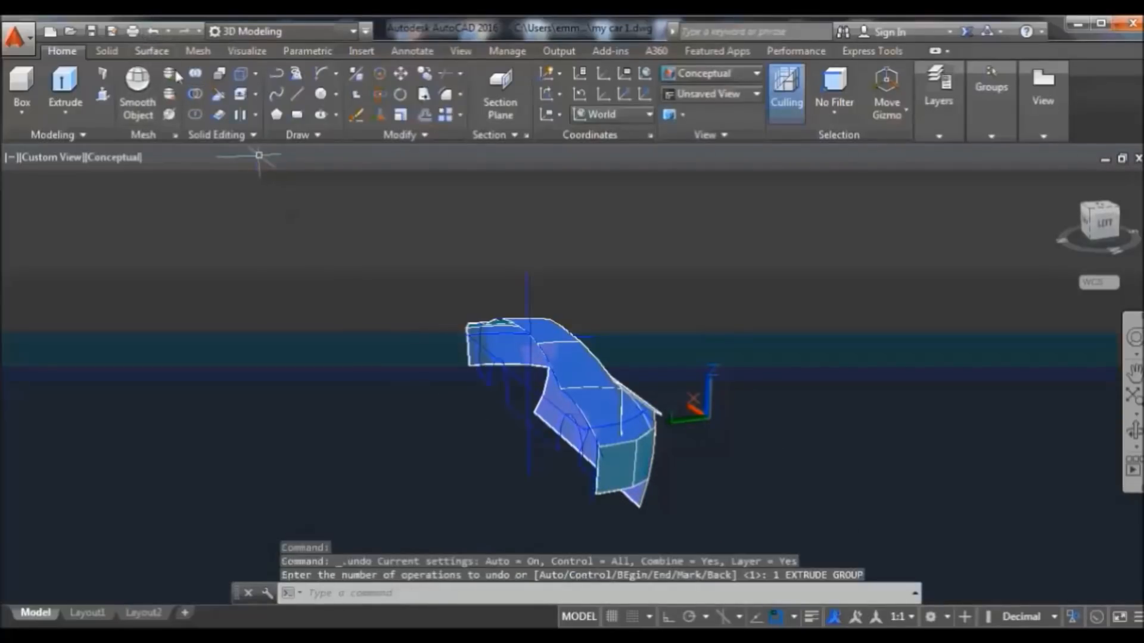
click(64, 83)
click(513, 411)
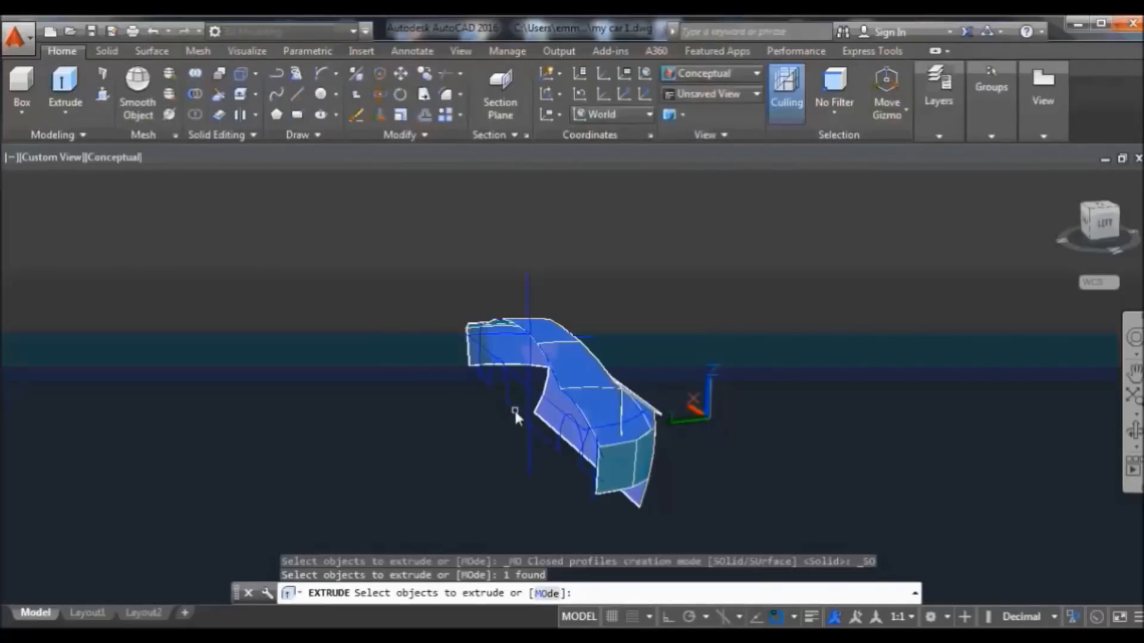
key(Return)
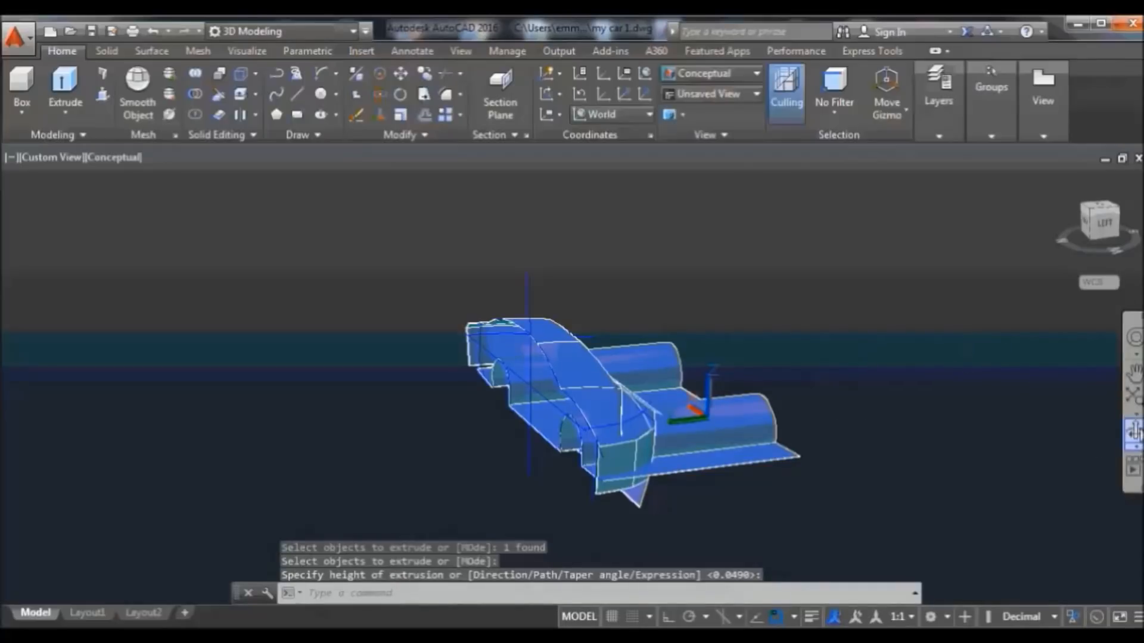
Return to the home view and orbit the car to a more side-on angle
click(1058, 176)
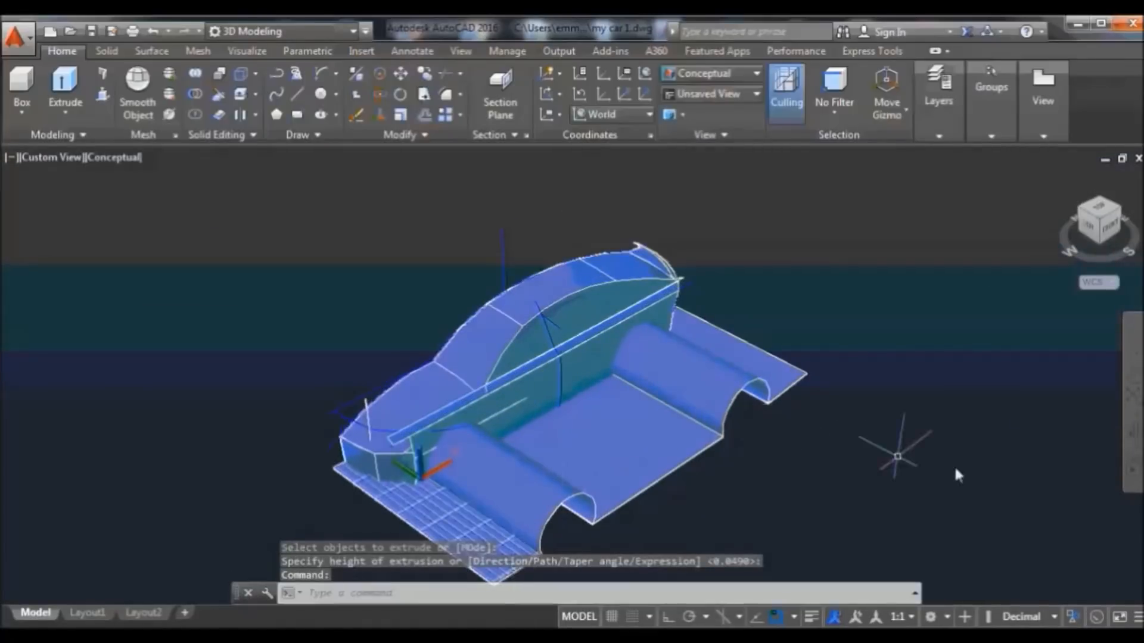
click(1135, 433)
drag(906, 472, 823, 322)
right_click(813, 284)
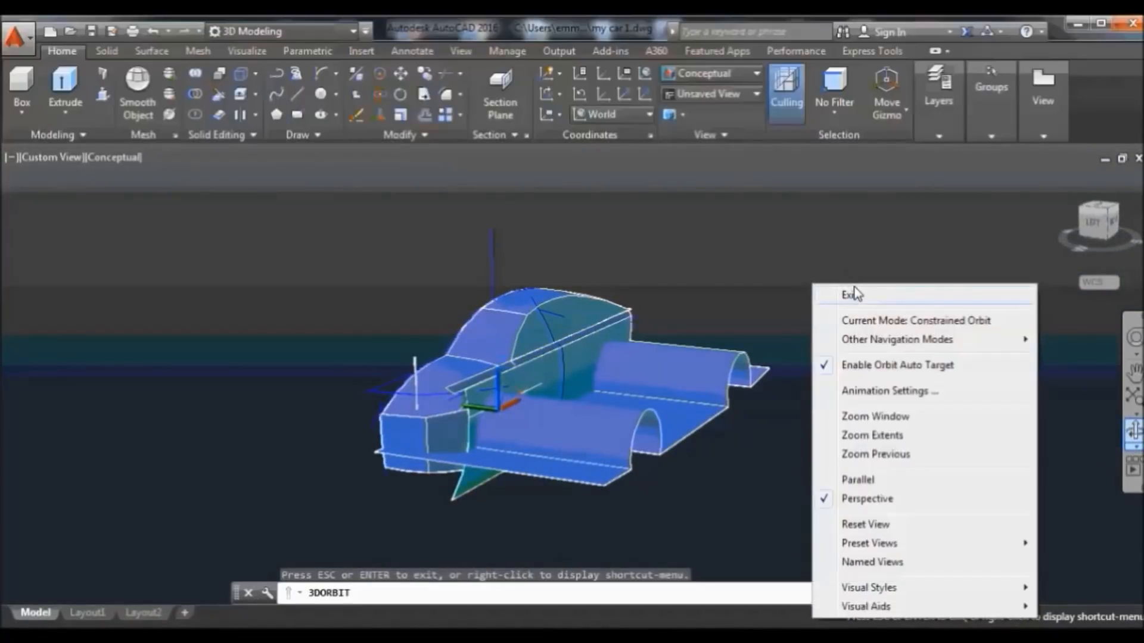
click(837, 289)
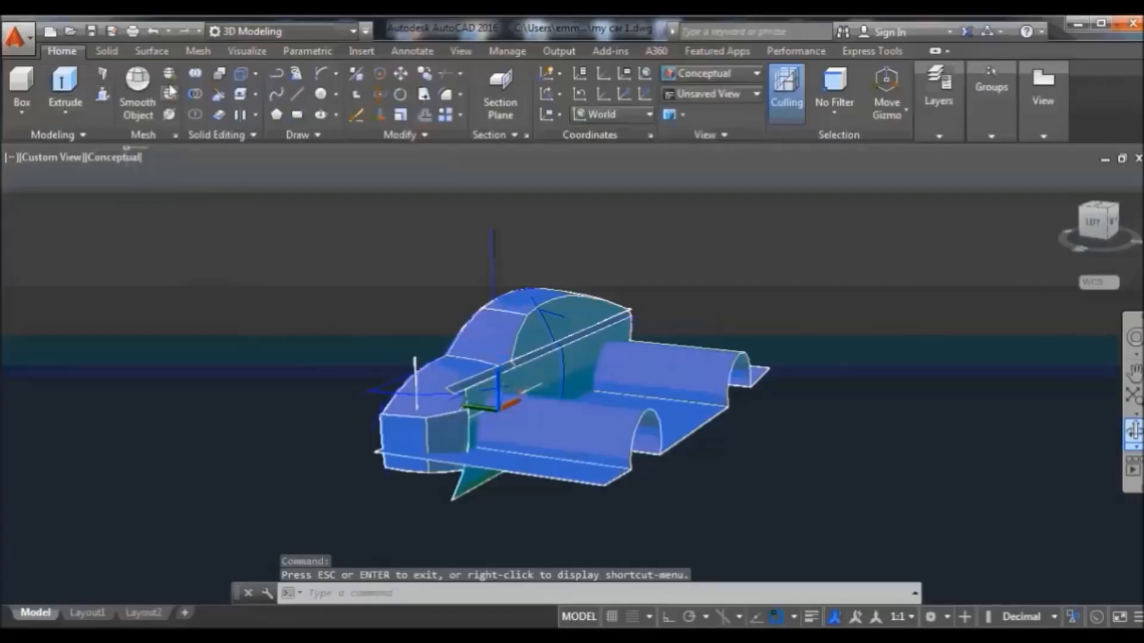
click(153, 53)
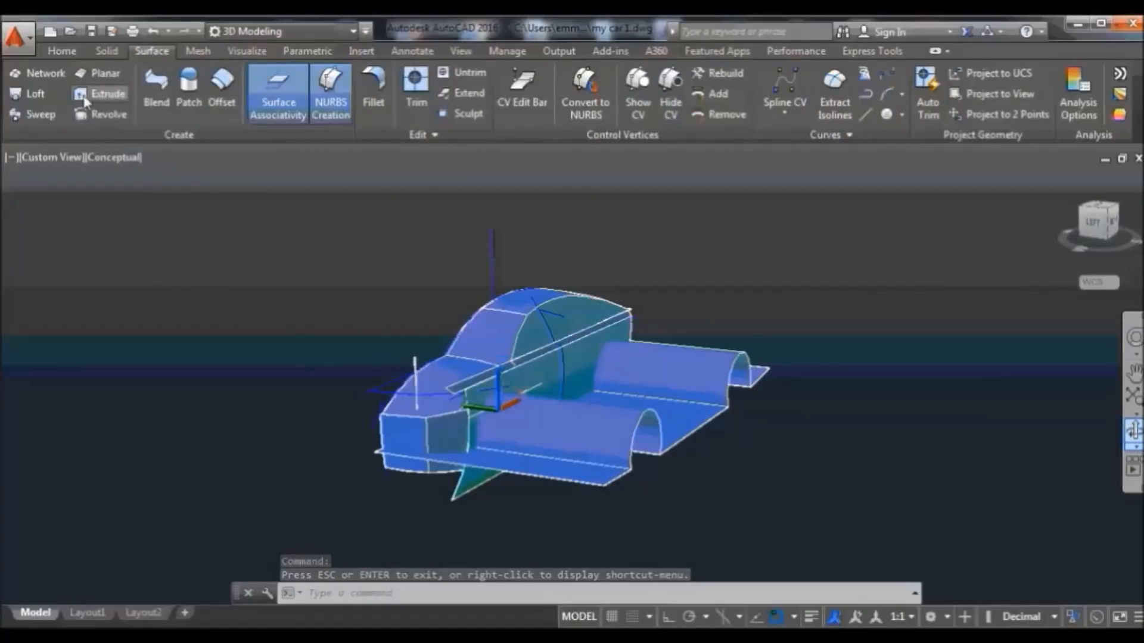
Trim the arch, floor and bottom surfaces using the side panel and roof-rail strip as cutters
click(415, 82)
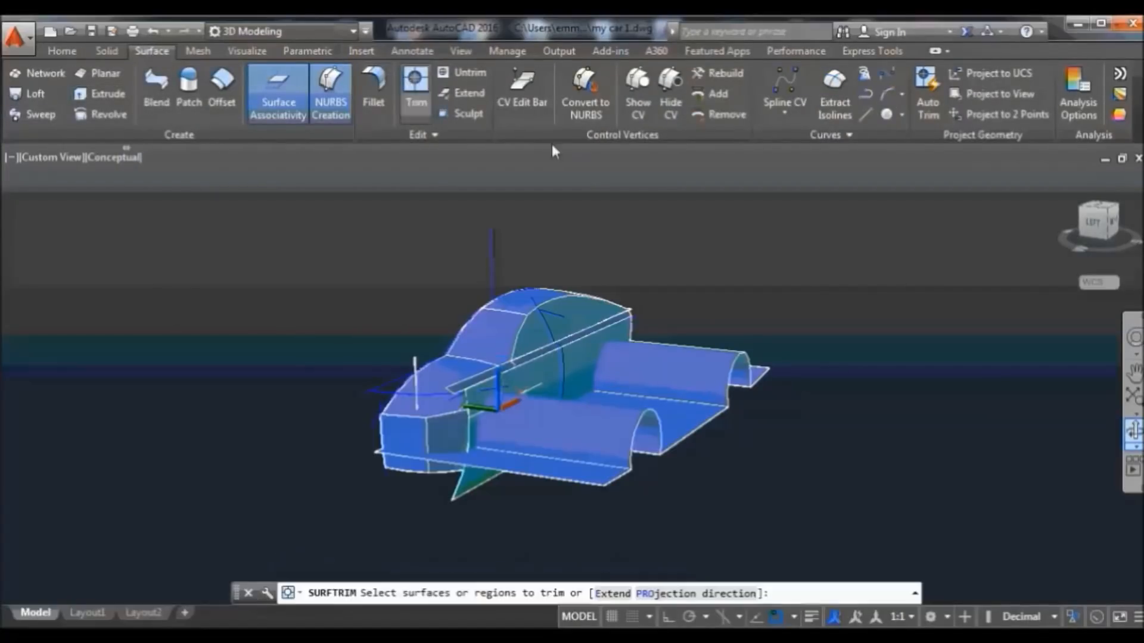
click(918, 323)
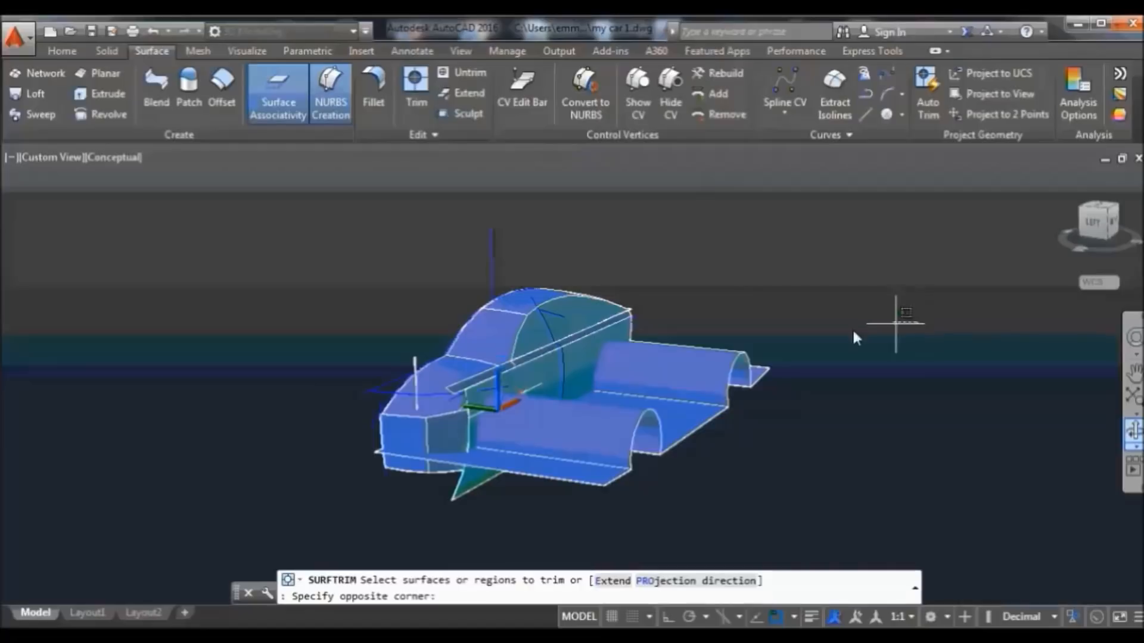
click(645, 517)
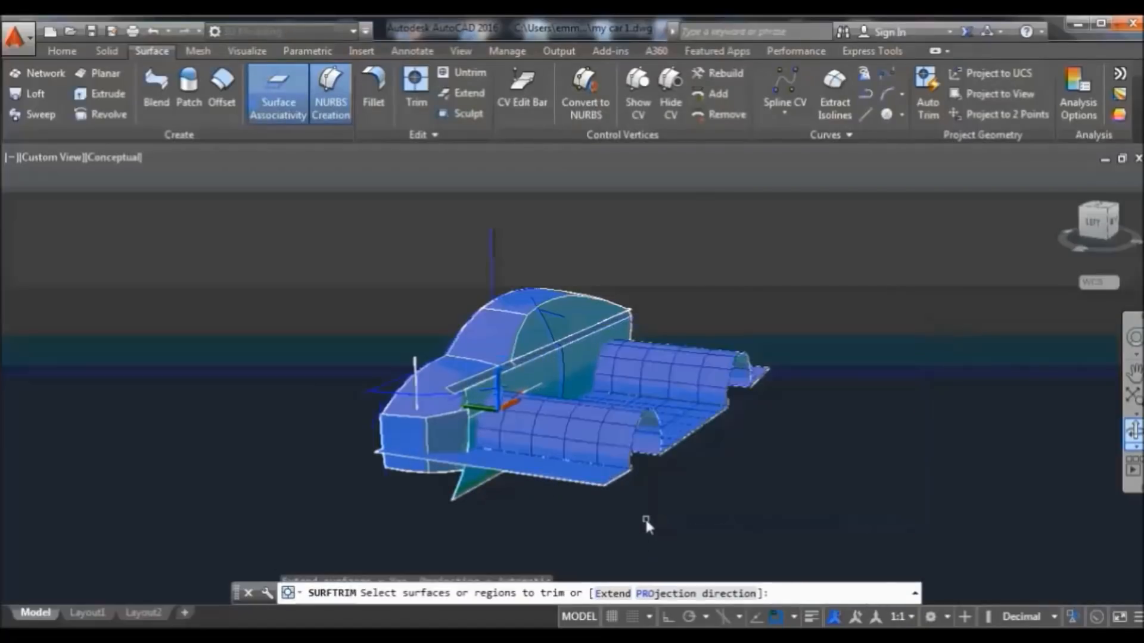
click(600, 479)
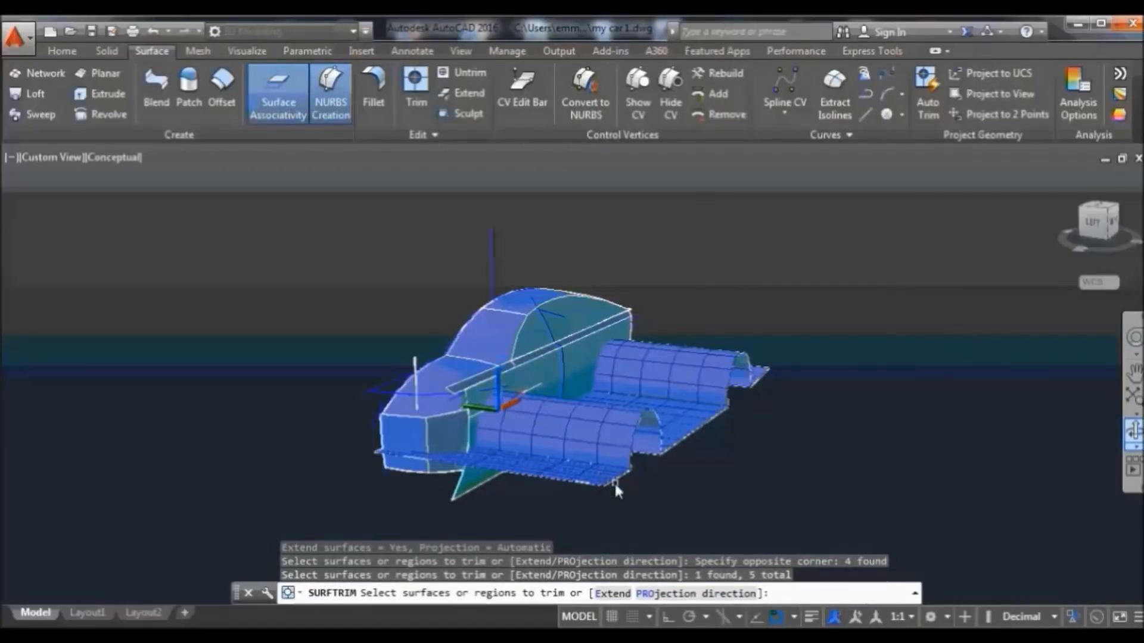
key(Return)
scroll(476, 477, up, 3)
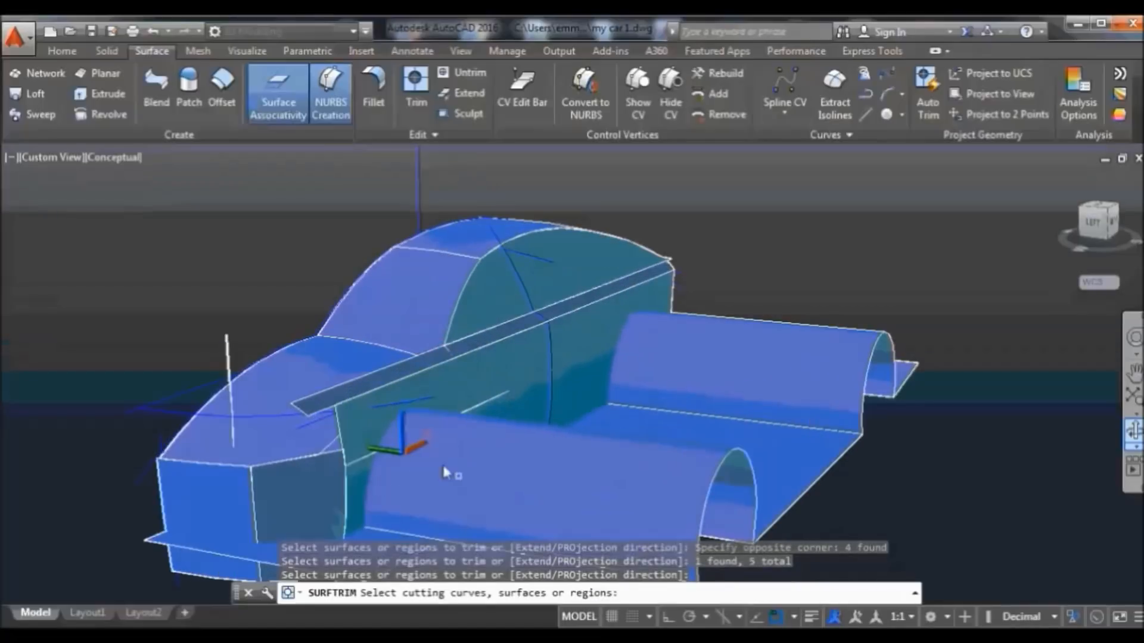
click(462, 395)
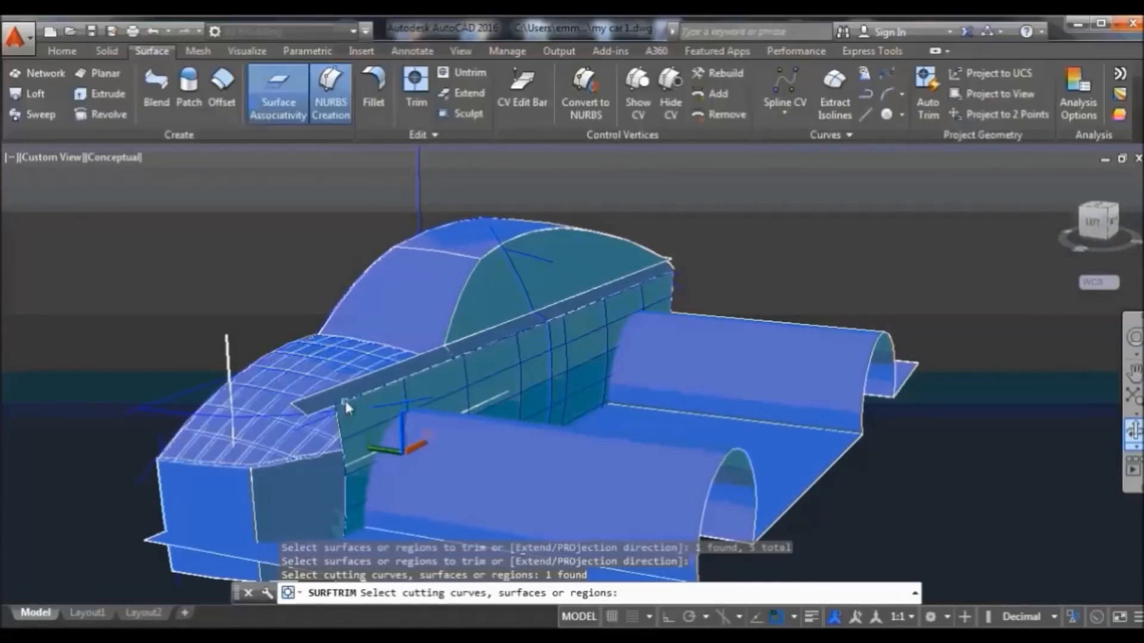
click(366, 387)
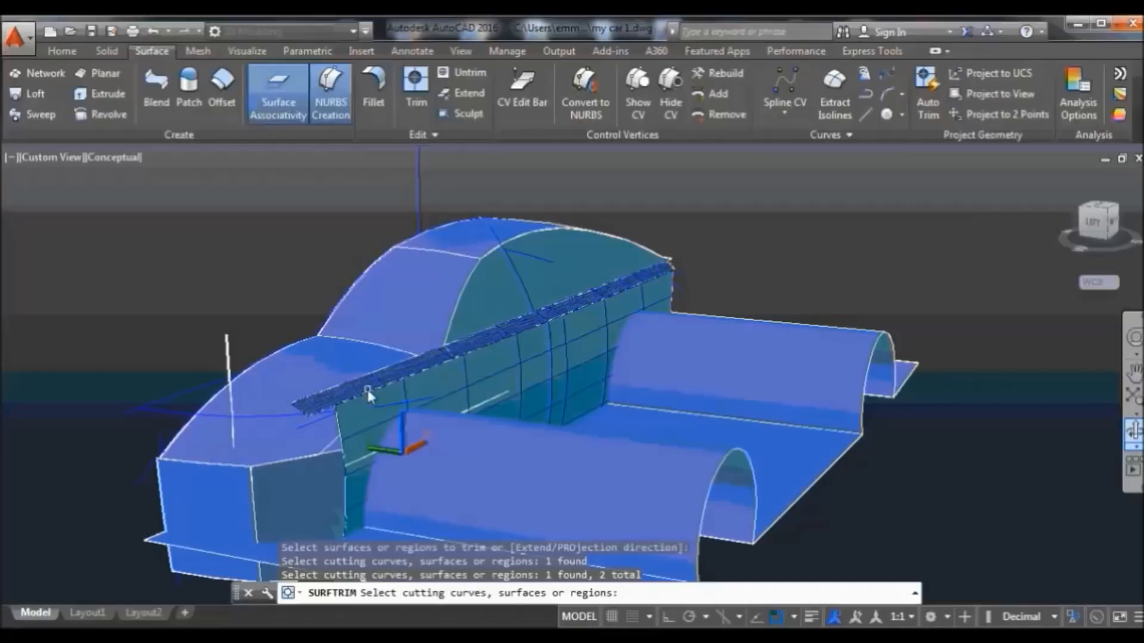
key(Return)
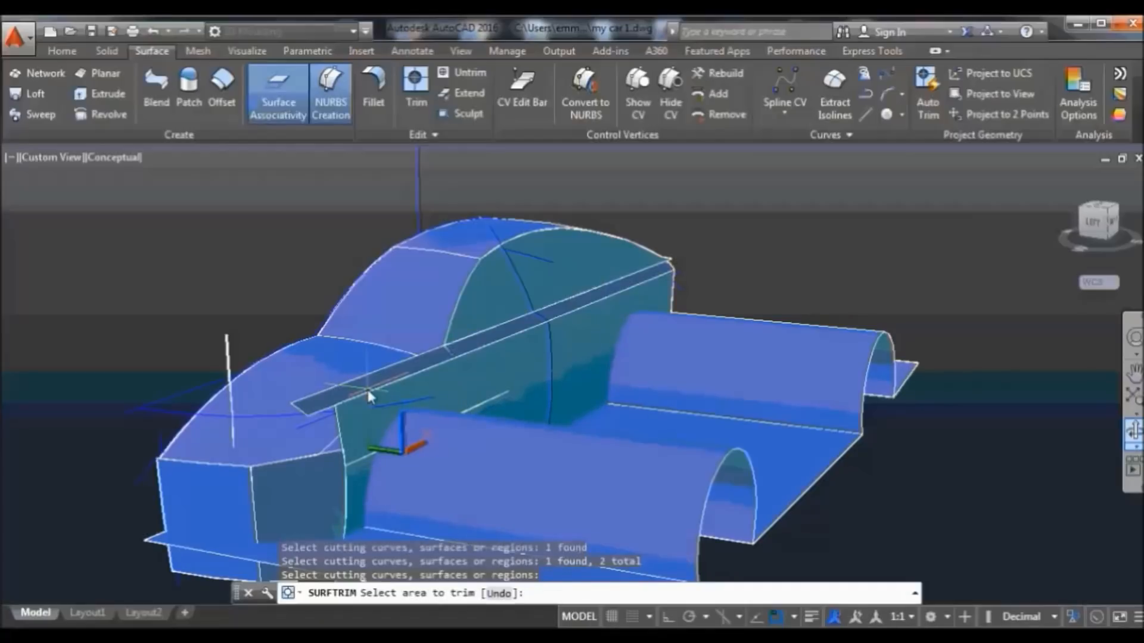
Remove the front fender portion, flat floor panel, half-cylinder and the panel beneath it
click(481, 510)
click(595, 482)
click(771, 371)
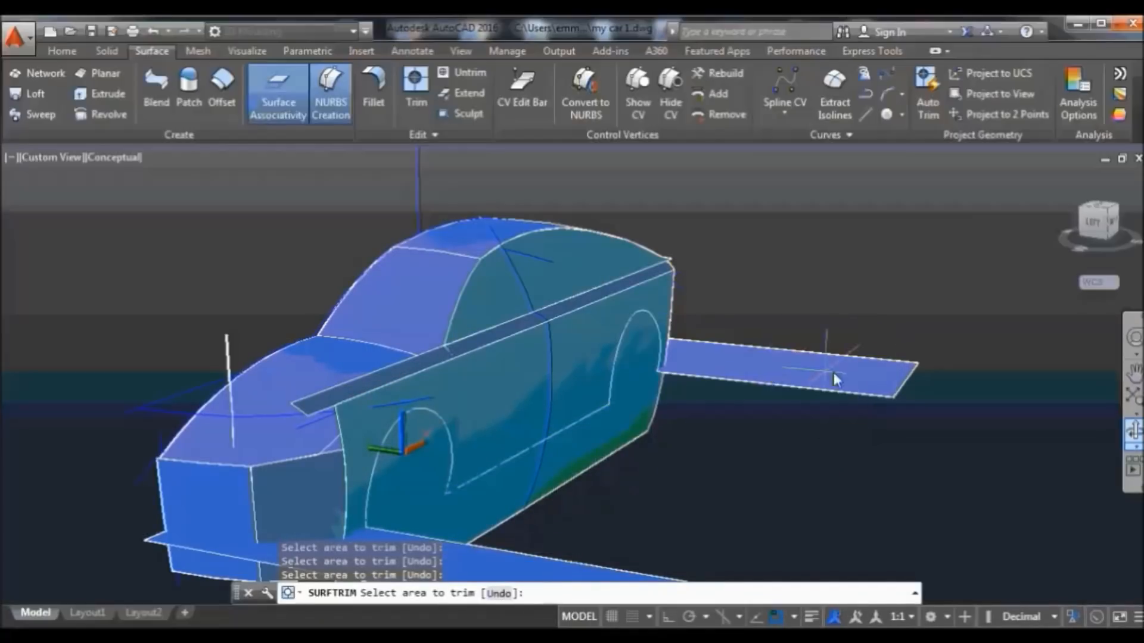
click(842, 372)
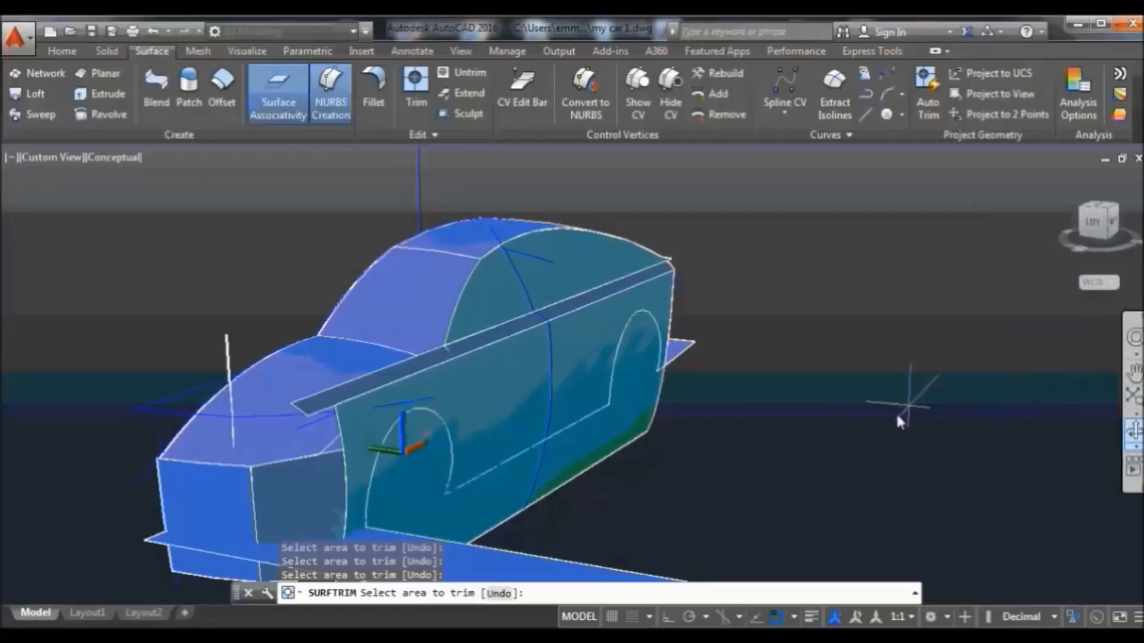
Cut the side panel's lower strip using the side line, both arch curves, rear and bottom planes
click(415, 95)
click(581, 469)
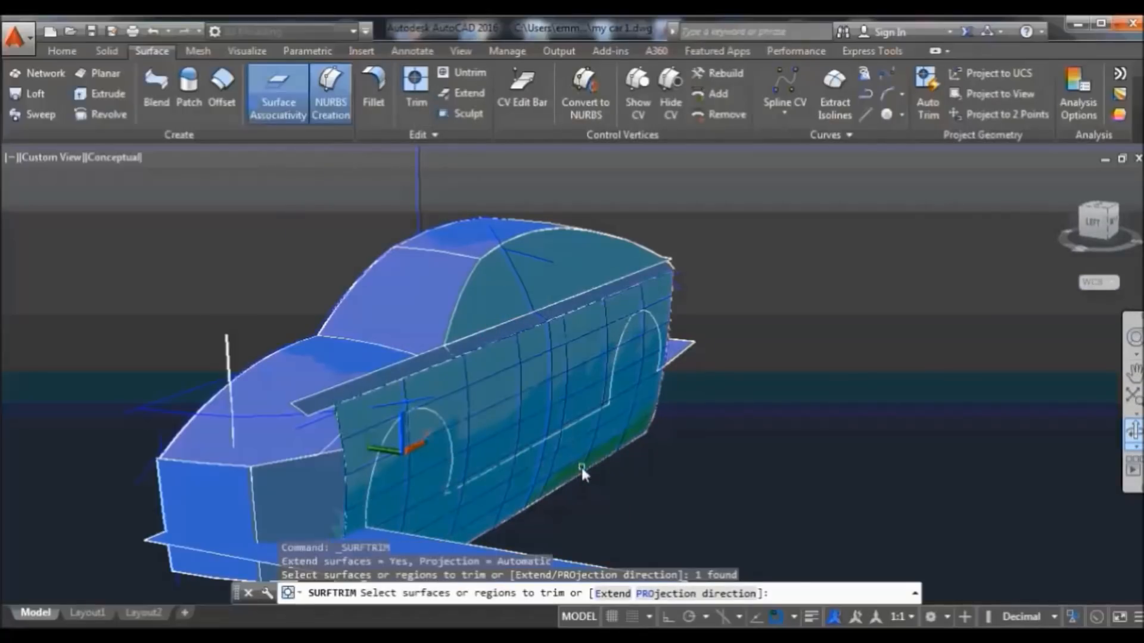
key(Return)
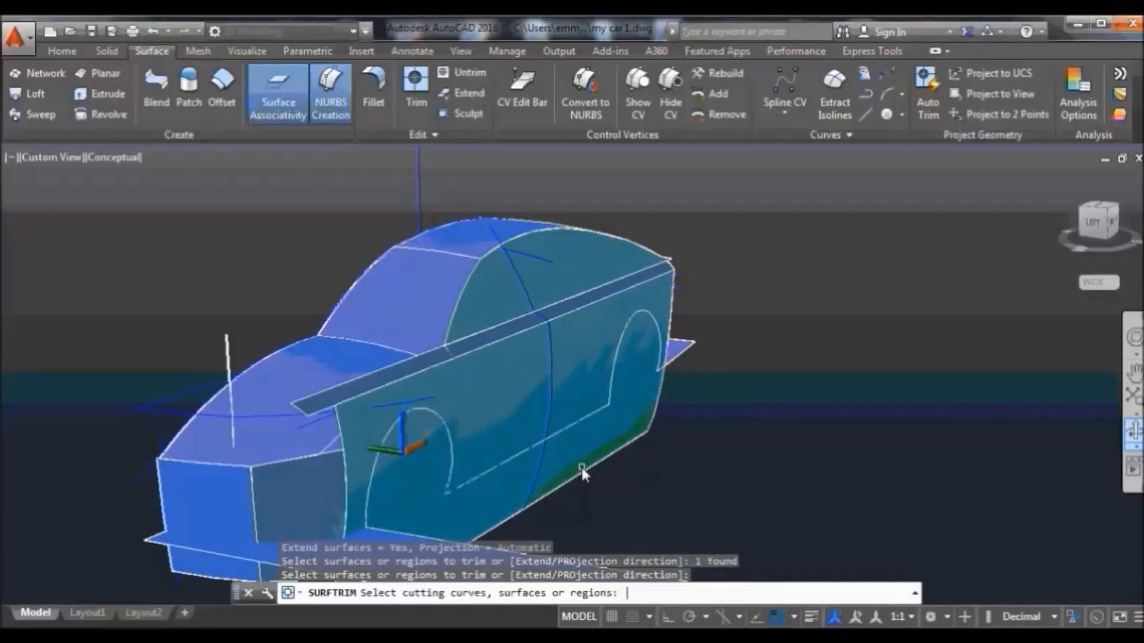
click(574, 423)
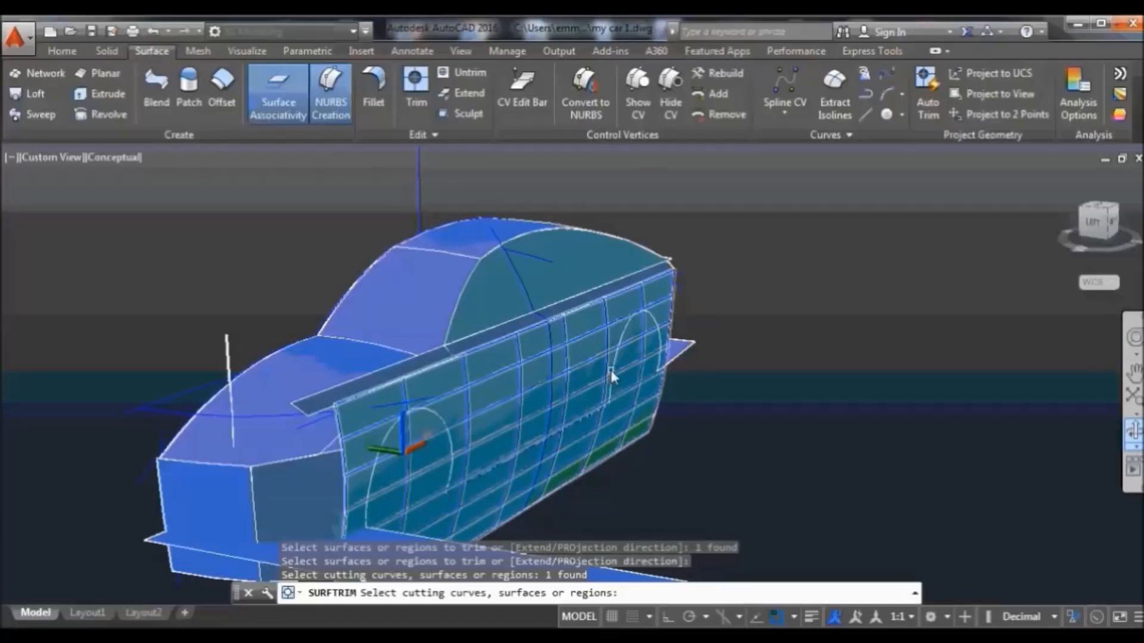
click(620, 355)
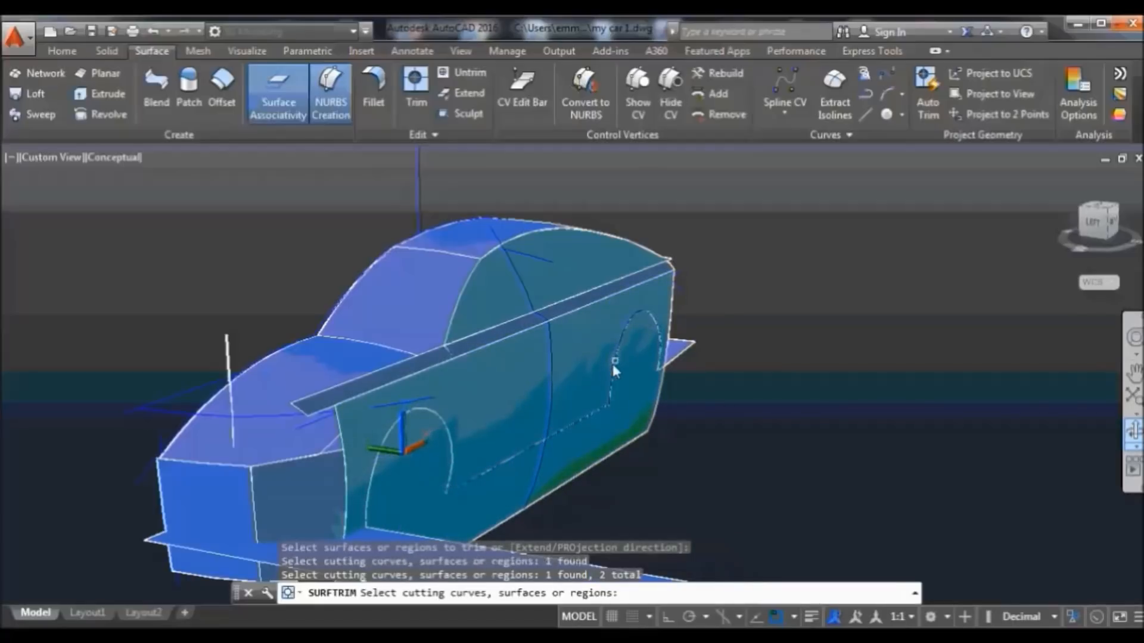
click(674, 353)
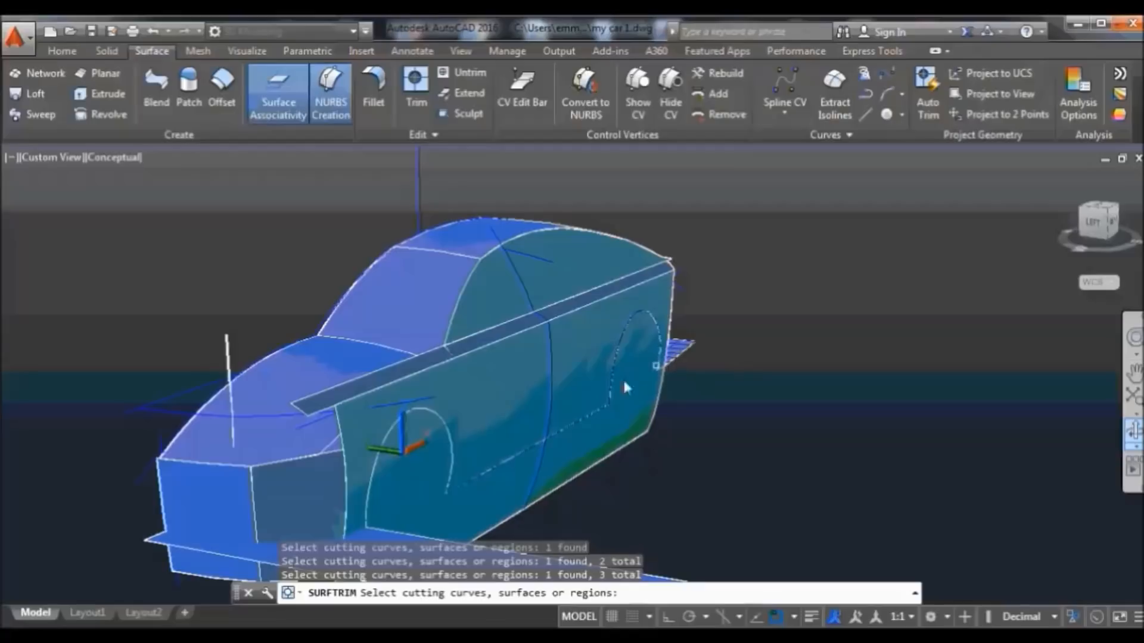
click(450, 462)
scroll(409, 531, down, 2)
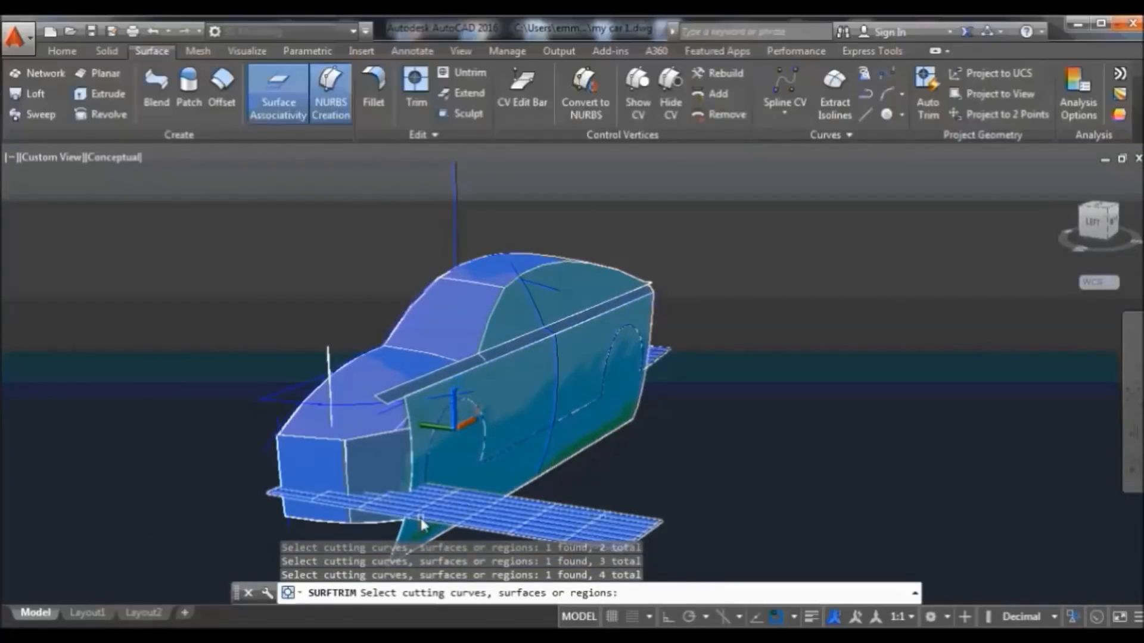
click(417, 525)
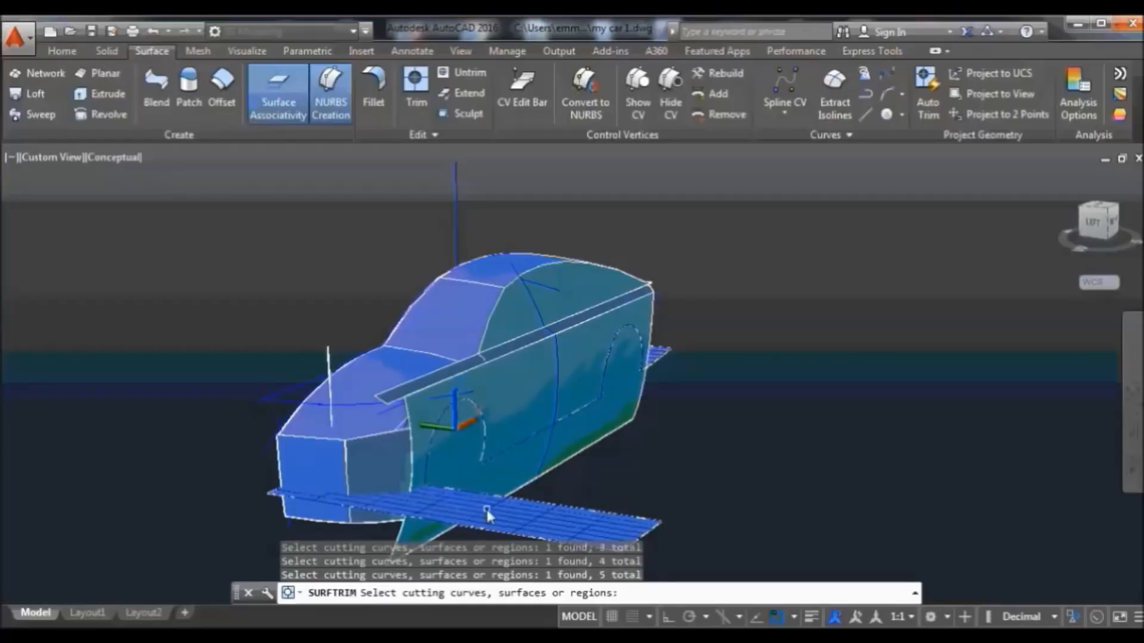
key(Return)
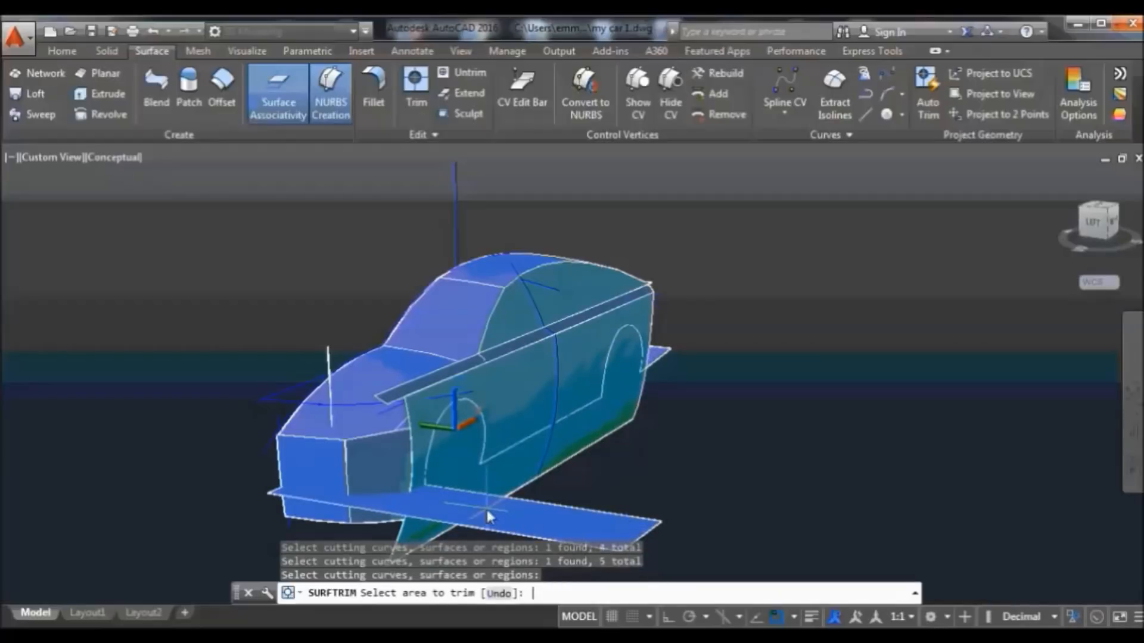
click(567, 443)
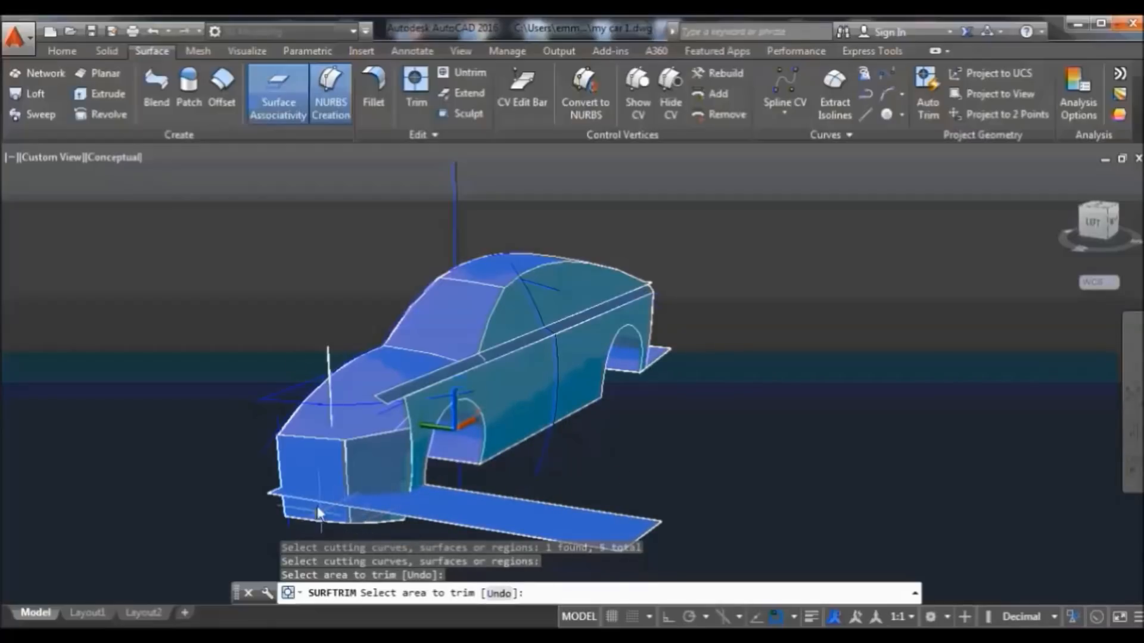
click(414, 78)
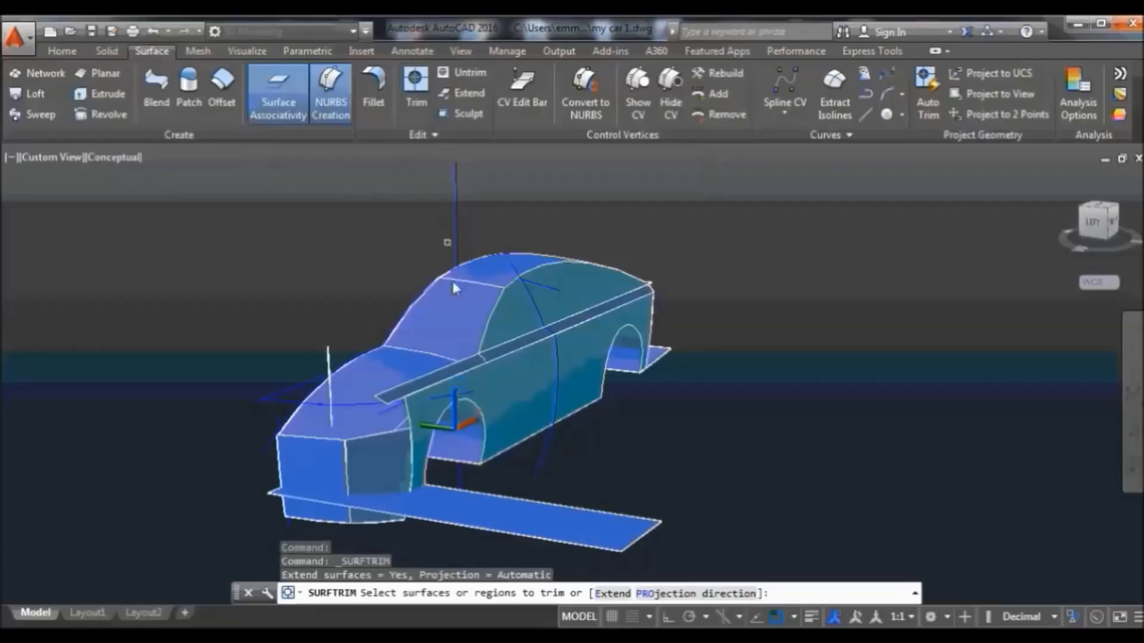
Trim the floor plate past the nose using the side, grille and left front panels
click(486, 533)
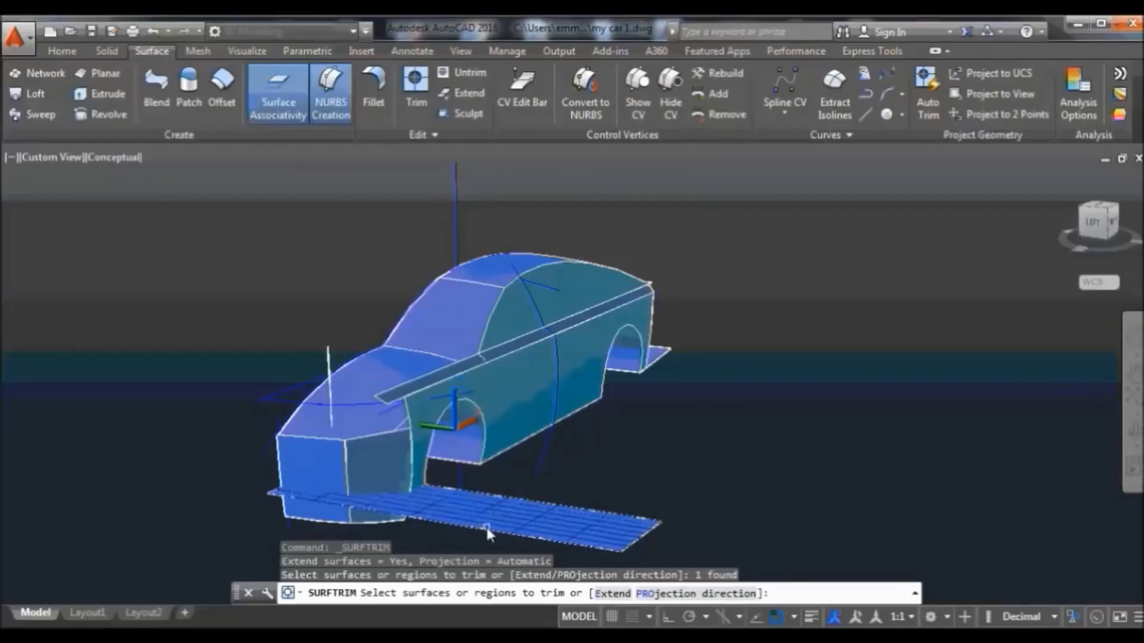
key(Return)
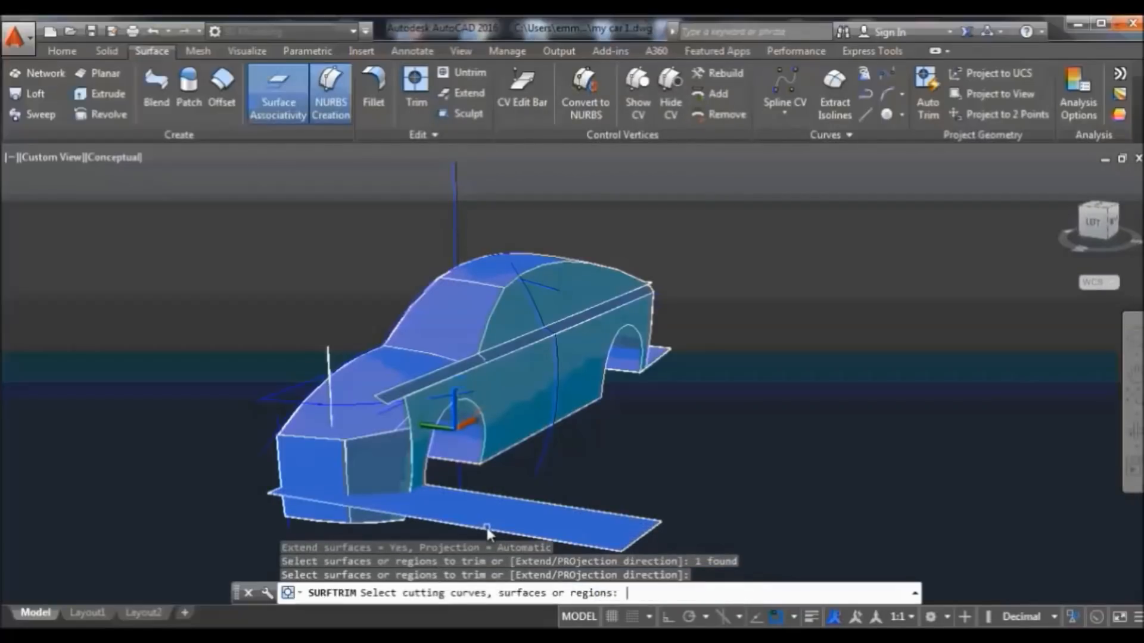
click(422, 450)
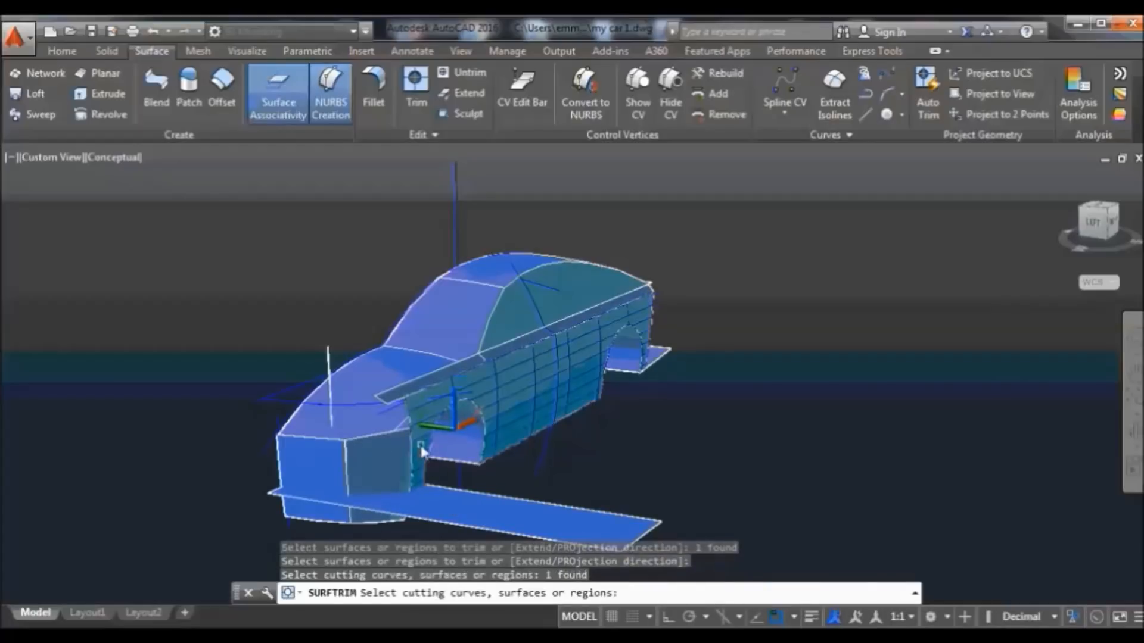
click(382, 480)
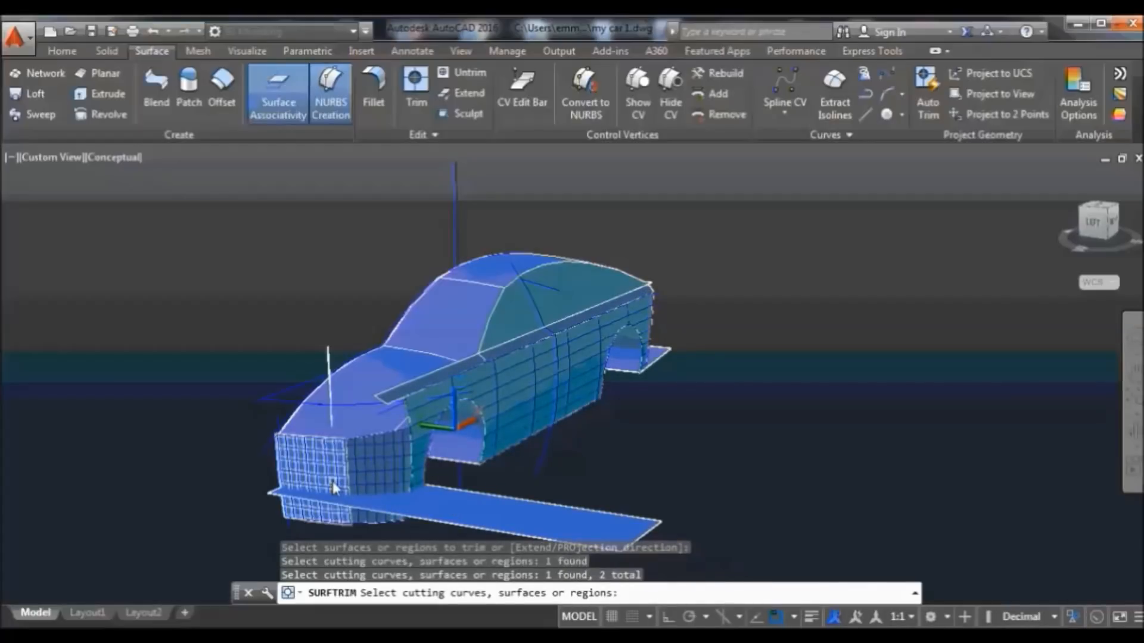
click(341, 470)
key(Return)
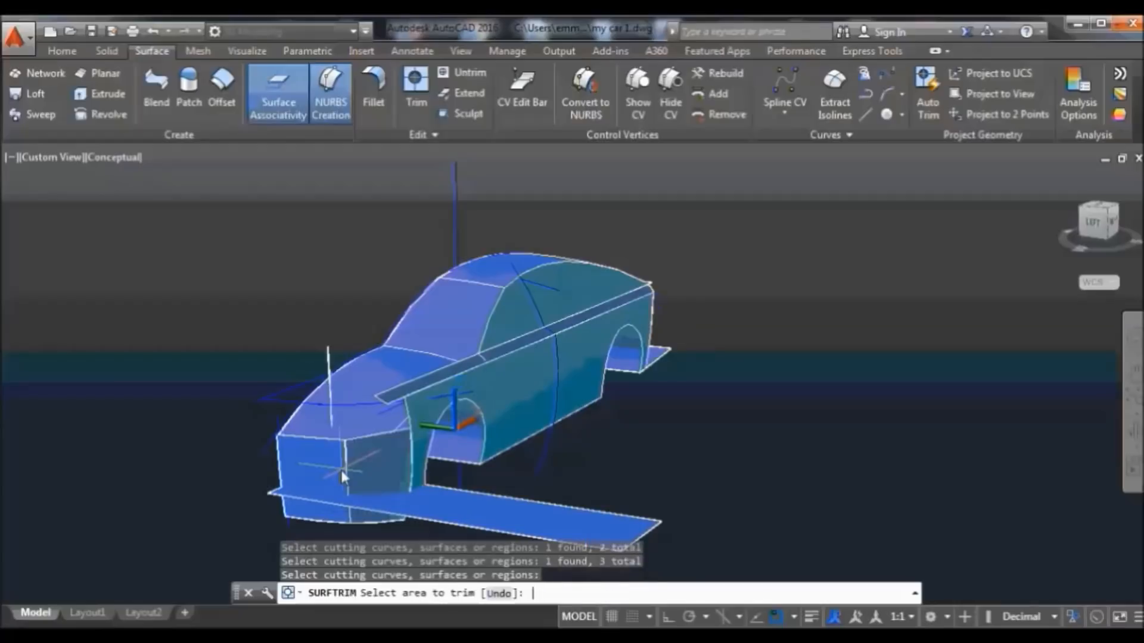
click(505, 508)
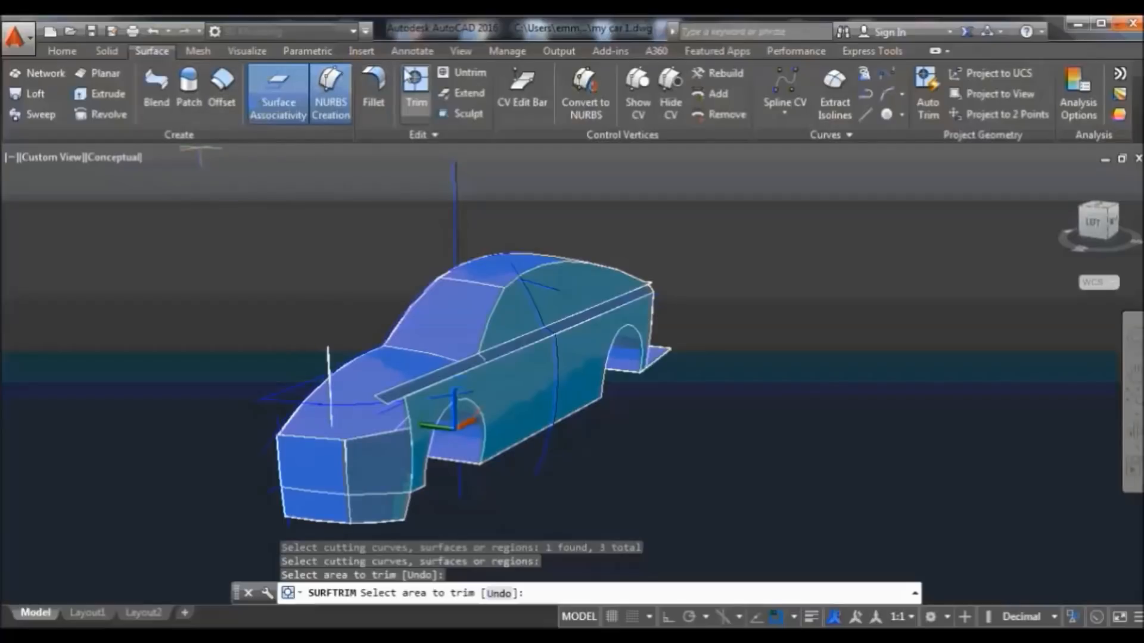
Trim both front panels below the cross curve, then orbit to a side view
click(415, 90)
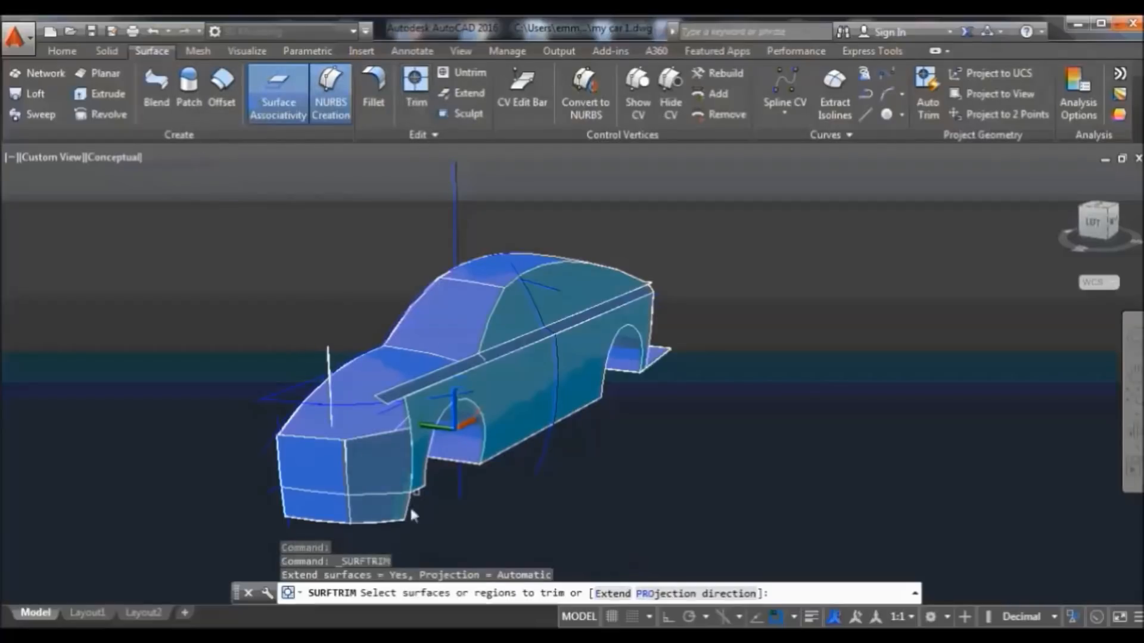
click(372, 520)
click(333, 516)
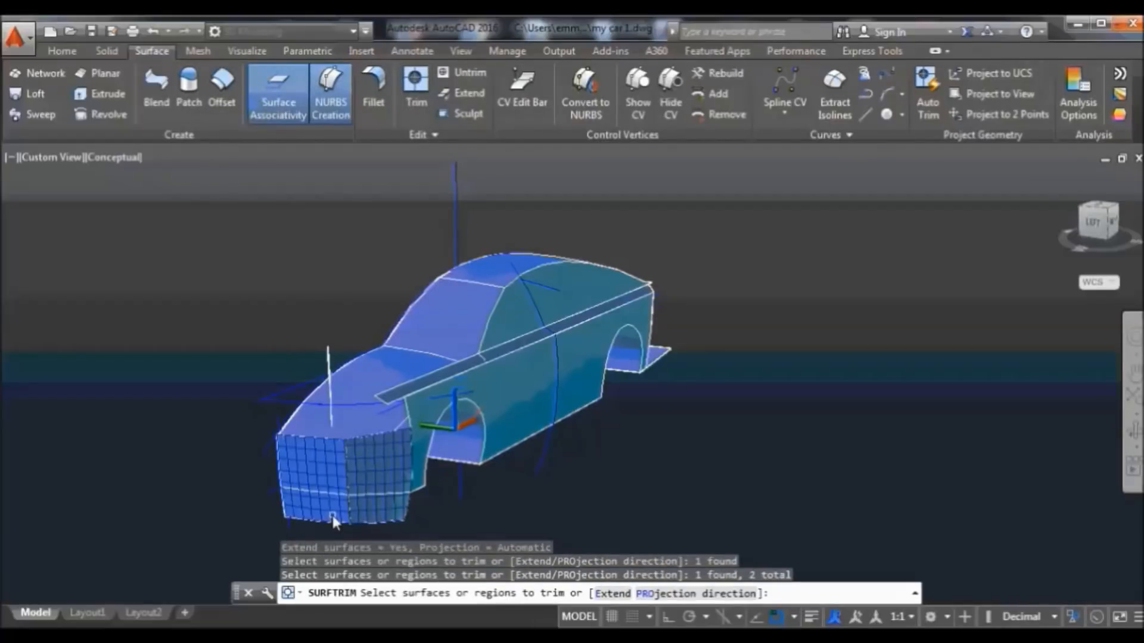
key(Return)
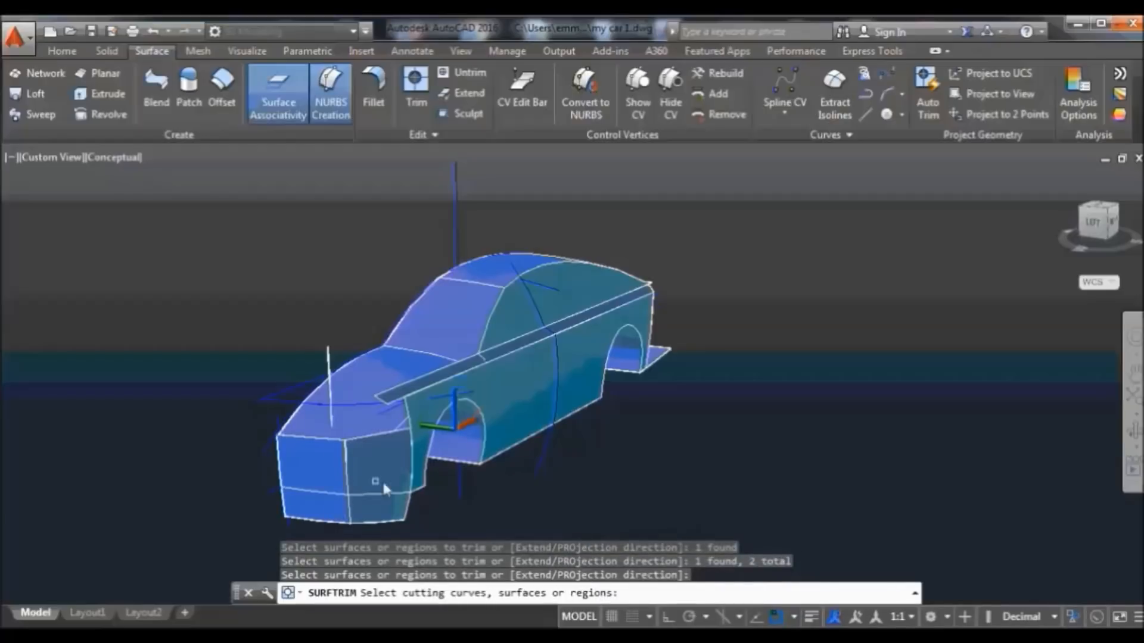
click(418, 491)
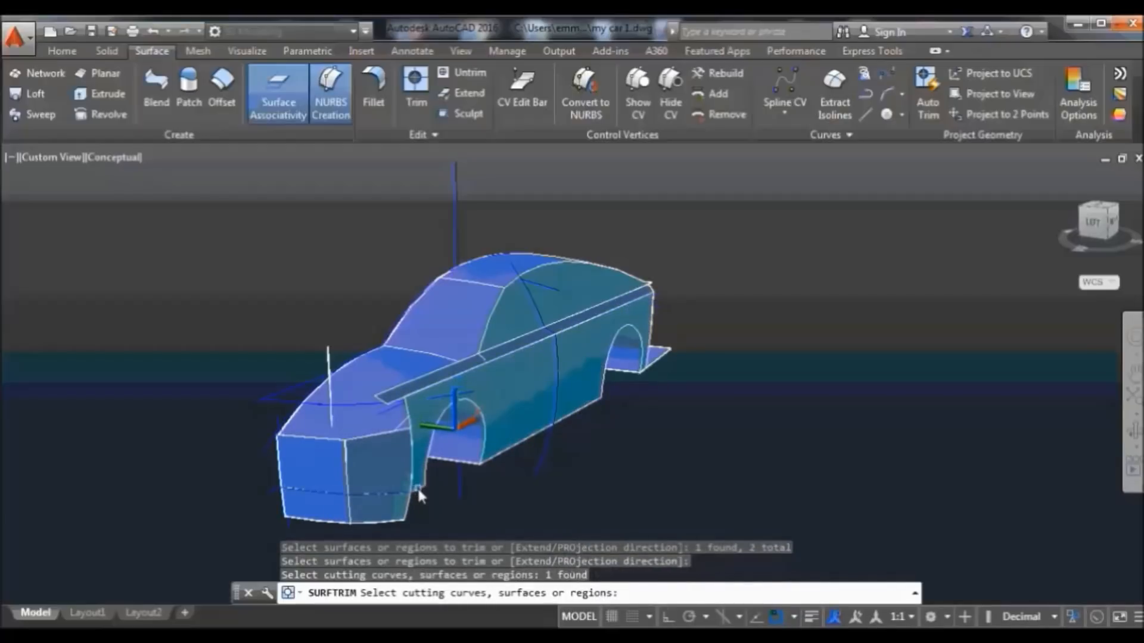
key(Return)
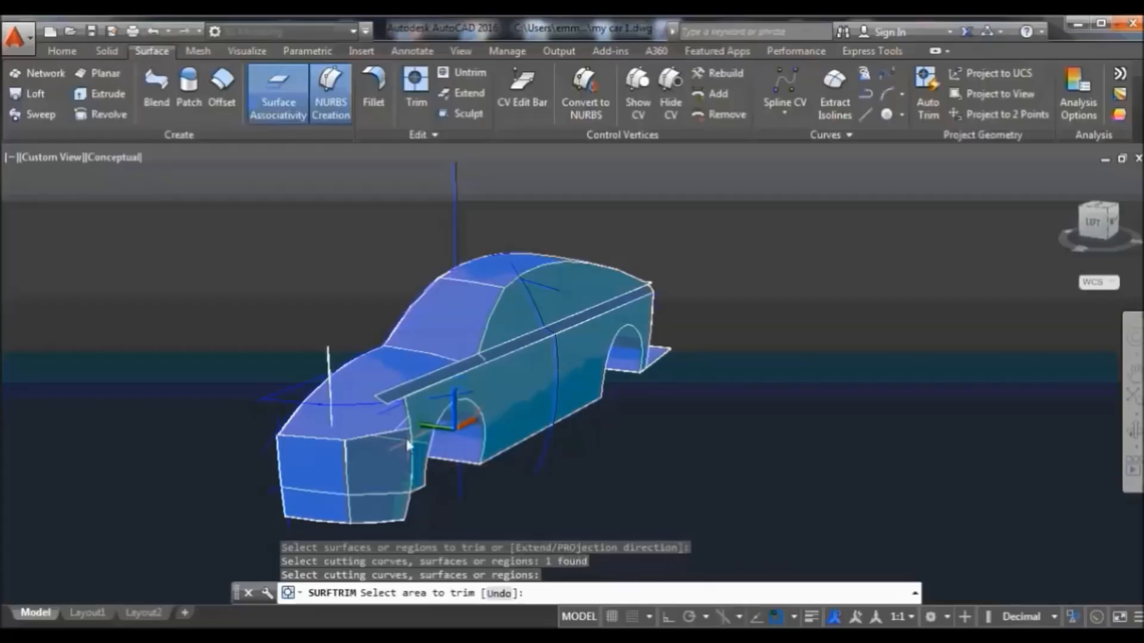
click(381, 495)
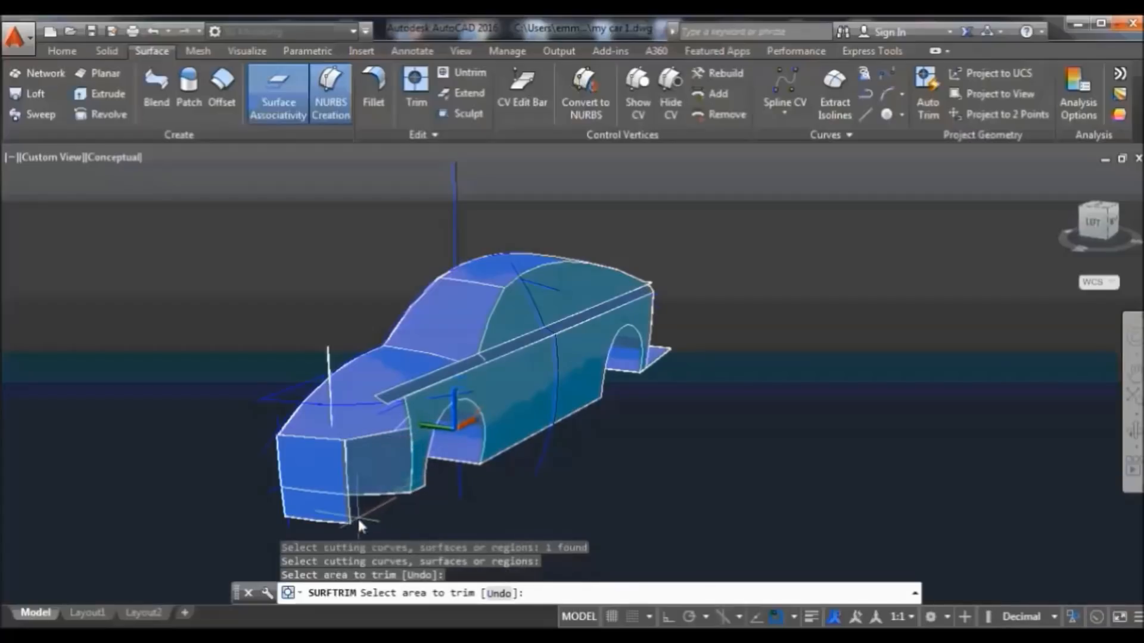
click(333, 506)
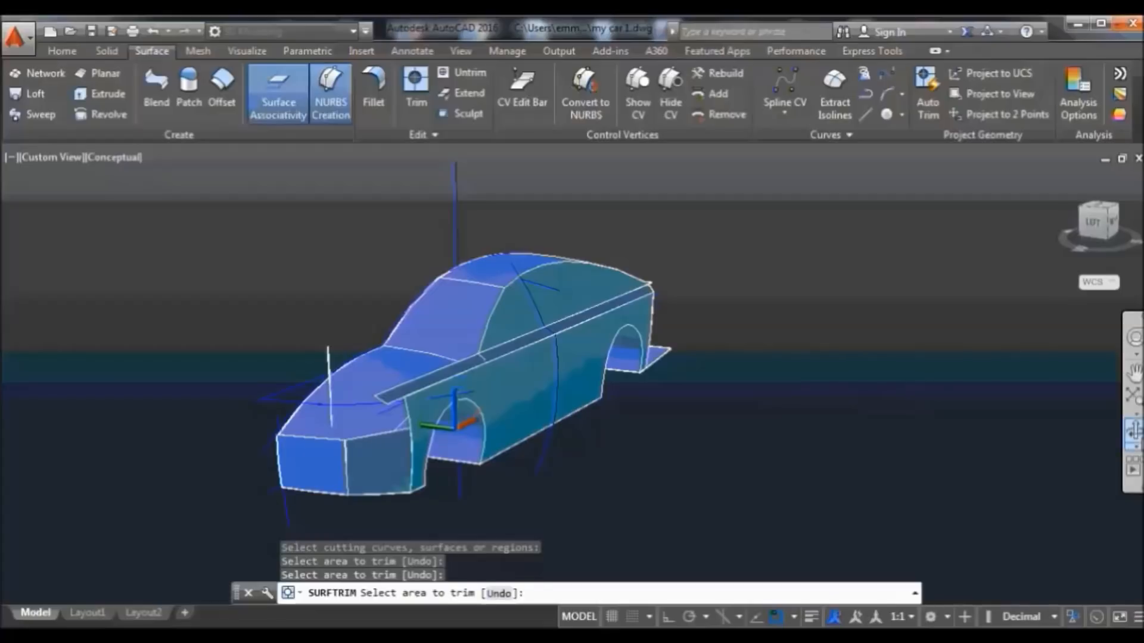
click(1134, 429)
drag(969, 425, 904, 423)
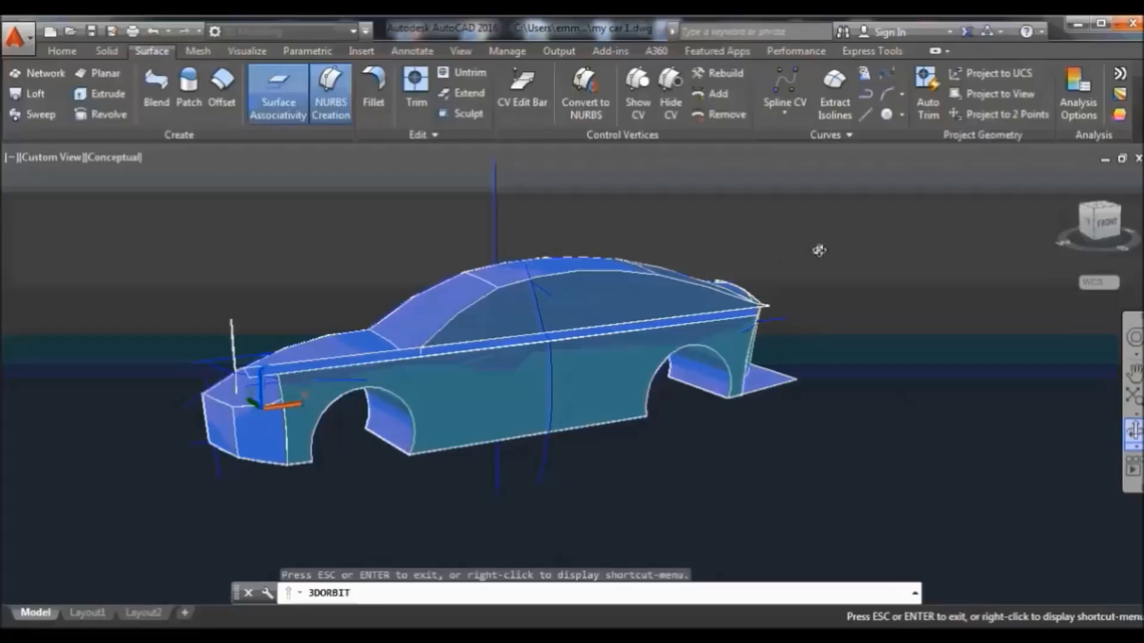
right_click(880, 239)
click(941, 250)
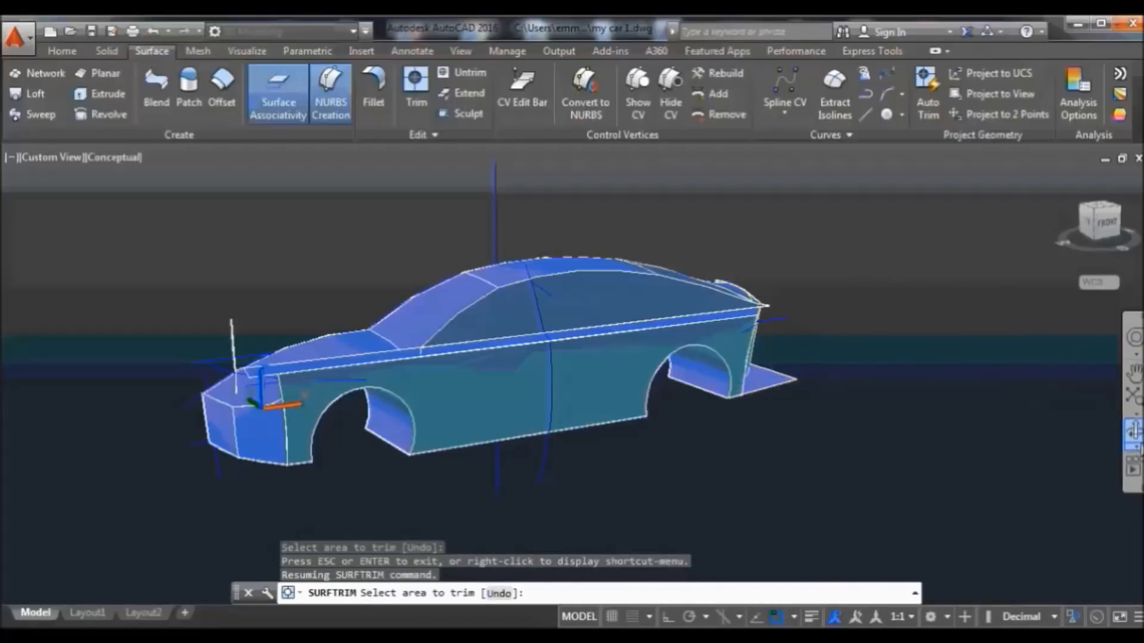
click(1134, 434)
drag(822, 333, 922, 410)
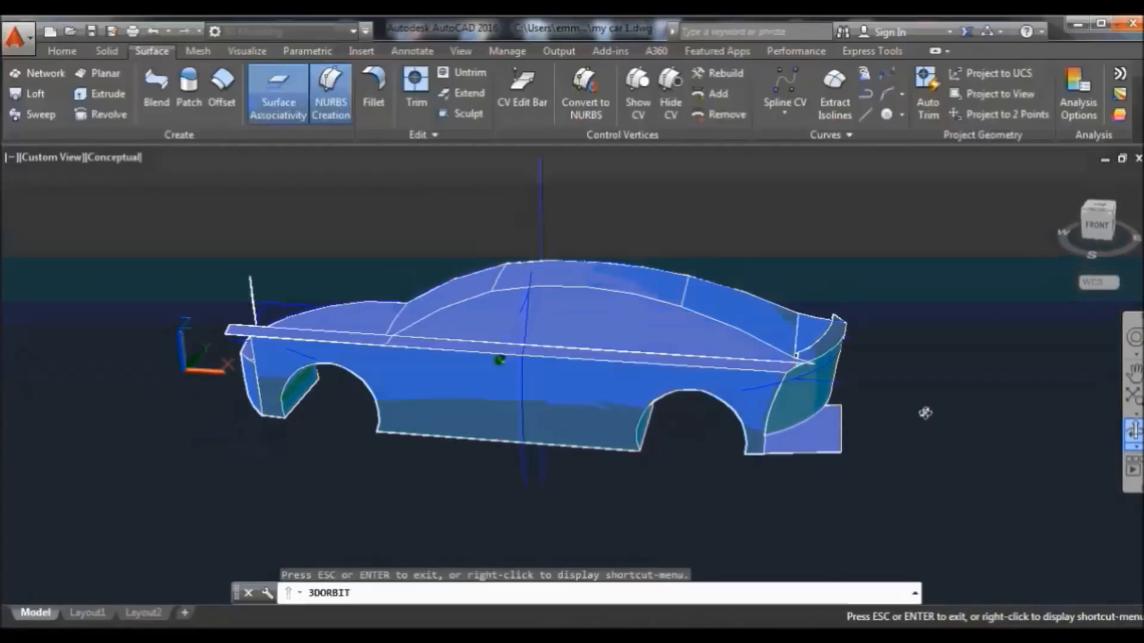
right_click(798, 203)
click(857, 219)
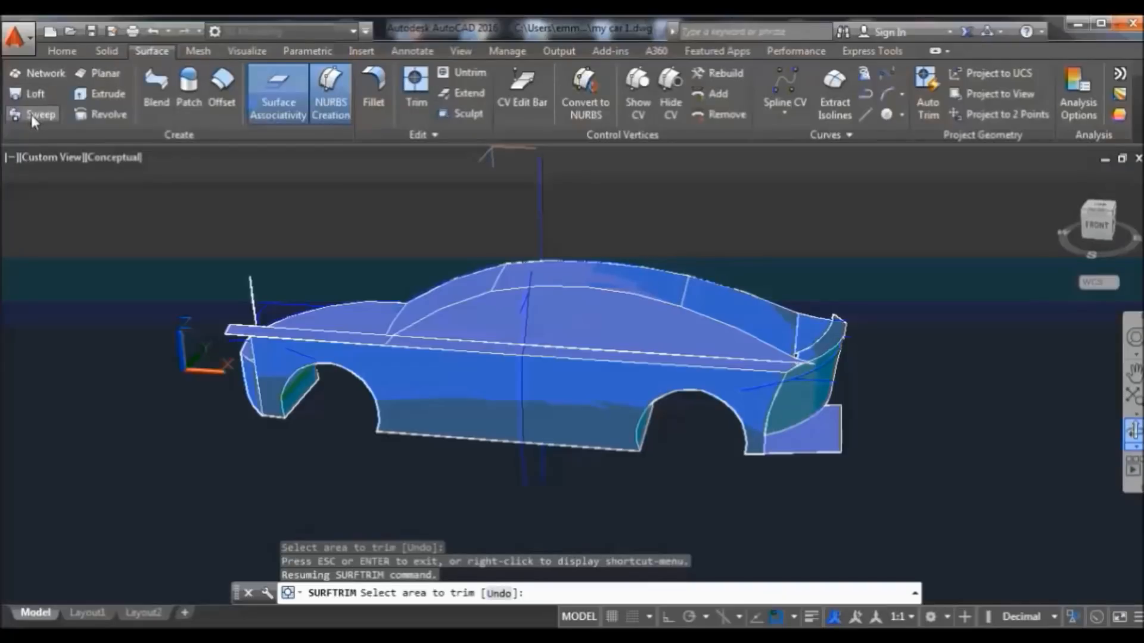
click(426, 90)
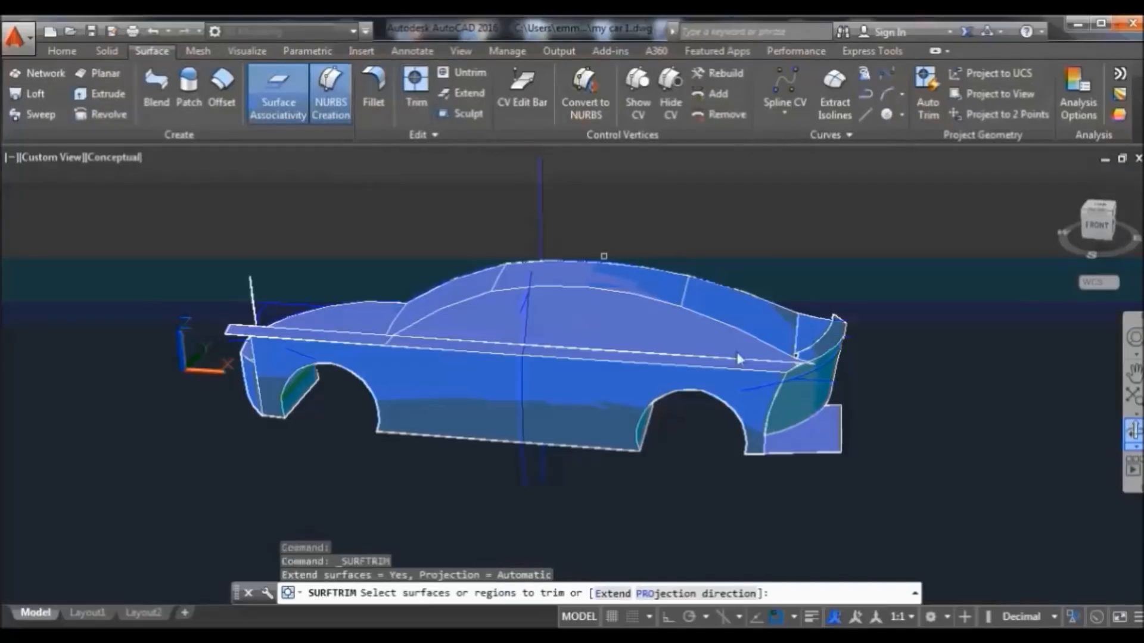
click(832, 448)
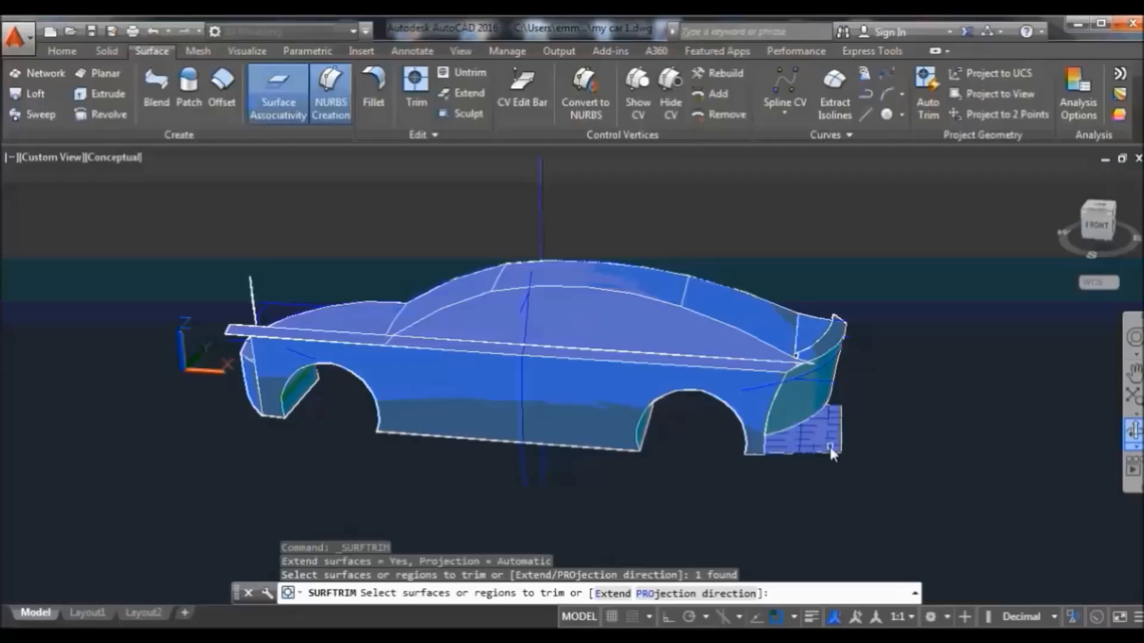
key(Return)
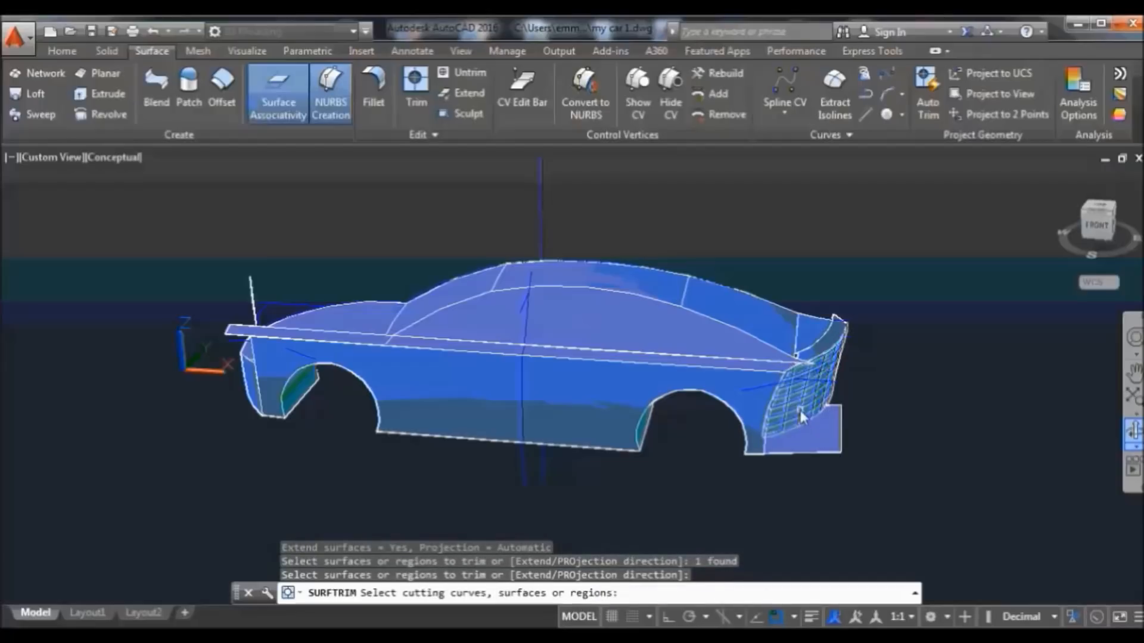
click(800, 410)
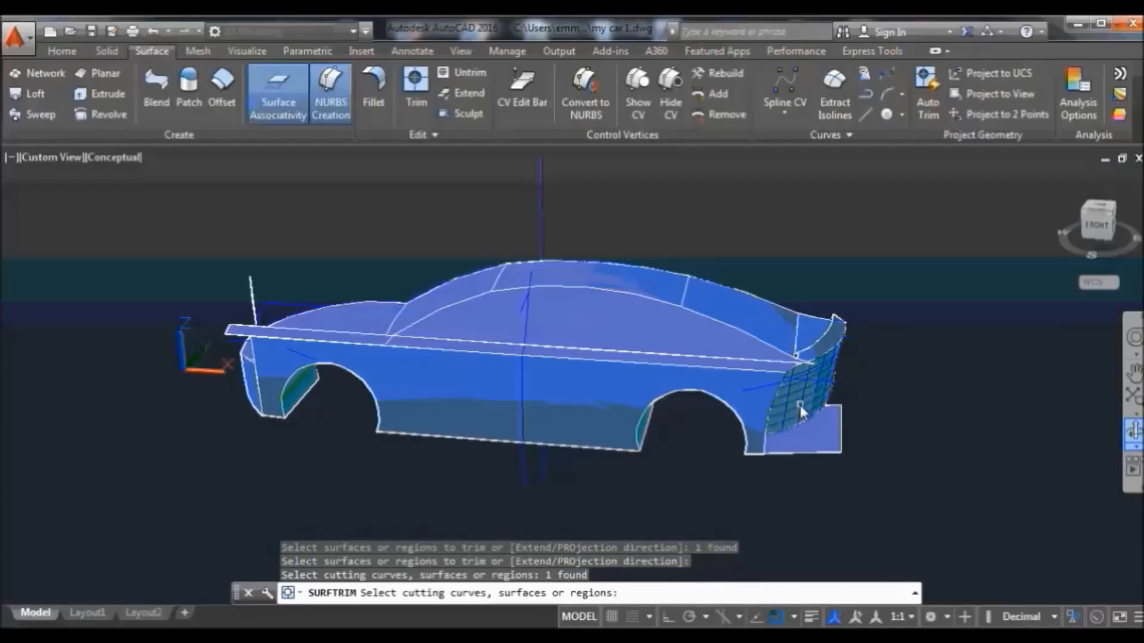
key(Return)
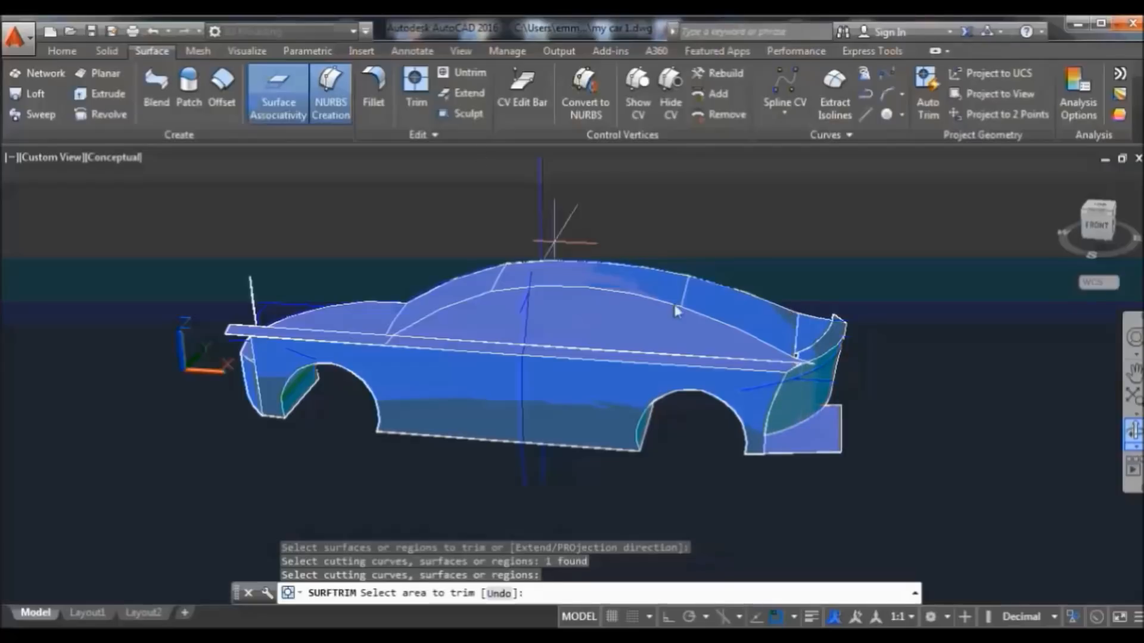
click(840, 449)
click(816, 445)
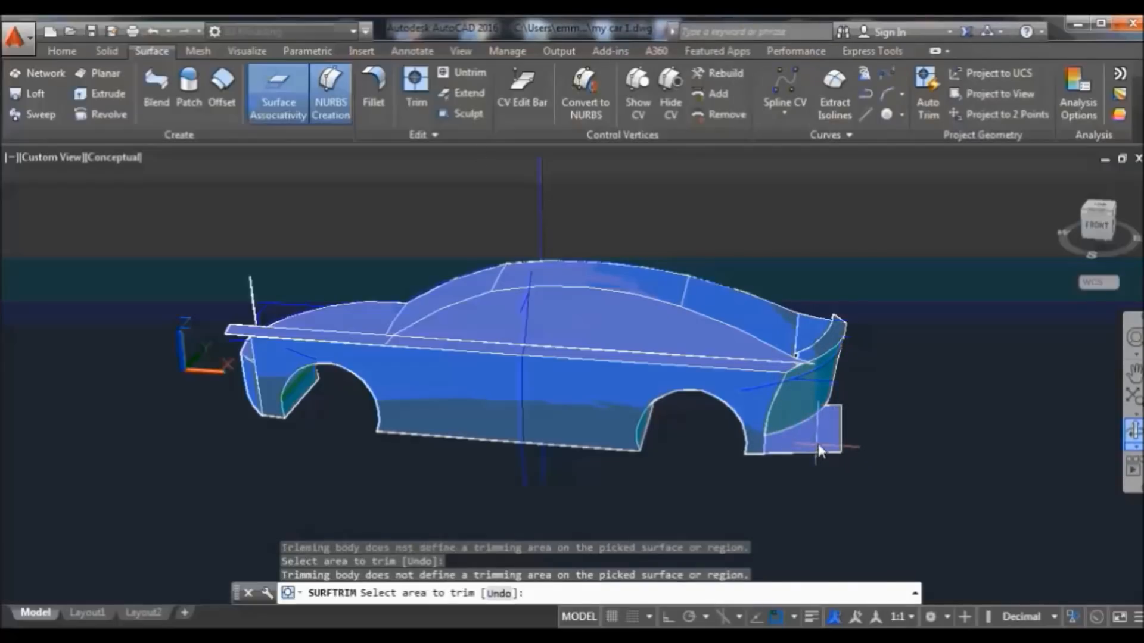
click(1134, 428)
drag(953, 440, 868, 376)
right_click(776, 251)
click(806, 259)
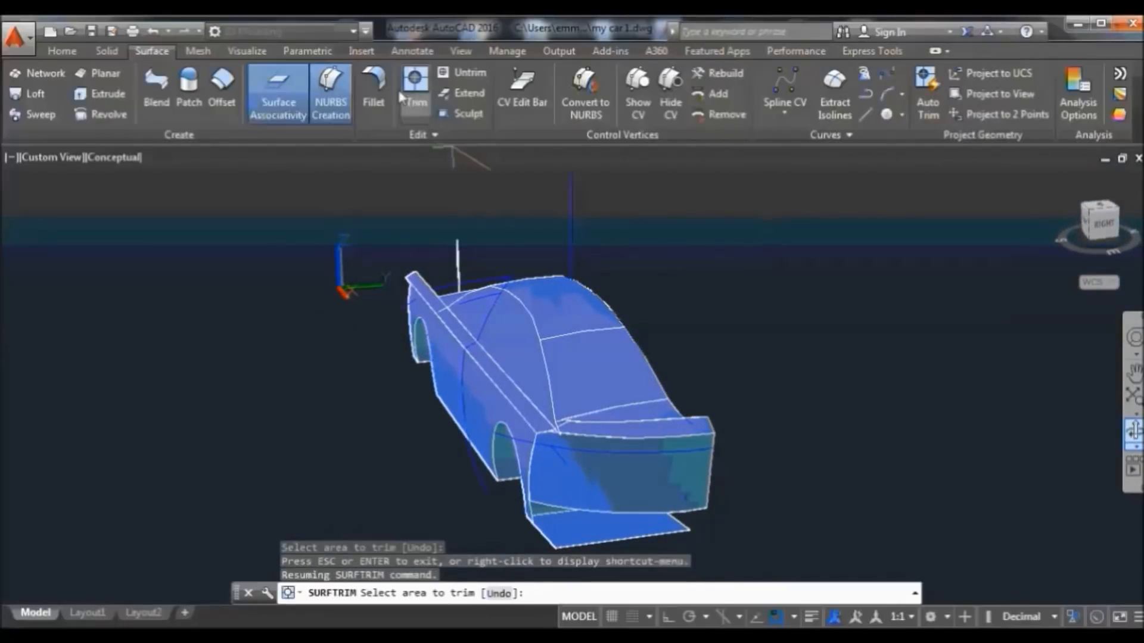
click(416, 87)
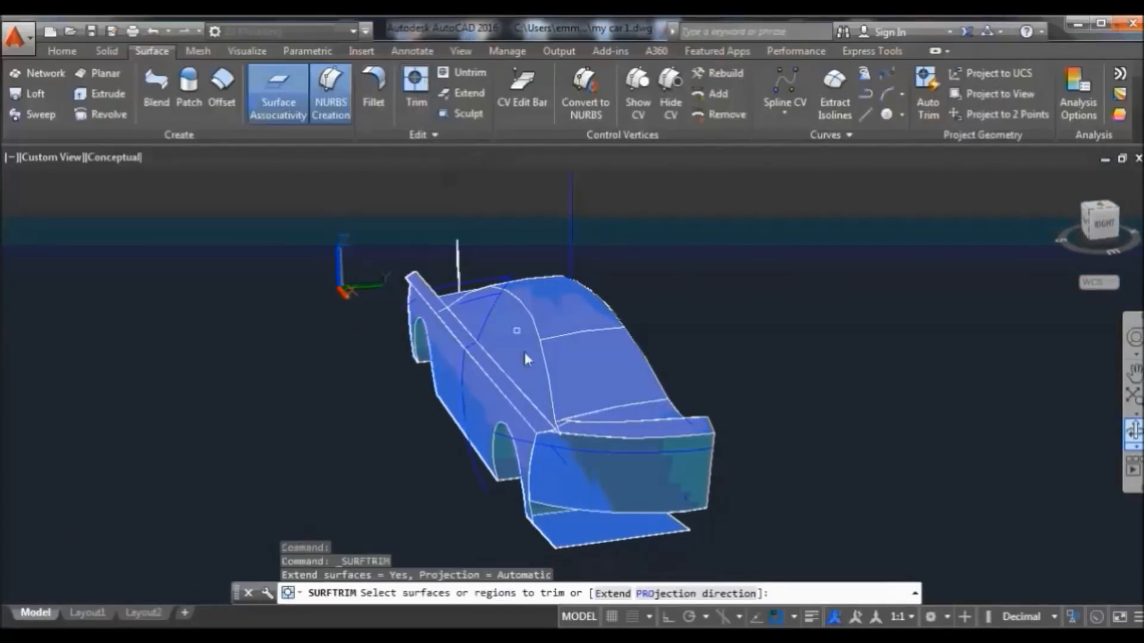
click(606, 542)
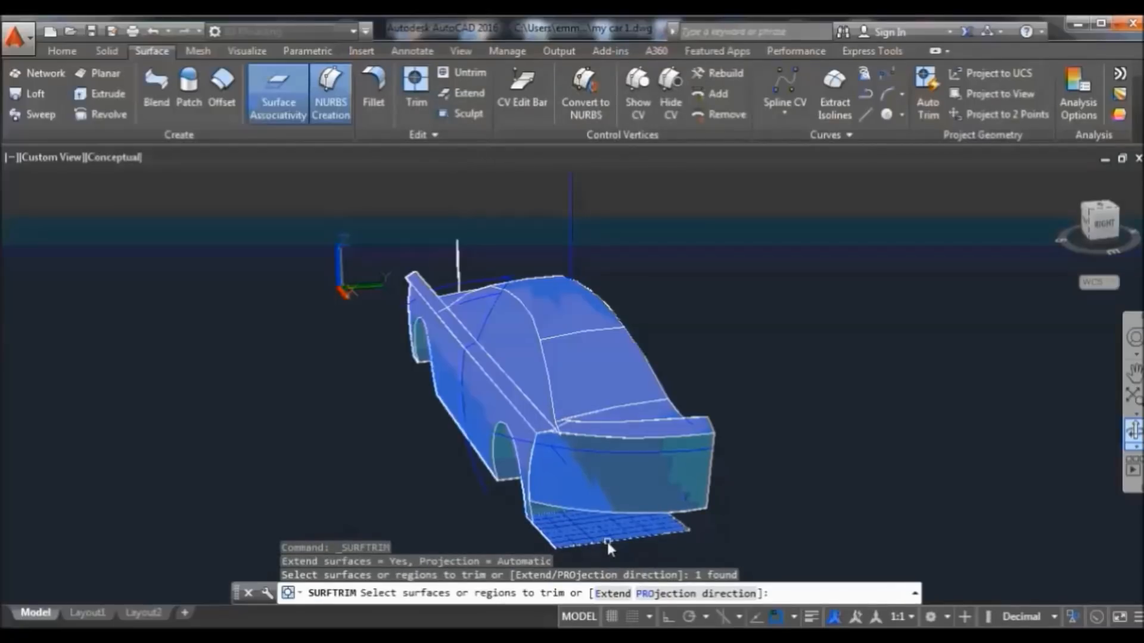
key(Return)
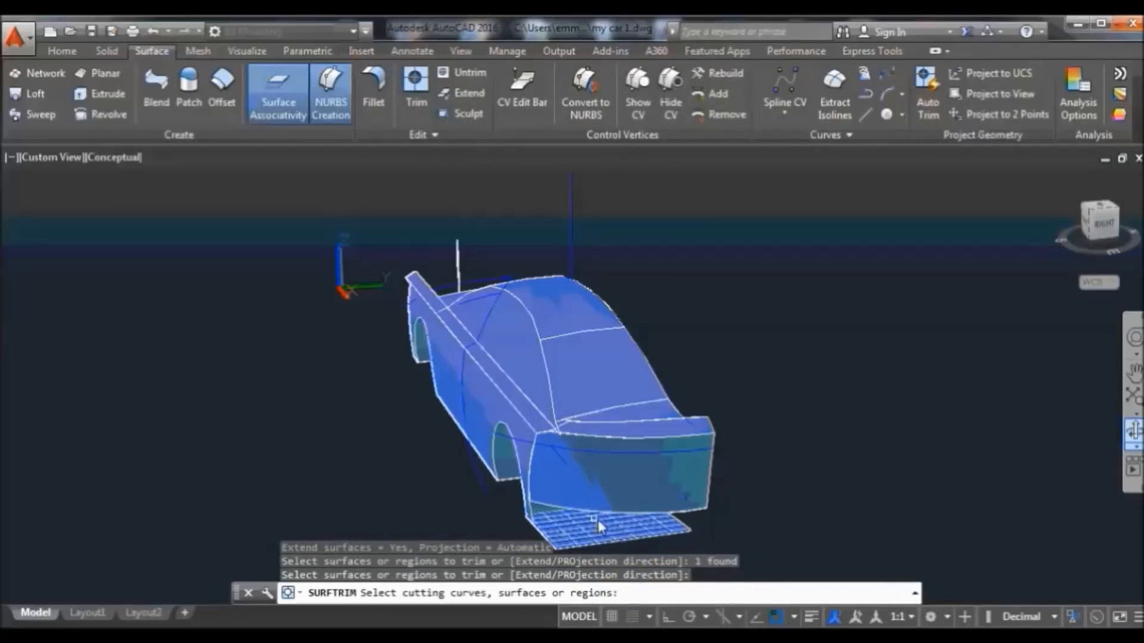
click(595, 505)
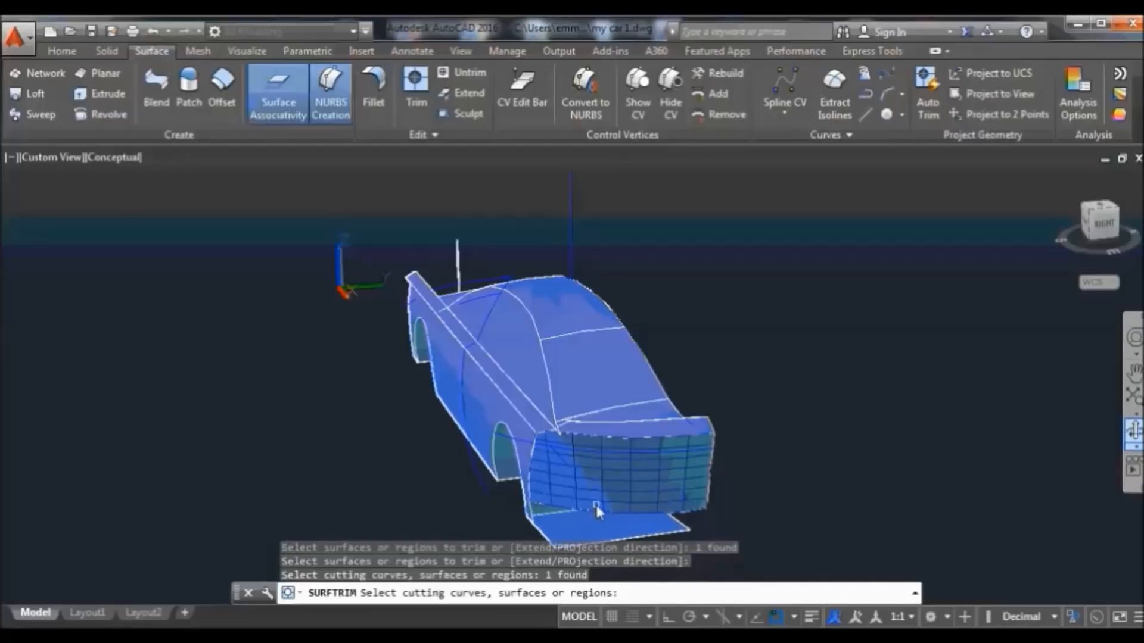
key(Return)
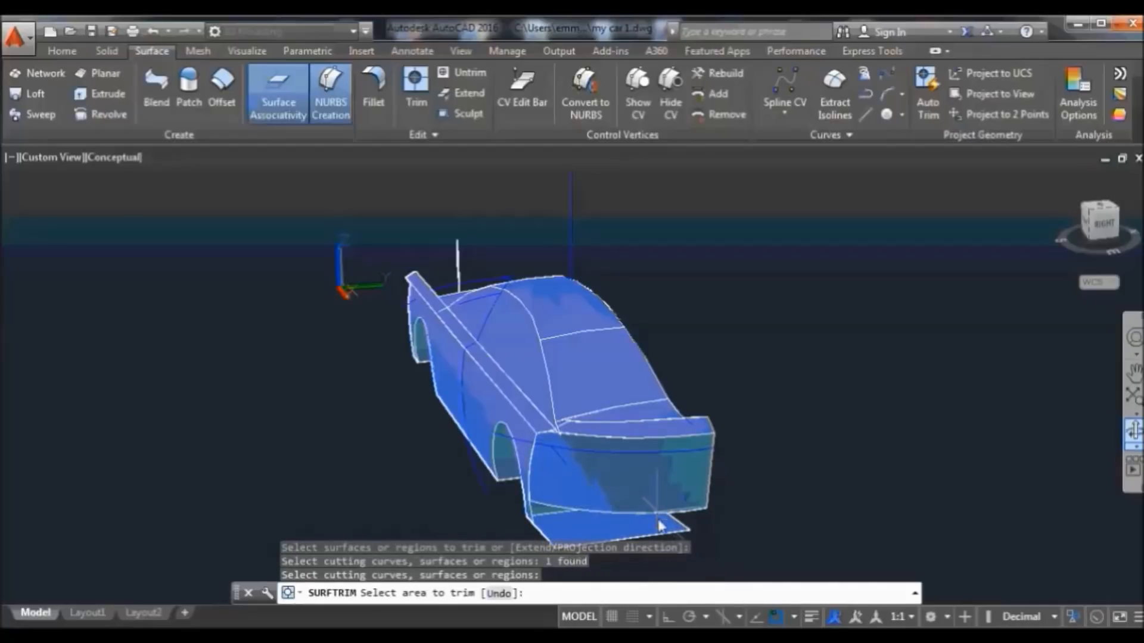
click(658, 525)
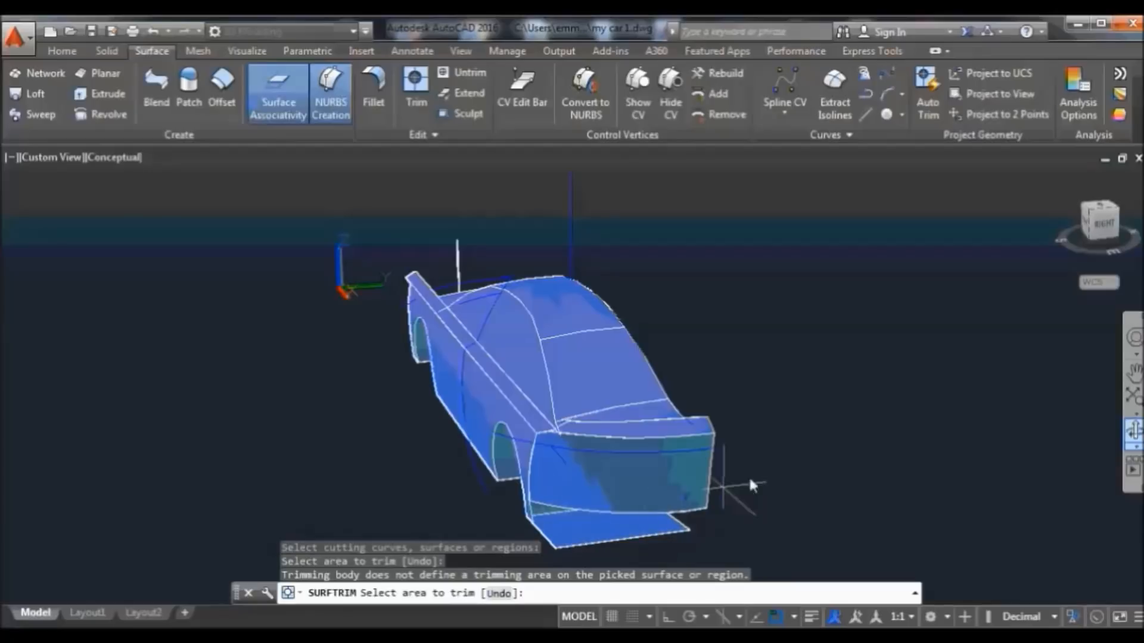
click(1134, 434)
drag(875, 438, 1072, 452)
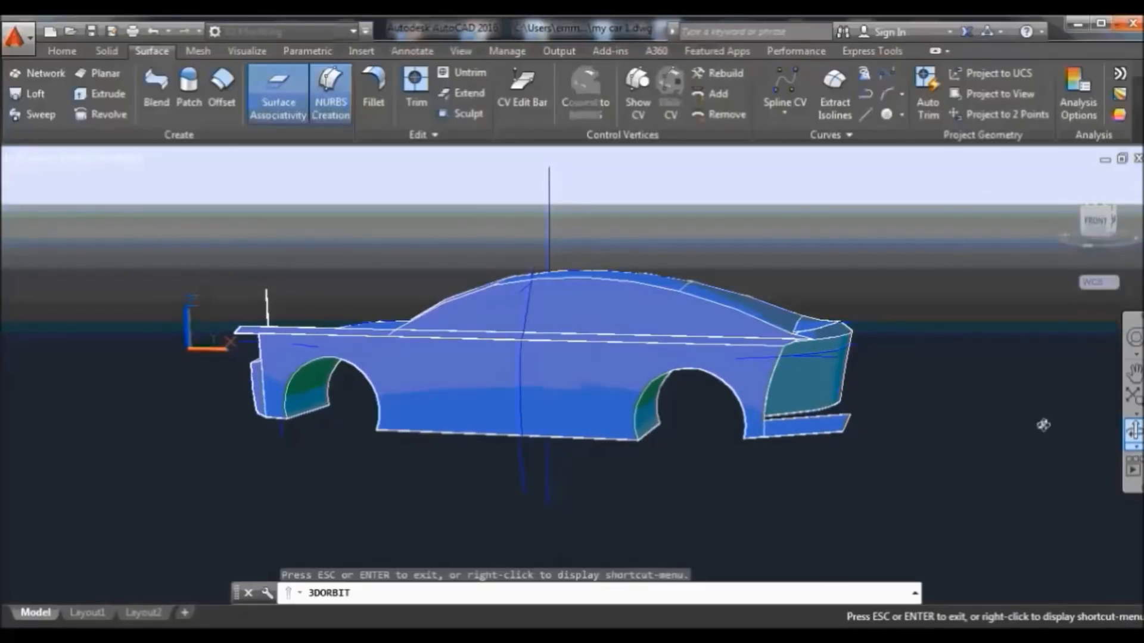
right_click(958, 305)
click(967, 309)
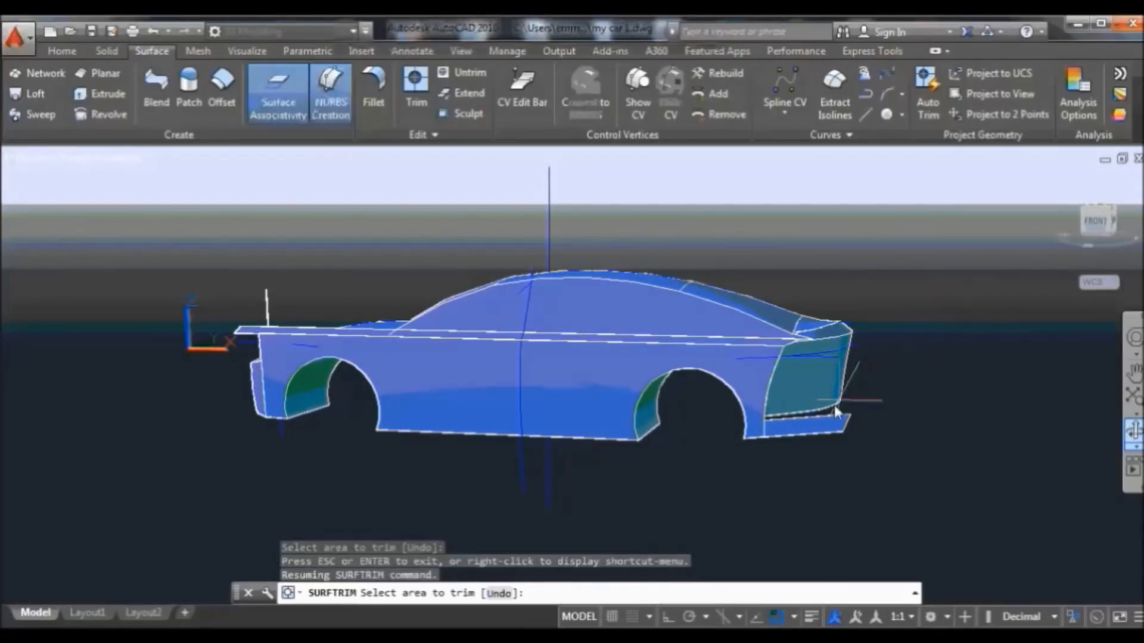
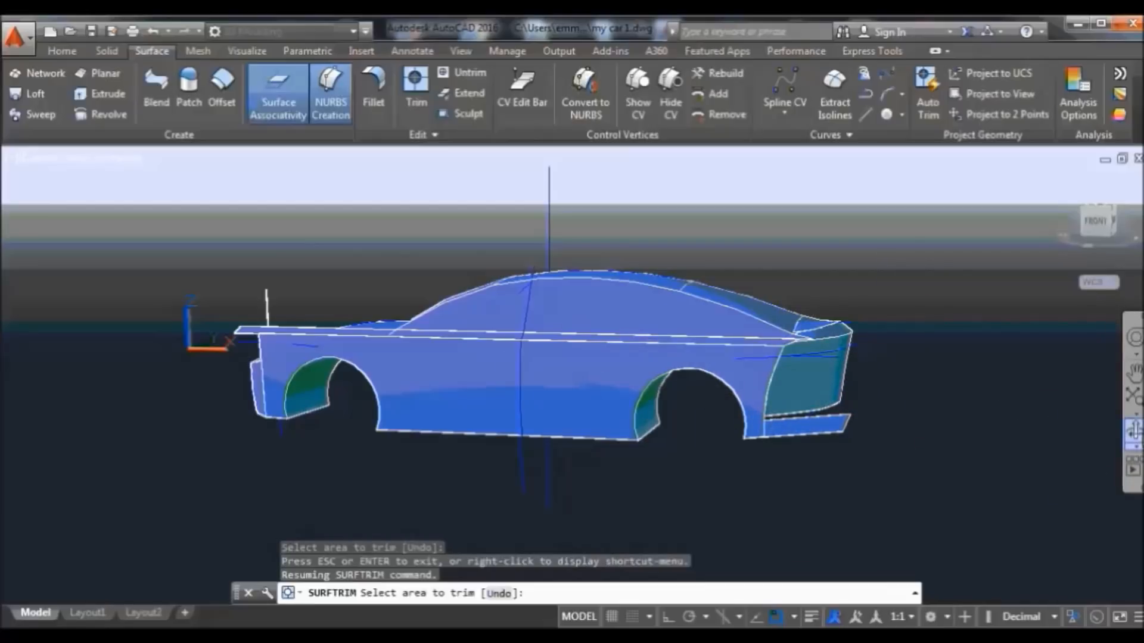
Orbit the car body round to a front-left view, then exit the orbit
click(1134, 430)
drag(638, 390, 805, 415)
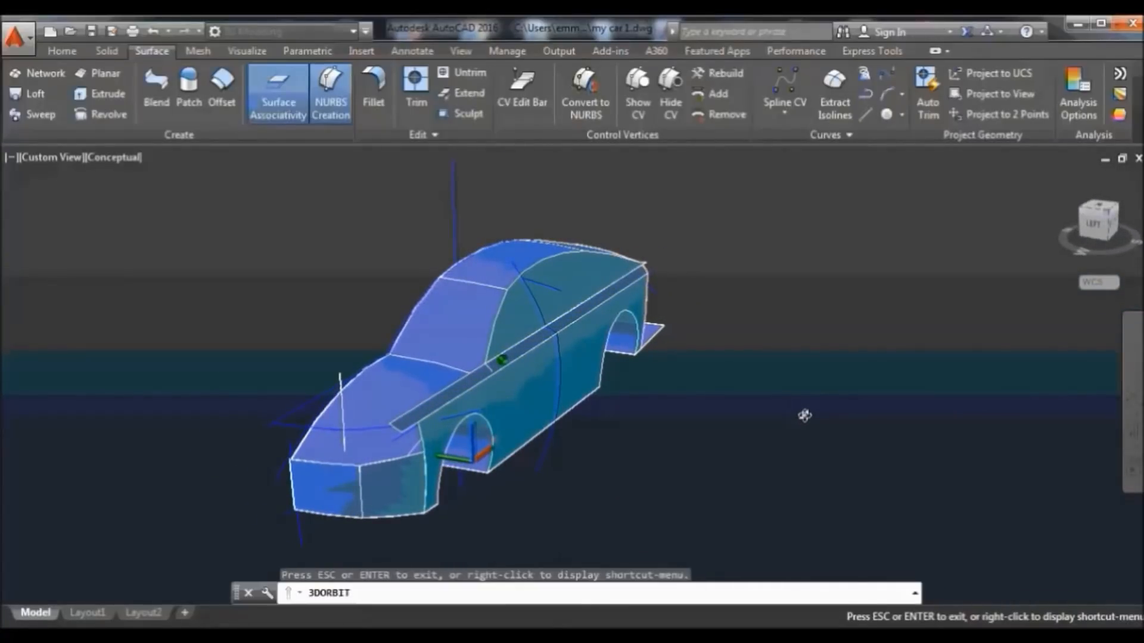
right_click(797, 276)
click(842, 286)
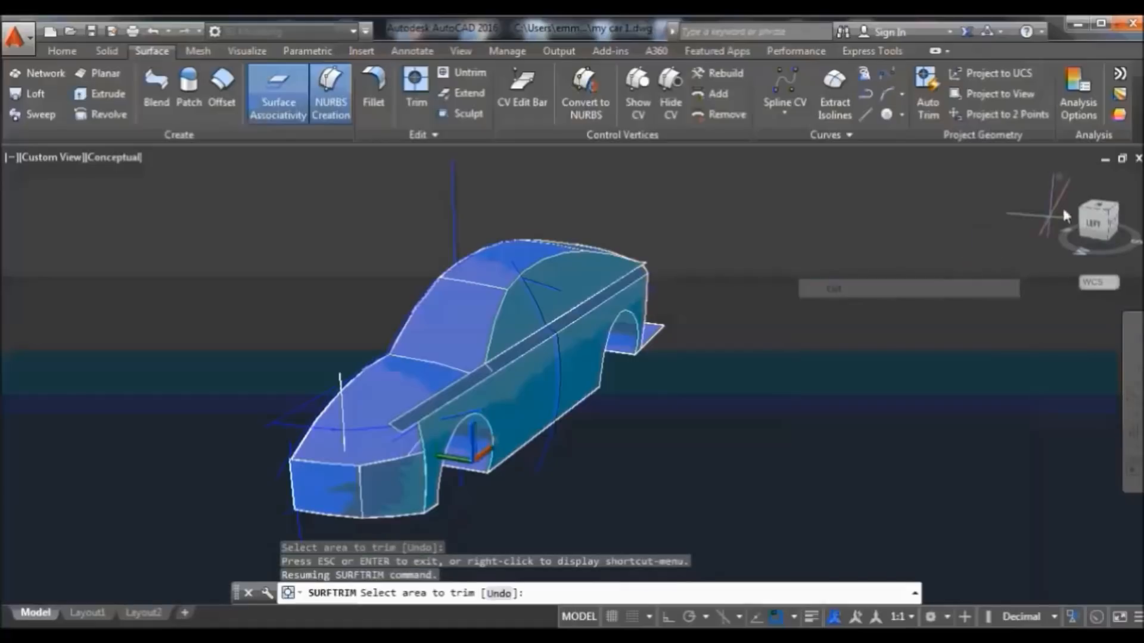
Return to the home isometric view and pick a trim area; no trimming area is found
click(1063, 177)
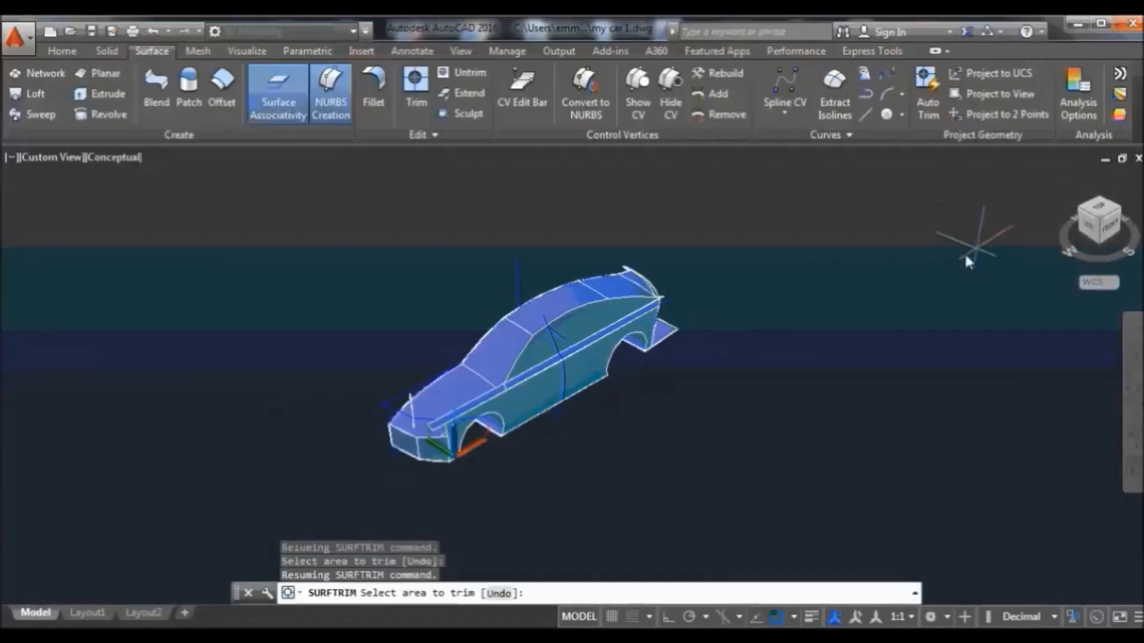
click(622, 235)
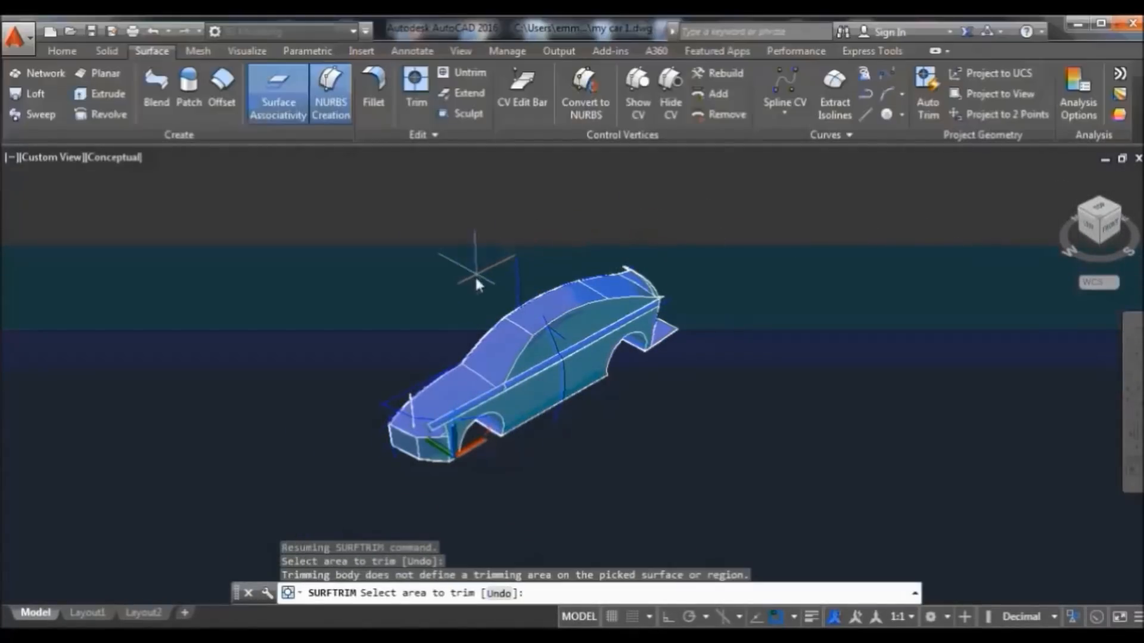
click(62, 51)
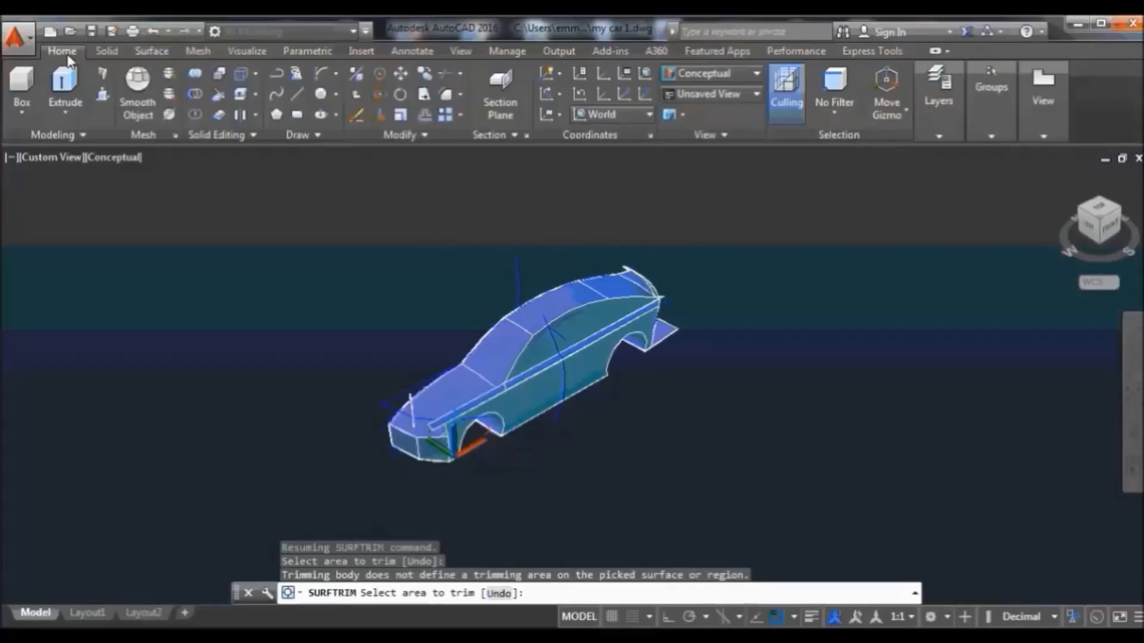
Erase the seven stray helper objects, including the vertical line above, the front lines and the rear spoiler line
click(379, 115)
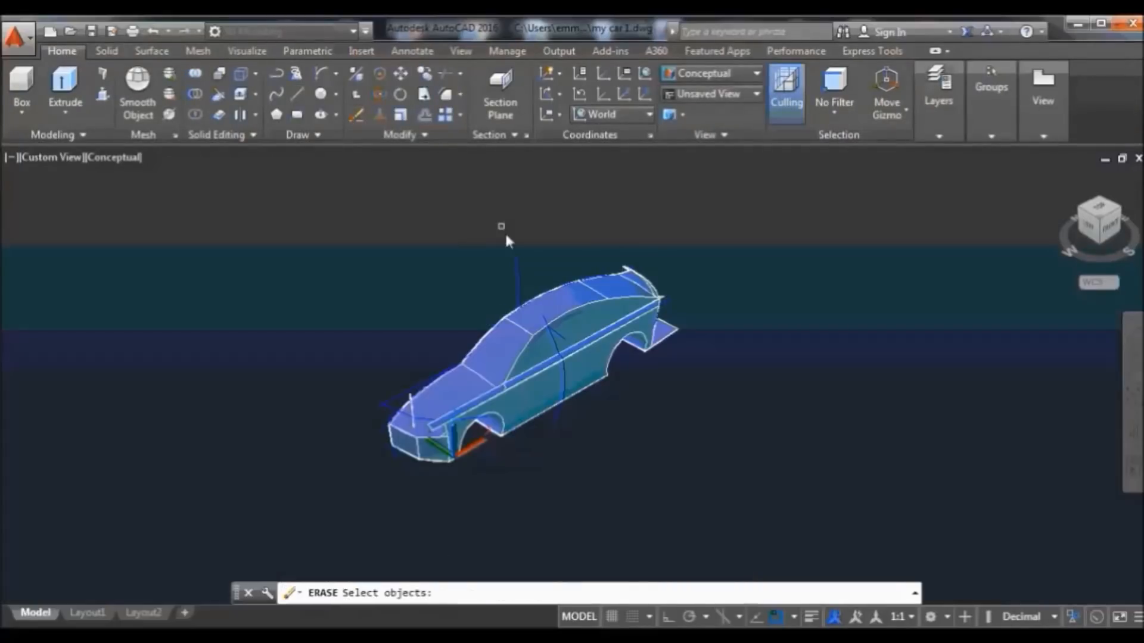
click(520, 268)
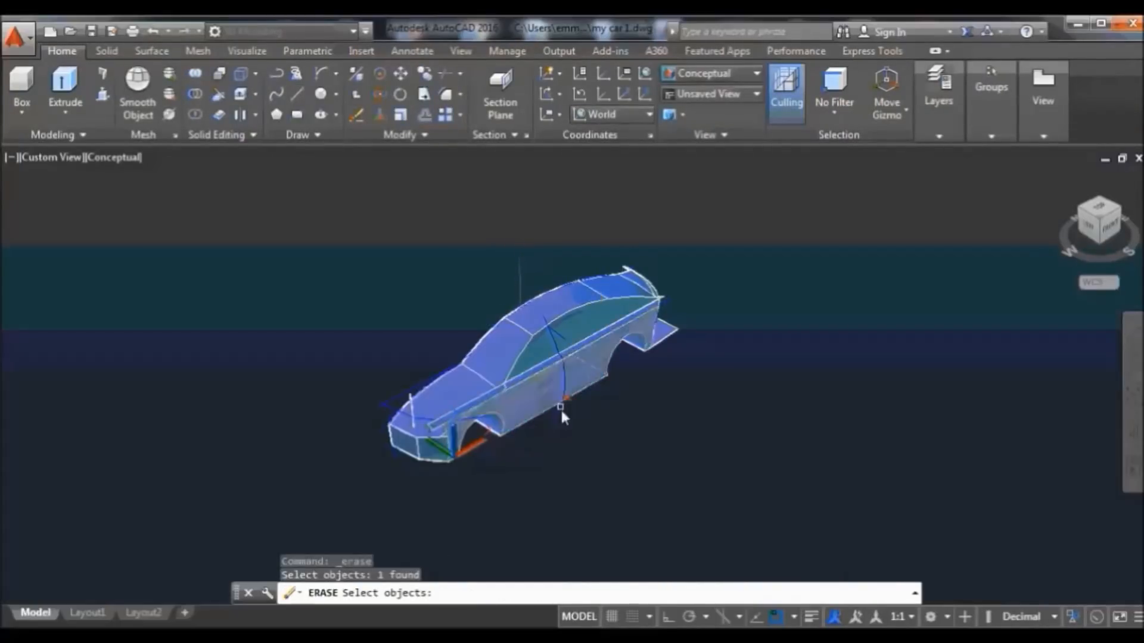
click(559, 418)
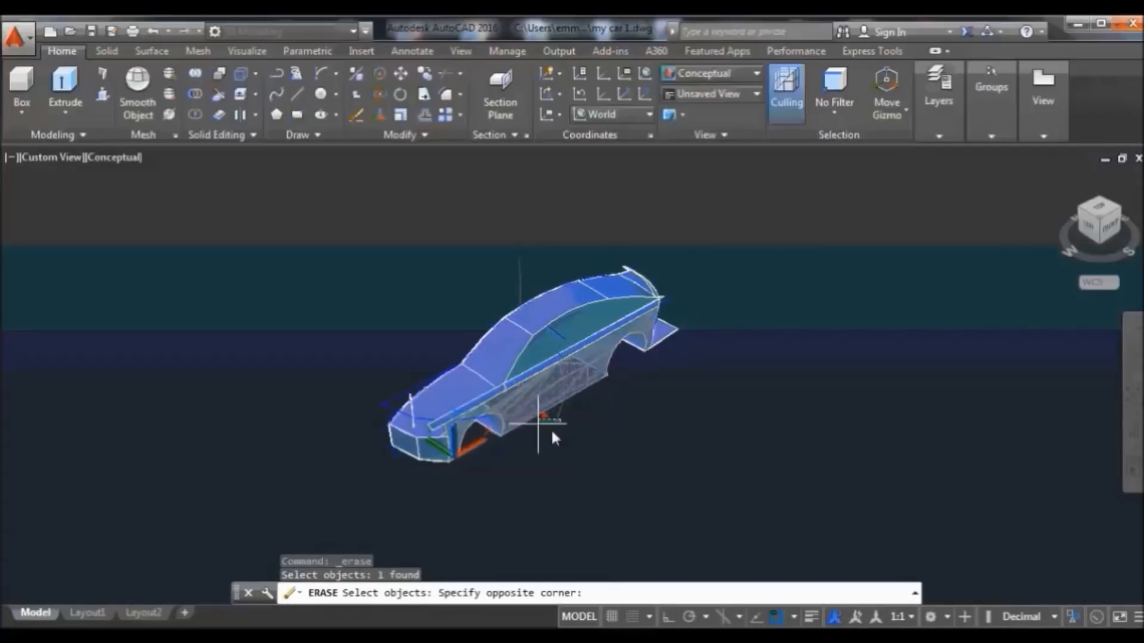
click(561, 430)
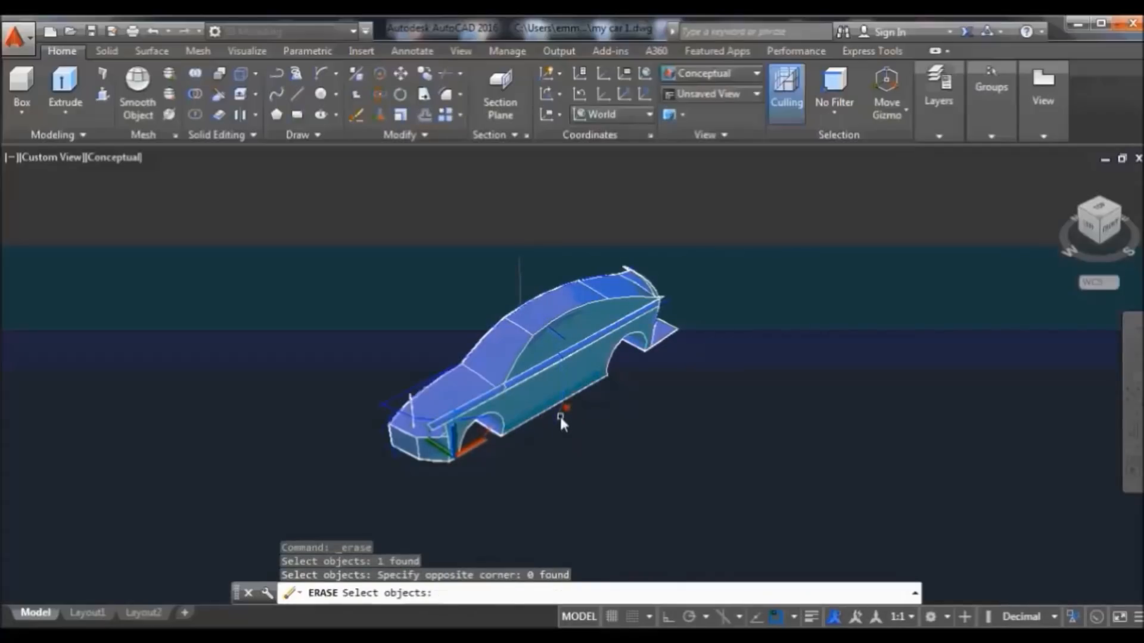
click(560, 415)
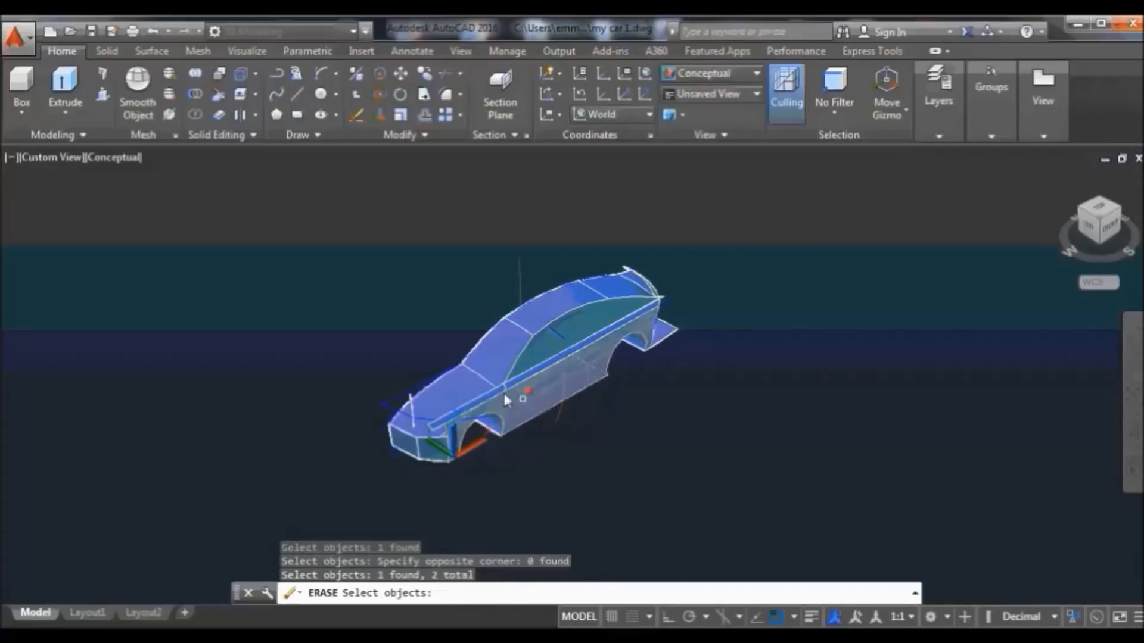
click(396, 396)
click(392, 419)
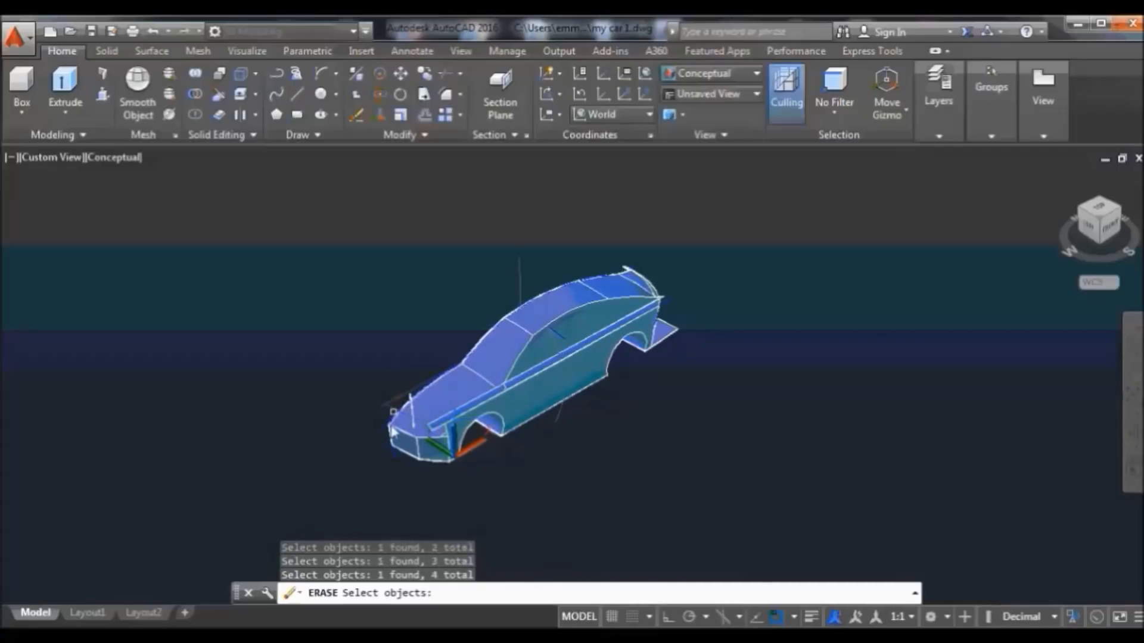
click(398, 458)
click(673, 302)
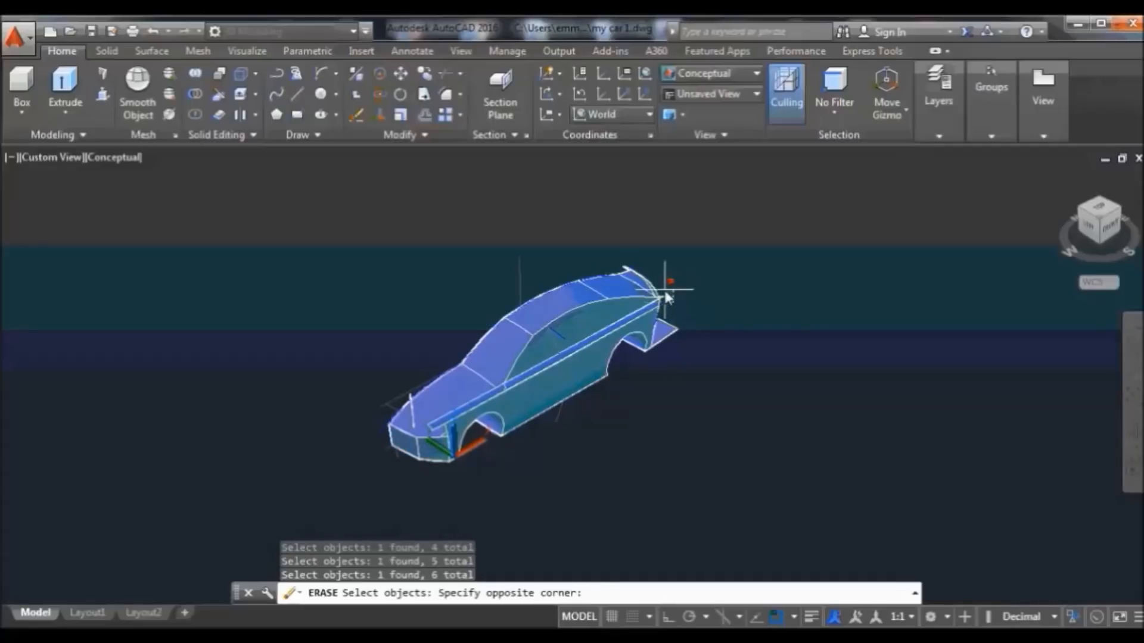
click(695, 274)
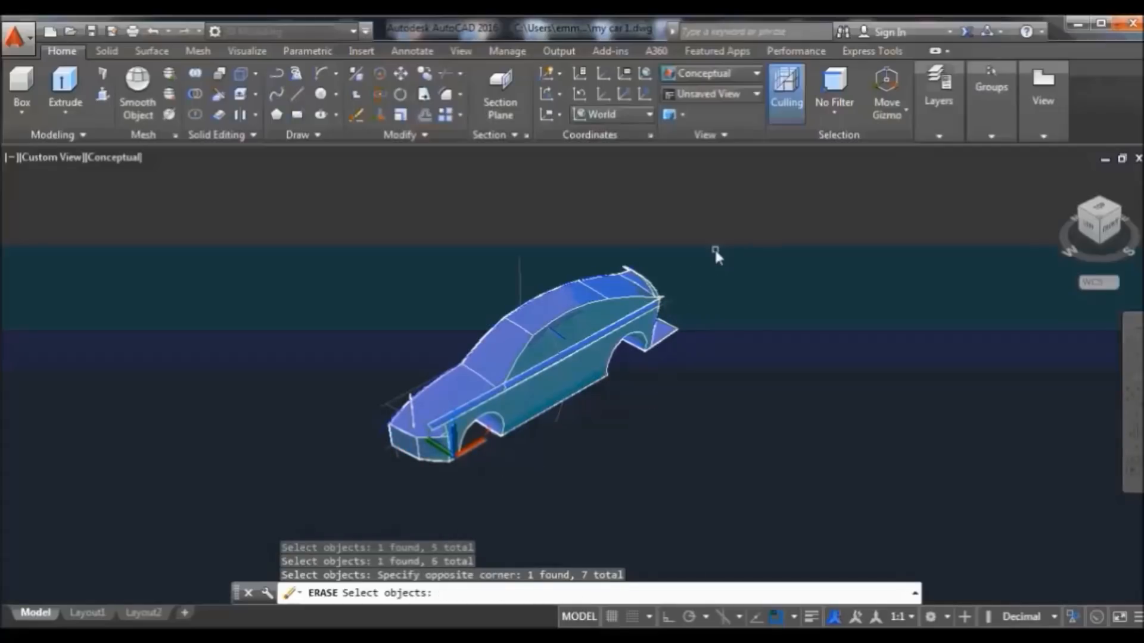
key(Return)
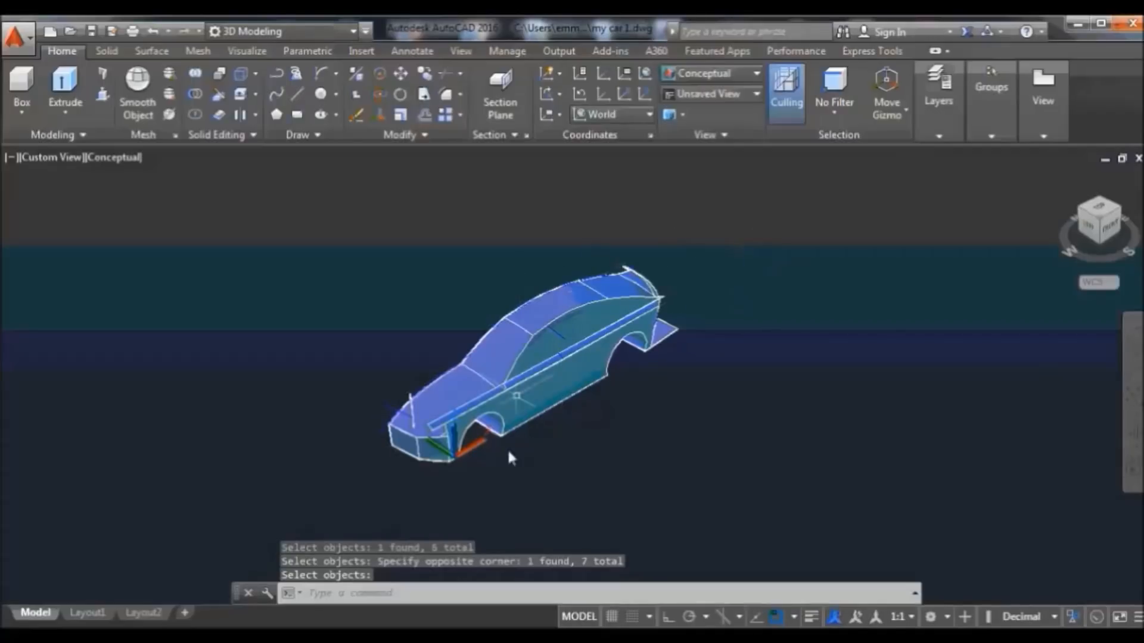
scroll(586, 365, up, 3)
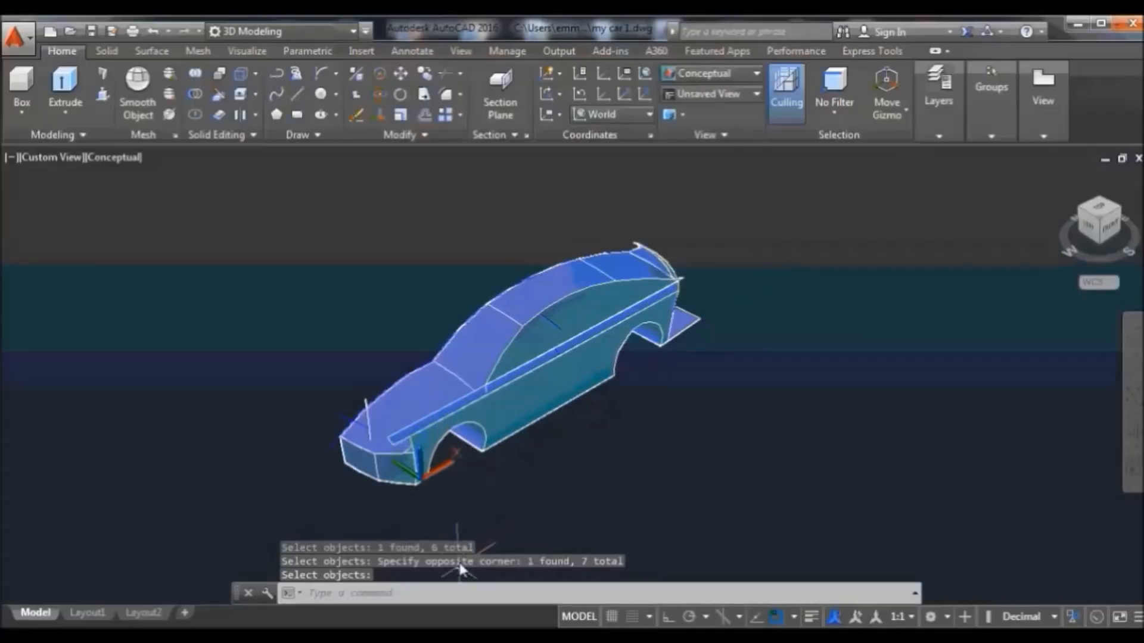
click(891, 196)
click(273, 517)
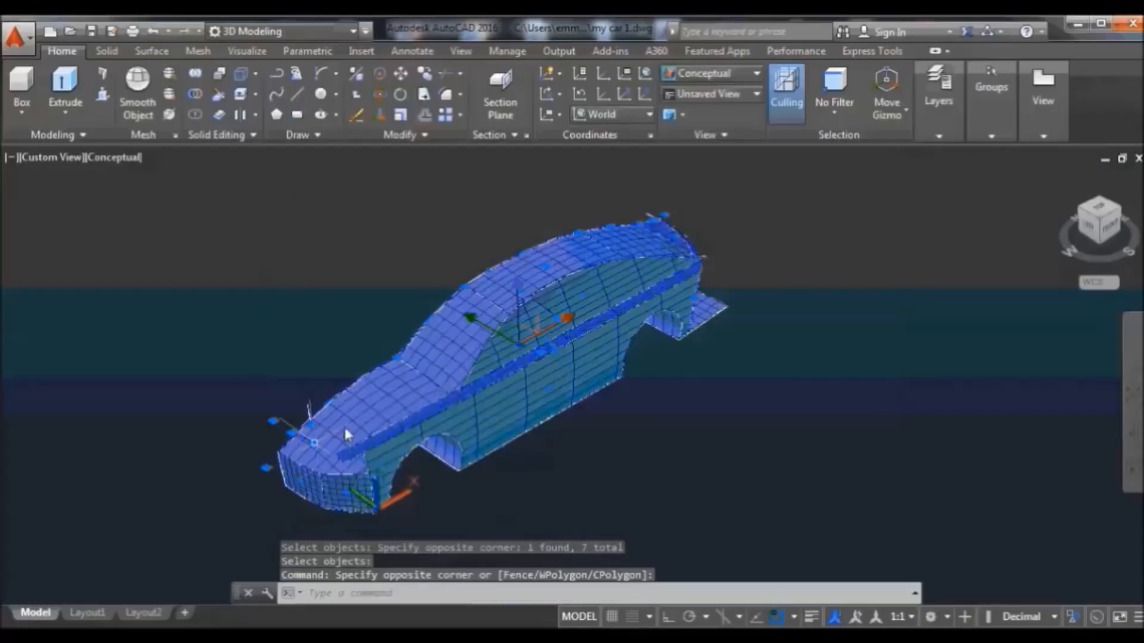
click(424, 136)
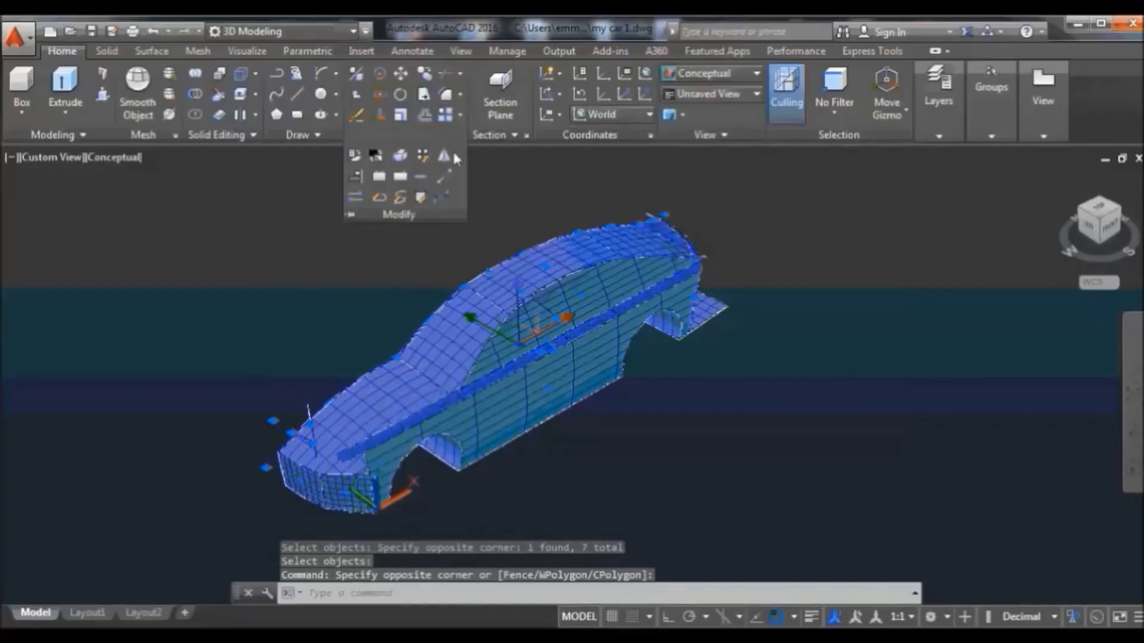
click(443, 157)
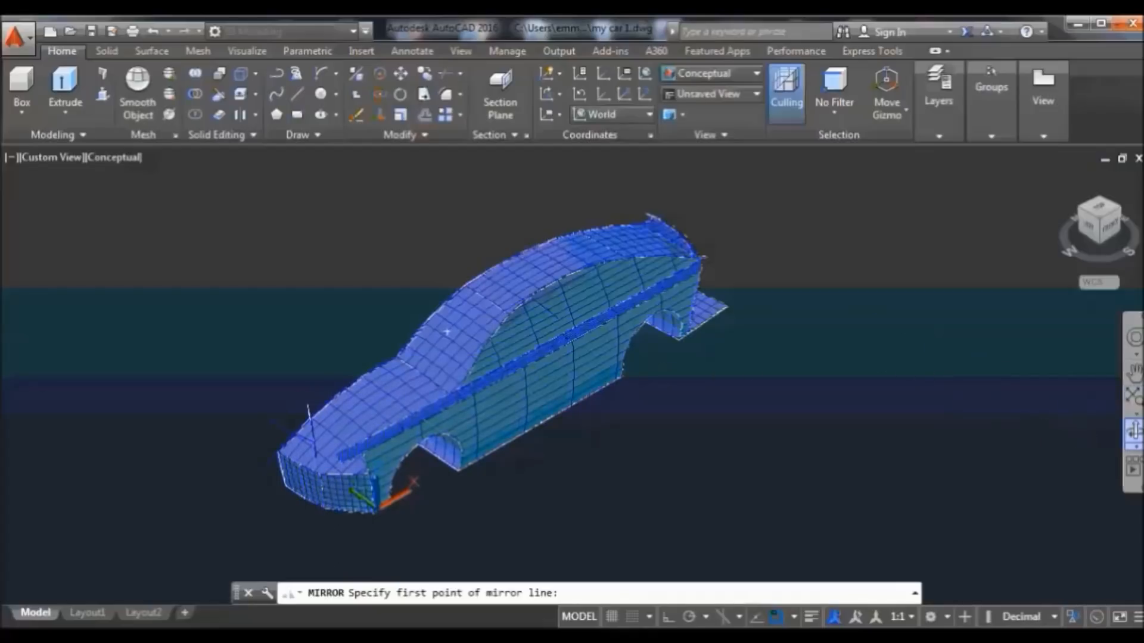
click(1135, 430)
drag(630, 472, 910, 400)
drag(800, 249, 812, 367)
right_click(683, 213)
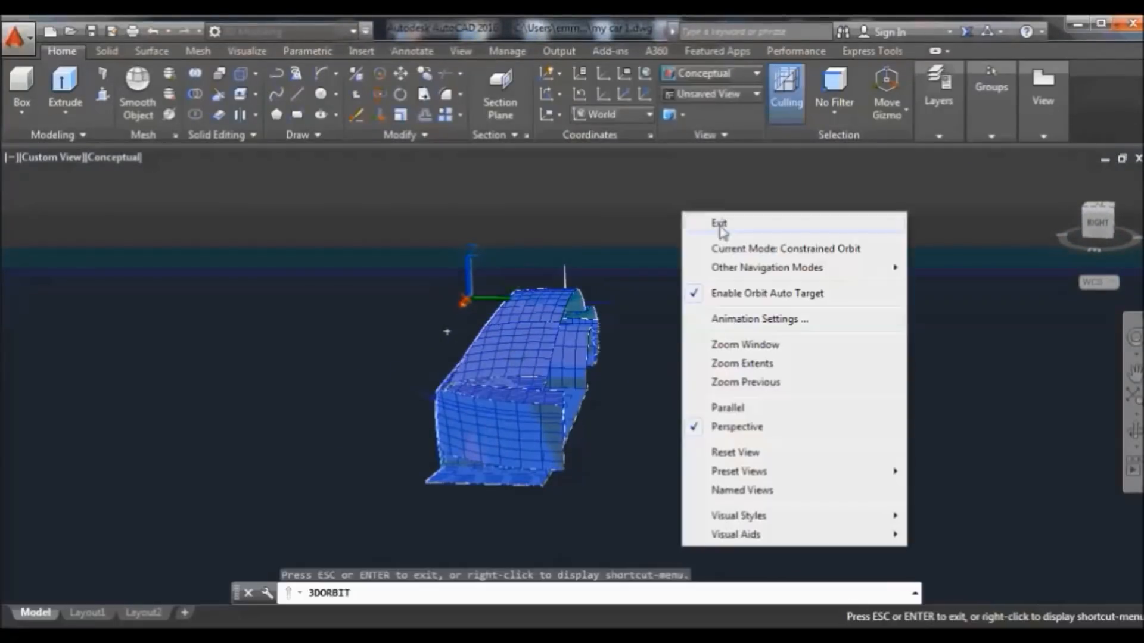
click(719, 223)
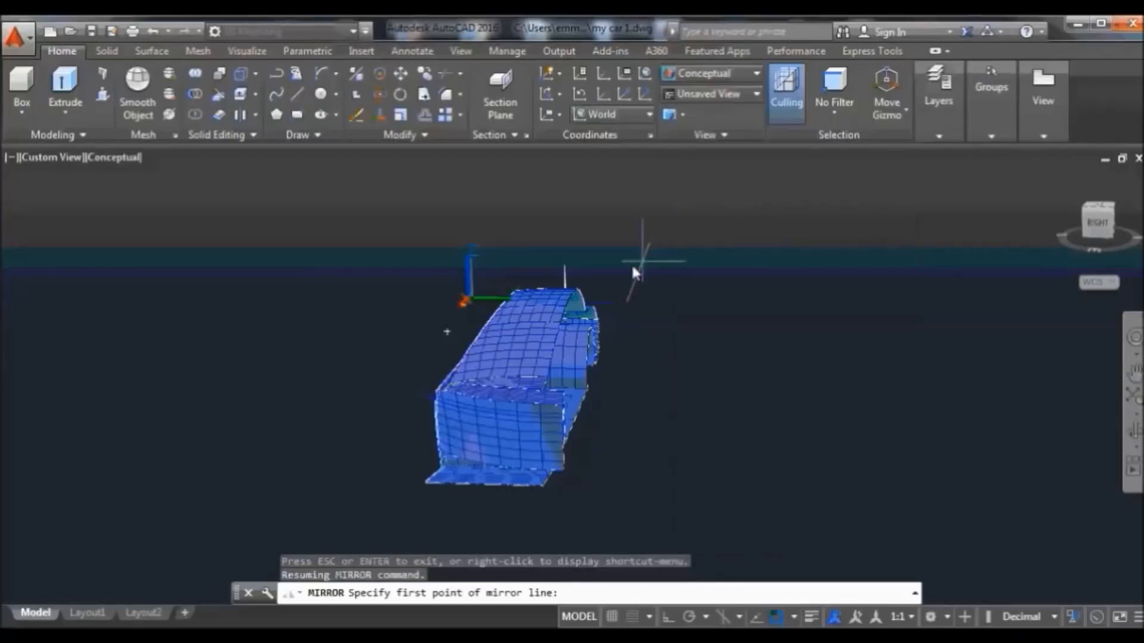
click(618, 299)
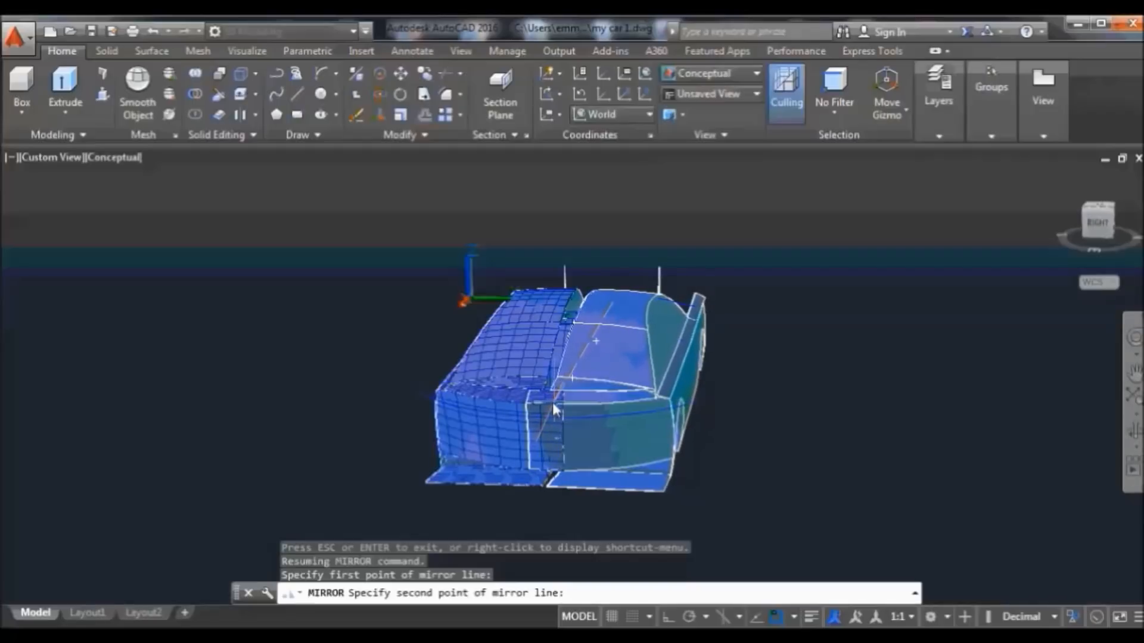
key(Escape)
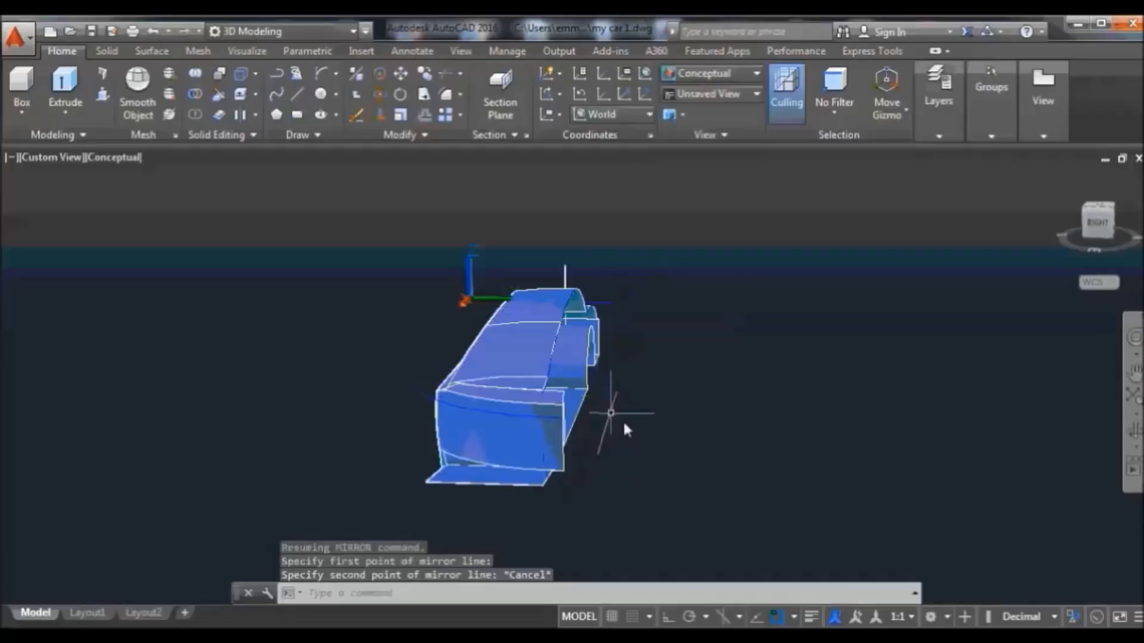
click(1059, 177)
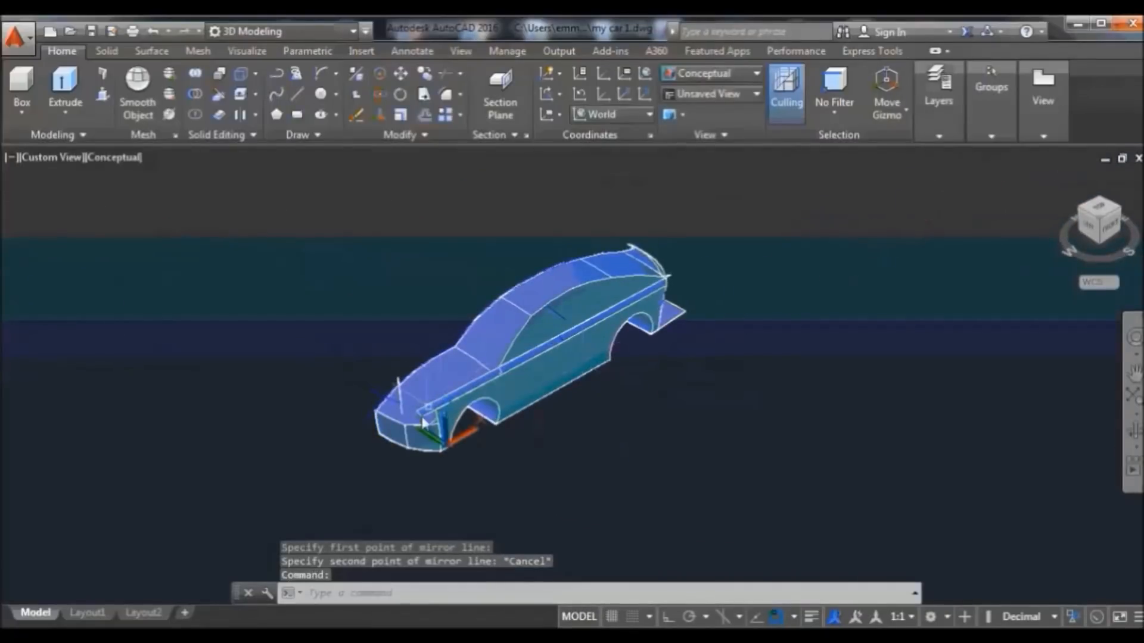
click(298, 92)
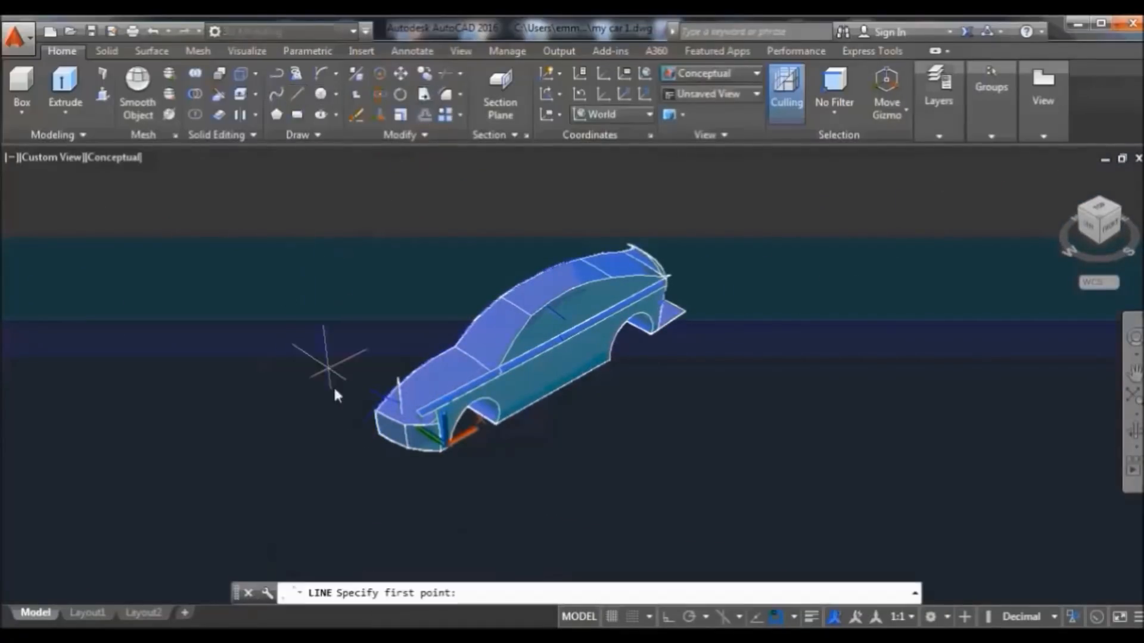
click(363, 420)
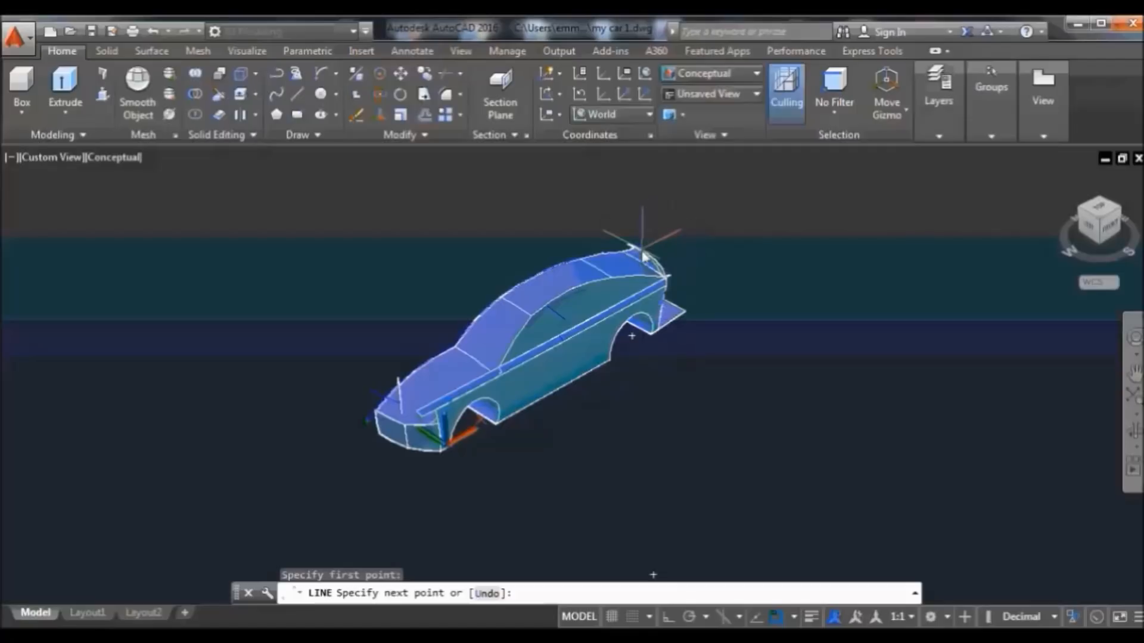
click(666, 618)
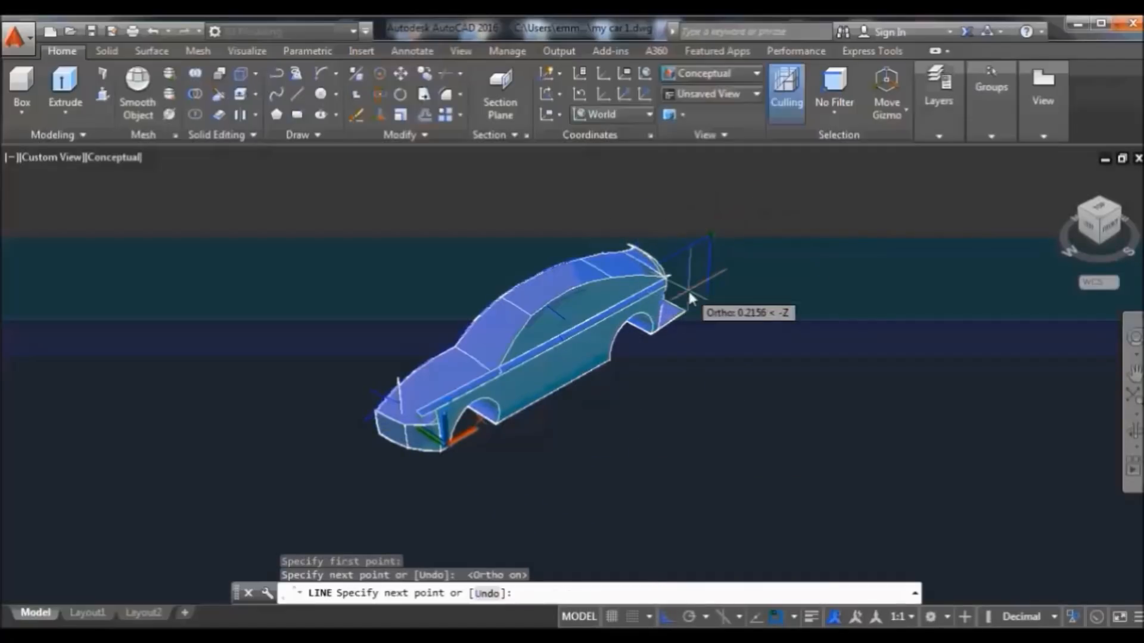
click(687, 288)
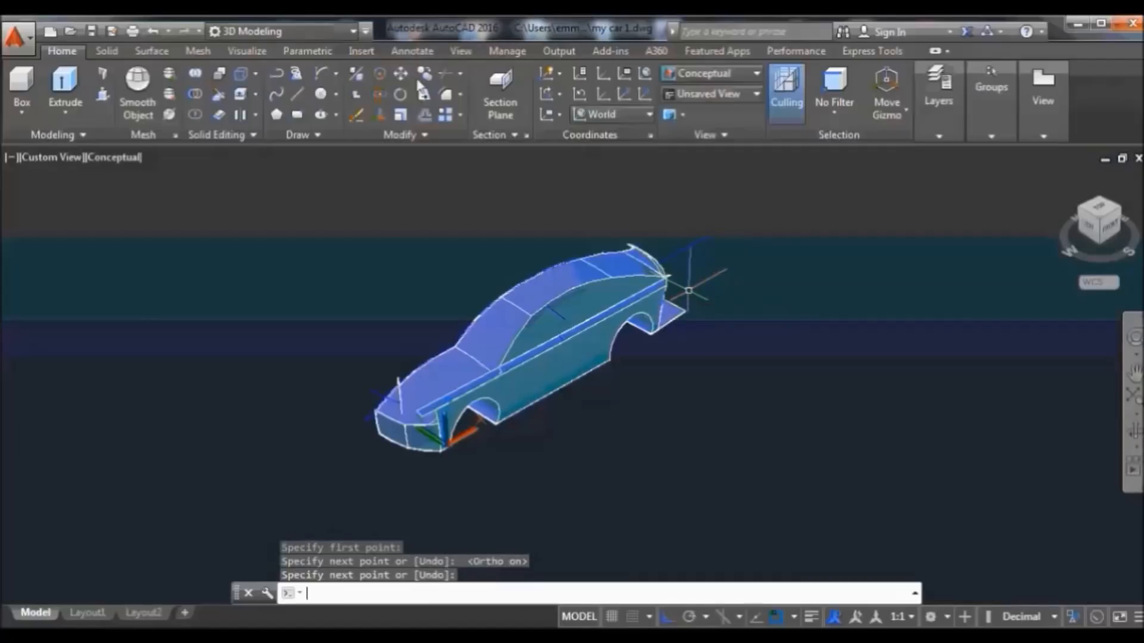
key(Return)
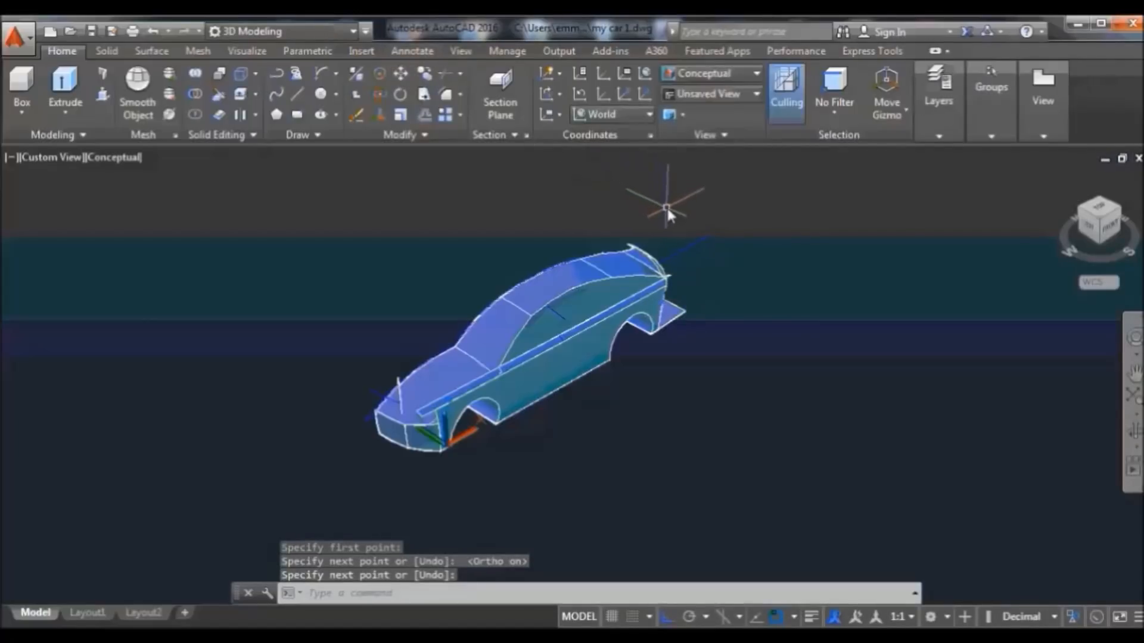
click(667, 207)
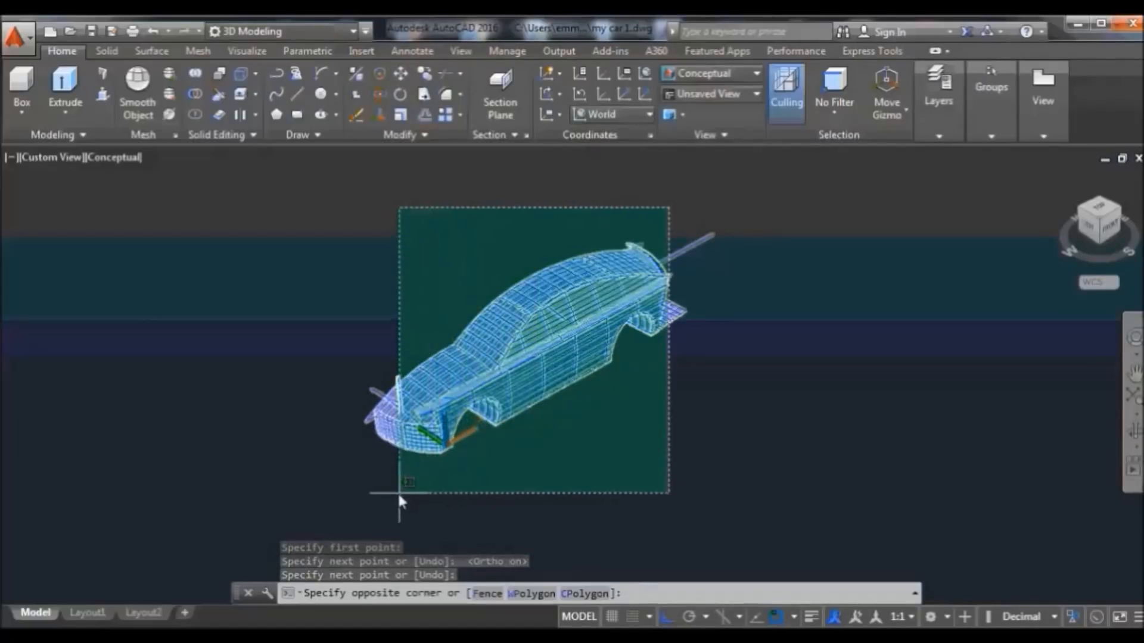
click(397, 492)
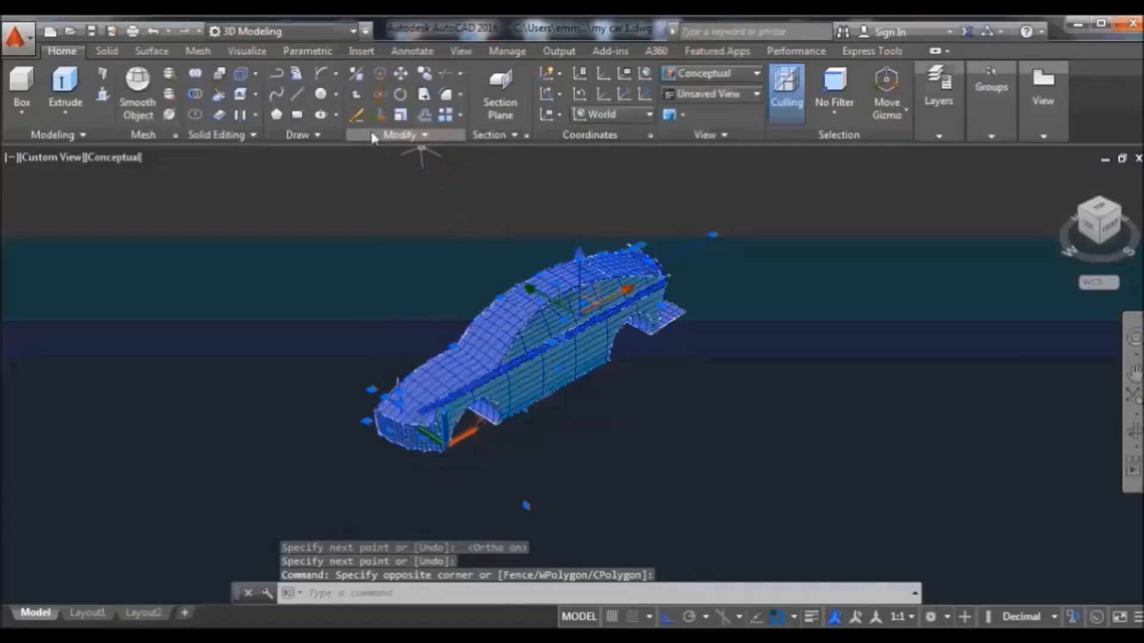
click(400, 137)
click(443, 178)
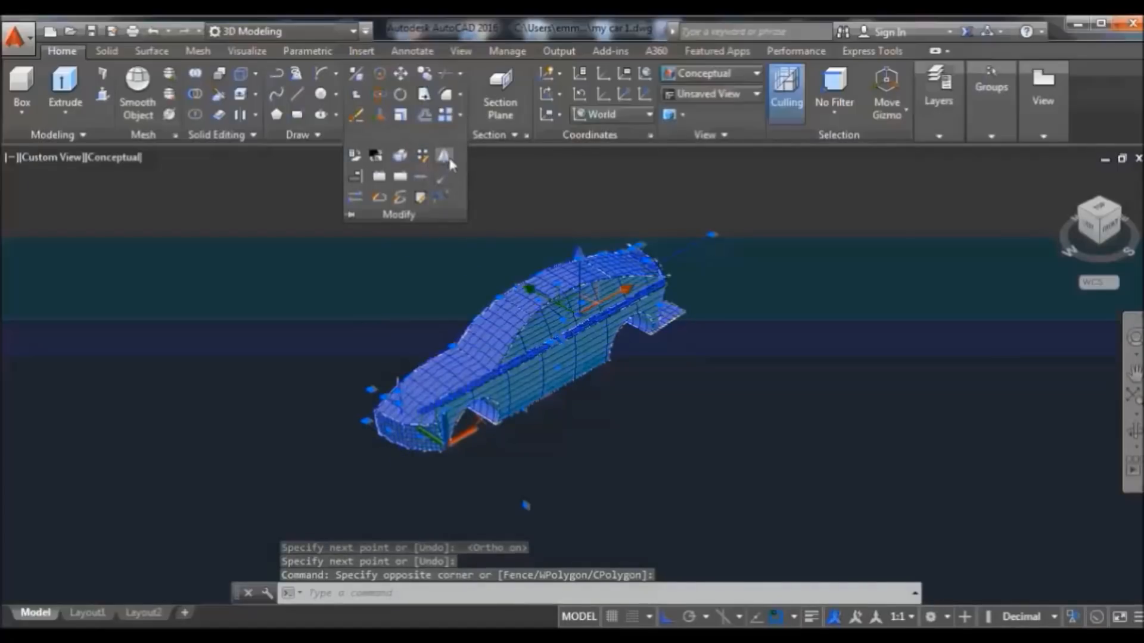
click(711, 236)
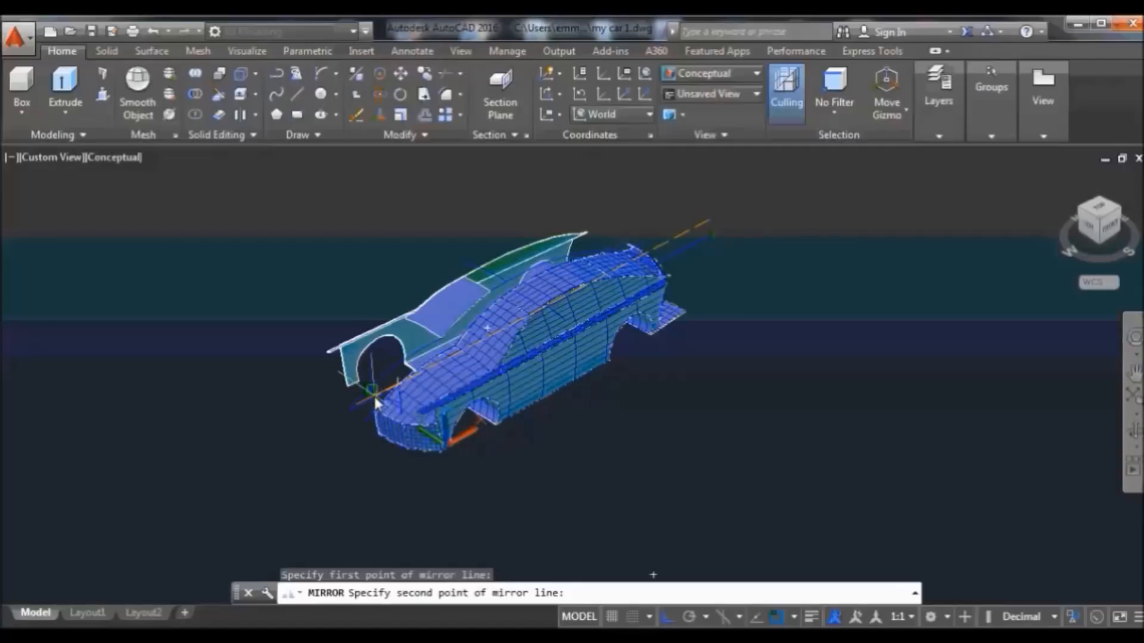
click(375, 403)
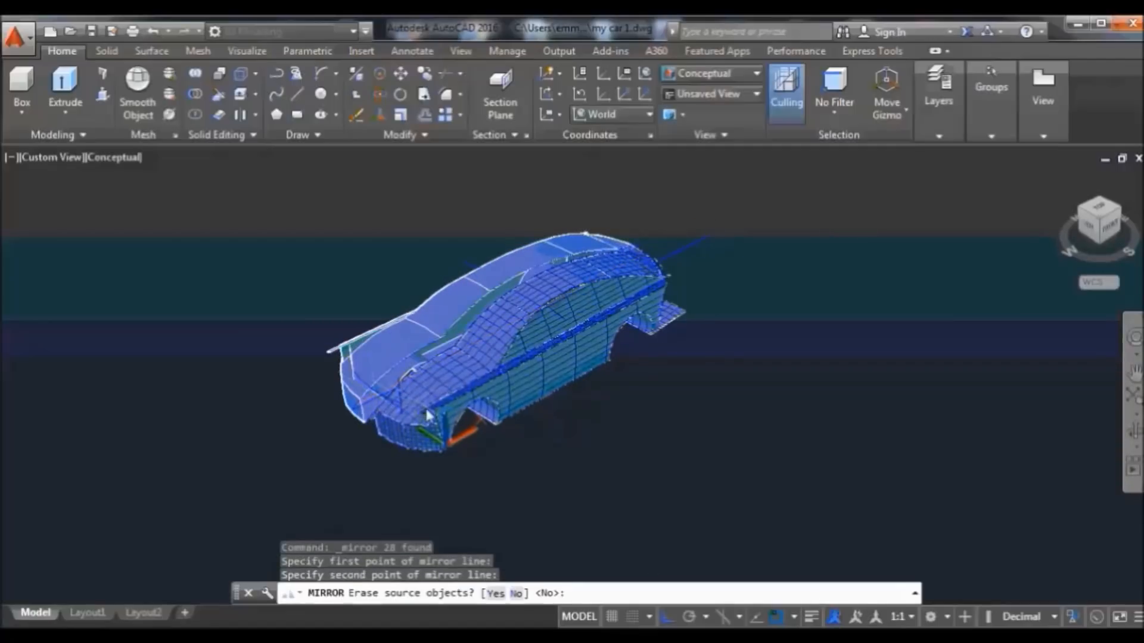
key(Escape)
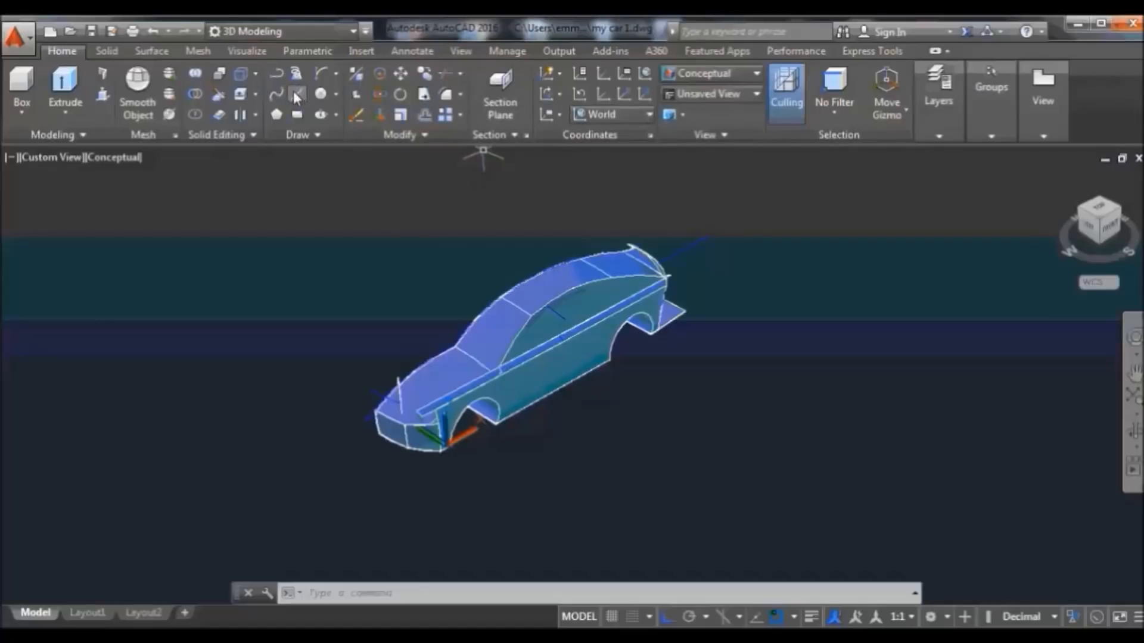
click(420, 135)
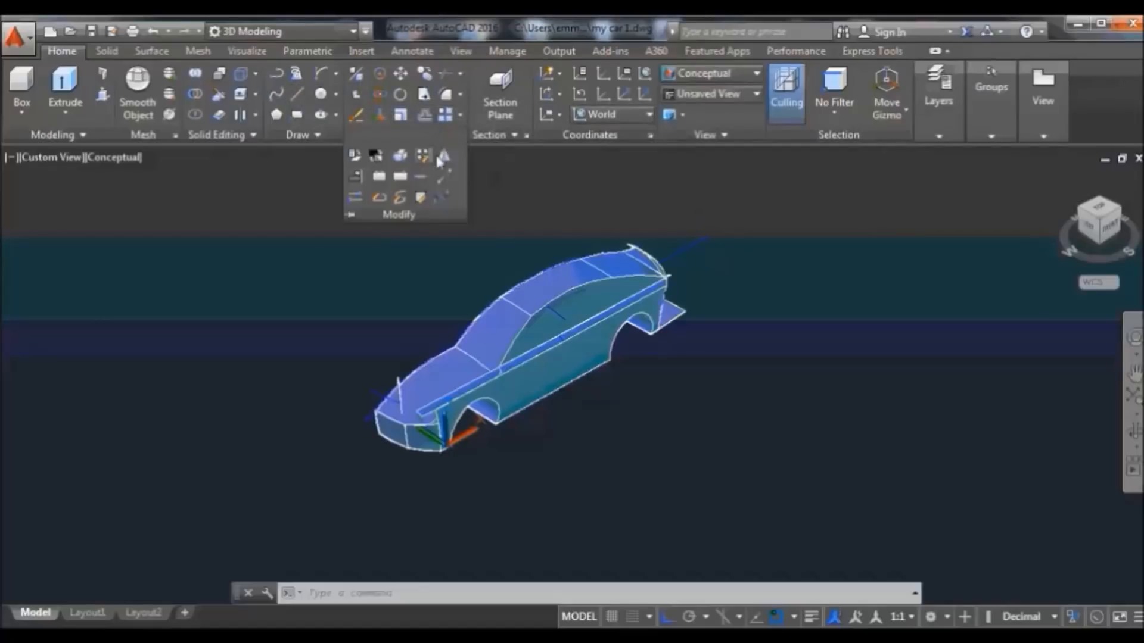
click(443, 158)
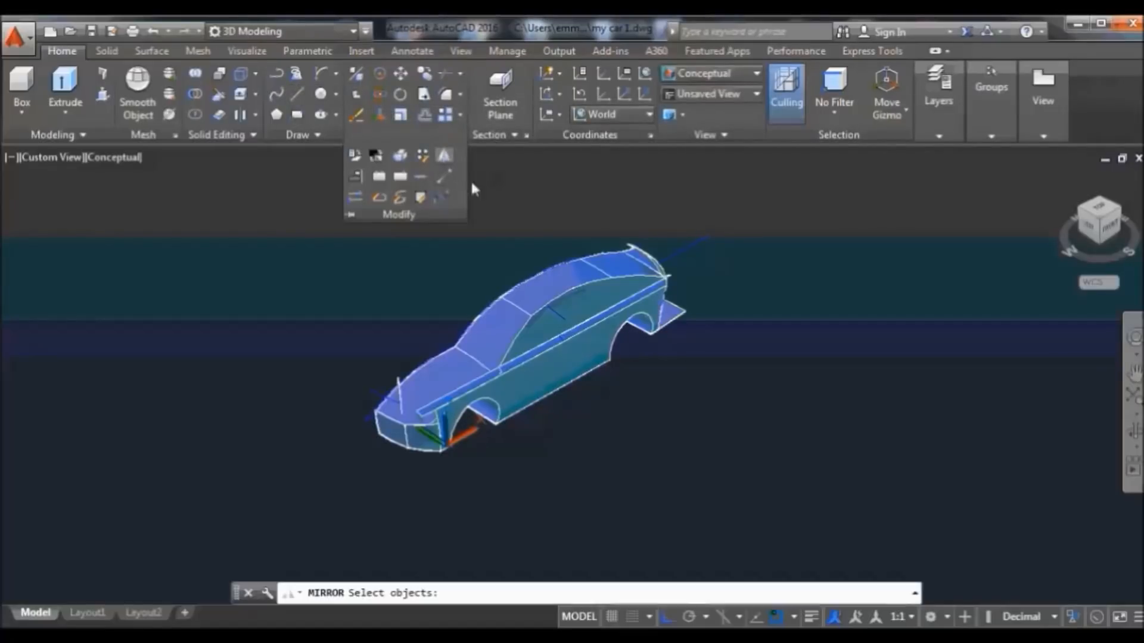
click(648, 196)
click(447, 464)
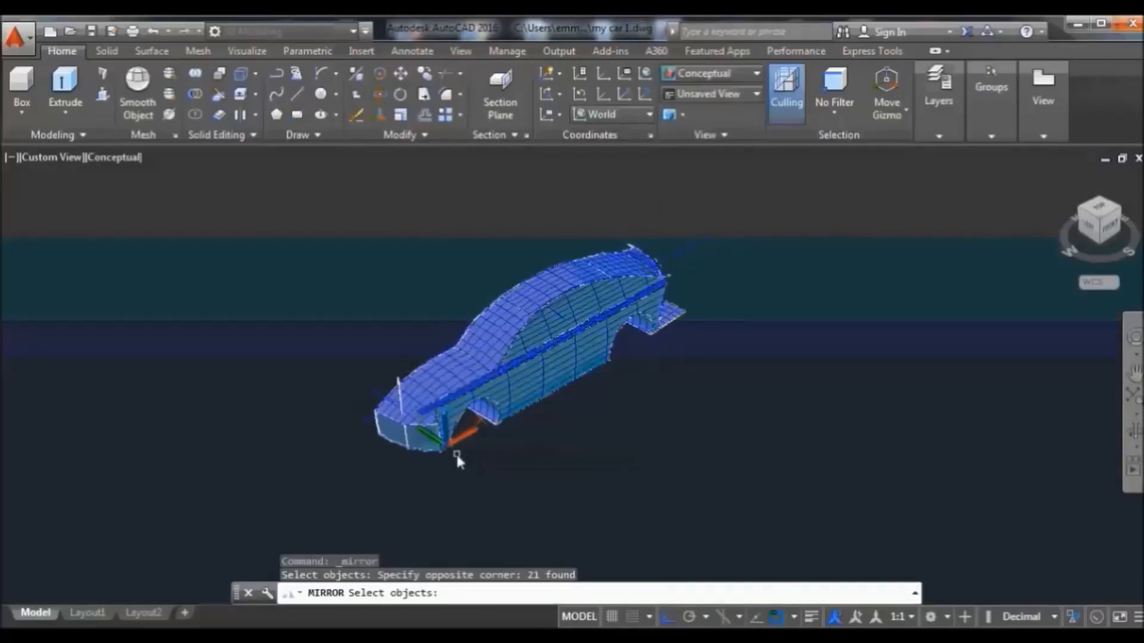
key(Return)
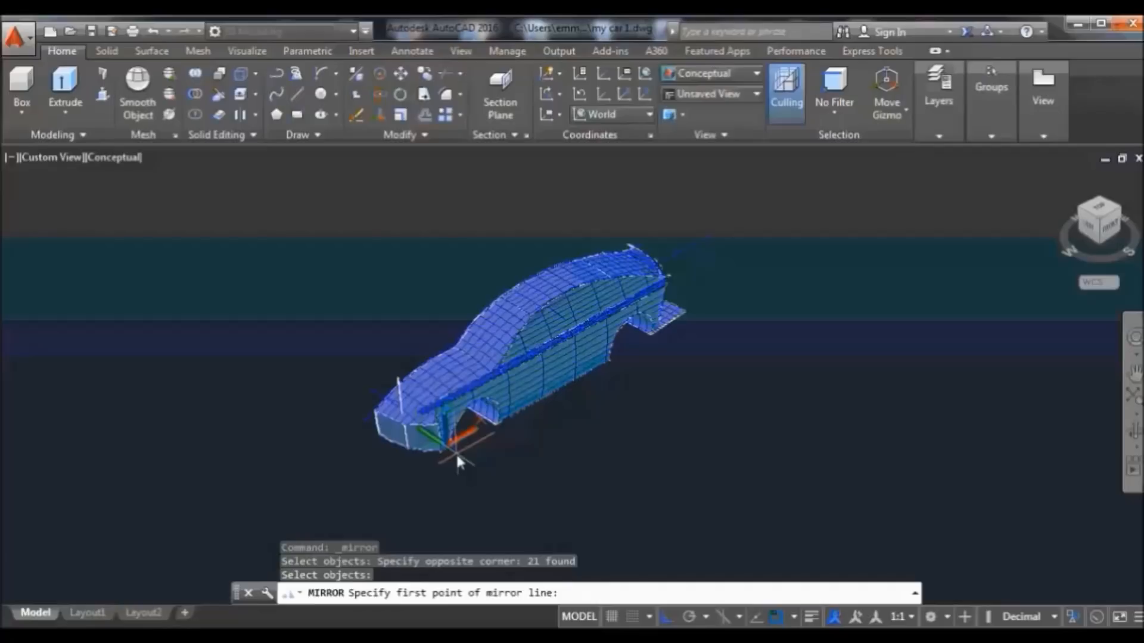
key(Return)
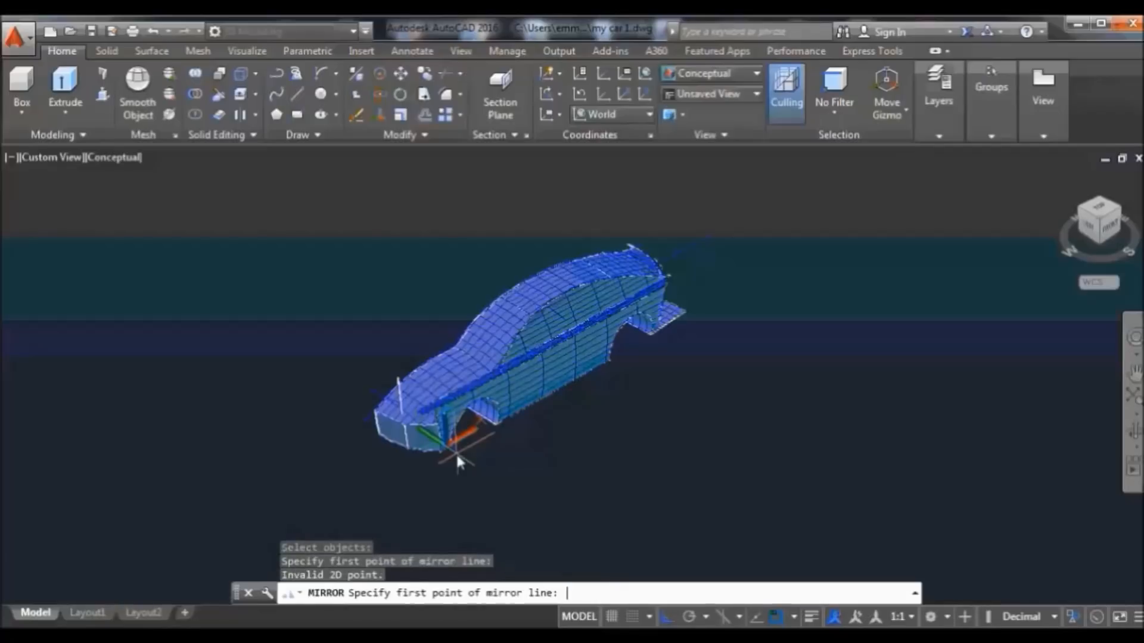
click(711, 240)
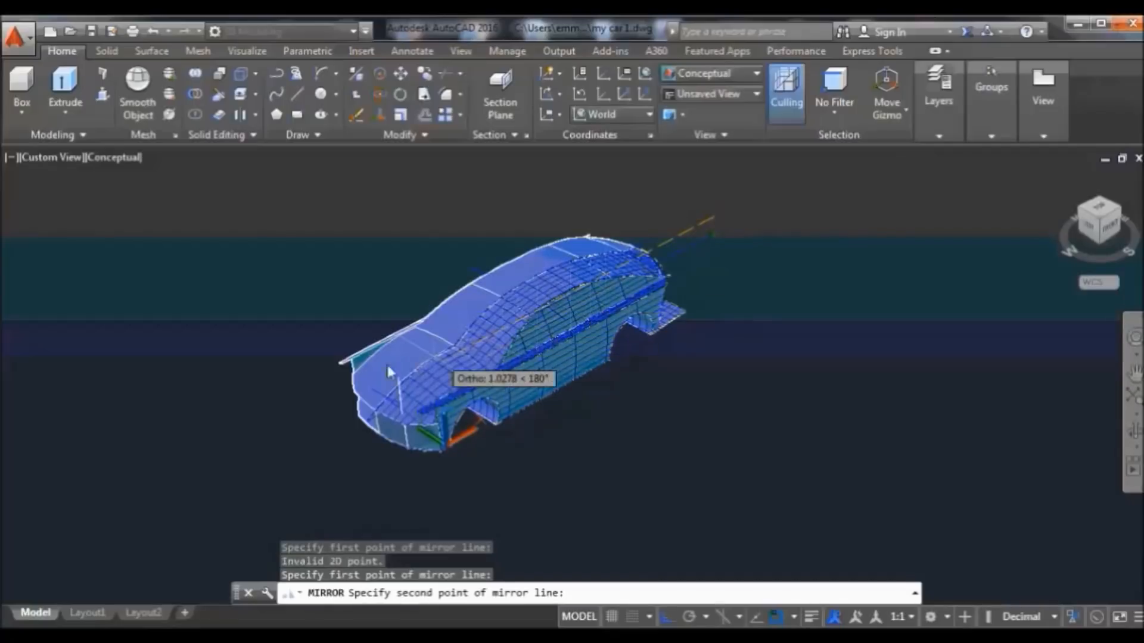
click(371, 395)
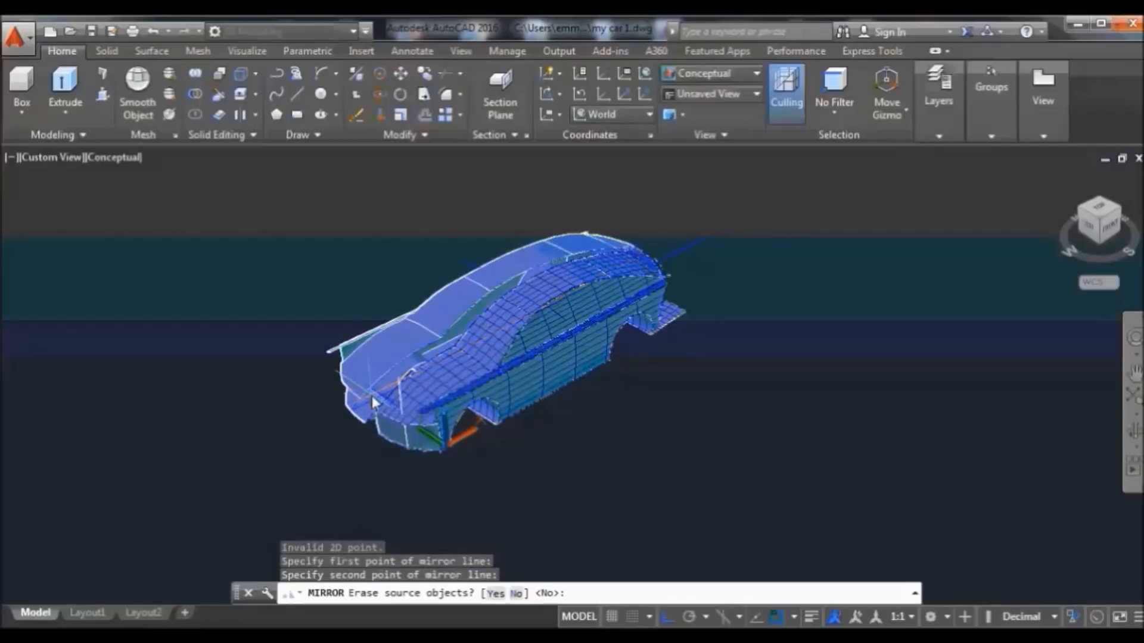
click(154, 31)
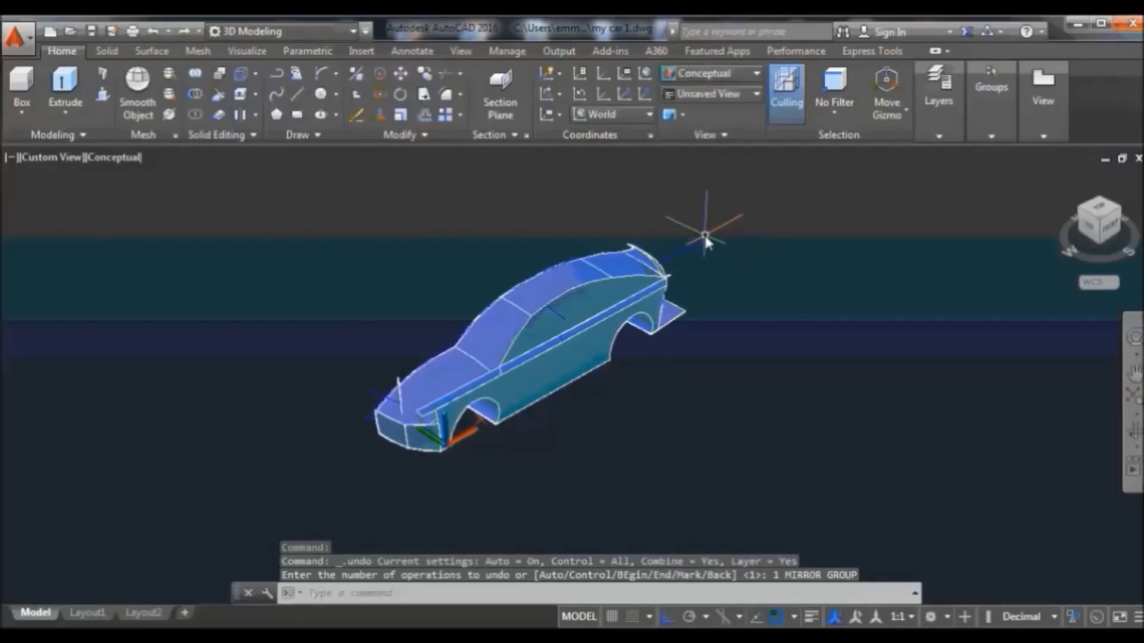
Mirror all 28 car body objects across the front-to-rear line, keeping the originals
click(417, 135)
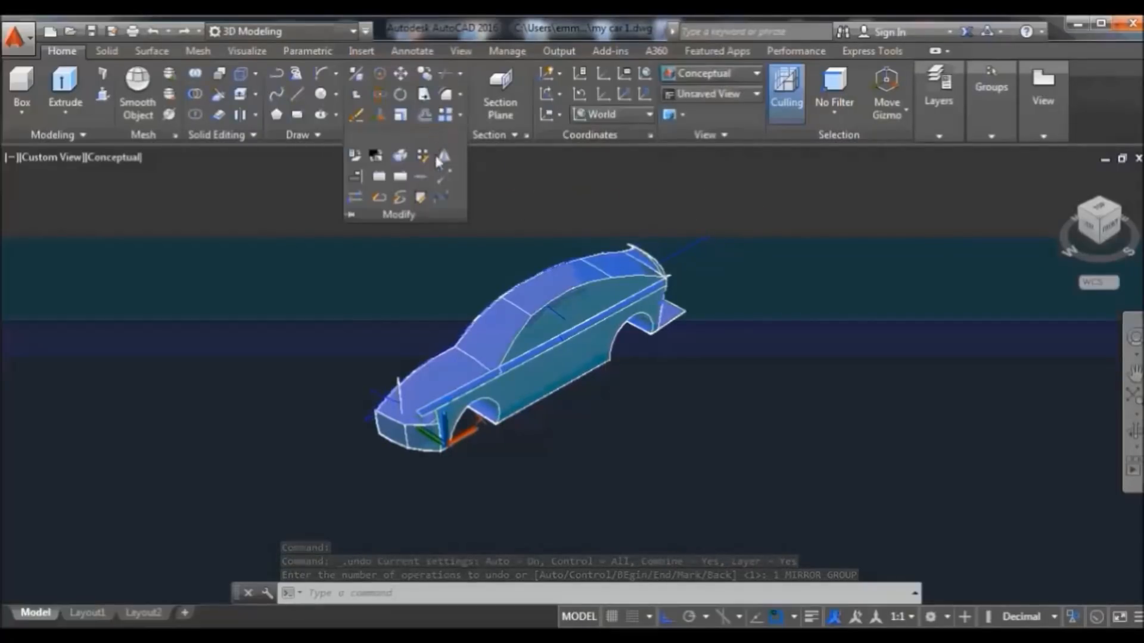
click(445, 156)
click(649, 184)
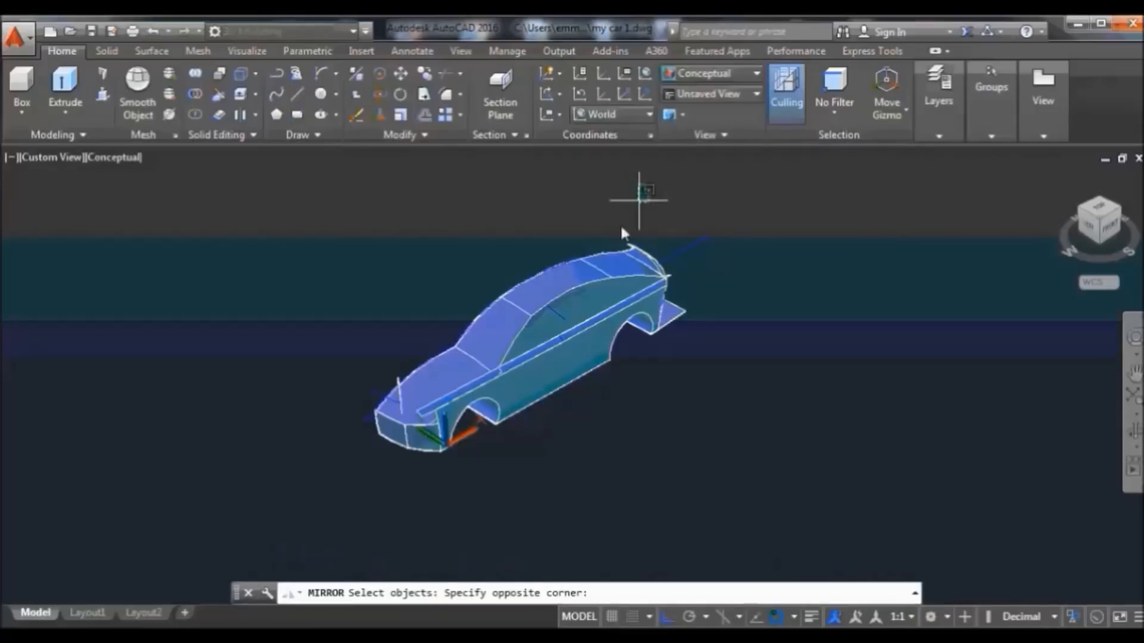
click(400, 501)
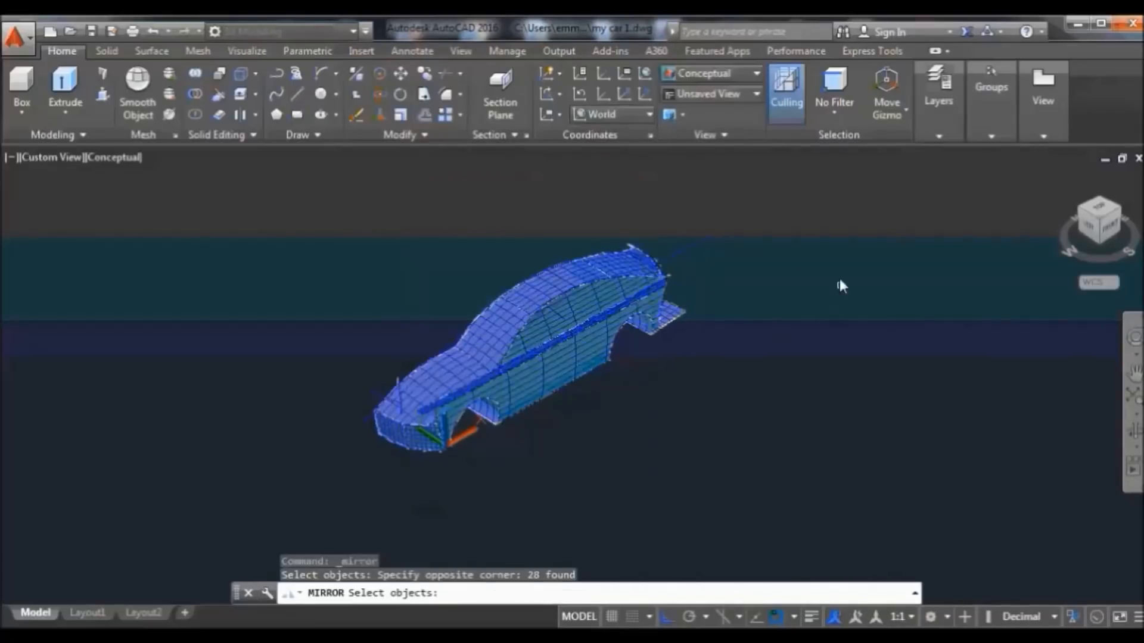
key(Return)
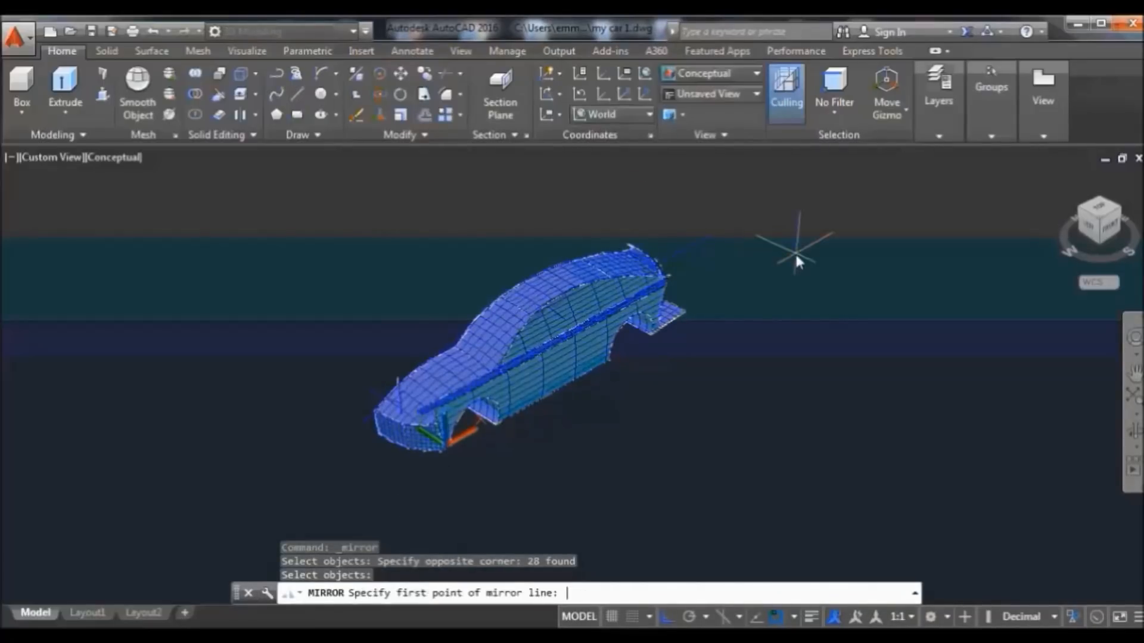
scroll(293, 512, up, 1)
scroll(293, 512, up, 2)
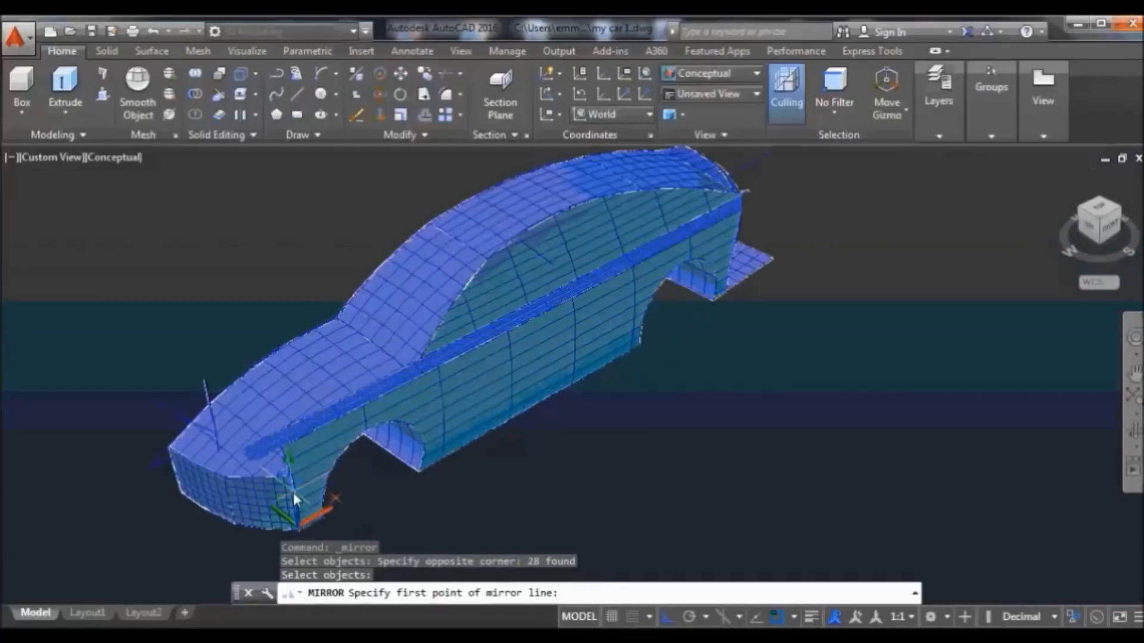
click(152, 468)
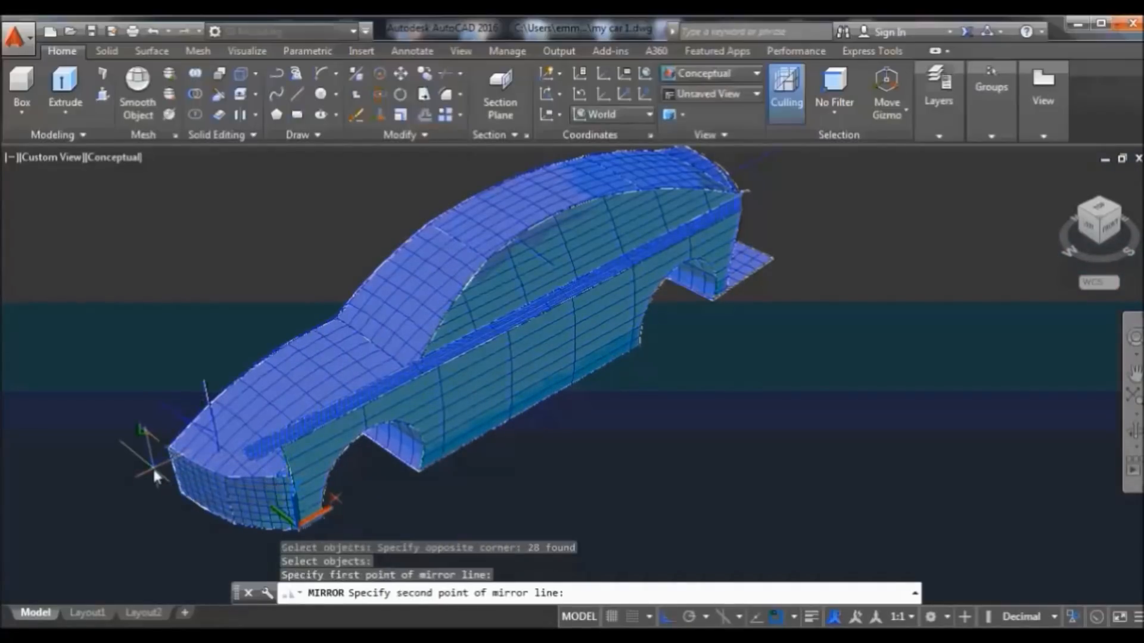
scroll(722, 191, down, 1)
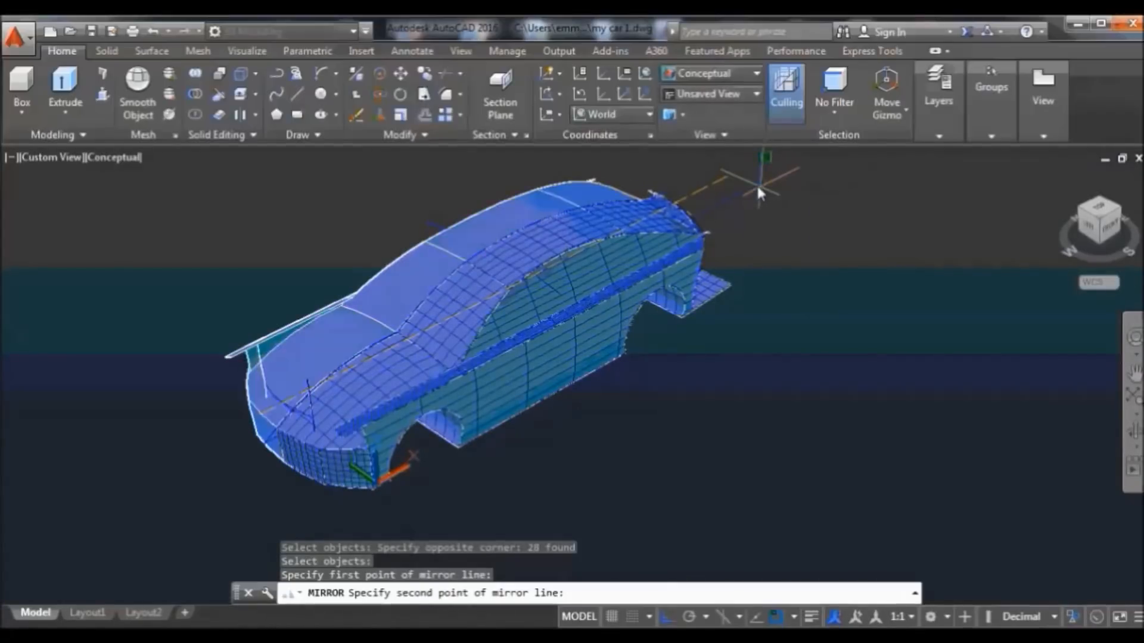
click(753, 189)
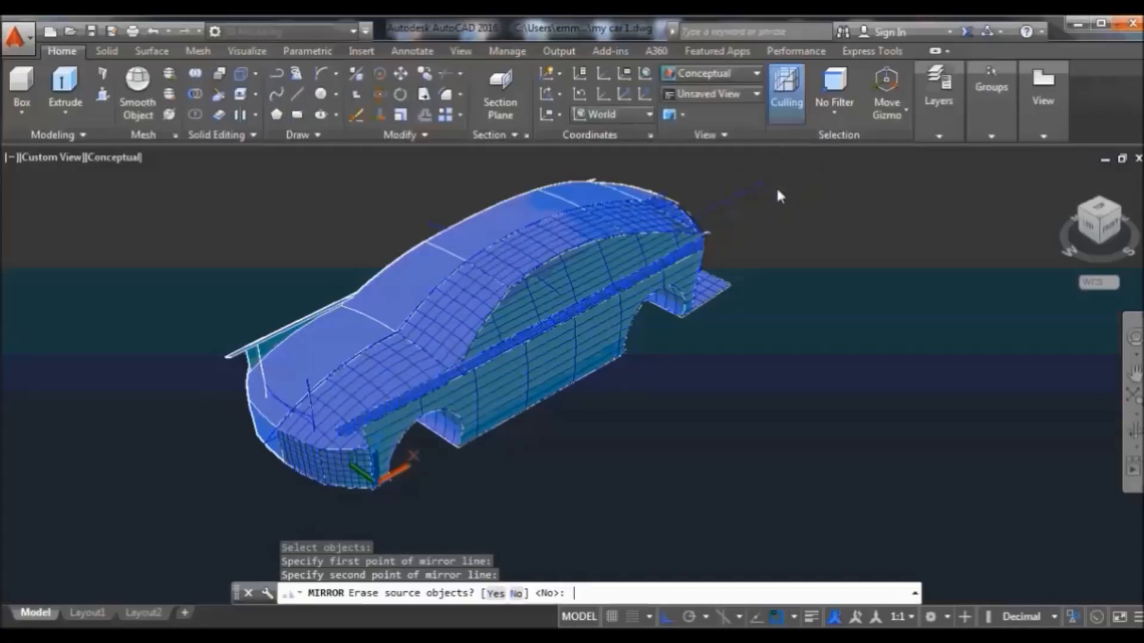
key(Return)
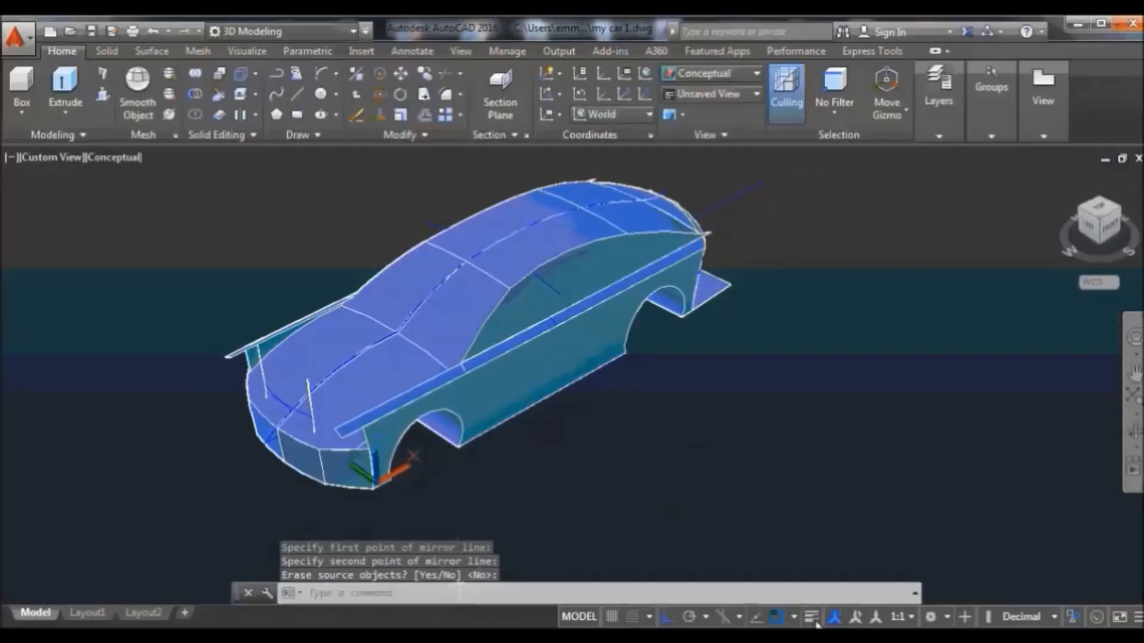
click(1134, 430)
drag(1047, 447, 634, 401)
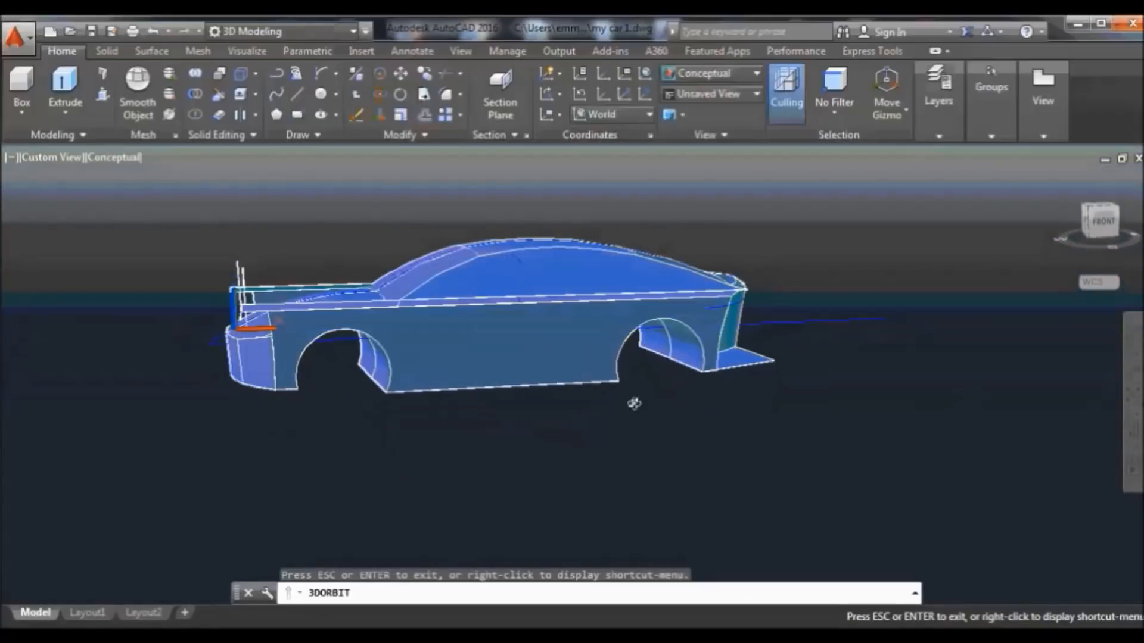
drag(501, 394, 457, 398)
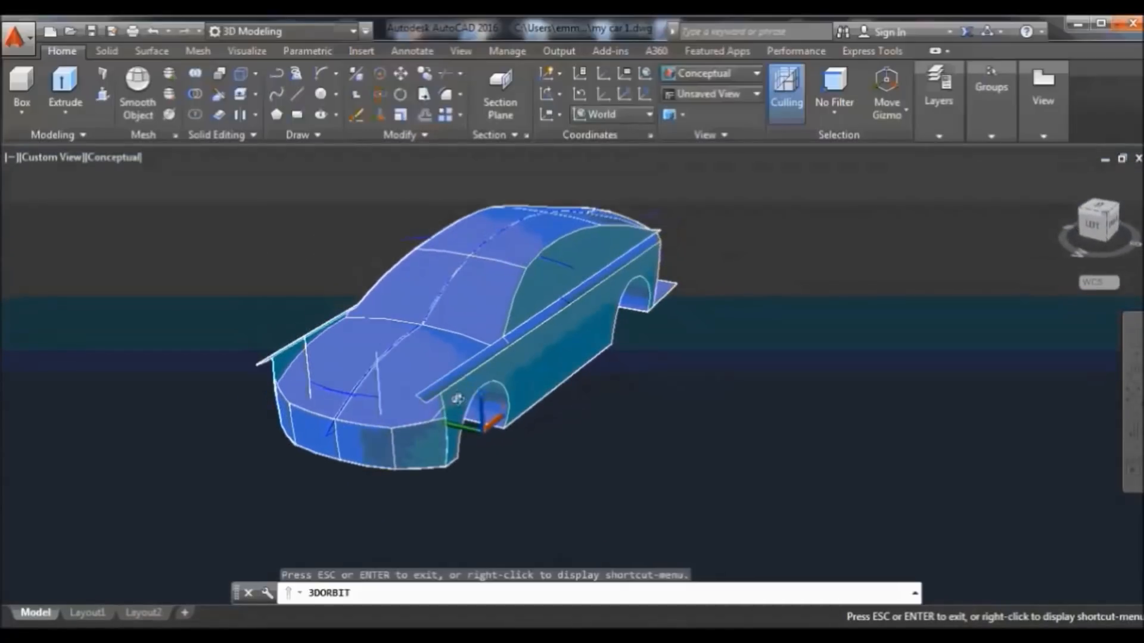
right_click(818, 326)
click(856, 314)
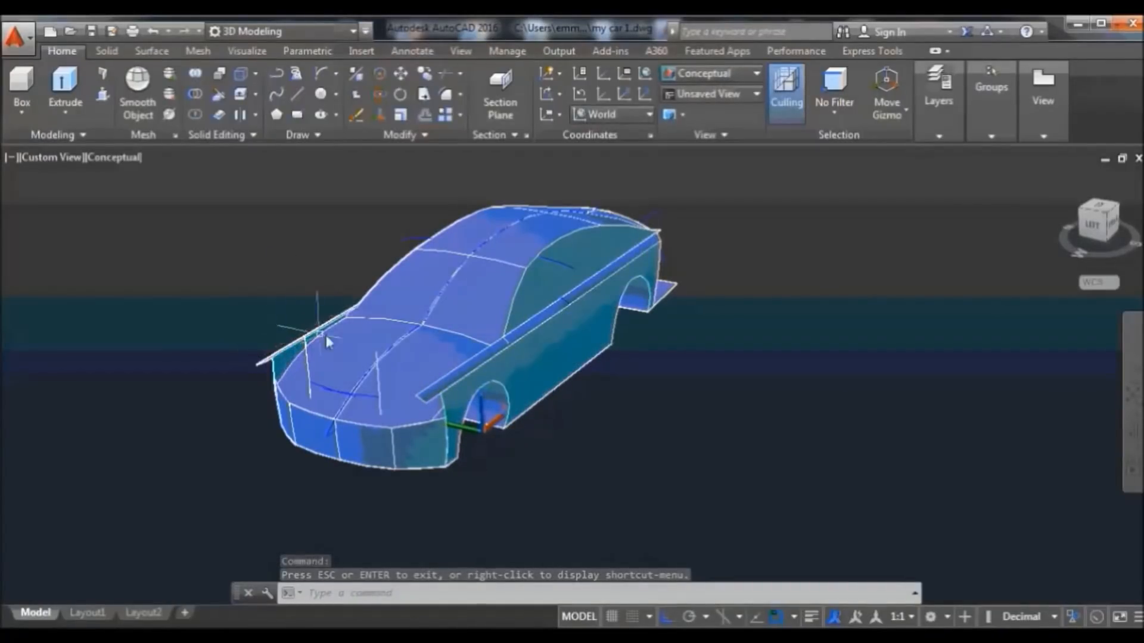
click(1133, 431)
drag(994, 443, 835, 395)
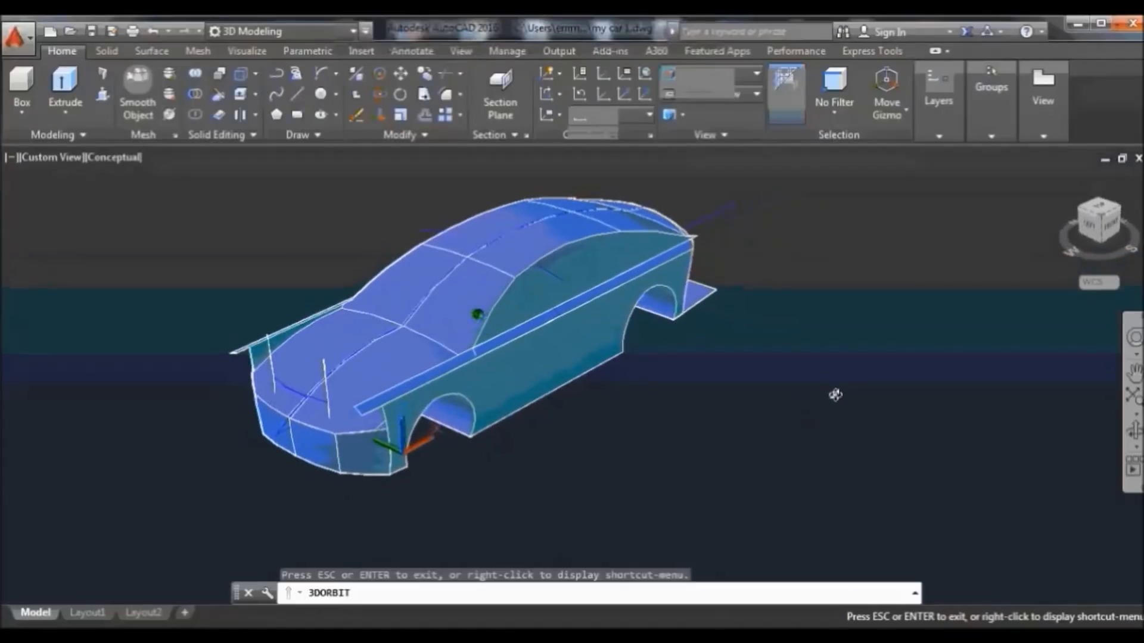
right_click(688, 177)
click(721, 185)
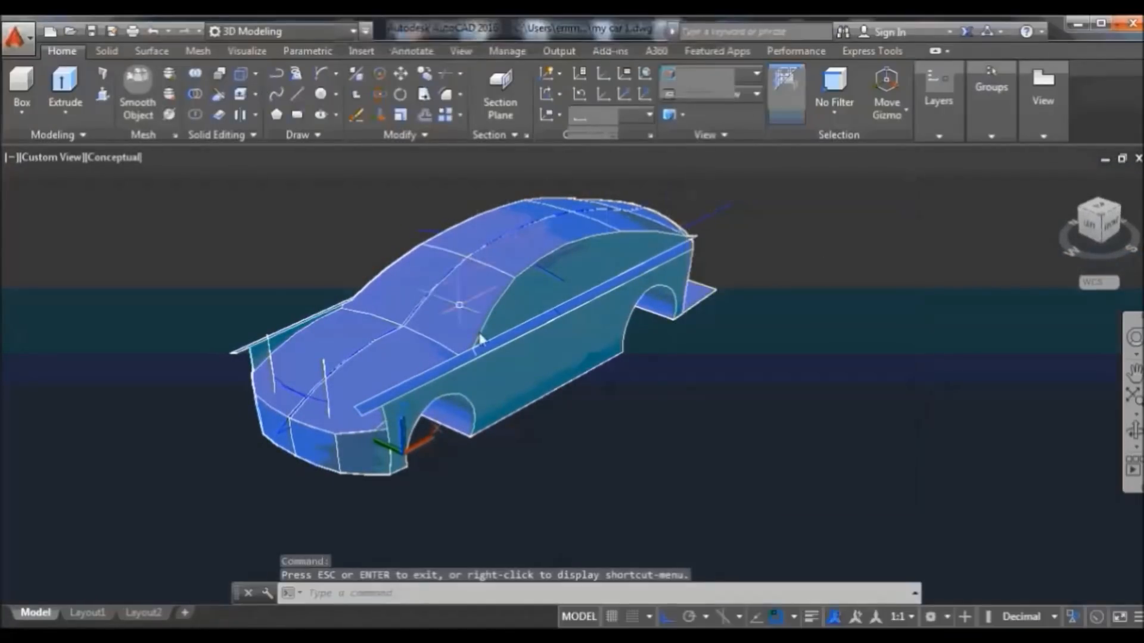
click(1133, 429)
drag(880, 405, 658, 415)
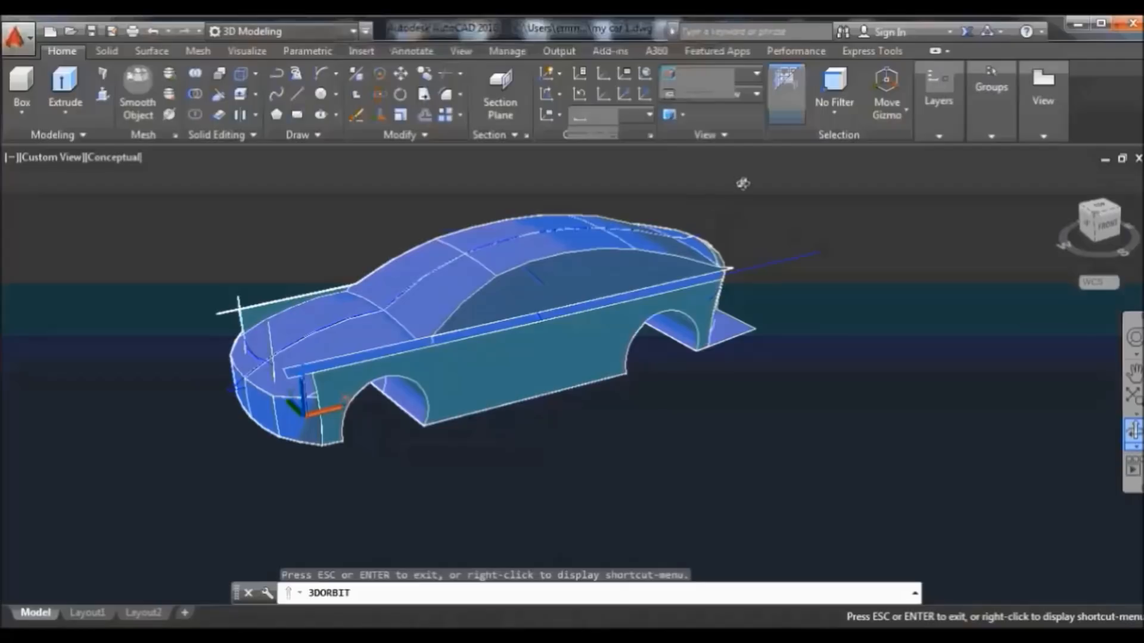
right_click(743, 183)
click(782, 191)
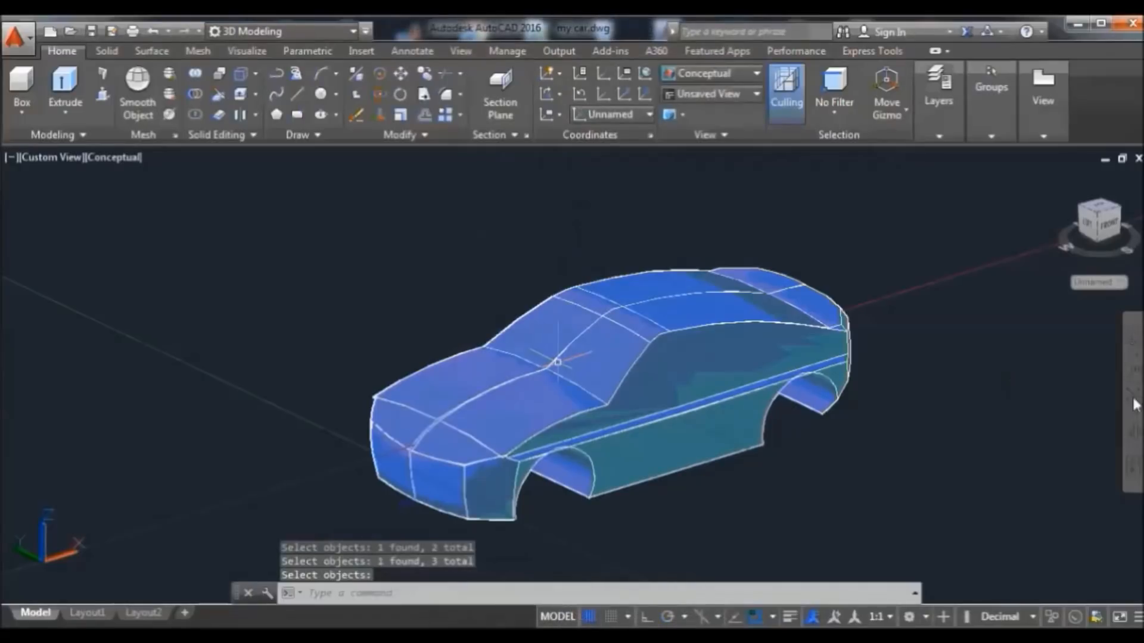
click(1133, 430)
drag(902, 467, 966, 463)
drag(751, 512, 655, 474)
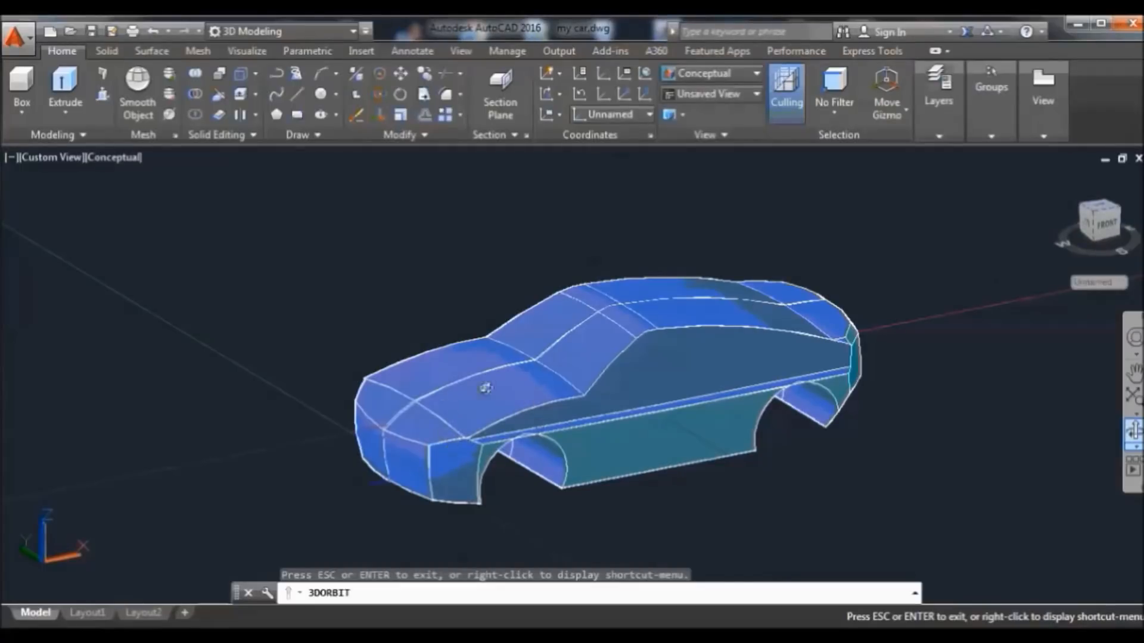
drag(845, 419, 813, 476)
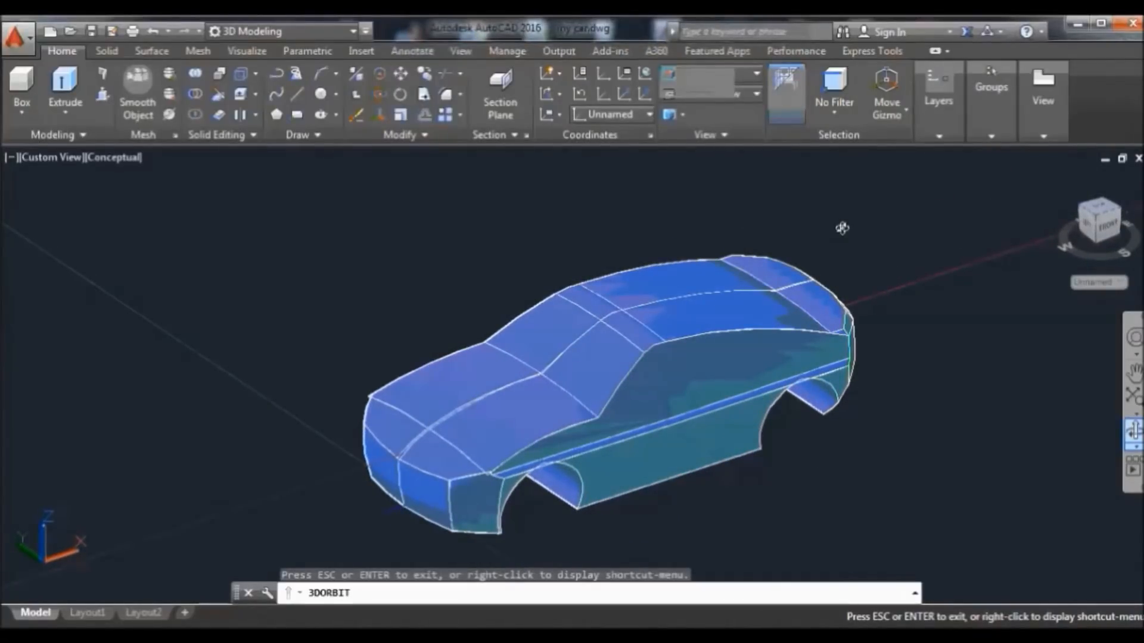
right_click(842, 228)
click(876, 240)
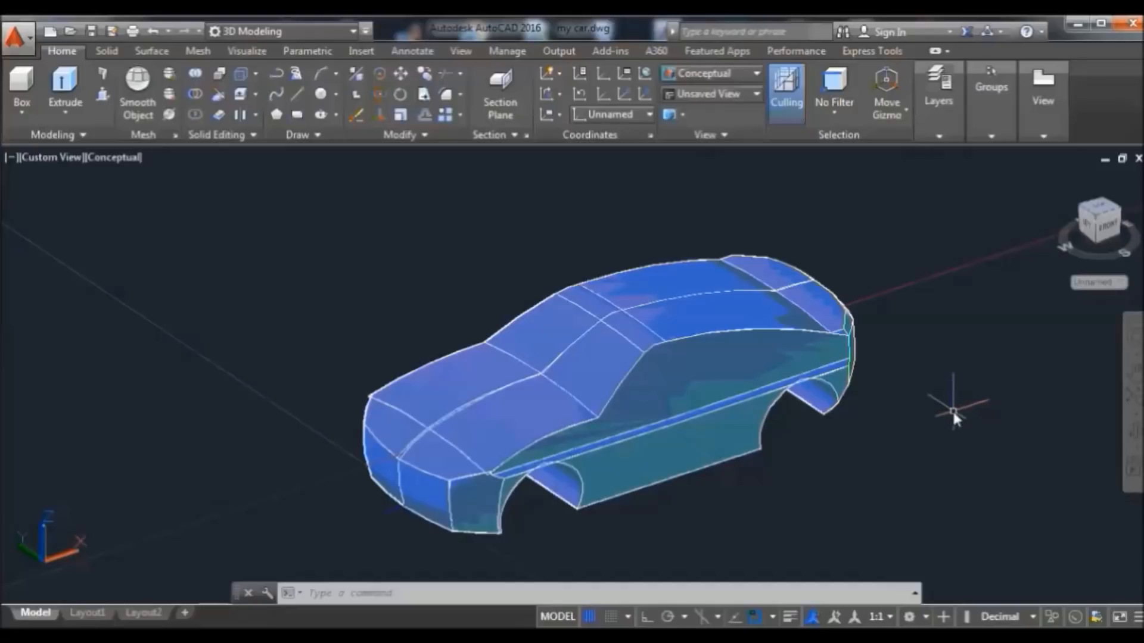
click(1133, 434)
drag(1037, 437, 902, 495)
right_click(835, 196)
click(874, 210)
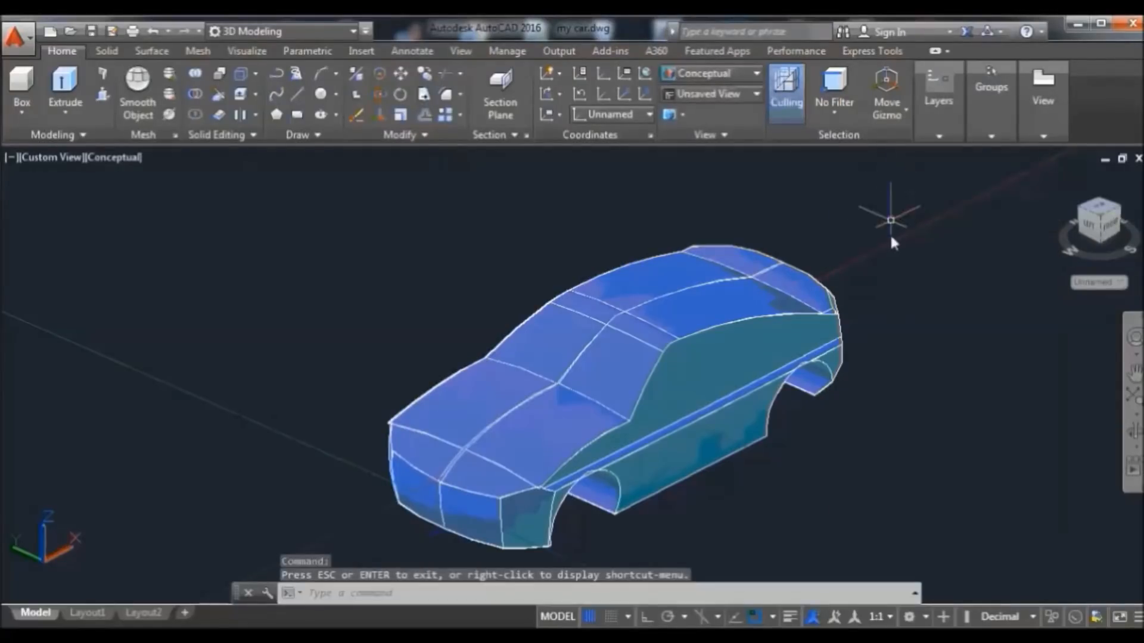